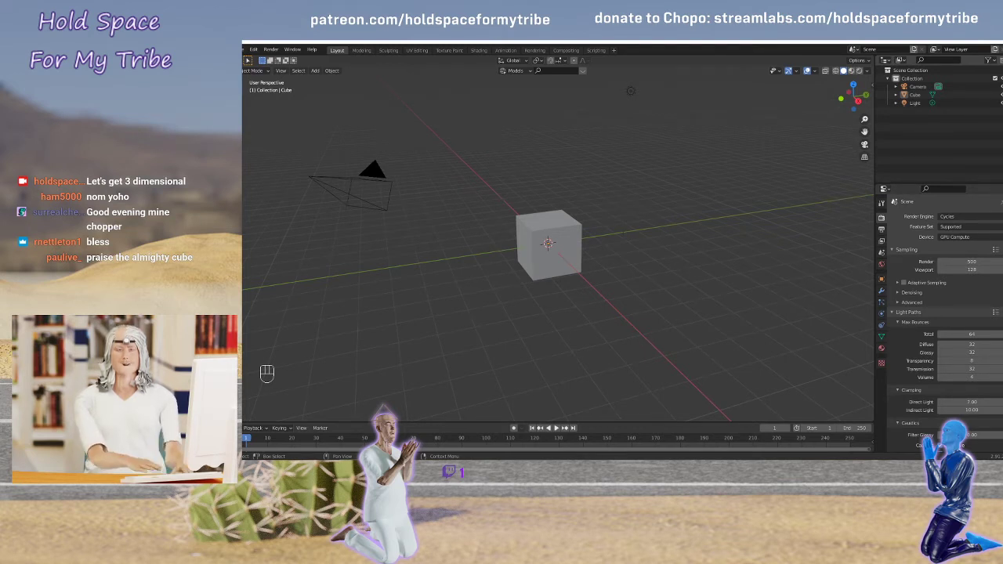
Set the scene's render engine to Eevee
{"action": "left_click", "coordinate": [971, 216]}
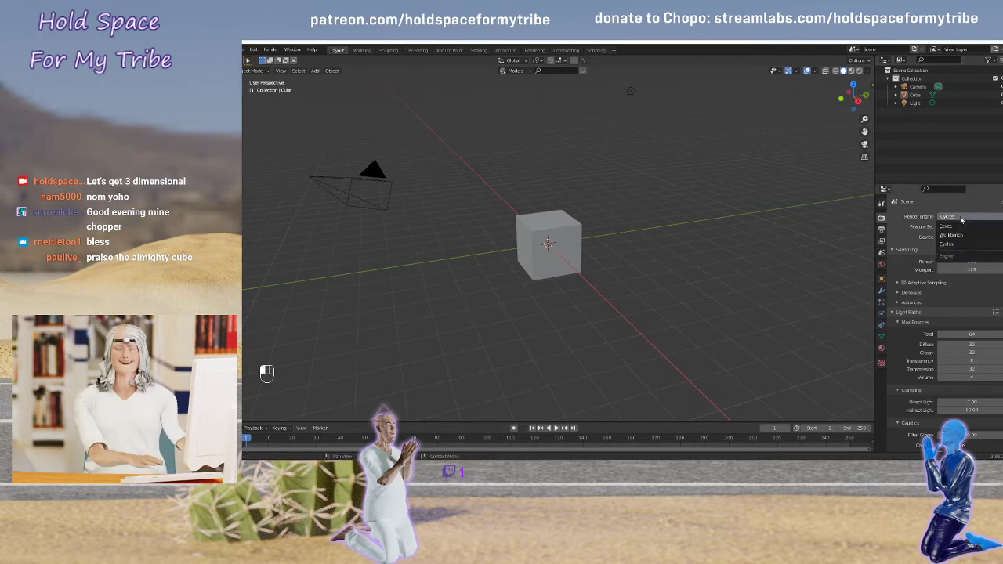
{"action": "left_click", "coordinate": [960, 225]}
{"action": "scroll", "coordinate": [470, 243], "scroll_direction": "up", "scroll_amount": 5}
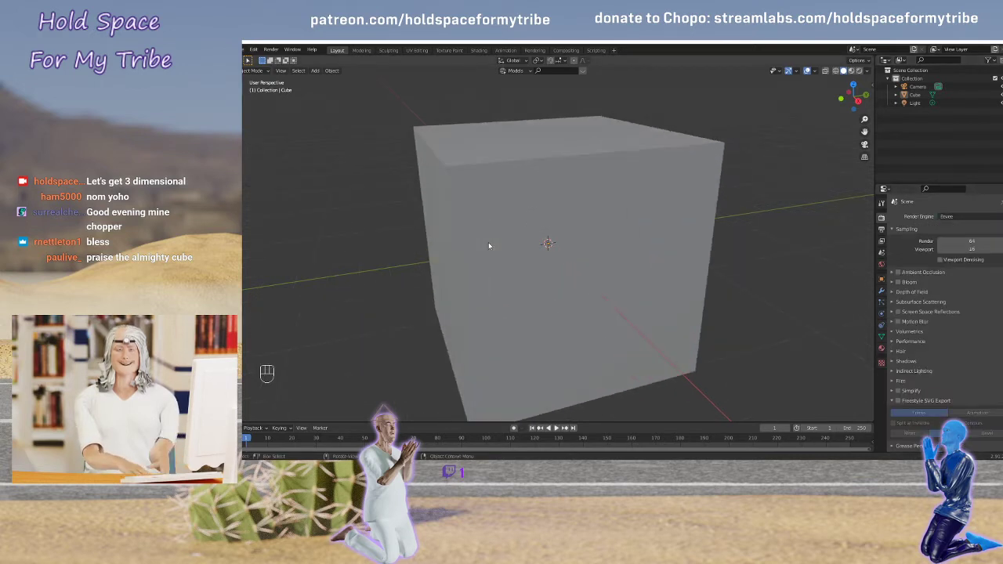
{"action": "scroll", "coordinate": [494, 243], "scroll_direction": "down", "scroll_amount": 5}
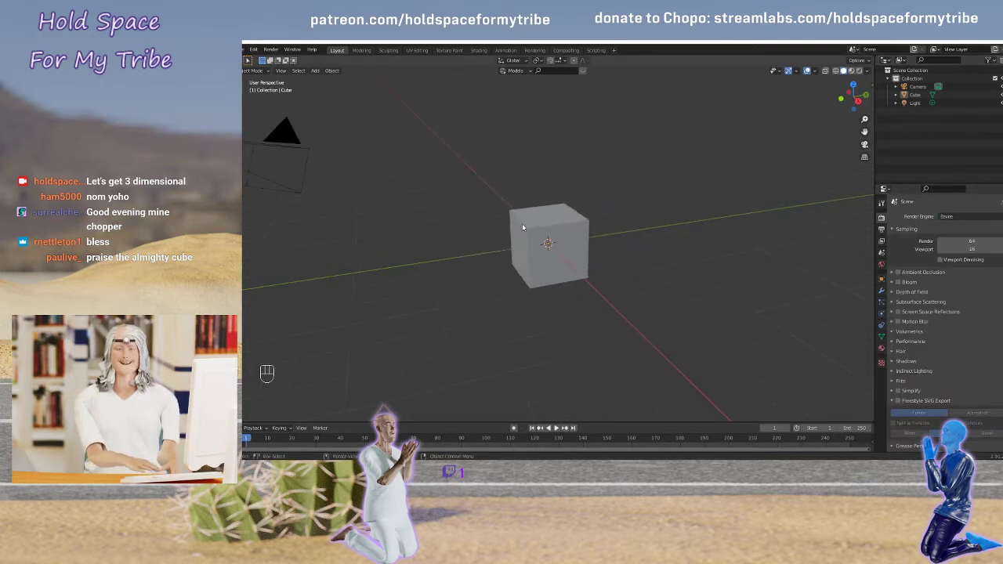
Move the default cube to a freehand position near the world origin
{"action": "left_click", "coordinate": [514, 235]}
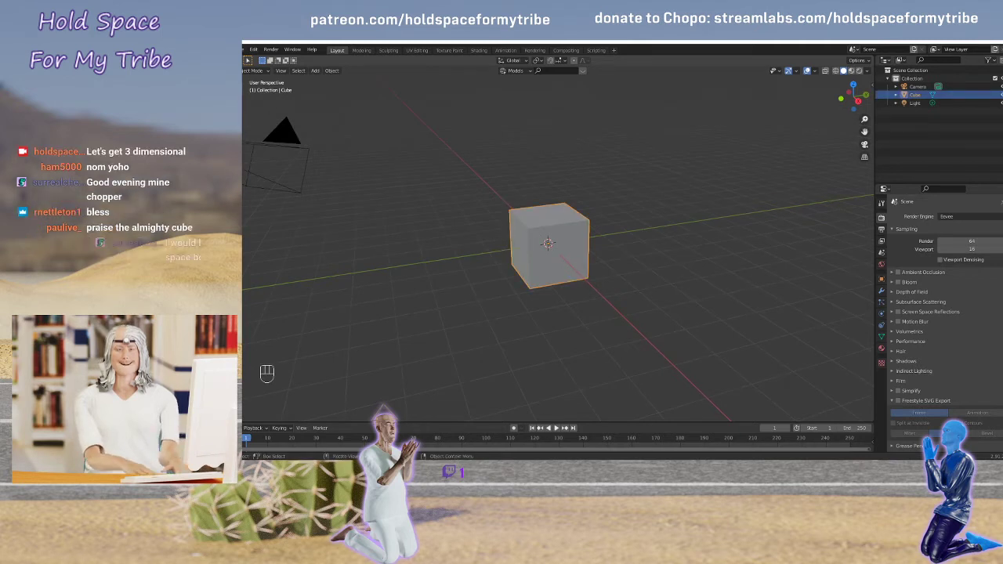
{"action": "left_click", "coordinate": [252, 92]}
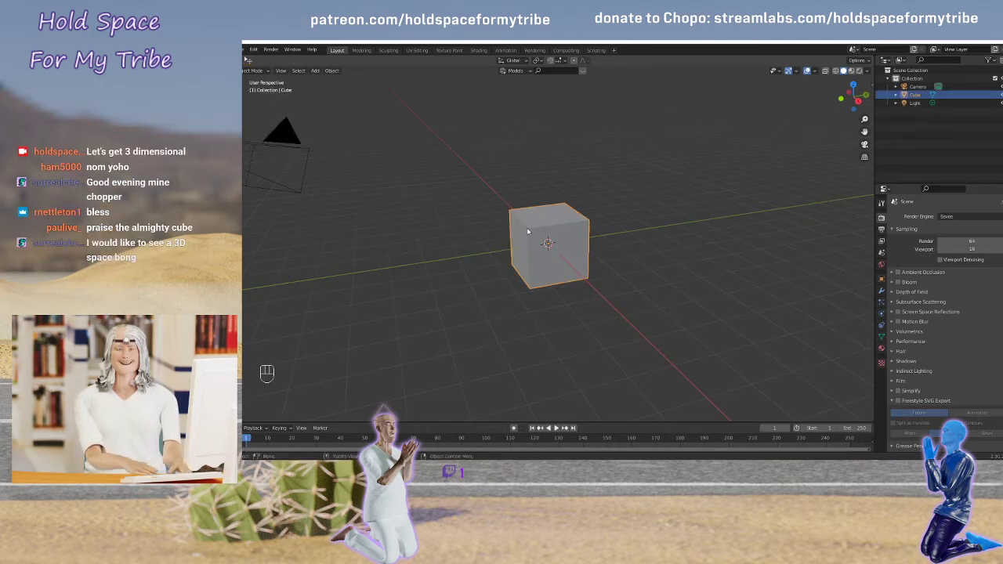
{"action": "key", "text": "g"}
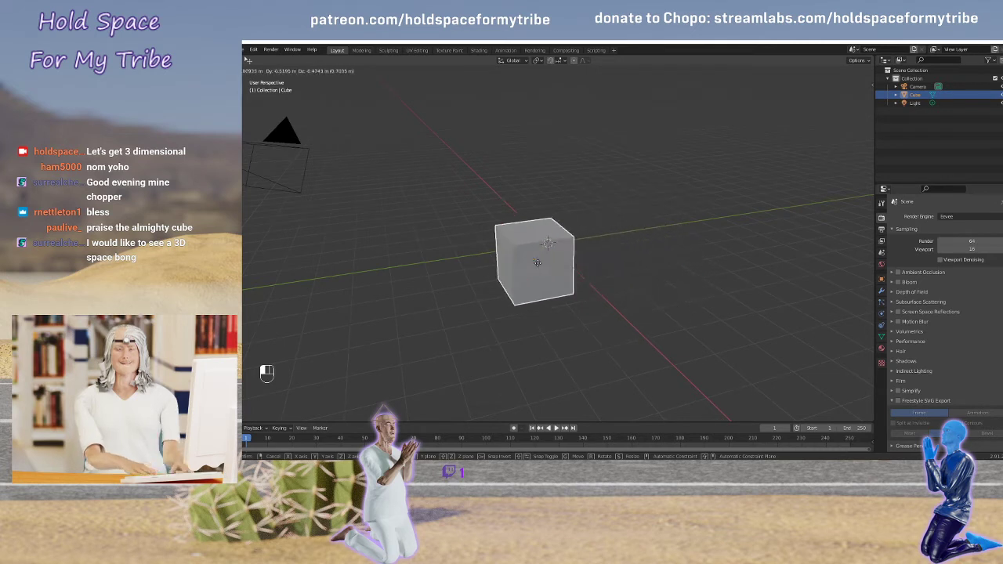
{"action": "left_click", "coordinate": [603, 213]}
{"action": "key", "text": "KP_1"}
{"action": "key", "text": "g"}
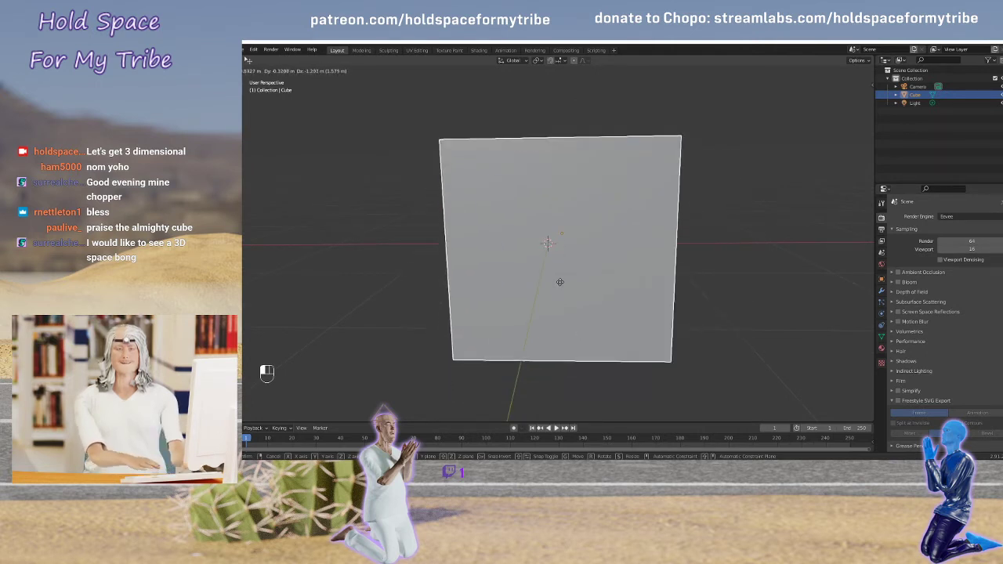
{"action": "key", "text": "Escape"}
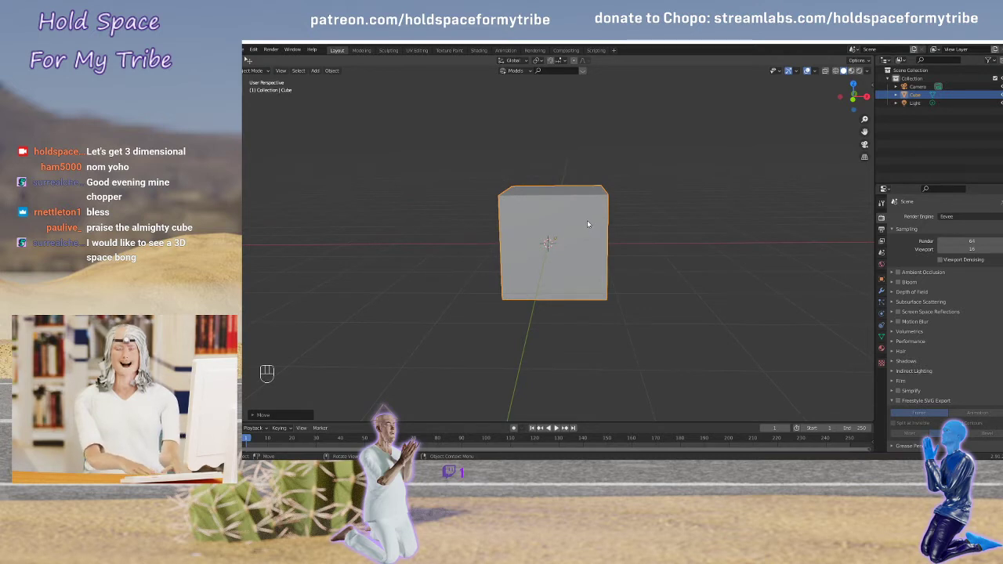
Delete the default cube from the scene
{"action": "middle_click_drag", "start_coordinate": [642, 205], "coordinate": [547, 208]}
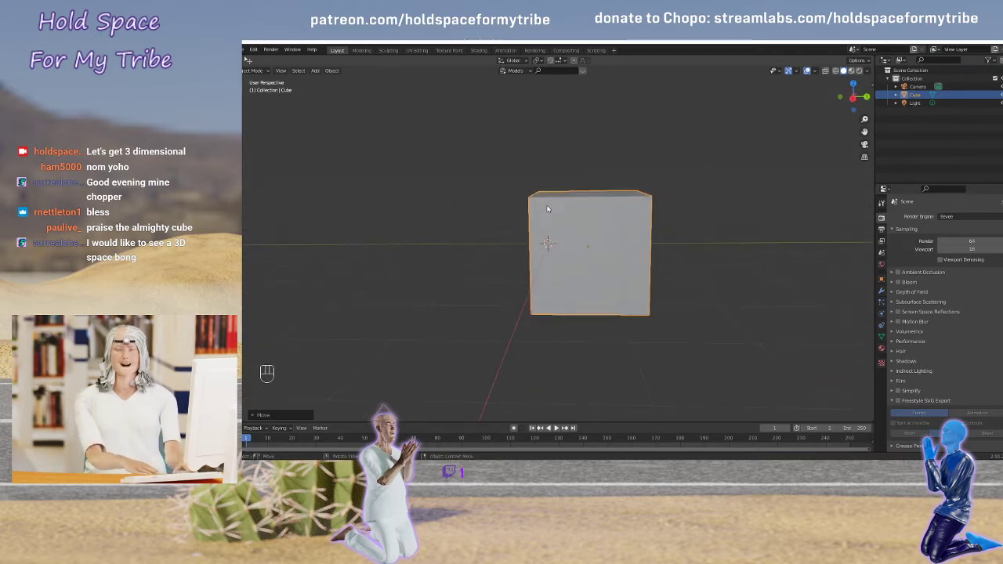
{"action": "key", "text": "x"}
{"action": "left_click", "coordinate": [591, 226]}
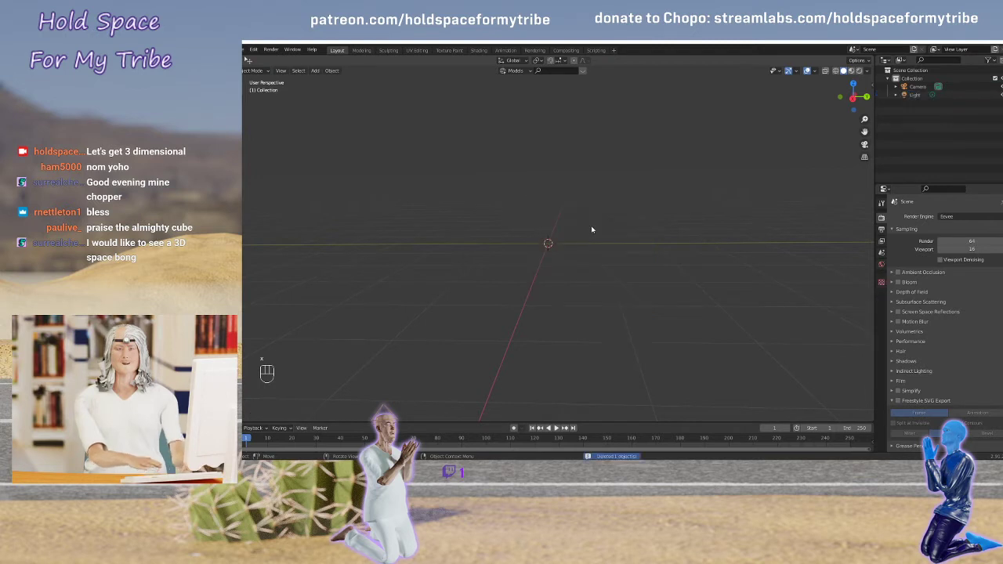
{"action": "key", "text": "shift+a"}
{"action": "mouse_move", "coordinate": [594, 219]}
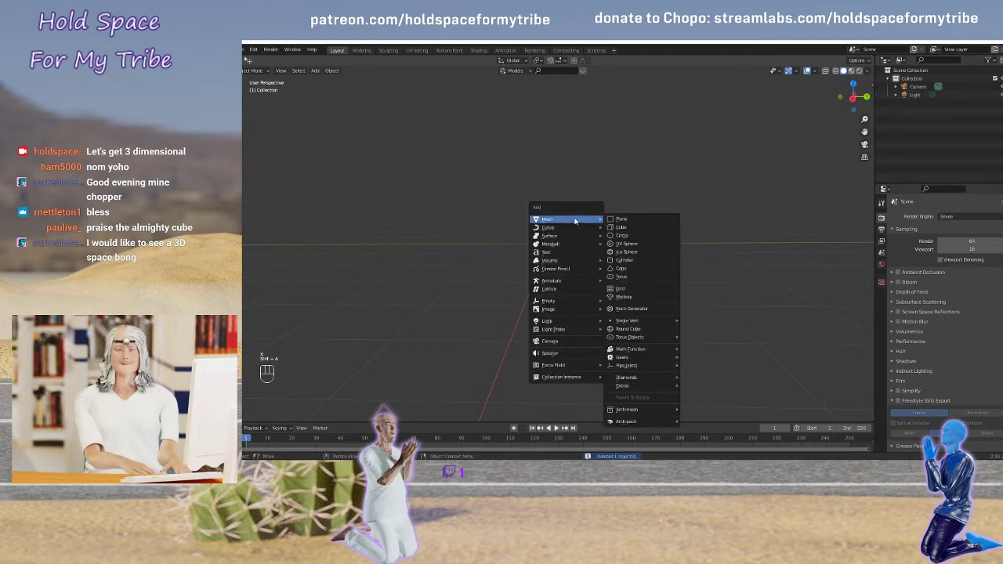
{"action": "left_click", "coordinate": [631, 235]}
{"action": "key", "text": "ctrl+z"}
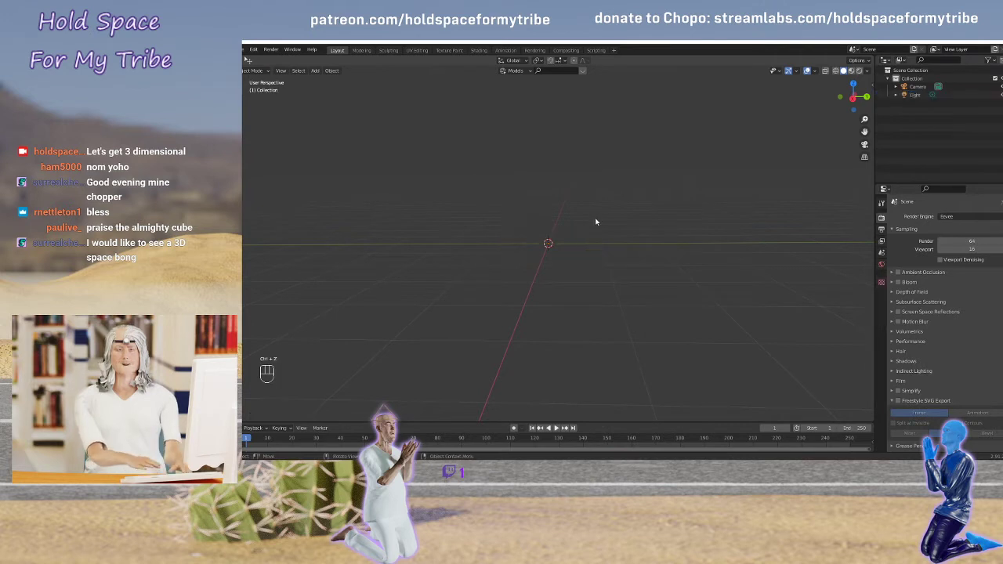
Add a UV sphere mesh at the world origin
{"action": "key", "text": "shift+a"}
{"action": "mouse_move", "coordinate": [592, 211]}
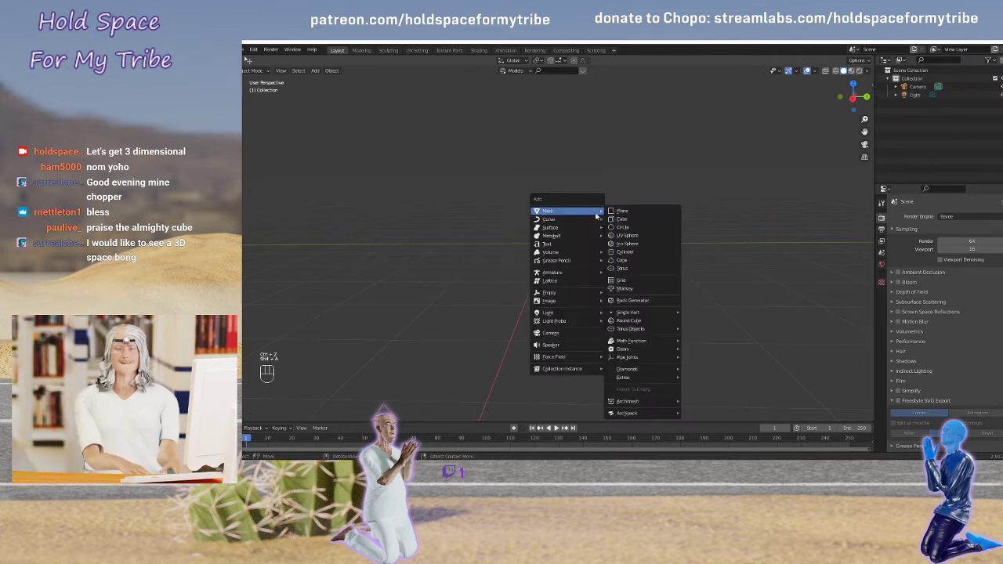
{"action": "left_click", "coordinate": [640, 235]}
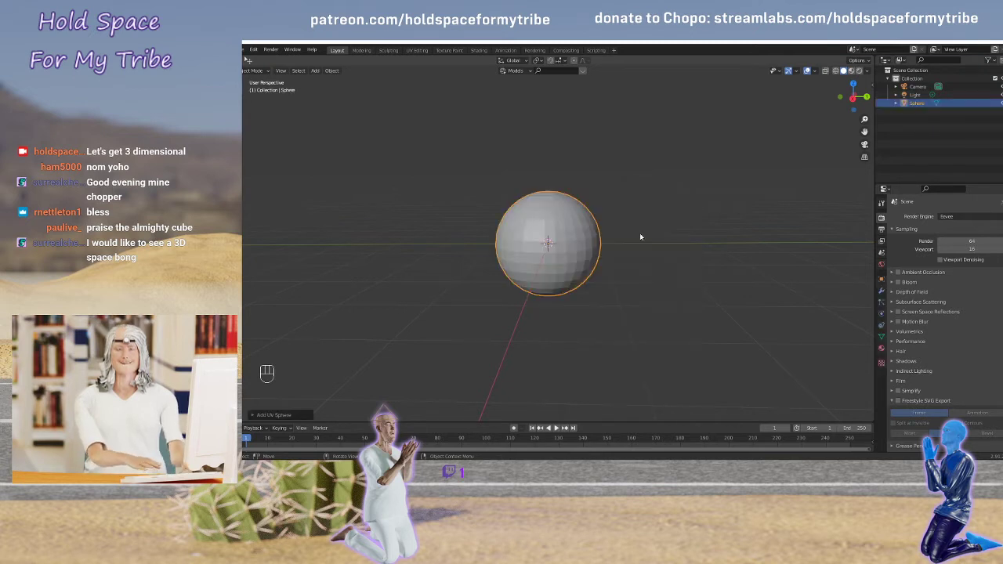
Put the sphere in Edit Mode with face selection and deselect all of its faces
{"action": "scroll", "coordinate": [606, 220], "scroll_direction": "down", "scroll_amount": 2}
{"action": "scroll", "coordinate": [606, 220], "scroll_direction": "up", "scroll_amount": 3}
{"action": "middle_click_drag", "start_coordinate": [605, 220], "coordinate": [587, 260]}
{"action": "key", "text": "Tab"}
{"action": "scroll", "coordinate": [583, 232], "scroll_direction": "up", "scroll_amount": 5}
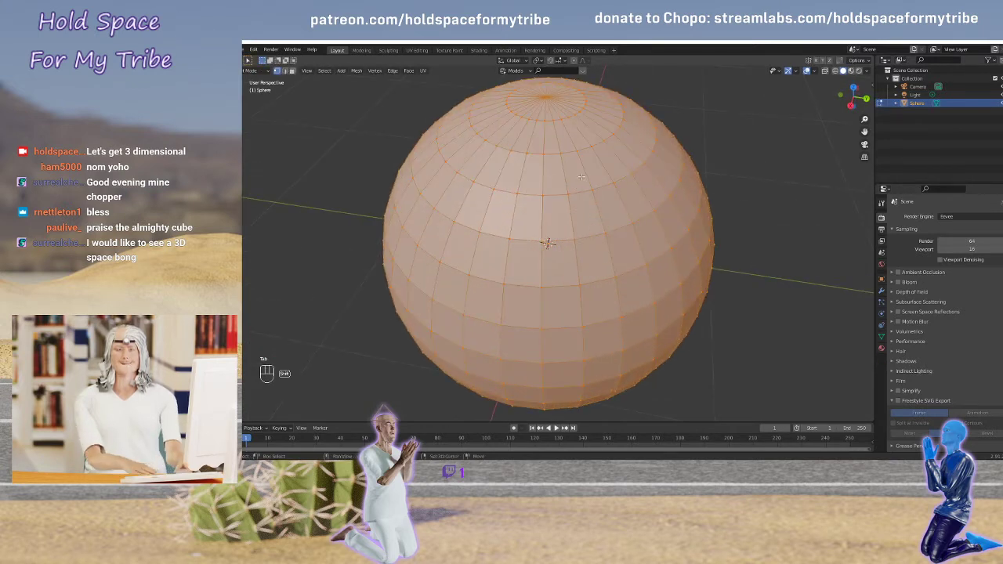
{"action": "middle_click_drag", "start_coordinate": [580, 175], "coordinate": [573, 238], "text": "shift"}
{"action": "scroll", "coordinate": [593, 236], "scroll_direction": "up", "scroll_amount": 1}
{"action": "scroll", "coordinate": [592, 233], "scroll_direction": "down", "scroll_amount": 1}
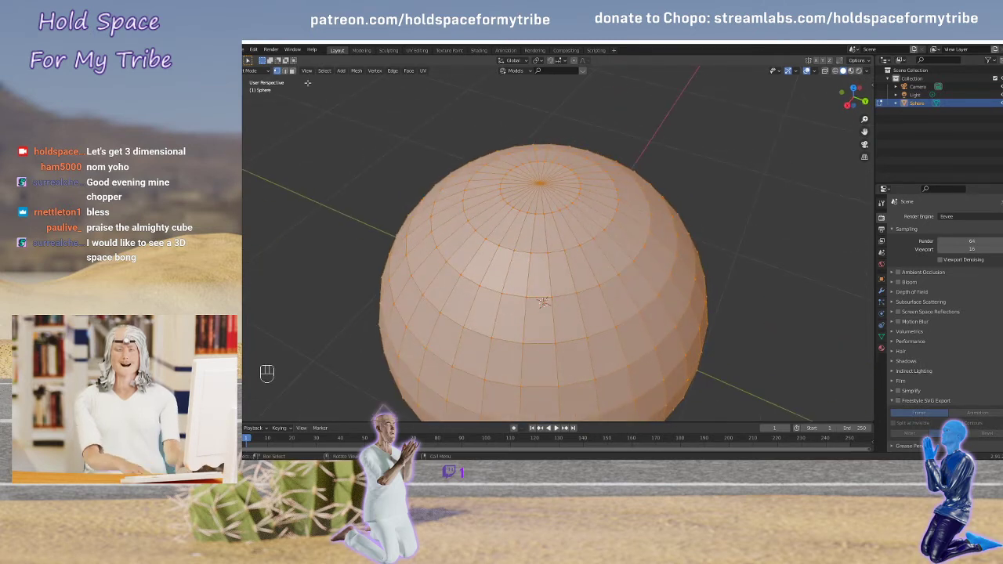
{"action": "left_click", "coordinate": [292, 72]}
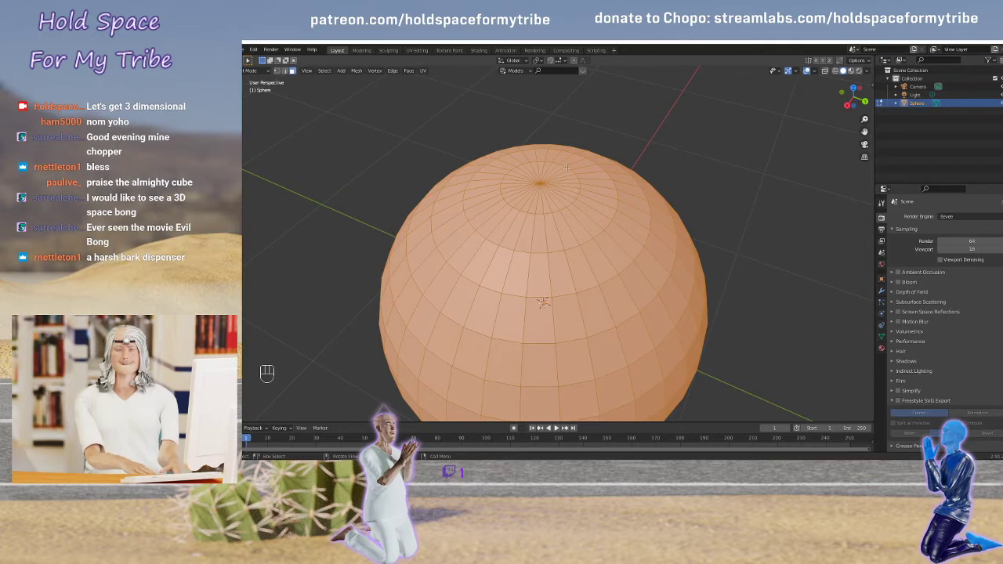
{"action": "key", "text": "a"}
{"action": "key", "text": "a"}
{"action": "key", "text": "a"}
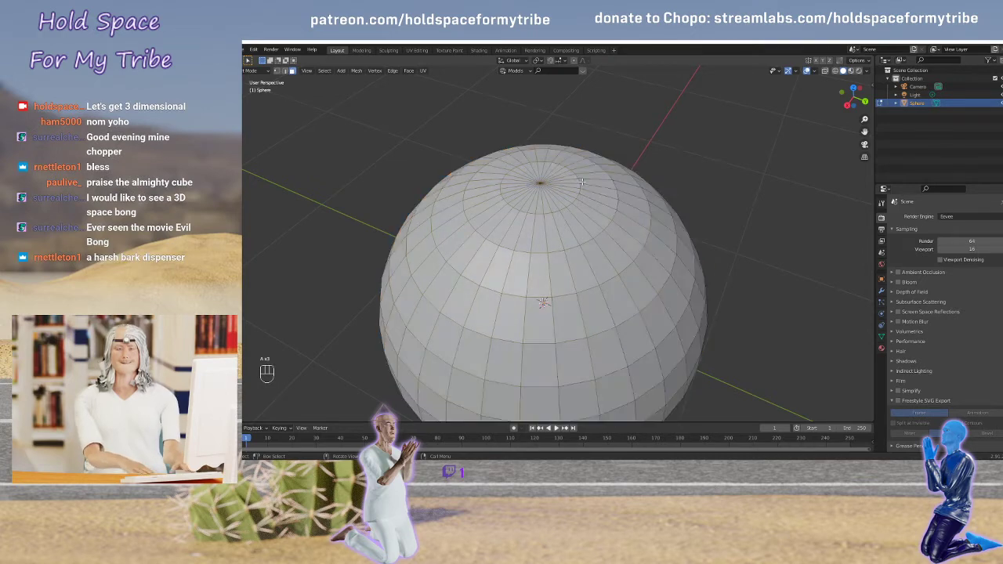
Circle-select the triangular faces around the sphere's top pole and delete those faces
{"action": "key", "text": "c"}
{"action": "left_click_drag", "start_coordinate": [554, 181], "coordinate": [542, 184]}
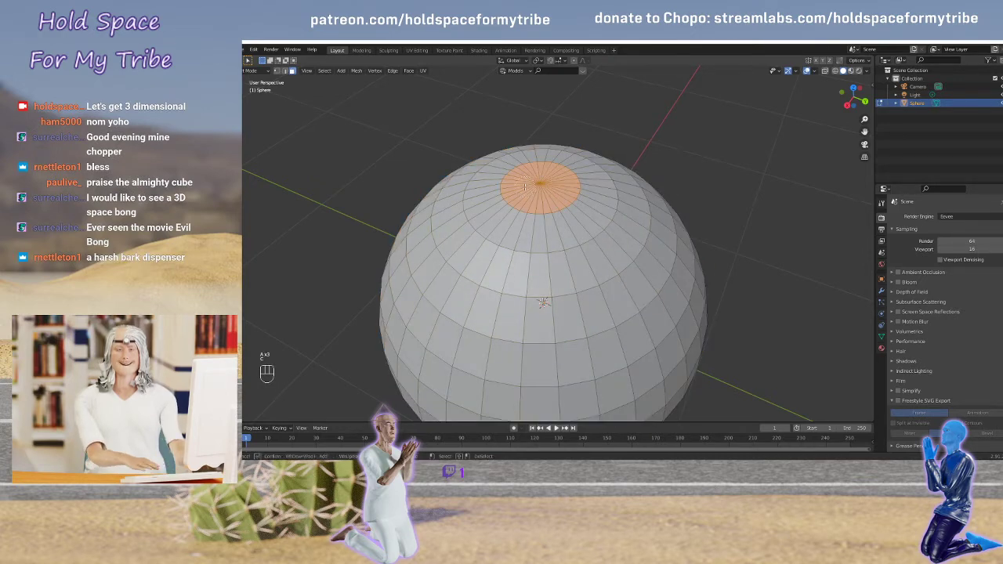
{"action": "right_click", "coordinate": [559, 186]}
{"action": "key", "text": "x"}
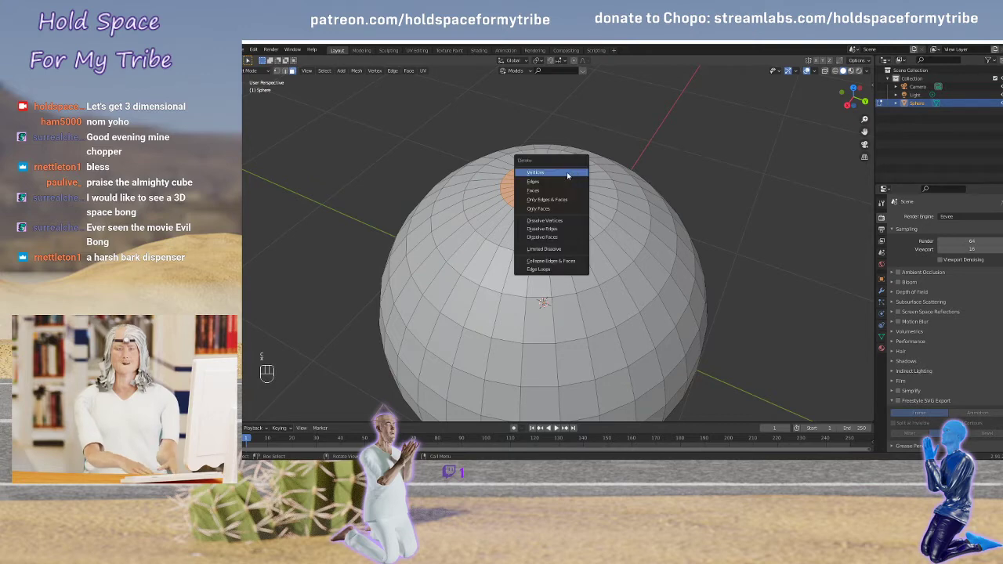
{"action": "left_click", "coordinate": [570, 191]}
Delete the complete ring of faces bordering the hole at the sphere's top
{"action": "middle_click_drag", "start_coordinate": [600, 195], "coordinate": [611, 169]}
{"action": "scroll", "coordinate": [615, 146], "scroll_direction": "down", "scroll_amount": 2}
{"action": "scroll", "coordinate": [612, 169], "scroll_direction": "up", "scroll_amount": 2}
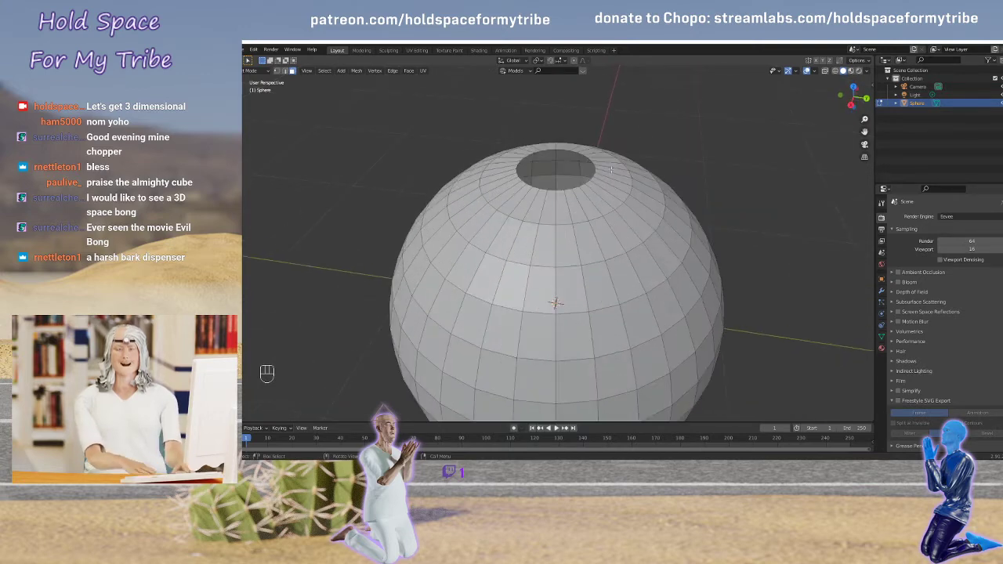
{"action": "left_click", "coordinate": [567, 205], "text": "alt"}
{"action": "key", "text": "x"}
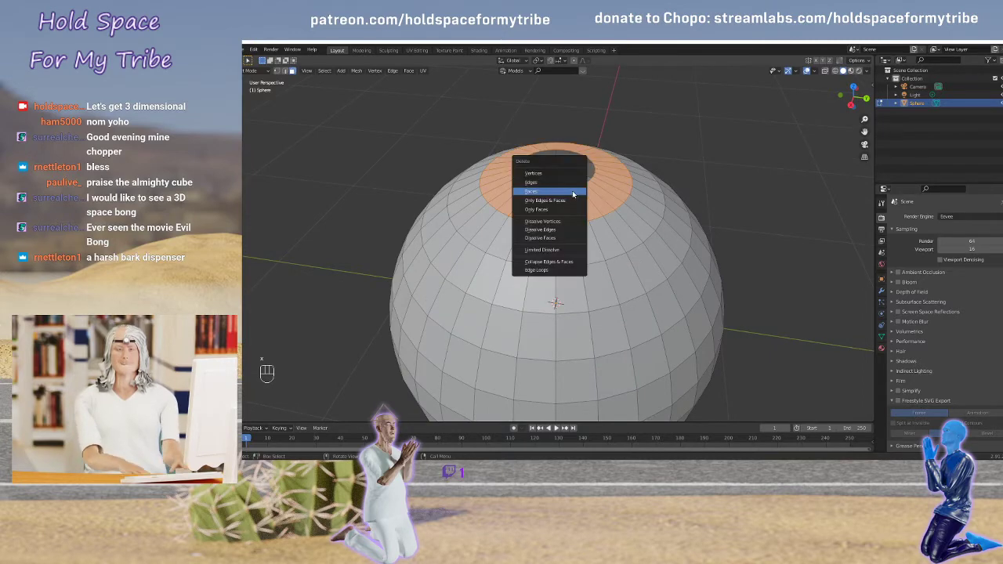
{"action": "left_click", "coordinate": [574, 191]}
Widen the top opening further by deleting one more face loop around its edge
{"action": "middle_click_drag", "start_coordinate": [630, 177], "coordinate": [553, 228]}
{"action": "scroll", "coordinate": [626, 169], "scroll_direction": "down", "scroll_amount": 4}
{"action": "left_click", "coordinate": [552, 229], "text": "alt"}
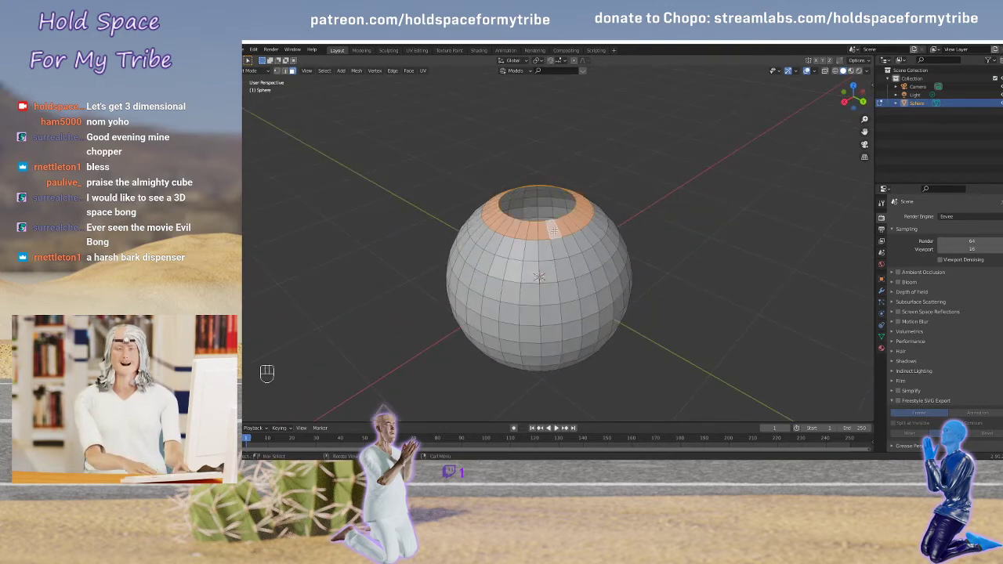
{"action": "key", "text": "x"}
{"action": "left_click", "coordinate": [553, 228]}
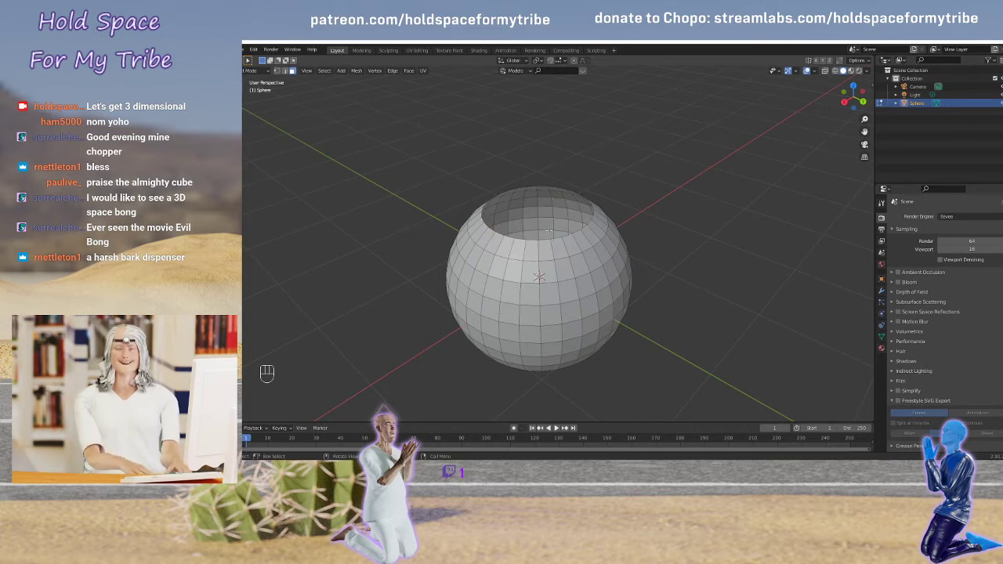
Select the edge loop around the top opening and extrude it upward along Z to form a neck
{"action": "middle_click_drag", "start_coordinate": [549, 231], "coordinate": [605, 259]}
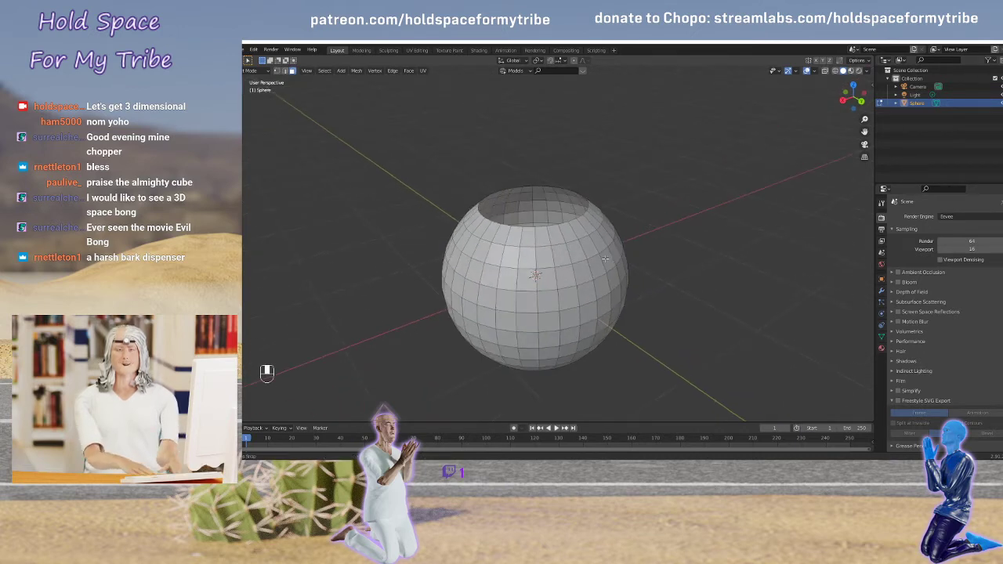
{"action": "left_click", "coordinate": [285, 72]}
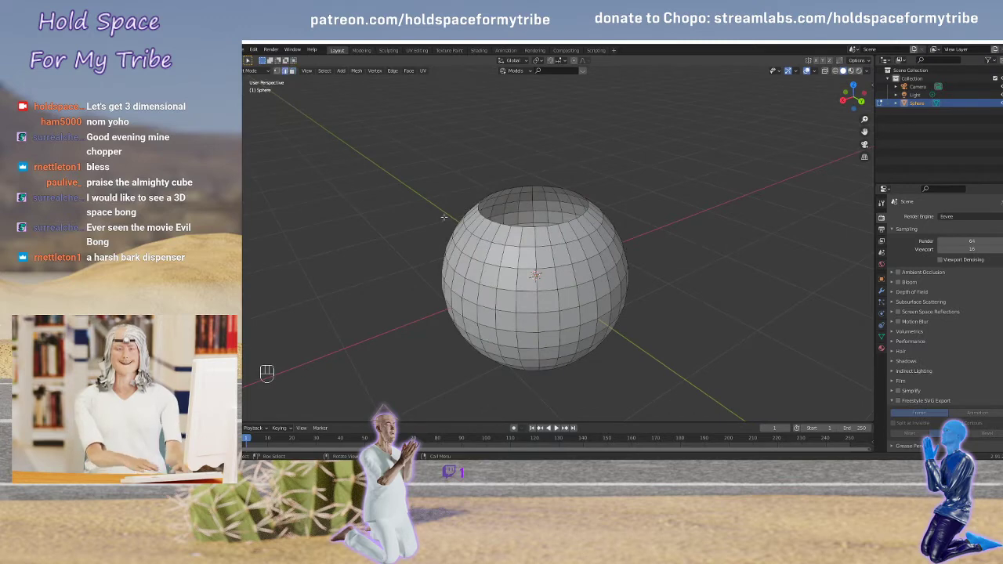
{"action": "left_click", "coordinate": [484, 222], "text": "alt"}
{"action": "middle_click_drag", "start_coordinate": [515, 234], "coordinate": [526, 235]}
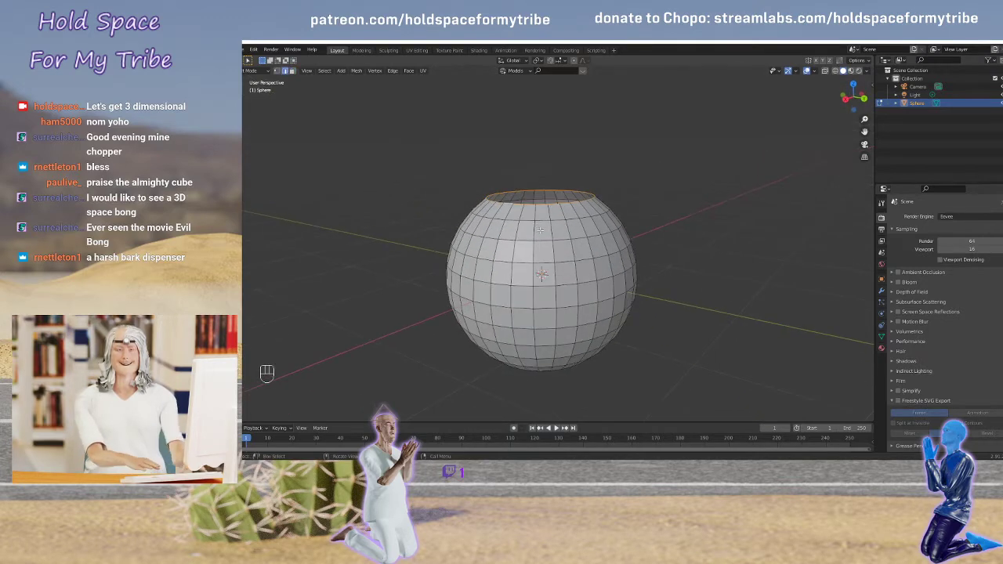
{"action": "key", "text": "e"}
{"action": "key", "text": "z"}
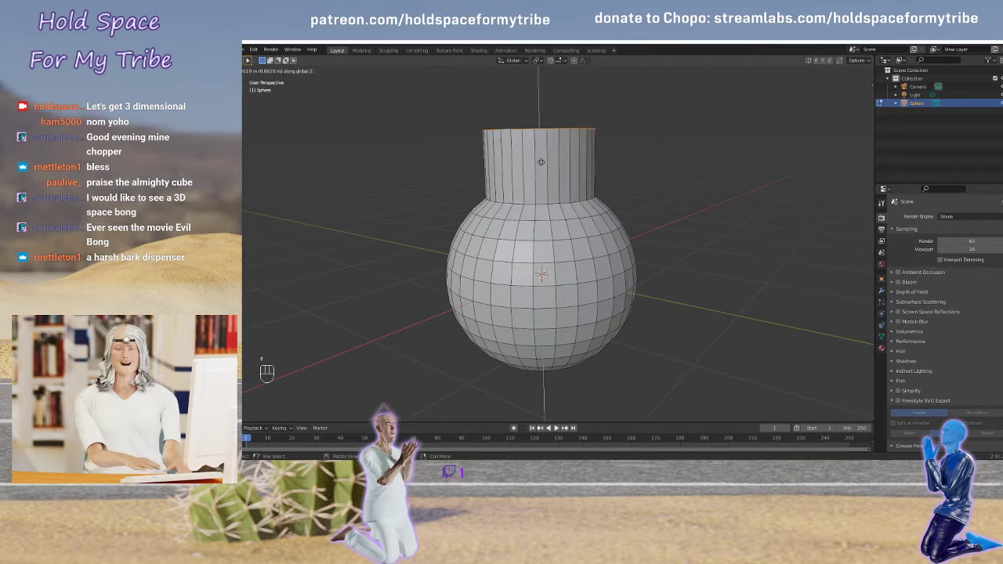
{"action": "left_click", "coordinate": [541, 106]}
Lengthen the neck into a tall tube by moving its top edge loop further up along Z
{"action": "scroll", "coordinate": [541, 105], "scroll_direction": "down", "scroll_amount": 4}
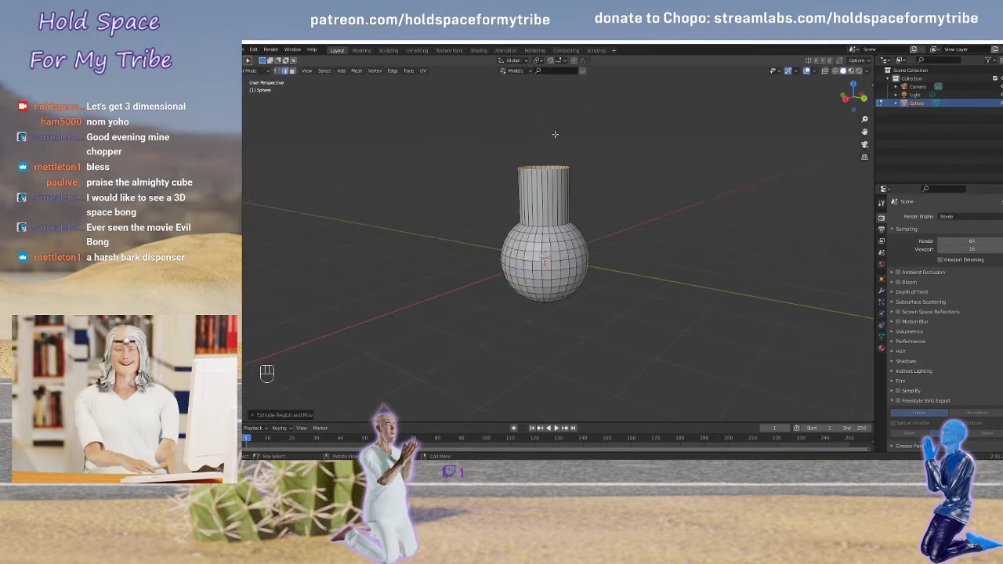
{"action": "key", "text": "g"}
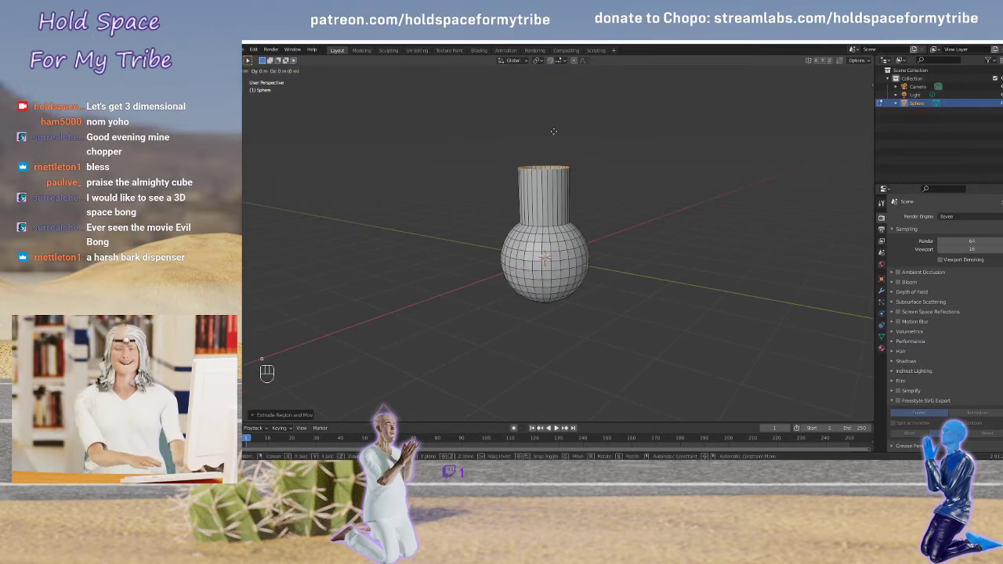
{"action": "key", "text": "z"}
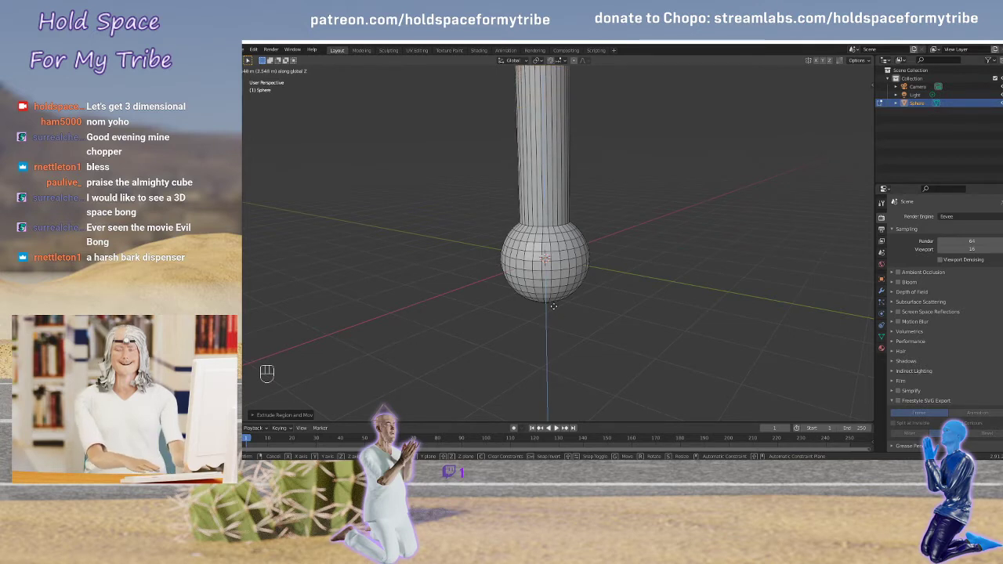
{"action": "left_click", "coordinate": [558, 252]}
{"action": "scroll", "coordinate": [580, 245], "scroll_direction": "down", "scroll_amount": 3}
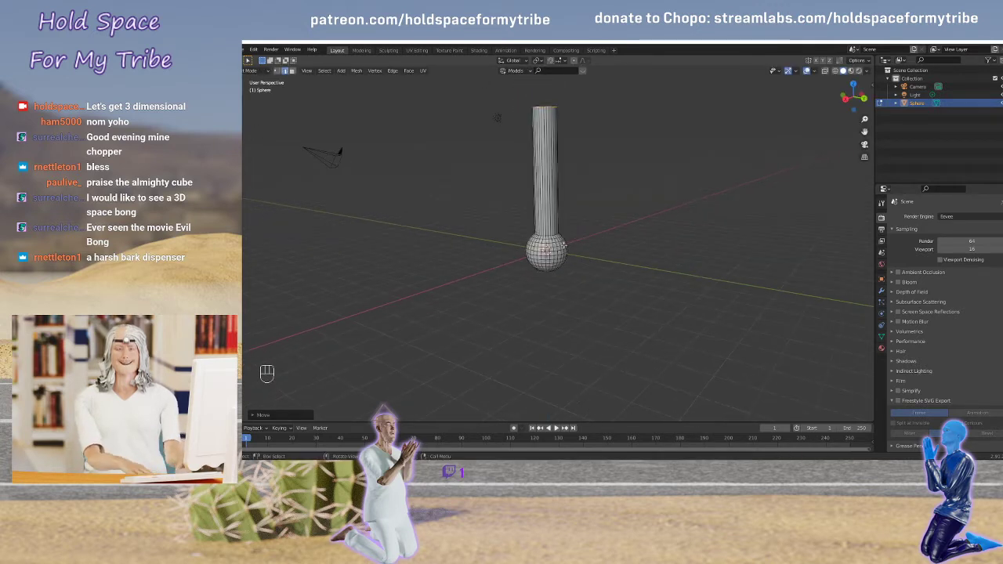
Delete the innermost ring of triangular faces around the pole at the sphere's bottom
{"action": "middle_click_drag", "start_coordinate": [601, 239], "coordinate": [555, 261]}
{"action": "scroll", "coordinate": [556, 261], "scroll_direction": "up", "scroll_amount": 3}
{"action": "middle_click_drag", "start_coordinate": [577, 318], "coordinate": [609, 209], "text": "shift"}
{"action": "scroll", "coordinate": [609, 208], "scroll_direction": "up", "scroll_amount": 4}
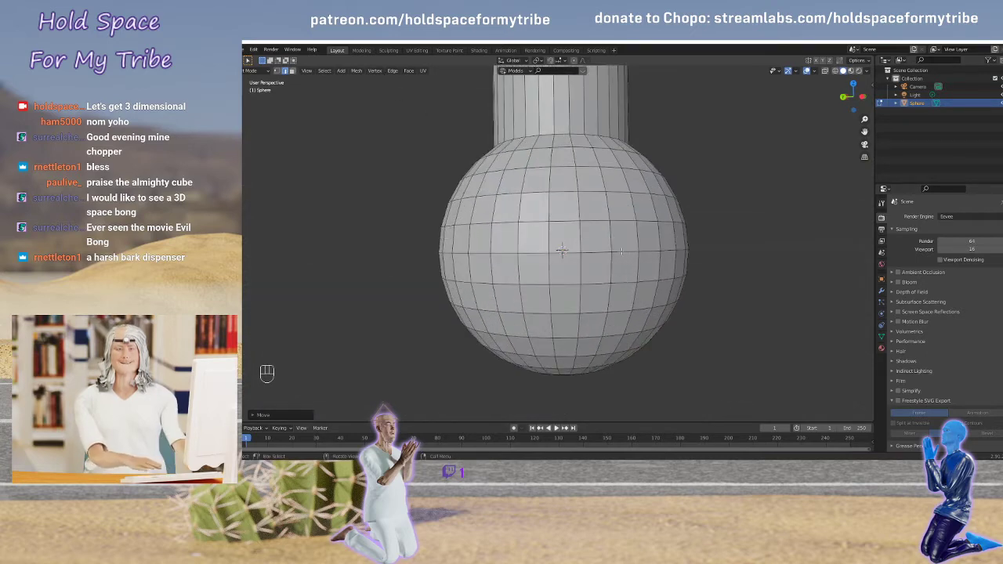
{"action": "middle_click_drag", "start_coordinate": [619, 310], "coordinate": [584, 316]}
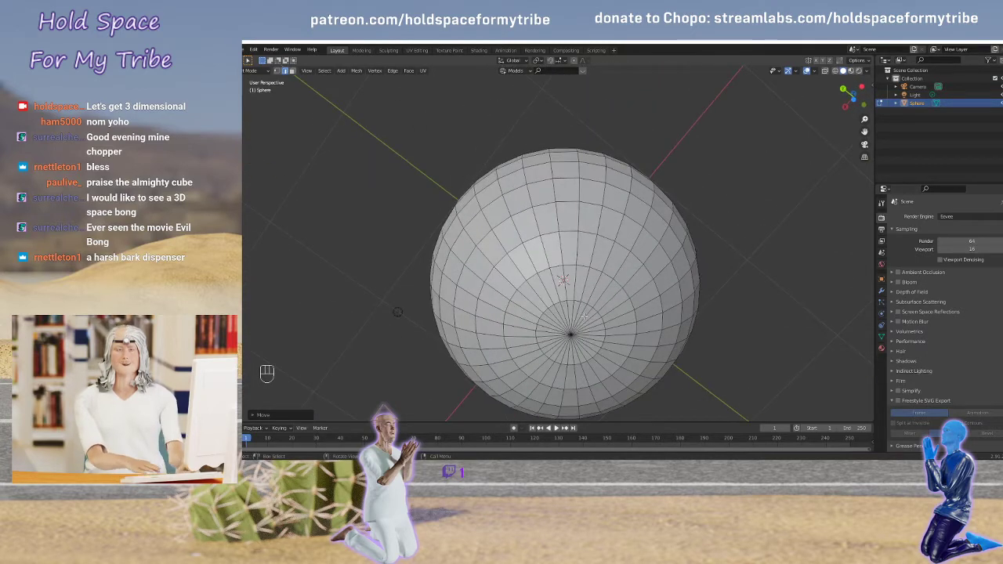
{"action": "key", "text": "a"}
{"action": "key", "text": "a"}
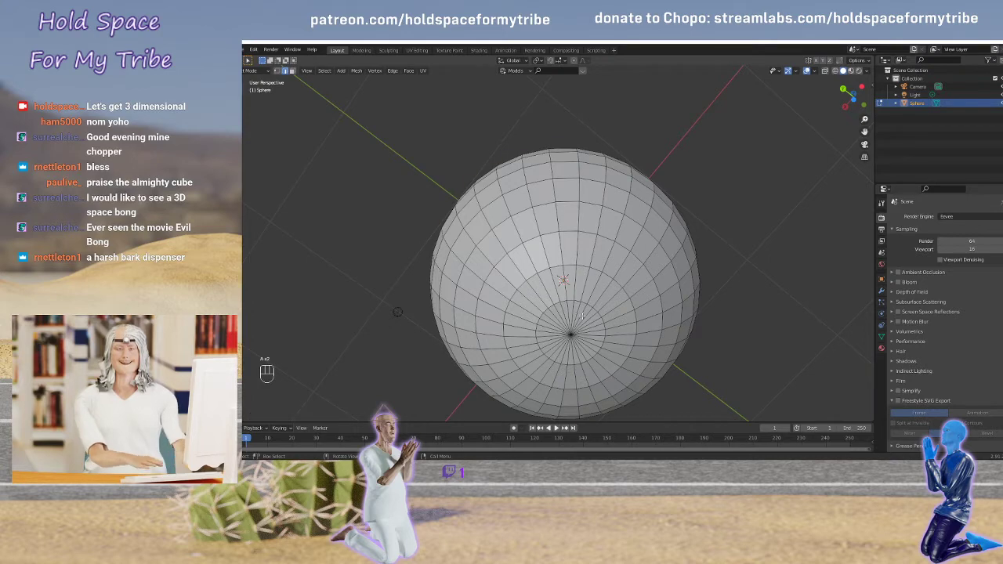
{"action": "key", "text": "c"}
{"action": "mouse_move", "coordinate": [582, 316]}
{"action": "left_mouse_down"}
{"action": "mouse_move", "coordinate": [555, 331]}
{"action": "mouse_move", "coordinate": [581, 345]}
{"action": "left_mouse_up"}
{"action": "right_click", "coordinate": [584, 333]}
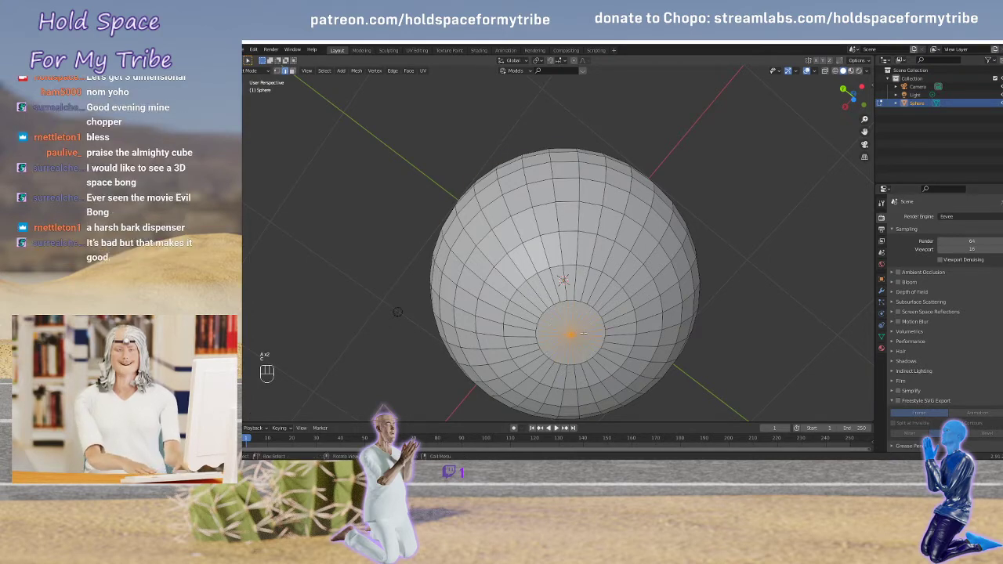
{"action": "left_click", "coordinate": [292, 71]}
{"action": "key", "text": "c"}
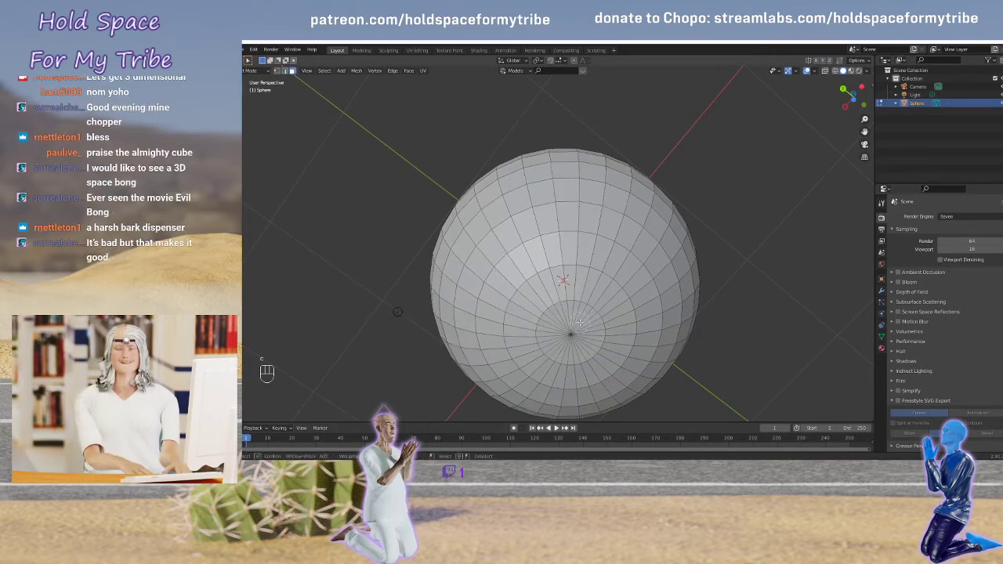
{"action": "mouse_move", "coordinate": [586, 318]}
{"action": "left_mouse_down"}
{"action": "mouse_move", "coordinate": [553, 325]}
{"action": "mouse_move", "coordinate": [578, 333]}
{"action": "left_mouse_up"}
{"action": "right_click", "coordinate": [578, 333]}
{"action": "key", "text": "x"}
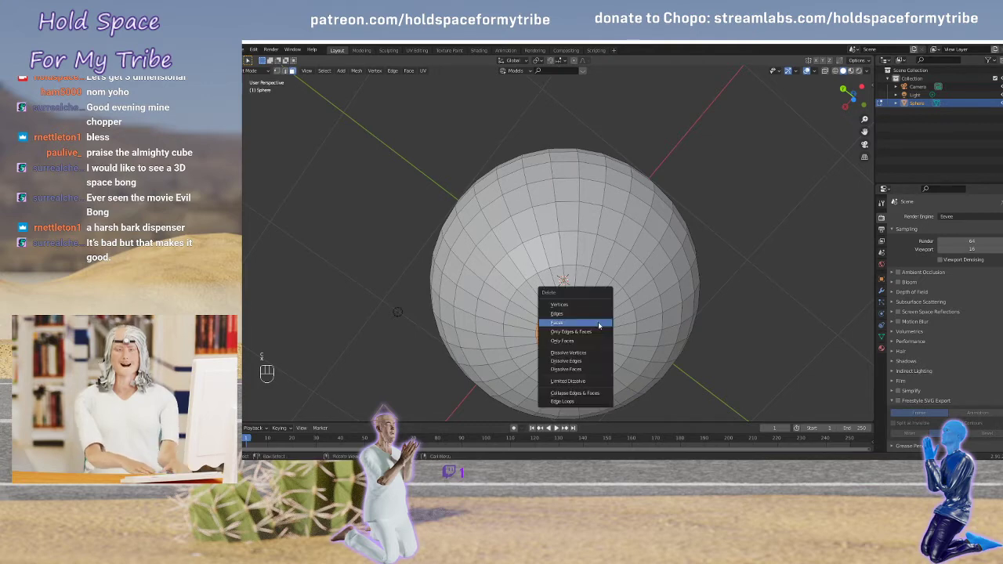
{"action": "left_click", "coordinate": [596, 324]}
Enlarge the bottom hole by deleting the complete face loop bordering it
{"action": "scroll", "coordinate": [596, 324], "scroll_direction": "down", "scroll_amount": 1}
{"action": "middle_click_drag", "start_coordinate": [591, 296], "coordinate": [610, 306]}
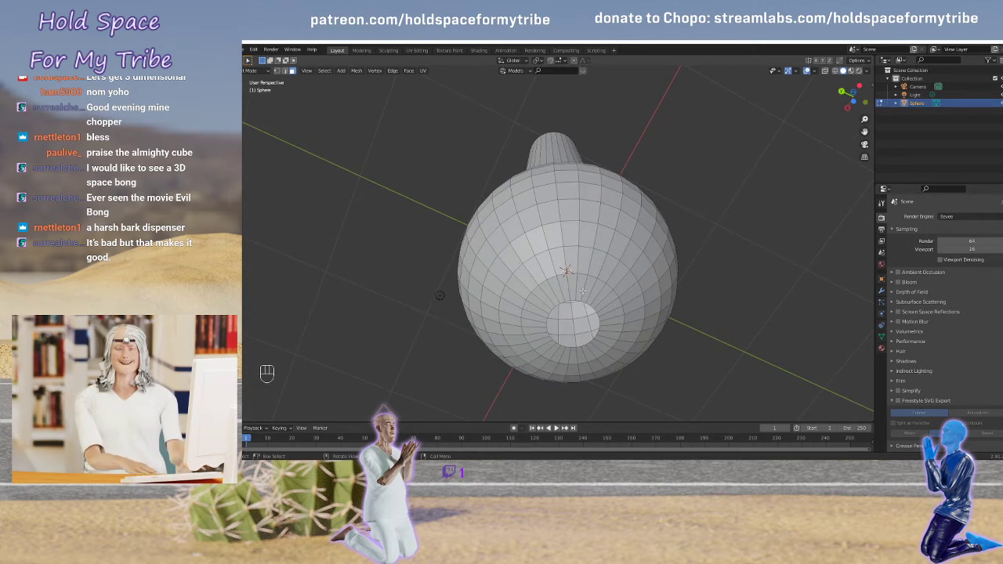
{"action": "left_click", "coordinate": [580, 292], "text": "alt"}
{"action": "key", "text": "x"}
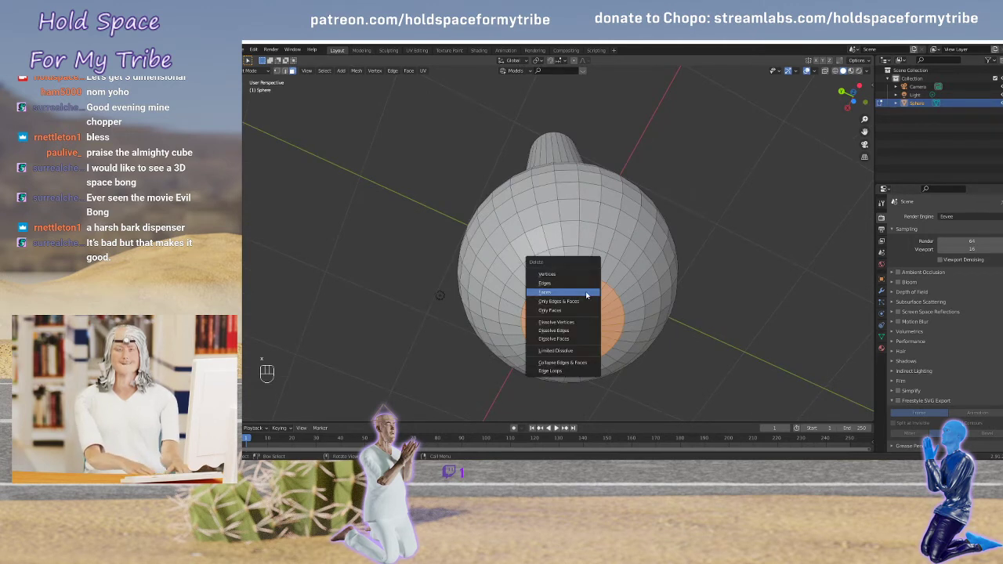
{"action": "left_click", "coordinate": [584, 294]}
Select the edge loop around the bottom opening and extrude it about 0.13 m down along Z in front view to form a foot
{"action": "middle_click_drag", "start_coordinate": [584, 295], "coordinate": [612, 273]}
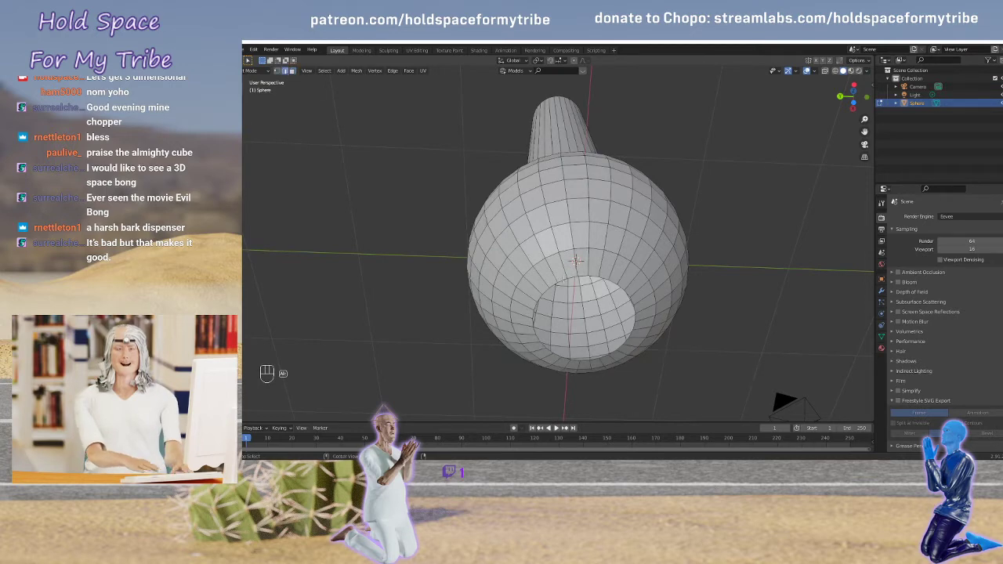
{"action": "middle_click_drag", "start_coordinate": [627, 260], "coordinate": [630, 259]}
{"action": "scroll", "coordinate": [631, 261], "scroll_direction": "down", "scroll_amount": 5}
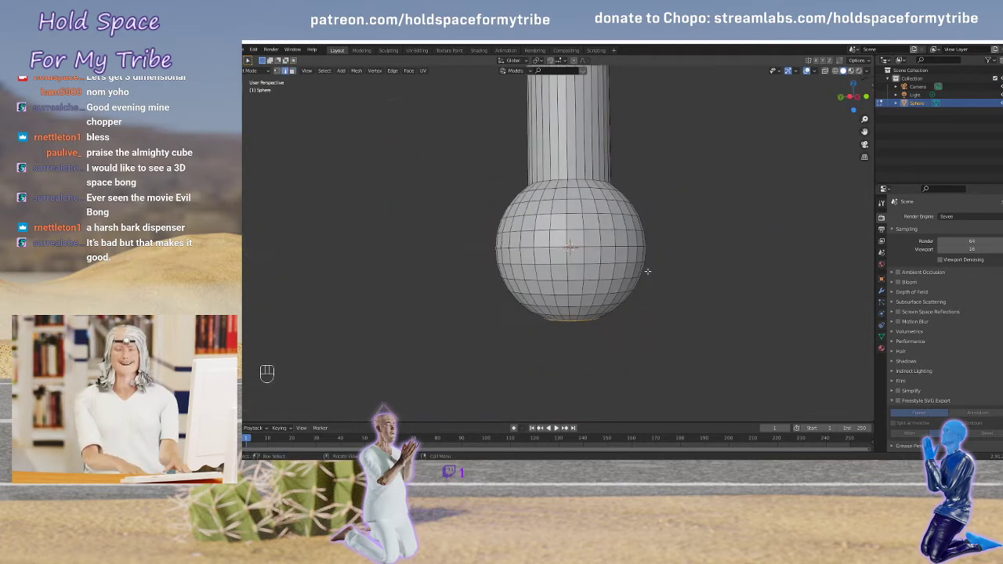
{"action": "key", "text": "grave"}
{"action": "left_click", "coordinate": [607, 241]}
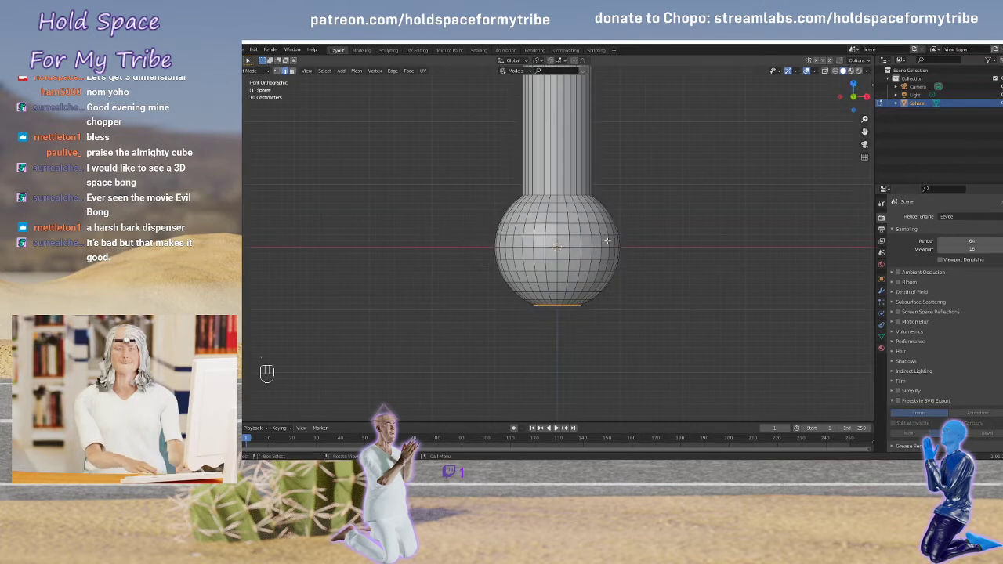
{"action": "key", "text": "e"}
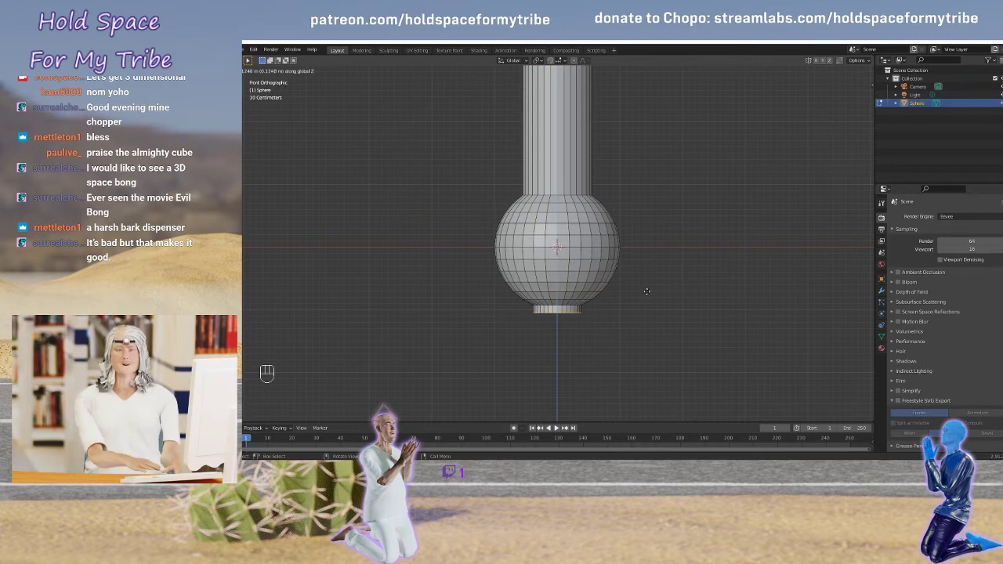
{"action": "left_click", "coordinate": [647, 292]}
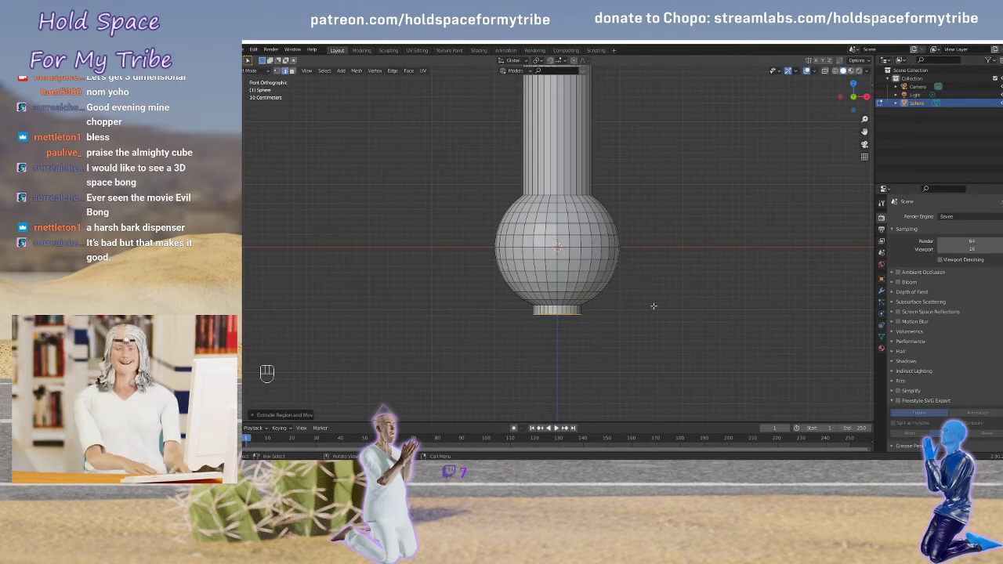
Extrude the foot's bottom rim twice and scale each new loop inward to narrow the opening
{"action": "scroll", "coordinate": [653, 306], "scroll_direction": "up", "scroll_amount": 3}
{"action": "middle_click_drag", "start_coordinate": [654, 305], "coordinate": [650, 264]}
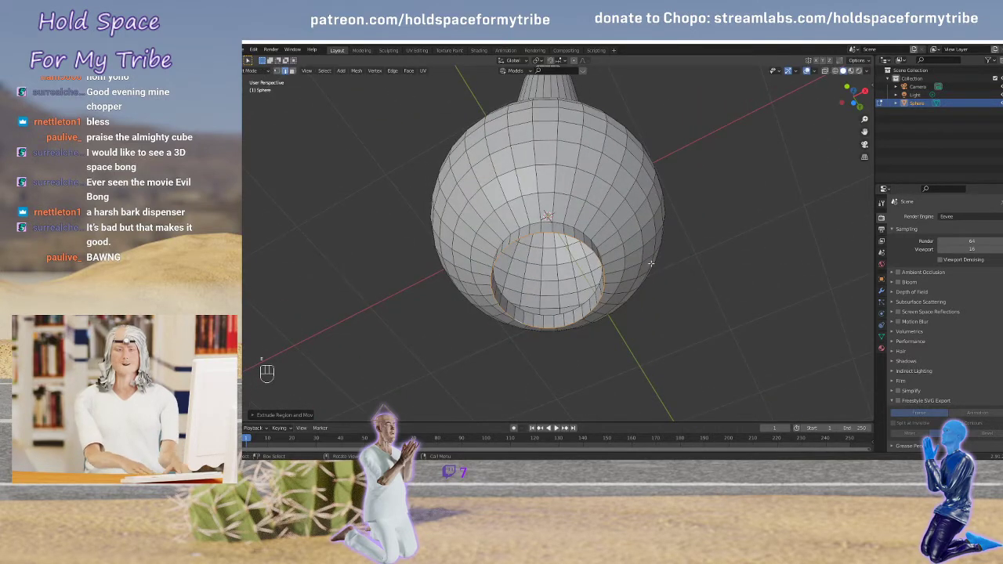
{"action": "key", "text": "s"}
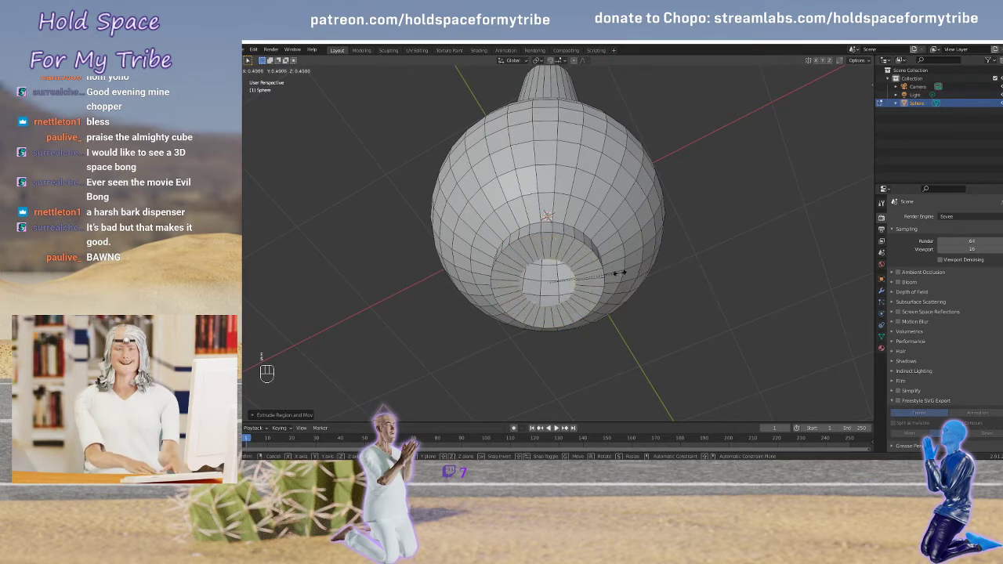
{"action": "left_click", "coordinate": [663, 263]}
{"action": "key", "text": "e"}
{"action": "right_click", "coordinate": [672, 261]}
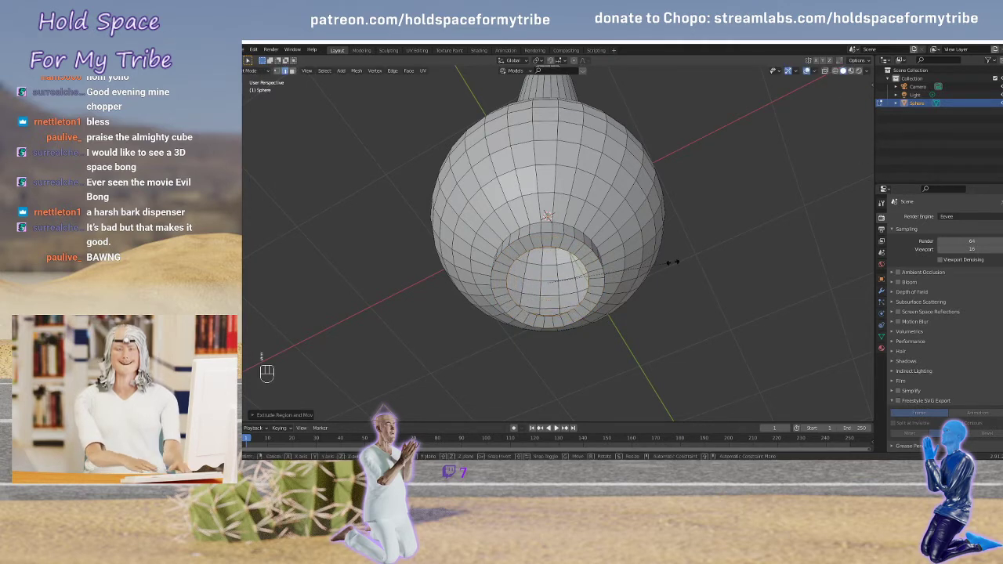
{"action": "key", "text": "s"}
{"action": "left_click", "coordinate": [599, 272]}
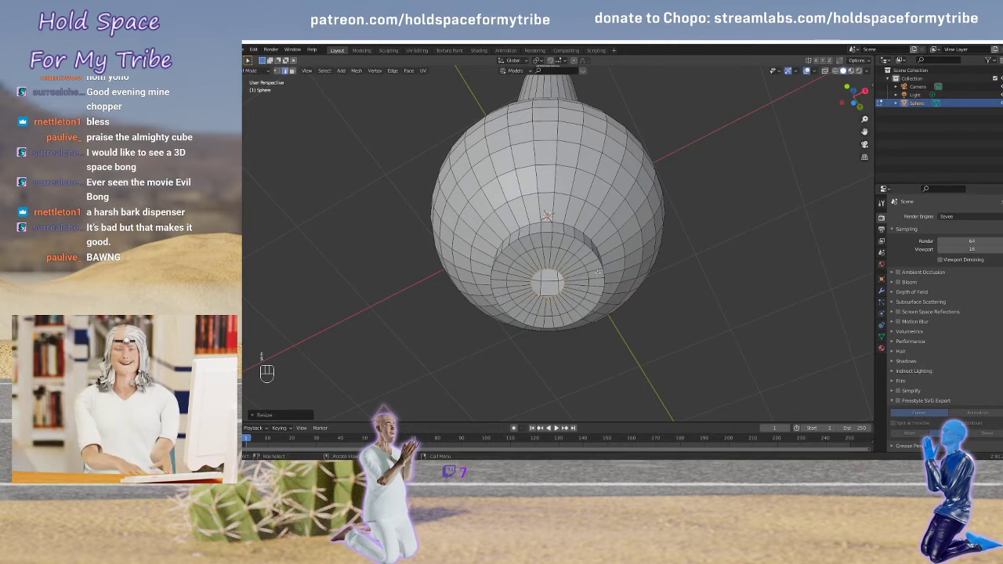
{"action": "key", "text": "e"}
{"action": "right_click", "coordinate": [599, 272]}
{"action": "key", "text": "s"}
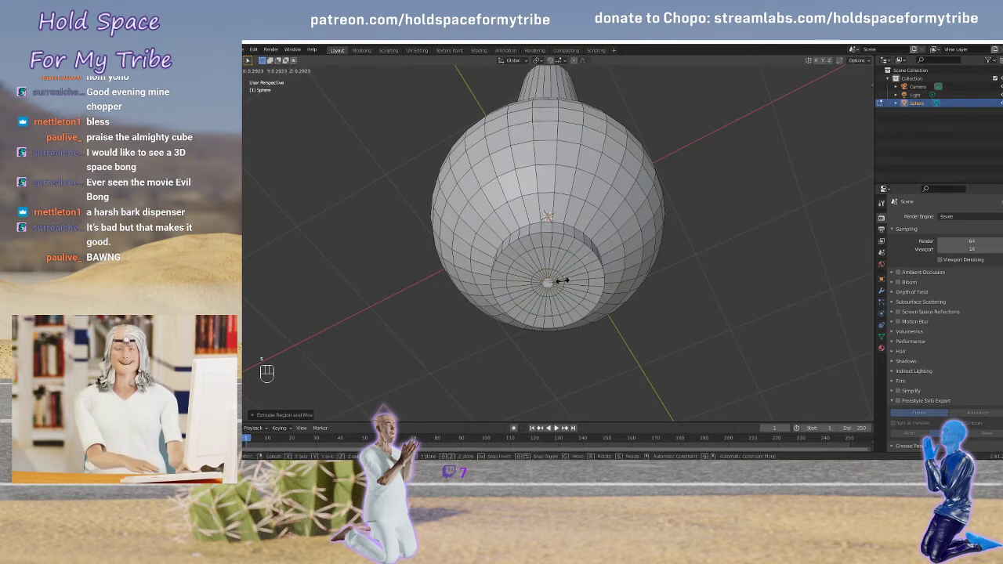
{"action": "left_click", "coordinate": [576, 279]}
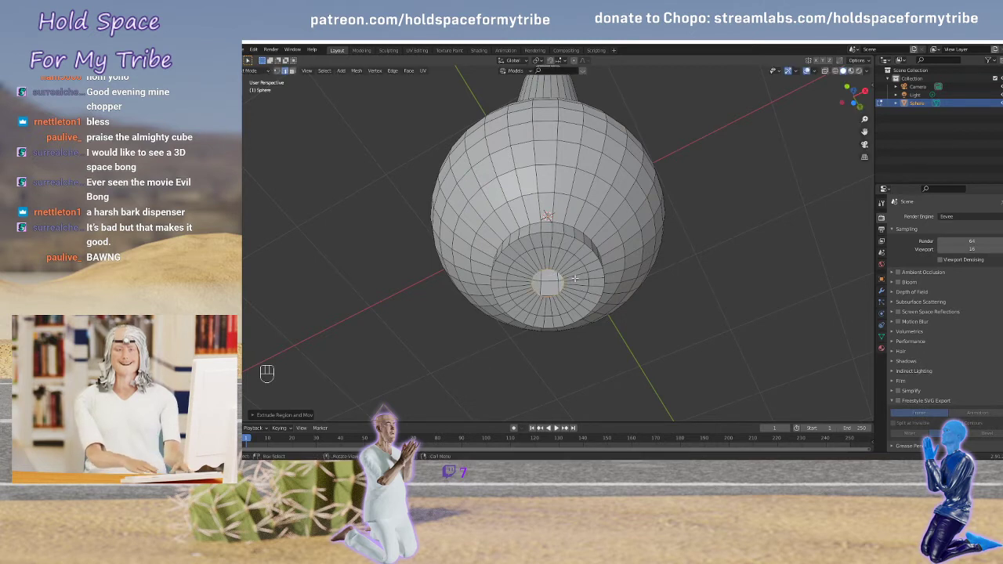
{"action": "key", "text": "ctrl+z"}
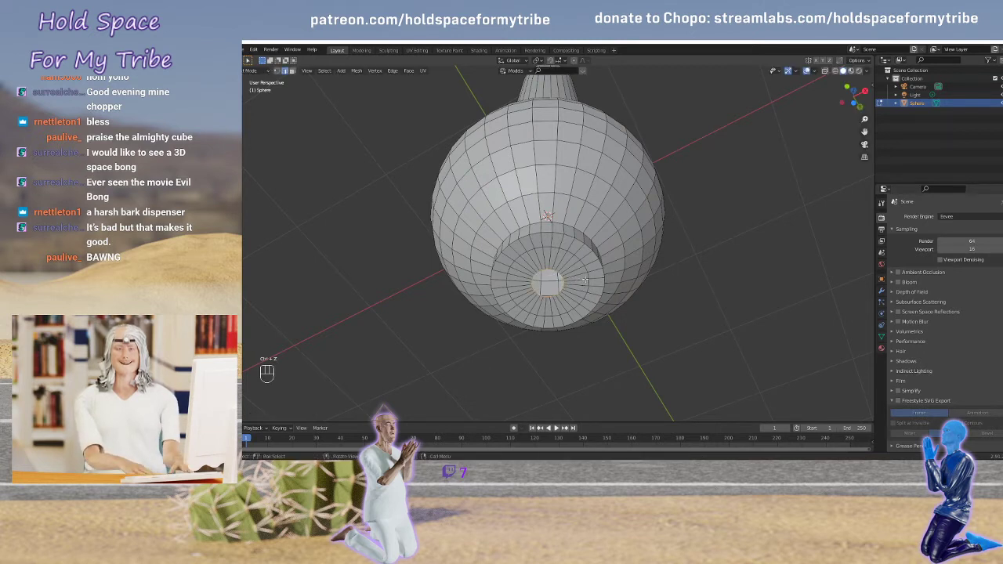
Extrude the innermost loop on the foot's underside once more and scale it inward to about 0.43
{"action": "key", "text": "e"}
{"action": "key", "text": "s"}
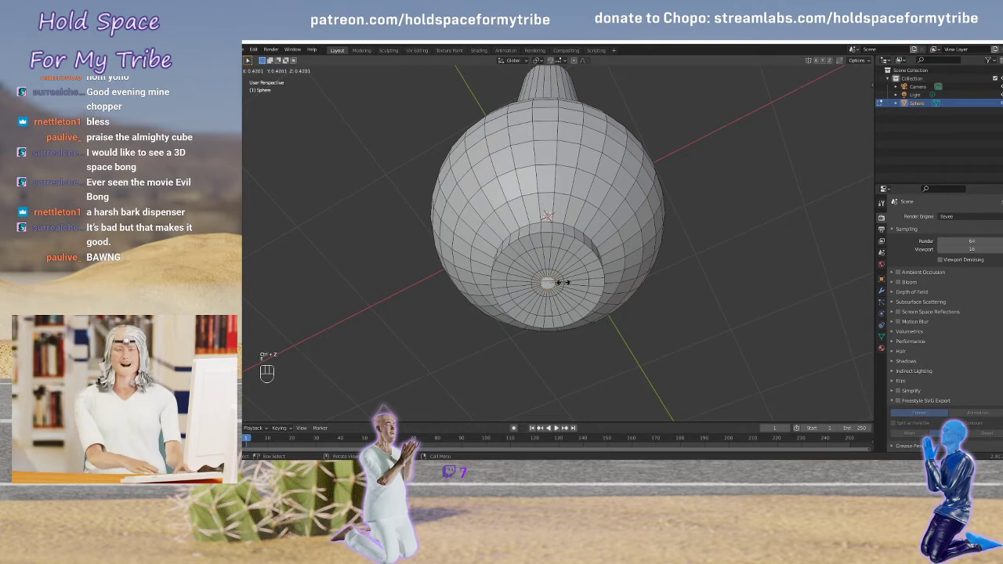
{"action": "left_click", "coordinate": [562, 283]}
Fill the small remaining hole in the foot's underside with a face and clear the selection
{"action": "scroll", "coordinate": [566, 289], "scroll_direction": "up", "scroll_amount": 6}
{"action": "middle_click_drag", "start_coordinate": [607, 321], "coordinate": [619, 314]}
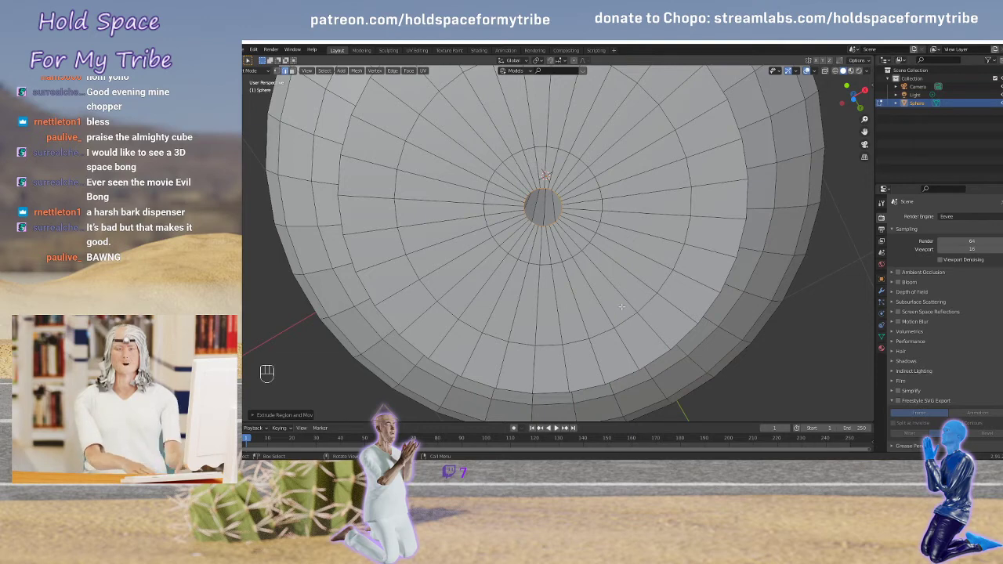
{"action": "middle_click_drag", "start_coordinate": [646, 282], "coordinate": [649, 259]}
{"action": "key", "text": "KP_Decimal"}
{"action": "scroll", "coordinate": [609, 261], "scroll_direction": "down", "scroll_amount": 2}
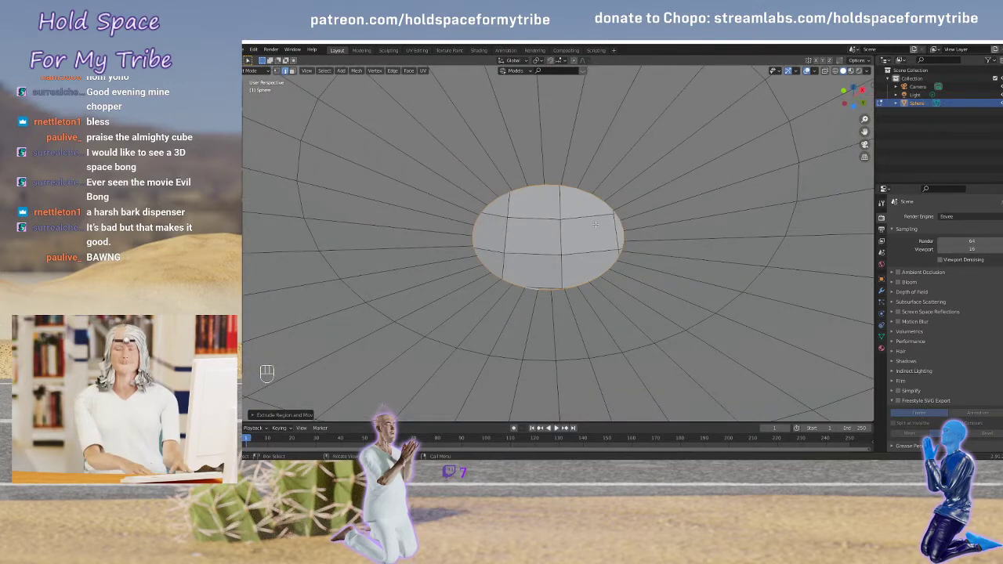
{"action": "key", "text": "f"}
{"action": "scroll", "coordinate": [592, 211], "scroll_direction": "down", "scroll_amount": 5}
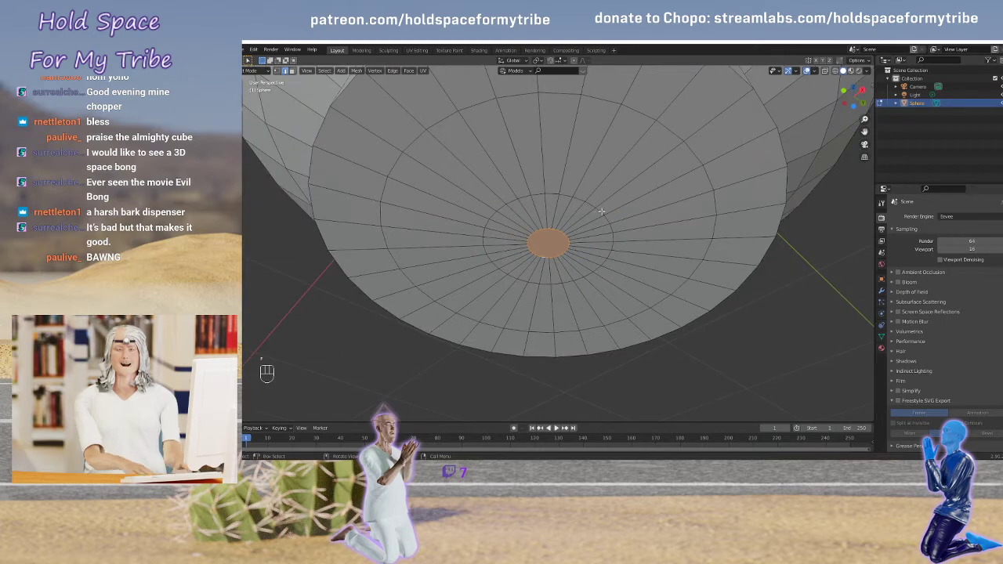
{"action": "key", "text": "a"}
{"action": "key", "text": "a"}
Examine the vessel's foot, bulb and neck from several angles and in front view
{"action": "scroll", "coordinate": [603, 208], "scroll_direction": "down", "scroll_amount": 5}
{"action": "middle_click_drag", "start_coordinate": [604, 193], "coordinate": [607, 216]}
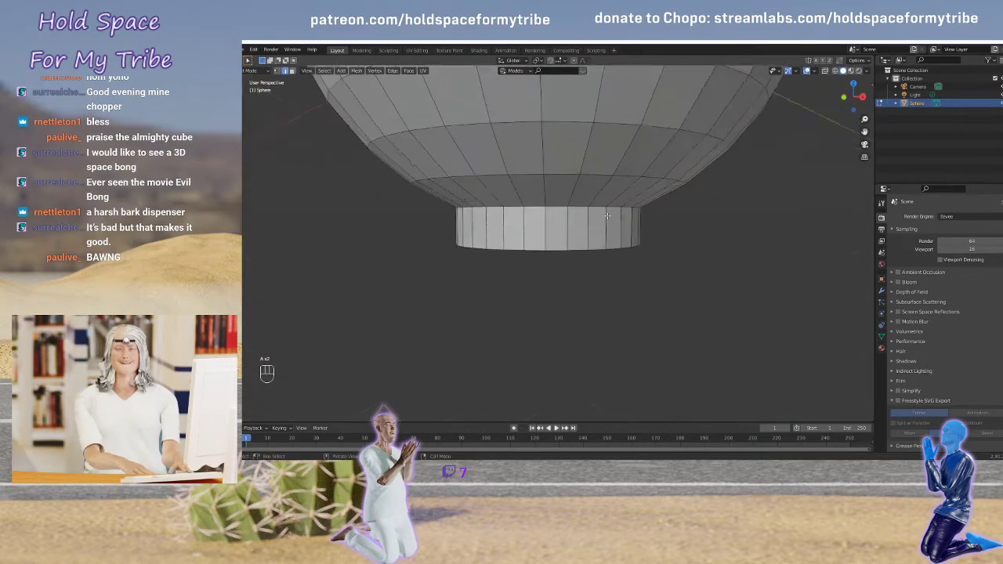
{"action": "scroll", "coordinate": [606, 200], "scroll_direction": "down", "scroll_amount": 11}
{"action": "middle_click_drag", "start_coordinate": [606, 167], "coordinate": [608, 232]}
{"action": "middle_click_drag", "start_coordinate": [636, 245], "coordinate": [533, 242]}
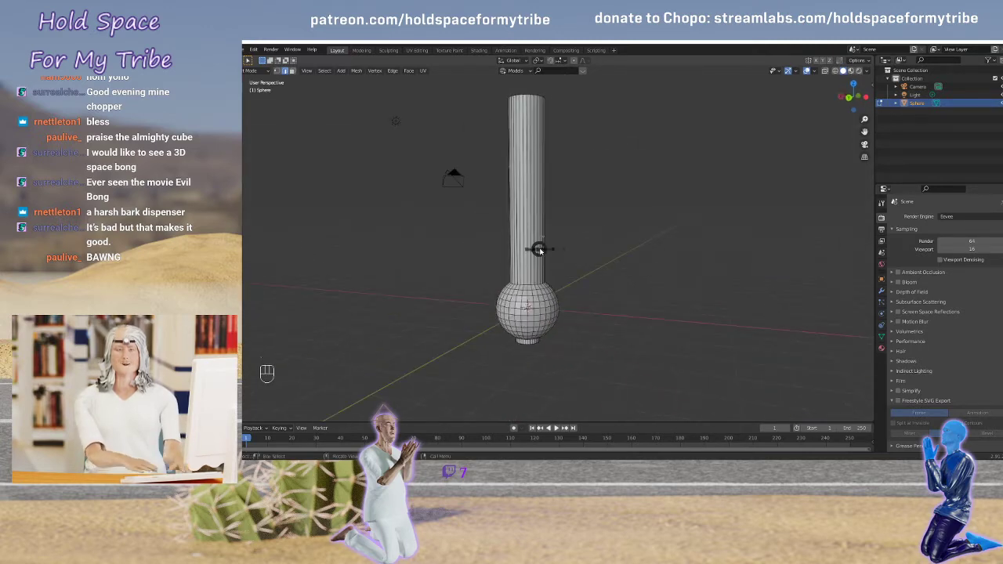
{"action": "key", "text": "grave"}
{"action": "left_click", "coordinate": [493, 219]}
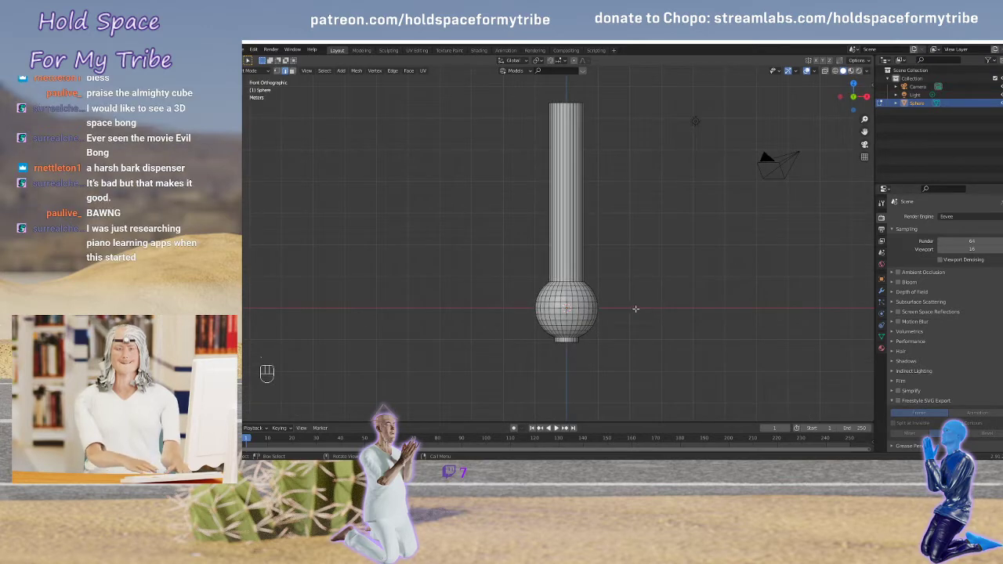
{"action": "scroll", "coordinate": [635, 309], "scroll_direction": "up", "scroll_amount": 5}
{"action": "scroll", "coordinate": [636, 309], "scroll_direction": "down", "scroll_amount": 2}
{"action": "middle_click_drag", "start_coordinate": [635, 308], "coordinate": [627, 246], "text": "shift"}
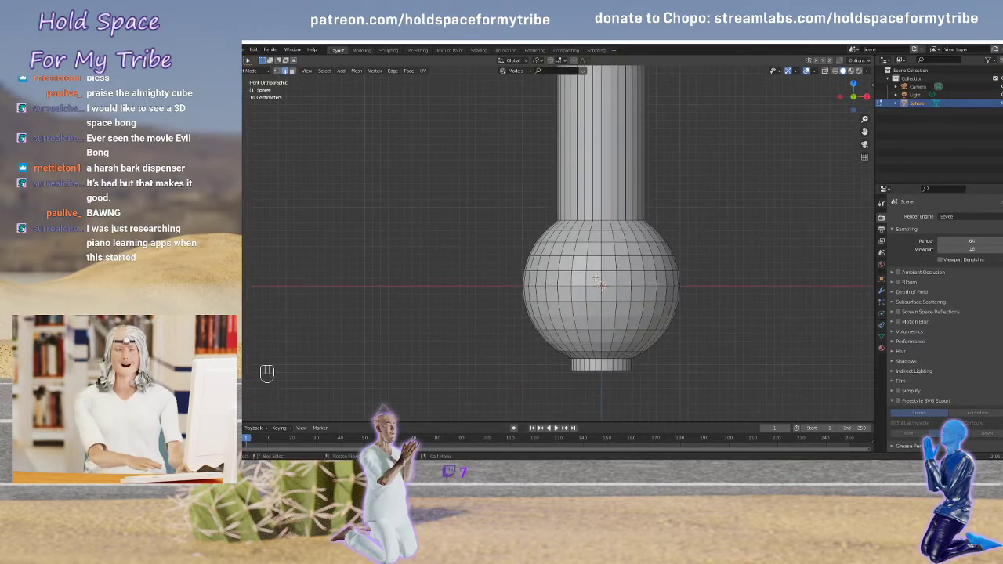
In the left orthographic view, select the four faces around the centre of the bulb's side in face mode
{"action": "middle_click_drag", "start_coordinate": [596, 280], "coordinate": [686, 279]}
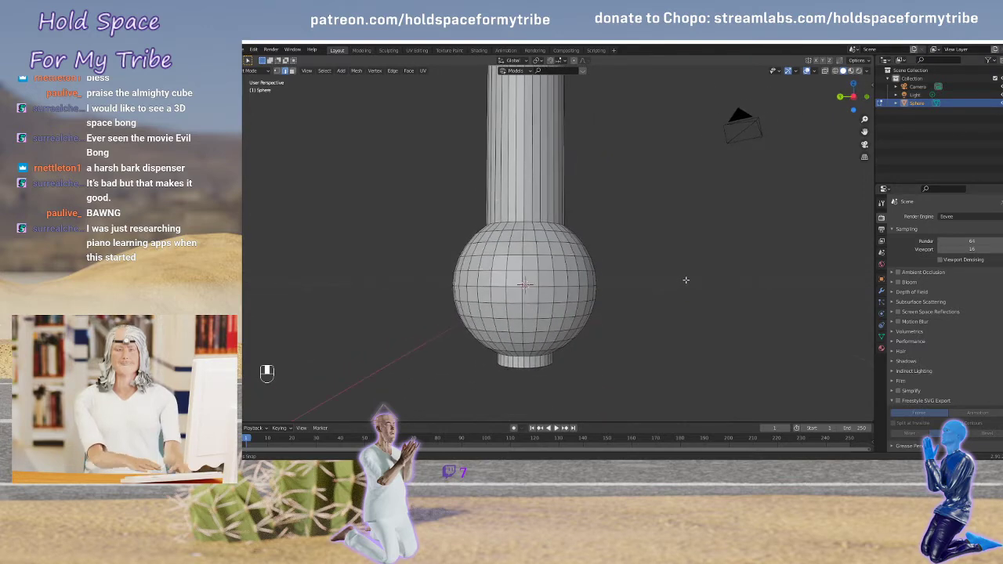
{"action": "scroll", "coordinate": [686, 279], "scroll_direction": "up", "scroll_amount": 1}
{"action": "key", "text": "grave"}
{"action": "left_click", "coordinate": [638, 279]}
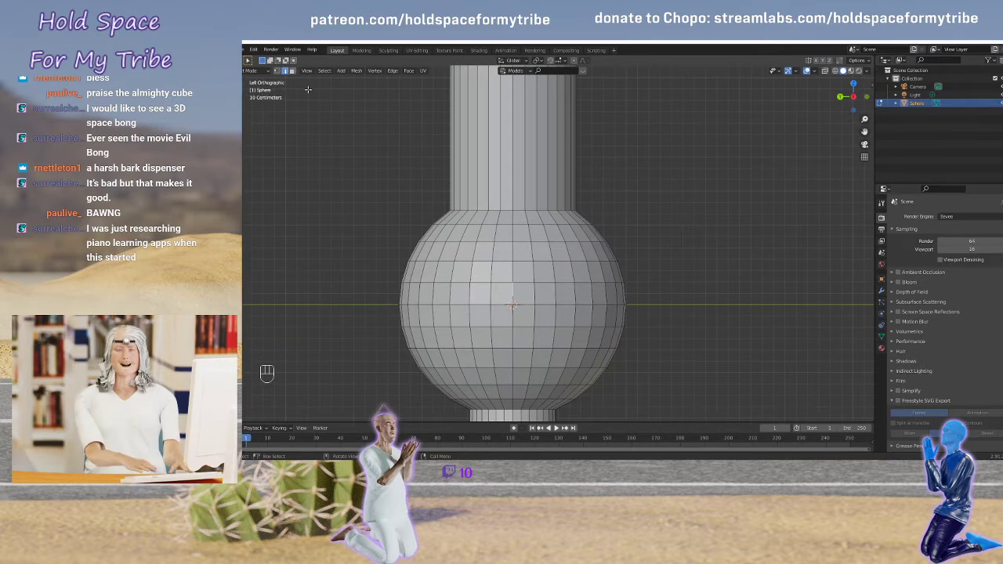
{"action": "left_click", "coordinate": [292, 71]}
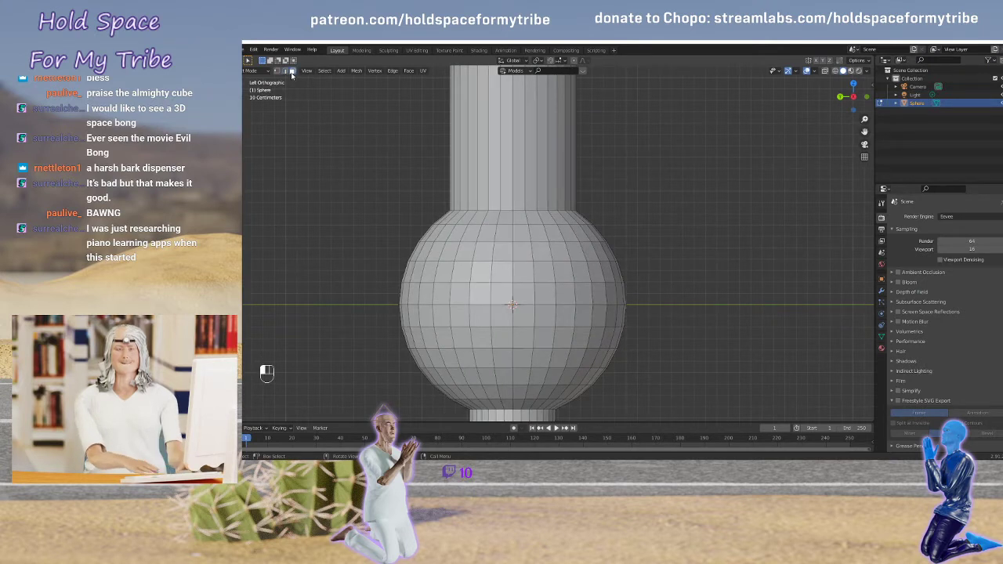
{"action": "left_click", "coordinate": [502, 300], "text": "shift"}
{"action": "left_click", "coordinate": [524, 293], "text": "shift"}
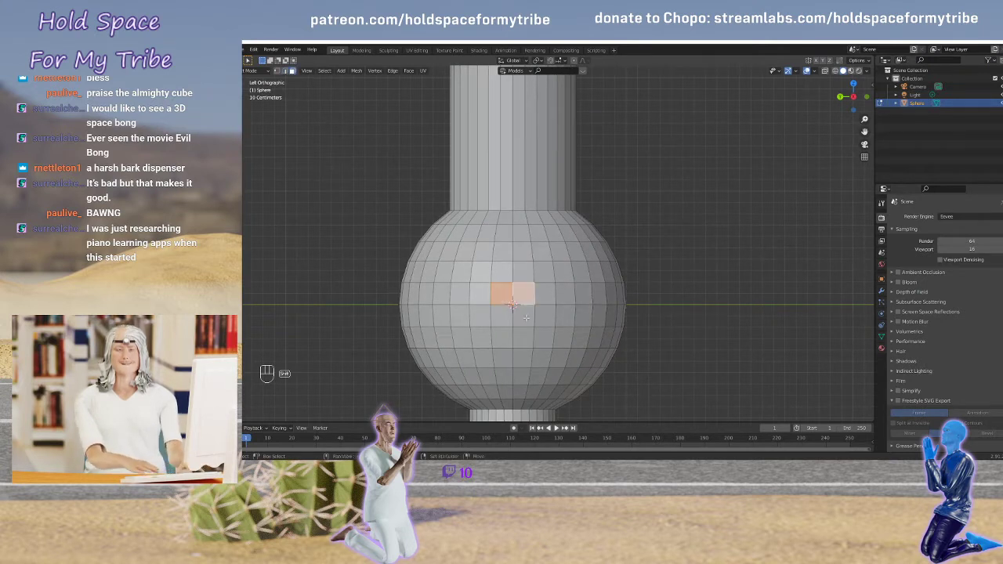
{"action": "left_click", "coordinate": [524, 315], "text": "shift"}
{"action": "left_click", "coordinate": [500, 317], "text": "shift"}
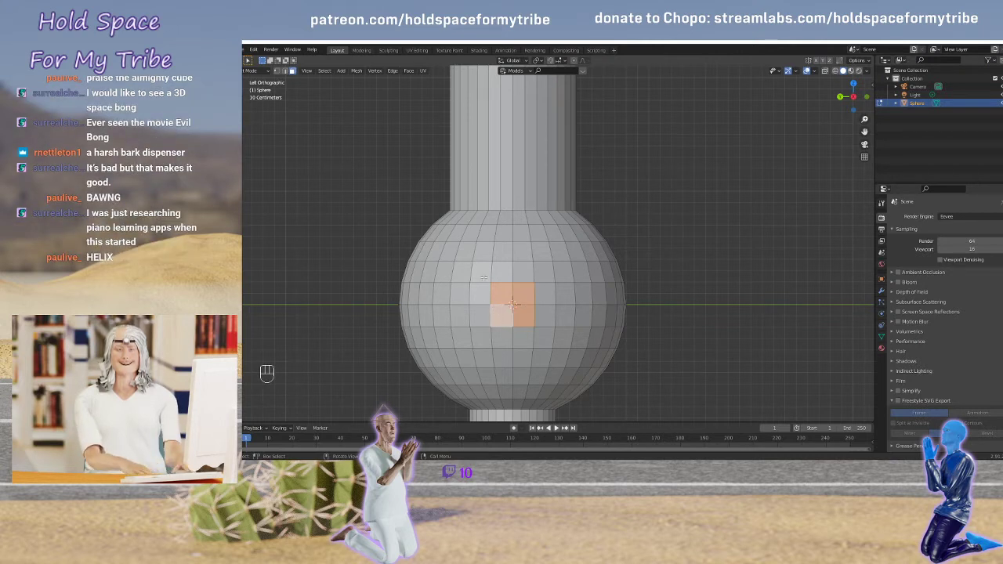
Extend the face selection on the bulb's side to a four-by-four block around its centre
{"action": "left_click", "coordinate": [483, 277], "text": "shift"}
{"action": "key", "text": "c"}
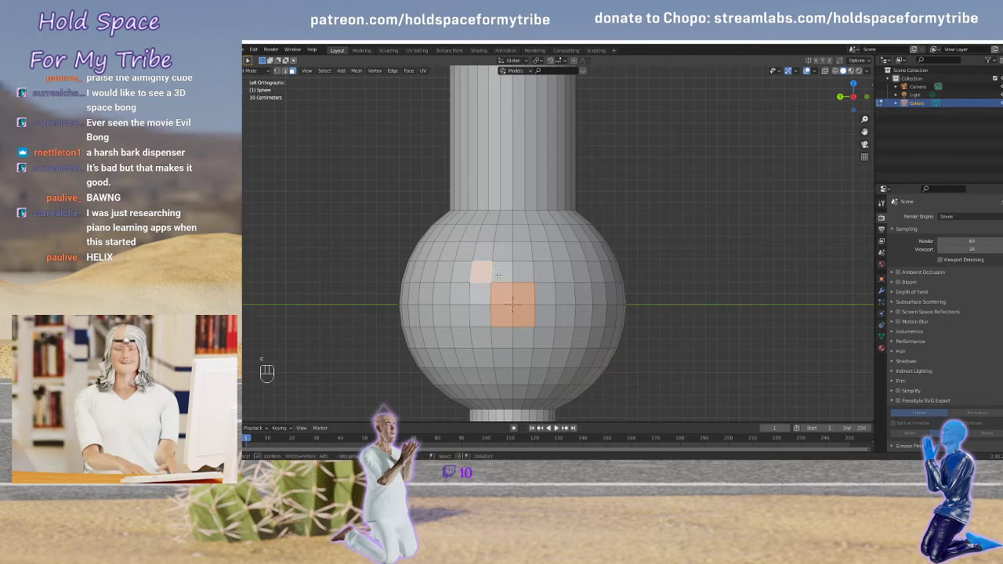
{"action": "left_click_drag", "start_coordinate": [534, 308], "coordinate": [512, 329]}
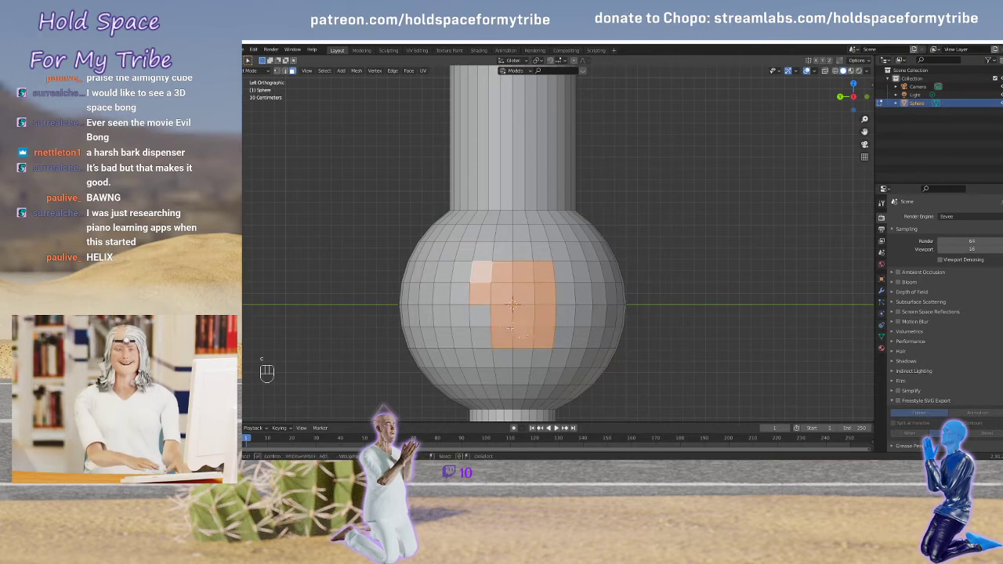
{"action": "right_click", "coordinate": [491, 322]}
{"action": "middle_click_drag", "start_coordinate": [591, 263], "coordinate": [545, 238]}
{"action": "scroll", "coordinate": [377, 103], "scroll_direction": "down", "scroll_amount": 2}
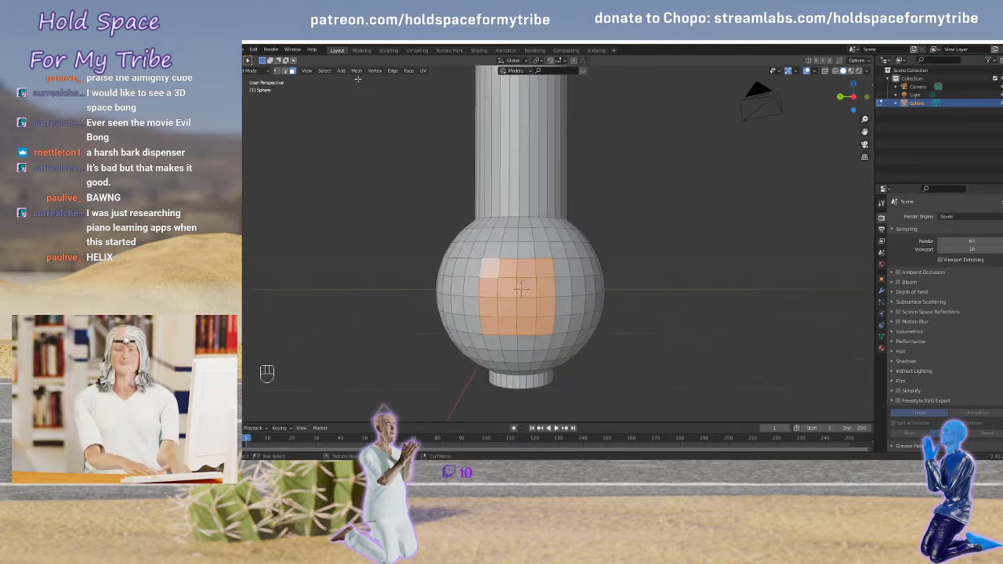
Round the selected block of faces on the bulb's side with the To Sphere transform
{"action": "left_click", "coordinate": [357, 71]}
{"action": "mouse_move", "coordinate": [366, 84]}
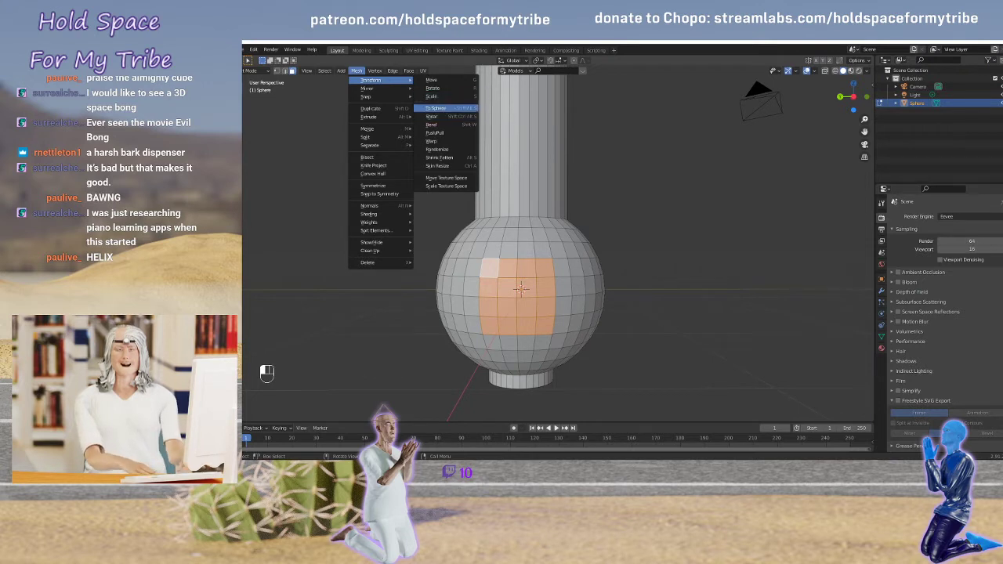
{"action": "left_click", "coordinate": [436, 108]}
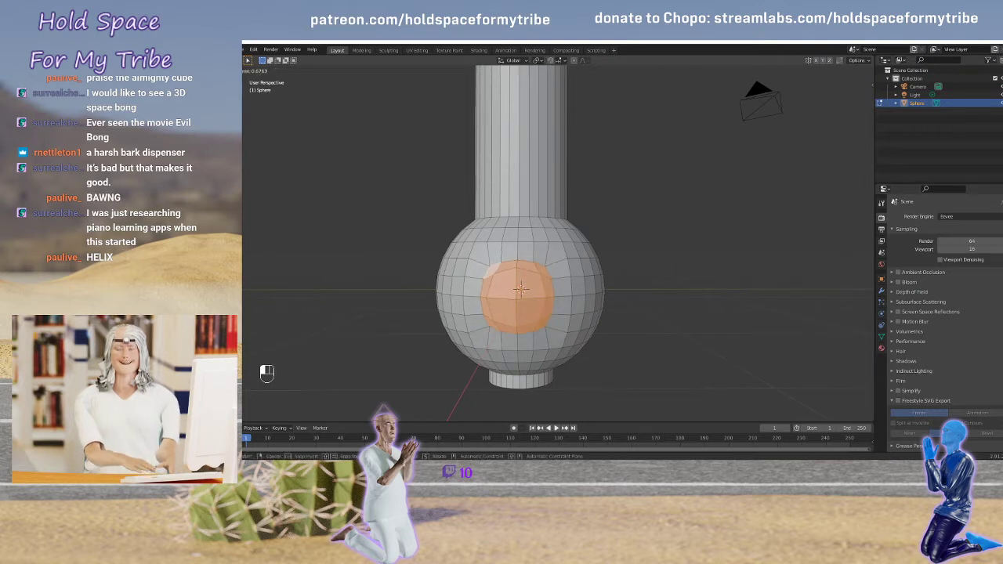
{"action": "left_click", "coordinate": [653, 190]}
{"action": "middle_click_drag", "start_coordinate": [678, 240], "coordinate": [597, 240]}
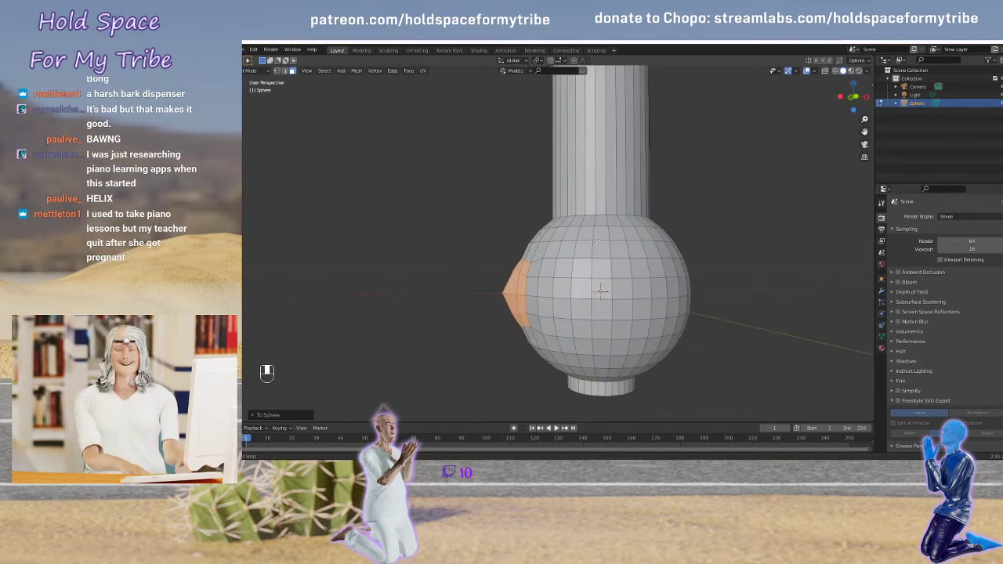
In front orthographic view, extrude the rounded faces outward from the bulb as a short side stem
{"action": "key", "text": "grave"}
{"action": "left_click", "coordinate": [562, 214]}
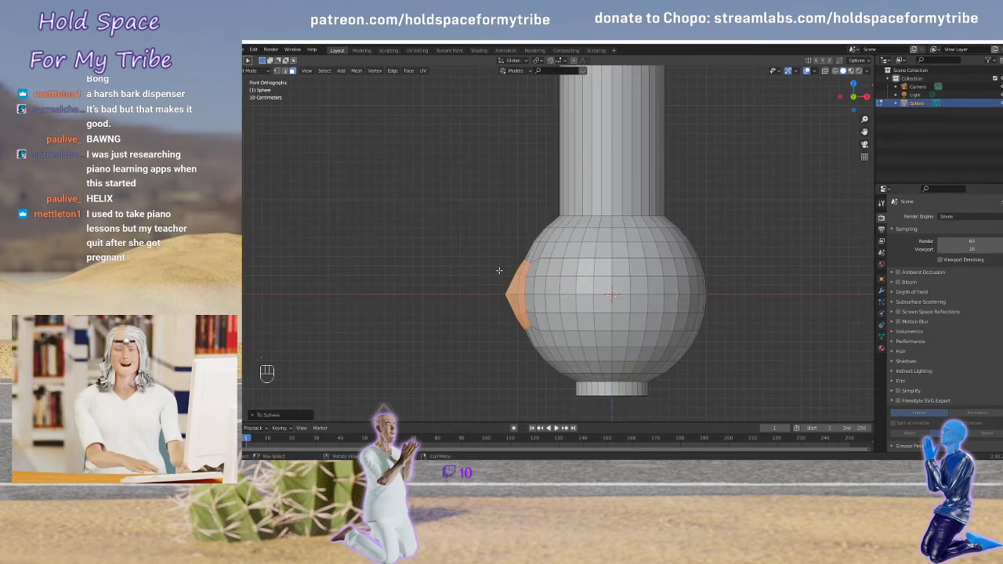
{"action": "key", "text": "e"}
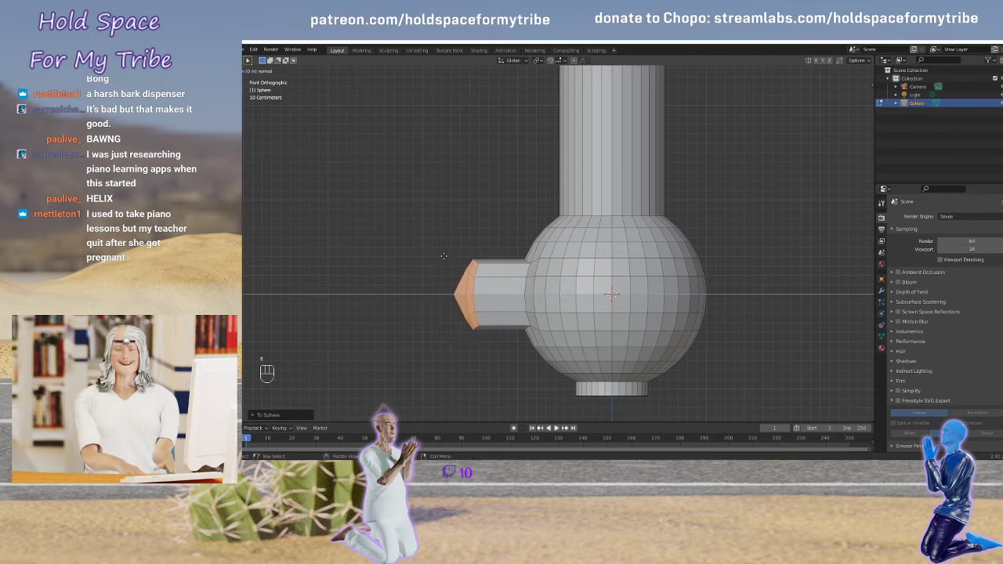
{"action": "left_click", "coordinate": [443, 256]}
Raise the stem's end faces along the global Z axis so the stem slants upward, and clear the selection
{"action": "key", "text": "g"}
{"action": "key", "text": "z"}
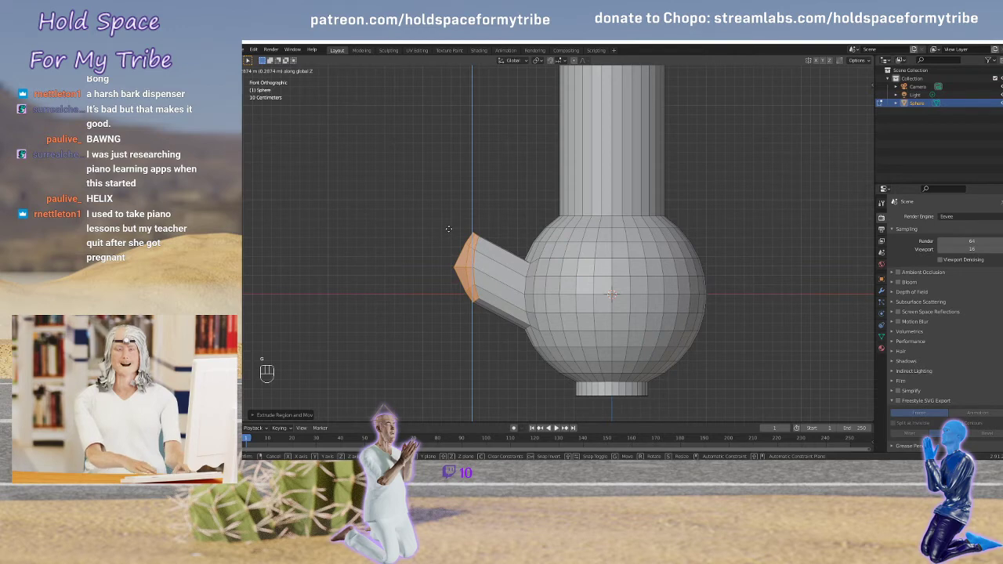
{"action": "left_click", "coordinate": [434, 236]}
{"action": "middle_click_drag", "start_coordinate": [434, 236], "coordinate": [469, 248]}
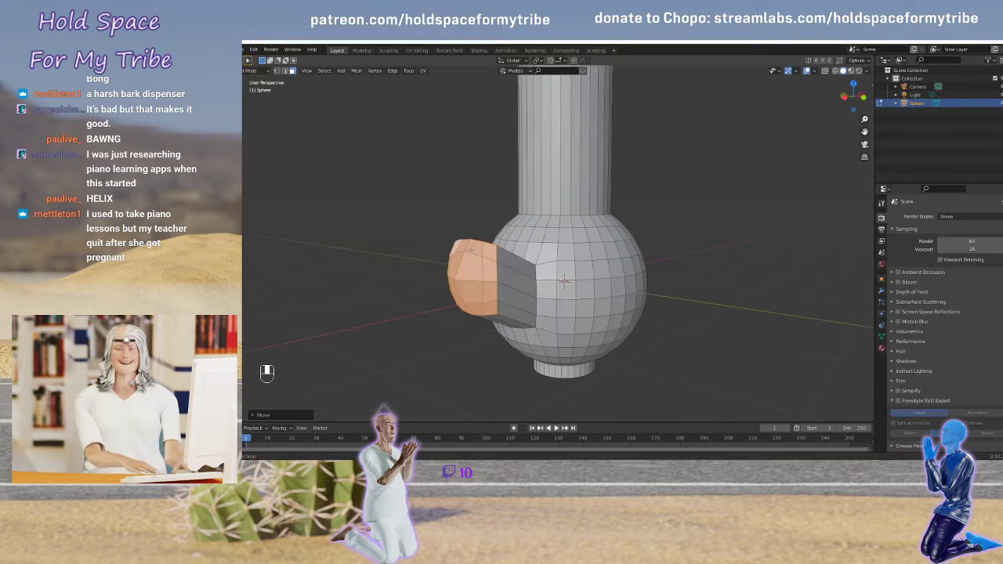
{"action": "scroll", "coordinate": [510, 246], "scroll_direction": "down", "scroll_amount": 4}
{"action": "scroll", "coordinate": [541, 244], "scroll_direction": "up", "scroll_amount": 2}
{"action": "scroll", "coordinate": [546, 245], "scroll_direction": "up", "scroll_amount": 2}
{"action": "key", "text": "a"}
{"action": "key", "text": "a"}
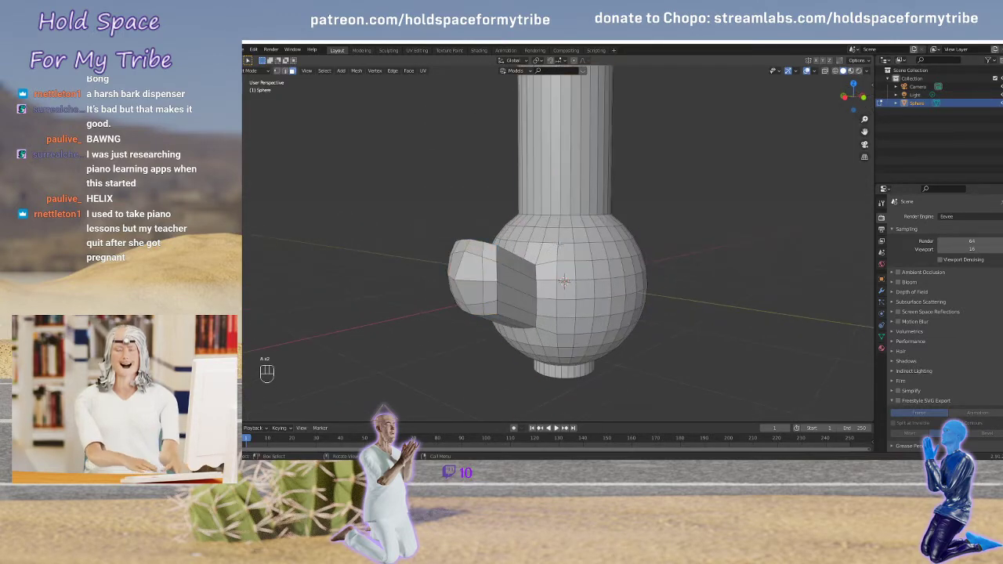
Switch to Object Mode and apply Shade Smooth to the vessel
{"action": "middle_click_drag", "start_coordinate": [659, 227], "coordinate": [594, 228]}
{"action": "scroll", "coordinate": [623, 229], "scroll_direction": "down", "scroll_amount": 5}
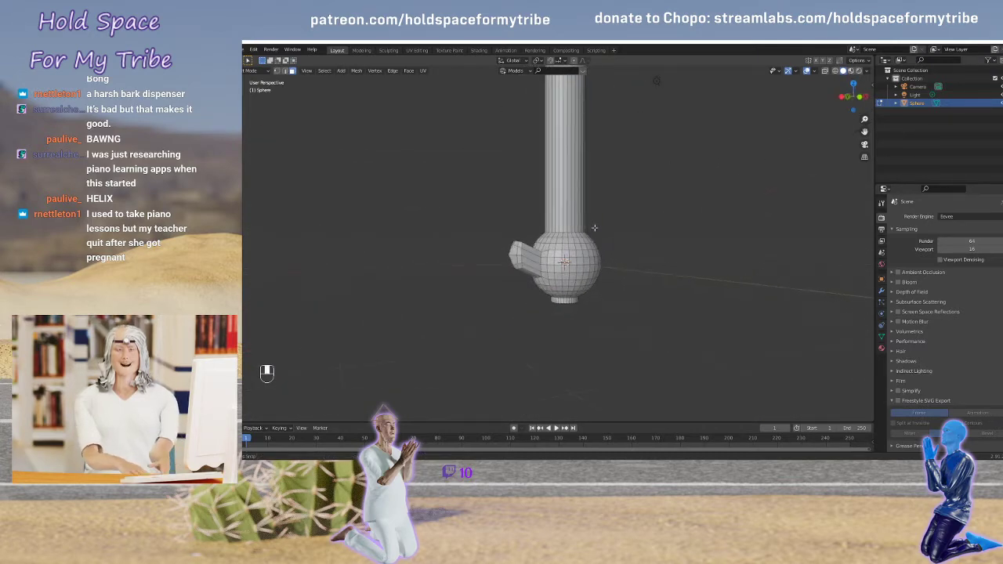
{"action": "key", "text": "Tab"}
{"action": "right_click", "coordinate": [557, 239]}
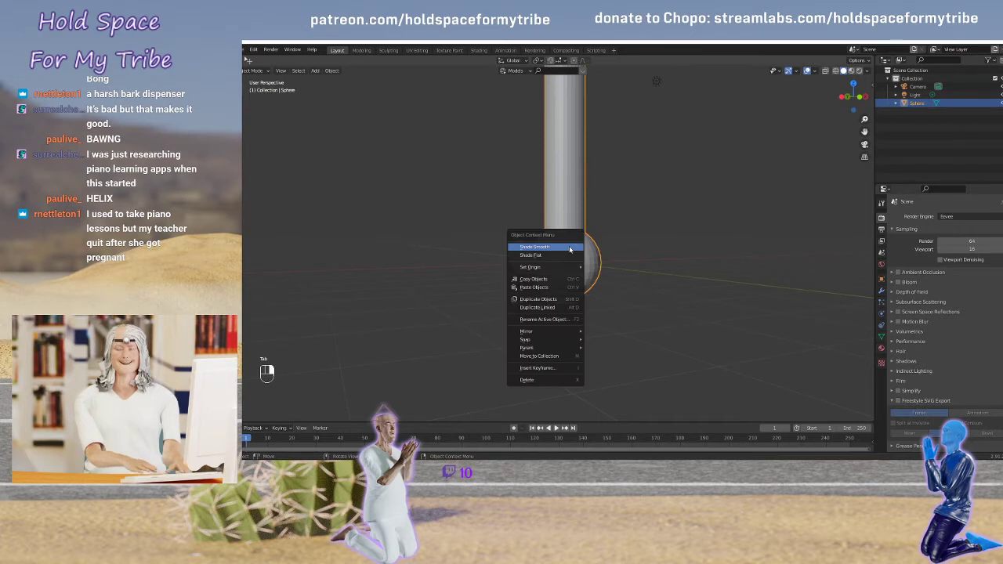
{"action": "left_click", "coordinate": [549, 243]}
{"action": "scroll", "coordinate": [616, 223], "scroll_direction": "up", "scroll_amount": 2}
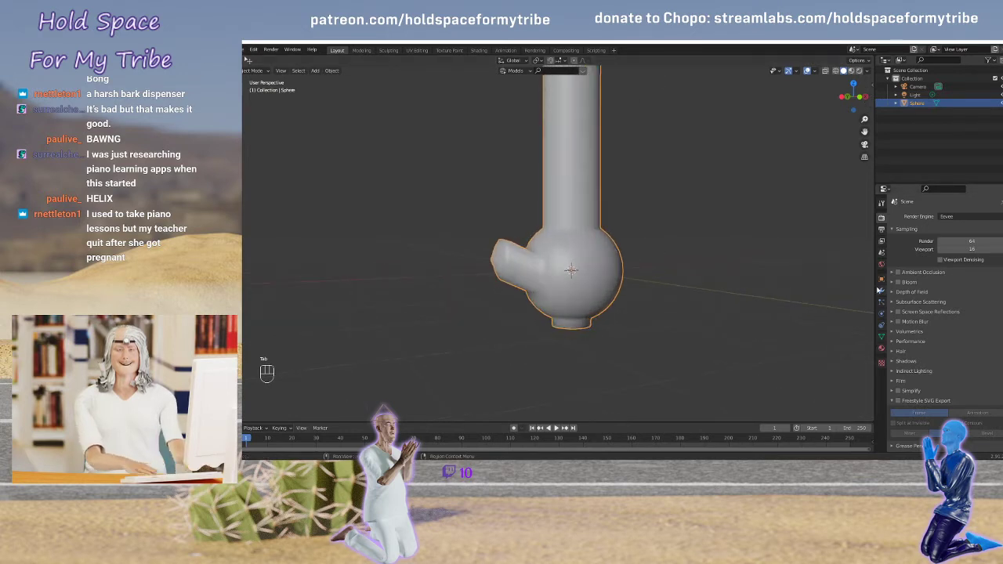
Add a Subdivision Surface modifier to the vessel
{"action": "left_click", "coordinate": [883, 292]}
{"action": "left_click", "coordinate": [909, 217]}
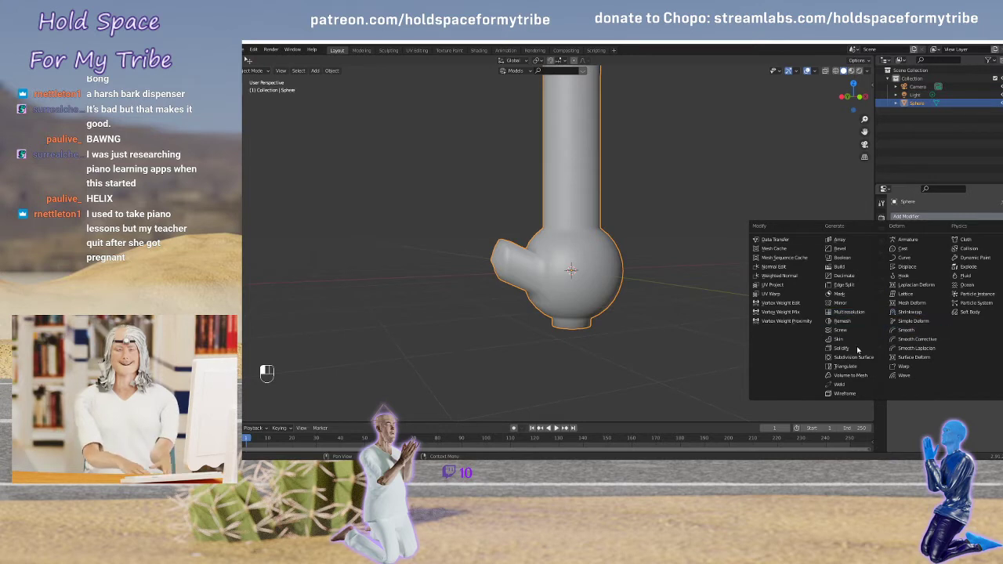
{"action": "left_click", "coordinate": [854, 357]}
{"action": "middle_click_drag", "start_coordinate": [652, 290], "coordinate": [598, 271]}
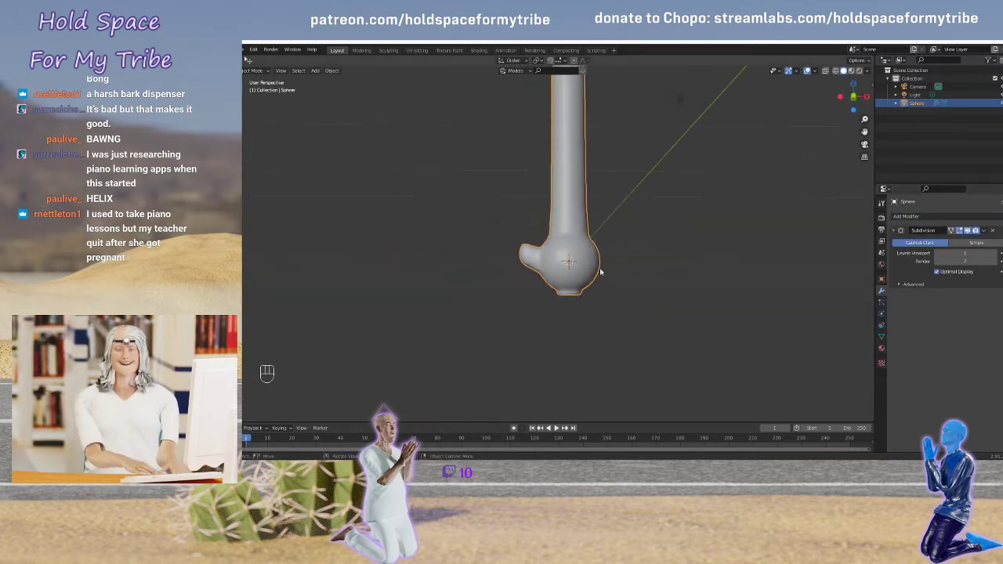
{"action": "middle_click_drag", "start_coordinate": [613, 191], "coordinate": [590, 321]}
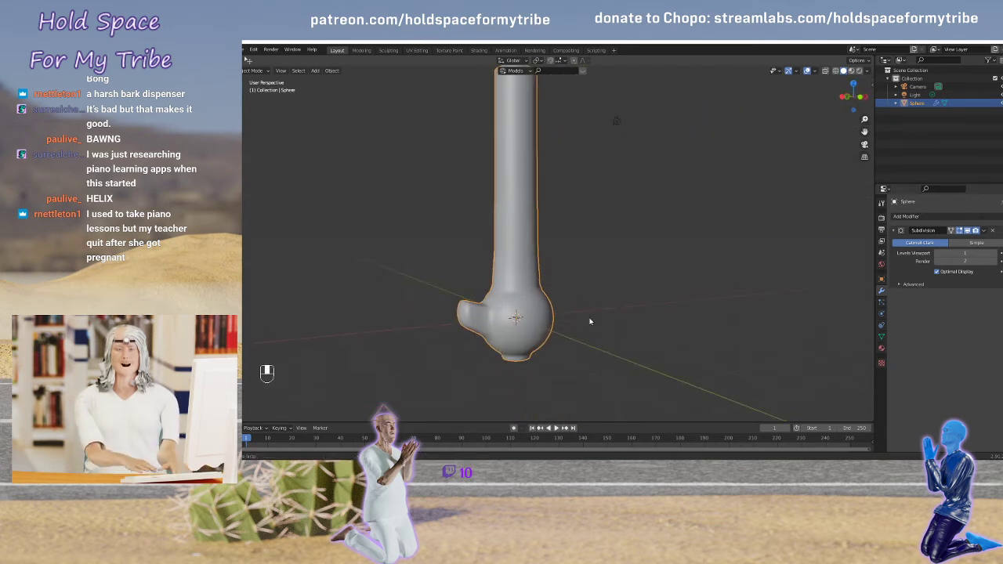
Return to Edit Mode and select the edge loop around the rim of the side stem's outer end in edge mode
{"action": "middle_click_drag", "start_coordinate": [519, 329], "coordinate": [683, 271], "text": "shift"}
{"action": "scroll", "coordinate": [599, 261], "scroll_direction": "up", "scroll_amount": 4}
{"action": "scroll", "coordinate": [596, 265], "scroll_direction": "down", "scroll_amount": 1}
{"action": "key", "text": "Tab"}
{"action": "scroll", "coordinate": [663, 259], "scroll_direction": "up", "scroll_amount": 2}
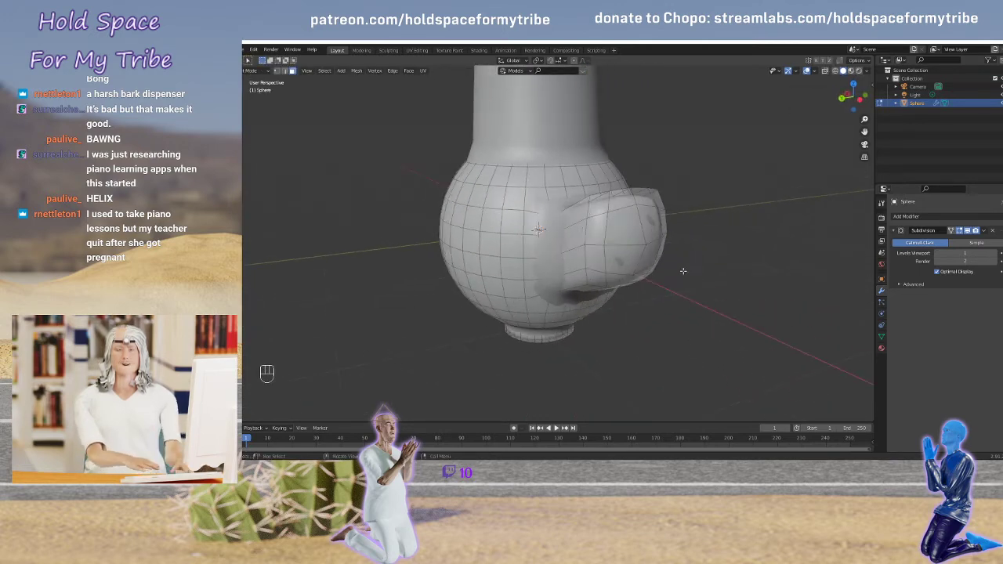
{"action": "left_click", "coordinate": [585, 229], "text": "alt"}
{"action": "left_click", "coordinate": [285, 70]}
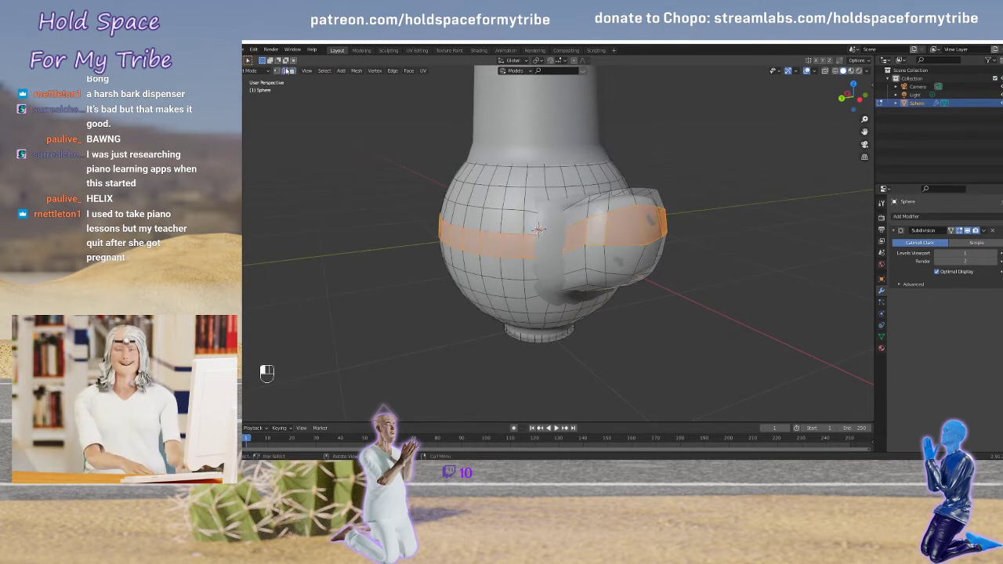
{"action": "left_click", "coordinate": [587, 213], "text": "alt"}
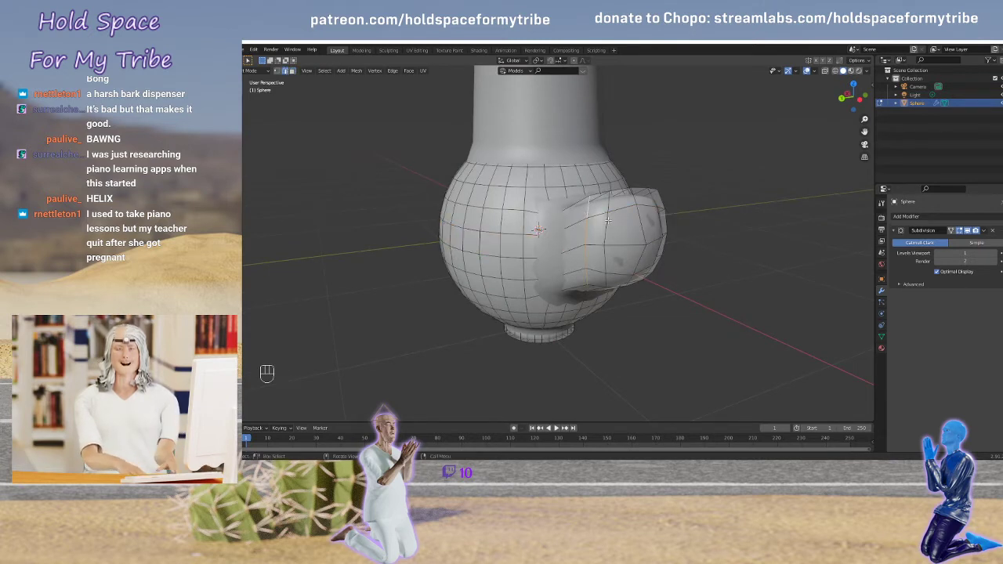
{"action": "middle_click_drag", "start_coordinate": [667, 211], "coordinate": [633, 234]}
{"action": "left_click", "coordinate": [633, 233], "text": "alt+shift"}
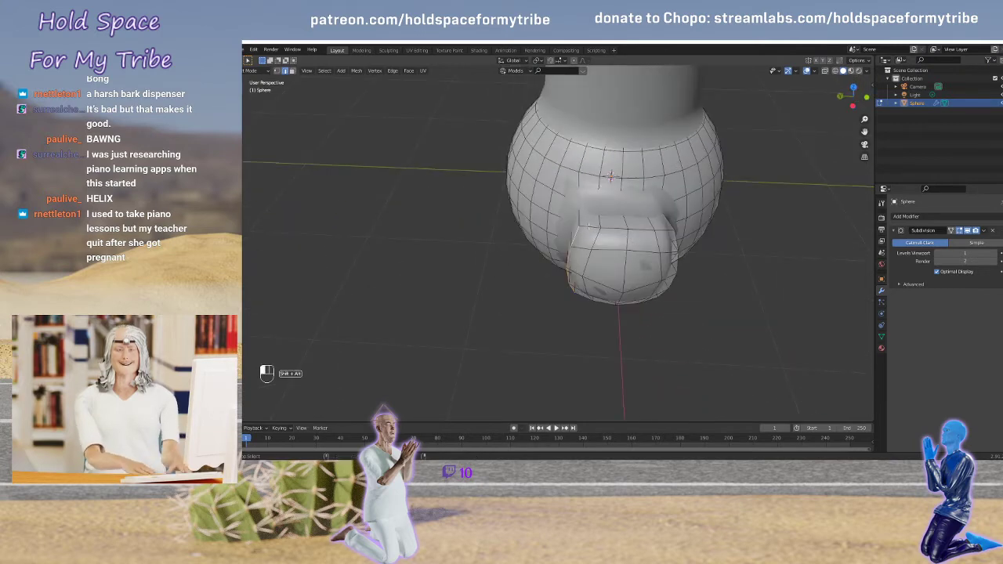
{"action": "middle_click_drag", "start_coordinate": [705, 229], "coordinate": [608, 234]}
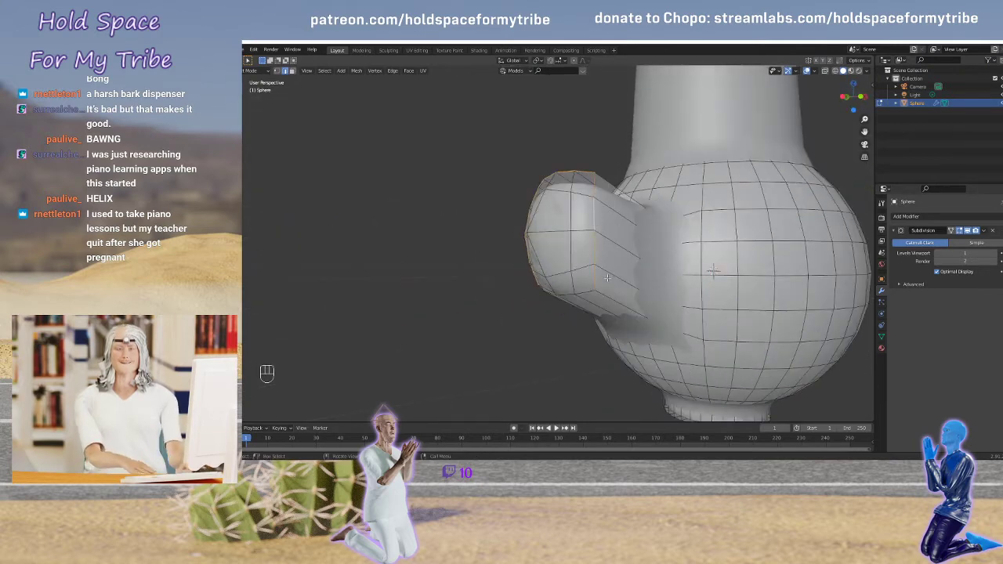
{"action": "middle_click_drag", "start_coordinate": [607, 278], "coordinate": [627, 235]}
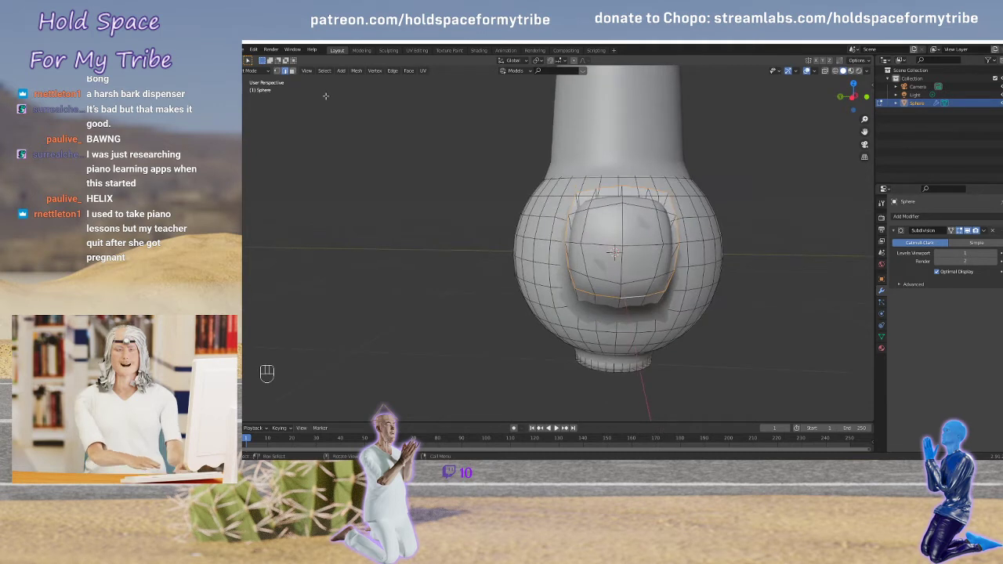
Round the selected rim loop of the side stem with the To Sphere transform
{"action": "left_click", "coordinate": [357, 71]}
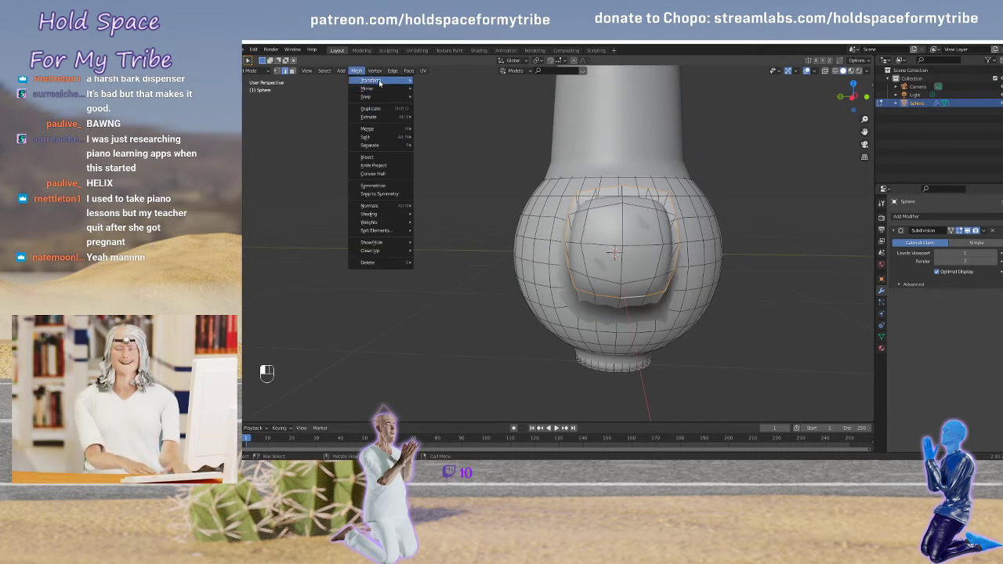
{"action": "mouse_move", "coordinate": [383, 84]}
{"action": "left_click", "coordinate": [439, 108]}
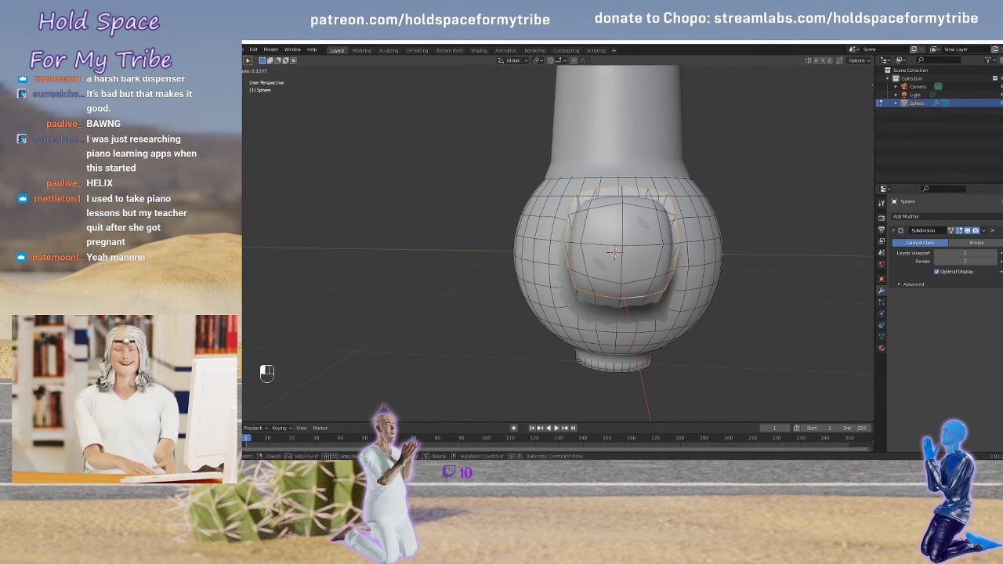
{"action": "left_click", "coordinate": [614, 252]}
{"action": "middle_click_drag", "start_coordinate": [614, 252], "coordinate": [752, 210]}
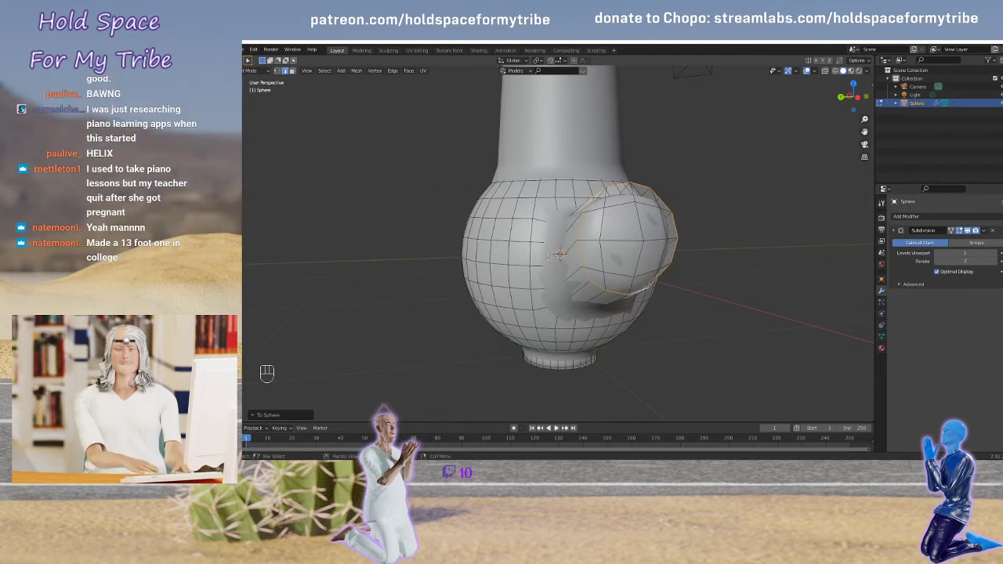
Select two edges on the underside of the stem's rim and move them outward from the bulb in front orthographic view
{"action": "left_click", "coordinate": [588, 275]}
{"action": "left_click", "coordinate": [615, 291], "text": "shift"}
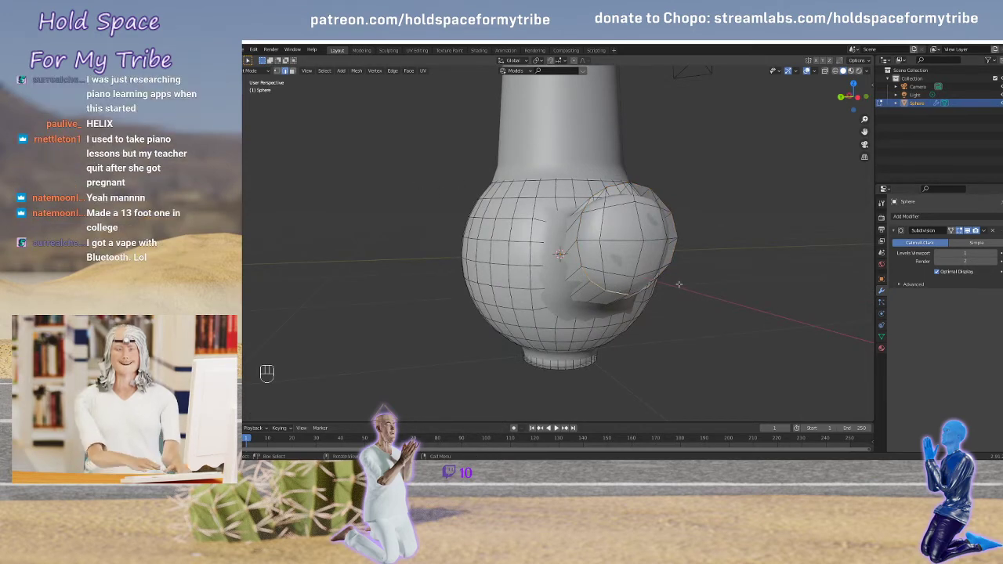
{"action": "middle_click_drag", "start_coordinate": [678, 285], "coordinate": [736, 276]}
{"action": "key", "text": "grave"}
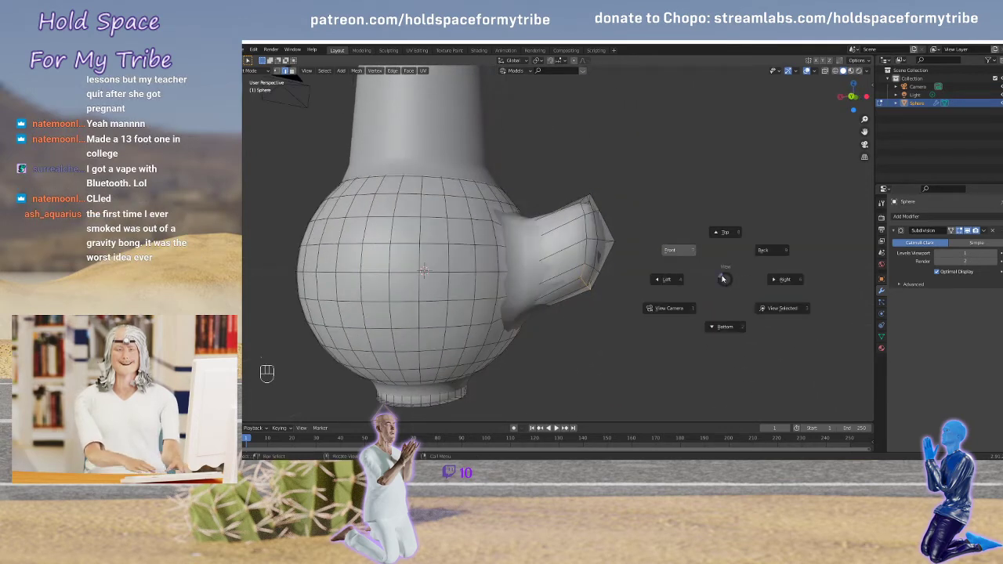
{"action": "left_click", "coordinate": [682, 253]}
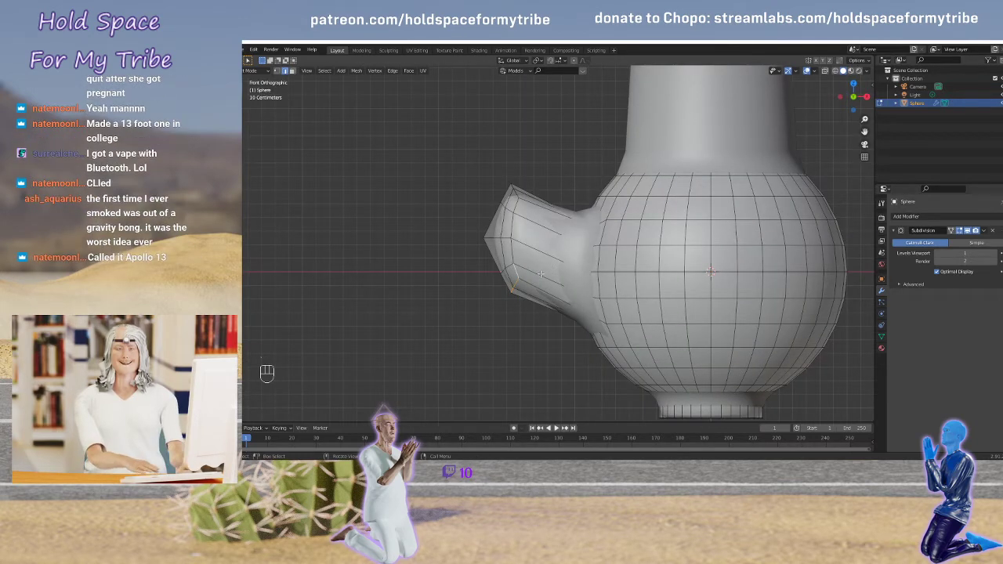
{"action": "key", "text": "g"}
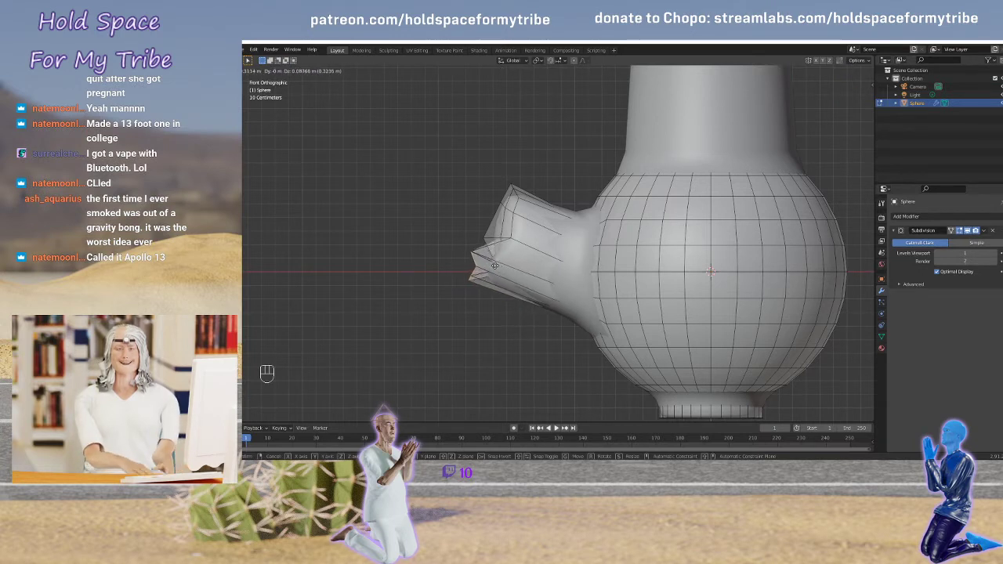
{"action": "left_click", "coordinate": [505, 270]}
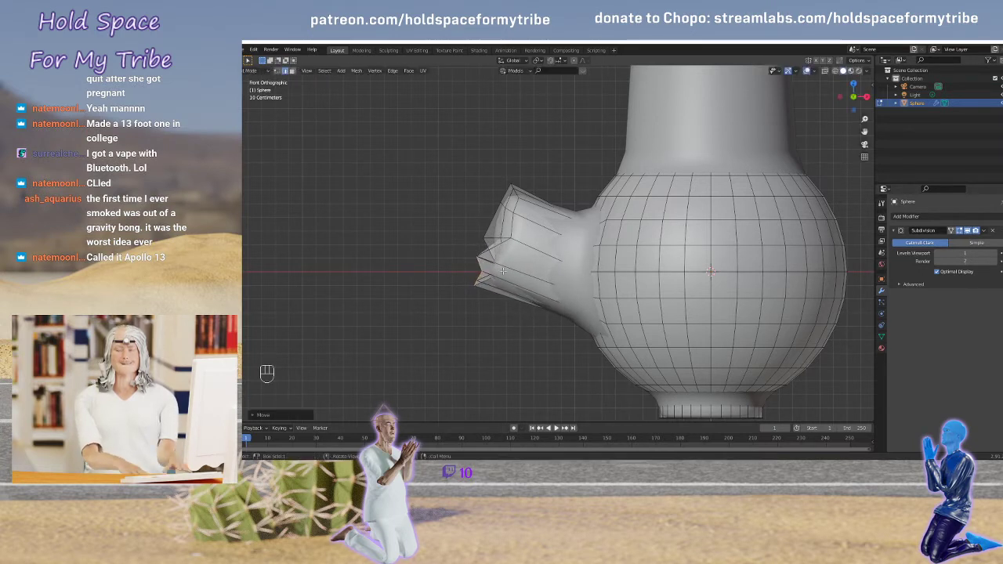
{"action": "middle_click_drag", "start_coordinate": [505, 270], "coordinate": [566, 257]}
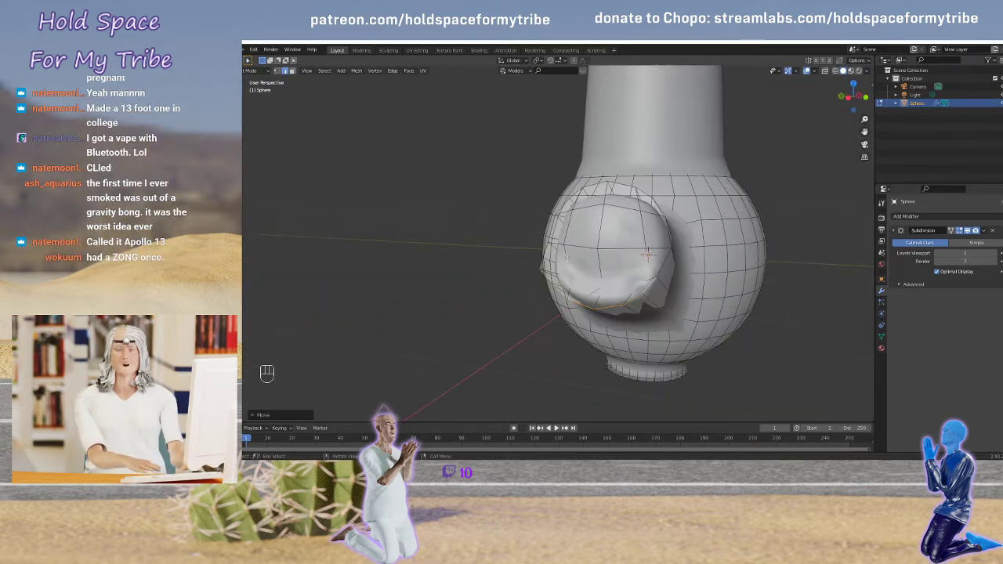
Switch to face select mode and select all the faces that make up the side stem's outer end
{"action": "left_click", "coordinate": [291, 71]}
{"action": "middle_click_drag", "start_coordinate": [558, 198], "coordinate": [605, 205]}
{"action": "left_click", "coordinate": [616, 203]}
{"action": "left_click", "coordinate": [622, 198], "text": "shift"}
{"action": "left_click", "coordinate": [644, 198], "text": "shift"}
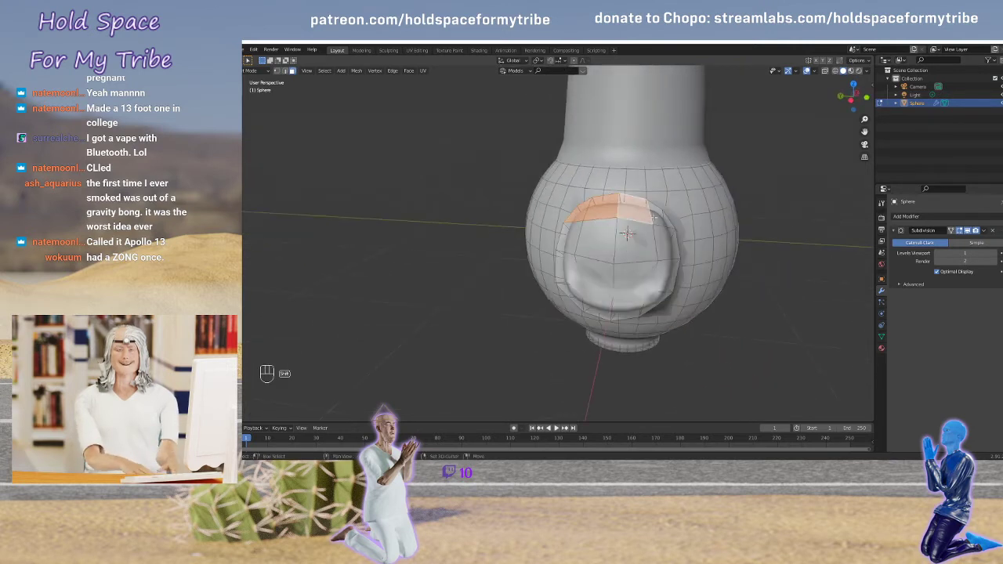
{"action": "left_click", "coordinate": [657, 216], "text": "shift"}
{"action": "left_click", "coordinate": [663, 237], "text": "shift"}
{"action": "left_click", "coordinate": [641, 241], "text": "shift"}
{"action": "left_click", "coordinate": [602, 241], "text": "shift"}
{"action": "left_click", "coordinate": [571, 246], "text": "shift"}
{"action": "left_click", "coordinate": [567, 271], "text": "shift"}
{"action": "left_click", "coordinate": [594, 270], "text": "shift"}
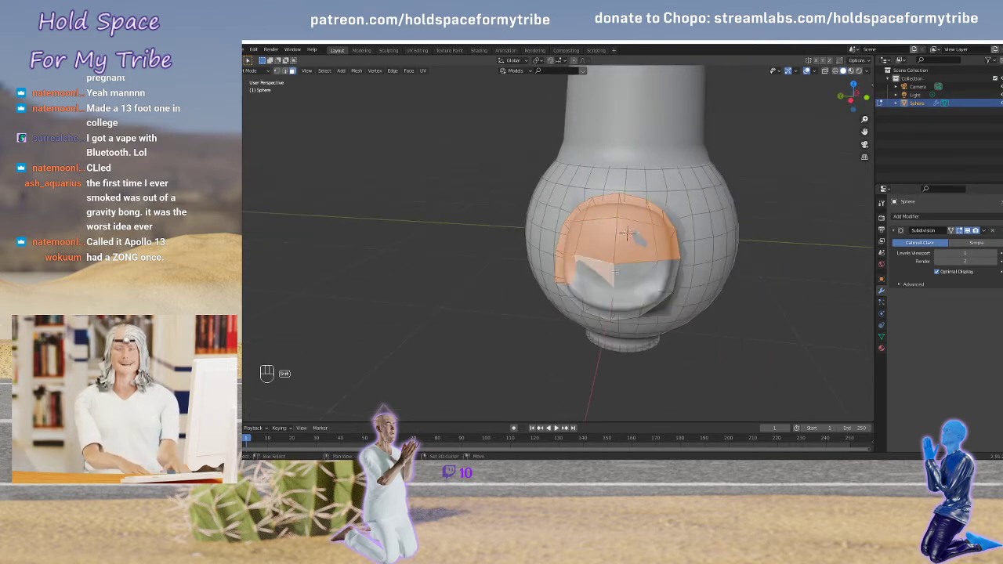
{"action": "left_click", "coordinate": [633, 270], "text": "shift"}
{"action": "left_click", "coordinate": [664, 272], "text": "shift"}
{"action": "left_click", "coordinate": [657, 304], "text": "shift"}
{"action": "left_click", "coordinate": [638, 292], "text": "shift"}
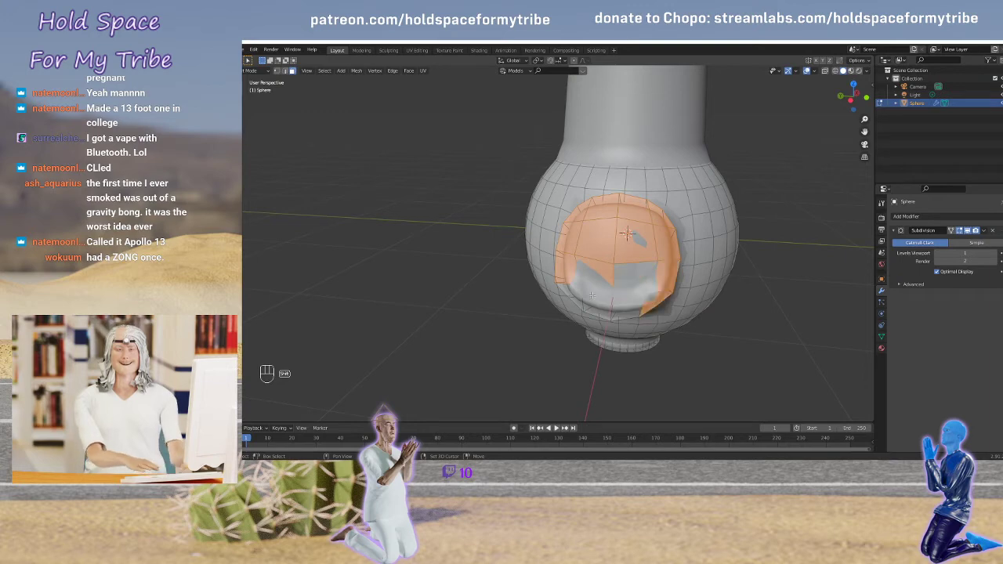
{"action": "left_click", "coordinate": [640, 294], "text": "shift"}
{"action": "left_click", "coordinate": [627, 309], "text": "shift"}
{"action": "left_click", "coordinate": [599, 308], "text": "shift"}
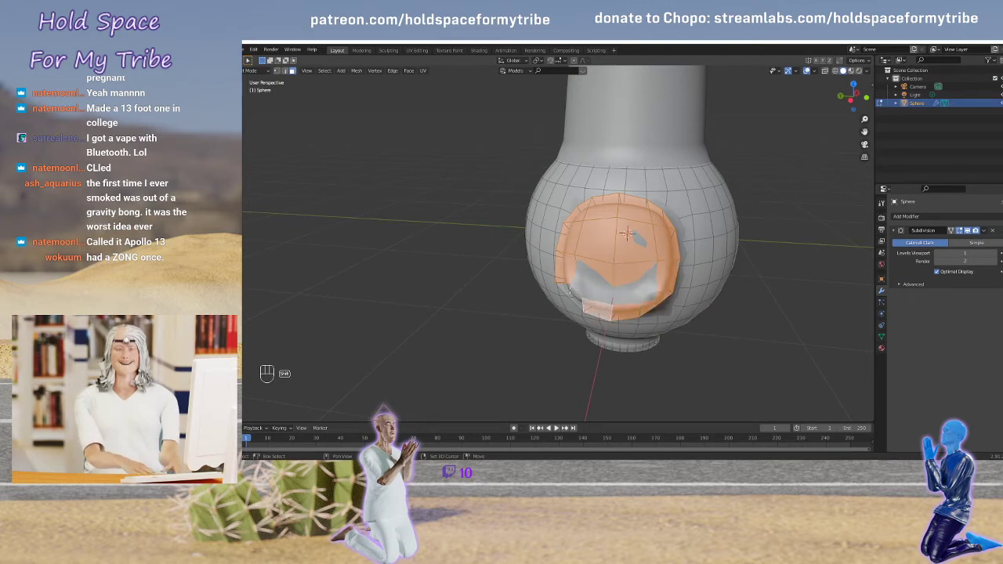
{"action": "middle_click_drag", "start_coordinate": [569, 290], "coordinate": [500, 193]}
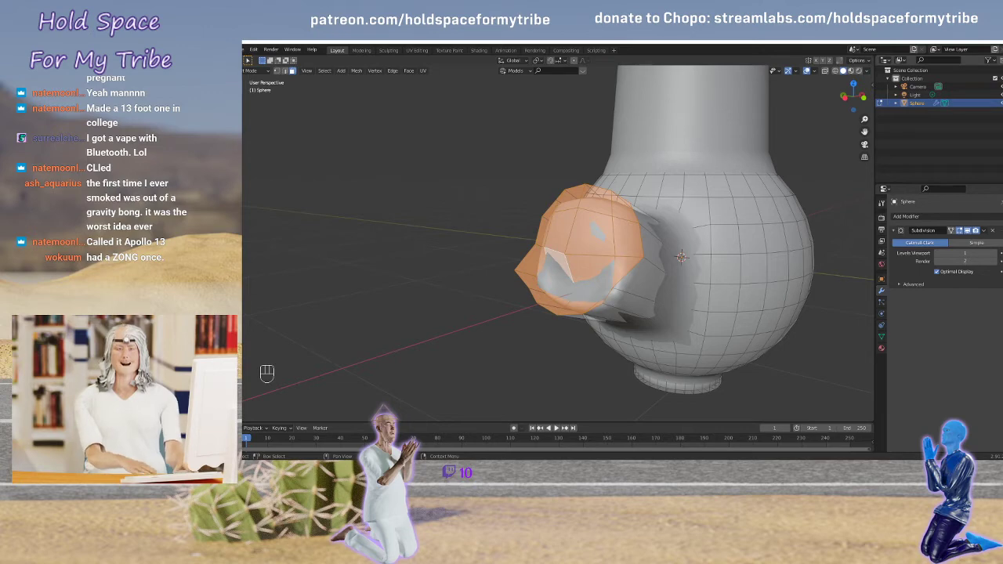
Flatten the selected stem-end faces by scaling them to 0 along X in front orthographic view
{"action": "key", "text": "grave"}
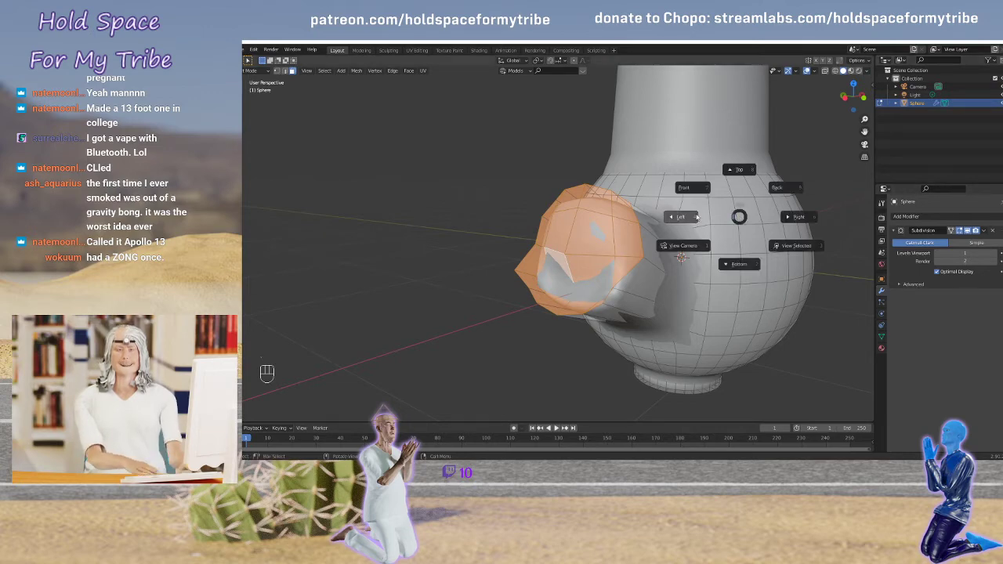
{"action": "left_click", "coordinate": [697, 190]}
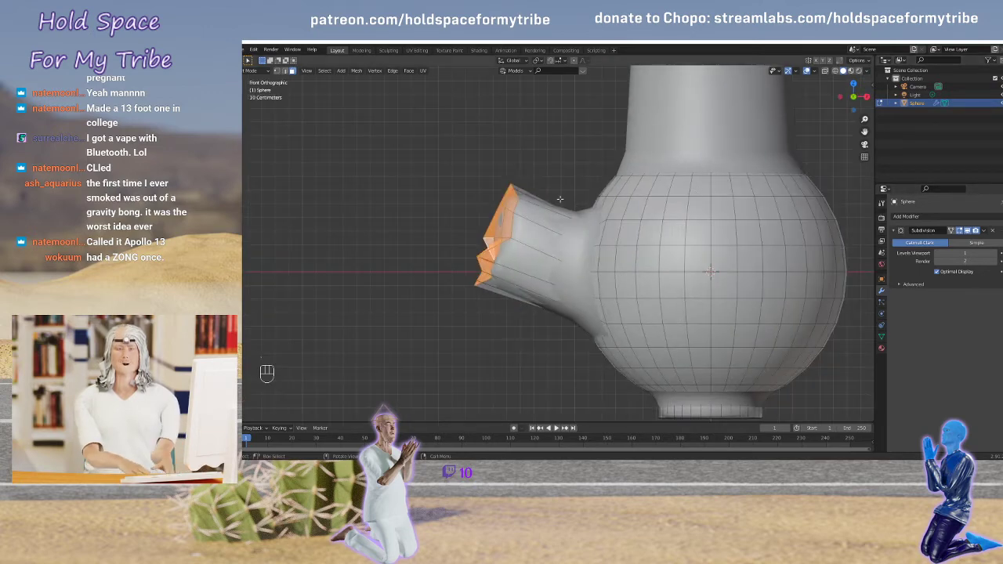
{"action": "key", "text": "s"}
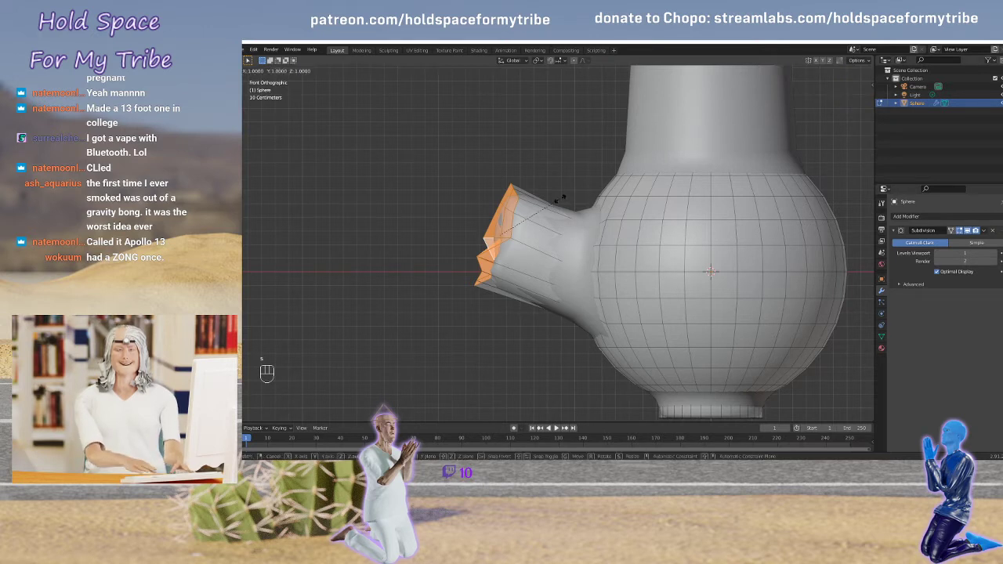
{"action": "type", "text": "x"}
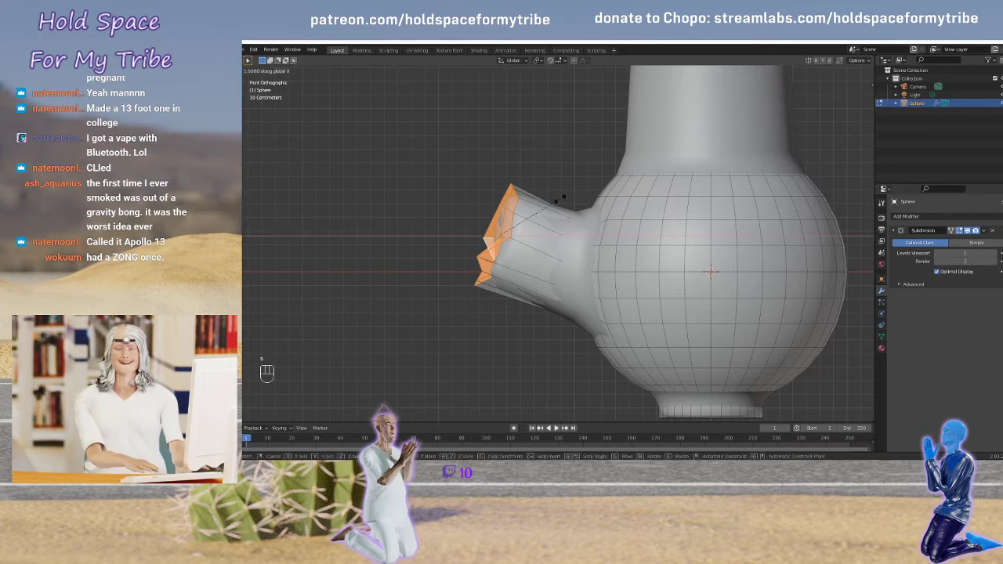
{"action": "type", "text": "0"}
{"action": "key", "text": "Return"}
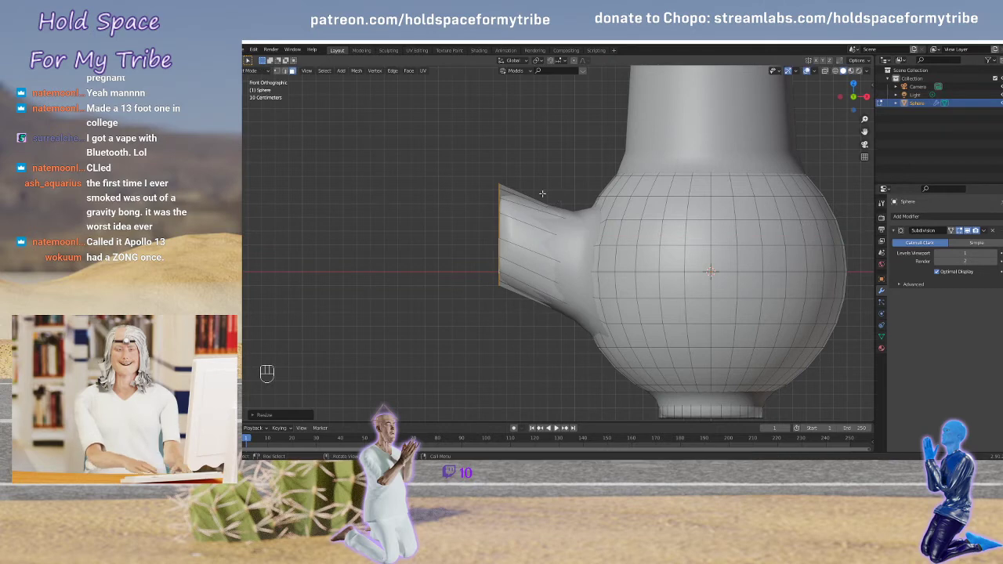
{"action": "key", "text": "Tab"}
{"action": "mouse_move", "coordinate": [541, 193]}
{"action": "middle_mouse_down"}
{"action": "mouse_move", "coordinate": [553, 206]}
{"action": "mouse_move", "coordinate": [636, 181]}
{"action": "mouse_move", "coordinate": [548, 191]}
{"action": "middle_mouse_up"}
{"action": "scroll", "coordinate": [548, 191], "scroll_direction": "up", "scroll_amount": 3}
{"action": "key", "text": "Tab"}
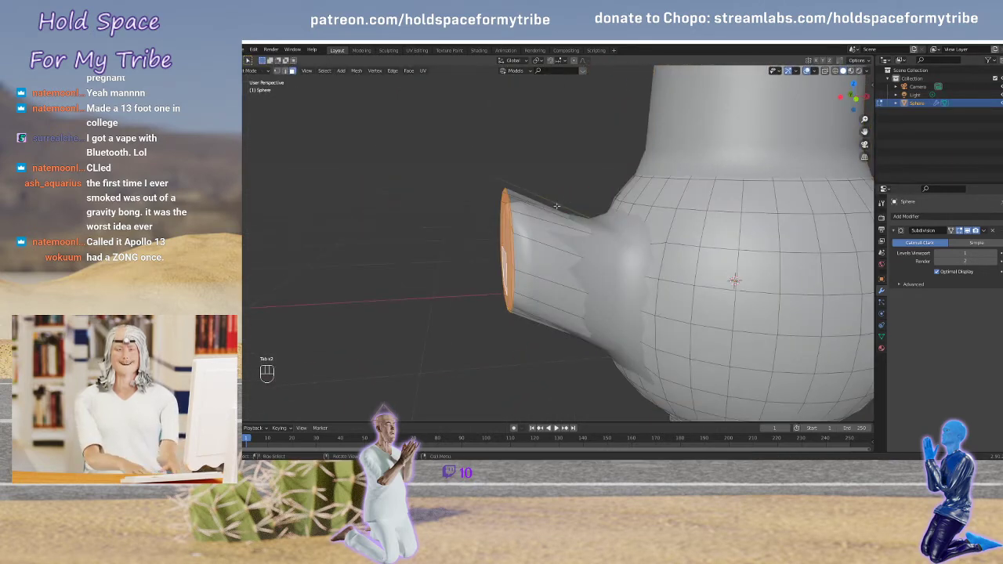
Rotate the flattened stem end in front orthographic view so it faces diagonally upward, away from the bulb
{"action": "key", "text": "grave"}
{"action": "left_click", "coordinate": [496, 204]}
{"action": "key", "text": "grave"}
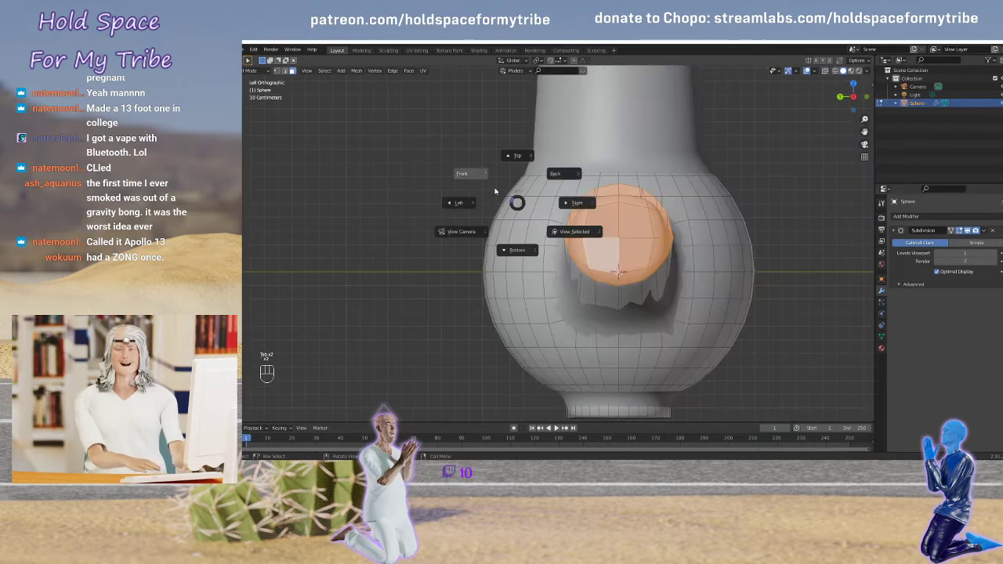
{"action": "left_click", "coordinate": [473, 173]}
{"action": "key", "text": "r"}
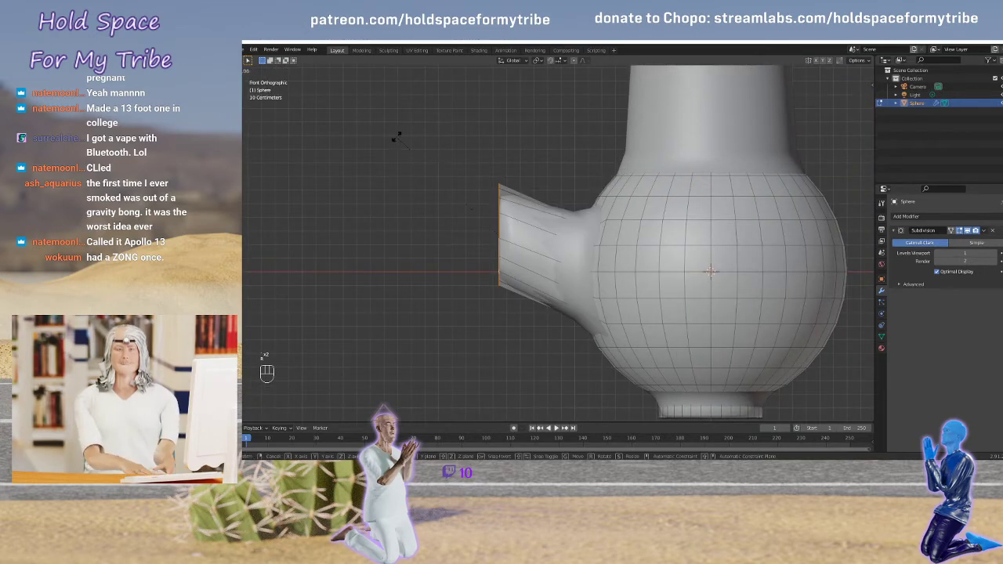
{"action": "left_click", "coordinate": [495, 139]}
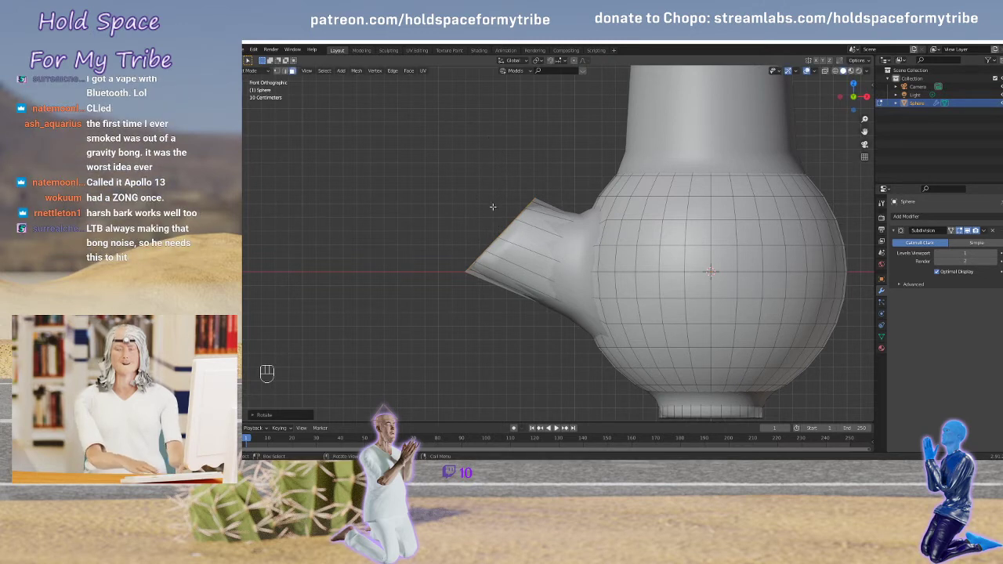
Scale down the slanted end of the side stem and check the smoothed vessel in Object Mode
{"action": "key", "text": "s"}
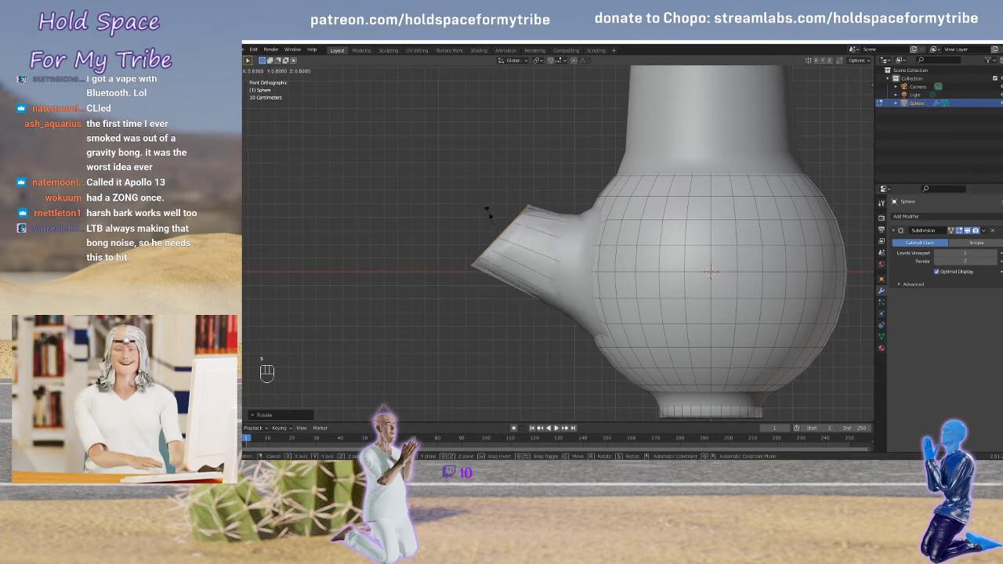
{"action": "left_click", "coordinate": [490, 217]}
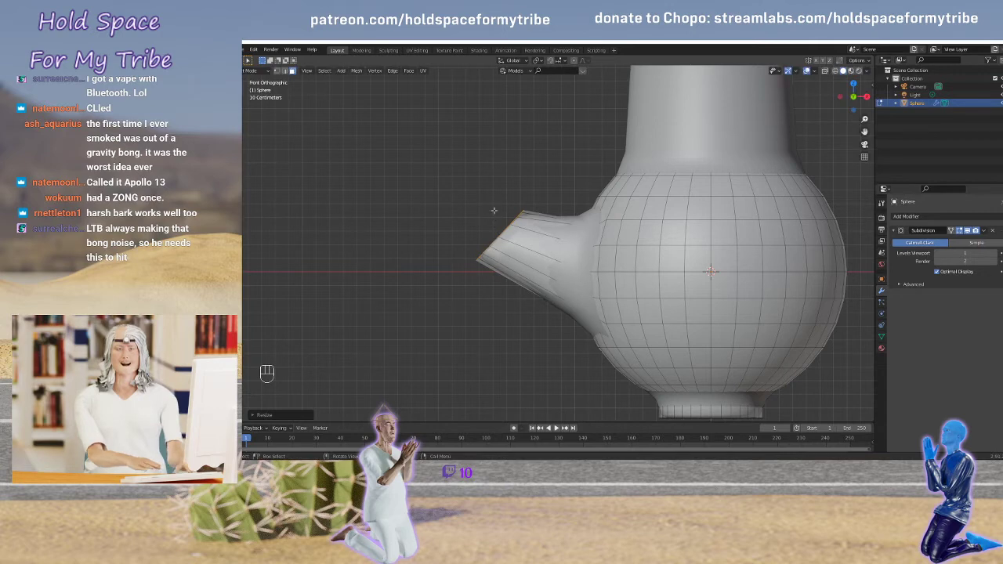
{"action": "key", "text": "Tab"}
{"action": "middle_click_drag", "start_coordinate": [489, 201], "coordinate": [522, 203]}
{"action": "scroll", "coordinate": [521, 203], "scroll_direction": "down", "scroll_amount": 6}
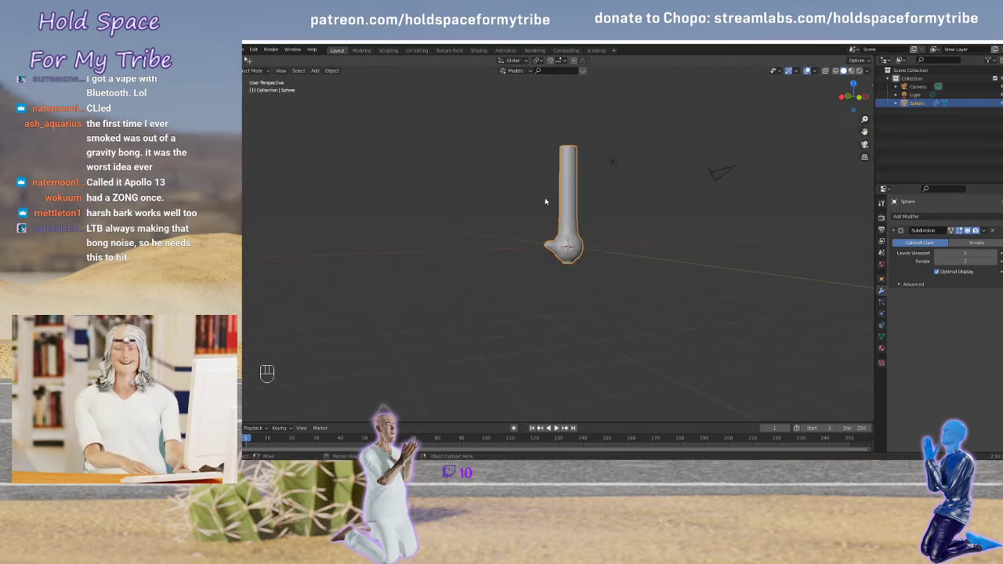
{"action": "scroll", "coordinate": [545, 202], "scroll_direction": "up", "scroll_amount": 5}
{"action": "middle_click_drag", "start_coordinate": [633, 208], "coordinate": [537, 212]}
{"action": "scroll", "coordinate": [541, 210], "scroll_direction": "up", "scroll_amount": 7}
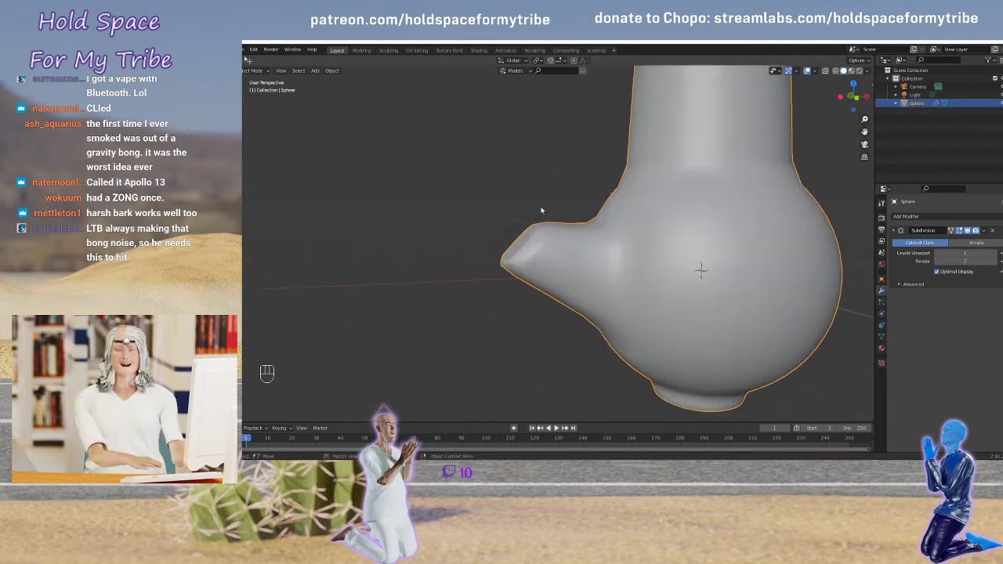
Try a loop cut around the side stem, slid close to where it joins the bulb, and undo it
{"action": "key", "text": "Tab"}
{"action": "key", "text": "ctrl+r"}
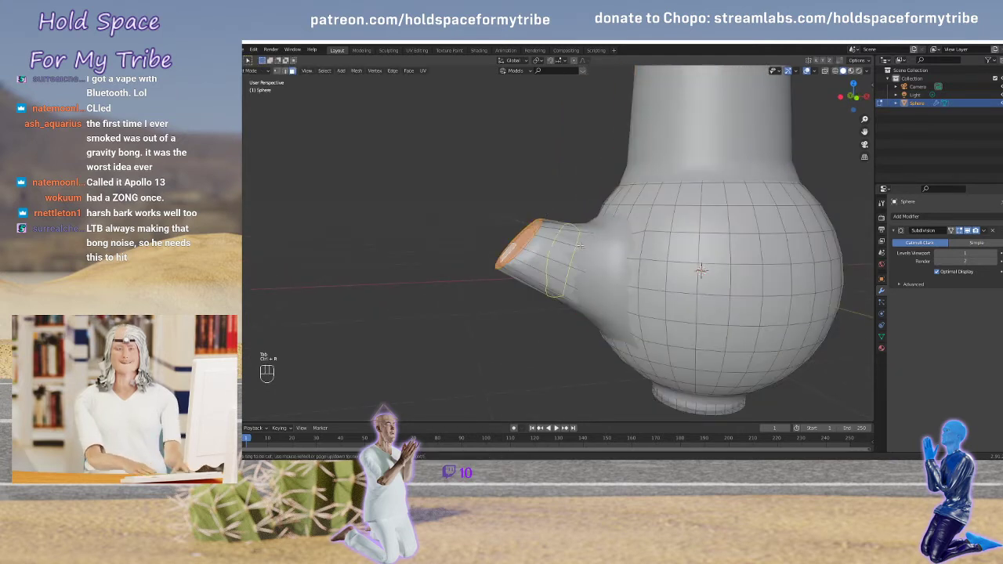
{"action": "left_click", "coordinate": [599, 241]}
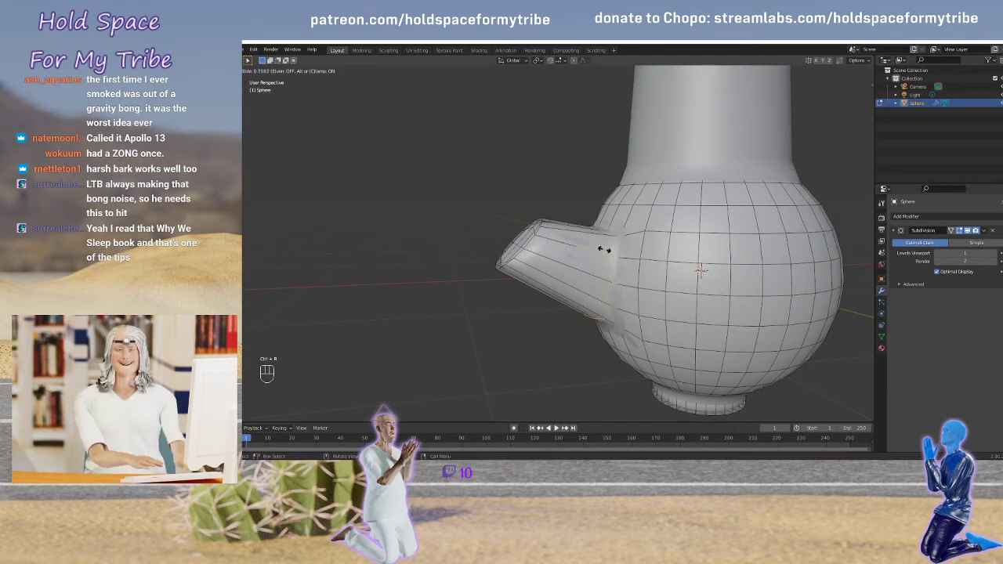
{"action": "left_click", "coordinate": [609, 250]}
{"action": "middle_click_drag", "start_coordinate": [609, 250], "coordinate": [565, 310]}
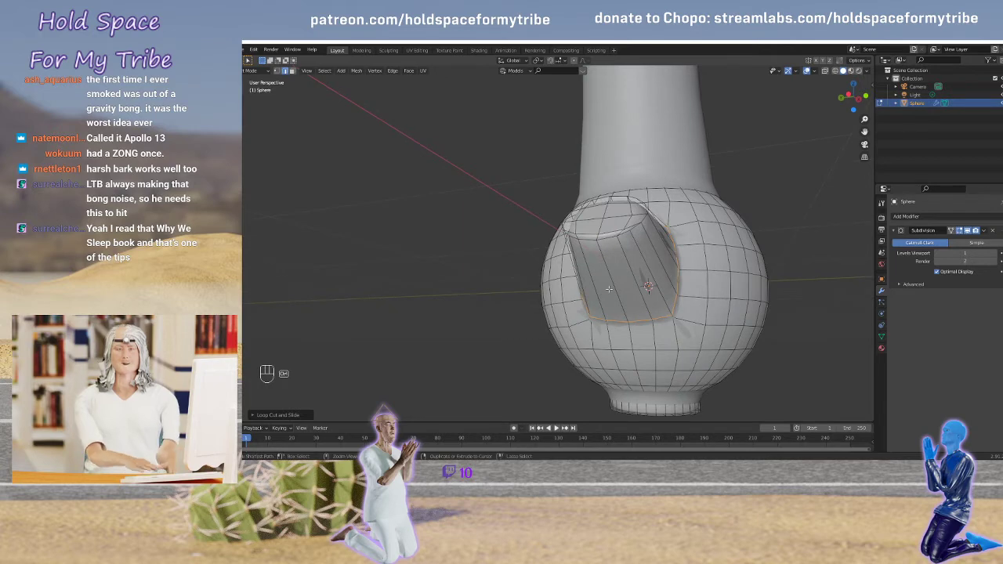
{"action": "key", "text": "ctrl+z"}
{"action": "middle_click_drag", "start_coordinate": [641, 292], "coordinate": [667, 281]}
{"action": "key", "text": "ctrl+z"}
Hide the Subdivision modifier's effect in Edit Mode, then select the lower edges joining the side stem to the bulb and move them up along Z
{"action": "key", "text": "Tab"}
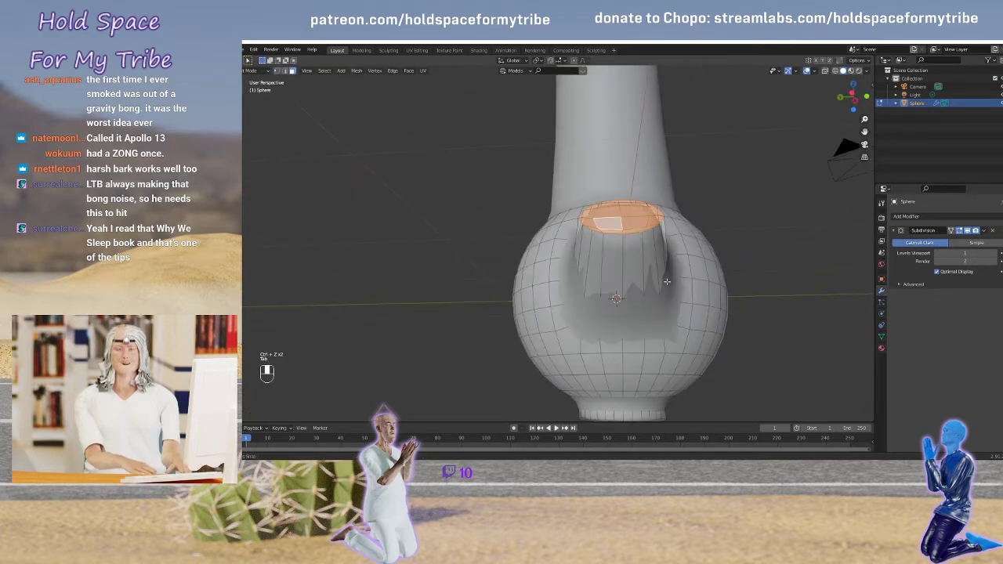
{"action": "left_click", "coordinate": [975, 231]}
{"action": "left_click", "coordinate": [599, 326]}
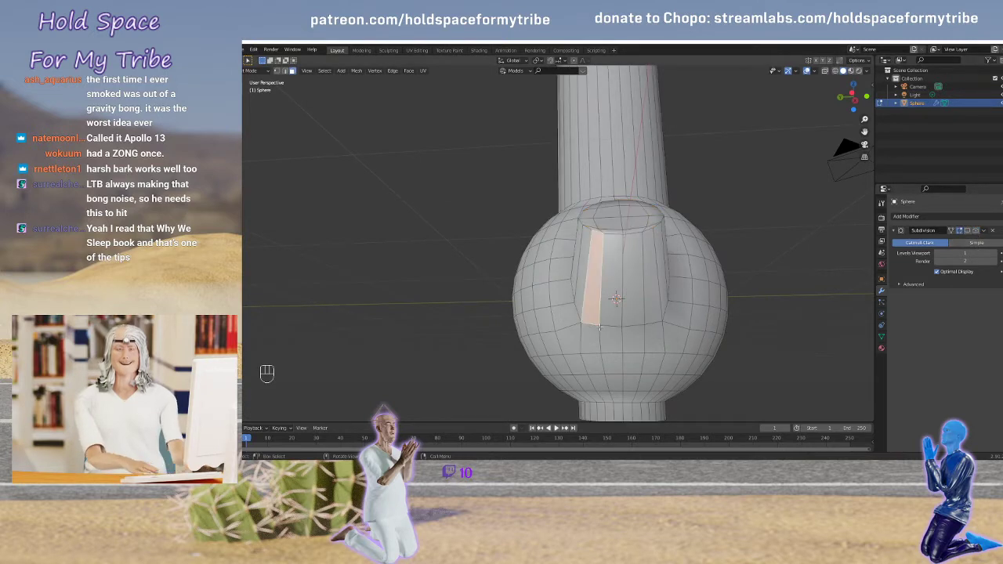
{"action": "left_click", "coordinate": [287, 71]}
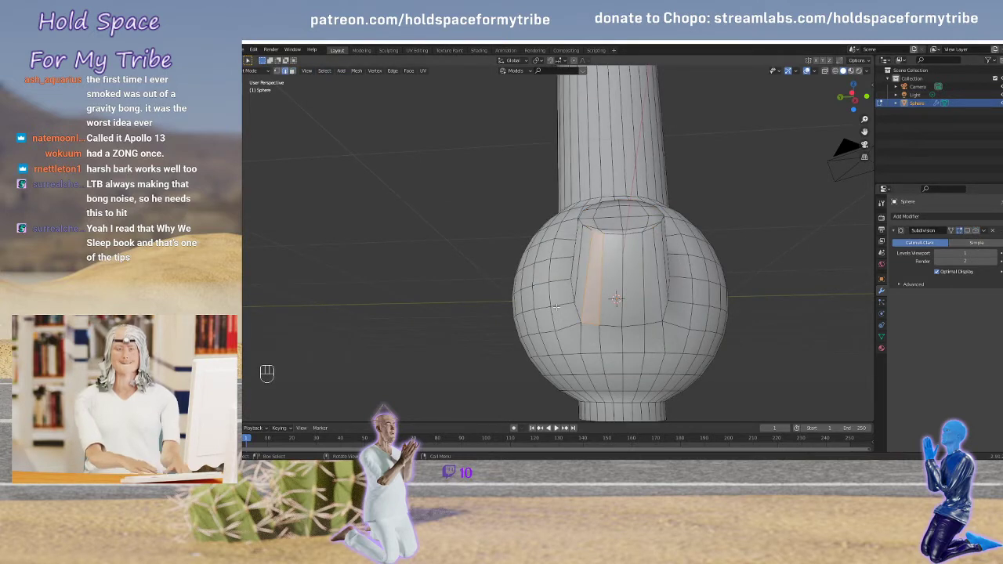
{"action": "left_click", "coordinate": [612, 324]}
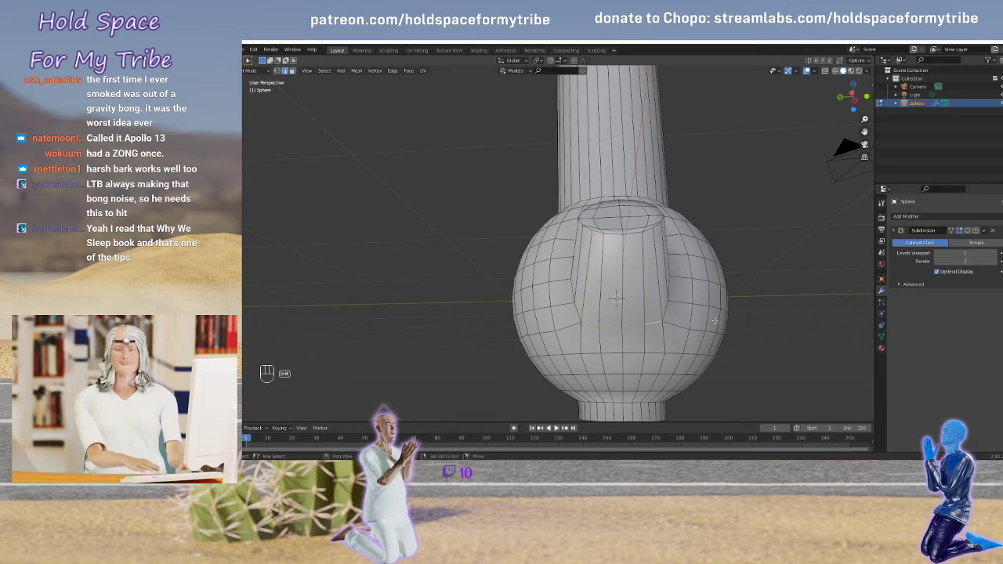
{"action": "middle_click_drag", "start_coordinate": [715, 321], "coordinate": [670, 290]}
{"action": "key", "text": "g"}
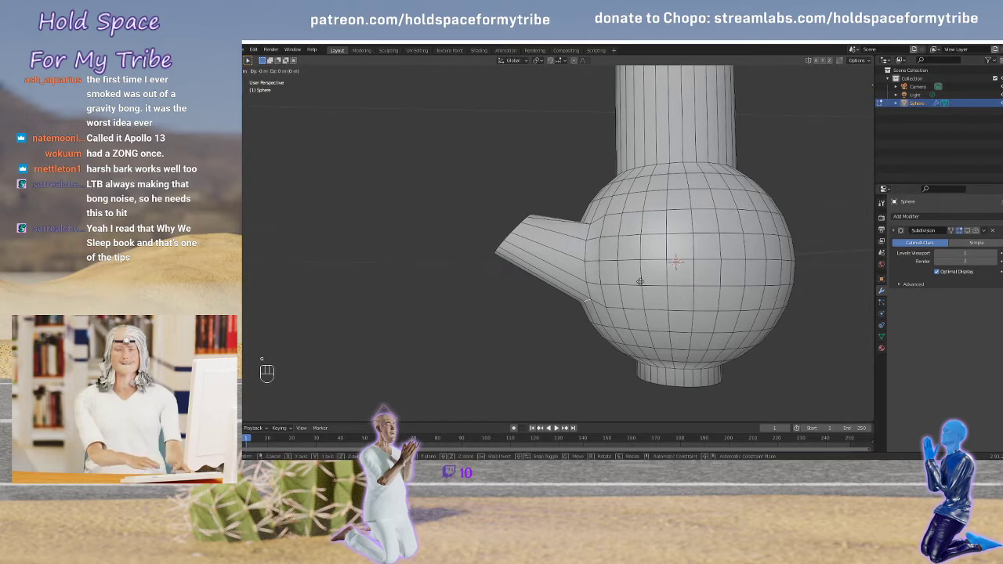
{"action": "key", "text": "z"}
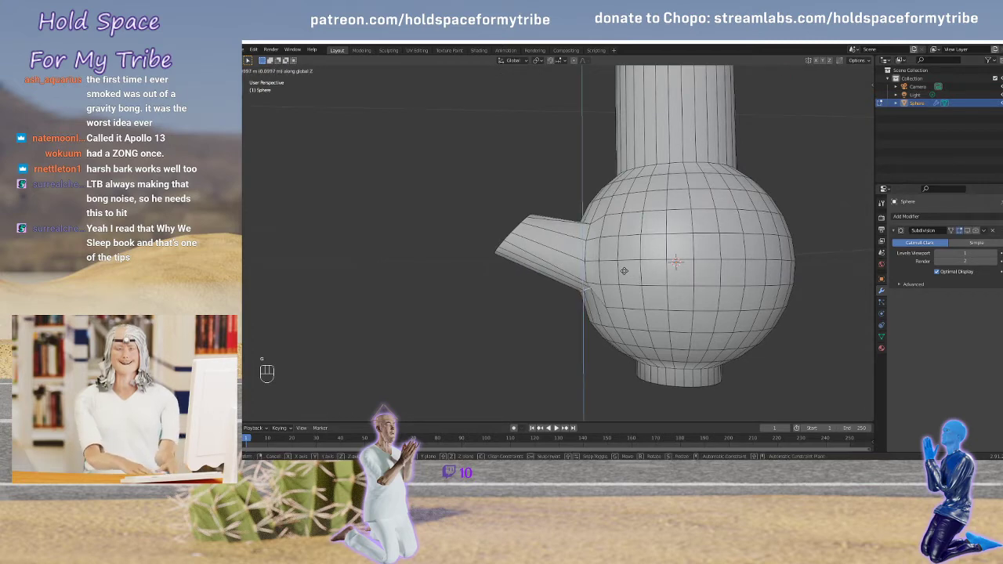
{"action": "left_click", "coordinate": [624, 272]}
{"action": "middle_click_drag", "start_coordinate": [623, 272], "coordinate": [652, 268]}
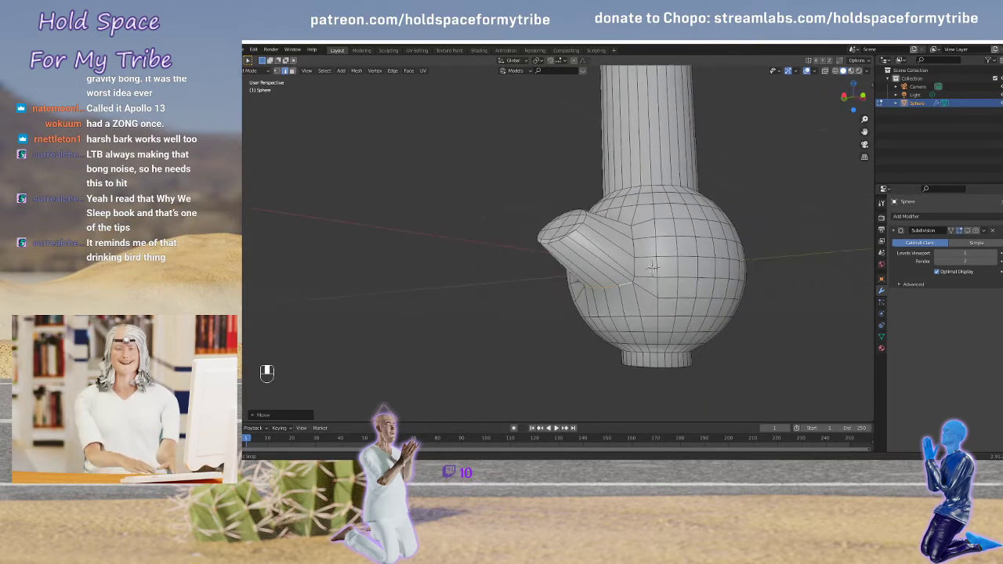
Return to Object Mode, turn the Subdivision modifier's viewport display back on and set its viewport level to 2
{"action": "scroll", "coordinate": [658, 268], "scroll_direction": "down", "scroll_amount": 3}
{"action": "key", "text": "Tab"}
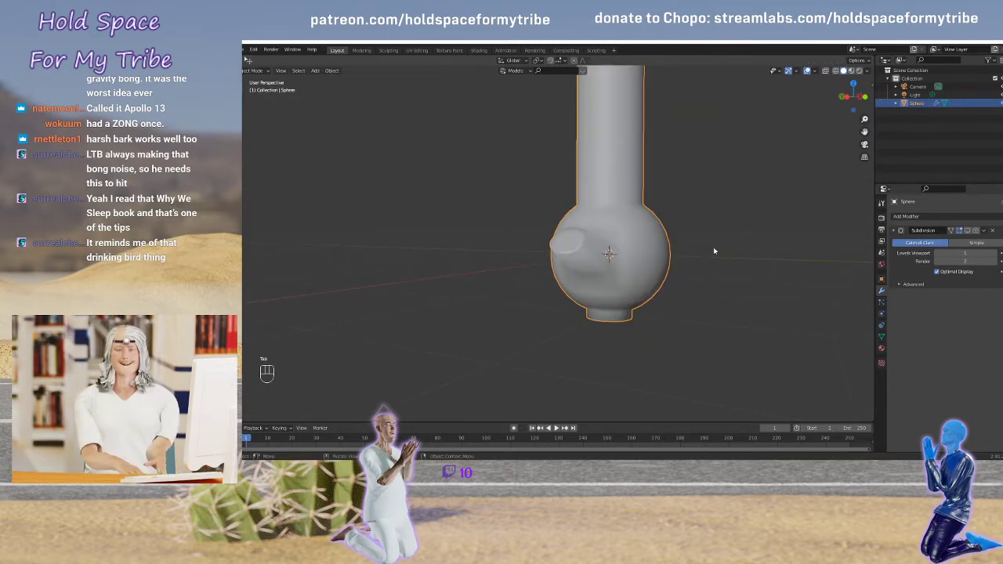
{"action": "middle_click_drag", "start_coordinate": [713, 247], "coordinate": [655, 292]}
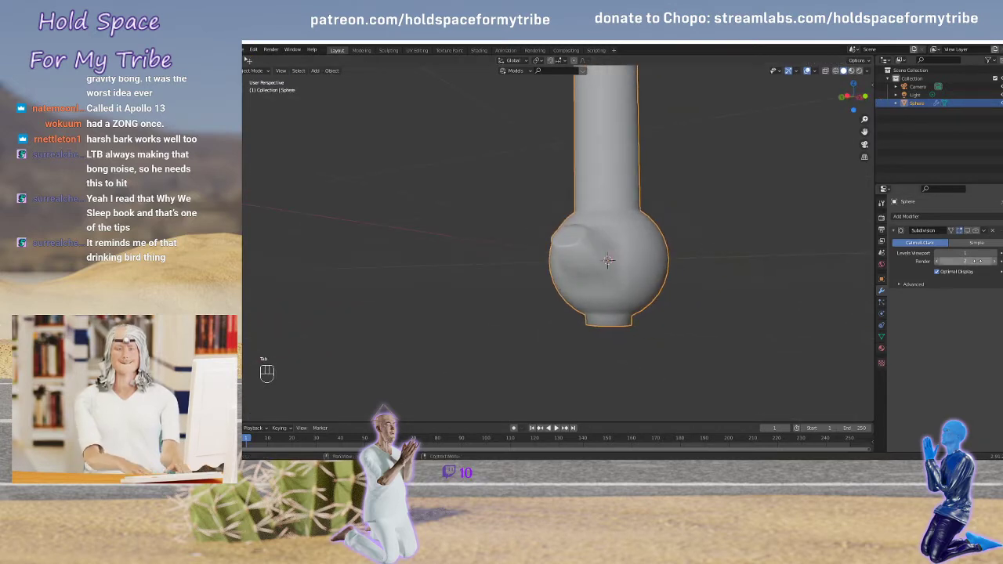
{"action": "left_click", "coordinate": [969, 231]}
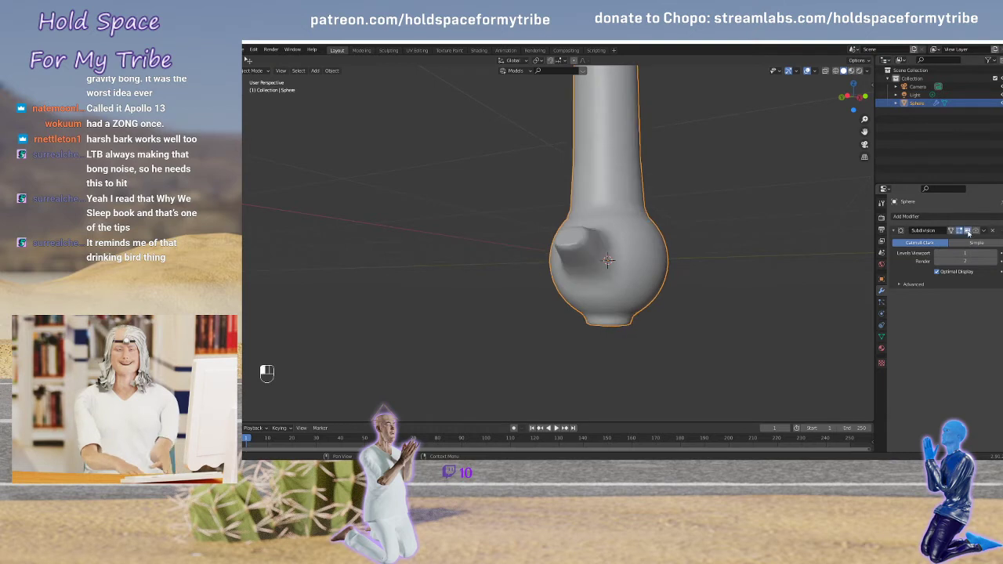
{"action": "middle_click_drag", "start_coordinate": [596, 235], "coordinate": [493, 257]}
{"action": "scroll", "coordinate": [791, 252], "scroll_direction": "up", "scroll_amount": 2}
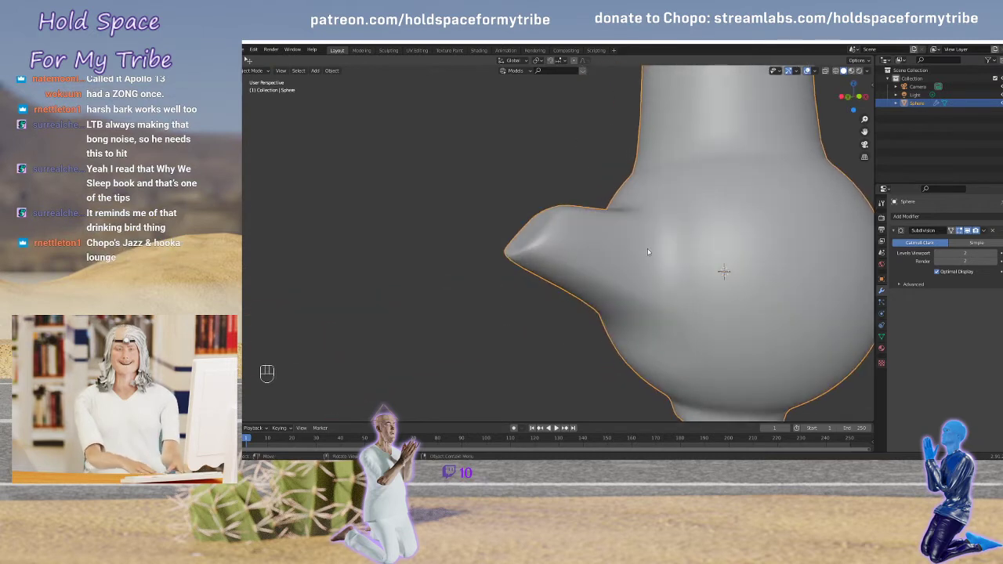
Add a loop cut around the neck, slid down close to where it joins the bulb, and check the smoothed result in Object Mode
{"action": "scroll", "coordinate": [650, 247], "scroll_direction": "down", "scroll_amount": 7}
{"action": "mouse_move", "coordinate": [651, 242]}
{"action": "middle_mouse_down"}
{"action": "mouse_move", "coordinate": [633, 255]}
{"action": "mouse_move", "coordinate": [635, 232]}
{"action": "middle_mouse_up"}
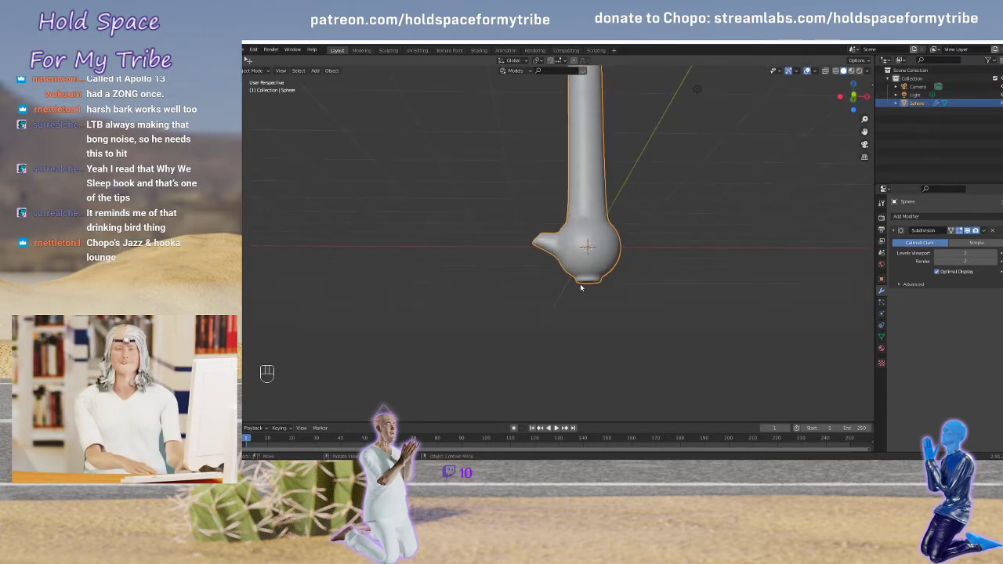
{"action": "middle_click_drag", "start_coordinate": [592, 283], "coordinate": [609, 250]}
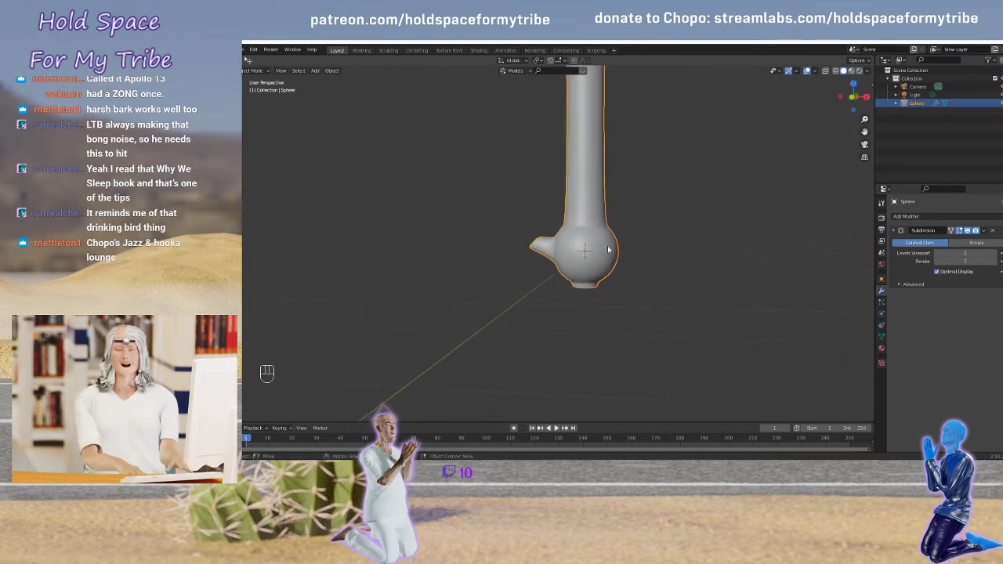
{"action": "key", "text": "Tab"}
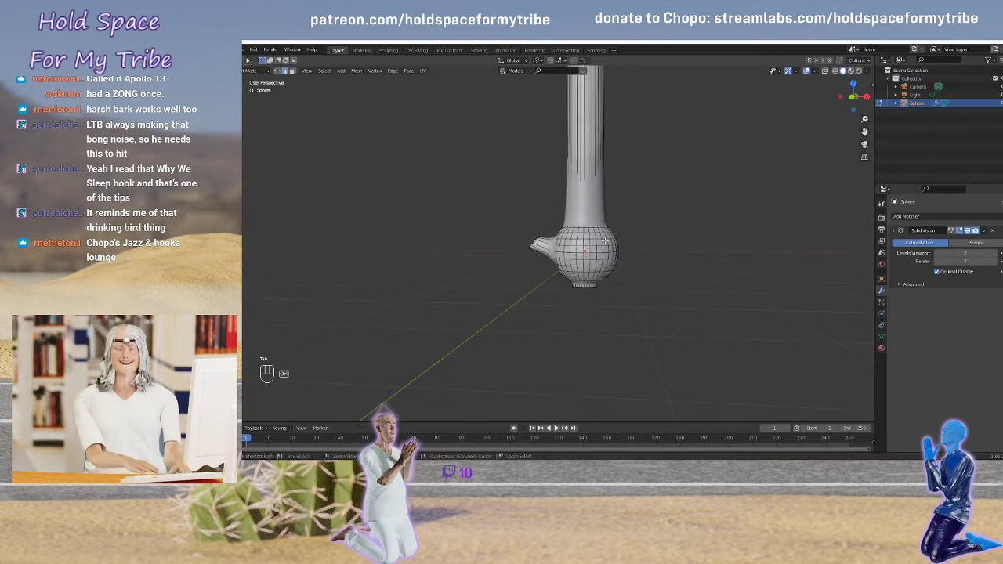
{"action": "key", "text": "ctrl+r"}
{"action": "left_click", "coordinate": [587, 203]}
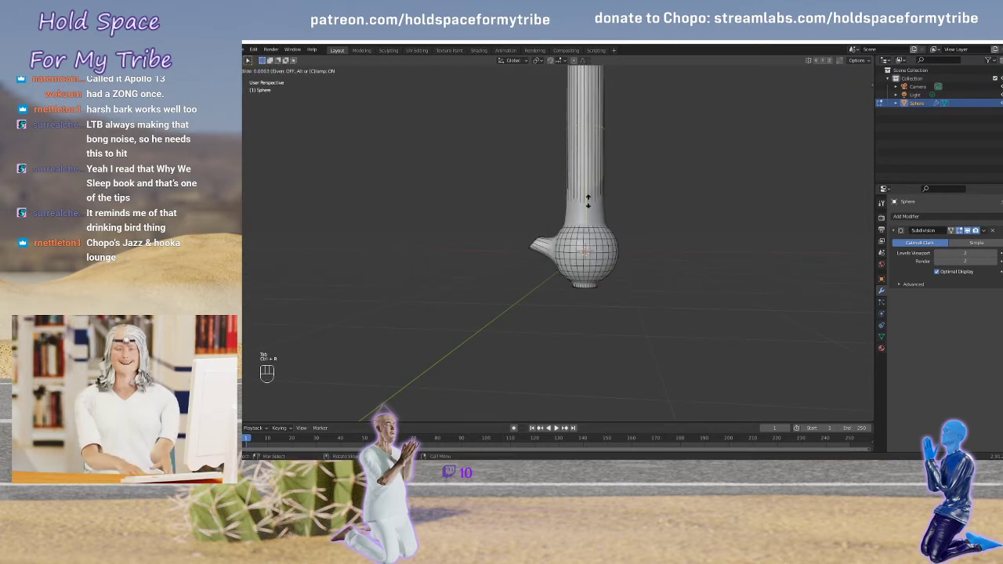
{"action": "left_click", "coordinate": [598, 276]}
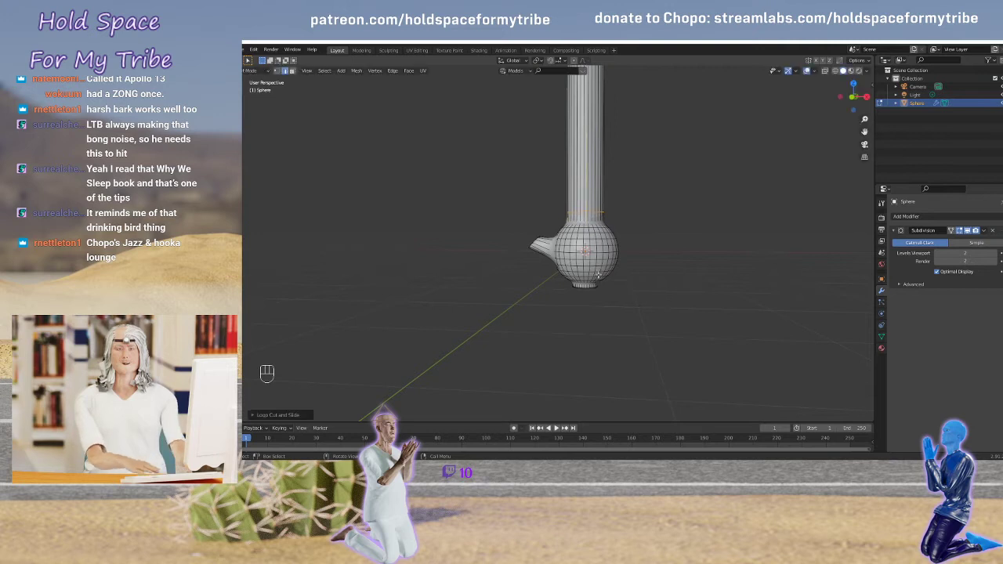
{"action": "key", "text": "Tab"}
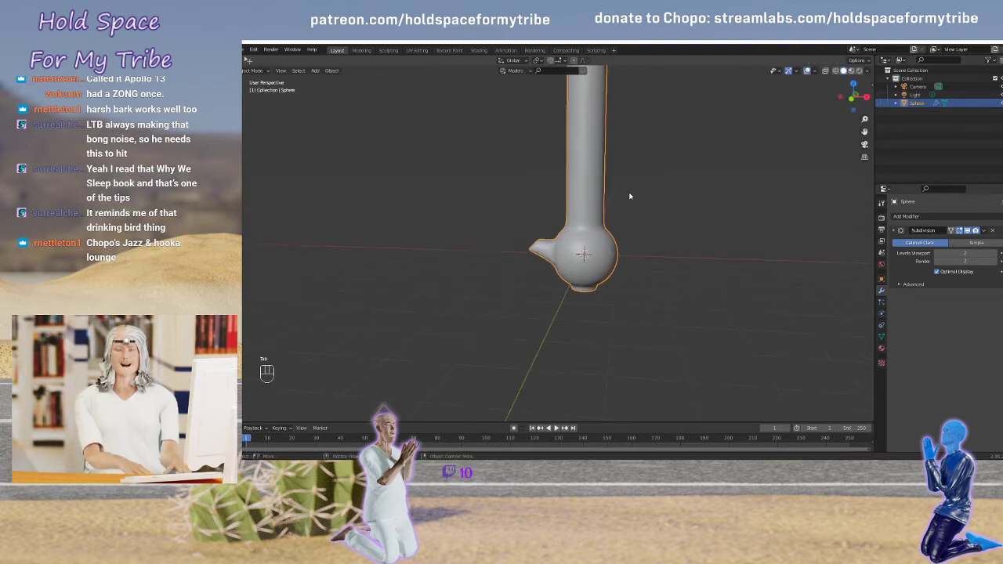
In Edit Mode, add another loop cut around the neck and slide it up close to the open rim
{"action": "middle_click_drag", "start_coordinate": [638, 177], "coordinate": [613, 259], "text": "shift"}
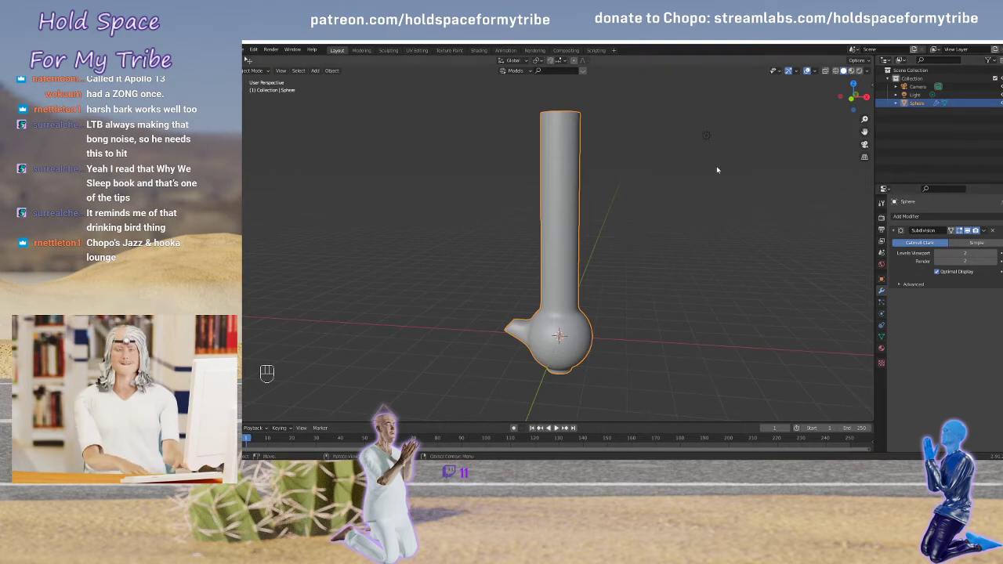
{"action": "middle_click_drag", "start_coordinate": [700, 202], "coordinate": [594, 194]}
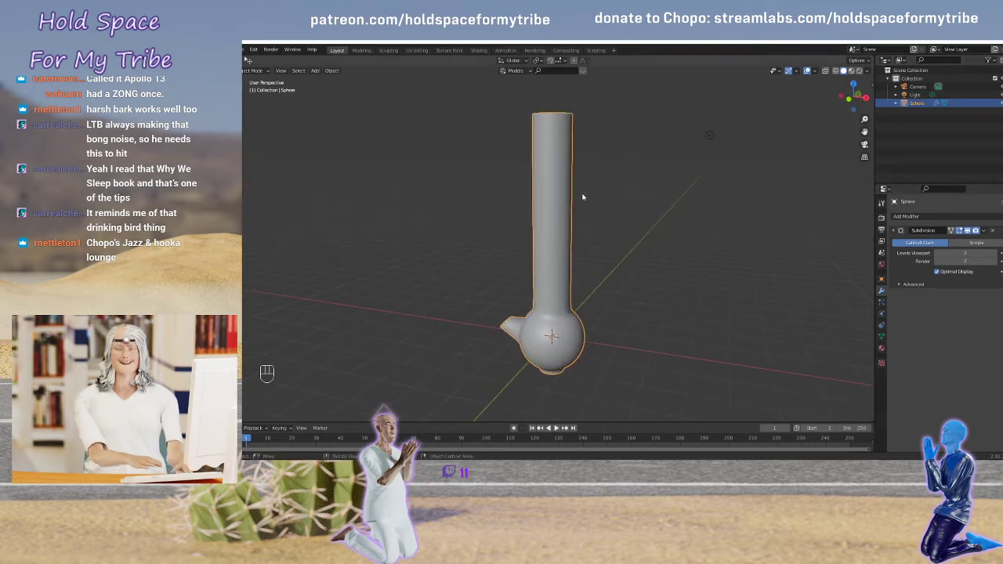
{"action": "key", "text": "Tab"}
{"action": "scroll", "coordinate": [576, 174], "scroll_direction": "up", "scroll_amount": 3}
{"action": "middle_click_drag", "start_coordinate": [608, 137], "coordinate": [602, 238], "text": "shift"}
{"action": "key", "text": "ctrl+r"}
{"action": "left_click", "coordinate": [589, 241]}
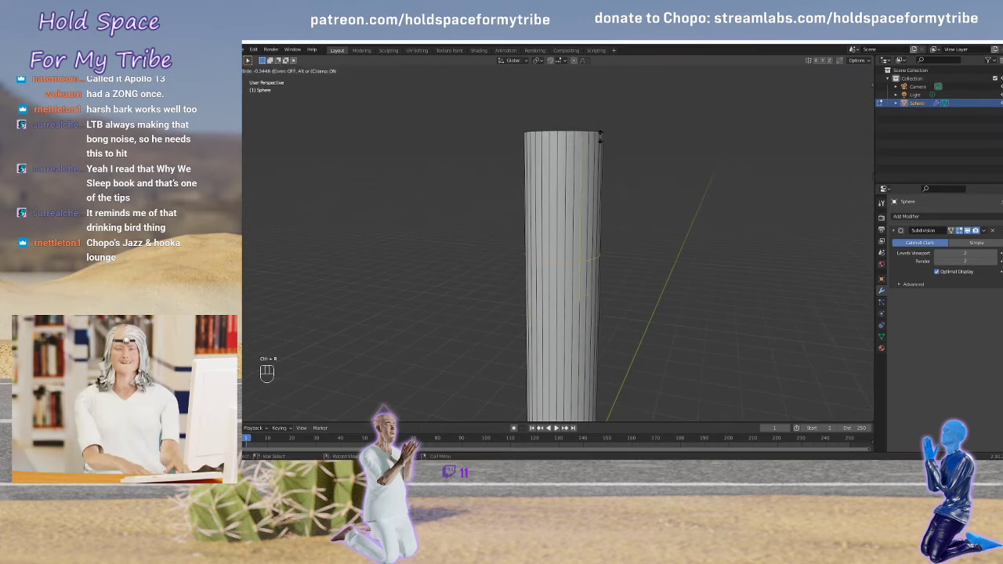
{"action": "left_click", "coordinate": [593, 74]}
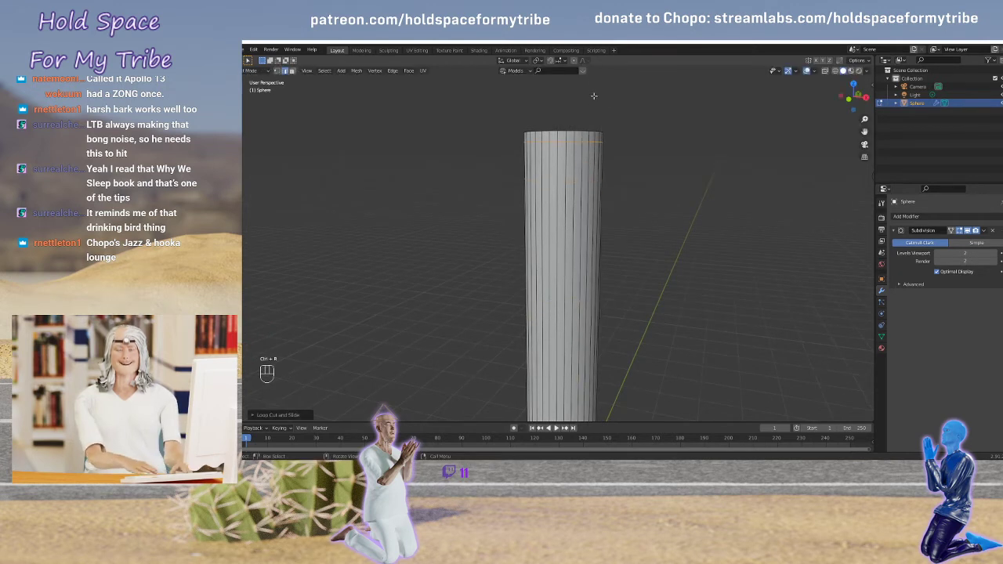
Extrude the ring of faces at the neck's open rim and scale it outward to about 1.1 as a lip, checking it in Object Mode
{"action": "scroll", "coordinate": [584, 106], "scroll_direction": "up", "scroll_amount": 2}
{"action": "middle_click_drag", "start_coordinate": [583, 106], "coordinate": [586, 178], "text": "shift"}
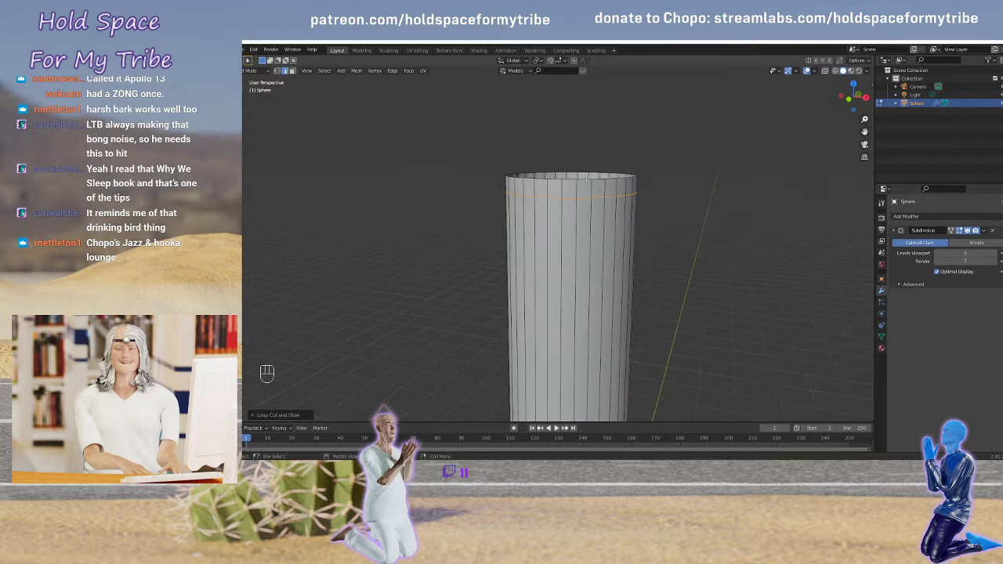
{"action": "left_click", "coordinate": [294, 72]}
{"action": "left_click", "coordinate": [532, 190], "text": "alt"}
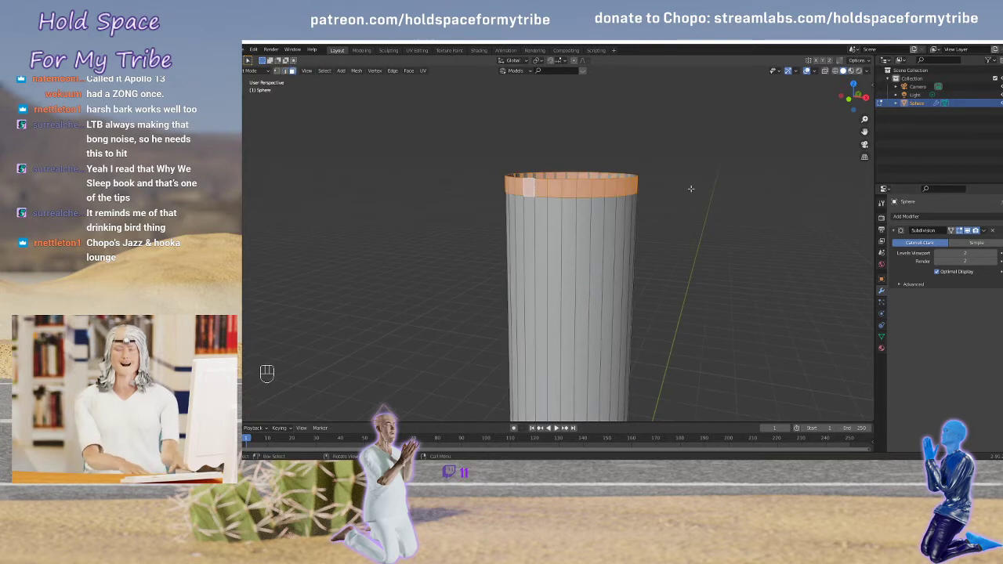
{"action": "key", "text": "e"}
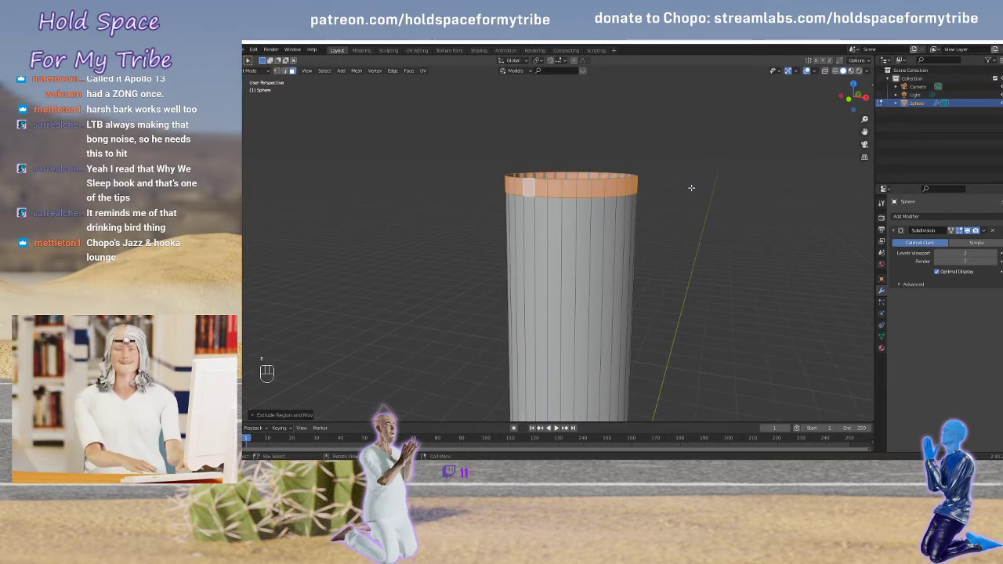
{"action": "key", "text": "s"}
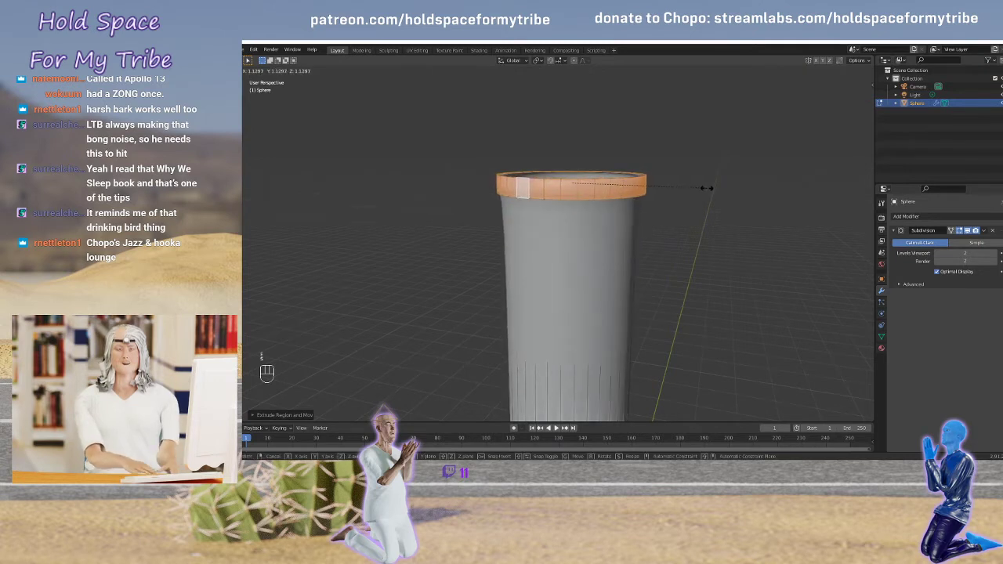
{"action": "left_click", "coordinate": [705, 189]}
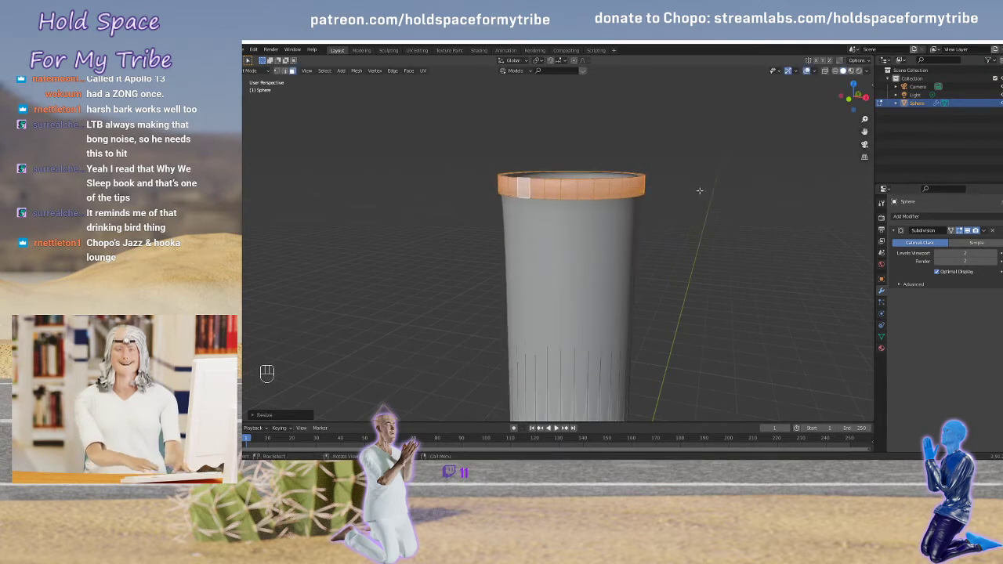
{"action": "key", "text": "Tab"}
{"action": "scroll", "coordinate": [695, 233], "scroll_direction": "up", "scroll_amount": 4}
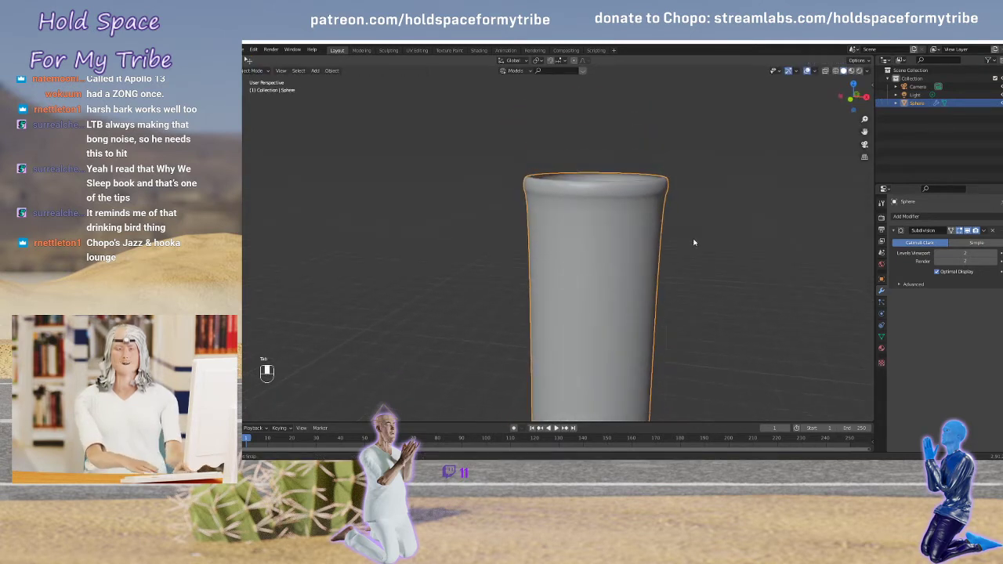
{"action": "middle_click_drag", "start_coordinate": [724, 179], "coordinate": [707, 204]}
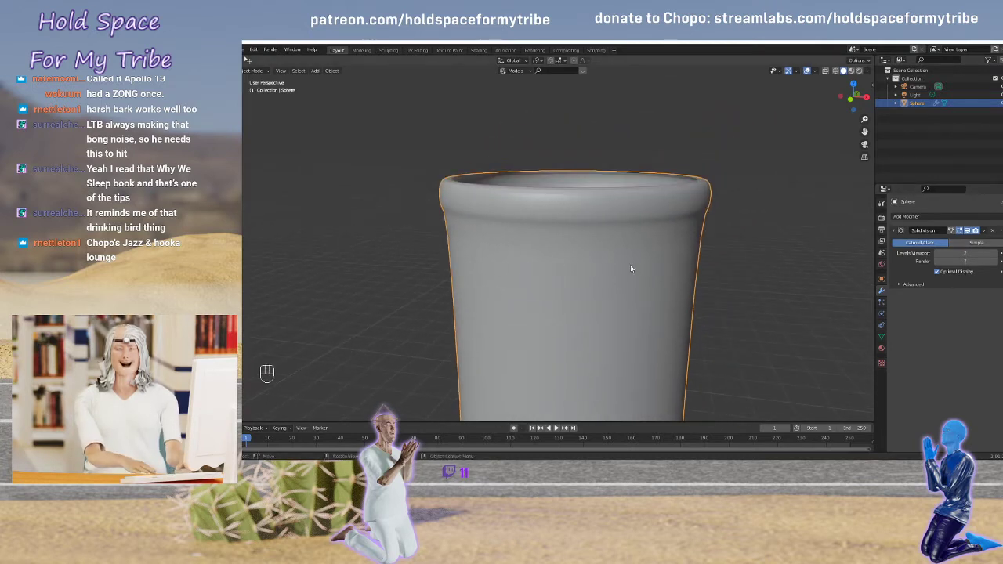
Add a supporting loop cut on the neck slid up close beneath the lip, and check the whole vessel in Object Mode
{"action": "key", "text": "Tab"}
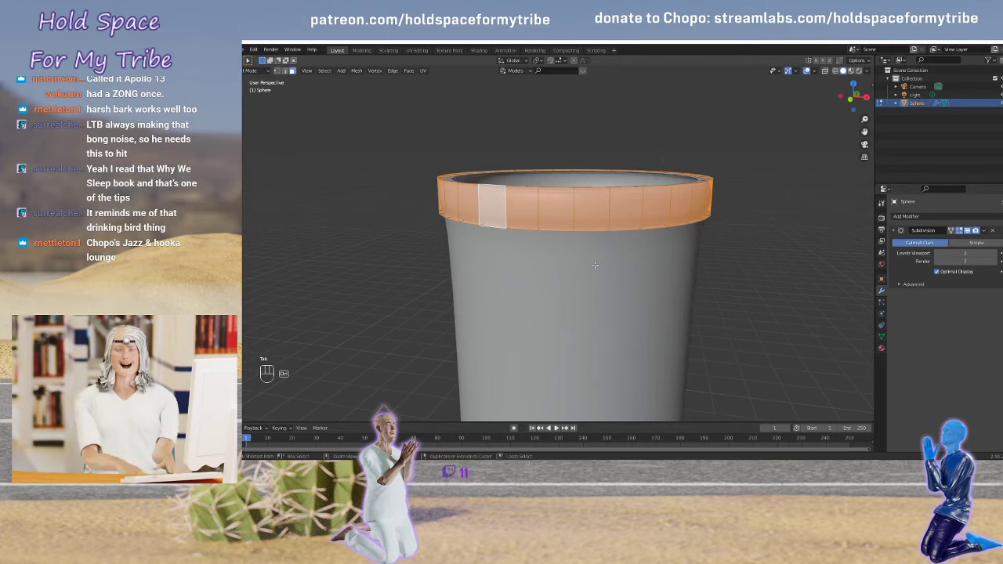
{"action": "key", "text": "ctrl+r"}
{"action": "left_click", "coordinate": [594, 307]}
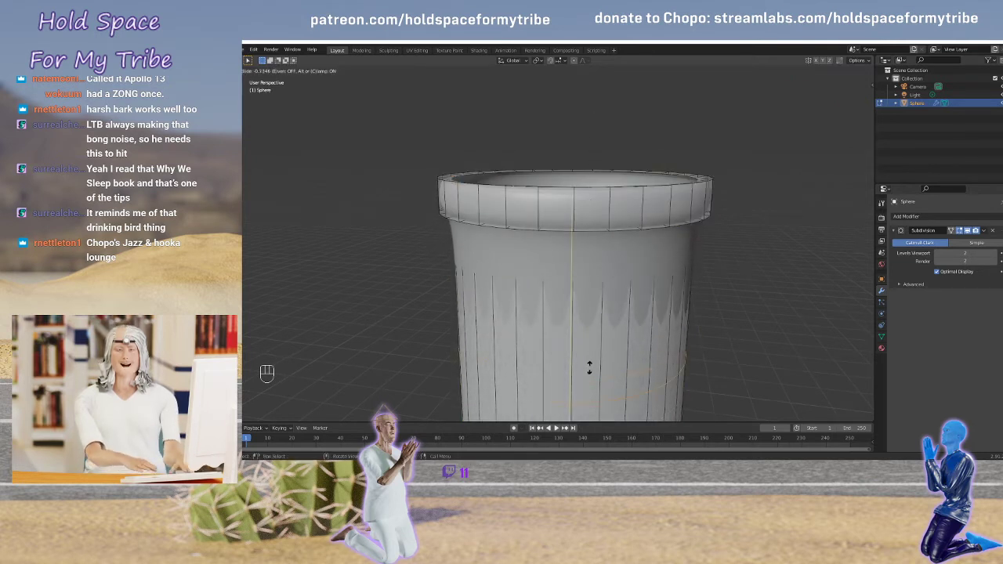
{"action": "left_click", "coordinate": [587, 283]}
{"action": "key", "text": "Tab"}
{"action": "mouse_move", "coordinate": [605, 282]}
{"action": "middle_mouse_down"}
{"action": "mouse_move", "coordinate": [669, 290]}
{"action": "mouse_move", "coordinate": [640, 271]}
{"action": "mouse_move", "coordinate": [681, 274]}
{"action": "middle_mouse_up"}
{"action": "key", "text": "KP_Decimal"}
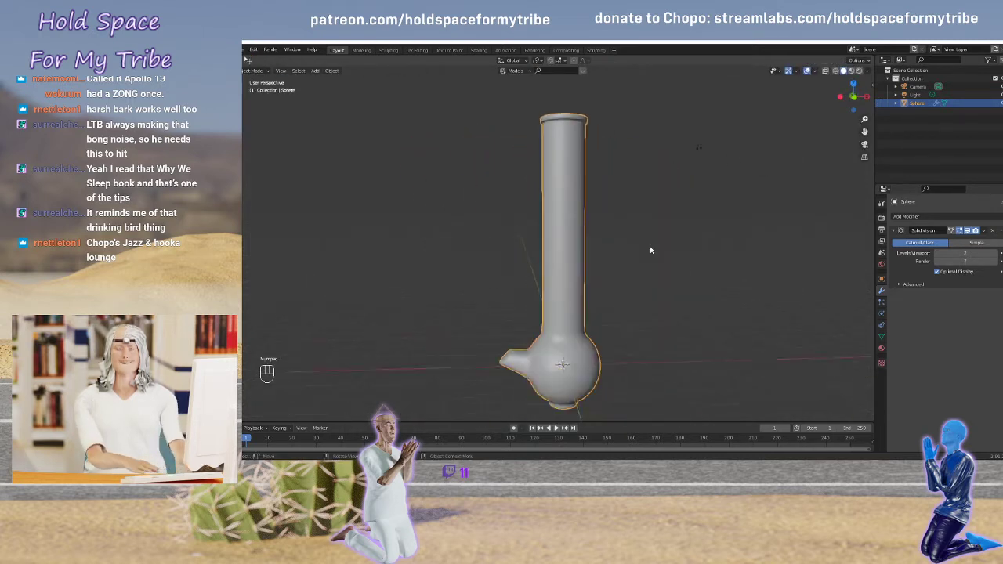
{"action": "middle_click_drag", "start_coordinate": [584, 315], "coordinate": [547, 340]}
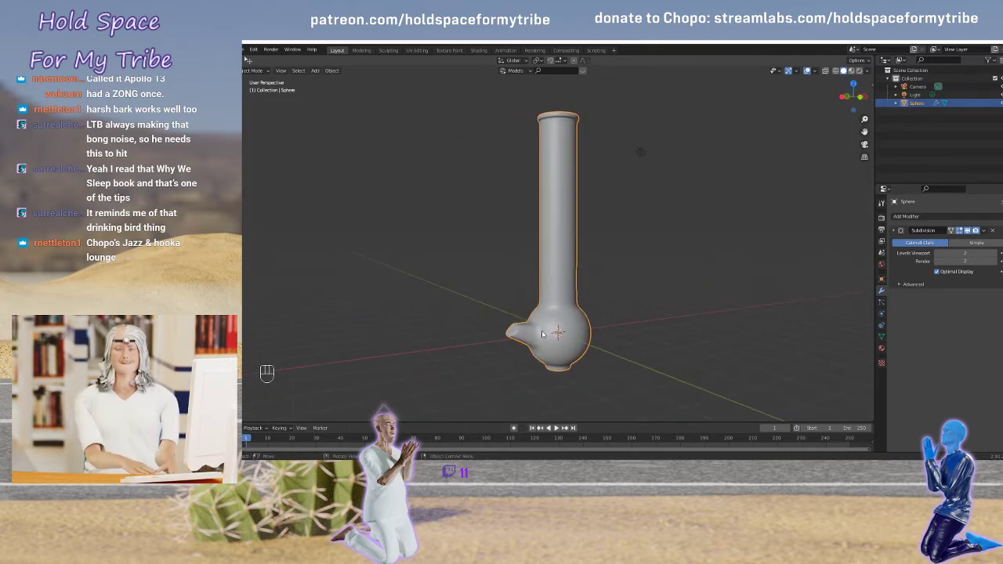
Select the four faces on the slanted end of the side stem and inset them slightly to leave a thin rim
{"action": "key", "text": "Tab"}
{"action": "scroll", "coordinate": [542, 335], "scroll_direction": "up", "scroll_amount": 5}
{"action": "middle_click_drag", "start_coordinate": [544, 408], "coordinate": [673, 254], "text": "shift"}
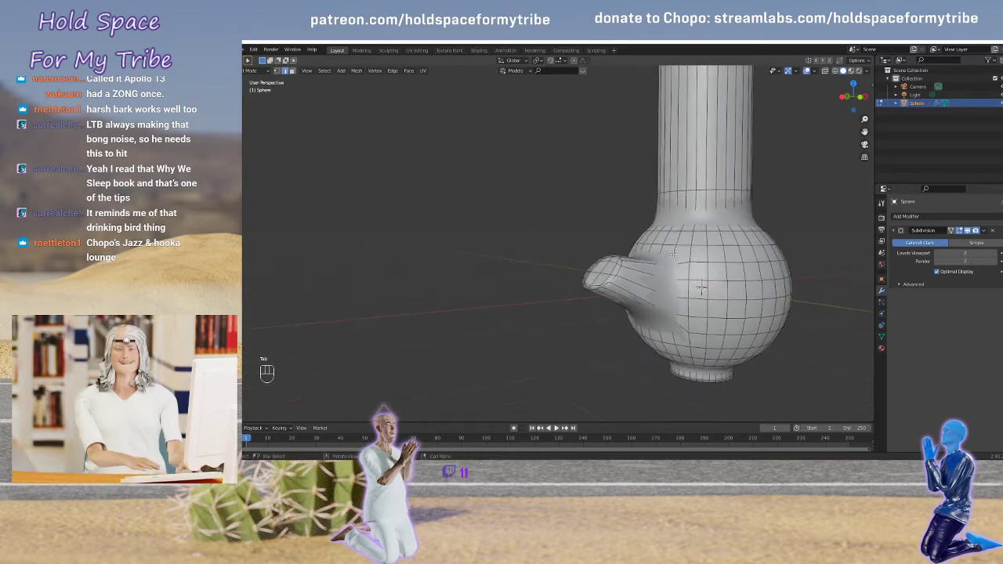
{"action": "scroll", "coordinate": [673, 253], "scroll_direction": "up", "scroll_amount": 3}
{"action": "middle_click_drag", "start_coordinate": [698, 343], "coordinate": [626, 290], "text": "shift"}
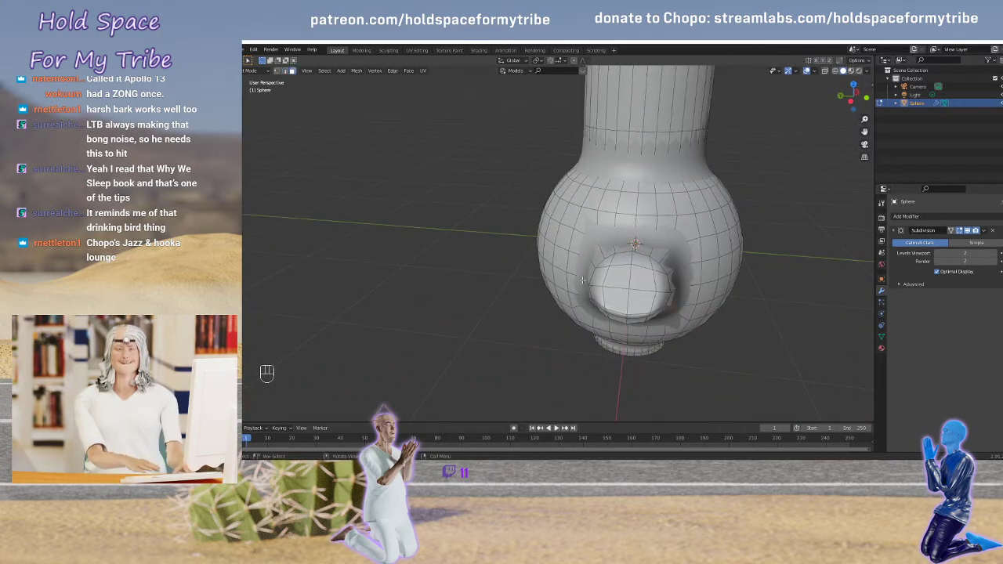
{"action": "left_click", "coordinate": [617, 277]}
{"action": "left_click", "coordinate": [641, 278]}
{"action": "left_click", "coordinate": [641, 301], "text": "shift"}
{"action": "left_click", "coordinate": [618, 301], "text": "shift"}
{"action": "left_click", "coordinate": [617, 279], "text": "shift"}
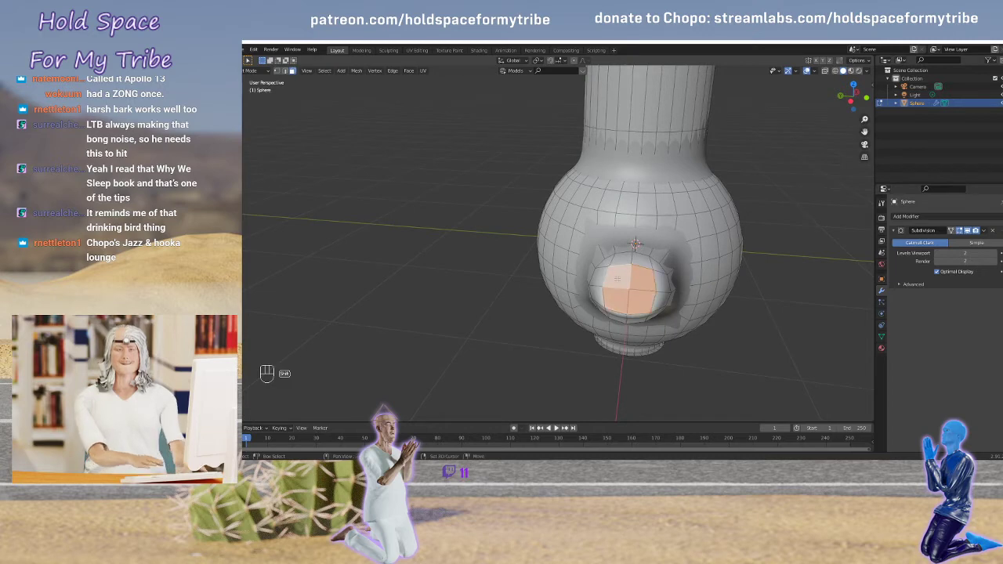
{"action": "middle_click_drag", "start_coordinate": [616, 277], "coordinate": [718, 277]}
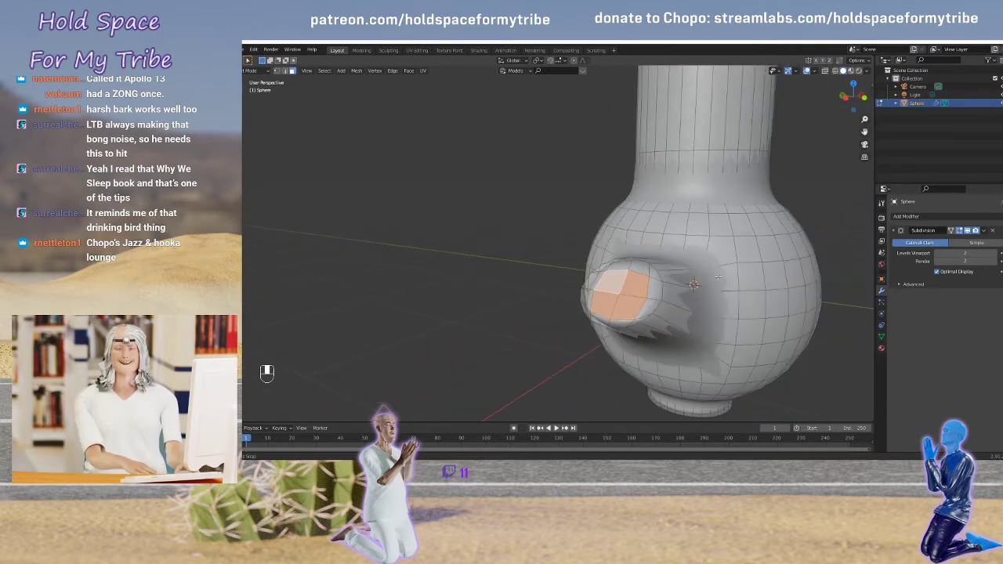
{"action": "key", "text": "i"}
{"action": "left_click", "coordinate": [758, 280]}
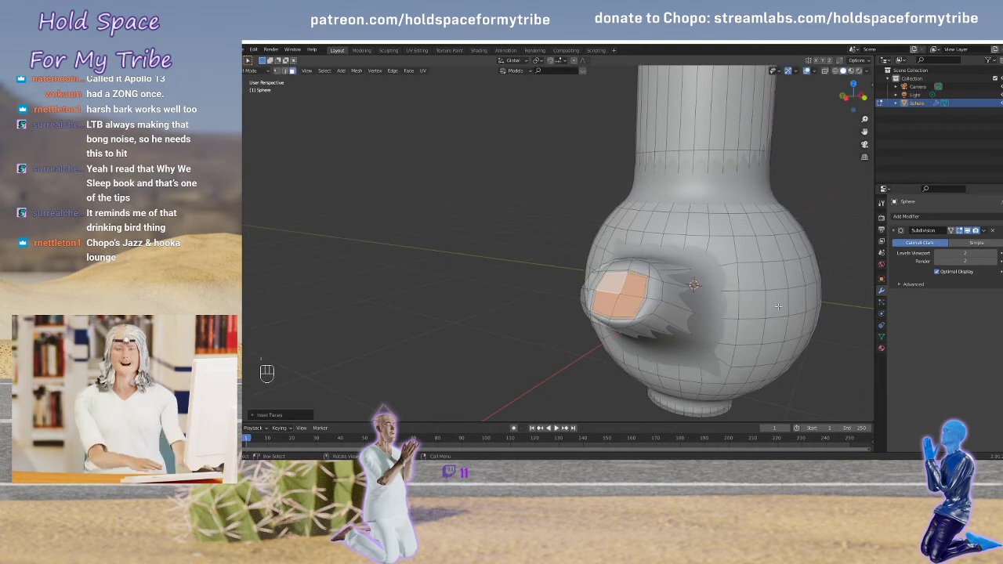
Set the transform orientation to Normal, sink the inset stem-end faces along their normal and nudge them slightly upward with the Move tool
{"action": "middle_click_drag", "start_coordinate": [767, 311], "coordinate": [745, 305]}
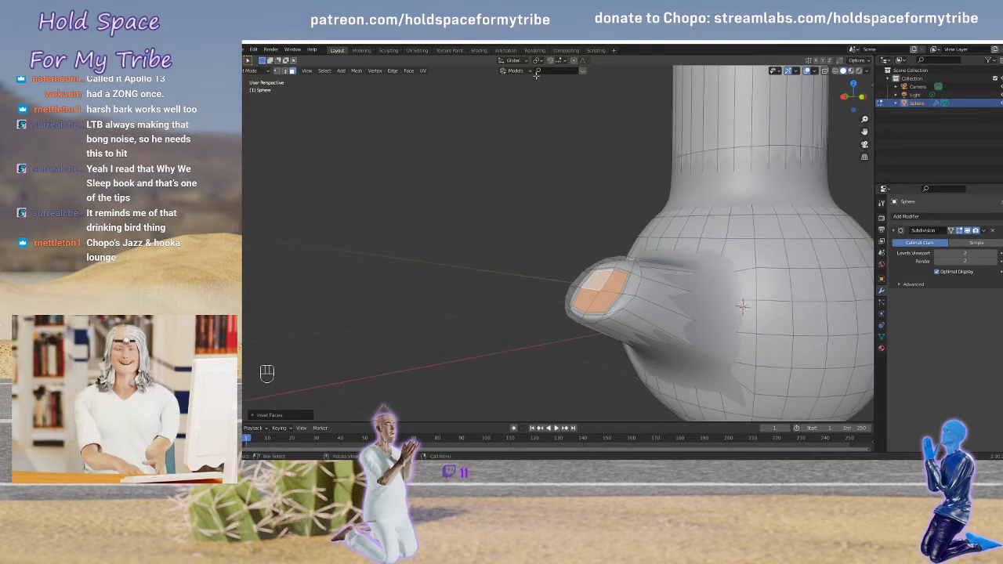
{"action": "left_click", "coordinate": [512, 60]}
{"action": "left_click", "coordinate": [505, 95]}
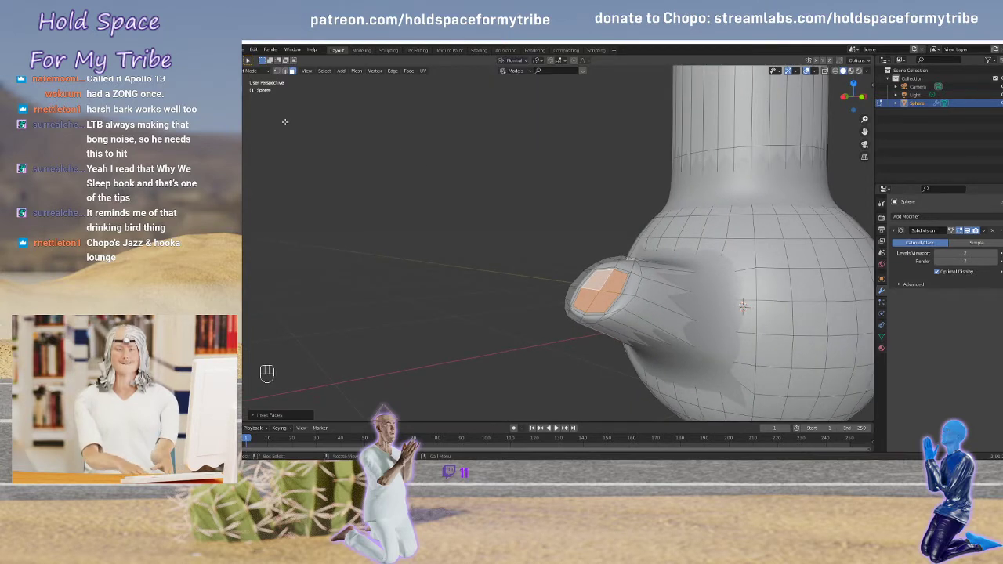
{"action": "left_click", "coordinate": [245, 122]}
{"action": "middle_click_drag", "start_coordinate": [486, 242], "coordinate": [514, 277]}
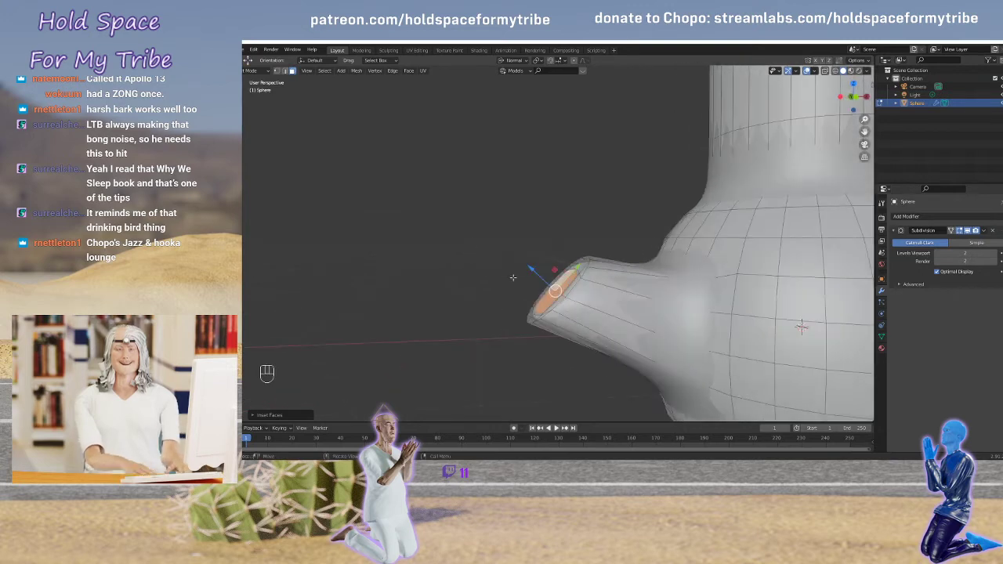
{"action": "left_click_drag", "start_coordinate": [532, 270], "coordinate": [533, 280]}
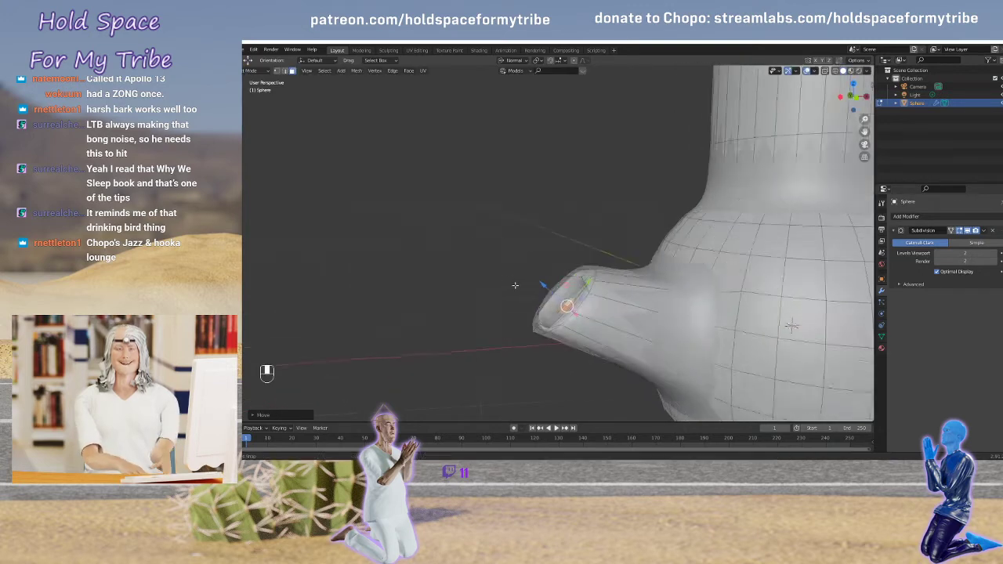
{"action": "middle_click_drag", "start_coordinate": [533, 281], "coordinate": [559, 295]}
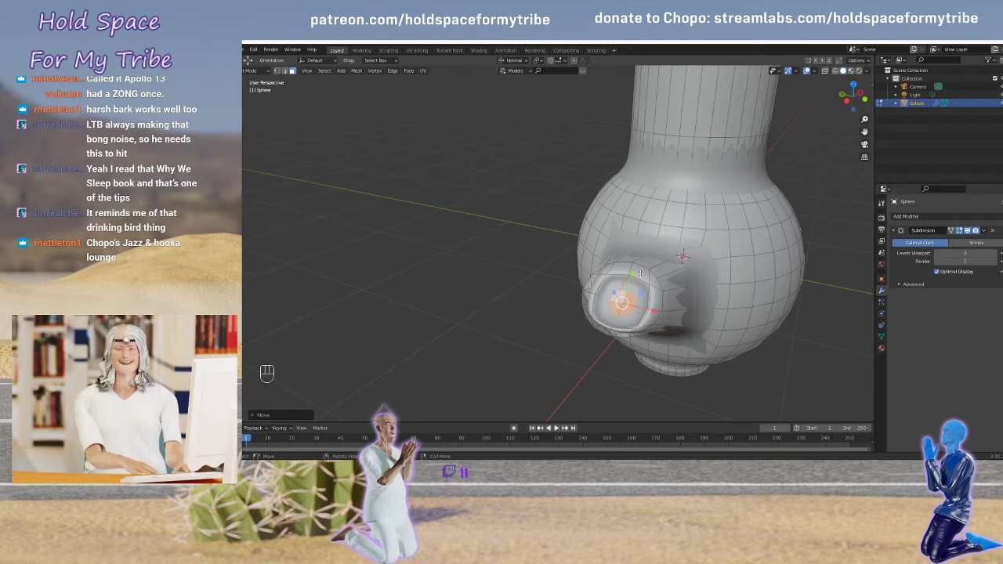
{"action": "left_click_drag", "start_coordinate": [632, 274], "coordinate": [631, 272]}
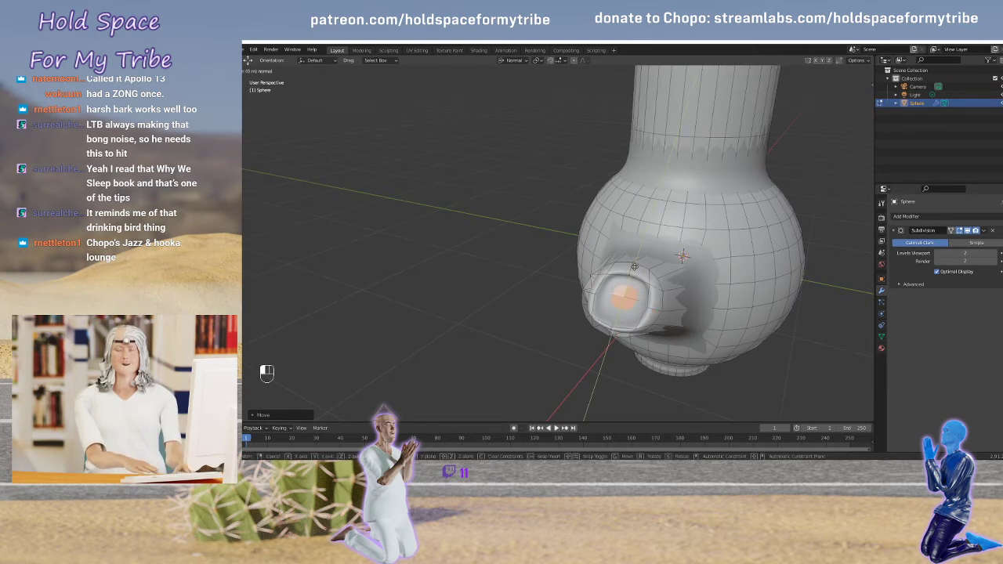
{"action": "key", "text": "Tab"}
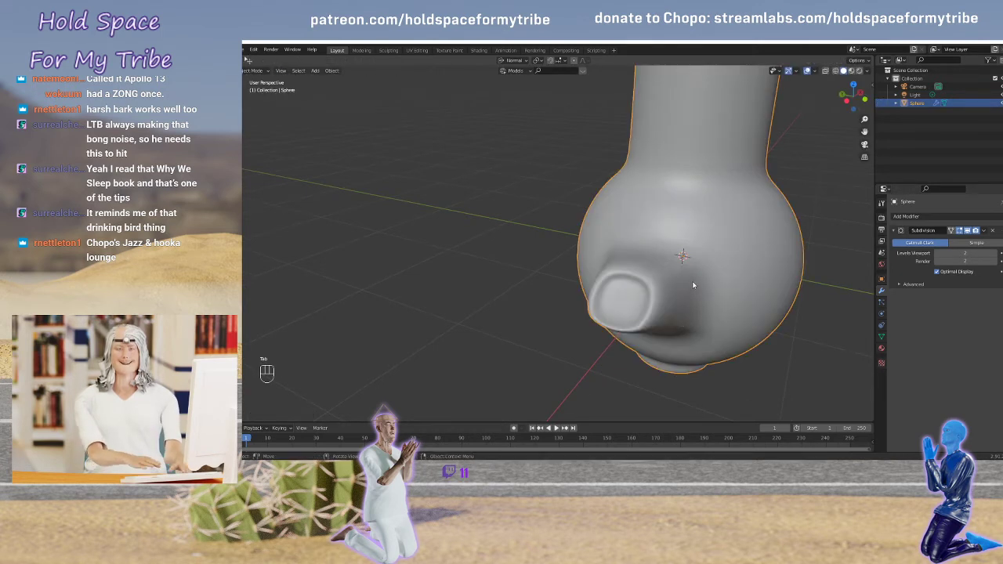
Add a loop cut around the middle of the side stem without sliding it, and check the stem in Object Mode
{"action": "middle_click_drag", "start_coordinate": [693, 285], "coordinate": [587, 281]}
{"action": "scroll", "coordinate": [627, 277], "scroll_direction": "down", "scroll_amount": 4}
{"action": "scroll", "coordinate": [633, 279], "scroll_direction": "up", "scroll_amount": 2}
{"action": "key", "text": "Tab"}
{"action": "key", "text": "ctrl+r"}
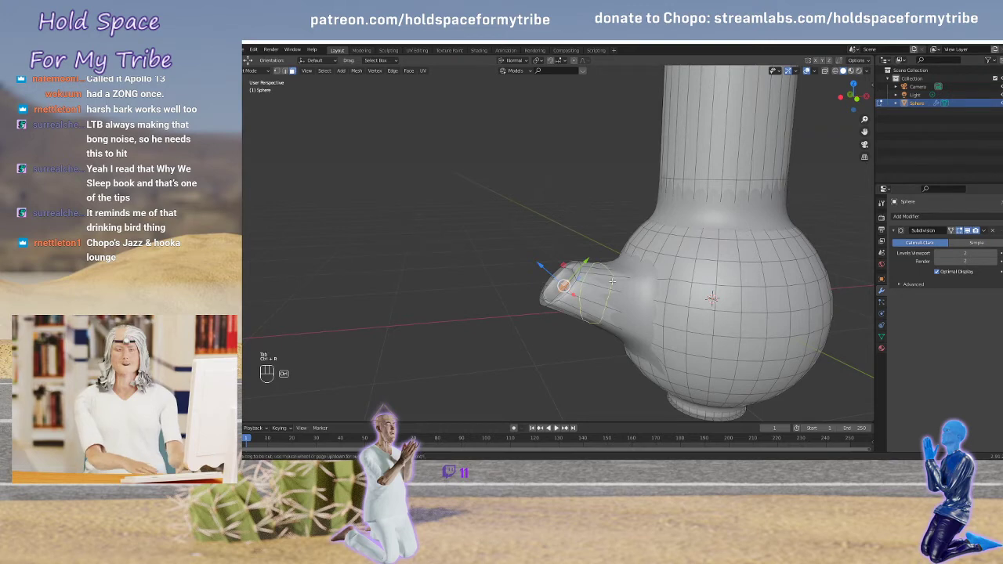
{"action": "left_click", "coordinate": [612, 281]}
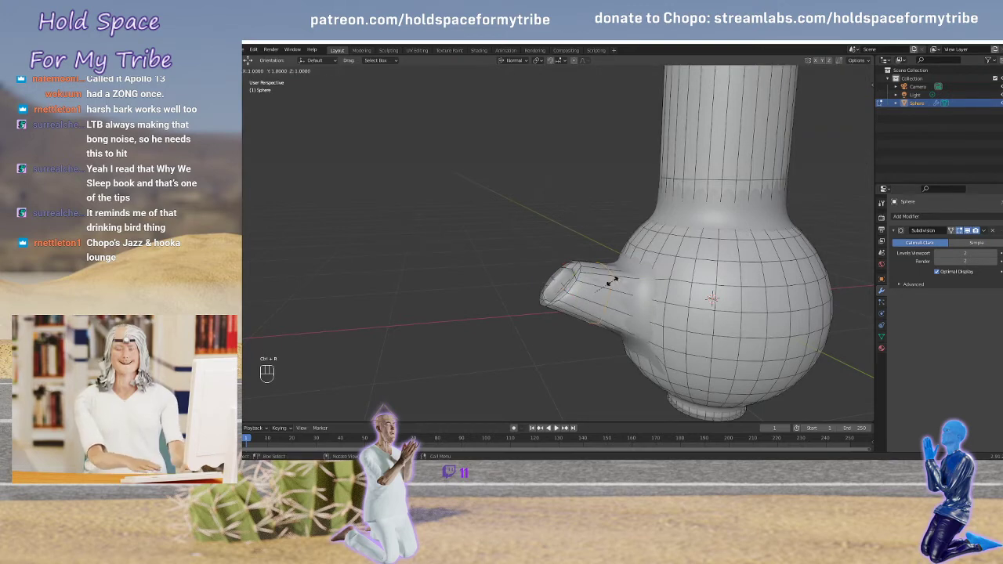
{"action": "right_click", "coordinate": [607, 282]}
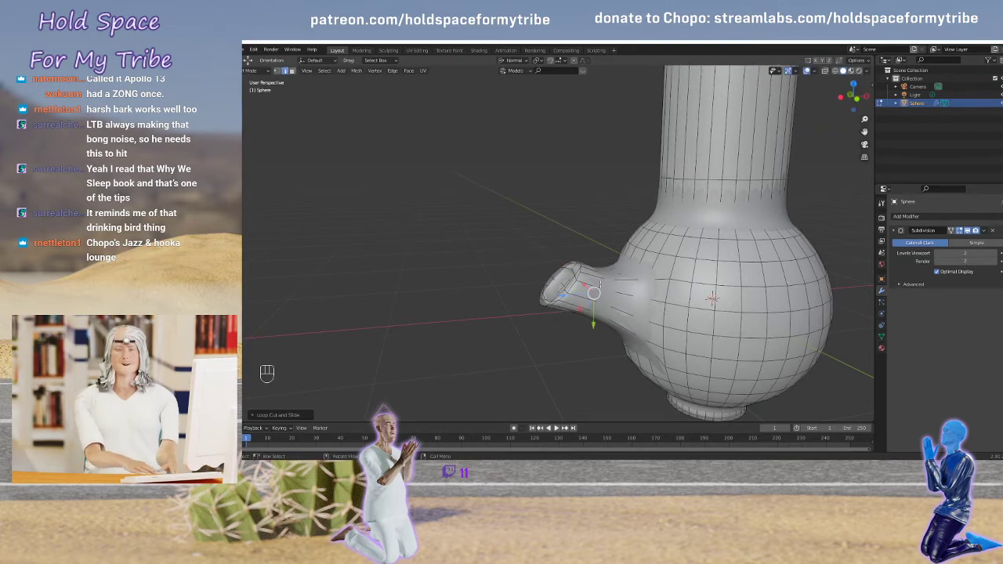
{"action": "mouse_move", "coordinate": [549, 281]}
{"action": "middle_mouse_down"}
{"action": "mouse_move", "coordinate": [735, 278]}
{"action": "mouse_move", "coordinate": [604, 280]}
{"action": "mouse_move", "coordinate": [663, 269]}
{"action": "mouse_move", "coordinate": [777, 284]}
{"action": "mouse_move", "coordinate": [634, 277]}
{"action": "middle_mouse_up"}
{"action": "key", "text": "Tab"}
{"action": "scroll", "coordinate": [594, 281], "scroll_direction": "up", "scroll_amount": 2}
{"action": "scroll", "coordinate": [595, 281], "scroll_direction": "down", "scroll_amount": 3}
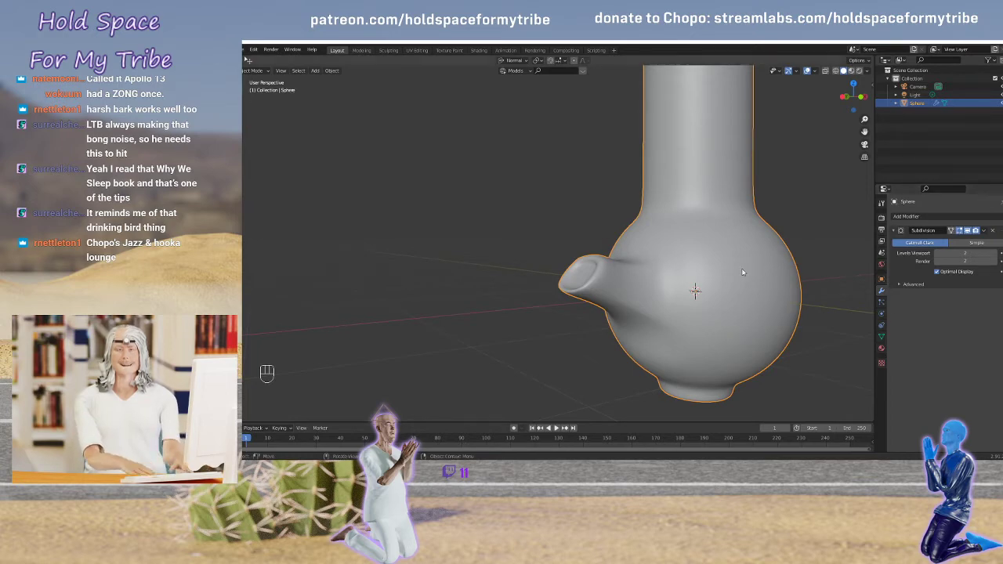
Add another loop cut on the side stem and slide it close to the slanted open end
{"action": "middle_click_drag", "start_coordinate": [741, 269], "coordinate": [703, 272]}
{"action": "middle_click_drag", "start_coordinate": [623, 296], "coordinate": [576, 299]}
{"action": "key", "text": "Tab"}
{"action": "scroll", "coordinate": [596, 301], "scroll_direction": "down", "scroll_amount": 5}
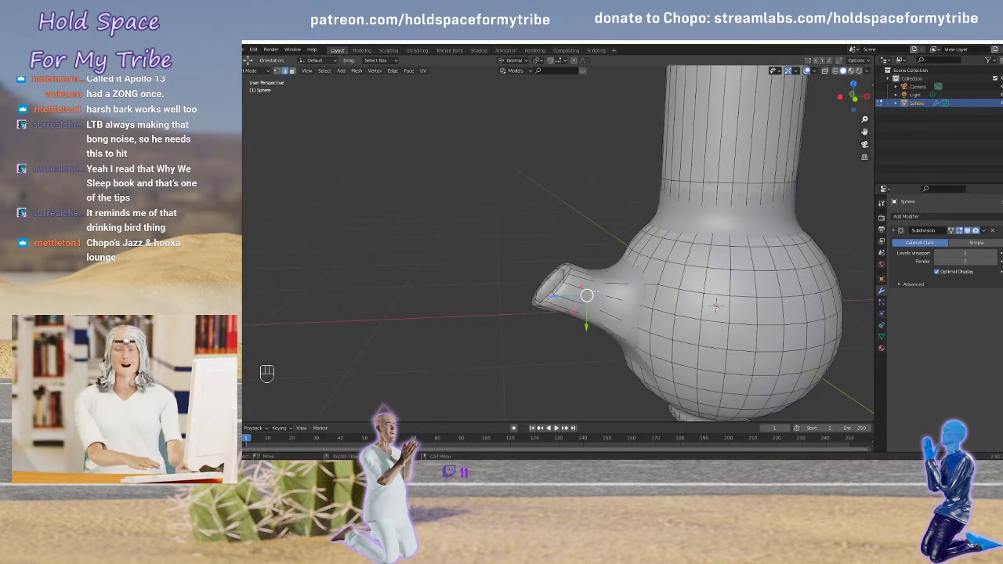
{"action": "key", "text": "ctrl+r"}
{"action": "left_click", "coordinate": [580, 280]}
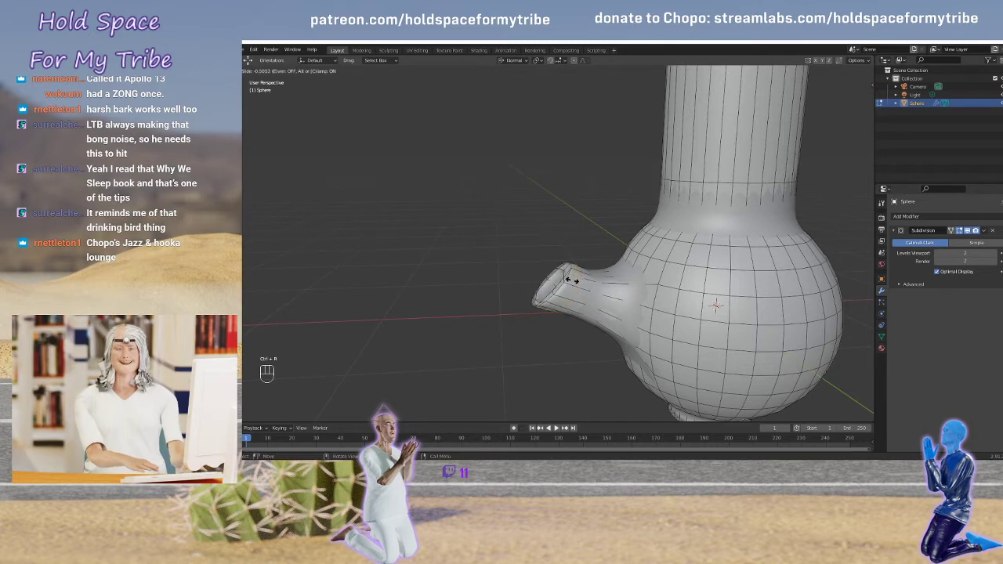
{"action": "left_click", "coordinate": [569, 281]}
{"action": "scroll", "coordinate": [593, 294], "scroll_direction": "up", "scroll_amount": 3}
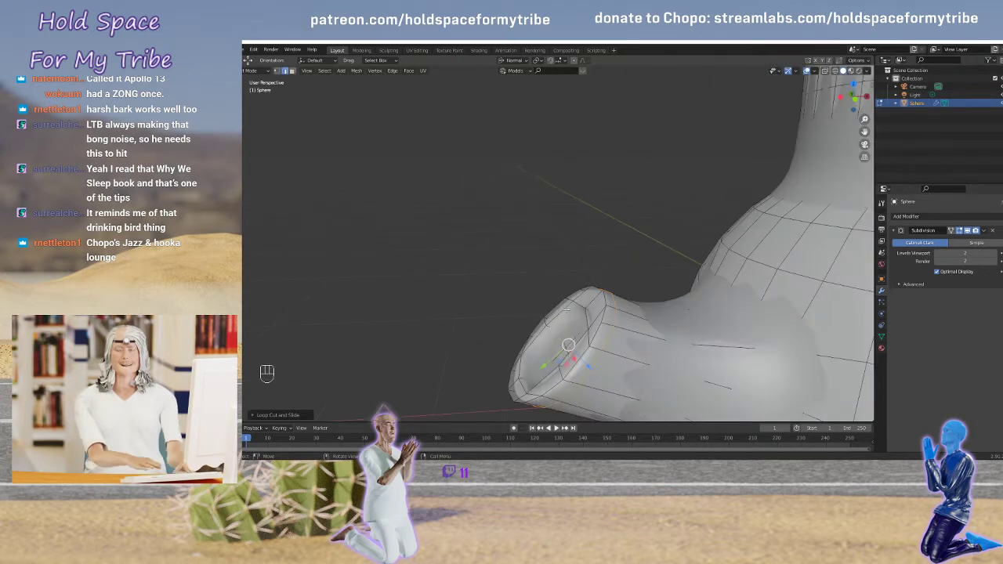
Extrude the ring of faces at the side stem's rim and scale it outward to about 1.08 as a lip, checking it in Object Mode
{"action": "left_click", "coordinate": [609, 324], "text": "alt"}
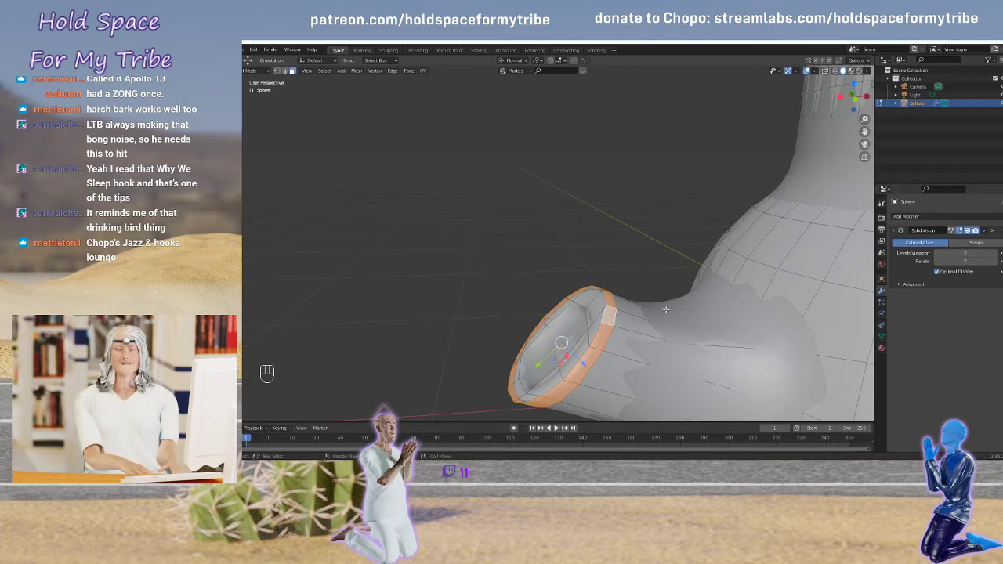
{"action": "key", "text": "e"}
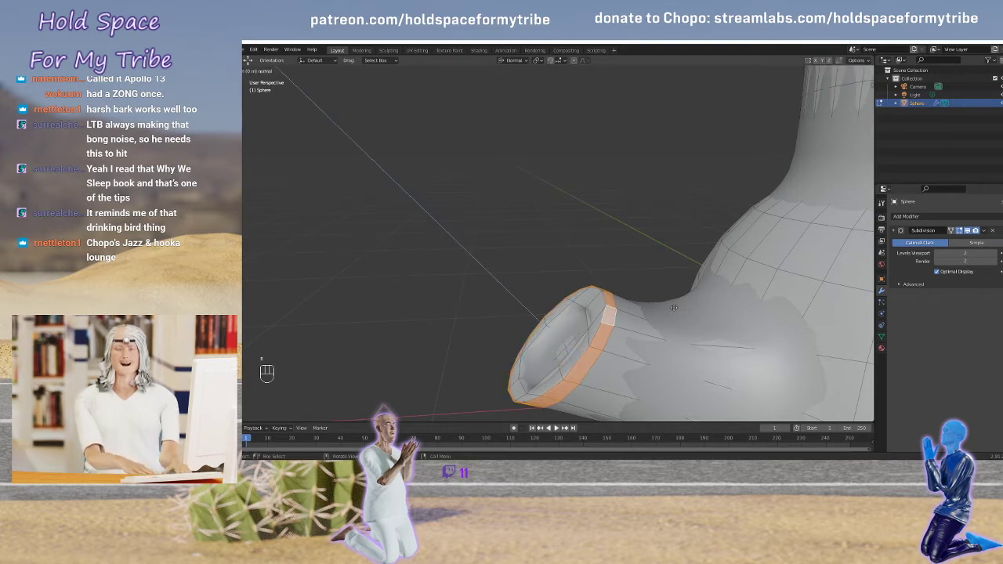
{"action": "left_click", "coordinate": [678, 313]}
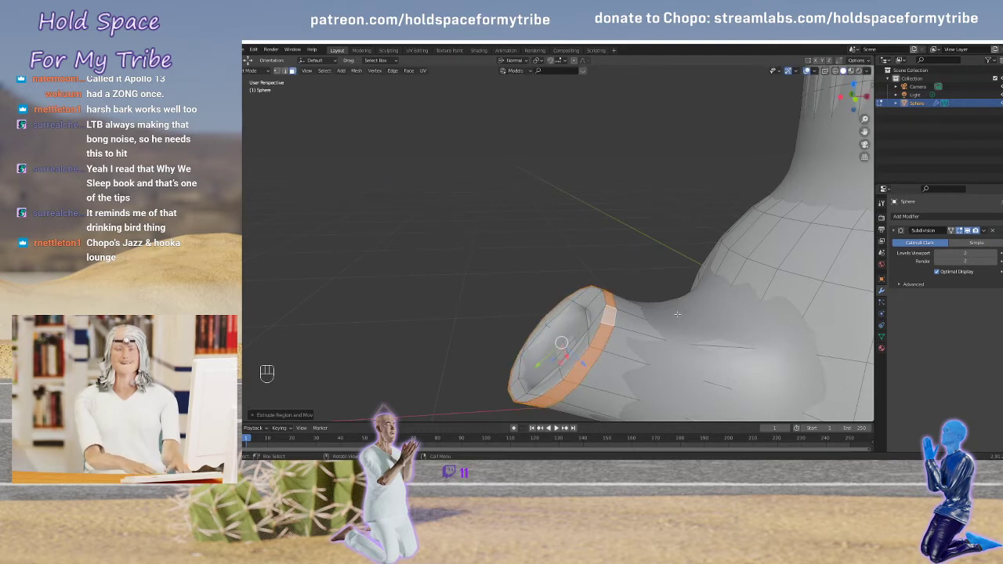
{"action": "key", "text": "s"}
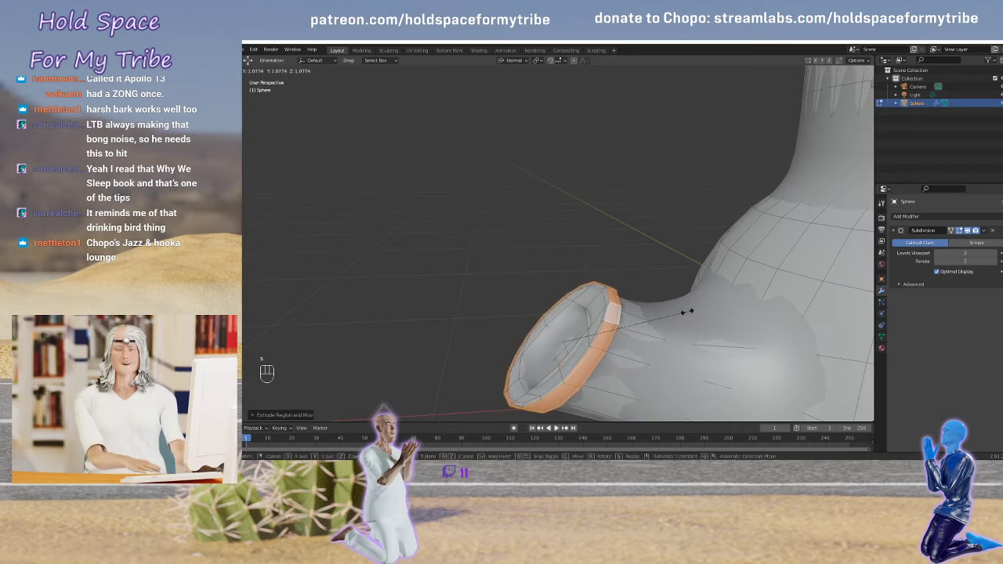
{"action": "left_click", "coordinate": [688, 312]}
{"action": "key", "text": "Tab"}
{"action": "middle_click_drag", "start_coordinate": [694, 313], "coordinate": [713, 295]}
{"action": "scroll", "coordinate": [755, 300], "scroll_direction": "down", "scroll_amount": 6}
{"action": "scroll", "coordinate": [721, 289], "scroll_direction": "up", "scroll_amount": 1}
Add horizontal loop cuts around the bulb just below and just above the side stem
{"action": "key", "text": "Tab"}
{"action": "key", "text": "ctrl+r"}
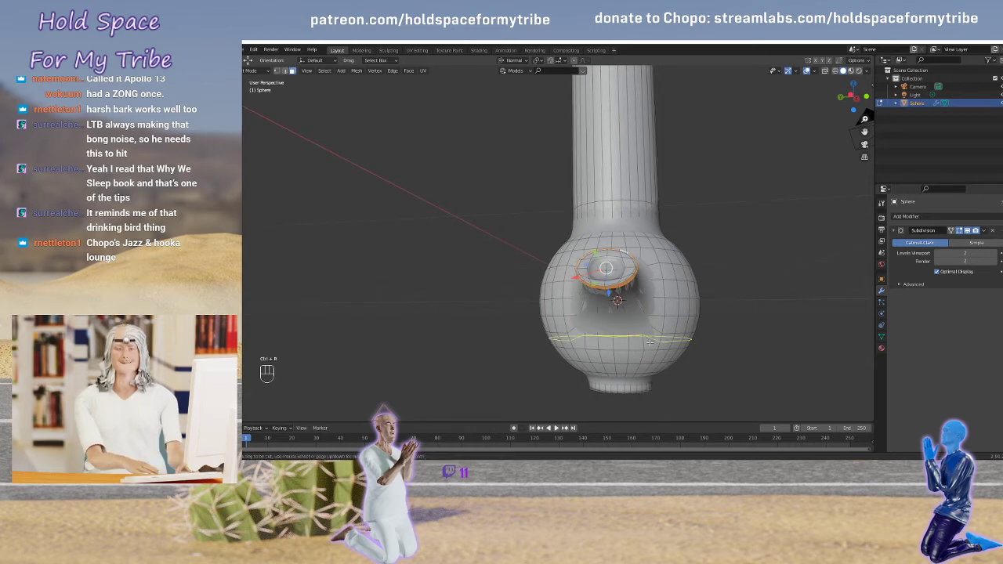
{"action": "left_click", "coordinate": [650, 343]}
{"action": "left_click", "coordinate": [650, 343]}
{"action": "middle_click_drag", "start_coordinate": [683, 328], "coordinate": [694, 287]}
{"action": "key", "text": "ctrl+r"}
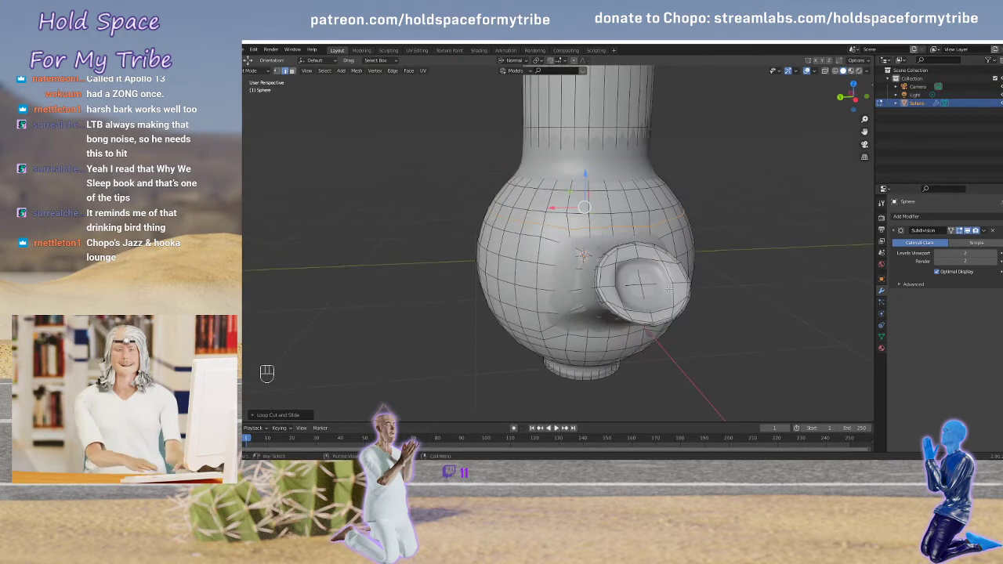
Hide the subdivision in the viewport, select the edge loop around the side stem's base and round it with To Sphere at factor 1
{"action": "left_click", "coordinate": [966, 230]}
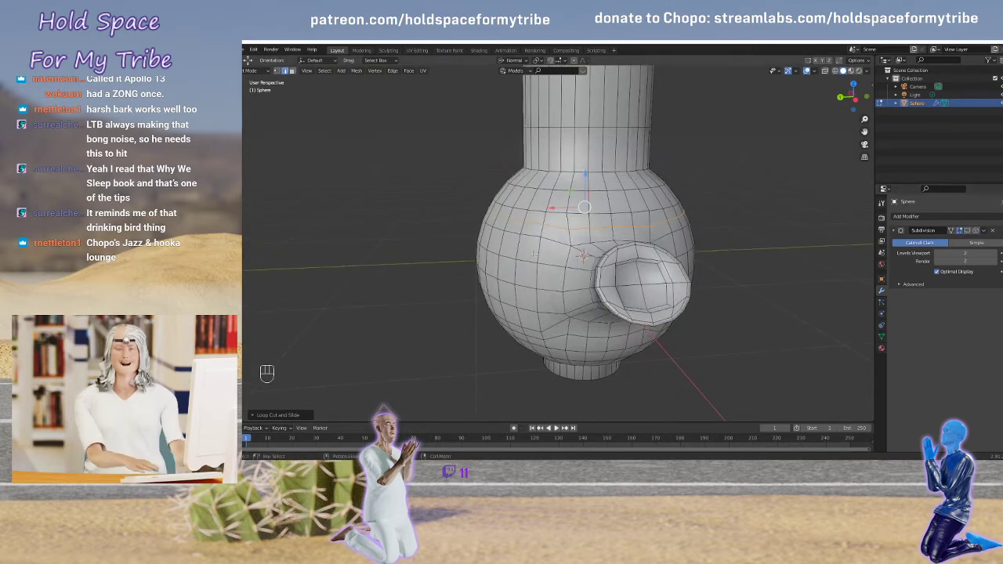
{"action": "middle_click_drag", "start_coordinate": [514, 245], "coordinate": [547, 249]}
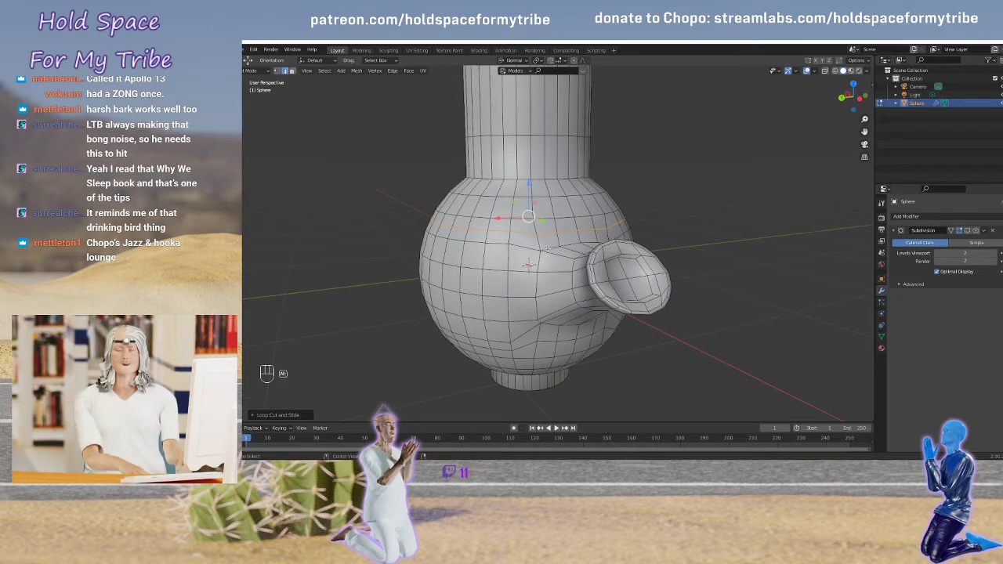
{"action": "left_click", "coordinate": [548, 249], "text": "alt"}
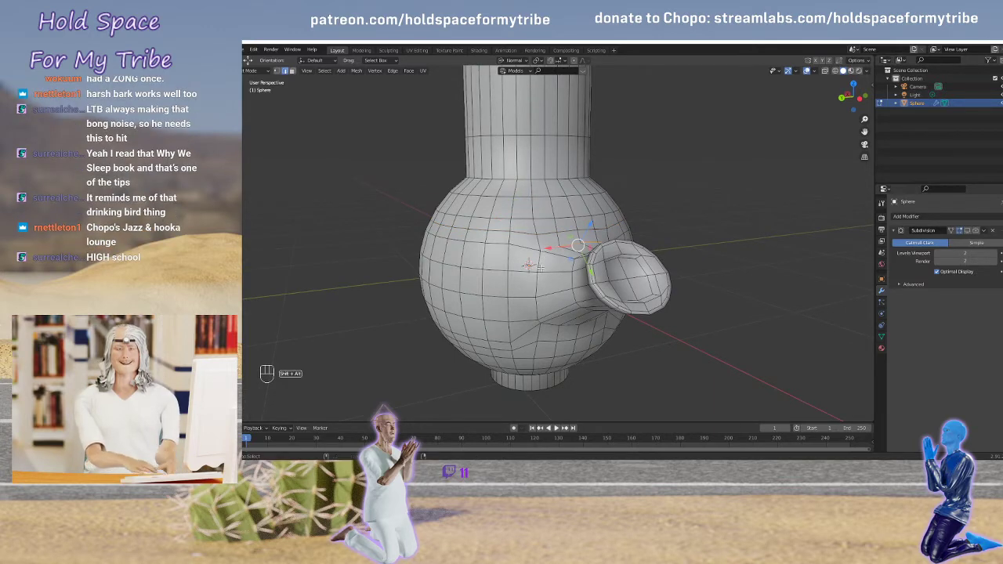
{"action": "middle_click_drag", "start_coordinate": [570, 316], "coordinate": [541, 287]}
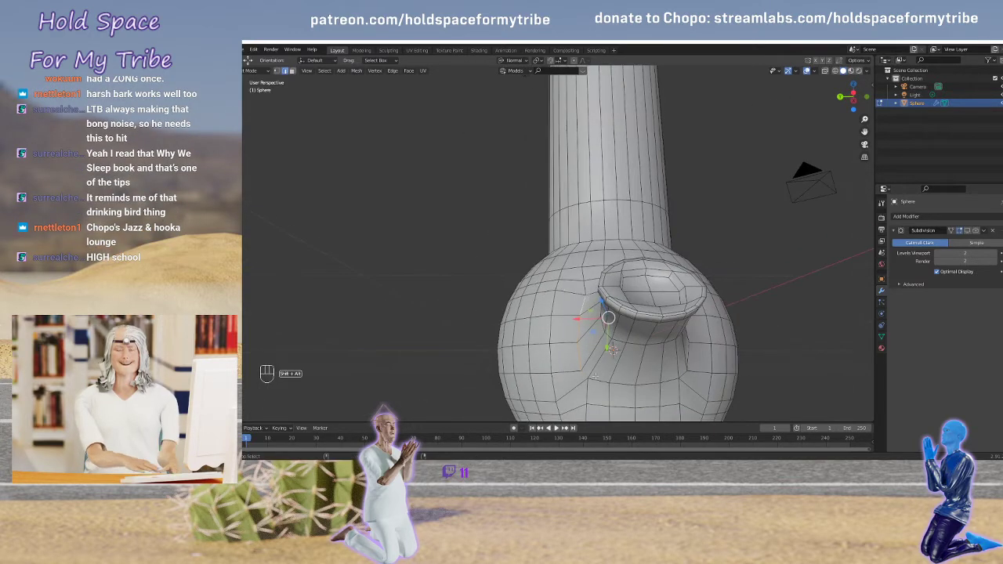
{"action": "middle_click_drag", "start_coordinate": [612, 322], "coordinate": [677, 355]}
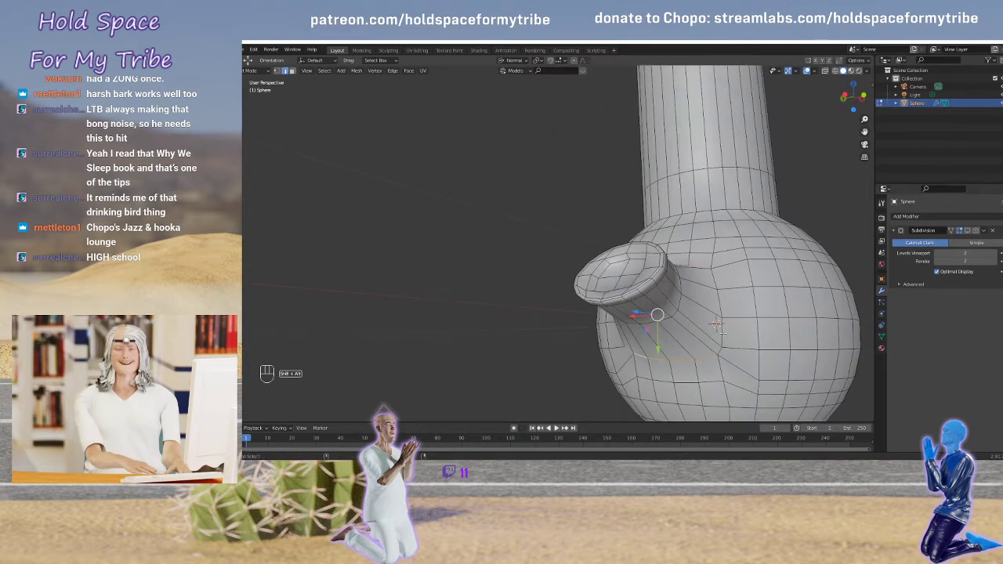
{"action": "middle_click_drag", "start_coordinate": [667, 314], "coordinate": [705, 313]}
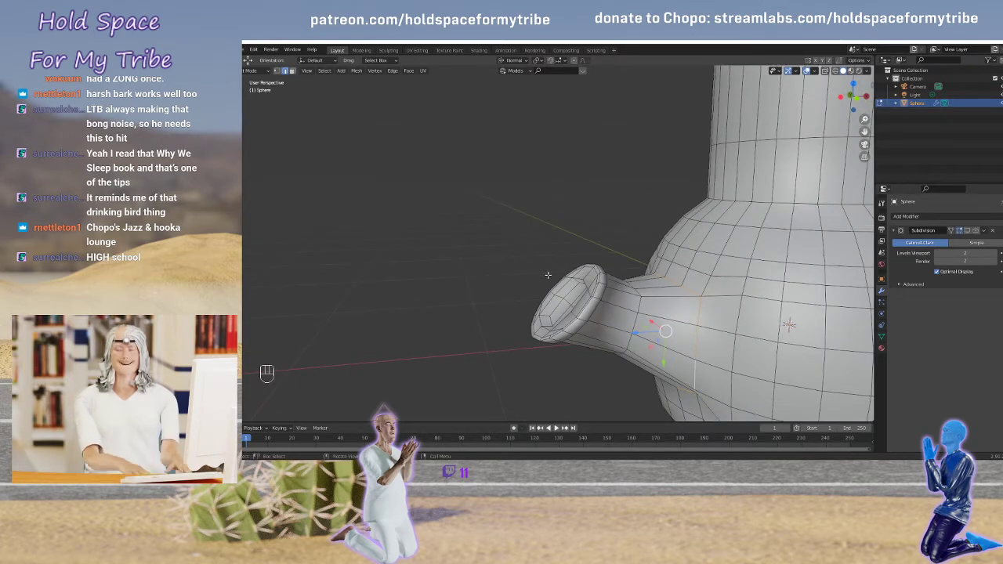
{"action": "left_click", "coordinate": [357, 70]}
{"action": "mouse_move", "coordinate": [367, 81]}
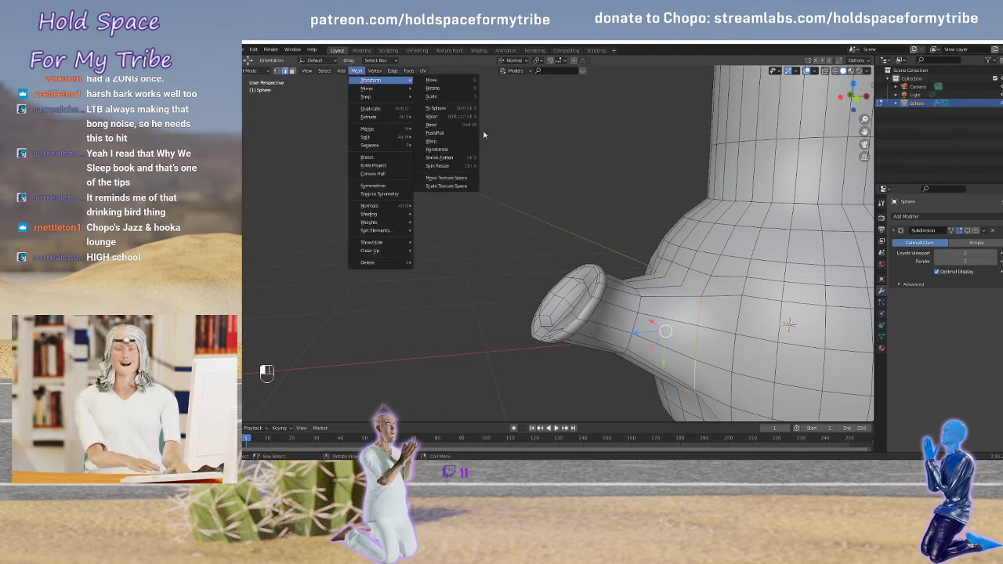
{"action": "left_click", "coordinate": [435, 107]}
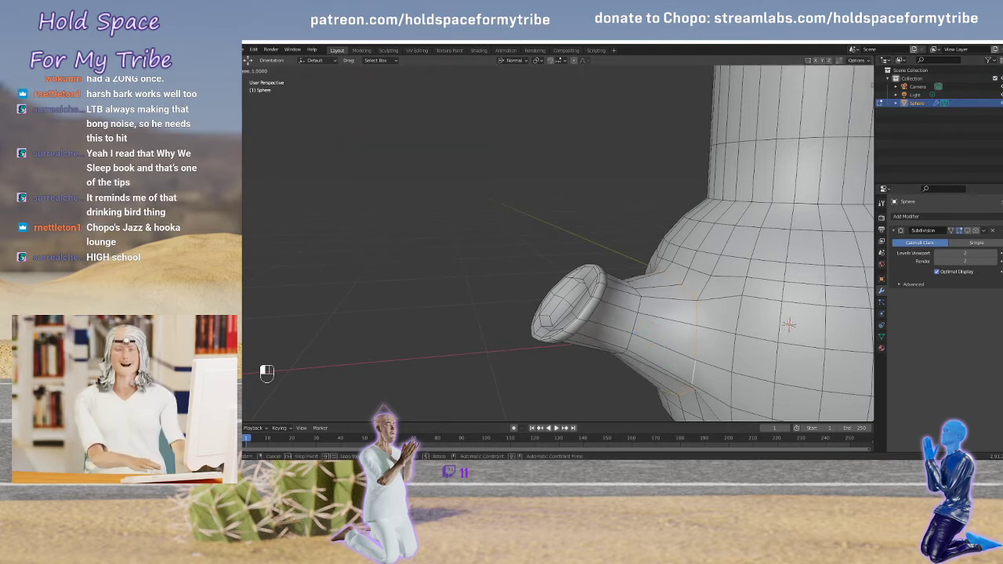
{"action": "left_click", "coordinate": [450, 183]}
Round the edge loop around the middle of the side stem with To Sphere at factor 1
{"action": "middle_click_drag", "start_coordinate": [460, 169], "coordinate": [590, 213]}
{"action": "middle_click_drag", "start_coordinate": [521, 274], "coordinate": [489, 176]}
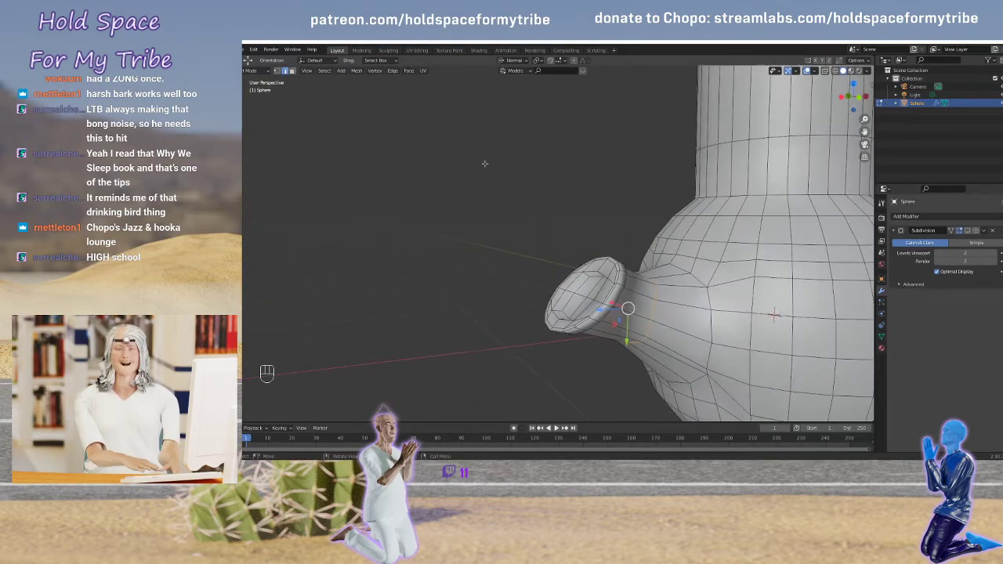
{"action": "left_click", "coordinate": [357, 70]}
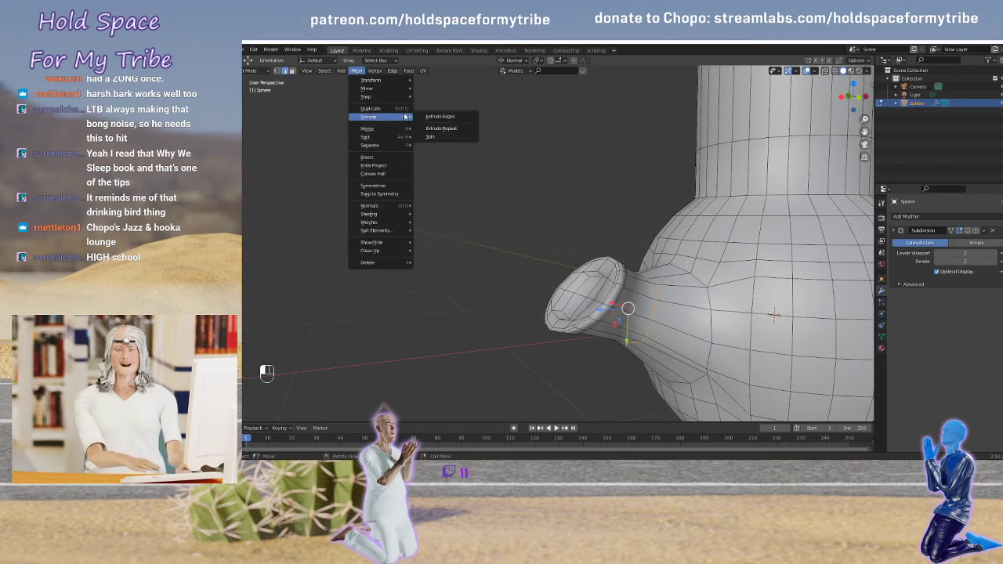
{"action": "mouse_move", "coordinate": [400, 80]}
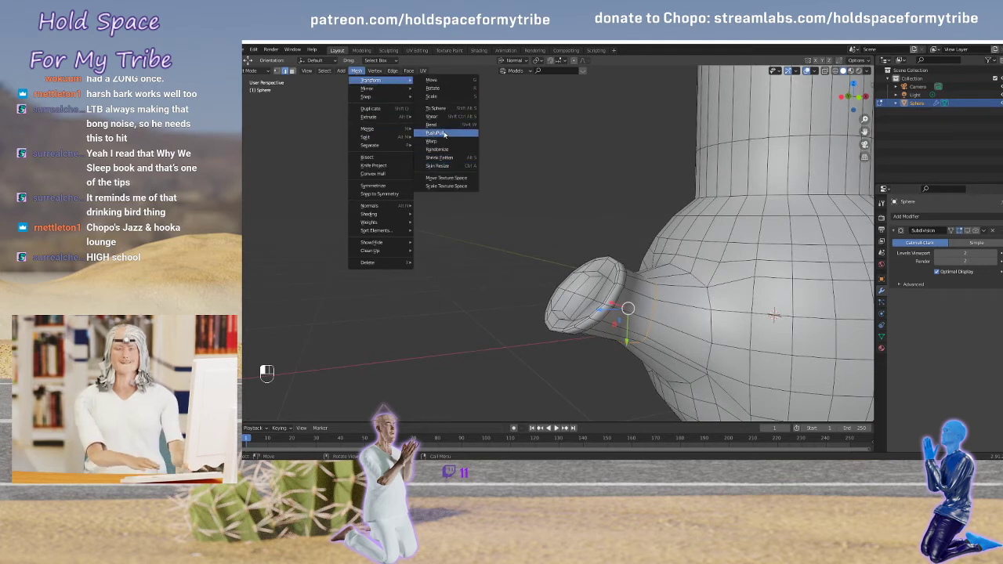
{"action": "left_click", "coordinate": [439, 108]}
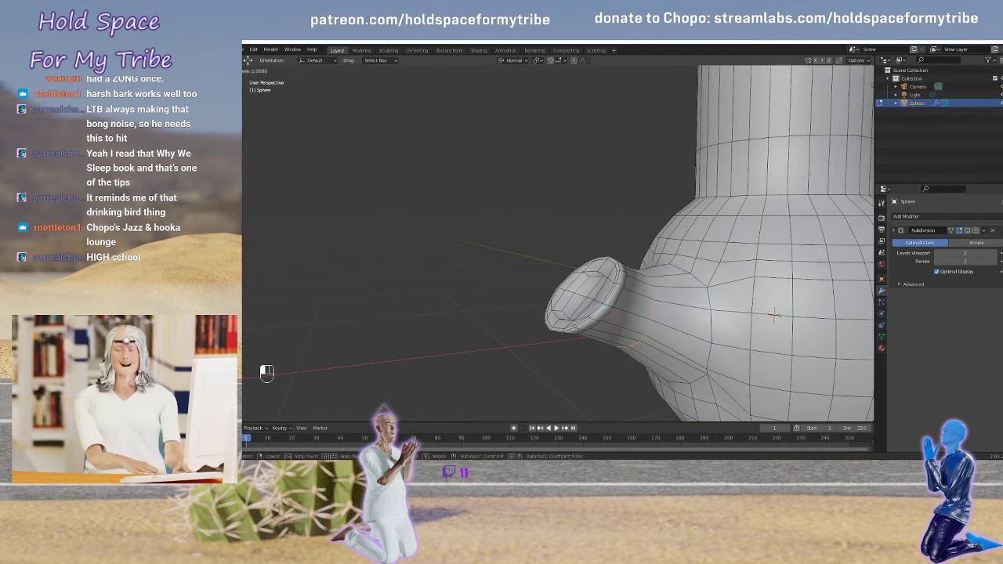
{"action": "key", "text": "Escape"}
Return to Object Mode, show the subdivision in the viewport again and inspect the side stem and the whole vessel
{"action": "key", "text": "Tab"}
{"action": "mouse_move", "coordinate": [421, 171]}
{"action": "middle_mouse_down"}
{"action": "mouse_move", "coordinate": [532, 196]}
{"action": "mouse_move", "coordinate": [593, 183]}
{"action": "mouse_move", "coordinate": [448, 189]}
{"action": "mouse_move", "coordinate": [486, 192]}
{"action": "middle_mouse_up"}
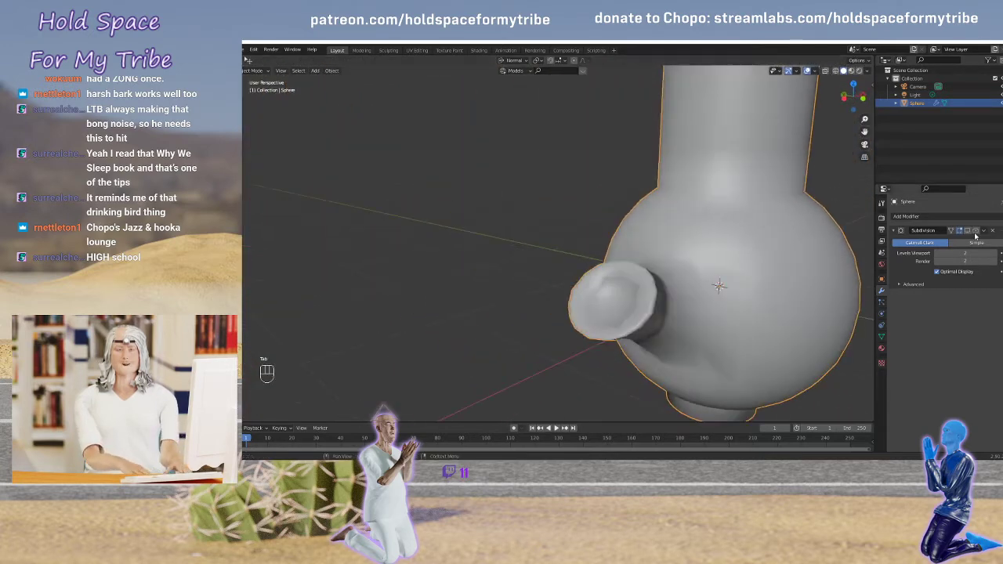
{"action": "left_click", "coordinate": [976, 231]}
{"action": "left_click", "coordinate": [967, 231]}
{"action": "middle_click_drag", "start_coordinate": [764, 246], "coordinate": [699, 225]}
{"action": "scroll", "coordinate": [677, 226], "scroll_direction": "up", "scroll_amount": 3}
{"action": "scroll", "coordinate": [677, 226], "scroll_direction": "down", "scroll_amount": 5}
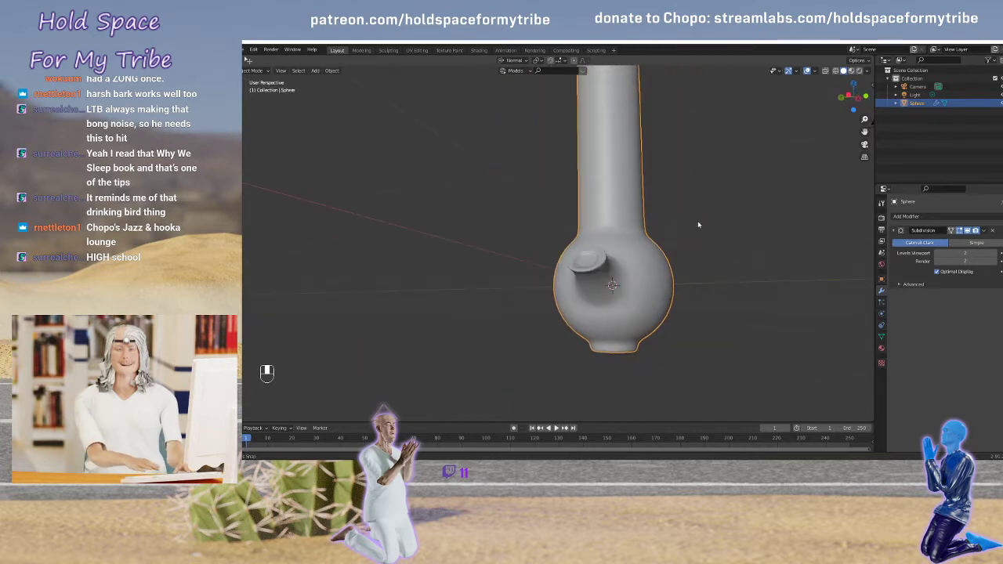
{"action": "scroll", "coordinate": [656, 309], "scroll_direction": "up", "scroll_amount": 3}
{"action": "middle_click_drag", "start_coordinate": [708, 284], "coordinate": [662, 276]}
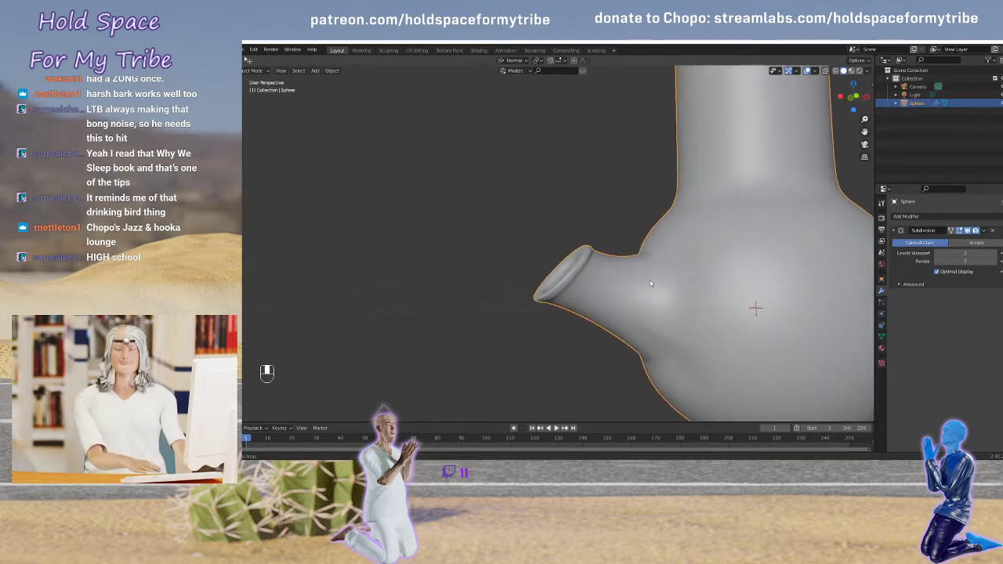
{"action": "scroll", "coordinate": [645, 275], "scroll_direction": "down", "scroll_amount": 3}
{"action": "scroll", "coordinate": [661, 217], "scroll_direction": "down", "scroll_amount": 2}
{"action": "middle_click_drag", "start_coordinate": [656, 213], "coordinate": [668, 231]}
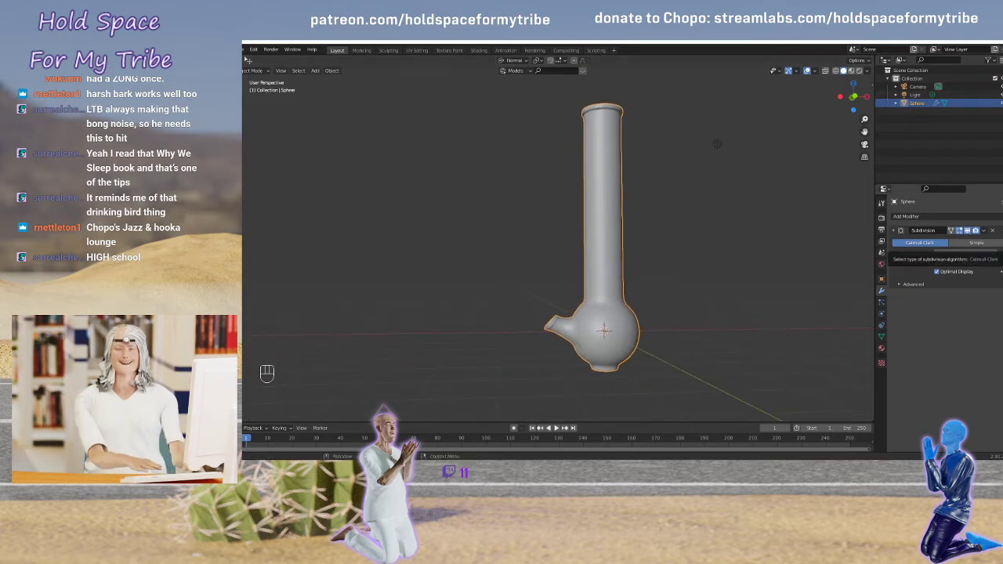
Delete the whole vessel and add a cylinder mesh at the scene origin
{"action": "key", "text": "x"}
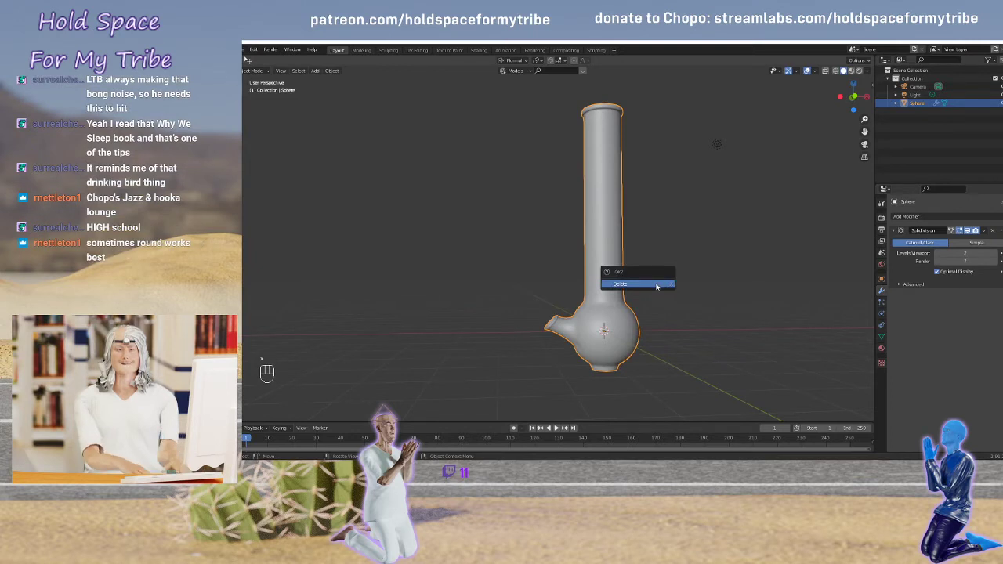
{"action": "left_click", "coordinate": [657, 285]}
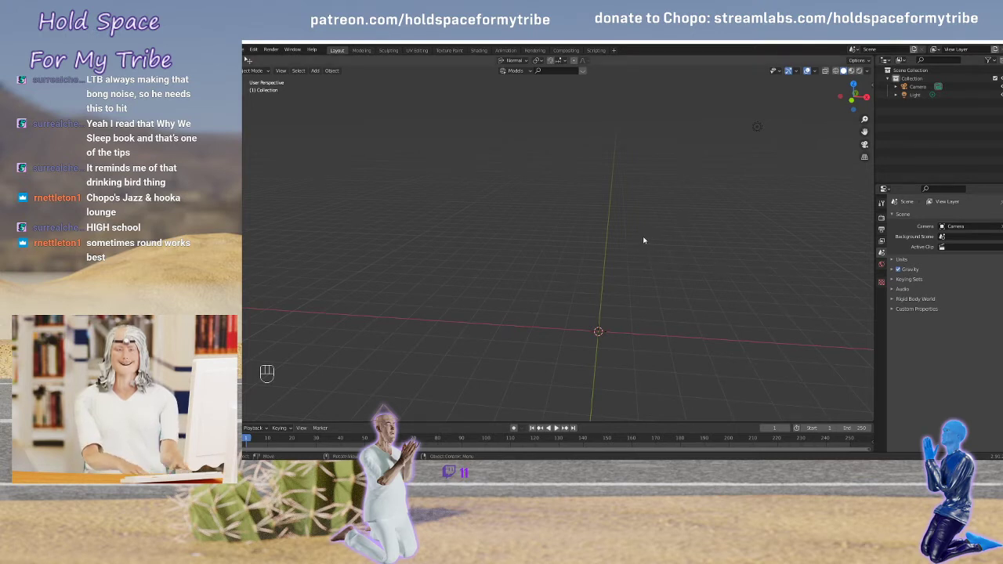
{"action": "middle_click_drag", "start_coordinate": [642, 237], "coordinate": [638, 258]}
{"action": "key", "text": "shift+a"}
{"action": "mouse_move", "coordinate": [635, 257]}
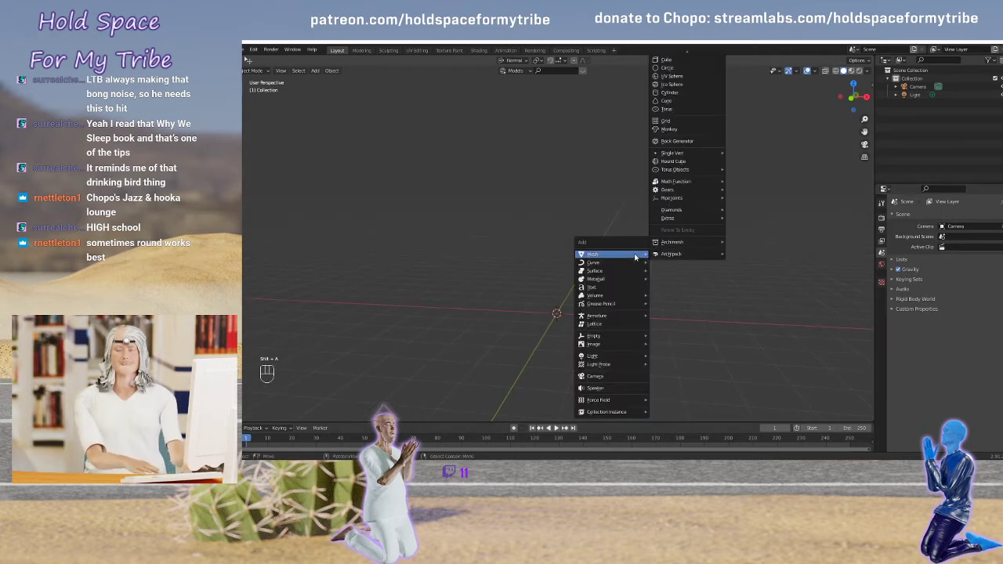
{"action": "left_click", "coordinate": [676, 94]}
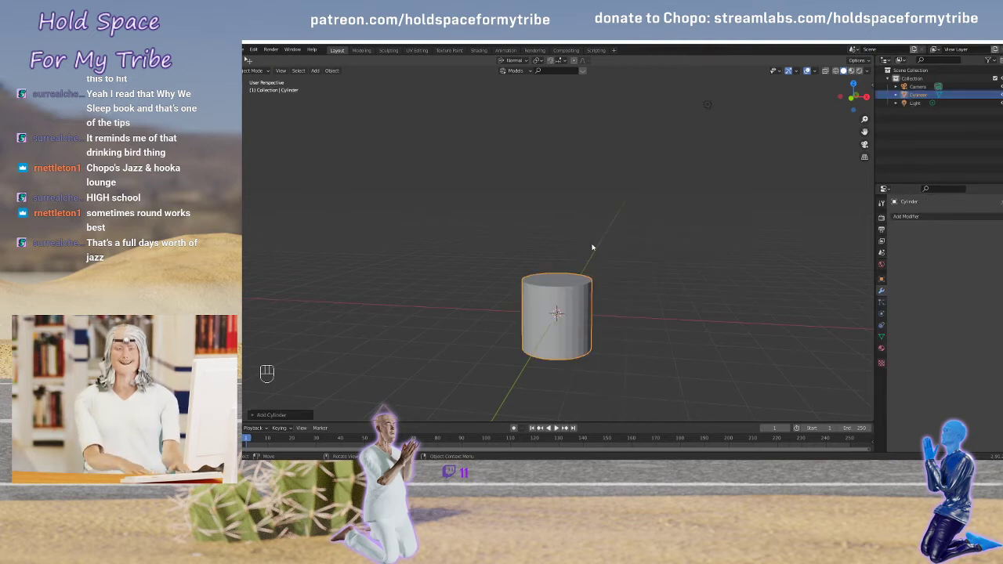
Set the new cylinder's vertex count to 6 to make it a hexagonal prism
{"action": "scroll", "coordinate": [592, 248], "scroll_direction": "up", "scroll_amount": 3}
{"action": "middle_click_drag", "start_coordinate": [616, 290], "coordinate": [645, 207]}
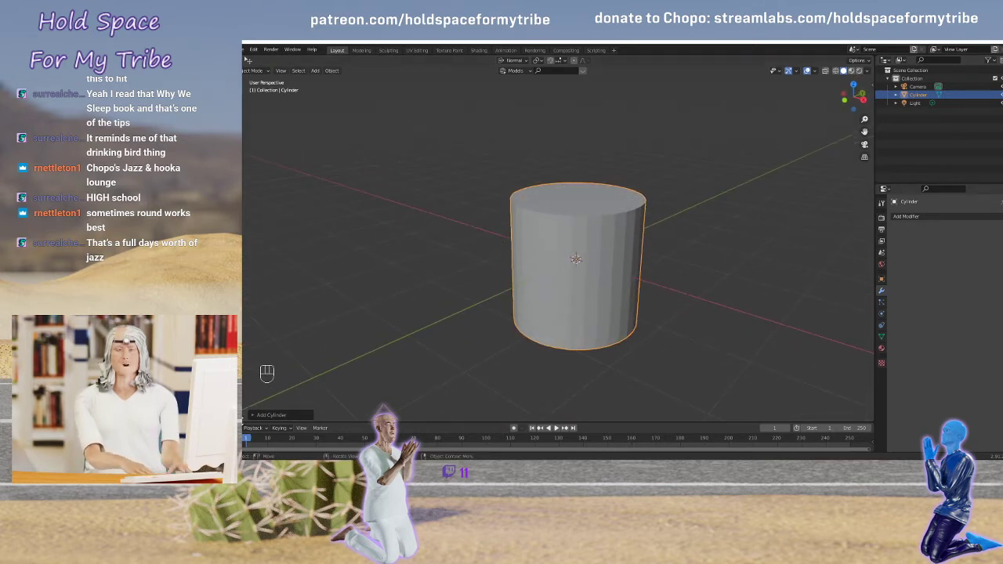
{"action": "left_click", "coordinate": [250, 416]}
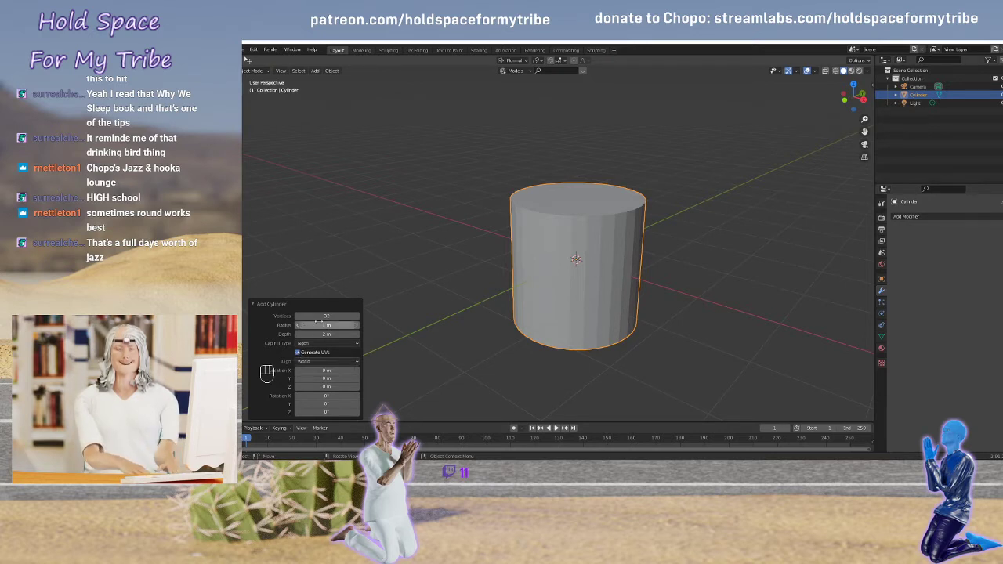
{"action": "left_click_drag", "start_coordinate": [327, 317], "coordinate": [313, 317]}
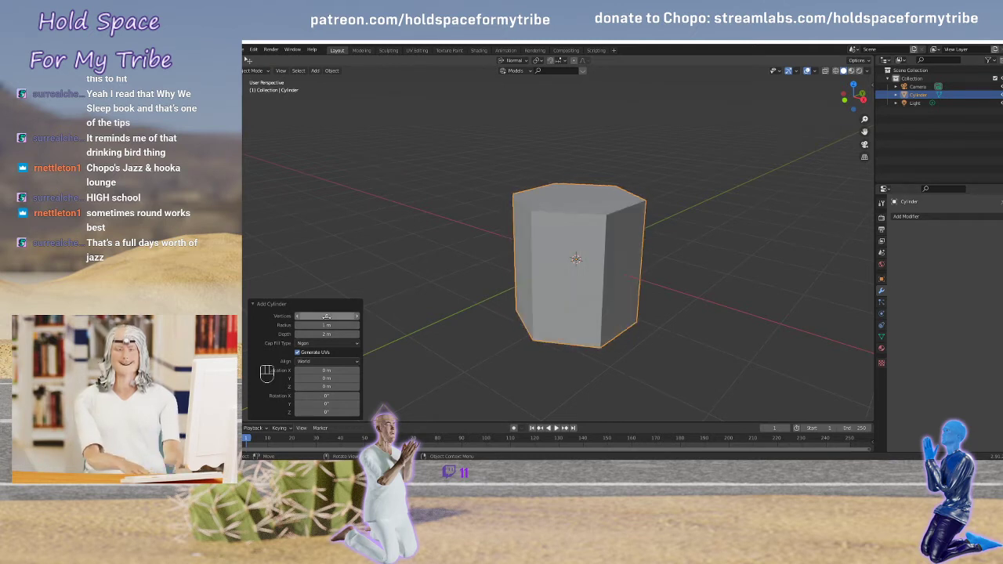
Set the hexagonal cylinder's depth to 8 m
{"action": "middle_click_drag", "start_coordinate": [428, 234], "coordinate": [402, 210]}
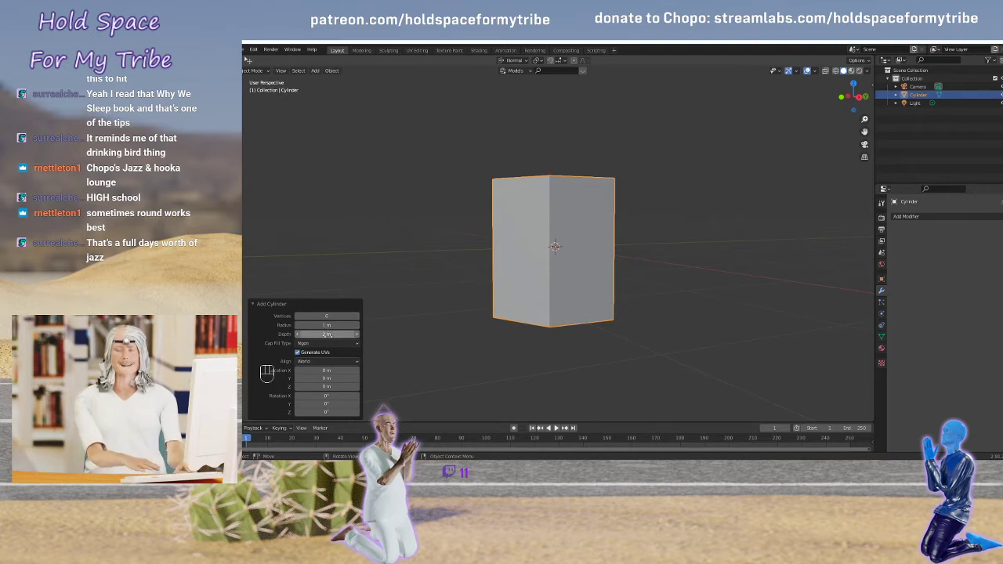
{"action": "left_click_drag", "start_coordinate": [323, 336], "coordinate": [397, 334]}
{"action": "left_click", "coordinate": [314, 333]}
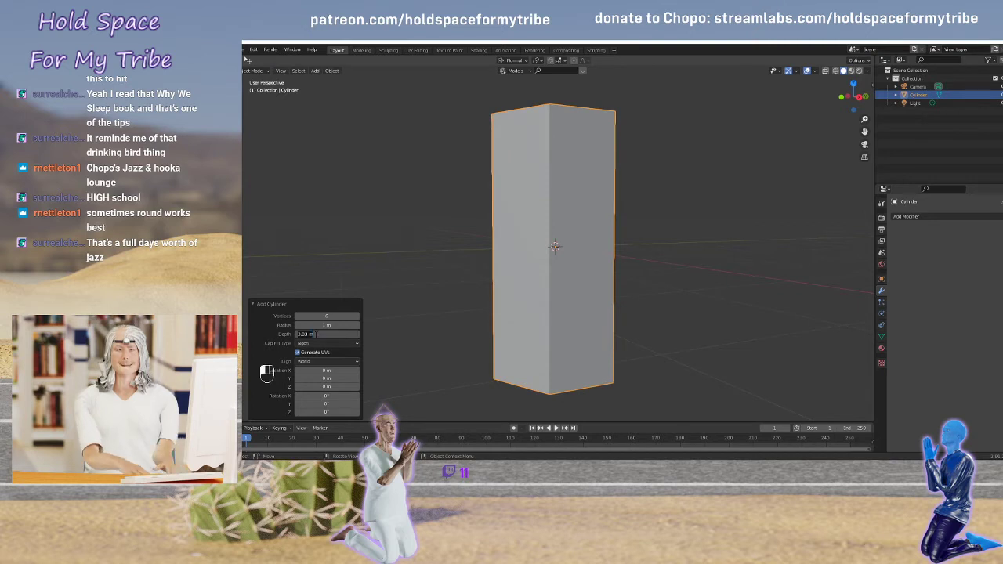
{"action": "type", "text": "8"}
{"action": "key", "text": "Return"}
{"action": "scroll", "coordinate": [438, 267], "scroll_direction": "down", "scroll_amount": 3}
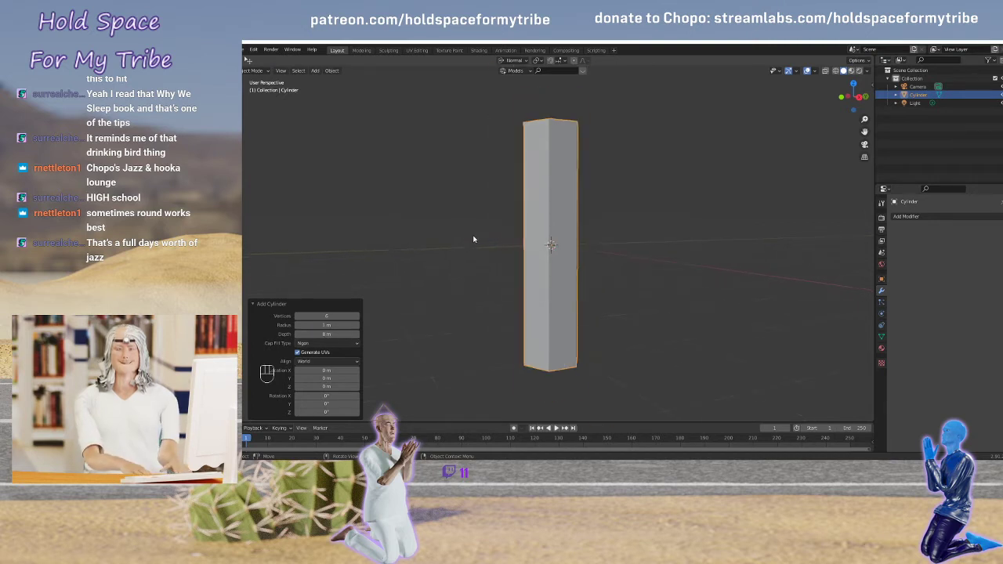
Set the hexagonal cylinder's depth to 6 m
{"action": "mouse_move", "coordinate": [482, 248]}
{"action": "middle_mouse_down"}
{"action": "mouse_move", "coordinate": [560, 242]}
{"action": "mouse_move", "coordinate": [520, 230]}
{"action": "mouse_move", "coordinate": [471, 235]}
{"action": "middle_mouse_up"}
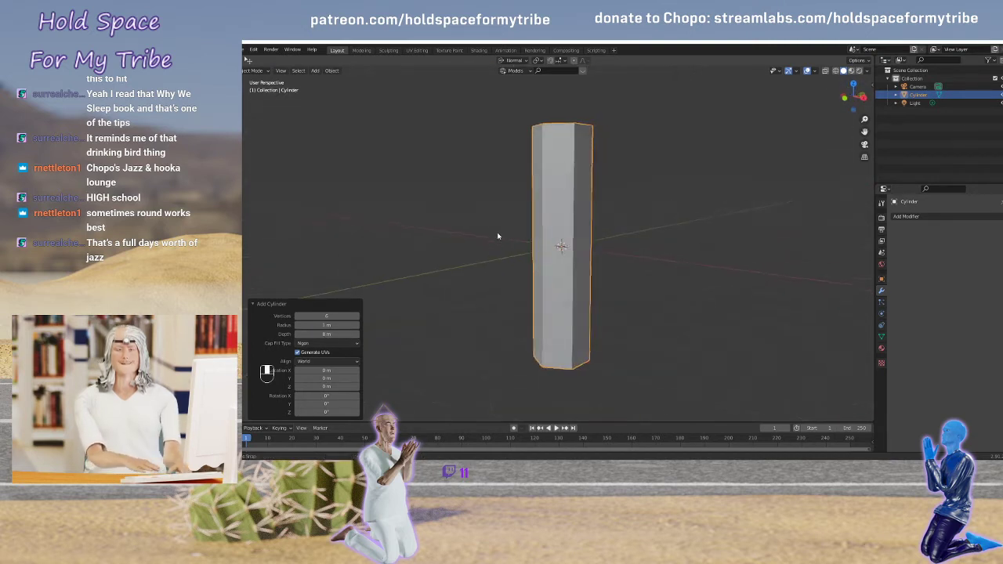
{"action": "left_click", "coordinate": [328, 334]}
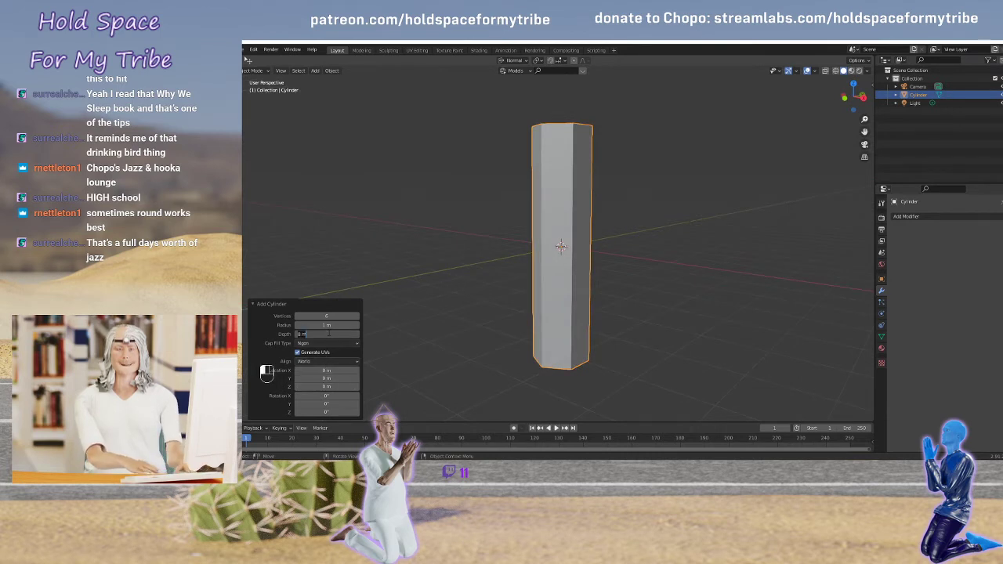
{"action": "type", "text": "6"}
{"action": "key", "text": "Return"}
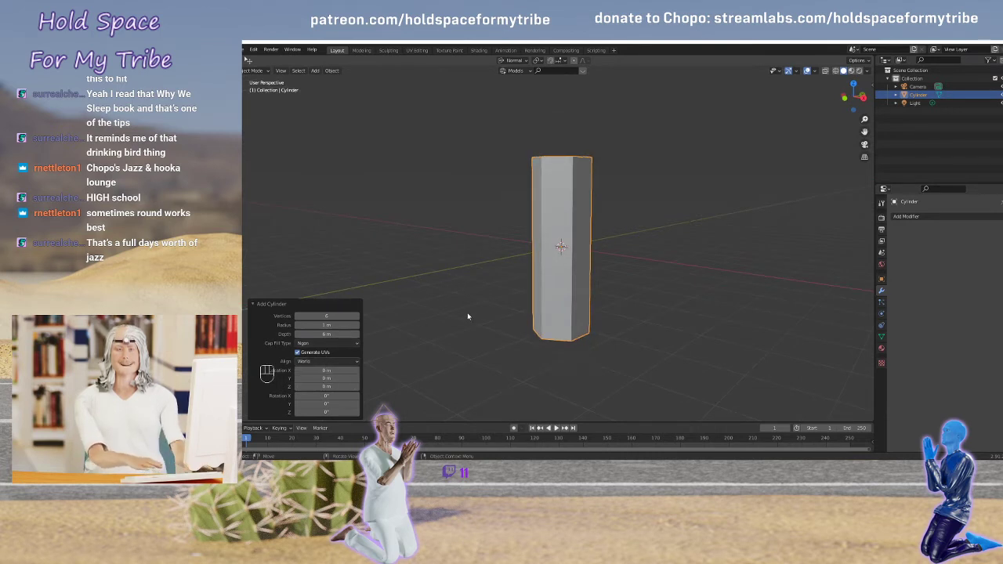
Deselect the hexagonal cylinder and examine its proportions from several sides
{"action": "middle_click_drag", "start_coordinate": [463, 249], "coordinate": [502, 250]}
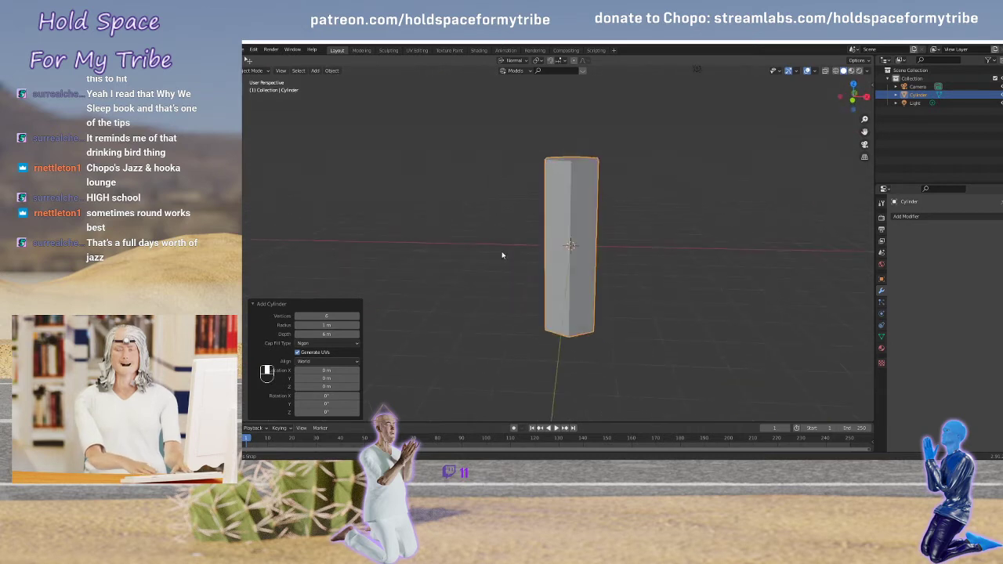
{"action": "left_click", "coordinate": [458, 297]}
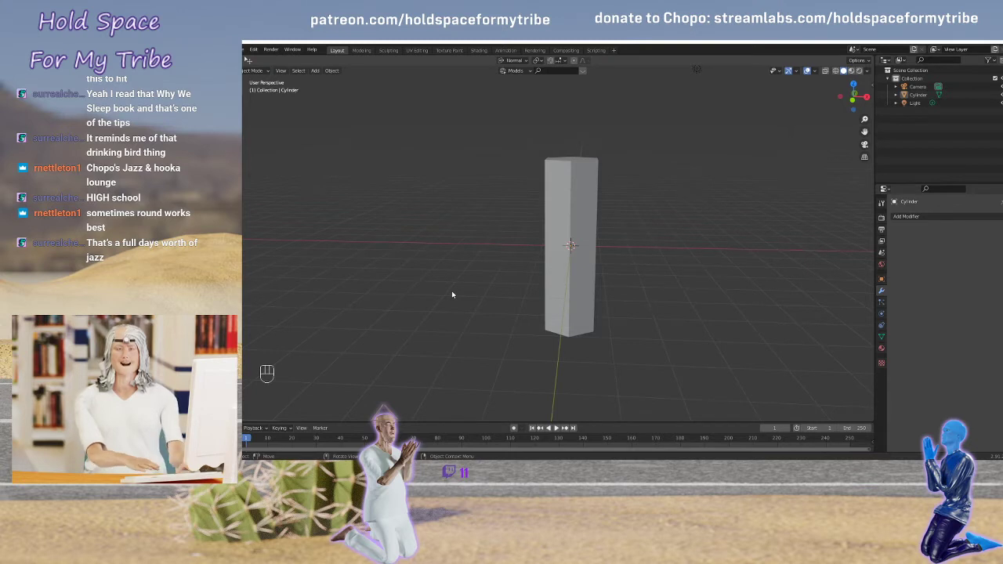
{"action": "middle_click_drag", "start_coordinate": [489, 250], "coordinate": [495, 274]}
{"action": "scroll", "coordinate": [510, 262], "scroll_direction": "up", "scroll_amount": 4}
{"action": "scroll", "coordinate": [497, 255], "scroll_direction": "down", "scroll_amount": 3}
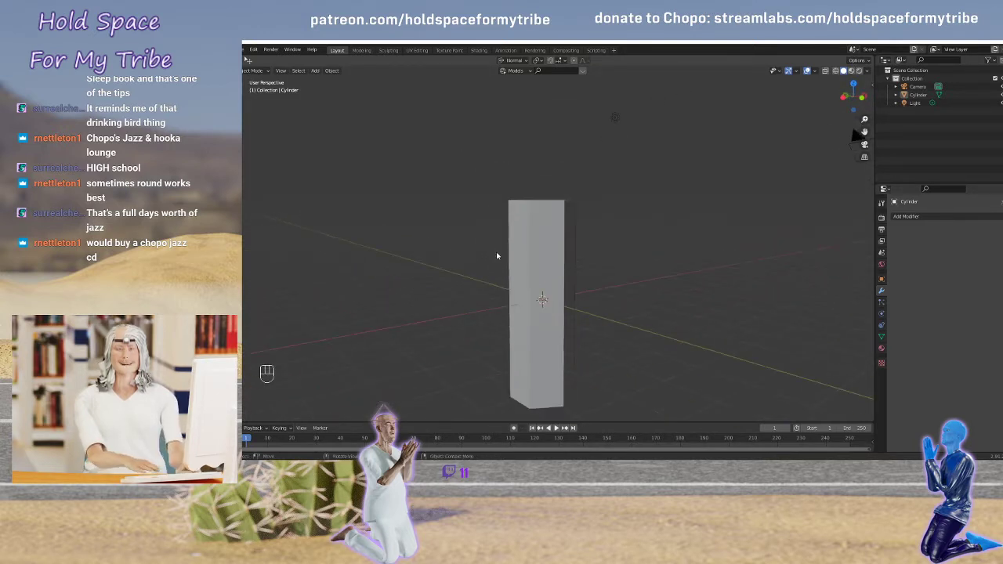
{"action": "scroll", "coordinate": [519, 251], "scroll_direction": "up", "scroll_amount": 2}
{"action": "scroll", "coordinate": [533, 251], "scroll_direction": "down", "scroll_amount": 1}
{"action": "middle_click_drag", "start_coordinate": [547, 251], "coordinate": [513, 244]}
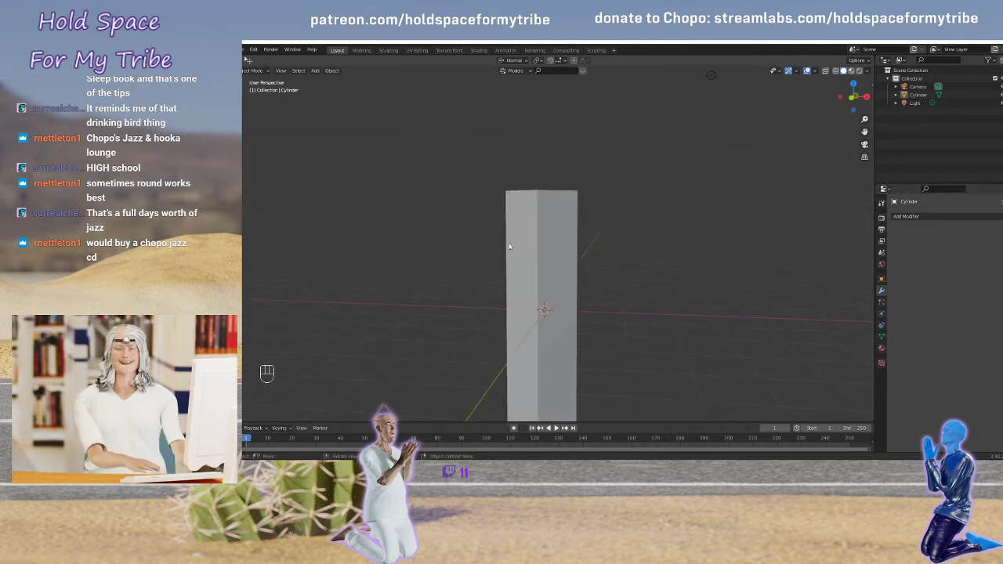
Enter Edit Mode on the cylinder, select its hexagonal top face and apply Poke Faces to it
{"action": "left_click", "coordinate": [562, 256]}
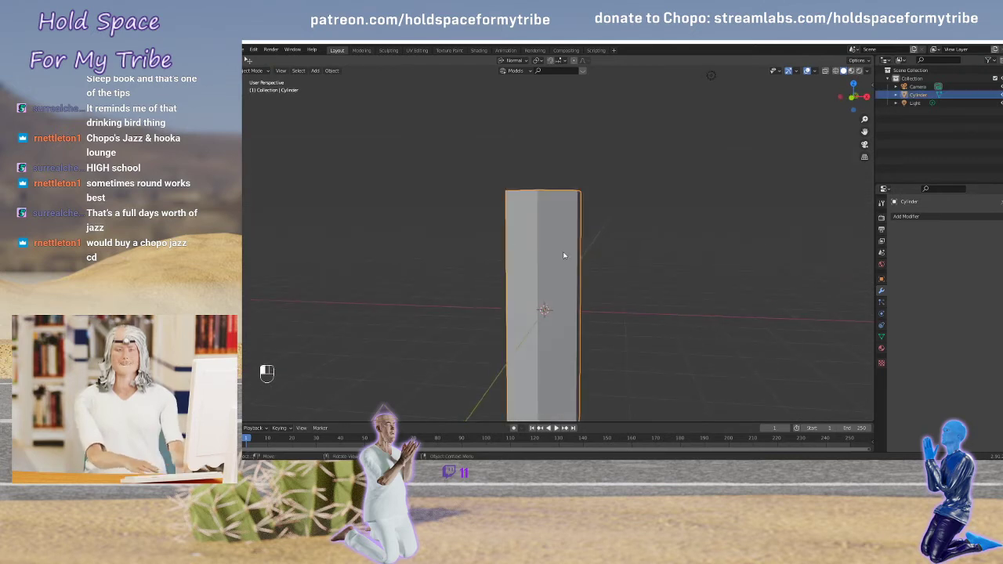
{"action": "key", "text": "Tab"}
{"action": "middle_click_drag", "start_coordinate": [518, 236], "coordinate": [566, 259]}
{"action": "scroll", "coordinate": [555, 248], "scroll_direction": "up", "scroll_amount": 5}
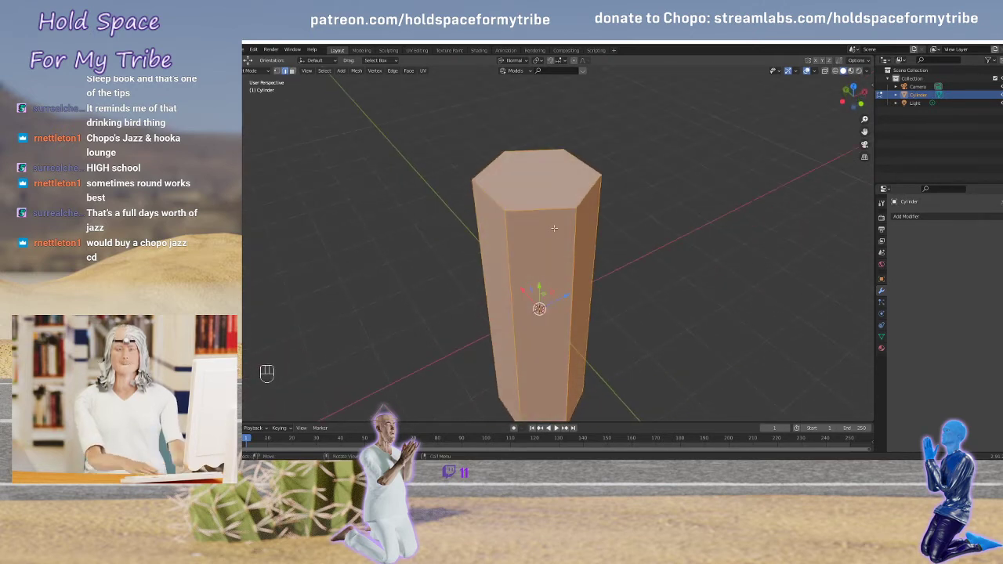
{"action": "left_click", "coordinate": [489, 165]}
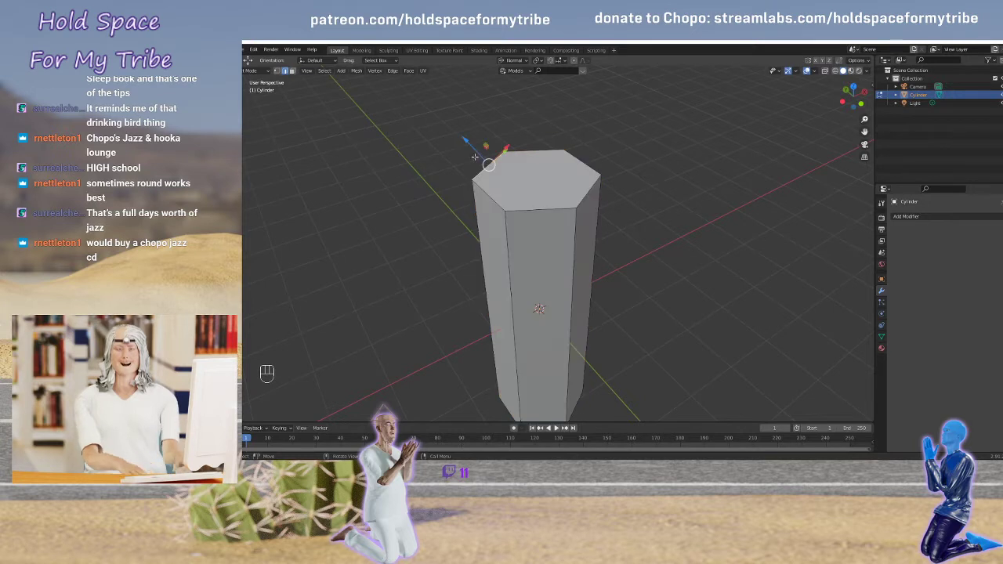
{"action": "left_click", "coordinate": [292, 72]}
{"action": "left_click", "coordinate": [547, 178]}
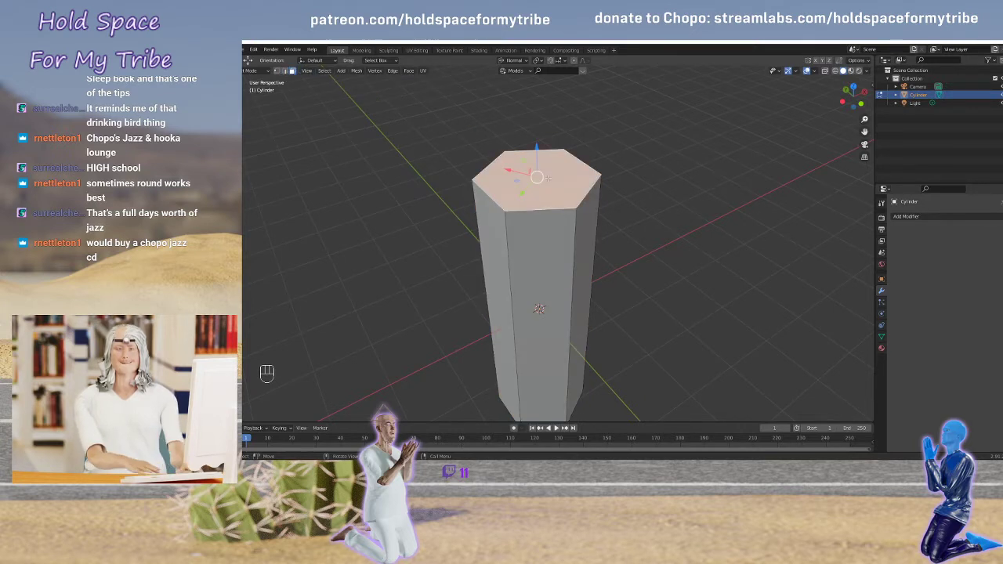
{"action": "left_click", "coordinate": [409, 71]}
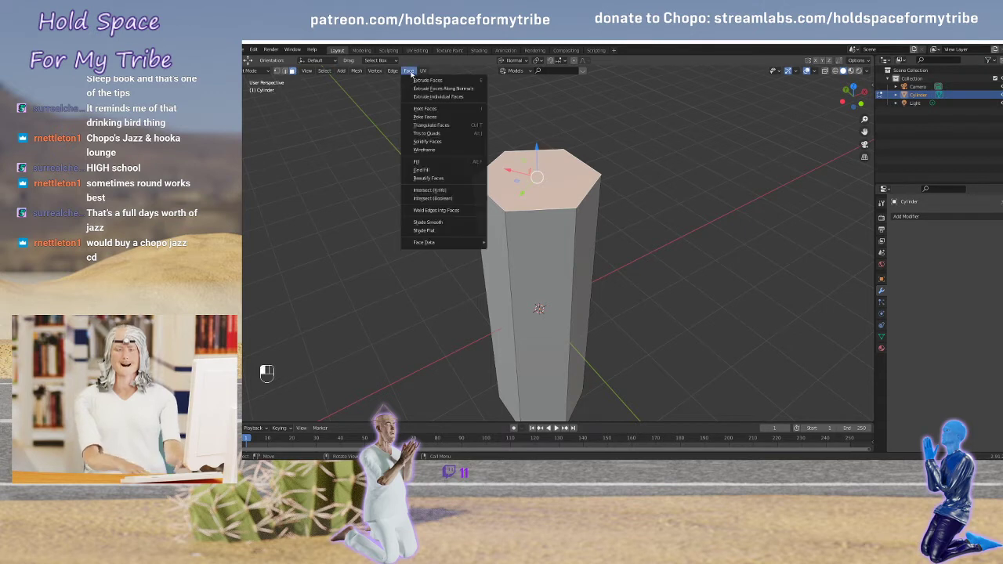
{"action": "left_click", "coordinate": [437, 118]}
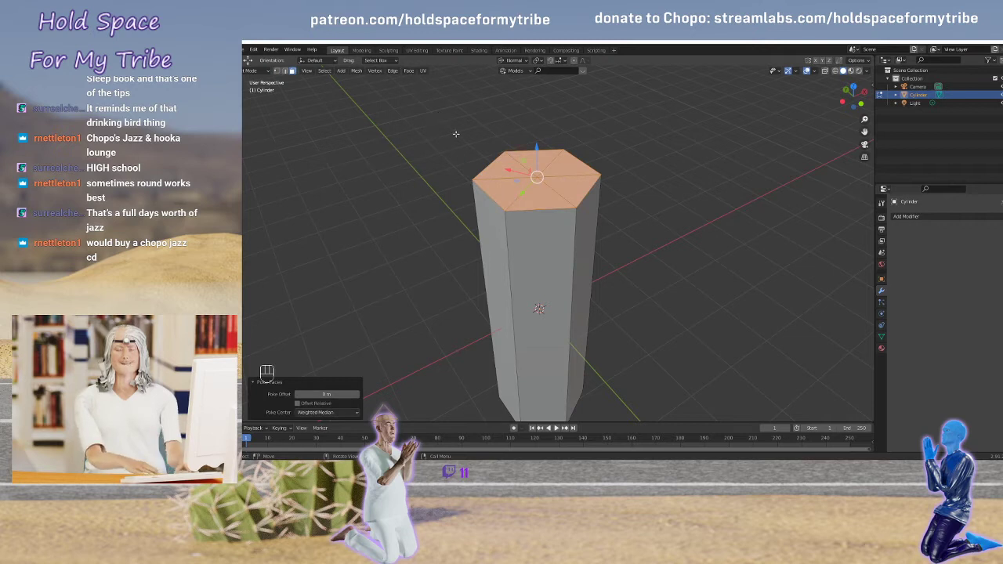
Switch to vertex selection and select only the centre vertex of the poked top face
{"action": "key", "text": "2"}
{"action": "key", "text": "1"}
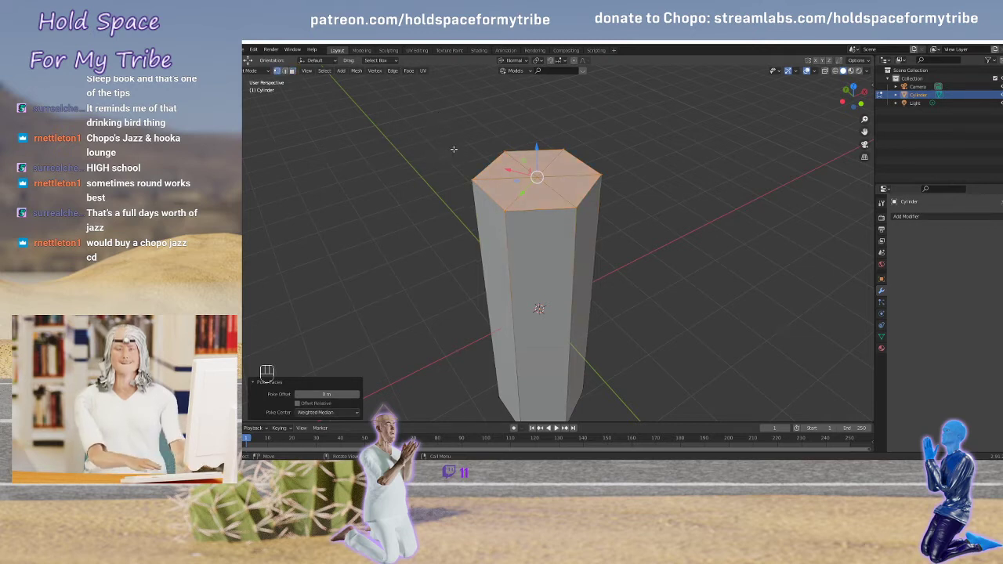
{"action": "scroll", "coordinate": [454, 148], "scroll_direction": "up", "scroll_amount": 2}
{"action": "middle_click_drag", "start_coordinate": [455, 149], "coordinate": [480, 119]}
{"action": "key", "text": "a"}
{"action": "scroll", "coordinate": [450, 159], "scroll_direction": "up", "scroll_amount": 2}
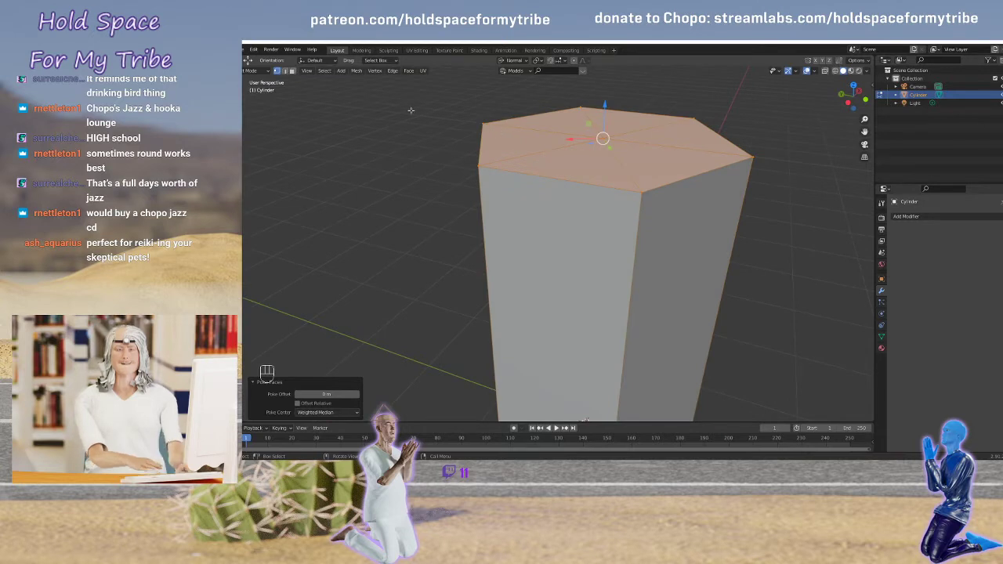
{"action": "middle_click_drag", "start_coordinate": [417, 109], "coordinate": [428, 125]}
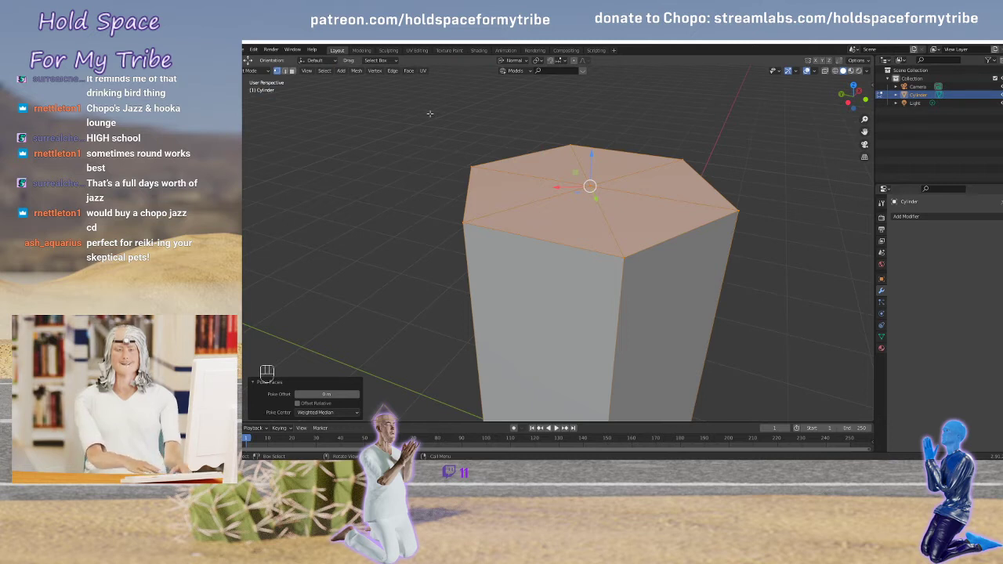
{"action": "middle_click_drag", "start_coordinate": [443, 111], "coordinate": [556, 181]}
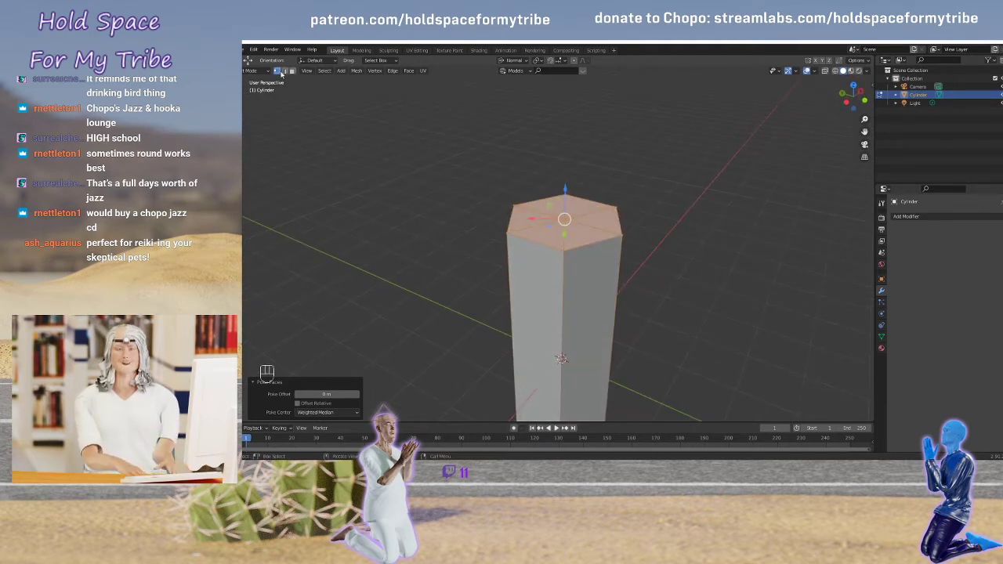
{"action": "key", "text": "alt+a"}
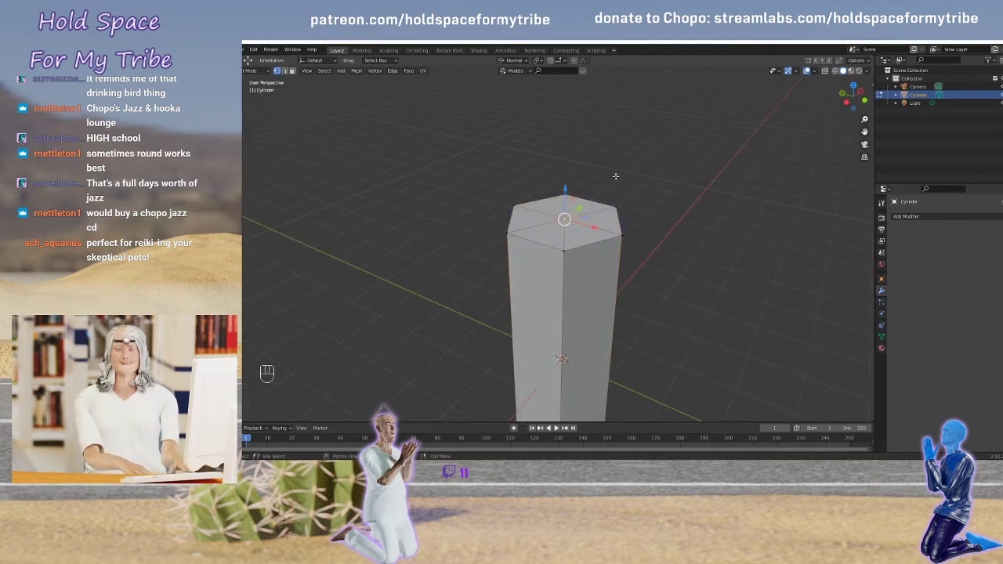
Try pulling the top's centre vertex up about 1.55 m along Z, check the tip and undo the move
{"action": "middle_click_drag", "start_coordinate": [675, 199], "coordinate": [648, 181]}
{"action": "left_click_drag", "start_coordinate": [555, 177], "coordinate": [561, 77]}
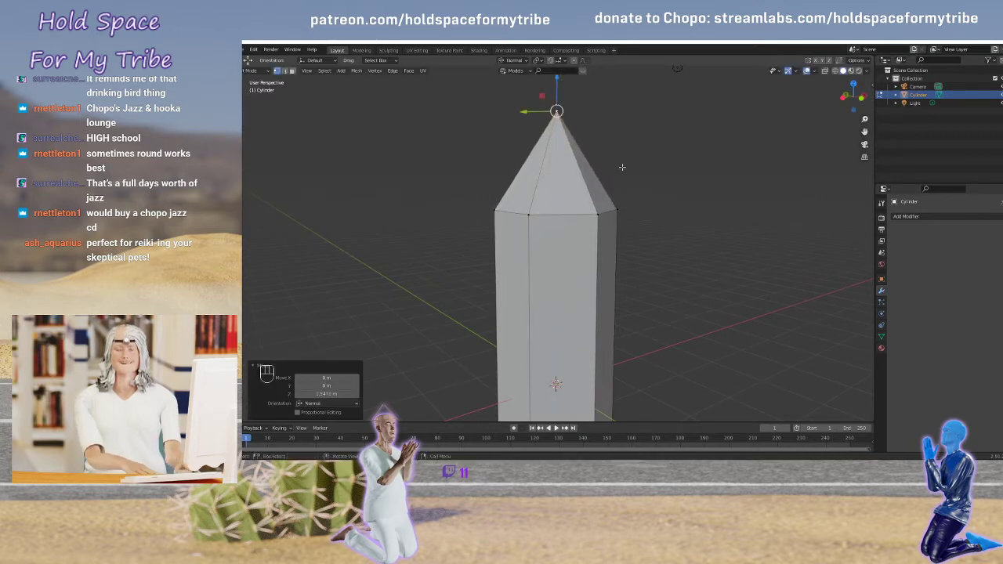
{"action": "scroll", "coordinate": [623, 166], "scroll_direction": "down", "scroll_amount": 5}
{"action": "middle_click_drag", "start_coordinate": [627, 218], "coordinate": [663, 209]}
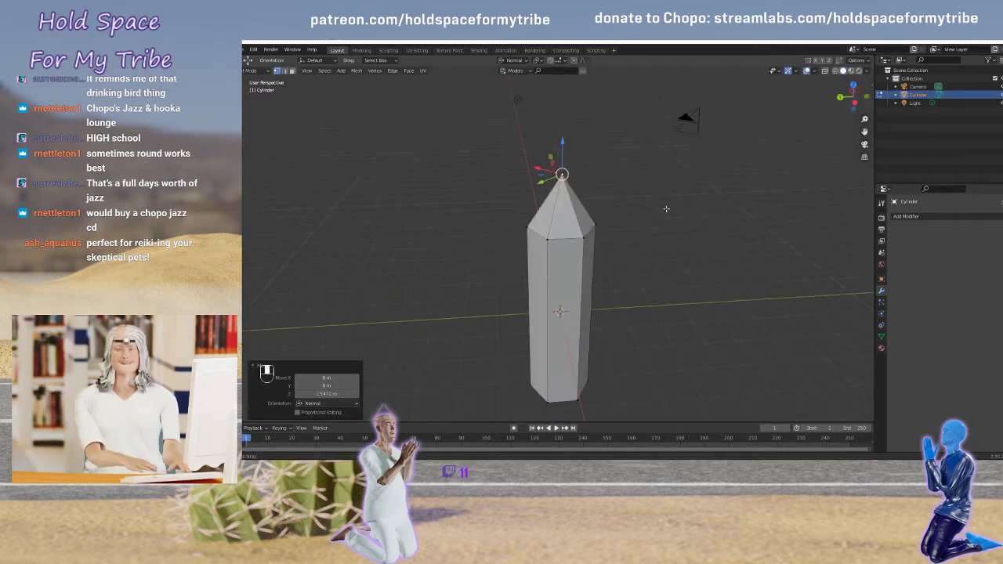
{"action": "key", "text": "ctrl+z"}
Move the top's centre vertex exactly 1 m up along Z to form a pointed tip
{"action": "scroll", "coordinate": [656, 196], "scroll_direction": "up", "scroll_amount": 4}
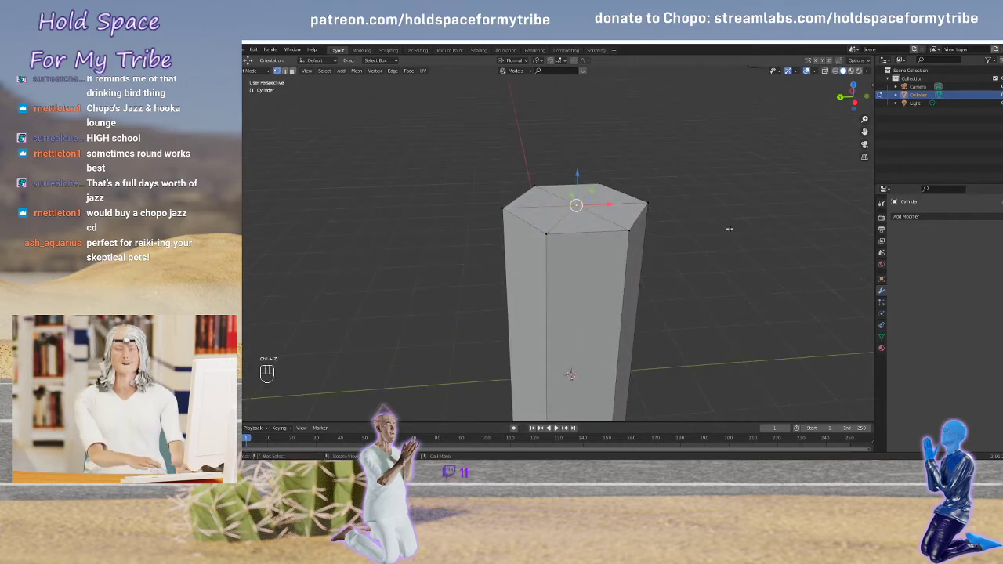
{"action": "mouse_move", "coordinate": [730, 228]}
{"action": "middle_mouse_down"}
{"action": "mouse_move", "coordinate": [708, 212]}
{"action": "mouse_move", "coordinate": [715, 233]}
{"action": "middle_mouse_up"}
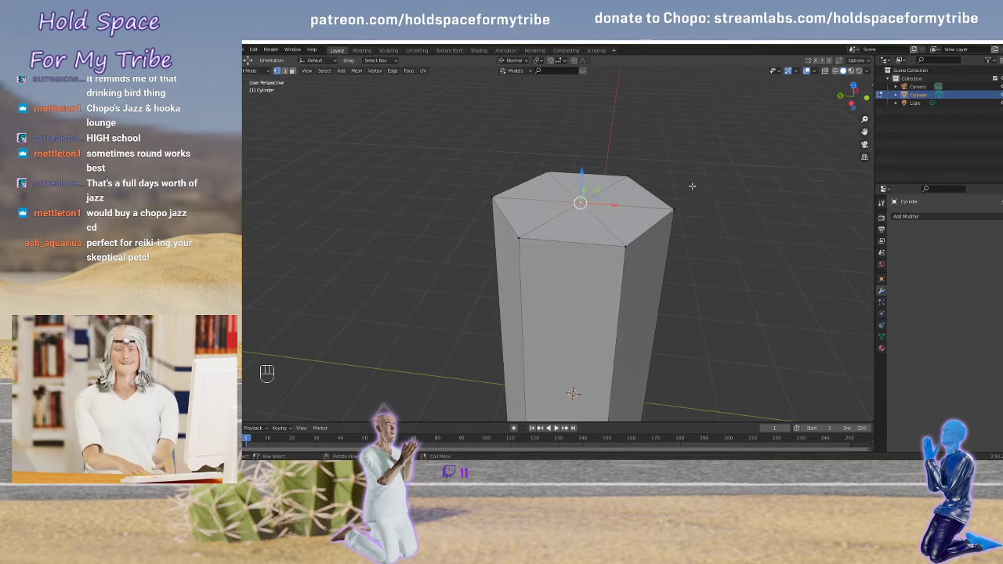
{"action": "key", "text": "g"}
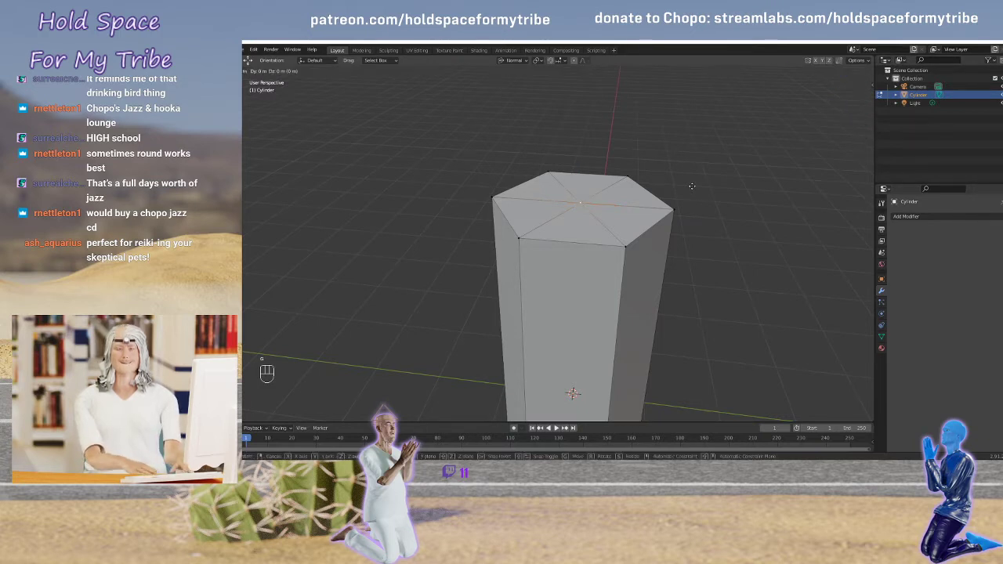
{"action": "key", "text": "x"}
{"action": "key", "text": "1"}
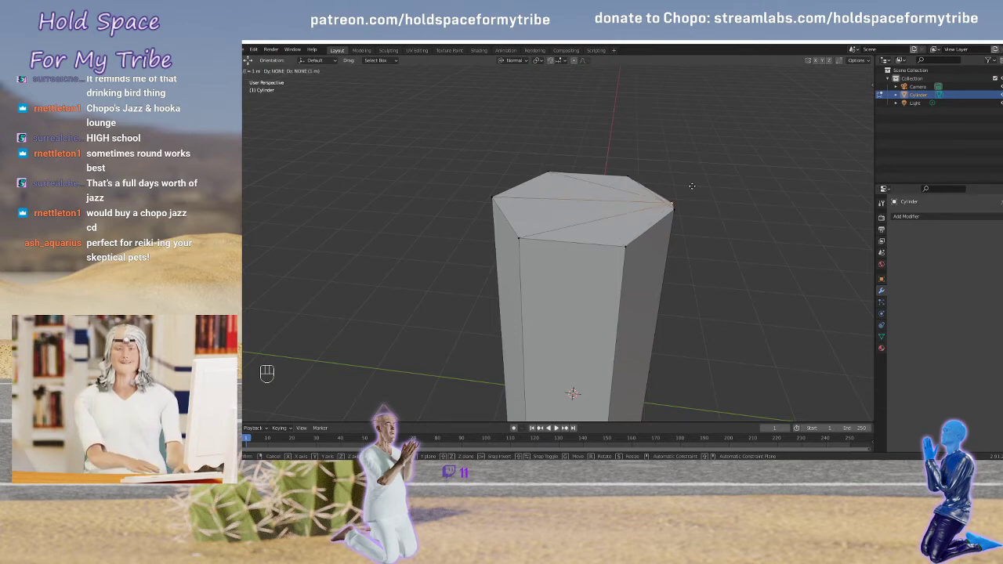
{"action": "key", "text": "z"}
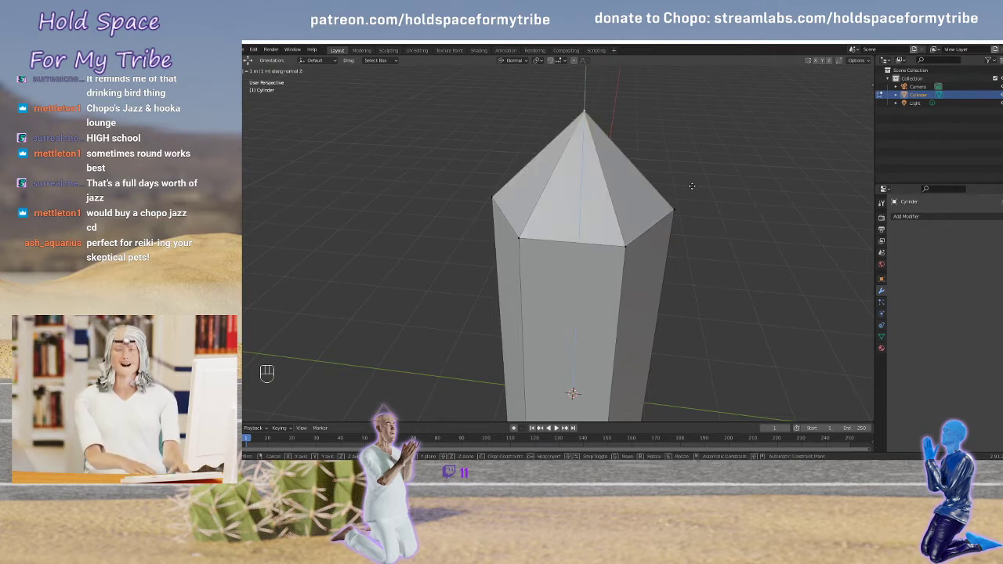
{"action": "key", "text": "Return"}
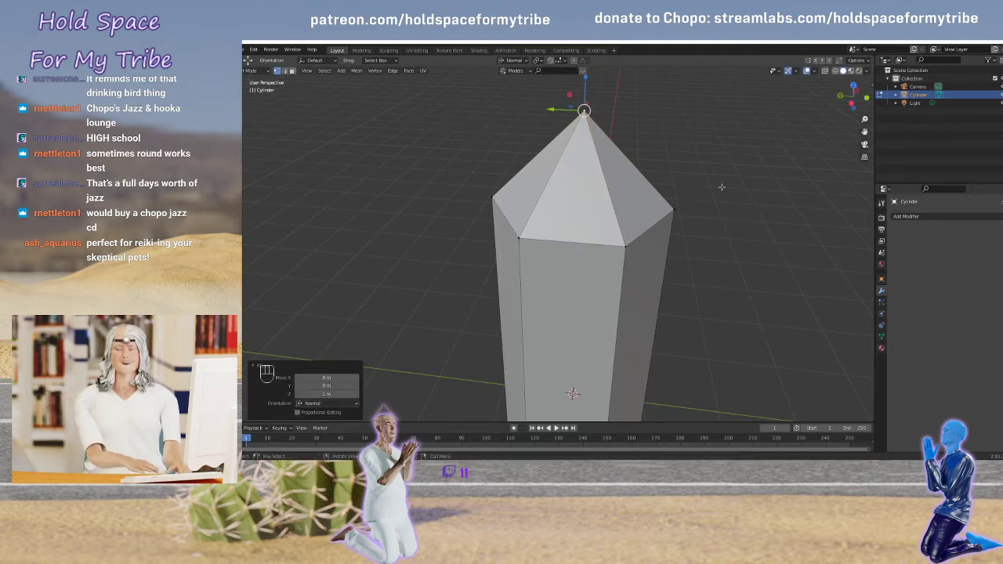
{"action": "middle_click_drag", "start_coordinate": [680, 178], "coordinate": [675, 209]}
{"action": "scroll", "coordinate": [675, 209], "scroll_direction": "down", "scroll_amount": 9}
{"action": "scroll", "coordinate": [654, 242], "scroll_direction": "up", "scroll_amount": 7}
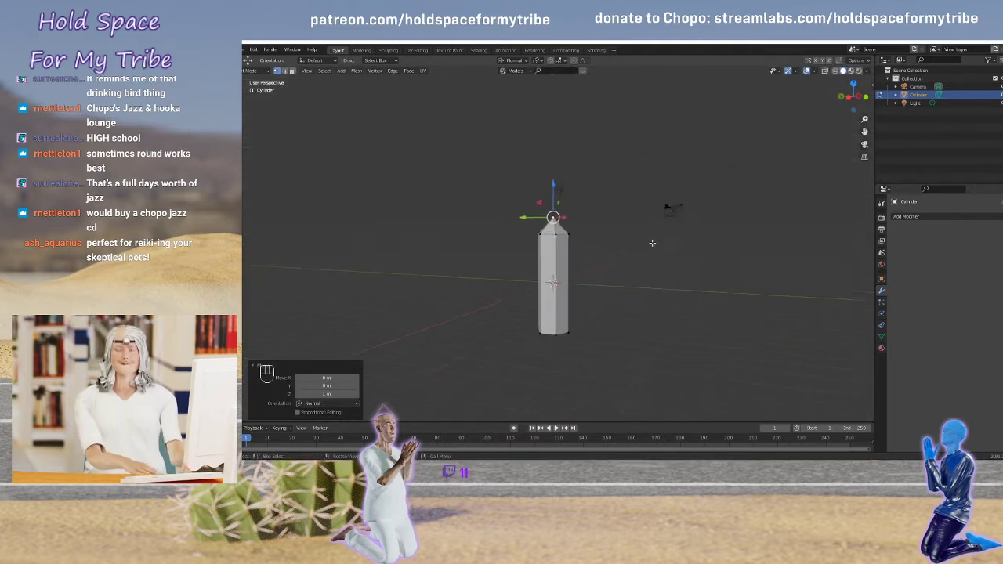
{"action": "scroll", "coordinate": [647, 245], "scroll_direction": "down", "scroll_amount": 3}
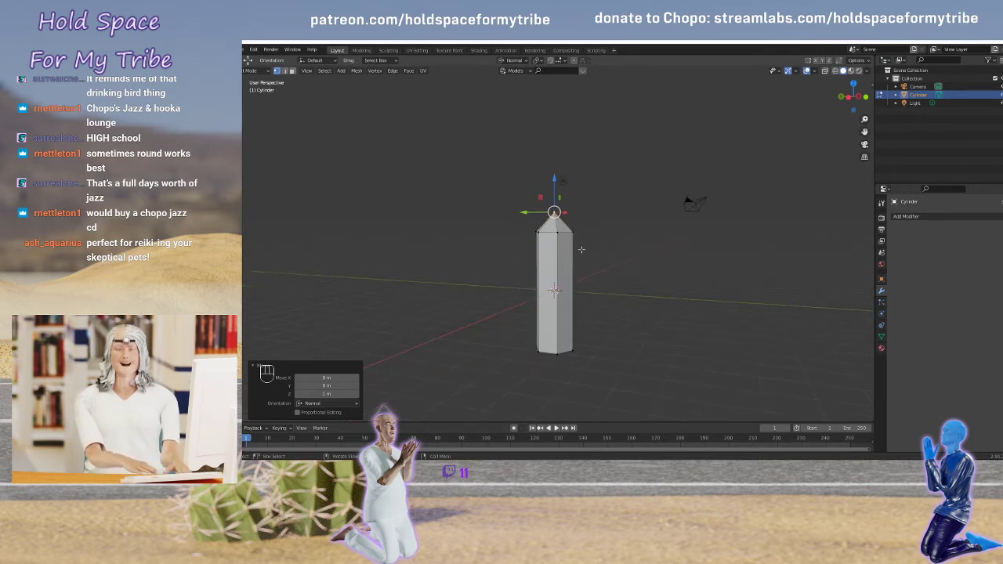
{"action": "scroll", "coordinate": [578, 279], "scroll_direction": "up", "scroll_amount": 2}
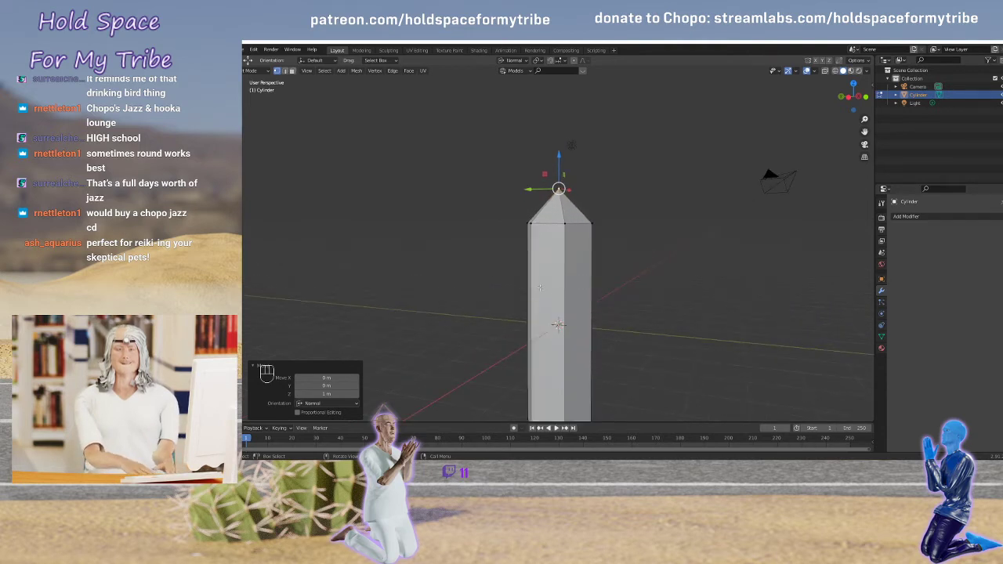
Switch to face selection, select the column's hexagonal bottom face and apply Poke Faces to it
{"action": "key", "text": "a"}
{"action": "key", "text": "a"}
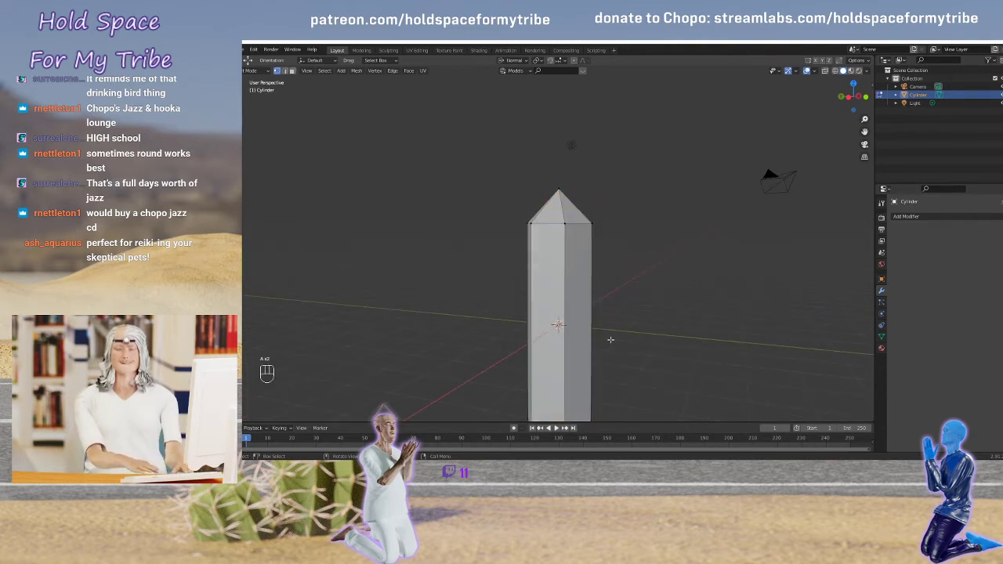
{"action": "middle_click_drag", "start_coordinate": [625, 357], "coordinate": [598, 214]}
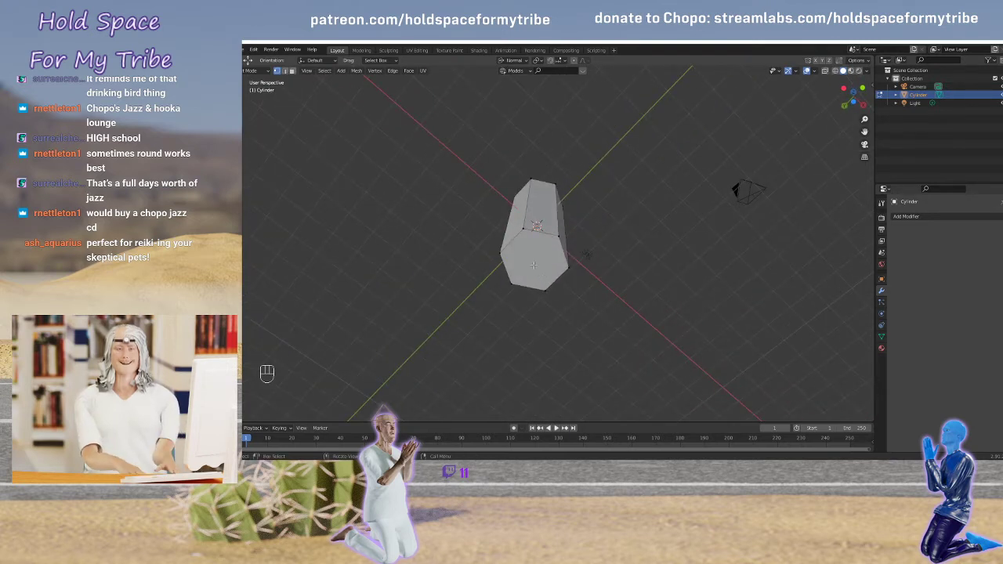
{"action": "mouse_move", "coordinate": [536, 261]}
{"action": "middle_mouse_down"}
{"action": "mouse_move", "coordinate": [577, 262]}
{"action": "mouse_move", "coordinate": [570, 249]}
{"action": "mouse_move", "coordinate": [541, 245]}
{"action": "middle_mouse_up"}
{"action": "key", "text": "3"}
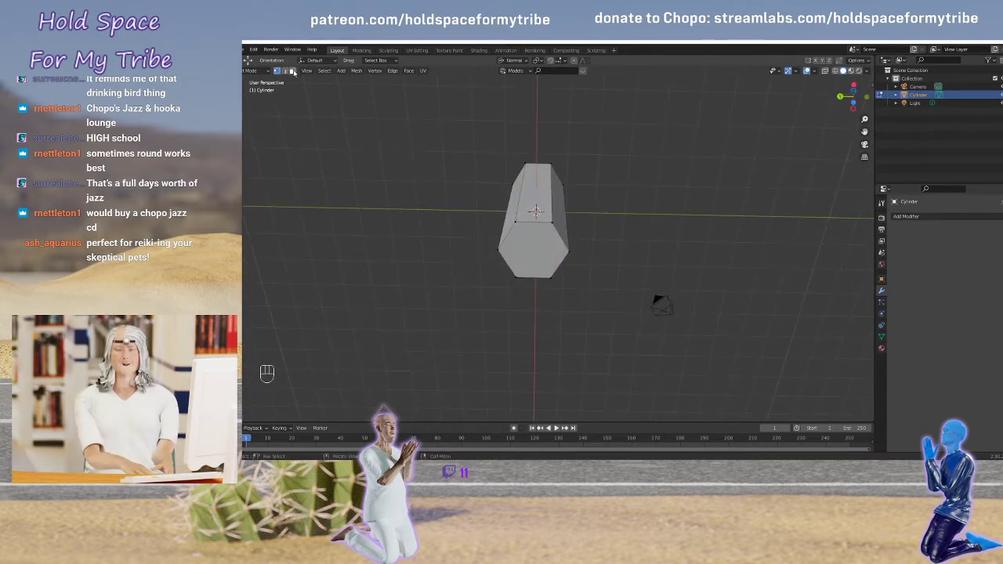
{"action": "left_click", "coordinate": [539, 247]}
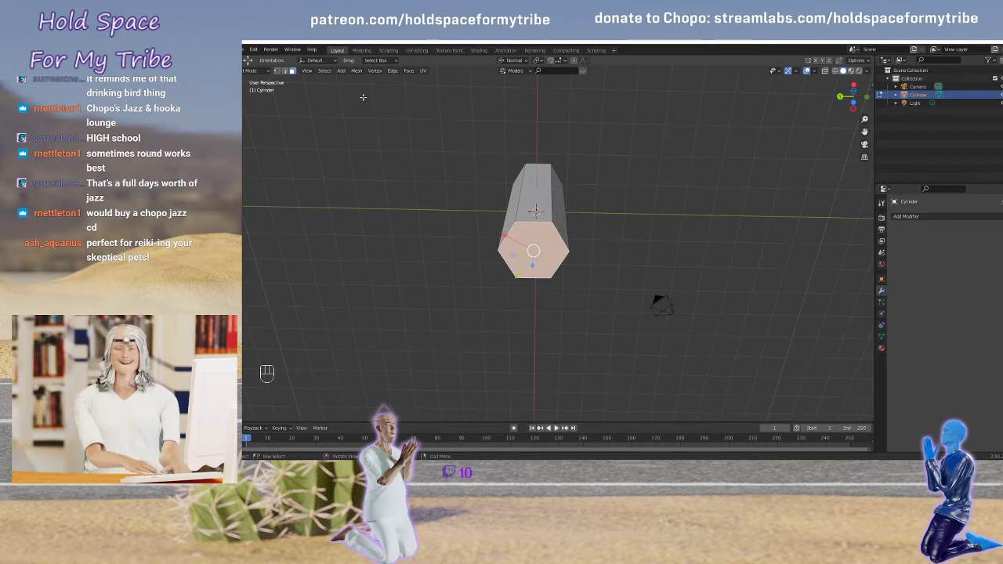
{"action": "left_click", "coordinate": [410, 70]}
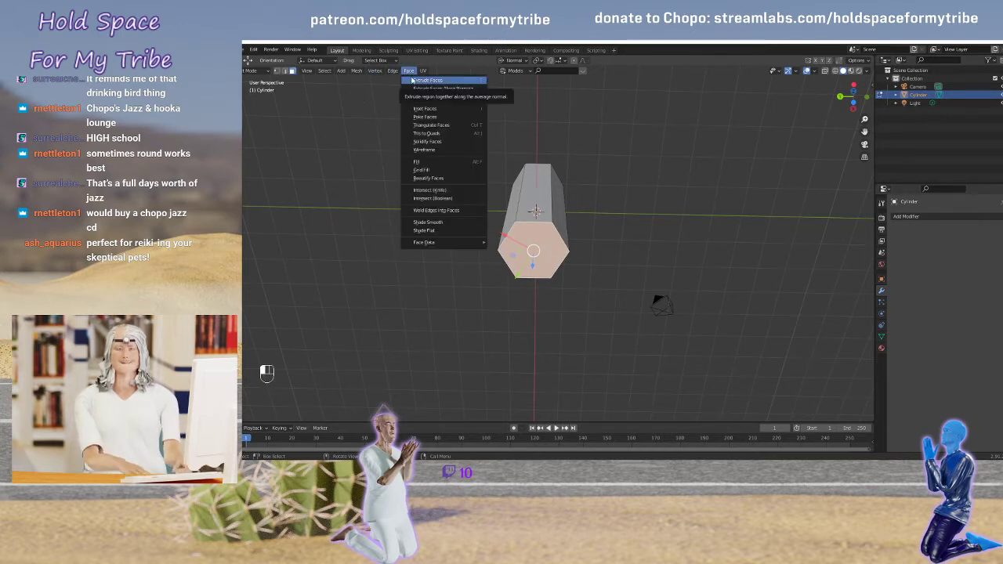
{"action": "left_click", "coordinate": [425, 116]}
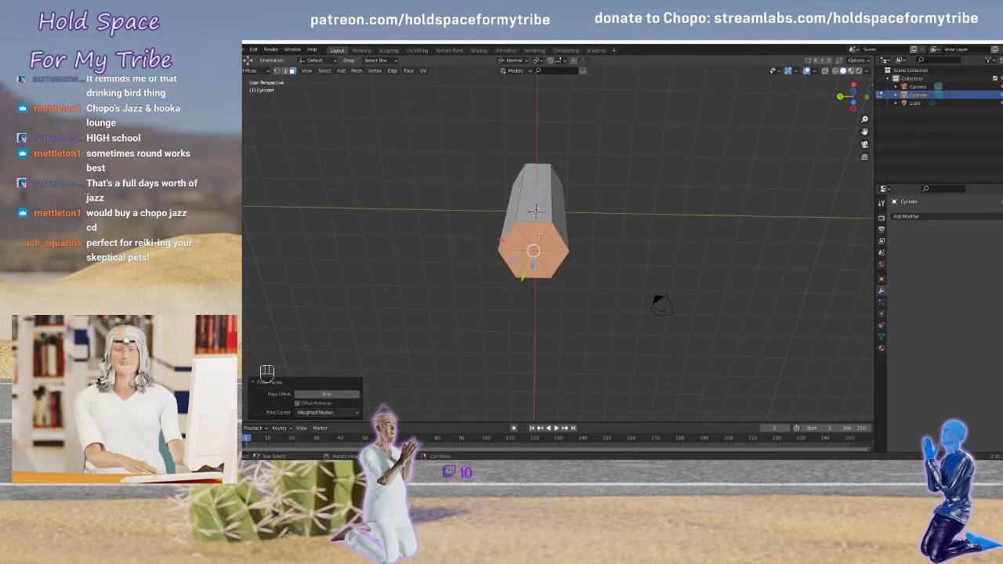
Deselect everything and examine the poked bottom face of the column from below
{"action": "key", "text": "a"}
{"action": "key", "text": "a"}
{"action": "mouse_move", "coordinate": [483, 242]}
{"action": "middle_mouse_down"}
{"action": "mouse_move", "coordinate": [524, 252]}
{"action": "mouse_move", "coordinate": [488, 240]}
{"action": "middle_mouse_up"}
{"action": "scroll", "coordinate": [516, 239], "scroll_direction": "up", "scroll_amount": 5}
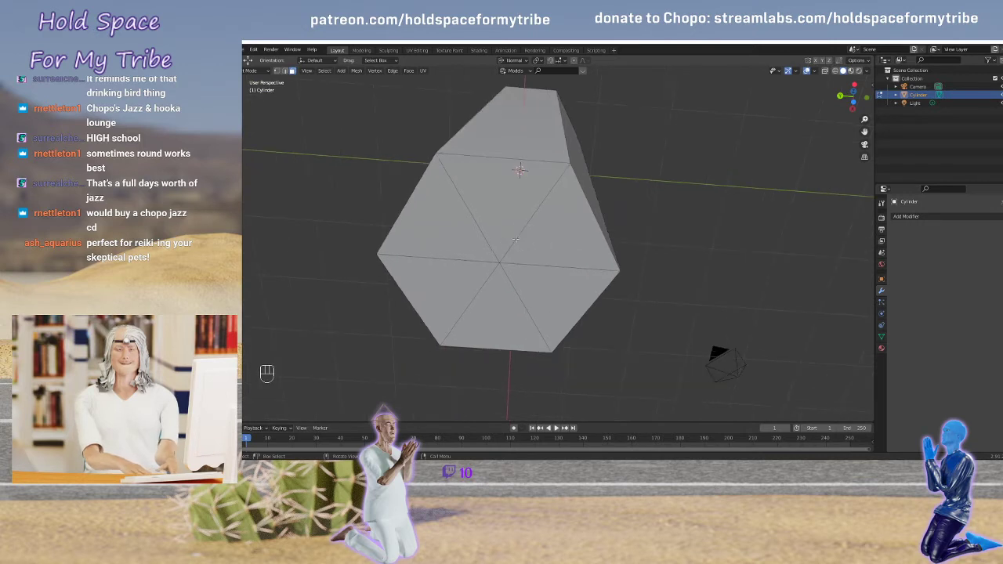
{"action": "scroll", "coordinate": [514, 239], "scroll_direction": "down", "scroll_amount": 2}
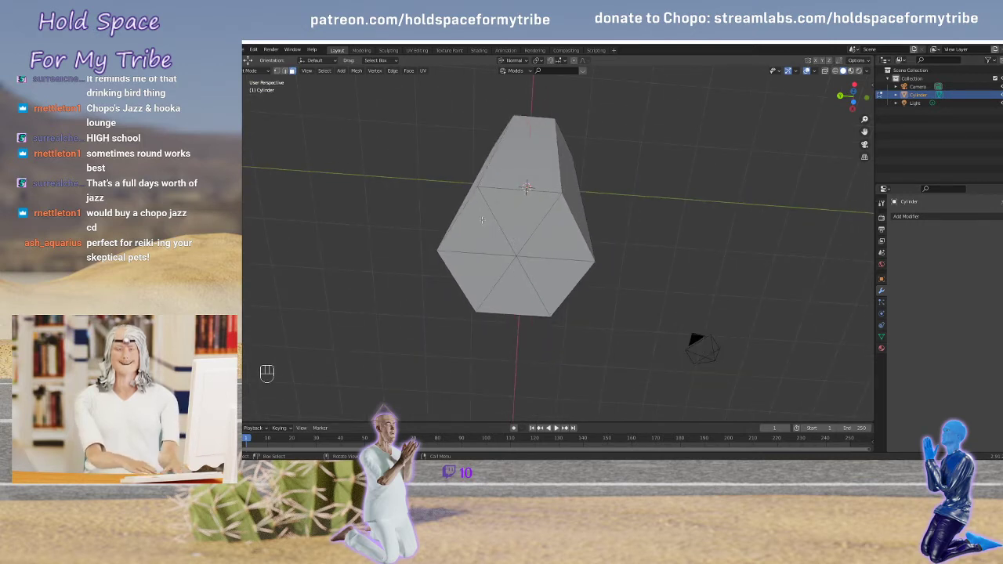
{"action": "middle_click_drag", "start_coordinate": [483, 223], "coordinate": [501, 213]}
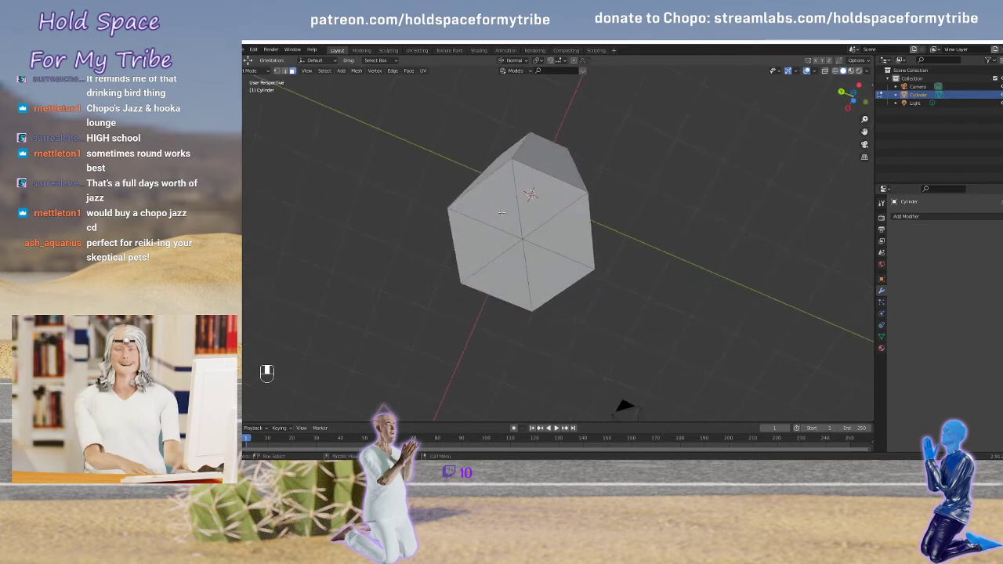
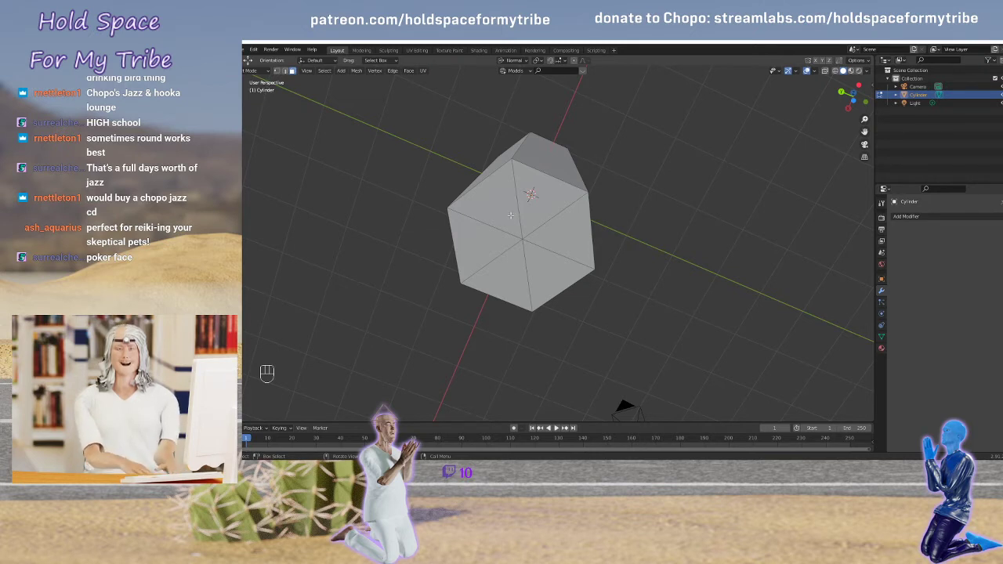
Examine the pointed tip and the whole column from several angles, in both Edit Mode and Object Mode
{"action": "middle_click_drag", "start_coordinate": [515, 213], "coordinate": [508, 321]}
{"action": "scroll", "coordinate": [514, 232], "scroll_direction": "down", "scroll_amount": 6}
{"action": "scroll", "coordinate": [532, 242], "scroll_direction": "up", "scroll_amount": 5}
{"action": "middle_click_drag", "start_coordinate": [532, 241], "coordinate": [518, 239]}
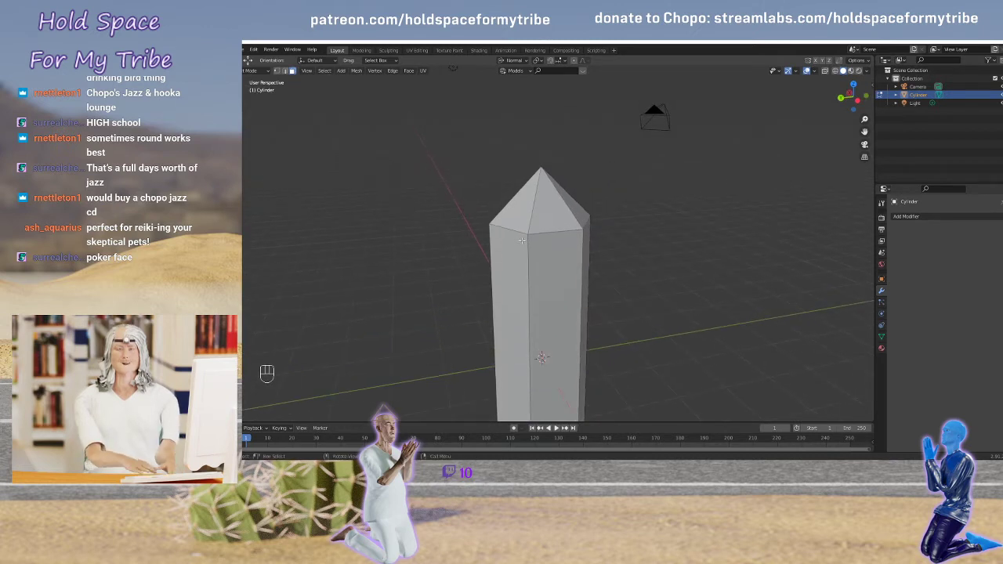
{"action": "scroll", "coordinate": [518, 220], "scroll_direction": "up", "scroll_amount": 3}
{"action": "middle_click_drag", "start_coordinate": [501, 182], "coordinate": [353, 121], "text": "shift"}
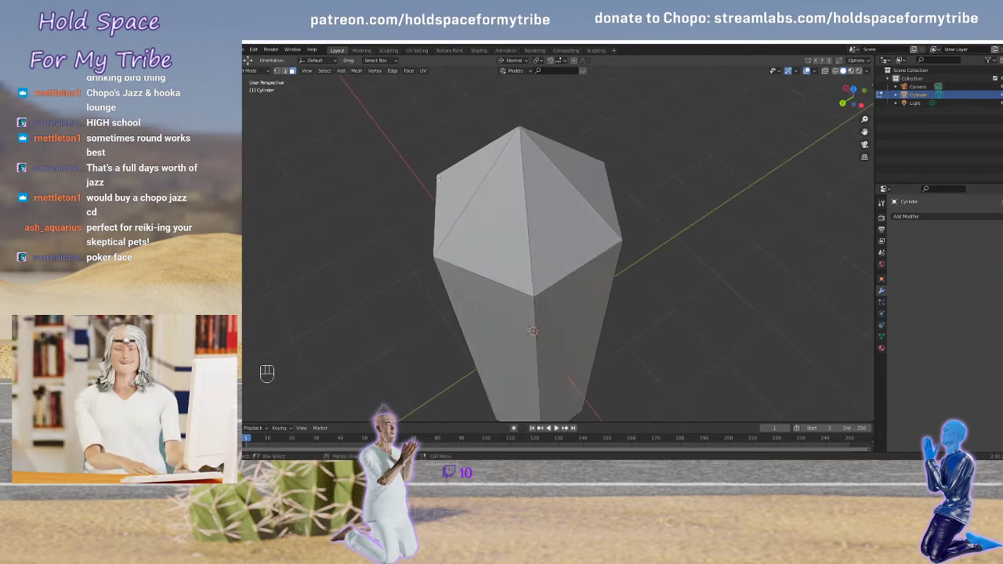
{"action": "left_click", "coordinate": [277, 71]}
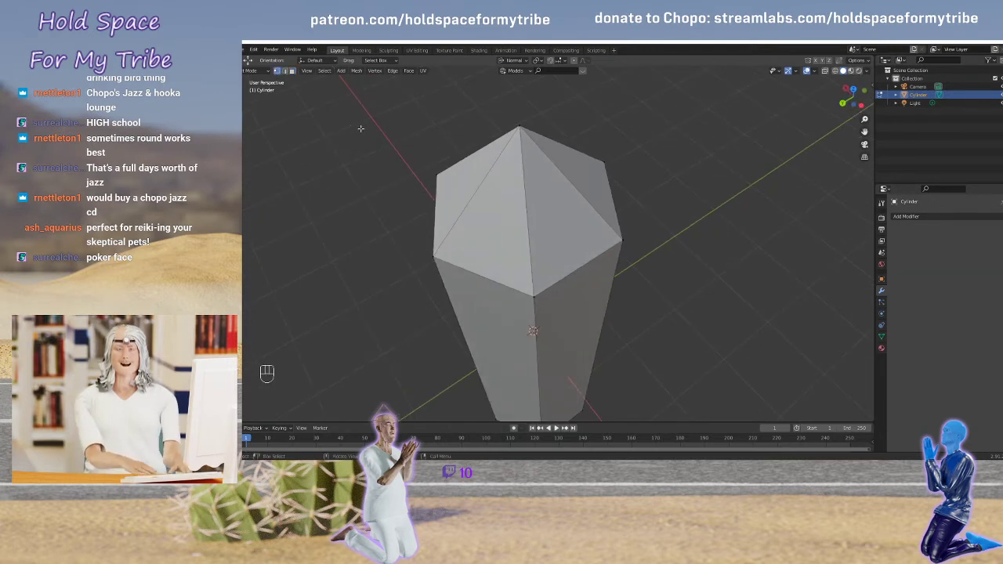
{"action": "middle_click_drag", "start_coordinate": [362, 128], "coordinate": [443, 92]}
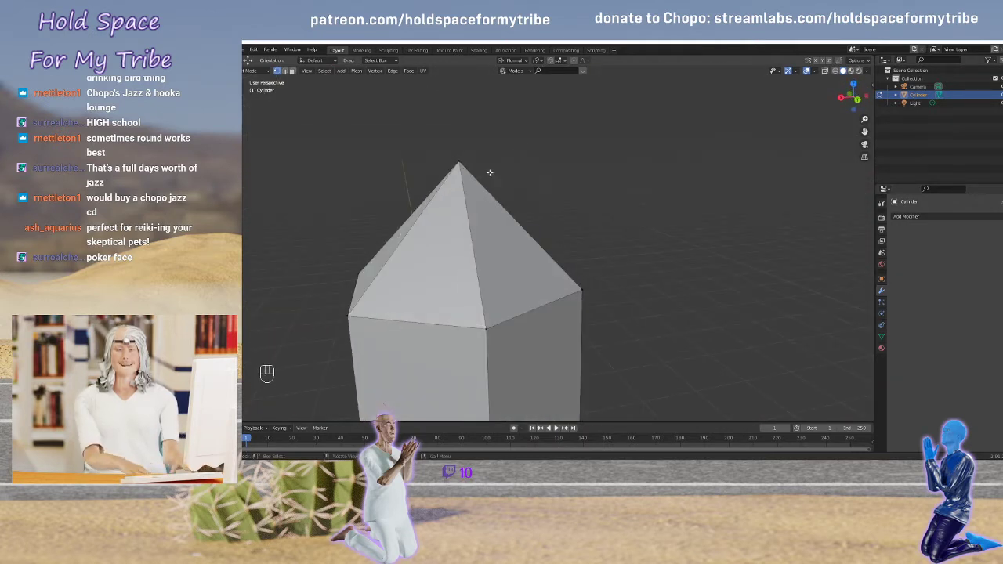
{"action": "middle_click_drag", "start_coordinate": [488, 172], "coordinate": [614, 201]}
{"action": "key", "text": "Tab"}
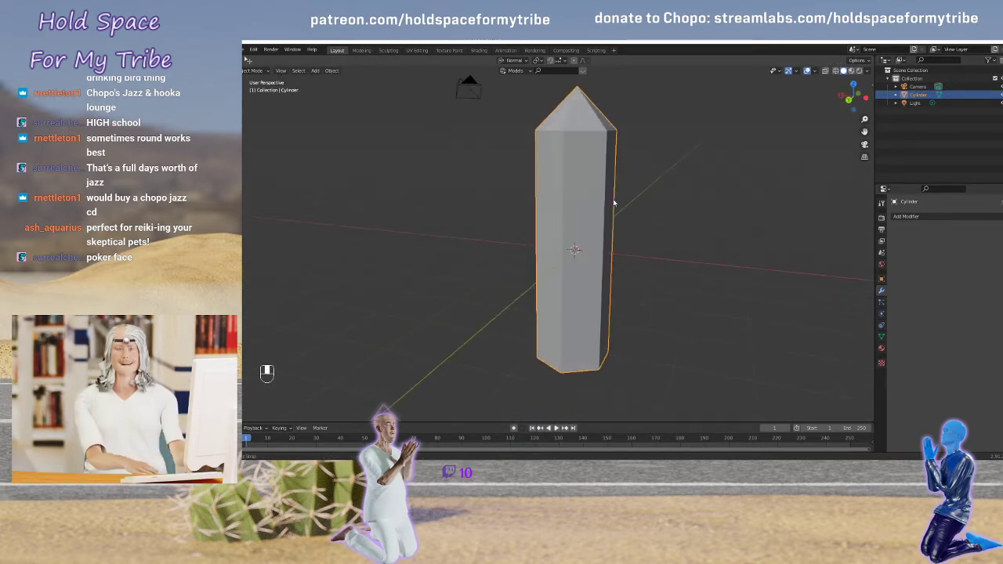
{"action": "key", "text": "Tab"}
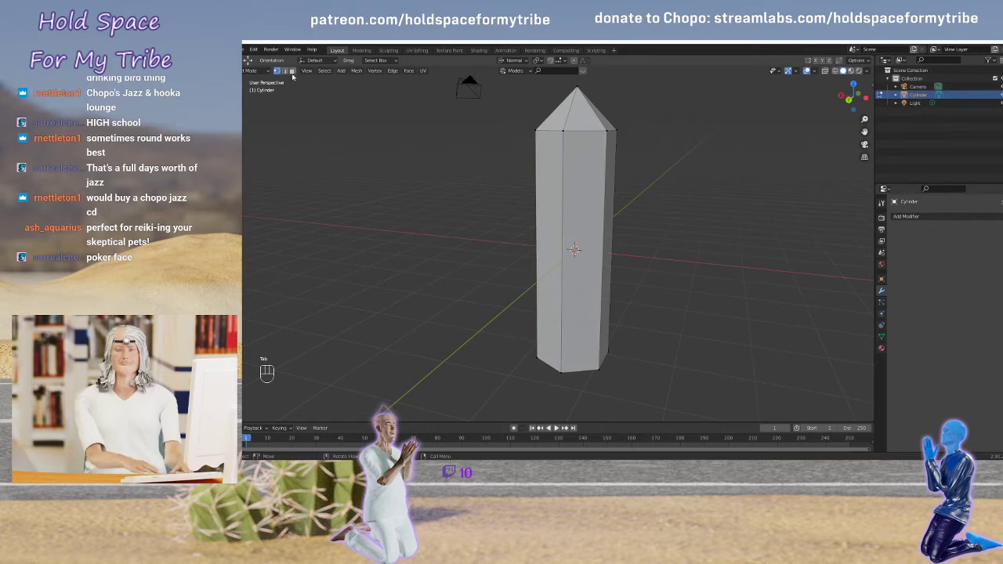
Select the hexagonal edge loop at the base of the tip and try edge-sliding it toward the point
{"action": "left_click", "coordinate": [587, 130], "text": "alt"}
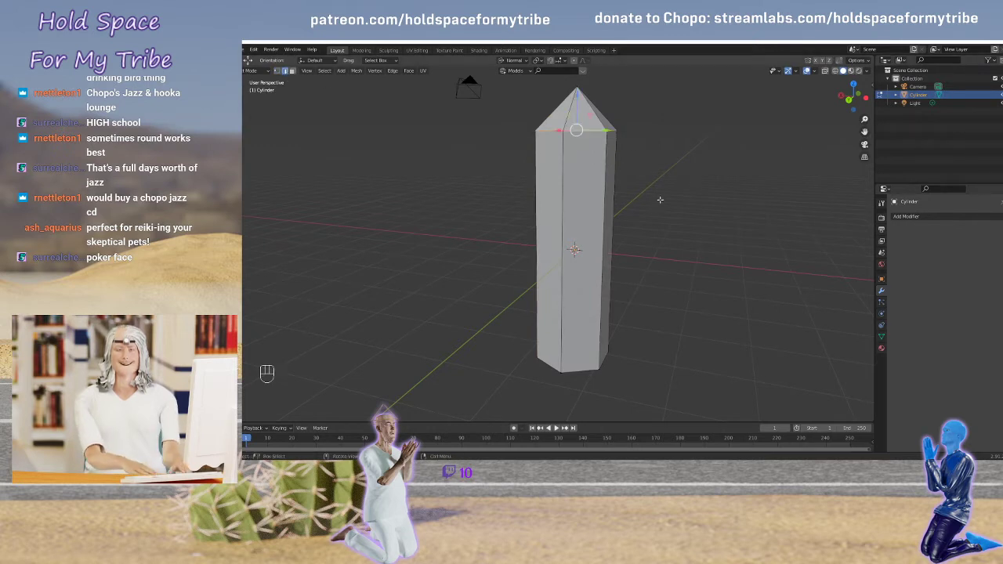
{"action": "middle_click_drag", "start_coordinate": [661, 199], "coordinate": [665, 185]}
{"action": "key", "text": "g"}
{"action": "key", "text": "g"}
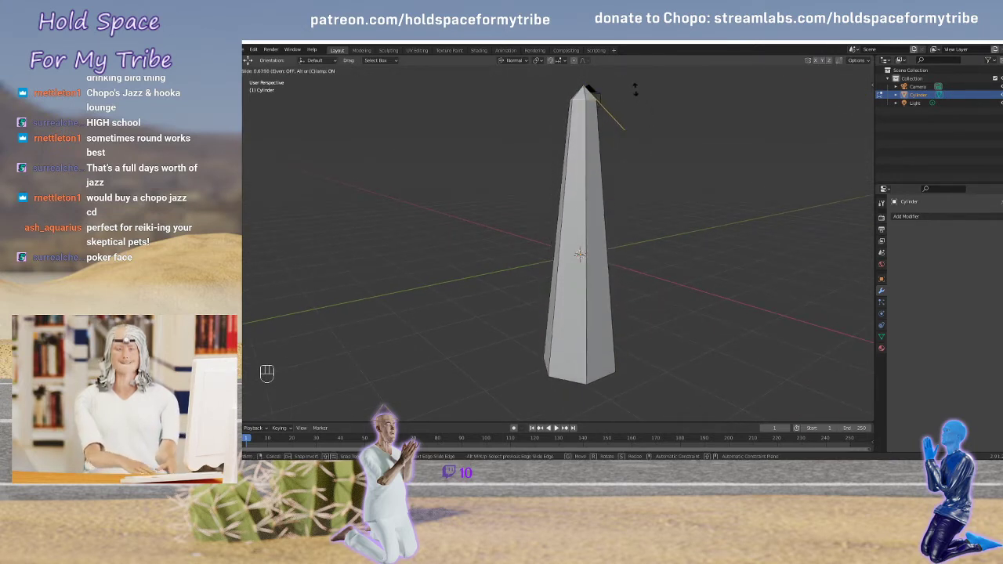
{"action": "left_click", "coordinate": [657, 232]}
{"action": "middle_click_drag", "start_coordinate": [645, 197], "coordinate": [668, 192]}
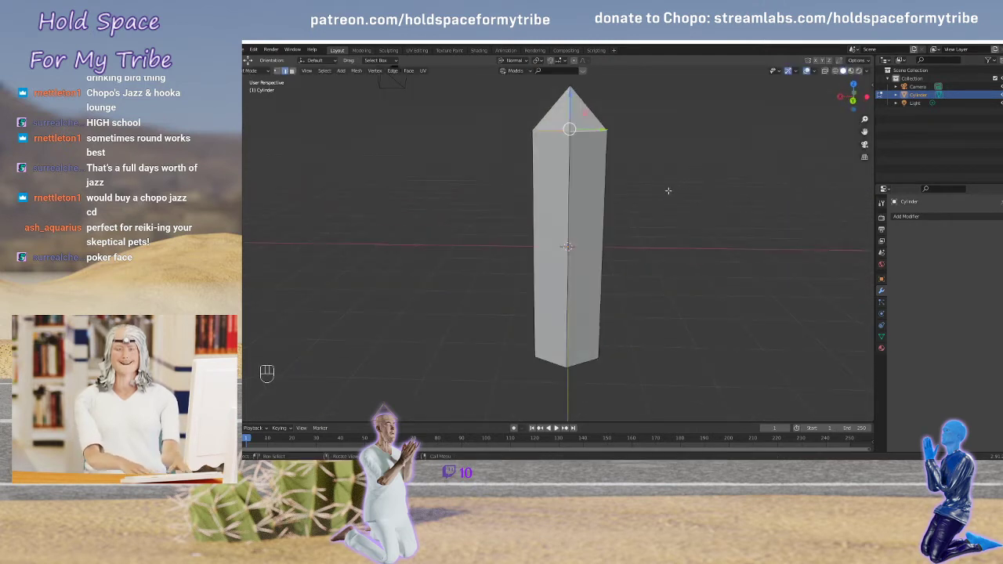
In vertex selection, select one corner vertex at the base of the tip and try a regular edge bevel on it
{"action": "key", "text": "Tab"}
{"action": "middle_click_drag", "start_coordinate": [638, 157], "coordinate": [602, 273], "text": "shift"}
{"action": "key", "text": "Tab"}
{"action": "scroll", "coordinate": [625, 206], "scroll_direction": "up", "scroll_amount": 6}
{"action": "scroll", "coordinate": [620, 207], "scroll_direction": "down", "scroll_amount": 2}
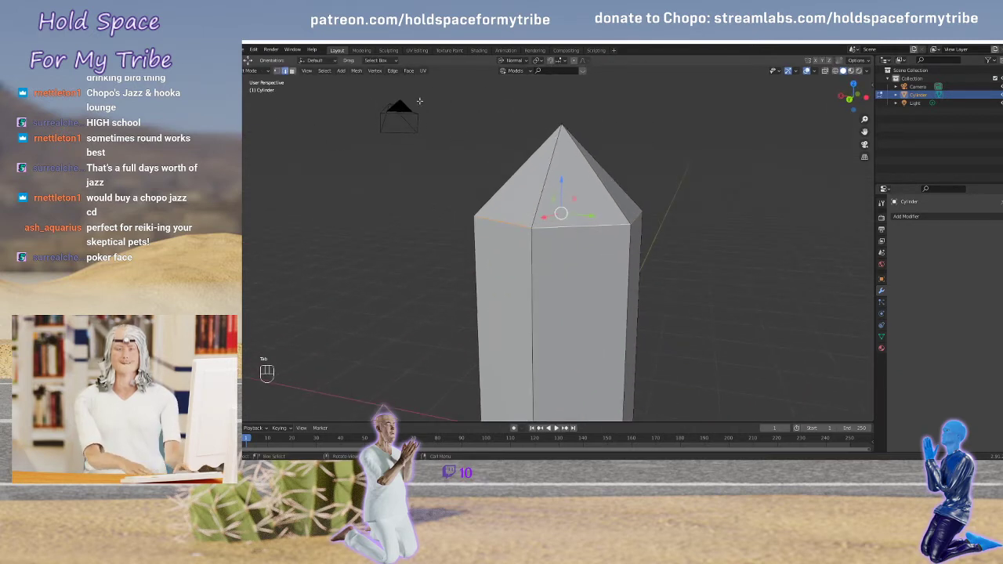
{"action": "left_click", "coordinate": [278, 71]}
{"action": "middle_click_drag", "start_coordinate": [367, 170], "coordinate": [410, 182]}
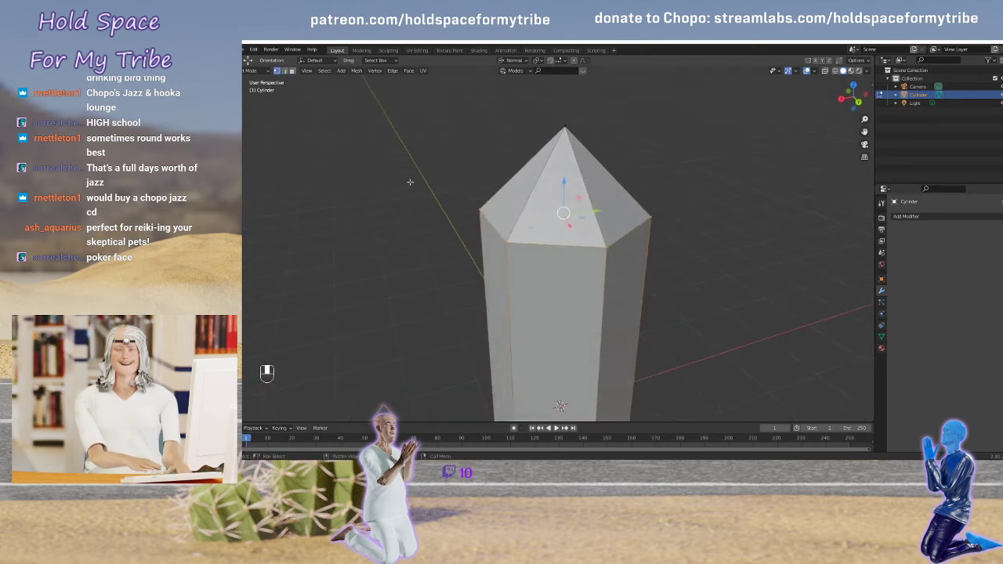
{"action": "left_click", "coordinate": [606, 249]}
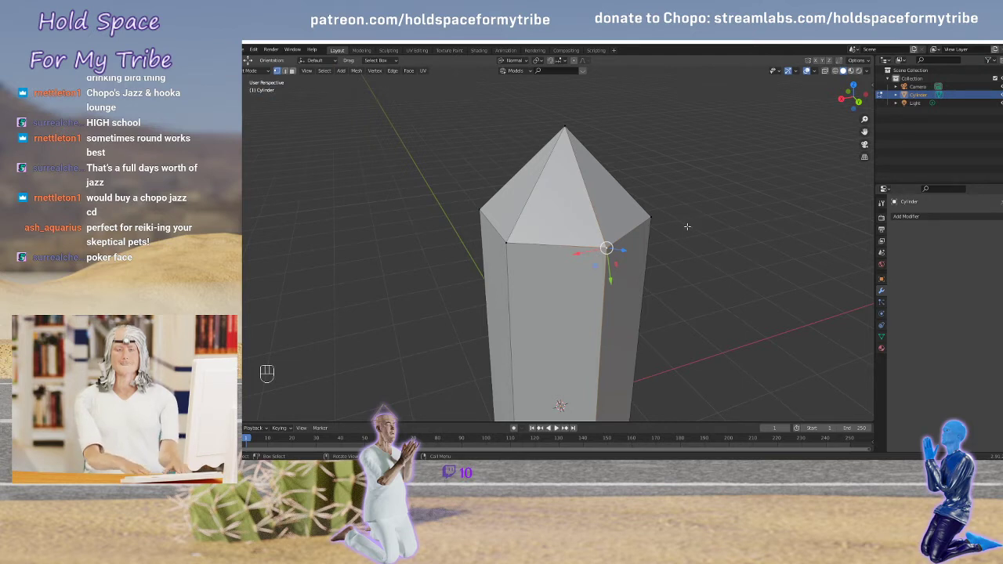
{"action": "middle_click_drag", "start_coordinate": [727, 227], "coordinate": [702, 222]}
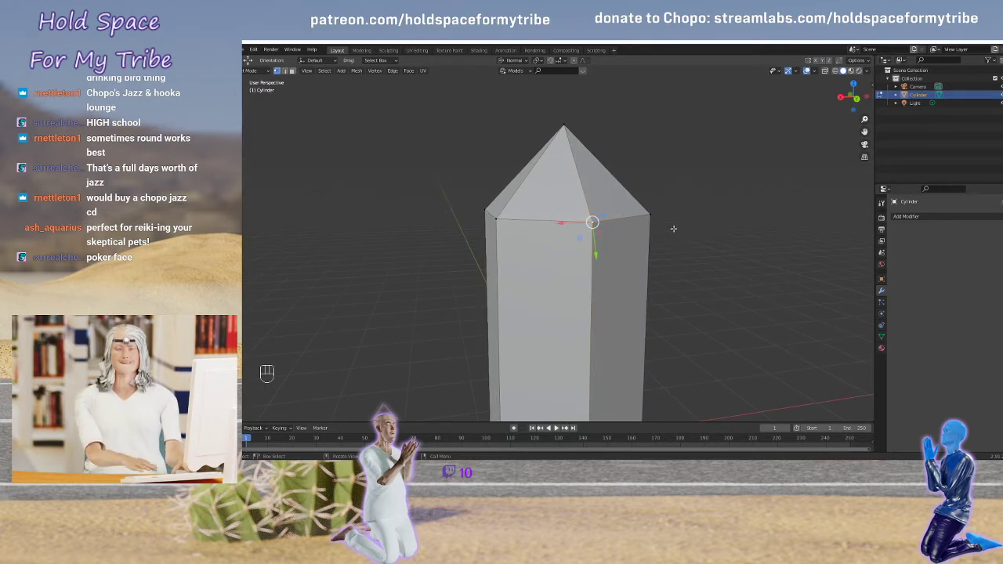
{"action": "key", "text": "ctrl"}
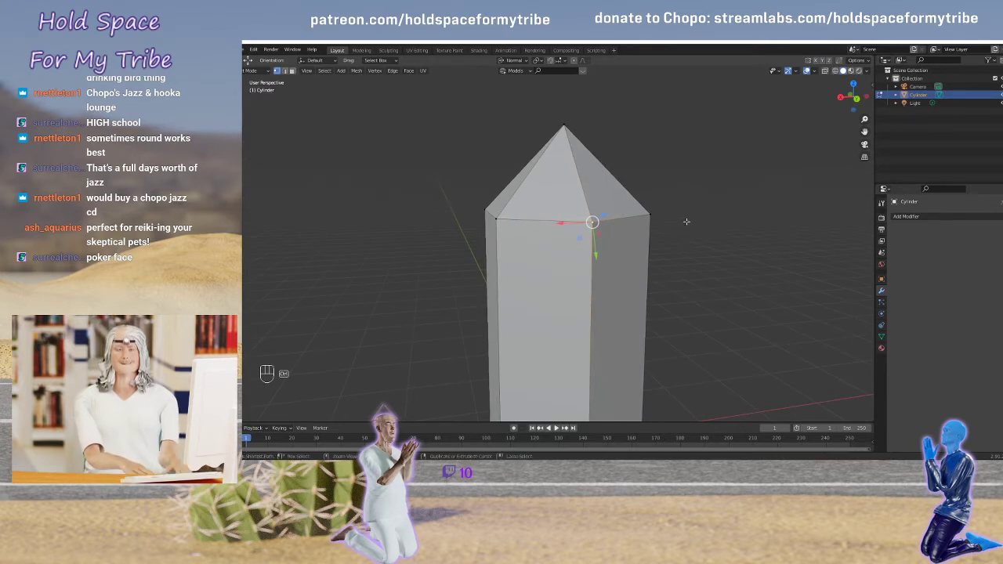
{"action": "key", "text": "ctrl+b"}
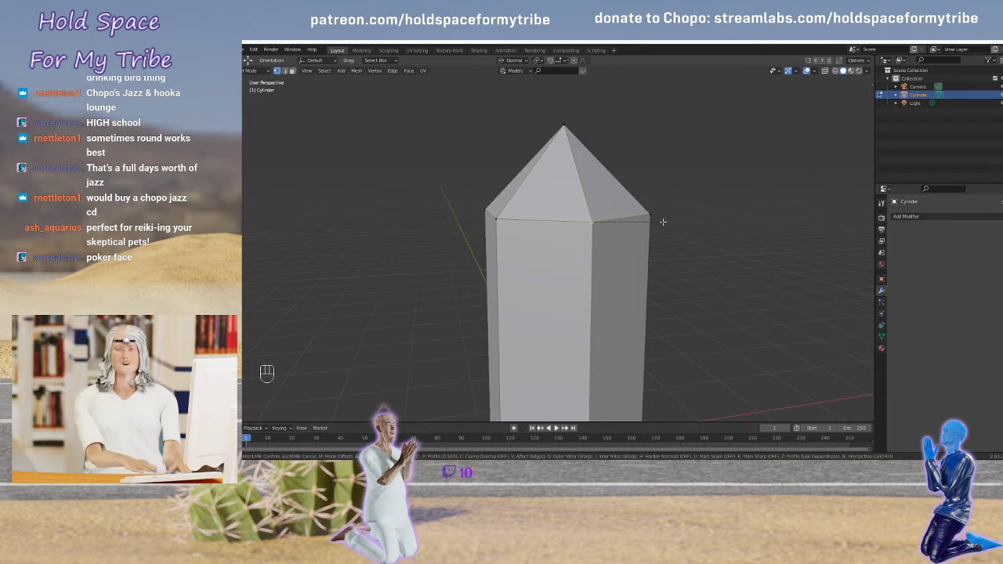
{"action": "key", "text": "Escape"}
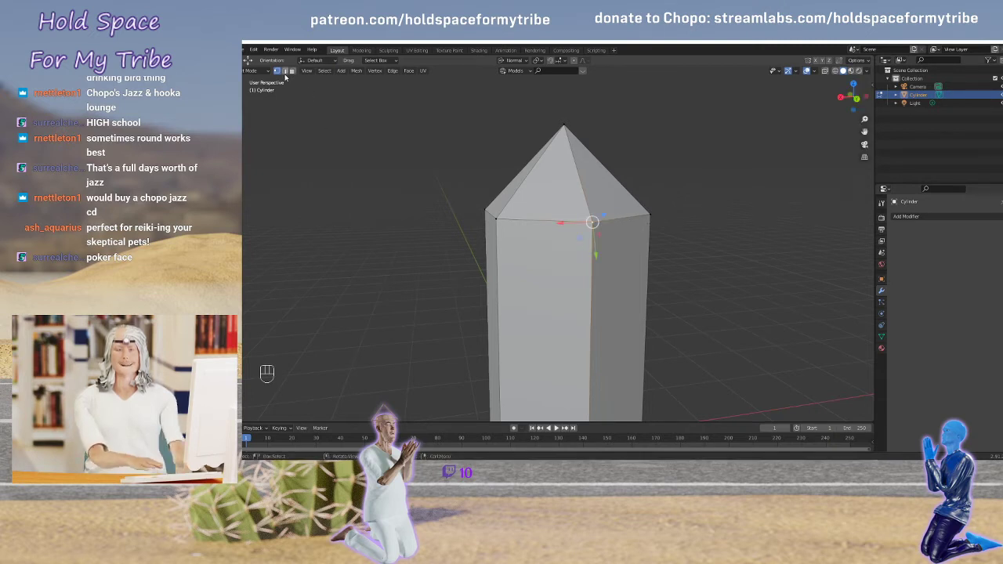
Try beveling the whole edge loop at the base of the tip by about 0.217 m, and undo it
{"action": "key", "text": "alt+a"}
{"action": "left_click", "coordinate": [614, 219], "text": "alt"}
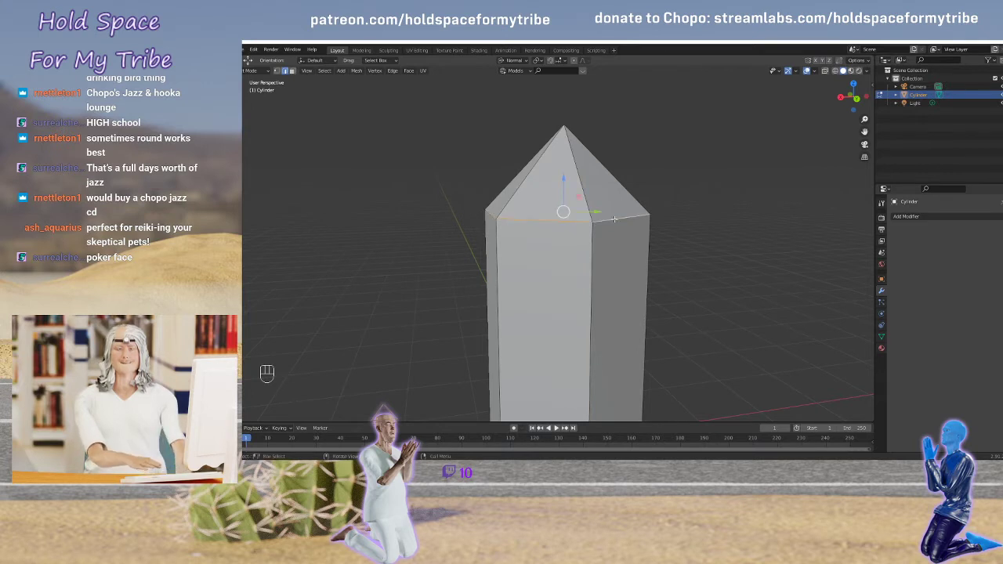
{"action": "key", "text": "ctrl+b"}
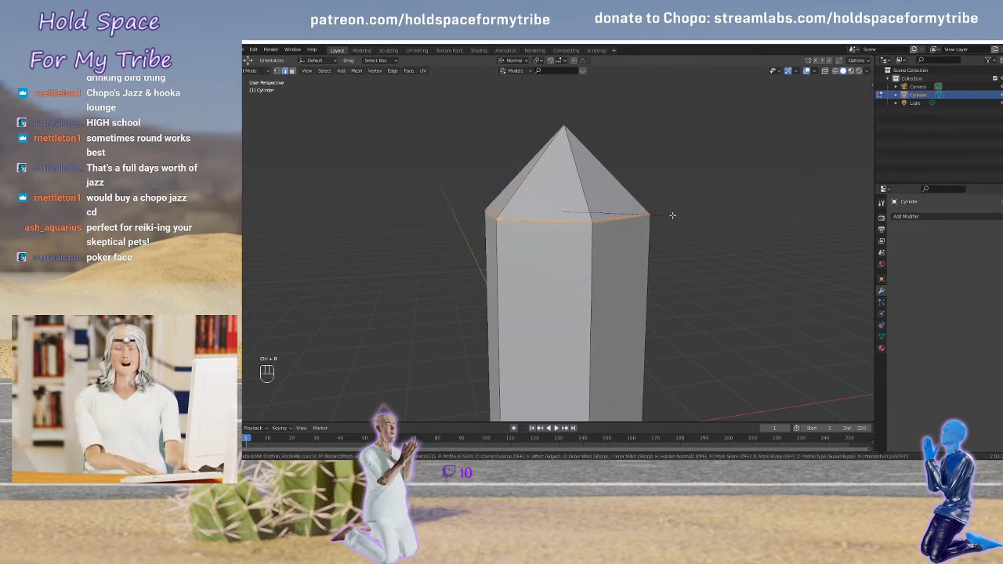
{"action": "left_click", "coordinate": [698, 213]}
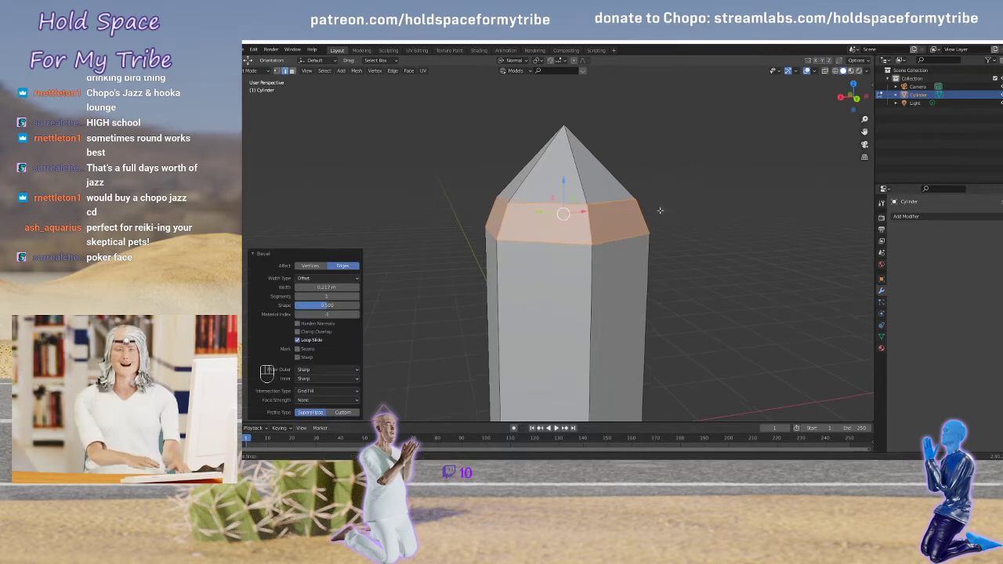
{"action": "mouse_move", "coordinate": [698, 213]}
{"action": "middle_mouse_down"}
{"action": "mouse_move", "coordinate": [735, 215]}
{"action": "mouse_move", "coordinate": [717, 211]}
{"action": "middle_mouse_up"}
{"action": "key", "text": "ctrl+z"}
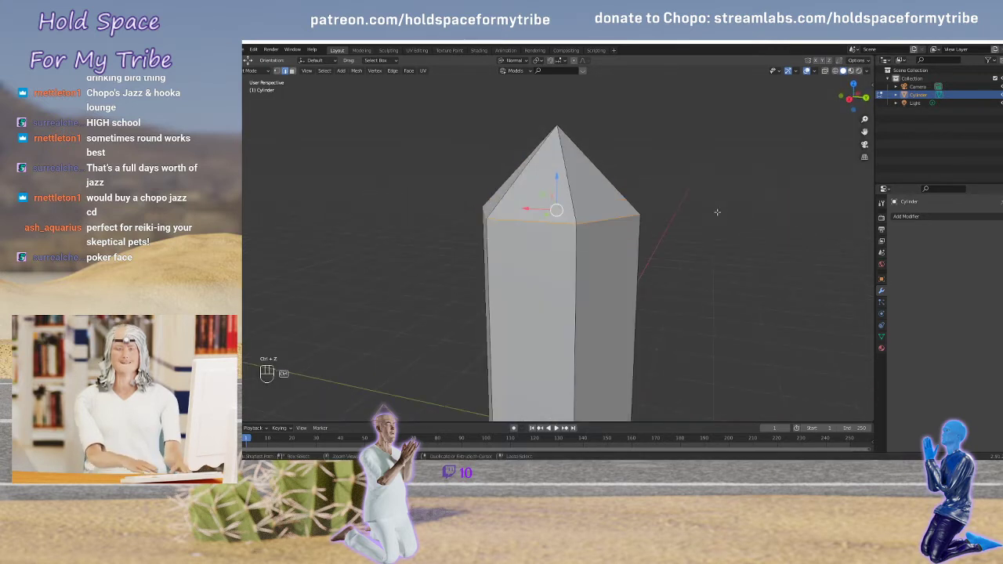
{"action": "key", "text": "ctrl+z"}
Bevel one corner vertex at the base of the tip by about 0.405 m with a vertex bevel to make a diamond-shaped facet
{"action": "middle_click_drag", "start_coordinate": [698, 210], "coordinate": [540, 167]}
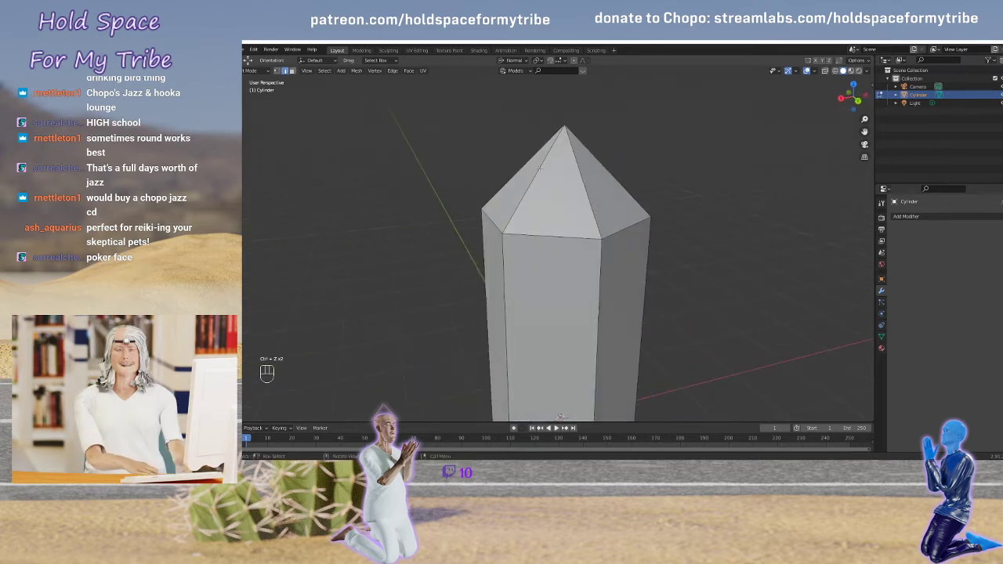
{"action": "left_click", "coordinate": [276, 70]}
{"action": "left_click", "coordinate": [596, 244]}
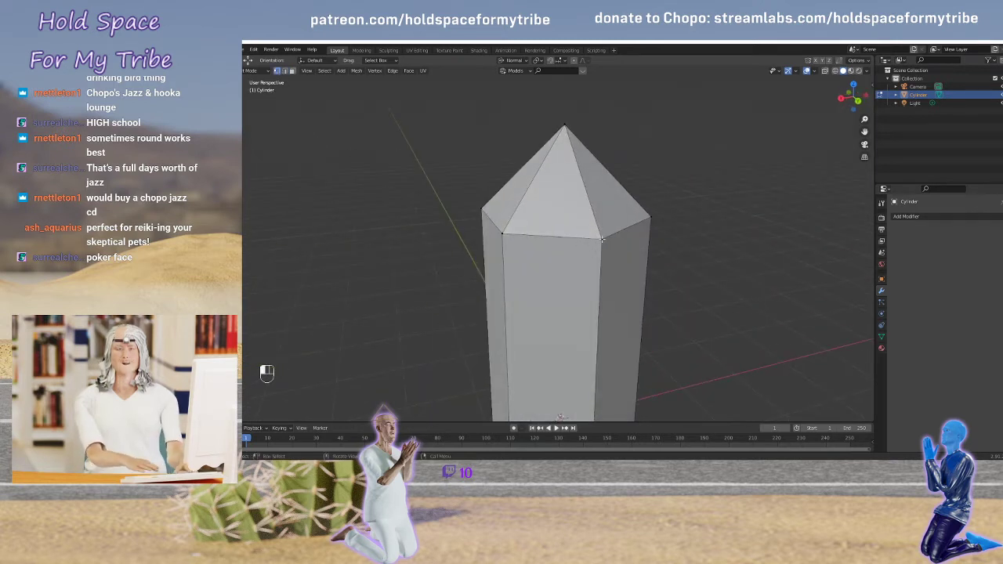
{"action": "key", "text": "ctrl"}
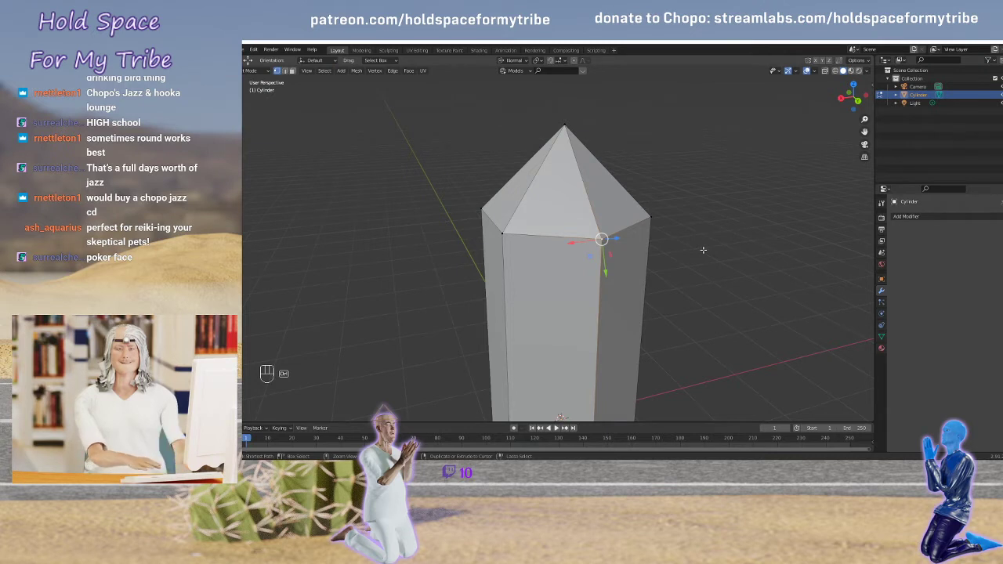
{"action": "key", "text": "ctrl+b"}
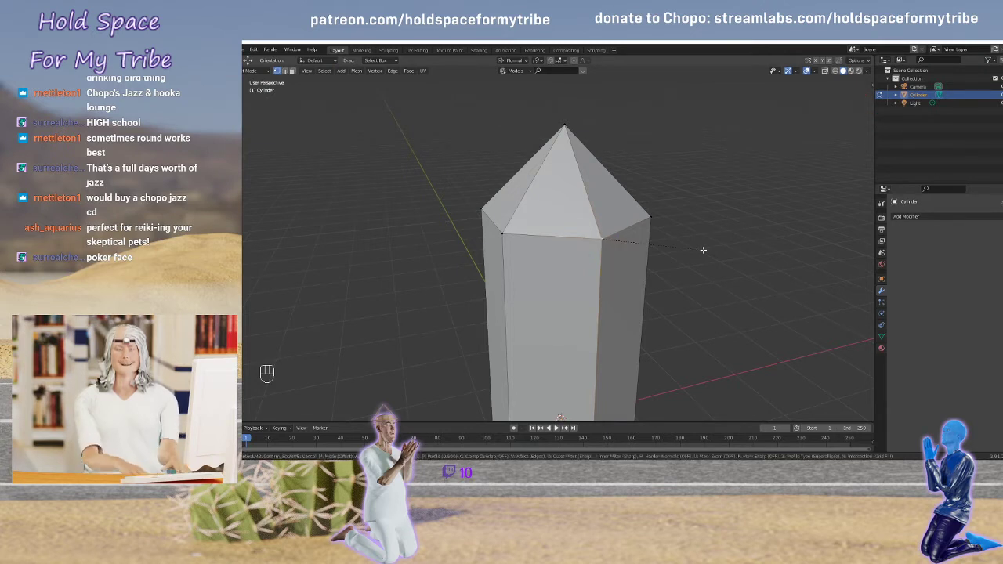
{"action": "key", "text": "v"}
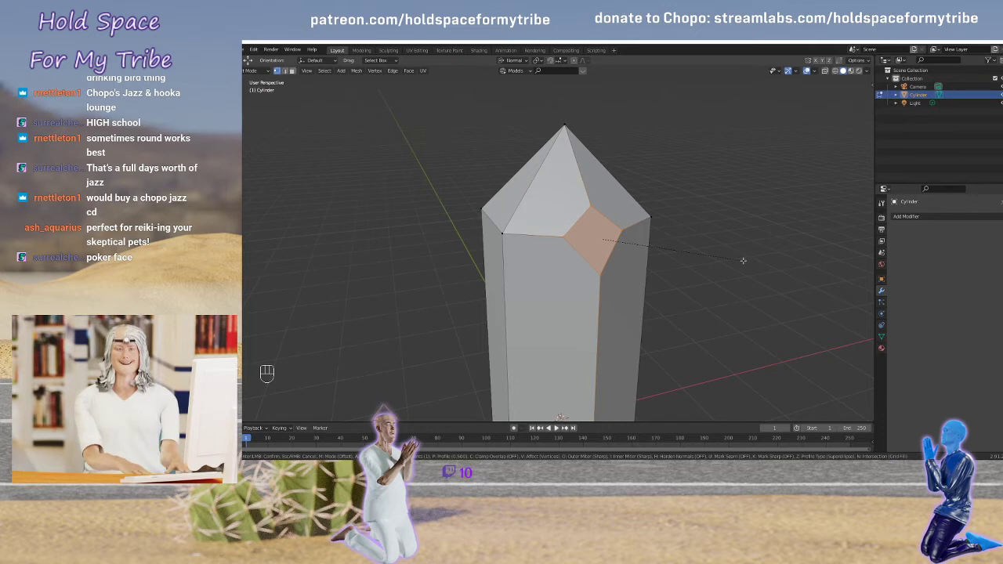
{"action": "left_click", "coordinate": [745, 259]}
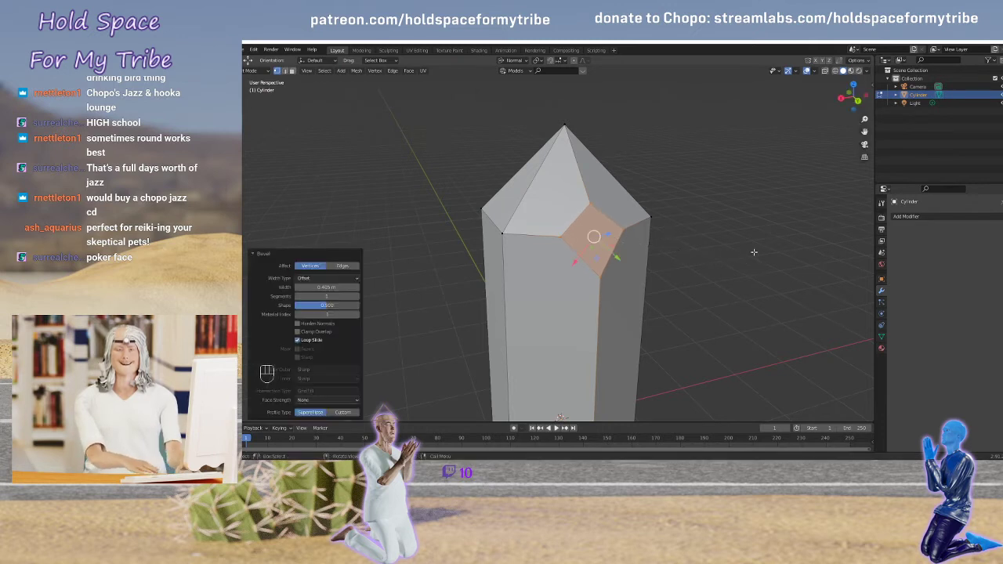
{"action": "middle_click_drag", "start_coordinate": [754, 251], "coordinate": [767, 268]}
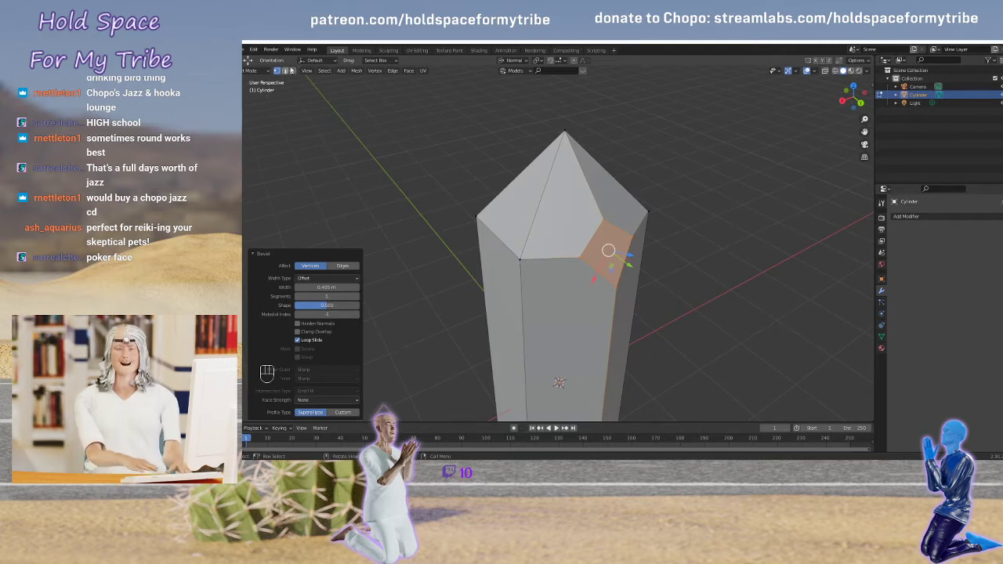
Examine the new diamond facet and the whole column from several angles, in both Object Mode and Edit Mode
{"action": "key", "text": "3"}
{"action": "left_click", "coordinate": [580, 208]}
{"action": "middle_click_drag", "start_coordinate": [573, 228], "coordinate": [564, 202]}
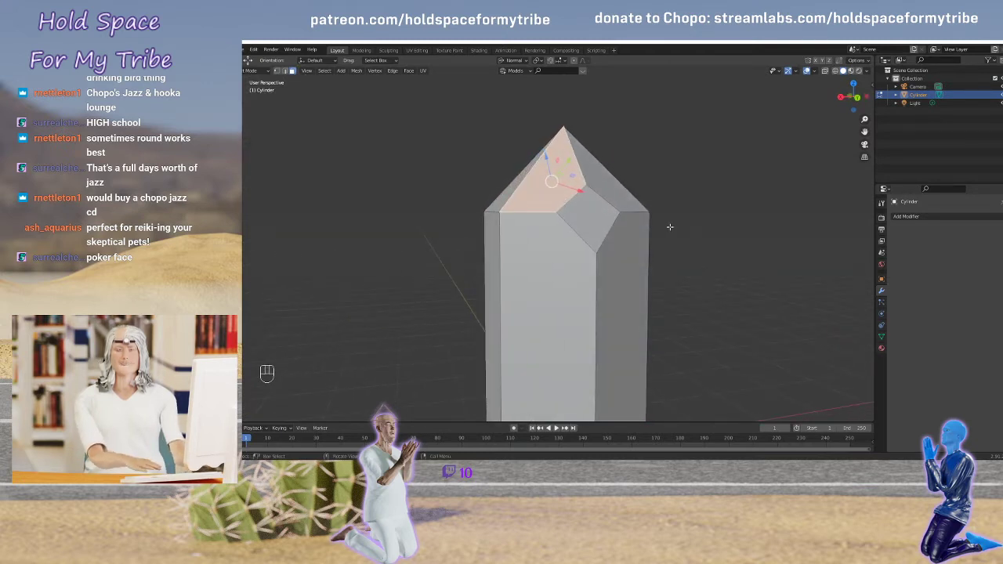
{"action": "key", "text": "a"}
{"action": "key", "text": "a"}
{"action": "key", "text": "Tab"}
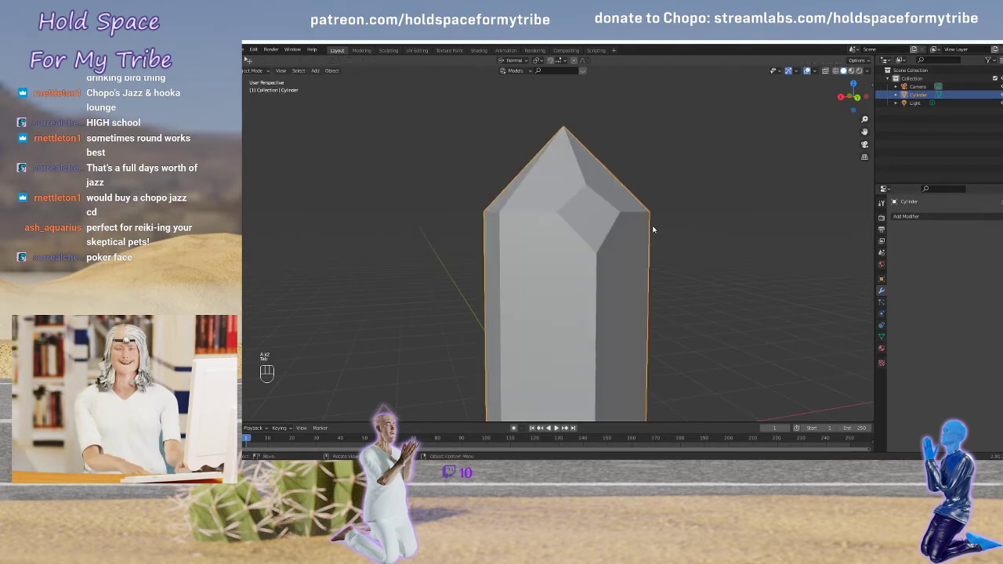
{"action": "scroll", "coordinate": [674, 235], "scroll_direction": "down", "scroll_amount": 6}
{"action": "middle_click_drag", "start_coordinate": [691, 279], "coordinate": [538, 246]}
{"action": "scroll", "coordinate": [530, 235], "scroll_direction": "up", "scroll_amount": 5}
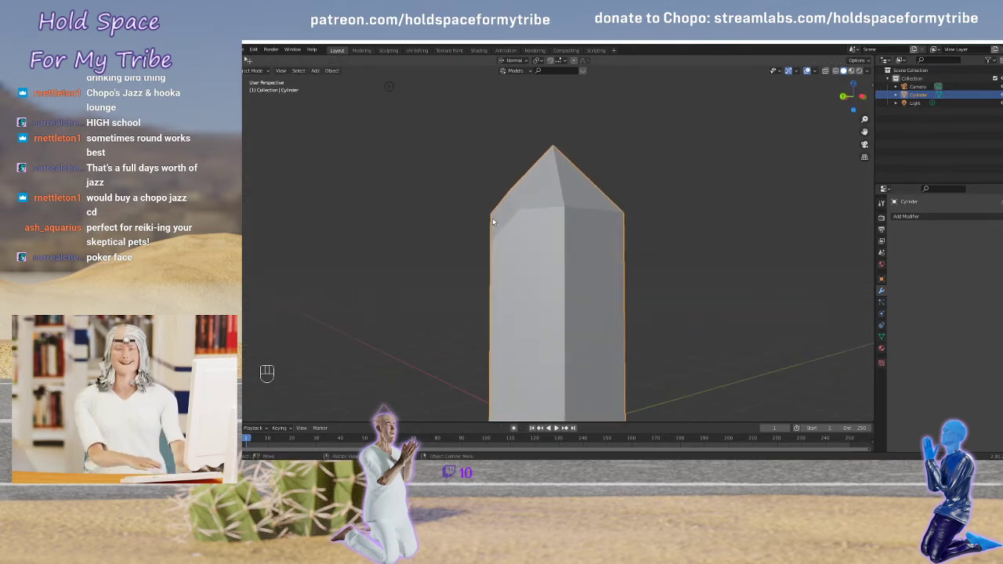
{"action": "middle_click_drag", "start_coordinate": [492, 222], "coordinate": [596, 243]}
{"action": "key", "text": "Tab"}
{"action": "scroll", "coordinate": [596, 243], "scroll_direction": "down", "scroll_amount": 5}
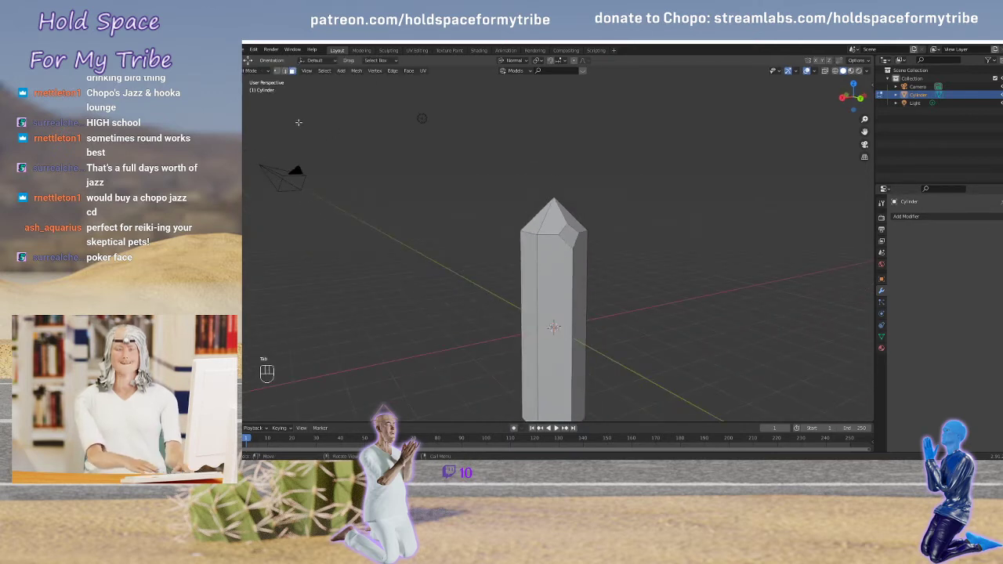
{"action": "scroll", "coordinate": [544, 287], "scroll_direction": "down", "scroll_amount": 3}
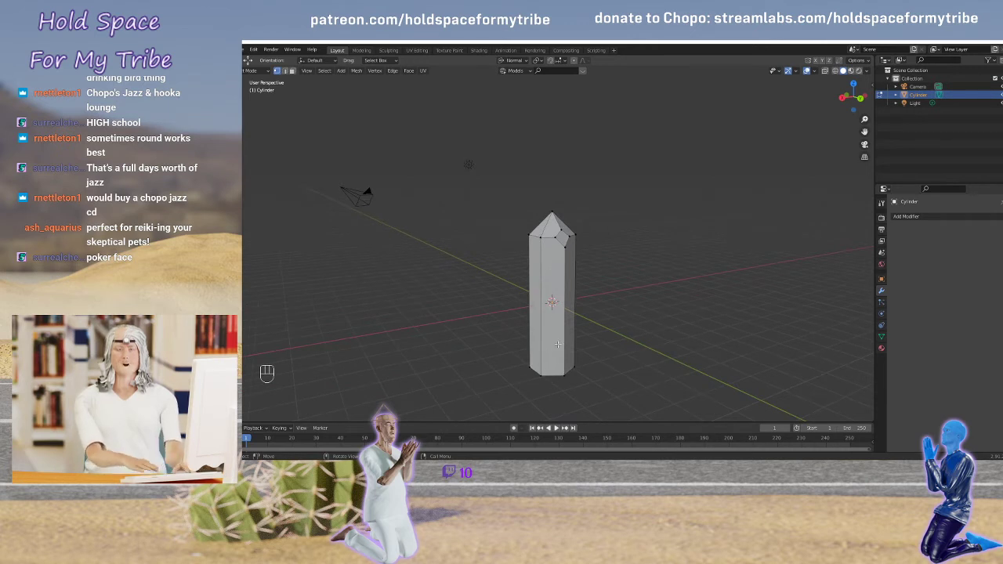
{"action": "scroll", "coordinate": [588, 276], "scroll_direction": "up", "scroll_amount": 8}
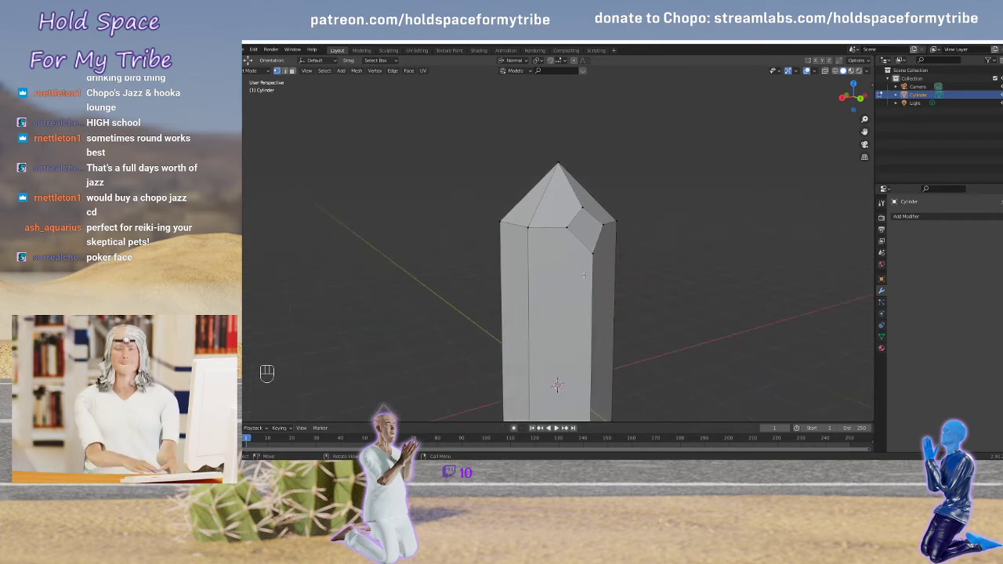
{"action": "scroll", "coordinate": [574, 271], "scroll_direction": "down", "scroll_amount": 3}
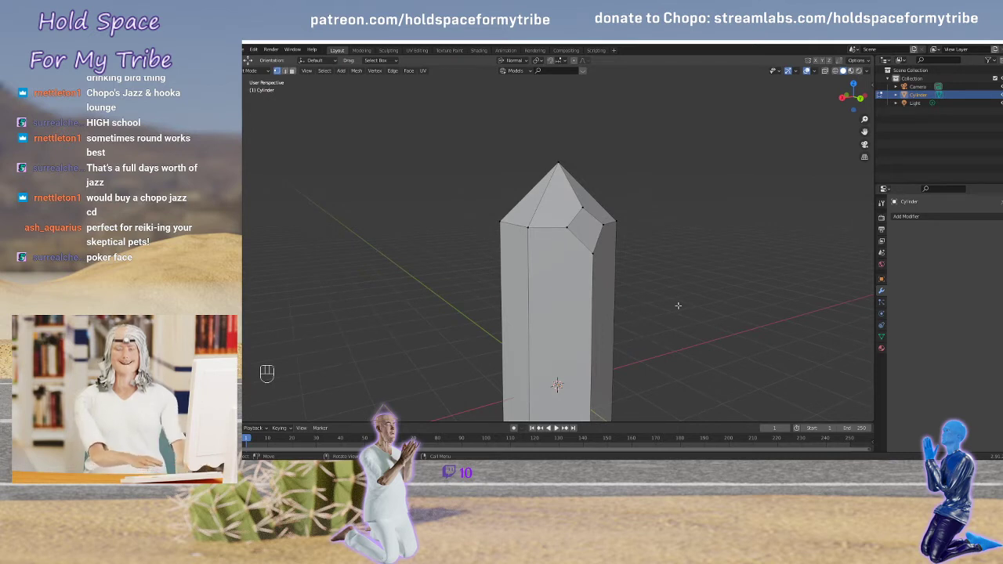
Vertex-bevel the lowest vertex of the diamond facet by about 0.158 m to add a small triangular facet
{"action": "middle_click_drag", "start_coordinate": [678, 306], "coordinate": [607, 278]}
{"action": "left_click", "coordinate": [584, 250]}
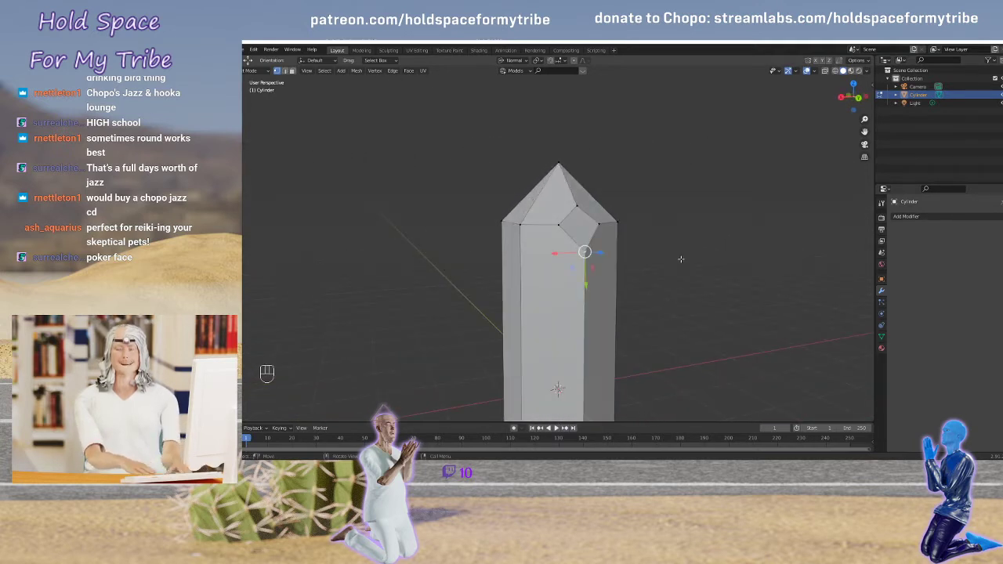
{"action": "key", "text": "ctrl+b"}
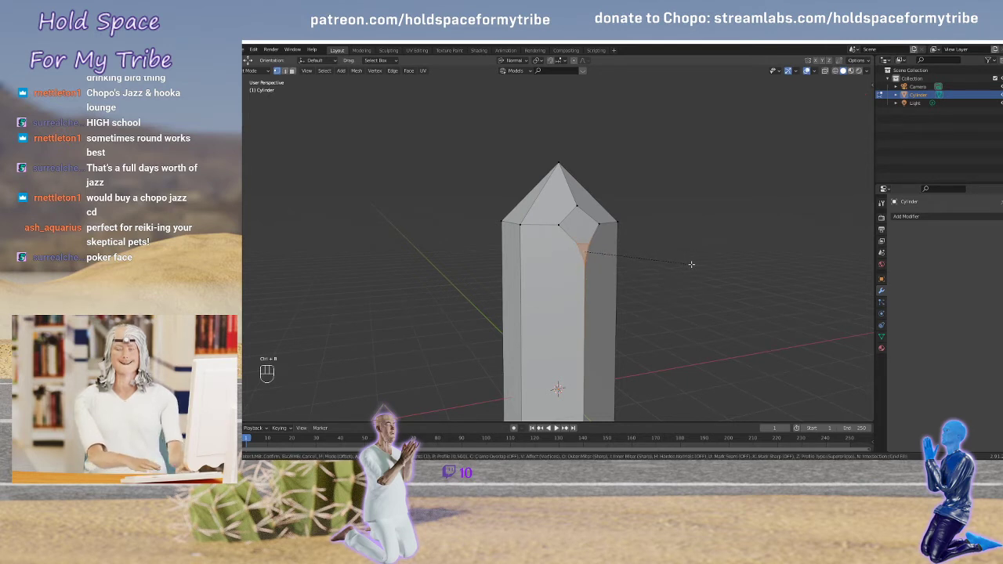
{"action": "left_click", "coordinate": [691, 264]}
{"action": "middle_click_drag", "start_coordinate": [709, 272], "coordinate": [661, 260]}
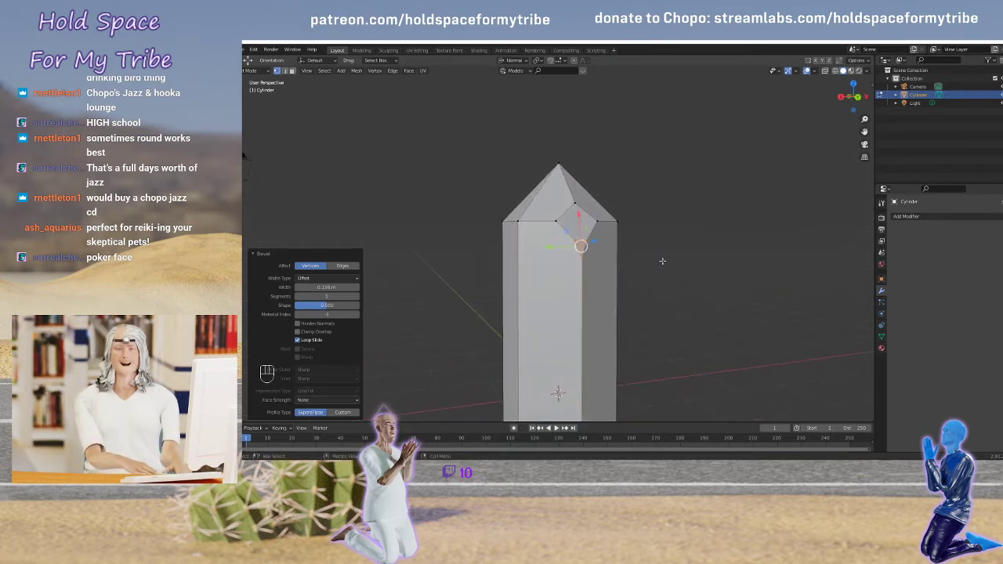
Vertex-bevel one upper corner of the small triangular facet slightly and return to Object Mode to check the shape
{"action": "scroll", "coordinate": [627, 248], "scroll_direction": "up", "scroll_amount": 4}
{"action": "left_click", "coordinate": [599, 239]}
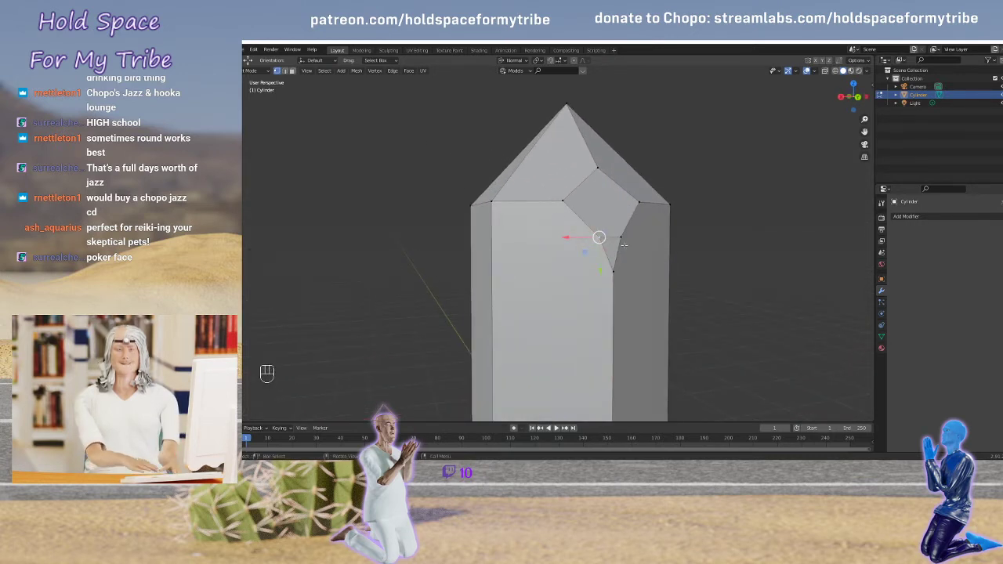
{"action": "key", "text": "ctrl+b"}
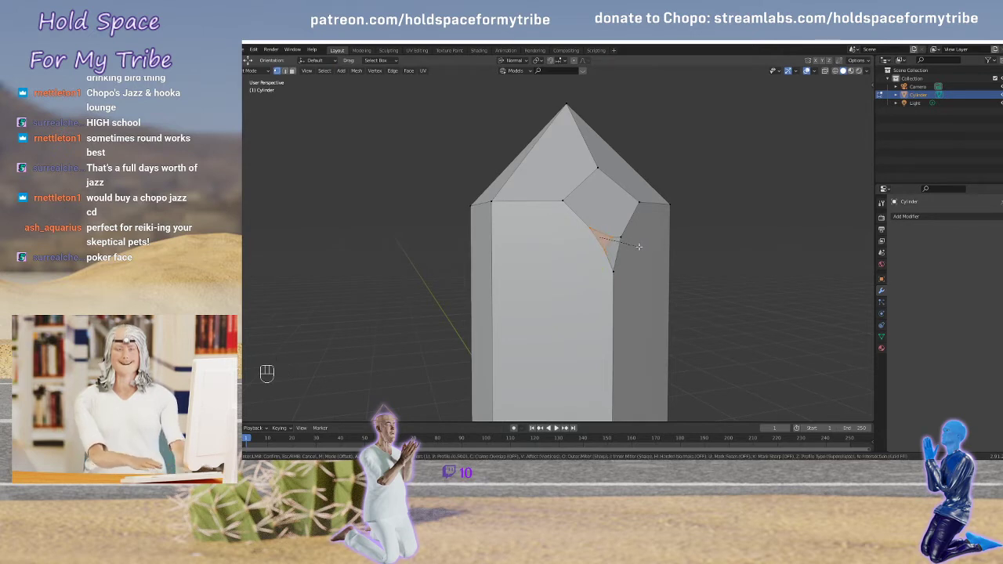
{"action": "left_click", "coordinate": [639, 247]}
{"action": "key", "text": "Tab"}
{"action": "middle_click_drag", "start_coordinate": [687, 243], "coordinate": [721, 240]}
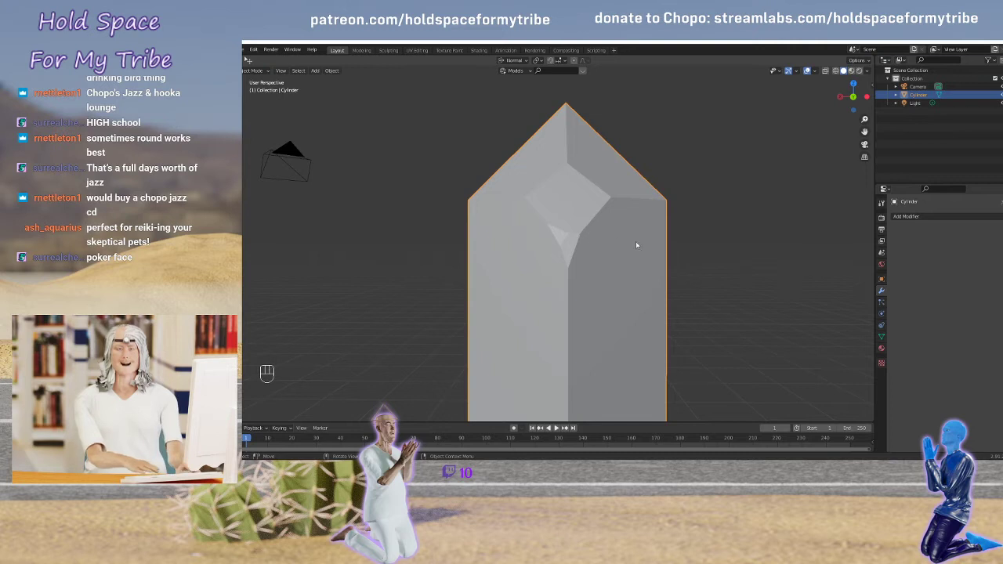
Add a new material to the cylinder and set its base color to a dark magenta-purple
{"action": "left_click", "coordinate": [881, 348]}
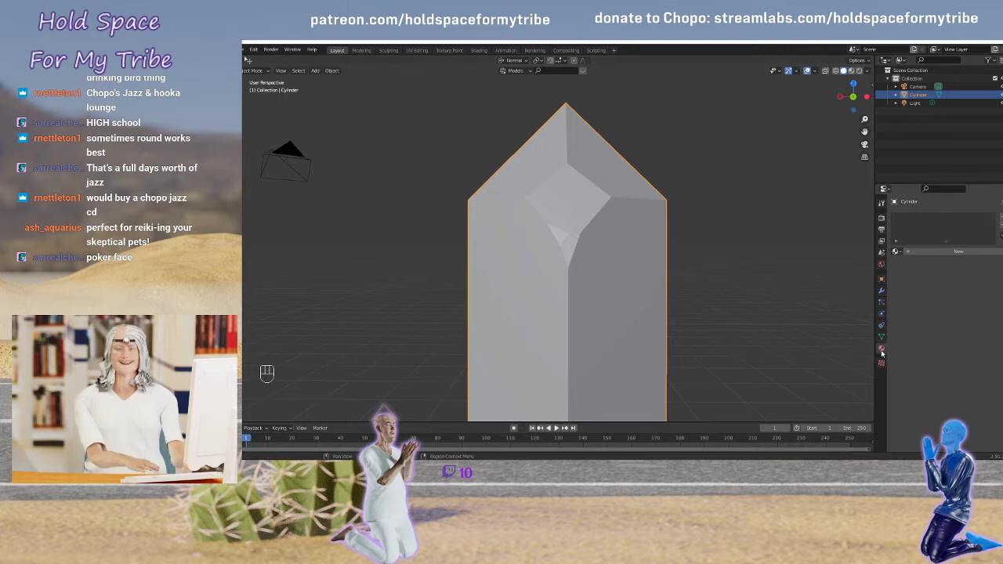
{"action": "left_click", "coordinate": [926, 253]}
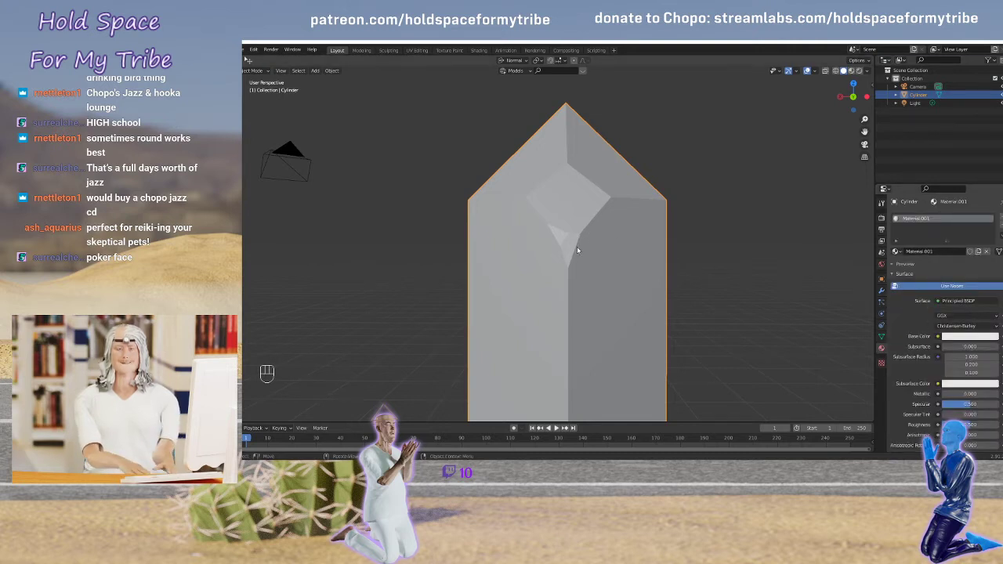
{"action": "left_click", "coordinate": [968, 340]}
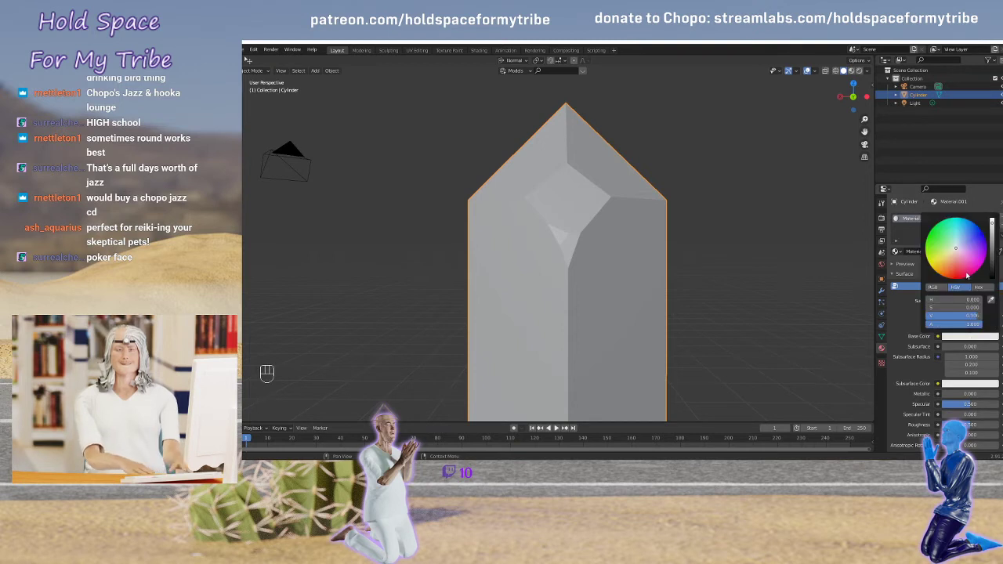
{"action": "left_click", "coordinate": [954, 272]}
{"action": "left_click", "coordinate": [992, 261]}
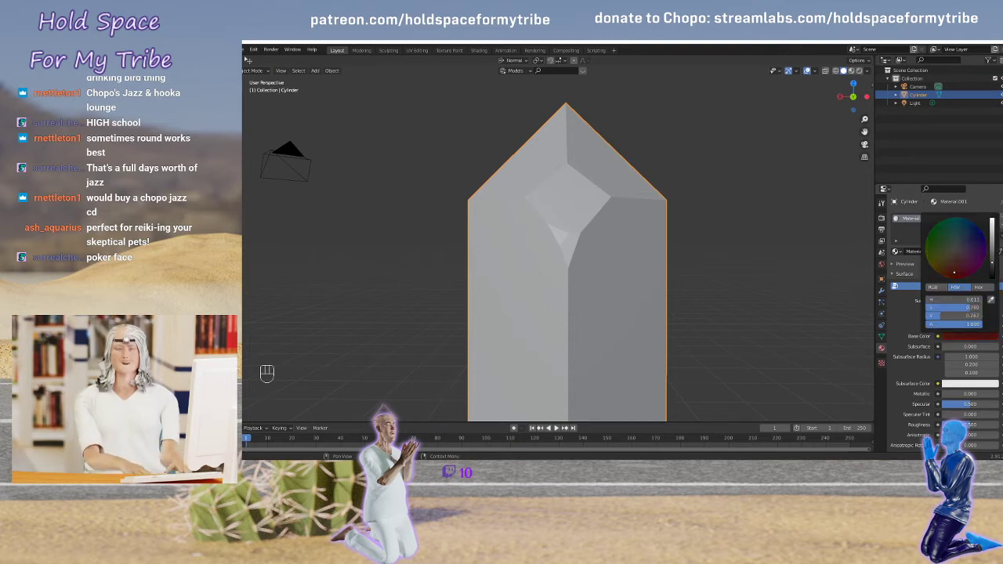
{"action": "left_click_drag", "start_coordinate": [991, 261], "coordinate": [991, 256]}
{"action": "left_click", "coordinate": [977, 261]}
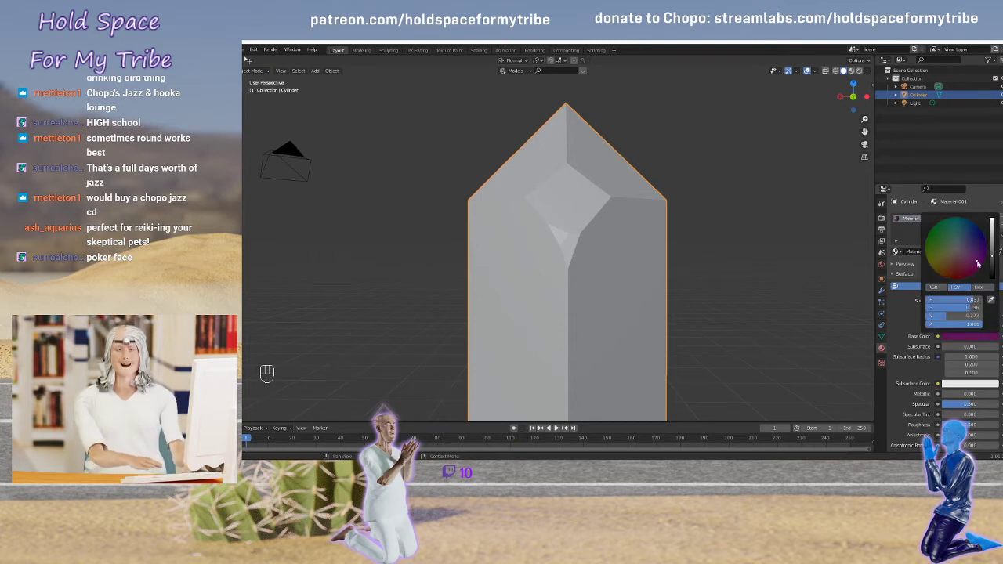
Compare the purple crystal in Material Preview and Rendered shading, and return to Material Preview
{"action": "key", "text": "z"}
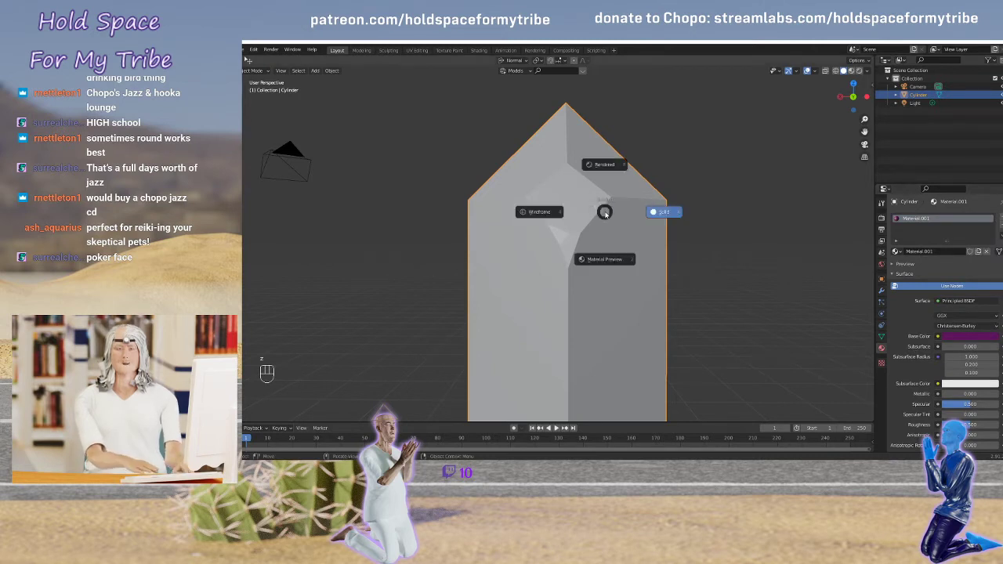
{"action": "left_click", "coordinate": [609, 262]}
{"action": "mouse_move", "coordinate": [538, 192]}
{"action": "middle_mouse_down"}
{"action": "mouse_move", "coordinate": [577, 206]}
{"action": "mouse_move", "coordinate": [650, 189]}
{"action": "mouse_move", "coordinate": [601, 206]}
{"action": "mouse_move", "coordinate": [542, 203]}
{"action": "middle_mouse_up"}
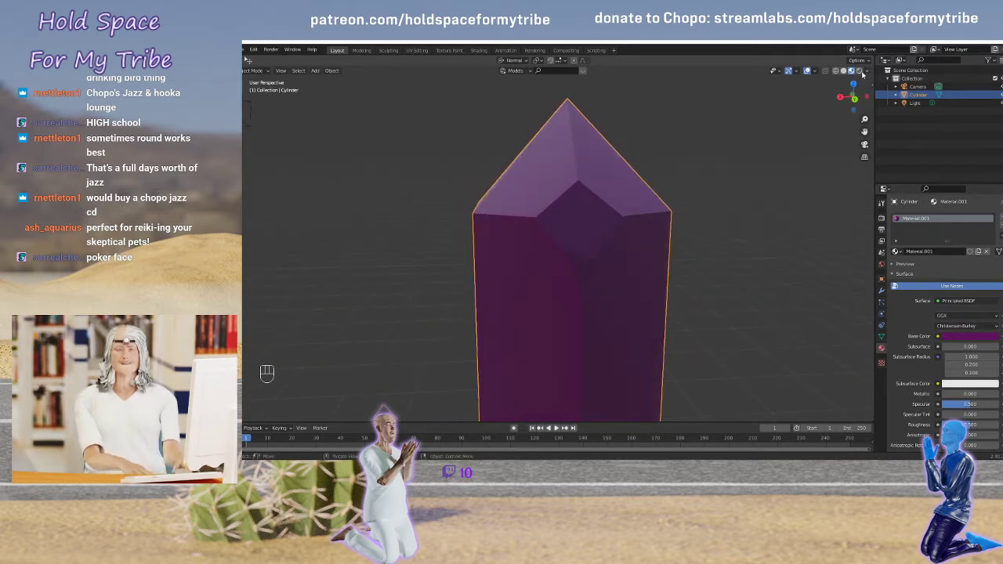
{"action": "left_click", "coordinate": [859, 71]}
{"action": "middle_click_drag", "start_coordinate": [638, 266], "coordinate": [710, 258]}
{"action": "key", "text": "z"}
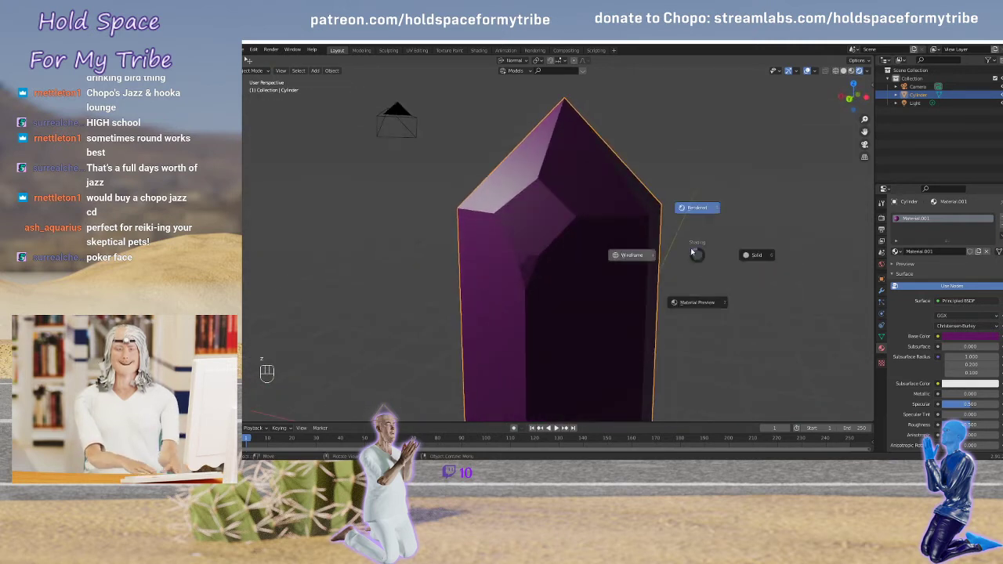
{"action": "left_click", "coordinate": [699, 300]}
{"action": "mouse_move", "coordinate": [570, 245]}
{"action": "middle_mouse_down"}
{"action": "mouse_move", "coordinate": [648, 240]}
{"action": "mouse_move", "coordinate": [584, 234]}
{"action": "middle_mouse_up"}
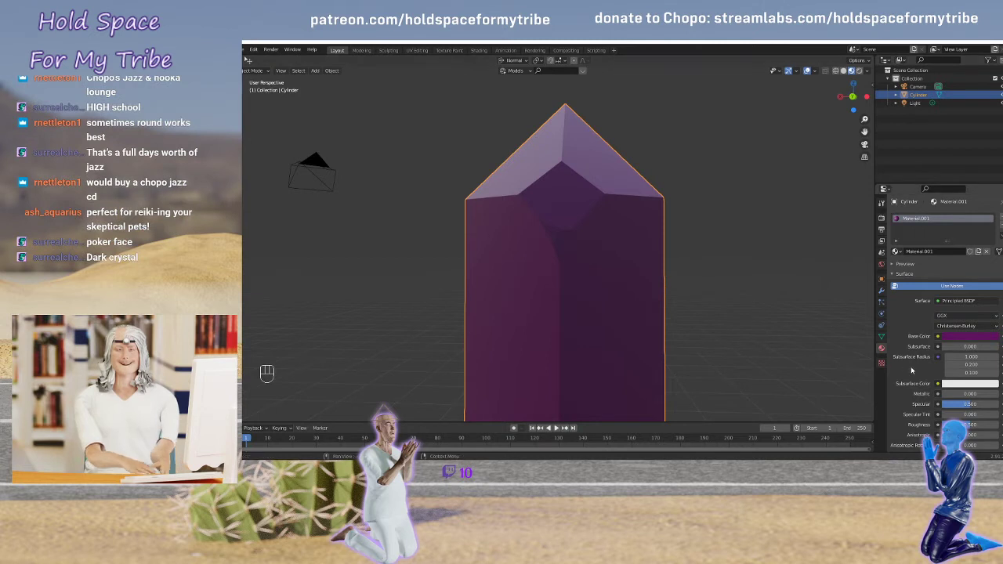
Set the crystal material's Transmission to 1.000
{"action": "scroll", "coordinate": [913, 355], "scroll_direction": "down", "scroll_amount": 3}
{"action": "scroll", "coordinate": [913, 355], "scroll_direction": "down", "scroll_amount": 2}
{"action": "scroll", "coordinate": [909, 361], "scroll_direction": "down", "scroll_amount": 1}
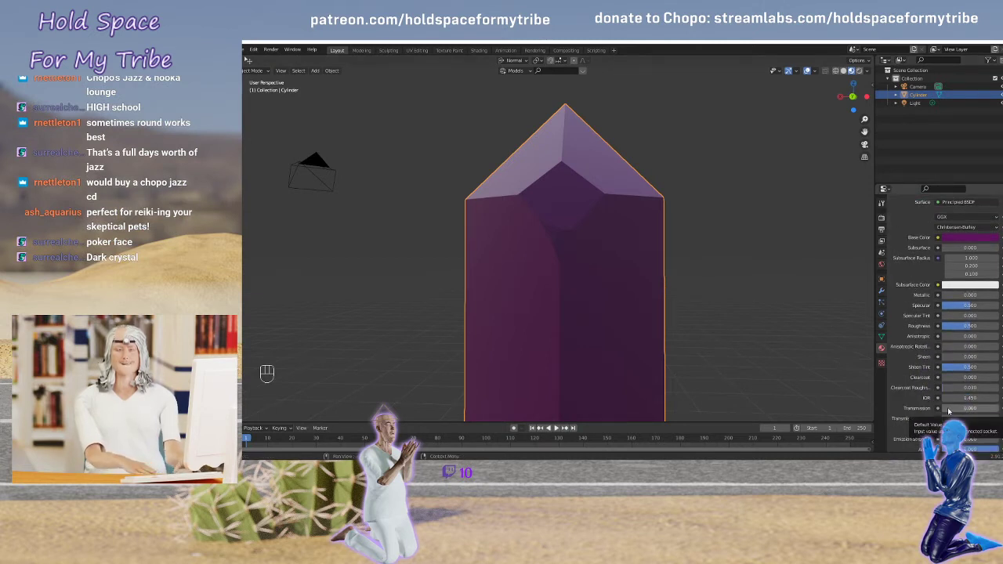
{"action": "left_click_drag", "start_coordinate": [948, 410], "coordinate": [1000, 411]}
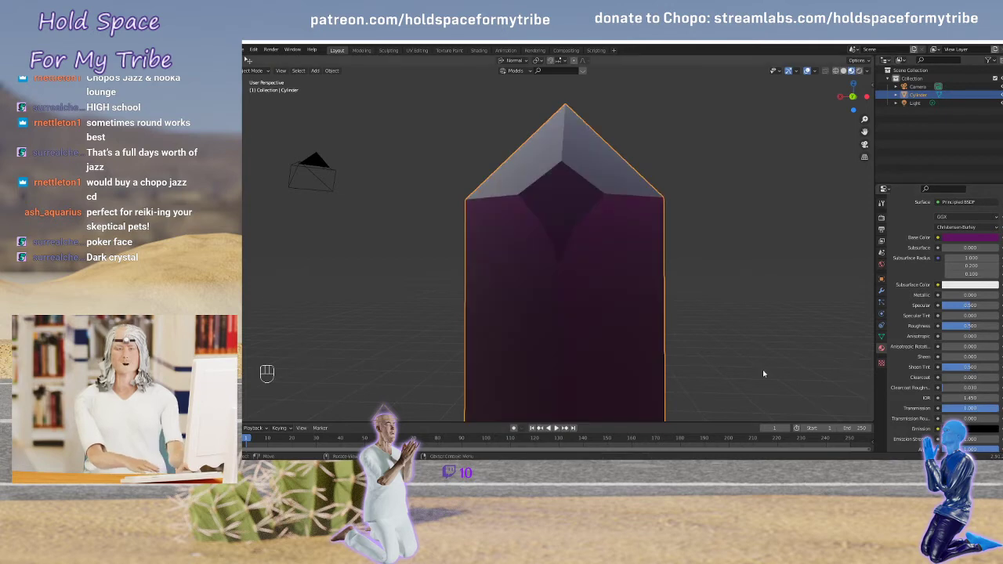
In Edit Mode, vertex-bevel the topmost vertex of the tip by about 0.104 m to cut a small flat face
{"action": "middle_click_drag", "start_coordinate": [626, 272], "coordinate": [612, 200]}
{"action": "scroll", "coordinate": [717, 281], "scroll_direction": "down", "scroll_amount": 4}
{"action": "scroll", "coordinate": [711, 281], "scroll_direction": "up", "scroll_amount": 6}
{"action": "key", "text": "Tab"}
{"action": "scroll", "coordinate": [603, 264], "scroll_direction": "down", "scroll_amount": 2}
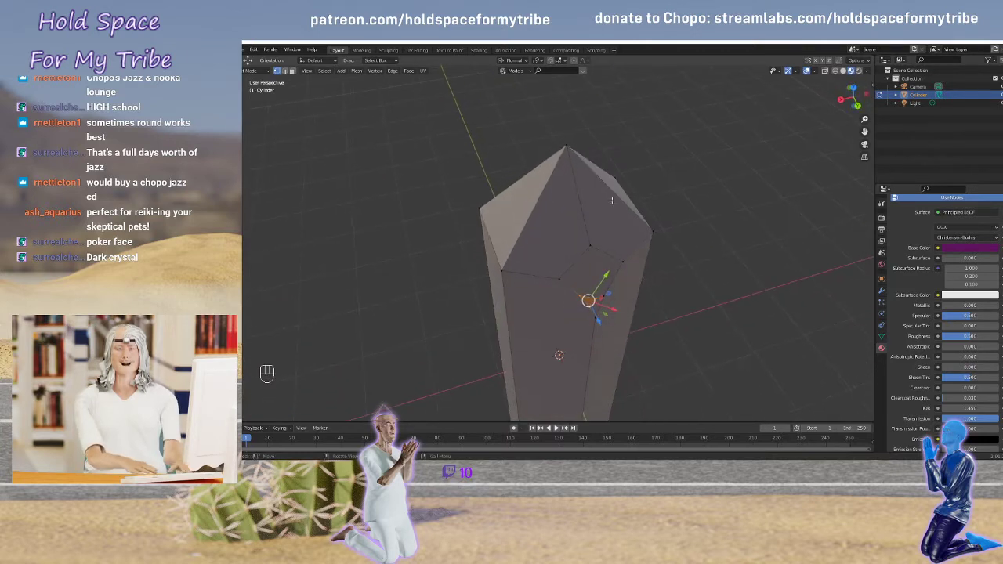
{"action": "left_click", "coordinate": [567, 148]}
{"action": "middle_click_drag", "start_coordinate": [567, 148], "coordinate": [658, 198]}
{"action": "key", "text": "ctrl+b"}
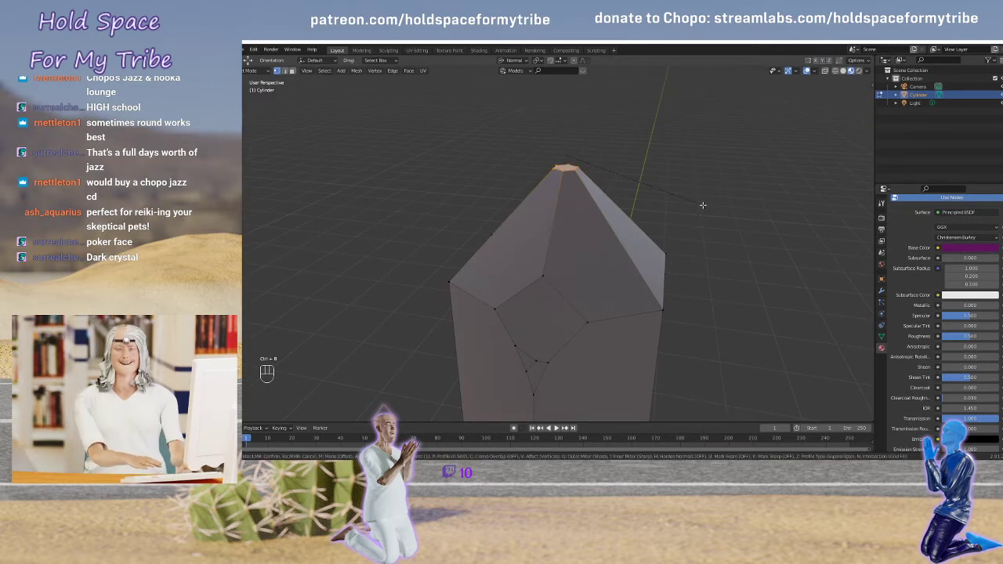
{"action": "left_click", "coordinate": [697, 205]}
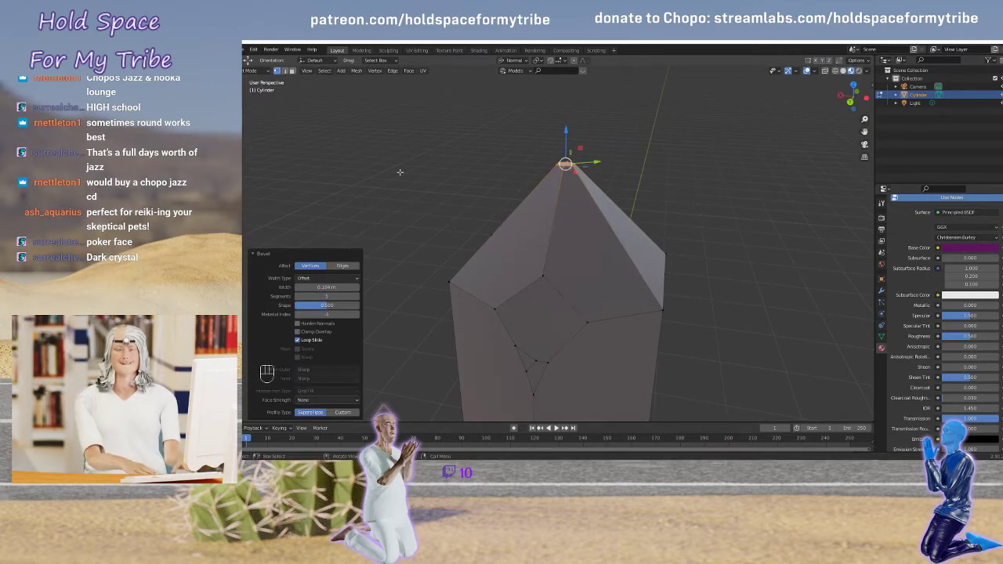
Rotate the small face at the tip by about 36° around its X axis in Normal orientation
{"action": "left_click", "coordinate": [243, 137]}
{"action": "left_click_drag", "start_coordinate": [548, 140], "coordinate": [536, 156]}
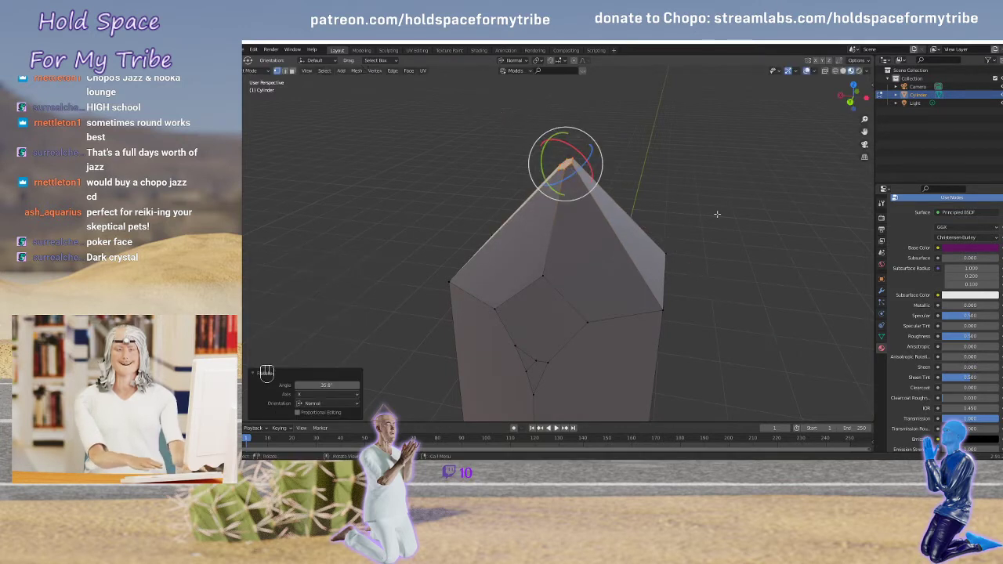
Slide the front vertex of the small tip face down its edge by a factor of about 0.200
{"action": "key", "text": "Tab"}
{"action": "middle_click_drag", "start_coordinate": [620, 240], "coordinate": [663, 211]}
{"action": "key", "text": "Tab"}
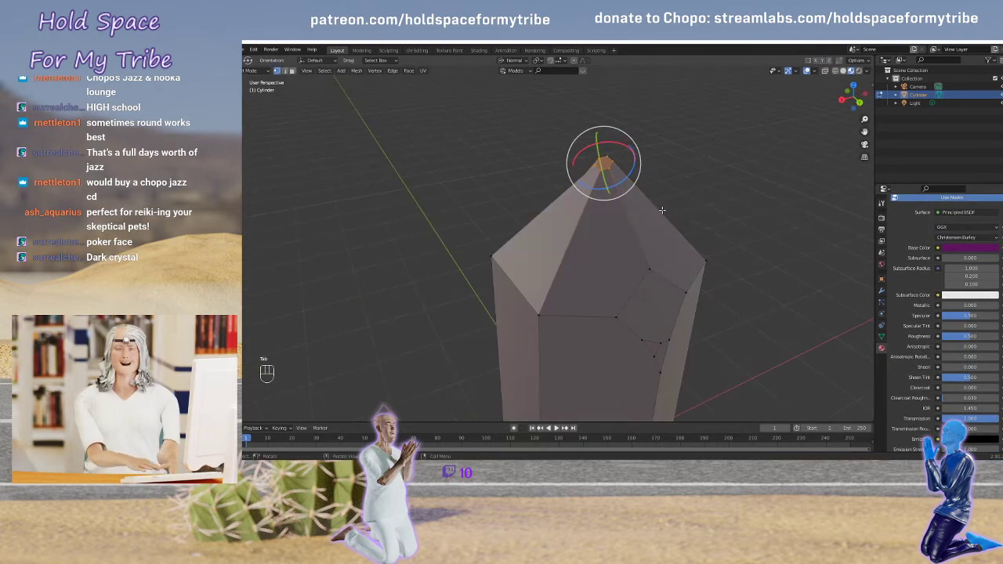
{"action": "left_click", "coordinate": [598, 171]}
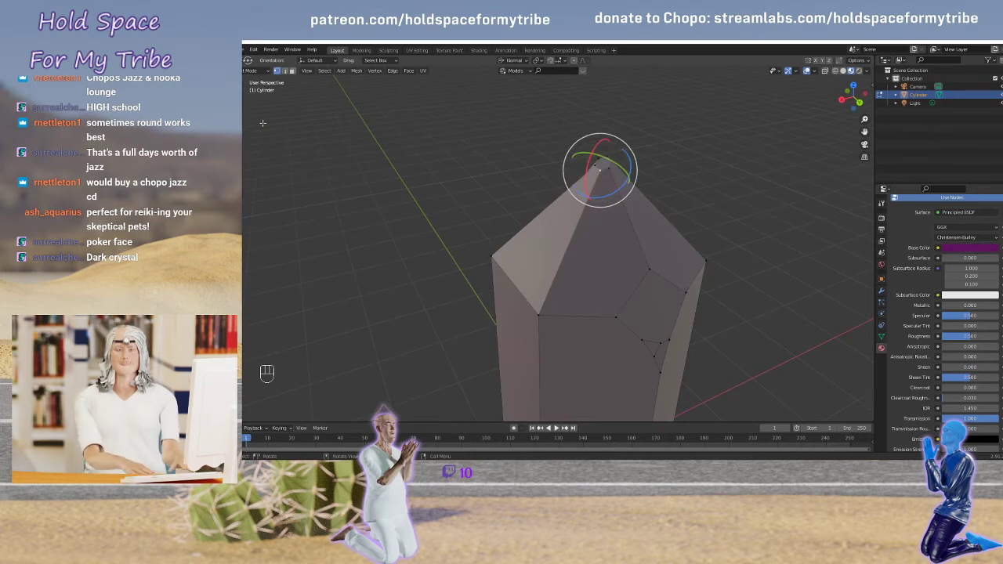
{"action": "key", "text": "shift+space"}
{"action": "key", "text": "g"}
{"action": "key", "text": "g"}
{"action": "key", "text": "g"}
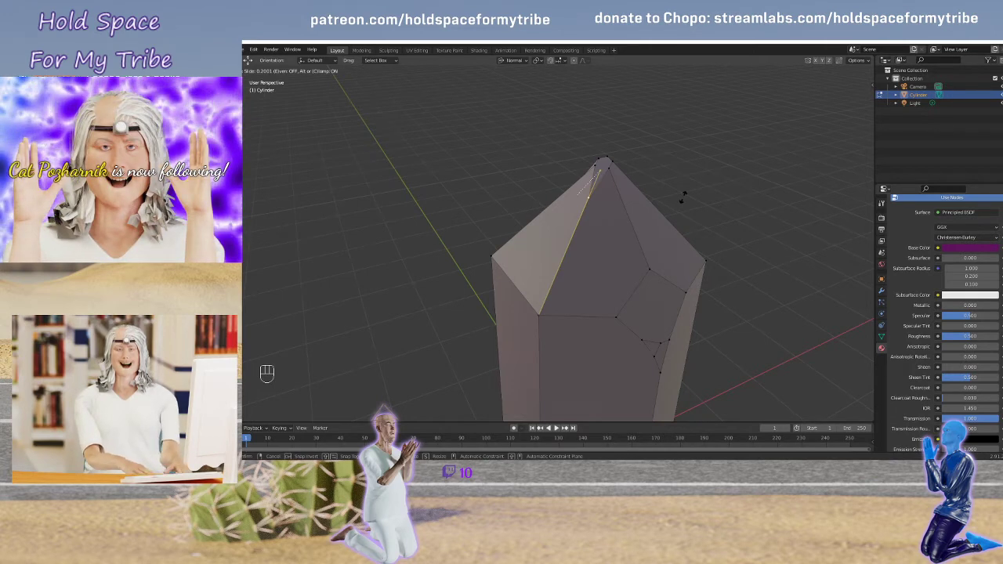
{"action": "left_click", "coordinate": [683, 196]}
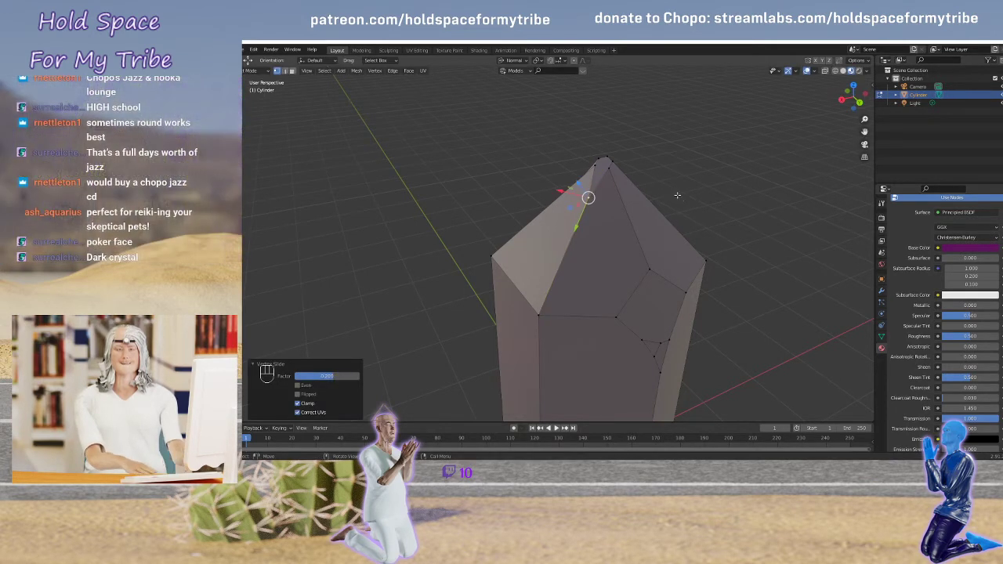
Vertex-bevel a shoulder corner on another side of the crystal to cut a small diamond-shaped facet
{"action": "key", "text": "Tab"}
{"action": "middle_click_drag", "start_coordinate": [633, 199], "coordinate": [610, 201]}
{"action": "scroll", "coordinate": [609, 197], "scroll_direction": "down", "scroll_amount": 6}
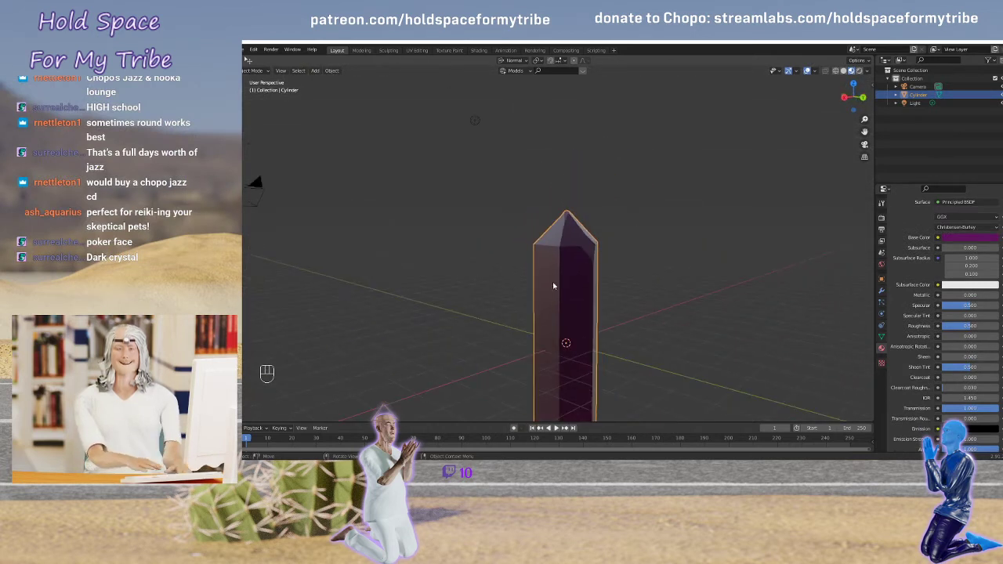
{"action": "middle_click_drag", "start_coordinate": [553, 286], "coordinate": [642, 274]}
{"action": "scroll", "coordinate": [622, 289], "scroll_direction": "up", "scroll_amount": 4}
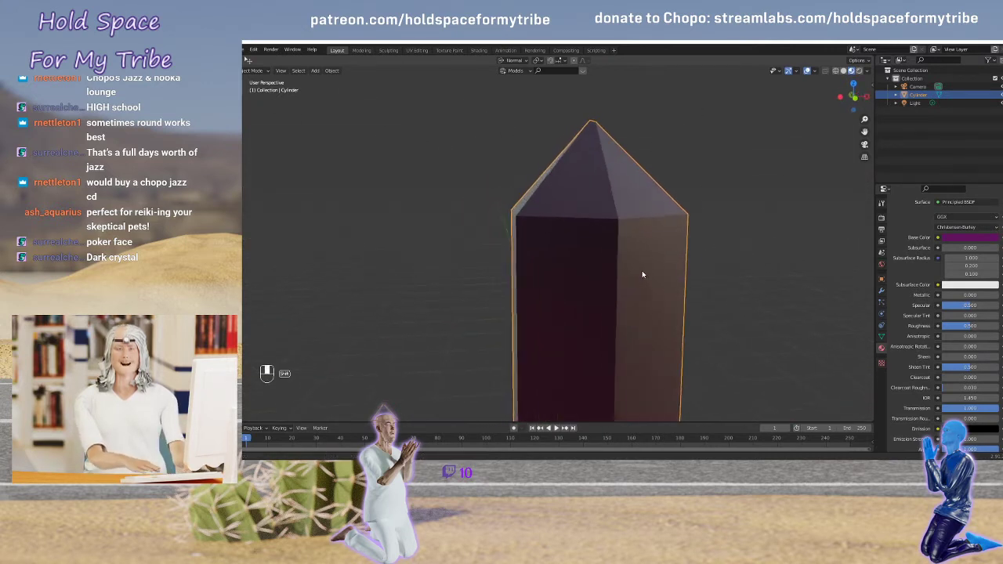
{"action": "key", "text": "Tab"}
{"action": "left_click", "coordinate": [636, 213]}
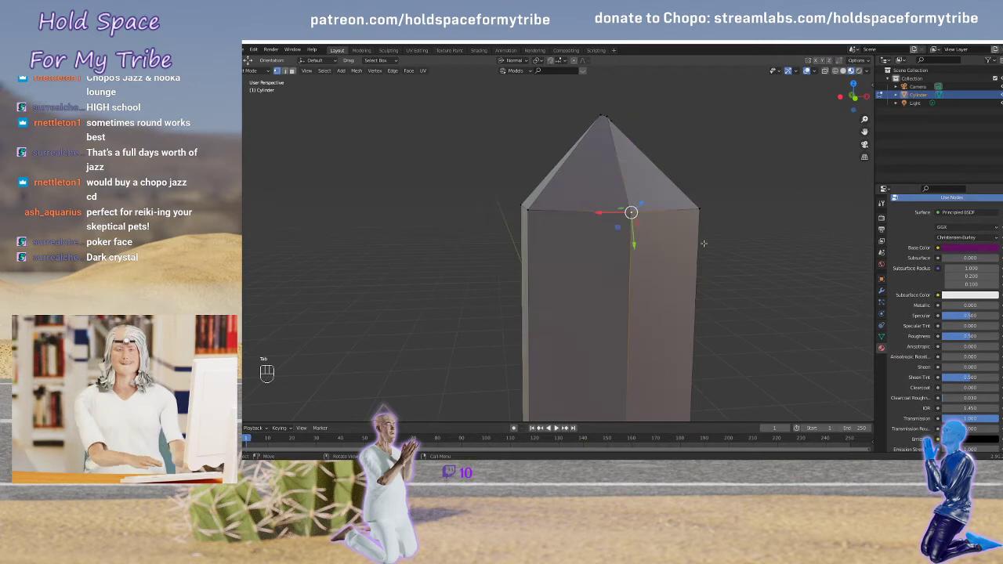
{"action": "key", "text": "ctrl+b"}
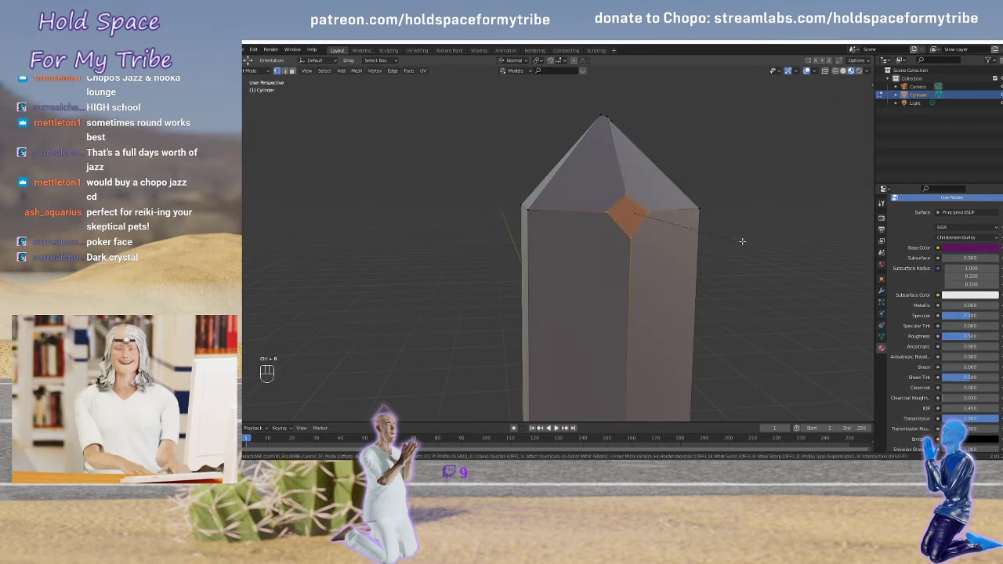
{"action": "left_click", "coordinate": [646, 259]}
Slide the lower vertex of the new shoulder facet far down the vertical edge to form a long, narrow facet
{"action": "left_click", "coordinate": [630, 241]}
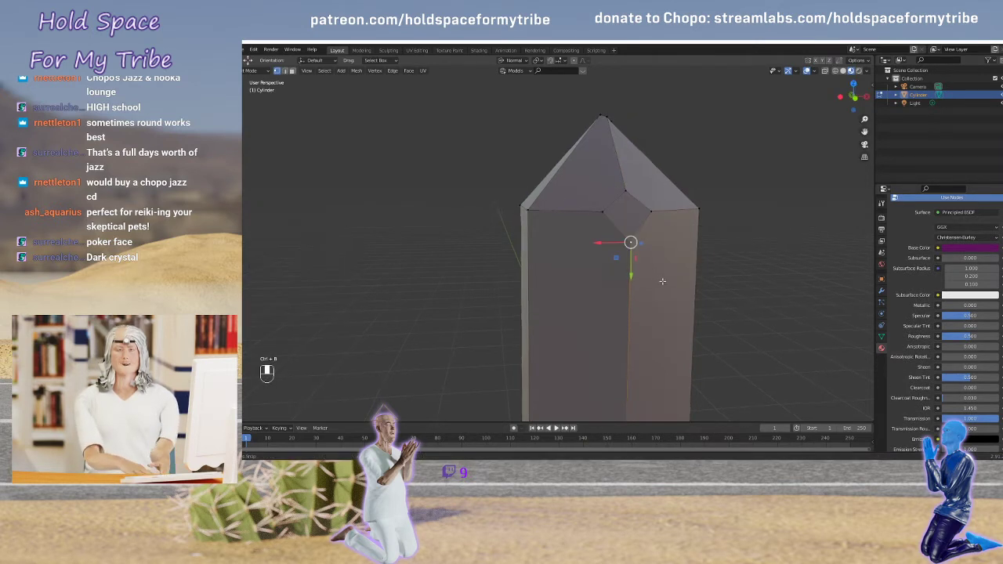
{"action": "middle_click_drag", "start_coordinate": [630, 241], "coordinate": [701, 276]}
{"action": "scroll", "coordinate": [694, 275], "scroll_direction": "down", "scroll_amount": 3}
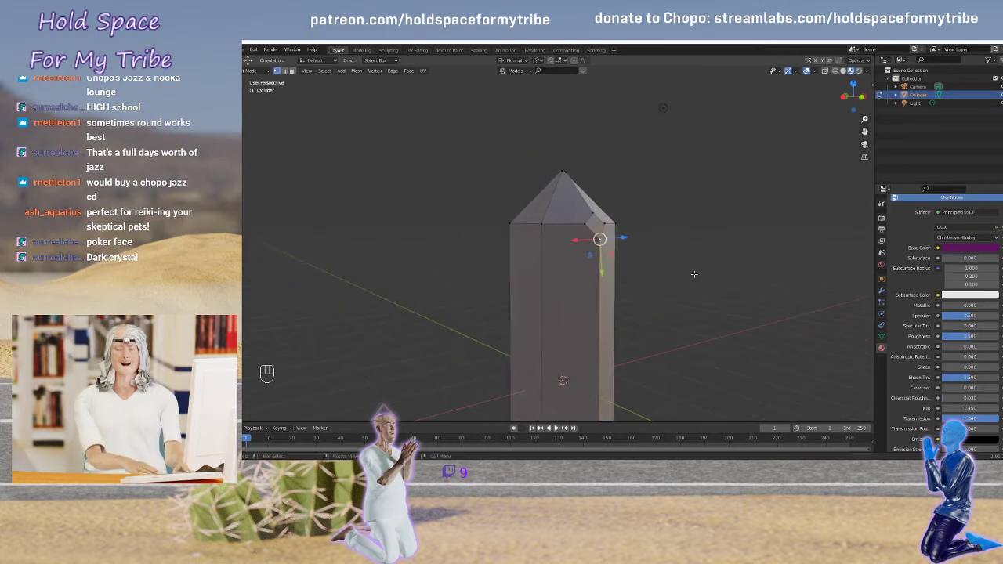
{"action": "key", "text": "g"}
{"action": "key", "text": "g"}
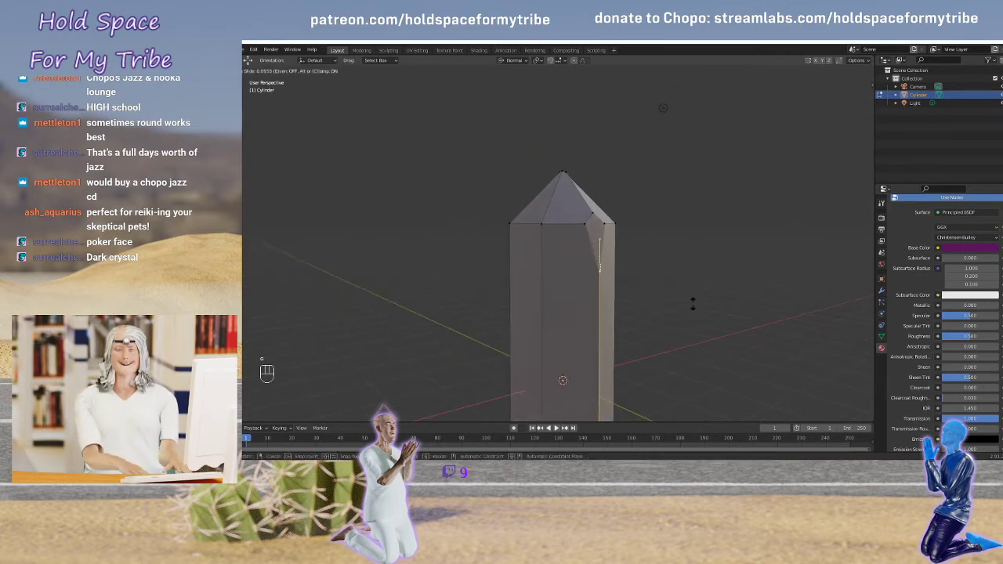
{"action": "left_click", "coordinate": [688, 351]}
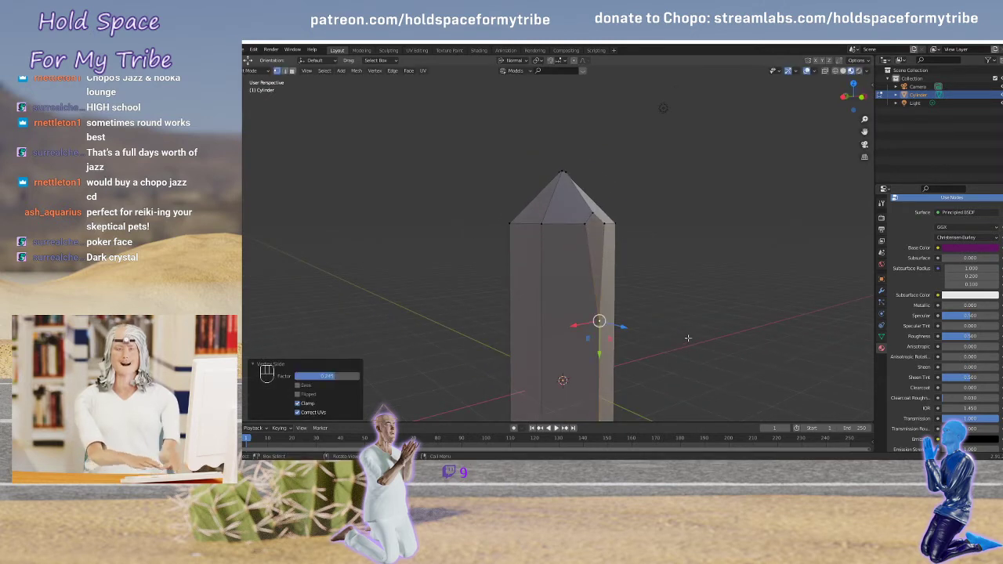
Slide the upper facet's shoulder vertex along the horizontal shoulder edge toward the neighbouring corner to widen that facet
{"action": "key", "text": "Tab"}
{"action": "scroll", "coordinate": [709, 321], "scroll_direction": "up", "scroll_amount": 2}
{"action": "middle_click_drag", "start_coordinate": [623, 309], "coordinate": [831, 312]}
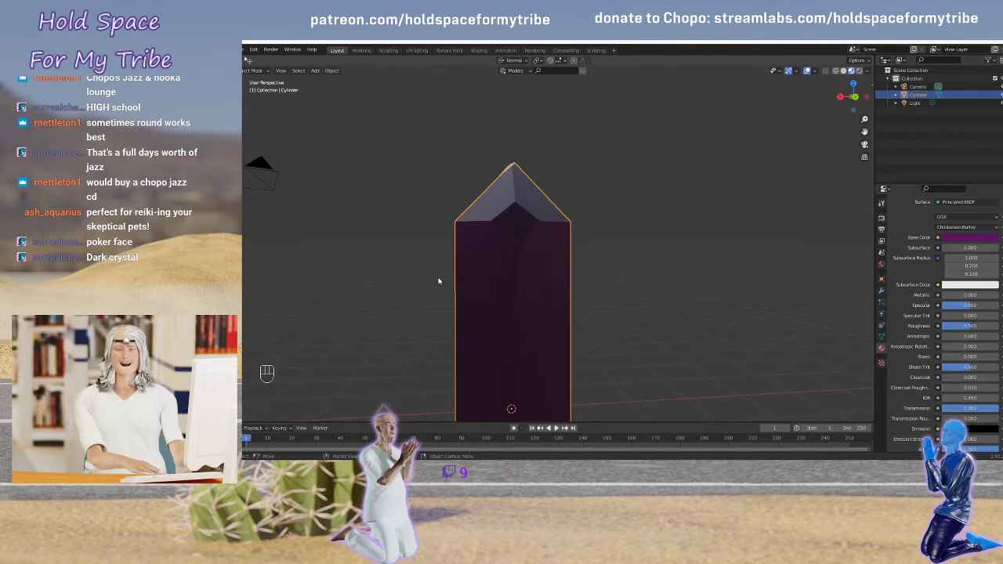
{"action": "middle_click_drag", "start_coordinate": [439, 280], "coordinate": [569, 253]}
{"action": "key", "text": "Tab"}
{"action": "left_click", "coordinate": [559, 233]}
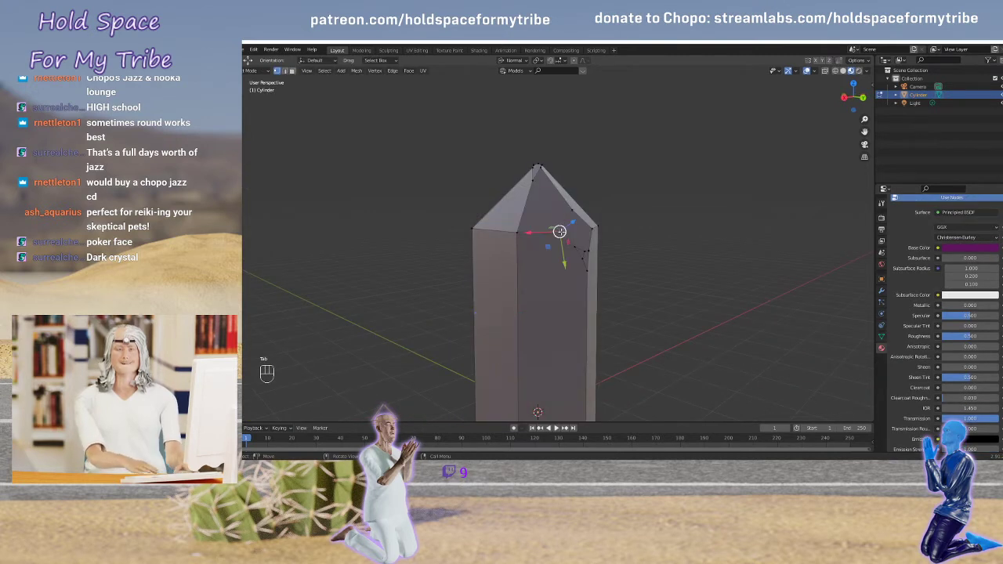
{"action": "key", "text": "g"}
{"action": "key", "text": "g"}
{"action": "left_click", "coordinate": [540, 232]}
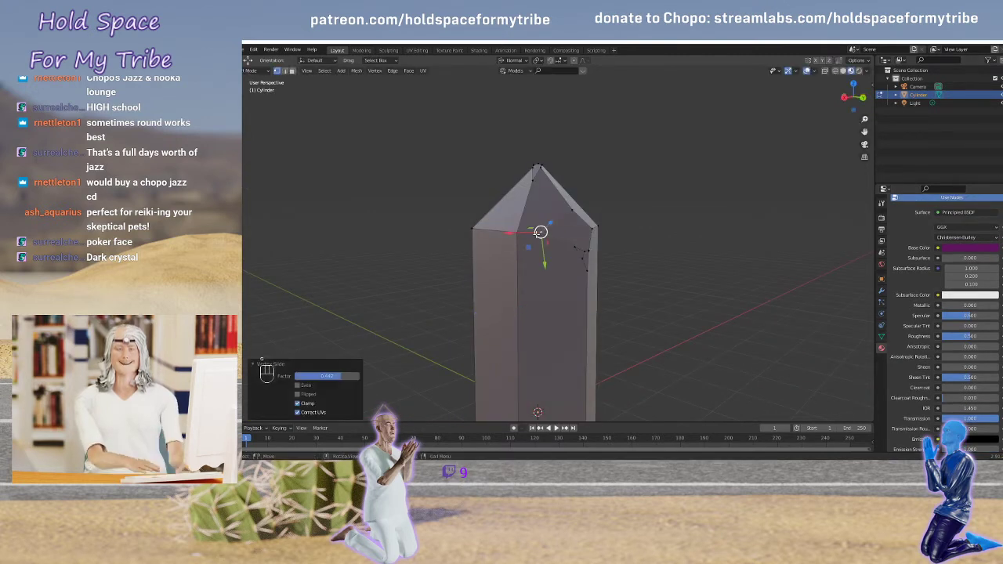
Examine the reshaped facets around the whole crystal in Object Mode
{"action": "key", "text": "Tab"}
{"action": "middle_click_drag", "start_coordinate": [709, 263], "coordinate": [826, 251]}
{"action": "scroll", "coordinate": [729, 261], "scroll_direction": "down", "scroll_amount": 5}
{"action": "scroll", "coordinate": [714, 269], "scroll_direction": "up", "scroll_amount": 5}
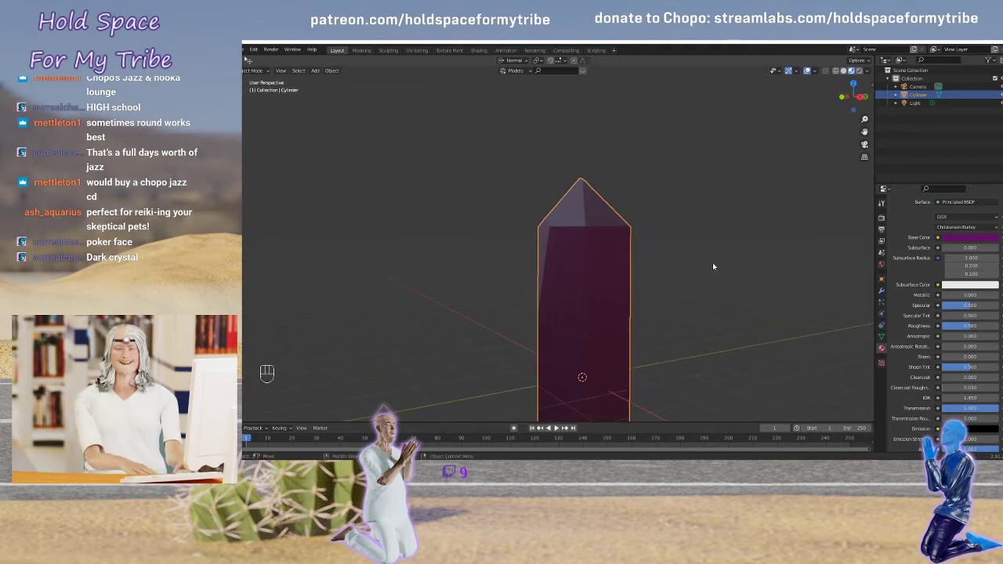
{"action": "middle_click_drag", "start_coordinate": [722, 310], "coordinate": [743, 251]}
{"action": "scroll", "coordinate": [723, 251], "scroll_direction": "down", "scroll_amount": 3}
{"action": "scroll", "coordinate": [722, 251], "scroll_direction": "up", "scroll_amount": 3}
{"action": "scroll", "coordinate": [723, 251], "scroll_direction": "down", "scroll_amount": 2}
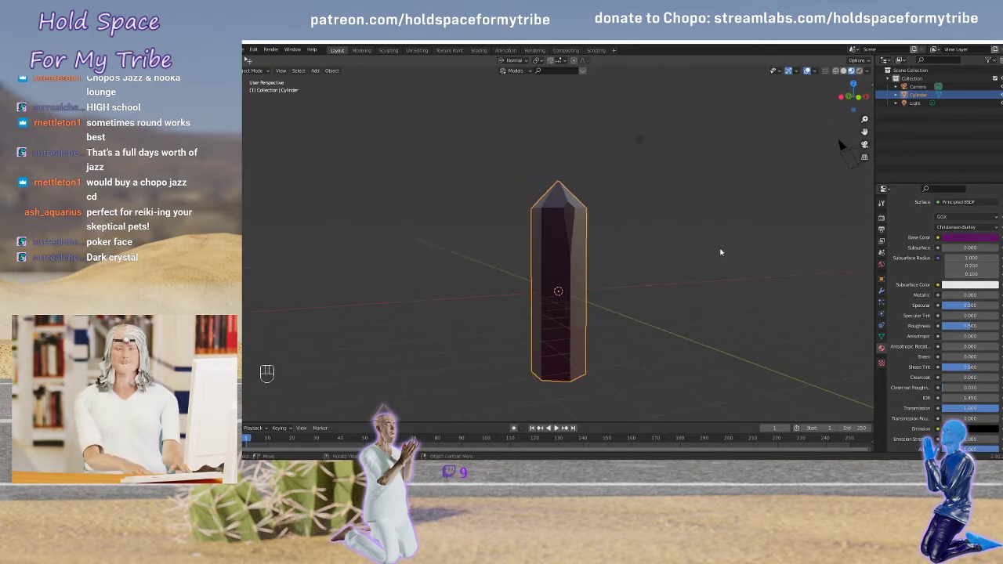
{"action": "middle_click_drag", "start_coordinate": [723, 255], "coordinate": [649, 268]}
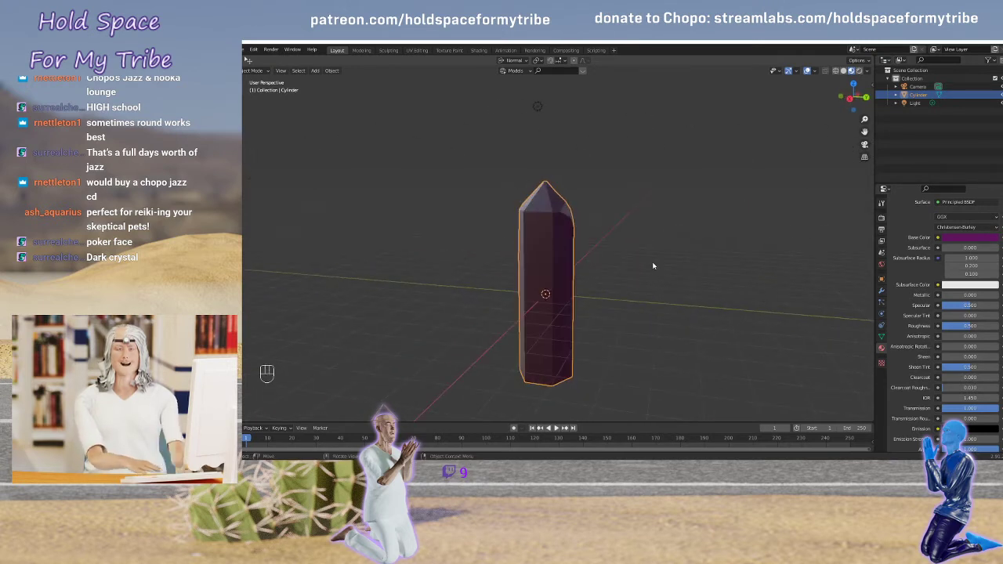
{"action": "scroll", "coordinate": [656, 269], "scroll_direction": "up", "scroll_amount": 2}
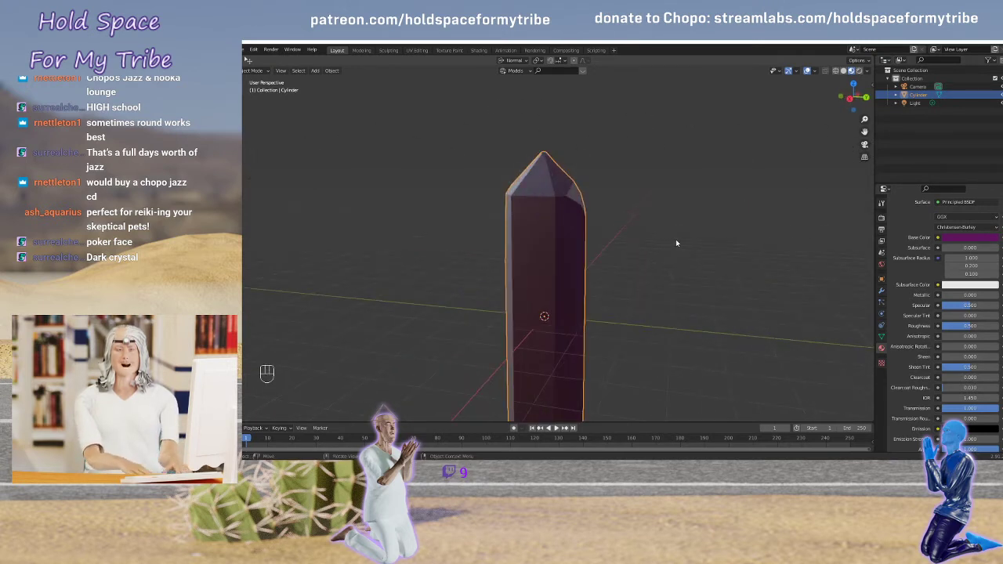
View the faceted crystal in Rendered shading from another side, and return to Material Preview
{"action": "key", "text": "z"}
{"action": "left_click", "coordinate": [681, 191]}
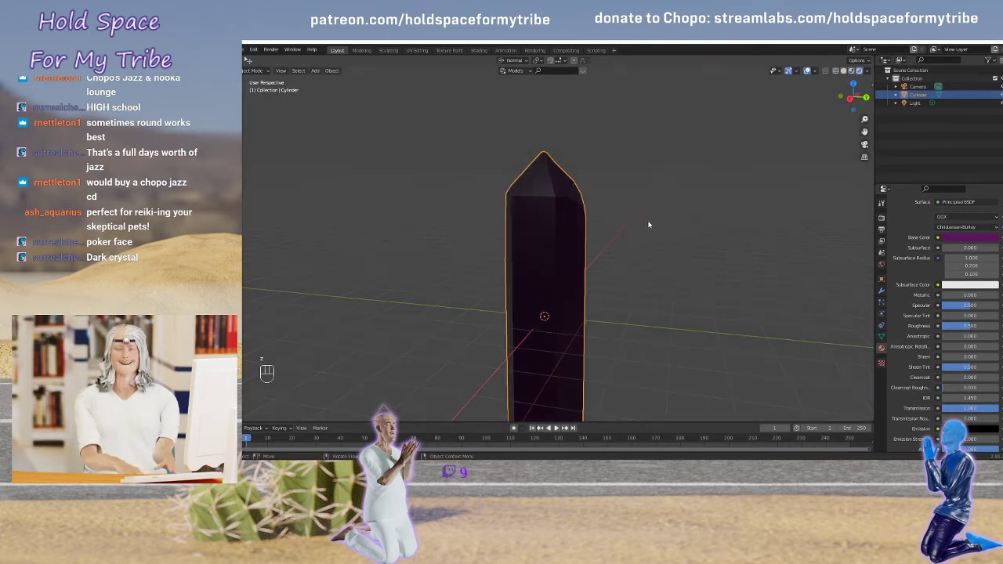
{"action": "mouse_move", "coordinate": [538, 235]}
{"action": "middle_mouse_down"}
{"action": "mouse_move", "coordinate": [589, 253]}
{"action": "mouse_move", "coordinate": [690, 226]}
{"action": "mouse_move", "coordinate": [577, 240]}
{"action": "mouse_move", "coordinate": [676, 248]}
{"action": "mouse_move", "coordinate": [715, 233]}
{"action": "middle_mouse_up"}
{"action": "key", "text": "z"}
{"action": "left_click", "coordinate": [605, 286]}
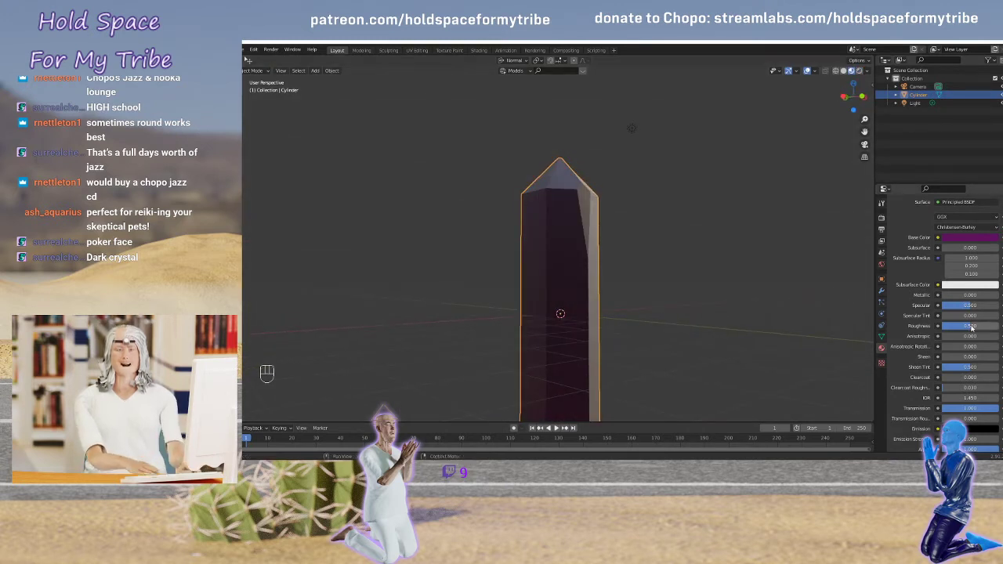
Try a Roughness of 0.000 on the crystal material, and set it to about 0.58
{"action": "left_click_drag", "start_coordinate": [972, 326], "coordinate": [944, 327]}
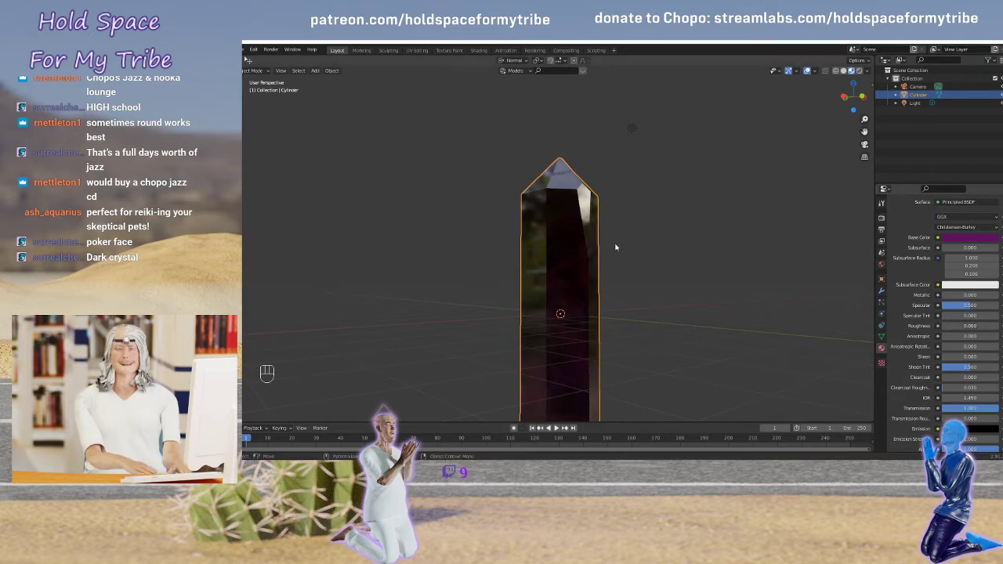
{"action": "middle_click_drag", "start_coordinate": [616, 247], "coordinate": [661, 254]}
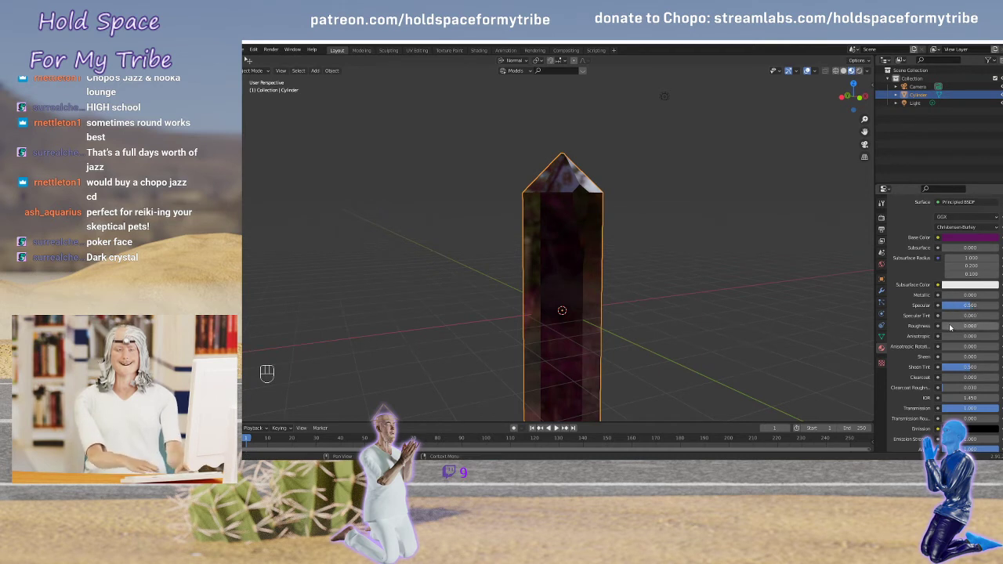
{"action": "left_click_drag", "start_coordinate": [950, 328], "coordinate": [980, 328]}
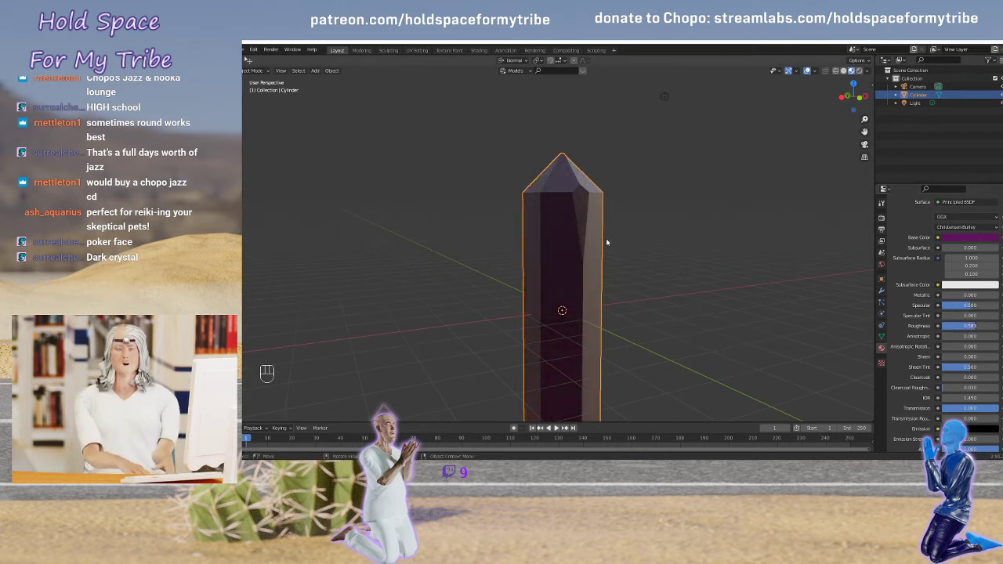
{"action": "key", "text": "Tab"}
{"action": "middle_click_drag", "start_coordinate": [606, 242], "coordinate": [747, 224]}
{"action": "scroll", "coordinate": [605, 225], "scroll_direction": "up", "scroll_amount": 5}
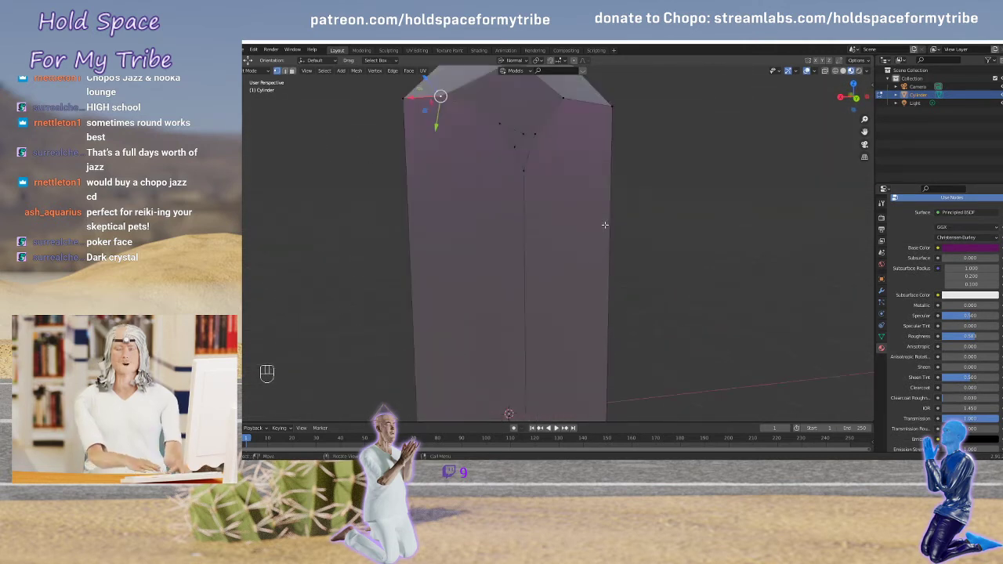
{"action": "middle_click_drag", "start_coordinate": [576, 225], "coordinate": [749, 227]}
{"action": "scroll", "coordinate": [558, 232], "scroll_direction": "down", "scroll_amount": 4}
{"action": "key", "text": "Tab"}
Add a Bevel modifier to the crystal
{"action": "left_click", "coordinate": [882, 291]}
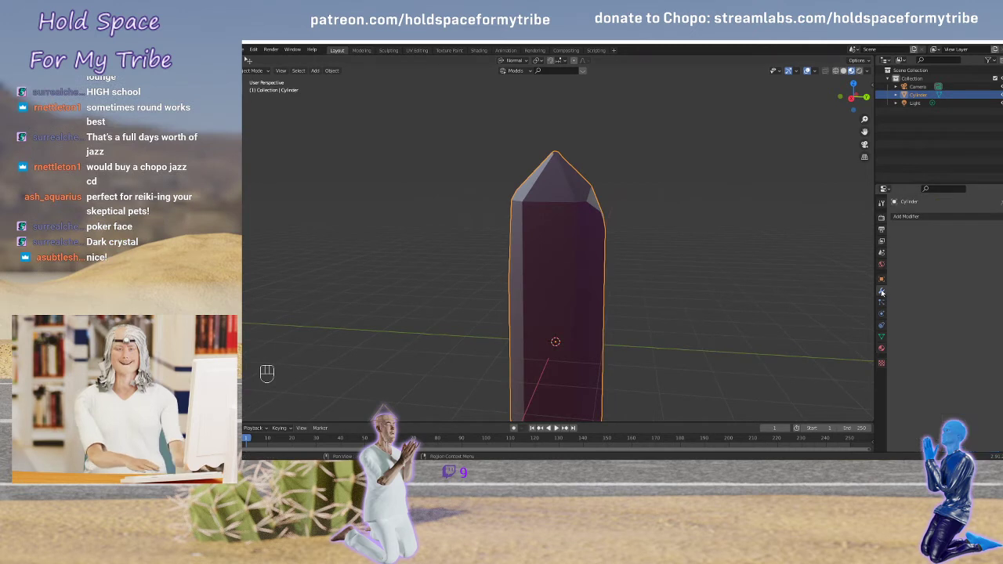
{"action": "left_click", "coordinate": [908, 217]}
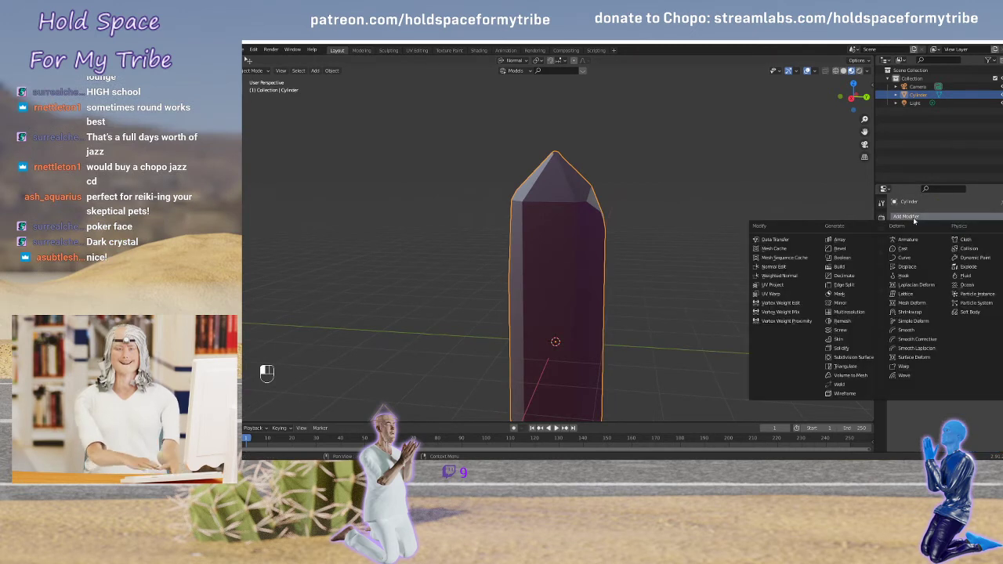
{"action": "left_click", "coordinate": [860, 249]}
{"action": "middle_click_drag", "start_coordinate": [575, 227], "coordinate": [669, 227]}
Set the Bevel modifier's Amount to 0.01 m and its Segments to 4
{"action": "left_click", "coordinate": [937, 263]}
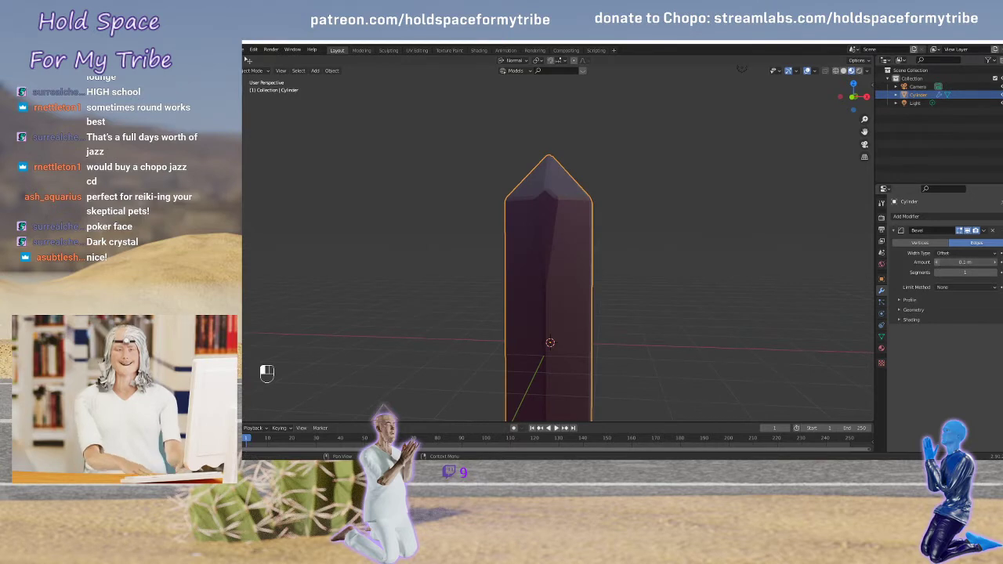
{"action": "left_click", "coordinate": [936, 263]}
{"action": "left_click", "coordinate": [937, 263]}
{"action": "left_click", "coordinate": [937, 262]}
{"action": "left_click", "coordinate": [937, 263]}
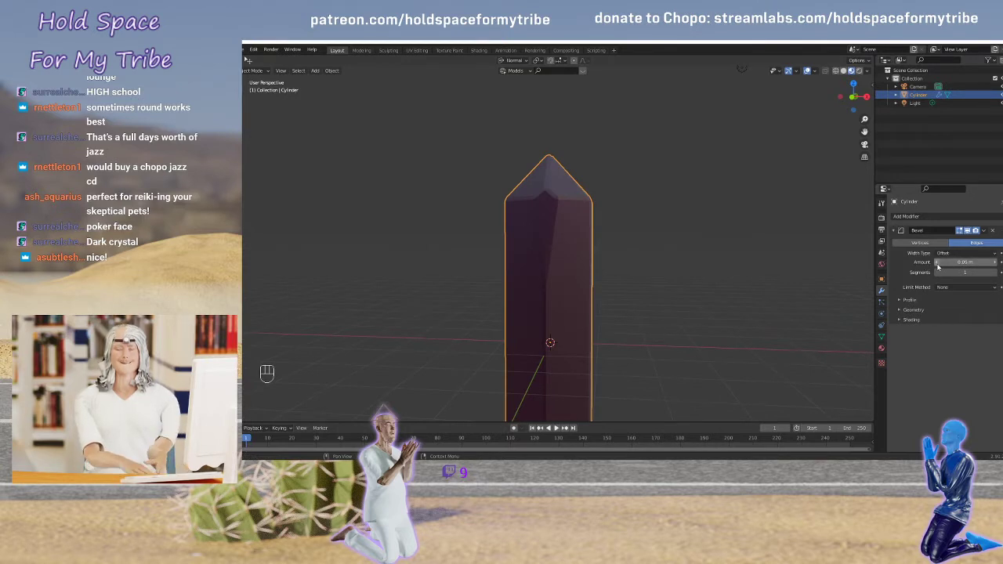
{"action": "left_click", "coordinate": [936, 262]}
{"action": "left_click", "coordinate": [936, 263]}
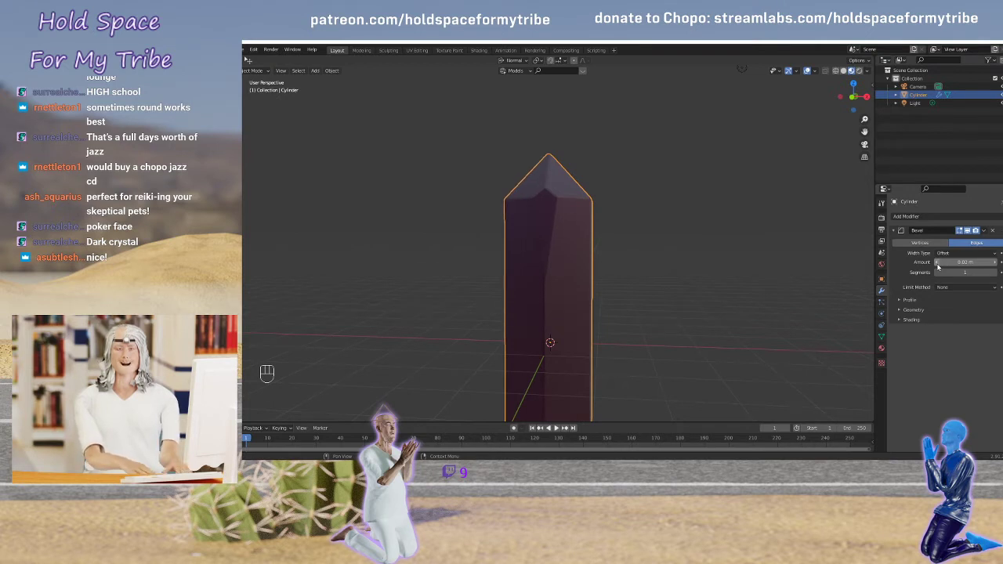
{"action": "left_click", "coordinate": [938, 262]}
{"action": "left_click", "coordinate": [995, 273]}
{"action": "left_click", "coordinate": [995, 273]}
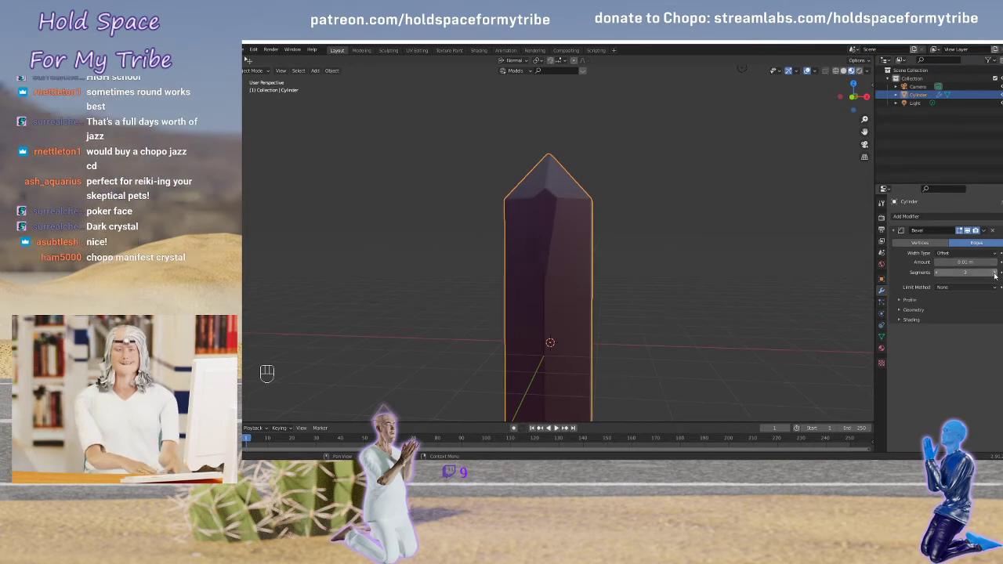
{"action": "left_click", "coordinate": [995, 273]}
Examine the beveled edges around the crystal's shoulder and tip up close
{"action": "scroll", "coordinate": [649, 225], "scroll_direction": "up", "scroll_amount": 4}
{"action": "middle_click_drag", "start_coordinate": [649, 225], "coordinate": [625, 283]}
{"action": "scroll", "coordinate": [683, 219], "scroll_direction": "up", "scroll_amount": 3}
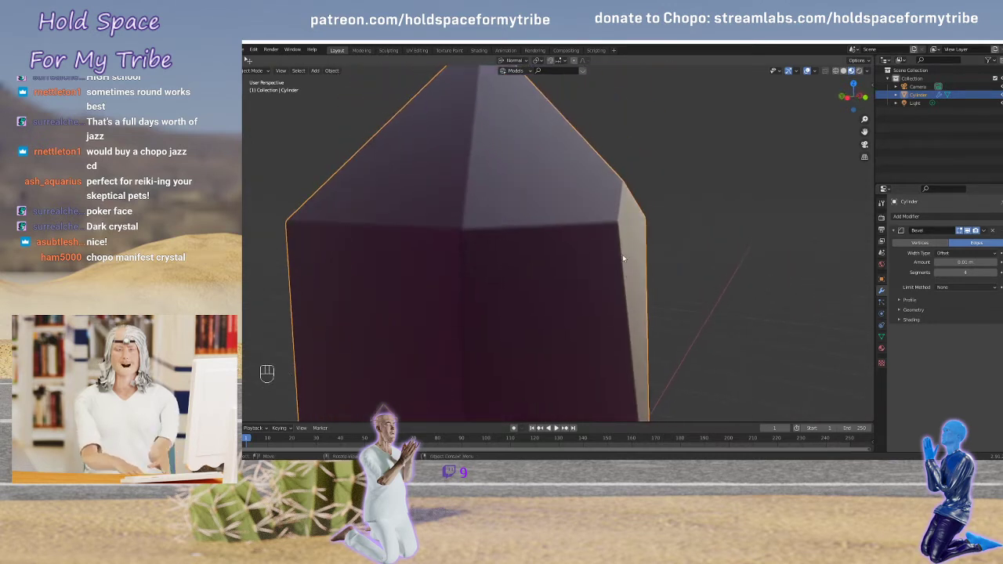
{"action": "scroll", "coordinate": [623, 258], "scroll_direction": "up", "scroll_amount": 2}
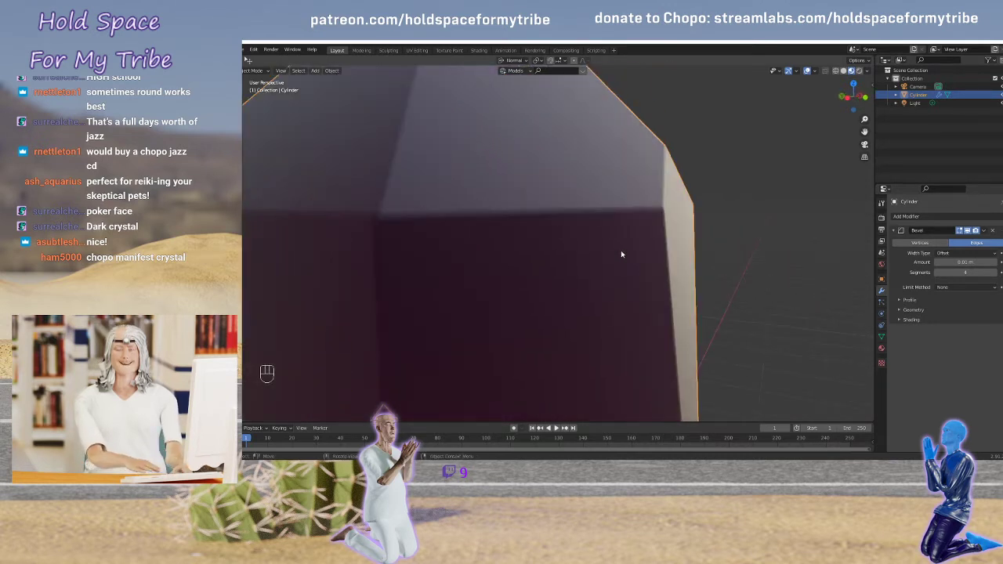
{"action": "right_click", "coordinate": [592, 211]}
{"action": "key", "text": "Escape"}
{"action": "scroll", "coordinate": [597, 209], "scroll_direction": "down", "scroll_amount": 3}
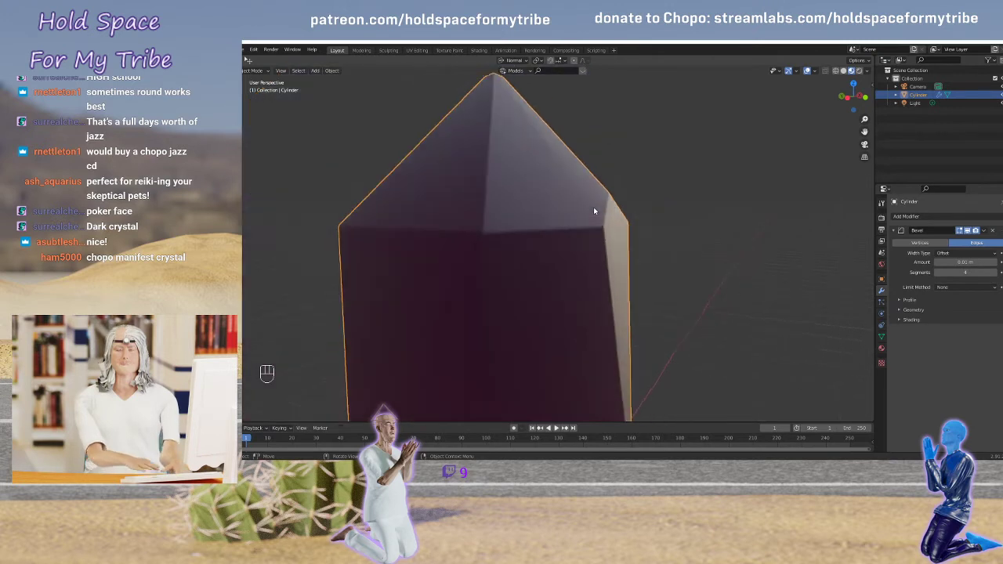
{"action": "scroll", "coordinate": [593, 212], "scroll_direction": "up", "scroll_amount": 3}
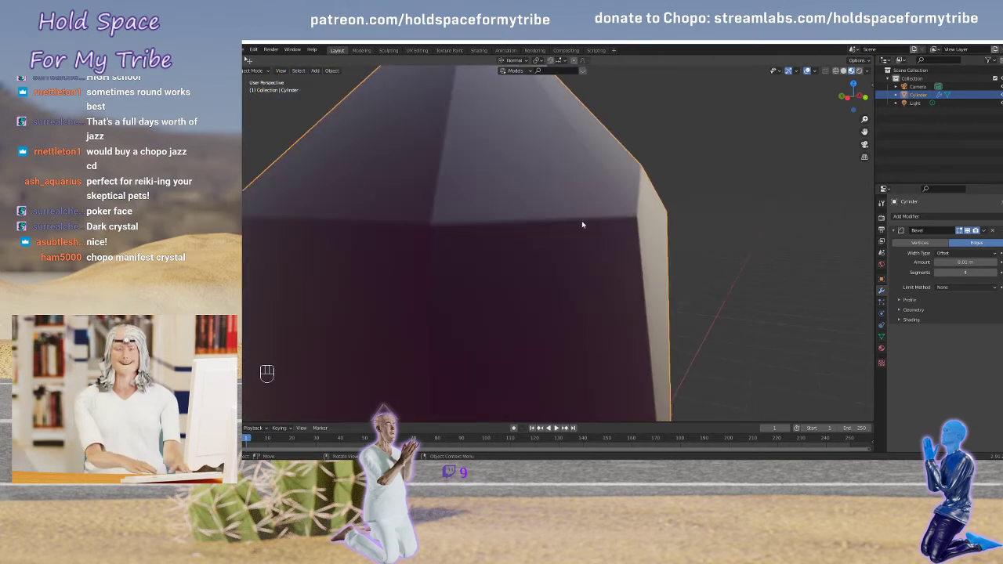
Try a Segments value of 1 on the crystal's Bevel modifier, and set it to 2
{"action": "middle_click_drag", "start_coordinate": [647, 207], "coordinate": [607, 200]}
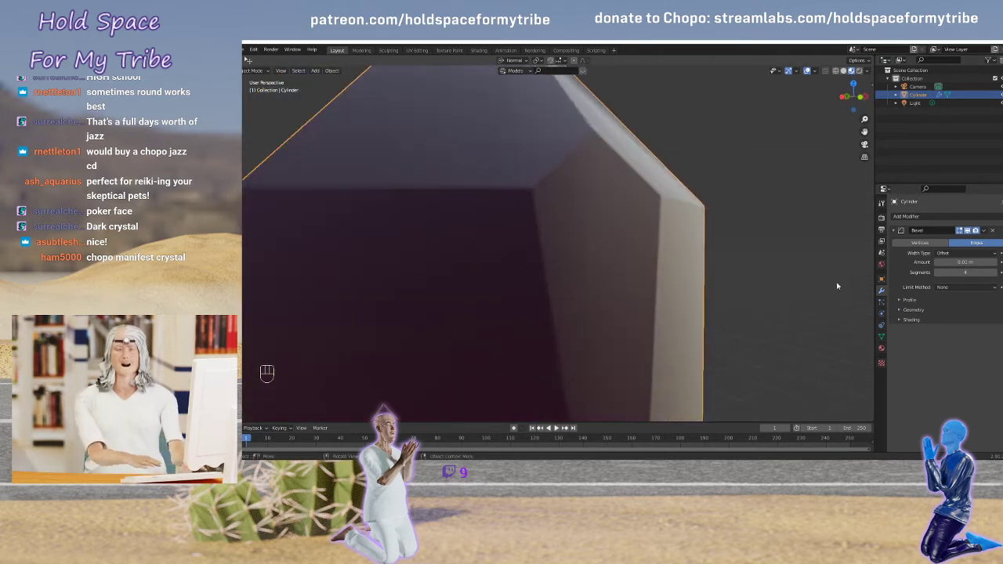
{"action": "left_click", "coordinate": [938, 273]}
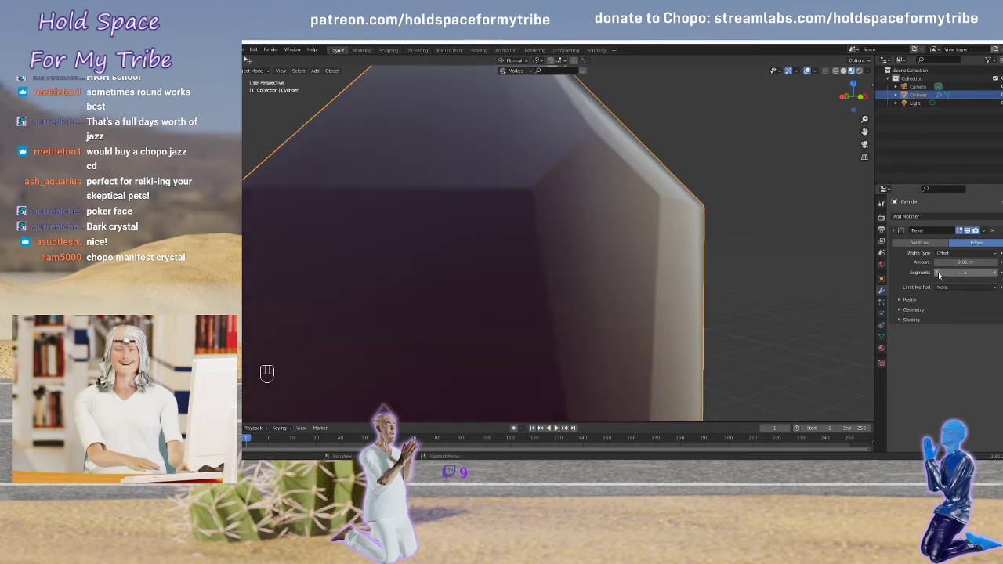
{"action": "left_click", "coordinate": [995, 273]}
{"action": "scroll", "coordinate": [693, 251], "scroll_direction": "down", "scroll_amount": 5}
{"action": "mouse_move", "coordinate": [734, 246]}
{"action": "middle_mouse_down"}
{"action": "mouse_move", "coordinate": [690, 258]}
{"action": "mouse_move", "coordinate": [732, 253]}
{"action": "middle_mouse_up"}
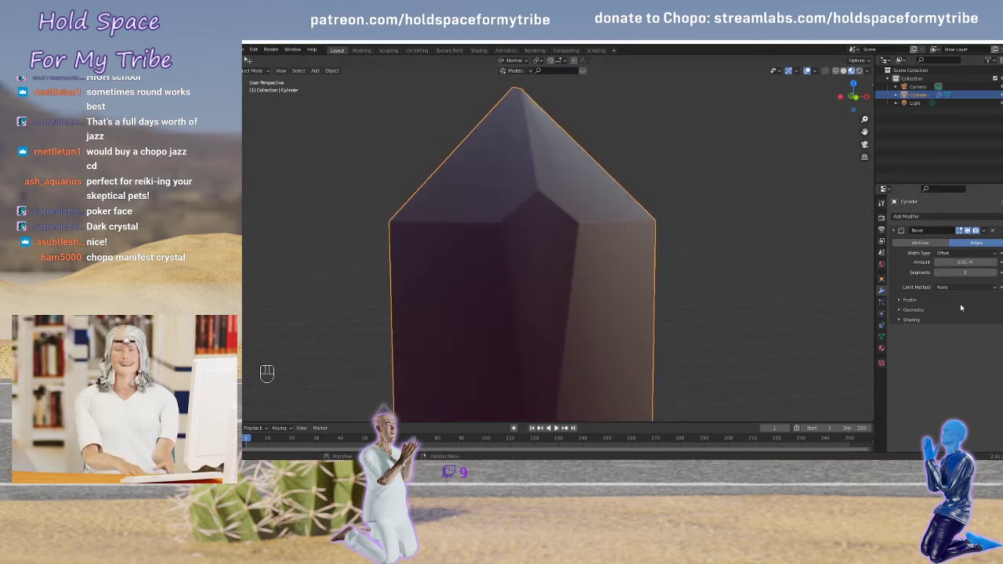
Review the Geometry and Shading settings of the crystal's Bevel modifier
{"action": "left_click", "coordinate": [900, 311]}
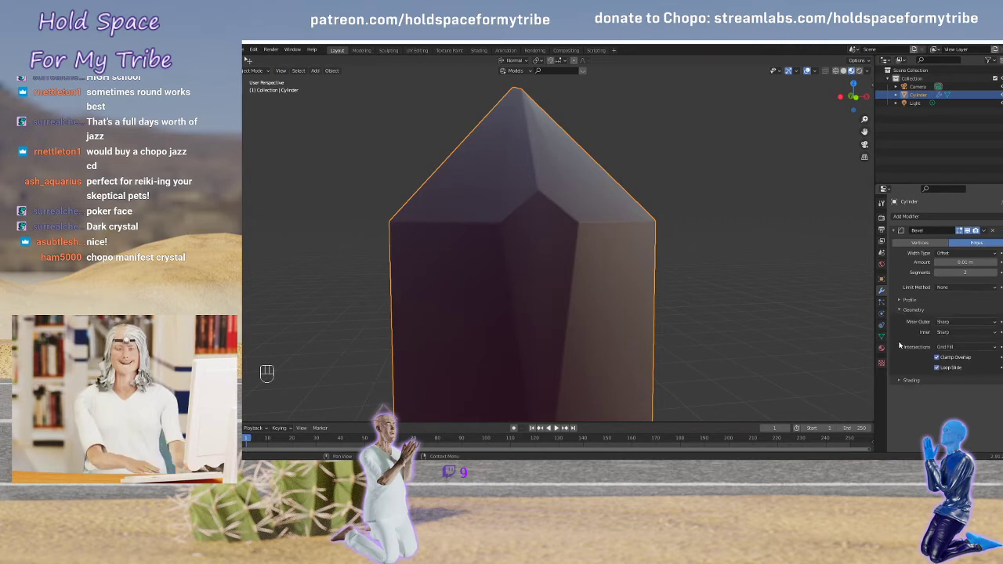
{"action": "left_click", "coordinate": [901, 381]}
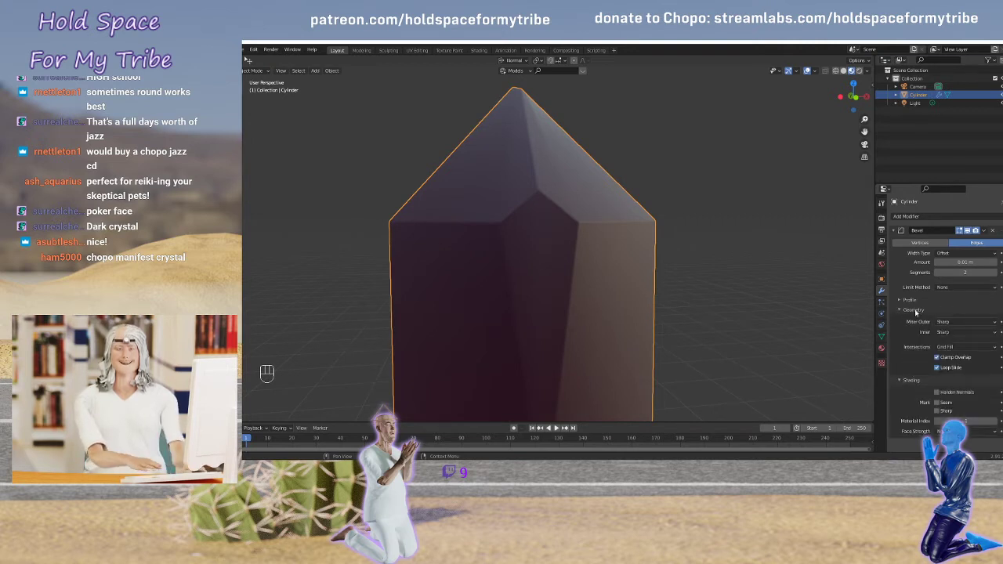
{"action": "left_click", "coordinate": [895, 231]}
Try a Subdivision Surface modifier on the beveled crystal, check the facets from several sides, and remove the modifier
{"action": "left_click", "coordinate": [907, 216]}
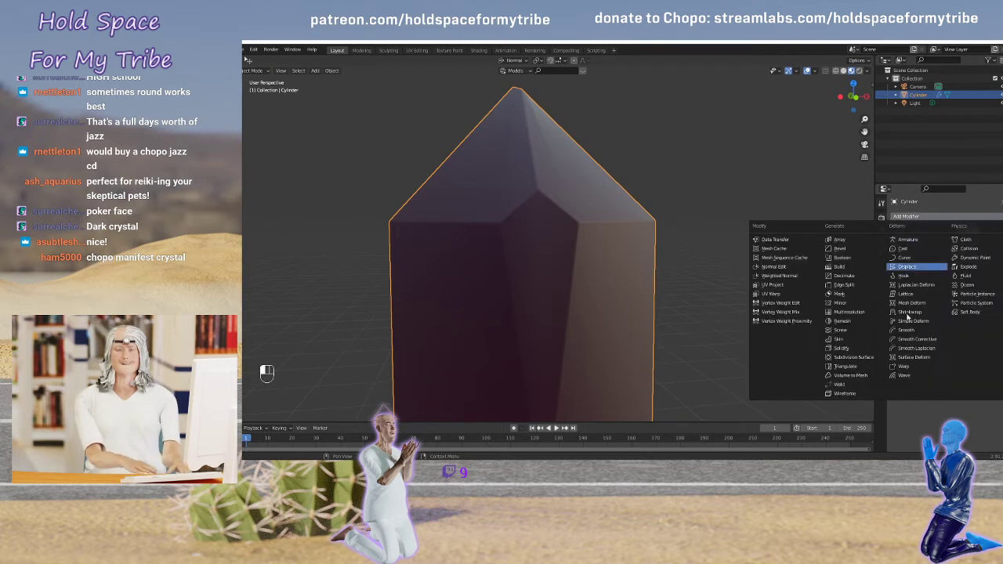
{"action": "left_click", "coordinate": [853, 357]}
{"action": "scroll", "coordinate": [688, 319], "scroll_direction": "down", "scroll_amount": 4}
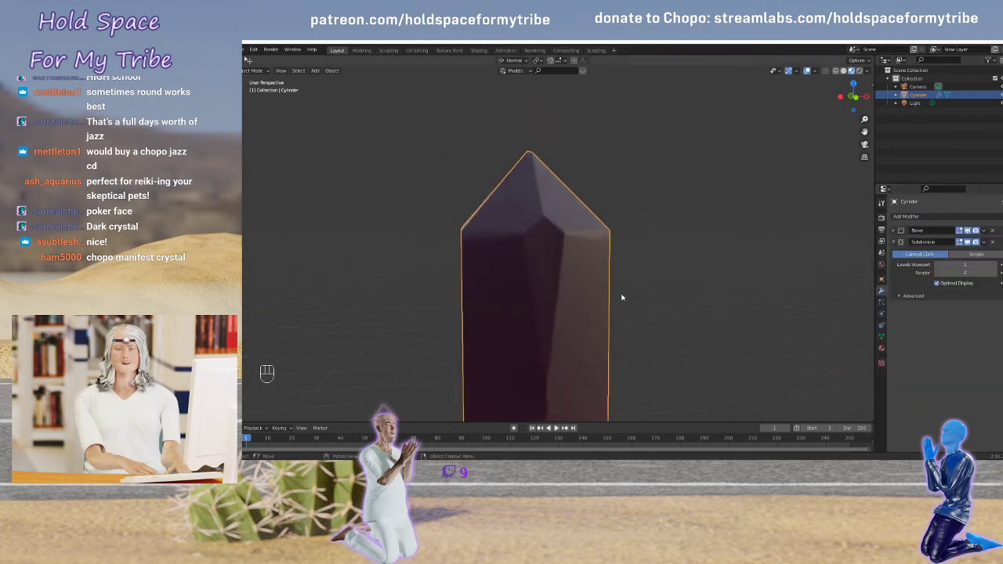
{"action": "scroll", "coordinate": [624, 295], "scroll_direction": "up", "scroll_amount": 1}
{"action": "middle_click_drag", "start_coordinate": [540, 286], "coordinate": [727, 278]}
{"action": "scroll", "coordinate": [576, 274], "scroll_direction": "up", "scroll_amount": 3}
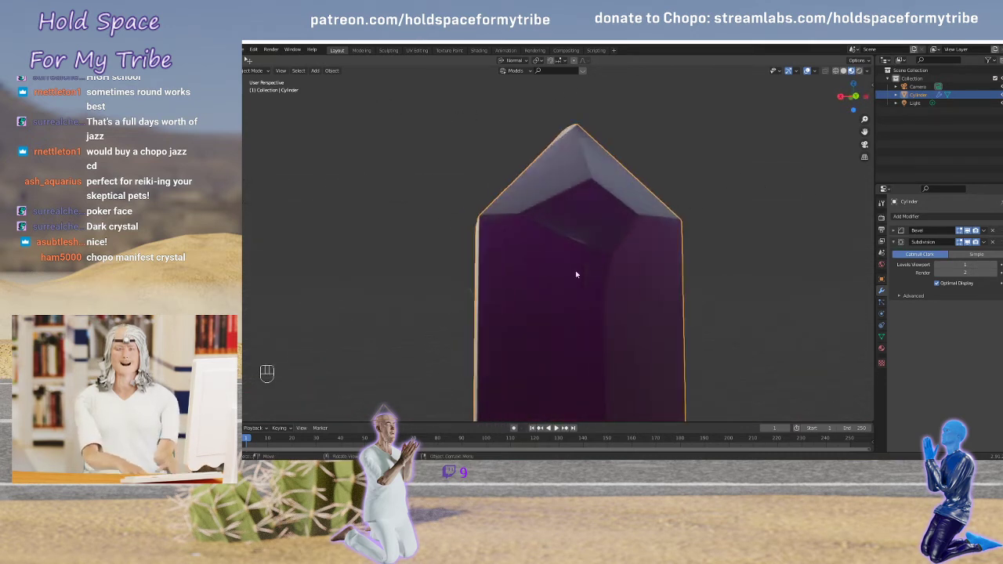
{"action": "mouse_move", "coordinate": [623, 244]}
{"action": "middle_mouse_down"}
{"action": "mouse_move", "coordinate": [619, 256]}
{"action": "mouse_move", "coordinate": [587, 265]}
{"action": "mouse_move", "coordinate": [561, 262]}
{"action": "mouse_move", "coordinate": [627, 249]}
{"action": "middle_mouse_up"}
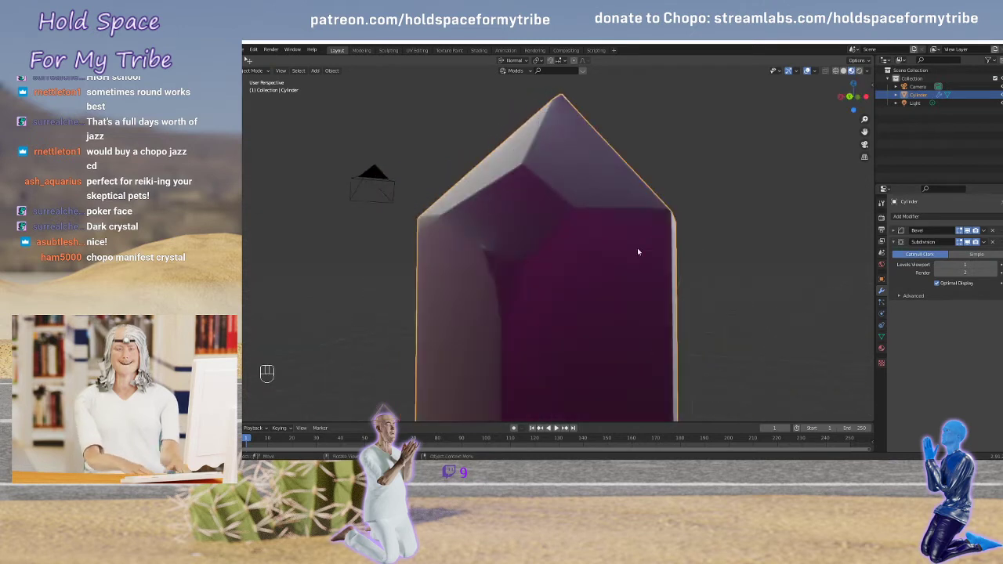
{"action": "left_click", "coordinate": [994, 242]}
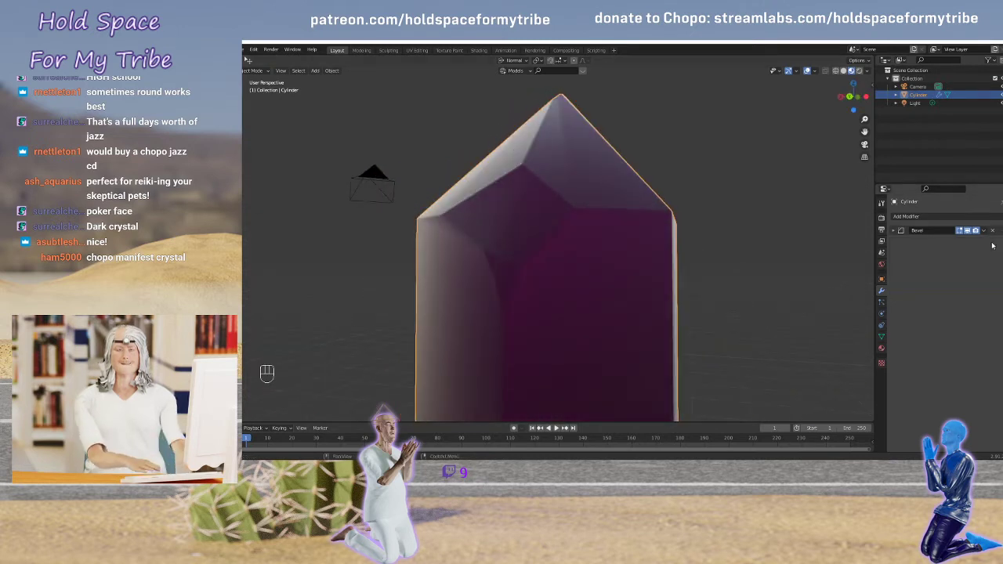
Inspect the crystal's beveled edges in Solid shading and raise the Bevel modifier's Segments
{"action": "left_click", "coordinate": [895, 232]}
{"action": "scroll", "coordinate": [553, 265], "scroll_direction": "down", "scroll_amount": 5}
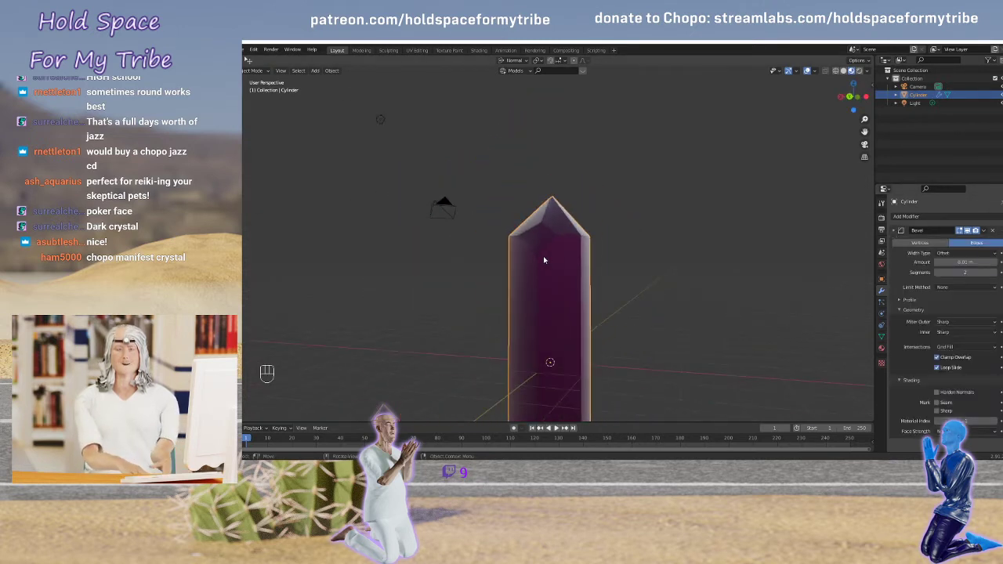
{"action": "key", "text": "z"}
{"action": "left_click", "coordinate": [606, 254]}
{"action": "mouse_move", "coordinate": [552, 243]}
{"action": "middle_mouse_down"}
{"action": "mouse_move", "coordinate": [605, 270]}
{"action": "mouse_move", "coordinate": [650, 252]}
{"action": "mouse_move", "coordinate": [734, 245]}
{"action": "mouse_move", "coordinate": [628, 249]}
{"action": "middle_mouse_up"}
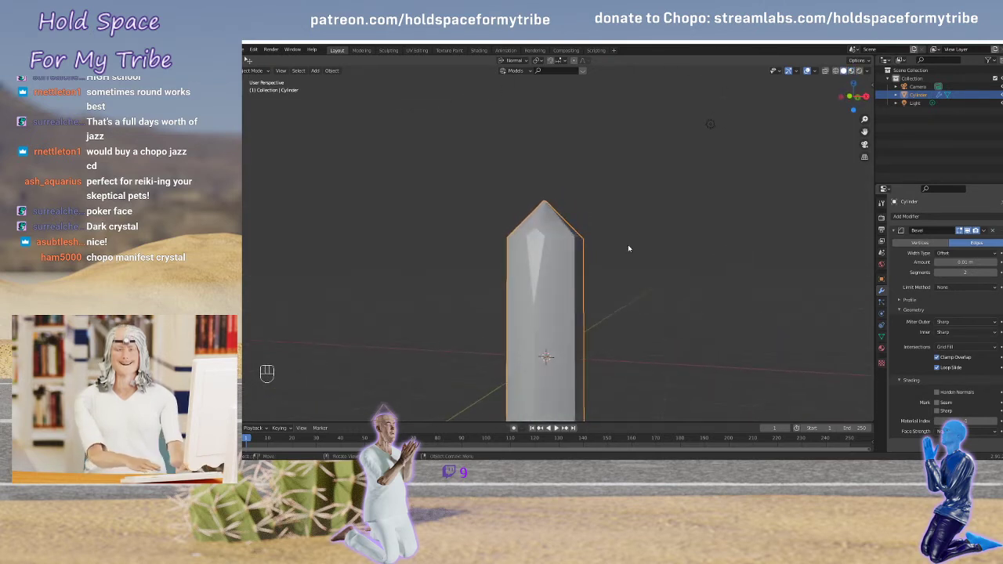
{"action": "scroll", "coordinate": [628, 249], "scroll_direction": "up", "scroll_amount": 7}
{"action": "middle_click_drag", "start_coordinate": [689, 249], "coordinate": [581, 257]}
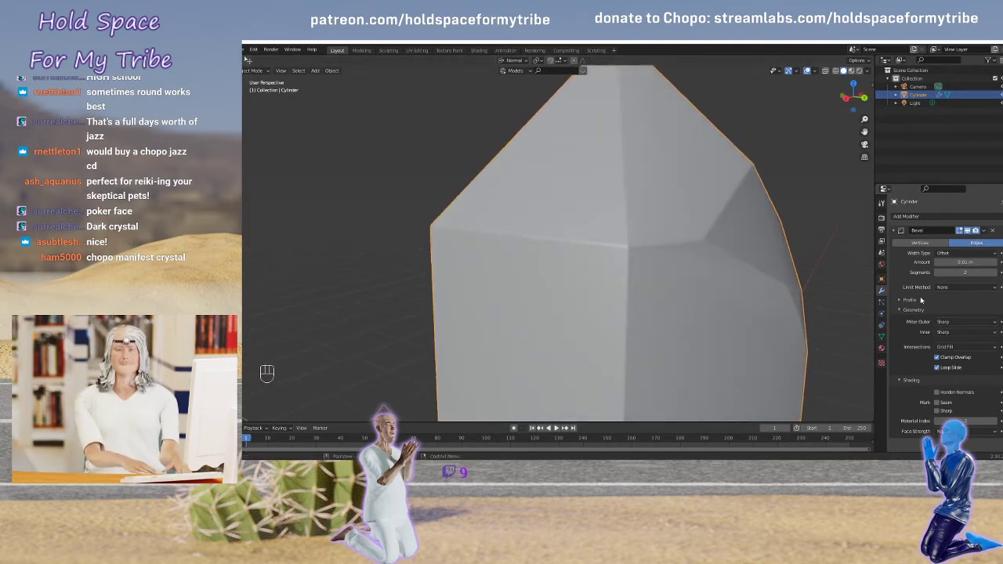
{"action": "left_click", "coordinate": [995, 274]}
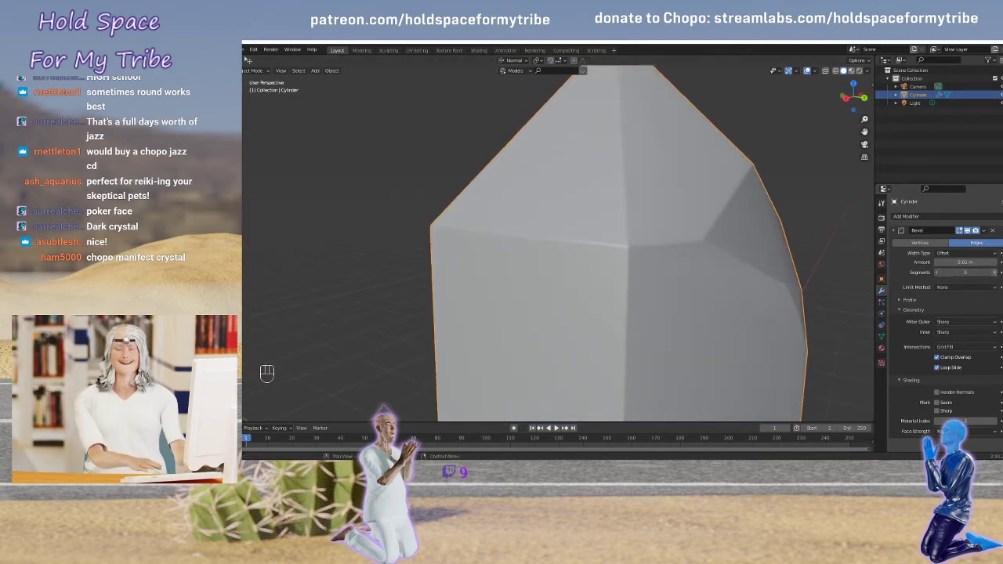
{"action": "middle_click_drag", "start_coordinate": [680, 258], "coordinate": [748, 235]}
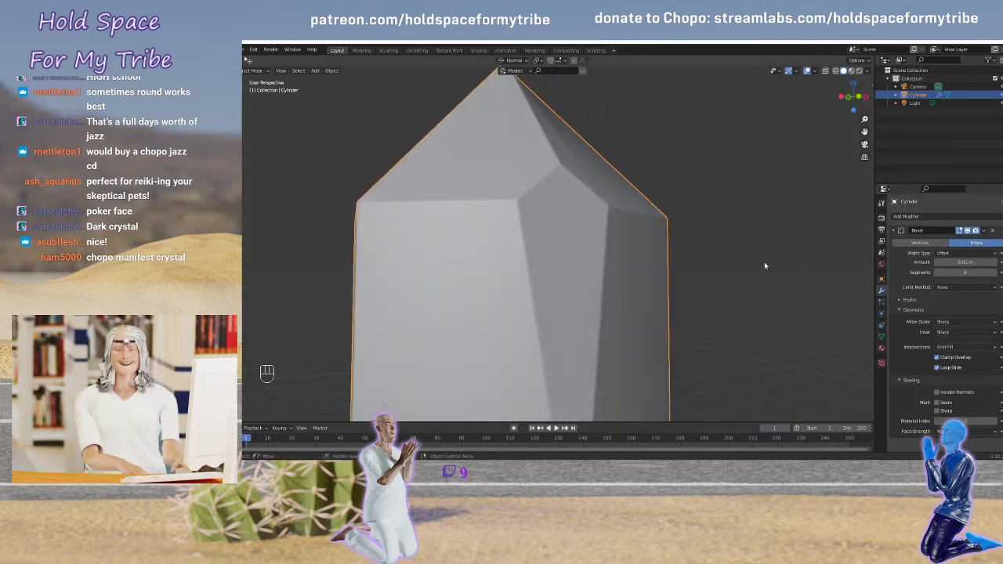
{"action": "scroll", "coordinate": [705, 266], "scroll_direction": "down", "scroll_amount": 4}
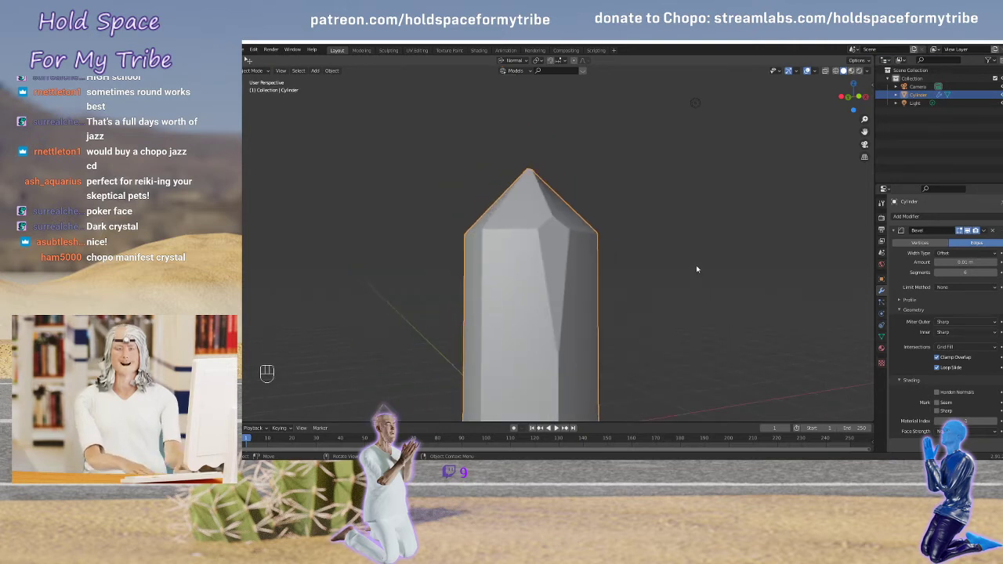
Show the whole crystal in Rendered viewport shading
{"action": "key", "text": "z"}
{"action": "left_click", "coordinate": [697, 216]}
{"action": "middle_click_drag", "start_coordinate": [660, 225], "coordinate": [672, 246]}
{"action": "scroll", "coordinate": [608, 255], "scroll_direction": "down", "scroll_amount": 7}
{"action": "scroll", "coordinate": [607, 253], "scroll_direction": "up", "scroll_amount": 1}
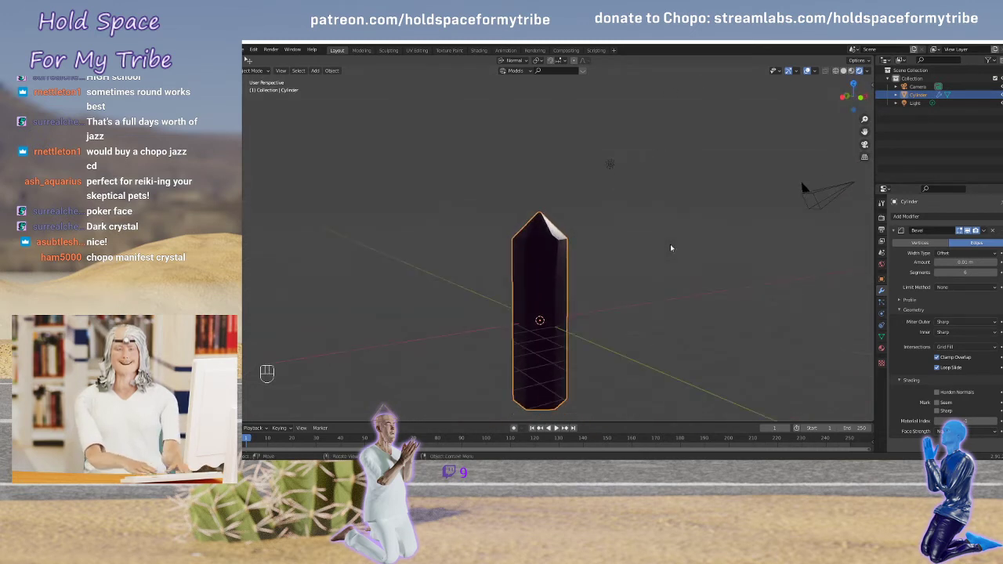
Delete the light above the crystal from the scene
{"action": "left_click", "coordinate": [611, 166]}
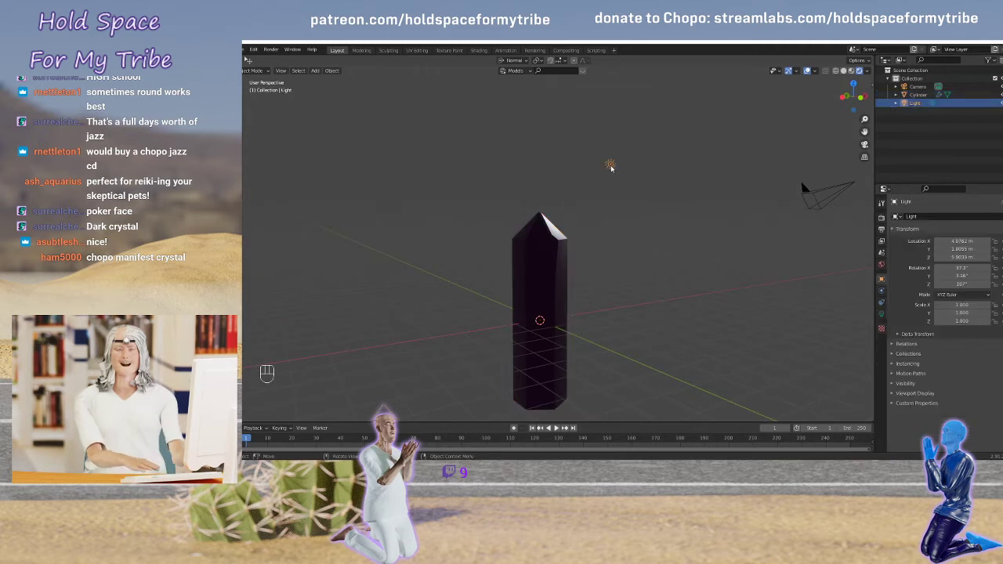
{"action": "key", "text": "x"}
{"action": "left_click", "coordinate": [610, 166]}
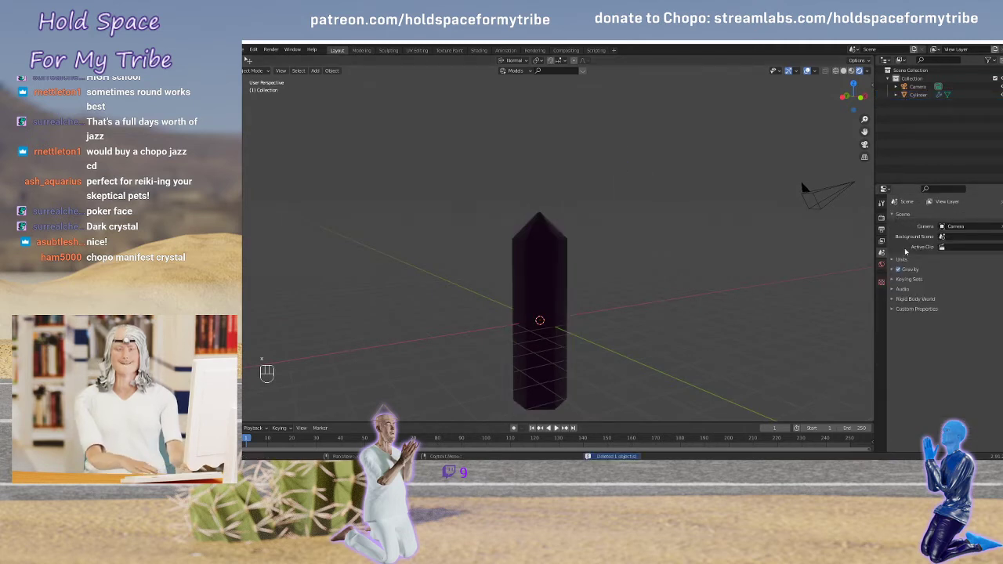
Light the world with the kiara_6_afternoon_2k.hdr environment image and view the crystal against it
{"action": "left_click", "coordinate": [881, 264]}
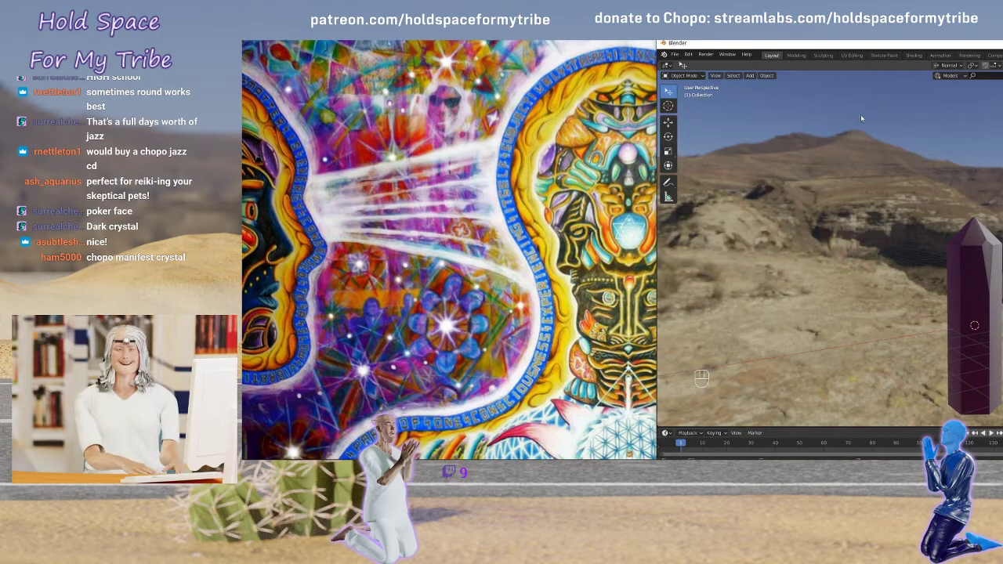
{"action": "left_click_drag", "start_coordinate": [911, 46], "coordinate": [473, 42]}
{"action": "middle_click_drag", "start_coordinate": [498, 213], "coordinate": [553, 233]}
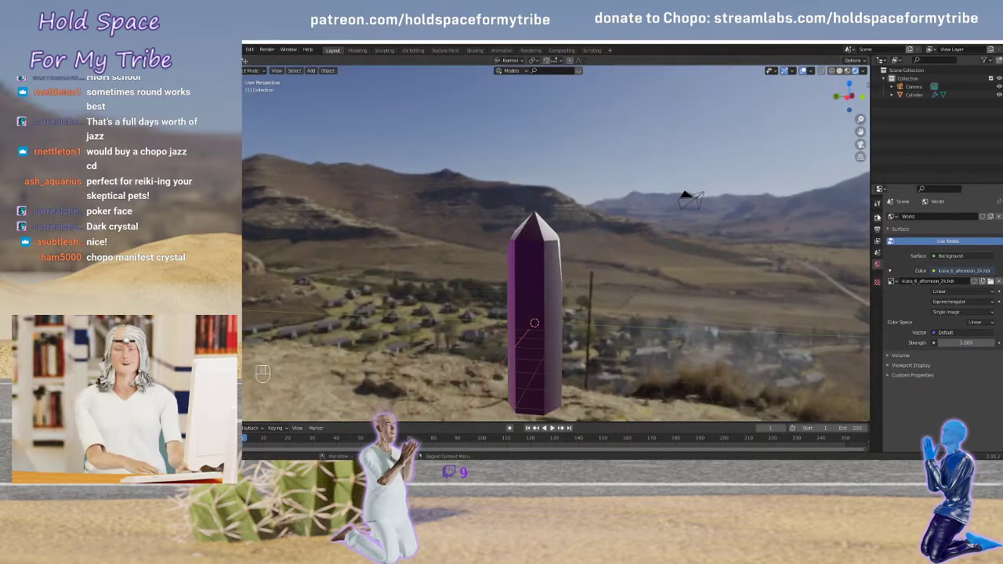
Make the render film Transparent so the environment image is hidden behind the crystal
{"action": "left_click", "coordinate": [877, 219]}
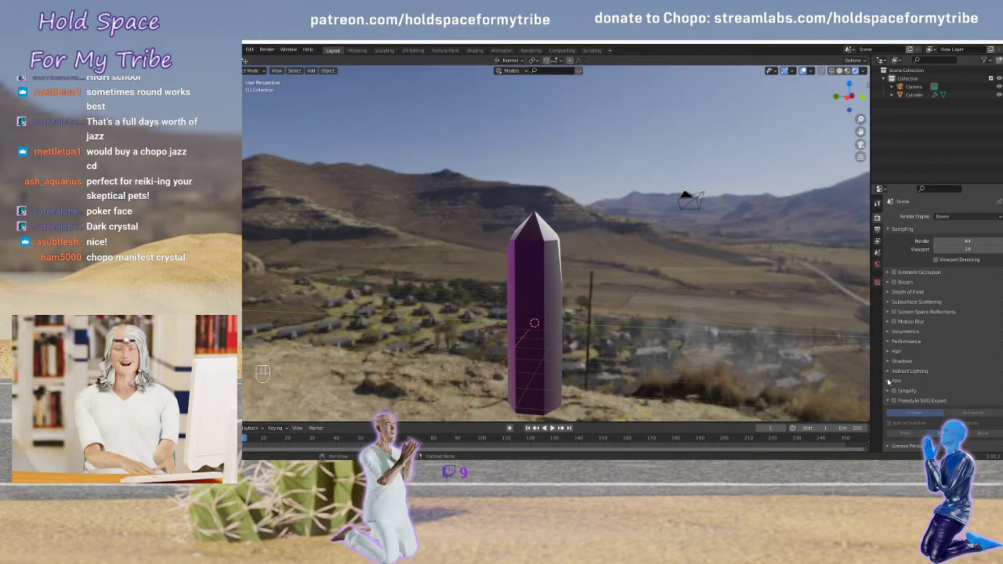
{"action": "left_click", "coordinate": [890, 380]}
{"action": "scroll", "coordinate": [907, 382], "scroll_direction": "down", "scroll_amount": 1}
{"action": "left_click", "coordinate": [933, 387]}
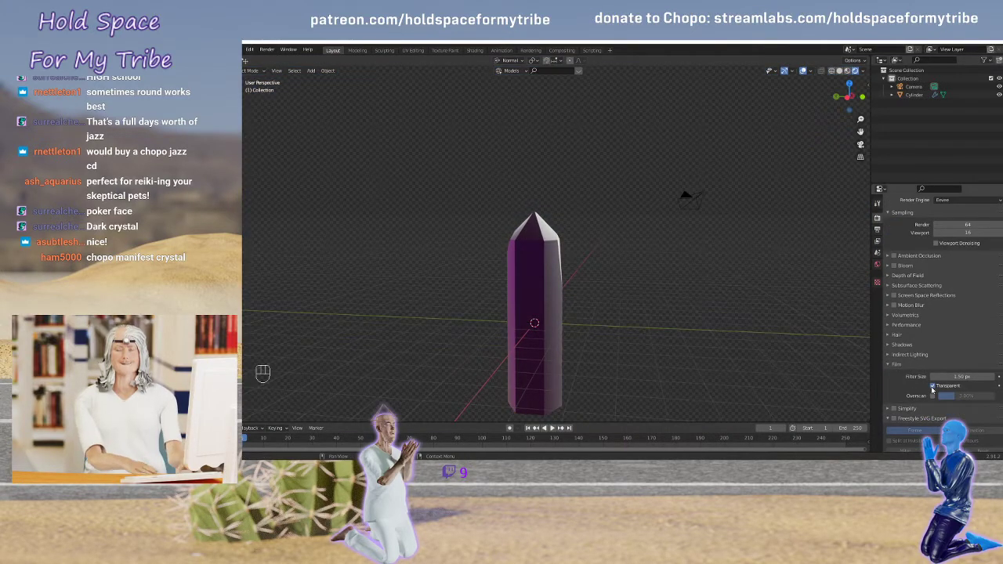
{"action": "scroll", "coordinate": [559, 267], "scroll_direction": "up", "scroll_amount": 4}
{"action": "mouse_move", "coordinate": [735, 217]}
{"action": "middle_mouse_down"}
{"action": "mouse_move", "coordinate": [668, 244]}
{"action": "mouse_move", "coordinate": [752, 231]}
{"action": "mouse_move", "coordinate": [650, 261]}
{"action": "mouse_move", "coordinate": [636, 280]}
{"action": "mouse_move", "coordinate": [713, 288]}
{"action": "mouse_move", "coordinate": [722, 265]}
{"action": "middle_mouse_up"}
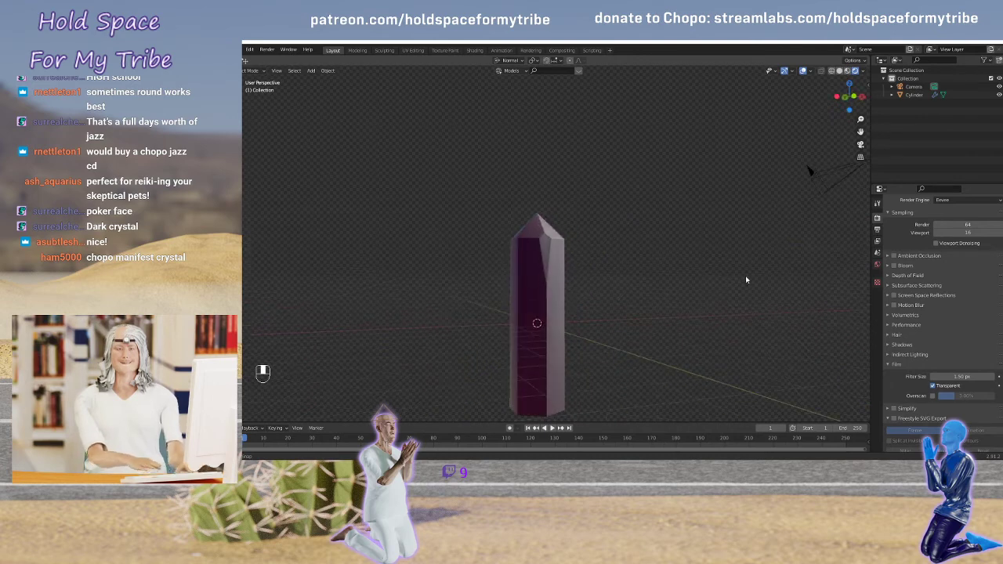
Enable Ambient Occlusion and Screen Space Reflections for the Eevee render, keeping the viewport in Rendered shading
{"action": "key", "text": "z"}
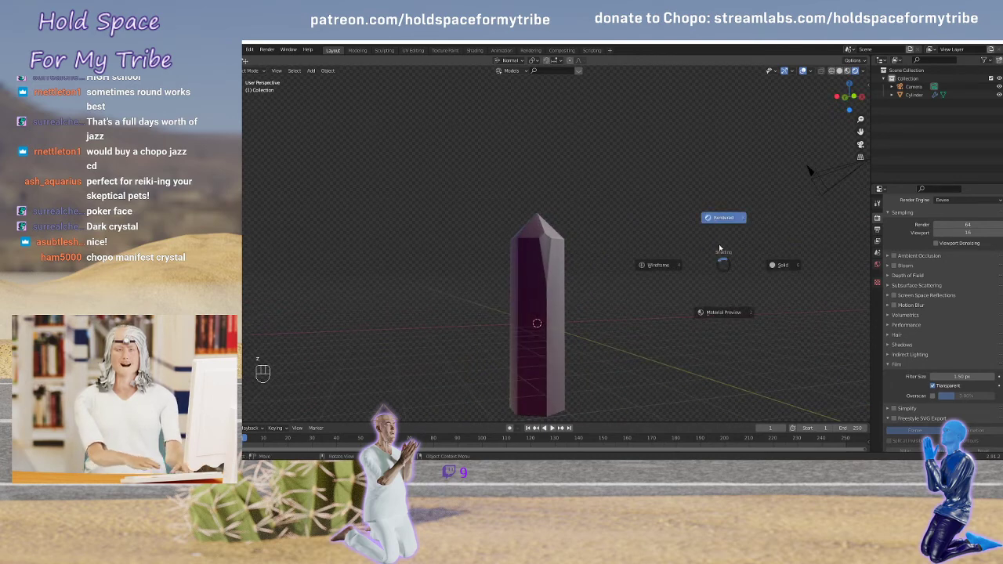
{"action": "left_click", "coordinate": [718, 219]}
{"action": "middle_click_drag", "start_coordinate": [681, 253], "coordinate": [768, 259]}
{"action": "left_click", "coordinate": [894, 256]}
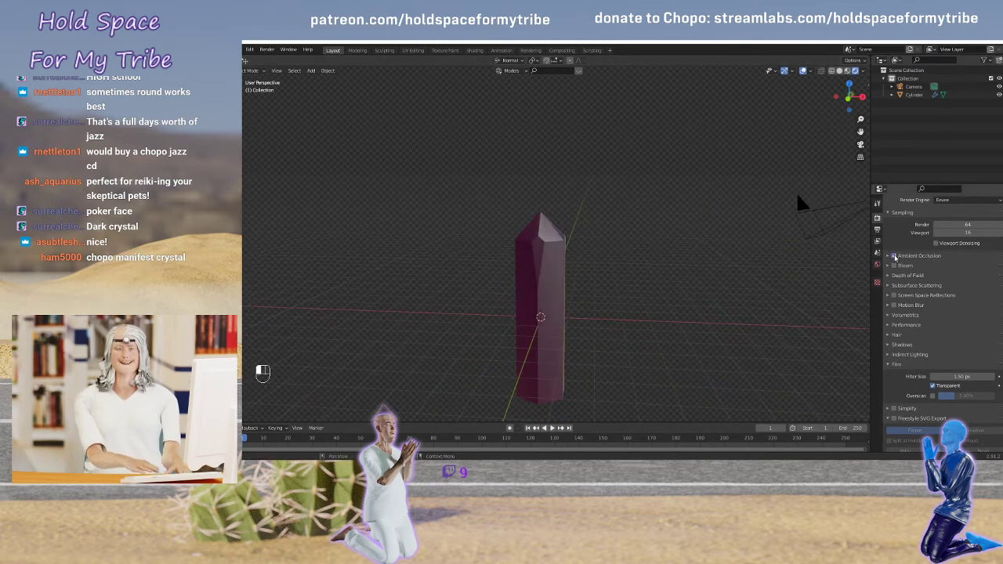
{"action": "left_click", "coordinate": [895, 296]}
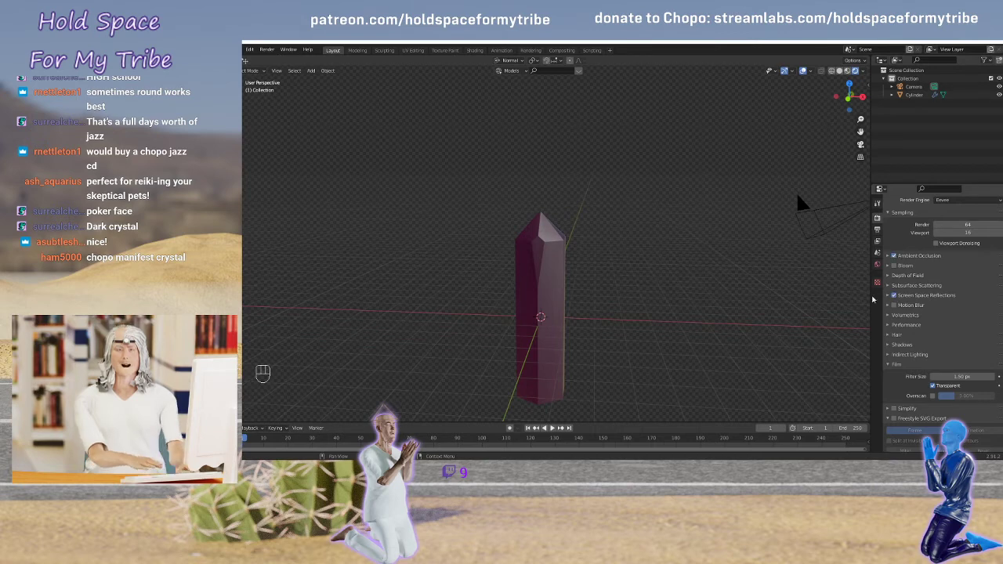
Examine the rendered crystal's facets and translucency from several distances and angles
{"action": "scroll", "coordinate": [624, 286], "scroll_direction": "up", "scroll_amount": 8}
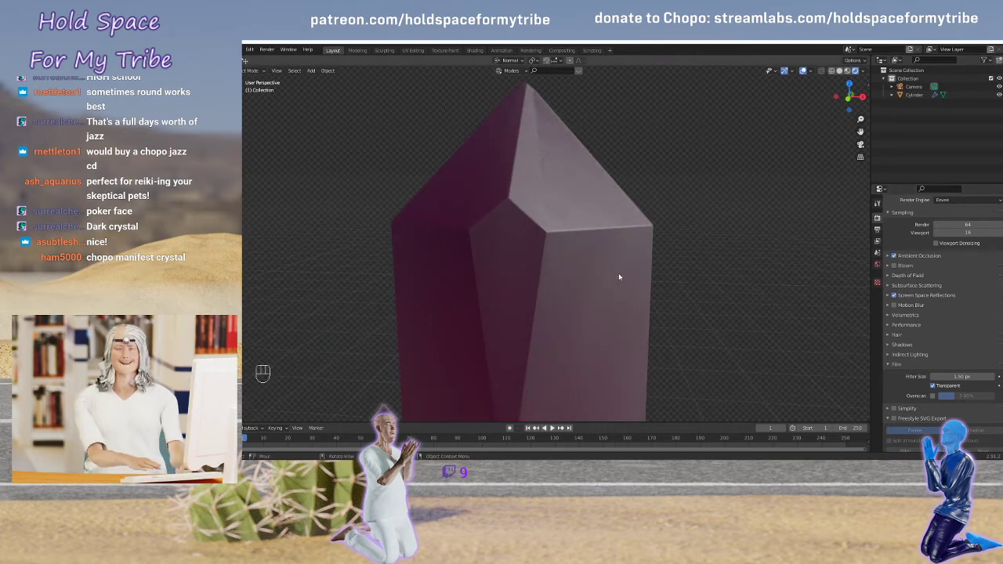
{"action": "scroll", "coordinate": [620, 274], "scroll_direction": "down", "scroll_amount": 6}
{"action": "mouse_move", "coordinate": [619, 273]}
{"action": "middle_mouse_down"}
{"action": "mouse_move", "coordinate": [542, 253]}
{"action": "mouse_move", "coordinate": [629, 271]}
{"action": "middle_mouse_up"}
{"action": "scroll", "coordinate": [543, 259], "scroll_direction": "down", "scroll_amount": 5}
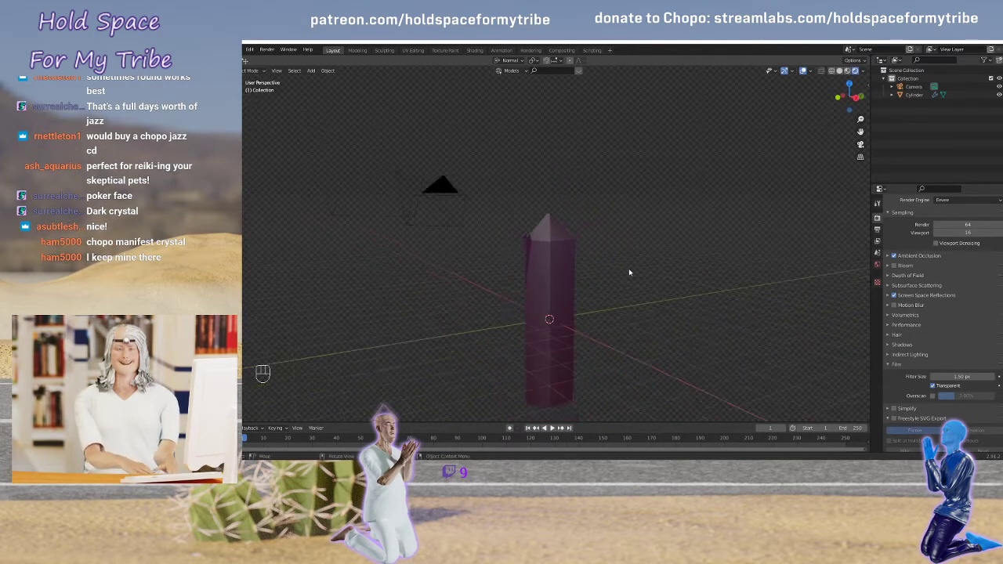
{"action": "scroll", "coordinate": [629, 272], "scroll_direction": "up", "scroll_amount": 7}
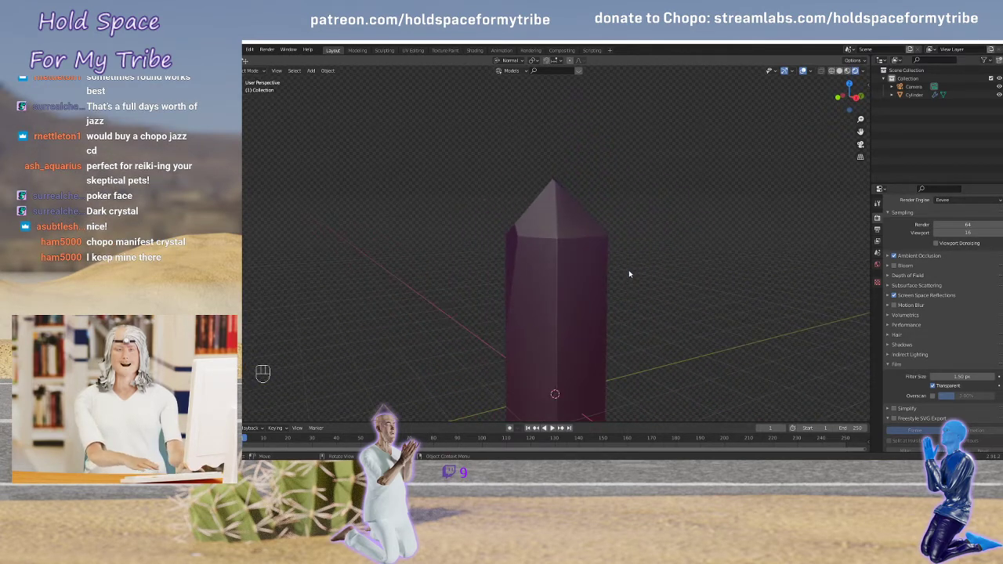
{"action": "scroll", "coordinate": [628, 271], "scroll_direction": "down", "scroll_amount": 3}
{"action": "middle_click_drag", "start_coordinate": [624, 281], "coordinate": [607, 249]}
Switch the viewport to Material Preview shading and view the crystal closer
{"action": "key", "text": "z"}
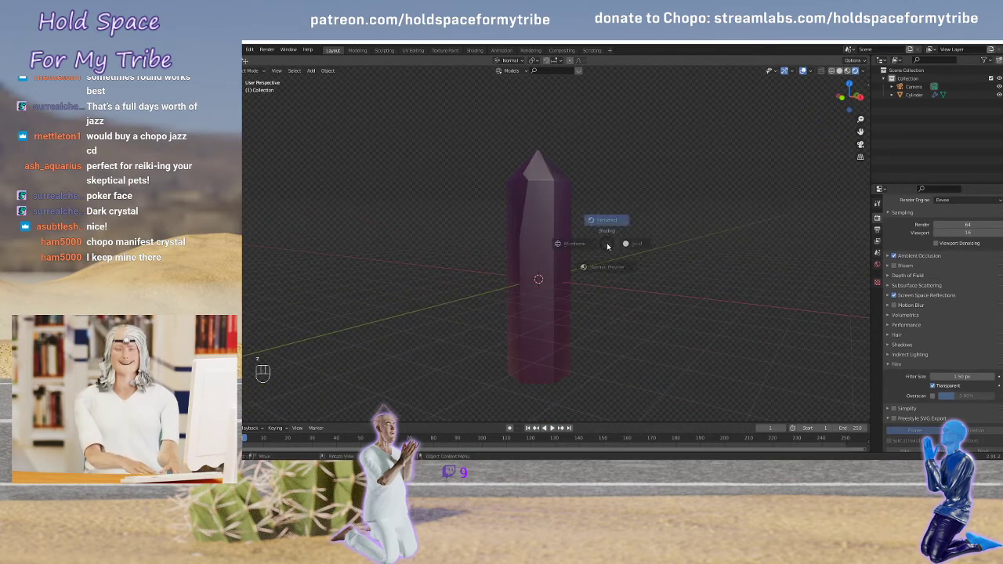
{"action": "left_click", "coordinate": [620, 290]}
{"action": "mouse_move", "coordinate": [619, 290]}
{"action": "middle_mouse_down"}
{"action": "mouse_move", "coordinate": [593, 240]}
{"action": "mouse_move", "coordinate": [667, 246]}
{"action": "mouse_move", "coordinate": [572, 244]}
{"action": "mouse_move", "coordinate": [588, 238]}
{"action": "middle_mouse_up"}
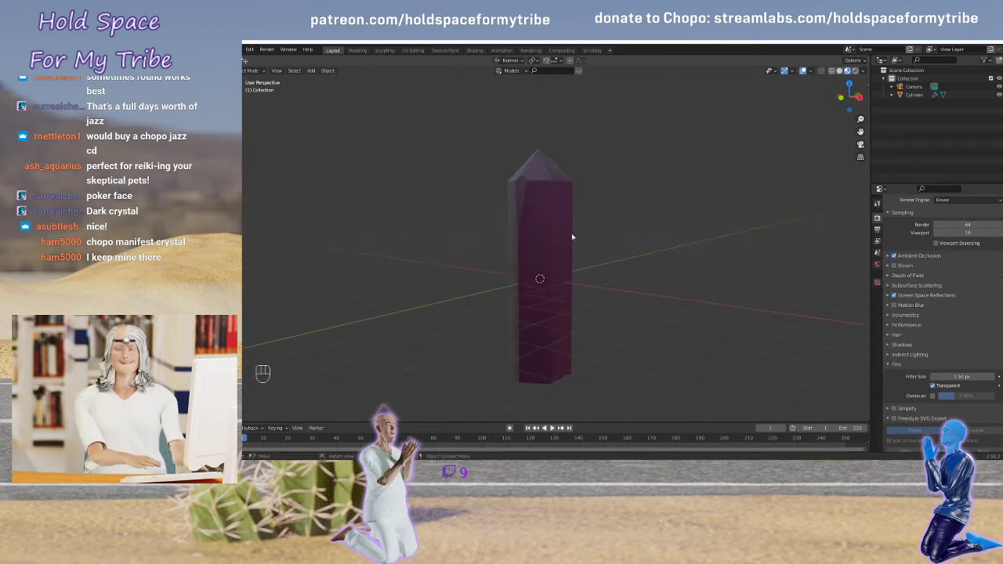
{"action": "scroll", "coordinate": [573, 235], "scroll_direction": "up", "scroll_amount": 3}
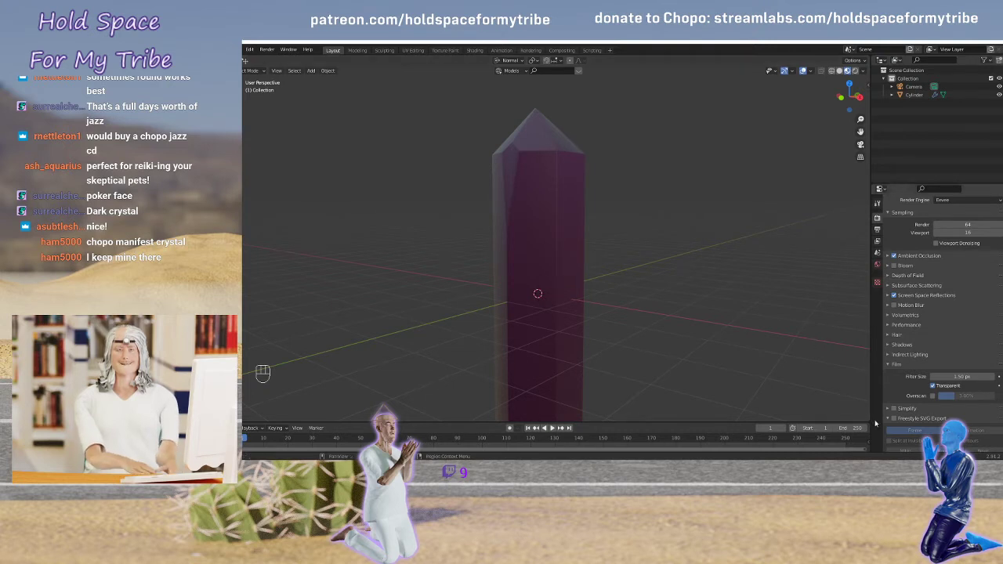
Split the 3D viewport in two side by side, turn the new area into a Shader Editor, and select the crystal
{"action": "left_click_drag", "start_coordinate": [866, 419], "coordinate": [521, 397]}
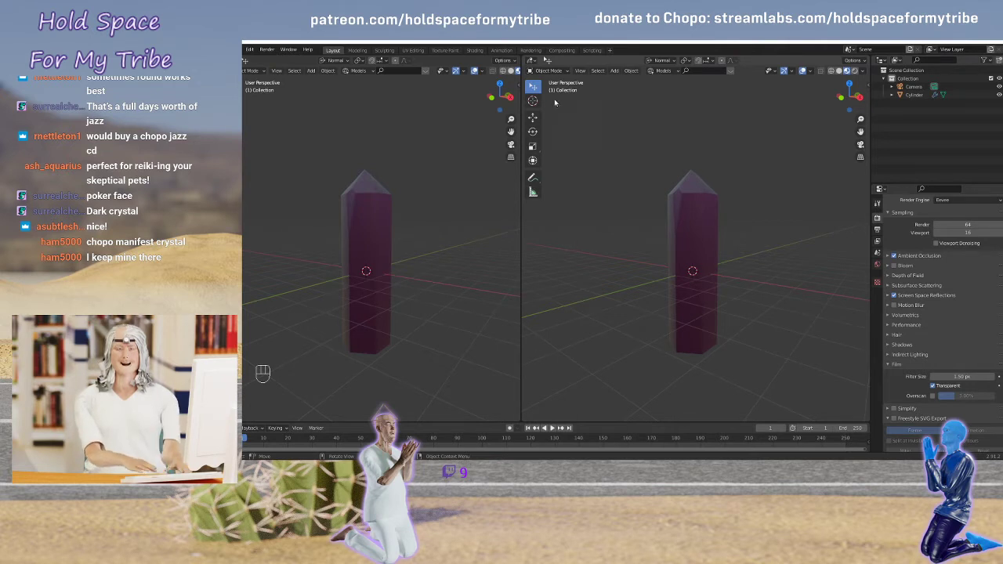
{"action": "left_click", "coordinate": [531, 60]}
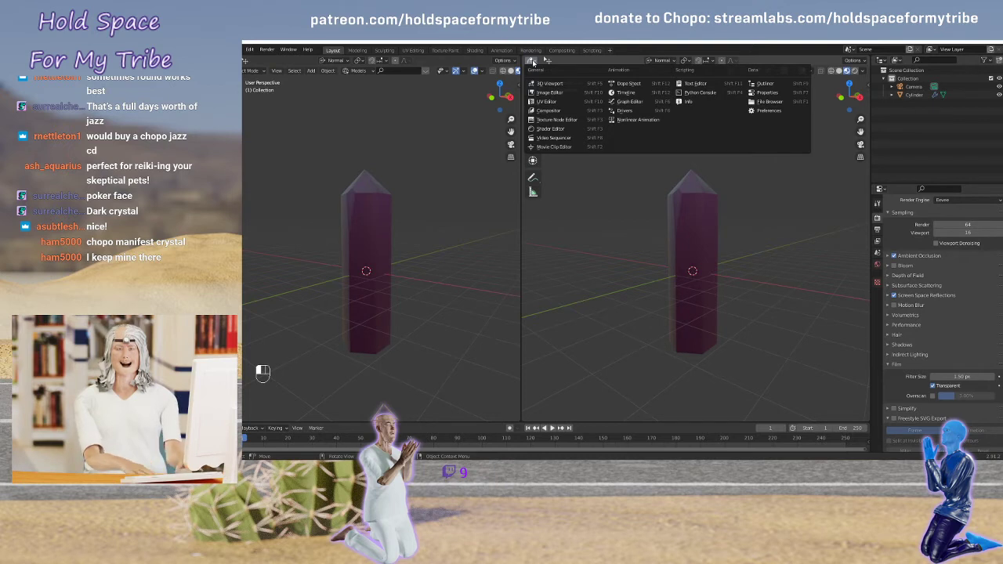
{"action": "left_click", "coordinate": [558, 127]}
{"action": "left_click", "coordinate": [363, 210]}
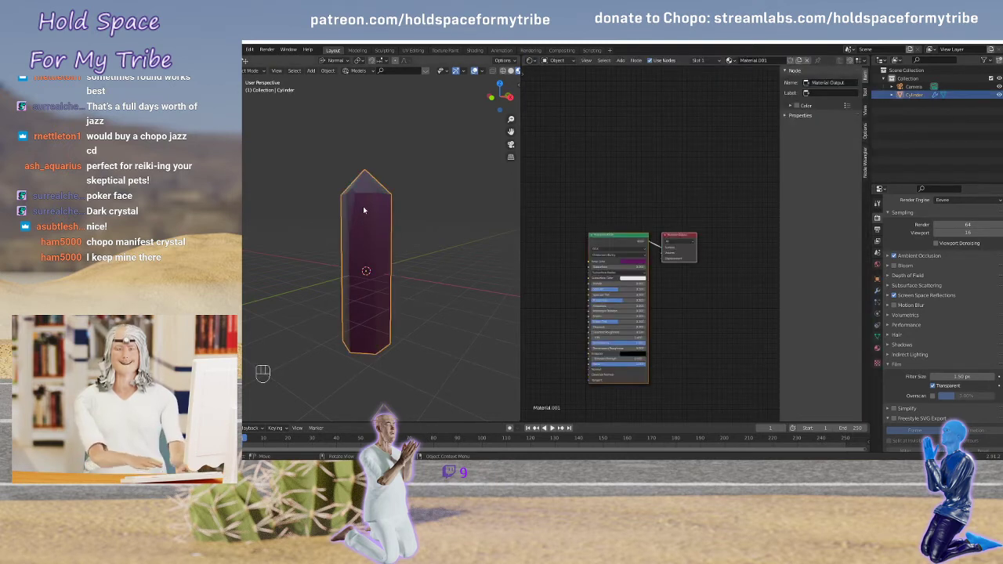
Shift the Principled BSDF node aside and add a Noise Texture node in the free space before it
{"action": "middle_click_drag", "start_coordinate": [642, 181], "coordinate": [673, 167]}
{"action": "scroll", "coordinate": [618, 177], "scroll_direction": "up", "scroll_amount": 2}
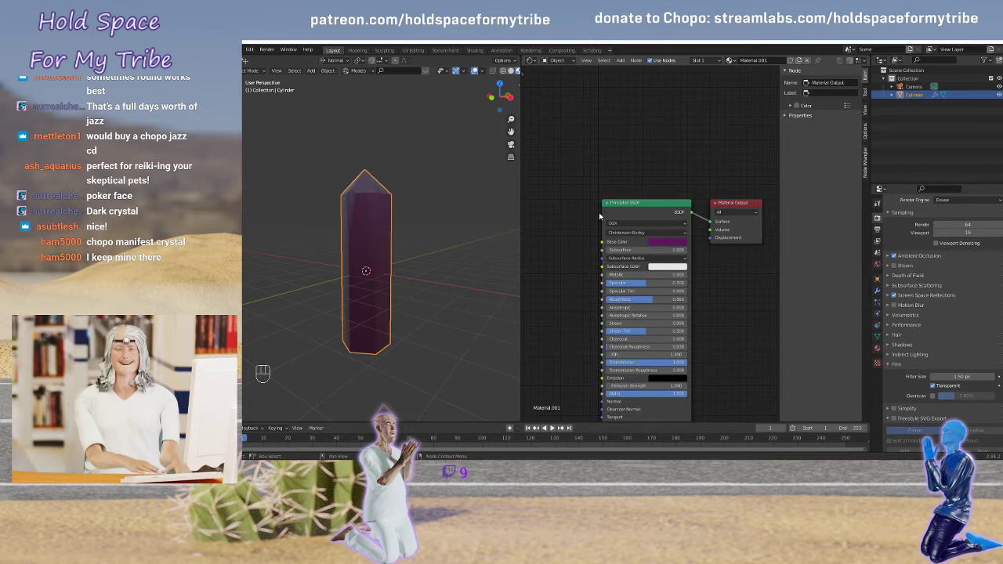
{"action": "scroll", "coordinate": [584, 208], "scroll_direction": "down", "scroll_amount": 3}
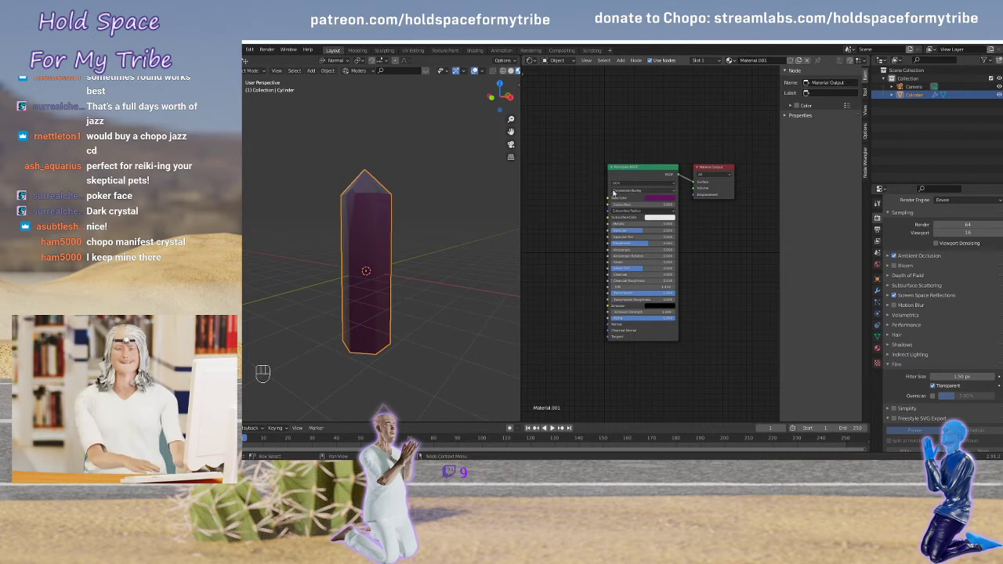
{"action": "left_click_drag", "start_coordinate": [636, 171], "coordinate": [677, 164]}
{"action": "middle_click_drag", "start_coordinate": [593, 184], "coordinate": [604, 176]}
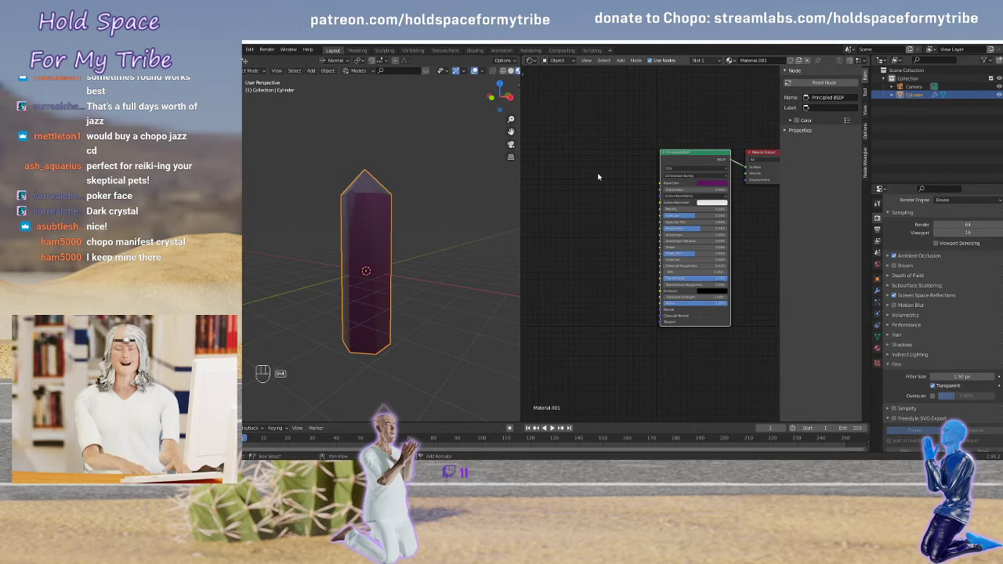
{"action": "key", "text": "shift+a"}
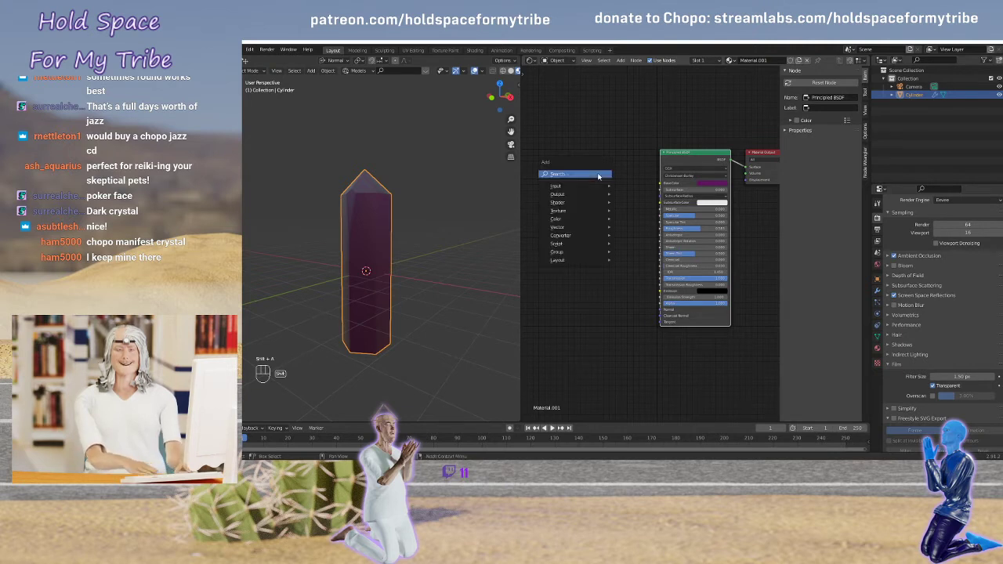
{"action": "mouse_move", "coordinate": [582, 213]}
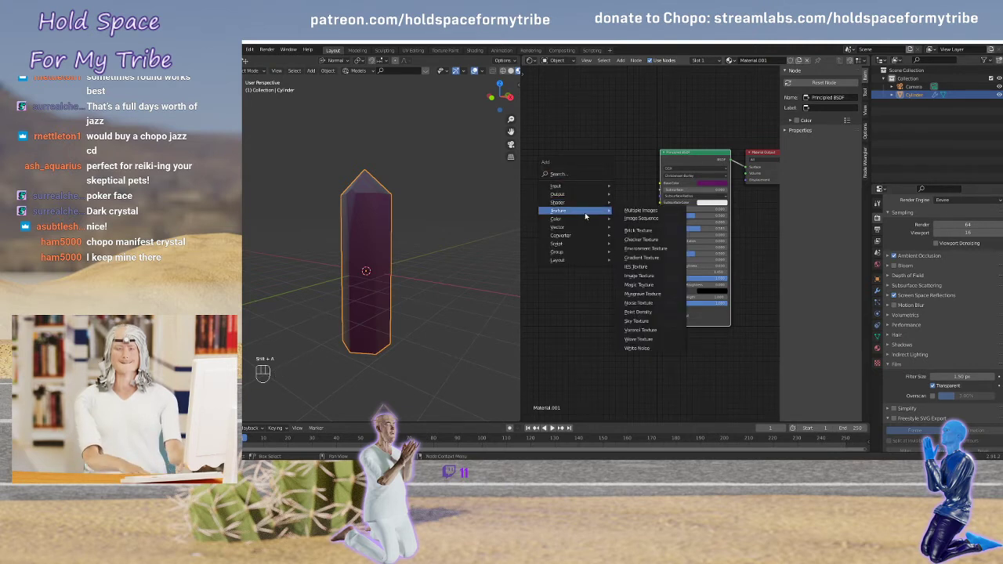
{"action": "left_click", "coordinate": [638, 303]}
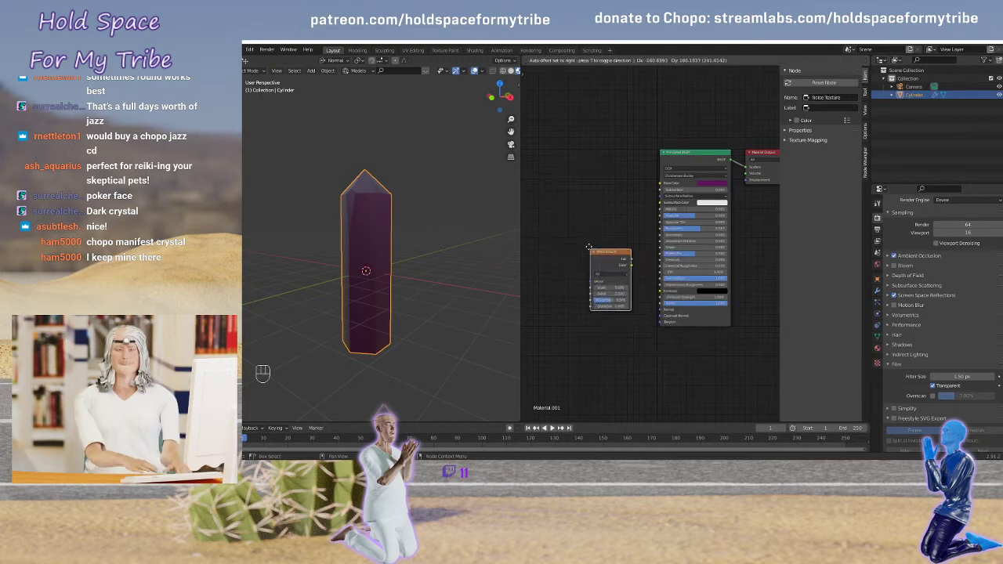
{"action": "left_click", "coordinate": [568, 185]}
{"action": "middle_click_drag", "start_coordinate": [569, 185], "coordinate": [611, 159]}
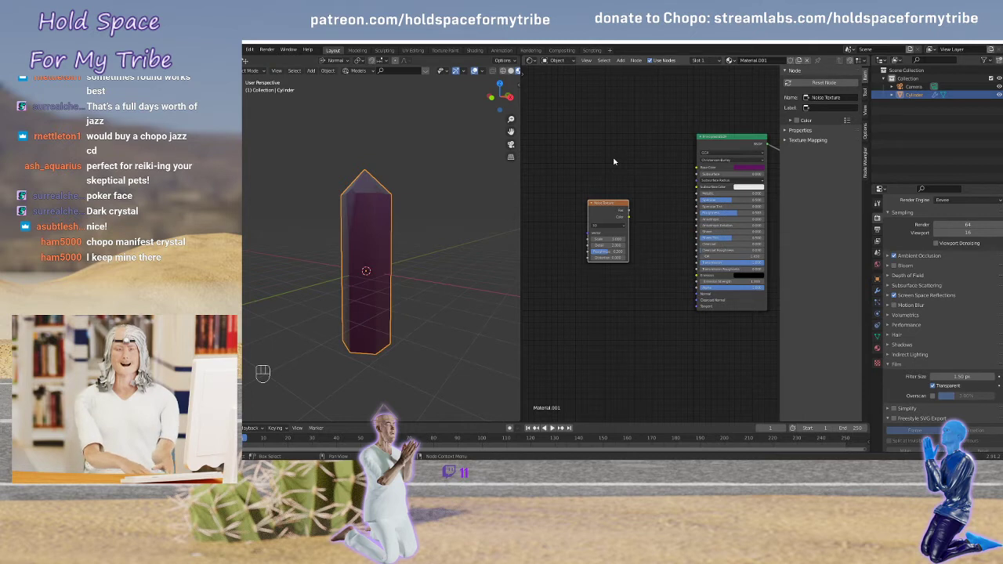
Preview the Noise Texture's output directly on the crystal and examine its pattern
{"action": "key", "text": "ctrl"}
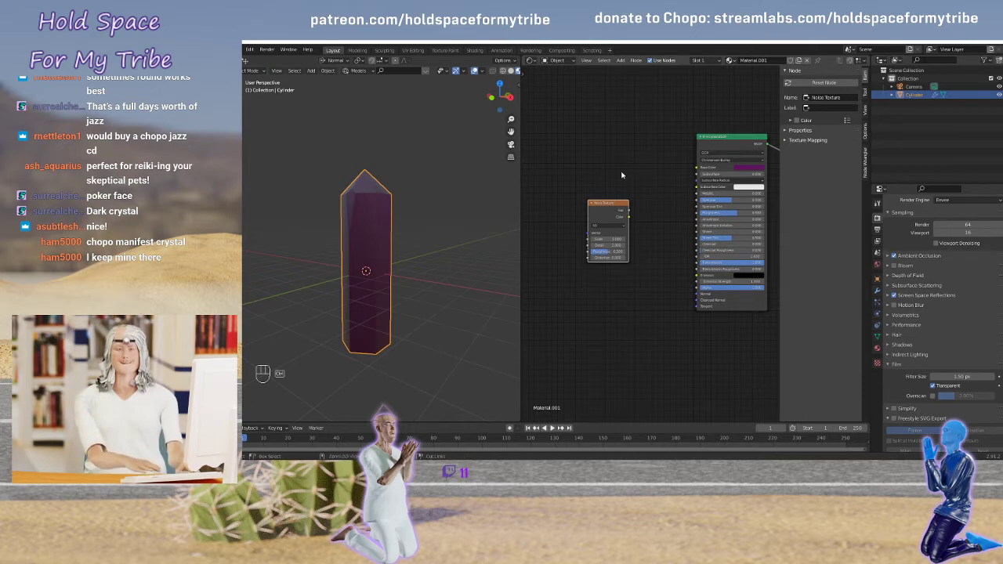
{"action": "left_click", "coordinate": [614, 206], "text": "ctrl+shift"}
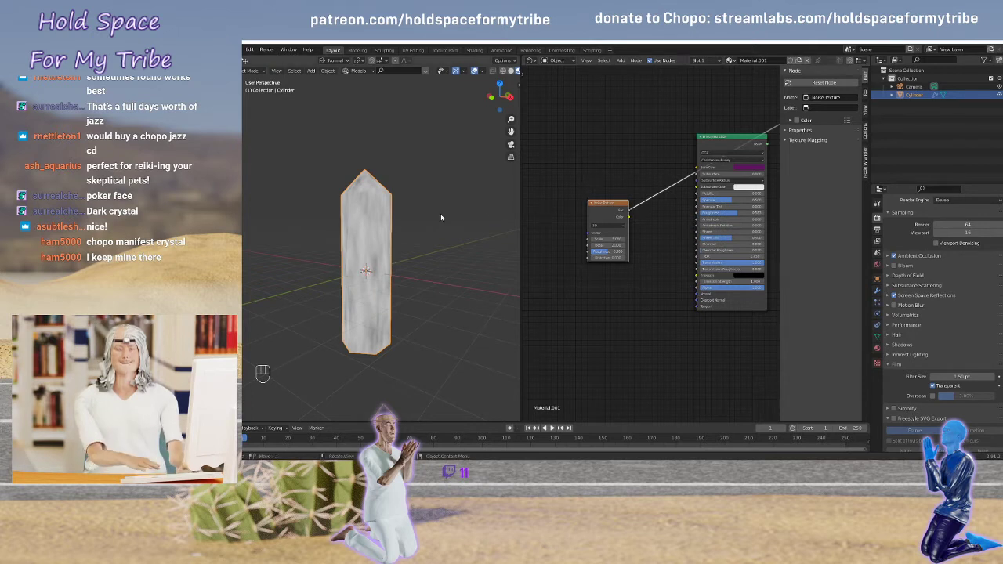
{"action": "scroll", "coordinate": [386, 224], "scroll_direction": "up", "scroll_amount": 3}
{"action": "scroll", "coordinate": [386, 223], "scroll_direction": "down", "scroll_amount": 2}
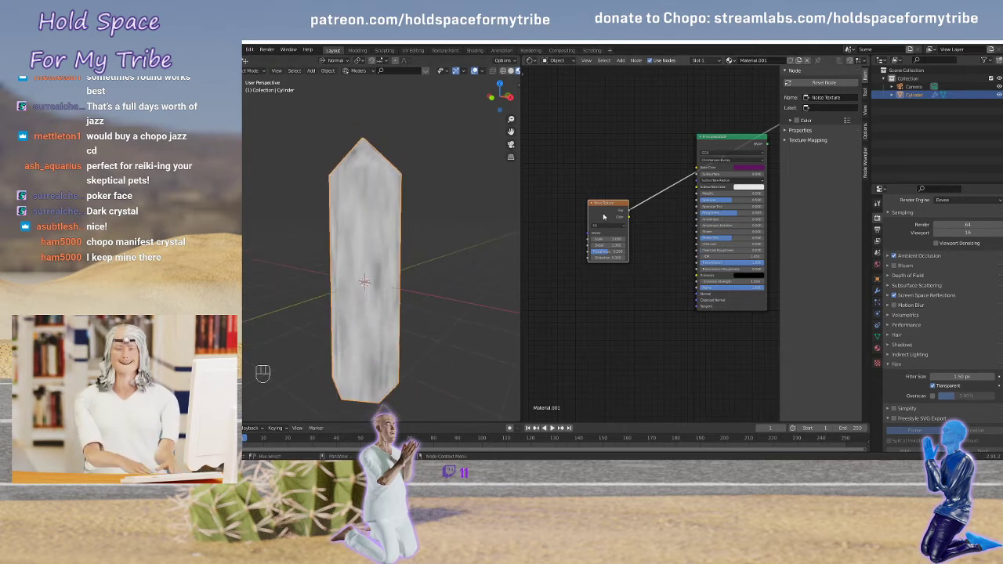
Connect the Noise Texture's Fac output to the Principled BSDF's Roughness and preview the full shader on the crystal again
{"action": "left_click_drag", "start_coordinate": [629, 212], "coordinate": [696, 220]}
{"action": "scroll", "coordinate": [696, 220], "scroll_direction": "up", "scroll_amount": 4}
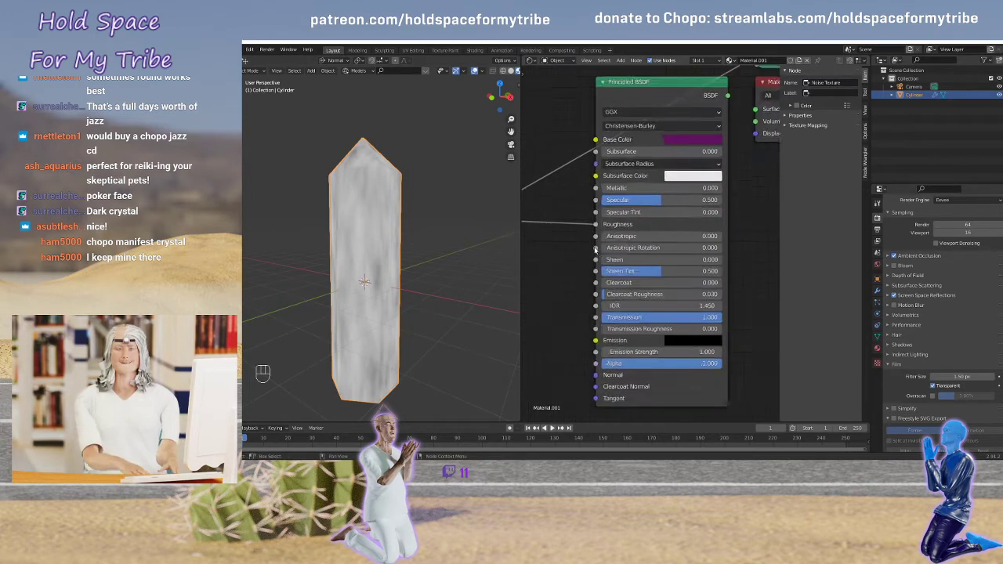
{"action": "scroll", "coordinate": [595, 249], "scroll_direction": "down", "scroll_amount": 4}
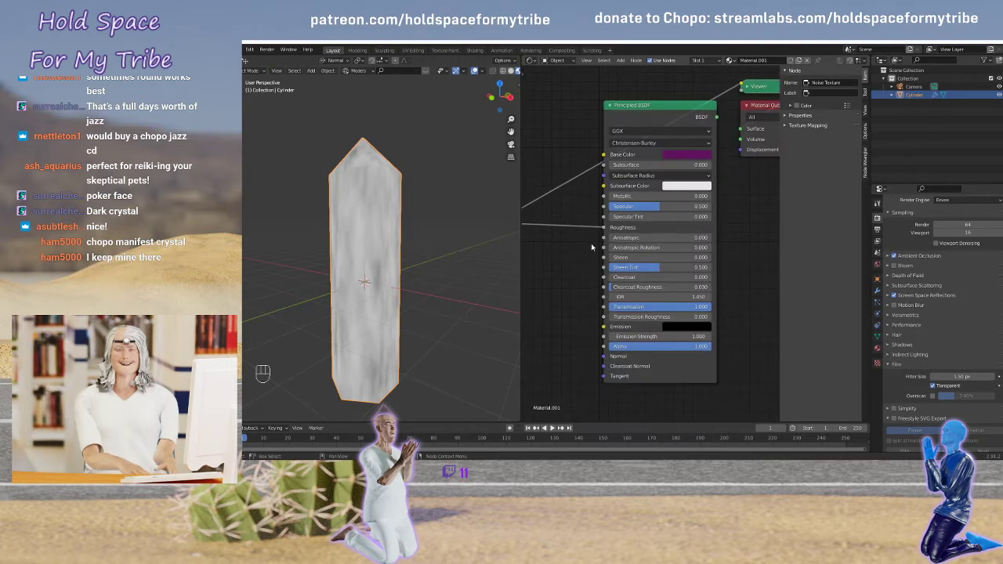
{"action": "left_click", "coordinate": [657, 118], "text": "ctrl+shift"}
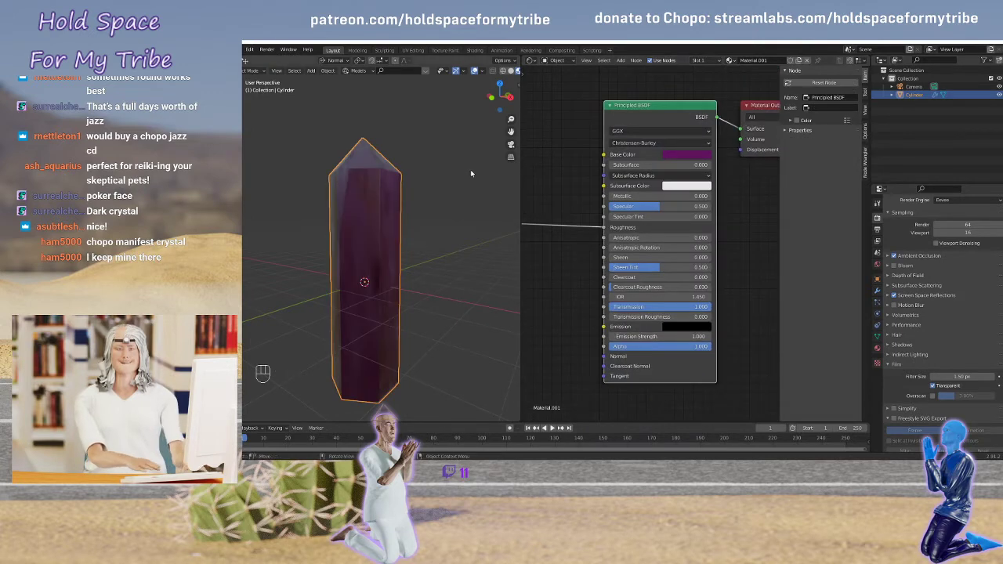
{"action": "middle_click_drag", "start_coordinate": [418, 195], "coordinate": [359, 194]}
{"action": "scroll", "coordinate": [376, 197], "scroll_direction": "up", "scroll_amount": 3}
{"action": "scroll", "coordinate": [376, 198], "scroll_direction": "up", "scroll_amount": 1}
{"action": "scroll", "coordinate": [376, 198], "scroll_direction": "down", "scroll_amount": 3}
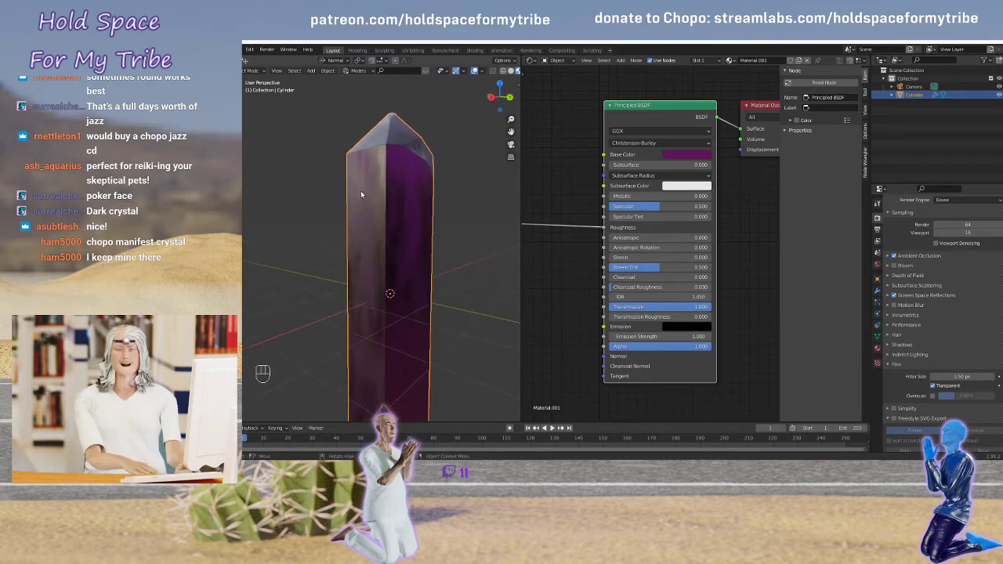
Add Texture Coordinate and Mapping nodes feeding the Noise Texture's Vector input
{"action": "middle_click_drag", "start_coordinate": [583, 256], "coordinate": [695, 242]}
{"action": "scroll", "coordinate": [690, 252], "scroll_direction": "down", "scroll_amount": 4}
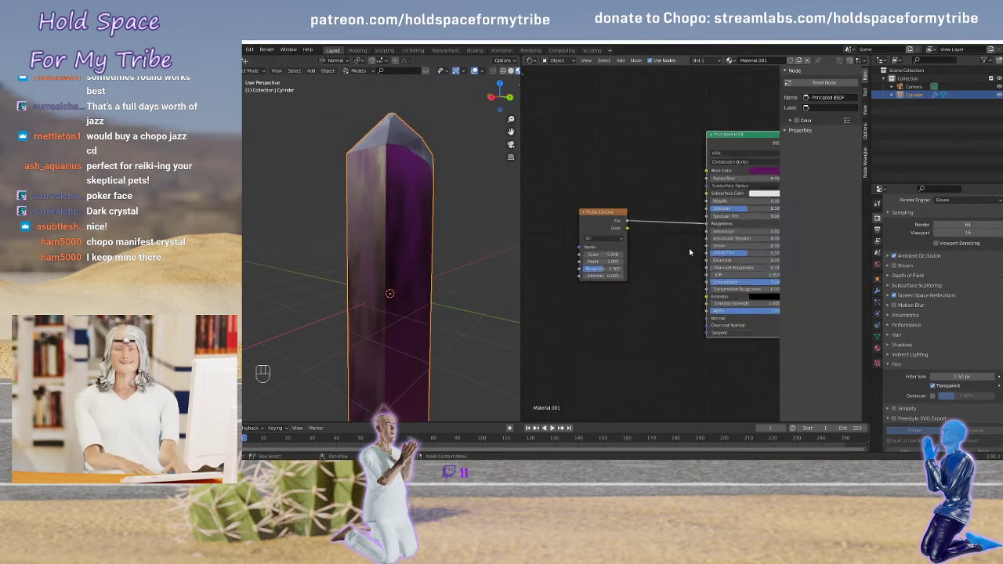
{"action": "scroll", "coordinate": [664, 248], "scroll_direction": "up", "scroll_amount": 3}
{"action": "left_click", "coordinate": [614, 192]}
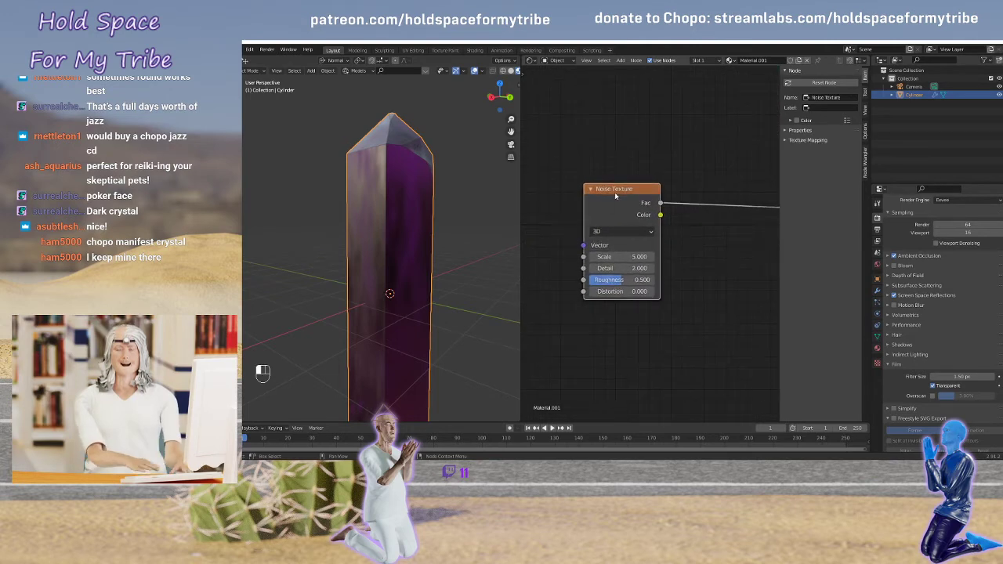
{"action": "key", "text": "ctrl+t"}
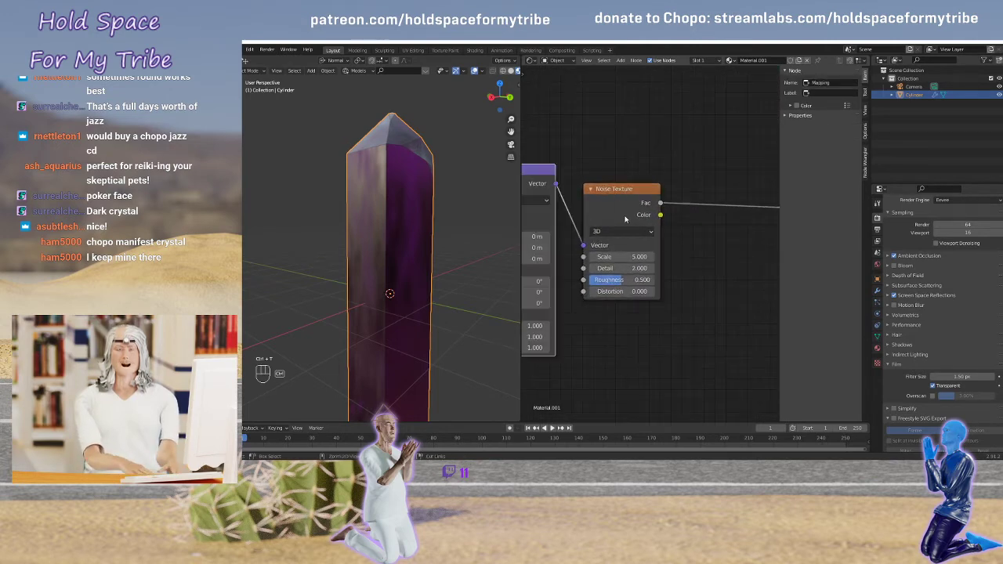
Link the Texture Coordinate node's UV output to the Mapping node's Vector input
{"action": "middle_click_drag", "start_coordinate": [580, 224], "coordinate": [747, 172]}
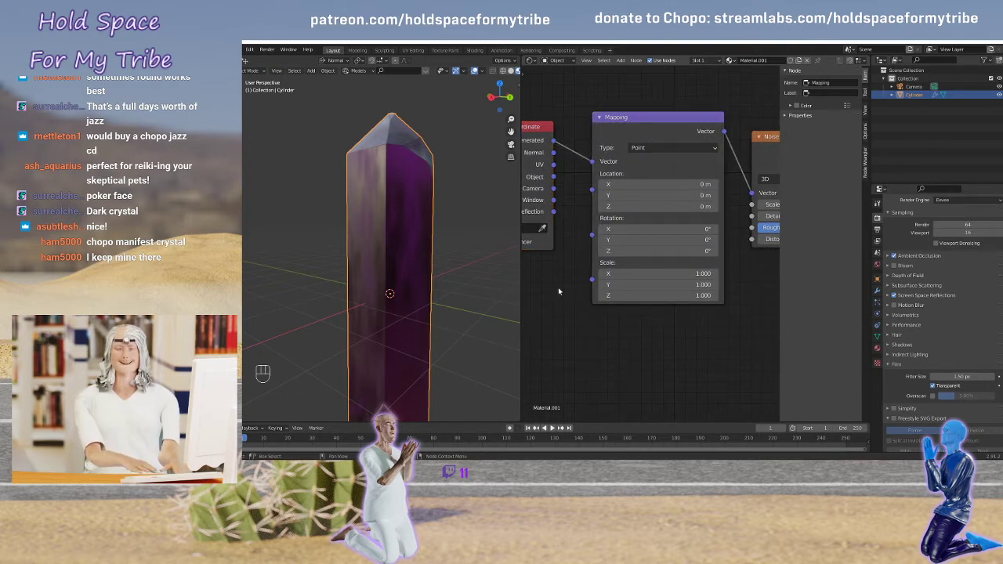
{"action": "middle_click_drag", "start_coordinate": [562, 277], "coordinate": [587, 274]}
{"action": "left_click_drag", "start_coordinate": [580, 160], "coordinate": [617, 158]}
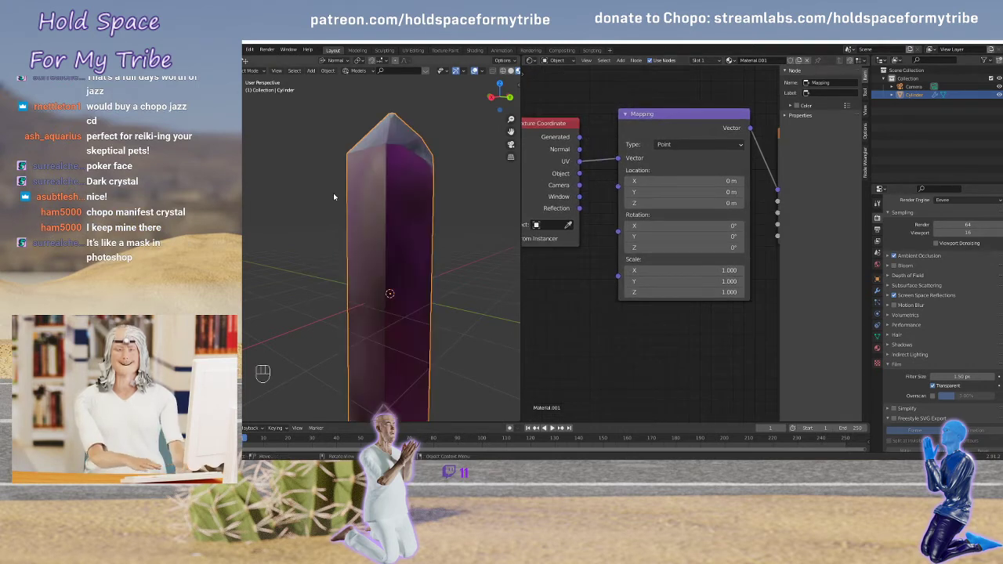
Unwrap the entire crystal mesh with Smart UV Project
{"action": "middle_click_drag", "start_coordinate": [333, 196], "coordinate": [400, 81]}
{"action": "left_click", "coordinate": [413, 50]}
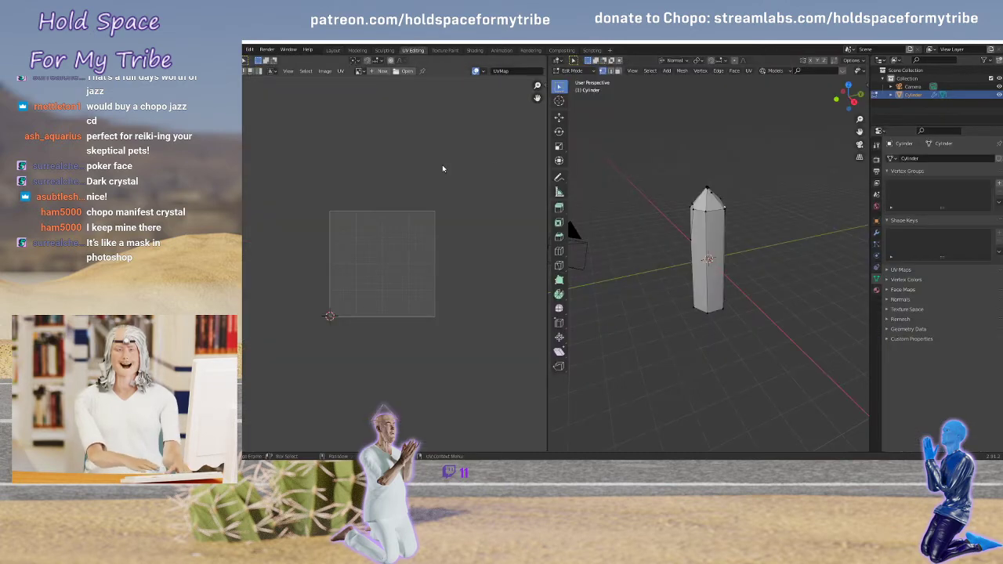
{"action": "key", "text": "a"}
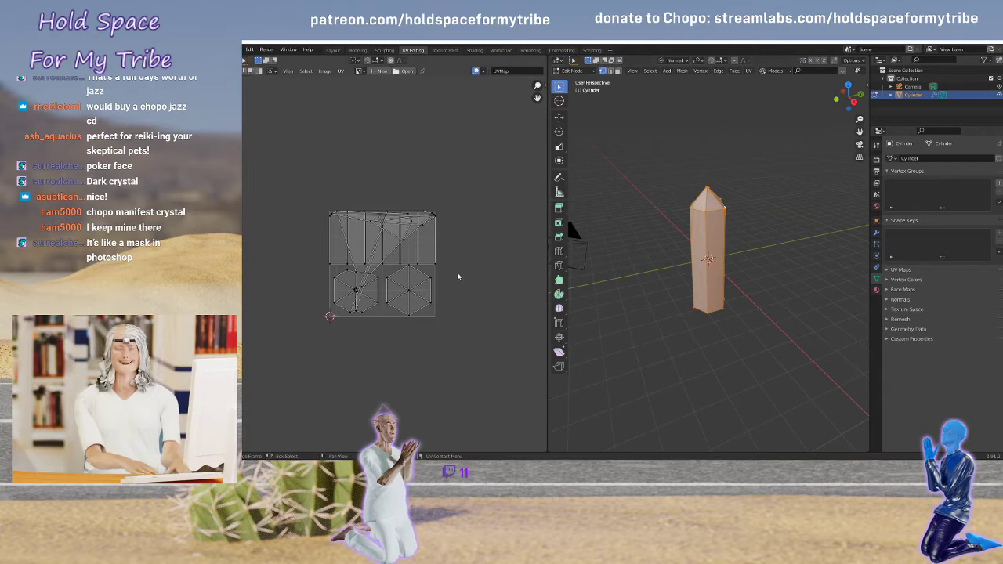
{"action": "scroll", "coordinate": [439, 257], "scroll_direction": "up", "scroll_amount": 5}
{"action": "scroll", "coordinate": [398, 225], "scroll_direction": "down", "scroll_amount": 2}
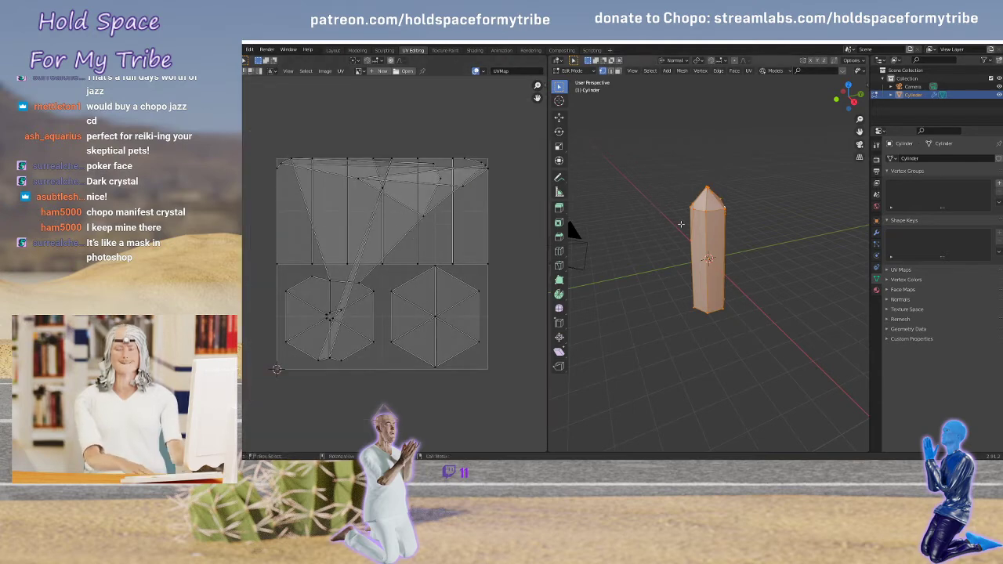
{"action": "key", "text": "u"}
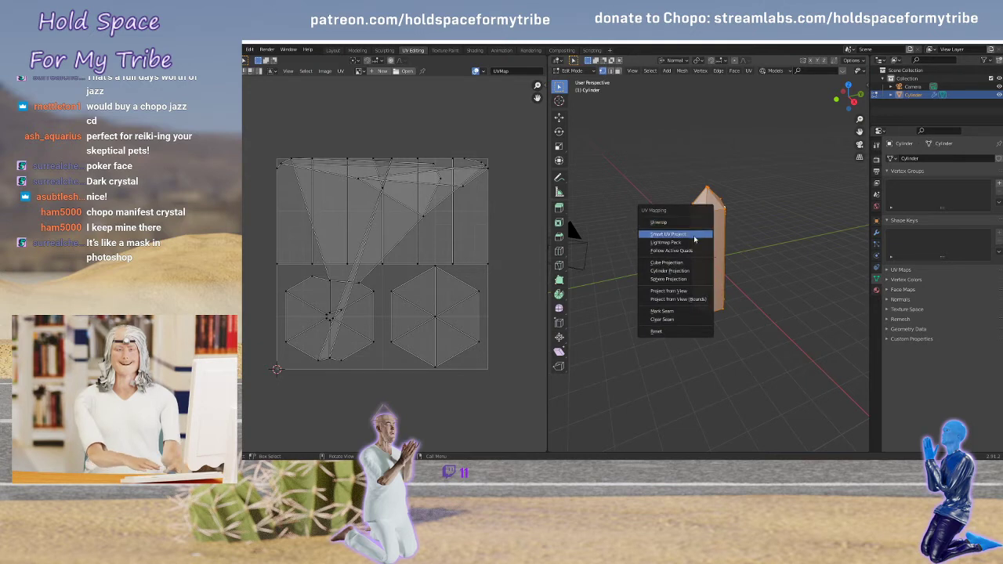
{"action": "left_click", "coordinate": [696, 234]}
{"action": "left_click", "coordinate": [649, 301]}
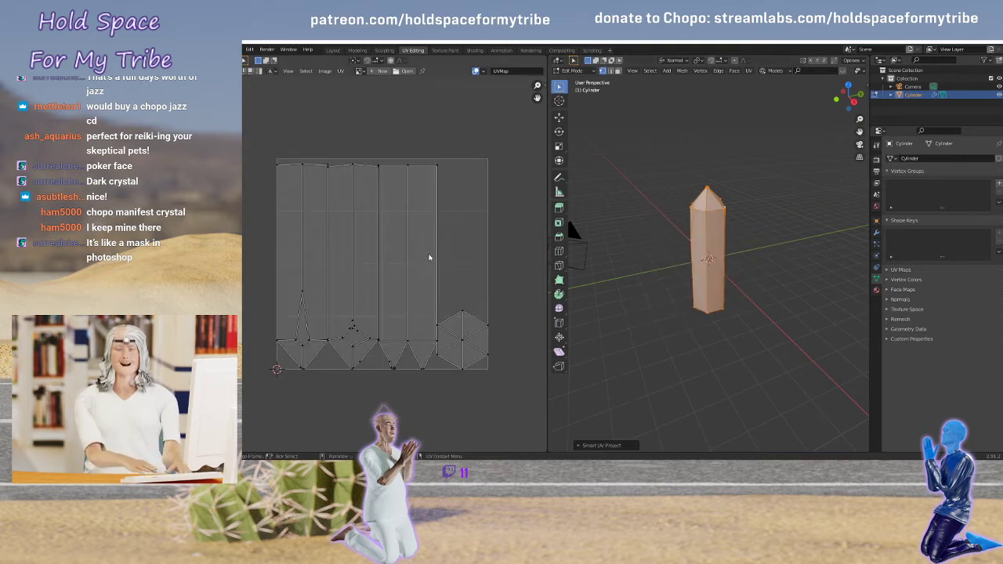
Examine the unwrapped crystal's material in the layout view and preview the Noise Texture's Fac output directly on its surface
{"action": "left_click", "coordinate": [333, 50]}
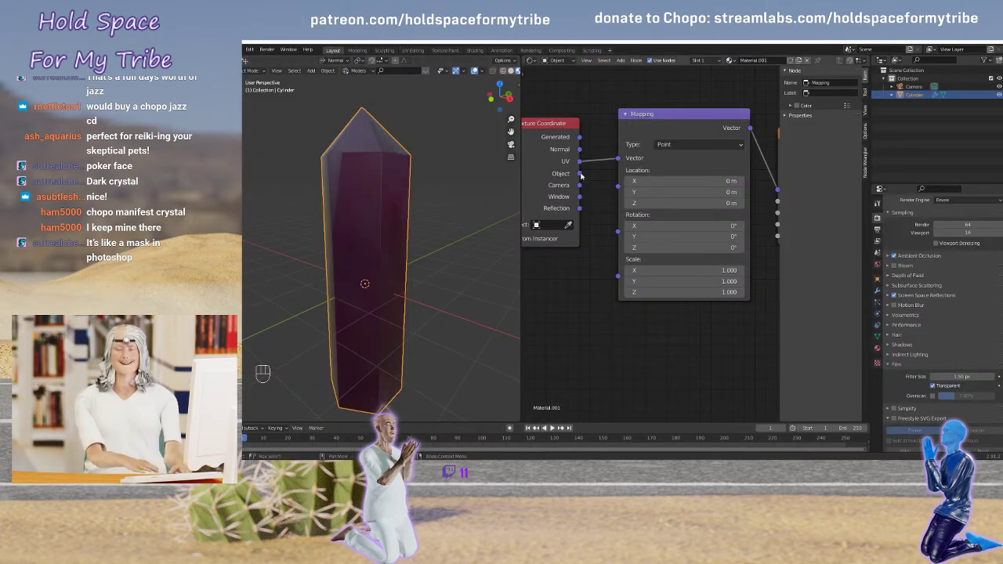
{"action": "scroll", "coordinate": [637, 196], "scroll_direction": "up", "scroll_amount": 2}
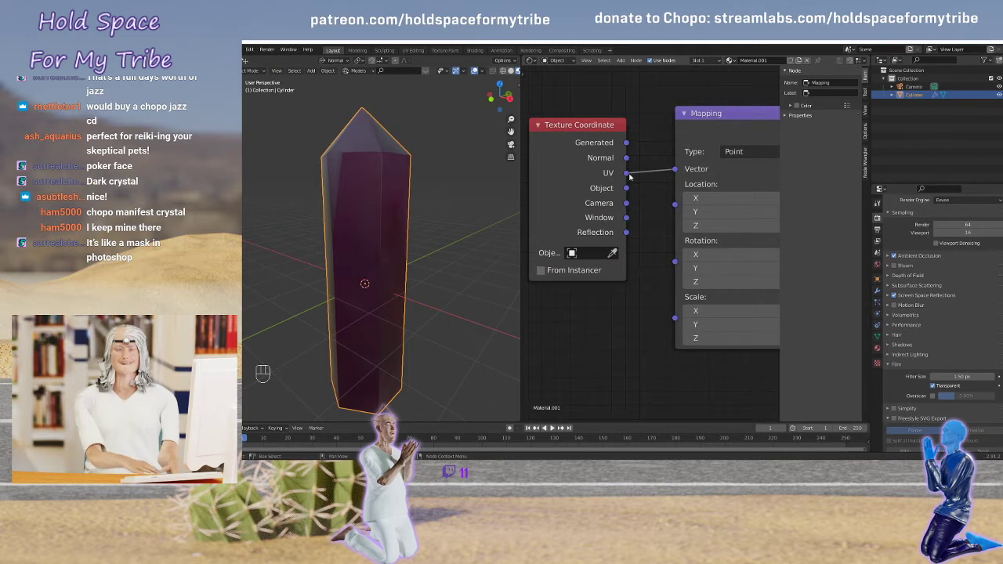
{"action": "middle_click_drag", "start_coordinate": [629, 177], "coordinate": [575, 183]}
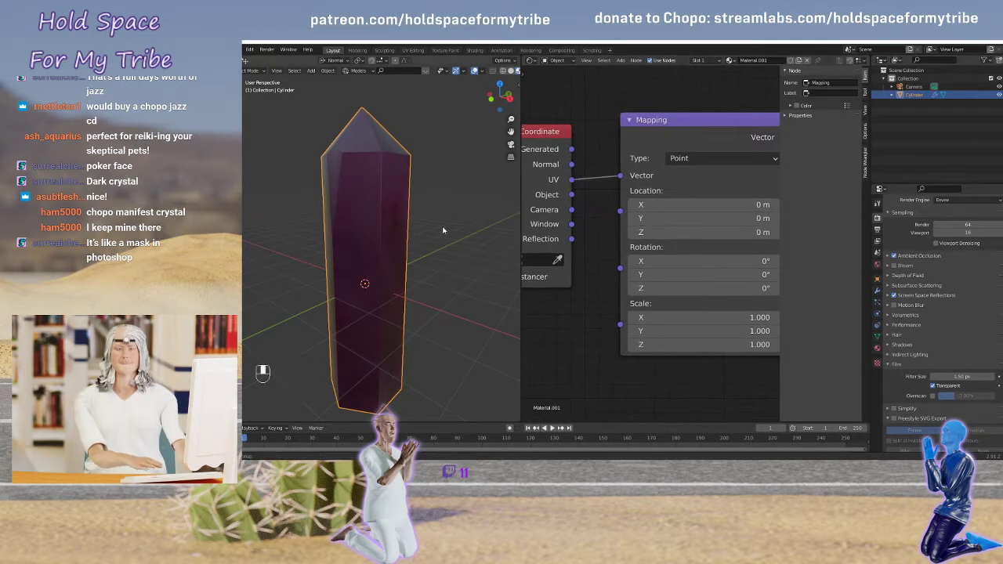
{"action": "middle_click_drag", "start_coordinate": [442, 229], "coordinate": [358, 223]}
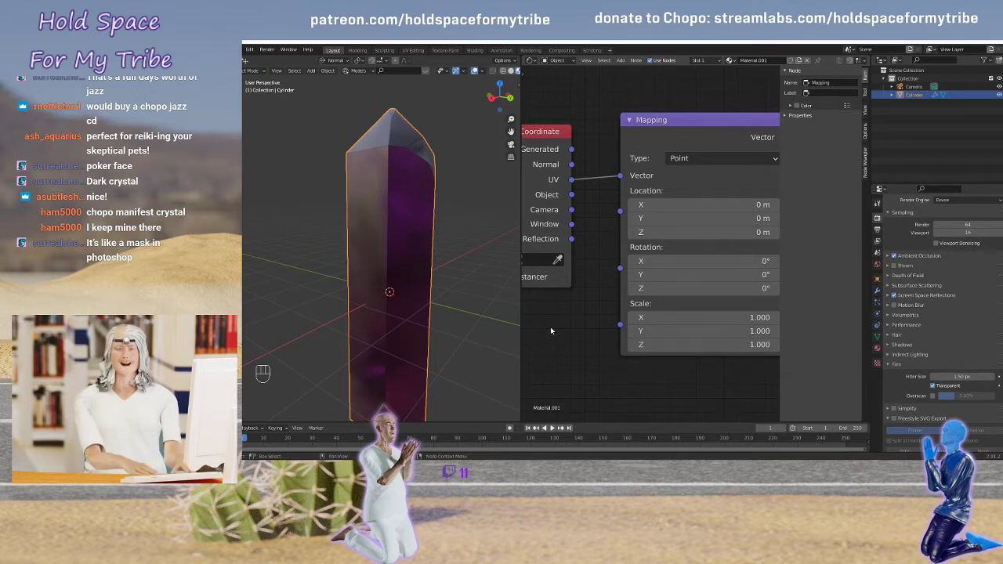
{"action": "middle_click_drag", "start_coordinate": [596, 316], "coordinate": [516, 313]}
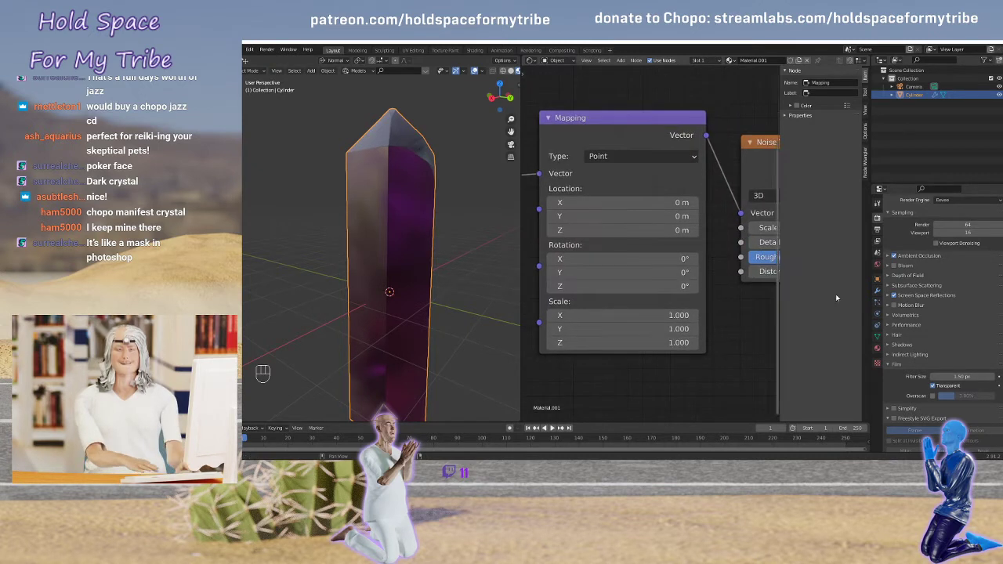
{"action": "middle_click_drag", "start_coordinate": [727, 308], "coordinate": [622, 308]}
{"action": "left_click", "coordinate": [660, 166]}
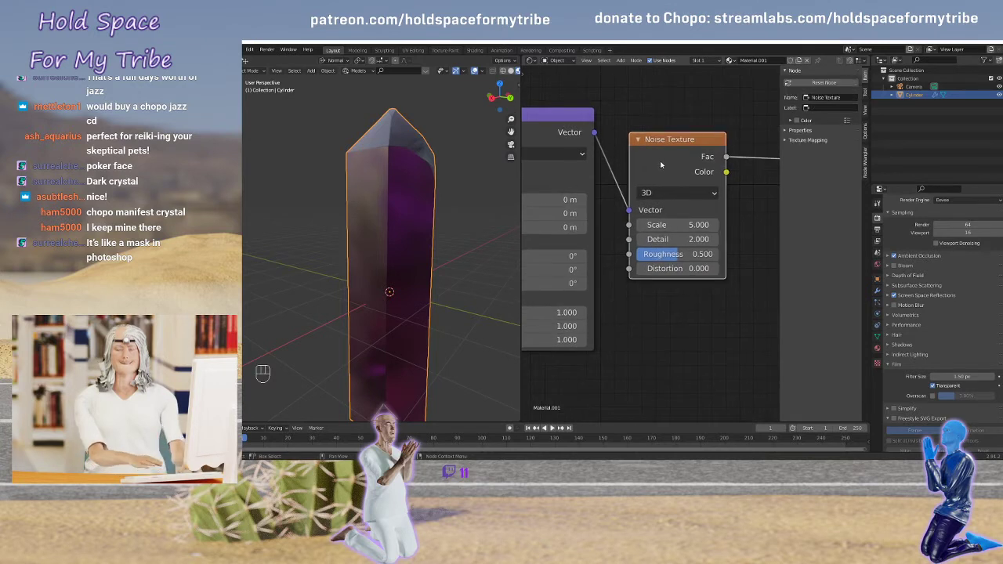
{"action": "left_click", "coordinate": [661, 165], "text": "ctrl+shift"}
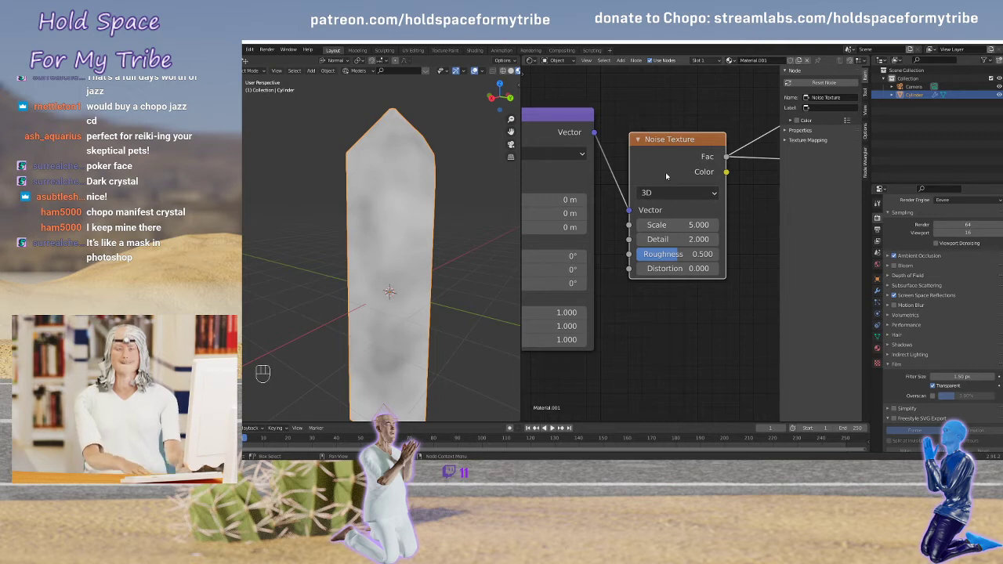
{"action": "middle_click_drag", "start_coordinate": [439, 259], "coordinate": [411, 230]}
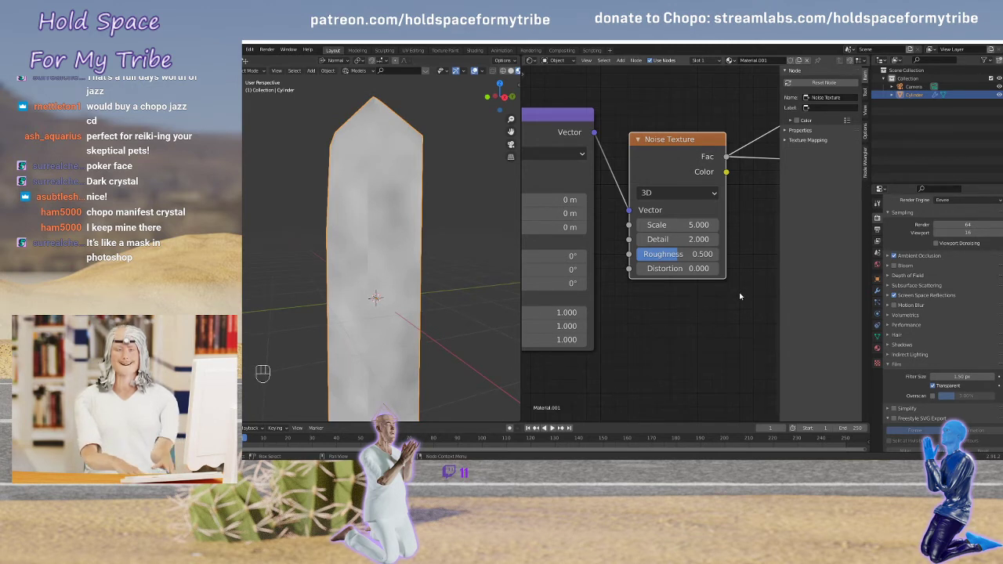
Cut the Noise Texture's link into the Principled BSDF's Roughness and set the Roughness value to 0.482
{"action": "middle_click_drag", "start_coordinate": [697, 329], "coordinate": [613, 339]}
{"action": "scroll", "coordinate": [615, 337], "scroll_direction": "down", "scroll_amount": 7}
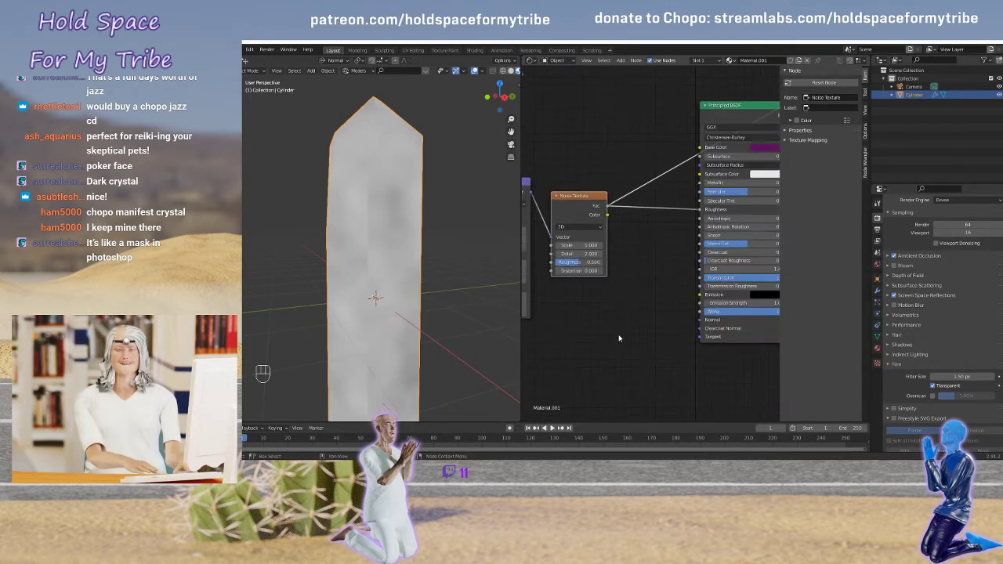
{"action": "scroll", "coordinate": [620, 336], "scroll_direction": "up", "scroll_amount": 4}
{"action": "middle_click_drag", "start_coordinate": [638, 298], "coordinate": [594, 324]}
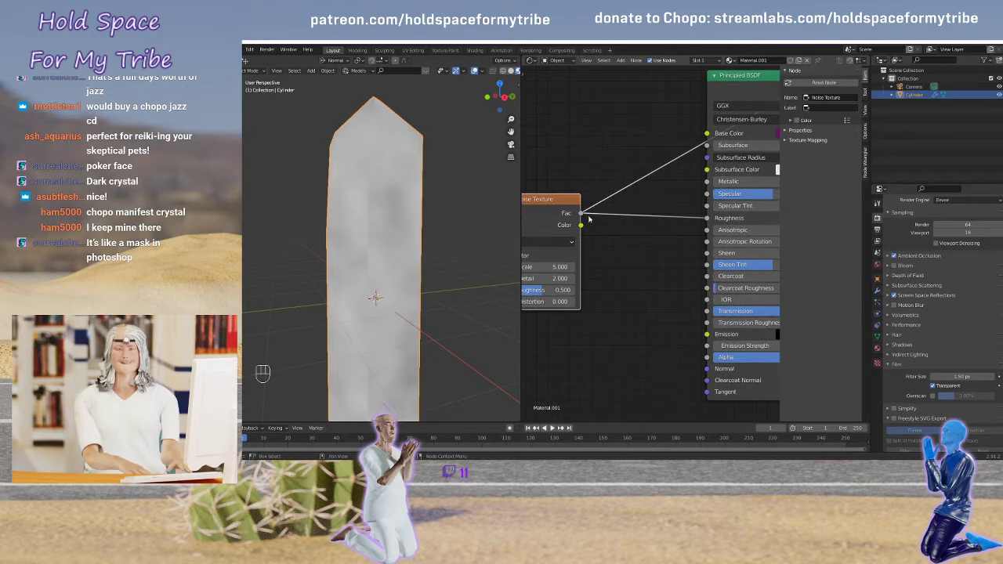
{"action": "scroll", "coordinate": [627, 235], "scroll_direction": "down", "scroll_amount": 2}
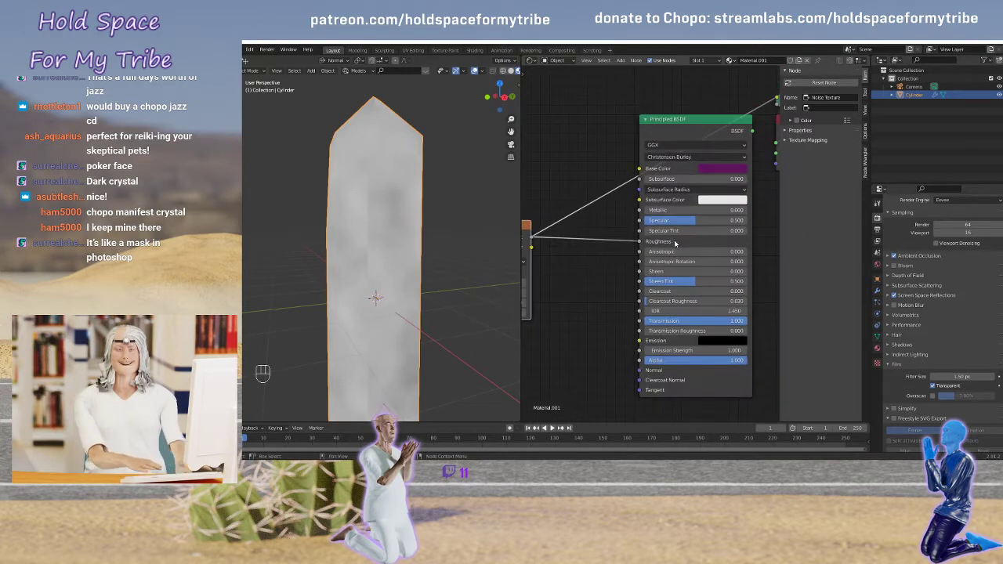
{"action": "scroll", "coordinate": [675, 244], "scroll_direction": "up", "scroll_amount": 1}
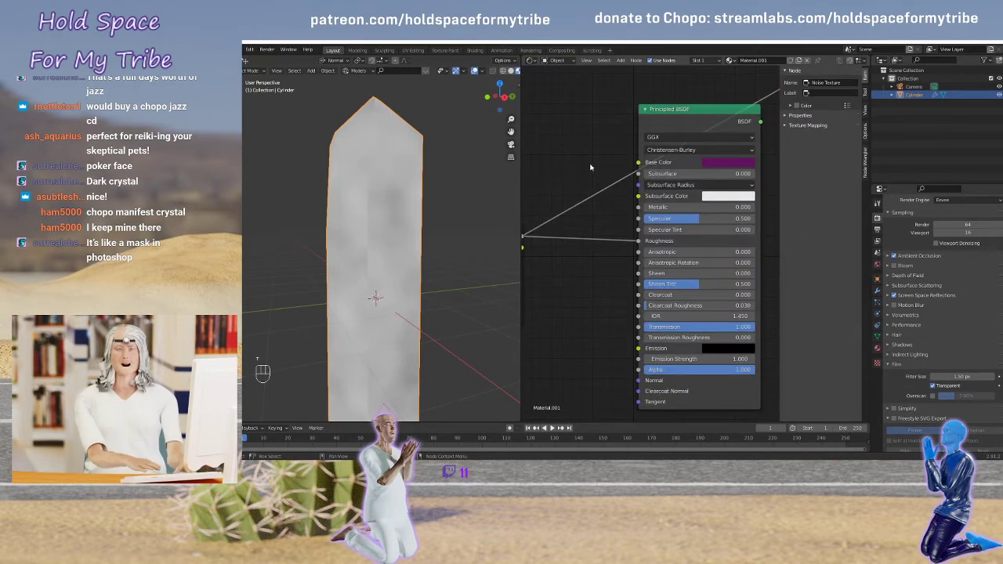
{"action": "key", "text": "t"}
{"action": "right_click_drag", "start_coordinate": [601, 228], "coordinate": [597, 249], "text": "ctrl"}
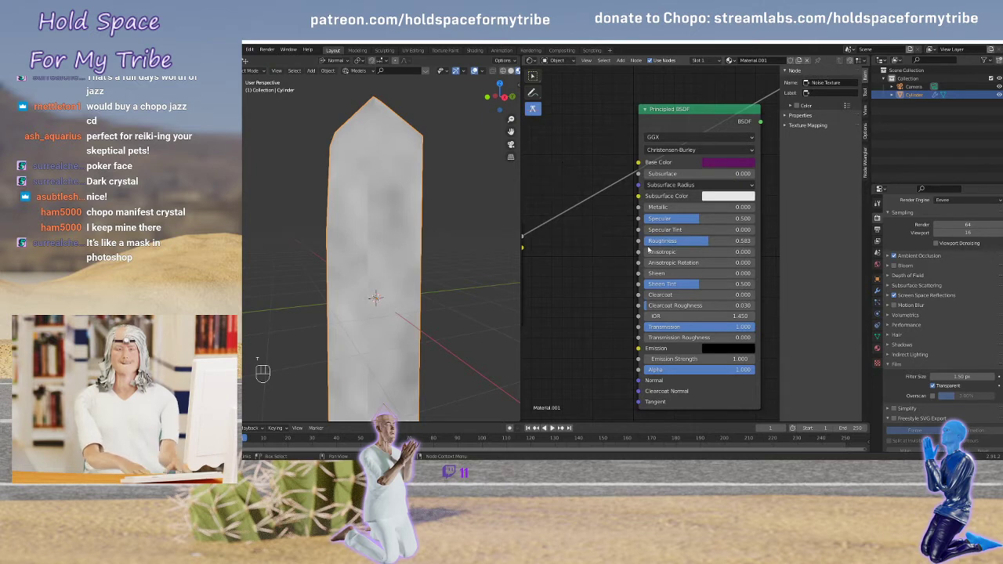
{"action": "left_click_drag", "start_coordinate": [648, 244], "coordinate": [686, 241]}
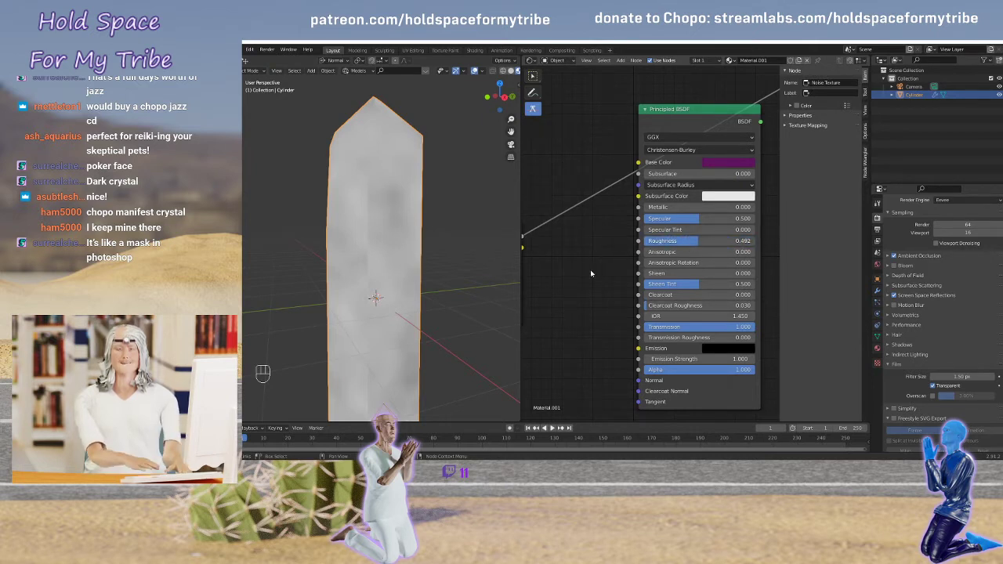
Reconnect the Noise Texture's Fac output to the Principled BSDF's Roughness input
{"action": "middle_click_drag", "start_coordinate": [591, 273], "coordinate": [630, 254]}
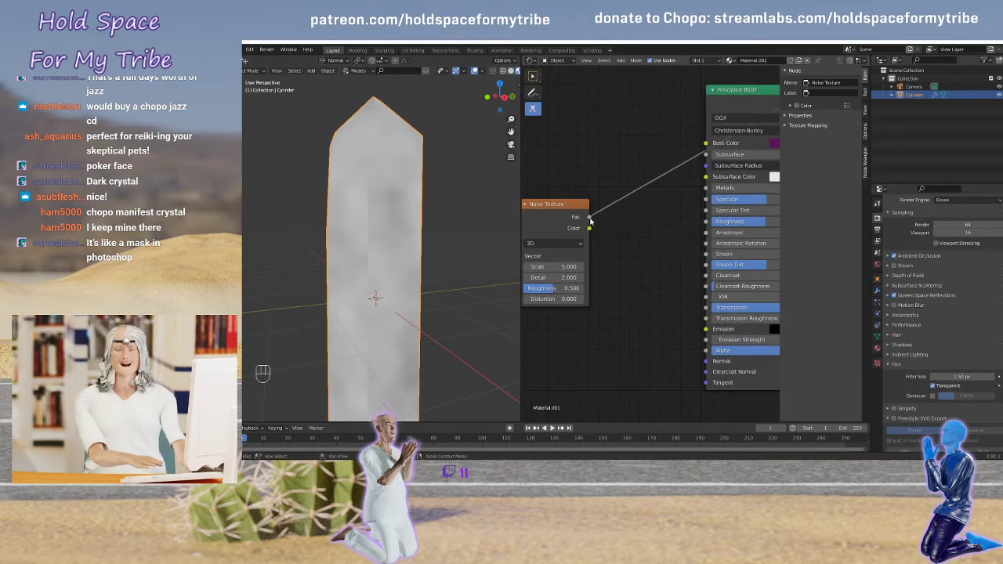
{"action": "key", "text": "w"}
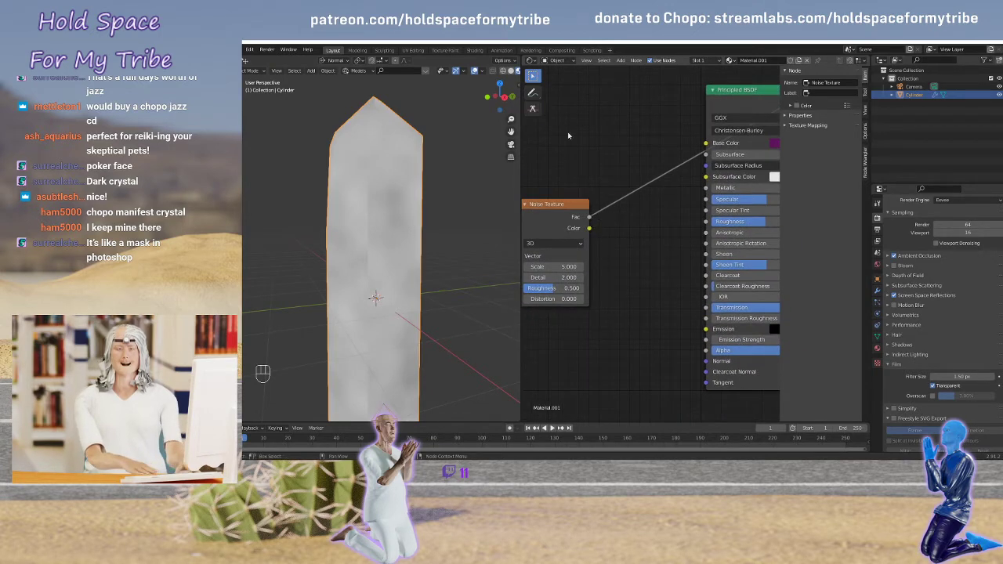
{"action": "left_click_drag", "start_coordinate": [590, 218], "coordinate": [705, 224]}
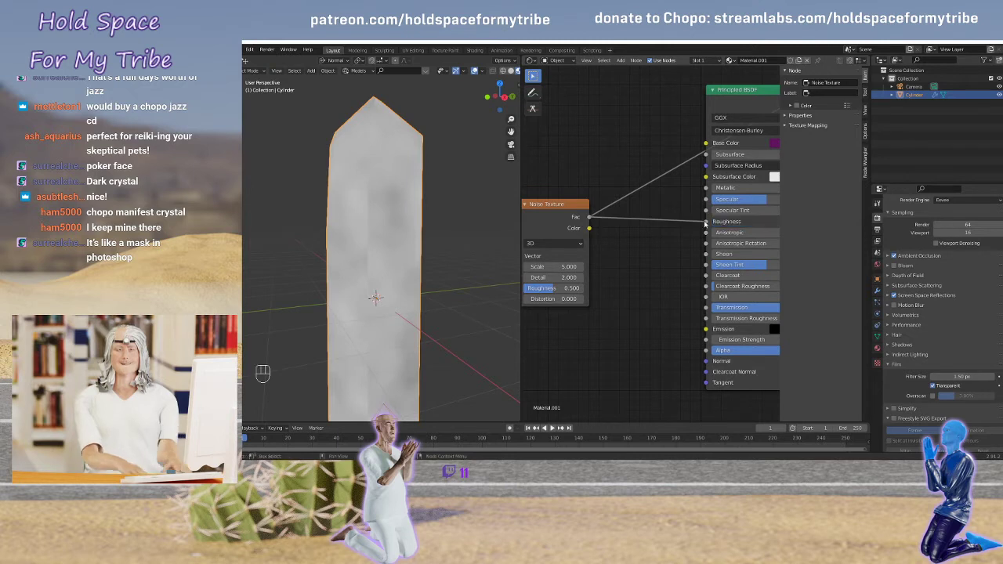
Switch the crystal's preview back to the Principled BSDF shader and check its noise-driven roughness
{"action": "left_click", "coordinate": [736, 110]}
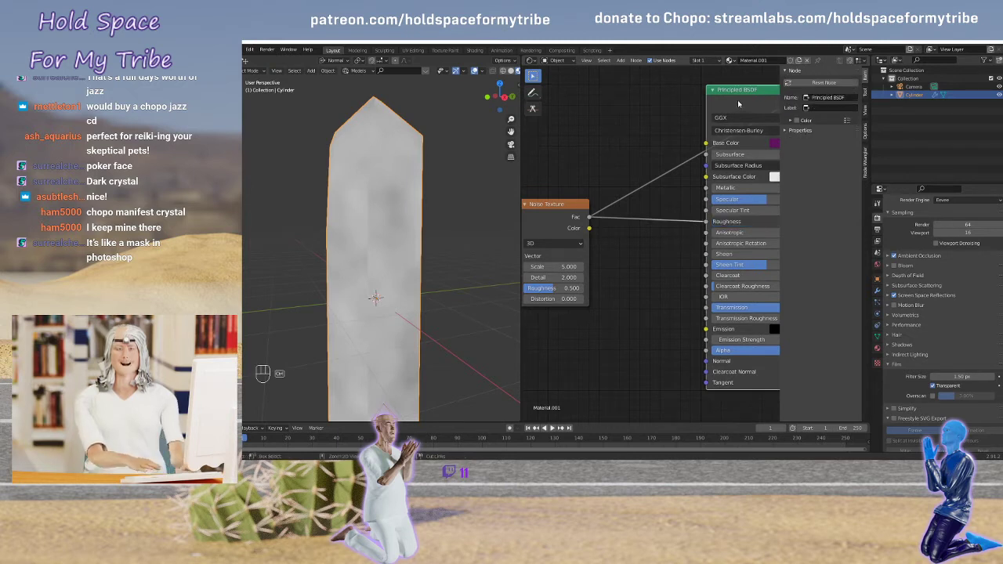
{"action": "middle_click_drag", "start_coordinate": [318, 227], "coordinate": [365, 220]}
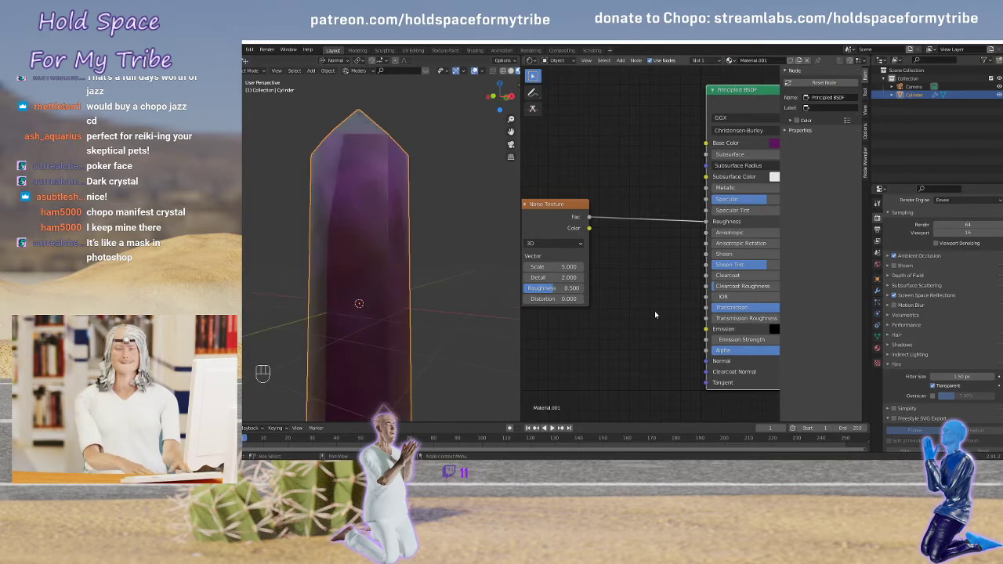
{"action": "scroll", "coordinate": [671, 301], "scroll_direction": "up", "scroll_amount": 3}
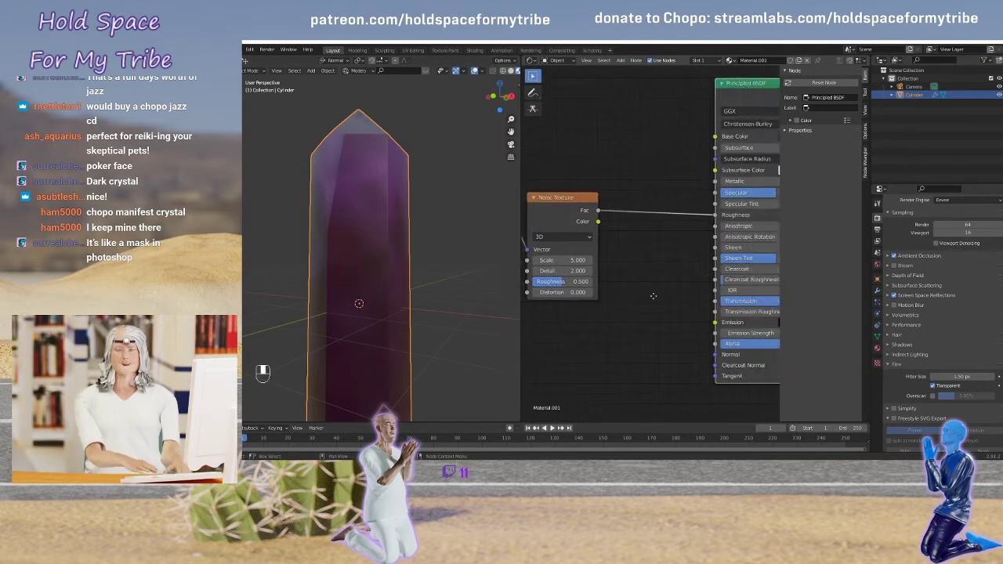
Move the Material Output and Principled BSDF nodes farther from the Noise Texture node to make room
{"action": "scroll", "coordinate": [603, 294], "scroll_direction": "down", "scroll_amount": 4}
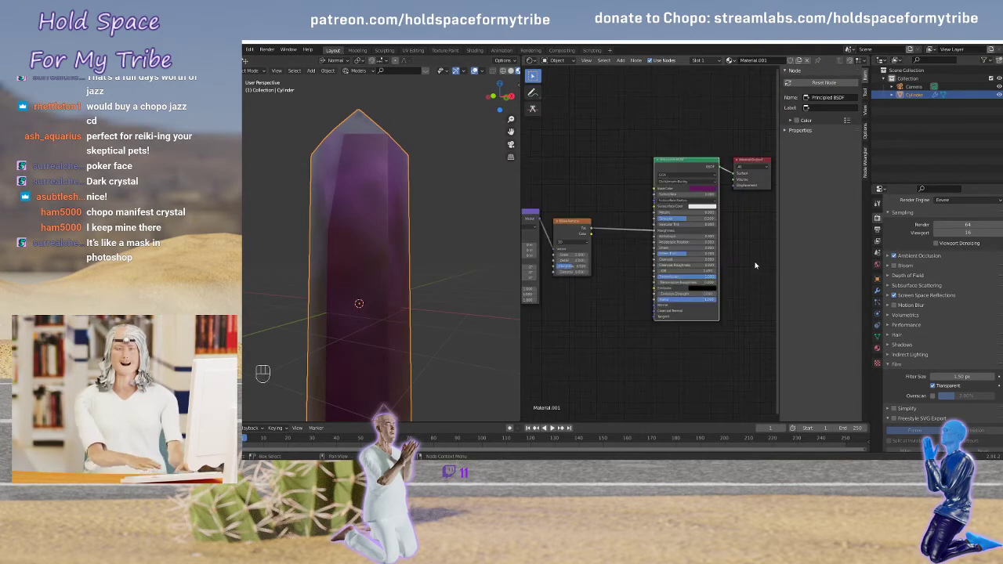
{"action": "left_click_drag", "start_coordinate": [707, 177], "coordinate": [750, 168]}
{"action": "left_click_drag", "start_coordinate": [647, 176], "coordinate": [672, 182]}
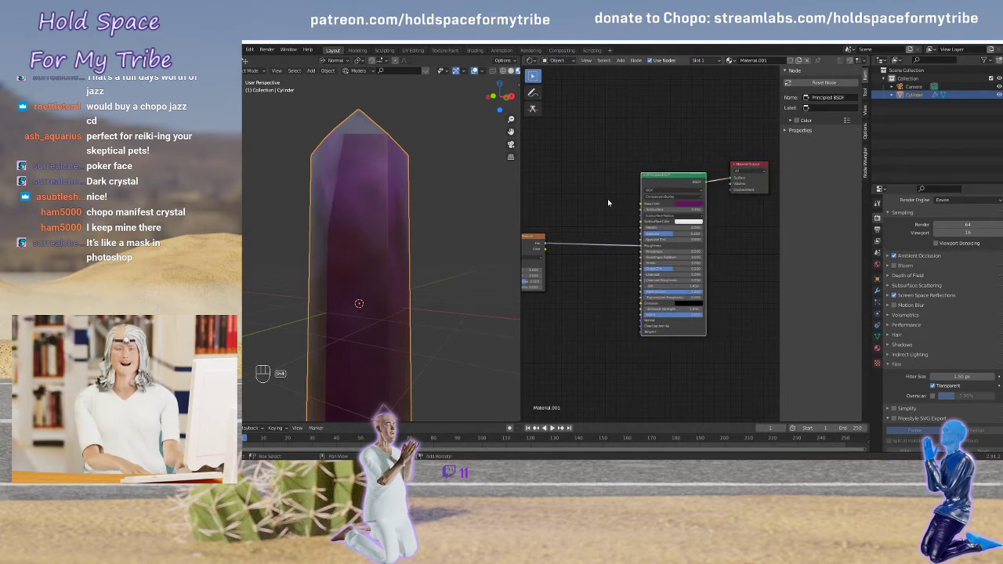
Add a ColorRamp node above the link between the Noise Texture and the Principled BSDF
{"action": "key", "text": "shift+a"}
{"action": "mouse_move", "coordinate": [596, 228]}
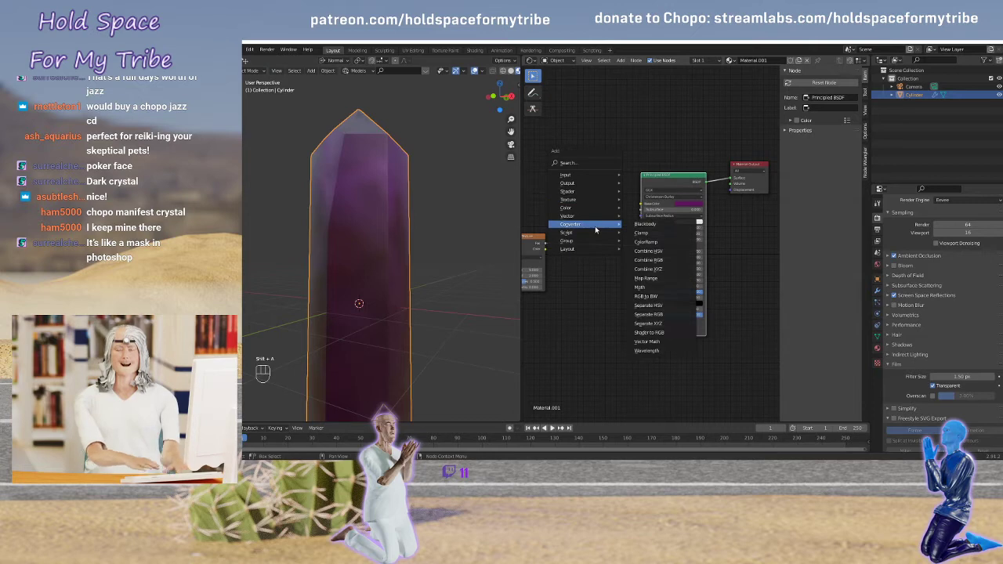
{"action": "left_click", "coordinate": [641, 243]}
{"action": "left_click", "coordinate": [557, 149]}
{"action": "scroll", "coordinate": [680, 269], "scroll_direction": "up", "scroll_amount": 5}
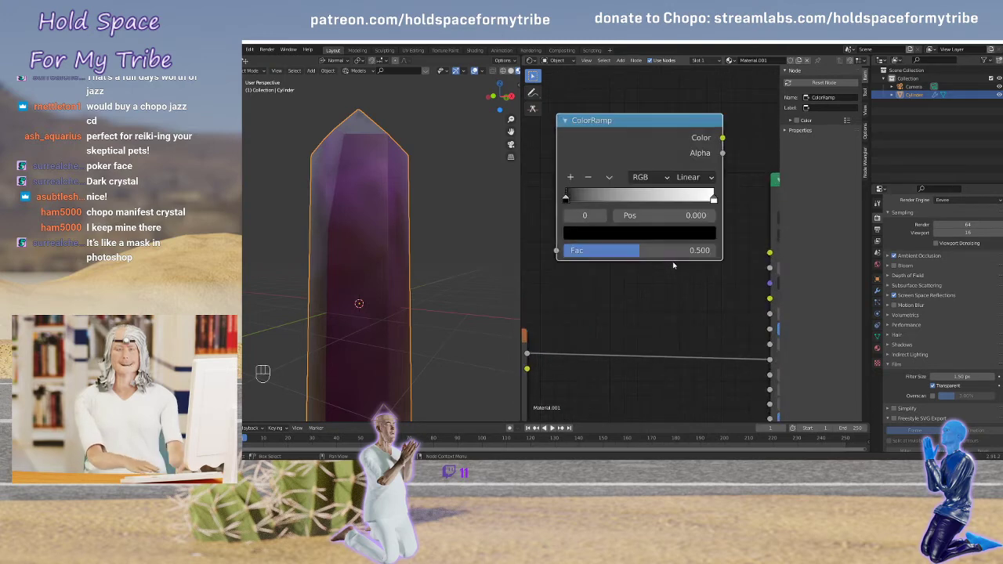
{"action": "mouse_move", "coordinate": [566, 199]}
{"action": "left_mouse_down"}
{"action": "mouse_move", "coordinate": [694, 198]}
{"action": "mouse_move", "coordinate": [552, 208]}
{"action": "left_mouse_up"}
{"action": "scroll", "coordinate": [553, 208], "scroll_direction": "down", "scroll_amount": 2}
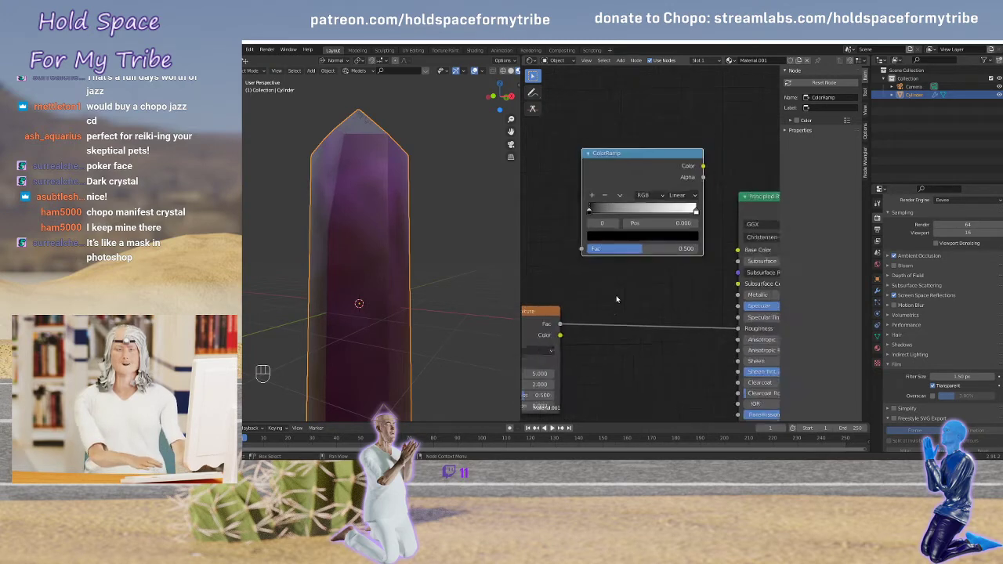
Insert the ColorRamp into the link between the Noise Texture and the Principled BSDF's Roughness, and preview the ColorRamp's output on the crystal
{"action": "left_click_drag", "start_coordinate": [627, 183], "coordinate": [639, 284]}
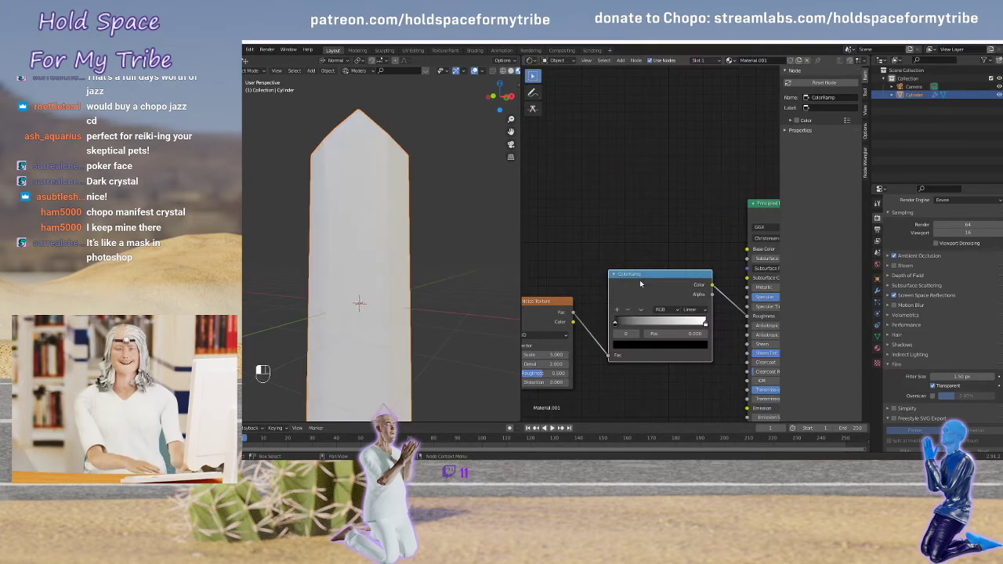
{"action": "middle_click_drag", "start_coordinate": [642, 247], "coordinate": [616, 178]}
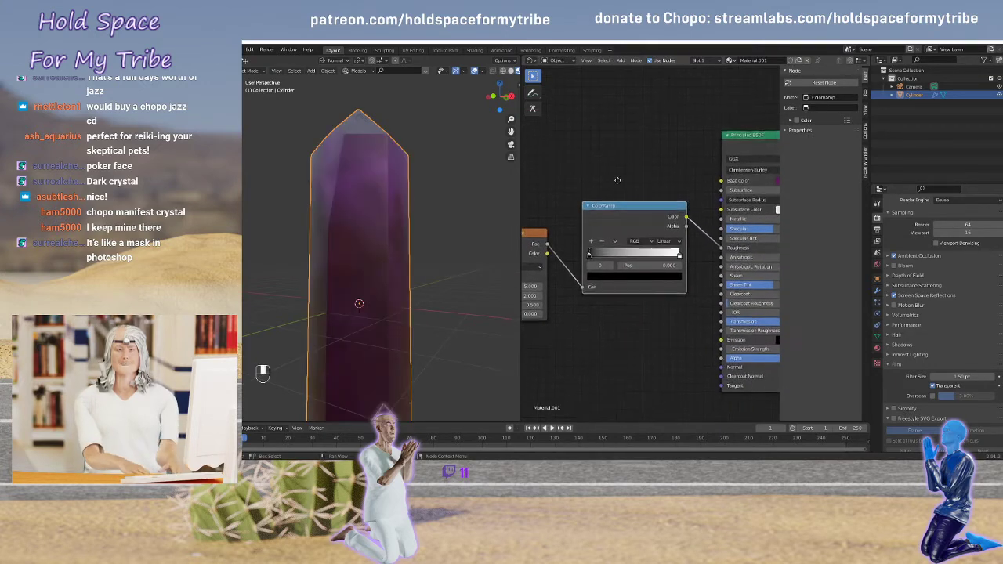
{"action": "left_click", "coordinate": [633, 224], "text": "ctrl+shift"}
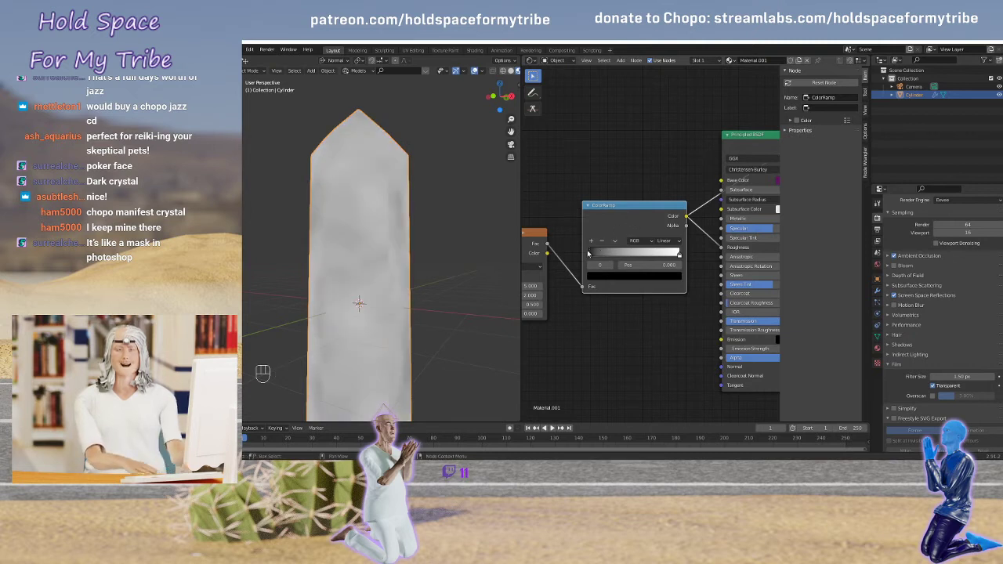
Move the ColorRamp's black stop to position 0.445 and preview the Principled BSDF on the crystal
{"action": "left_click_drag", "start_coordinate": [589, 255], "coordinate": [629, 255]}
{"action": "middle_click_drag", "start_coordinate": [662, 143], "coordinate": [626, 155]}
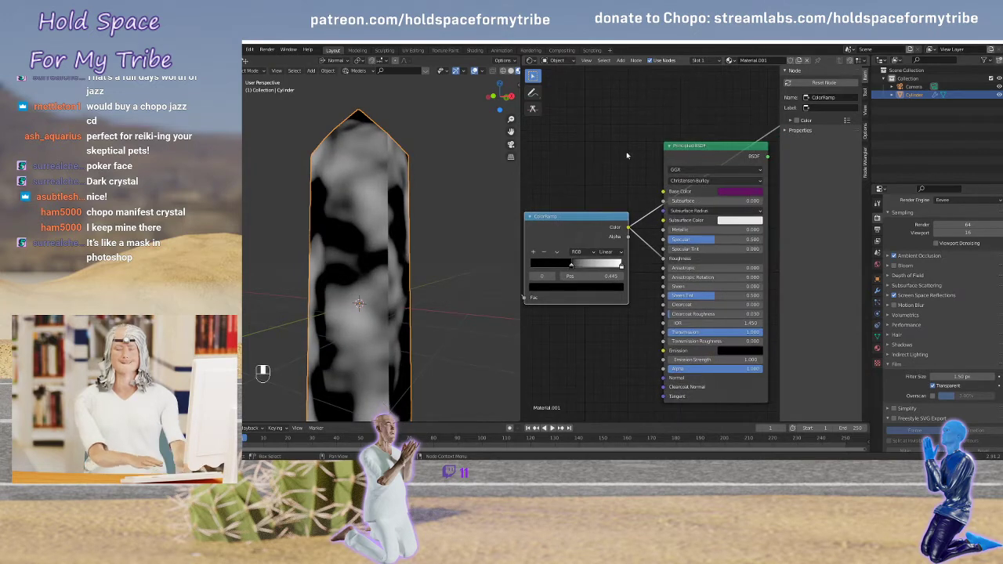
{"action": "left_click", "coordinate": [709, 155], "text": "ctrl+shift"}
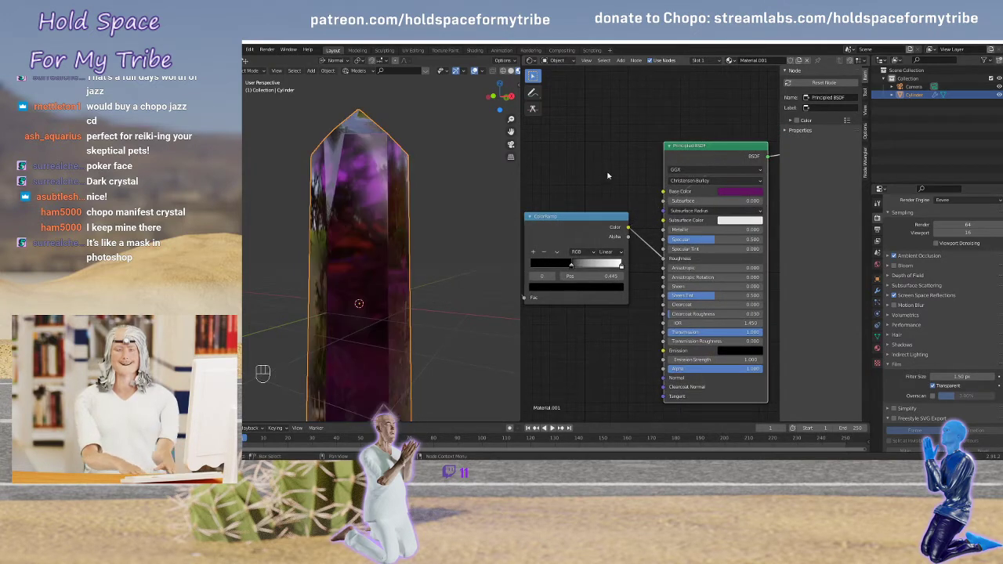
Compare the crystal with the ColorRamp's black stop at the start of the ramp and at position 0.445
{"action": "middle_click_drag", "start_coordinate": [355, 192], "coordinate": [396, 201]}
{"action": "left_click_drag", "start_coordinate": [571, 267], "coordinate": [516, 269]}
{"action": "mouse_move", "coordinate": [621, 267]}
{"action": "left_mouse_down"}
{"action": "mouse_move", "coordinate": [566, 264]}
{"action": "mouse_move", "coordinate": [632, 269]}
{"action": "left_mouse_up"}
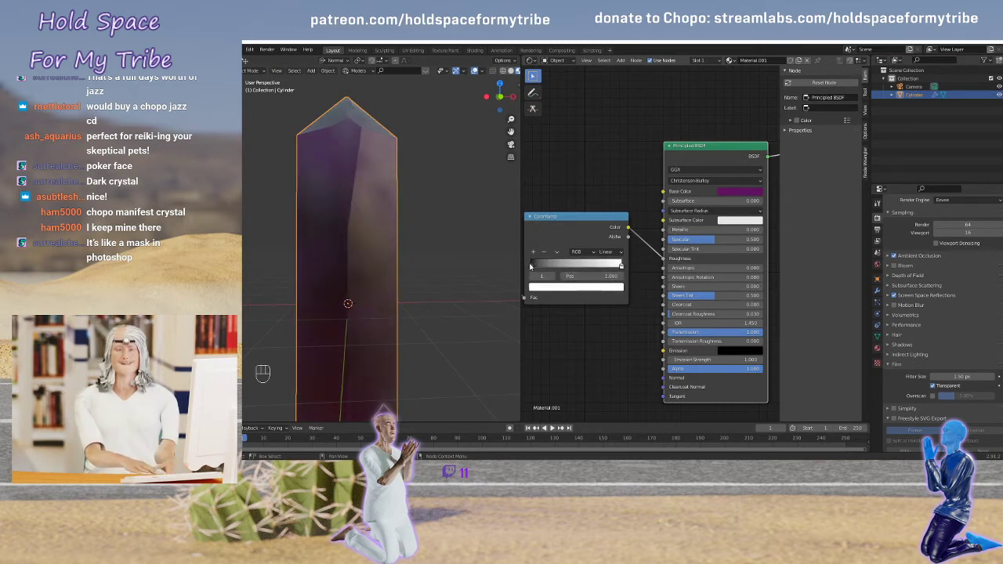
{"action": "left_click_drag", "start_coordinate": [532, 266], "coordinate": [570, 267]}
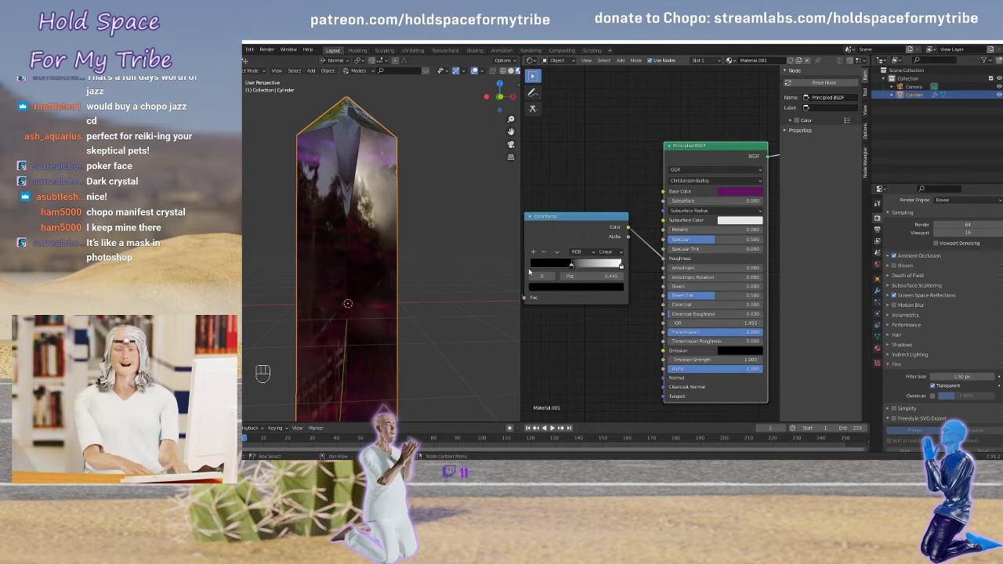
Lighten the ColorRamp's black stop to grey, move the white stop to 0.573, and check the crystal's reflections
{"action": "left_click", "coordinate": [567, 287]}
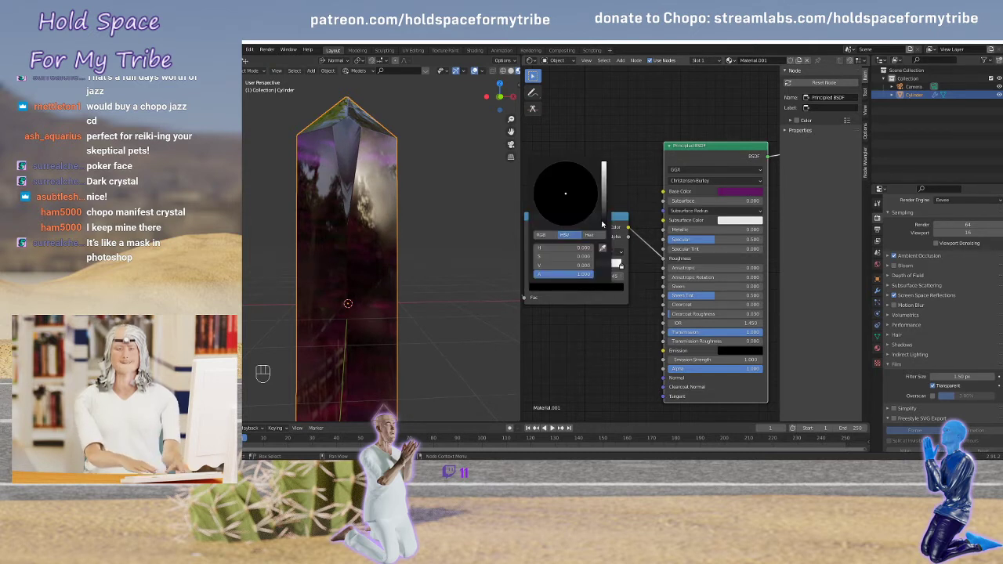
{"action": "left_click_drag", "start_coordinate": [602, 225], "coordinate": [603, 197]}
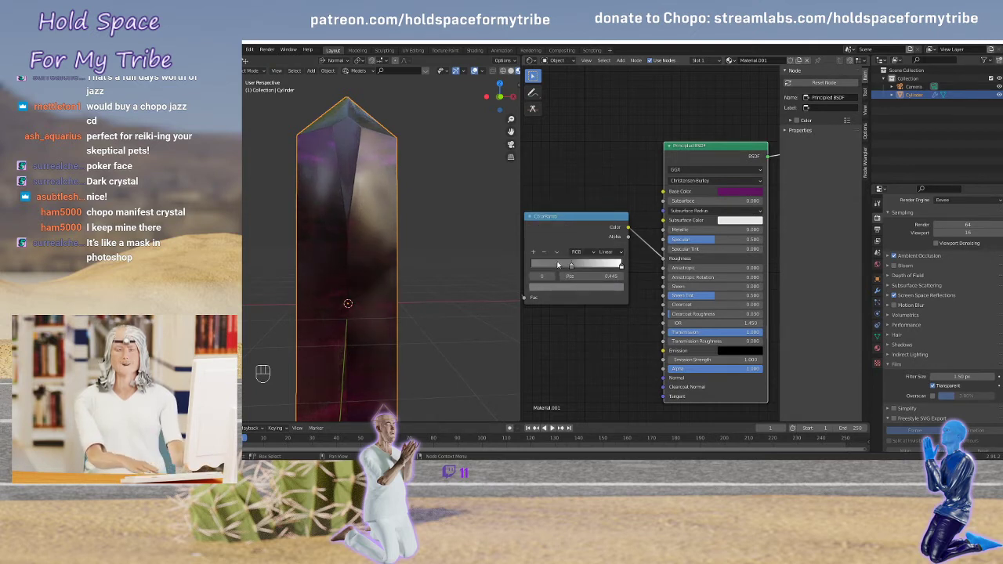
{"action": "left_click_drag", "start_coordinate": [622, 267], "coordinate": [583, 265]}
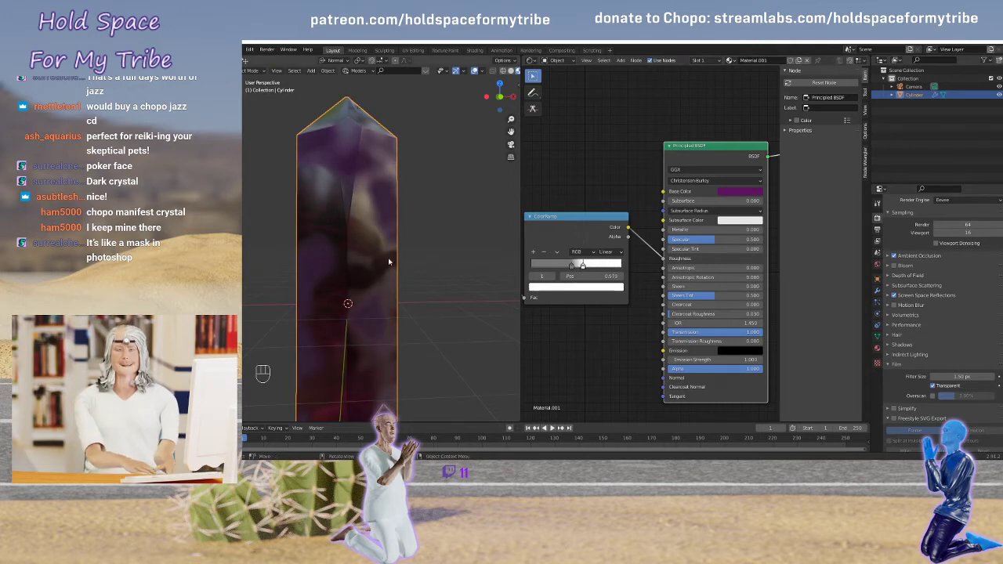
{"action": "mouse_move", "coordinate": [392, 261]}
{"action": "middle_mouse_down"}
{"action": "mouse_move", "coordinate": [391, 253]}
{"action": "mouse_move", "coordinate": [469, 238]}
{"action": "mouse_move", "coordinate": [416, 262]}
{"action": "mouse_move", "coordinate": [374, 252]}
{"action": "mouse_move", "coordinate": [385, 260]}
{"action": "middle_mouse_up"}
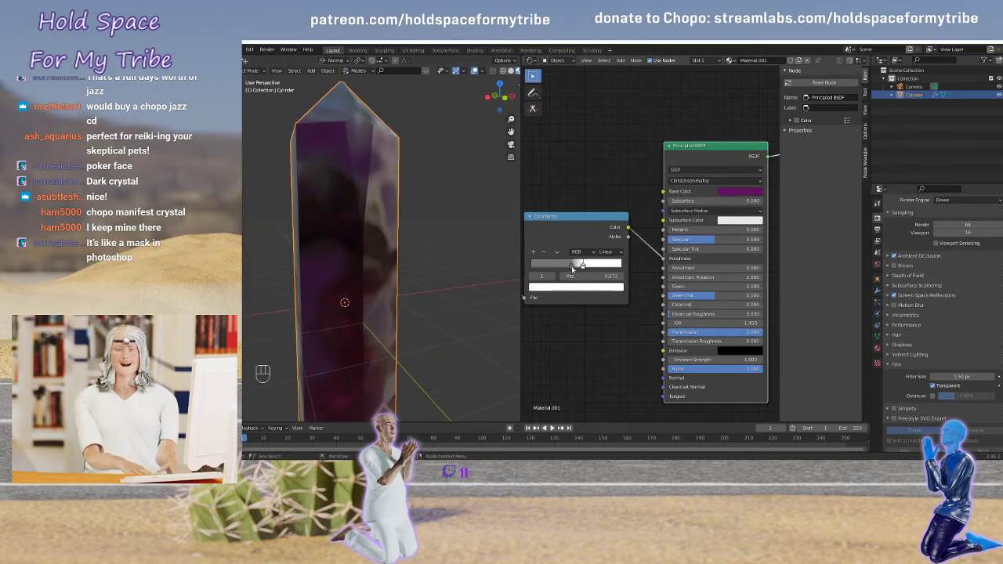
Return both ColorRamp stops to the ends of the ramp and set the first stop's color back to black
{"action": "mouse_move", "coordinate": [573, 268]}
{"action": "left_mouse_down"}
{"action": "mouse_move", "coordinate": [533, 267]}
{"action": "mouse_move", "coordinate": [634, 269]}
{"action": "left_mouse_up"}
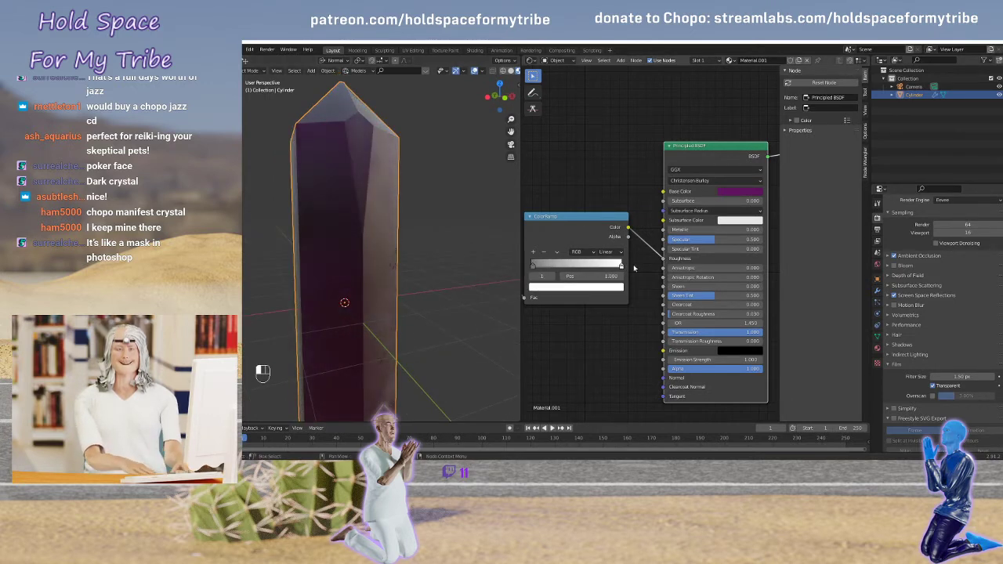
{"action": "left_click", "coordinate": [567, 287]}
{"action": "left_click_drag", "start_coordinate": [607, 210], "coordinate": [606, 225]}
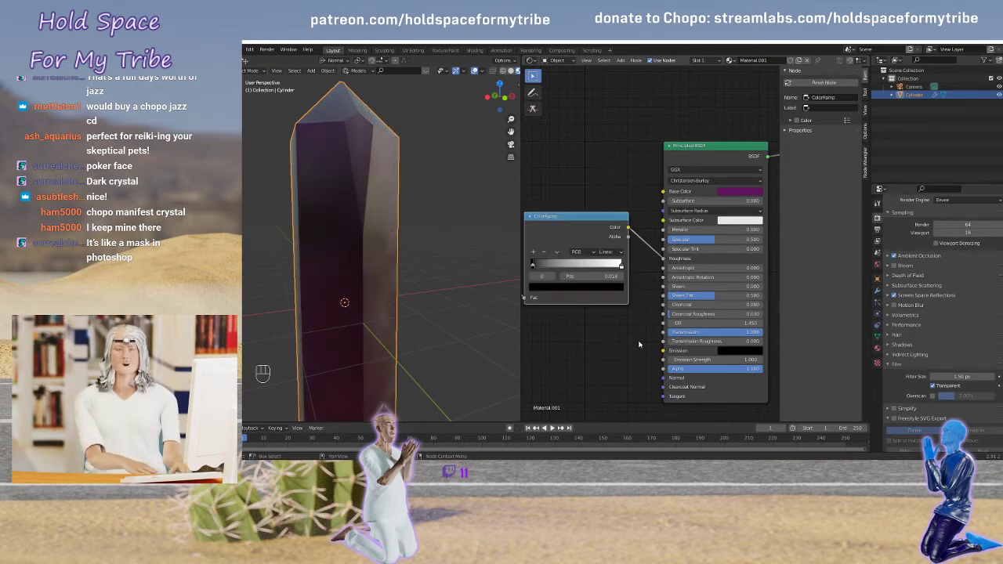
Preview the Noise Texture's output directly on the crystal
{"action": "middle_click_drag", "start_coordinate": [600, 342], "coordinate": [697, 320]}
{"action": "middle_click_drag", "start_coordinate": [552, 236], "coordinate": [616, 237]}
{"action": "left_click", "coordinate": [616, 238]}
{"action": "left_click", "coordinate": [615, 237], "text": "ctrl+shift"}
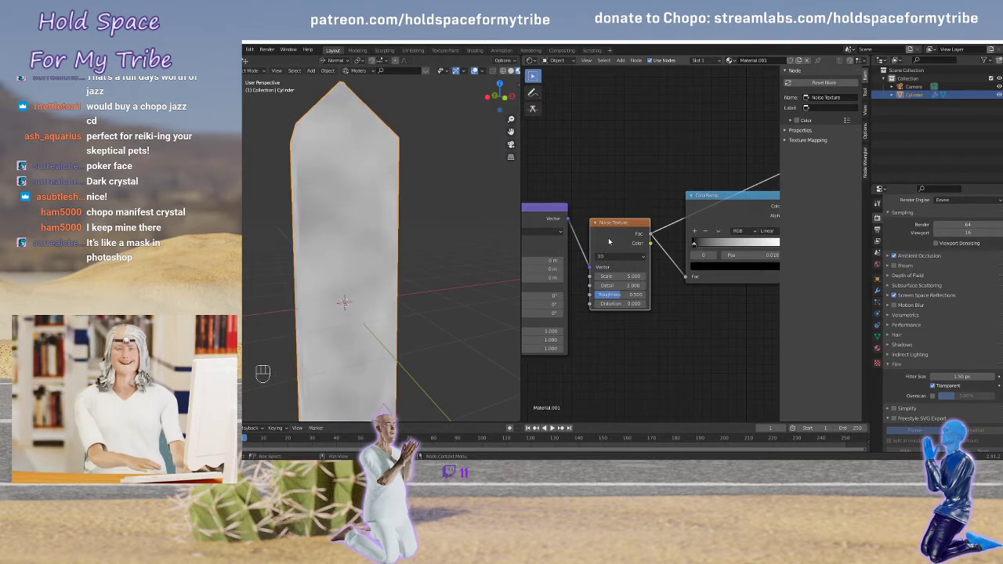
Set the Mapping node's Y scale to about 53.9 and check the stretched noise around the crystal
{"action": "middle_click_drag", "start_coordinate": [605, 345], "coordinate": [681, 315]}
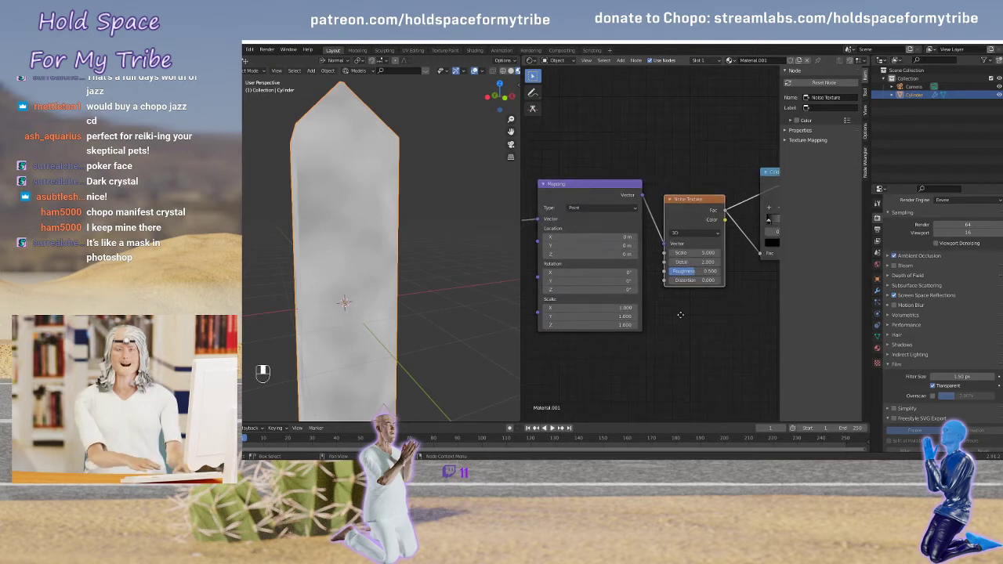
{"action": "left_click", "coordinate": [592, 194]}
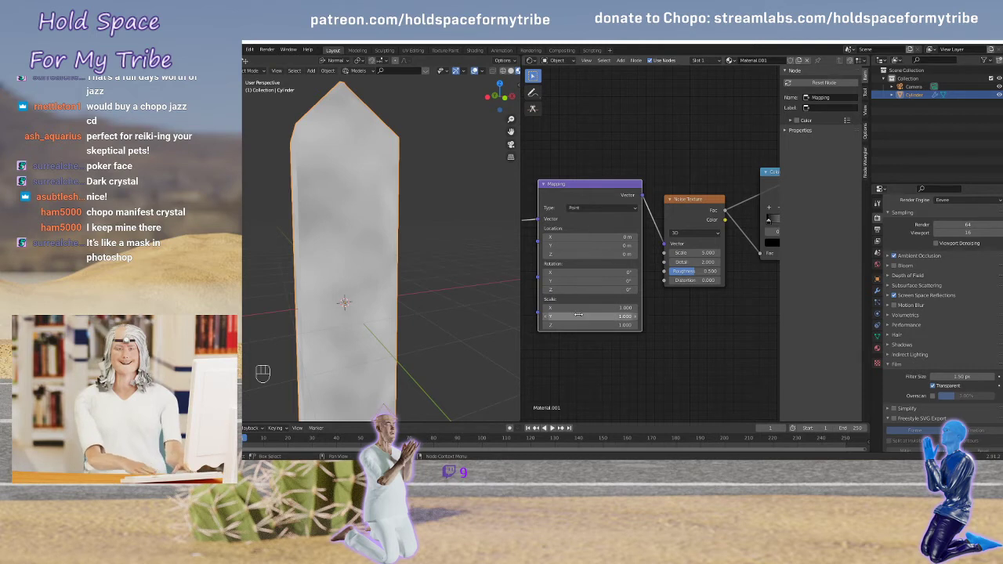
{"action": "mouse_move", "coordinate": [566, 317]}
{"action": "left_mouse_down"}
{"action": "mouse_move", "coordinate": [768, 317]}
{"action": "mouse_move", "coordinate": [627, 316]}
{"action": "left_mouse_up"}
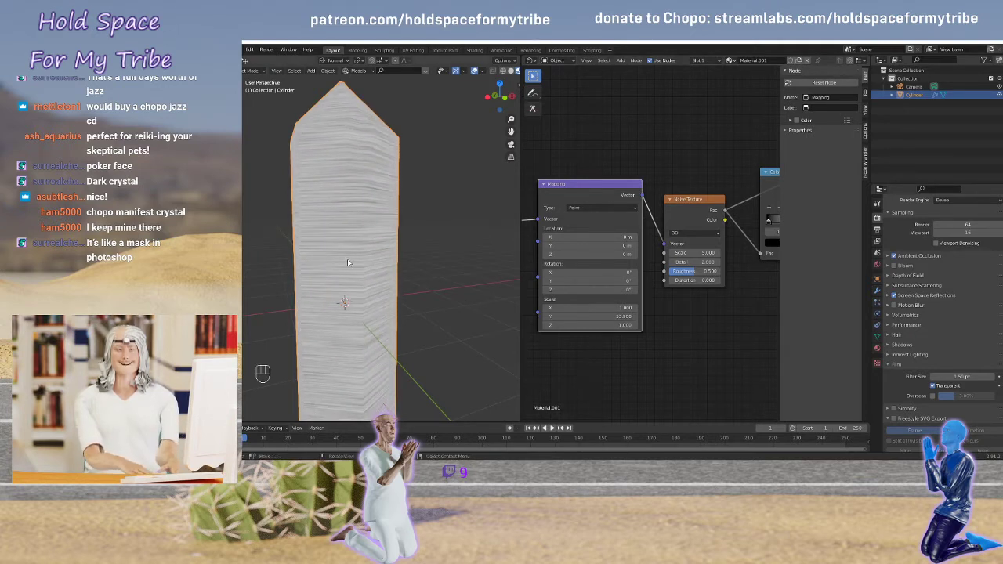
{"action": "middle_click_drag", "start_coordinate": [347, 259], "coordinate": [465, 261]}
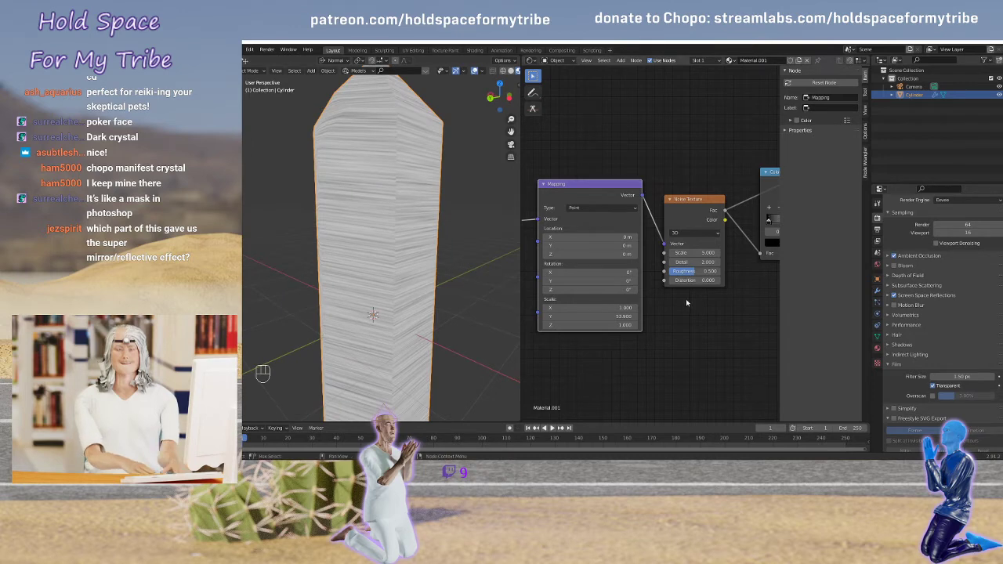
Preview the ColorRamp's output on the crystal and set its black stop to position 0.000
{"action": "middle_click_drag", "start_coordinate": [728, 304], "coordinate": [622, 320]}
{"action": "left_click", "coordinate": [690, 200]}
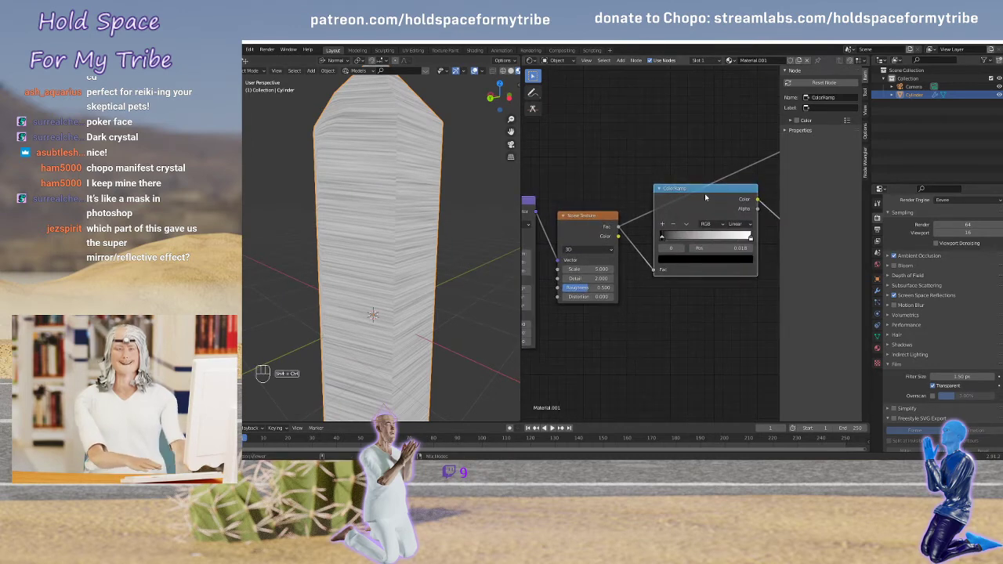
{"action": "left_click", "coordinate": [705, 198], "text": "ctrl+shift"}
{"action": "mouse_move", "coordinate": [662, 240]}
{"action": "left_mouse_down"}
{"action": "mouse_move", "coordinate": [733, 241]}
{"action": "mouse_move", "coordinate": [664, 240]}
{"action": "left_mouse_up"}
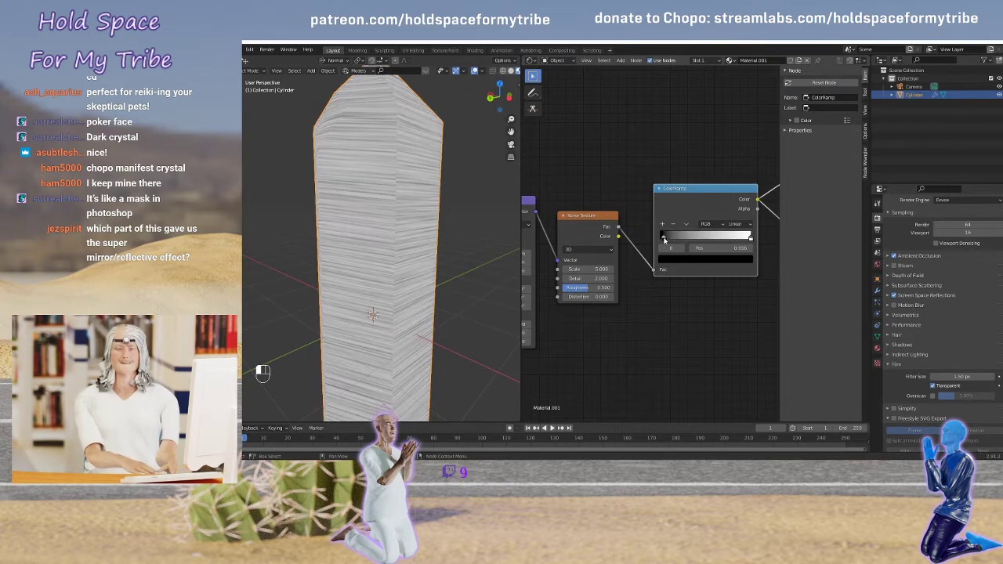
Switch the crystal's preview back to the Principled BSDF and check the streaked roughness from another angle
{"action": "middle_click_drag", "start_coordinate": [710, 300], "coordinate": [602, 326]}
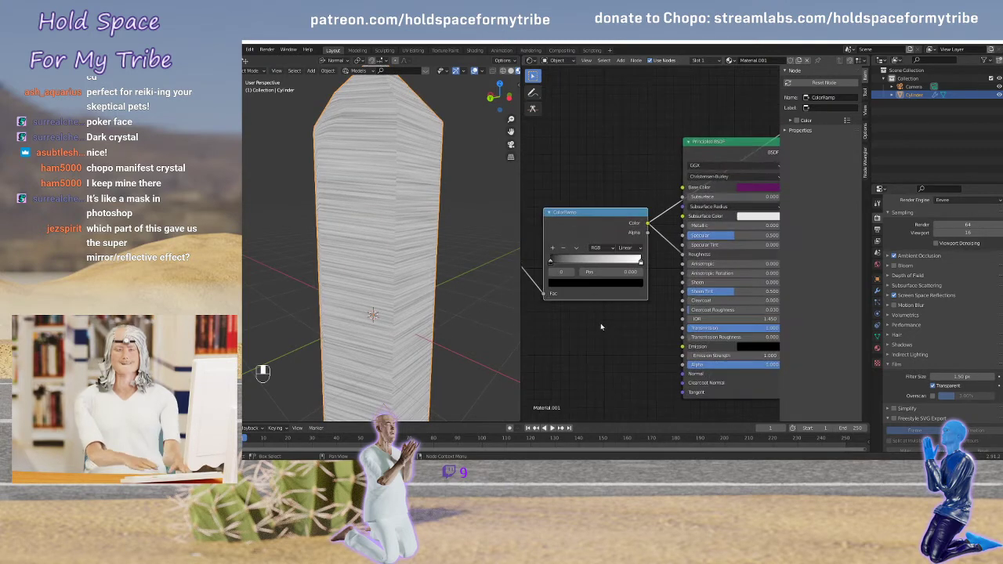
{"action": "left_click", "coordinate": [722, 156]}
{"action": "left_click", "coordinate": [722, 151], "text": "ctrl+shift"}
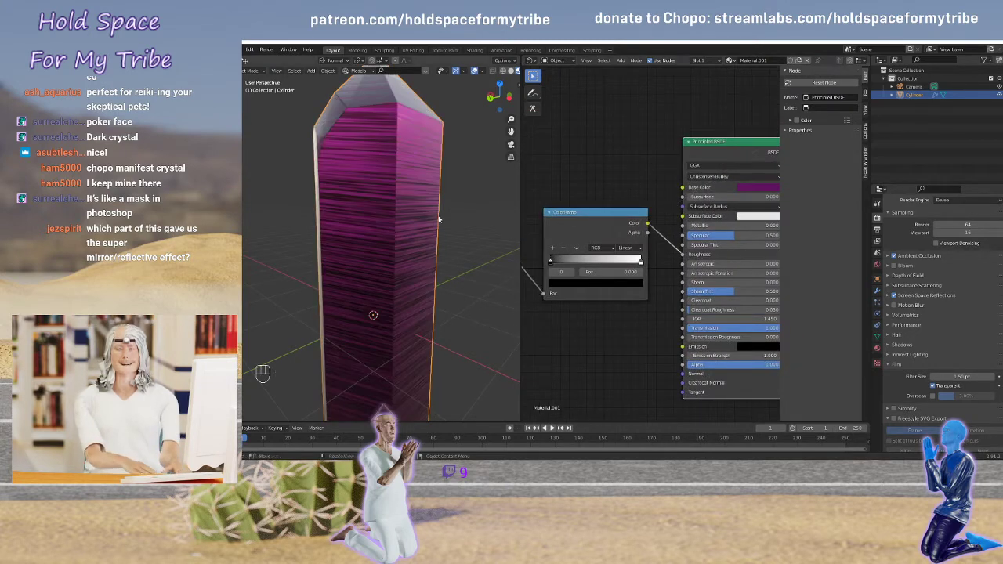
{"action": "mouse_move", "coordinate": [441, 229]}
{"action": "middle_mouse_down"}
{"action": "mouse_move", "coordinate": [346, 211]}
{"action": "mouse_move", "coordinate": [302, 217]}
{"action": "mouse_move", "coordinate": [434, 224]}
{"action": "middle_mouse_up"}
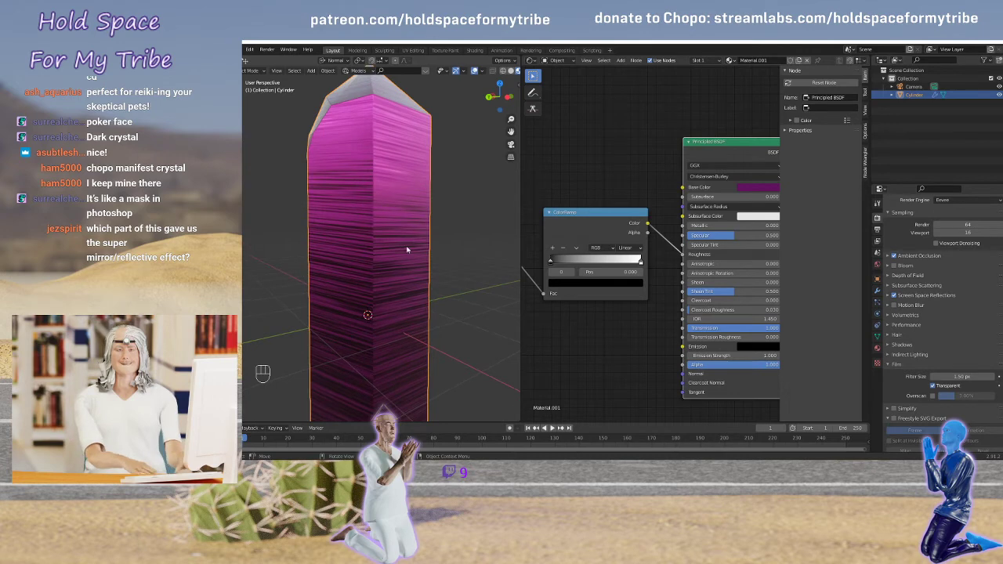
Set the Noise Texture's Scale to 13.3 and its Detail to 7
{"action": "middle_click_drag", "start_coordinate": [588, 321], "coordinate": [744, 279]}
{"action": "scroll", "coordinate": [650, 321], "scroll_direction": "up", "scroll_amount": 5}
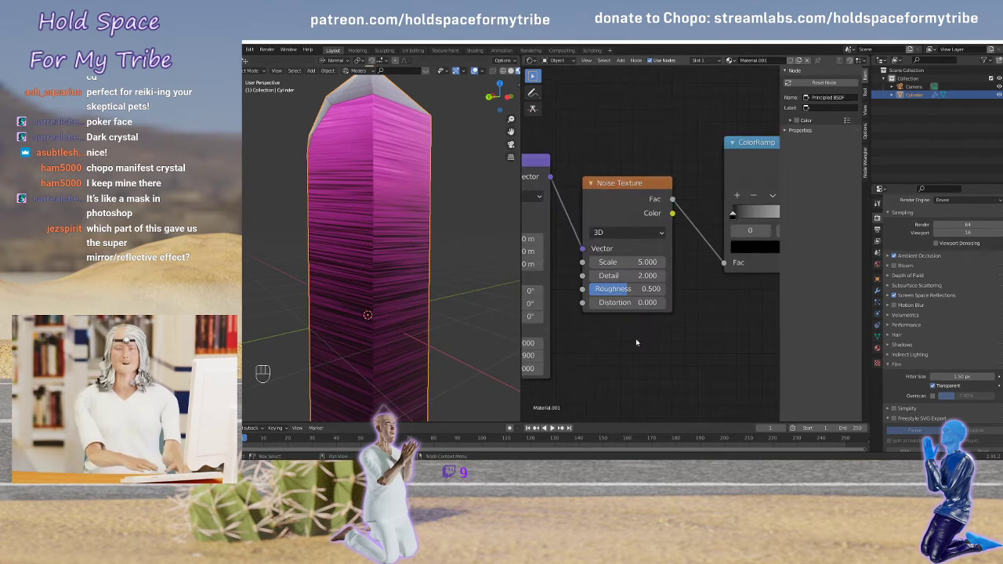
{"action": "scroll", "coordinate": [637, 342], "scroll_direction": "up", "scroll_amount": 2}
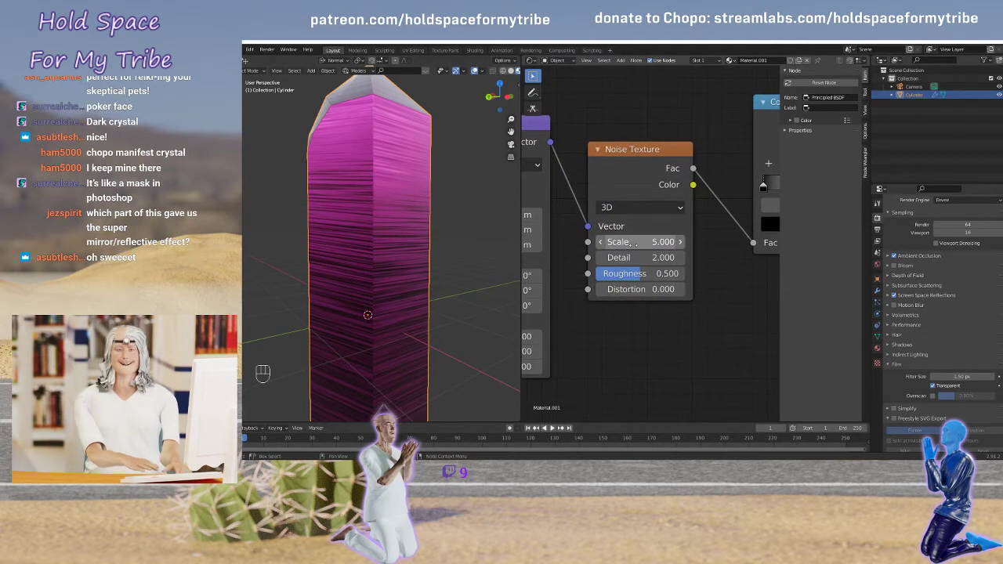
{"action": "left_click_drag", "start_coordinate": [634, 243], "coordinate": [705, 257]}
{"action": "left_click_drag", "start_coordinate": [640, 257], "coordinate": [673, 257]}
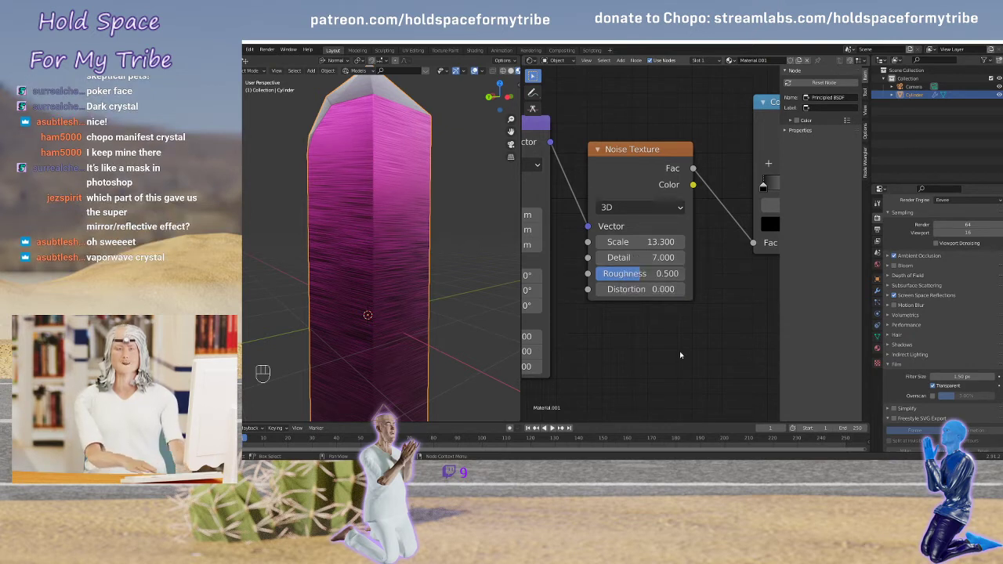
Cut the link between the ColorRamp and the Principled BSDF's Roughness input
{"action": "middle_click_drag", "start_coordinate": [776, 306], "coordinate": [631, 335]}
{"action": "middle_click_drag", "start_coordinate": [690, 311], "coordinate": [533, 324]}
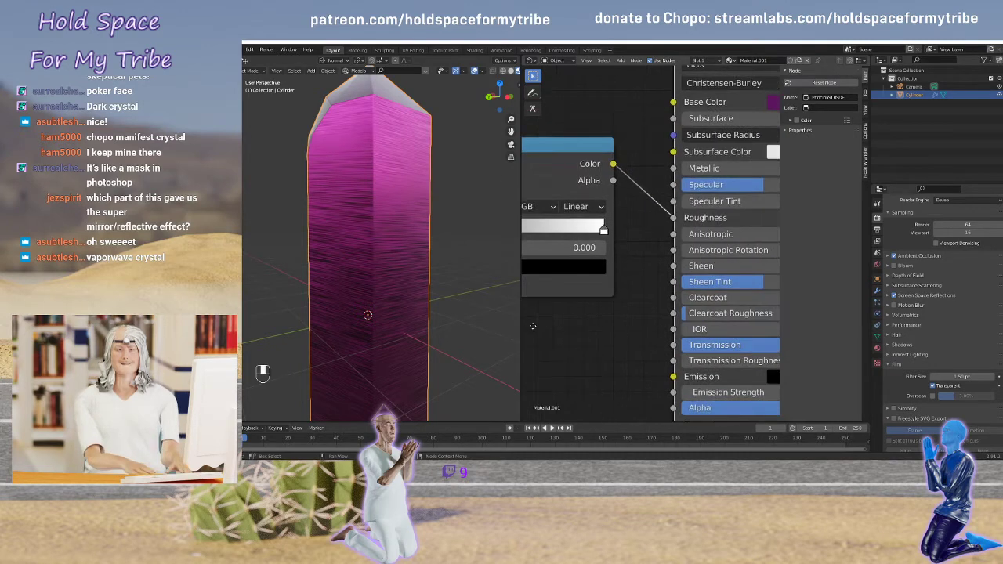
{"action": "middle_click_drag", "start_coordinate": [645, 278], "coordinate": [547, 363]}
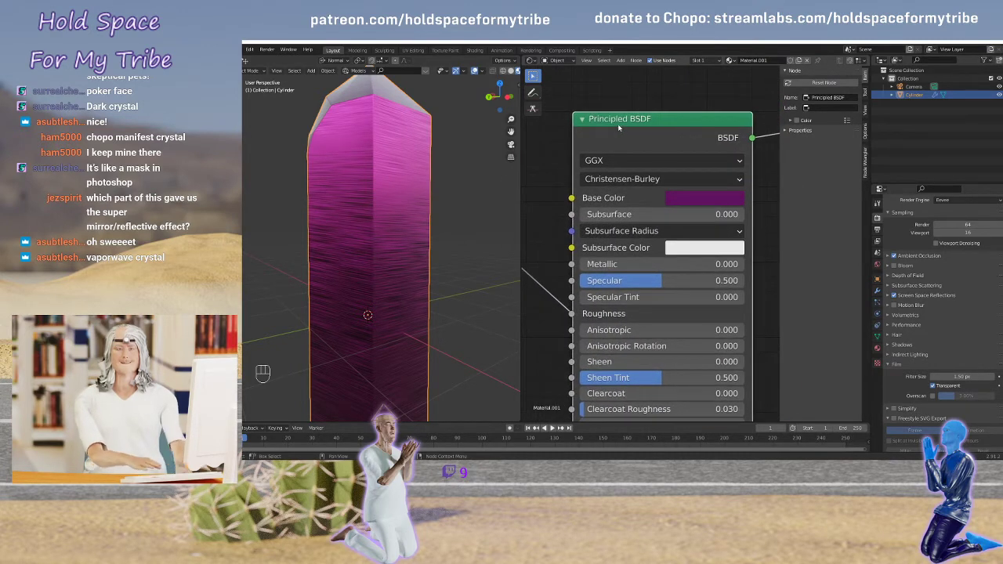
{"action": "middle_click_drag", "start_coordinate": [552, 196], "coordinate": [584, 127]}
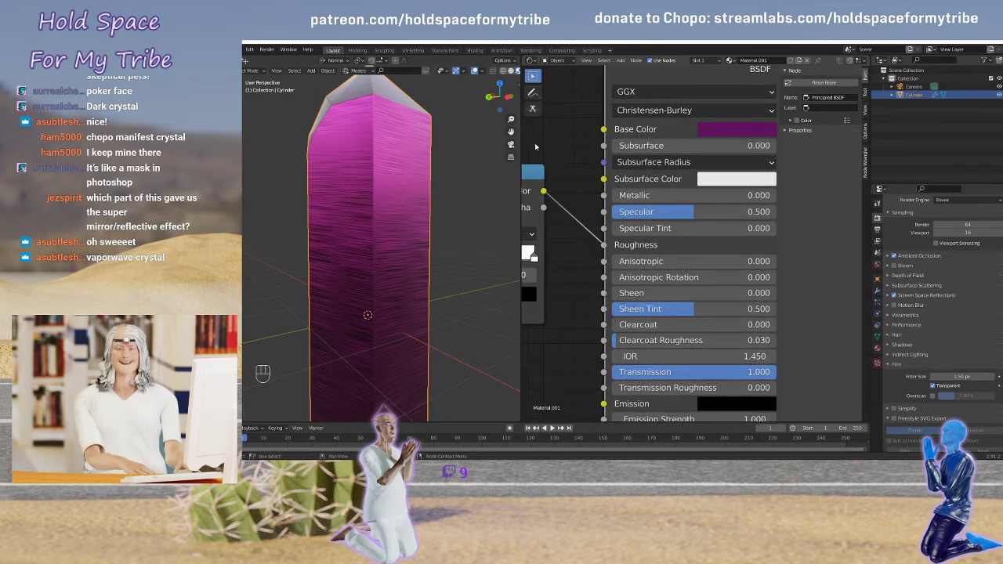
{"action": "left_click_drag", "start_coordinate": [580, 188], "coordinate": [569, 263]}
{"action": "left_click", "coordinate": [533, 76]}
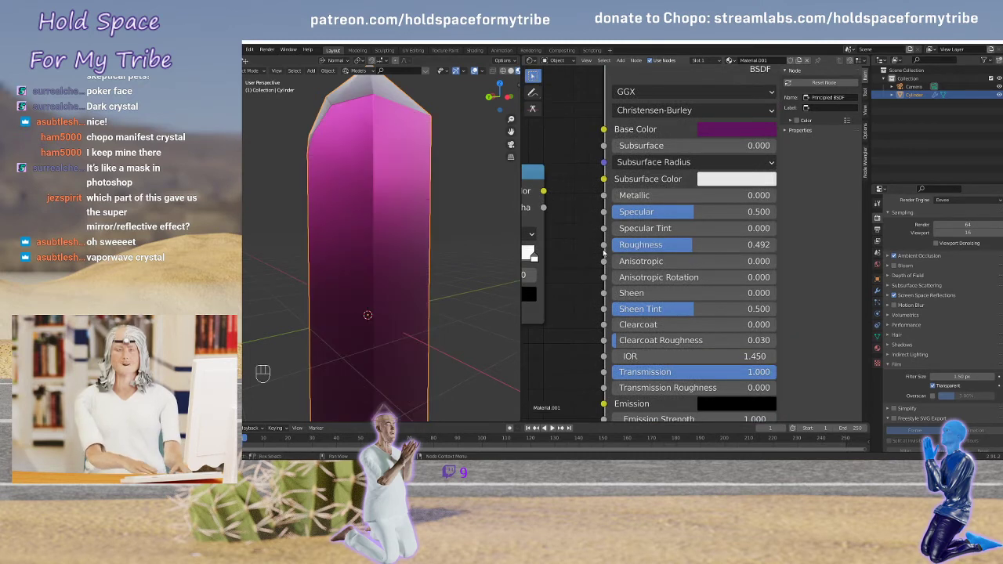
Lower the Principled BSDF's Roughness to 0, inspect the mirror-like reflections on the crystal, and raise the Roughness again
{"action": "left_click_drag", "start_coordinate": [654, 245], "coordinate": [592, 245]}
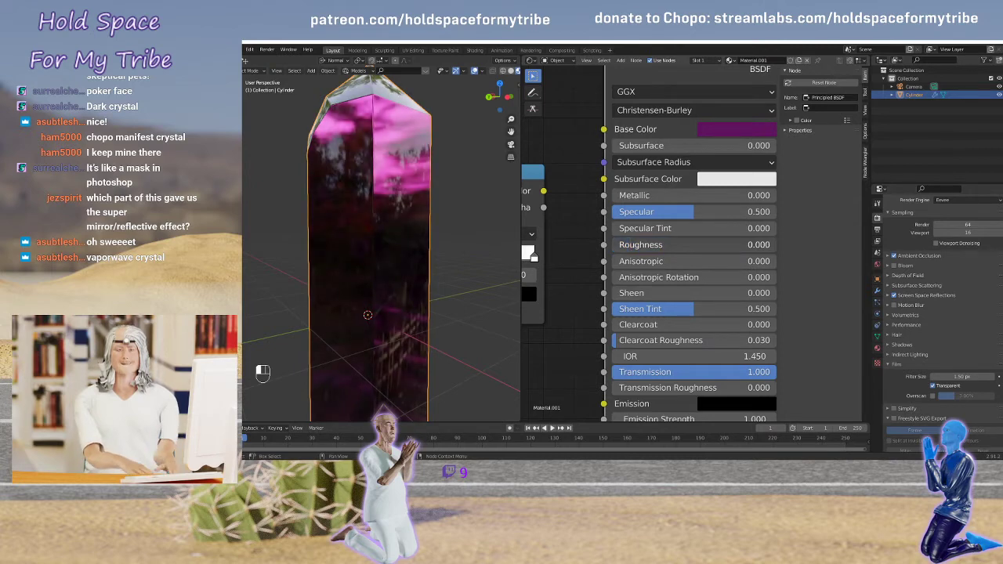
{"action": "mouse_move", "coordinate": [400, 217]}
{"action": "middle_mouse_down"}
{"action": "mouse_move", "coordinate": [388, 227]}
{"action": "mouse_move", "coordinate": [419, 225]}
{"action": "mouse_move", "coordinate": [407, 219]}
{"action": "middle_mouse_up"}
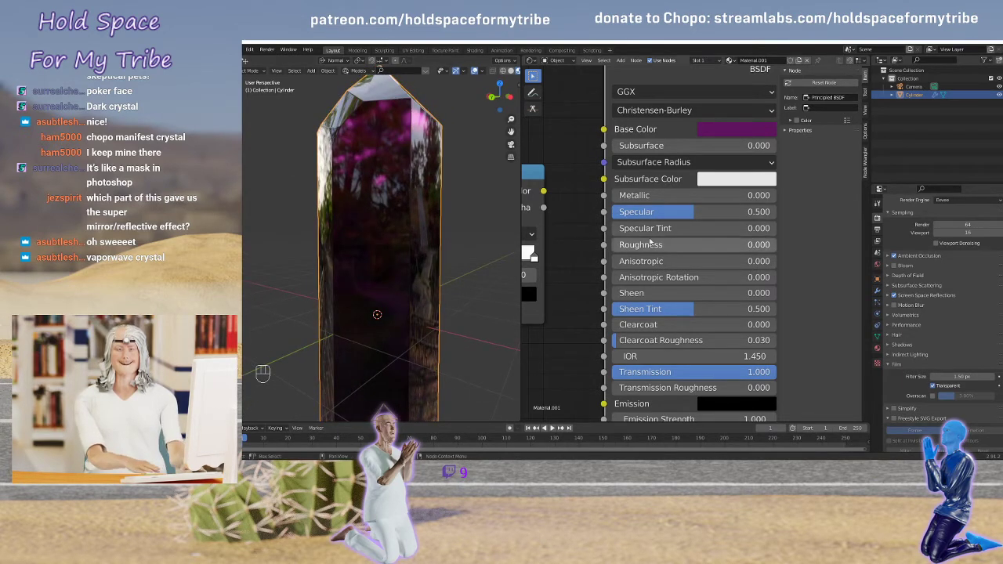
{"action": "left_click_drag", "start_coordinate": [627, 245], "coordinate": [685, 244]}
Reconnect the ColorRamp's Color output to the Principled BSDF's Roughness input
{"action": "middle_click_drag", "start_coordinate": [578, 221], "coordinate": [642, 211]}
{"action": "scroll", "coordinate": [642, 211], "scroll_direction": "down", "scroll_amount": 5}
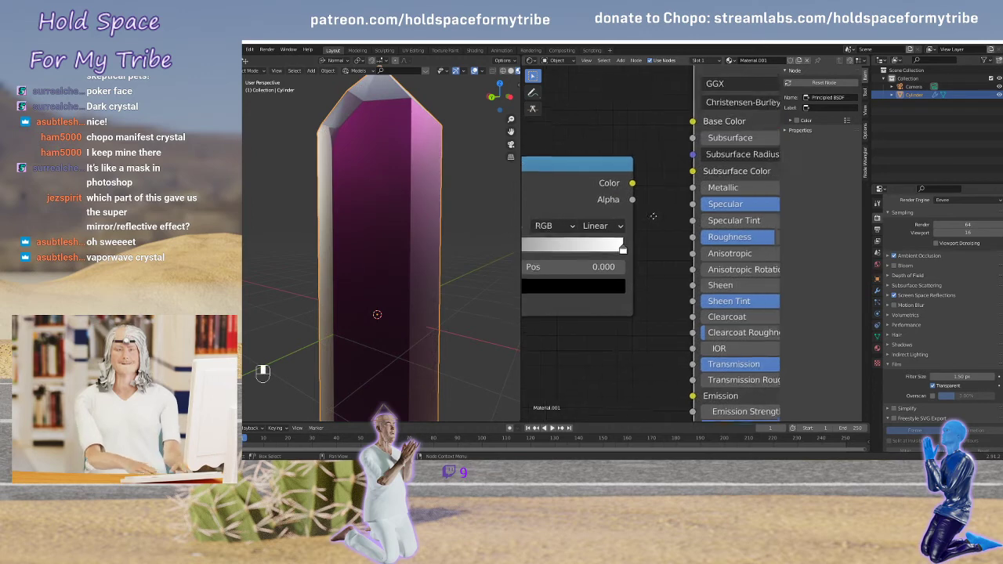
{"action": "scroll", "coordinate": [643, 223], "scroll_direction": "up", "scroll_amount": 2}
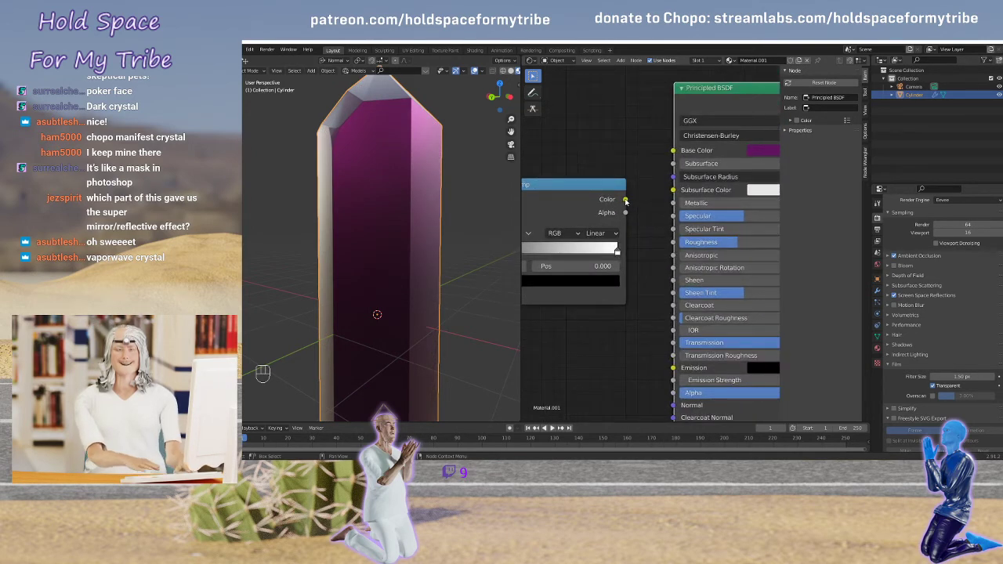
{"action": "left_click_drag", "start_coordinate": [625, 201], "coordinate": [673, 242]}
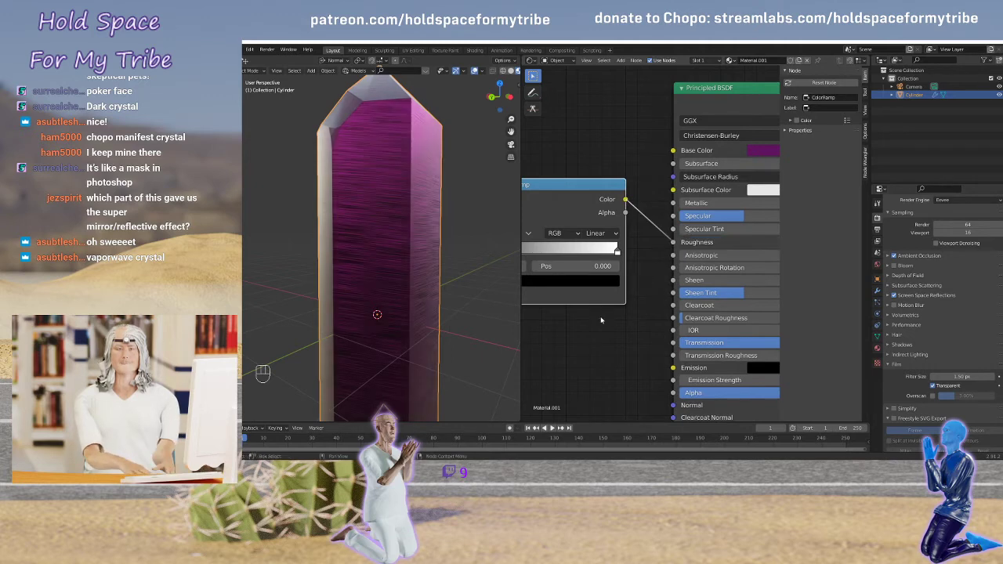
Set the Noise Texture's Scale to 10.8
{"action": "middle_click_drag", "start_coordinate": [685, 307], "coordinate": [677, 310]}
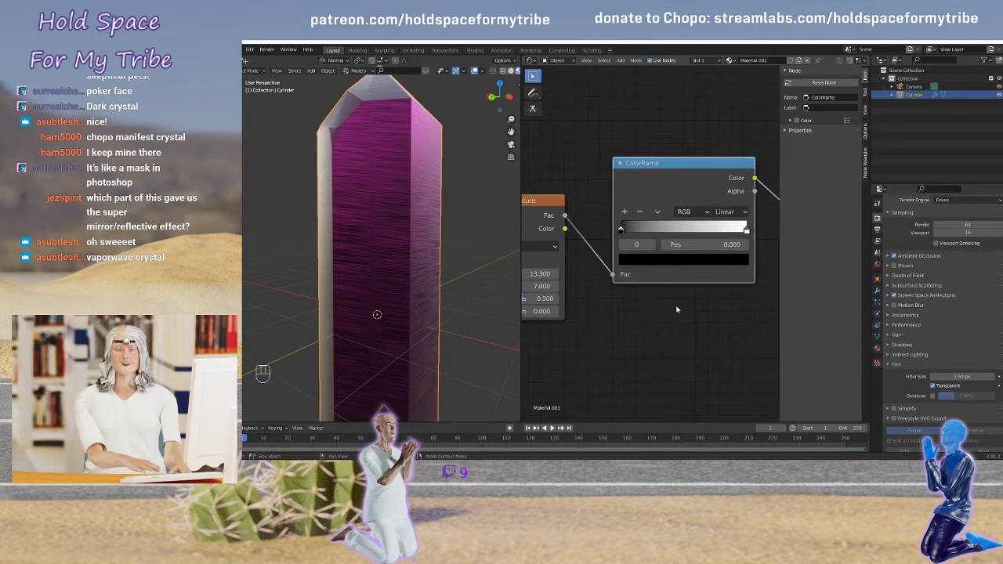
{"action": "middle_click_drag", "start_coordinate": [585, 324], "coordinate": [775, 289]}
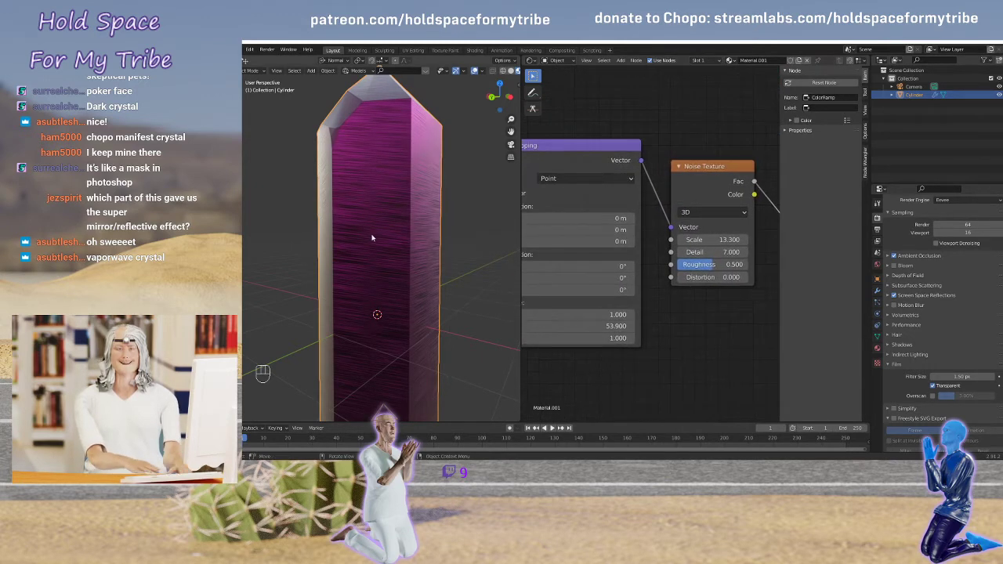
{"action": "middle_click_drag", "start_coordinate": [405, 249], "coordinate": [436, 236]}
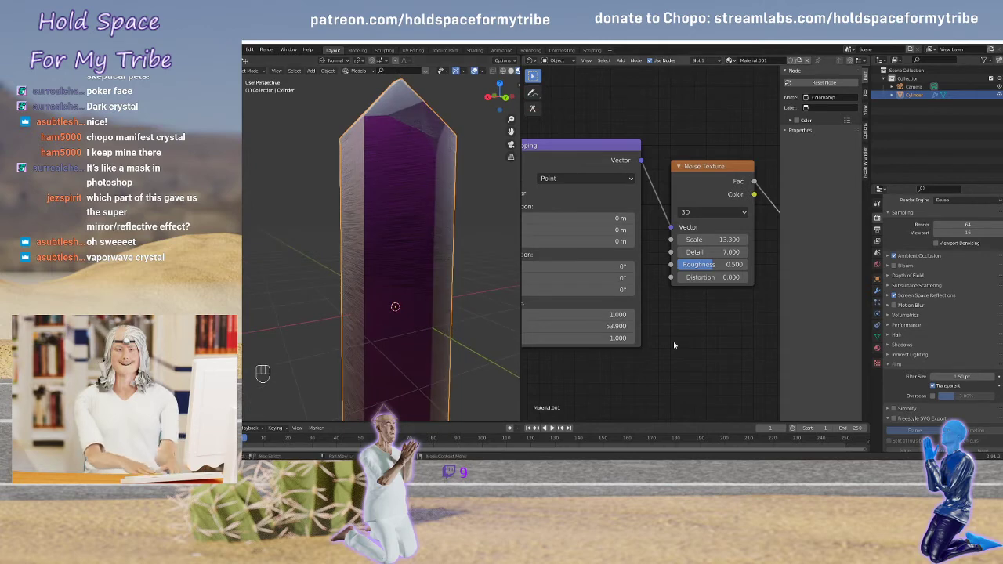
{"action": "scroll", "coordinate": [661, 344], "scroll_direction": "down", "scroll_amount": 2}
{"action": "scroll", "coordinate": [666, 343], "scroll_direction": "left", "scroll_amount": 3, "text": "ctrl"}
{"action": "scroll", "coordinate": [601, 337], "scroll_direction": "up", "scroll_amount": 5}
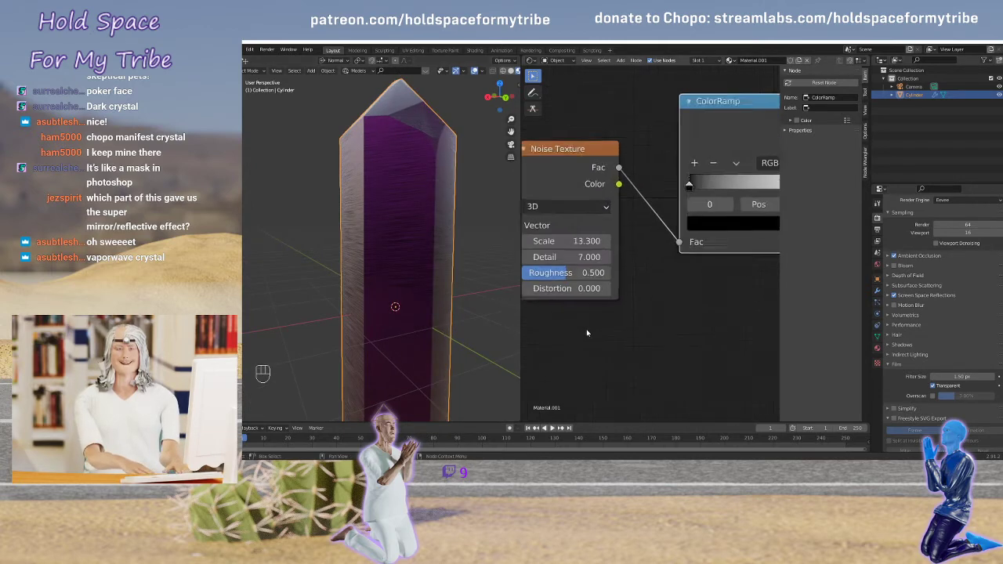
{"action": "scroll", "coordinate": [617, 335], "scroll_direction": "left", "scroll_amount": 2, "text": "ctrl"}
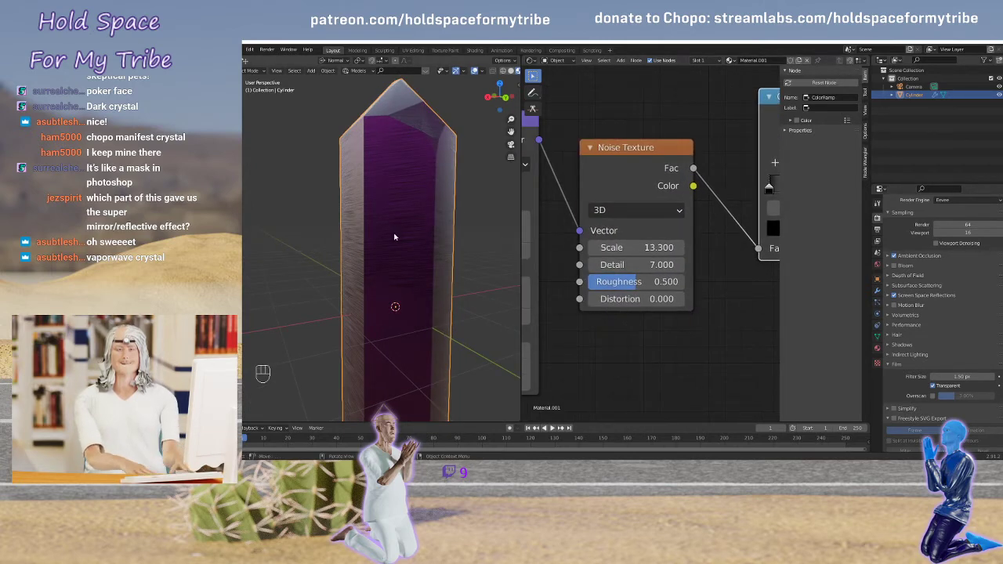
{"action": "scroll", "coordinate": [397, 235], "scroll_direction": "up", "scroll_amount": 2}
{"action": "mouse_move", "coordinate": [627, 248]}
{"action": "left_mouse_down"}
{"action": "mouse_move", "coordinate": [546, 247]}
{"action": "mouse_move", "coordinate": [613, 248]}
{"action": "left_mouse_up"}
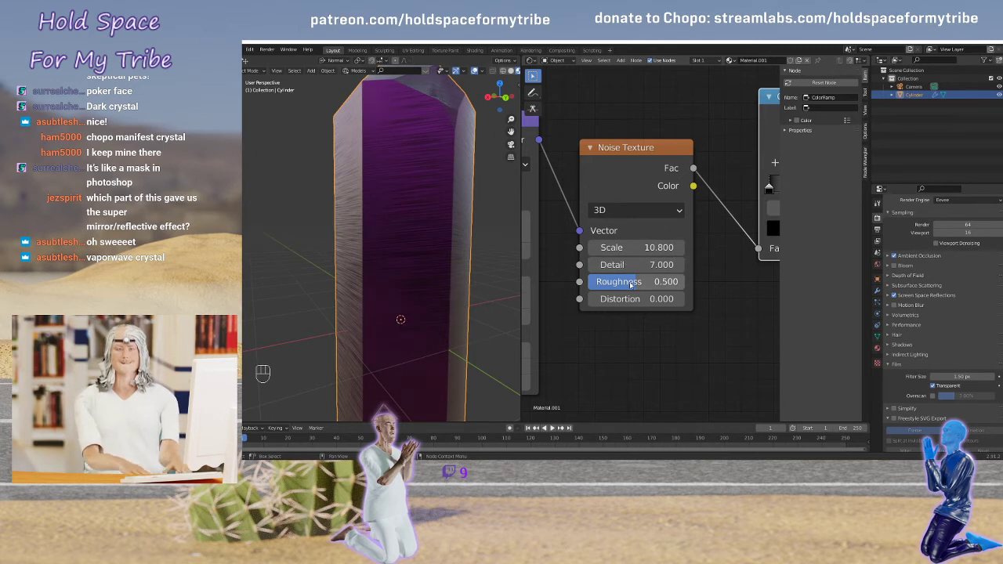
Set the Noise Texture's Roughness to 0.6 and its Distortion to 7.3, and inspect the crystal's surface up close
{"action": "left_click_drag", "start_coordinate": [631, 285], "coordinate": [689, 299]}
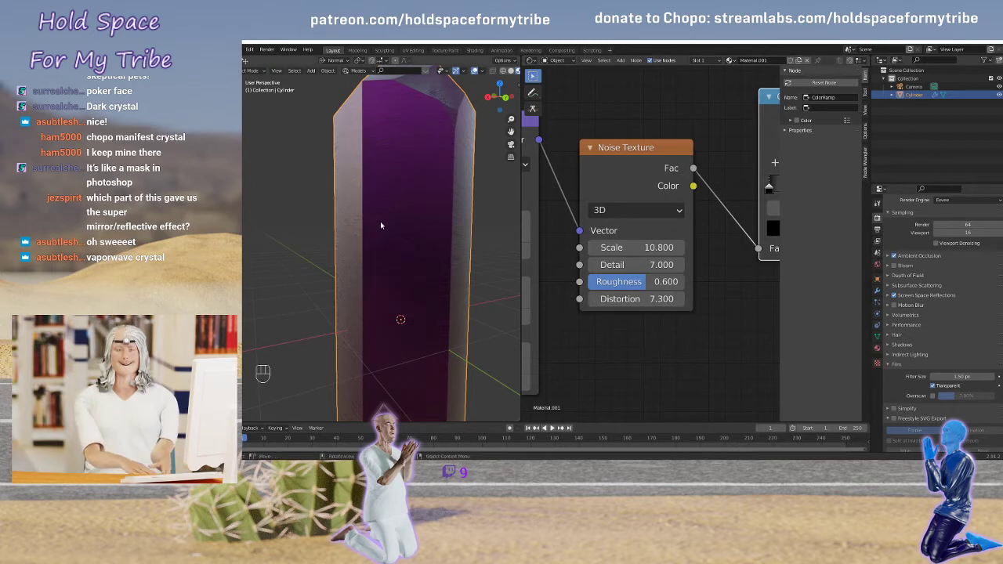
{"action": "scroll", "coordinate": [381, 226], "scroll_direction": "up", "scroll_amount": 3}
{"action": "scroll", "coordinate": [380, 226], "scroll_direction": "up", "scroll_amount": 1}
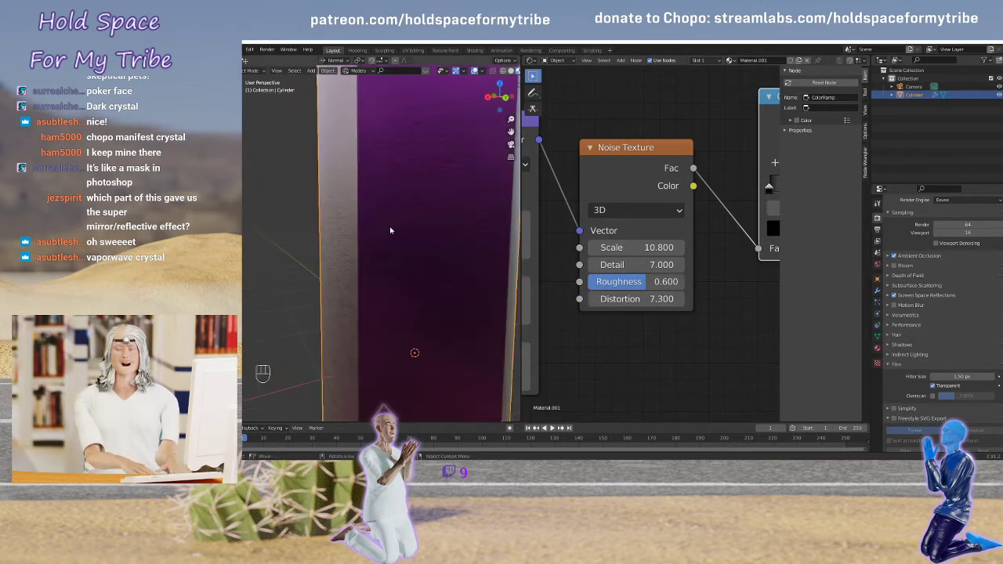
Reset the Noise Texture's Distortion to 0 and check the streaks on the whole crystal
{"action": "left_click_drag", "start_coordinate": [631, 298], "coordinate": [637, 299]}
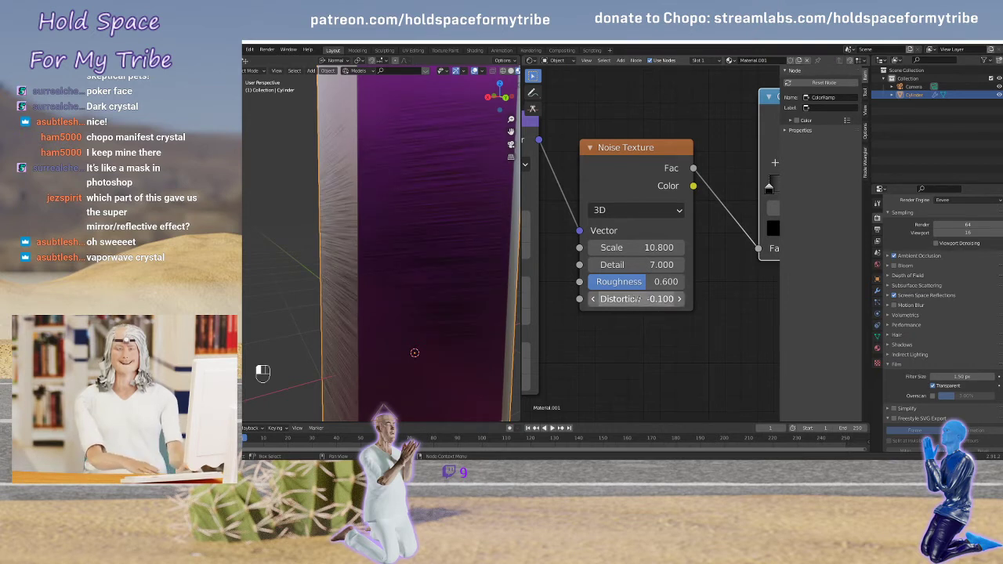
{"action": "left_click", "coordinate": [654, 298]}
{"action": "type", "text": "-0.1"}
{"action": "key", "text": "Return"}
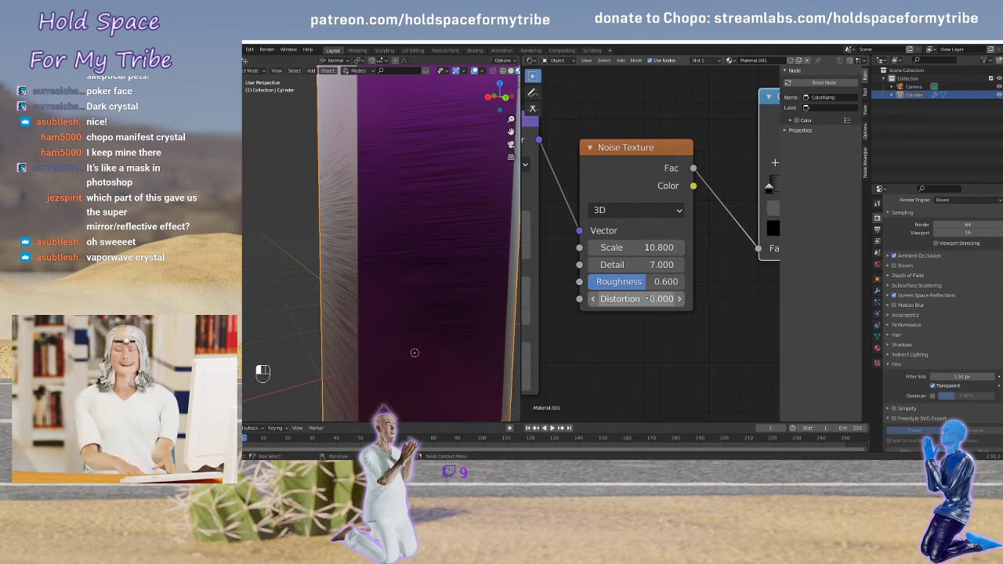
{"action": "scroll", "coordinate": [403, 258], "scroll_direction": "down", "scroll_amount": 5}
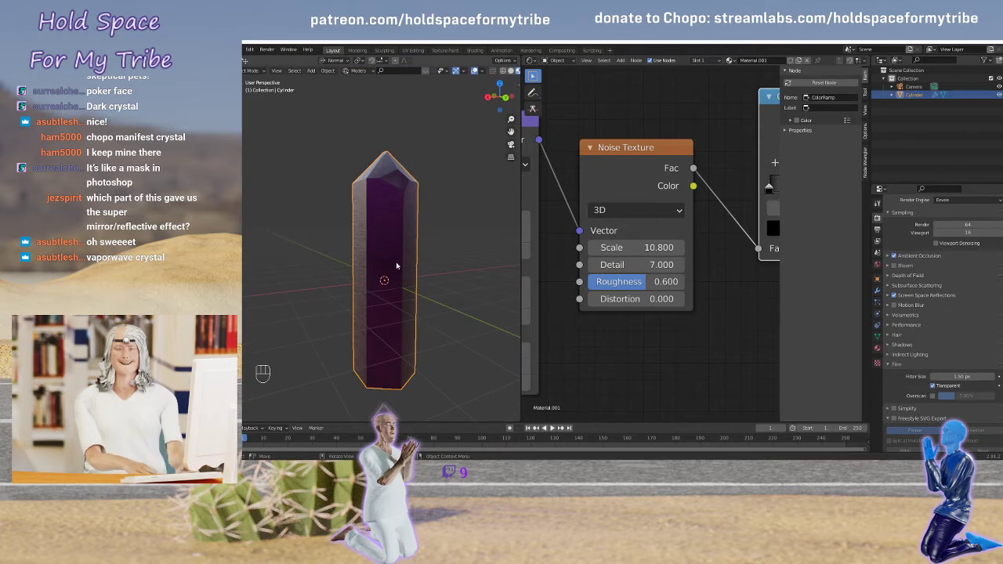
{"action": "scroll", "coordinate": [396, 262], "scroll_direction": "up", "scroll_amount": 3}
{"action": "scroll", "coordinate": [396, 262], "scroll_direction": "down", "scroll_amount": 1}
Move the texture nodes and the ColorRamp away from the Principled BSDF to make room for more nodes between them
{"action": "scroll", "coordinate": [653, 339], "scroll_direction": "down", "scroll_amount": 3}
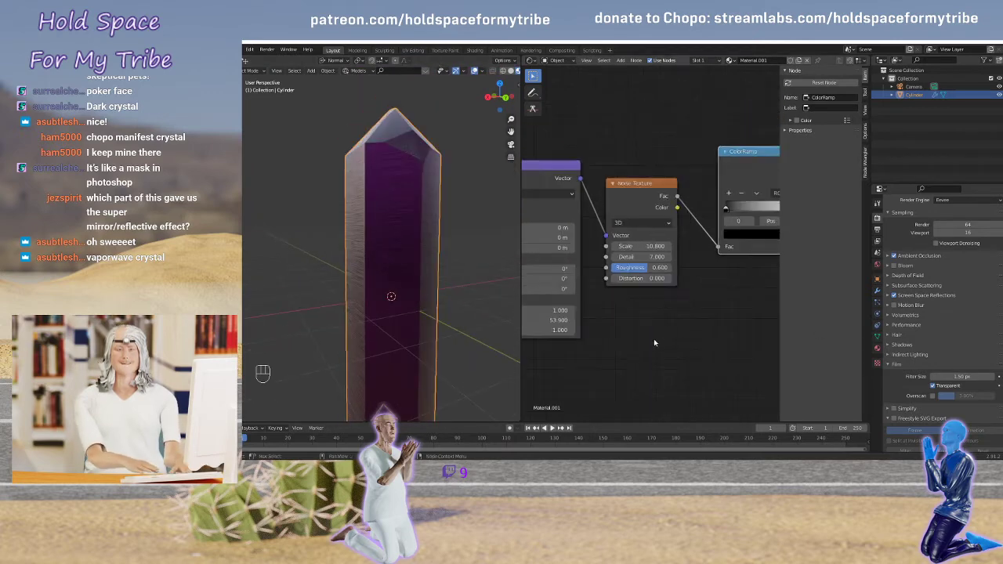
{"action": "scroll", "coordinate": [653, 340], "scroll_direction": "down", "scroll_amount": 3}
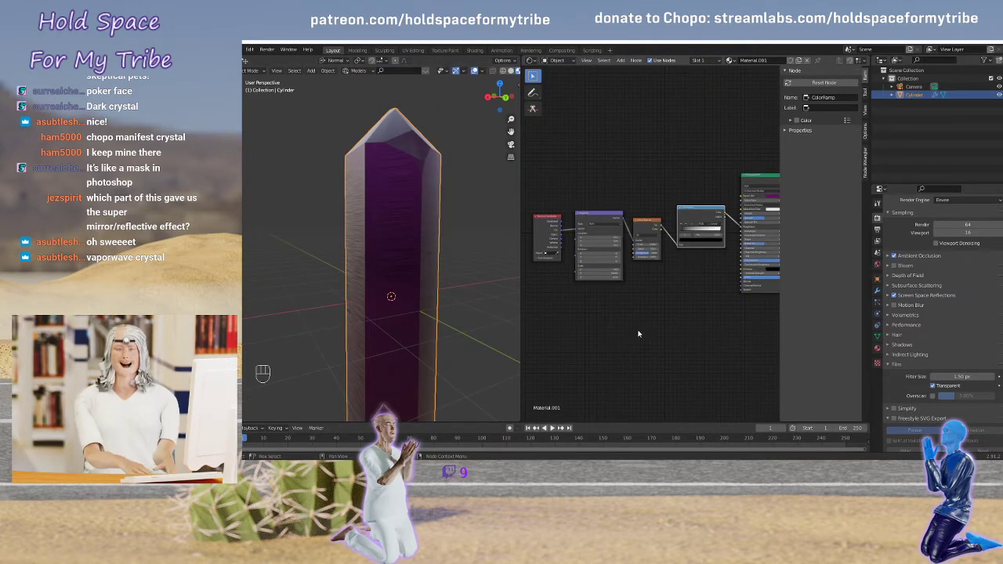
{"action": "scroll", "coordinate": [641, 328], "scroll_direction": "down", "scroll_amount": 2}
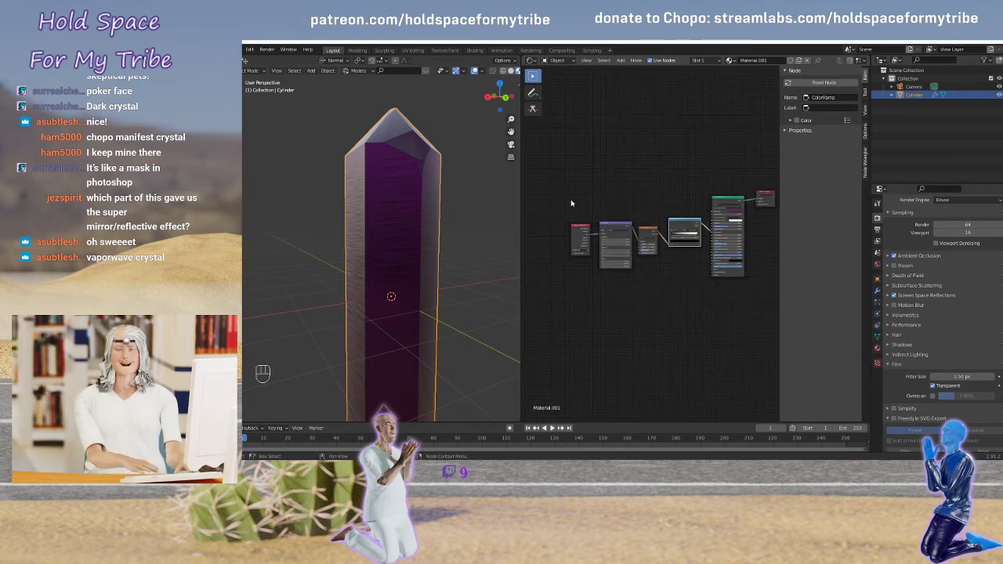
{"action": "left_click_drag", "start_coordinate": [571, 203], "coordinate": [593, 249]}
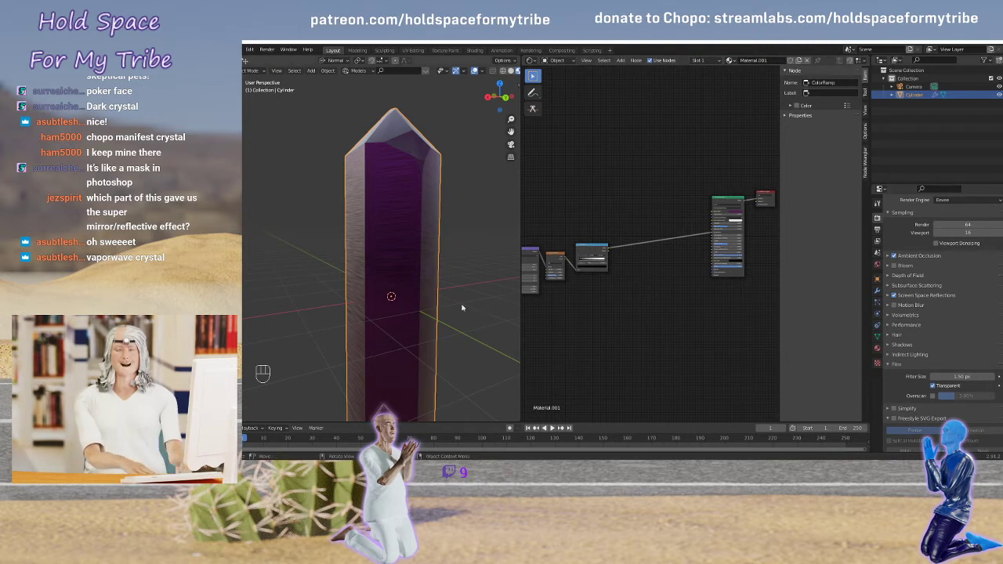
Create a black 1024 × 1024 px image named "scratch mask" behind the crystal's UV layout in the UV Editing workspace
{"action": "middle_click_drag", "start_coordinate": [339, 231], "coordinate": [378, 240]}
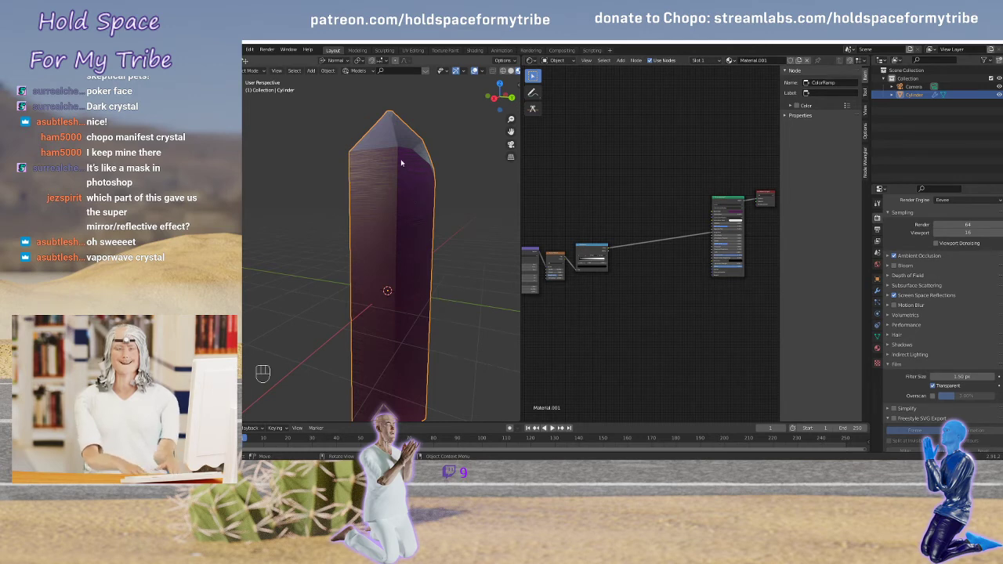
{"action": "left_click", "coordinate": [413, 50]}
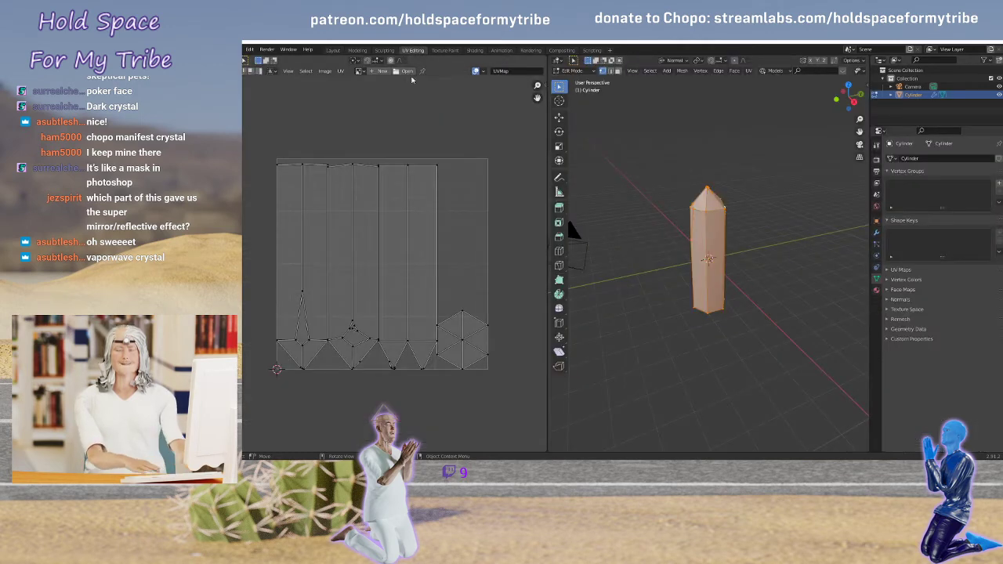
{"action": "scroll", "coordinate": [688, 185], "scroll_direction": "up", "scroll_amount": 5}
{"action": "scroll", "coordinate": [688, 185], "scroll_direction": "down", "scroll_amount": 3}
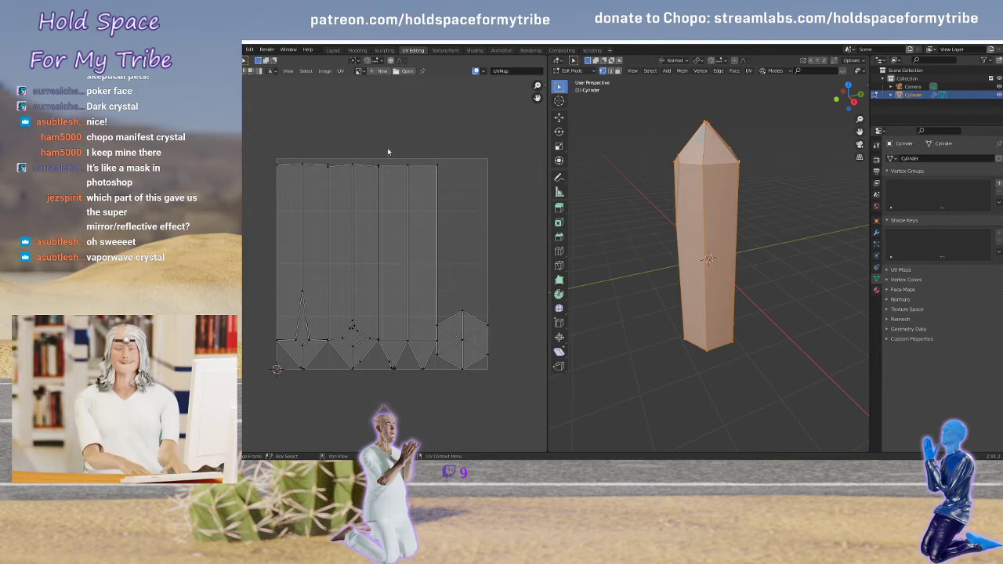
{"action": "left_click", "coordinate": [323, 72]}
{"action": "left_click", "coordinate": [332, 80]}
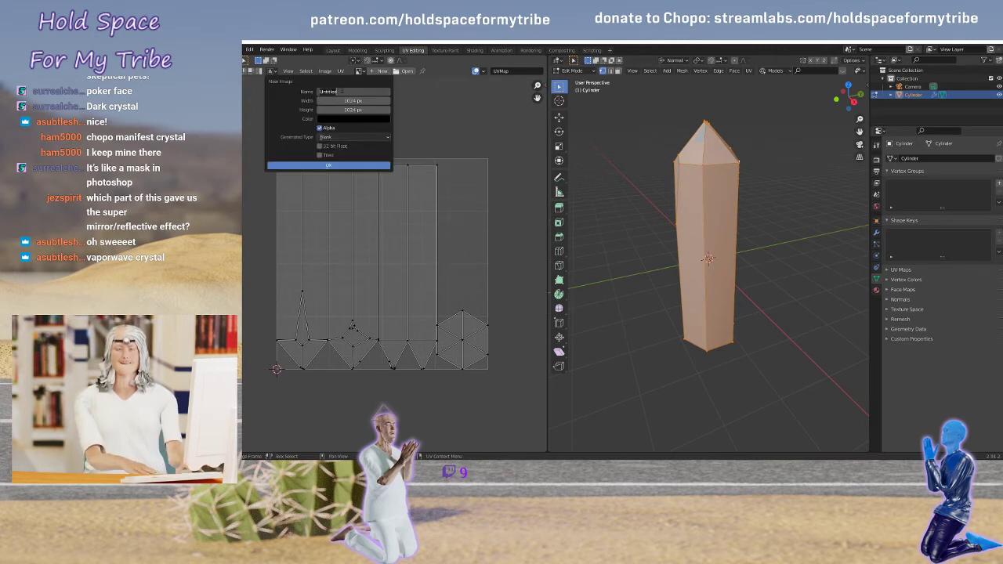
{"action": "type", "text": "scratch mask"}
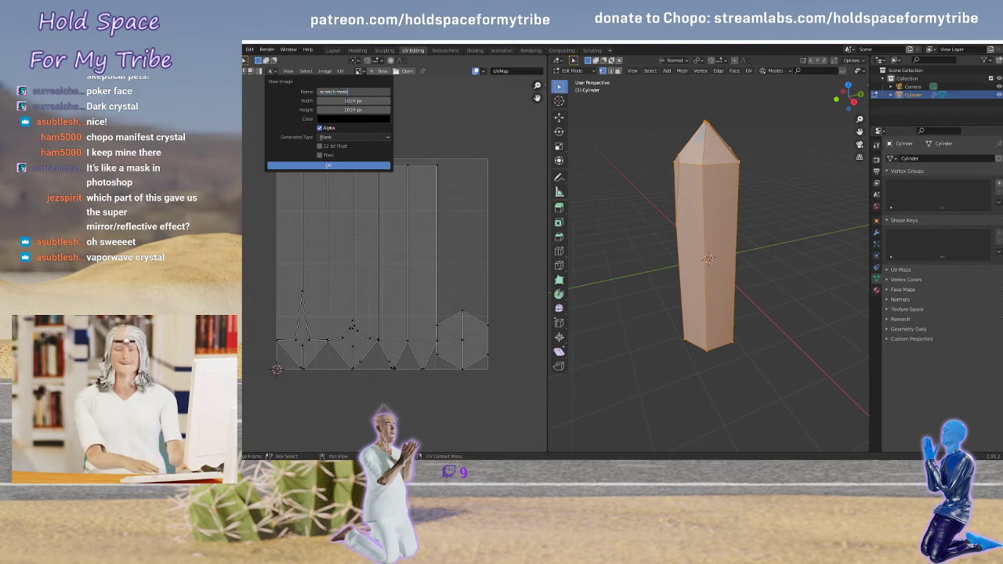
{"action": "key", "text": "Return"}
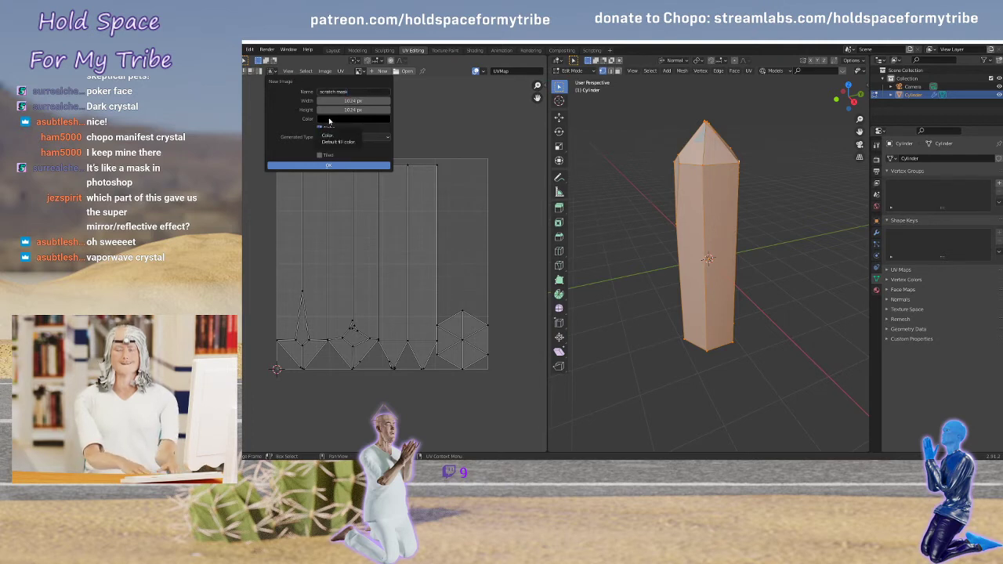
{"action": "left_click", "coordinate": [305, 166]}
{"action": "scroll", "coordinate": [339, 176], "scroll_direction": "down", "scroll_amount": 6}
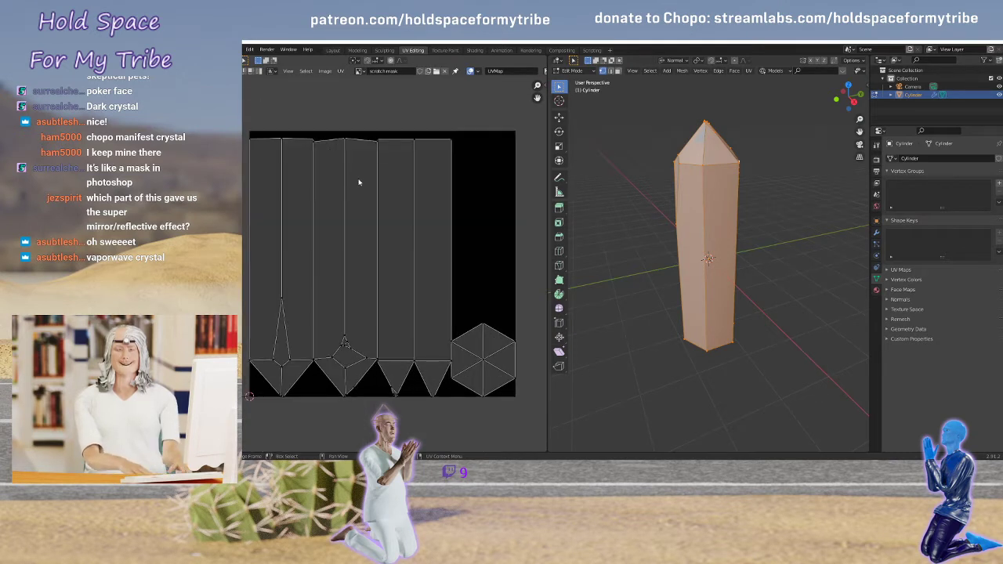
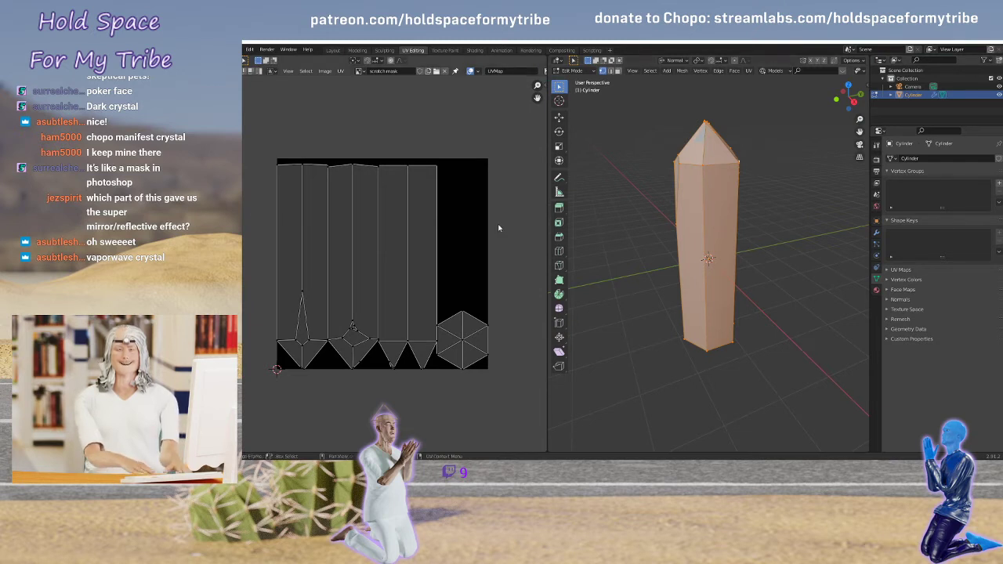
Return to the Layout workspace and add an Image Texture node above the link between the ColorRamp and the Principled BSDF
{"action": "left_click", "coordinate": [333, 50]}
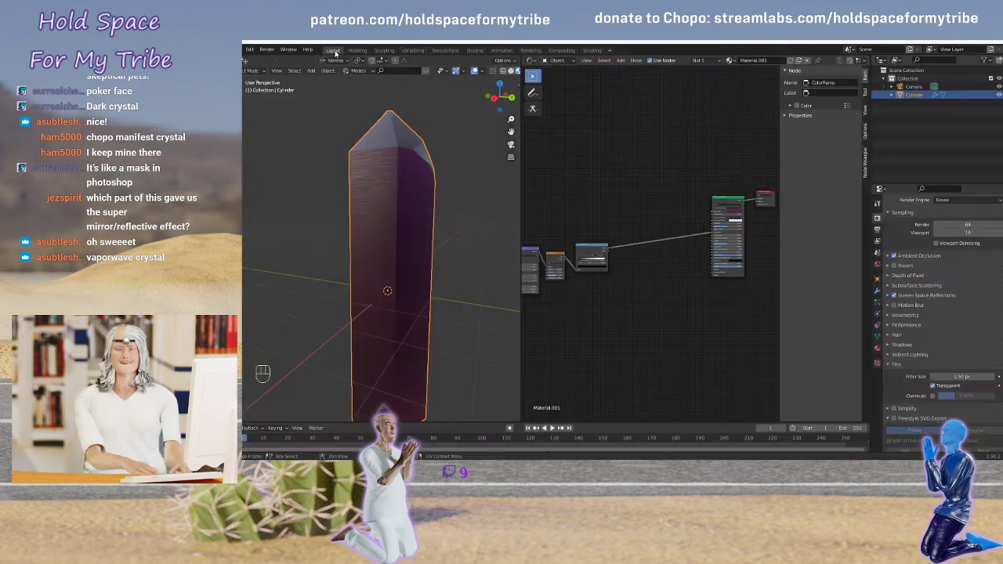
{"action": "scroll", "coordinate": [616, 193], "scroll_direction": "up", "scroll_amount": 4}
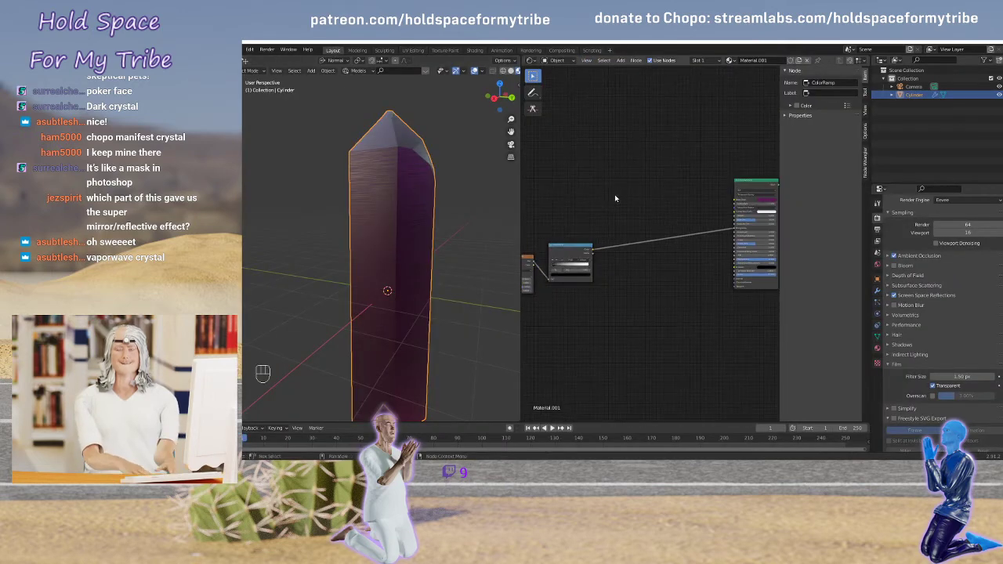
{"action": "scroll", "coordinate": [622, 189], "scroll_direction": "down", "scroll_amount": 2}
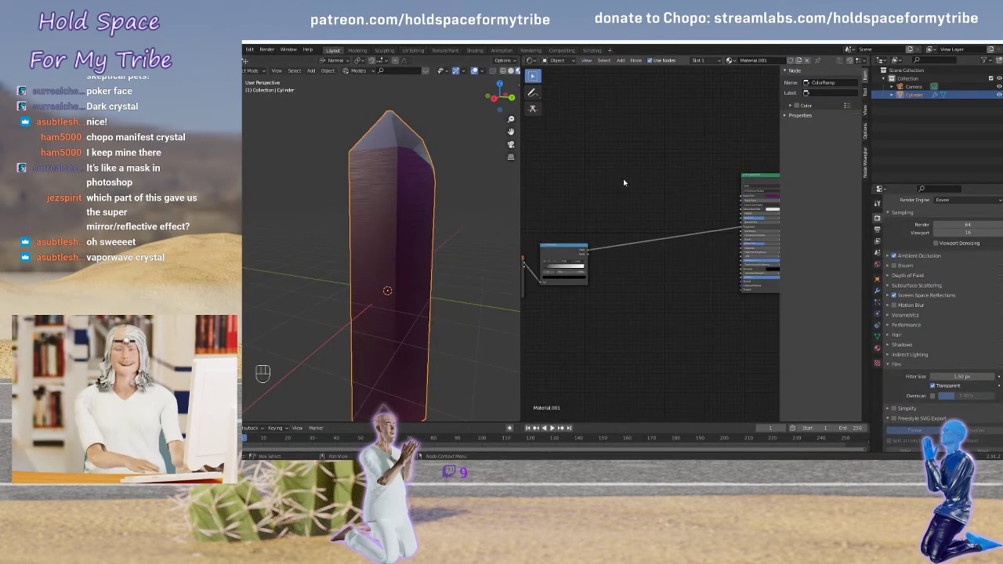
{"action": "key", "text": "shift+a"}
{"action": "mouse_move", "coordinate": [622, 176]}
{"action": "mouse_move", "coordinate": [602, 156]}
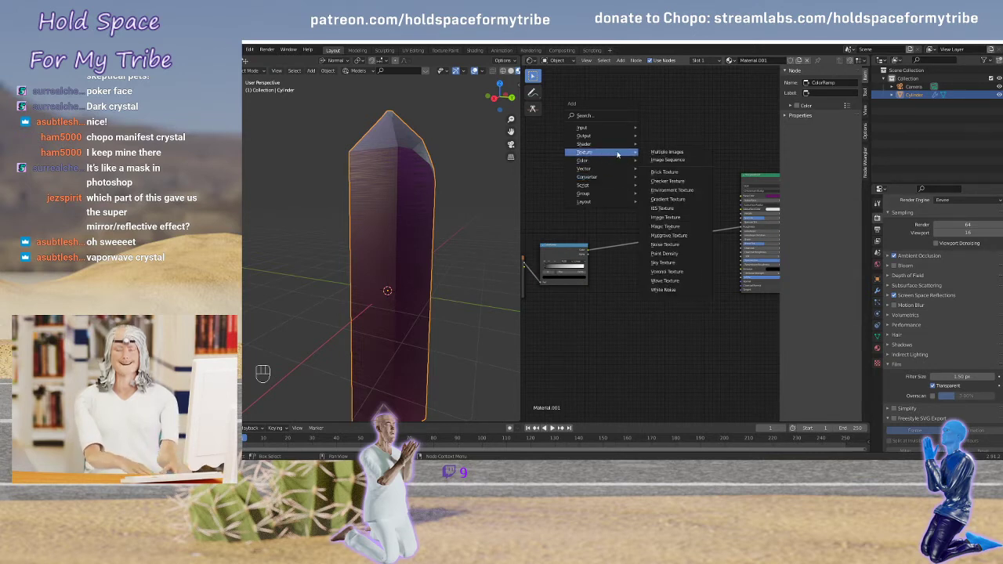
{"action": "left_click", "coordinate": [665, 217]}
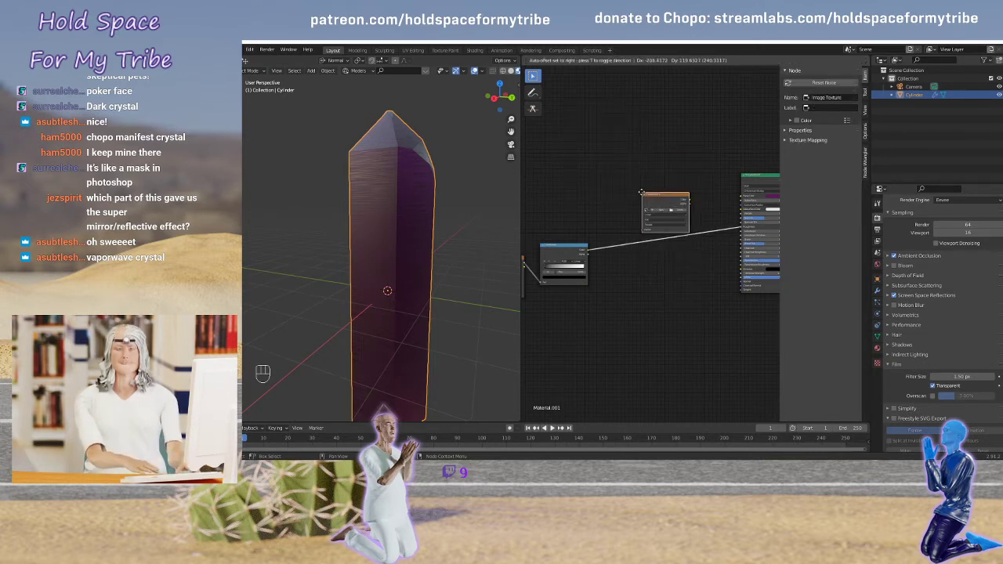
{"action": "left_click", "coordinate": [605, 166]}
Assign the "scratch mask" image to the new Image Texture node
{"action": "scroll", "coordinate": [615, 184], "scroll_direction": "up", "scroll_amount": 4}
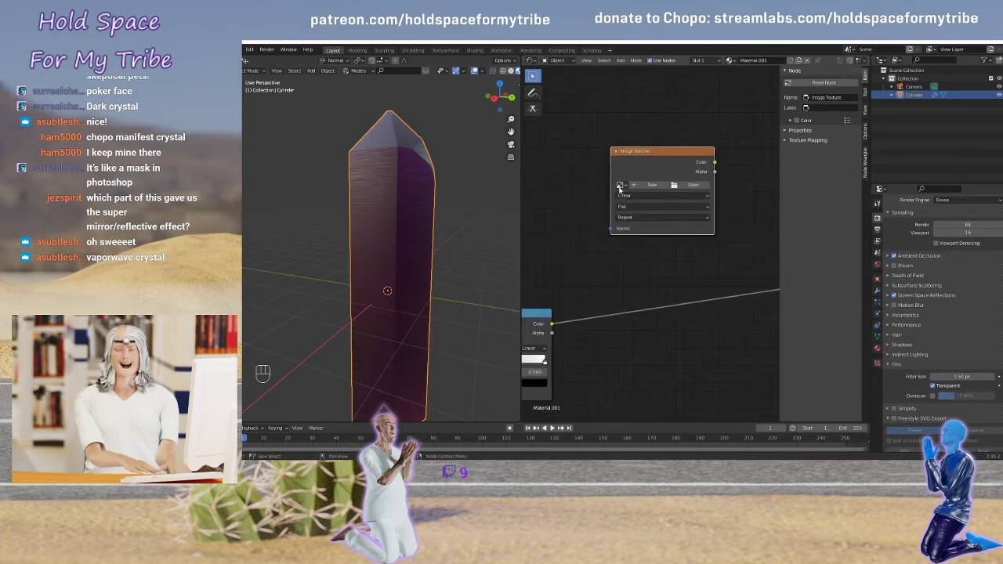
{"action": "left_click", "coordinate": [620, 186]}
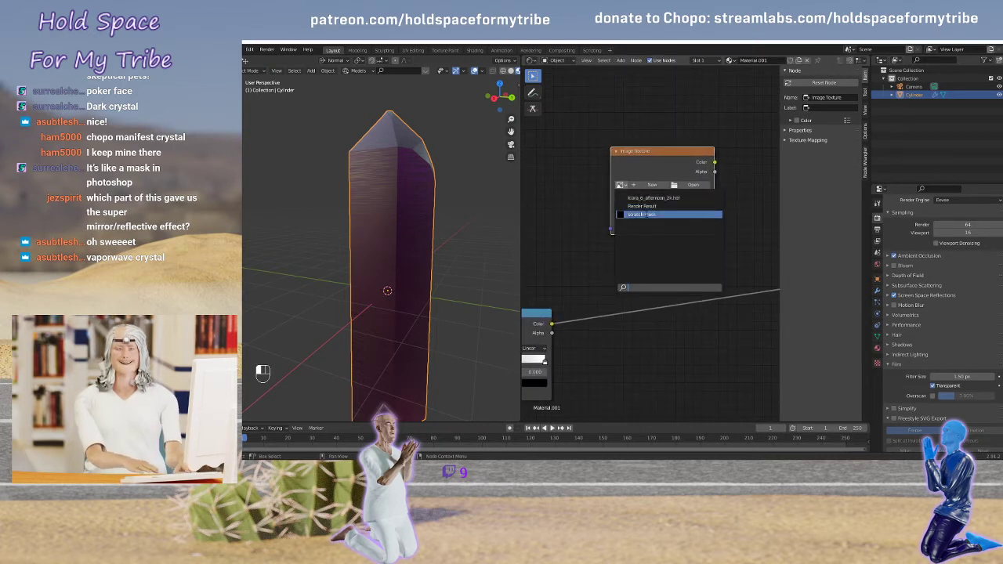
{"action": "left_click", "coordinate": [641, 213]}
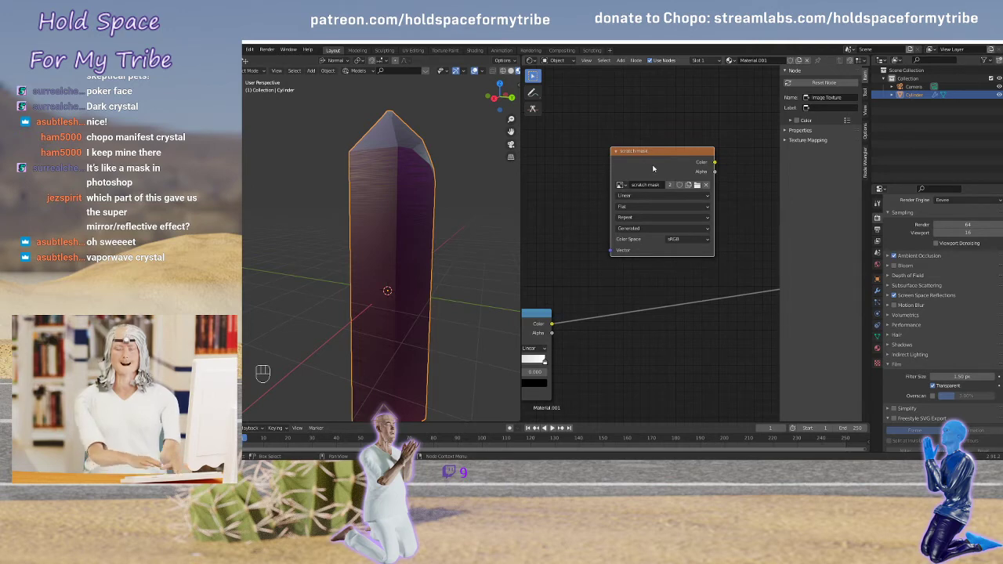
Switch to the Texture Paint workspace and prepare the crystal for painting on the scratch mask
{"action": "left_click", "coordinate": [446, 50]}
{"action": "scroll", "coordinate": [432, 242], "scroll_direction": "down", "scroll_amount": 4}
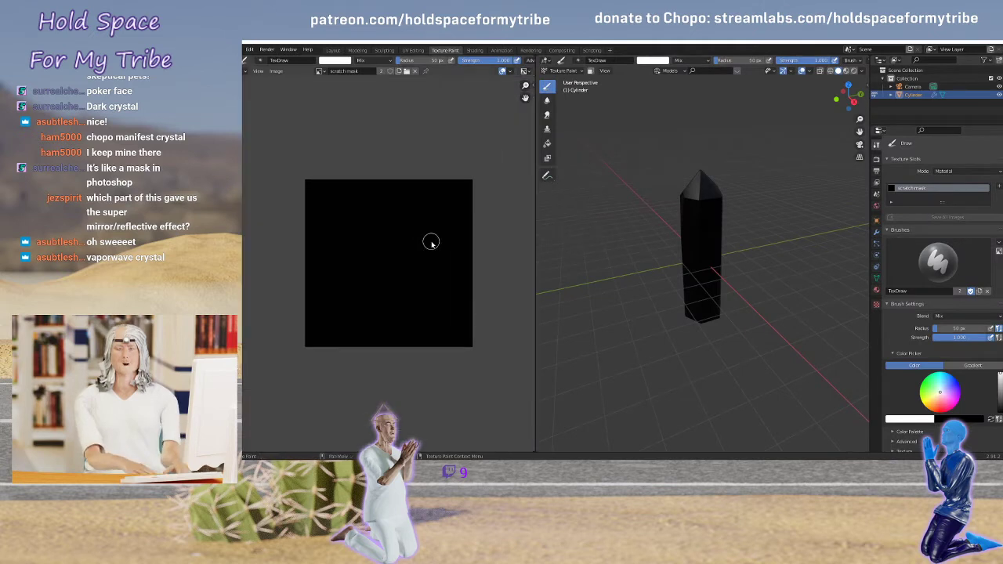
{"action": "scroll", "coordinate": [431, 241], "scroll_direction": "up", "scroll_amount": 1}
{"action": "scroll", "coordinate": [714, 237], "scroll_direction": "up", "scroll_amount": 1}
{"action": "scroll", "coordinate": [716, 234], "scroll_direction": "up", "scroll_amount": 3}
{"action": "scroll", "coordinate": [763, 215], "scroll_direction": "down", "scroll_amount": 2}
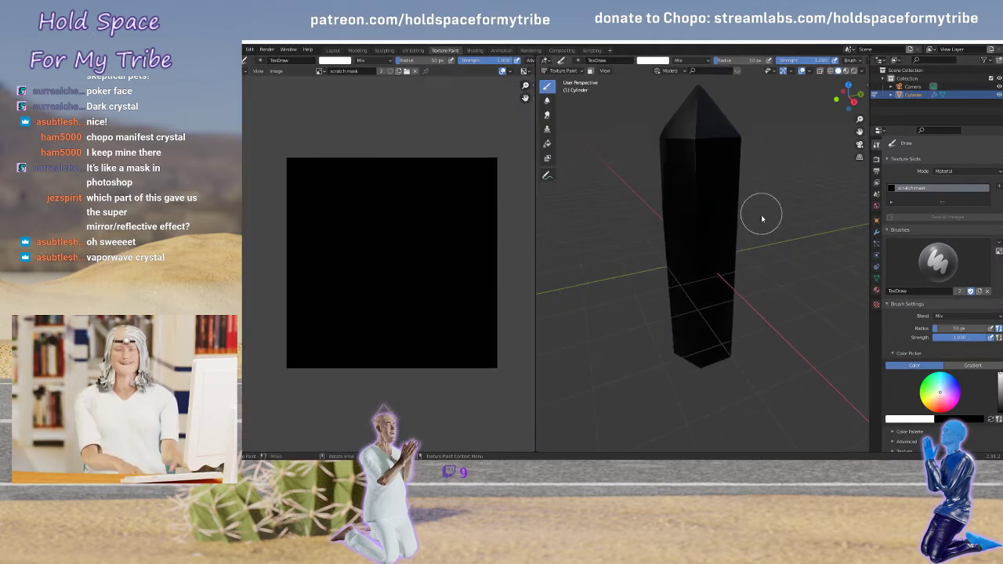
{"action": "mouse_move", "coordinate": [763, 215]}
{"action": "middle_mouse_down"}
{"action": "mouse_move", "coordinate": [641, 207]}
{"action": "mouse_move", "coordinate": [715, 210]}
{"action": "mouse_move", "coordinate": [735, 201]}
{"action": "middle_mouse_up"}
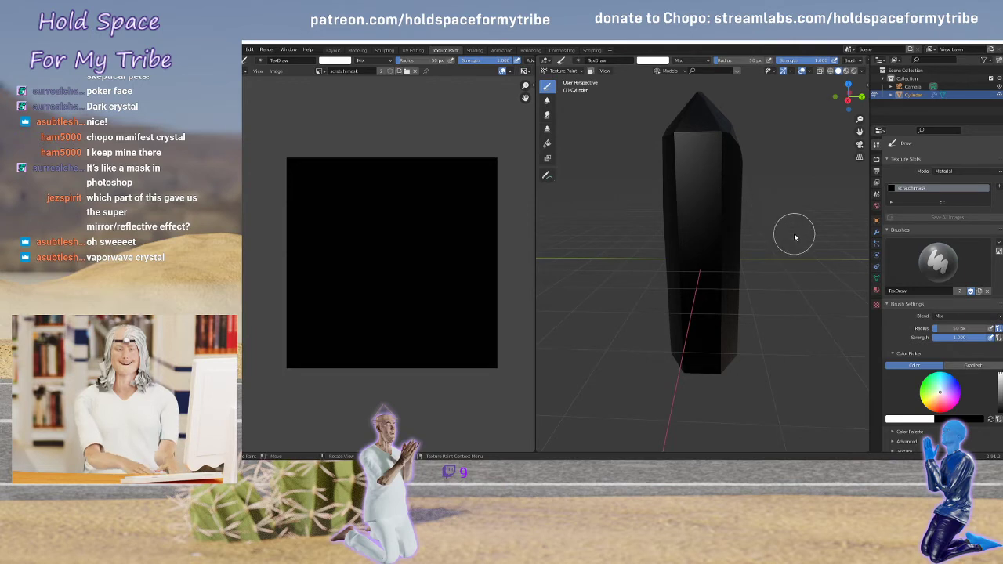
{"action": "scroll", "coordinate": [923, 313], "scroll_direction": "down", "scroll_amount": 3}
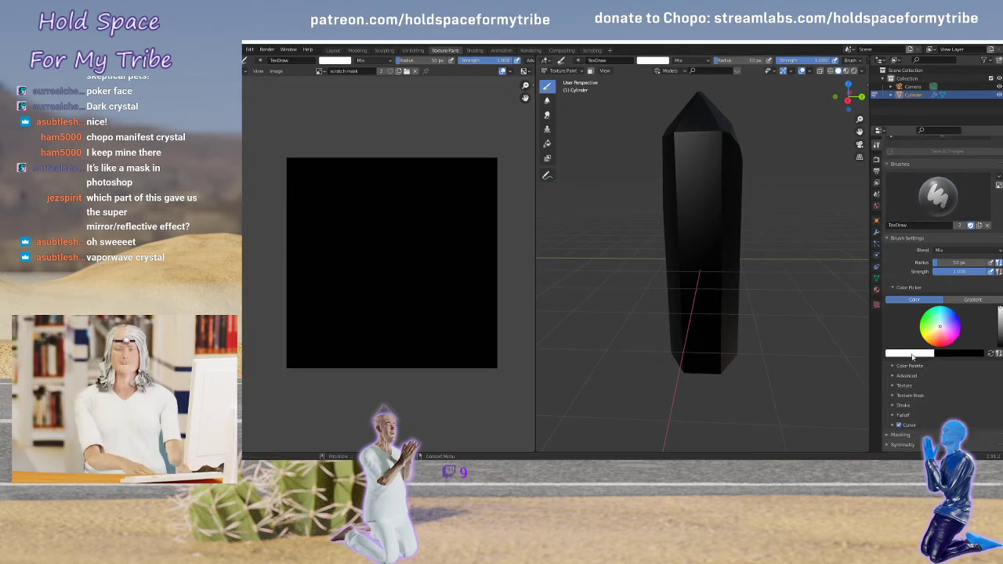
Reduce the brush radius to 31 px and paint a white patch on the upper part of the crystal's front face
{"action": "left_click", "coordinate": [912, 354]}
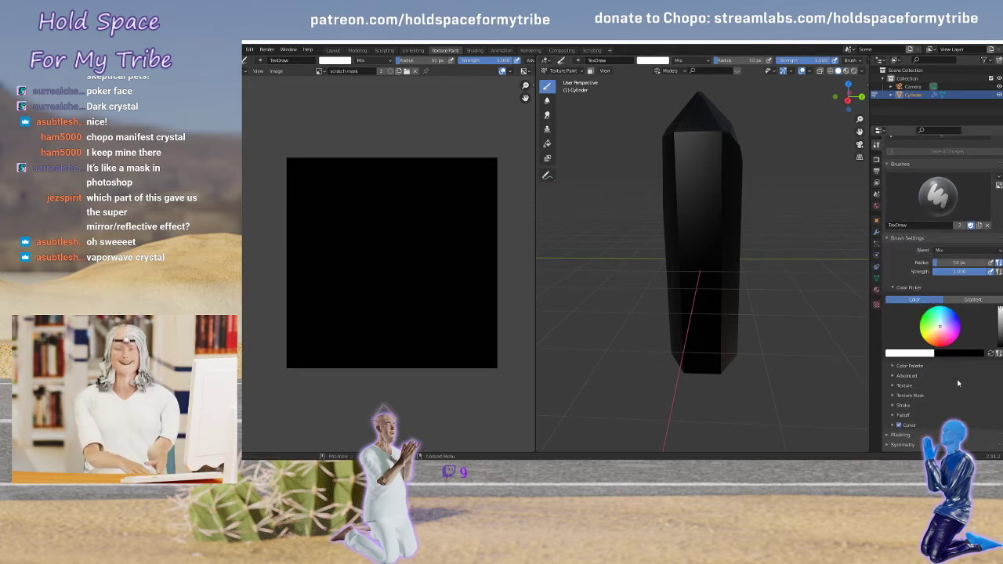
{"action": "scroll", "coordinate": [948, 380], "scroll_direction": "up", "scroll_amount": 3}
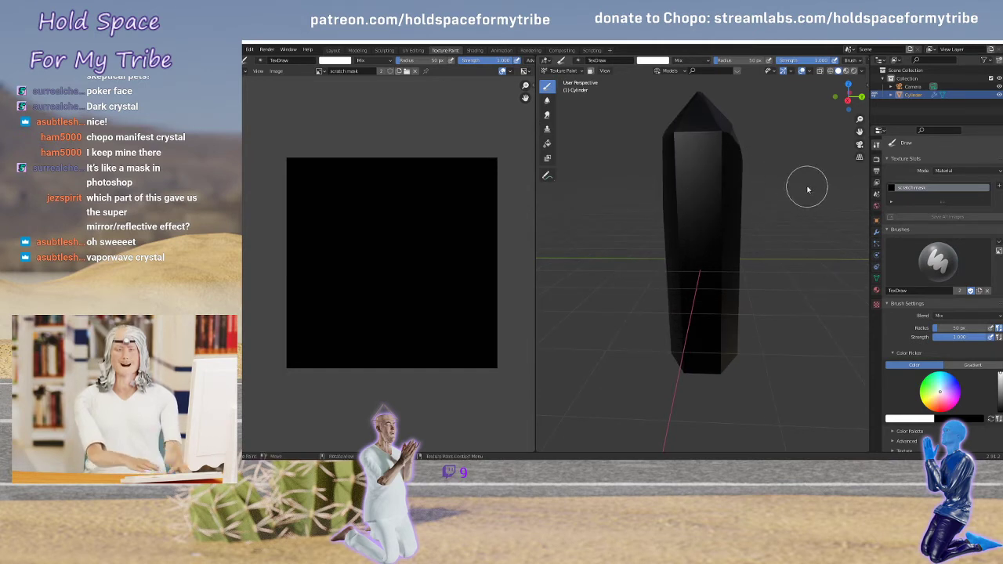
{"action": "key", "text": "f"}
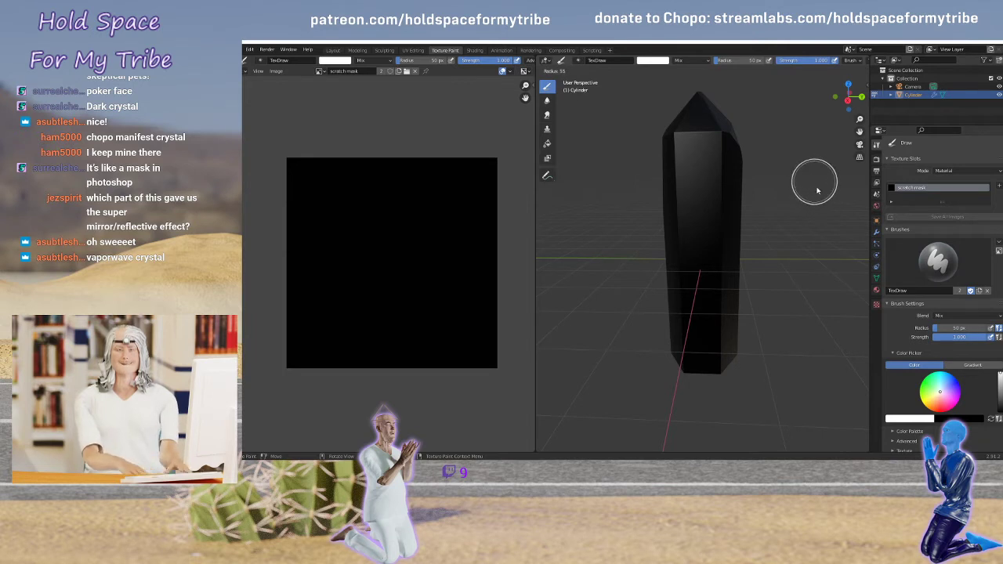
{"action": "left_click", "coordinate": [813, 182]}
{"action": "mouse_move", "coordinate": [698, 166]}
{"action": "left_mouse_down"}
{"action": "mouse_move", "coordinate": [697, 156]}
{"action": "mouse_move", "coordinate": [696, 179]}
{"action": "mouse_move", "coordinate": [693, 157]}
{"action": "mouse_move", "coordinate": [714, 174]}
{"action": "mouse_move", "coordinate": [689, 163]}
{"action": "mouse_move", "coordinate": [687, 188]}
{"action": "mouse_move", "coordinate": [714, 193]}
{"action": "mouse_move", "coordinate": [689, 198]}
{"action": "left_mouse_up"}
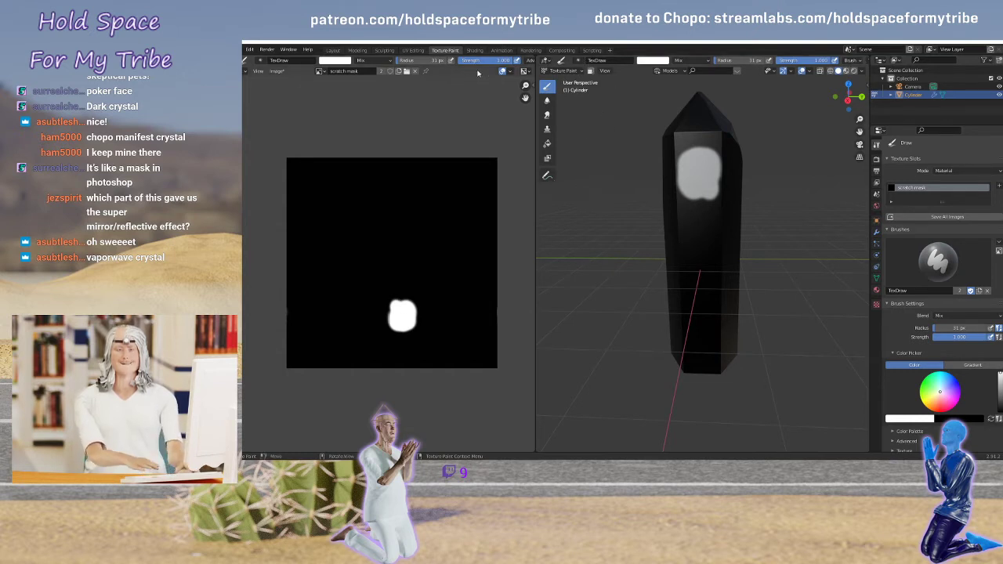
Return to the Layout workspace and review the node chain from the Texture Coordinate node to the Principled BSDF's Roughness input
{"action": "left_click", "coordinate": [334, 51]}
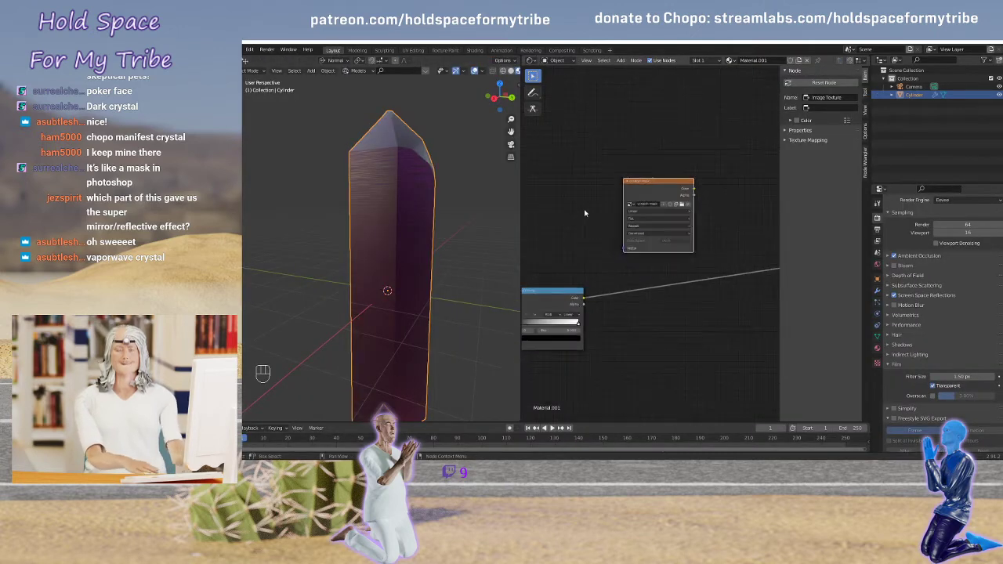
{"action": "scroll", "coordinate": [584, 213], "scroll_direction": "down", "scroll_amount": 3}
{"action": "scroll", "coordinate": [639, 205], "scroll_direction": "down", "scroll_amount": 3}
{"action": "scroll", "coordinate": [612, 225], "scroll_direction": "up", "scroll_amount": 2}
{"action": "scroll", "coordinate": [584, 233], "scroll_direction": "down", "scroll_amount": 2}
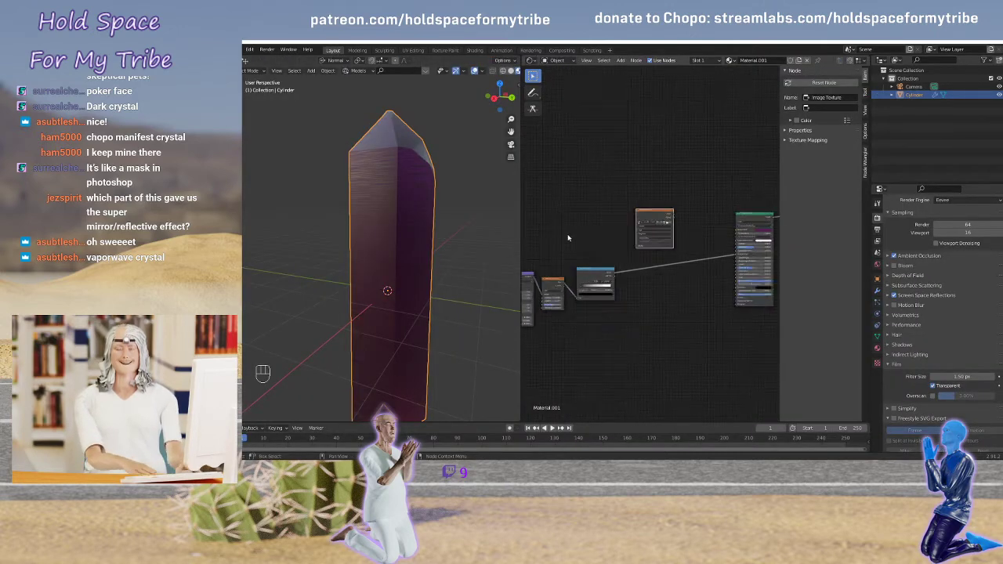
{"action": "middle_click_drag", "start_coordinate": [580, 234], "coordinate": [678, 205]}
{"action": "scroll", "coordinate": [678, 205], "scroll_direction": "up", "scroll_amount": 3}
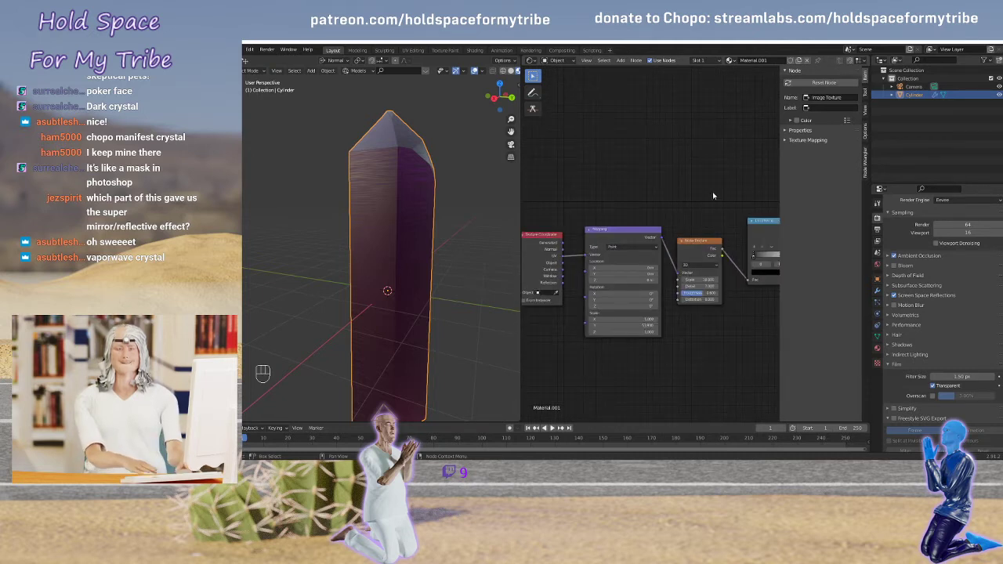
{"action": "middle_click_drag", "start_coordinate": [753, 188], "coordinate": [591, 233]}
{"action": "middle_click_drag", "start_coordinate": [676, 252], "coordinate": [498, 264]}
{"action": "middle_click_drag", "start_coordinate": [693, 224], "coordinate": [625, 230]}
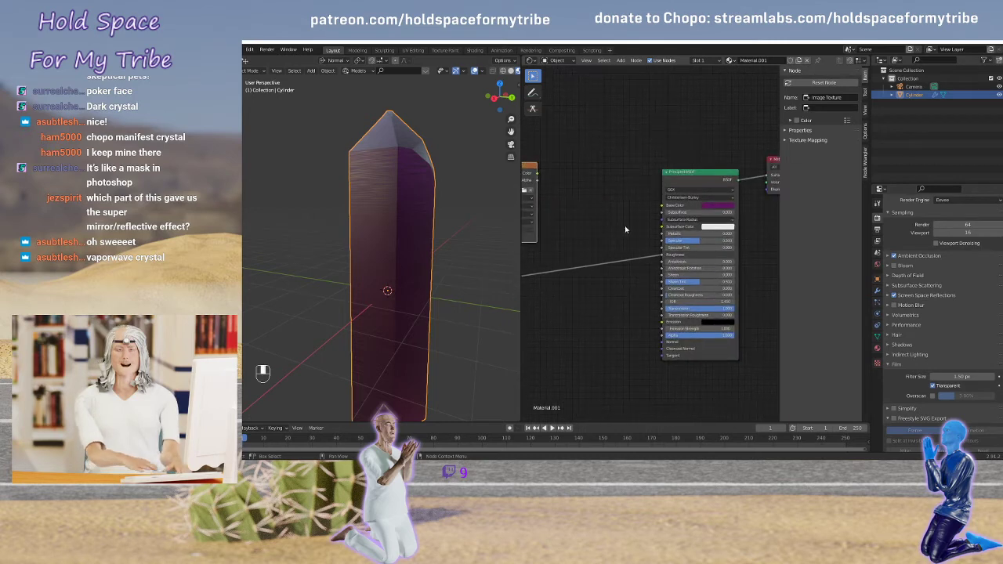
{"action": "scroll", "coordinate": [674, 224], "scroll_direction": "down", "scroll_amount": 4}
{"action": "scroll", "coordinate": [679, 243], "scroll_direction": "up", "scroll_amount": 3}
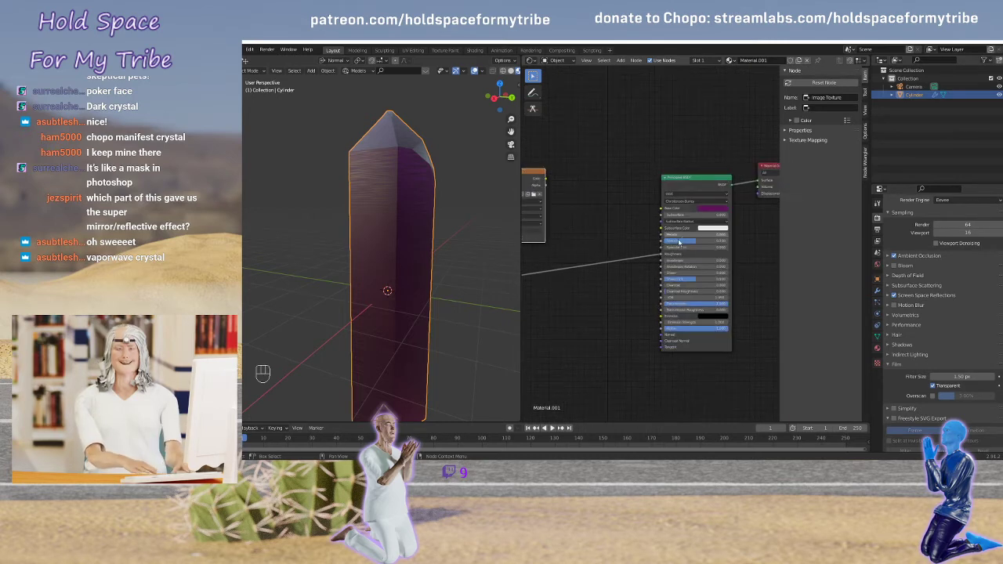
{"action": "scroll", "coordinate": [678, 242], "scroll_direction": "up", "scroll_amount": 2}
{"action": "scroll", "coordinate": [678, 245], "scroll_direction": "down", "scroll_amount": 2}
{"action": "scroll", "coordinate": [675, 257], "scroll_direction": "up", "scroll_amount": 3}
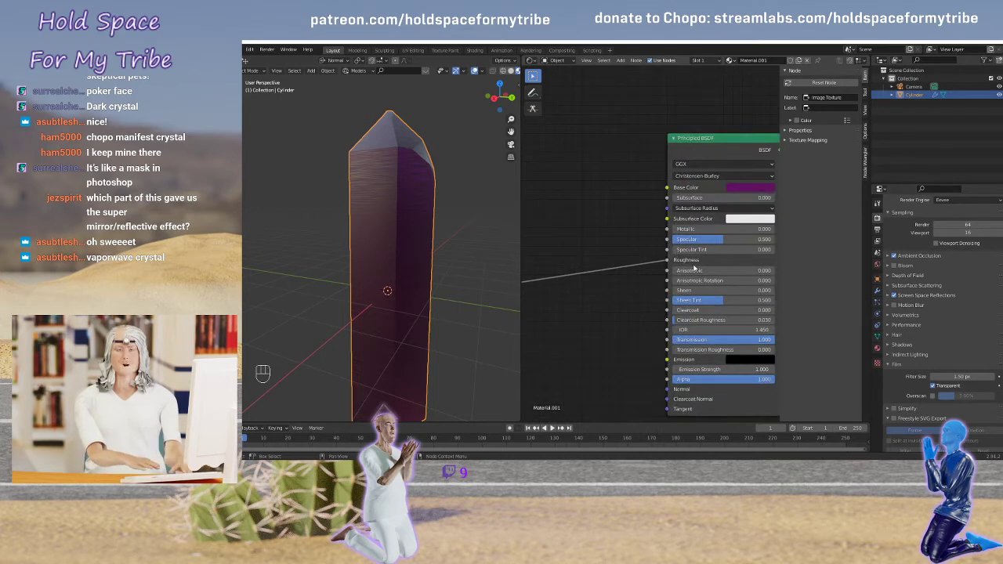
{"action": "scroll", "coordinate": [635, 255], "scroll_direction": "down", "scroll_amount": 1}
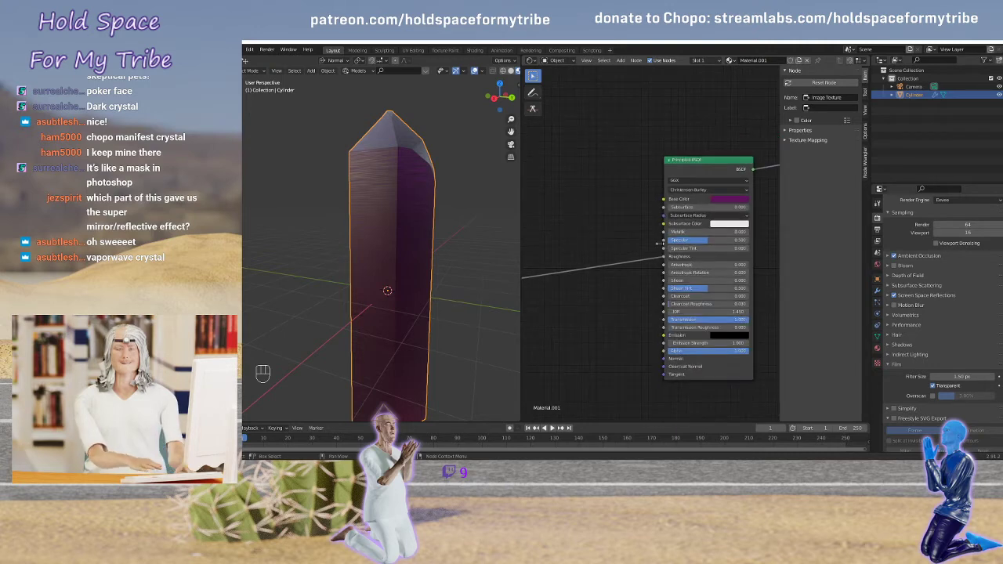
{"action": "scroll", "coordinate": [625, 236], "scroll_direction": "down", "scroll_amount": 1}
{"action": "scroll", "coordinate": [625, 236], "scroll_direction": "up", "scroll_amount": 2}
{"action": "middle_click_drag", "start_coordinate": [593, 227], "coordinate": [721, 218]}
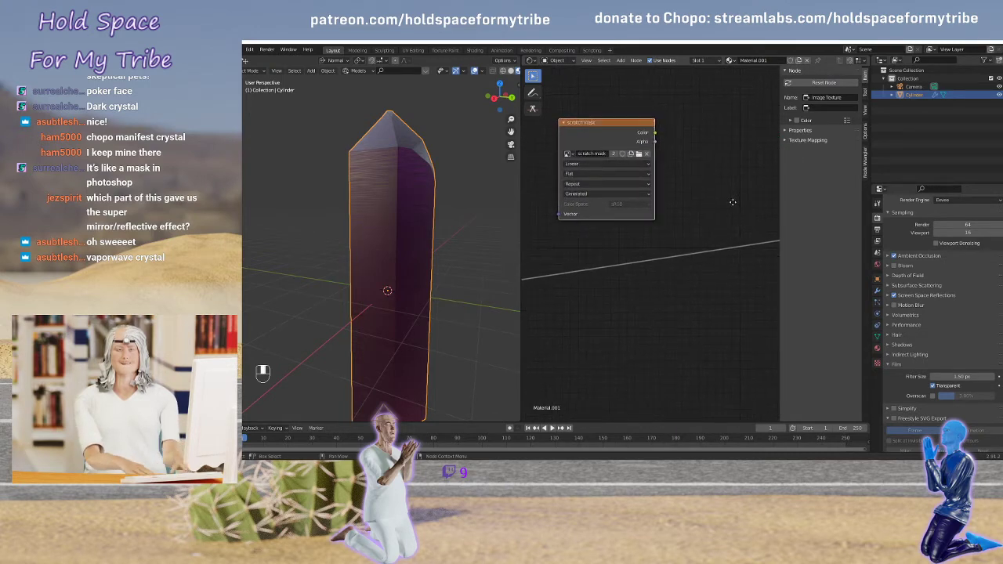
Move the scratch mask node aside and insert a MixRGB node into the link between the ColorRamp and the Principled BSDF
{"action": "scroll", "coordinate": [721, 218], "scroll_direction": "down", "scroll_amount": 1}
{"action": "scroll", "coordinate": [651, 205], "scroll_direction": "down", "scroll_amount": 1}
{"action": "left_click_drag", "start_coordinate": [623, 185], "coordinate": [580, 191]}
{"action": "mouse_move", "coordinate": [644, 233]}
{"action": "middle_mouse_down"}
{"action": "mouse_move", "coordinate": [658, 228]}
{"action": "mouse_move", "coordinate": [640, 232]}
{"action": "middle_mouse_up"}
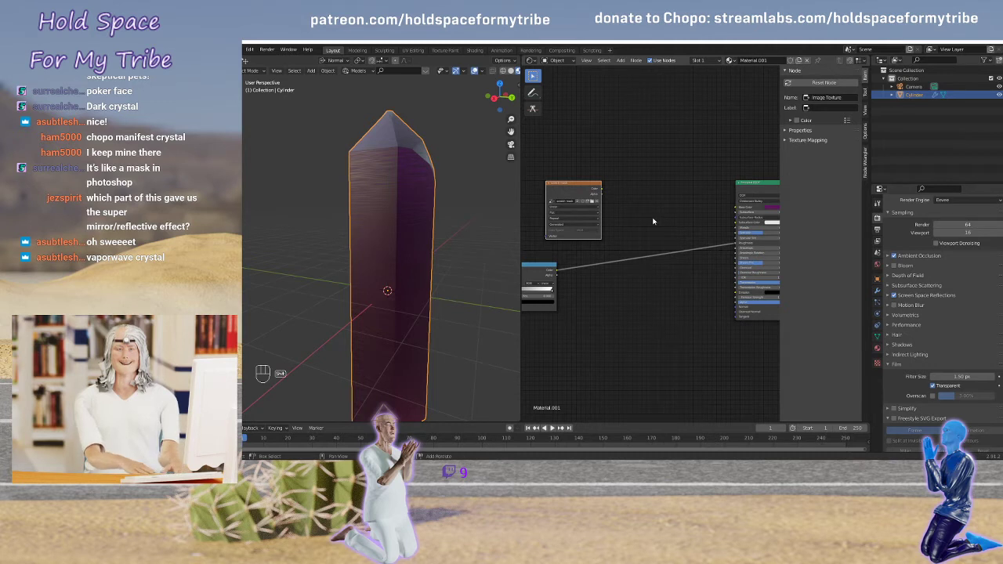
{"action": "key", "text": "shift+a"}
{"action": "mouse_move", "coordinate": [645, 227]}
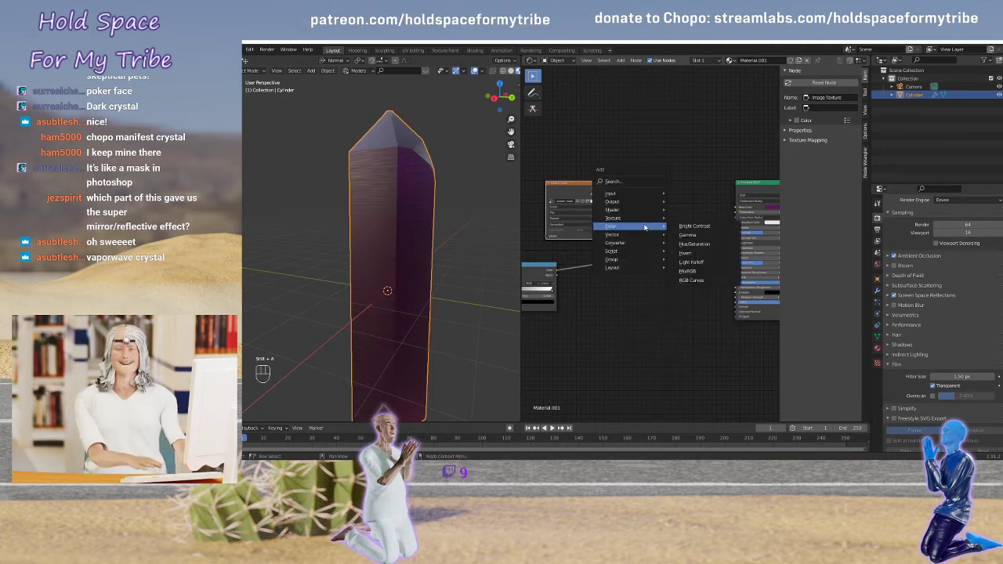
{"action": "left_click", "coordinate": [692, 272]}
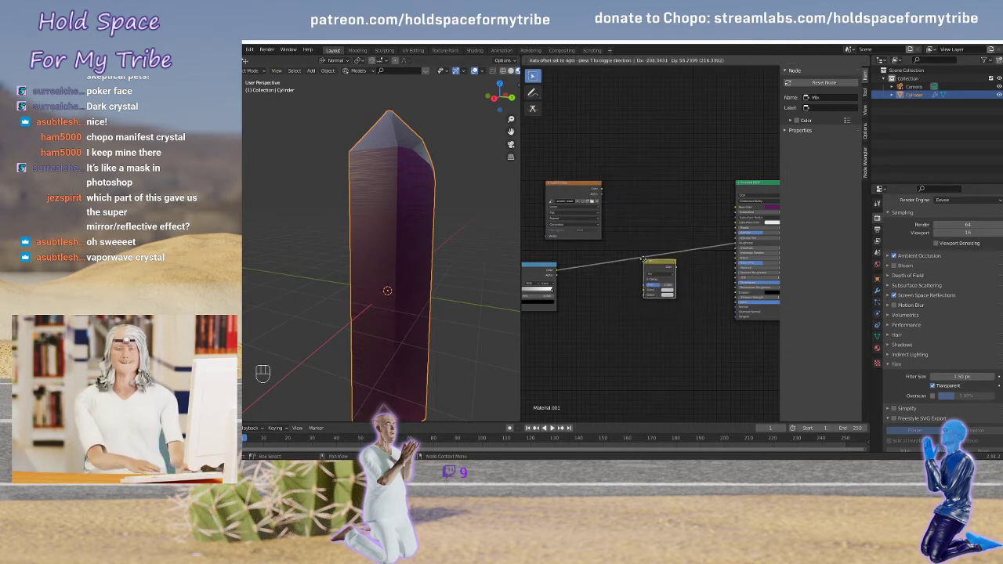
{"action": "left_click", "coordinate": [644, 244]}
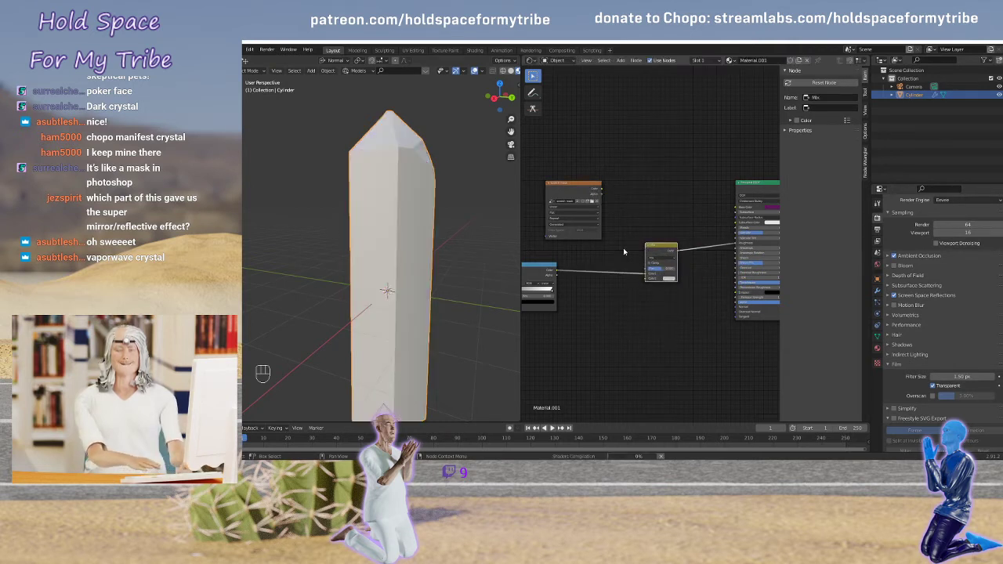
Connect the scratch mask's Color output to the Mix node's Color2 input and inspect the painted area on the crystal
{"action": "scroll", "coordinate": [606, 259], "scroll_direction": "up", "scroll_amount": 3}
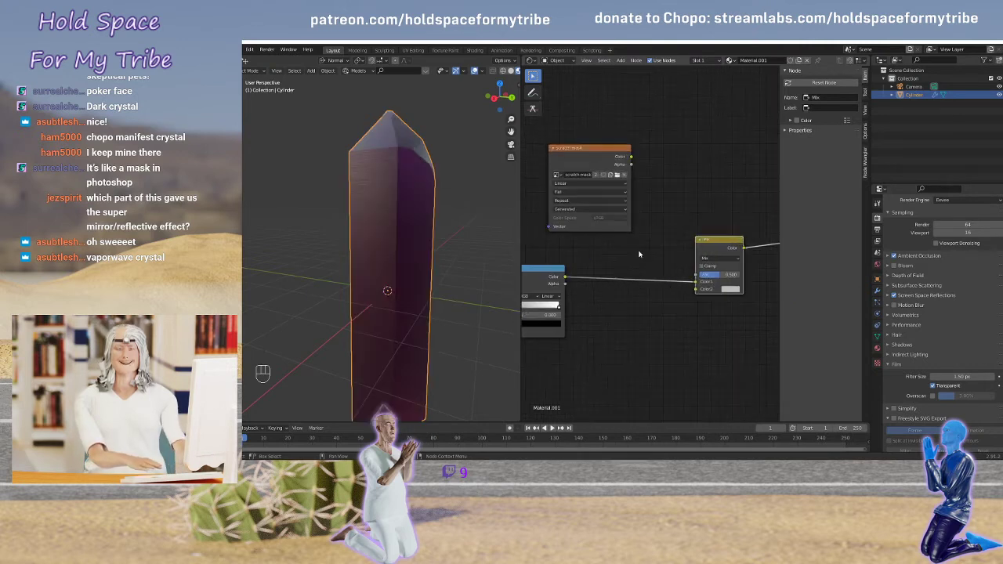
{"action": "scroll", "coordinate": [662, 255], "scroll_direction": "left", "scroll_amount": 1, "text": "ctrl"}
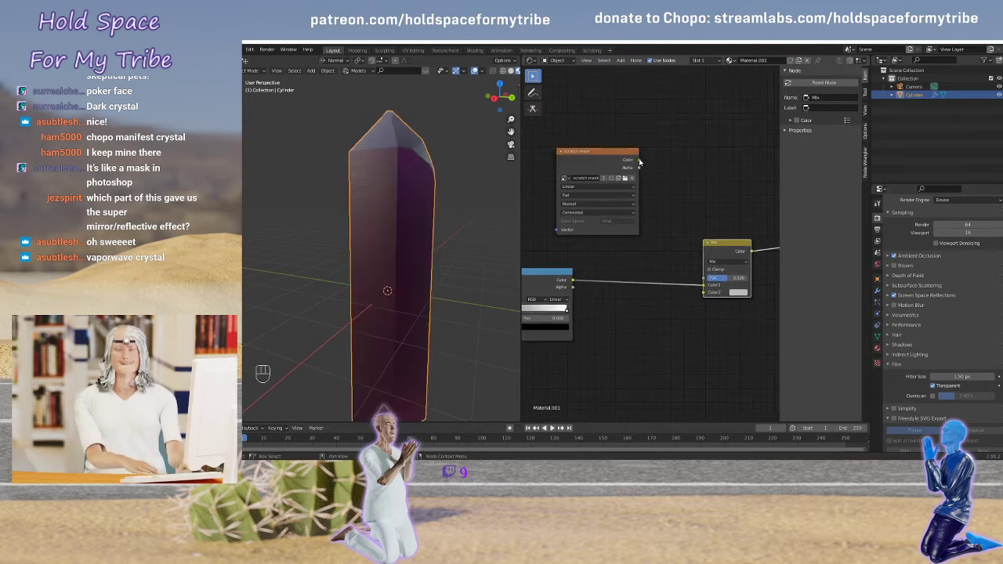
{"action": "left_click_drag", "start_coordinate": [639, 163], "coordinate": [705, 295]}
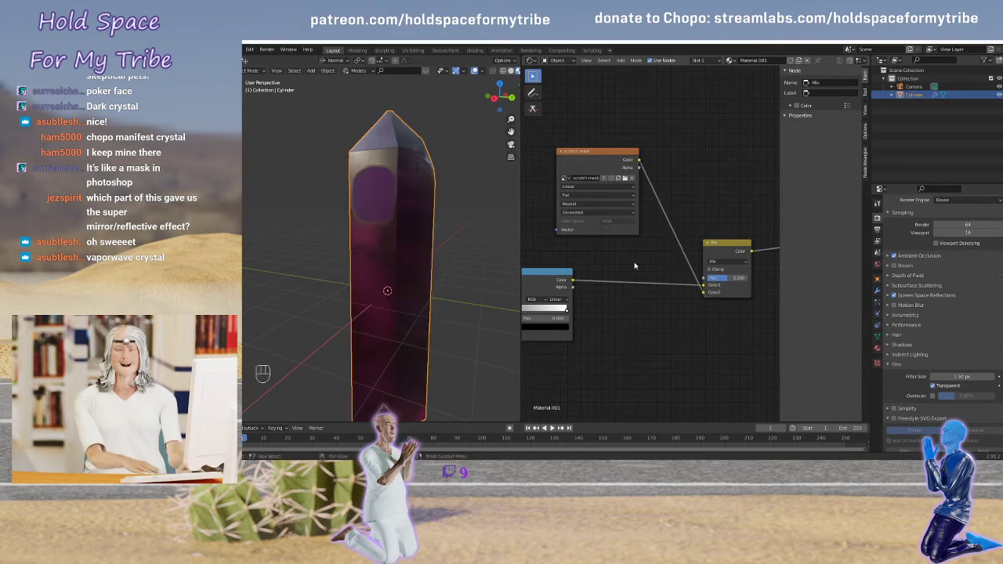
{"action": "scroll", "coordinate": [498, 257], "scroll_direction": "up", "scroll_amount": 5}
{"action": "middle_click_drag", "start_coordinate": [438, 235], "coordinate": [405, 224]}
{"action": "scroll", "coordinate": [405, 224], "scroll_direction": "down", "scroll_amount": 3}
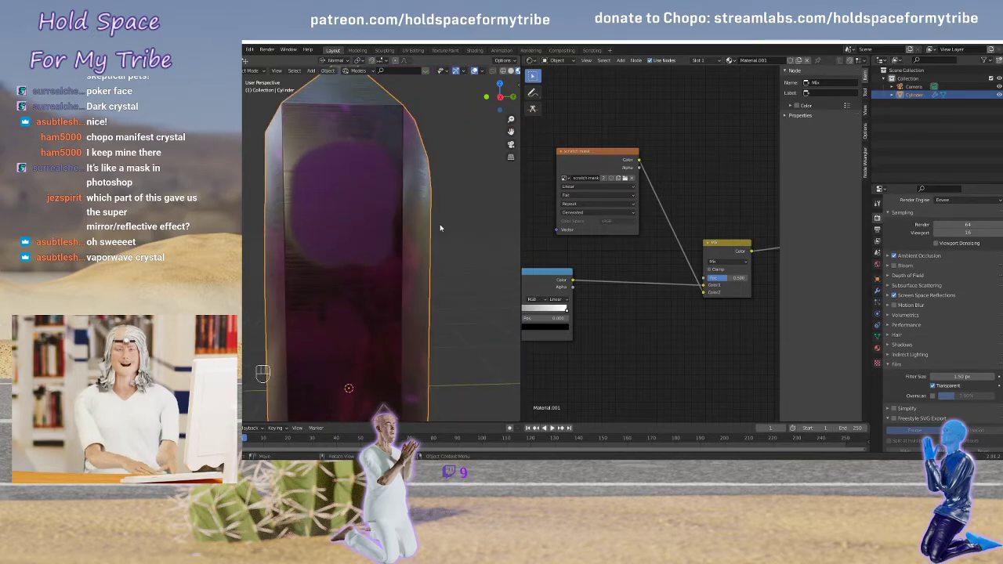
{"action": "scroll", "coordinate": [408, 227], "scroll_direction": "up", "scroll_amount": 2}
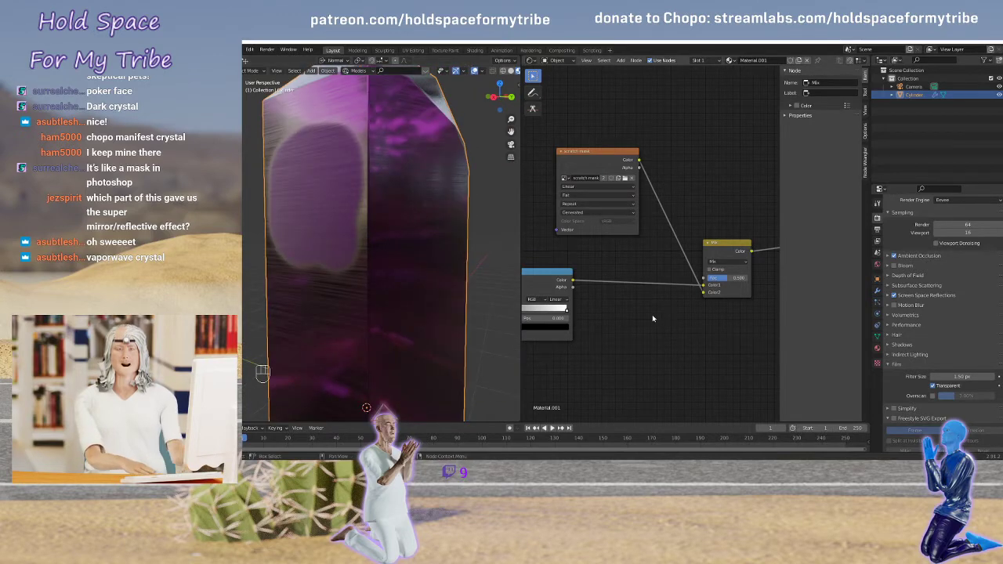
Preview the outputs of the scratch mask, ColorRamp and Mix nodes on the crystal one after another
{"action": "left_click", "coordinate": [602, 156], "text": "ctrl+shift"}
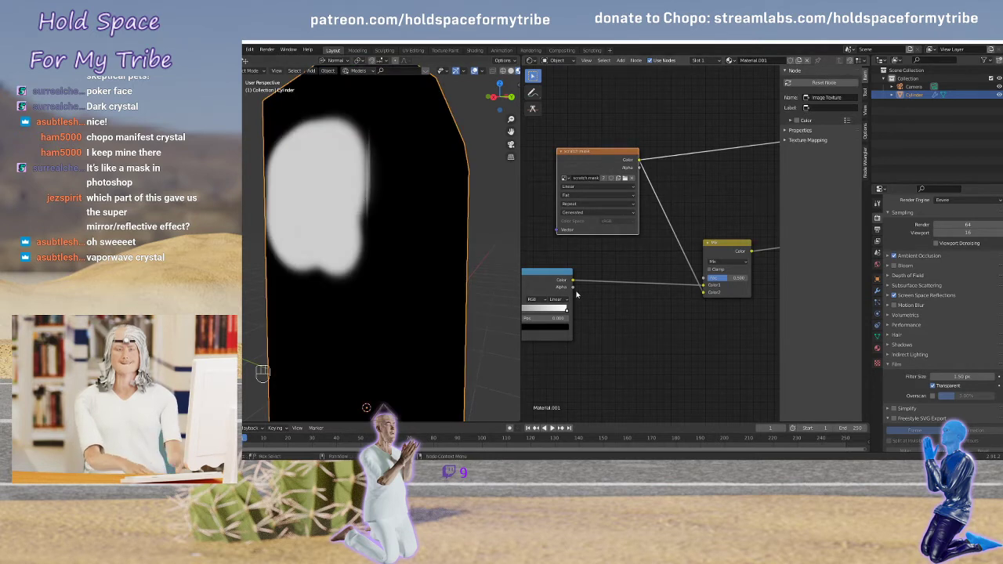
{"action": "left_click", "coordinate": [549, 277], "text": "ctrl+shift"}
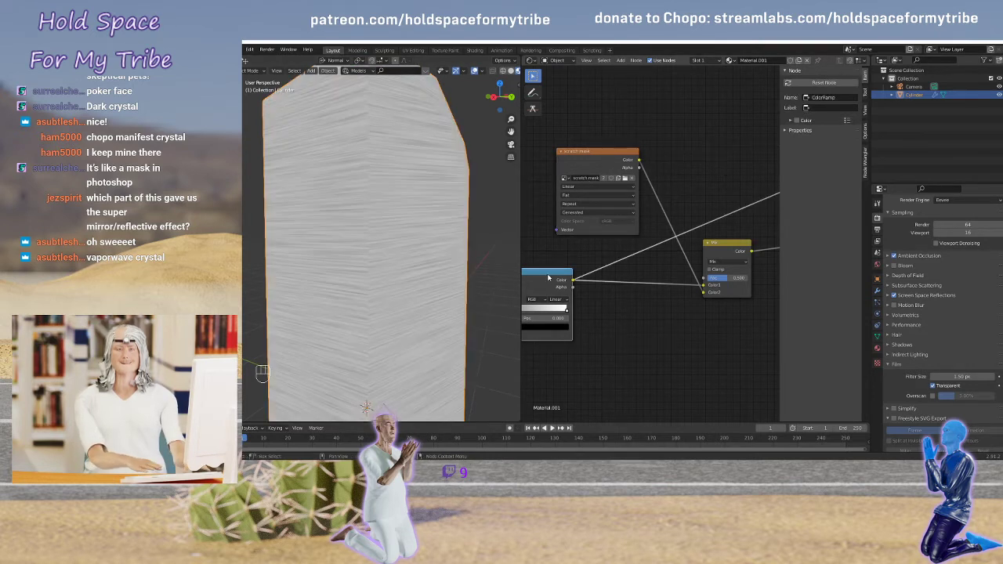
{"action": "left_click", "coordinate": [729, 249], "text": "ctrl+shift"}
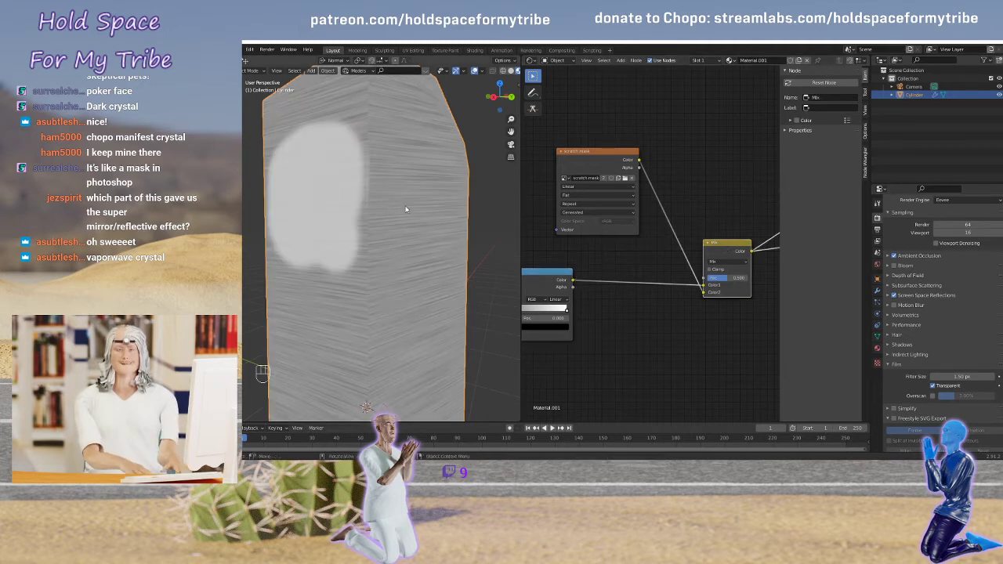
{"action": "scroll", "coordinate": [409, 200], "scroll_direction": "down", "scroll_amount": 2}
{"action": "scroll", "coordinate": [409, 200], "scroll_direction": "up", "scroll_amount": 1}
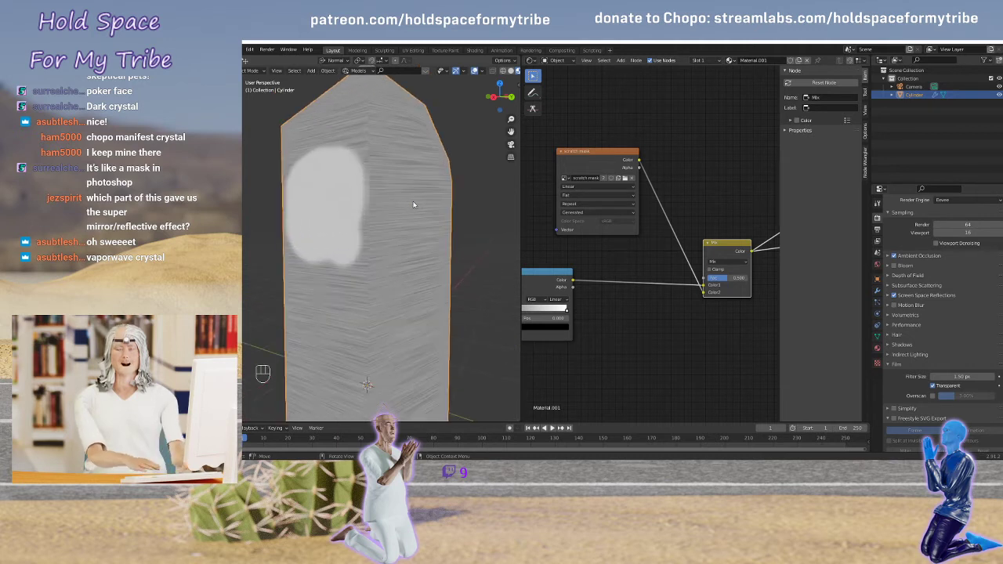
Set the Mix node's blend mode to Multiply and its factor to 1.000
{"action": "left_click", "coordinate": [739, 265]}
{"action": "left_click", "coordinate": [730, 289]}
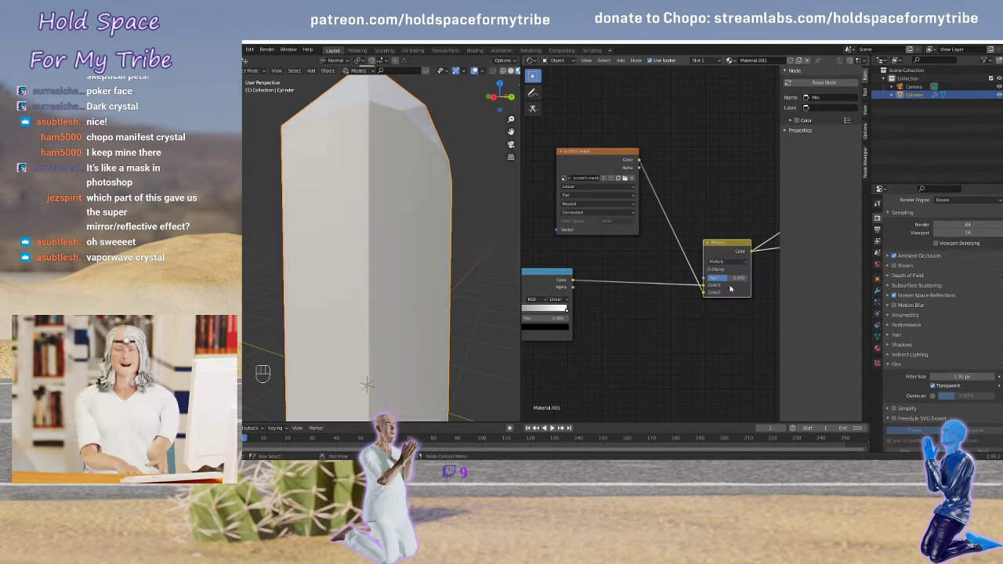
{"action": "left_click_drag", "start_coordinate": [732, 279], "coordinate": [757, 278]}
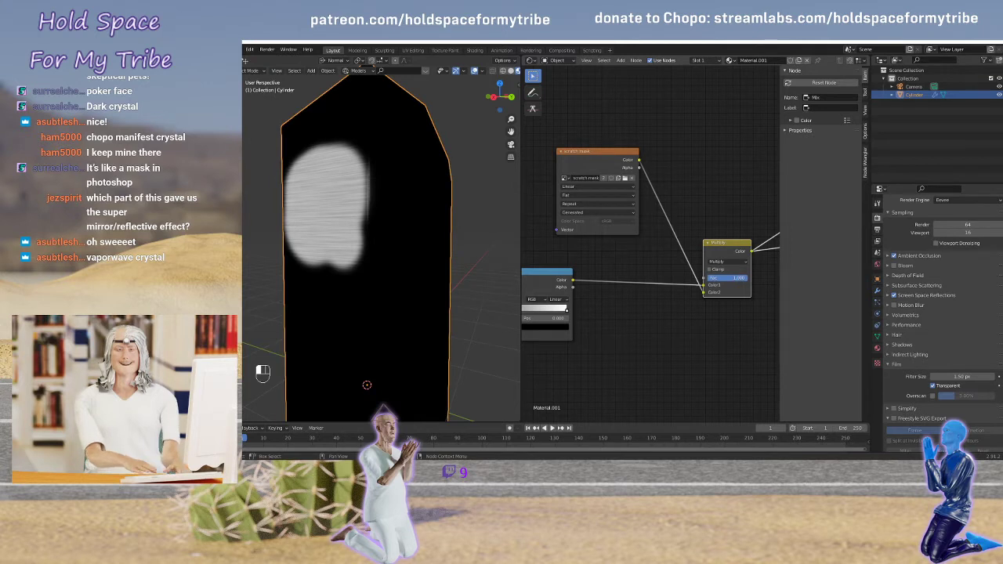
{"action": "mouse_move", "coordinate": [329, 213]}
{"action": "middle_mouse_down"}
{"action": "mouse_move", "coordinate": [406, 205]}
{"action": "mouse_move", "coordinate": [336, 209]}
{"action": "middle_mouse_up"}
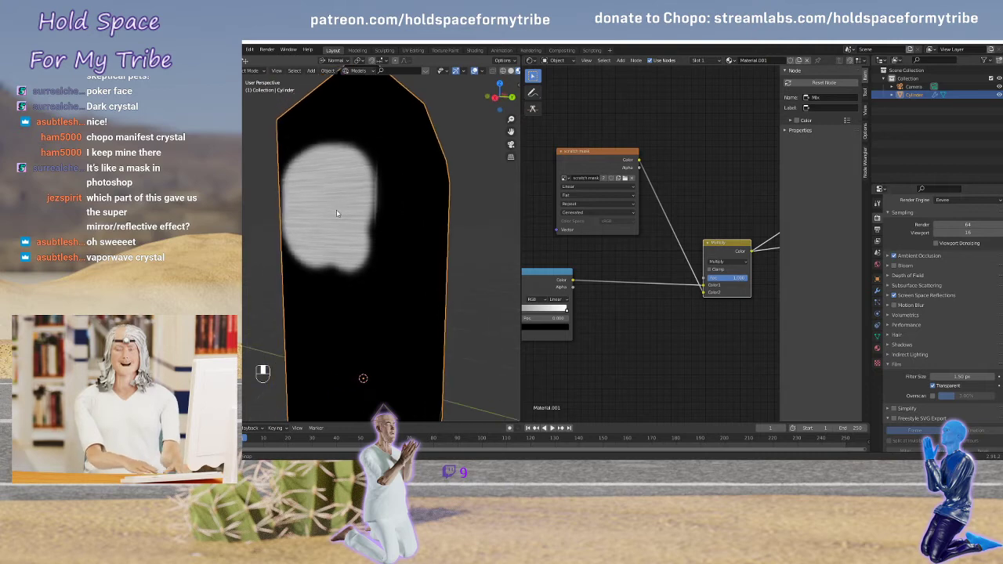
Switch the node preview back to the Principled BSDF and inspect the masked scratches on the crystal
{"action": "middle_click_drag", "start_coordinate": [729, 197], "coordinate": [570, 253]}
{"action": "scroll", "coordinate": [708, 212], "scroll_direction": "down", "scroll_amount": 2}
{"action": "middle_click_drag", "start_coordinate": [709, 204], "coordinate": [645, 218]}
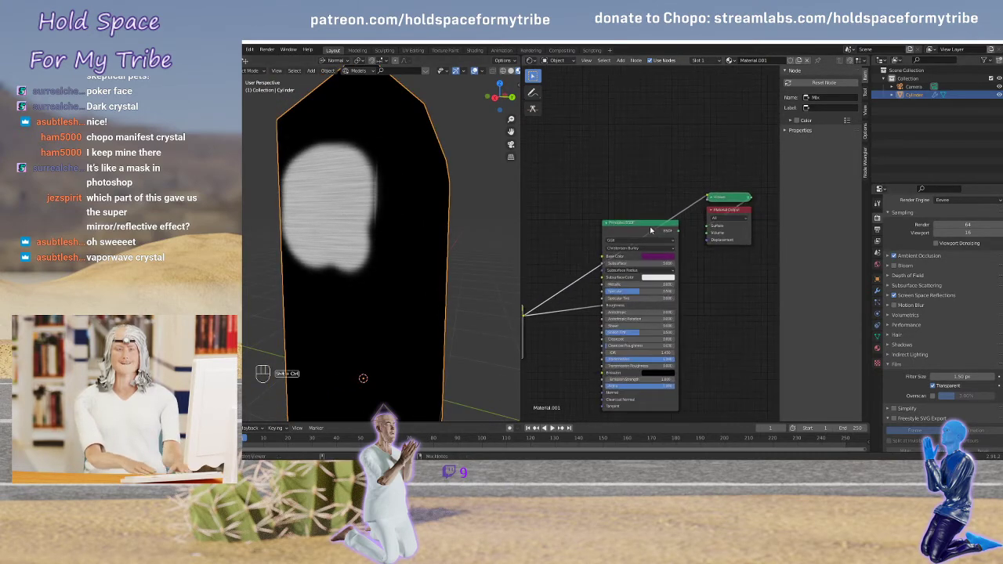
{"action": "left_click", "coordinate": [651, 229], "text": "ctrl+shift"}
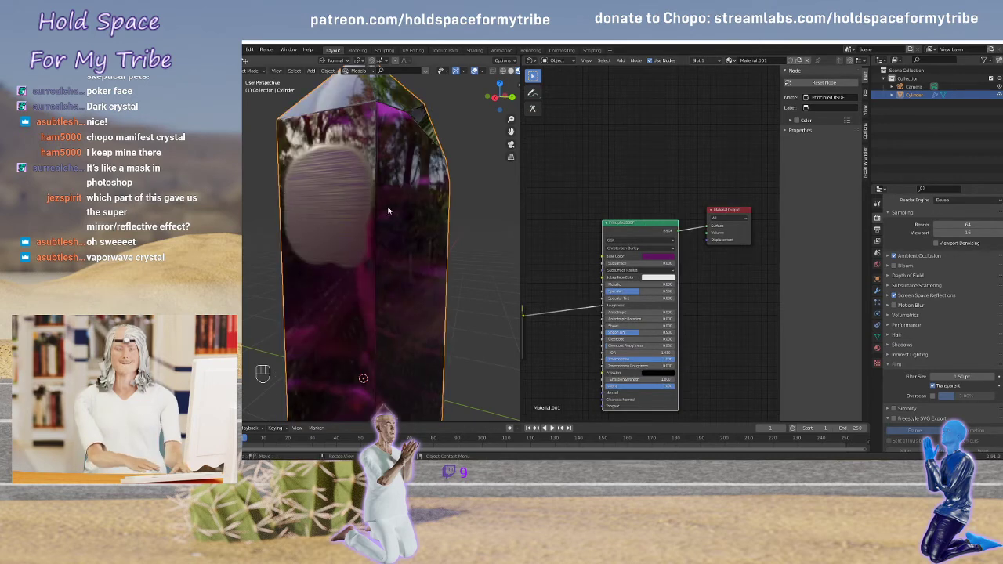
{"action": "middle_click_drag", "start_coordinate": [385, 210], "coordinate": [360, 218]}
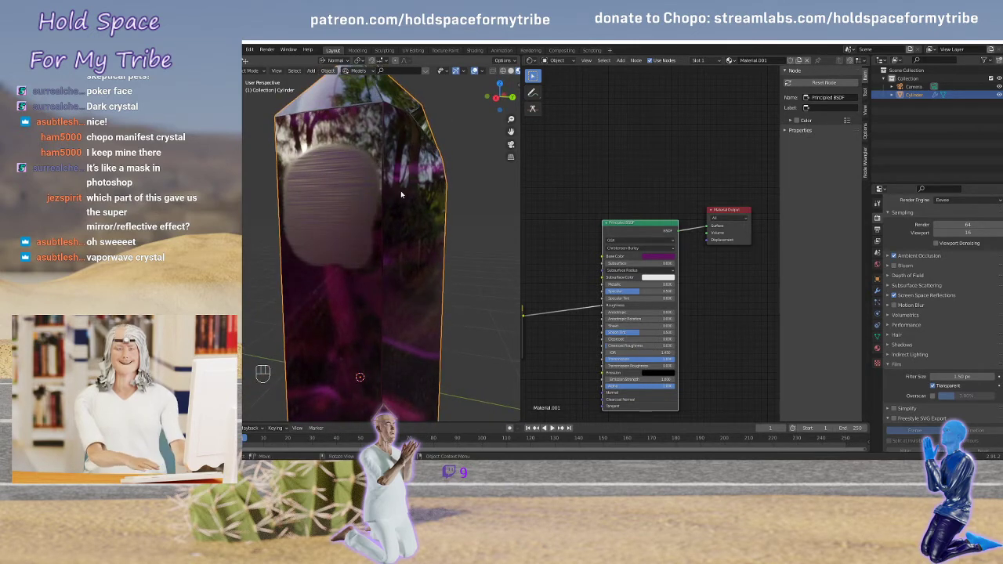
Switch to the Texture Paint workspace, bring the crystal's white mask patch into view and add a new texture to the TexDraw brush
{"action": "left_click", "coordinate": [446, 51]}
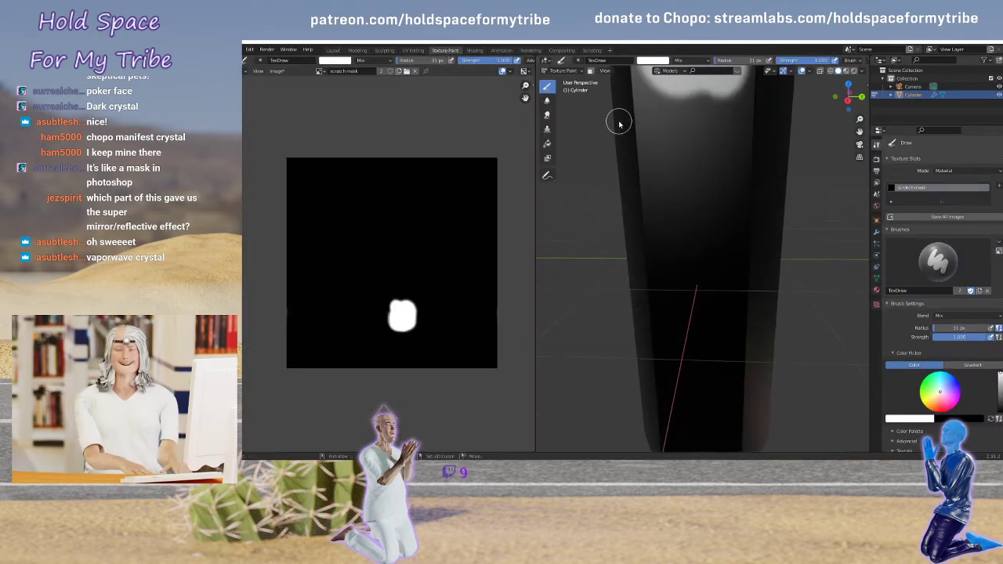
{"action": "mouse_move", "coordinate": [619, 116]}
{"action": "middle_mouse_down"}
{"action": "mouse_move", "coordinate": [620, 272]}
{"action": "mouse_move", "coordinate": [721, 269]}
{"action": "middle_mouse_up"}
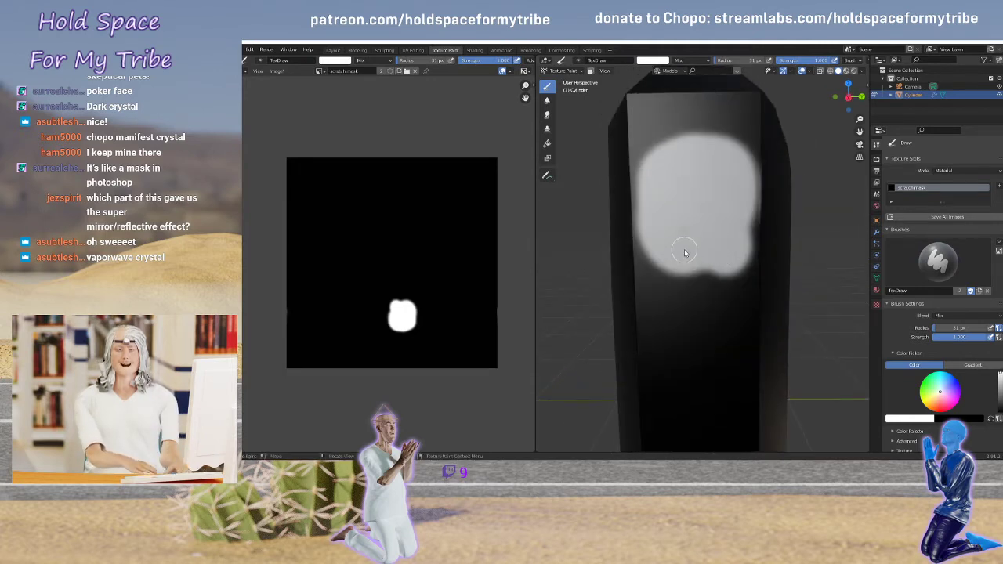
{"action": "scroll", "coordinate": [685, 253], "scroll_direction": "up", "scroll_amount": 4}
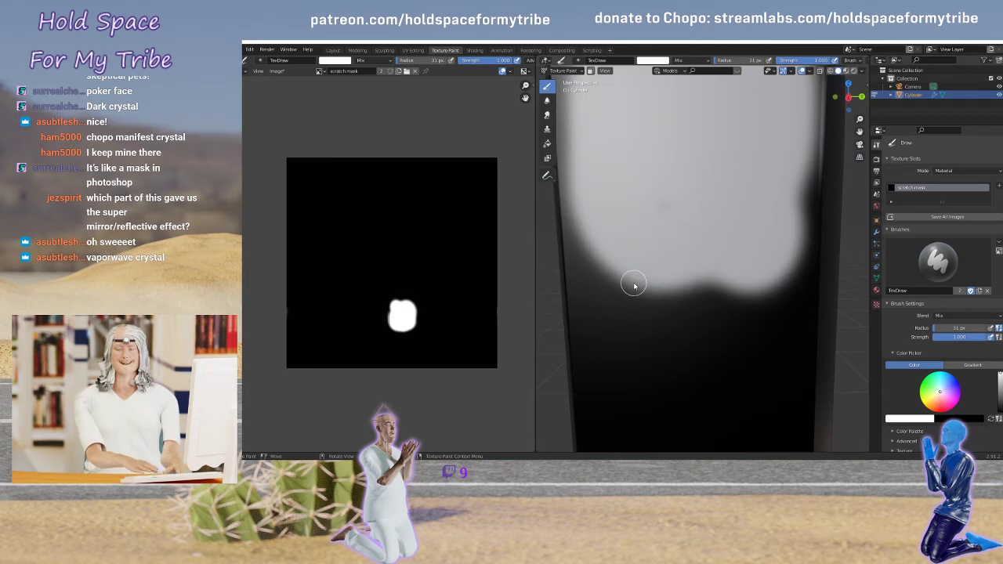
{"action": "scroll", "coordinate": [662, 262], "scroll_direction": "down", "scroll_amount": 3}
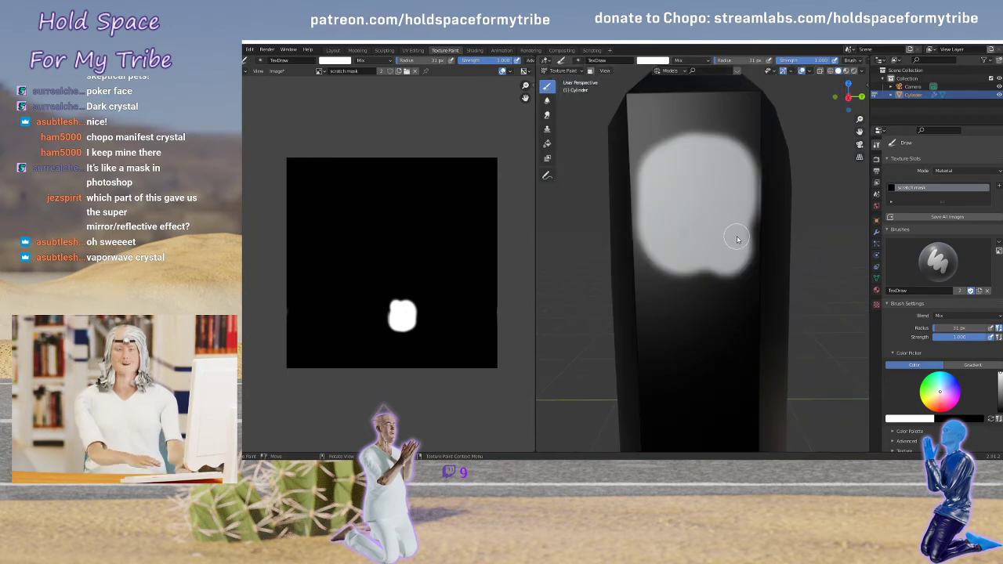
{"action": "scroll", "coordinate": [922, 309], "scroll_direction": "down", "scroll_amount": 3}
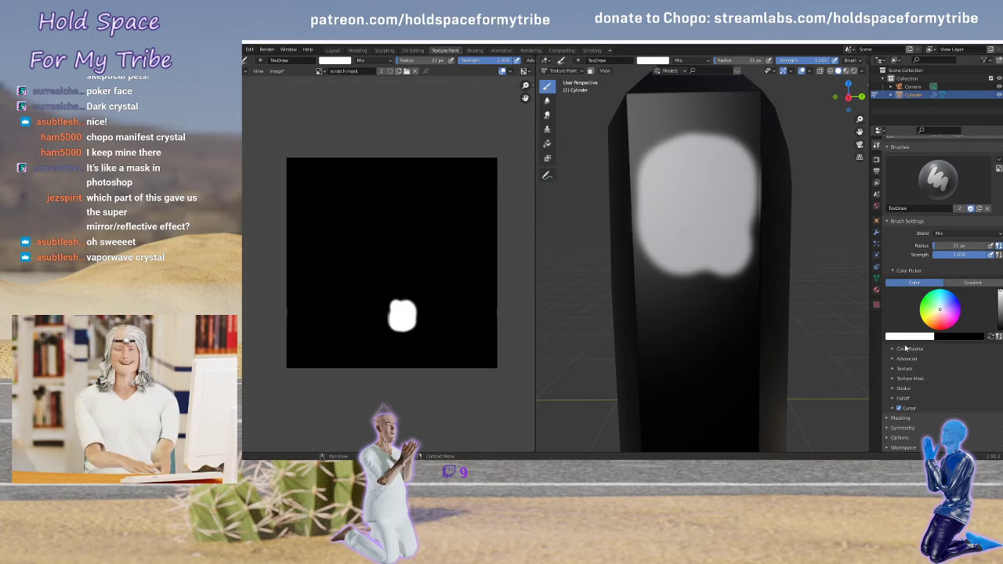
{"action": "left_click", "coordinate": [894, 371]}
{"action": "scroll", "coordinate": [955, 331], "scroll_direction": "down", "scroll_amount": 3}
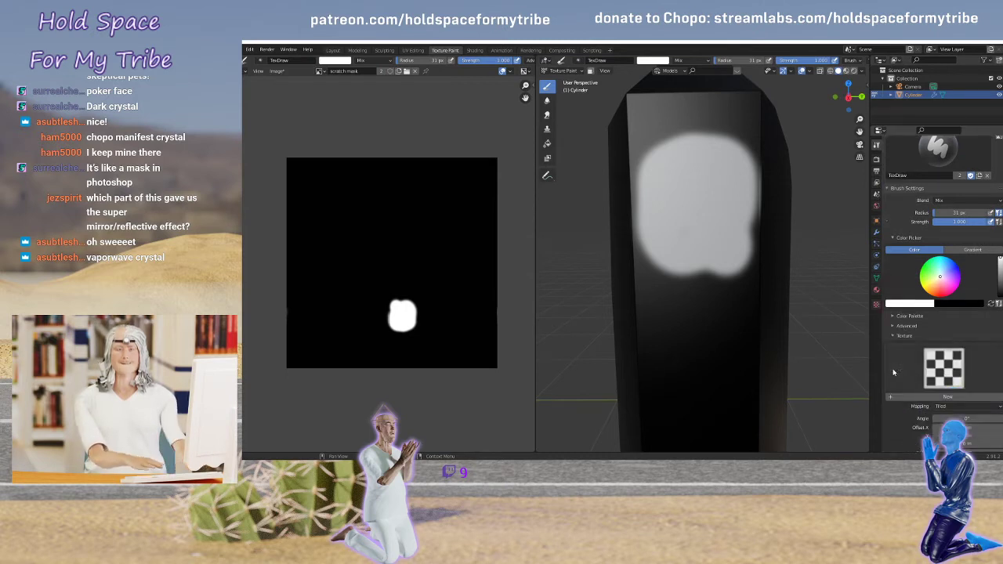
{"action": "left_click", "coordinate": [955, 331]}
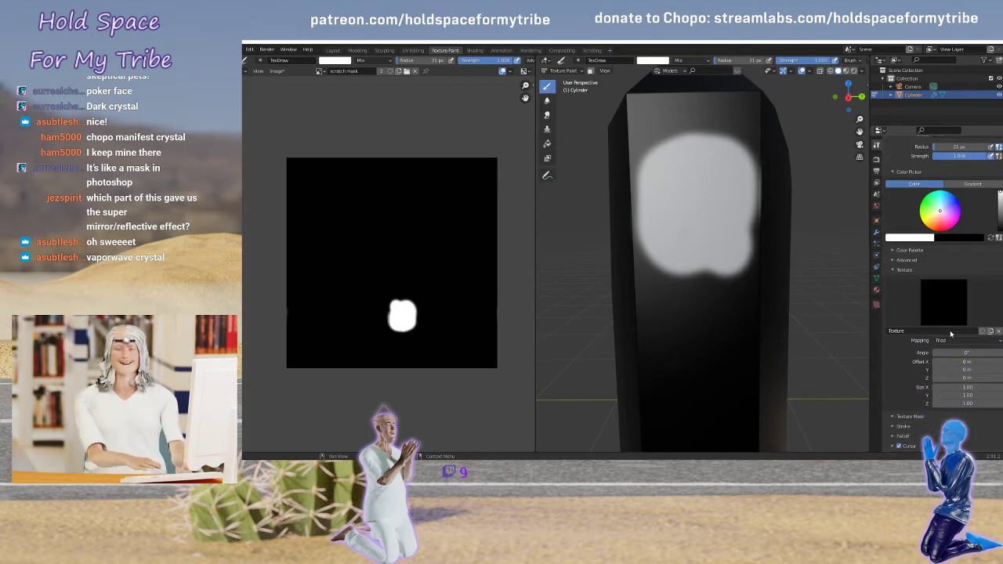
Set the TexDraw brush texture's type to Clouds
{"action": "left_click", "coordinate": [877, 306]}
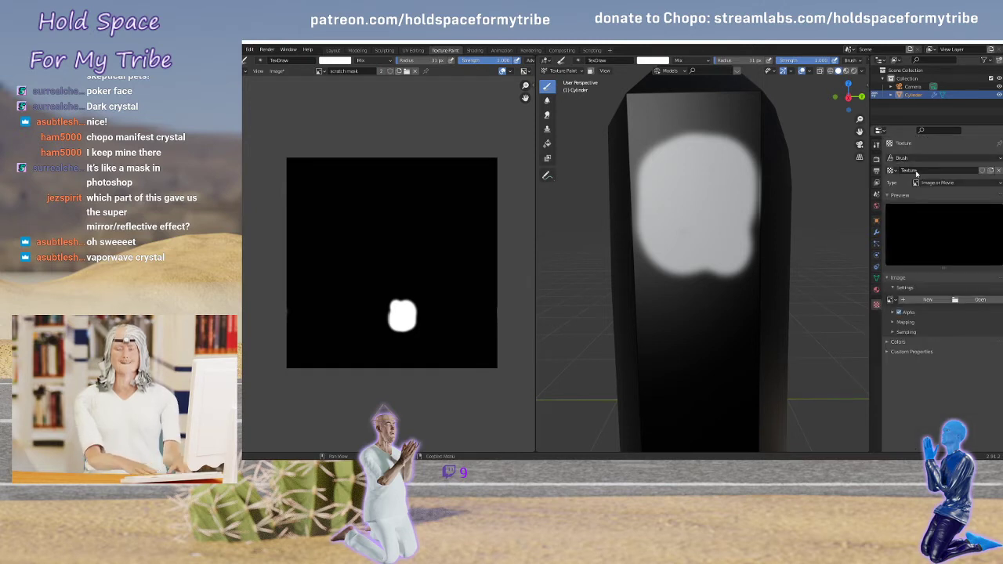
{"action": "left_click", "coordinate": [940, 183]}
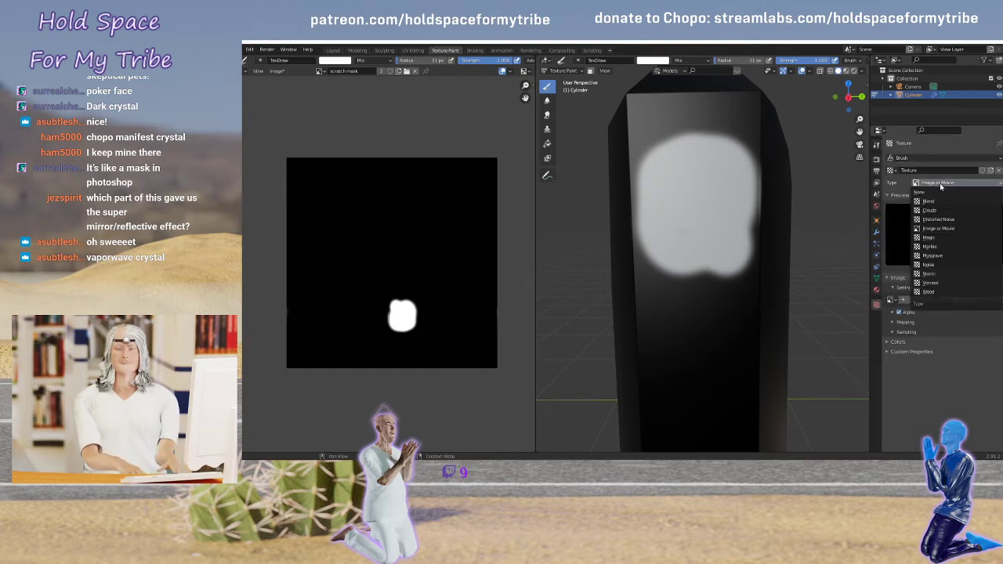
{"action": "left_click", "coordinate": [939, 211]}
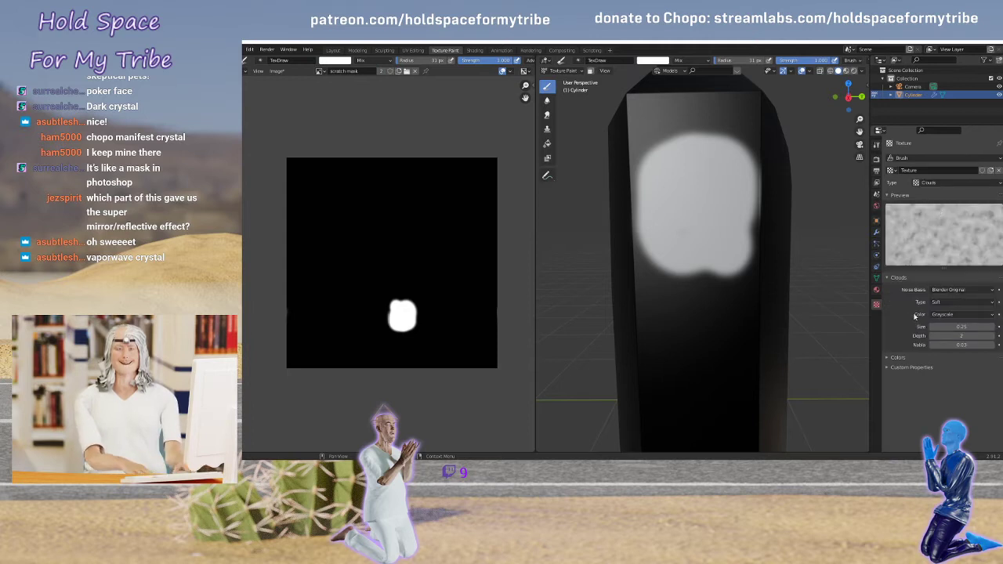
Use a Color Ramp on the Clouds texture and move its dark stop to about the middle of the ramp
{"action": "left_click", "coordinate": [889, 358]}
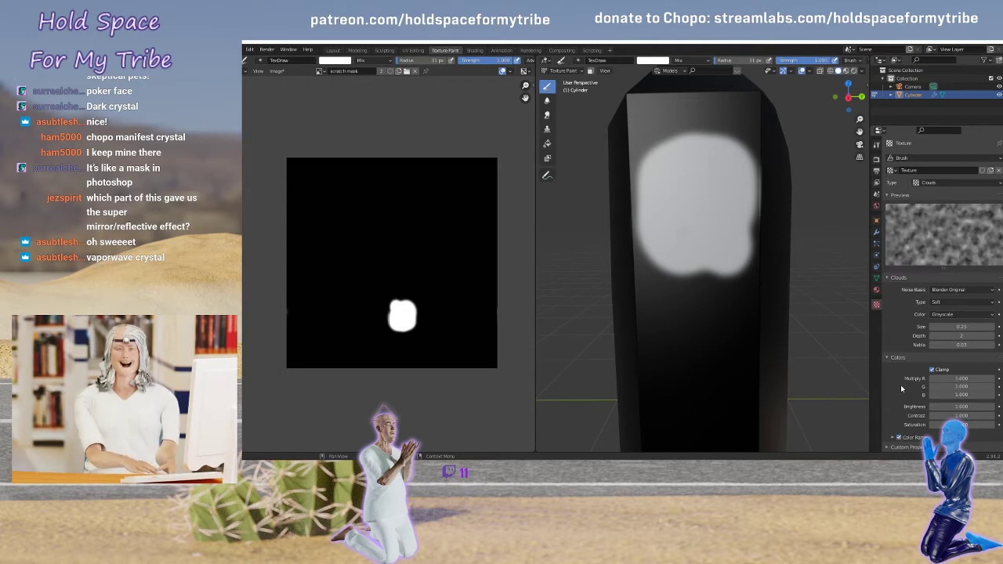
{"action": "left_click", "coordinate": [898, 437]}
{"action": "scroll", "coordinate": [906, 403], "scroll_direction": "down", "scroll_amount": 2}
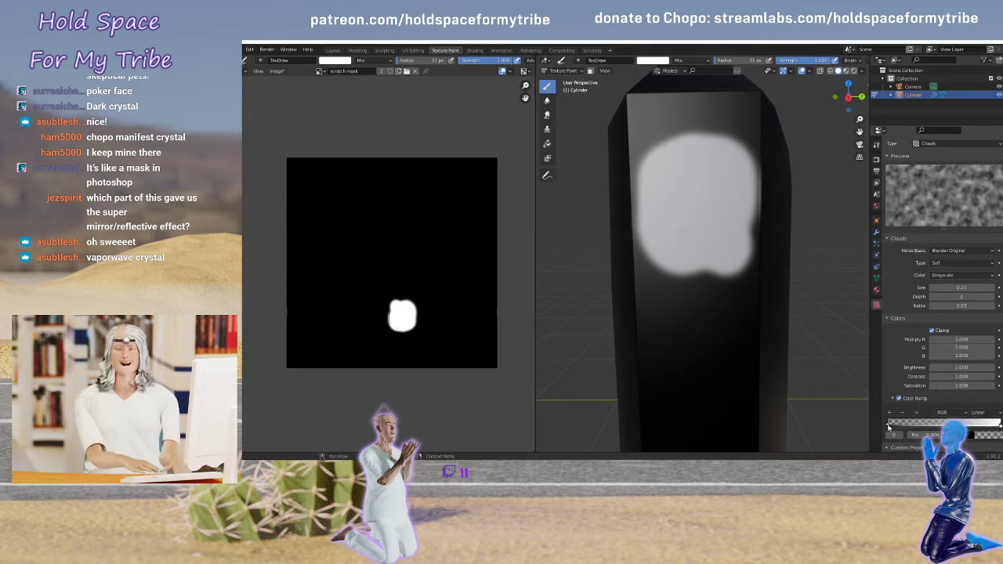
{"action": "left_click_drag", "start_coordinate": [889, 427], "coordinate": [945, 424]}
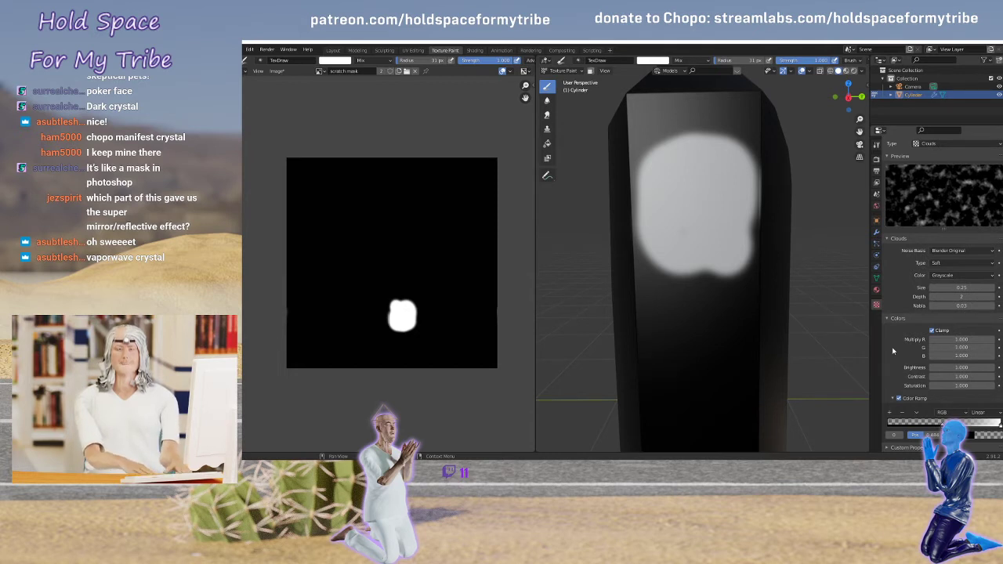
Paint along the lower edge of the white mask patch on the crystal with the cloud-textured brush
{"action": "left_click", "coordinate": [878, 146]}
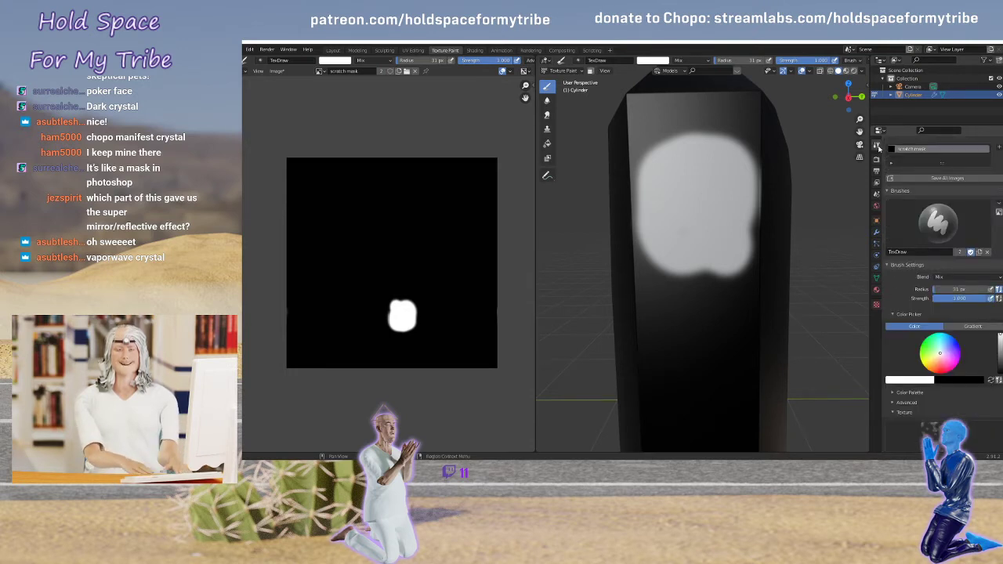
{"action": "scroll", "coordinate": [938, 308], "scroll_direction": "down", "scroll_amount": 4}
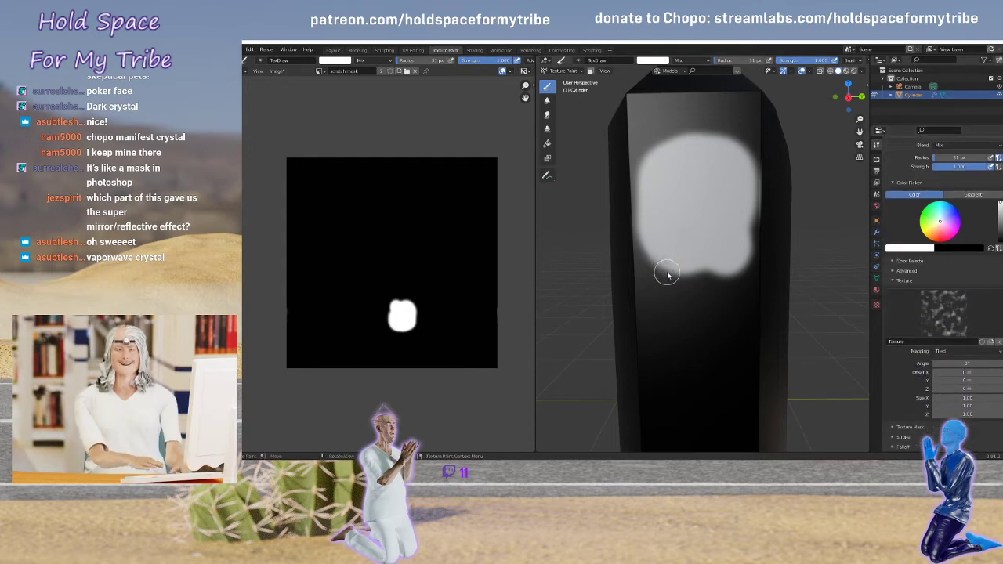
{"action": "mouse_move", "coordinate": [667, 275]}
{"action": "left_mouse_down"}
{"action": "mouse_move", "coordinate": [700, 271]}
{"action": "mouse_move", "coordinate": [662, 271]}
{"action": "left_mouse_up"}
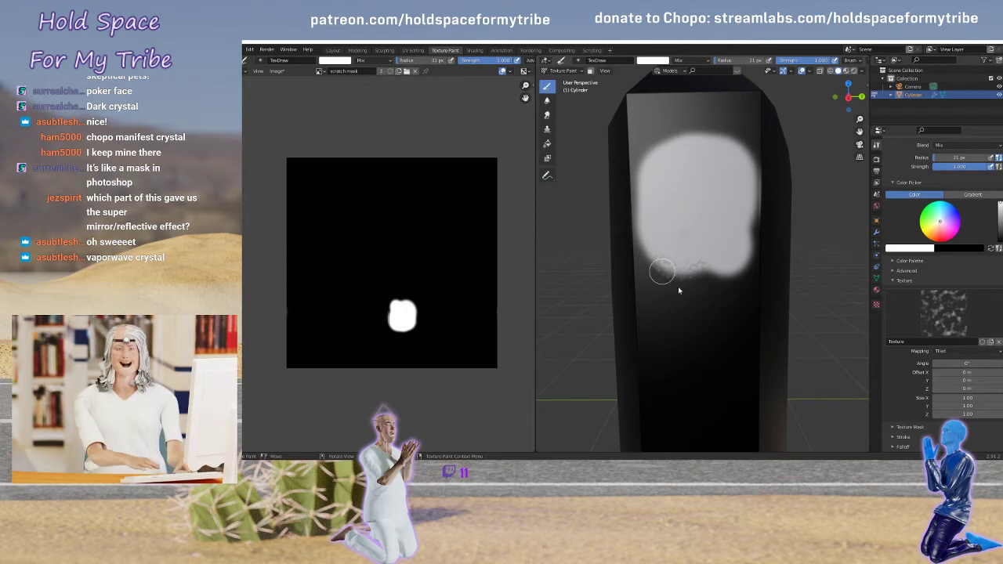
{"action": "scroll", "coordinate": [700, 291], "scroll_direction": "up", "scroll_amount": 4}
{"action": "scroll", "coordinate": [701, 291], "scroll_direction": "down", "scroll_amount": 3}
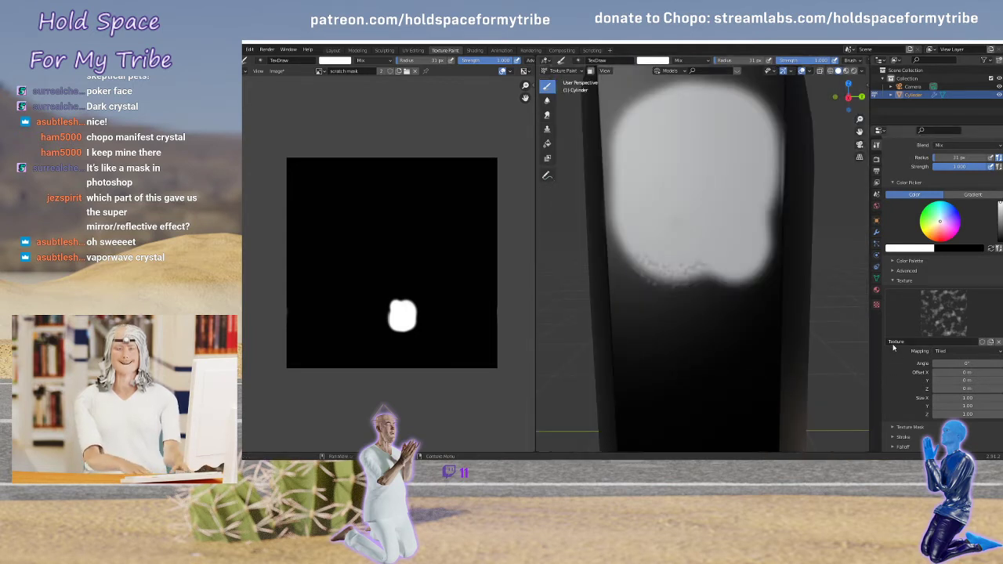
Set the brush texture's mapping to Random and paint a rough, speckled border along the white patch's lower edge
{"action": "scroll", "coordinate": [909, 349], "scroll_direction": "down", "scroll_amount": 1}
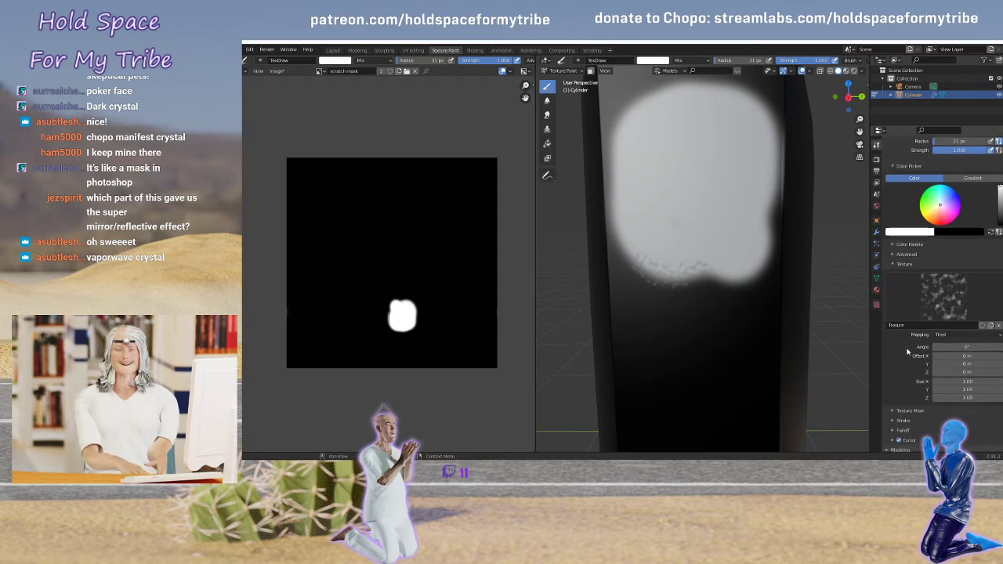
{"action": "left_click", "coordinate": [953, 335]}
{"action": "left_click", "coordinate": [952, 365]}
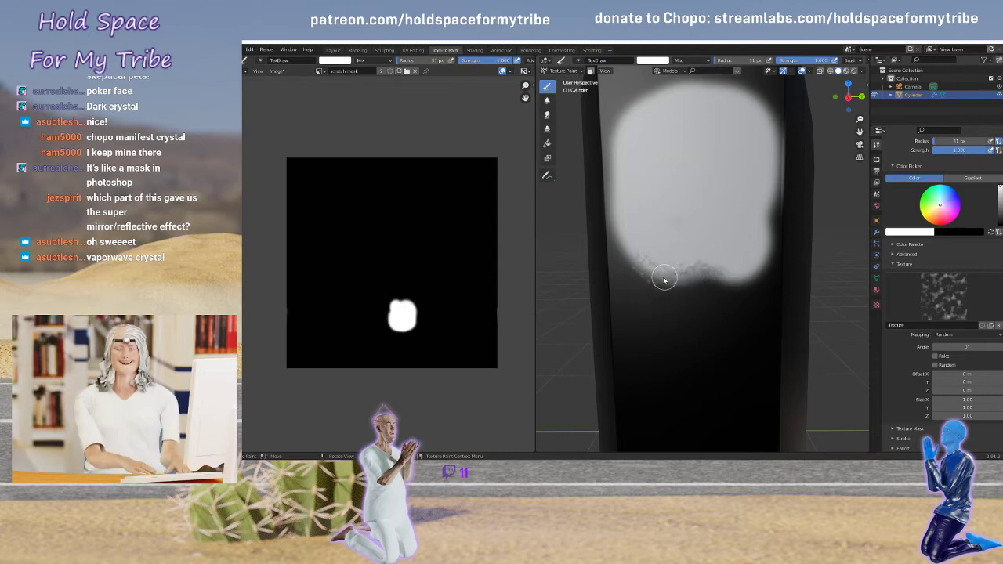
{"action": "mouse_move", "coordinate": [672, 276]}
{"action": "left_mouse_down"}
{"action": "mouse_move", "coordinate": [634, 262]}
{"action": "mouse_move", "coordinate": [673, 280]}
{"action": "left_mouse_up"}
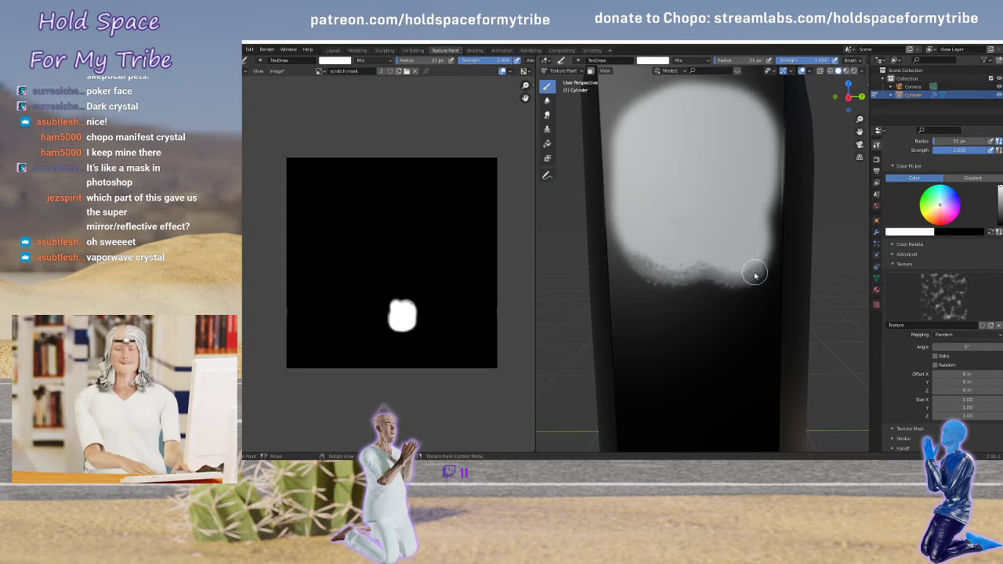
{"action": "scroll", "coordinate": [755, 275], "scroll_direction": "up", "scroll_amount": 4}
{"action": "scroll", "coordinate": [754, 275], "scroll_direction": "down", "scroll_amount": 4}
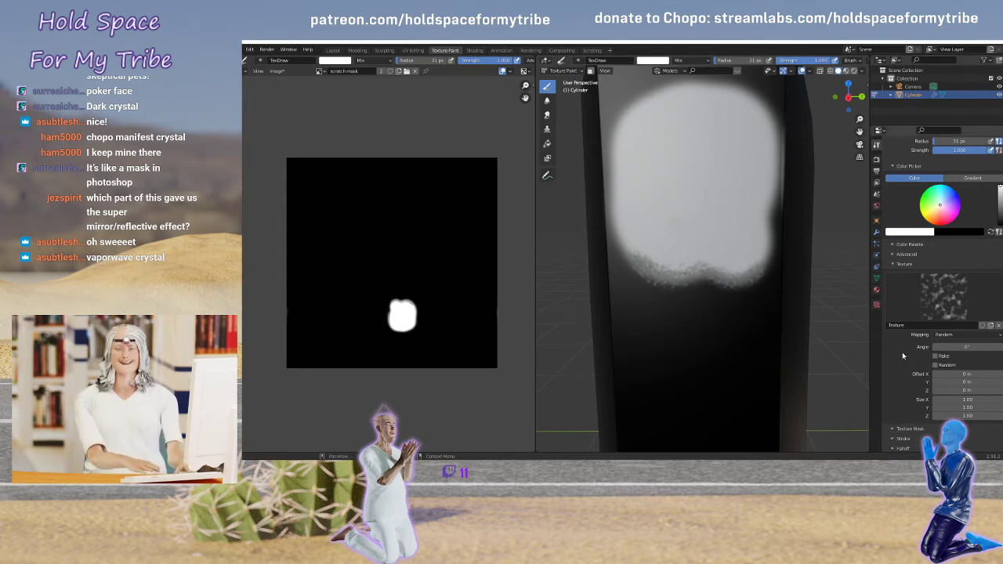
{"action": "scroll", "coordinate": [653, 282], "scroll_direction": "up", "scroll_amount": 2}
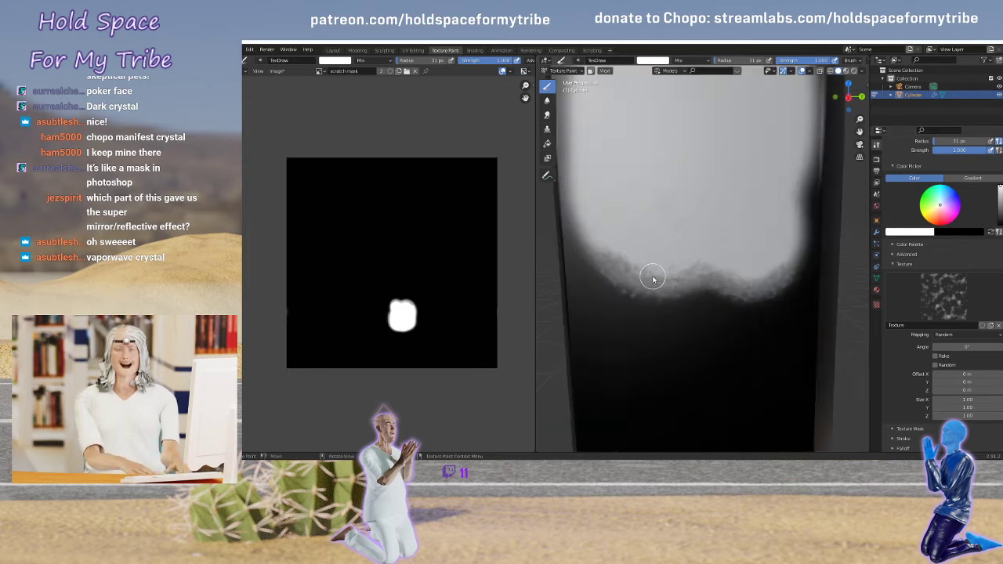
{"action": "scroll", "coordinate": [638, 292], "scroll_direction": "down", "scroll_amount": 2}
{"action": "scroll", "coordinate": [662, 288], "scroll_direction": "up", "scroll_amount": 2}
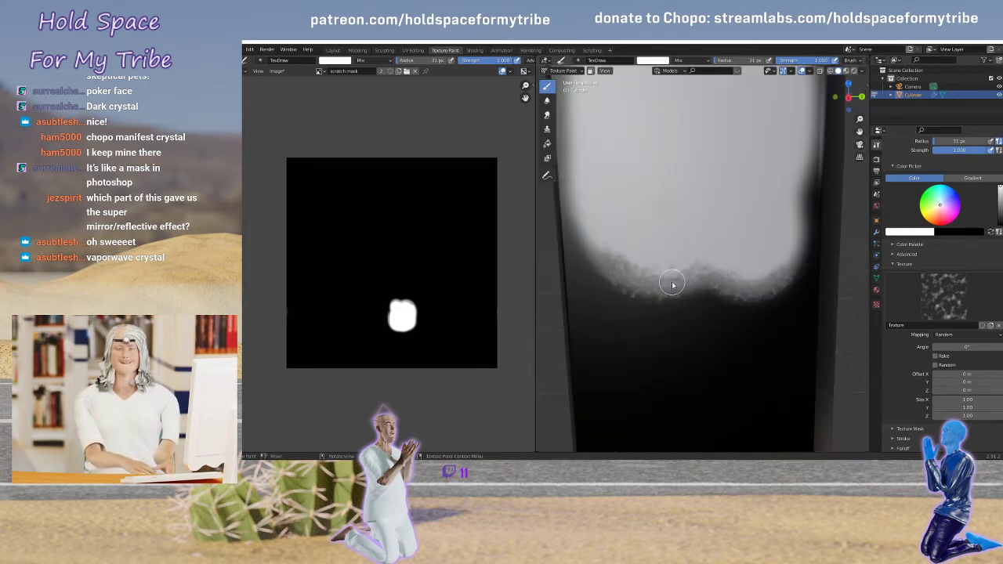
{"action": "mouse_move", "coordinate": [727, 285]}
{"action": "middle_mouse_down"}
{"action": "mouse_move", "coordinate": [714, 294]}
{"action": "mouse_move", "coordinate": [735, 285]}
{"action": "mouse_move", "coordinate": [726, 240]}
{"action": "mouse_move", "coordinate": [652, 290]}
{"action": "middle_mouse_up"}
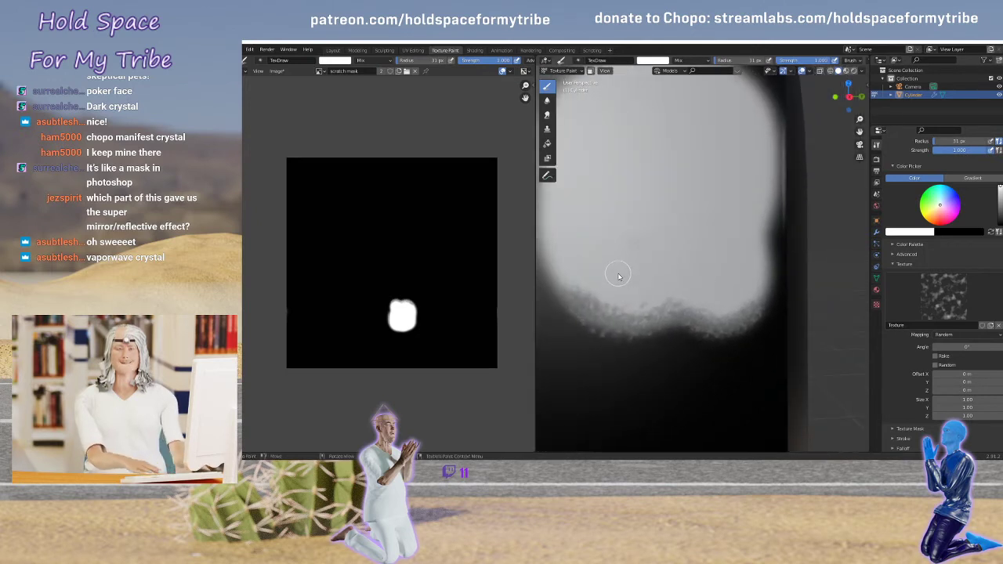
Expand the brush's Advanced and Color Palette settings and set its blend mode to Multiply
{"action": "scroll", "coordinate": [916, 348], "scroll_direction": "down", "scroll_amount": 3}
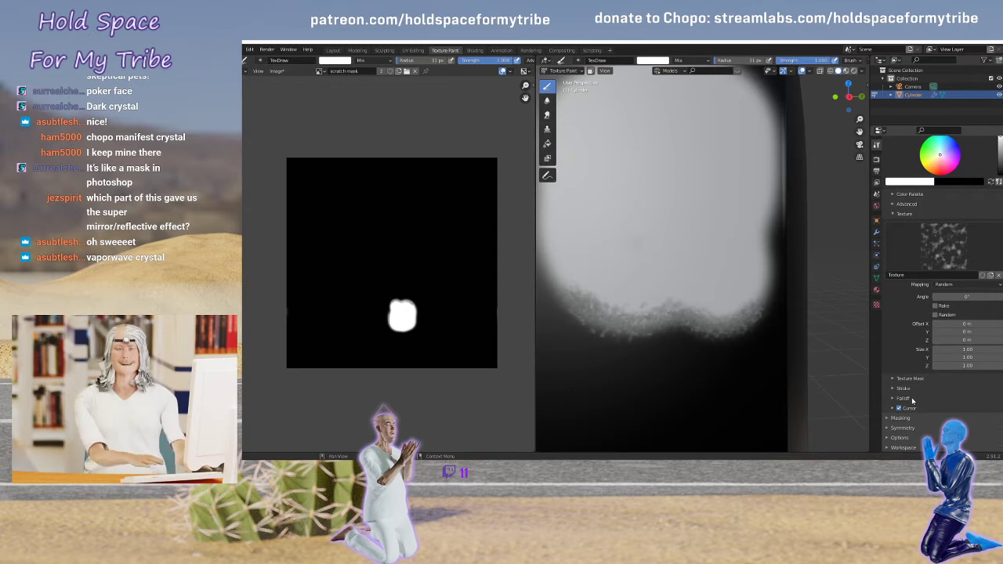
{"action": "scroll", "coordinate": [911, 360], "scroll_direction": "up", "scroll_amount": 4}
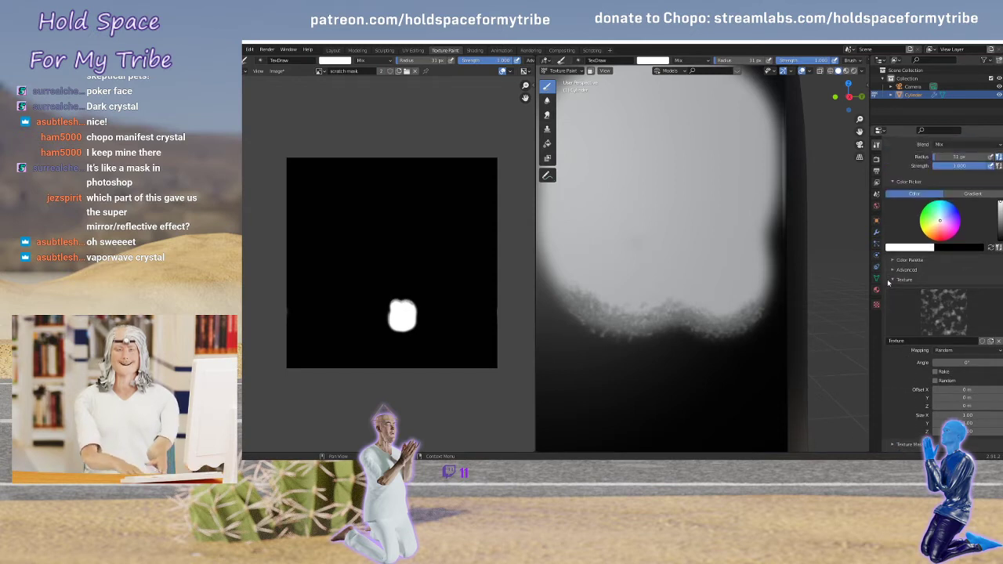
{"action": "left_click", "coordinate": [891, 271]}
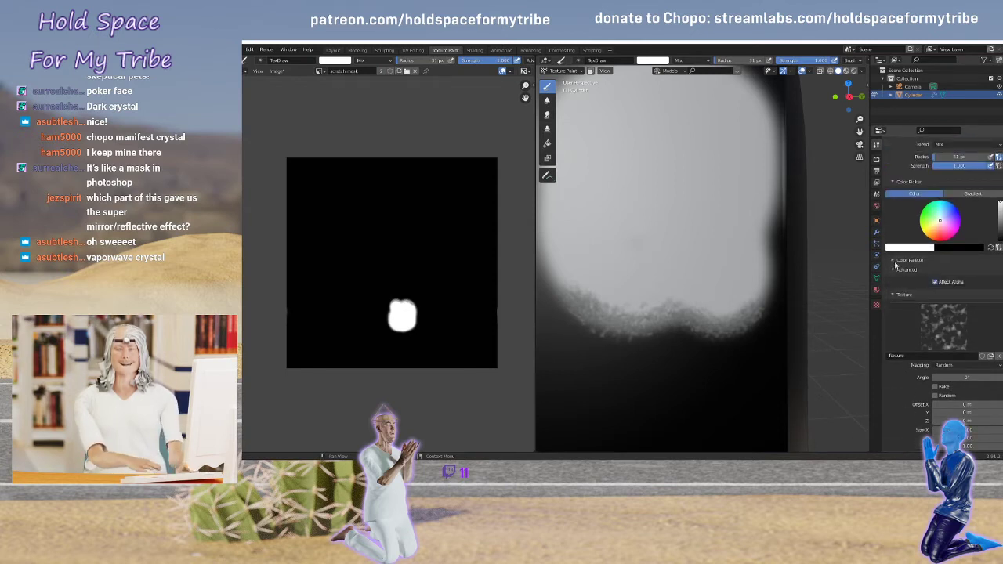
{"action": "left_click", "coordinate": [894, 263]}
{"action": "scroll", "coordinate": [910, 267], "scroll_direction": "up", "scroll_amount": 2}
{"action": "scroll", "coordinate": [907, 258], "scroll_direction": "up", "scroll_amount": 3}
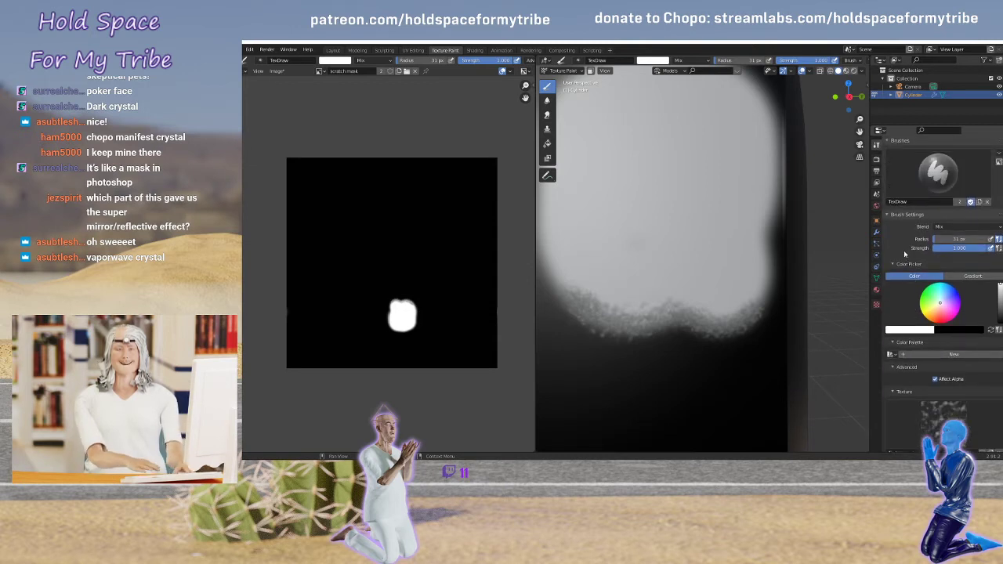
{"action": "scroll", "coordinate": [899, 251], "scroll_direction": "down", "scroll_amount": 1}
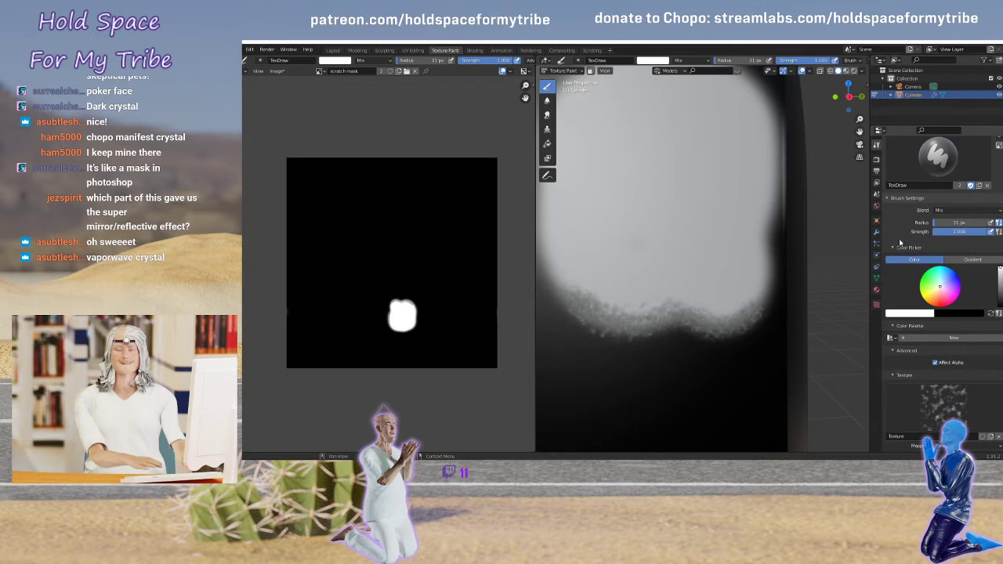
{"action": "scroll", "coordinate": [902, 251], "scroll_direction": "up", "scroll_amount": 4}
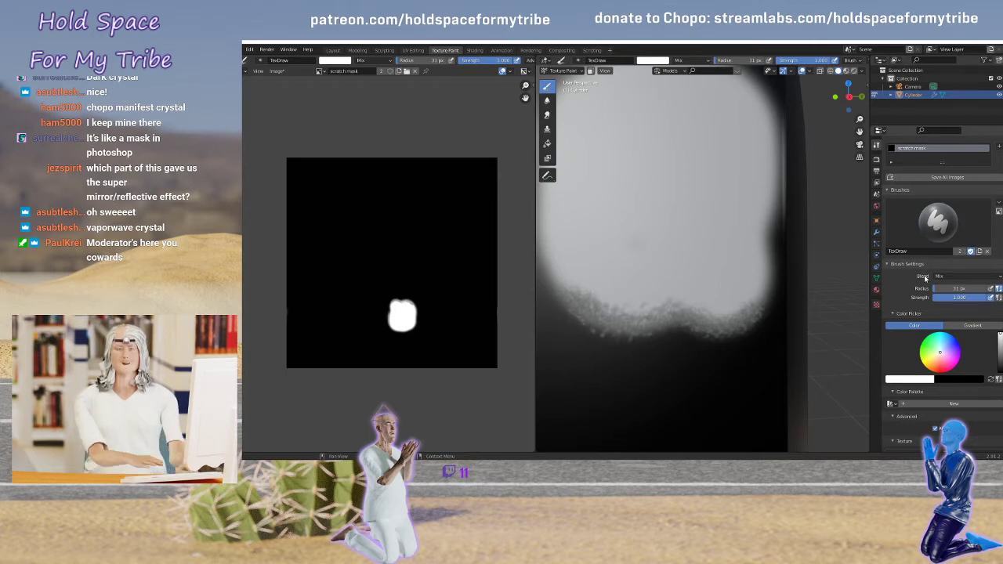
{"action": "left_click", "coordinate": [963, 276]}
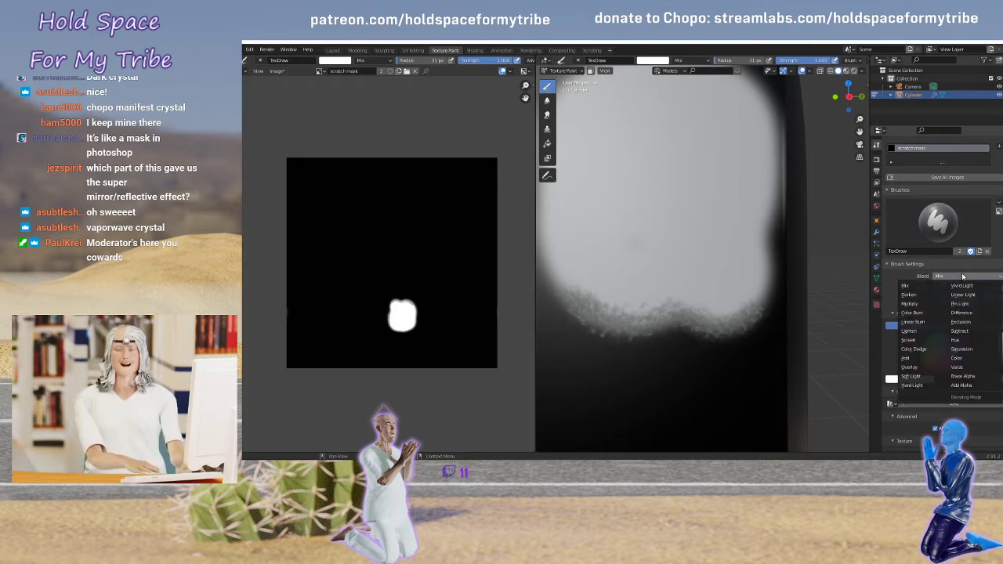
{"action": "left_click", "coordinate": [910, 303]}
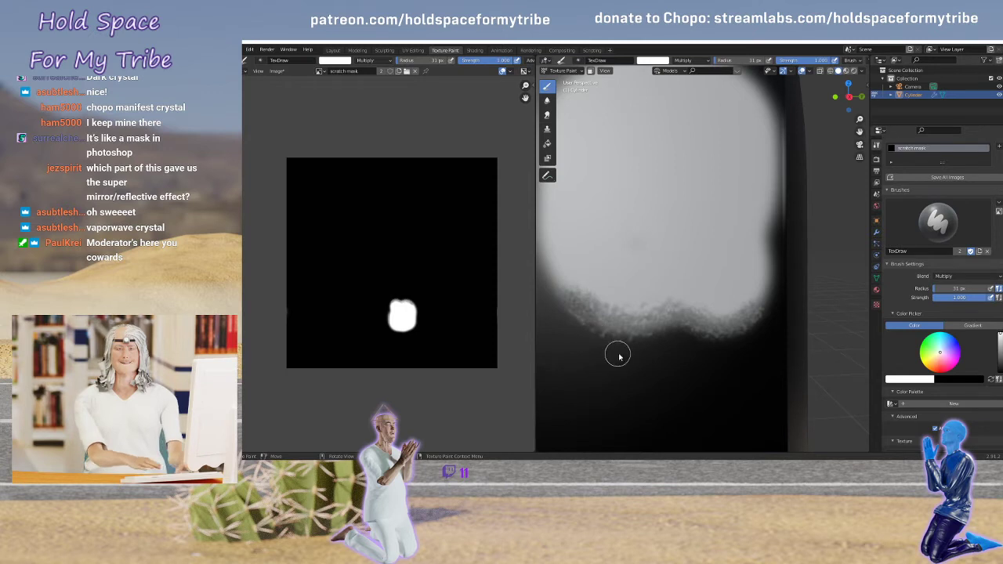
Paint over the white patch's lower edge with the Multiply brush to roughen the mask border
{"action": "scroll", "coordinate": [635, 353], "scroll_direction": "down", "scroll_amount": 5}
{"action": "scroll", "coordinate": [647, 355], "scroll_direction": "up", "scroll_amount": 1}
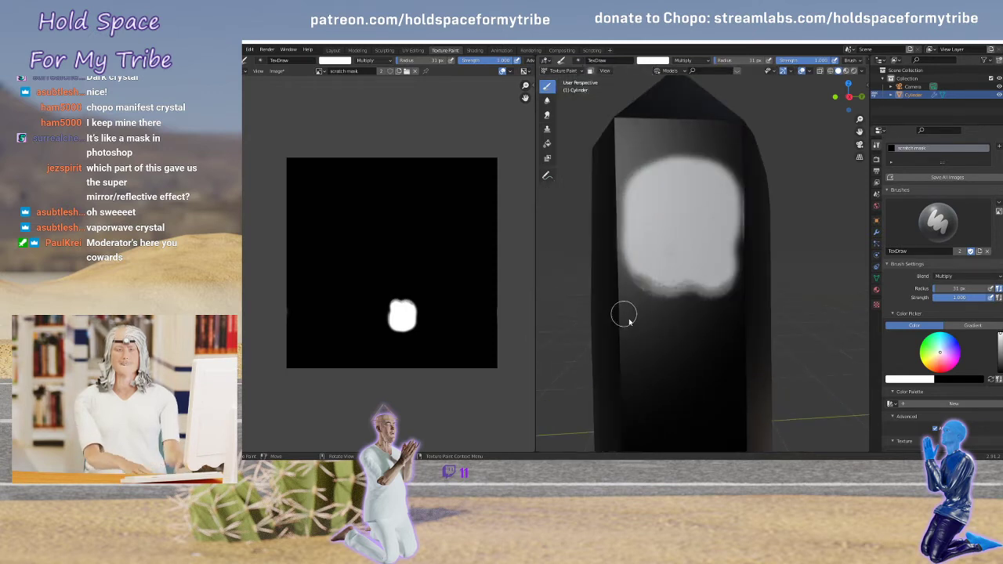
{"action": "scroll", "coordinate": [683, 324], "scroll_direction": "up", "scroll_amount": 6}
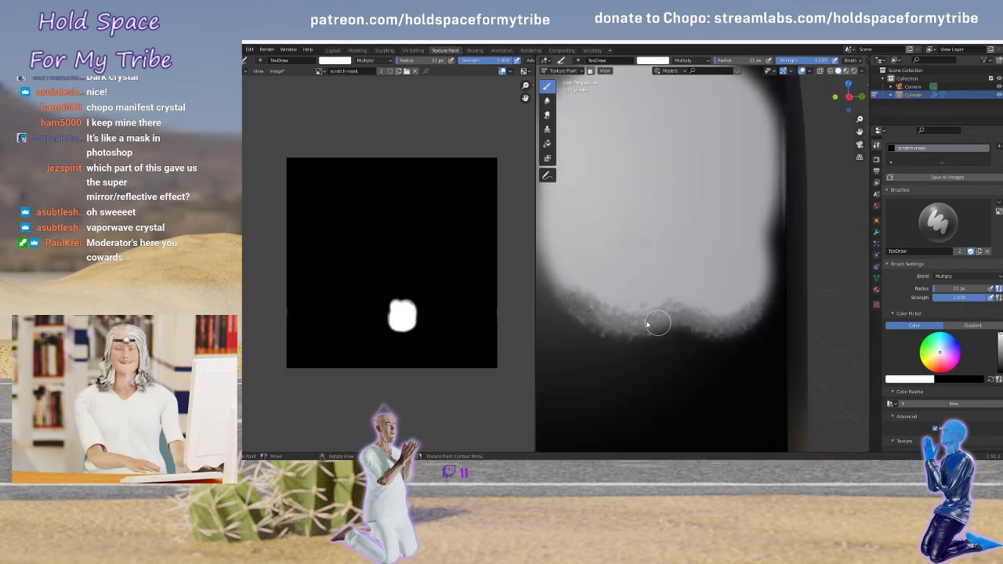
{"action": "scroll", "coordinate": [649, 325], "scroll_direction": "down", "scroll_amount": 2}
{"action": "mouse_move", "coordinate": [564, 286]}
{"action": "left_mouse_down"}
{"action": "mouse_move", "coordinate": [604, 306]}
{"action": "mouse_move", "coordinate": [661, 314]}
{"action": "mouse_move", "coordinate": [601, 318]}
{"action": "mouse_move", "coordinate": [631, 334]}
{"action": "left_mouse_up"}
{"action": "scroll", "coordinate": [623, 329], "scroll_direction": "down", "scroll_amount": 2}
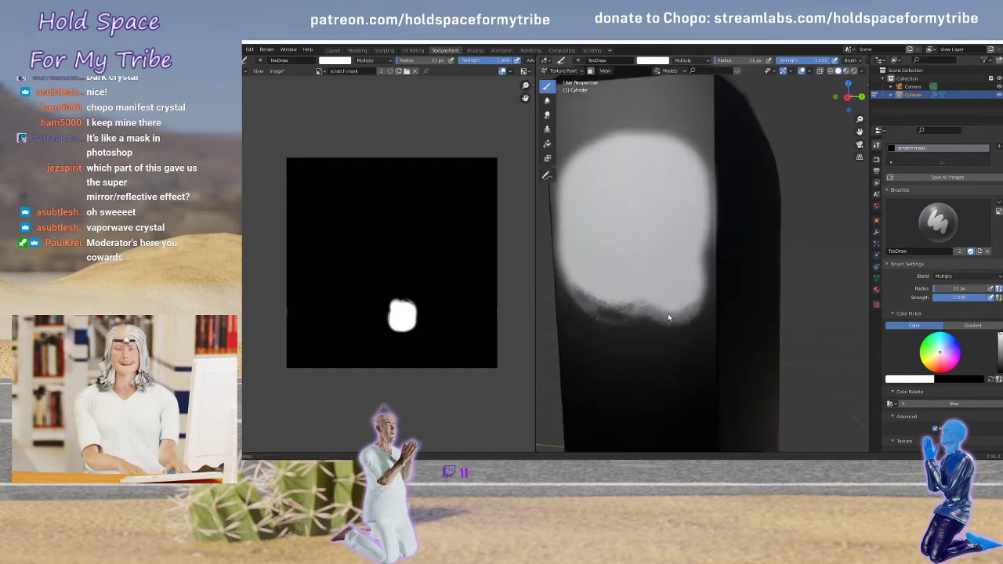
Enlarge the Multiply brush and paint with it around the edges of the white mask patch on the crystal
{"action": "scroll", "coordinate": [652, 309], "scroll_direction": "down", "scroll_amount": 2}
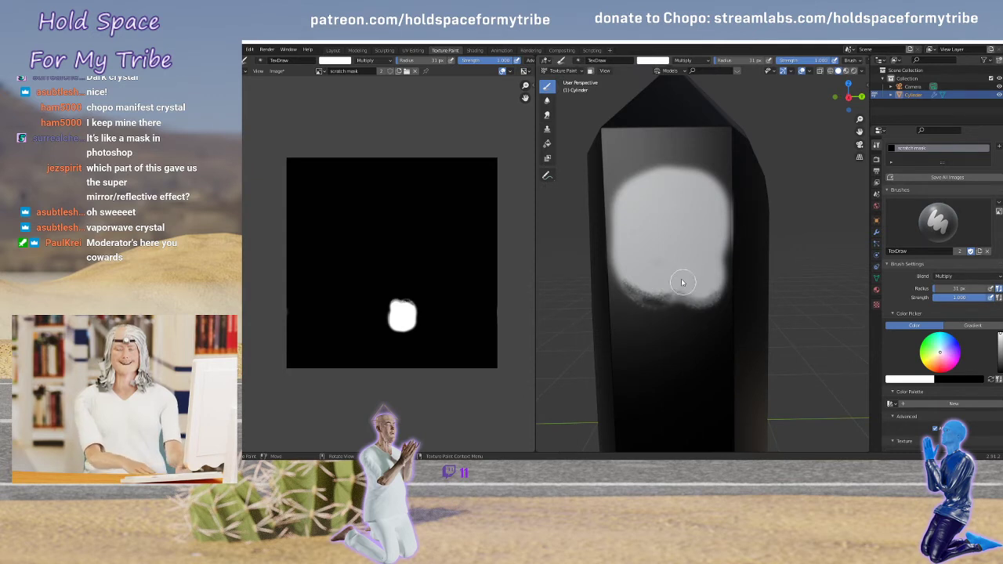
{"action": "key", "text": "f"}
{"action": "left_click", "coordinate": [713, 274]}
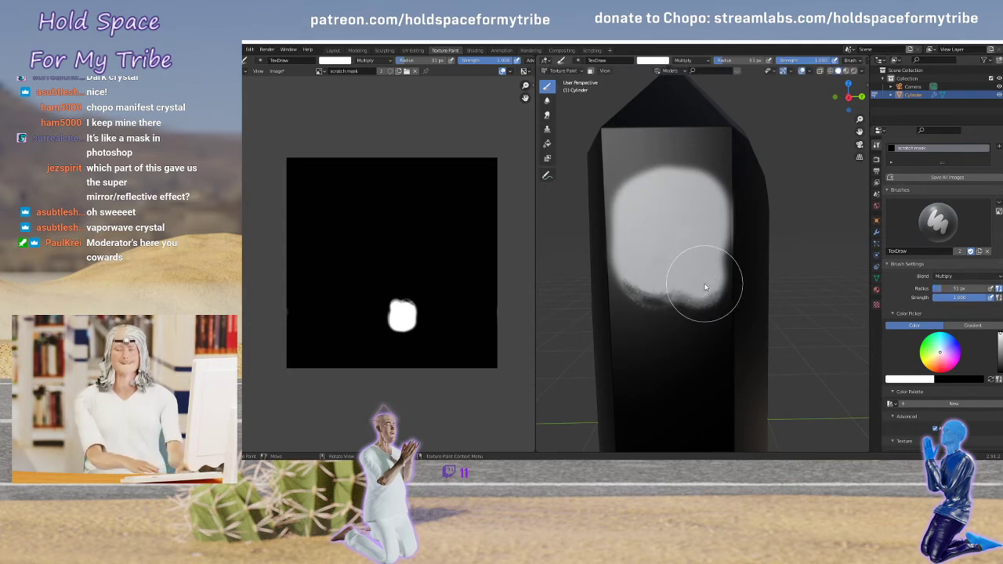
{"action": "mouse_move", "coordinate": [713, 285]}
{"action": "left_mouse_down"}
{"action": "mouse_move", "coordinate": [701, 314]}
{"action": "mouse_move", "coordinate": [717, 300]}
{"action": "left_mouse_up"}
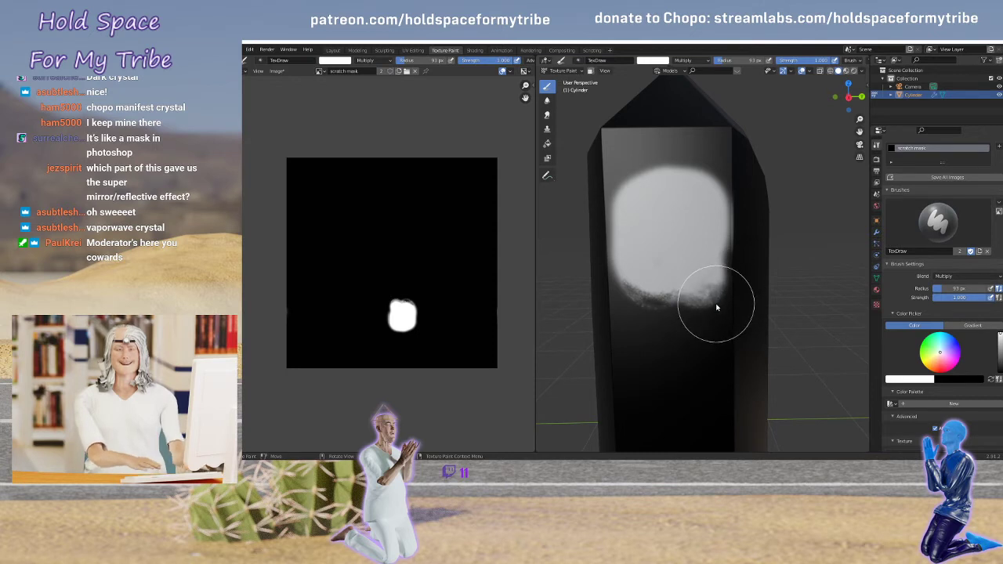
{"action": "mouse_move", "coordinate": [738, 233]}
{"action": "left_mouse_down"}
{"action": "mouse_move", "coordinate": [727, 197]}
{"action": "mouse_move", "coordinate": [694, 161]}
{"action": "mouse_move", "coordinate": [636, 174]}
{"action": "mouse_move", "coordinate": [601, 190]}
{"action": "mouse_move", "coordinate": [600, 289]}
{"action": "mouse_move", "coordinate": [633, 290]}
{"action": "mouse_move", "coordinate": [653, 224]}
{"action": "mouse_move", "coordinate": [670, 221]}
{"action": "mouse_move", "coordinate": [699, 226]}
{"action": "mouse_move", "coordinate": [682, 282]}
{"action": "mouse_move", "coordinate": [641, 273]}
{"action": "mouse_move", "coordinate": [638, 242]}
{"action": "mouse_move", "coordinate": [673, 255]}
{"action": "mouse_move", "coordinate": [670, 210]}
{"action": "mouse_move", "coordinate": [710, 225]}
{"action": "mouse_move", "coordinate": [702, 284]}
{"action": "mouse_move", "coordinate": [632, 264]}
{"action": "mouse_move", "coordinate": [702, 209]}
{"action": "mouse_move", "coordinate": [694, 291]}
{"action": "mouse_move", "coordinate": [571, 168]}
{"action": "left_mouse_up"}
{"action": "scroll", "coordinate": [672, 255], "scroll_direction": "down", "scroll_amount": 3}
{"action": "scroll", "coordinate": [688, 258], "scroll_direction": "up", "scroll_amount": 3}
Switch to the Layout workspace and examine the scratched patch on the crystal from near and far
{"action": "left_click", "coordinate": [333, 50]}
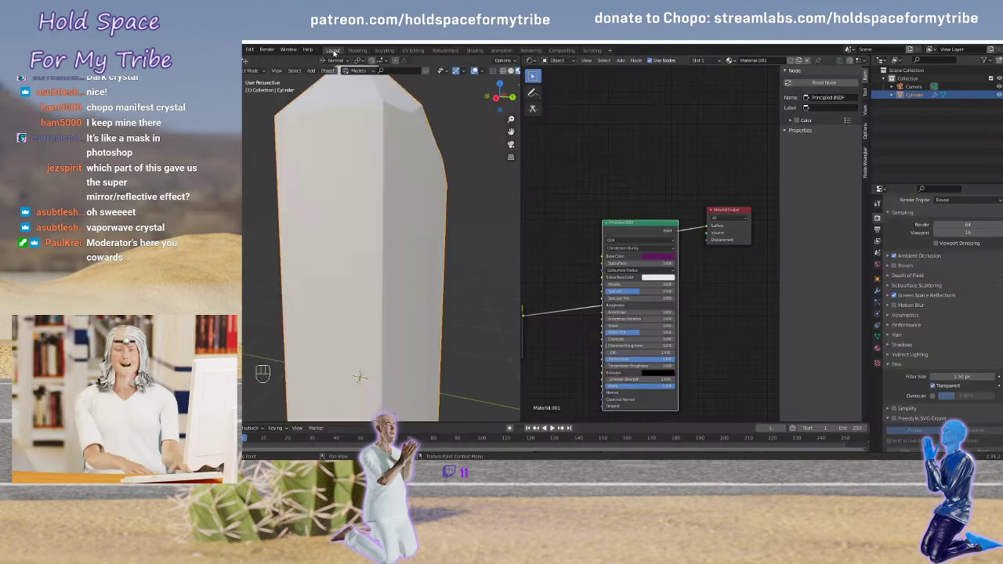
{"action": "mouse_move", "coordinate": [355, 207]}
{"action": "middle_mouse_down"}
{"action": "mouse_move", "coordinate": [451, 202]}
{"action": "mouse_move", "coordinate": [319, 200]}
{"action": "mouse_move", "coordinate": [347, 201]}
{"action": "middle_mouse_up"}
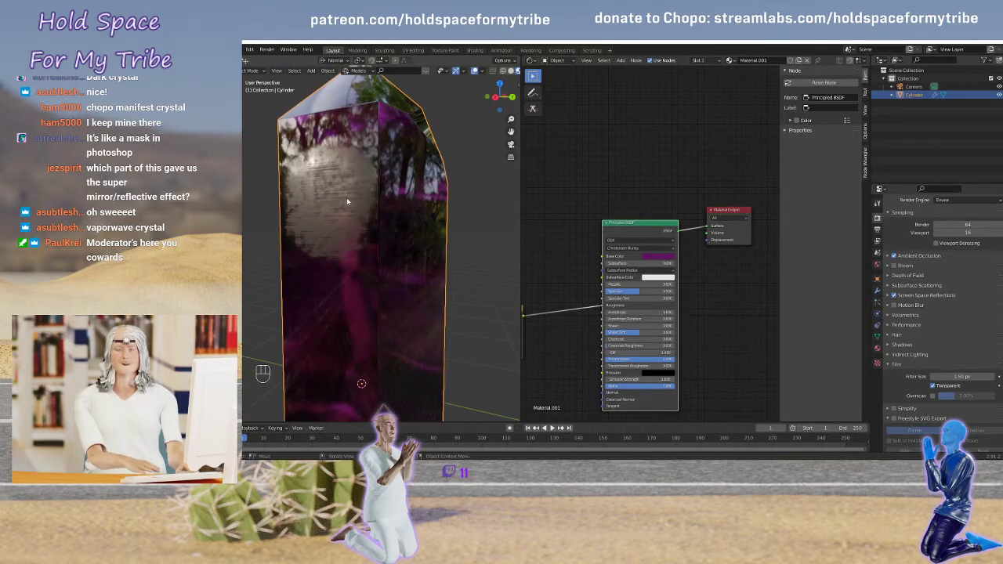
{"action": "scroll", "coordinate": [337, 188], "scroll_direction": "down", "scroll_amount": 5}
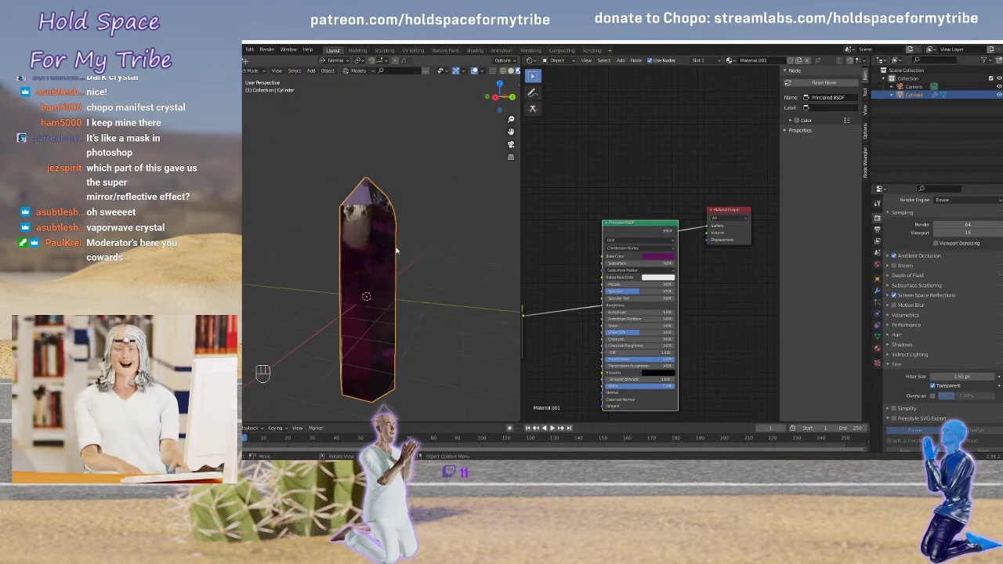
{"action": "scroll", "coordinate": [403, 247], "scroll_direction": "up", "scroll_amount": 5}
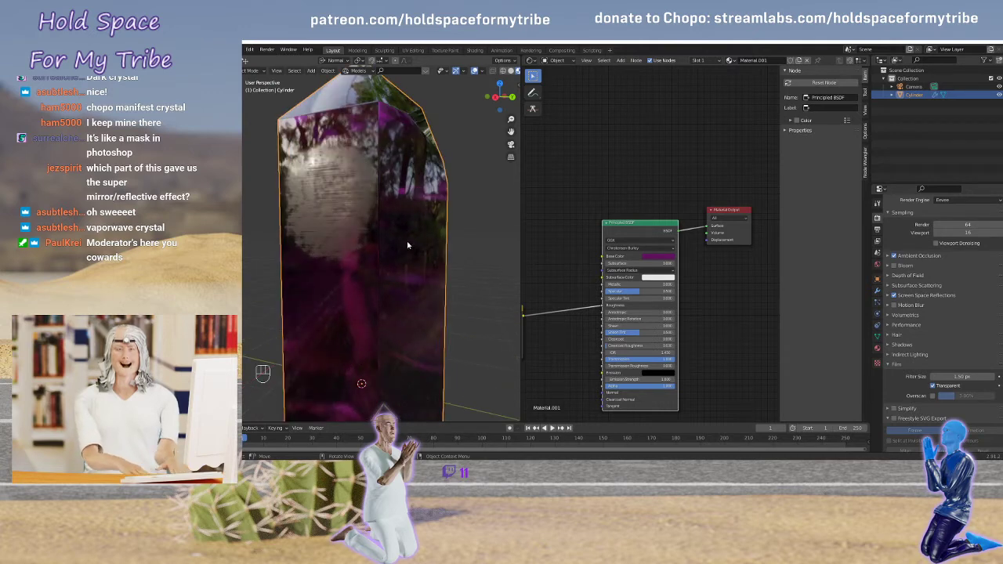
Preview the Multiply node's output on the crystal, then restore the Principled BSDF as the material's output
{"action": "middle_click_drag", "start_coordinate": [540, 249], "coordinate": [679, 173]}
{"action": "left_click", "coordinate": [640, 239]}
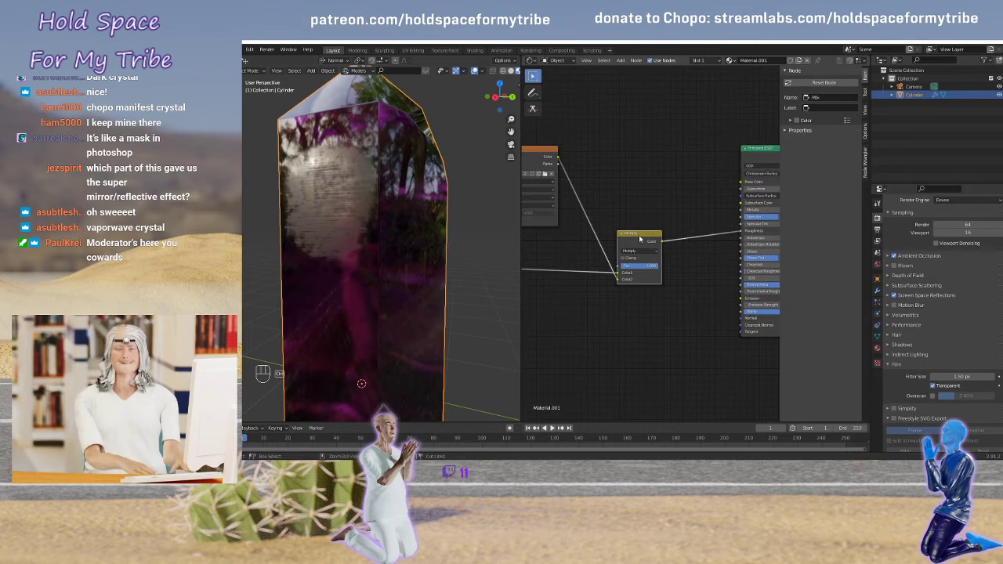
{"action": "left_click", "coordinate": [638, 237], "text": "ctrl+shift"}
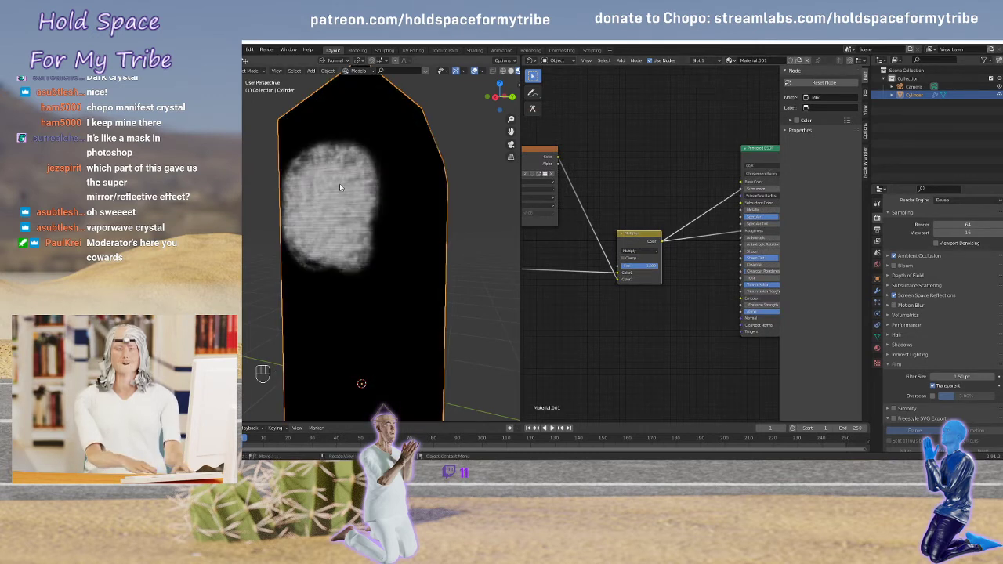
{"action": "middle_click_drag", "start_coordinate": [618, 306], "coordinate": [709, 267]}
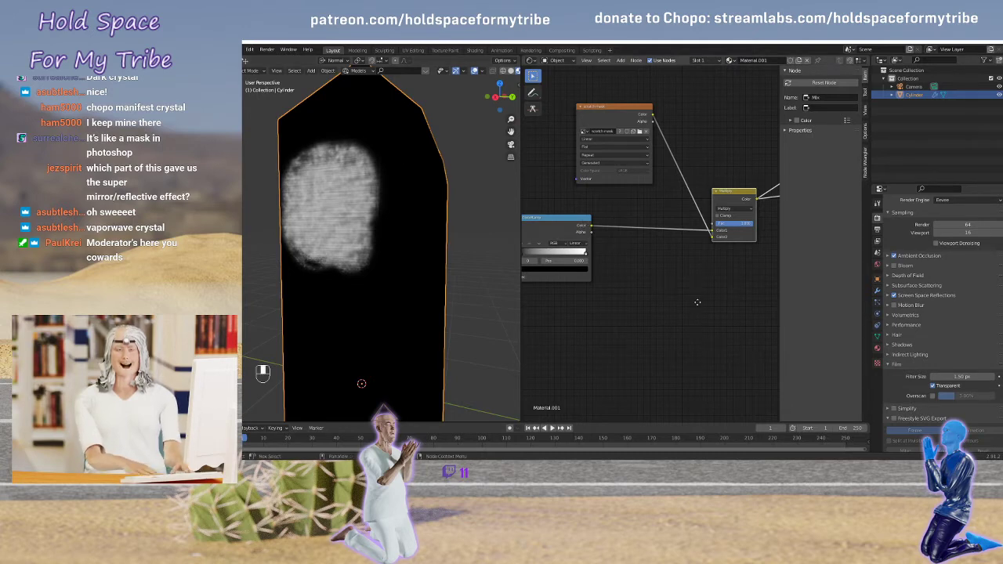
{"action": "middle_click_drag", "start_coordinate": [698, 302], "coordinate": [557, 306]}
{"action": "left_click", "coordinate": [721, 124], "text": "ctrl+shift"}
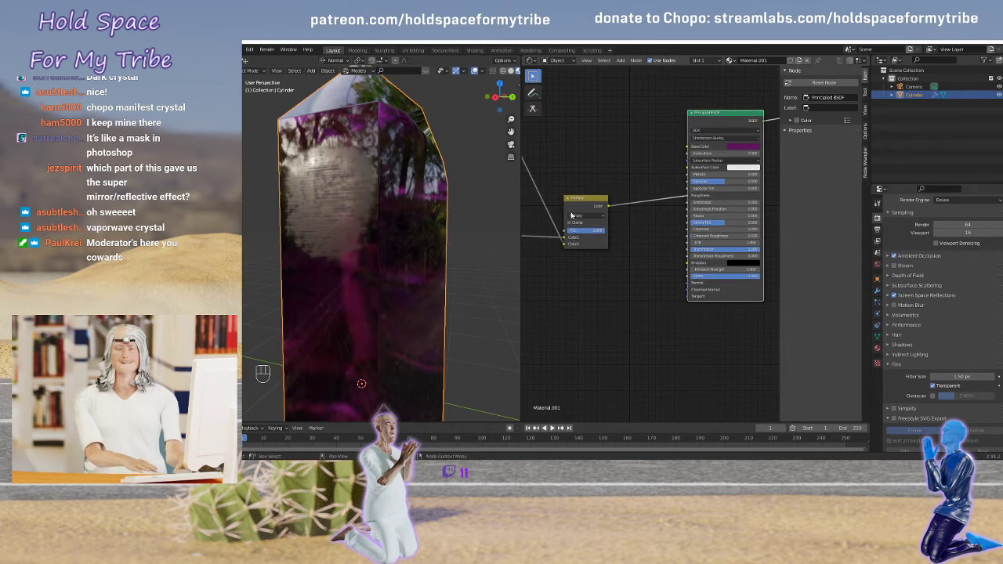
Insert a ColorRamp node on the link between the Multiply node and the Principled BSDF's Roughness input
{"action": "middle_click_drag", "start_coordinate": [636, 258], "coordinate": [619, 273]}
{"action": "scroll", "coordinate": [609, 272], "scroll_direction": "down", "scroll_amount": 1}
{"action": "left_click_drag", "start_coordinate": [669, 155], "coordinate": [710, 165]}
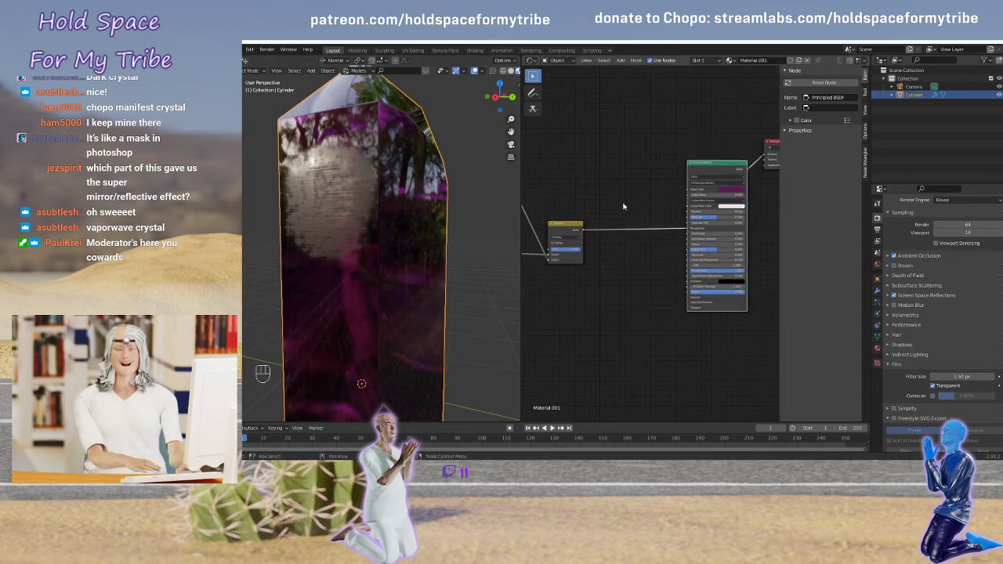
{"action": "key", "text": "shift+a"}
{"action": "mouse_move", "coordinate": [619, 201]}
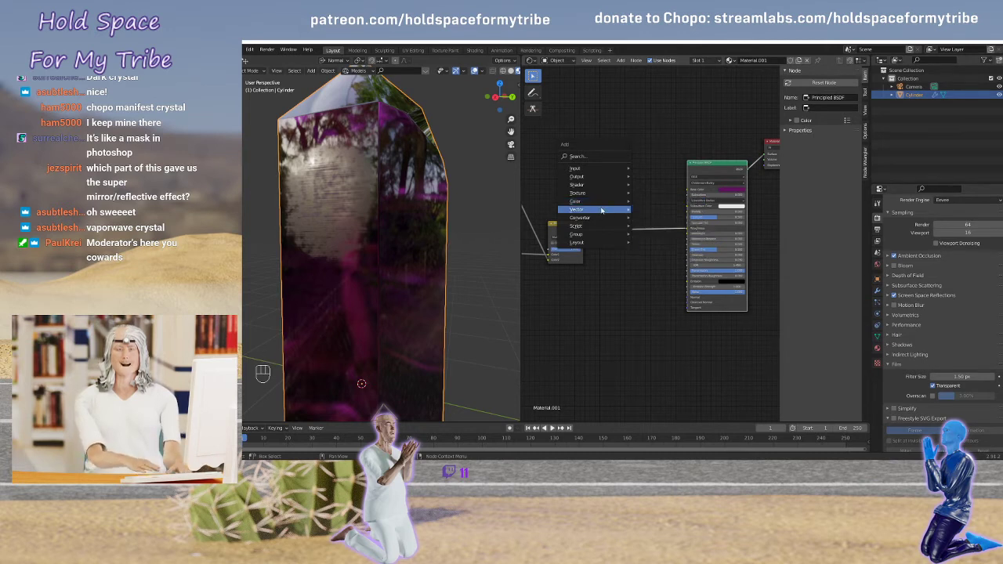
{"action": "mouse_move", "coordinate": [595, 219]}
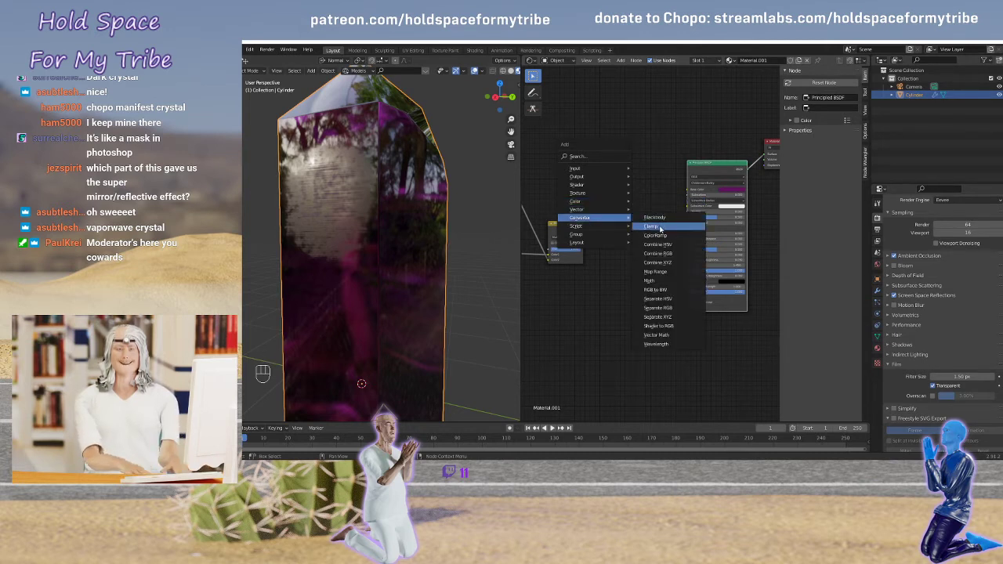
{"action": "left_click", "coordinate": [655, 235]}
{"action": "left_click", "coordinate": [606, 208]}
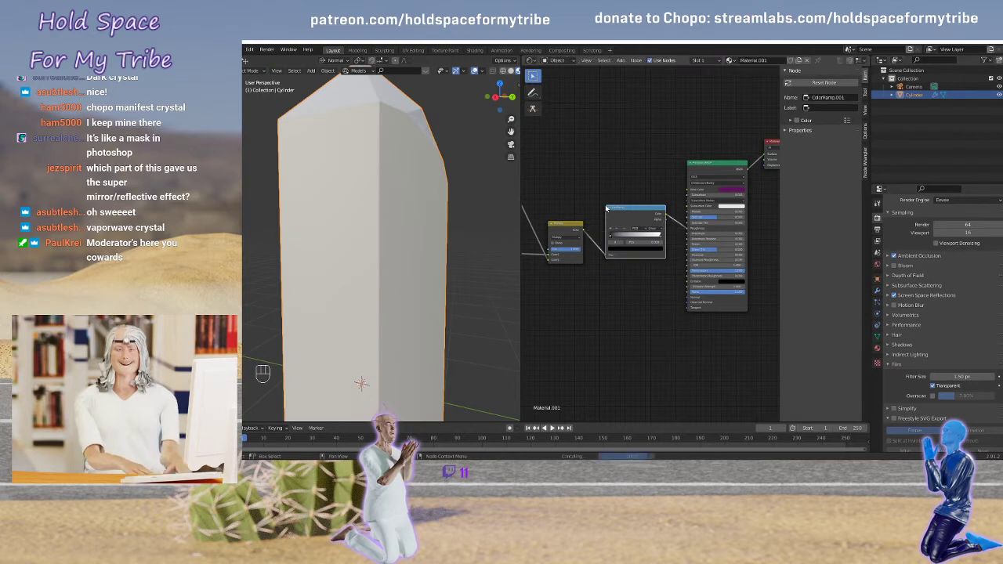
Preview the new ColorRamp's output on the crystal and lighten its black stop to a dark grey
{"action": "scroll", "coordinate": [625, 289], "scroll_direction": "up", "scroll_amount": 4}
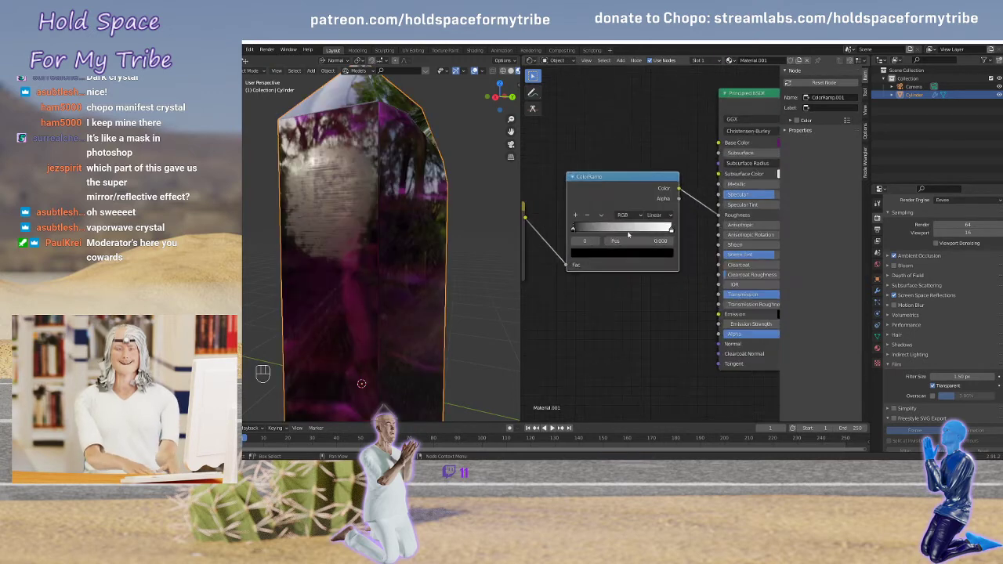
{"action": "left_click", "coordinate": [663, 195], "text": "ctrl+shift"}
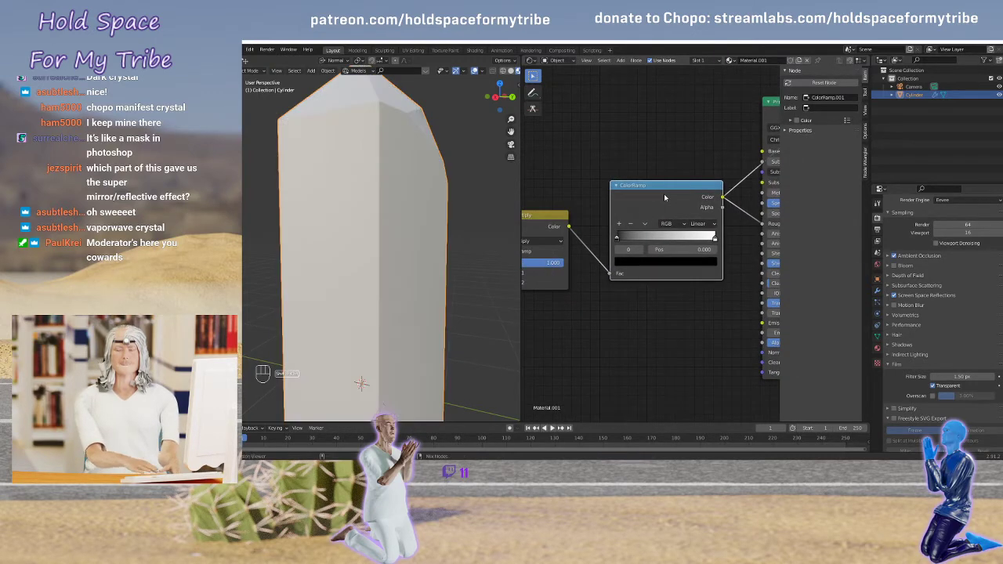
{"action": "left_click", "coordinate": [641, 264]}
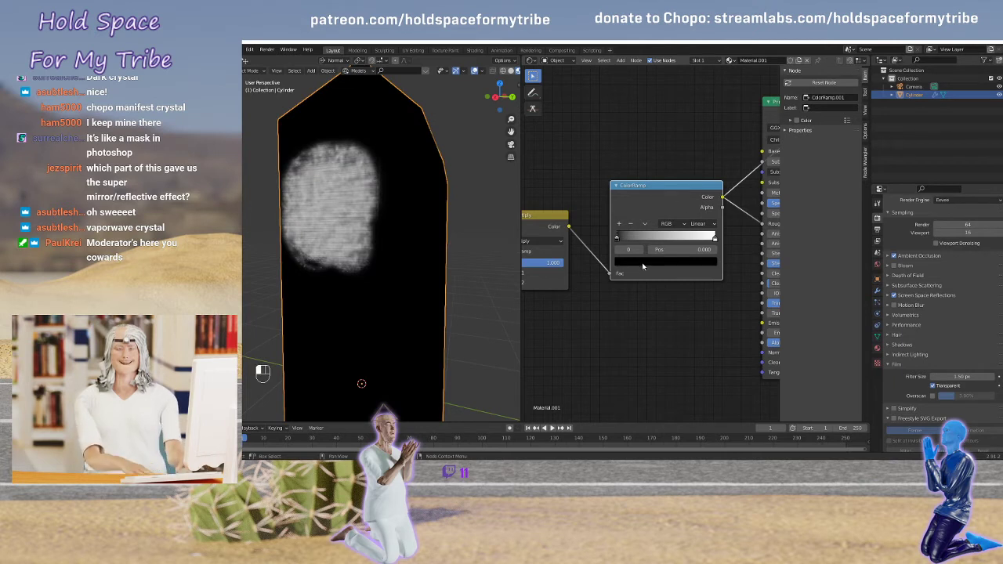
{"action": "left_click_drag", "start_coordinate": [696, 193], "coordinate": [696, 177]}
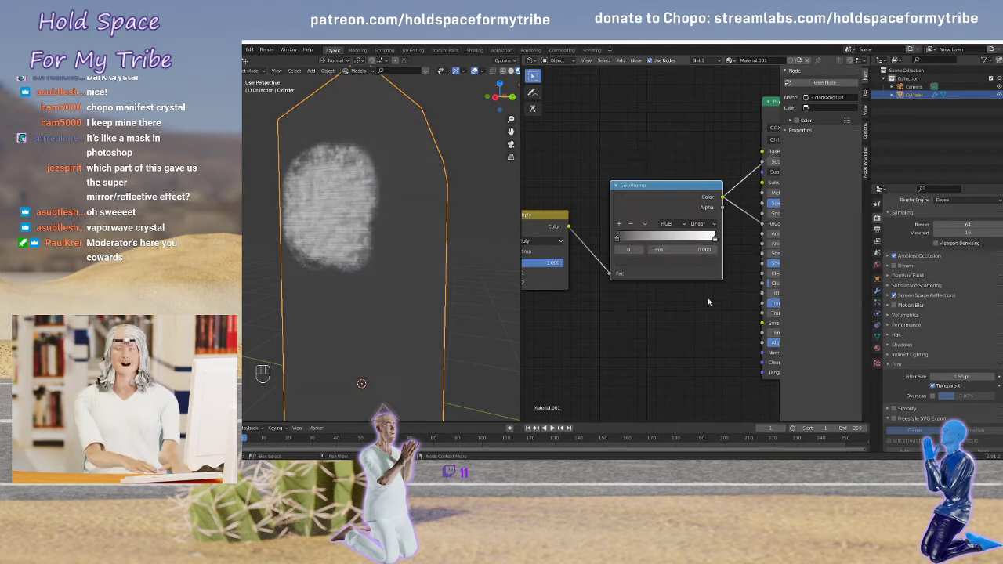
{"action": "middle_click_drag", "start_coordinate": [707, 298], "coordinate": [654, 321]}
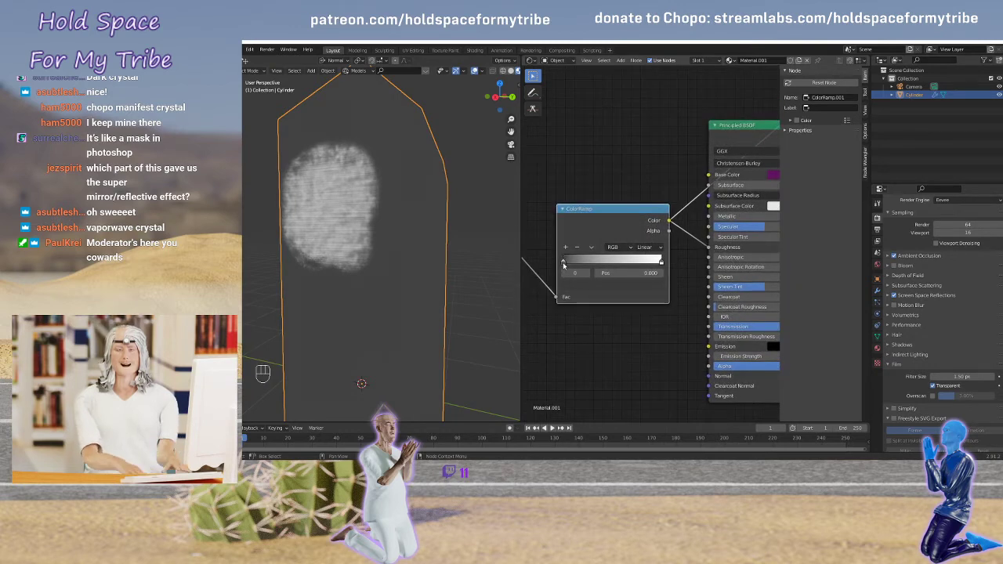
{"action": "left_click", "coordinate": [619, 273]}
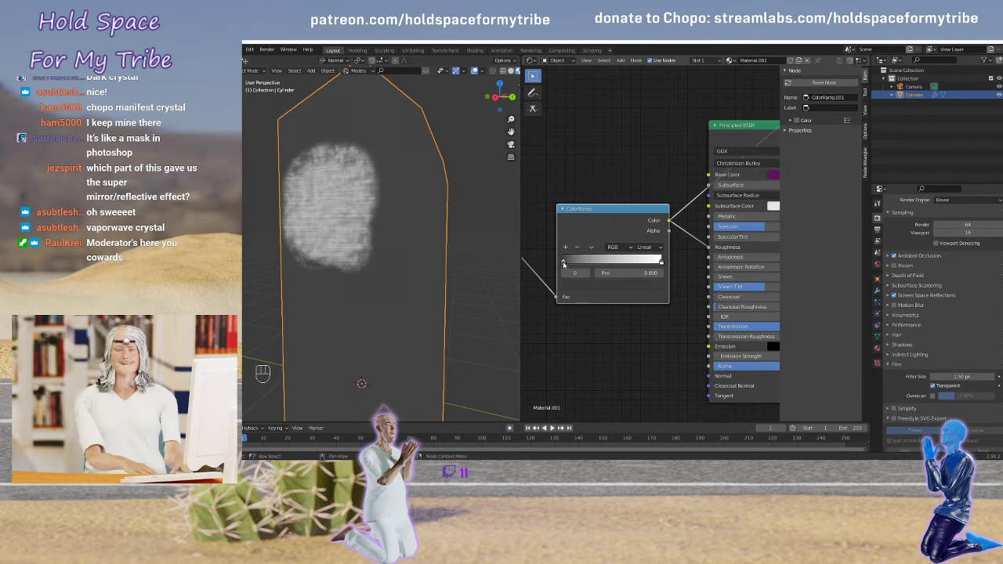
{"action": "left_click", "coordinate": [594, 288]}
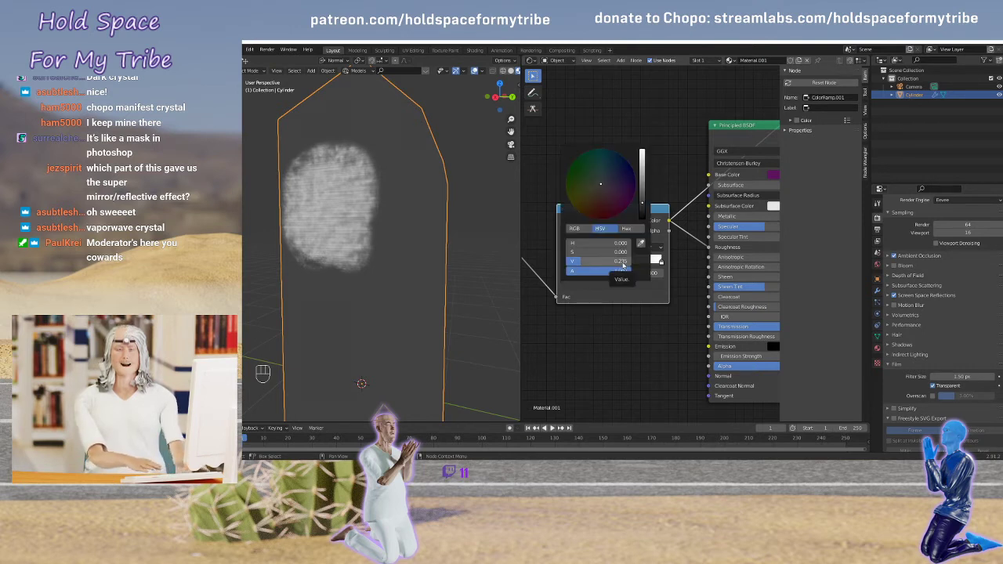
Restore the Principled BSDF as the material's output and set the new ColorRamp's dark stop to a value of 0.621
{"action": "left_click", "coordinate": [732, 135]}
{"action": "left_click", "coordinate": [736, 134], "text": "ctrl+shift"}
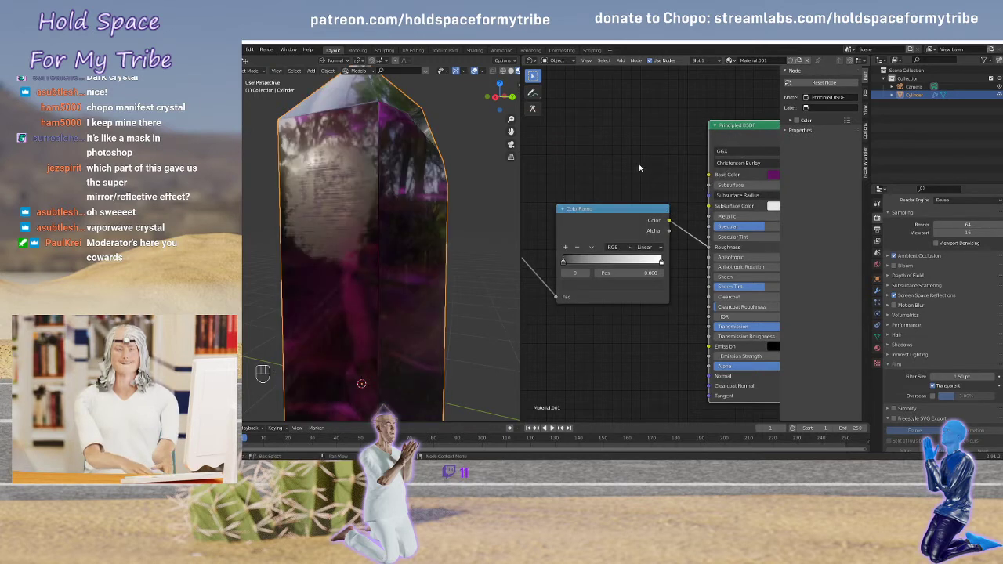
{"action": "left_click", "coordinate": [578, 287]}
{"action": "left_click_drag", "start_coordinate": [641, 205], "coordinate": [641, 175]}
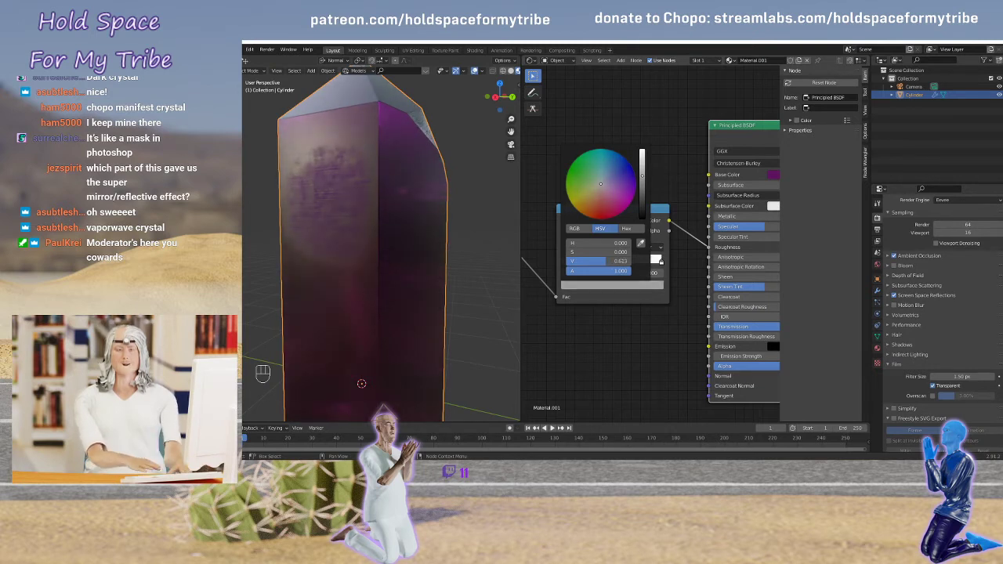
Examine the crystal's roughened surface from several distances and angles
{"action": "scroll", "coordinate": [424, 248], "scroll_direction": "down", "scroll_amount": 5}
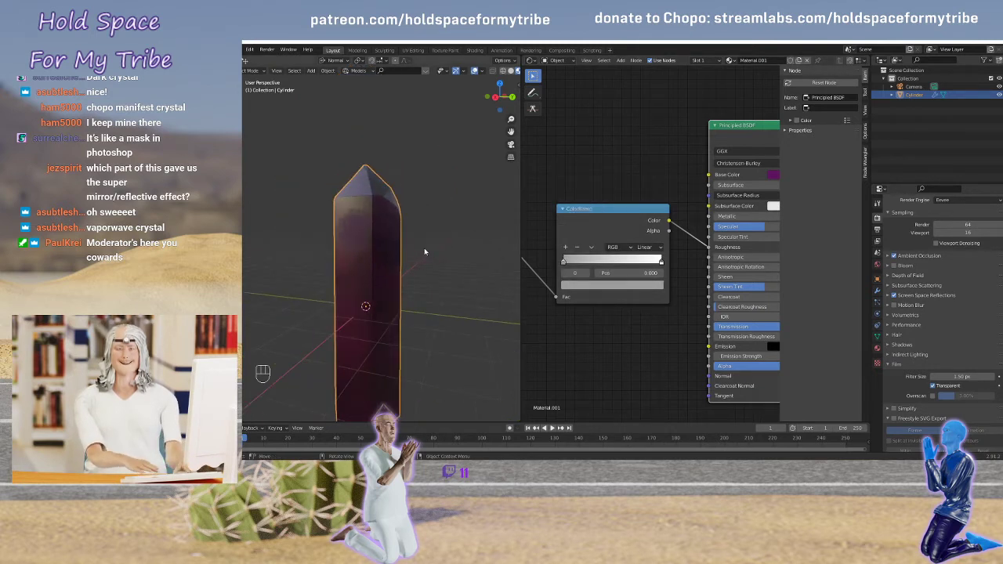
{"action": "scroll", "coordinate": [424, 248], "scroll_direction": "up", "scroll_amount": 2}
{"action": "mouse_move", "coordinate": [379, 267]}
{"action": "middle_mouse_down"}
{"action": "mouse_move", "coordinate": [463, 255]}
{"action": "mouse_move", "coordinate": [450, 269]}
{"action": "mouse_move", "coordinate": [360, 271]}
{"action": "mouse_move", "coordinate": [435, 275]}
{"action": "mouse_move", "coordinate": [396, 271]}
{"action": "middle_mouse_up"}
{"action": "scroll", "coordinate": [362, 272], "scroll_direction": "down", "scroll_amount": 4}
{"action": "scroll", "coordinate": [366, 271], "scroll_direction": "up", "scroll_amount": 4}
{"action": "scroll", "coordinate": [369, 276], "scroll_direction": "down", "scroll_amount": 3}
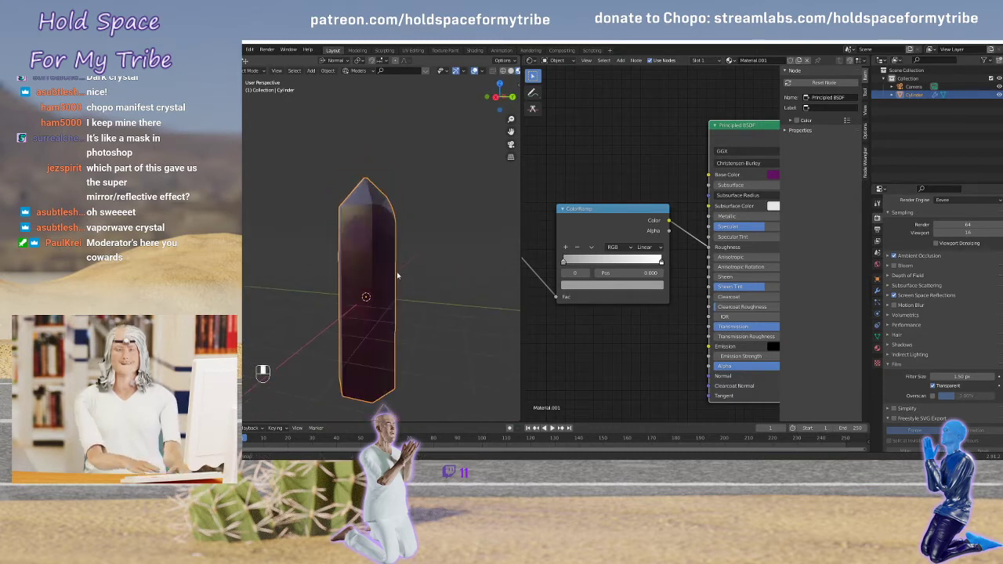
{"action": "scroll", "coordinate": [397, 268], "scroll_direction": "up", "scroll_amount": 5}
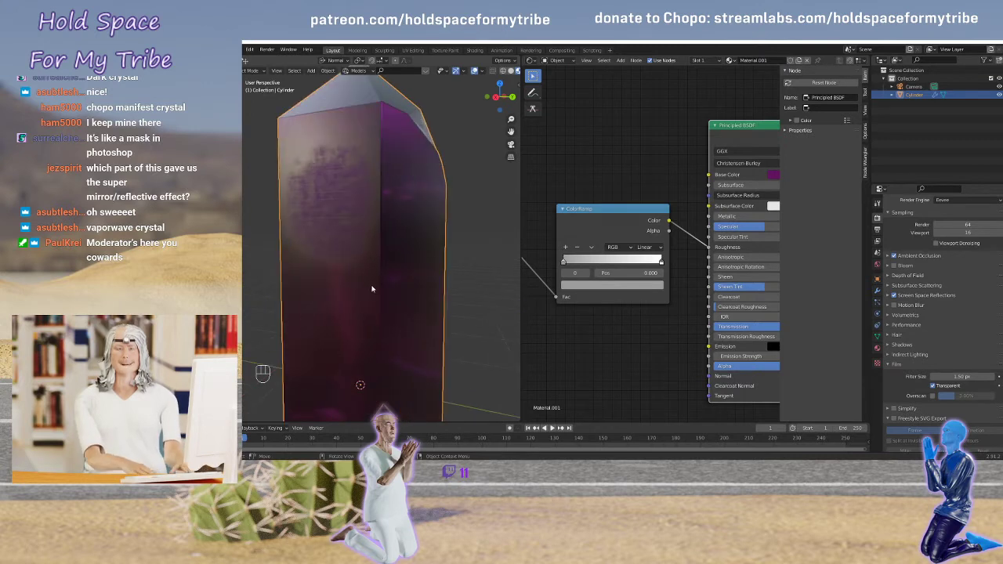
Set the Noise Texture's scale to 18.9 and its detail to 9.8
{"action": "middle_click_drag", "start_coordinate": [570, 333], "coordinate": [770, 280]}
{"action": "middle_click_drag", "start_coordinate": [625, 302], "coordinate": [772, 360]}
{"action": "middle_click_drag", "start_coordinate": [659, 359], "coordinate": [782, 288]}
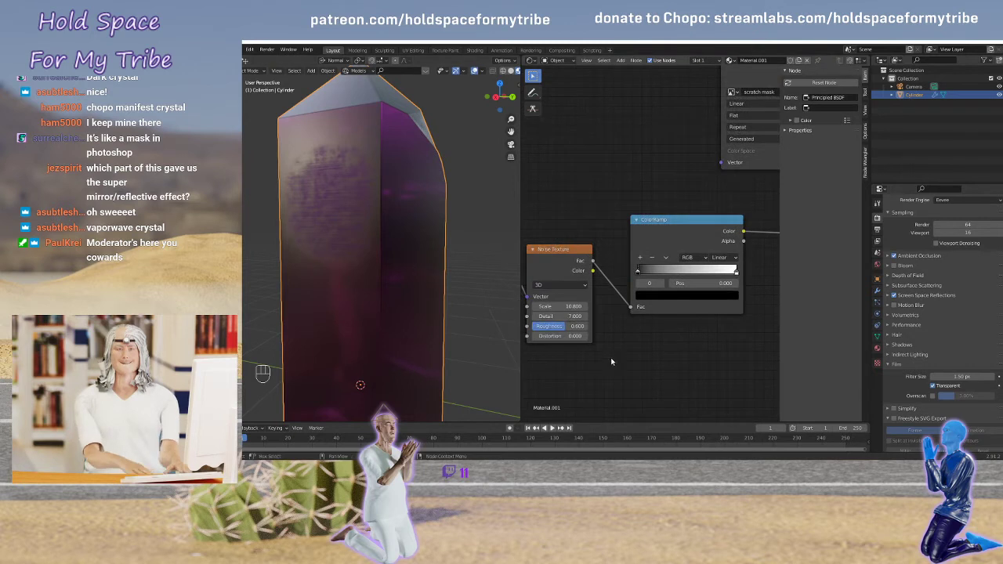
{"action": "middle_click_drag", "start_coordinate": [569, 366], "coordinate": [680, 328]}
{"action": "scroll", "coordinate": [678, 329], "scroll_direction": "up", "scroll_amount": 3}
{"action": "scroll", "coordinate": [678, 330], "scroll_direction": "up", "scroll_amount": 1}
{"action": "middle_click_drag", "start_coordinate": [733, 368], "coordinate": [706, 351]}
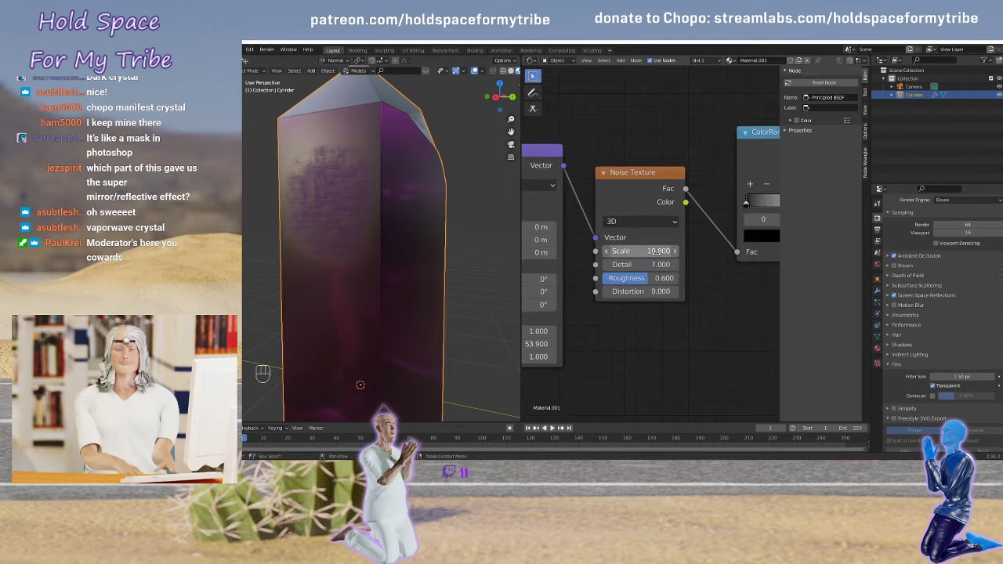
{"action": "left_click_drag", "start_coordinate": [654, 251], "coordinate": [627, 251]}
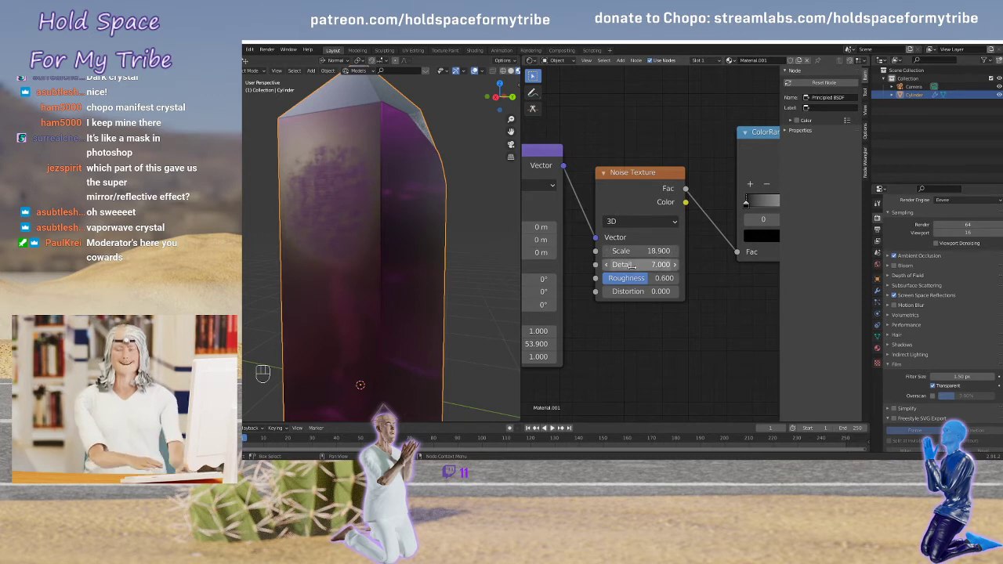
{"action": "left_click_drag", "start_coordinate": [627, 264], "coordinate": [660, 264]}
Set the Mapping node's scale to 38.2 on Y and 4.4 on Z
{"action": "middle_click_drag", "start_coordinate": [621, 340], "coordinate": [746, 302]}
{"action": "left_click_drag", "start_coordinate": [613, 318], "coordinate": [597, 305]}
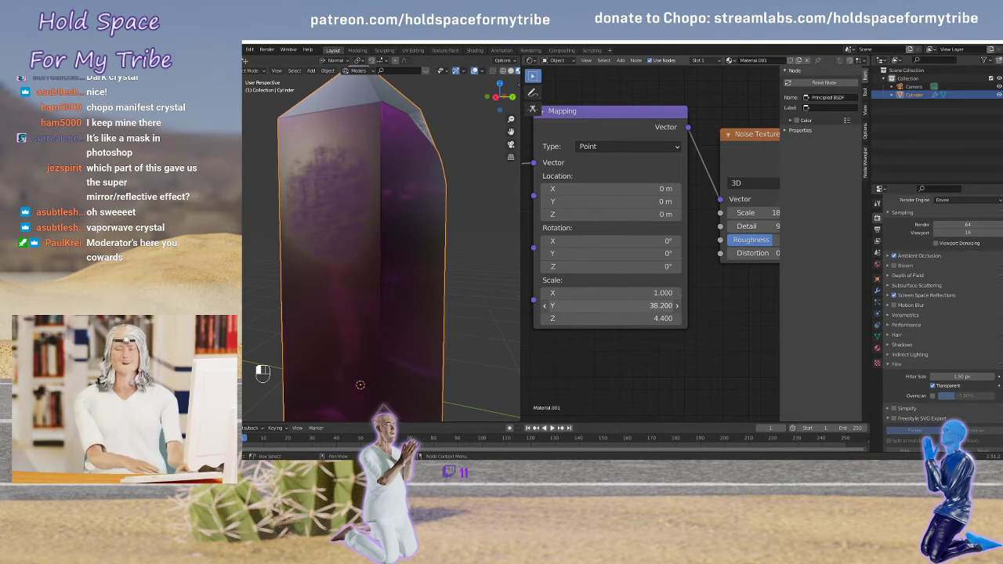
{"action": "mouse_move", "coordinate": [412, 245]}
{"action": "middle_mouse_down"}
{"action": "mouse_move", "coordinate": [449, 230]}
{"action": "mouse_move", "coordinate": [463, 237]}
{"action": "mouse_move", "coordinate": [378, 243]}
{"action": "mouse_move", "coordinate": [396, 246]}
{"action": "middle_mouse_up"}
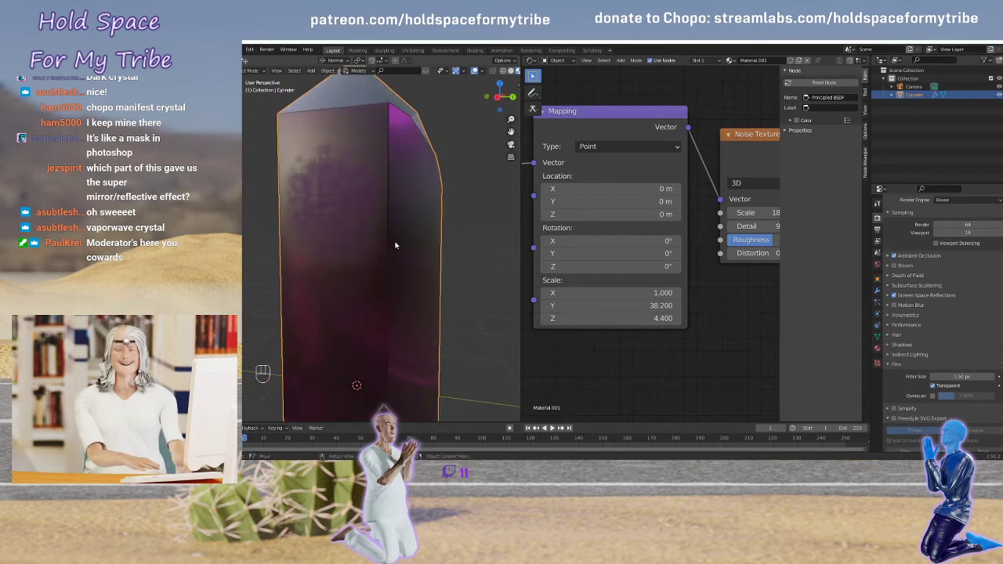
Preview the scratch mask image texture's output directly on the crystal
{"action": "scroll", "coordinate": [713, 288], "scroll_direction": "down", "scroll_amount": 5}
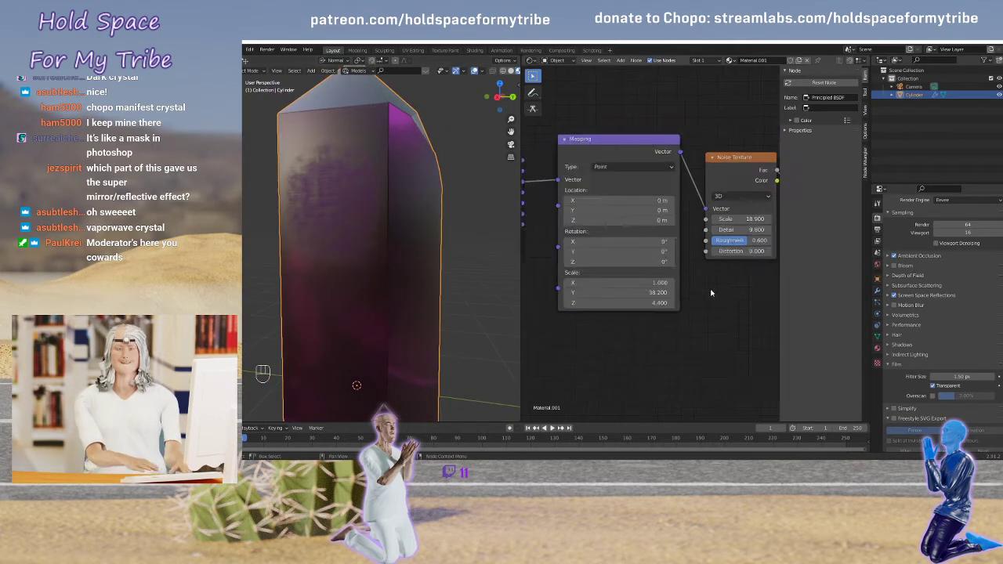
{"action": "middle_click_drag", "start_coordinate": [582, 342], "coordinate": [574, 343]}
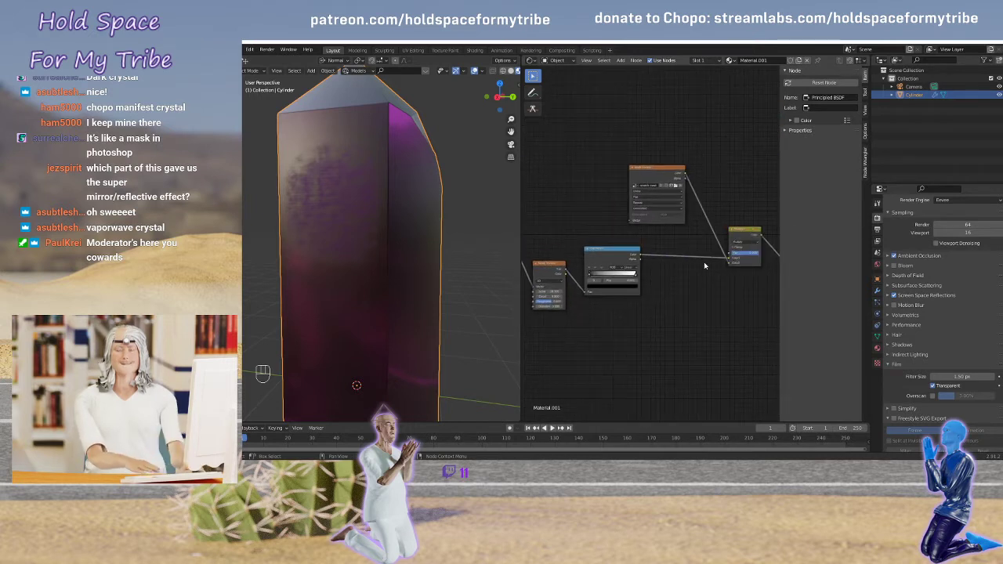
{"action": "left_click", "coordinate": [657, 172], "text": "ctrl+shift"}
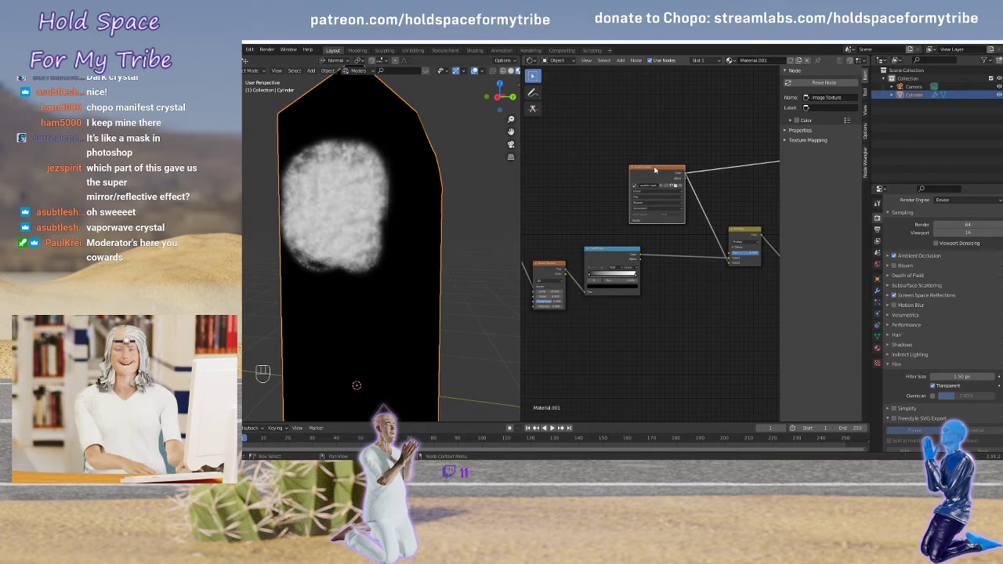
Switch the crystal's preview back to the Principled BSDF shader
{"action": "middle_click_drag", "start_coordinate": [704, 233], "coordinate": [601, 239]}
{"action": "left_click", "coordinate": [678, 219], "text": "ctrl+shift"}
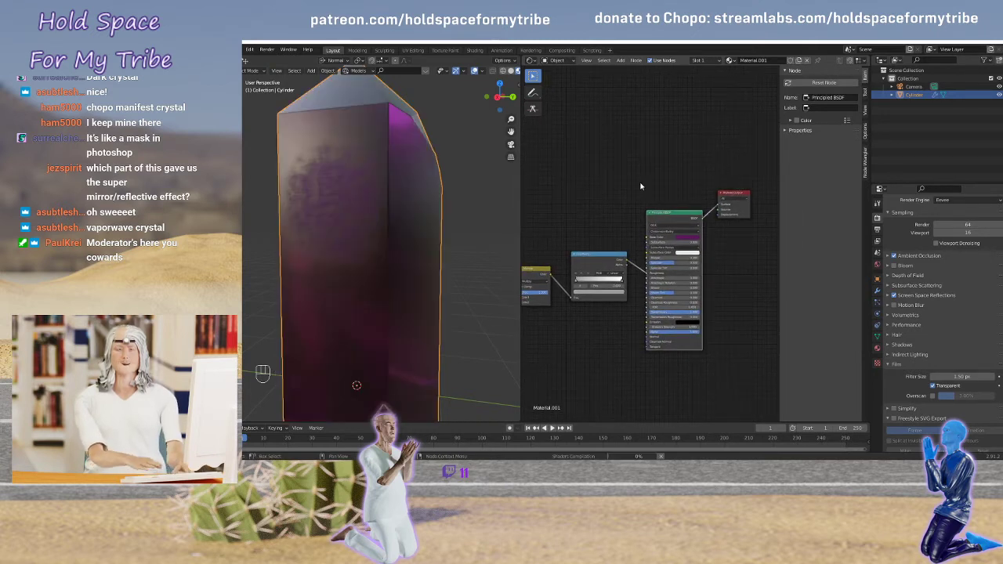
Set the texture paint brush's blend mode to Mix and its radius to 27 px
{"action": "left_click", "coordinate": [446, 51]}
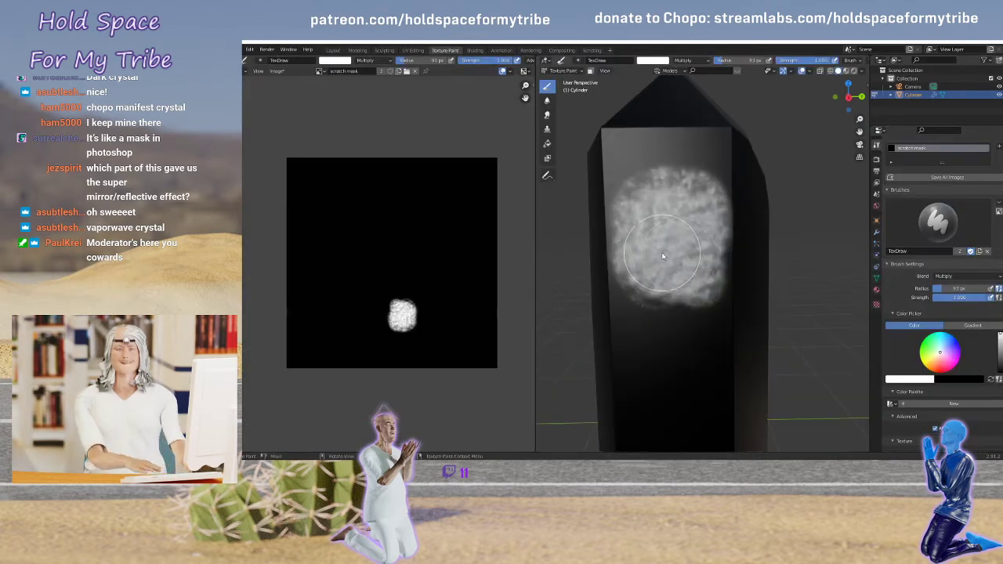
{"action": "scroll", "coordinate": [908, 309], "scroll_direction": "down", "scroll_amount": 5}
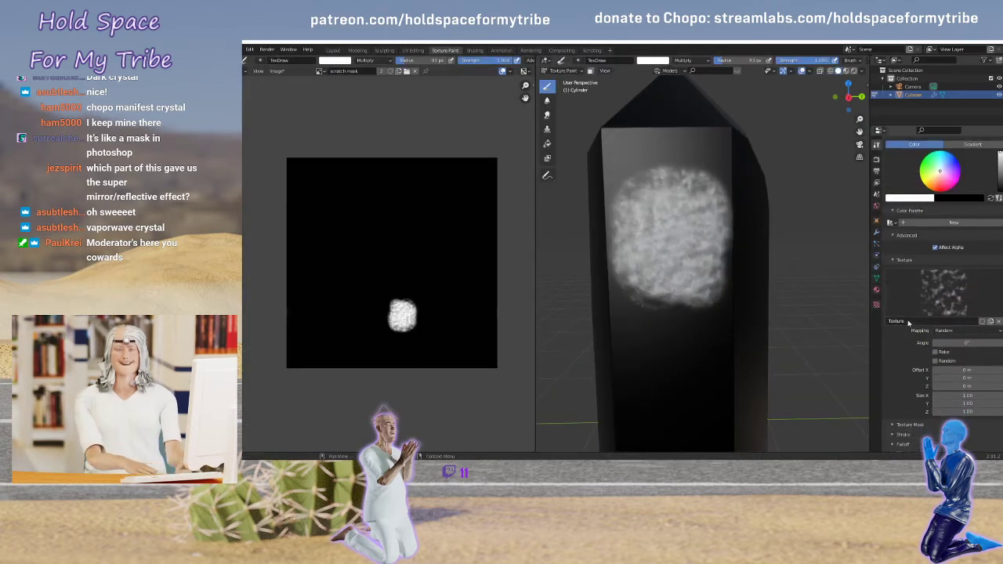
{"action": "scroll", "coordinate": [736, 302], "scroll_direction": "down", "scroll_amount": 3}
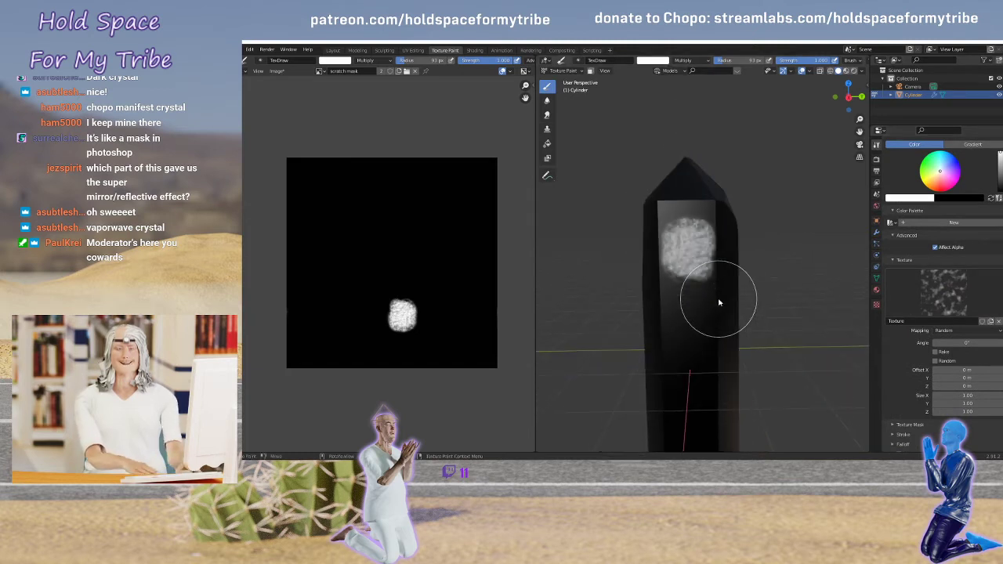
{"action": "scroll", "coordinate": [932, 313], "scroll_direction": "up", "scroll_amount": 3}
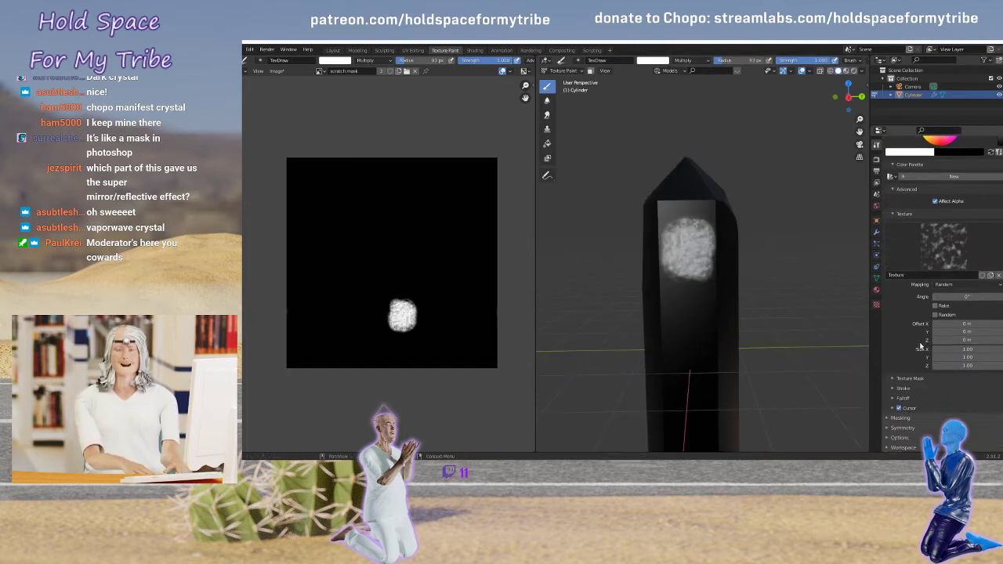
{"action": "scroll", "coordinate": [929, 294], "scroll_direction": "up", "scroll_amount": 1}
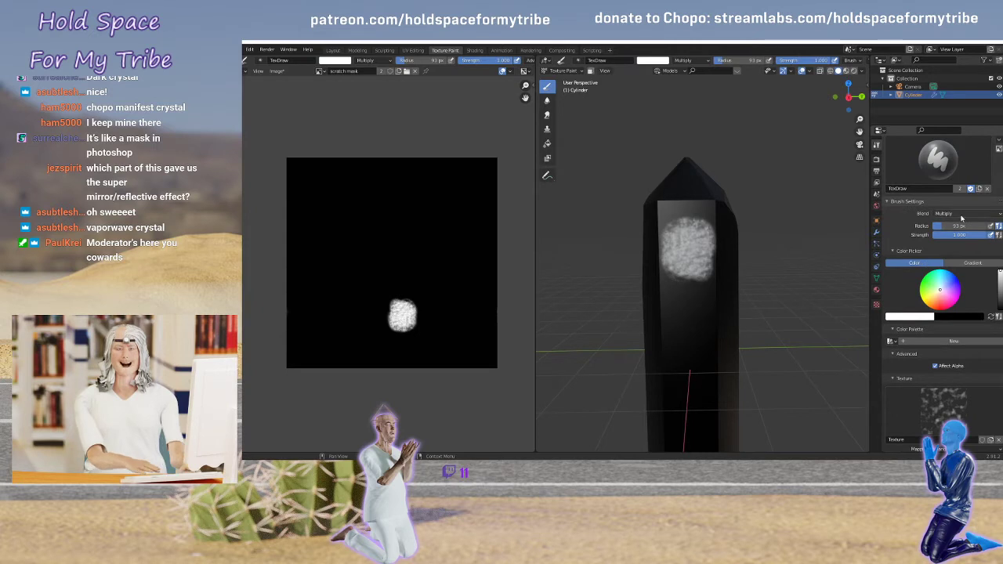
{"action": "left_click", "coordinate": [952, 213]}
{"action": "left_click", "coordinate": [920, 224]}
{"action": "scroll", "coordinate": [744, 303], "scroll_direction": "up", "scroll_amount": 2}
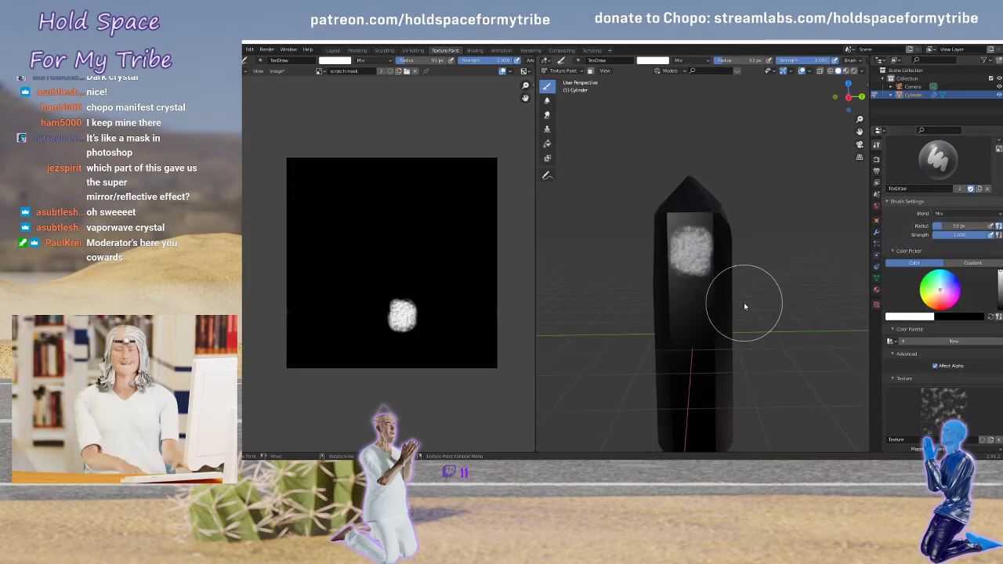
{"action": "key", "text": "f"}
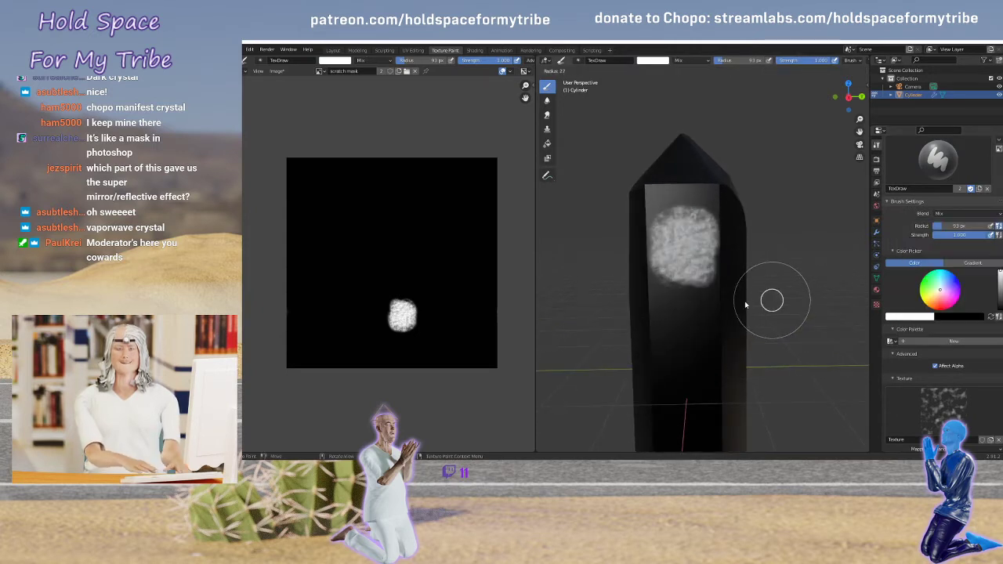
{"action": "left_click", "coordinate": [746, 304]}
Paint textured white strokes onto the scratch mask along the full length of the crystal's front face
{"action": "scroll", "coordinate": [705, 322], "scroll_direction": "down", "scroll_amount": 1}
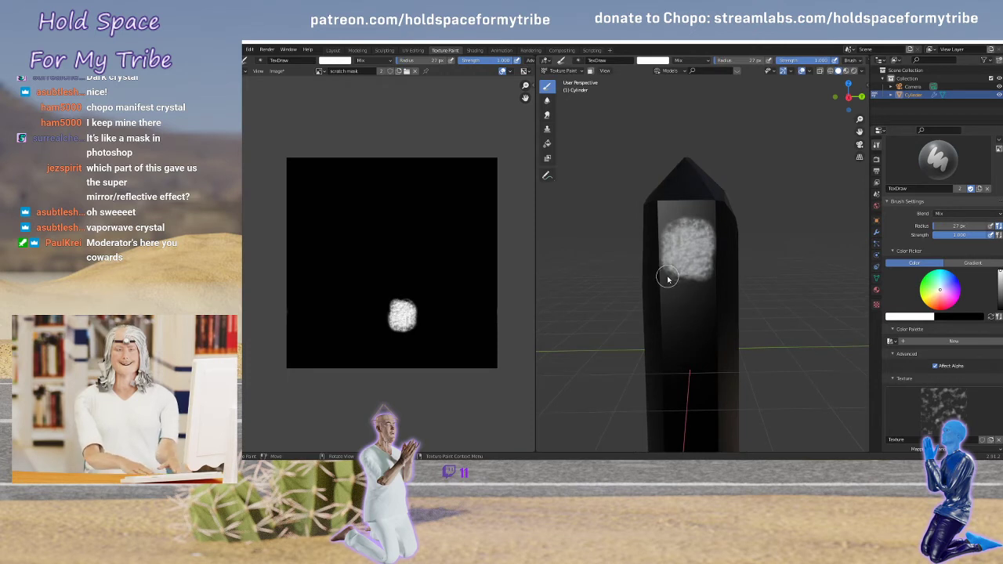
{"action": "scroll", "coordinate": [681, 297], "scroll_direction": "down", "scroll_amount": 1}
{"action": "mouse_move", "coordinate": [686, 293]}
{"action": "left_mouse_down"}
{"action": "mouse_move", "coordinate": [693, 310]}
{"action": "mouse_move", "coordinate": [688, 282]}
{"action": "mouse_move", "coordinate": [706, 298]}
{"action": "mouse_move", "coordinate": [684, 274]}
{"action": "mouse_move", "coordinate": [685, 311]}
{"action": "mouse_move", "coordinate": [700, 320]}
{"action": "mouse_move", "coordinate": [695, 342]}
{"action": "left_mouse_up"}
{"action": "middle_click_drag", "start_coordinate": [710, 372], "coordinate": [710, 333], "text": "shift"}
{"action": "mouse_move", "coordinate": [701, 270]}
{"action": "left_mouse_down"}
{"action": "mouse_move", "coordinate": [683, 319]}
{"action": "mouse_move", "coordinate": [687, 336]}
{"action": "mouse_move", "coordinate": [701, 296]}
{"action": "mouse_move", "coordinate": [700, 355]}
{"action": "mouse_move", "coordinate": [678, 341]}
{"action": "mouse_move", "coordinate": [690, 394]}
{"action": "mouse_move", "coordinate": [705, 307]}
{"action": "mouse_move", "coordinate": [688, 213]}
{"action": "mouse_move", "coordinate": [681, 307]}
{"action": "left_mouse_up"}
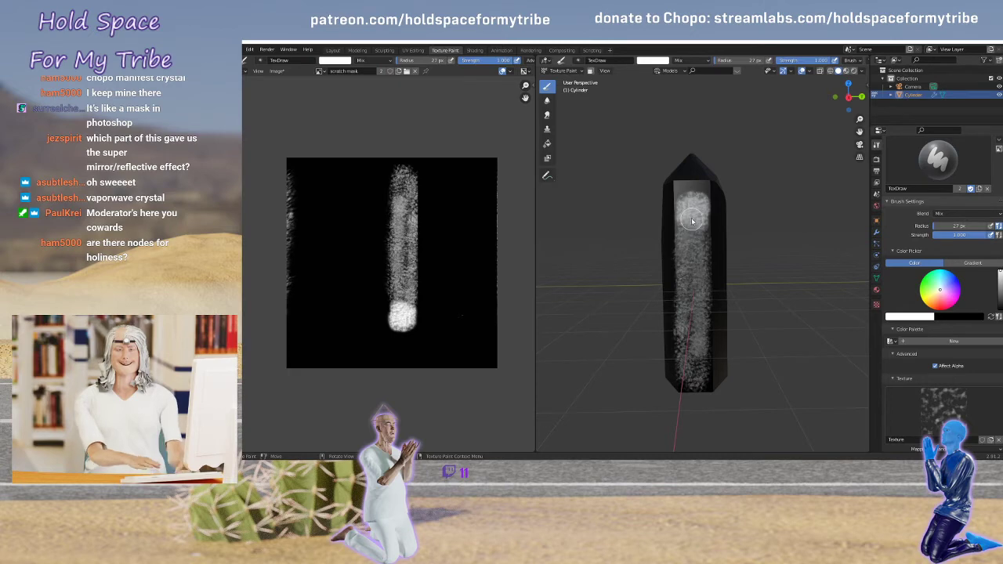
{"action": "left_click_drag", "start_coordinate": [692, 222], "coordinate": [682, 241]}
{"action": "left_click_drag", "start_coordinate": [692, 308], "coordinate": [708, 231]}
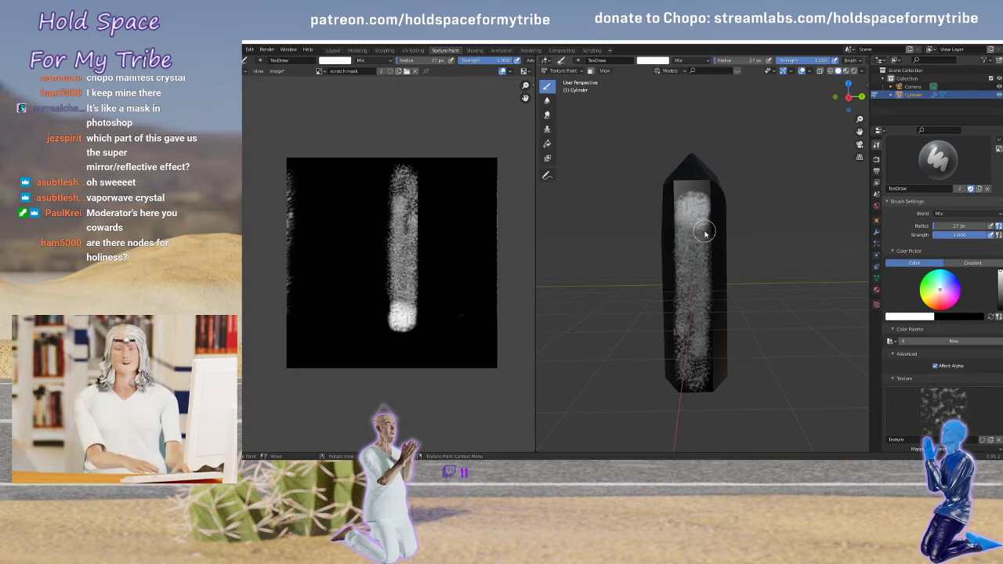
Examine the painted scratches on the shaded crystal up close and from another angle
{"action": "left_click", "coordinate": [335, 51]}
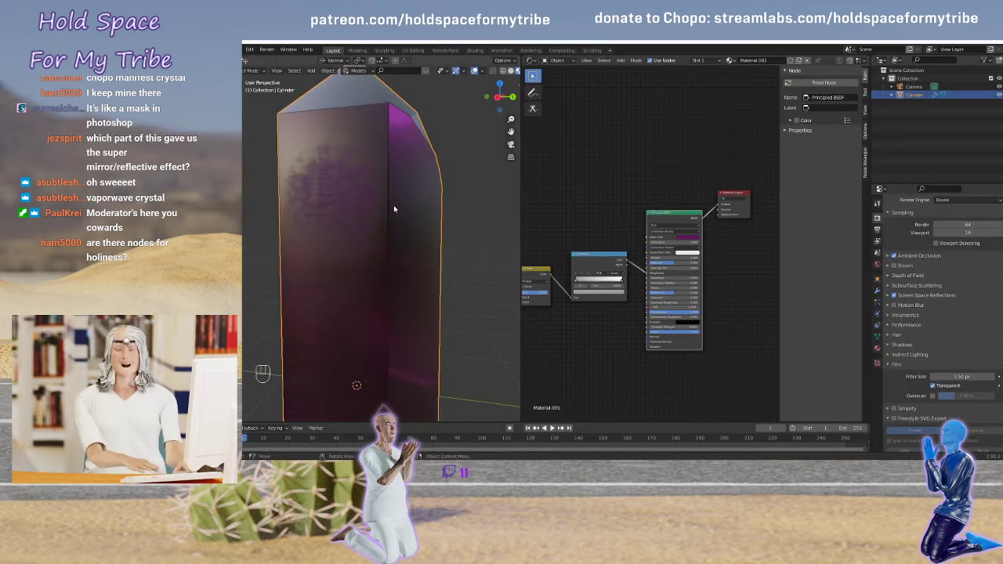
{"action": "mouse_move", "coordinate": [394, 209]}
{"action": "middle_mouse_down"}
{"action": "mouse_move", "coordinate": [430, 228]}
{"action": "mouse_move", "coordinate": [422, 213]}
{"action": "mouse_move", "coordinate": [443, 210]}
{"action": "middle_mouse_up"}
{"action": "scroll", "coordinate": [387, 258], "scroll_direction": "up", "scroll_amount": 3}
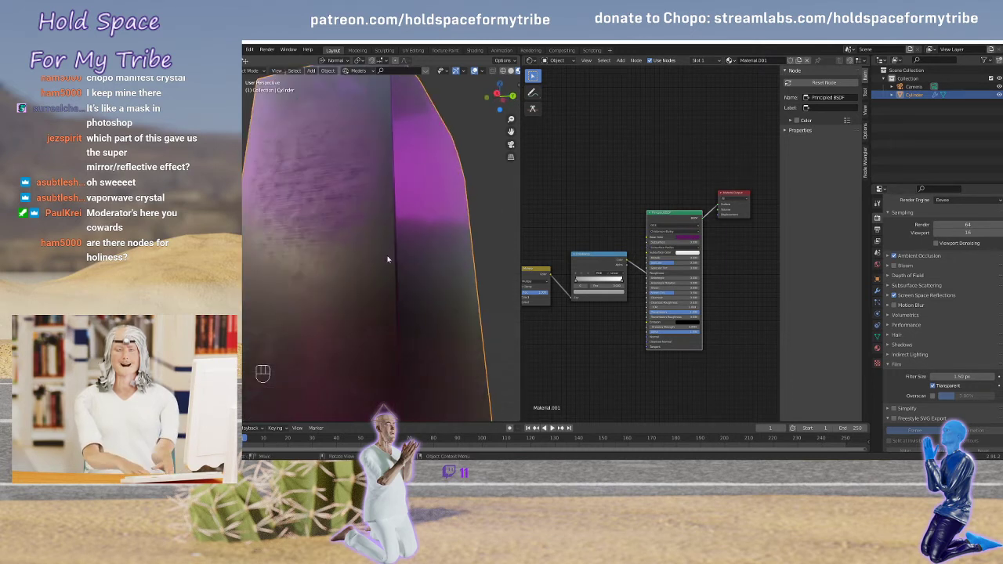
{"action": "scroll", "coordinate": [376, 258], "scroll_direction": "down", "scroll_amount": 3}
{"action": "middle_click_drag", "start_coordinate": [359, 257], "coordinate": [470, 157]}
Remove the brush's texture and paint the crystal's front face solid white on the scratch mask
{"action": "left_click", "coordinate": [445, 50]}
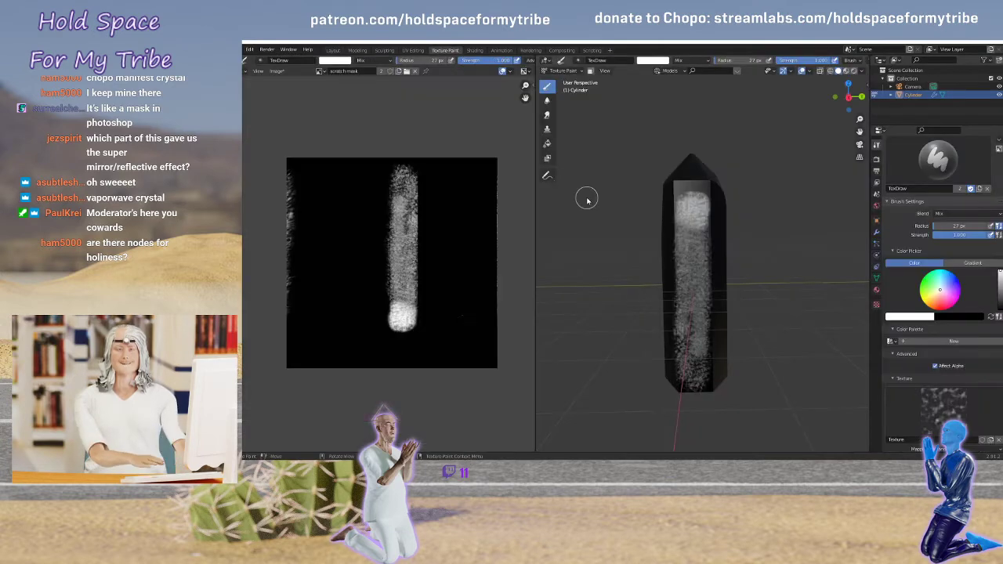
{"action": "scroll", "coordinate": [975, 368], "scroll_direction": "down", "scroll_amount": 3}
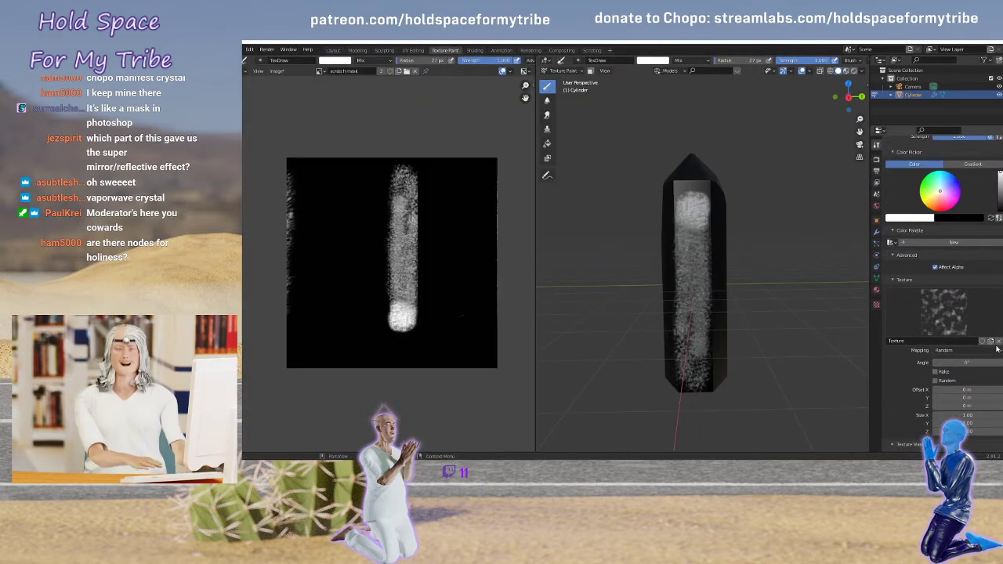
{"action": "left_click", "coordinate": [998, 342]}
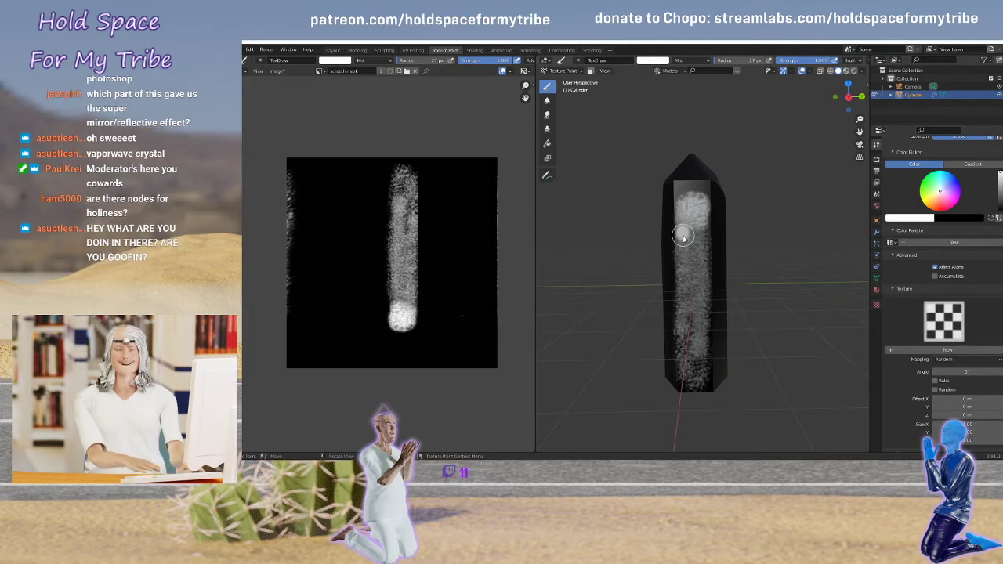
{"action": "mouse_move", "coordinate": [683, 237]}
{"action": "left_mouse_down"}
{"action": "mouse_move", "coordinate": [684, 371]}
{"action": "mouse_move", "coordinate": [696, 345]}
{"action": "mouse_move", "coordinate": [692, 233]}
{"action": "mouse_move", "coordinate": [702, 335]}
{"action": "left_mouse_up"}
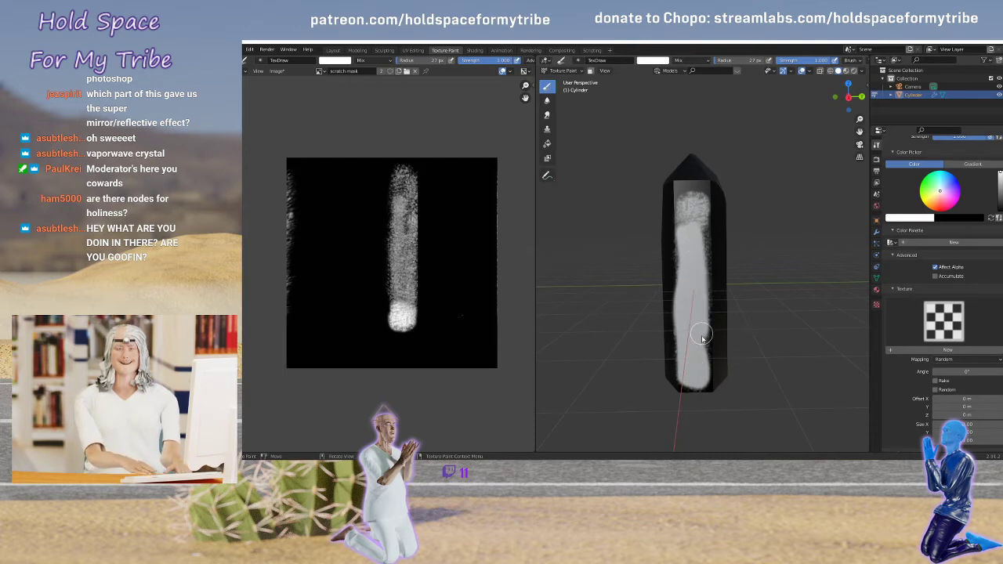
{"action": "left_click_drag", "start_coordinate": [704, 290], "coordinate": [703, 237]}
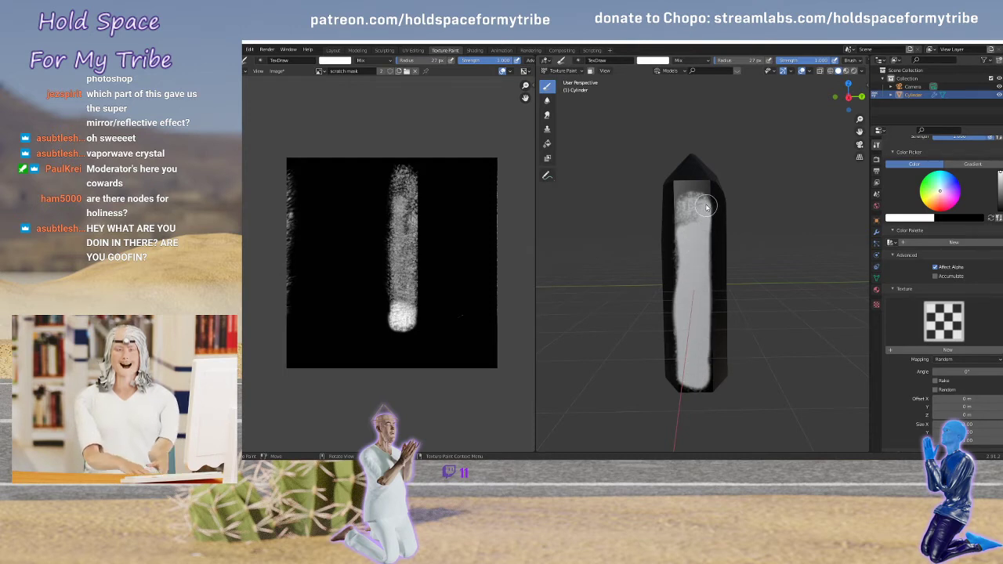
{"action": "left_click_drag", "start_coordinate": [689, 193], "coordinate": [681, 216]}
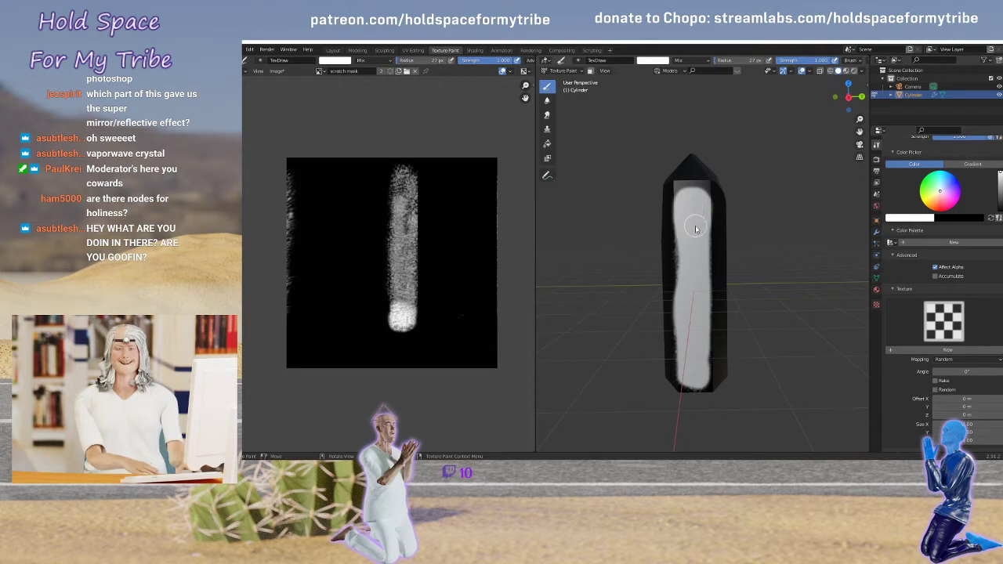
Break up the white area's edges on the front face with the existing Texture brush texture and Multiply blending
{"action": "left_click", "coordinate": [913, 323]}
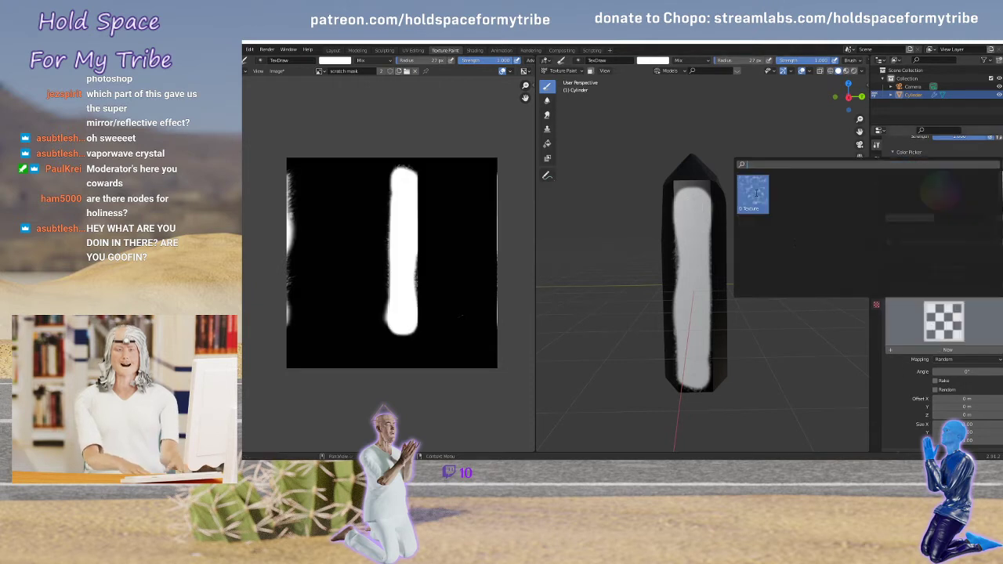
{"action": "scroll", "coordinate": [941, 251], "scroll_direction": "up", "scroll_amount": 5}
{"action": "left_click", "coordinate": [952, 263]}
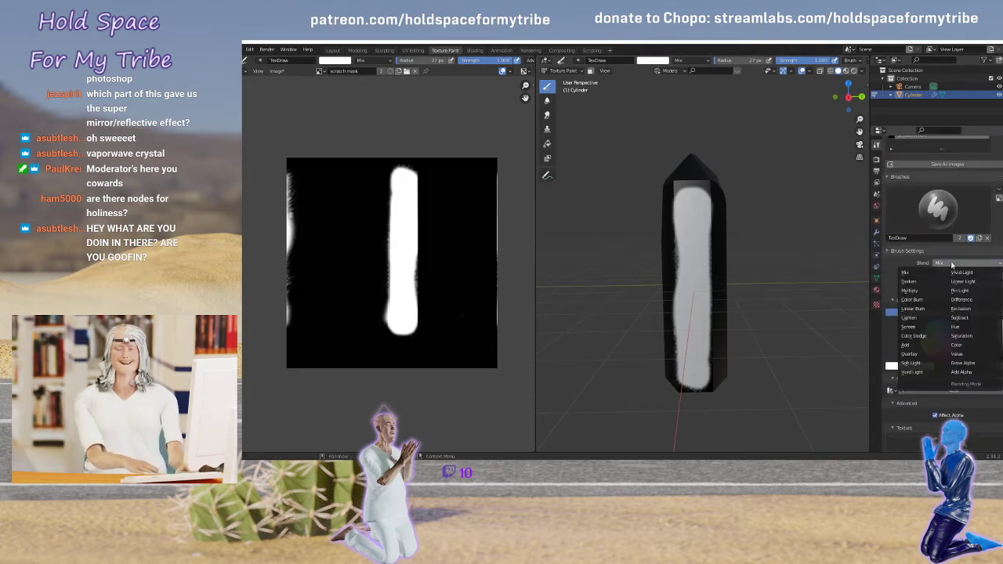
{"action": "left_click", "coordinate": [911, 291]}
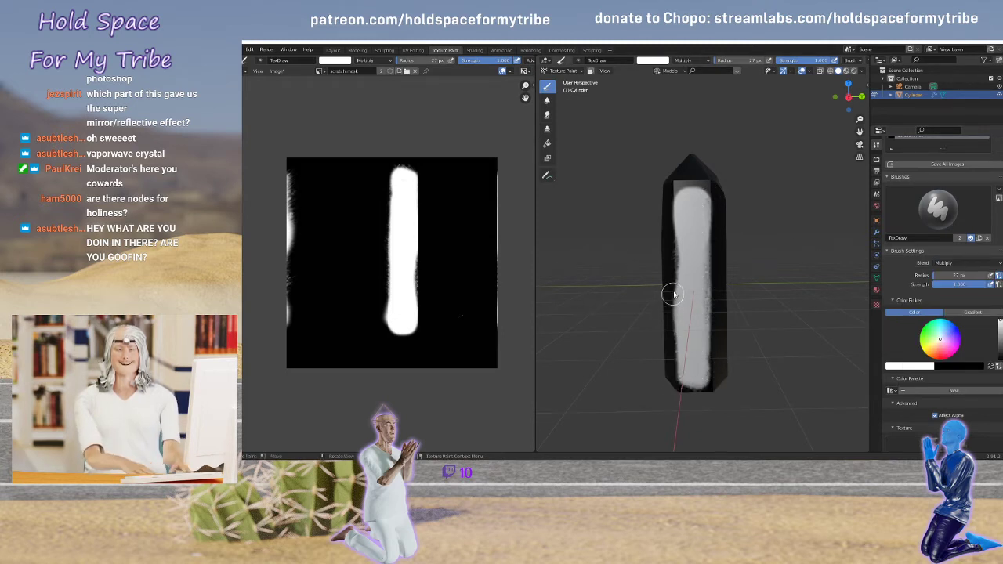
{"action": "mouse_move", "coordinate": [673, 295]}
{"action": "left_mouse_down"}
{"action": "mouse_move", "coordinate": [671, 201]}
{"action": "mouse_move", "coordinate": [678, 231]}
{"action": "left_mouse_up"}
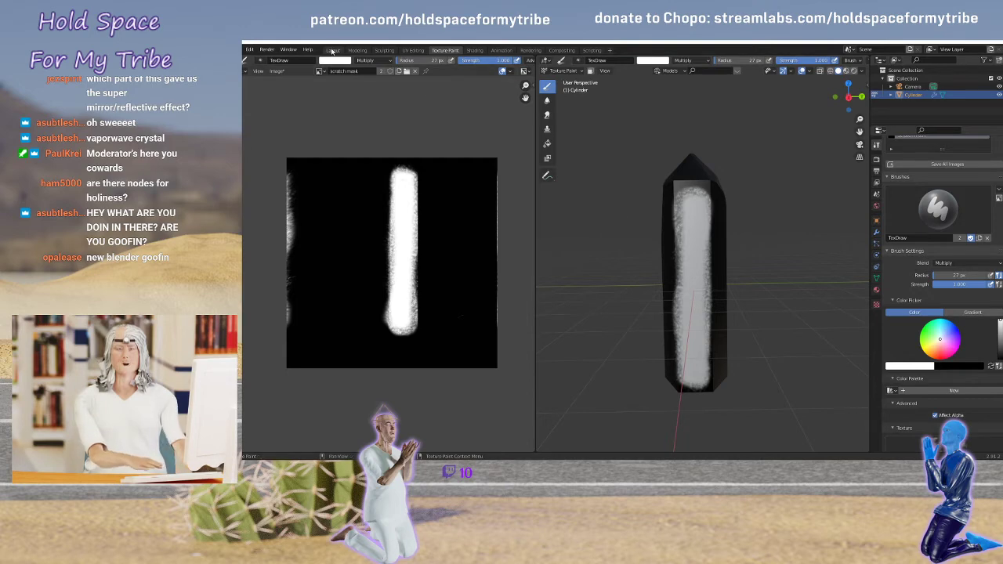
Examine the whole shaded crystal with the reworked scratch mask
{"action": "left_click", "coordinate": [334, 51]}
{"action": "scroll", "coordinate": [464, 250], "scroll_direction": "down", "scroll_amount": 6}
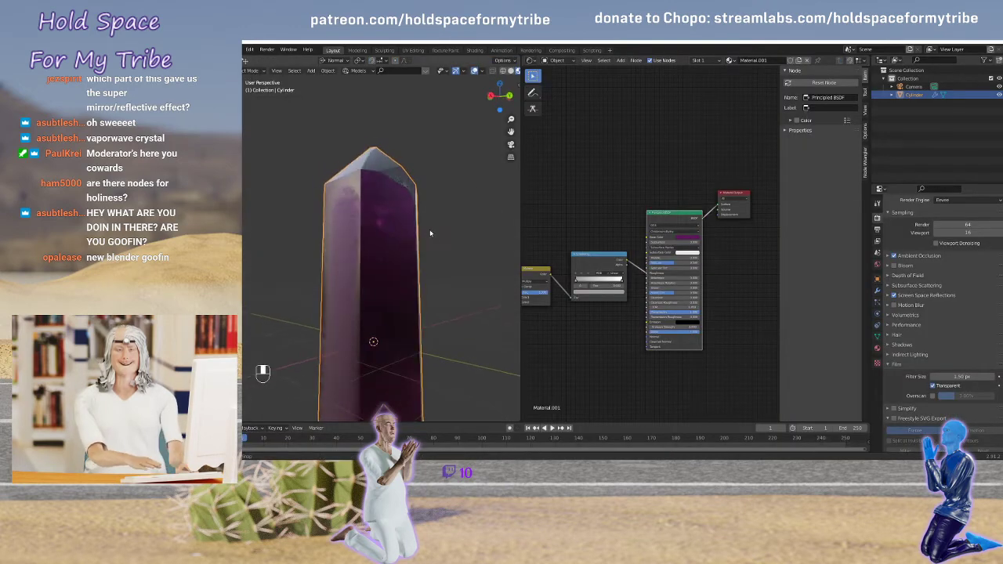
{"action": "middle_click_drag", "start_coordinate": [441, 257], "coordinate": [449, 314]}
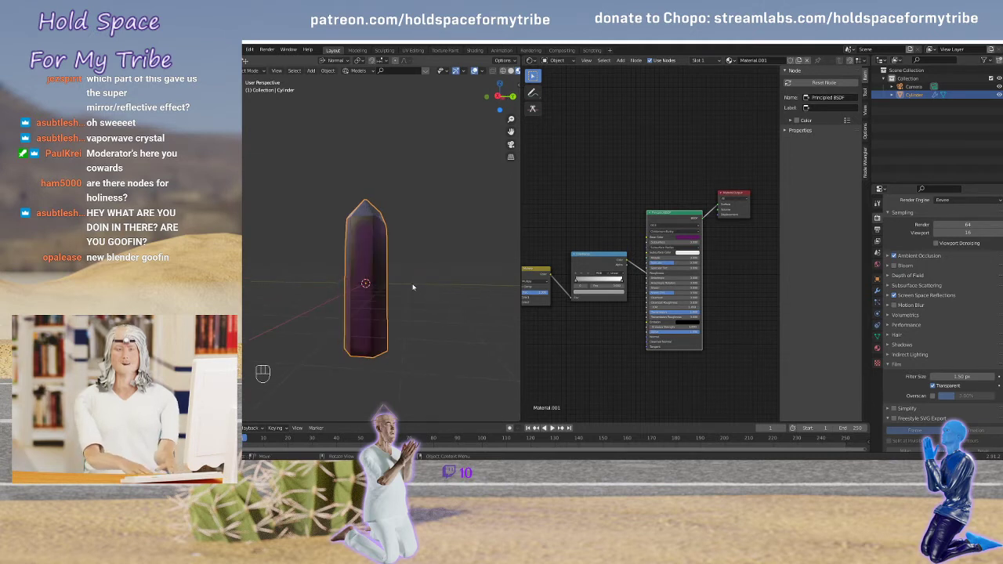
Rename the Cylinder object as crystal.001
{"action": "double_click", "coordinate": [915, 95]}
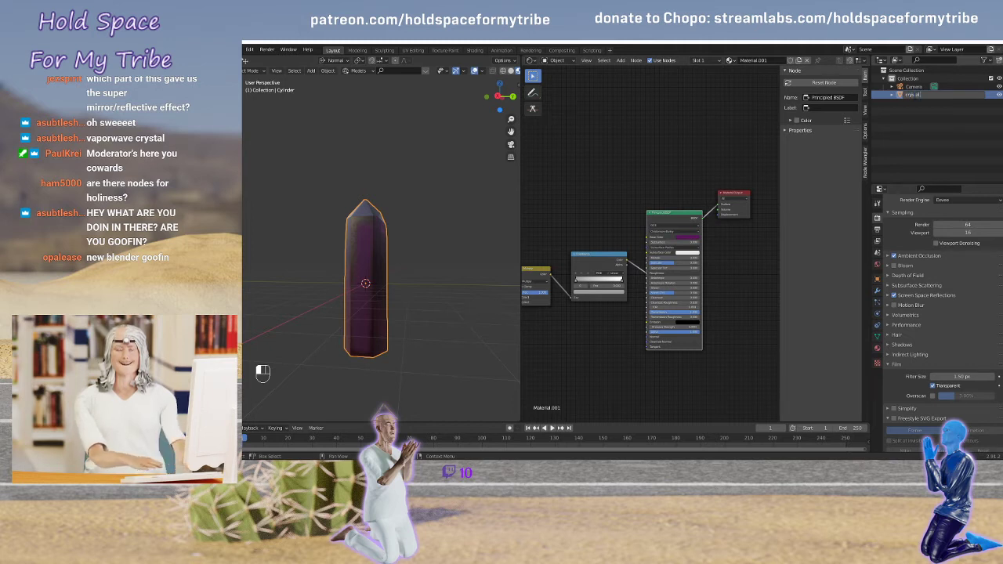
{"action": "key", "text": "Return"}
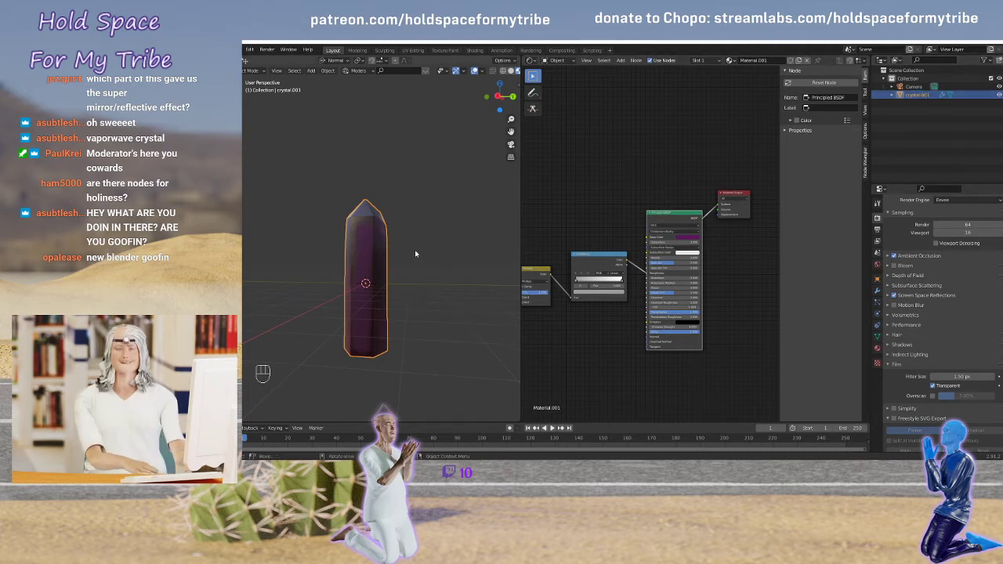
Duplicate the crystal and move the copy about 3.7 m along the Y axis
{"action": "middle_click_drag", "start_coordinate": [415, 253], "coordinate": [433, 263]}
{"action": "key", "text": "shift+d"}
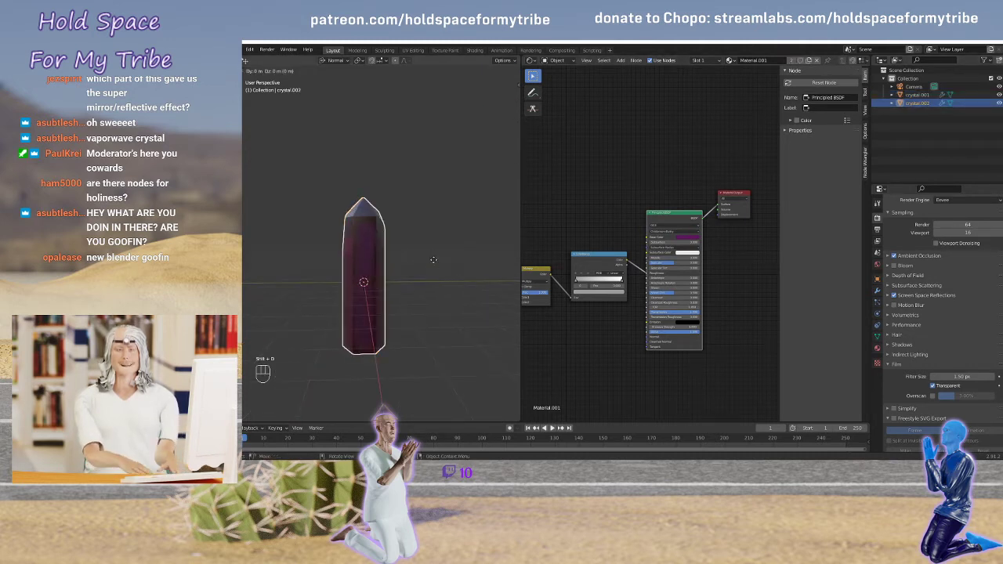
{"action": "key", "text": "y"}
{"action": "left_click", "coordinate": [512, 261]}
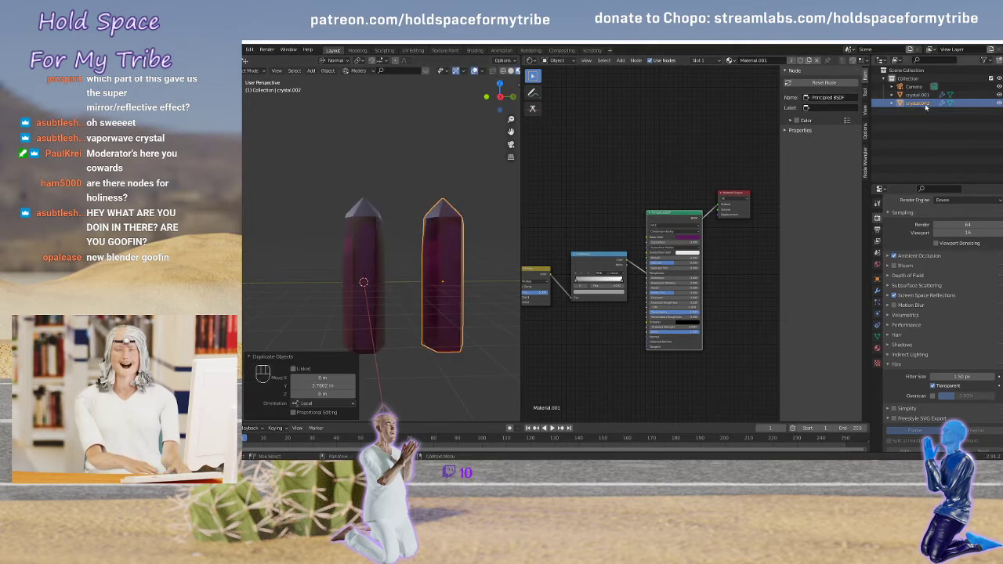
Bevel the front shoulder vertex below the duplicated crystal's tip by about 0.456 m with one segment
{"action": "scroll", "coordinate": [470, 291], "scroll_direction": "up", "scroll_amount": 3}
{"action": "scroll", "coordinate": [470, 291], "scroll_direction": "down", "scroll_amount": 3}
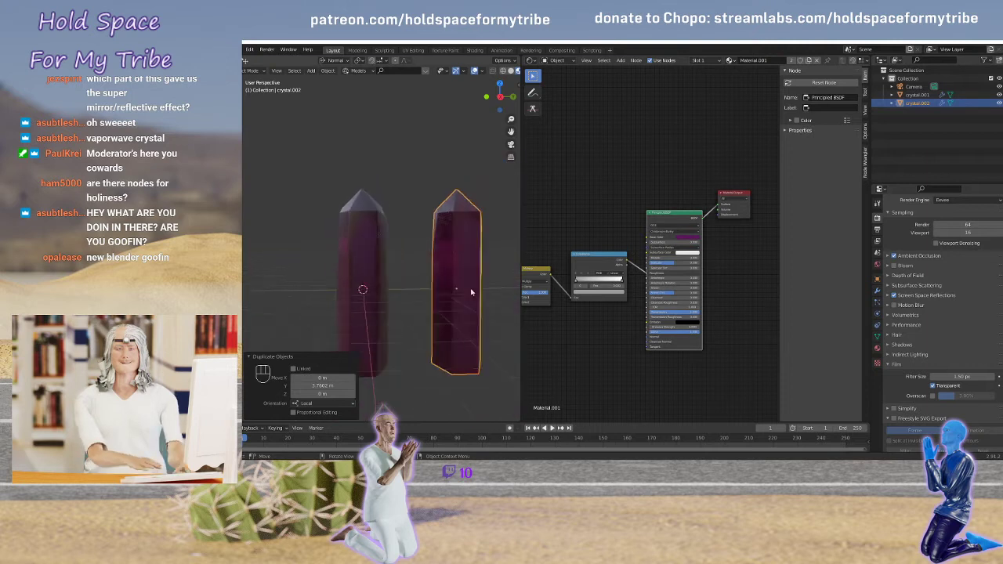
{"action": "middle_click_drag", "start_coordinate": [485, 299], "coordinate": [430, 251], "text": "shift"}
{"action": "scroll", "coordinate": [436, 265], "scroll_direction": "up", "scroll_amount": 3}
{"action": "scroll", "coordinate": [436, 265], "scroll_direction": "down", "scroll_amount": 3}
{"action": "key", "text": "Tab"}
{"action": "scroll", "coordinate": [450, 215], "scroll_direction": "up", "scroll_amount": 4}
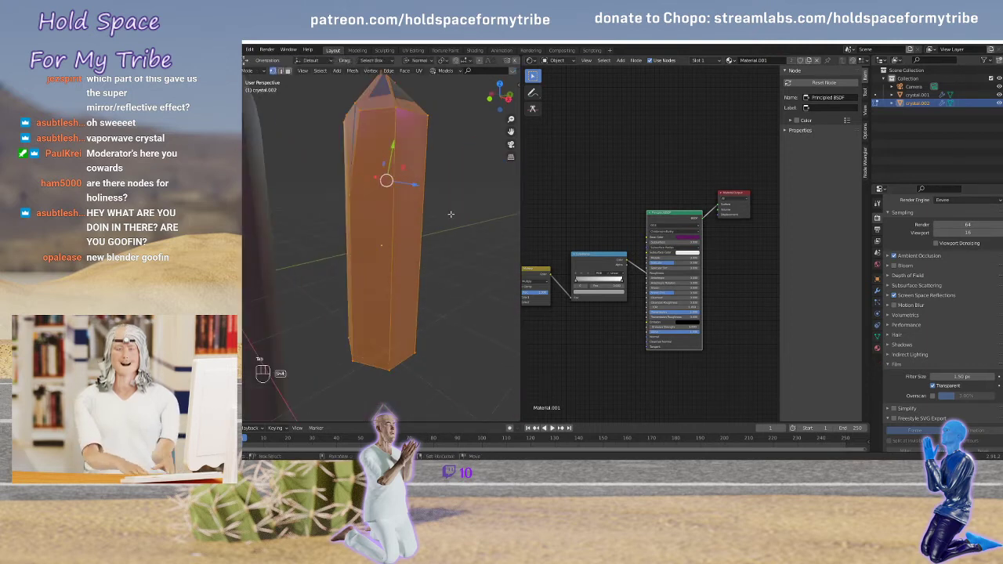
{"action": "middle_click_drag", "start_coordinate": [449, 215], "coordinate": [460, 261], "text": "shift"}
{"action": "scroll", "coordinate": [423, 261], "scroll_direction": "down", "scroll_amount": 3}
{"action": "scroll", "coordinate": [437, 240], "scroll_direction": "up", "scroll_amount": 4}
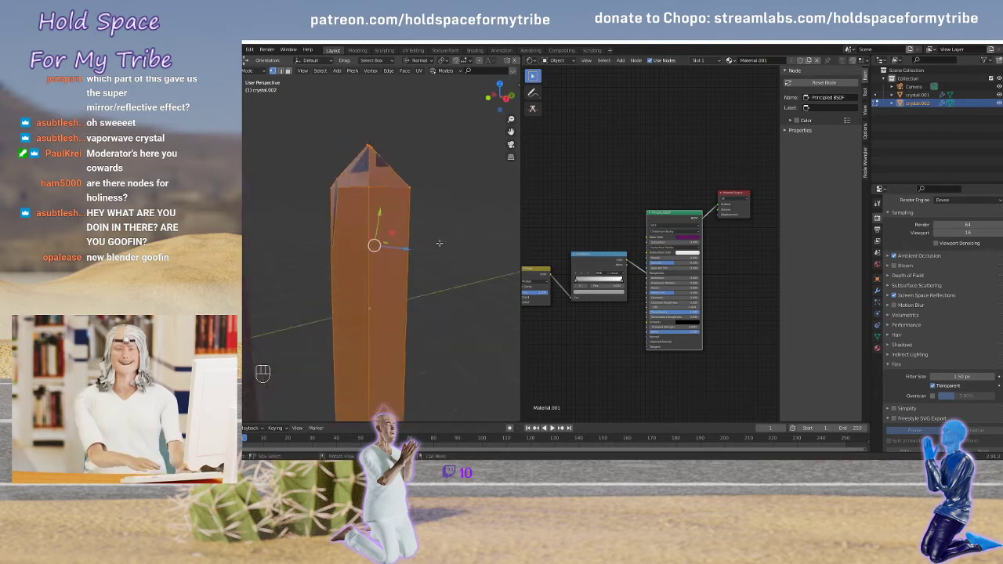
{"action": "left_click", "coordinate": [365, 135]}
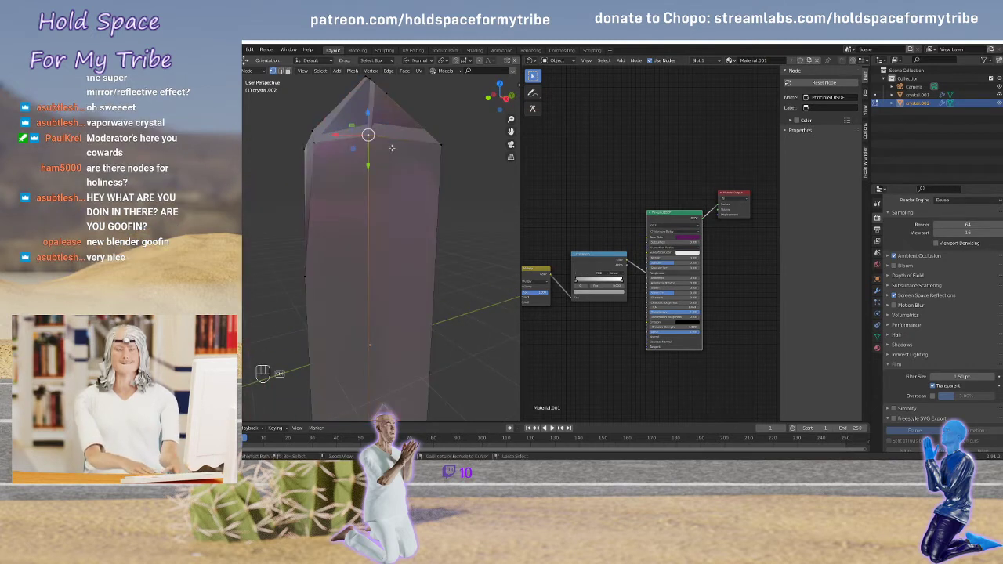
{"action": "key", "text": "ctrl+shift+b"}
{"action": "left_click", "coordinate": [423, 204]}
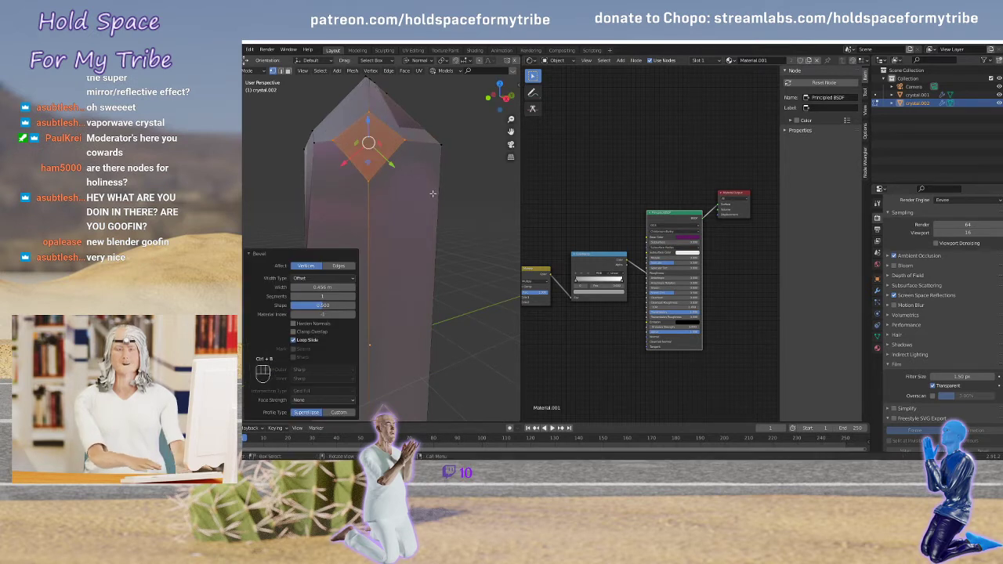
{"action": "middle_click_drag", "start_coordinate": [423, 204], "coordinate": [440, 247]}
{"action": "scroll", "coordinate": [418, 211], "scroll_direction": "down", "scroll_amount": 4}
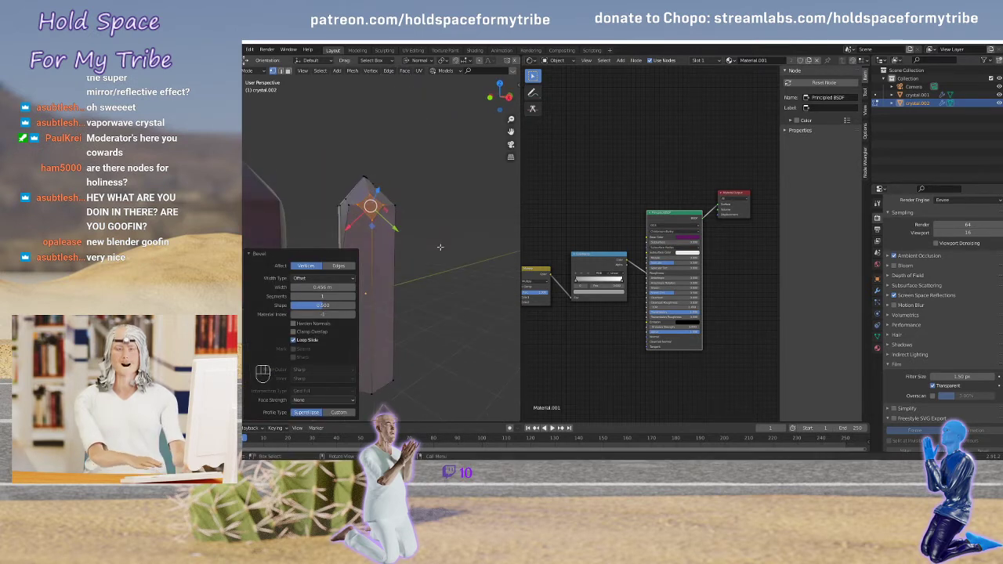
Slide the upper front vertex of the duplicated crystal down its long edge to near the base
{"action": "middle_click_drag", "start_coordinate": [408, 277], "coordinate": [477, 256], "text": "shift"}
{"action": "left_click", "coordinate": [448, 197]}
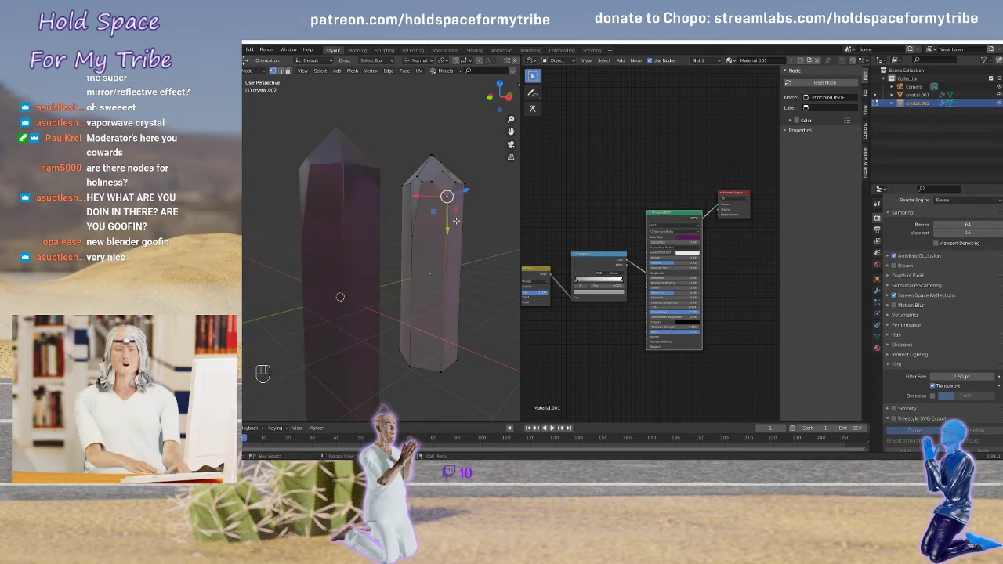
{"action": "key", "text": "g"}
{"action": "key", "text": "g"}
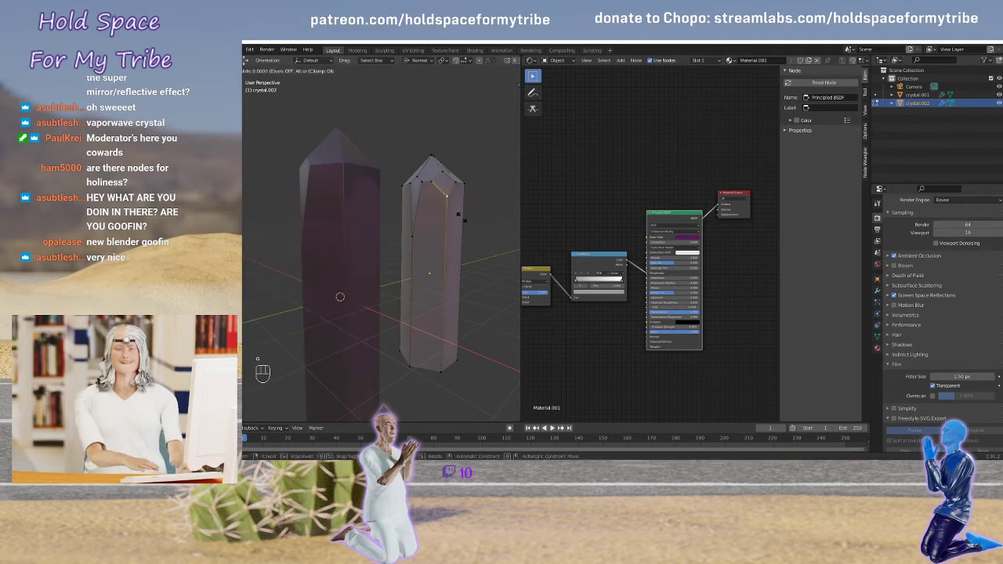
{"action": "left_click", "coordinate": [458, 364]}
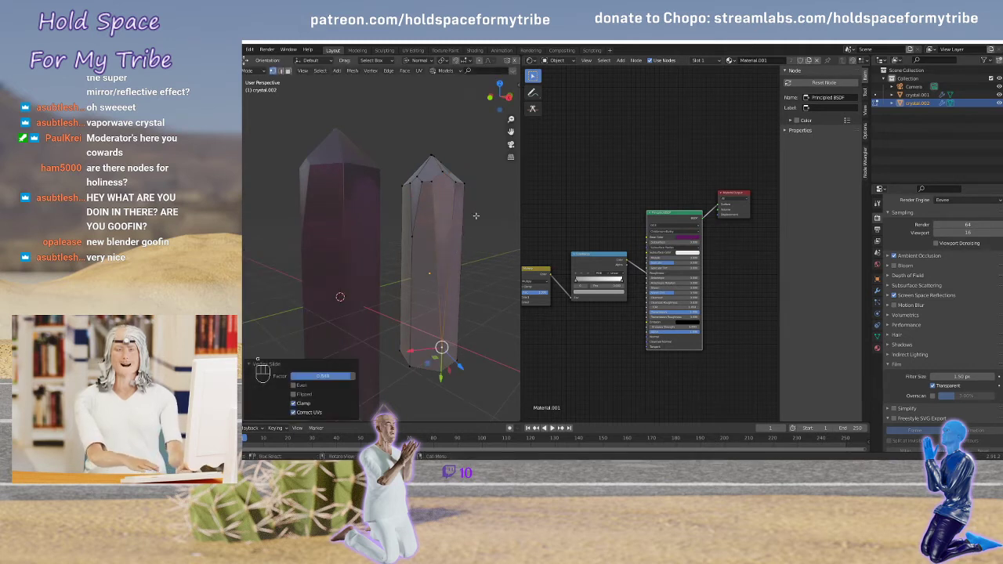
Slide the vertex just below the duplicated crystal's tip down its sloping edge toward the shoulder
{"action": "middle_click_drag", "start_coordinate": [441, 347], "coordinate": [379, 190]}
{"action": "scroll", "coordinate": [416, 179], "scroll_direction": "up", "scroll_amount": 4}
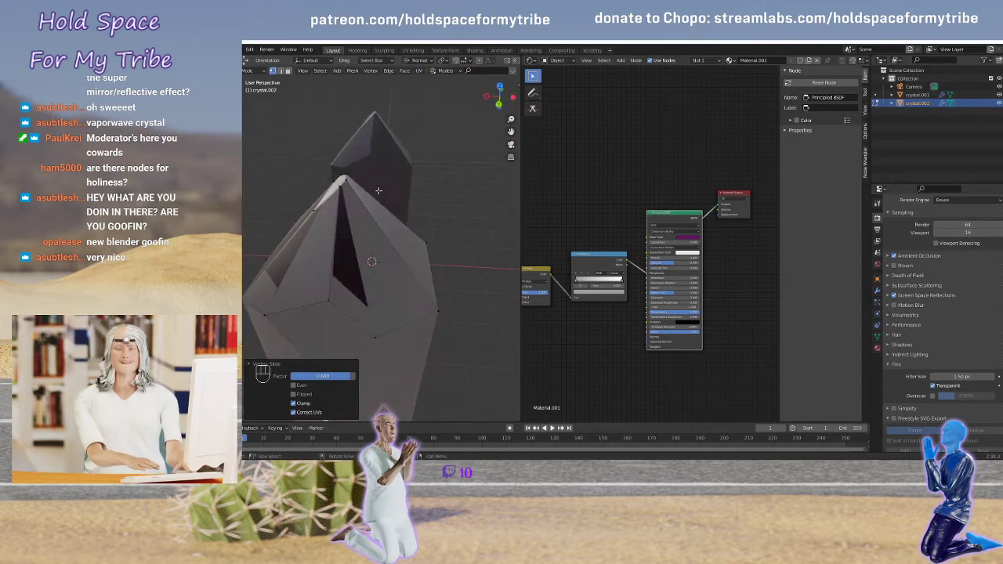
{"action": "left_click", "coordinate": [339, 185]}
{"action": "key", "text": "g"}
{"action": "key", "text": "g"}
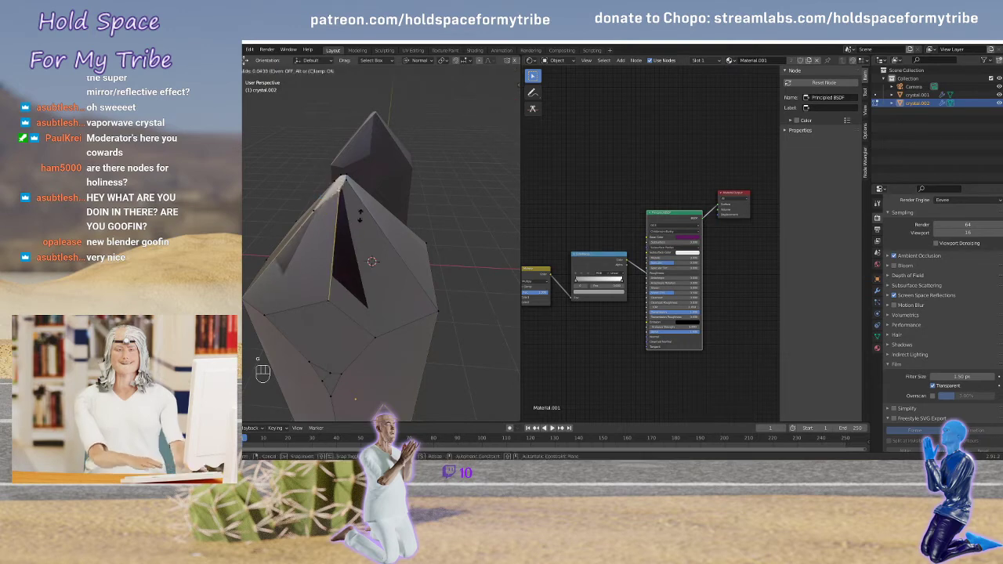
{"action": "left_click", "coordinate": [353, 284]}
Try to slide another vertex between the tip and the shoulder along its edge and check the resulting faces
{"action": "middle_click_drag", "start_coordinate": [353, 283], "coordinate": [372, 229]}
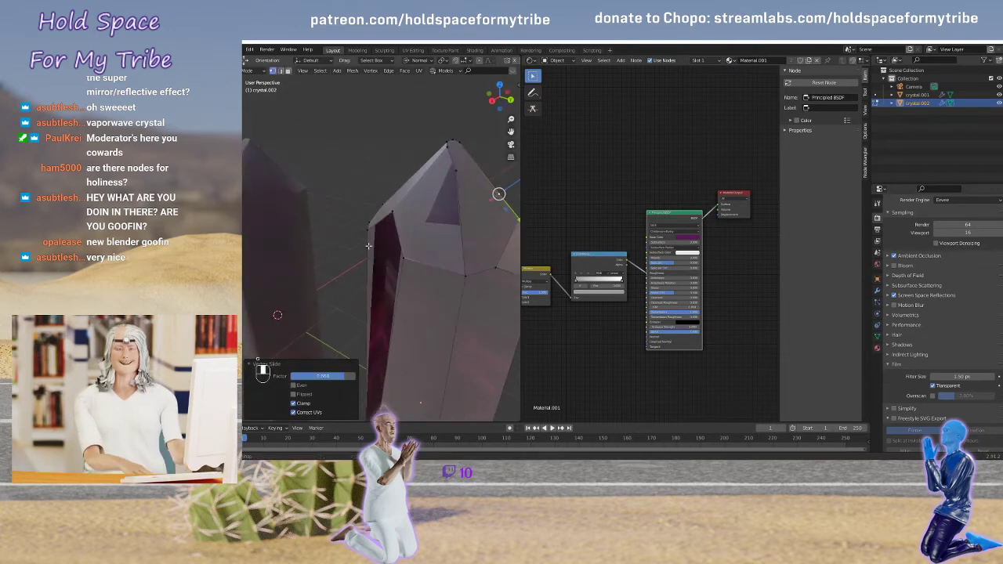
{"action": "scroll", "coordinate": [410, 233], "scroll_direction": "down", "scroll_amount": 4}
{"action": "middle_click_drag", "start_coordinate": [408, 281], "coordinate": [409, 234]}
{"action": "left_click", "coordinate": [412, 225]}
{"action": "key", "text": "g"}
{"action": "key", "text": "g"}
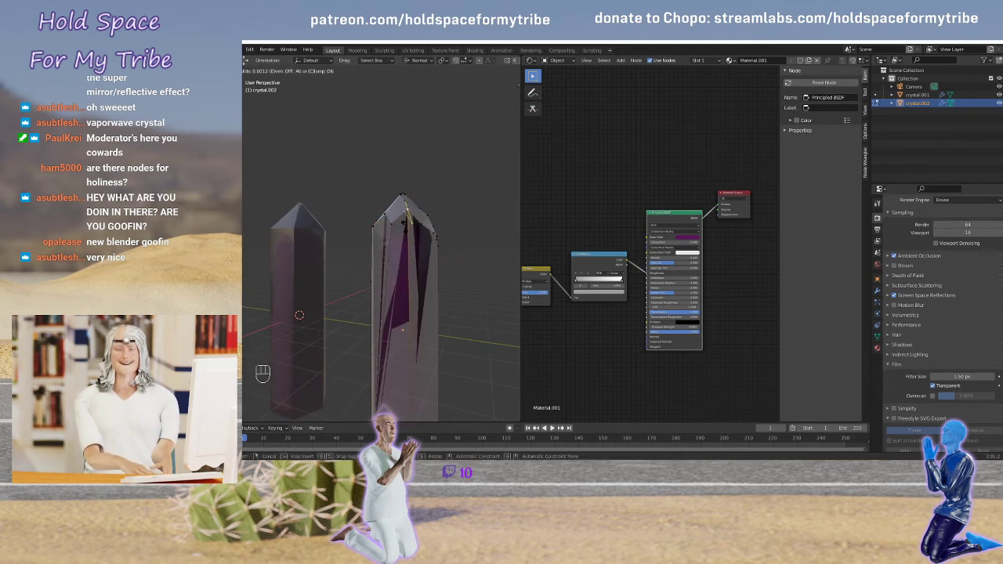
{"action": "left_click", "coordinate": [455, 284]}
{"action": "middle_click_drag", "start_coordinate": [455, 285], "coordinate": [458, 251]}
{"action": "key", "text": "Tab"}
{"action": "key", "text": "Tab"}
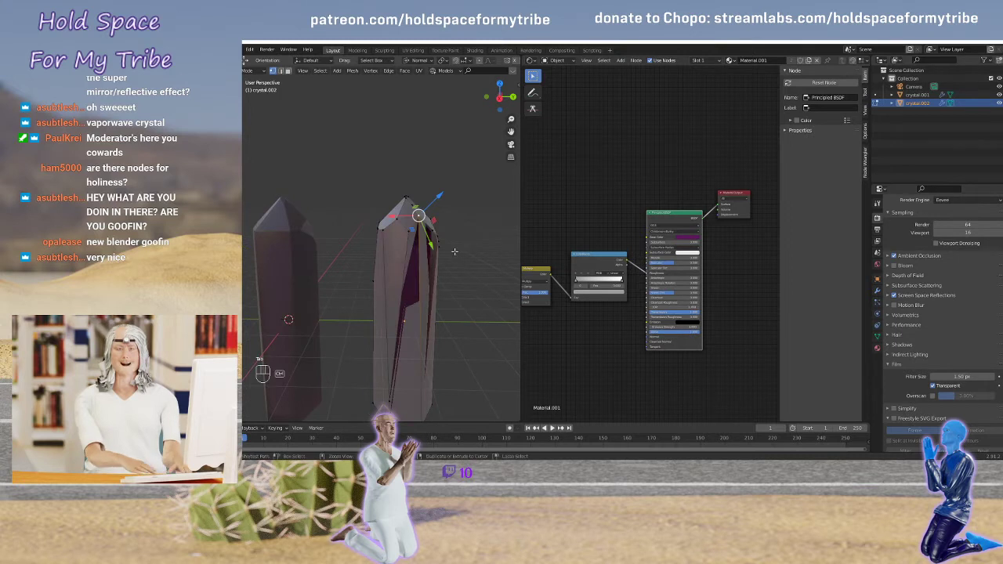
Undo the last vertex slide between the tip and the shoulder
{"action": "key", "text": "ctrl+z"}
{"action": "key", "text": "ctrl+z"}
{"action": "key", "text": "ctrl+z"}
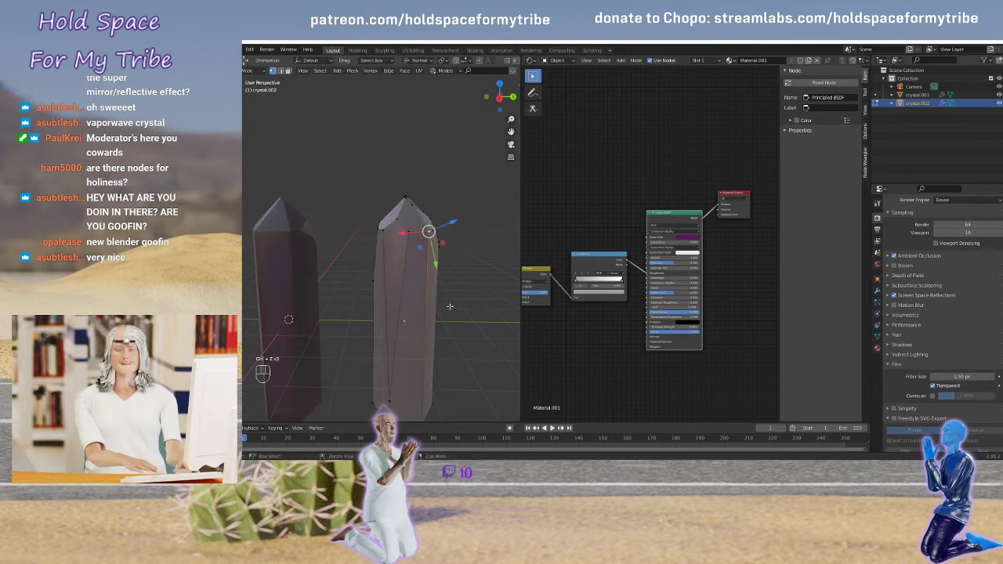
Try to slide the vertex near the base back up the long edge, and undo that slide
{"action": "middle_click_drag", "start_coordinate": [463, 308], "coordinate": [430, 299]}
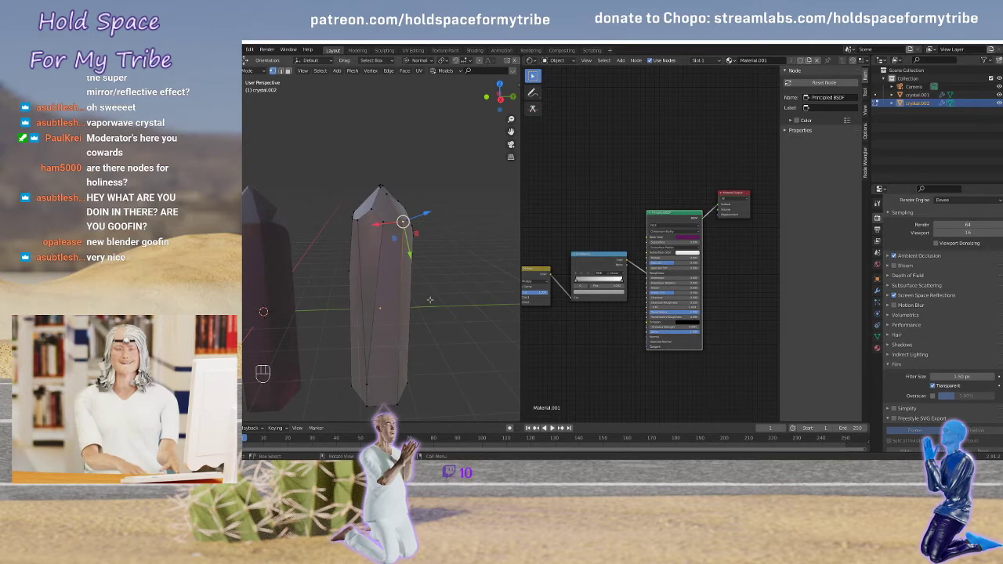
{"action": "left_click", "coordinate": [366, 384]}
{"action": "key", "text": "g"}
{"action": "key", "text": "g"}
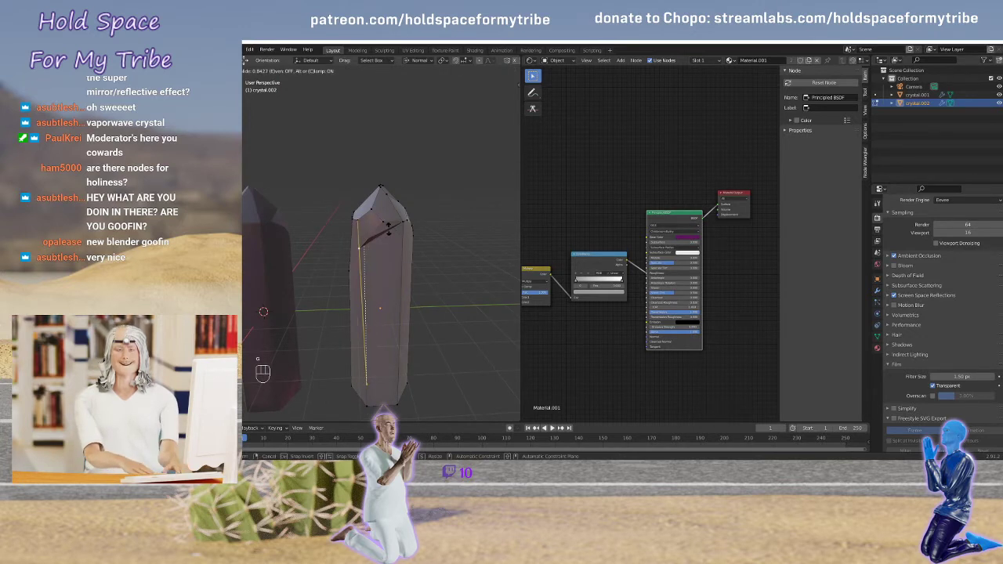
{"action": "left_click", "coordinate": [387, 227]}
{"action": "scroll", "coordinate": [429, 277], "scroll_direction": "up", "scroll_amount": 3}
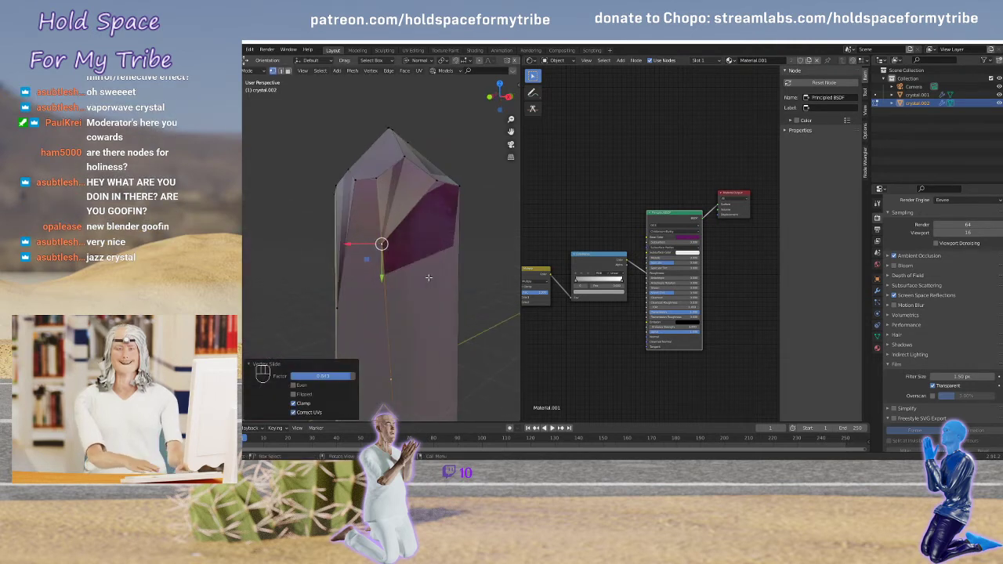
{"action": "middle_click_drag", "start_coordinate": [441, 277], "coordinate": [431, 276]}
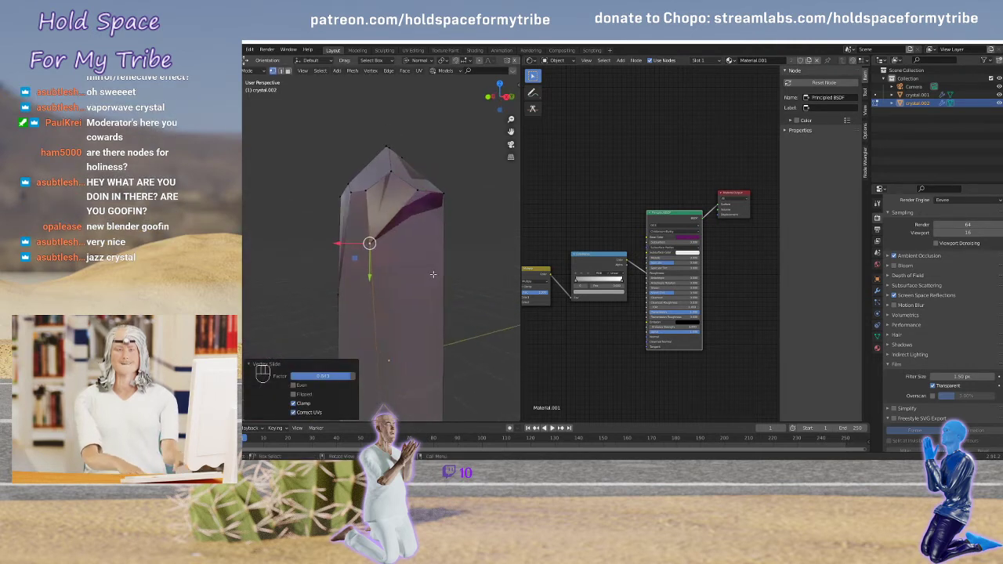
{"action": "key", "text": "ctrl+z"}
{"action": "scroll", "coordinate": [430, 282], "scroll_direction": "down", "scroll_amount": 3}
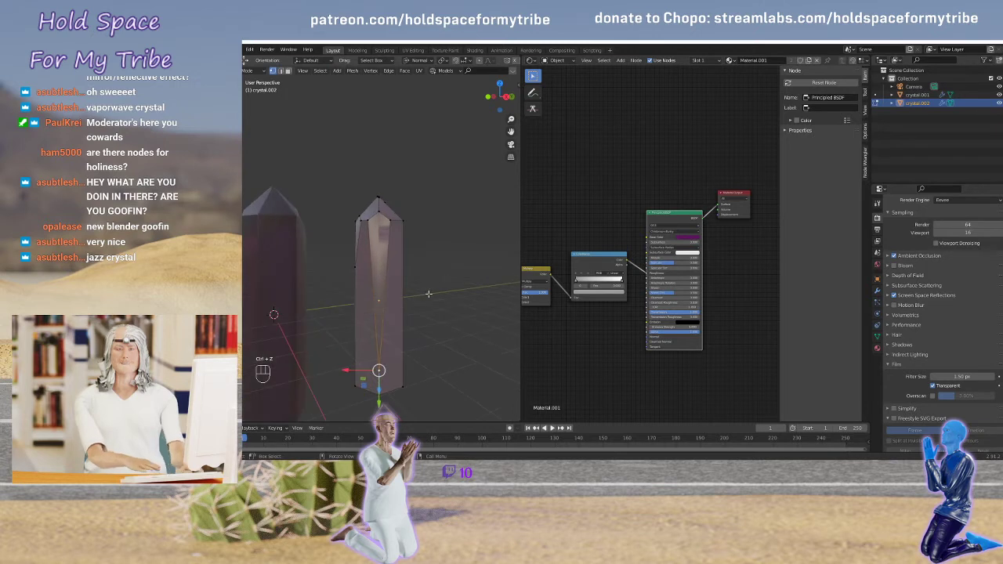
Set the transform orientation to Global and slide the vertex near the base up its long edge to just below the shoulder
{"action": "left_click", "coordinate": [419, 60]}
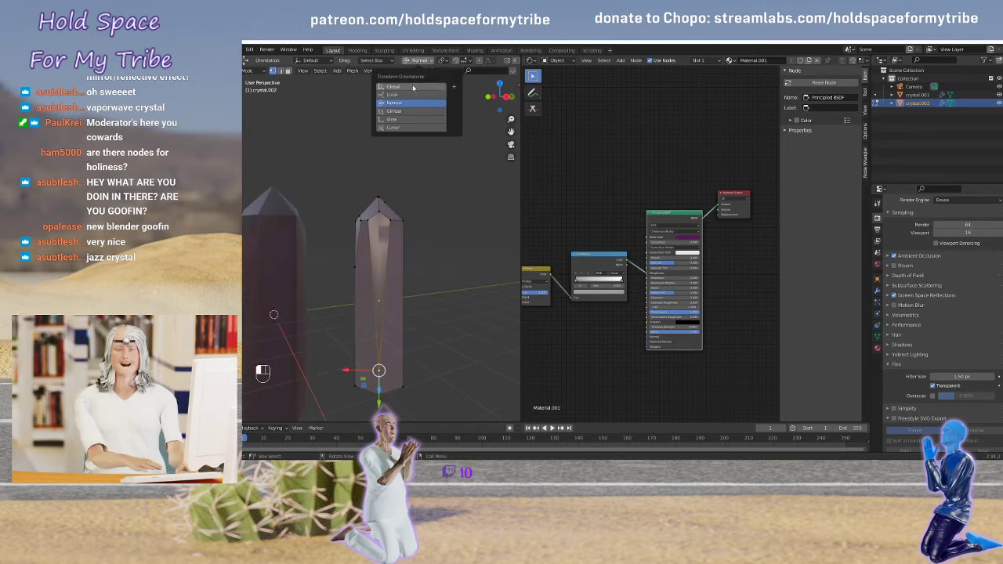
{"action": "left_click", "coordinate": [413, 87]}
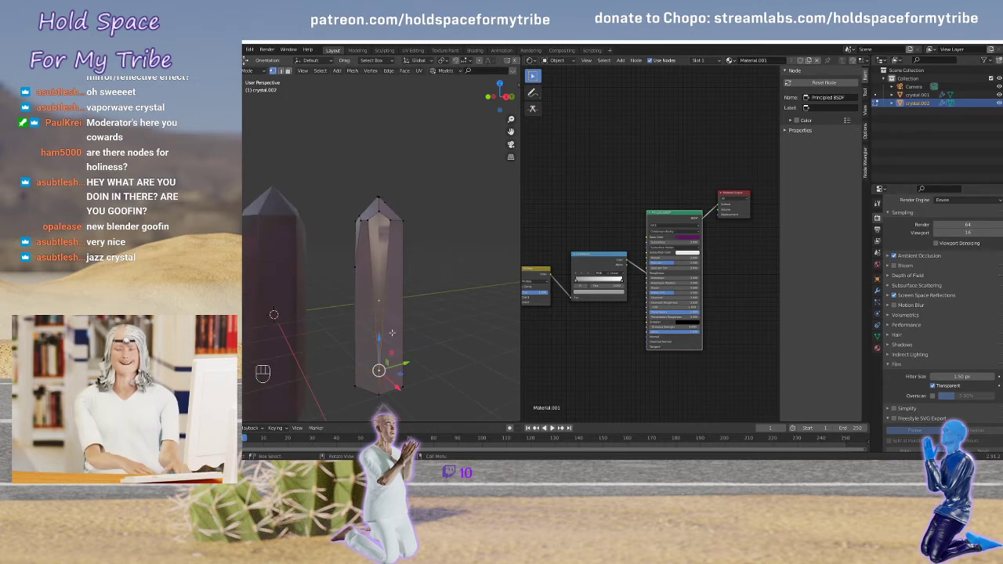
{"action": "key", "text": "g"}
{"action": "key", "text": "g"}
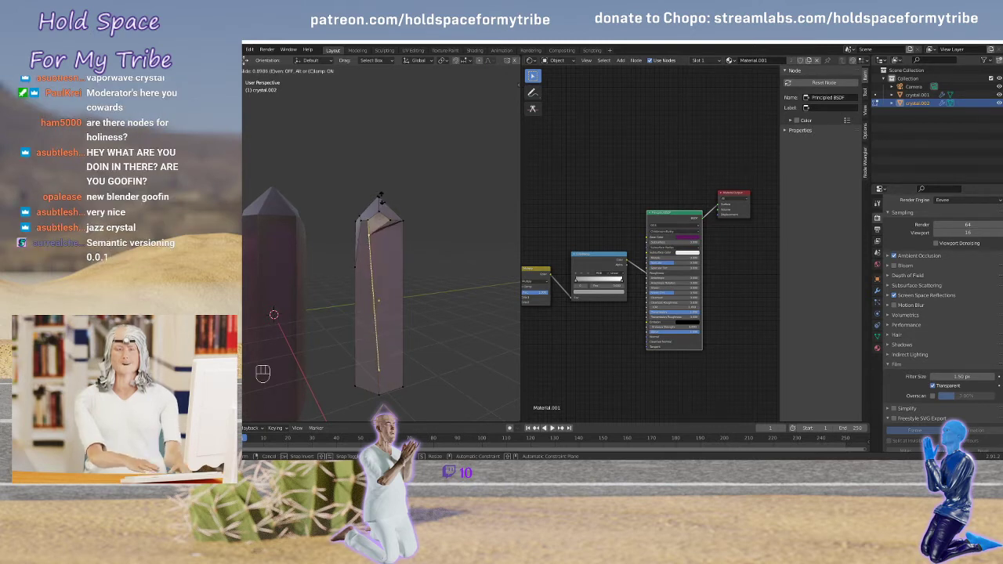
{"action": "left_click", "coordinate": [381, 197]}
Move the slid vertex below the shoulder about 0.78 m along the global Y axis
{"action": "scroll", "coordinate": [389, 233], "scroll_direction": "up", "scroll_amount": 2}
{"action": "middle_click_drag", "start_coordinate": [394, 241], "coordinate": [400, 225]}
{"action": "key", "text": "g"}
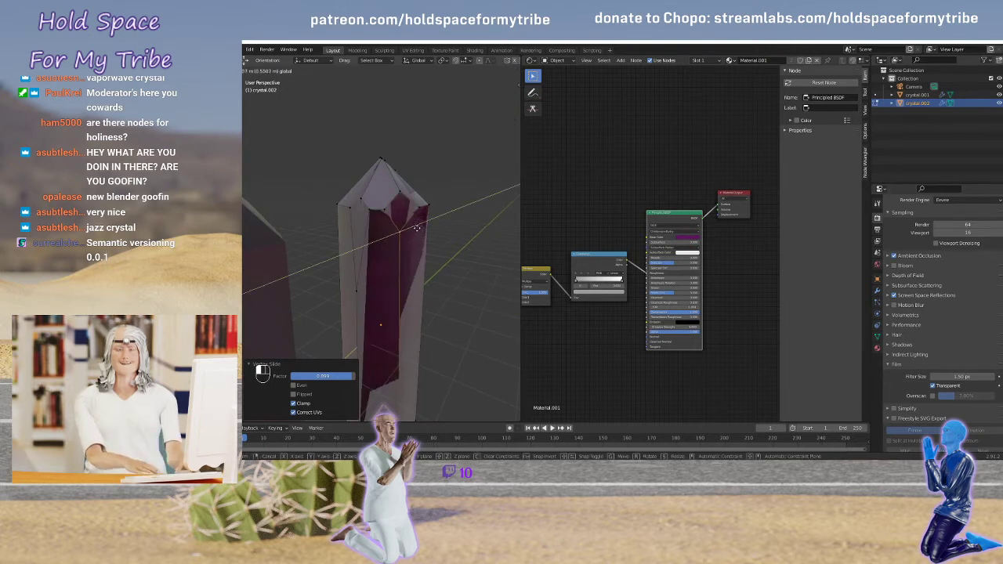
{"action": "left_click", "coordinate": [410, 224]}
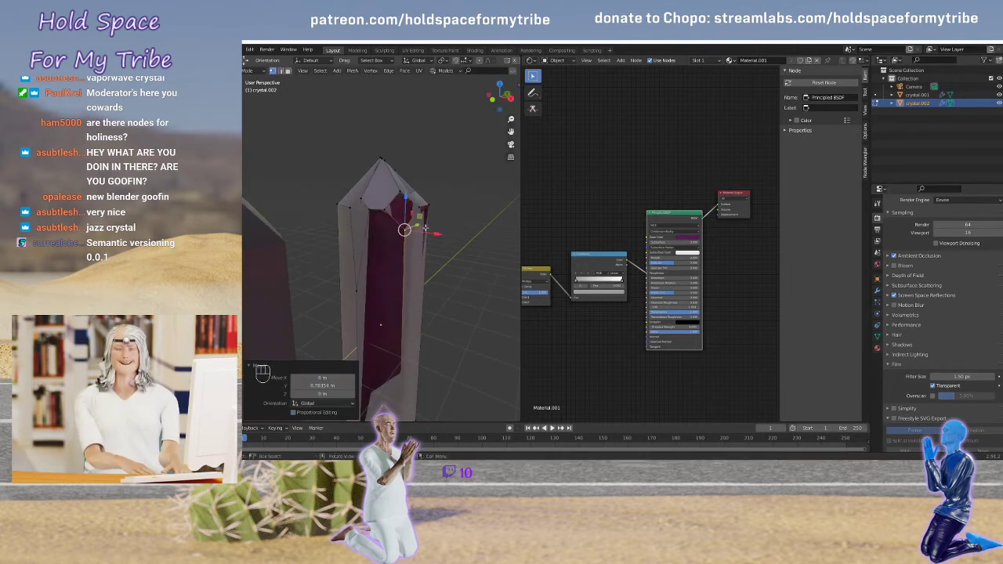
Move the same vertex back along the Y axis toward the opposite side edge and return to Object Mode
{"action": "mouse_move", "coordinate": [410, 224]}
{"action": "middle_mouse_down"}
{"action": "mouse_move", "coordinate": [394, 224]}
{"action": "mouse_move", "coordinate": [403, 229]}
{"action": "middle_mouse_up"}
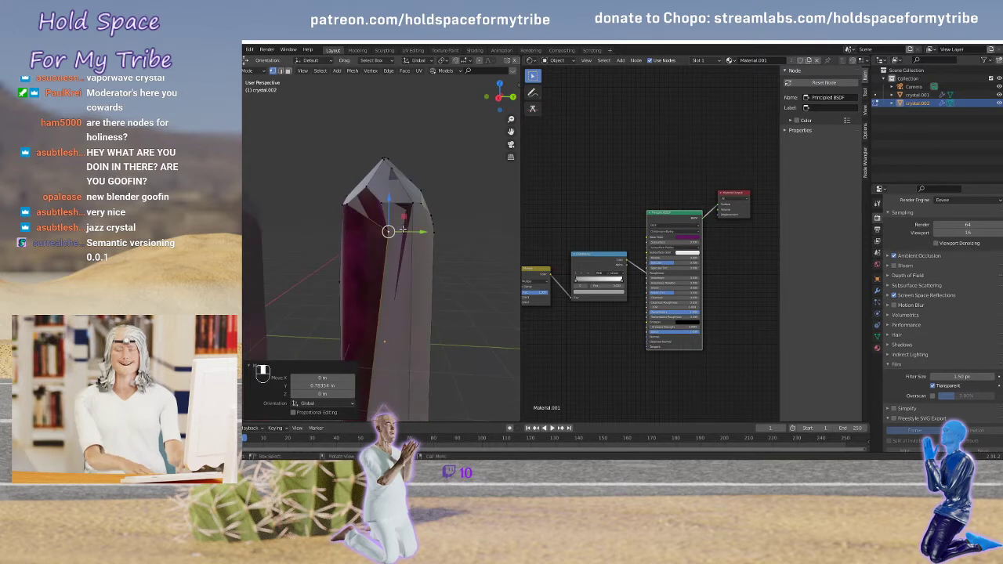
{"action": "key", "text": "g"}
{"action": "key", "text": "y"}
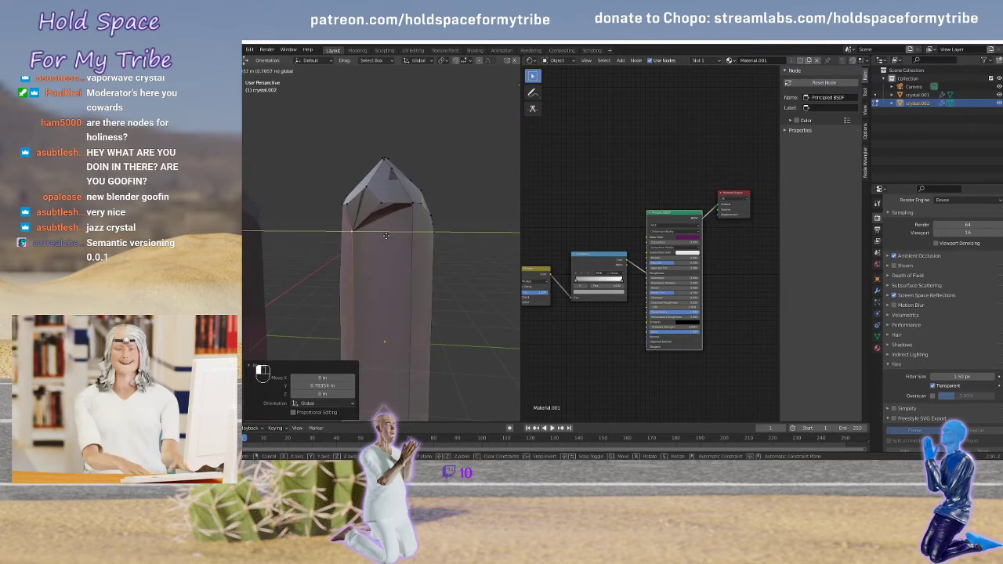
{"action": "left_click", "coordinate": [384, 235]}
{"action": "key", "text": "Tab"}
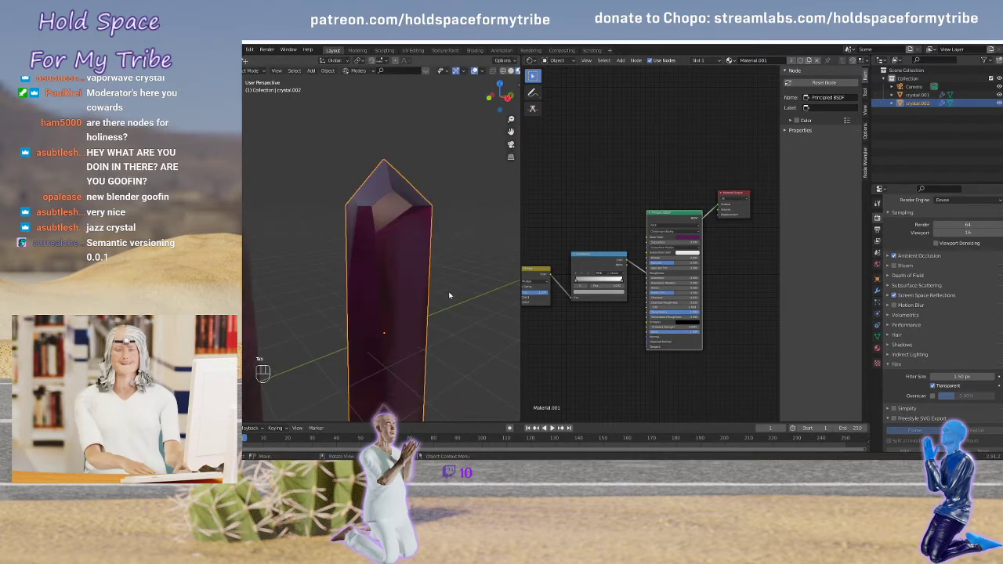
Scale the whole mesh of crystal.002 to about 0.527 along the Z axis
{"action": "scroll", "coordinate": [482, 285], "scroll_direction": "down", "scroll_amount": 8}
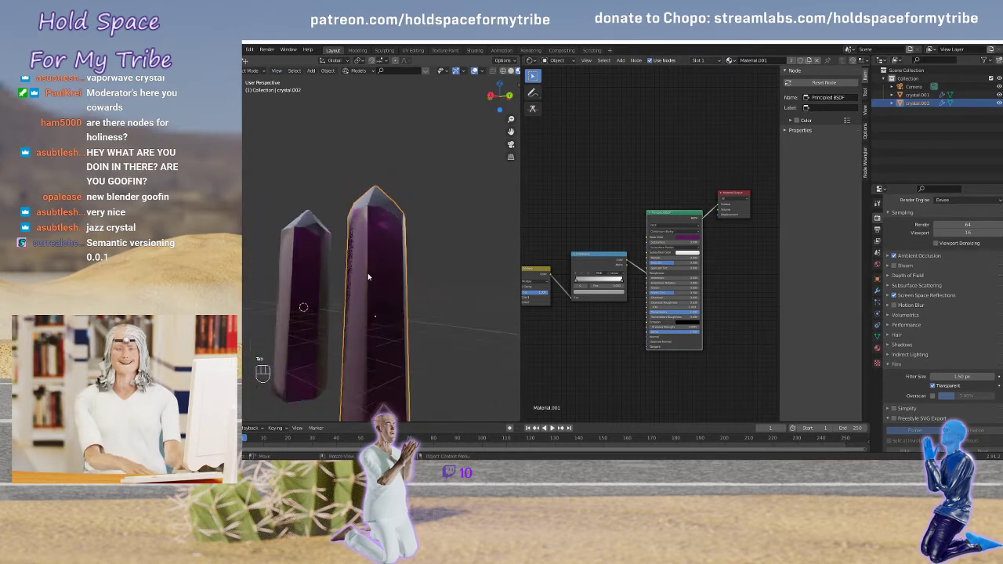
{"action": "middle_click_drag", "start_coordinate": [368, 289], "coordinate": [424, 287]}
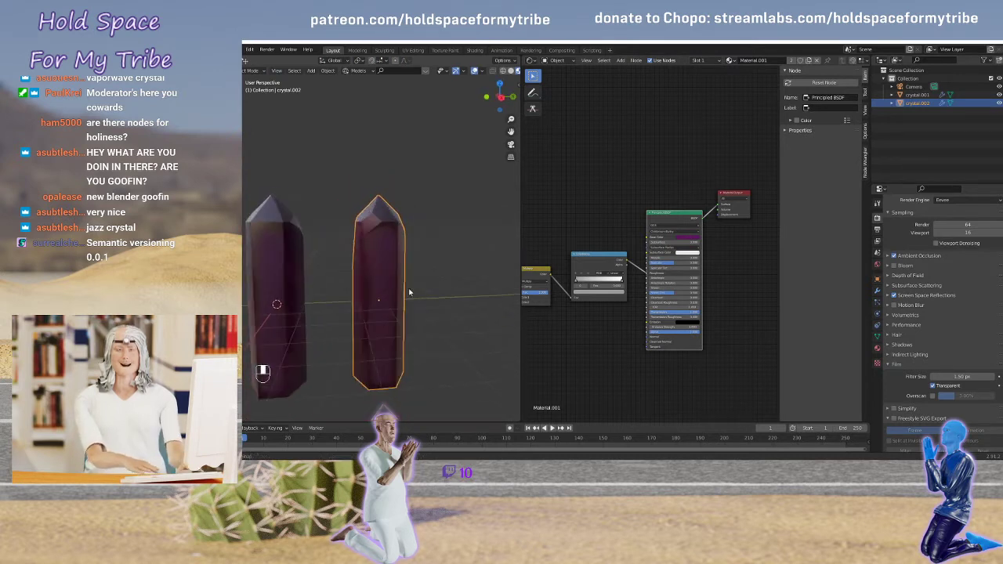
{"action": "key", "text": "Tab"}
{"action": "scroll", "coordinate": [423, 288], "scroll_direction": "down", "scroll_amount": 1}
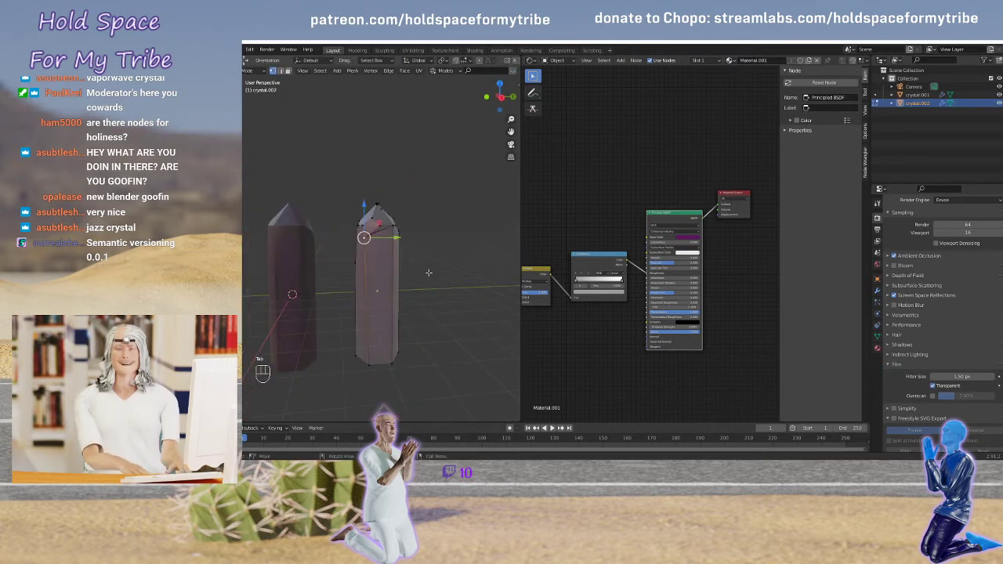
{"action": "key", "text": "a"}
{"action": "key", "text": "s"}
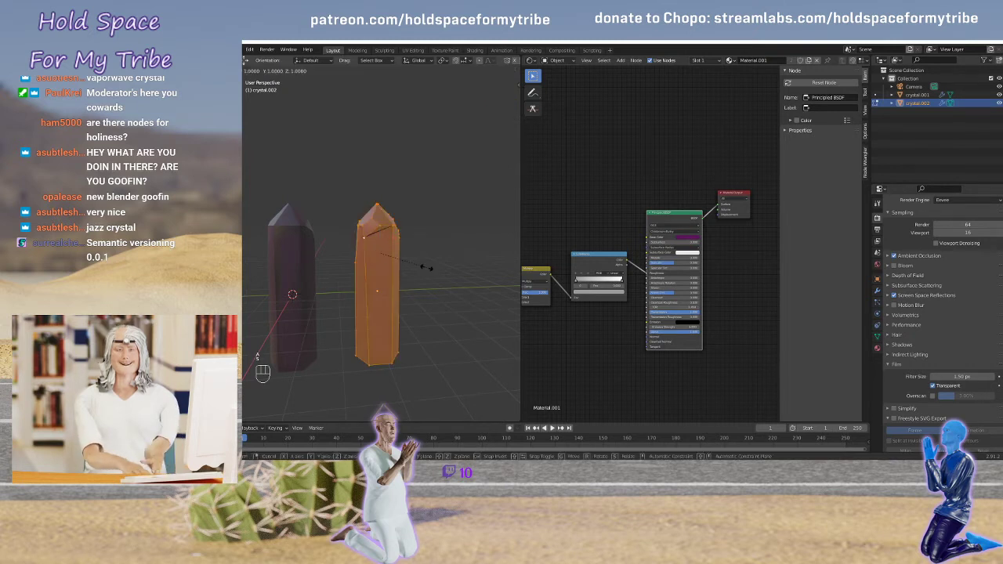
{"action": "key", "text": "z"}
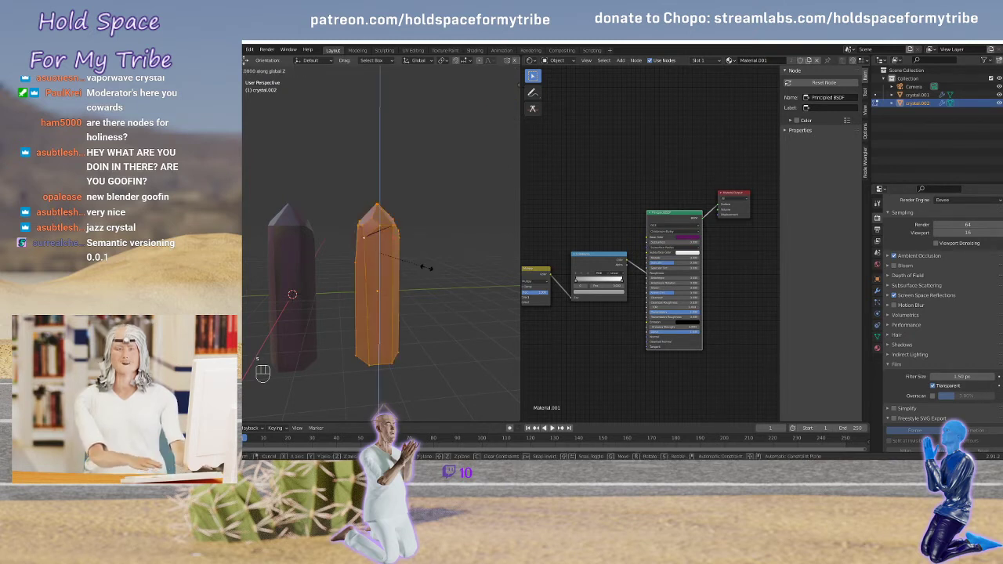
{"action": "left_click", "coordinate": [396, 273]}
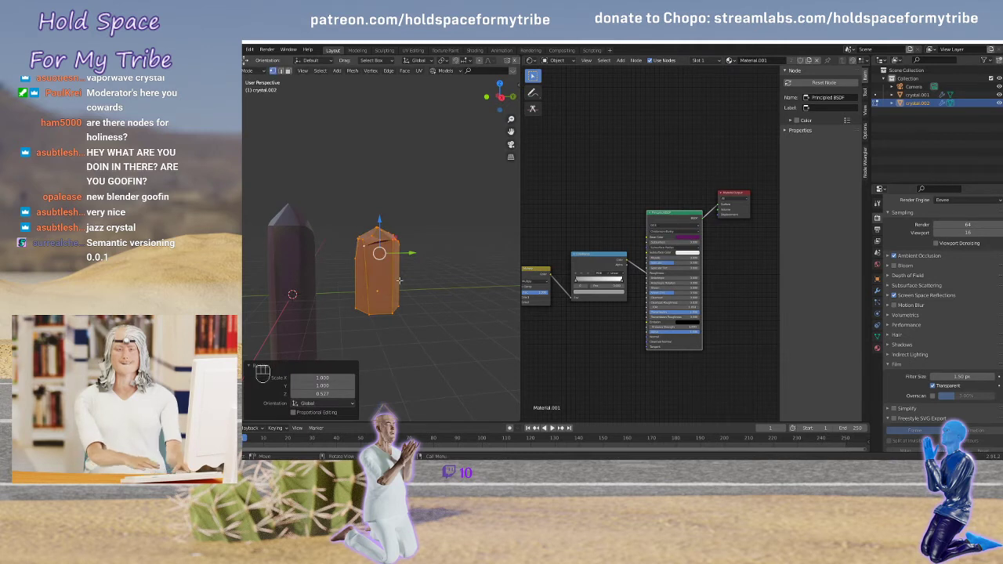
Duplicate crystal.001 and move the copy about 8.6 m along the Y axis
{"action": "key", "text": "Tab"}
{"action": "middle_click_drag", "start_coordinate": [396, 279], "coordinate": [426, 275]}
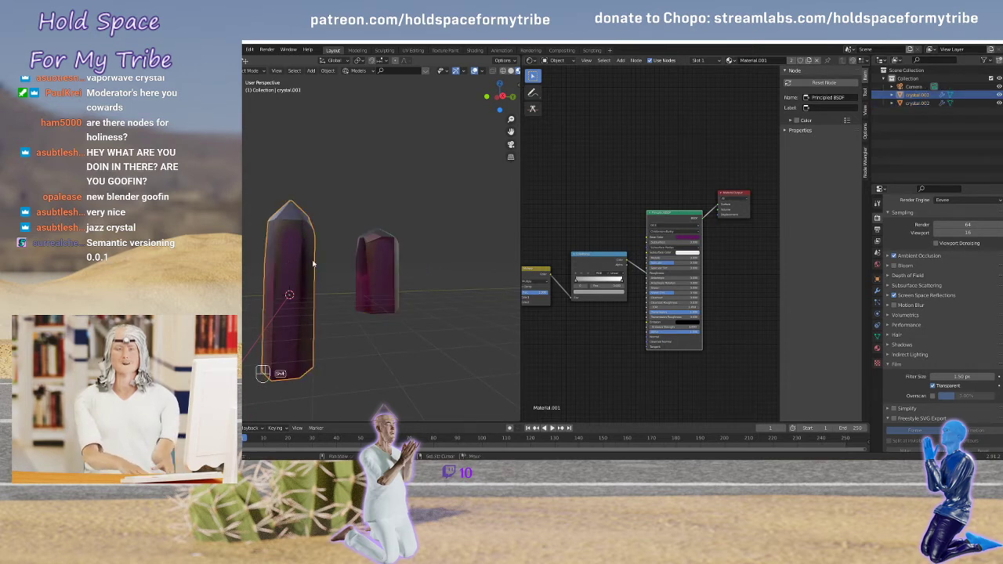
{"action": "key", "text": "shift+d"}
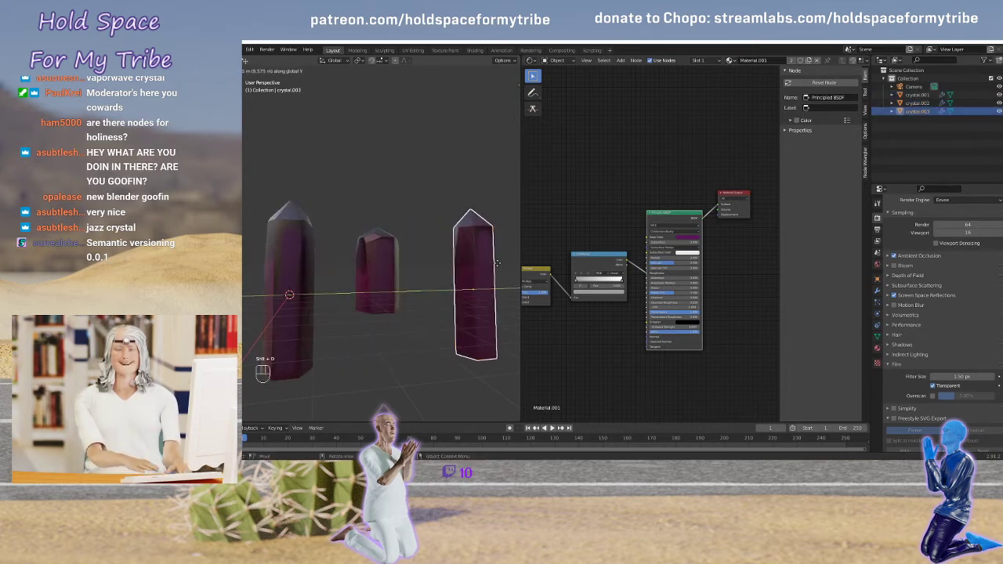
{"action": "left_click", "coordinate": [478, 270]}
Move the side vertex below the shoulder of crystal.003 up about 1.2 m along the Z axis
{"action": "middle_click_drag", "start_coordinate": [480, 270], "coordinate": [439, 255]}
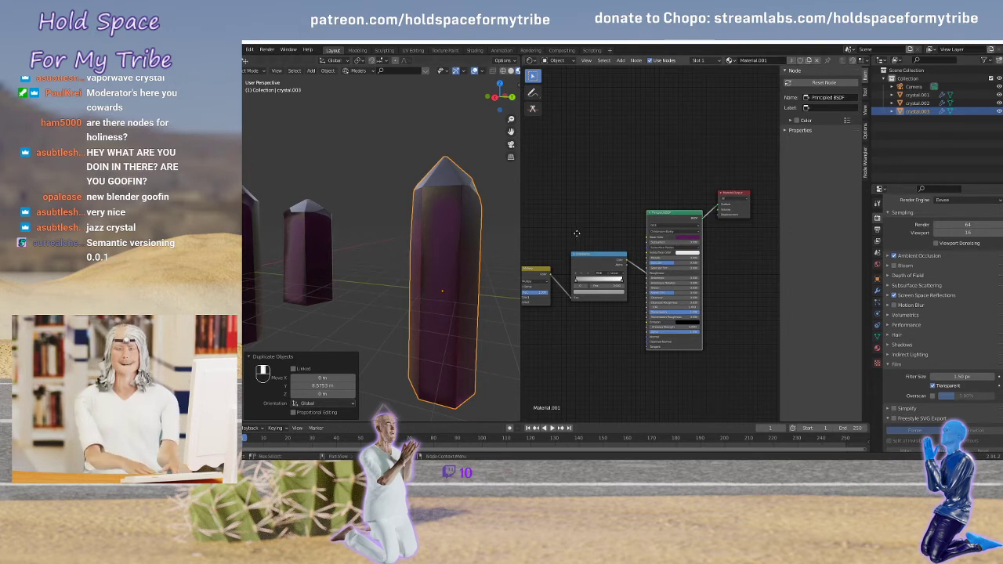
{"action": "middle_click_drag", "start_coordinate": [577, 233], "coordinate": [729, 214]}
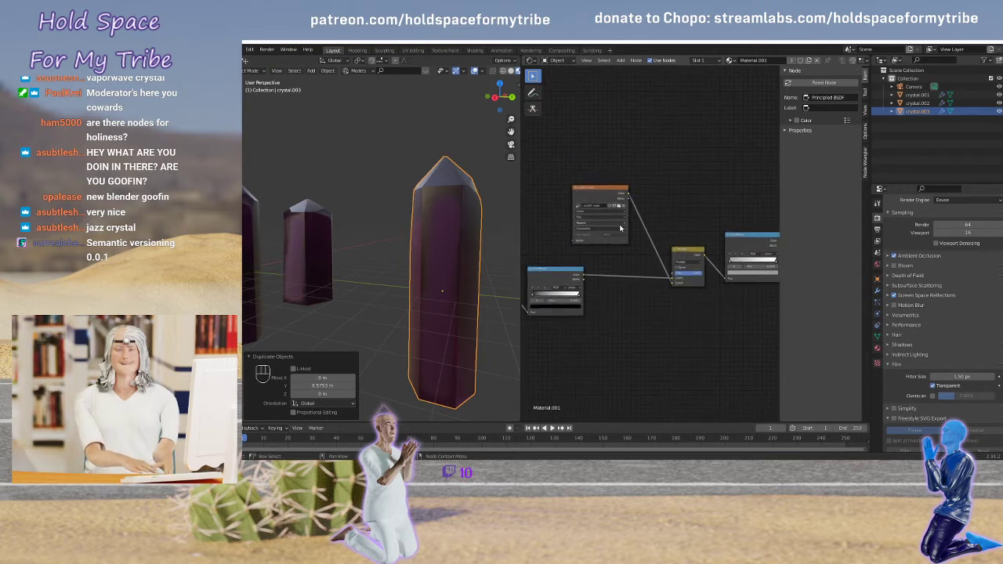
{"action": "middle_click_drag", "start_coordinate": [555, 227], "coordinate": [618, 227]}
{"action": "mouse_move", "coordinate": [453, 236]}
{"action": "middle_mouse_down"}
{"action": "mouse_move", "coordinate": [467, 239]}
{"action": "mouse_move", "coordinate": [433, 227]}
{"action": "mouse_move", "coordinate": [468, 235]}
{"action": "mouse_move", "coordinate": [435, 227]}
{"action": "middle_mouse_up"}
{"action": "key", "text": "Tab"}
{"action": "left_click", "coordinate": [409, 232]}
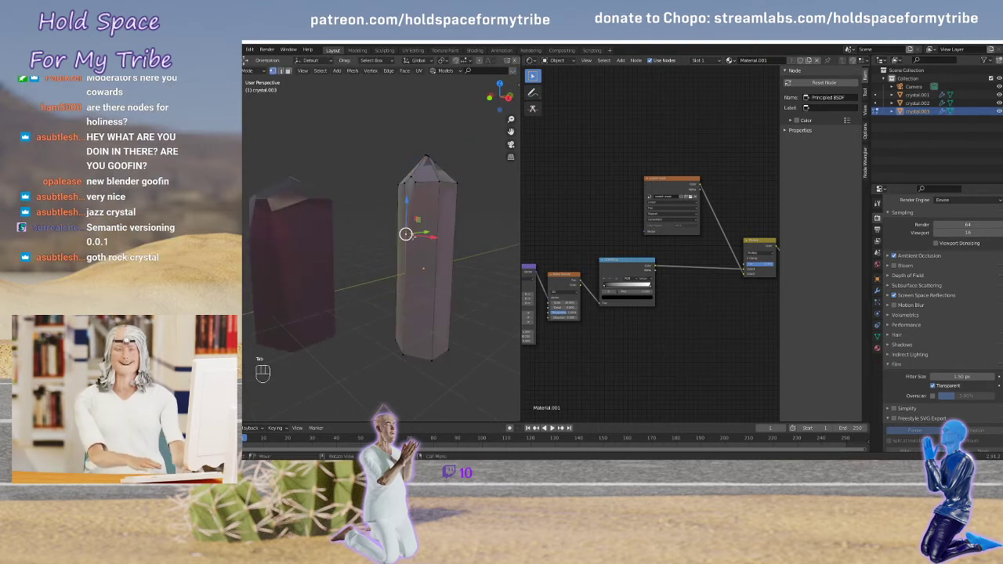
{"action": "left_click_drag", "start_coordinate": [407, 203], "coordinate": [406, 161]}
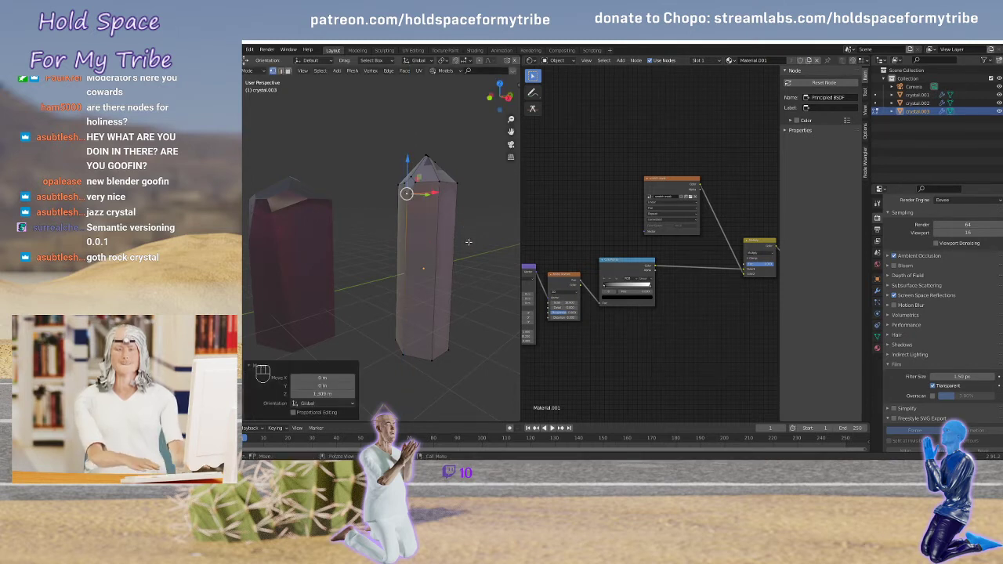
Slide one vertex at the tip of crystal.003 down along its sloping edge
{"action": "middle_click_drag", "start_coordinate": [469, 241], "coordinate": [406, 196]}
{"action": "left_click", "coordinate": [357, 165]}
{"action": "key", "text": "ctrl+b"}
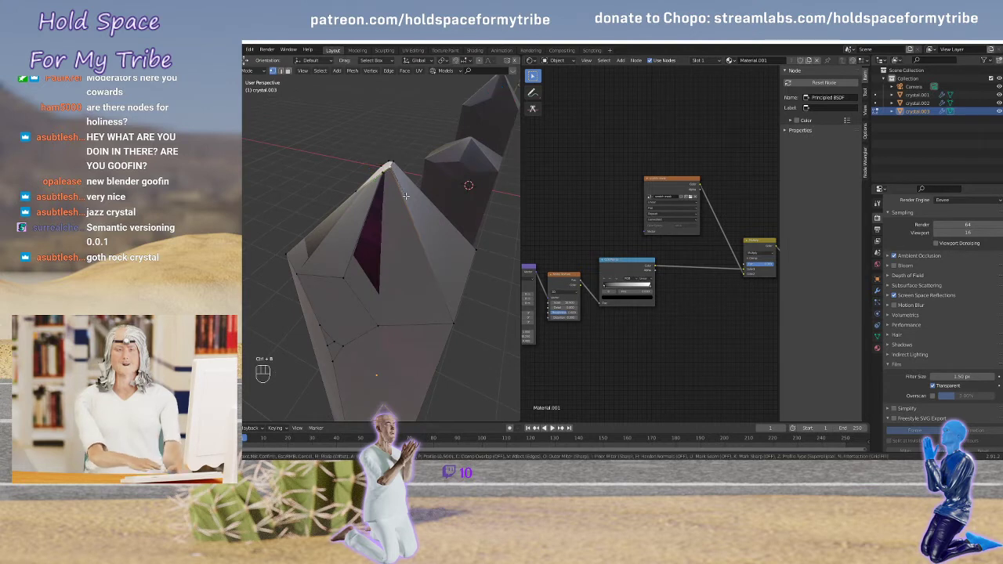
{"action": "left_click", "coordinate": [414, 204]}
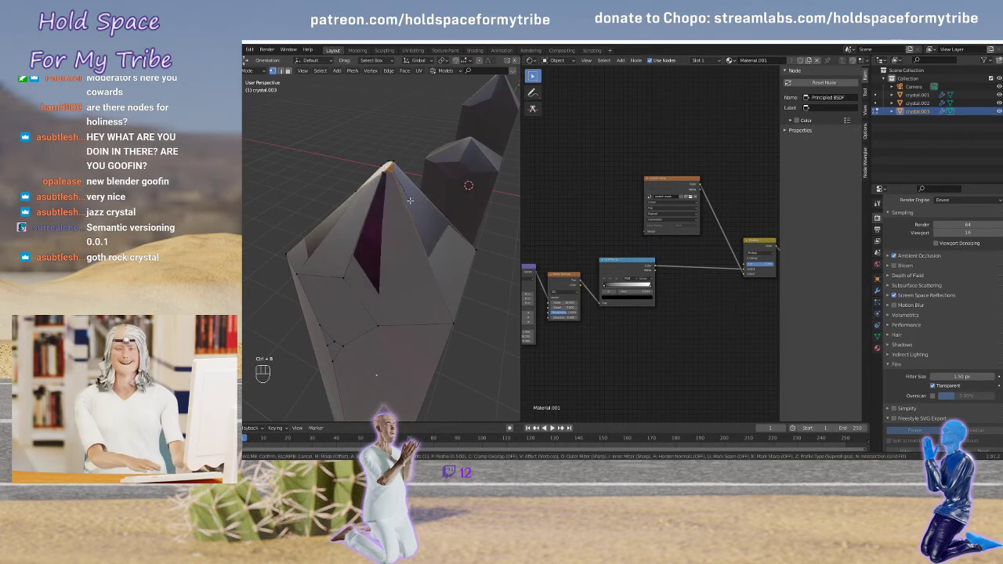
{"action": "left_click", "coordinate": [400, 185]}
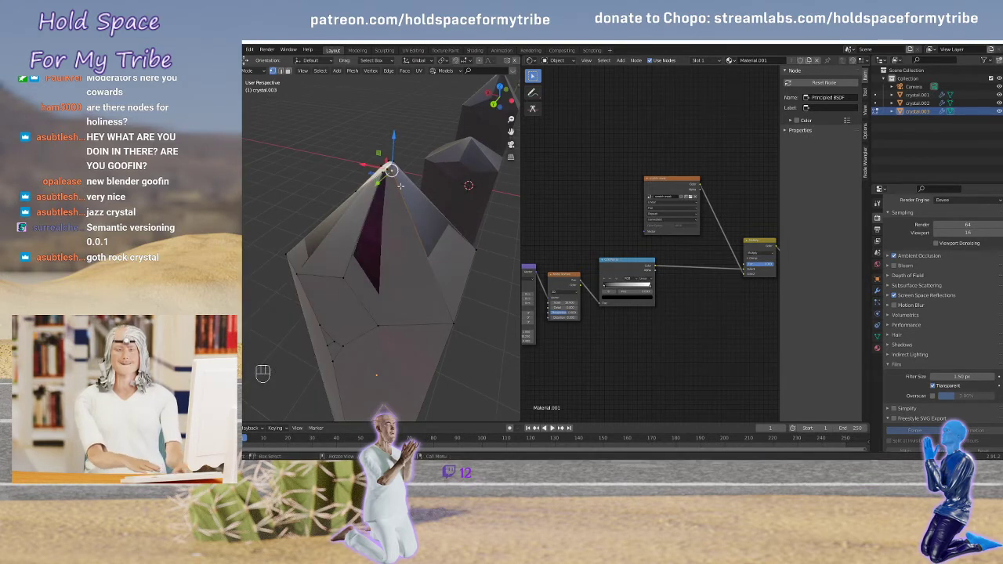
{"action": "key", "text": "g"}
{"action": "key", "text": "g"}
{"action": "left_click", "coordinate": [382, 230]}
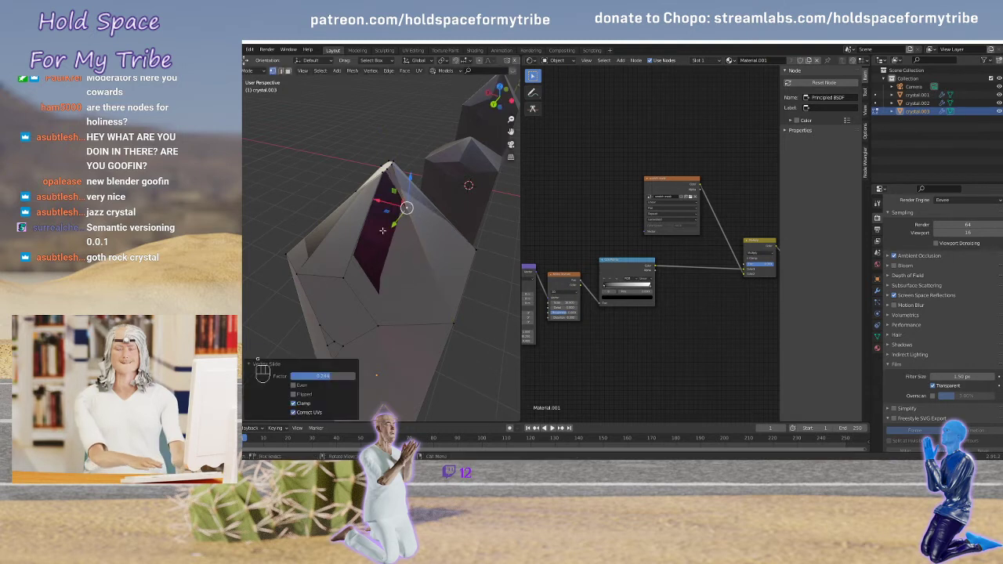
Slide another tip vertex of crystal.003 down its ridge and check the facets in Object Mode before resuming mesh editing
{"action": "middle_click_drag", "start_coordinate": [383, 231], "coordinate": [363, 212]}
{"action": "left_click", "coordinate": [323, 181]}
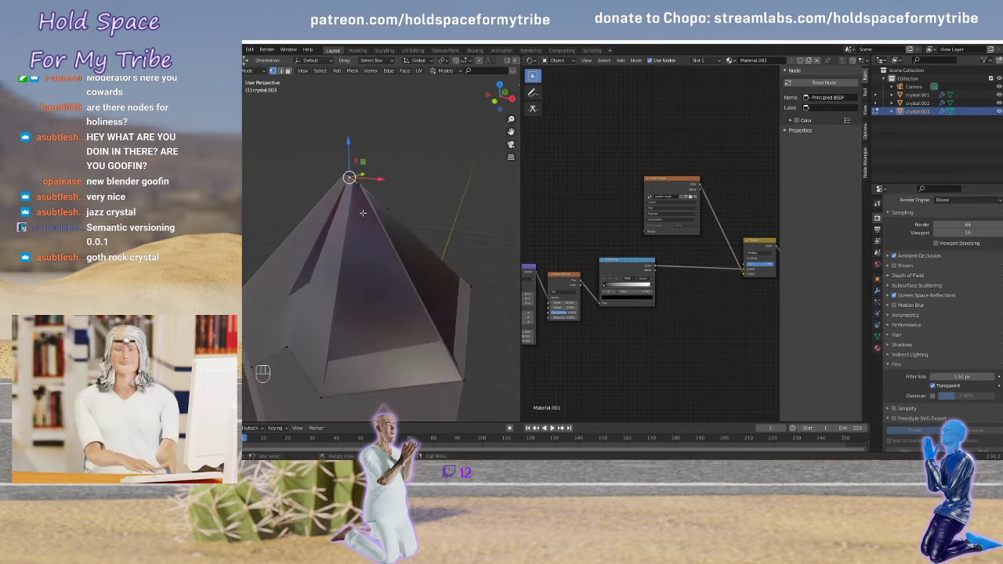
{"action": "key", "text": "g"}
{"action": "key", "text": "g"}
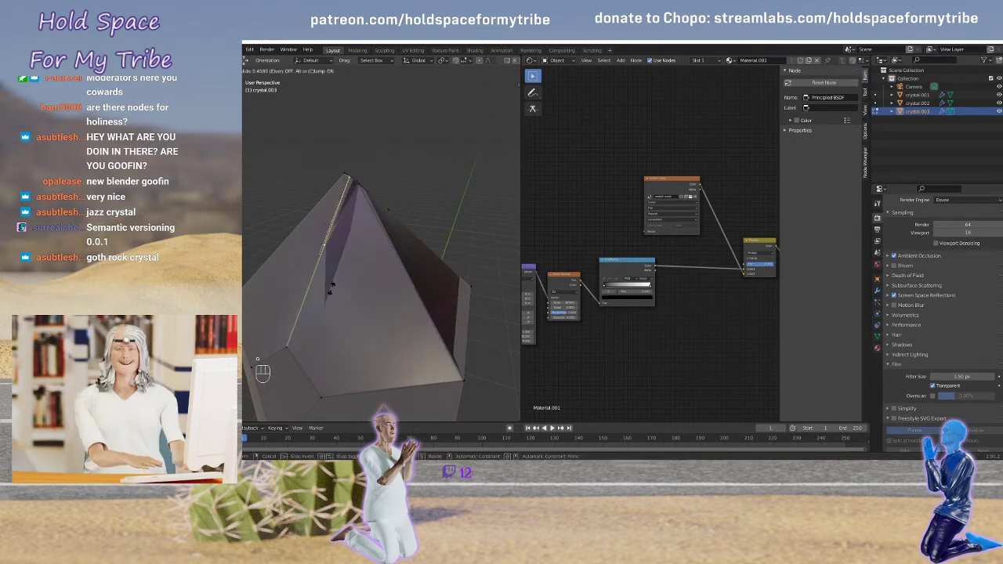
{"action": "left_click", "coordinate": [333, 275]}
{"action": "key", "text": "Tab"}
{"action": "mouse_move", "coordinate": [399, 257]}
{"action": "middle_mouse_down"}
{"action": "mouse_move", "coordinate": [337, 237]}
{"action": "mouse_move", "coordinate": [331, 281]}
{"action": "mouse_move", "coordinate": [405, 264]}
{"action": "mouse_move", "coordinate": [421, 285]}
{"action": "mouse_move", "coordinate": [432, 277]}
{"action": "mouse_move", "coordinate": [410, 253]}
{"action": "middle_mouse_up"}
{"action": "key", "text": "Tab"}
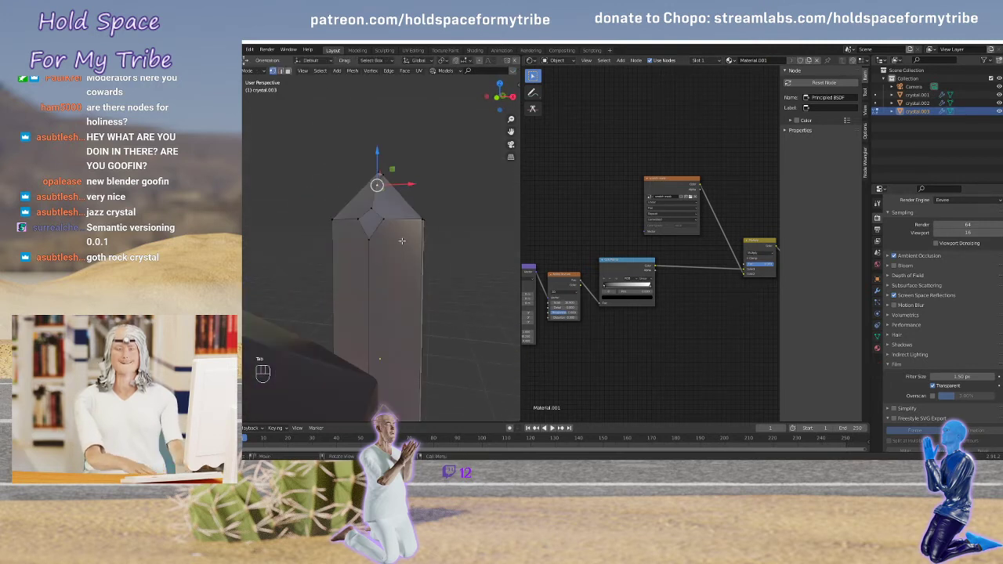
Slide two vertices on the shoulder of crystal.003 along the horizontal edges beside the small diamond facet
{"action": "left_click", "coordinate": [383, 220]}
{"action": "key", "text": "g"}
{"action": "key", "text": "g"}
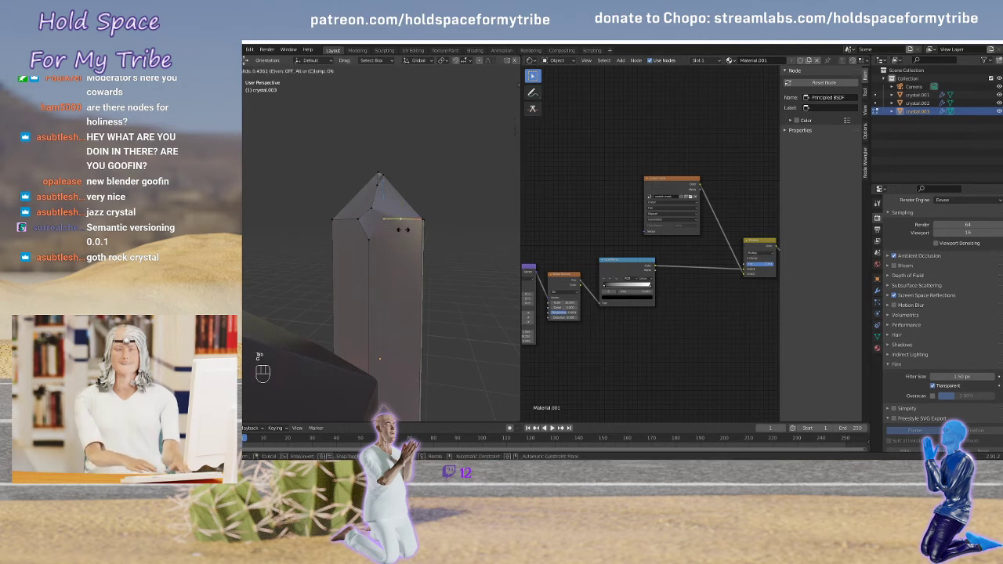
{"action": "left_click", "coordinate": [403, 228]}
{"action": "key", "text": "g"}
{"action": "key", "text": "g"}
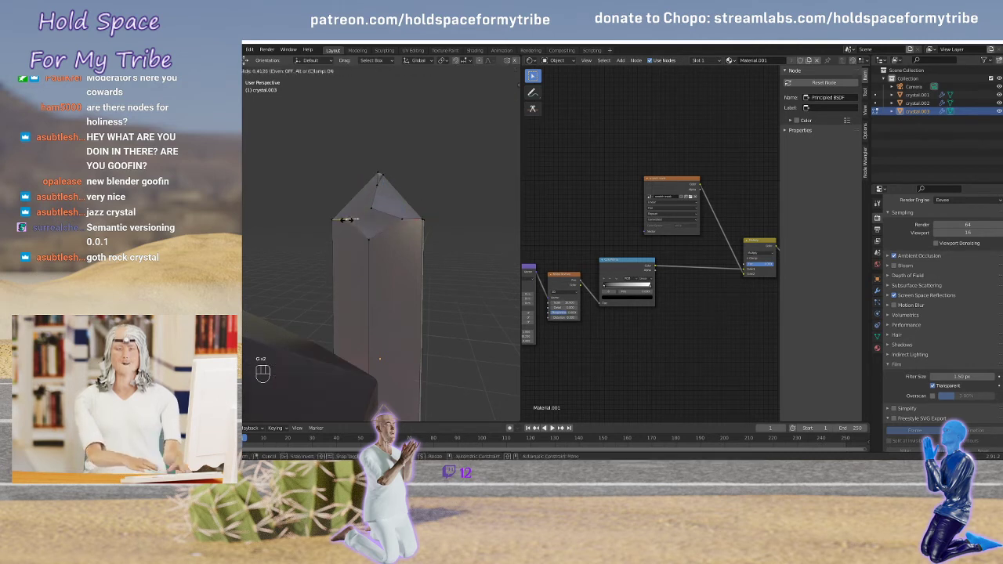
{"action": "left_click", "coordinate": [340, 220]}
Slide a shoulder vertex beside the notched facet of crystal.003 along its edge and return to Object Mode
{"action": "middle_click_drag", "start_coordinate": [344, 223], "coordinate": [406, 219]}
{"action": "key", "text": "g"}
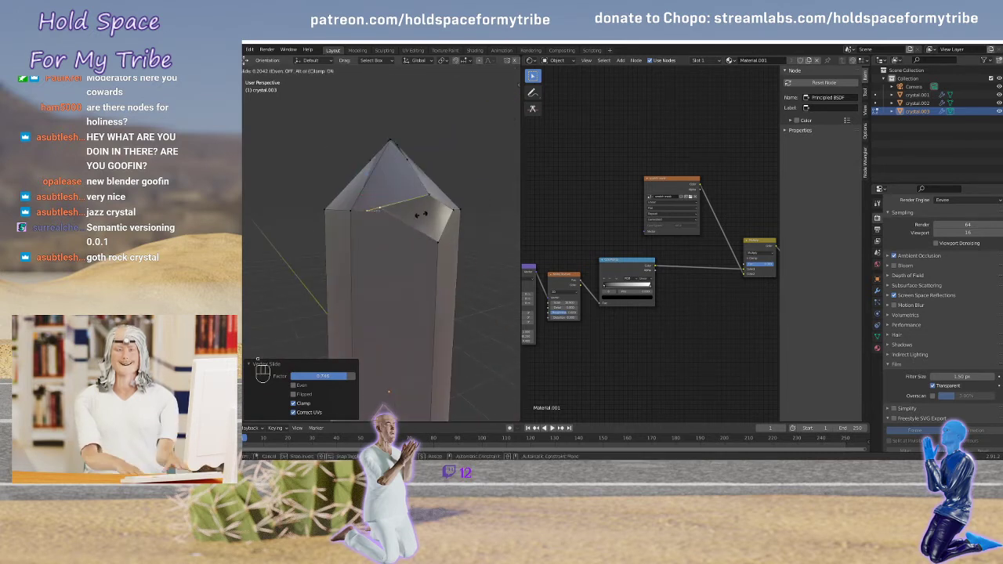
{"action": "left_click", "coordinate": [456, 209]}
{"action": "key", "text": "Tab"}
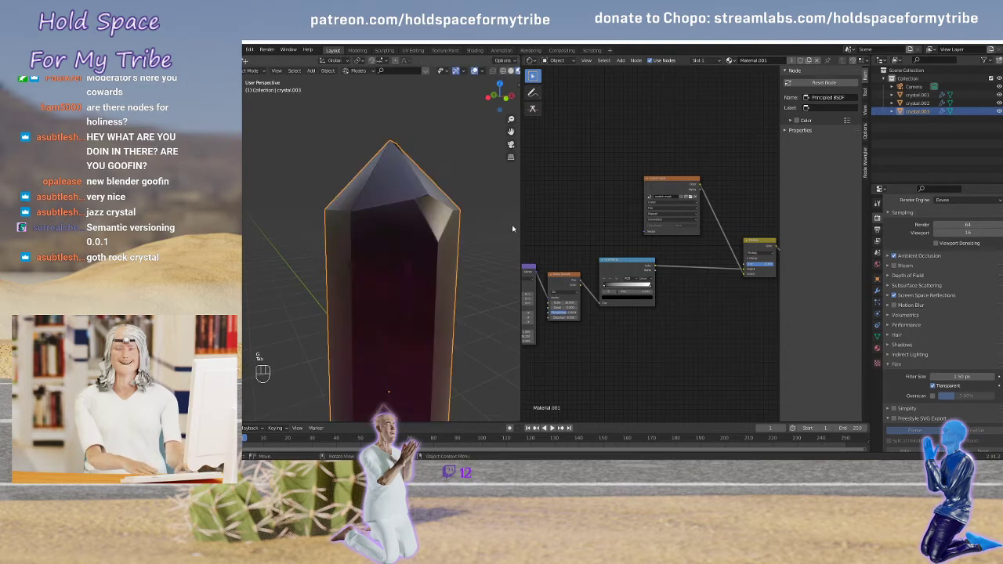
Scale the whole mesh of crystal.003 uniformly to about 0.304 and return to Object Mode
{"action": "middle_click_drag", "start_coordinate": [502, 227], "coordinate": [402, 223]}
{"action": "scroll", "coordinate": [402, 222], "scroll_direction": "down", "scroll_amount": 7}
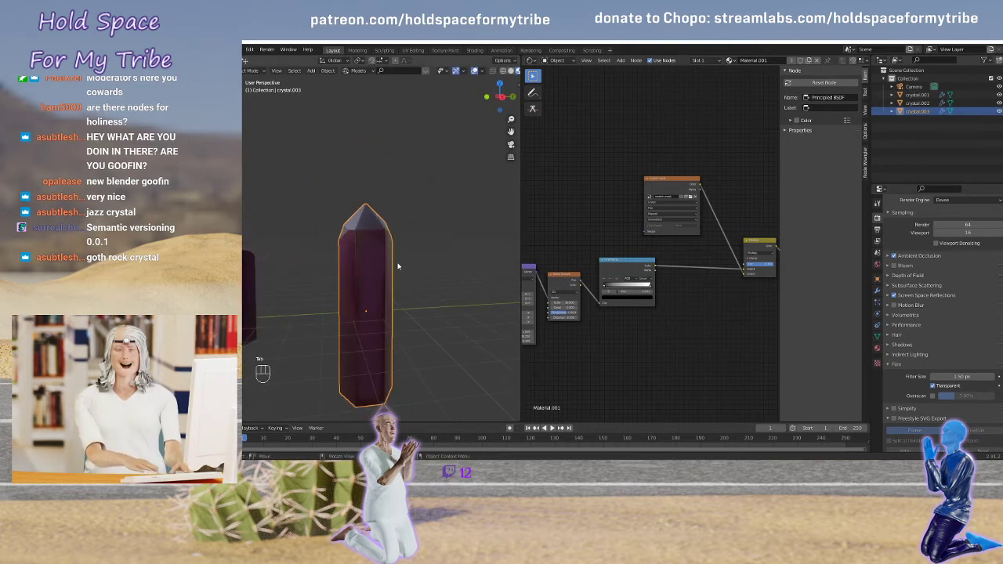
{"action": "mouse_move", "coordinate": [355, 277]}
{"action": "middle_mouse_down"}
{"action": "mouse_move", "coordinate": [420, 269]}
{"action": "mouse_move", "coordinate": [360, 269]}
{"action": "middle_mouse_up"}
{"action": "scroll", "coordinate": [361, 270], "scroll_direction": "up", "scroll_amount": 3}
{"action": "middle_click_drag", "start_coordinate": [397, 304], "coordinate": [425, 262], "text": "shift"}
{"action": "key", "text": "Tab"}
{"action": "key", "text": "ctrl+r"}
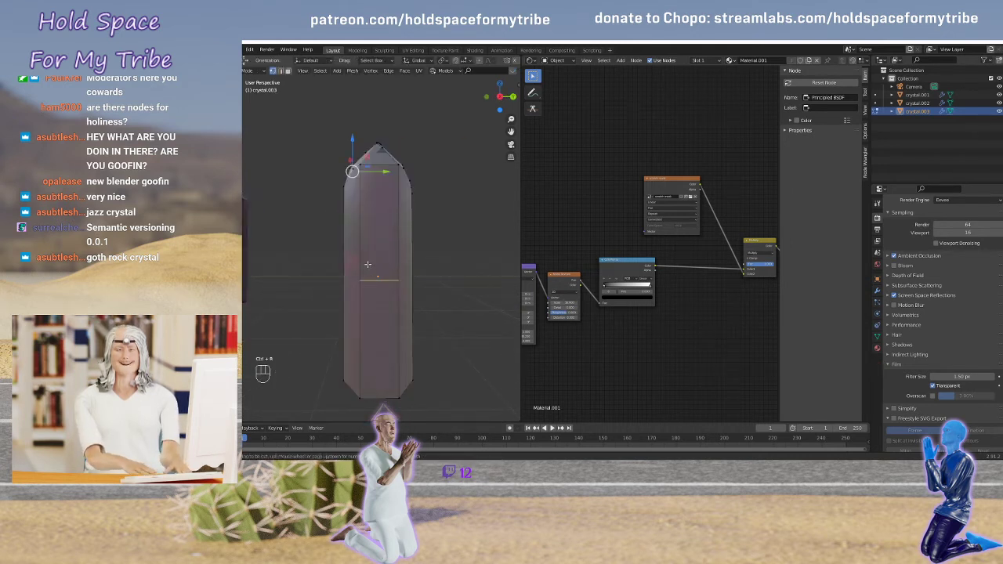
{"action": "right_click", "coordinate": [373, 264]}
{"action": "mouse_move", "coordinate": [439, 261]}
{"action": "middle_mouse_down"}
{"action": "mouse_move", "coordinate": [369, 266]}
{"action": "mouse_move", "coordinate": [437, 268]}
{"action": "middle_mouse_up"}
{"action": "key", "text": "a"}
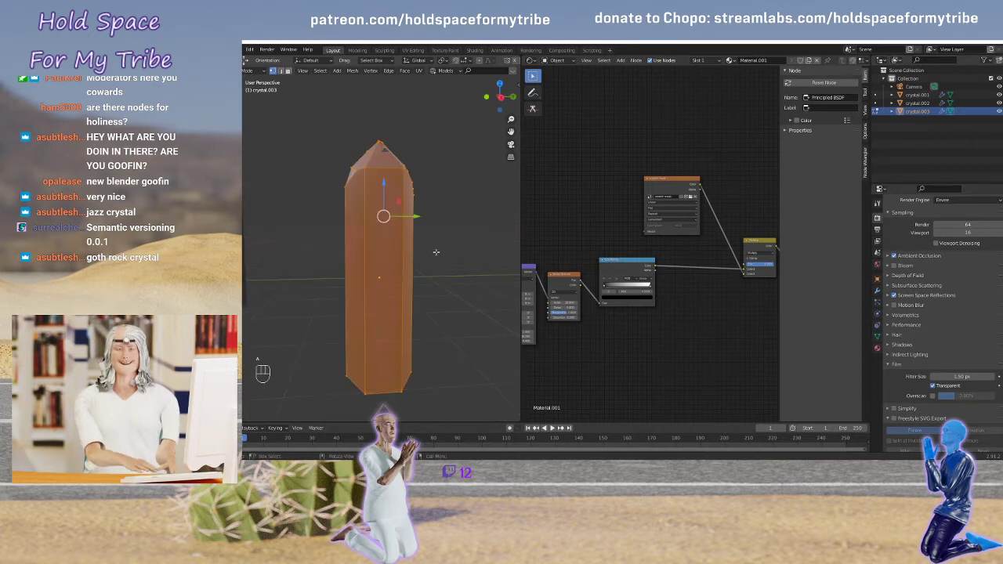
{"action": "key", "text": "s"}
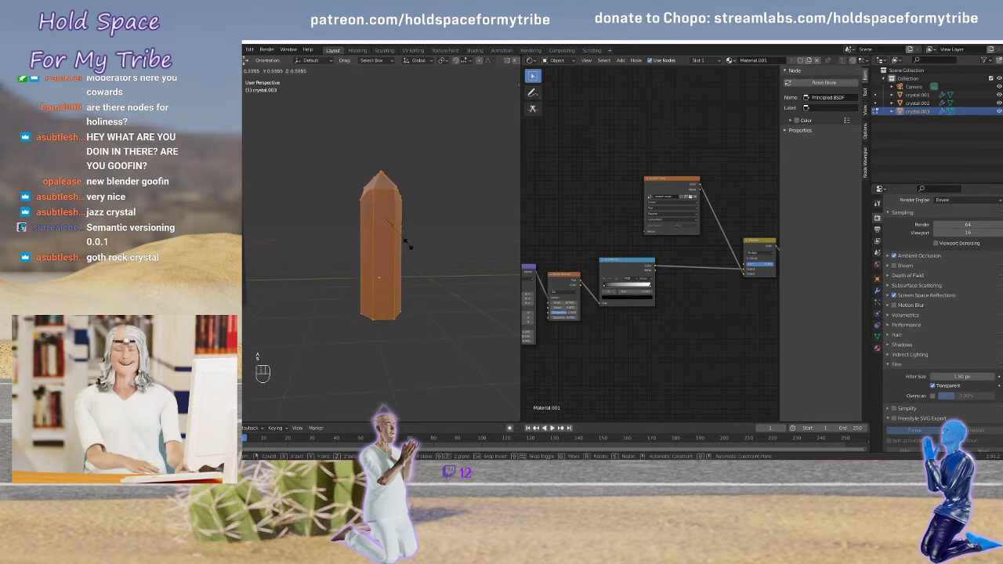
{"action": "left_click", "coordinate": [386, 235]}
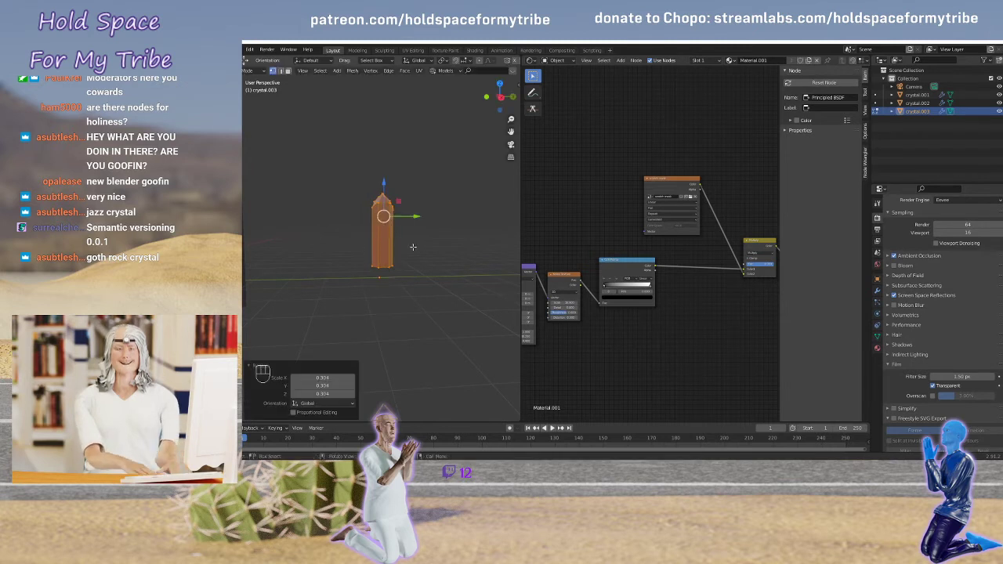
{"action": "key", "text": "Tab"}
Try a dark teal Base Color on the crystals' Principled BSDF, then undo the color change
{"action": "scroll", "coordinate": [413, 248], "scroll_direction": "down", "scroll_amount": 5}
{"action": "mouse_move", "coordinate": [339, 253]}
{"action": "middle_mouse_down"}
{"action": "mouse_move", "coordinate": [353, 262]}
{"action": "mouse_move", "coordinate": [335, 256]}
{"action": "middle_mouse_up"}
{"action": "middle_click_drag", "start_coordinate": [301, 246], "coordinate": [361, 242], "text": "shift"}
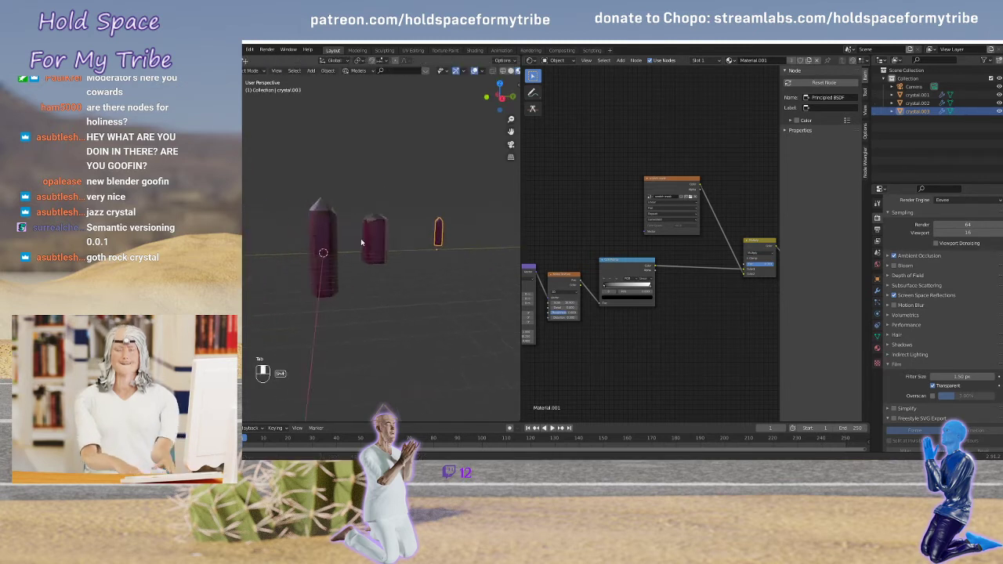
{"action": "scroll", "coordinate": [364, 243], "scroll_direction": "up", "scroll_amount": 3}
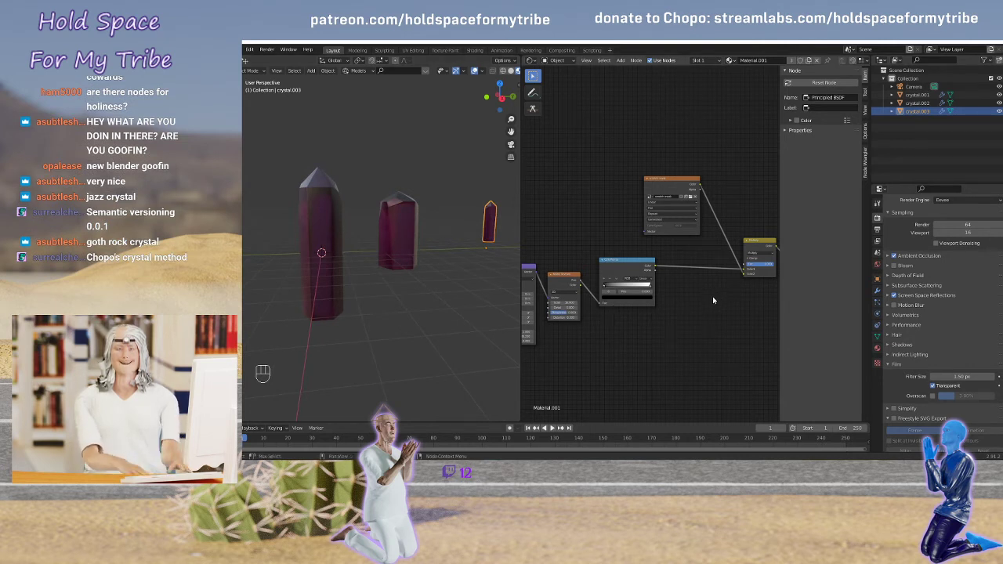
{"action": "middle_click_drag", "start_coordinate": [750, 302], "coordinate": [524, 329]}
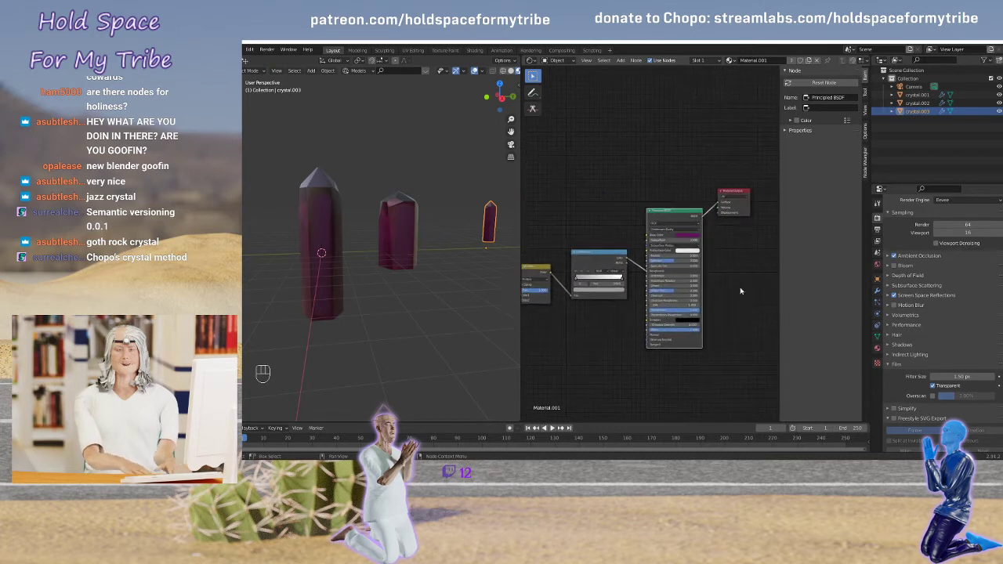
{"action": "scroll", "coordinate": [728, 284], "scroll_direction": "up", "scroll_amount": 2}
{"action": "left_click", "coordinate": [716, 235]}
{"action": "left_click", "coordinate": [716, 142]}
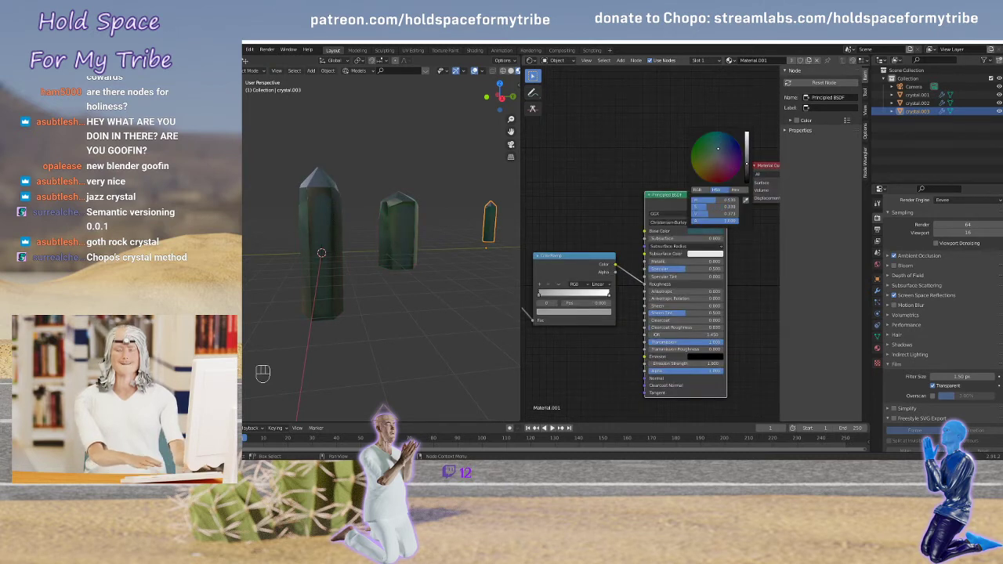
{"action": "middle_click_drag", "start_coordinate": [359, 259], "coordinate": [441, 235]}
{"action": "key", "text": "ctrl+z"}
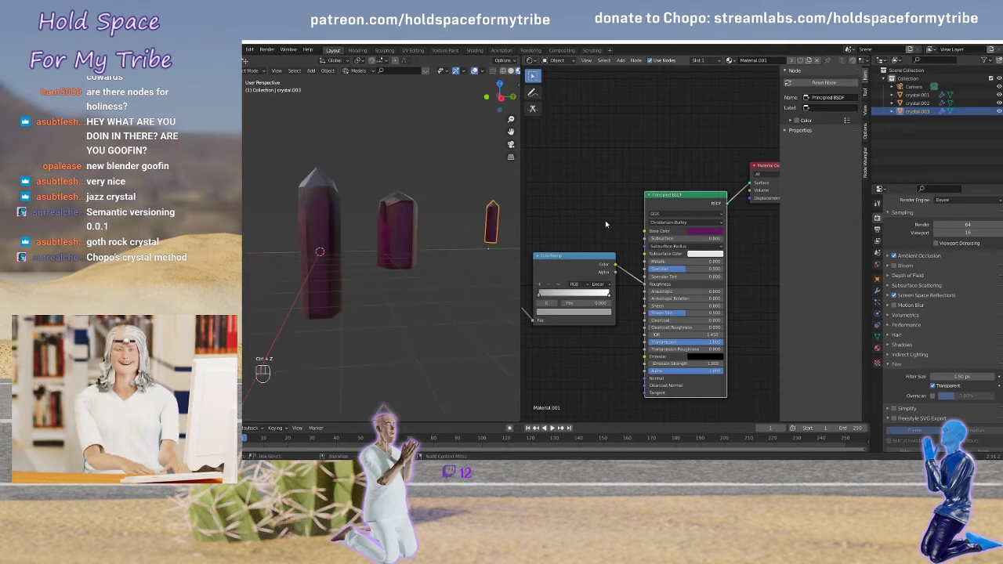
Delete the camera from the scene and rename the collection holding the crystals as crystals
{"action": "middle_click_drag", "start_coordinate": [559, 339], "coordinate": [618, 330]}
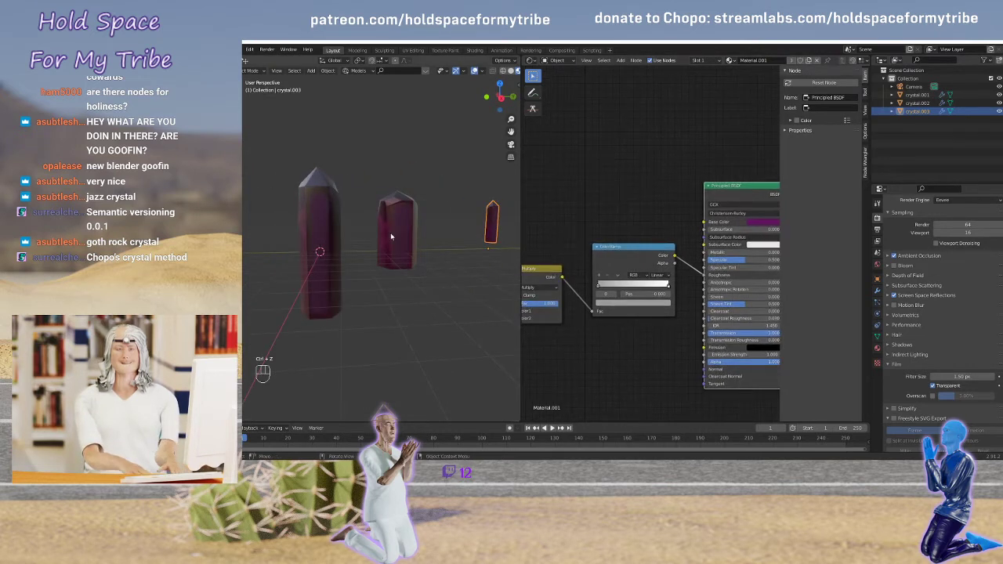
{"action": "middle_click_drag", "start_coordinate": [305, 226], "coordinate": [424, 224]}
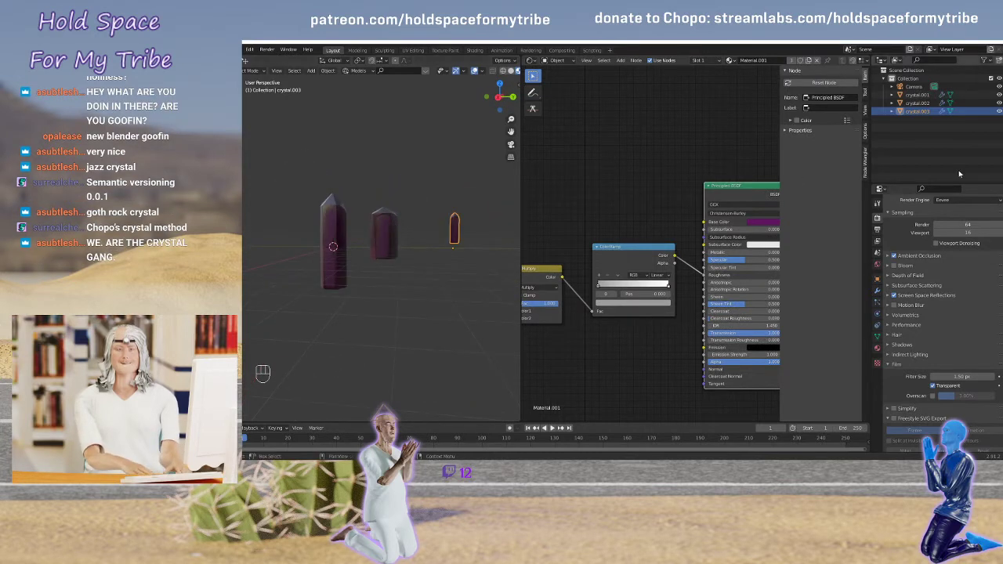
{"action": "left_click", "coordinate": [922, 138]}
{"action": "left_click", "coordinate": [917, 87]}
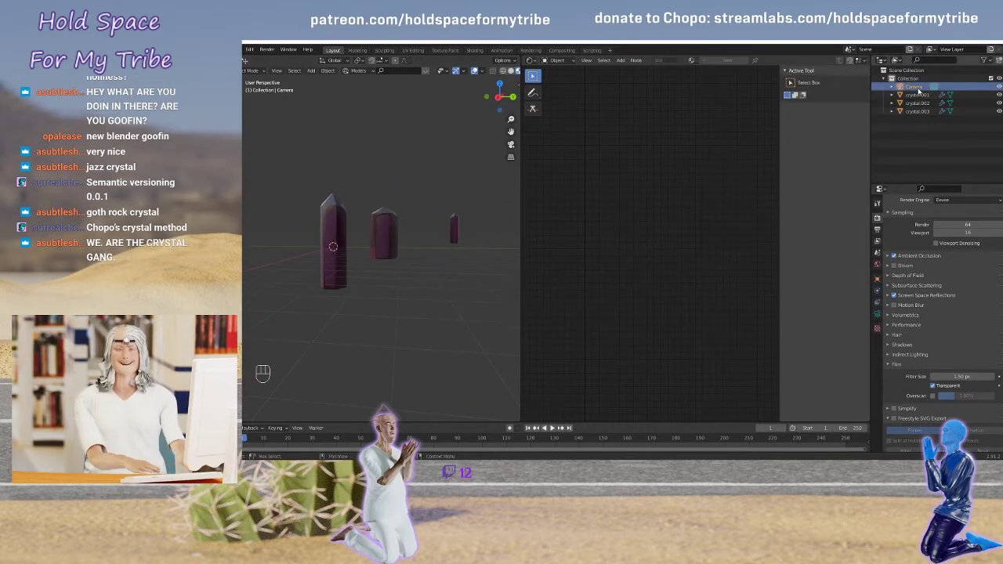
{"action": "key", "text": "x"}
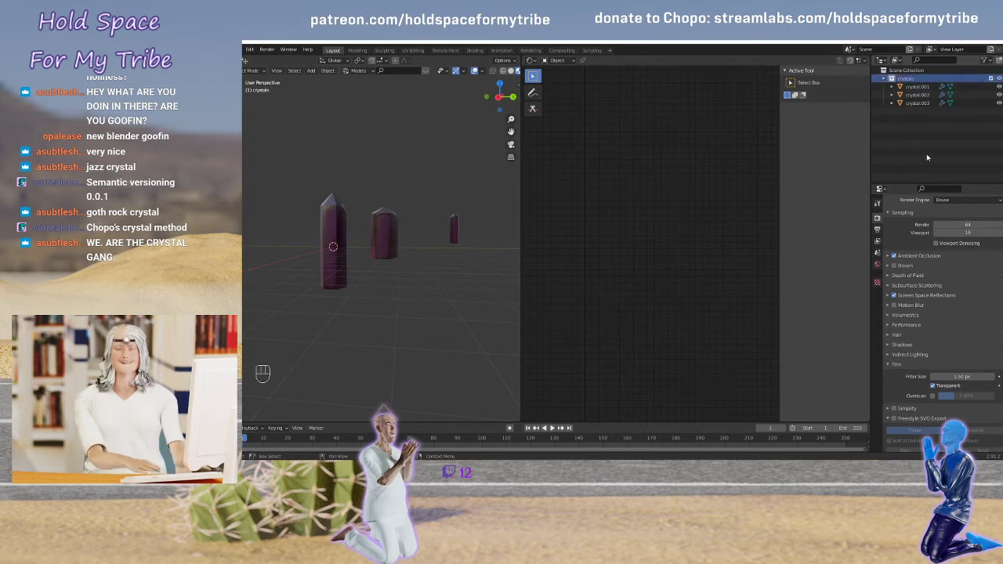
Hide the crystals collection in the viewport and add a new collection inside it
{"action": "scroll", "coordinate": [340, 224], "scroll_direction": "down", "scroll_amount": 3}
{"action": "scroll", "coordinate": [392, 214], "scroll_direction": "up", "scroll_amount": 1}
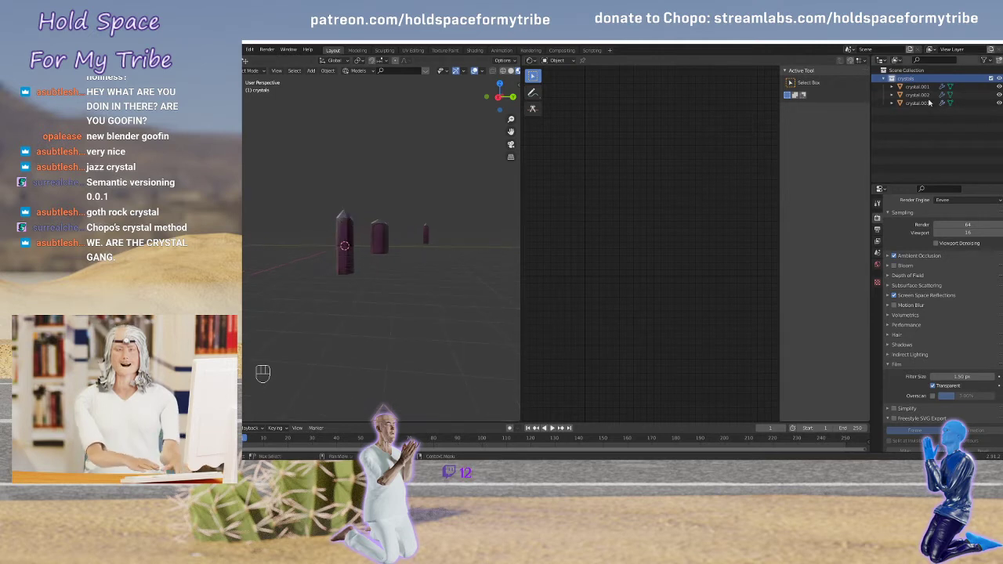
{"action": "left_click", "coordinate": [994, 78]}
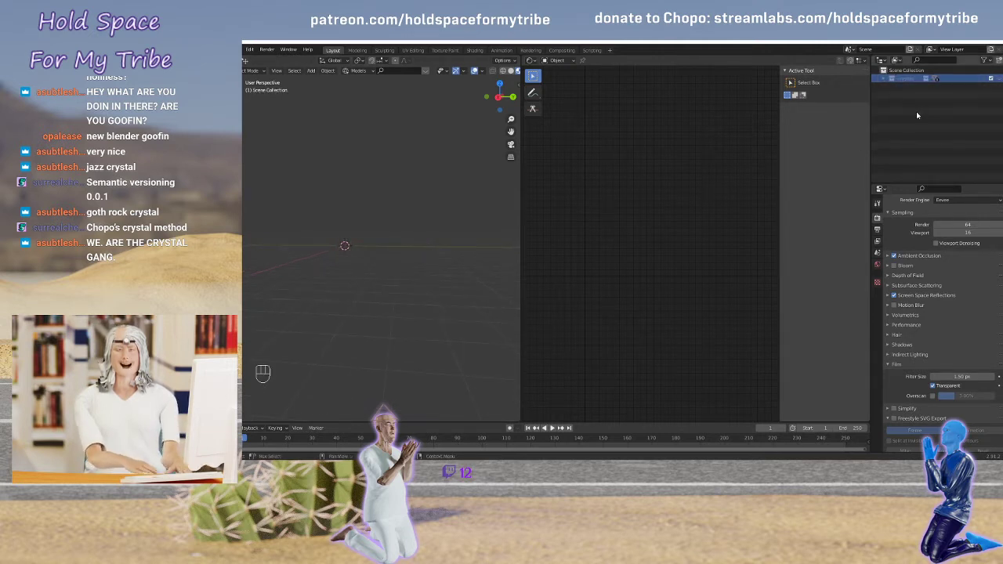
Move the new collection out of crystals to the Scene Collection level and rename it rock
{"action": "left_click", "coordinate": [884, 79]}
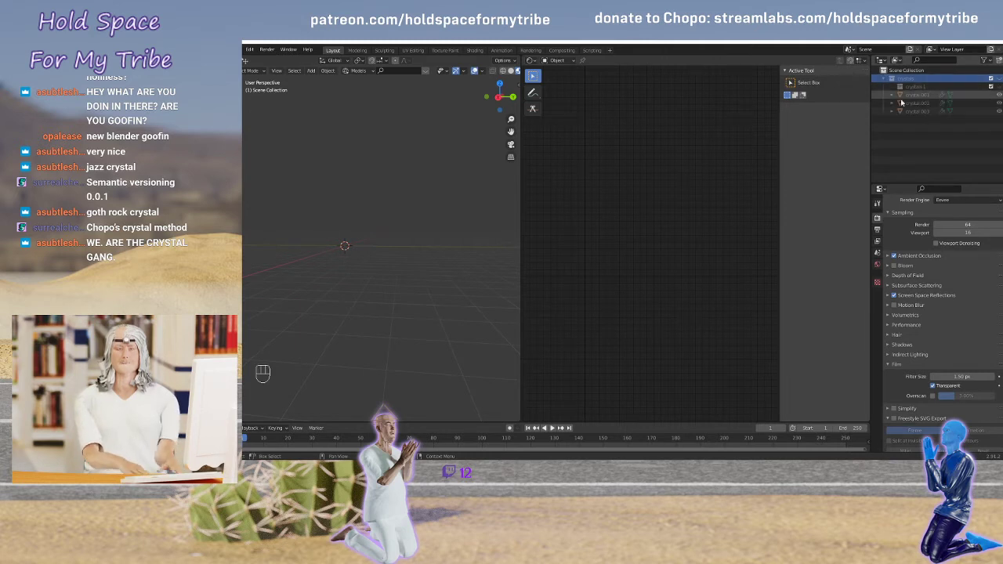
{"action": "left_click_drag", "start_coordinate": [906, 89], "coordinate": [898, 151]}
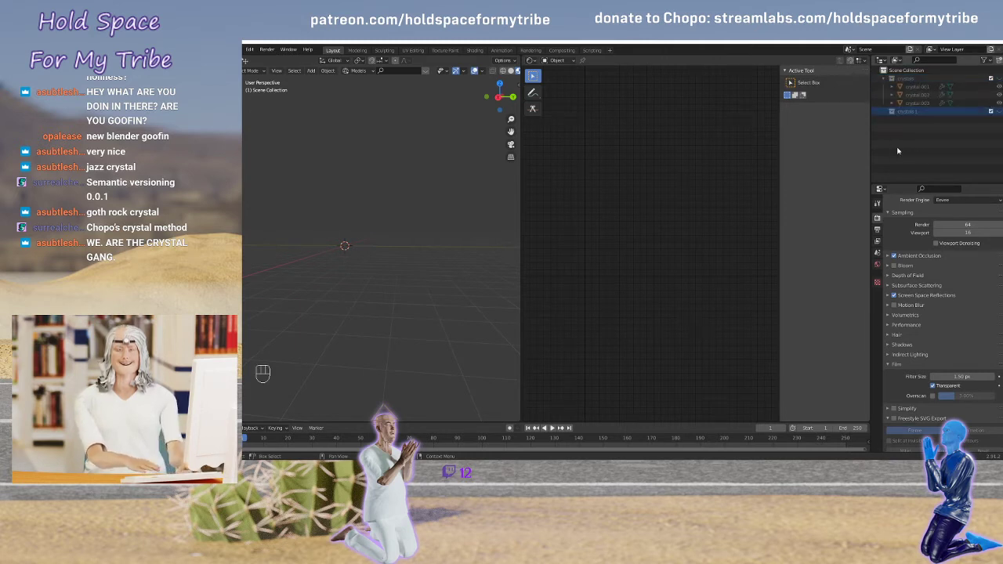
{"action": "left_click", "coordinate": [885, 80]}
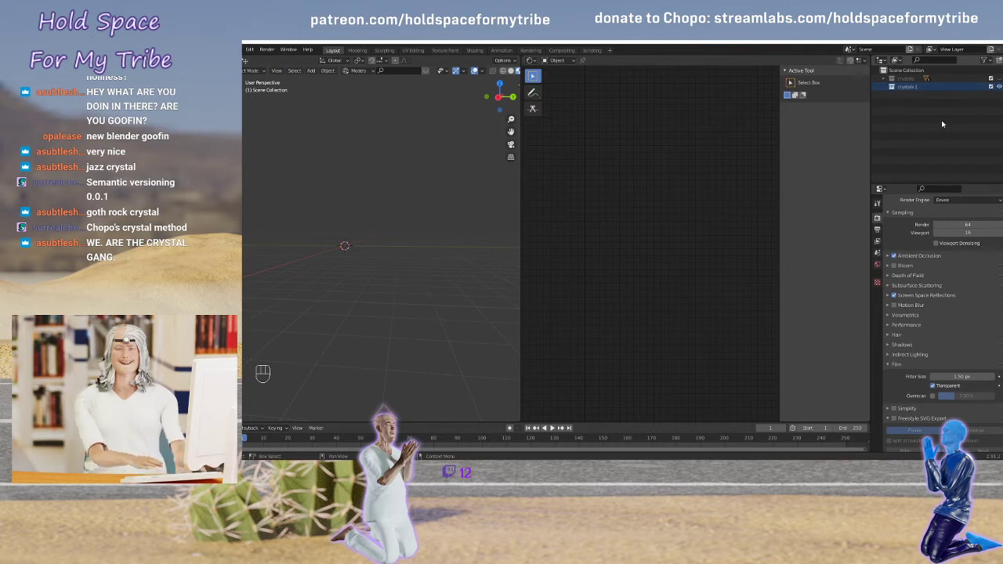
{"action": "double_click", "coordinate": [909, 87]}
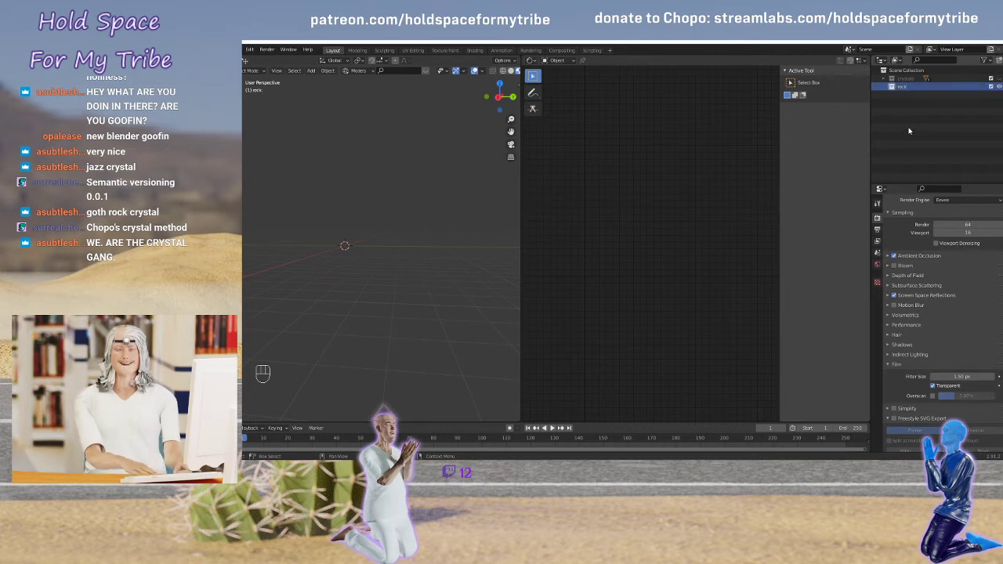
Join the empty node editor area into the 3D viewport to enlarge the modeling space
{"action": "middle_click_drag", "start_coordinate": [333, 213], "coordinate": [369, 235]}
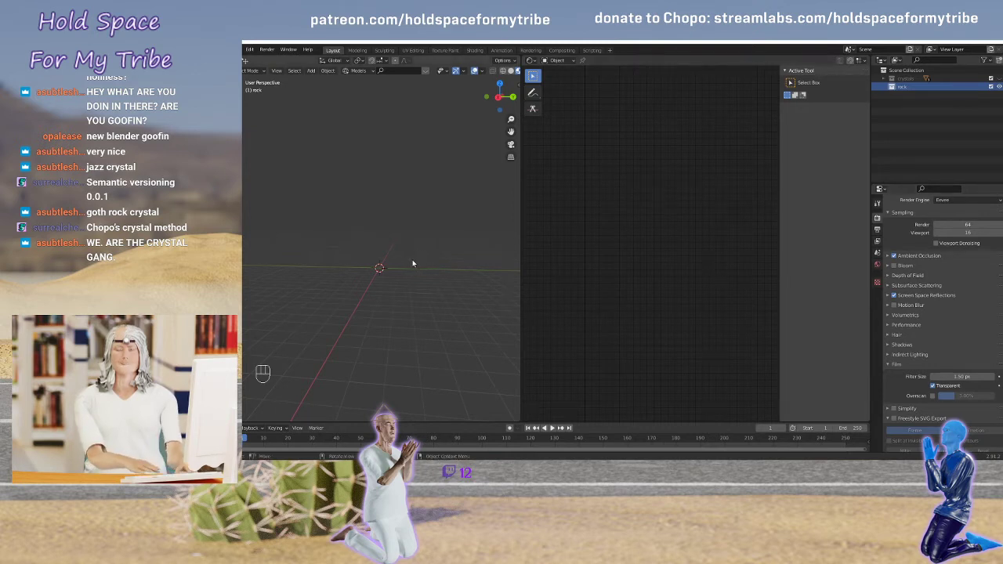
{"action": "middle_click_drag", "start_coordinate": [450, 248], "coordinate": [538, 394]}
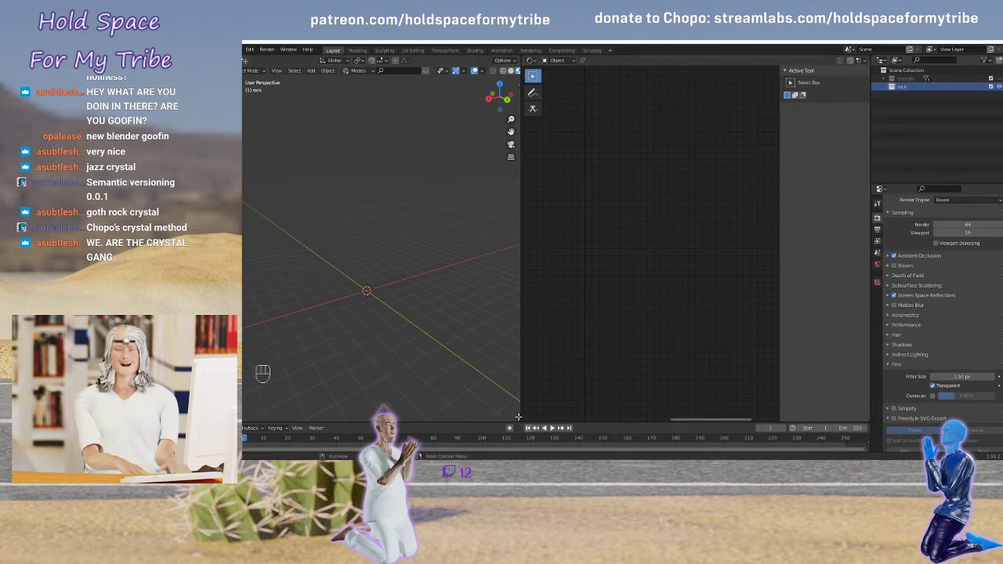
{"action": "left_click_drag", "start_coordinate": [542, 414], "coordinate": [697, 408]}
{"action": "middle_click_drag", "start_coordinate": [522, 330], "coordinate": [602, 304]}
Add a mesh rock to the rock collection with the Rock Generator, keeping its default settings
{"action": "key", "text": "shift+a"}
{"action": "mouse_move", "coordinate": [597, 296]}
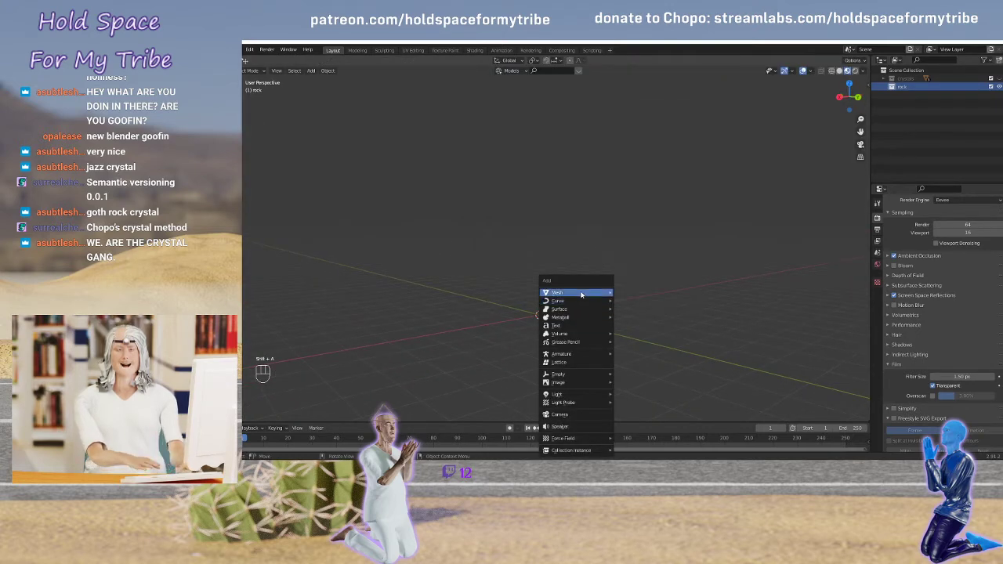
{"action": "mouse_move", "coordinate": [648, 210]}
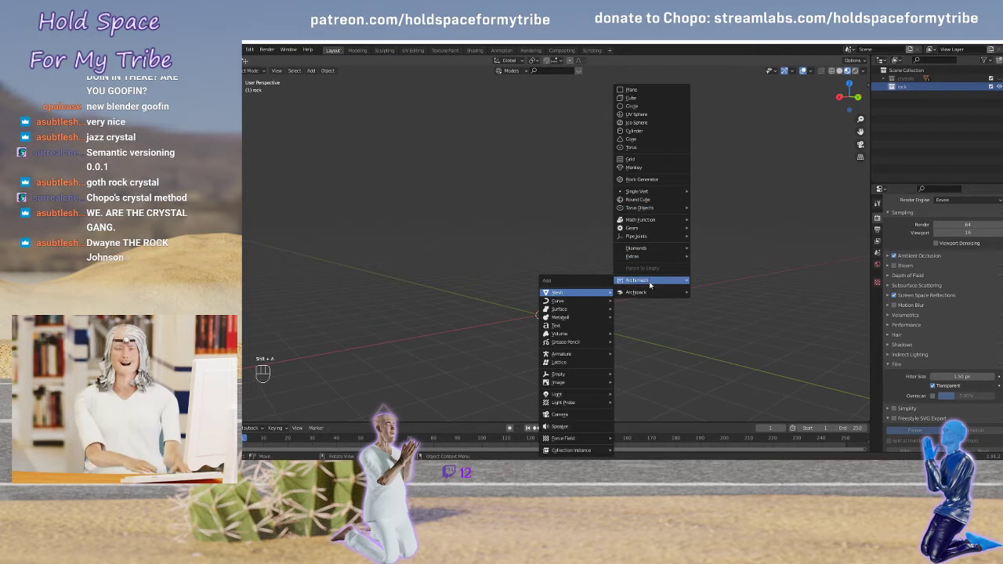
{"action": "left_click", "coordinate": [653, 182]}
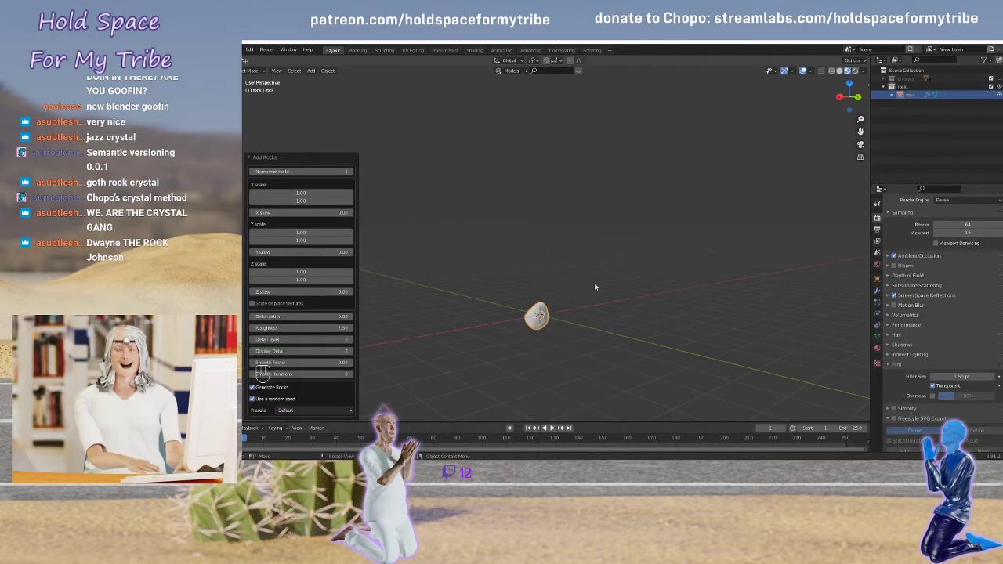
{"action": "scroll", "coordinate": [595, 286], "scroll_direction": "up", "scroll_amount": 5}
{"action": "middle_click_drag", "start_coordinate": [583, 341], "coordinate": [635, 222], "text": "shift"}
{"action": "scroll", "coordinate": [674, 283], "scroll_direction": "up", "scroll_amount": 2}
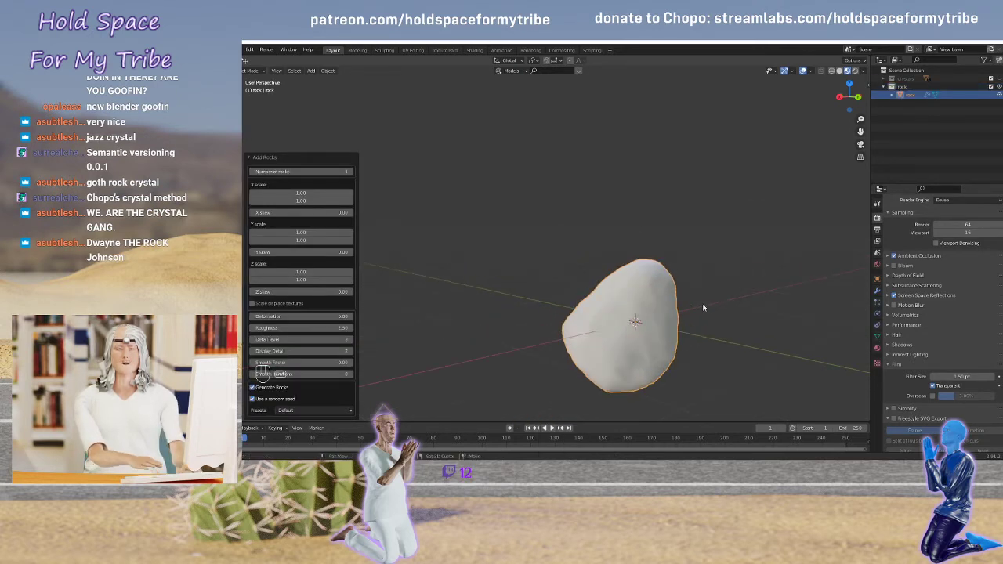
{"action": "middle_click_drag", "start_coordinate": [703, 308], "coordinate": [667, 267]}
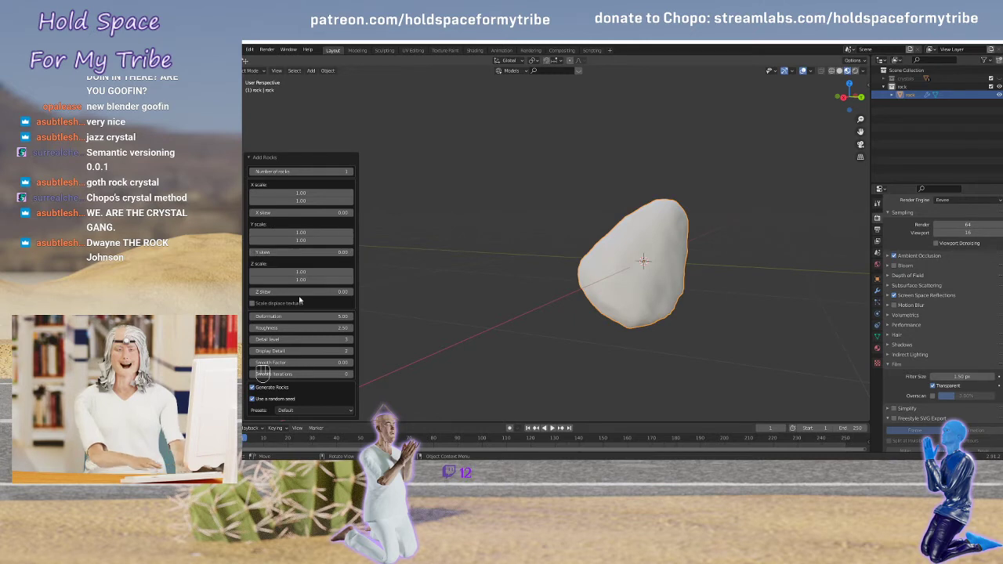
Try the generated rock with deformation 0, detail level 1 and smooth factor 5.40
{"action": "left_click_drag", "start_coordinate": [301, 317], "coordinate": [249, 317]}
{"action": "mouse_move", "coordinate": [566, 294]}
{"action": "middle_mouse_down"}
{"action": "mouse_move", "coordinate": [650, 285]}
{"action": "mouse_move", "coordinate": [549, 291]}
{"action": "middle_mouse_up"}
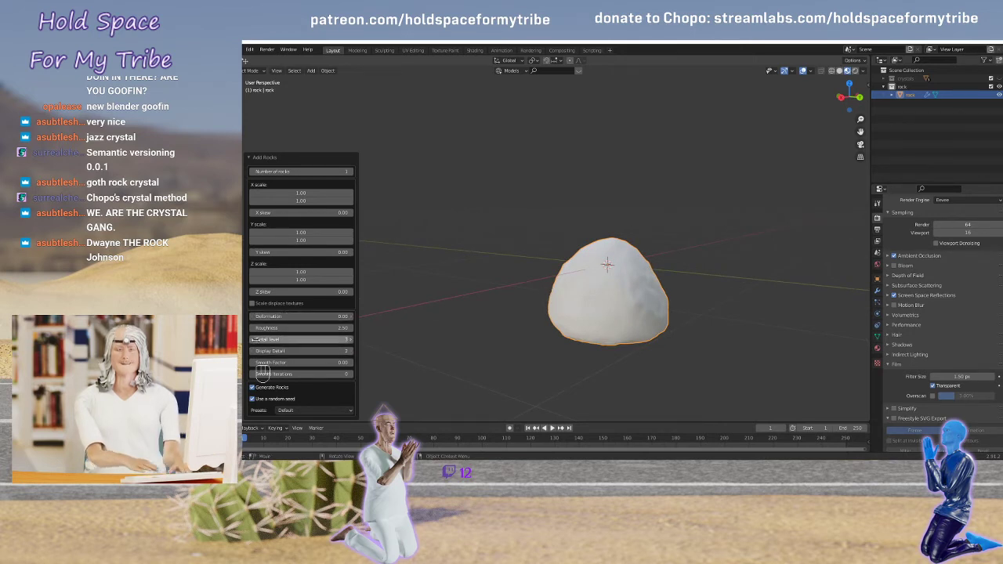
{"action": "left_click", "coordinate": [251, 339]}
{"action": "left_click", "coordinate": [251, 340]}
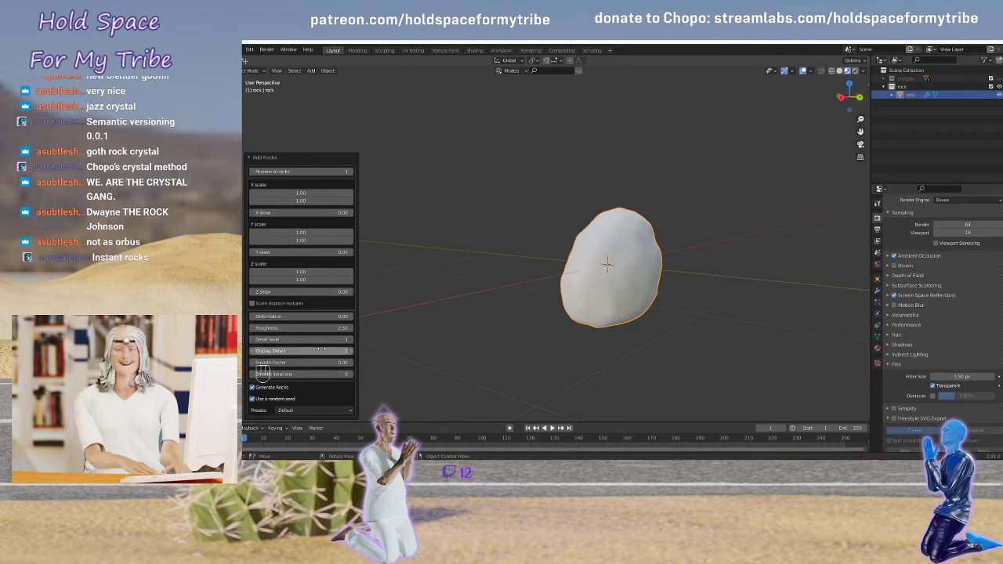
{"action": "mouse_move", "coordinate": [324, 362]}
{"action": "left_mouse_down"}
{"action": "mouse_move", "coordinate": [394, 360]}
{"action": "mouse_move", "coordinate": [318, 363]}
{"action": "left_mouse_up"}
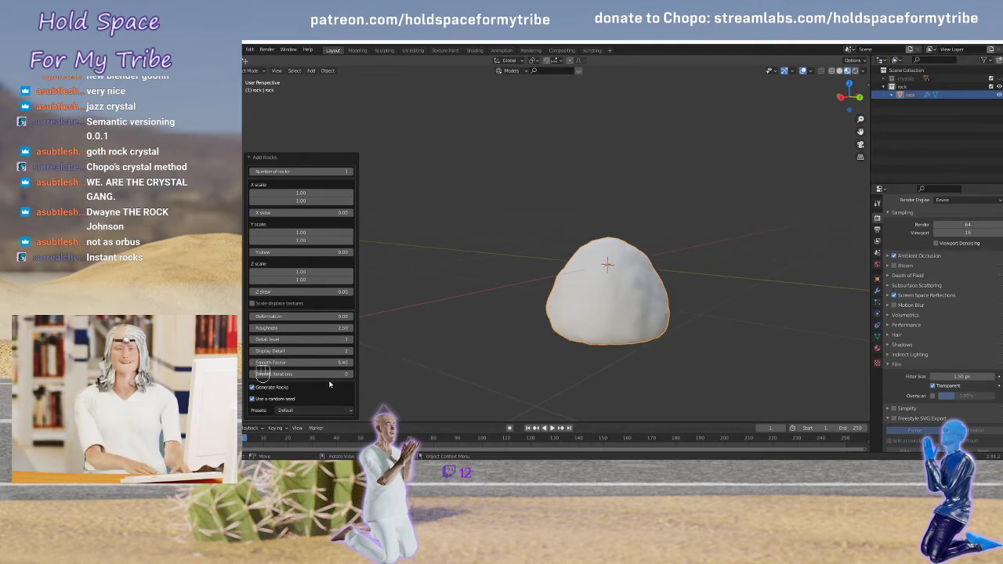
Apply the Ice preset to the generated rock
{"action": "left_click", "coordinate": [323, 410]}
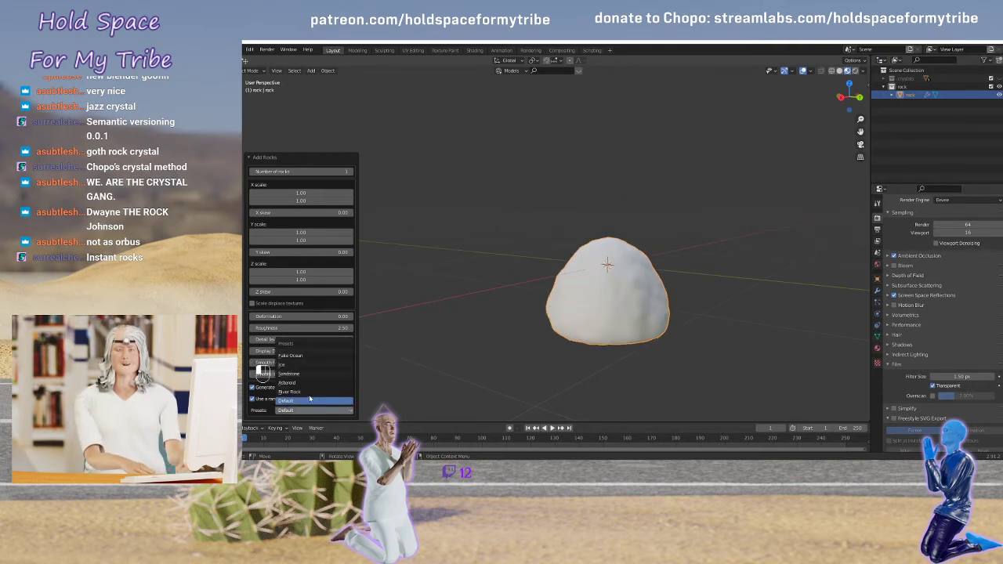
{"action": "left_click", "coordinate": [298, 364]}
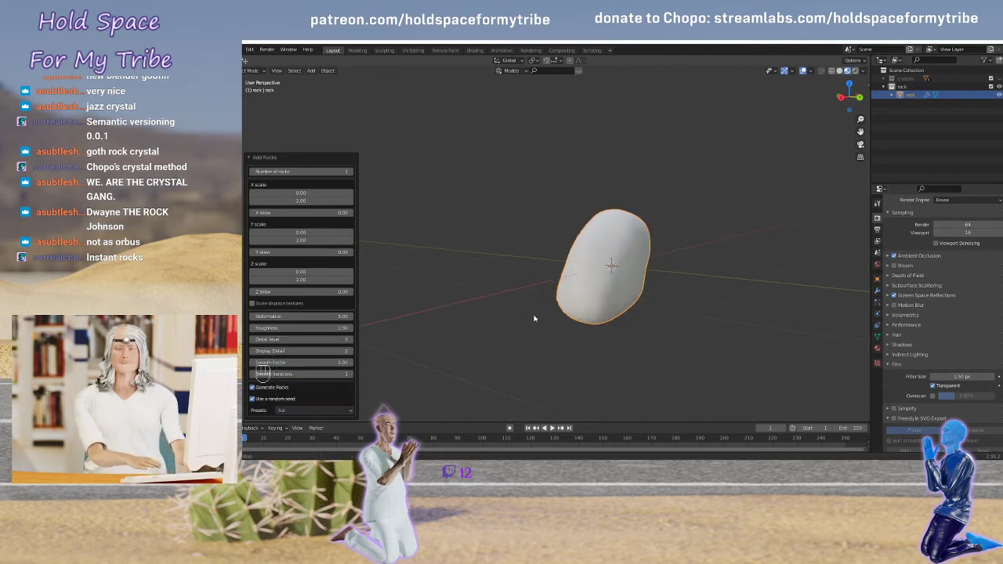
{"action": "mouse_move", "coordinate": [533, 318]}
{"action": "middle_mouse_down"}
{"action": "mouse_move", "coordinate": [601, 317]}
{"action": "mouse_move", "coordinate": [517, 317]}
{"action": "middle_mouse_up"}
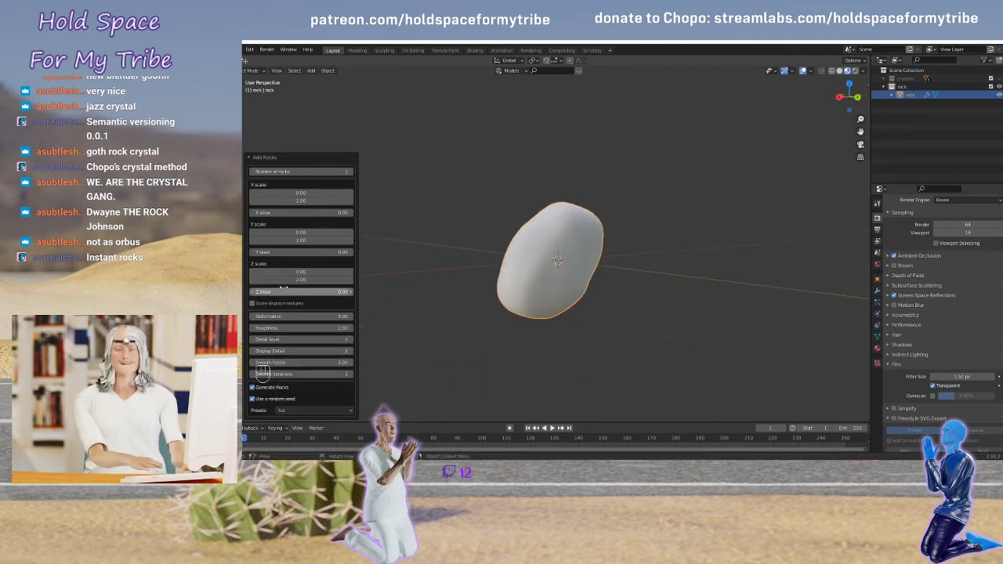
Try several deformation amounts for the rock and settle on about 5.60
{"action": "left_click_drag", "start_coordinate": [276, 316], "coordinate": [343, 321]}
{"action": "middle_click_drag", "start_coordinate": [673, 227], "coordinate": [614, 237]}
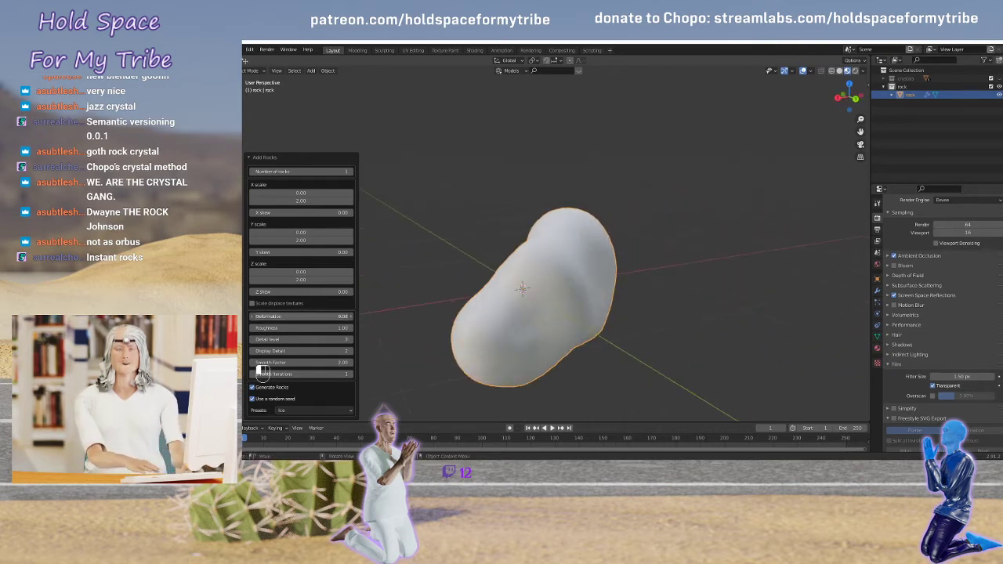
{"action": "left_click_drag", "start_coordinate": [295, 316], "coordinate": [289, 316]}
{"action": "middle_click_drag", "start_coordinate": [493, 290], "coordinate": [546, 285]}
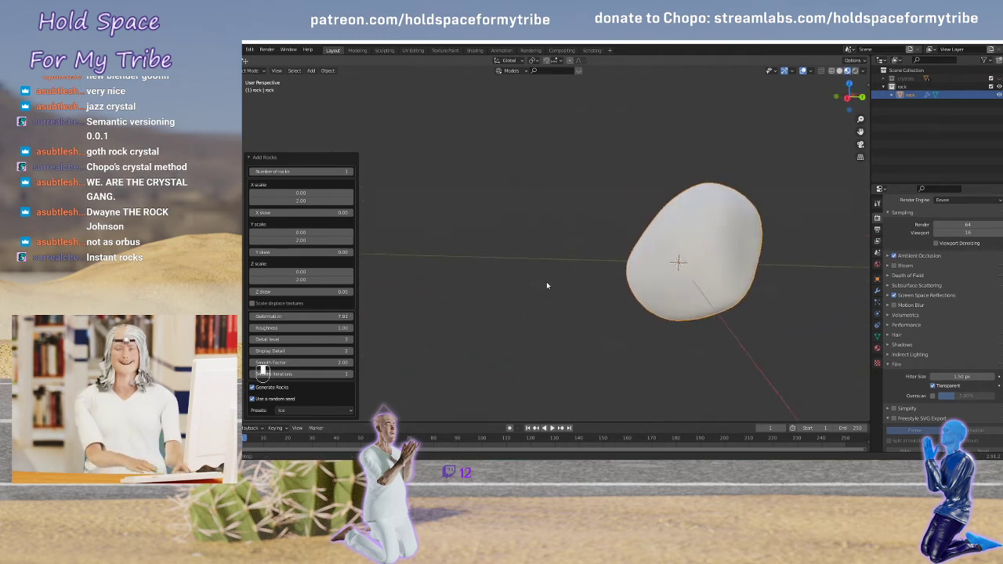
{"action": "left_click_drag", "start_coordinate": [301, 316], "coordinate": [297, 316]}
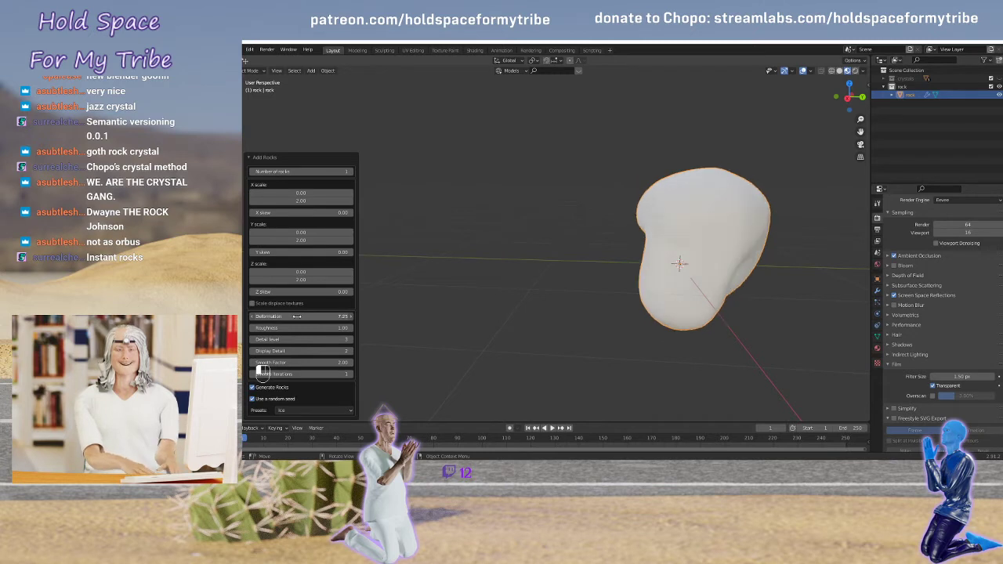
{"action": "mouse_move", "coordinate": [754, 238]}
{"action": "middle_mouse_down"}
{"action": "mouse_move", "coordinate": [709, 229]}
{"action": "mouse_move", "coordinate": [790, 247]}
{"action": "mouse_move", "coordinate": [841, 242]}
{"action": "mouse_move", "coordinate": [745, 251]}
{"action": "middle_mouse_up"}
{"action": "left_click_drag", "start_coordinate": [303, 316], "coordinate": [286, 327]}
{"action": "middle_click_drag", "start_coordinate": [652, 267], "coordinate": [605, 257]}
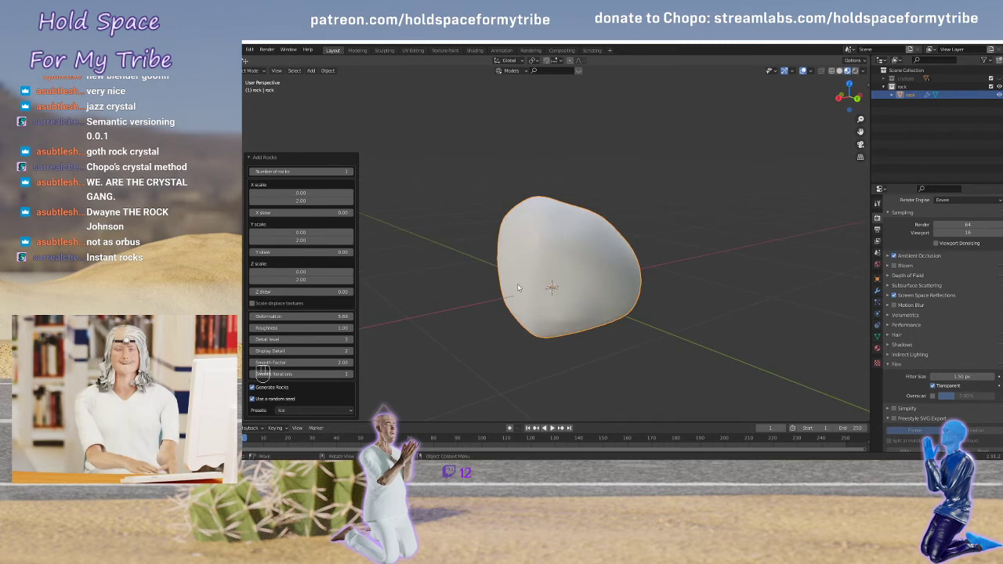
Finish the rock's generation settings and inspect its base mesh in Edit Mode, returning to Object Mode
{"action": "left_click", "coordinate": [464, 284]}
{"action": "left_click", "coordinate": [583, 285]}
{"action": "key", "text": "Tab"}
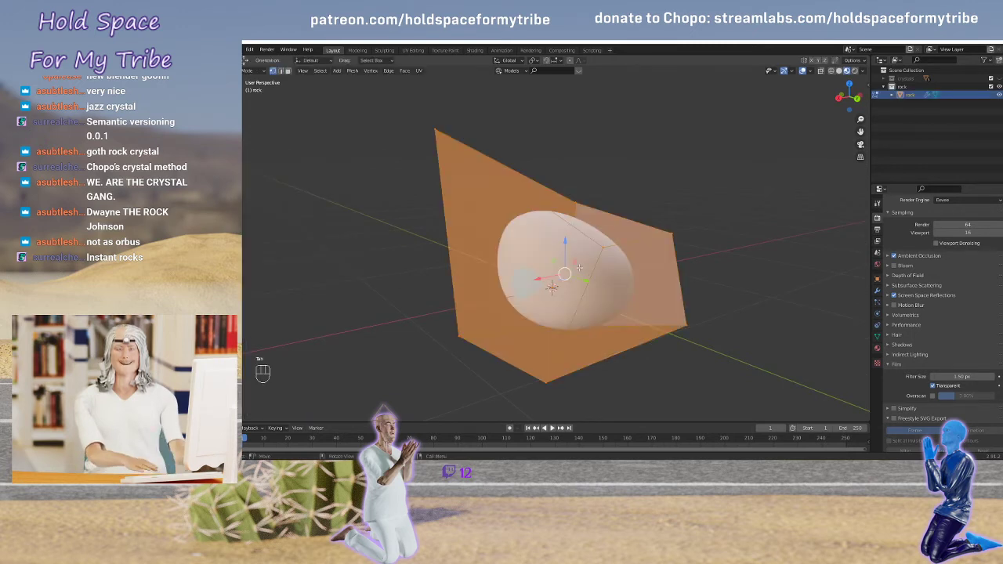
{"action": "middle_click_drag", "start_coordinate": [559, 262], "coordinate": [525, 265]}
{"action": "key", "text": "Tab"}
Show the rock's modifier stack and collapse all its Subsurf, Displace and Smooth modifiers
{"action": "left_click", "coordinate": [877, 292]}
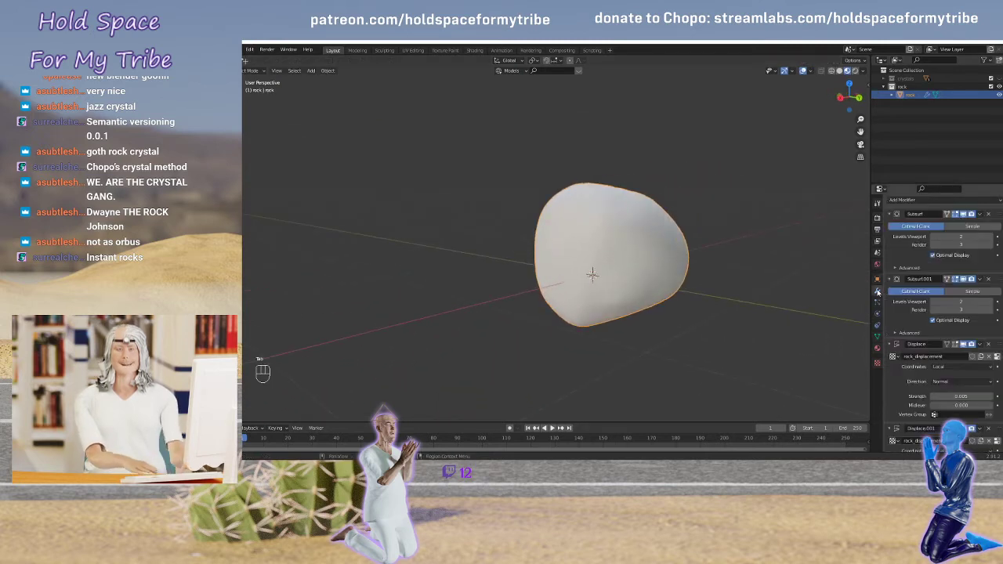
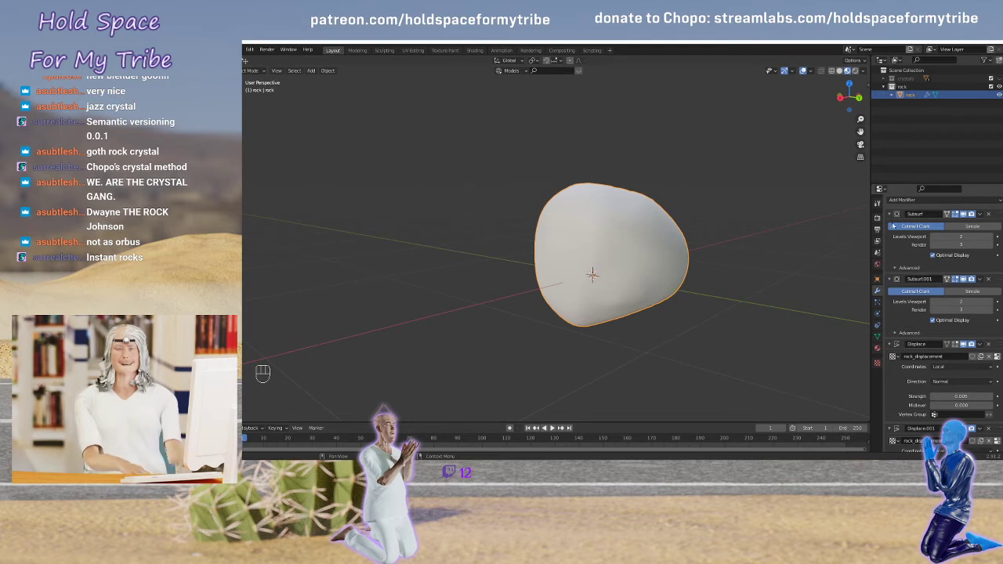
{"action": "left_click", "coordinate": [891, 215]}
{"action": "left_click", "coordinate": [890, 226]}
{"action": "left_click", "coordinate": [890, 237]}
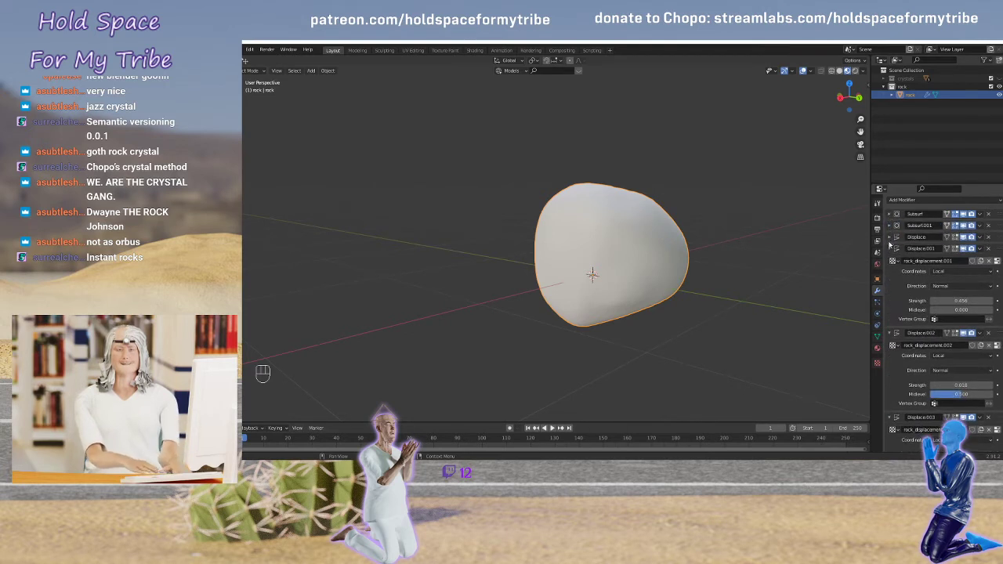
{"action": "left_click", "coordinate": [890, 247]}
{"action": "left_click", "coordinate": [892, 265]}
{"action": "left_click", "coordinate": [891, 290]}
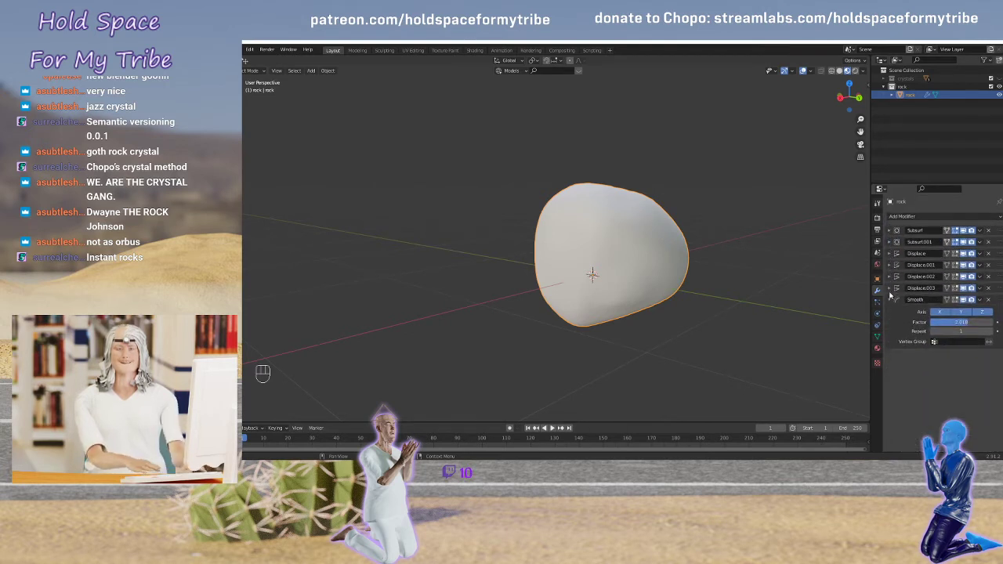
{"action": "left_click", "coordinate": [890, 301]}
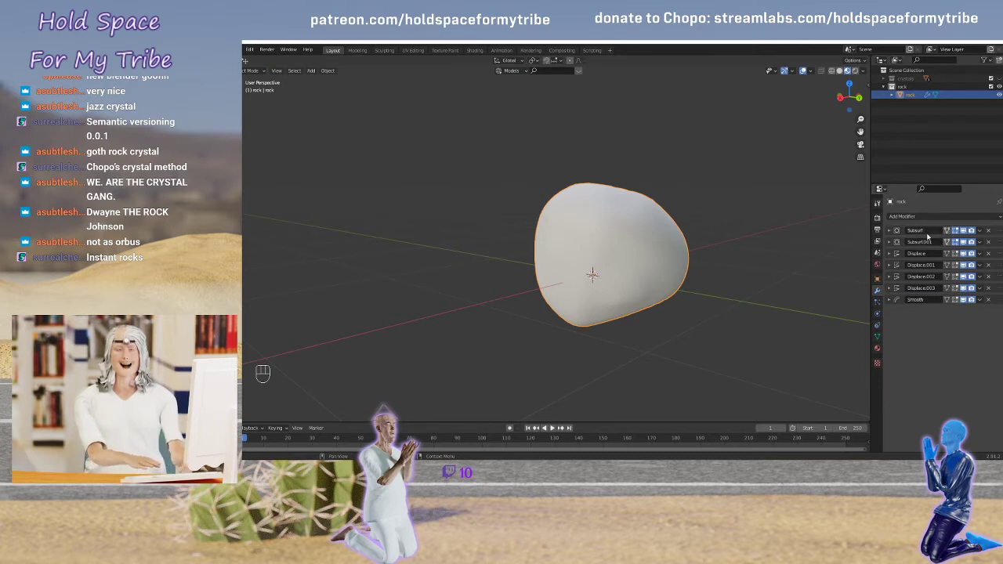
Apply all the rock's Subsurf, Displace and Smooth modifiers and check the resulting mesh in Edit Mode
{"action": "key", "text": "ctrl+a"}
{"action": "key", "text": "ctrl+a"}
{"action": "key", "text": "ctrl+a"}
{"action": "key", "text": "ctrl+a"}
{"action": "key", "text": "ctrl+a"}
{"action": "key", "text": "ctrl+a"}
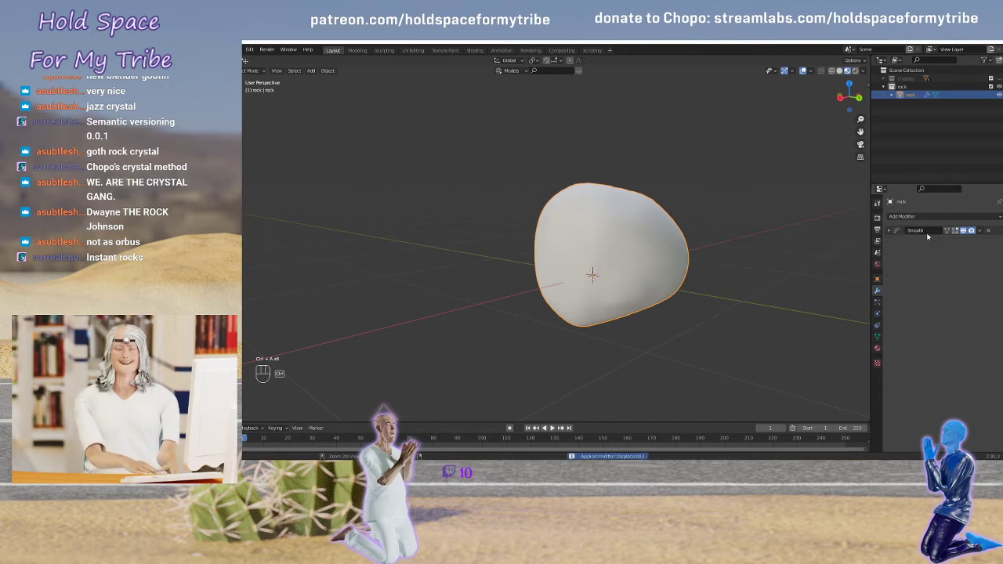
{"action": "key", "text": "ctrl+a"}
{"action": "key", "text": "Tab"}
{"action": "middle_click_drag", "start_coordinate": [660, 253], "coordinate": [577, 252]}
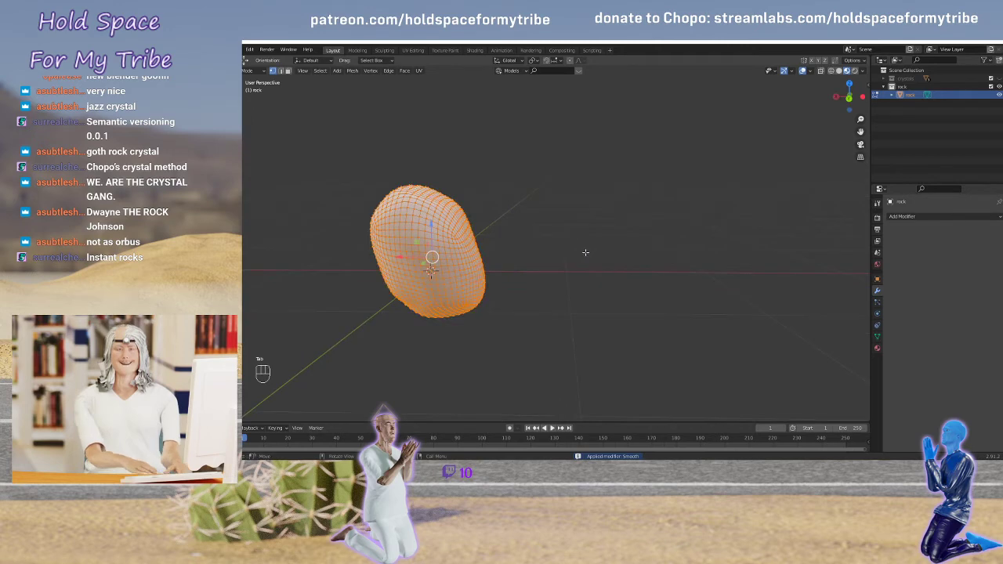
{"action": "key", "text": "KP_Decimal"}
{"action": "scroll", "coordinate": [583, 247], "scroll_direction": "down", "scroll_amount": 3}
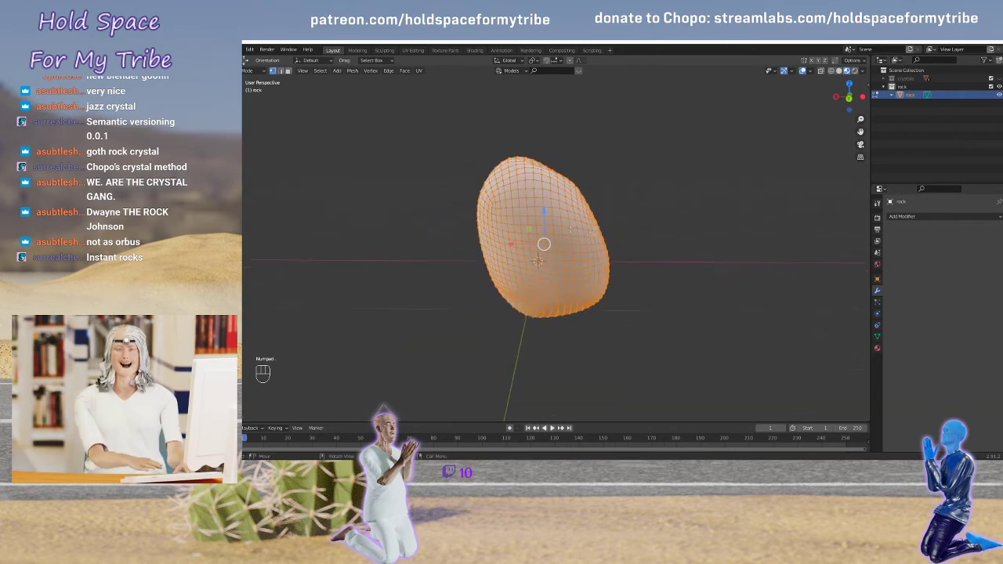
{"action": "mouse_move", "coordinate": [583, 247]}
{"action": "middle_mouse_down"}
{"action": "mouse_move", "coordinate": [588, 231]}
{"action": "mouse_move", "coordinate": [721, 217]}
{"action": "mouse_move", "coordinate": [578, 230]}
{"action": "middle_mouse_up"}
Return to Object Mode and rotate the rock 67° about the global Y axis from the front view
{"action": "key", "text": "grave"}
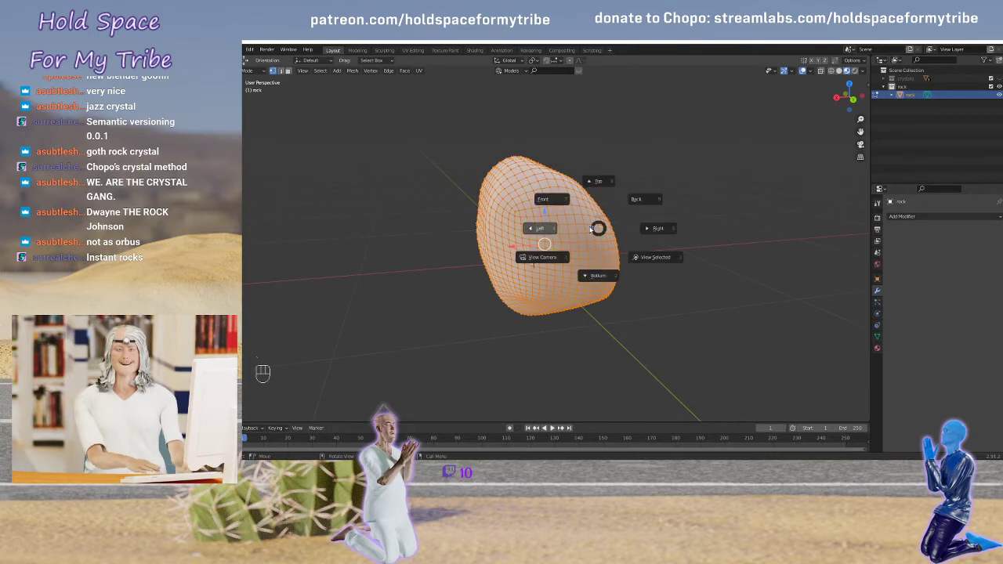
{"action": "left_click", "coordinate": [578, 208]}
{"action": "key", "text": "Tab"}
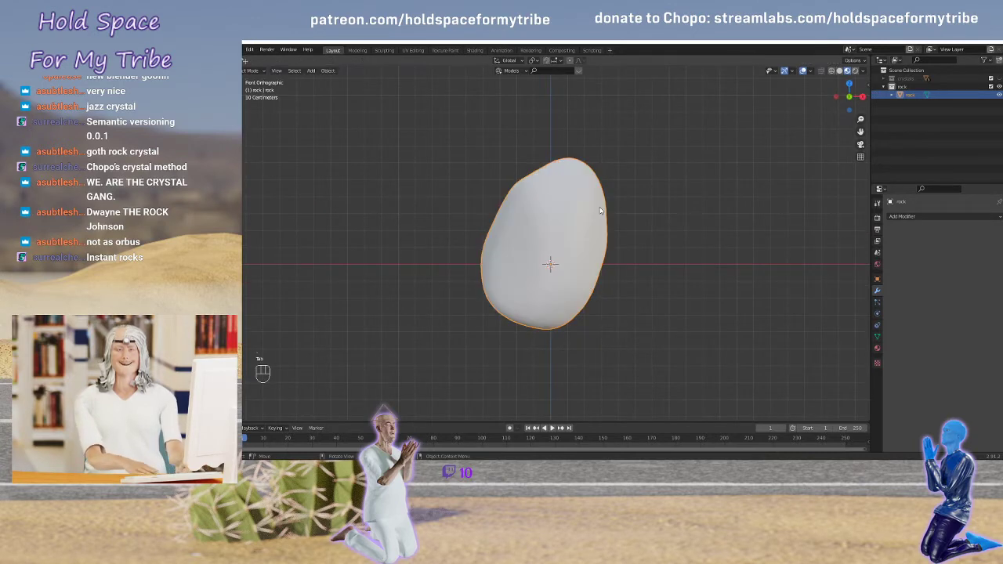
{"action": "key", "text": "shift+space"}
{"action": "key", "text": "r"}
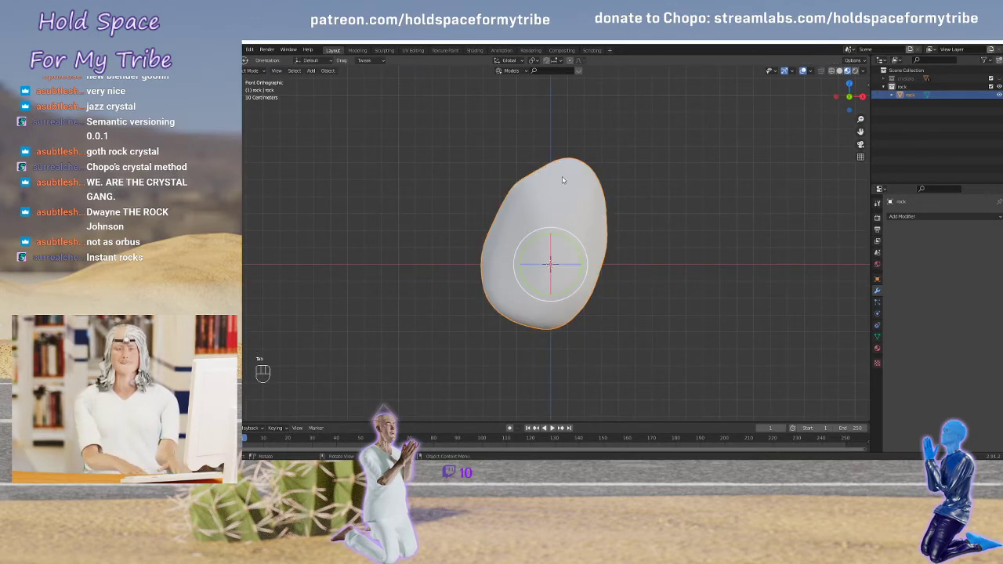
{"action": "left_click_drag", "start_coordinate": [541, 239], "coordinate": [576, 234]}
{"action": "middle_click_drag", "start_coordinate": [576, 233], "coordinate": [345, 221]}
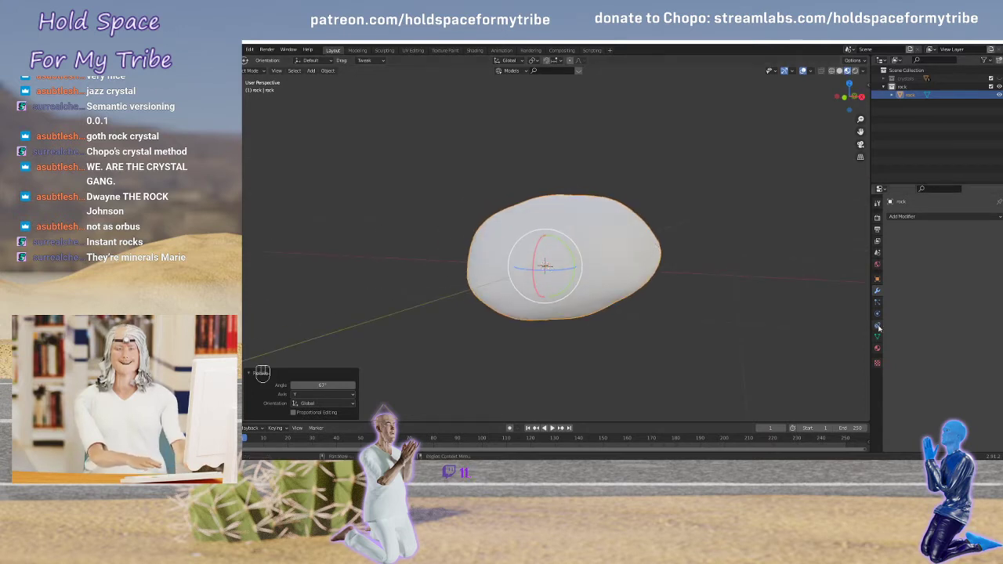
Show the rock's material settings and split the 3D viewport, turning the new area into a Shader Editor
{"action": "left_click", "coordinate": [877, 349]}
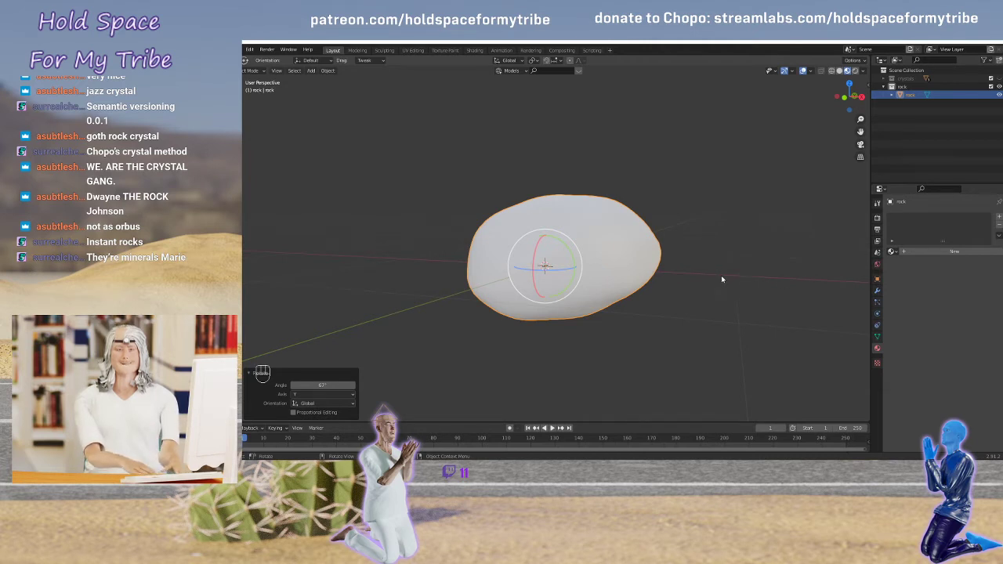
{"action": "middle_click_drag", "start_coordinate": [636, 260], "coordinate": [756, 265]}
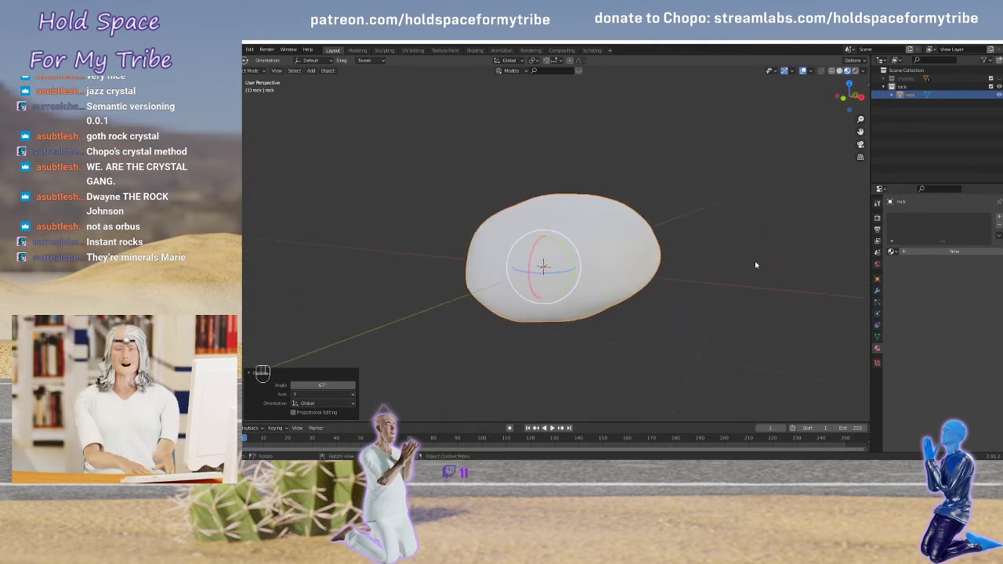
{"action": "left_click_drag", "start_coordinate": [866, 420], "coordinate": [518, 353]}
{"action": "left_click", "coordinate": [529, 60]}
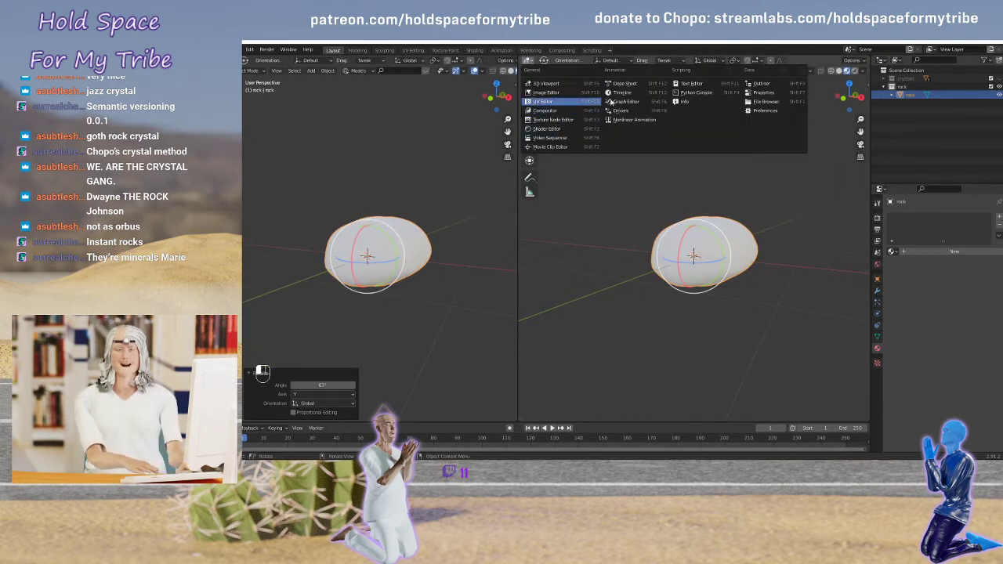
{"action": "left_click", "coordinate": [550, 128]}
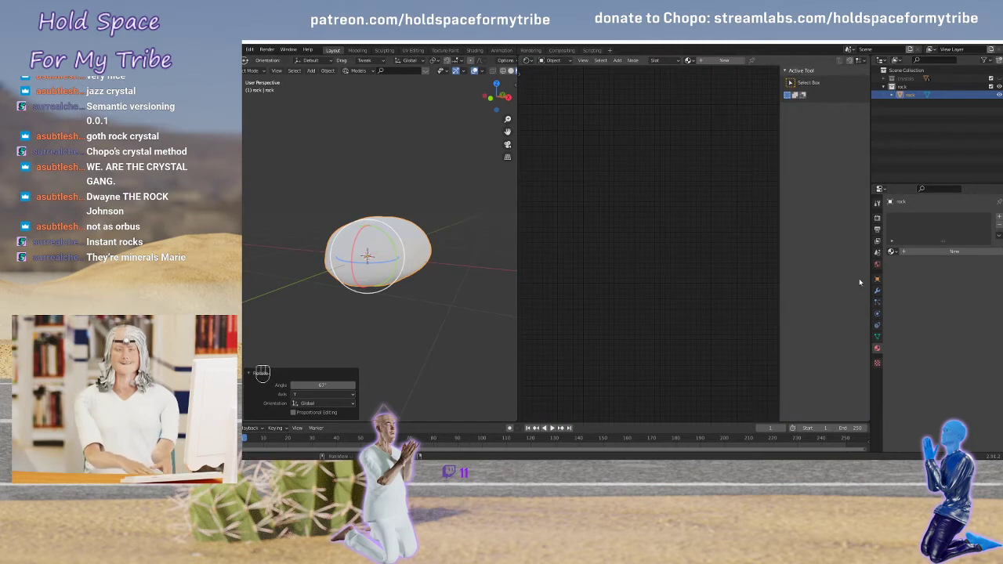
Create a new material named rock for the rock, deselect it and change the viewport shading to preview it
{"action": "left_click", "coordinate": [938, 251]}
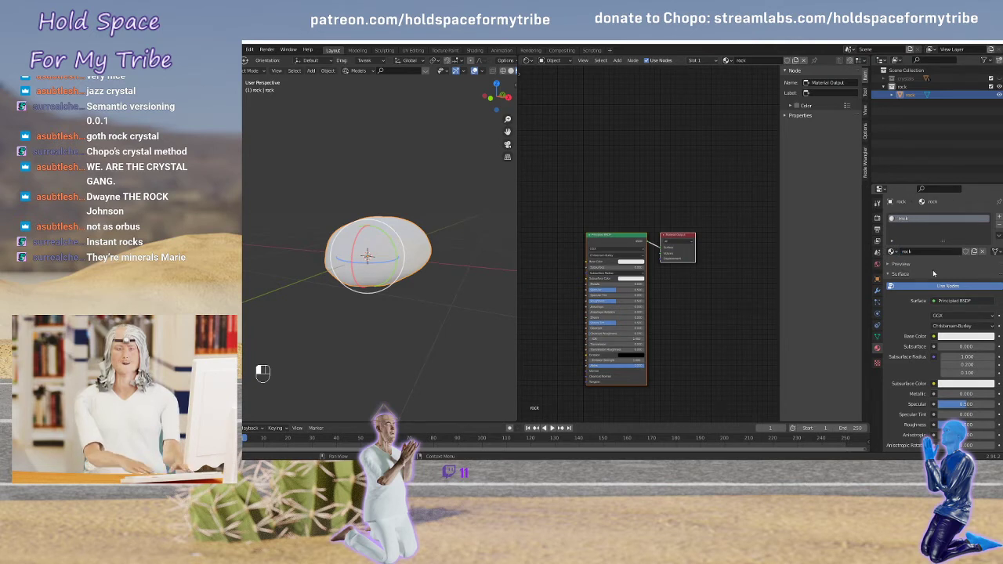
{"action": "left_click", "coordinate": [363, 125]}
{"action": "key", "text": "z"}
{"action": "left_click", "coordinate": [375, 172]}
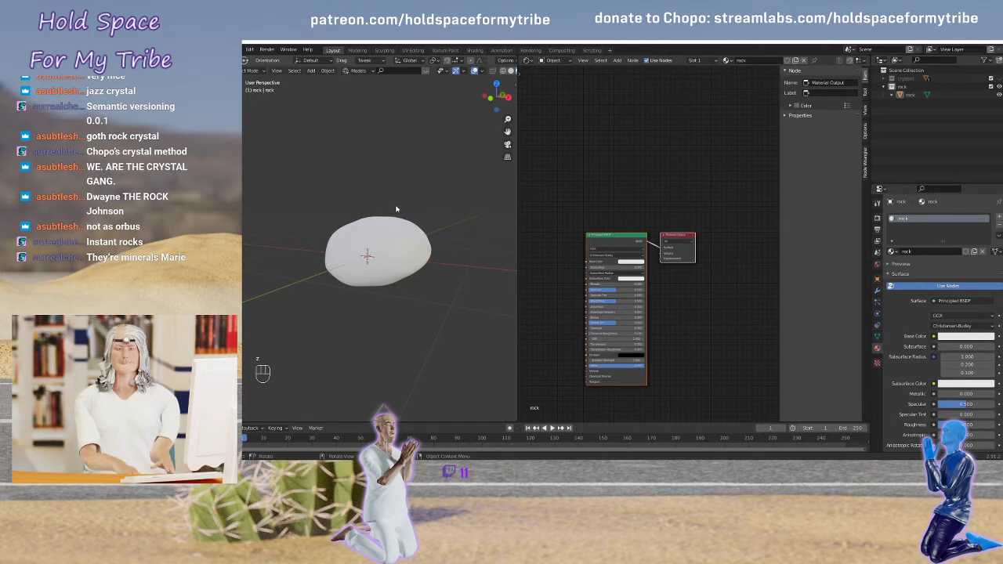
{"action": "scroll", "coordinate": [397, 201], "scroll_direction": "up", "scroll_amount": 3}
{"action": "middle_click_drag", "start_coordinate": [584, 217], "coordinate": [655, 168]}
{"action": "left_click", "coordinate": [630, 192]}
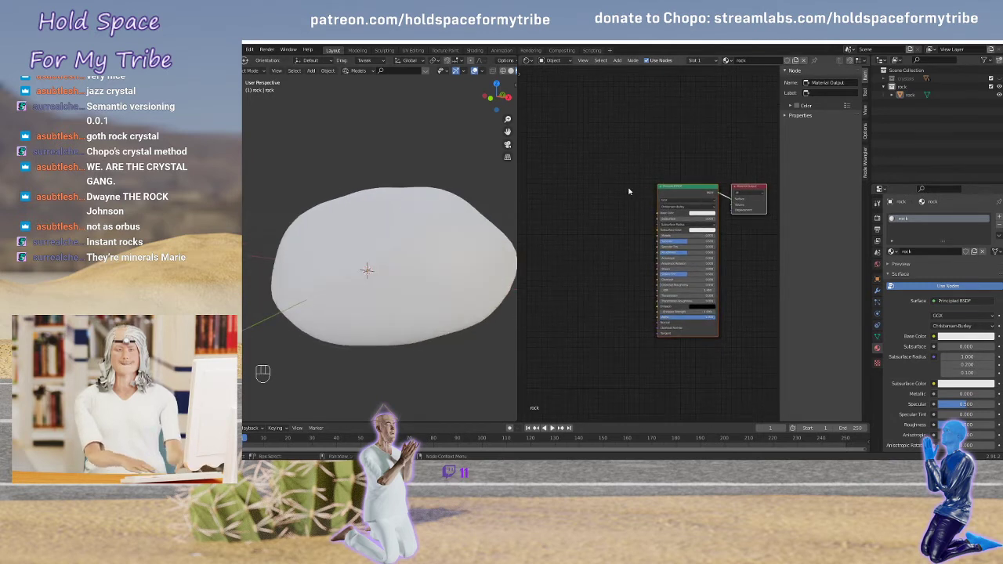
Add a Noise Texture node to the rock material, placed before the Principled BSDF
{"action": "scroll", "coordinate": [625, 196], "scroll_direction": "up", "scroll_amount": 4}
{"action": "scroll", "coordinate": [616, 196], "scroll_direction": "down", "scroll_amount": 5}
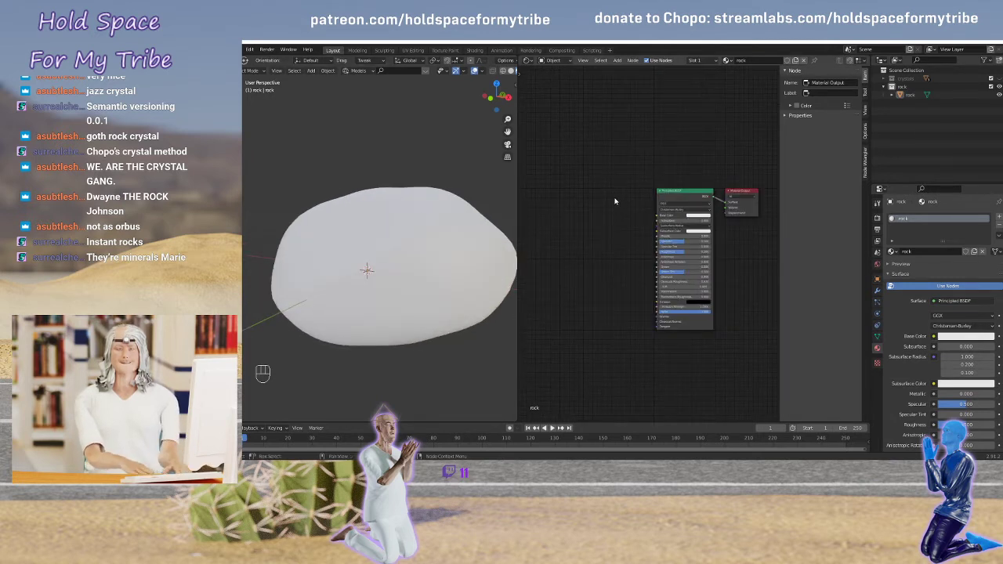
{"action": "key", "text": "shift+a"}
{"action": "mouse_move", "coordinate": [598, 244]}
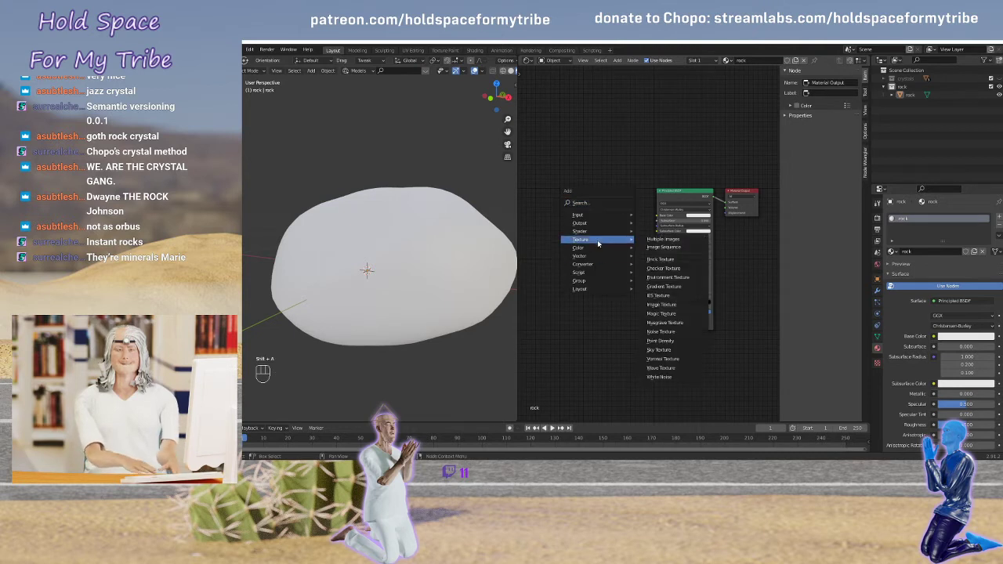
{"action": "left_click", "coordinate": [661, 331]}
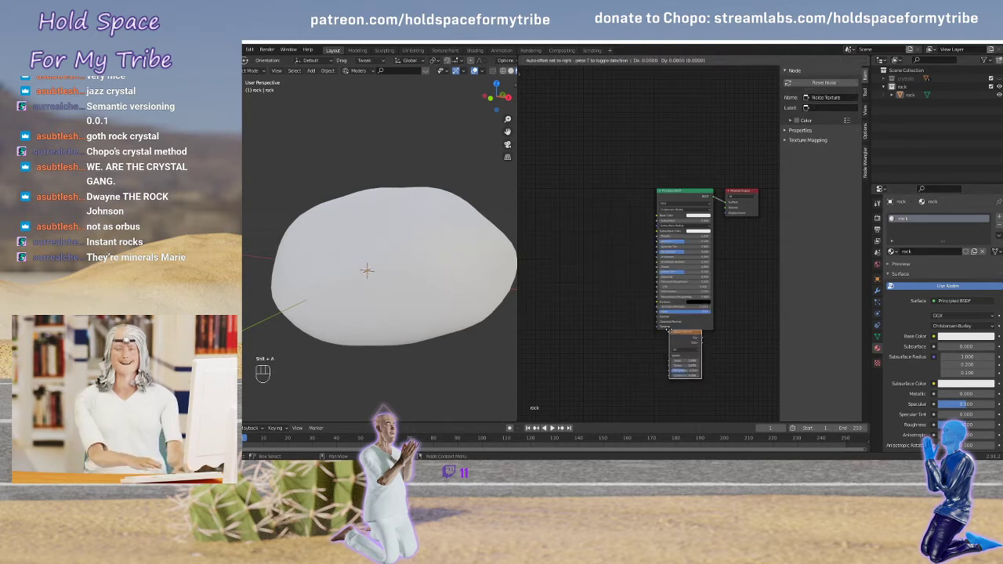
{"action": "left_click", "coordinate": [565, 193]}
{"action": "middle_click_drag", "start_coordinate": [617, 271], "coordinate": [638, 285]}
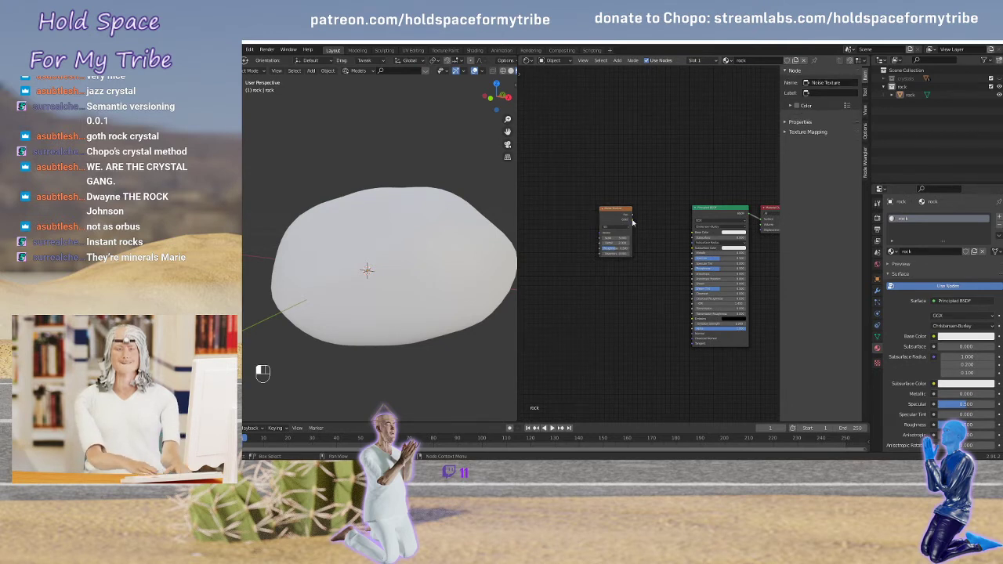
Connect the Noise Texture's Color output to the Principled BSDF's Base Color and inspect the rock
{"action": "left_click_drag", "start_coordinate": [633, 223], "coordinate": [693, 233]}
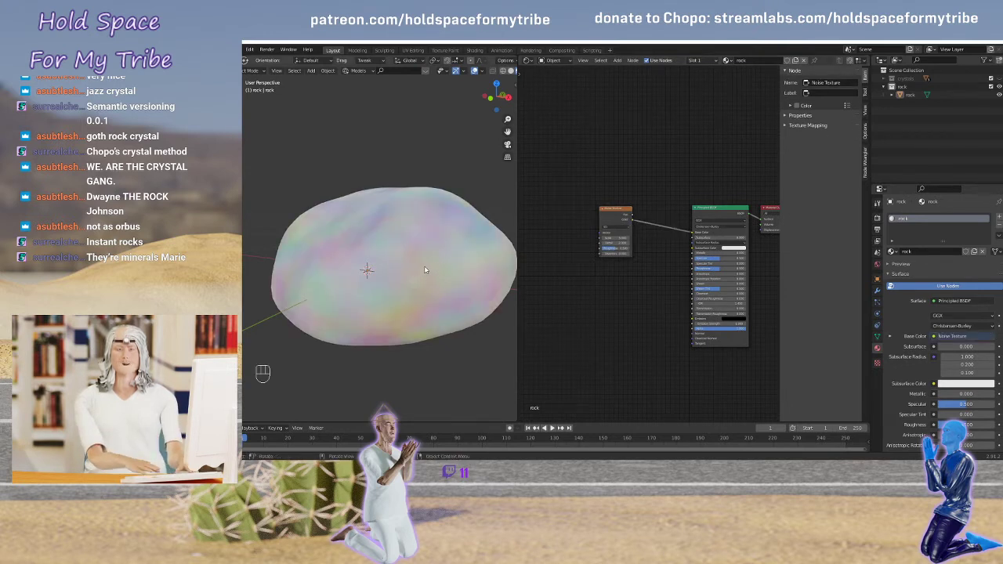
{"action": "scroll", "coordinate": [424, 271], "scroll_direction": "up", "scroll_amount": 2}
{"action": "scroll", "coordinate": [424, 270], "scroll_direction": "down", "scroll_amount": 2}
{"action": "mouse_move", "coordinate": [424, 270]}
{"action": "middle_mouse_down"}
{"action": "mouse_move", "coordinate": [404, 257]}
{"action": "mouse_move", "coordinate": [349, 264]}
{"action": "mouse_move", "coordinate": [437, 259]}
{"action": "middle_mouse_up"}
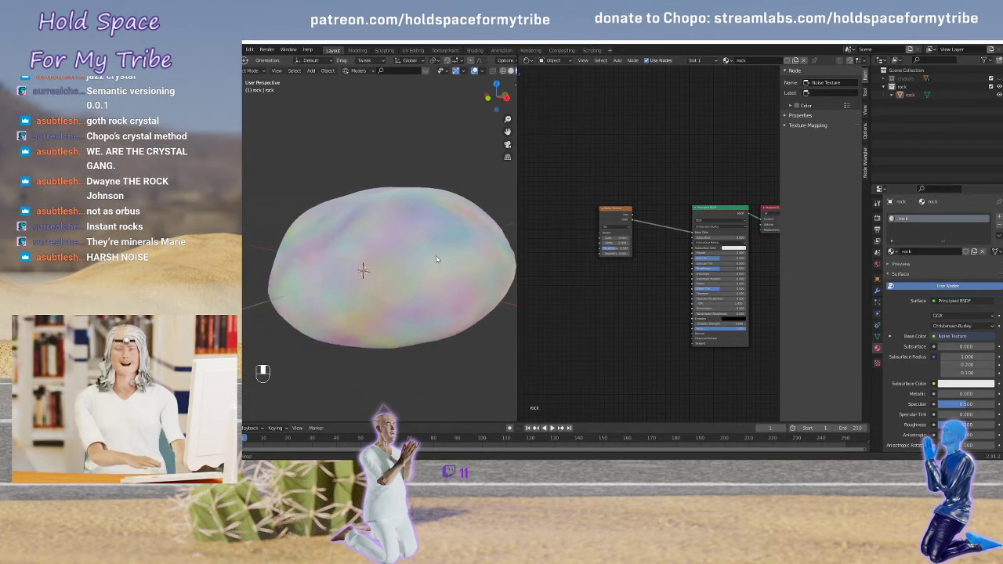
Cut the link between the Noise Texture and Base Color with the Links Cut tool, then reactivate the selection tool
{"action": "key", "text": "t"}
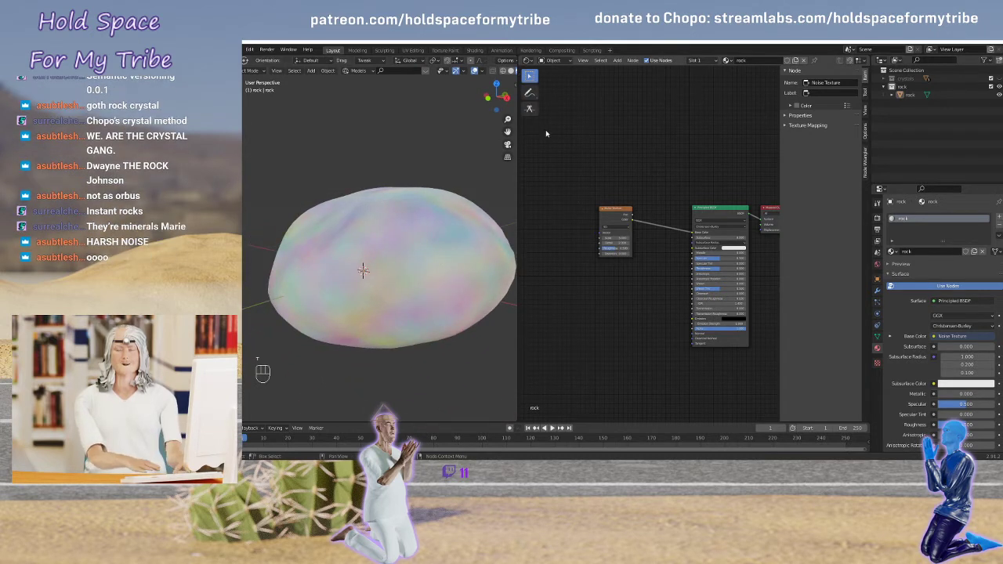
{"action": "left_click", "coordinate": [529, 110]}
{"action": "left_click_drag", "start_coordinate": [670, 216], "coordinate": [658, 235]}
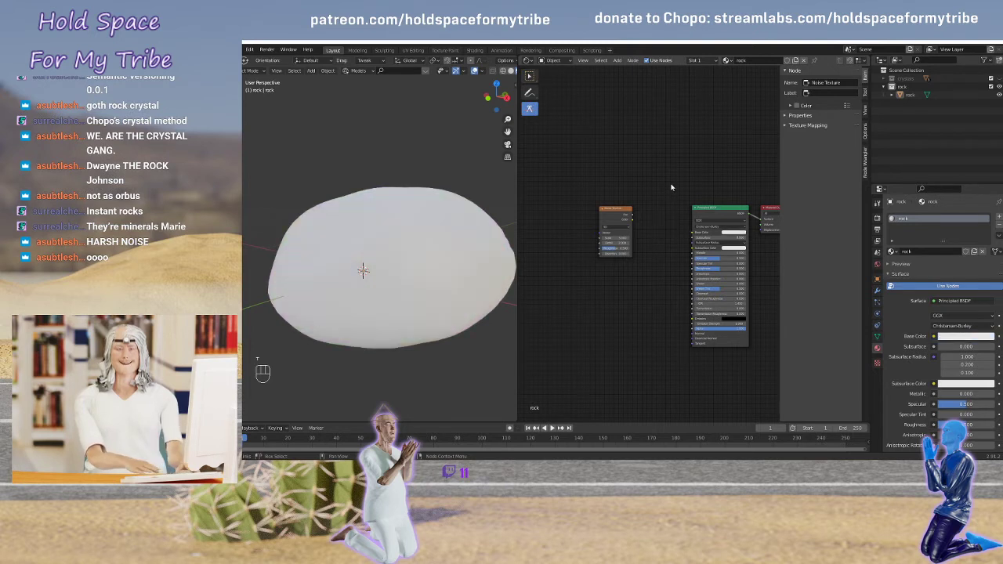
{"action": "mouse_move", "coordinate": [682, 185]}
{"action": "middle_mouse_down"}
{"action": "mouse_move", "coordinate": [635, 190]}
{"action": "mouse_move", "coordinate": [669, 193]}
{"action": "middle_mouse_up"}
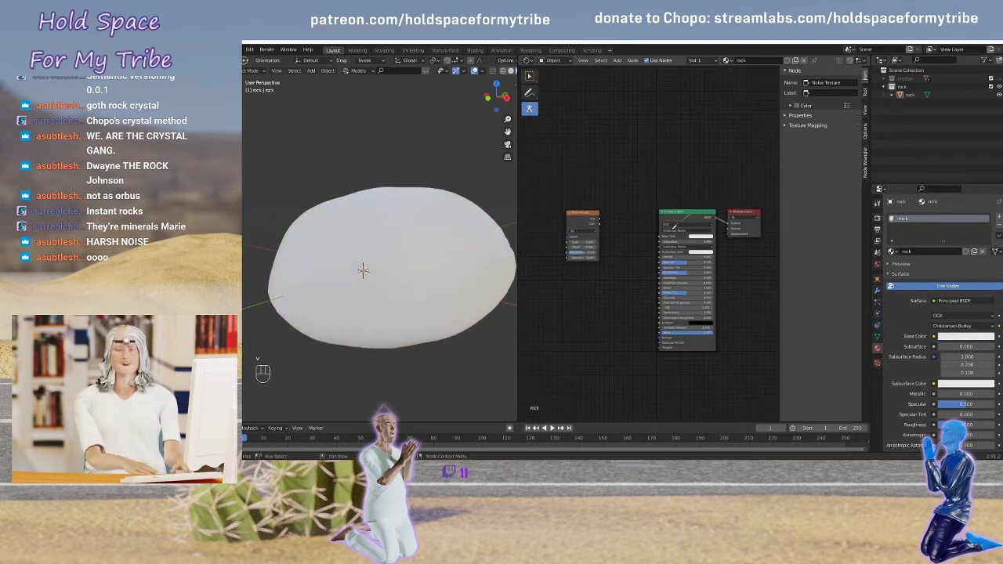
{"action": "left_click", "coordinate": [530, 75]}
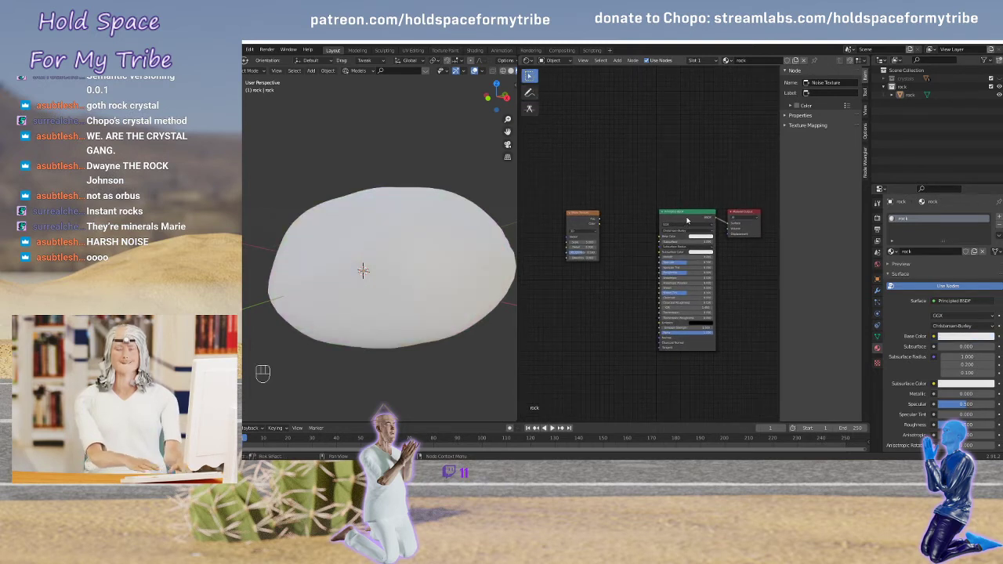
Spread out the nodes, moving the Principled BSDF away from the Material Output and the Noise Texture above them
{"action": "left_click_drag", "start_coordinate": [688, 221], "coordinate": [587, 285]}
{"action": "left_click_drag", "start_coordinate": [583, 213], "coordinate": [681, 127]}
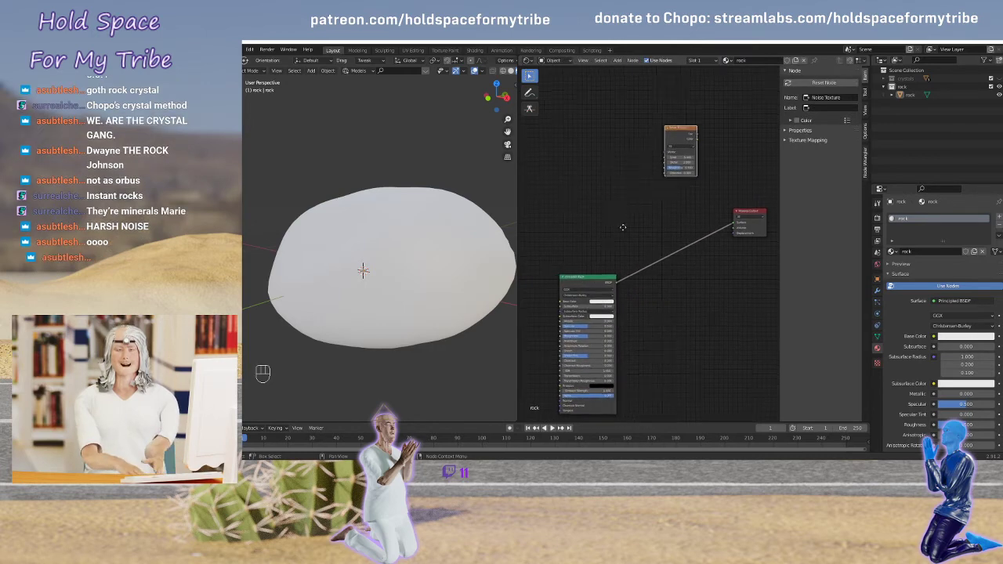
{"action": "middle_click_drag", "start_coordinate": [623, 227], "coordinate": [659, 204]}
{"action": "left_click_drag", "start_coordinate": [625, 262], "coordinate": [640, 207]}
Set the Principled BSDF's Base Color to a dark blue with hue 0.620 and raise its Roughness to nearly 0.8
{"action": "scroll", "coordinate": [640, 207], "scroll_direction": "up", "scroll_amount": 6}
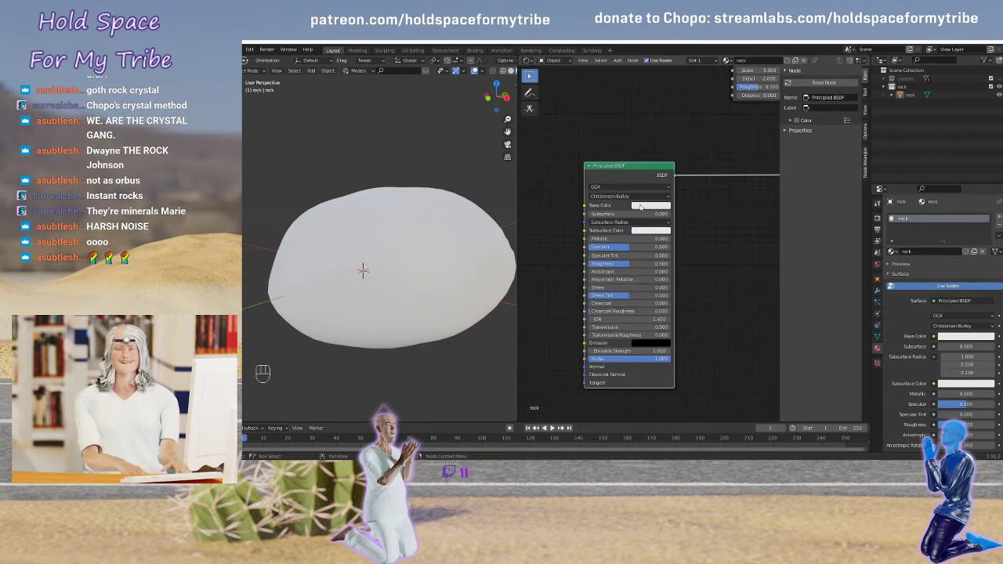
{"action": "scroll", "coordinate": [641, 207], "scroll_direction": "up", "scroll_amount": 1}
{"action": "left_click", "coordinate": [649, 202]}
{"action": "mouse_move", "coordinate": [662, 102]}
{"action": "left_mouse_down"}
{"action": "mouse_move", "coordinate": [676, 94]}
{"action": "mouse_move", "coordinate": [703, 122]}
{"action": "left_mouse_up"}
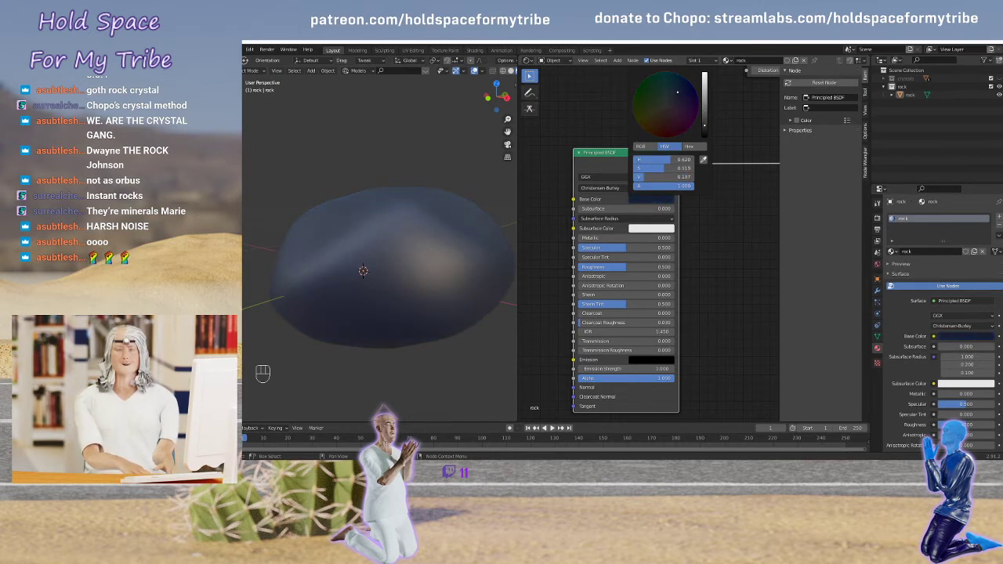
{"action": "middle_click_drag", "start_coordinate": [418, 291], "coordinate": [410, 254]}
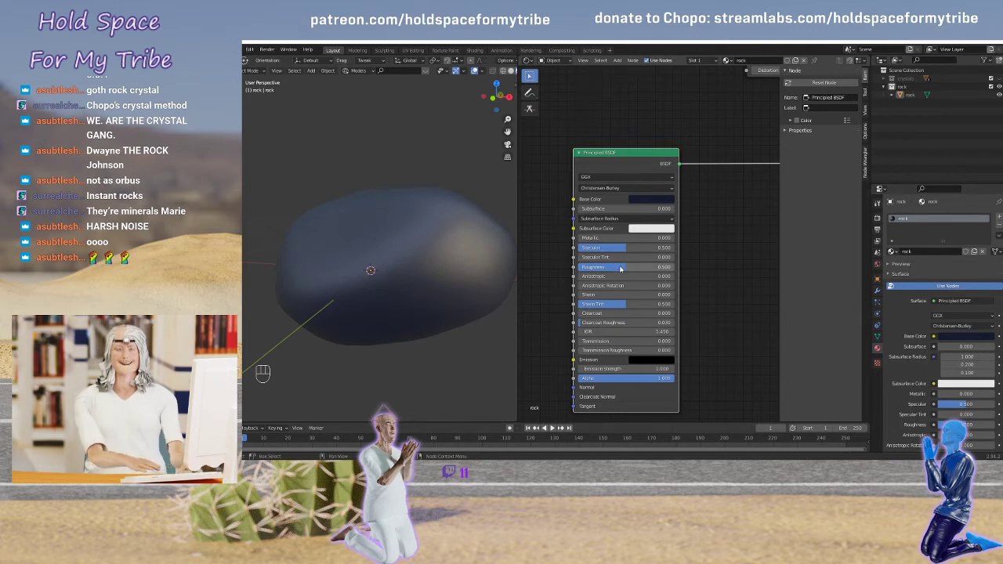
{"action": "left_click_drag", "start_coordinate": [620, 269], "coordinate": [653, 269]}
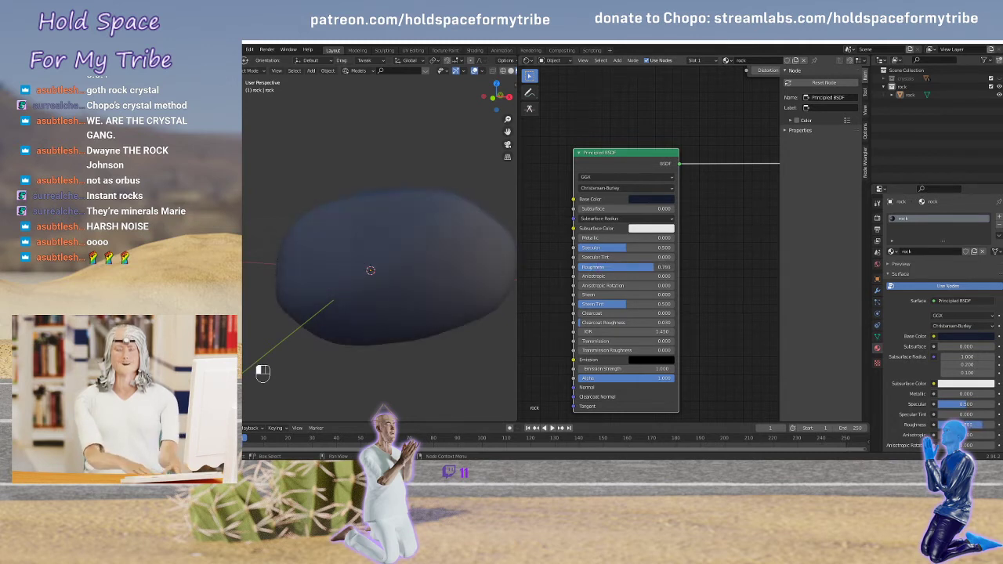
Detach the Material Output node from the dark blue Principled BSDF
{"action": "scroll", "coordinate": [692, 248], "scroll_direction": "down", "scroll_amount": 2}
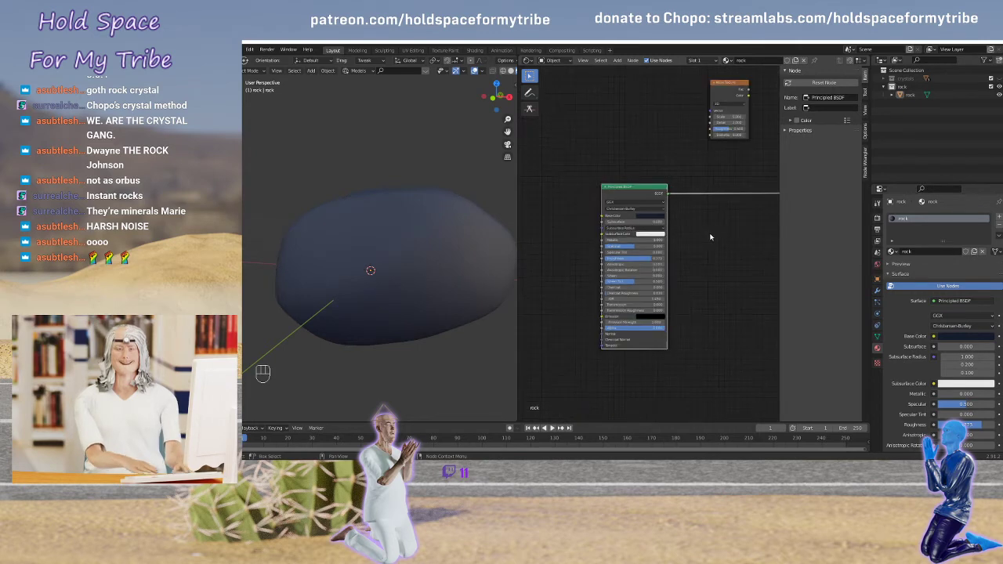
{"action": "middle_click_drag", "start_coordinate": [692, 248], "coordinate": [631, 248]}
{"action": "scroll", "coordinate": [644, 249], "scroll_direction": "down", "scroll_amount": 1}
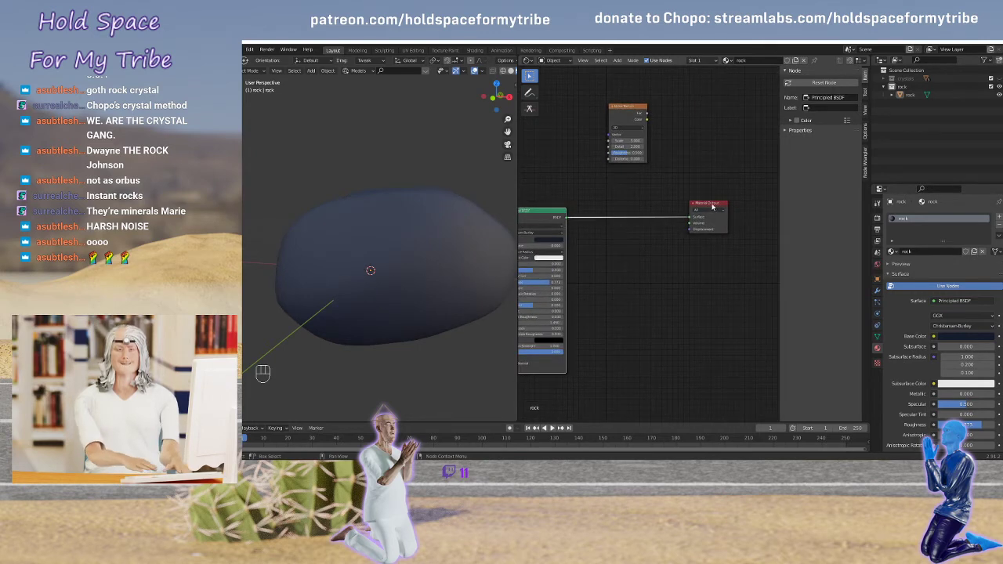
{"action": "left_click_drag", "start_coordinate": [712, 206], "coordinate": [720, 207], "text": "alt"}
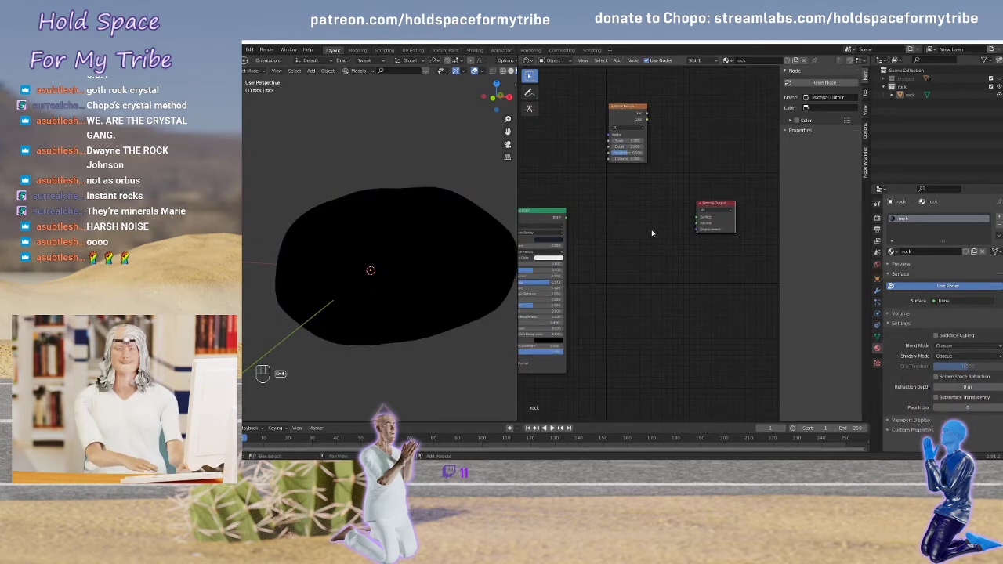
Add a second Principled BSDF and connect its BSDF output to the Material Output's Surface
{"action": "key", "text": "shift+a"}
{"action": "mouse_move", "coordinate": [649, 232]}
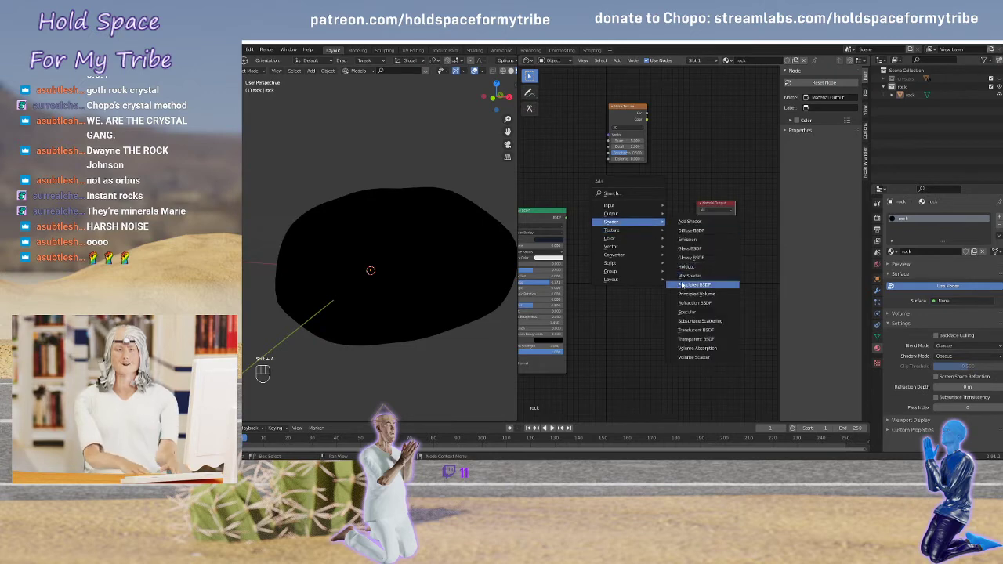
{"action": "left_click", "coordinate": [683, 285]}
{"action": "left_click", "coordinate": [657, 226]}
{"action": "left_click_drag", "start_coordinate": [660, 230], "coordinate": [696, 219]}
Set the second Principled BSDF's Base Color to a light beige
{"action": "scroll", "coordinate": [679, 256], "scroll_direction": "up", "scroll_amount": 3}
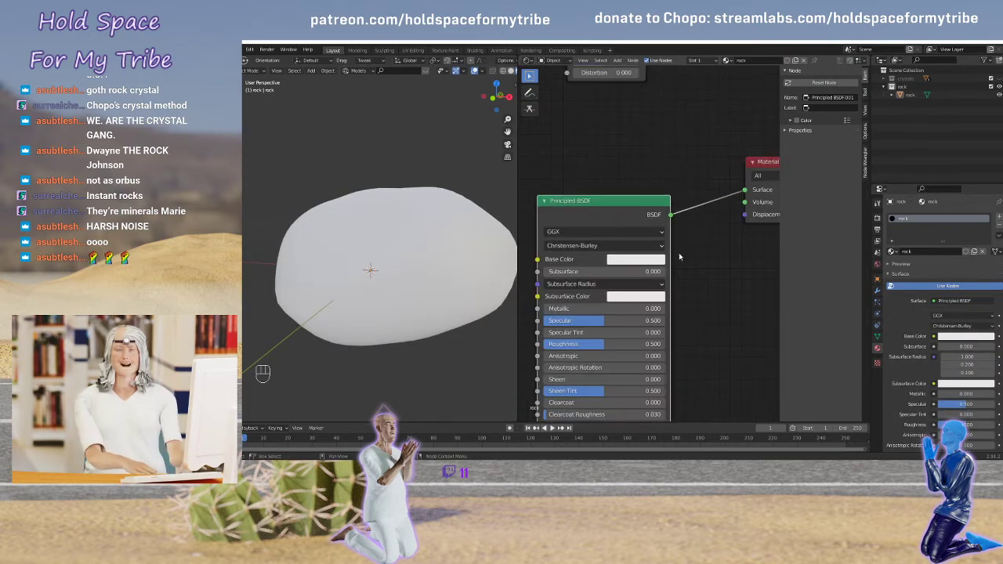
{"action": "left_click", "coordinate": [634, 262]}
{"action": "mouse_move", "coordinate": [655, 142]}
{"action": "left_mouse_down"}
{"action": "mouse_move", "coordinate": [644, 154]}
{"action": "mouse_move", "coordinate": [703, 149]}
{"action": "mouse_move", "coordinate": [703, 164]}
{"action": "mouse_move", "coordinate": [703, 123]}
{"action": "left_mouse_up"}
{"action": "left_click_drag", "start_coordinate": [642, 159], "coordinate": [652, 142]}
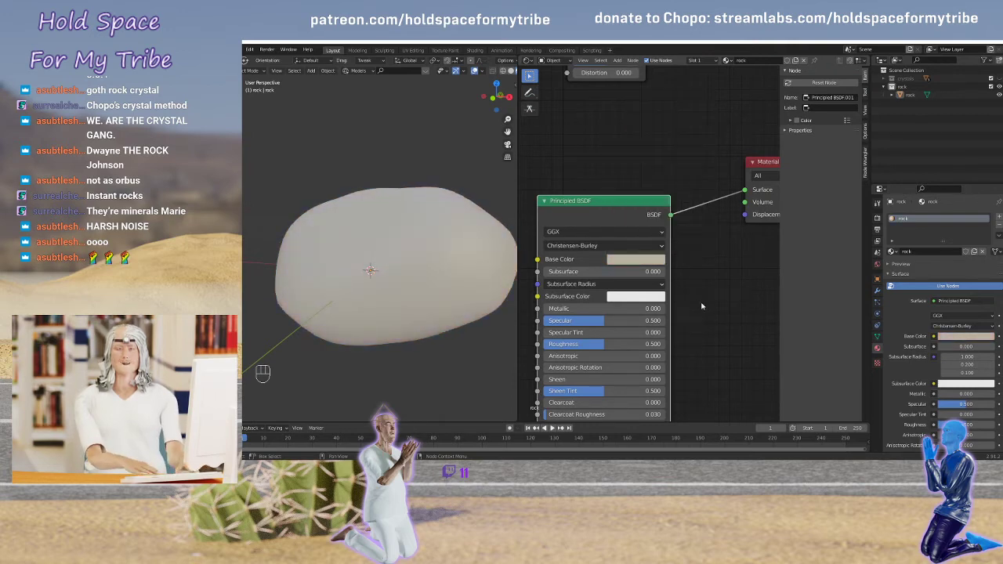
Move the beige Principled BSDF below the dark blue one and insert a Mix Shader before the Material Output
{"action": "scroll", "coordinate": [704, 299], "scroll_direction": "down", "scroll_amount": 5}
{"action": "middle_click_drag", "start_coordinate": [618, 354], "coordinate": [667, 307]}
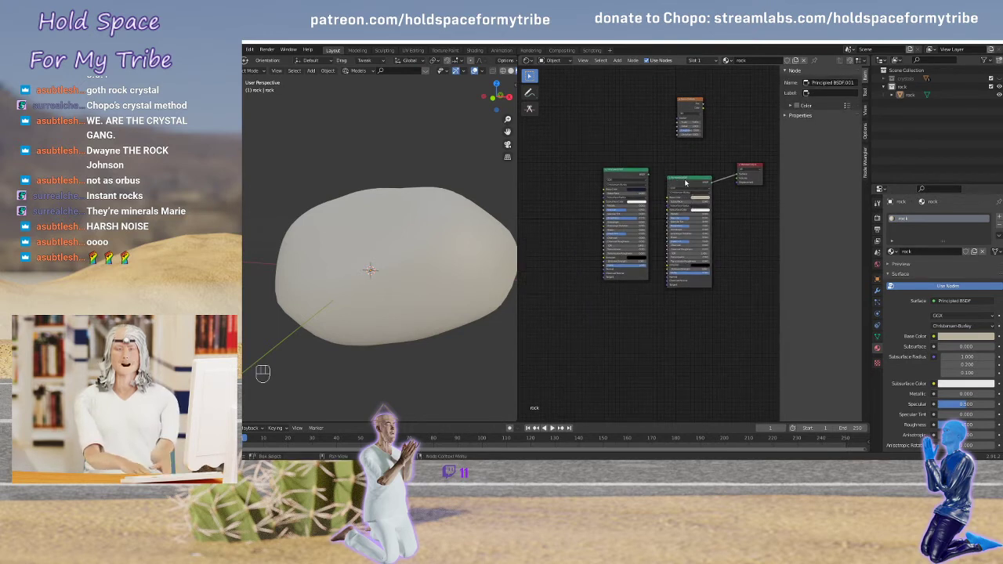
{"action": "left_click_drag", "start_coordinate": [686, 183], "coordinate": [635, 294]}
{"action": "key", "text": "shift+a"}
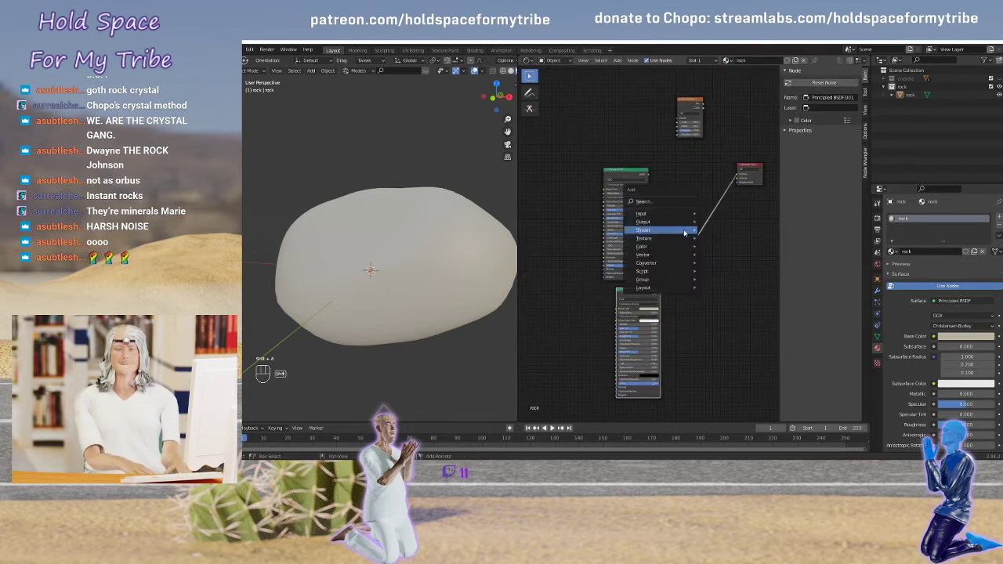
{"action": "mouse_move", "coordinate": [684, 232]}
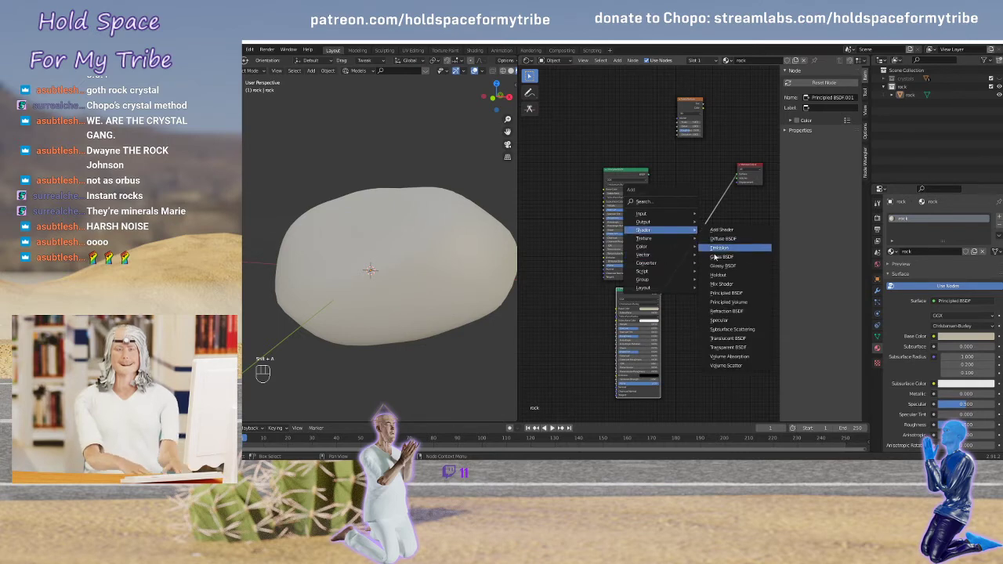
{"action": "left_click", "coordinate": [715, 284]}
{"action": "left_click", "coordinate": [688, 191]}
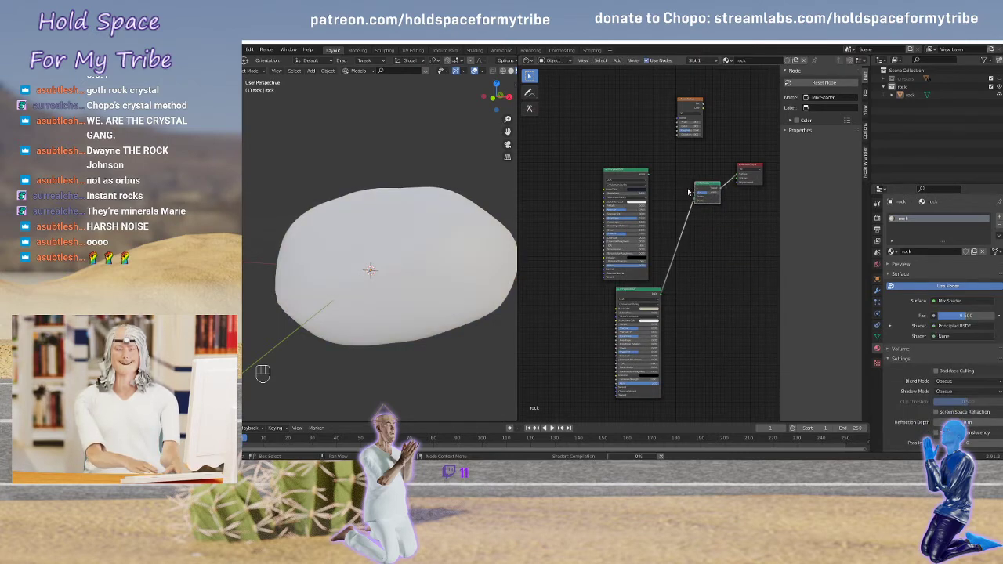
Connect the dark blue Principled BSDF to the Mix Shader's second Shader input
{"action": "scroll", "coordinate": [687, 194], "scroll_direction": "up", "scroll_amount": 2}
{"action": "mouse_move", "coordinate": [606, 157]}
{"action": "left_mouse_down"}
{"action": "mouse_move", "coordinate": [572, 176]}
{"action": "mouse_move", "coordinate": [699, 199]}
{"action": "left_mouse_up"}
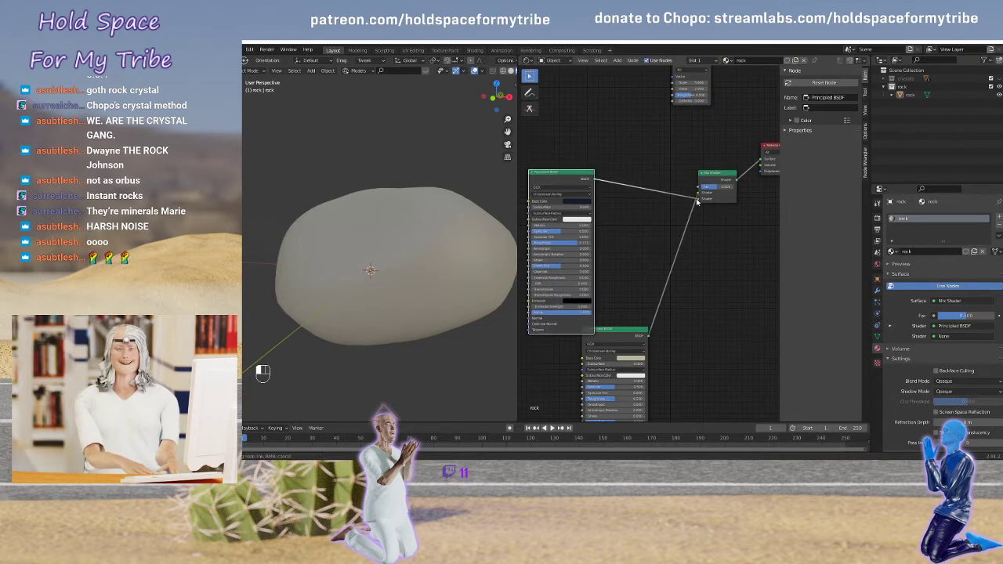
{"action": "scroll", "coordinate": [667, 203], "scroll_direction": "up", "scroll_amount": 5}
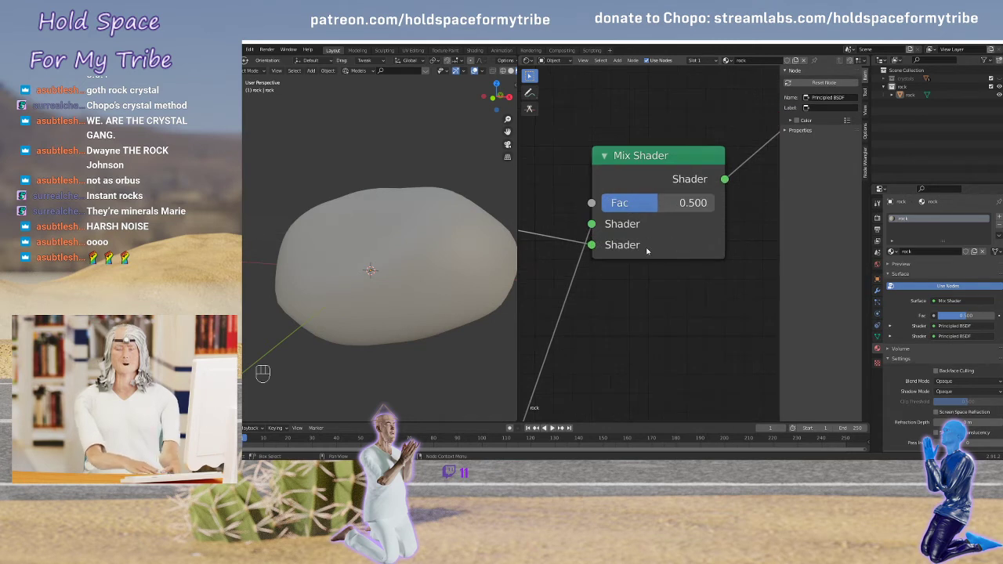
{"action": "scroll", "coordinate": [647, 250], "scroll_direction": "down", "scroll_amount": 8}
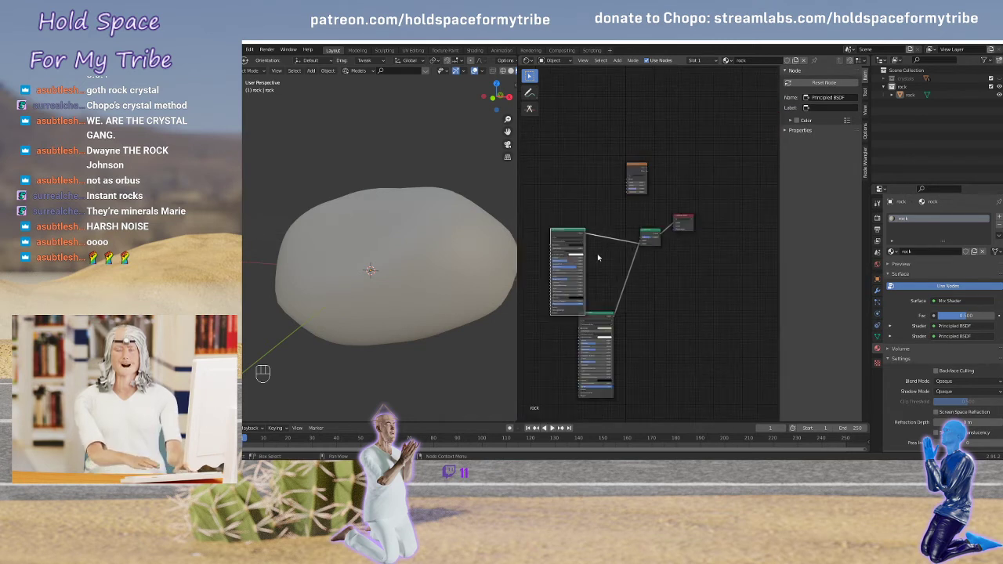
Rearrange the shader nodes and connect the Noise Texture's Fac output to the Mix Shader's Fac input
{"action": "left_click_drag", "start_coordinate": [563, 234], "coordinate": [538, 240]}
{"action": "left_click_drag", "start_coordinate": [598, 317], "coordinate": [596, 265]}
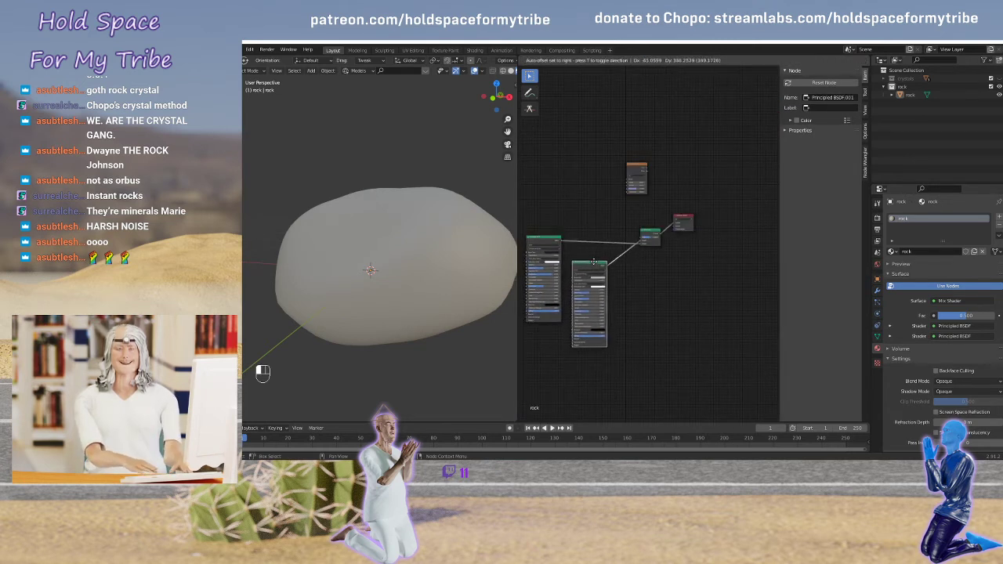
{"action": "scroll", "coordinate": [617, 221], "scroll_direction": "up", "scroll_amount": 4}
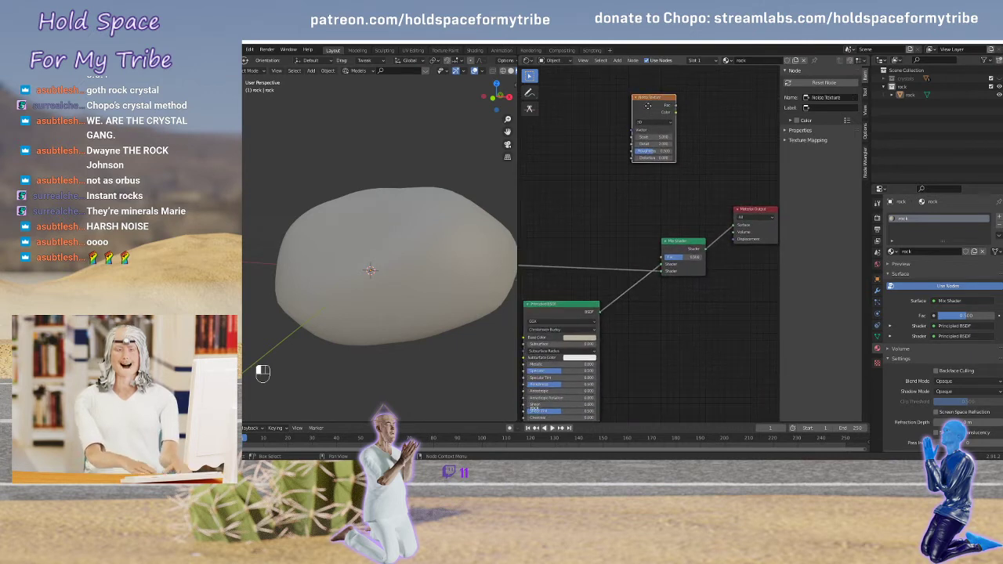
{"action": "left_click_drag", "start_coordinate": [653, 117], "coordinate": [663, 258]}
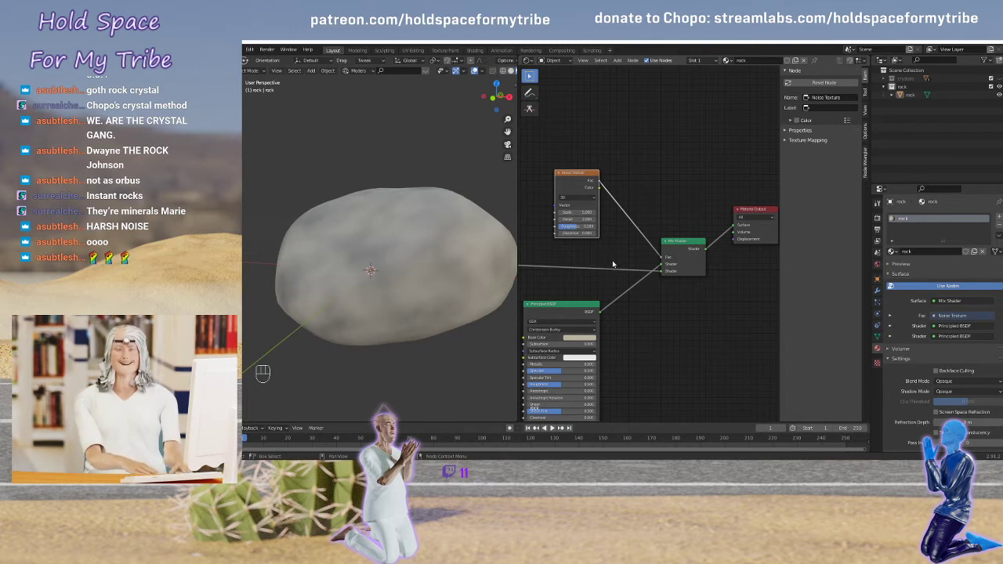
{"action": "middle_click_drag", "start_coordinate": [607, 208], "coordinate": [632, 217]}
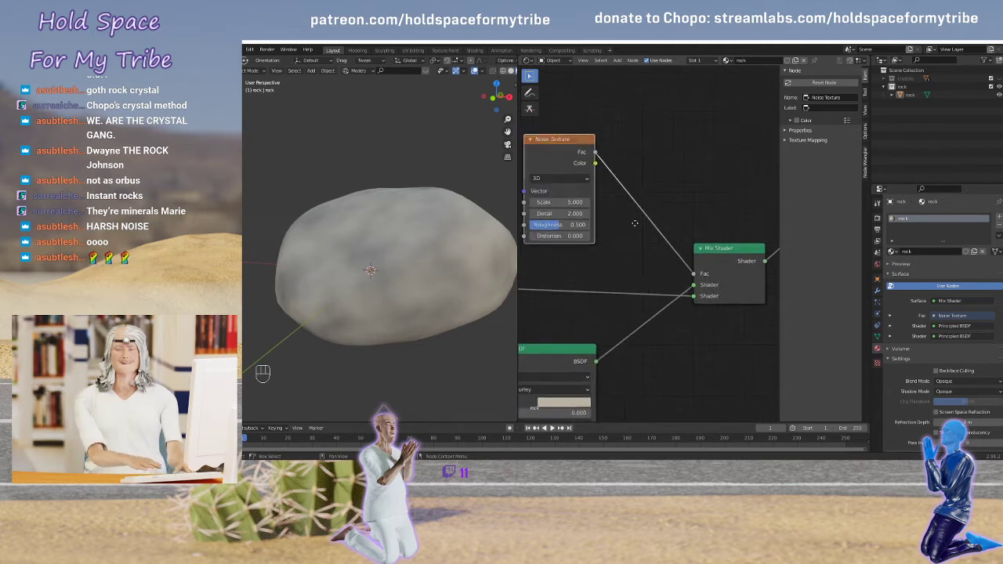
Add Texture Coordinate and Mapping nodes to the Noise Texture and move both clear of the dark blue Principled BSDF
{"action": "scroll", "coordinate": [647, 213], "scroll_direction": "down", "scroll_amount": 3}
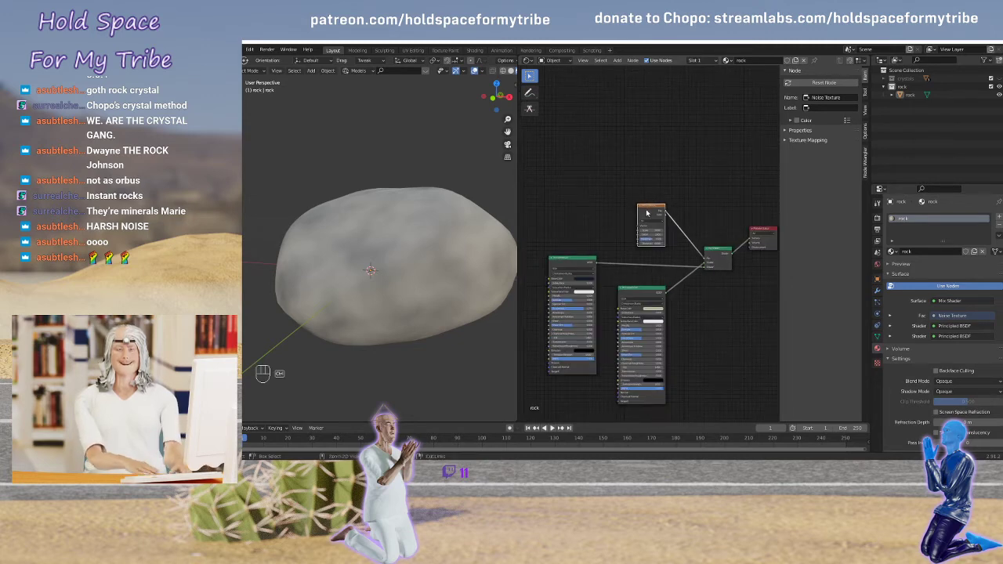
{"action": "key", "text": "ctrl+t"}
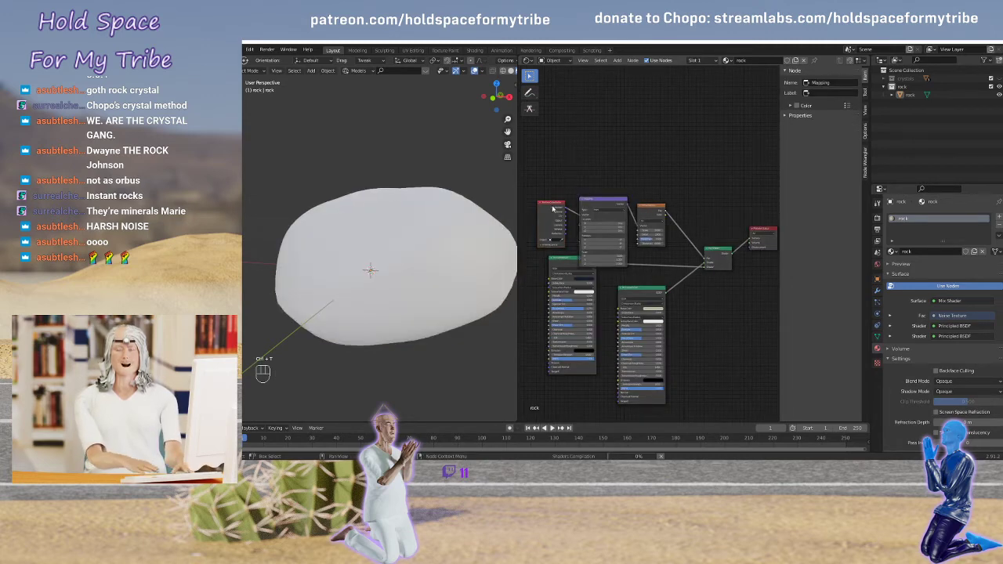
{"action": "left_click_drag", "start_coordinate": [551, 211], "coordinate": [533, 177]}
{"action": "left_click_drag", "start_coordinate": [586, 204], "coordinate": [579, 171]}
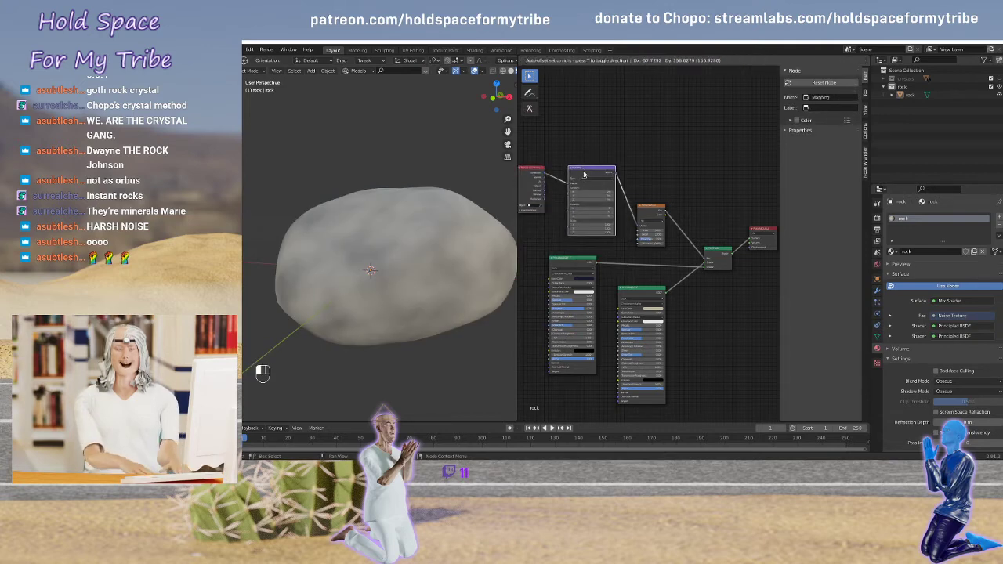
Set the Noise Texture's Scale to 118.1
{"action": "scroll", "coordinate": [621, 208], "scroll_direction": "up", "scroll_amount": 4}
{"action": "scroll", "coordinate": [627, 254], "scroll_direction": "up", "scroll_amount": 2}
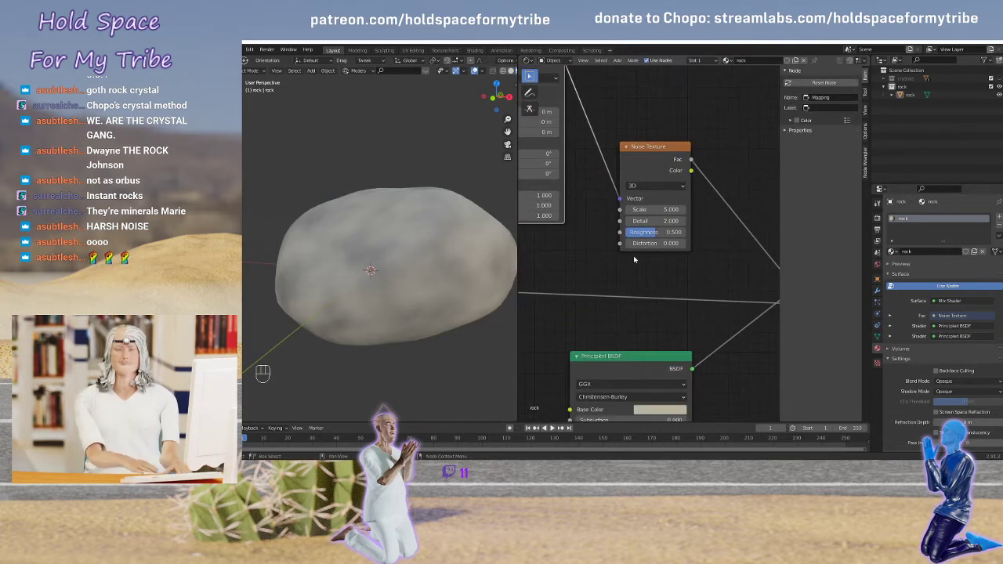
{"action": "left_click_drag", "start_coordinate": [656, 209], "coordinate": [780, 210]}
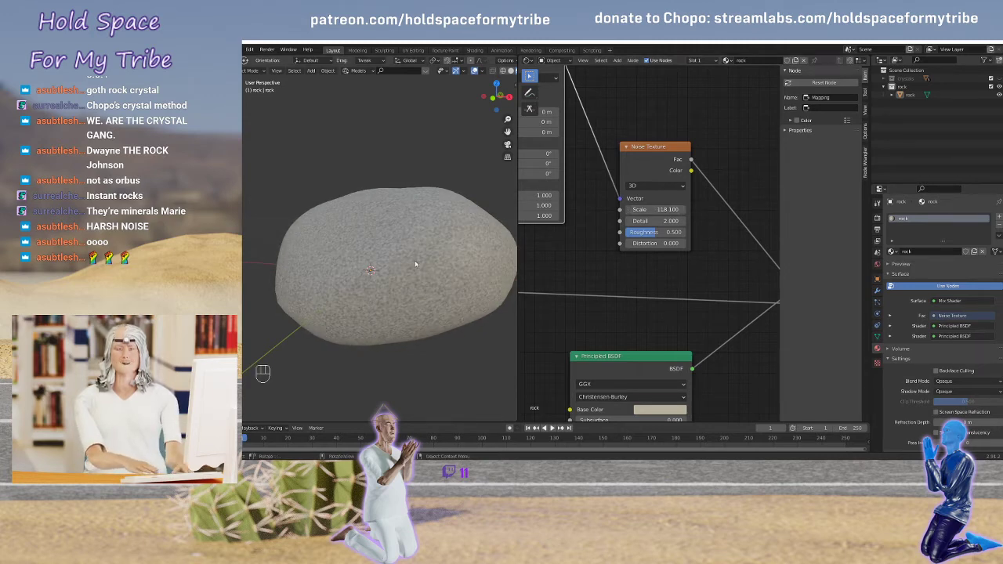
Raise the Noise Texture's Detail to 16 and check the rock's grain up close
{"action": "middle_click_drag", "start_coordinate": [416, 264], "coordinate": [320, 226]}
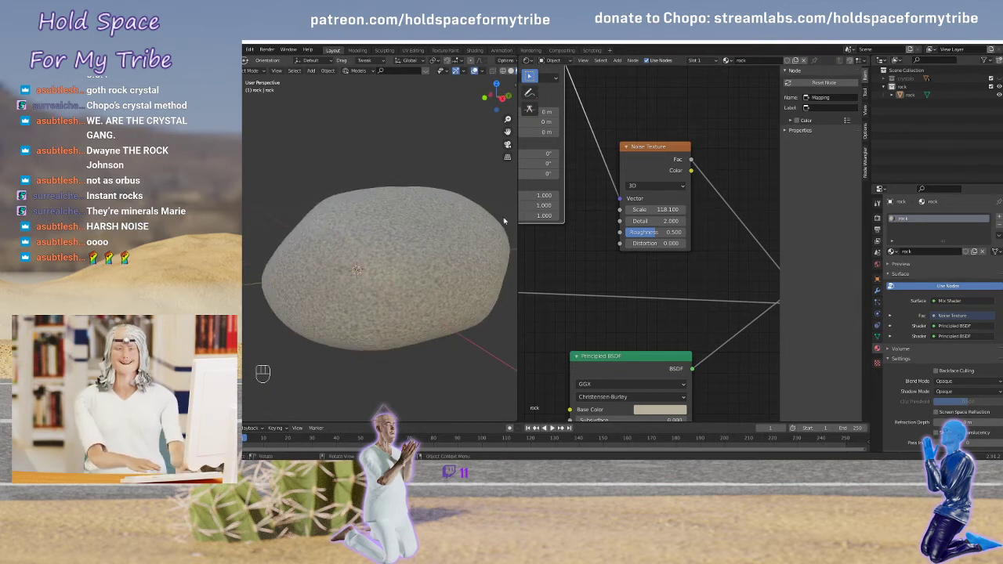
{"action": "left_click_drag", "start_coordinate": [662, 221], "coordinate": [690, 221]}
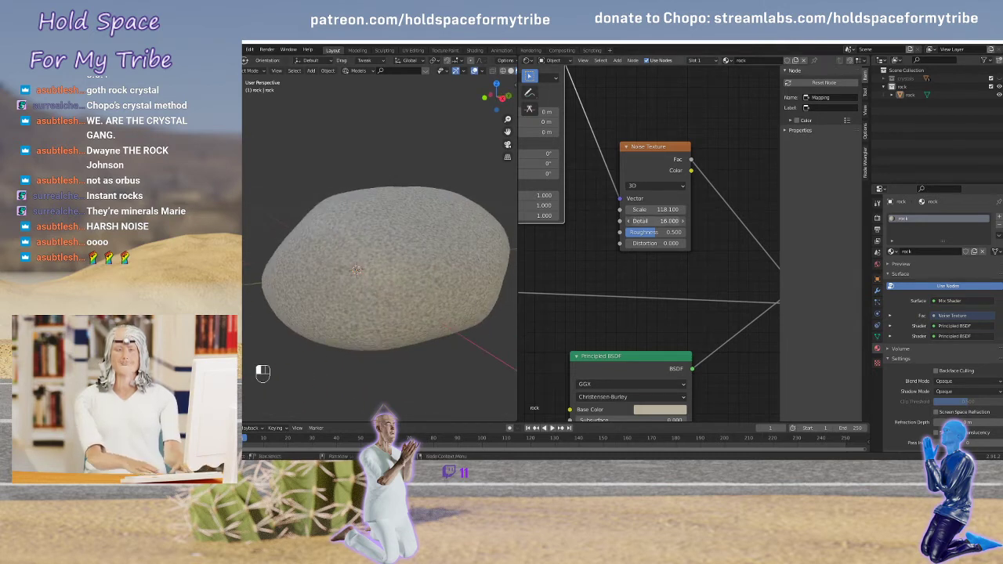
{"action": "scroll", "coordinate": [430, 253], "scroll_direction": "up", "scroll_amount": 6}
{"action": "scroll", "coordinate": [430, 253], "scroll_direction": "down", "scroll_amount": 3}
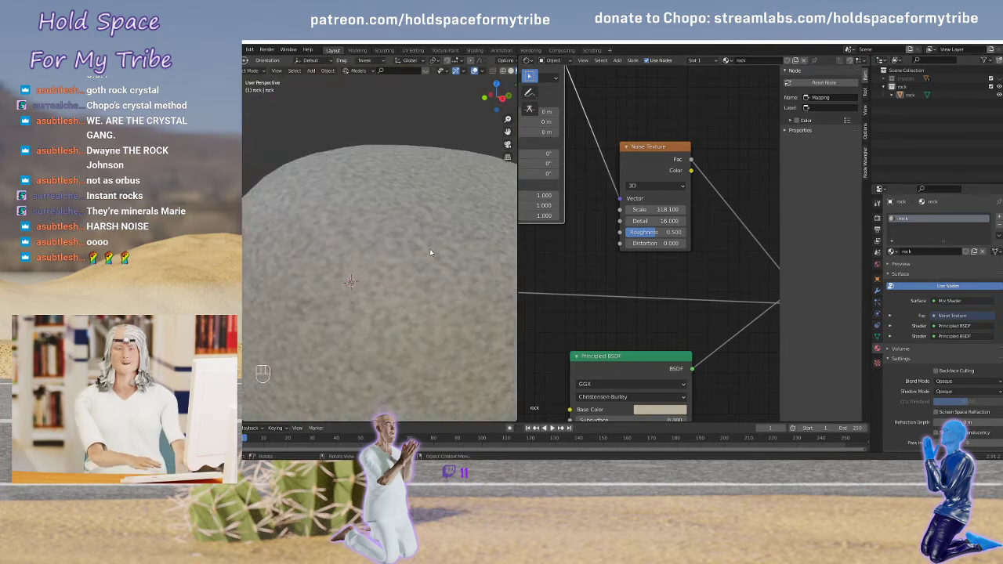
{"action": "scroll", "coordinate": [429, 251], "scroll_direction": "down", "scroll_amount": 4}
Lower the Roughness of the dark blue Principled BSDF to about 0.36, checking the highlights on the rock
{"action": "middle_click_drag", "start_coordinate": [612, 314], "coordinate": [742, 173]}
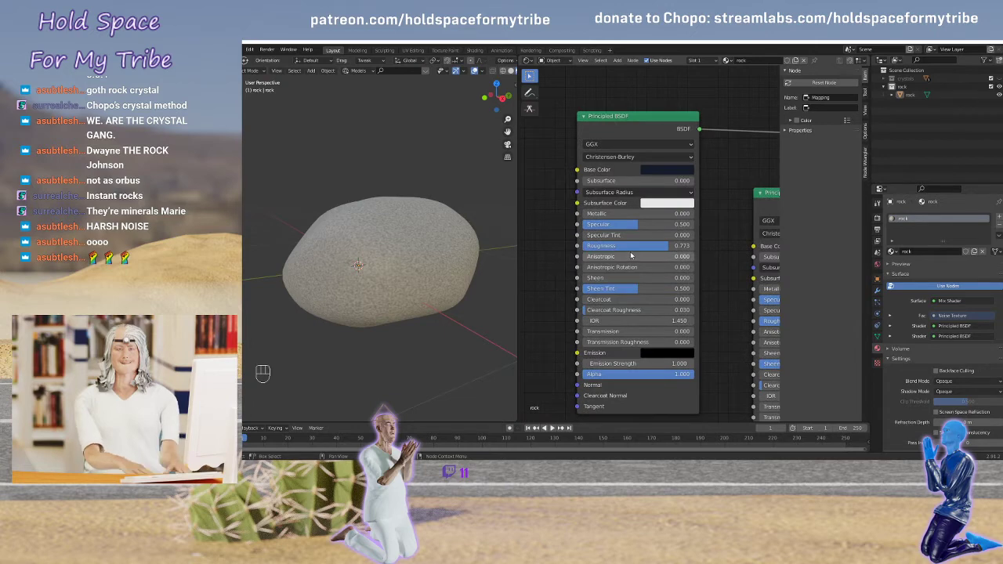
{"action": "left_click_drag", "start_coordinate": [637, 246], "coordinate": [617, 245]}
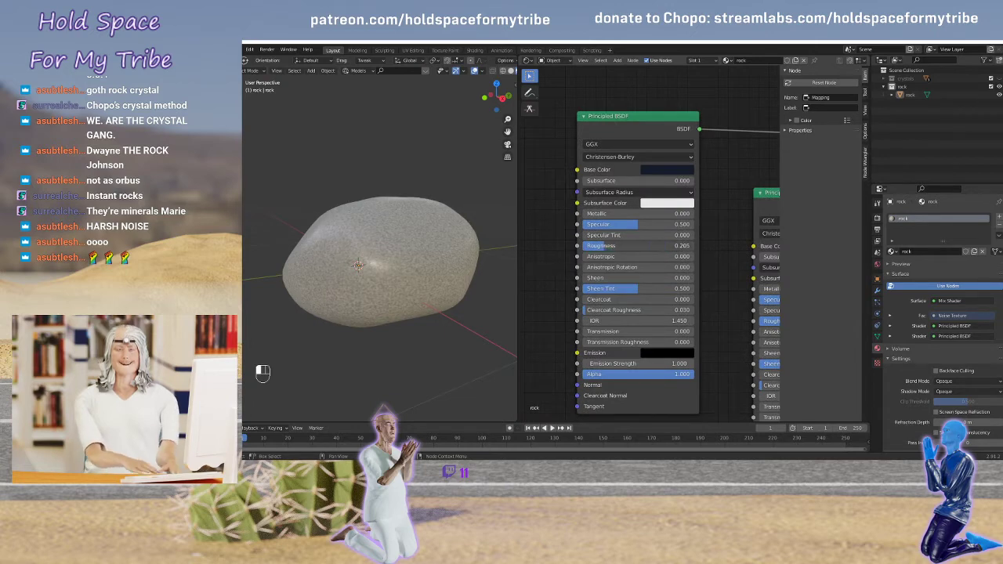
{"action": "scroll", "coordinate": [422, 256], "scroll_direction": "up", "scroll_amount": 5}
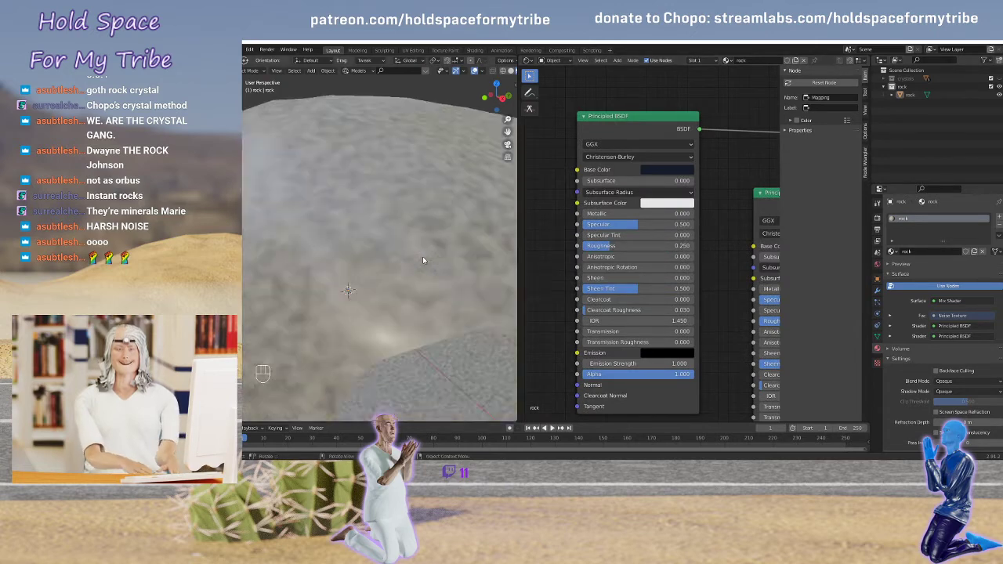
{"action": "scroll", "coordinate": [422, 256], "scroll_direction": "down", "scroll_amount": 4}
{"action": "middle_click_drag", "start_coordinate": [415, 273], "coordinate": [391, 259]}
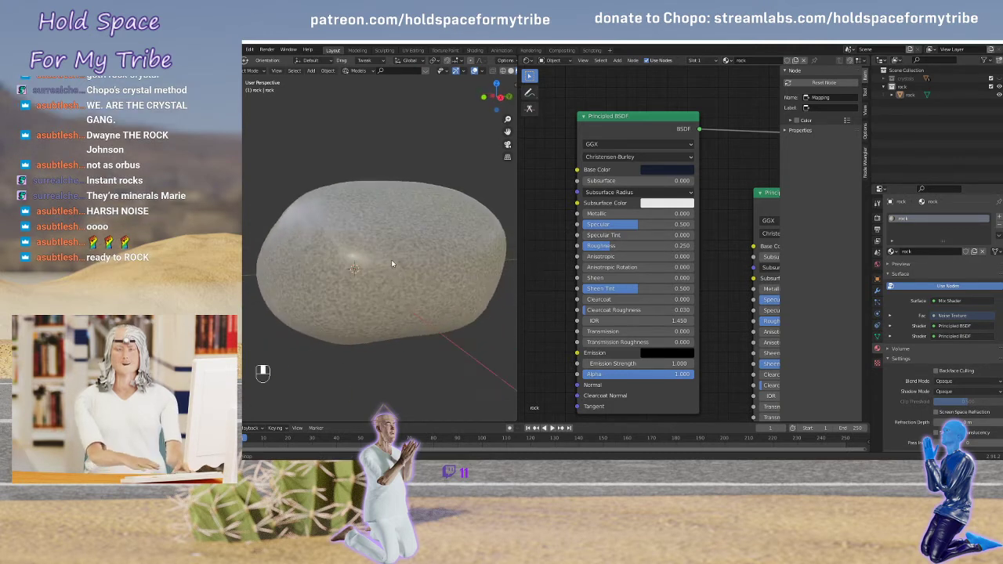
{"action": "left_click_drag", "start_coordinate": [603, 253], "coordinate": [607, 253]}
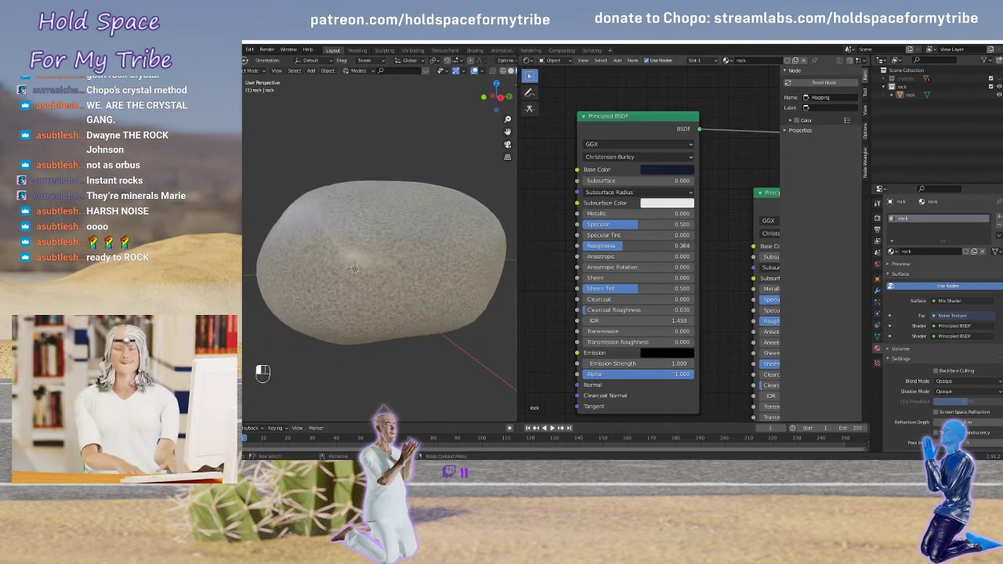
{"action": "middle_click_drag", "start_coordinate": [415, 271], "coordinate": [458, 263]}
Make room before the Material Output and add a Displacement node connected to its Displacement input
{"action": "scroll", "coordinate": [693, 249], "scroll_direction": "down", "scroll_amount": 4}
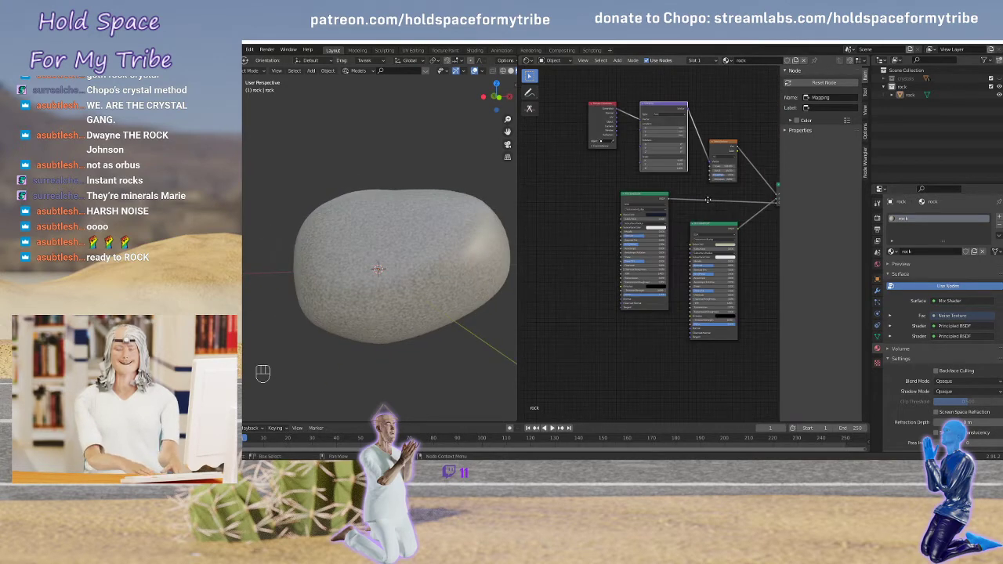
{"action": "scroll", "coordinate": [707, 200], "scroll_direction": "up", "scroll_amount": 5}
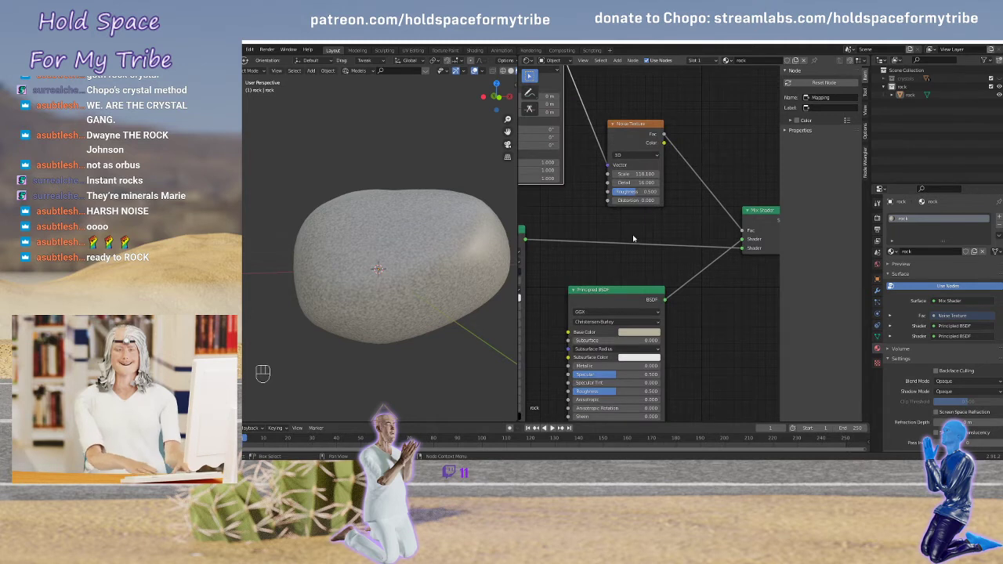
{"action": "middle_click_drag", "start_coordinate": [482, 247], "coordinate": [458, 254]}
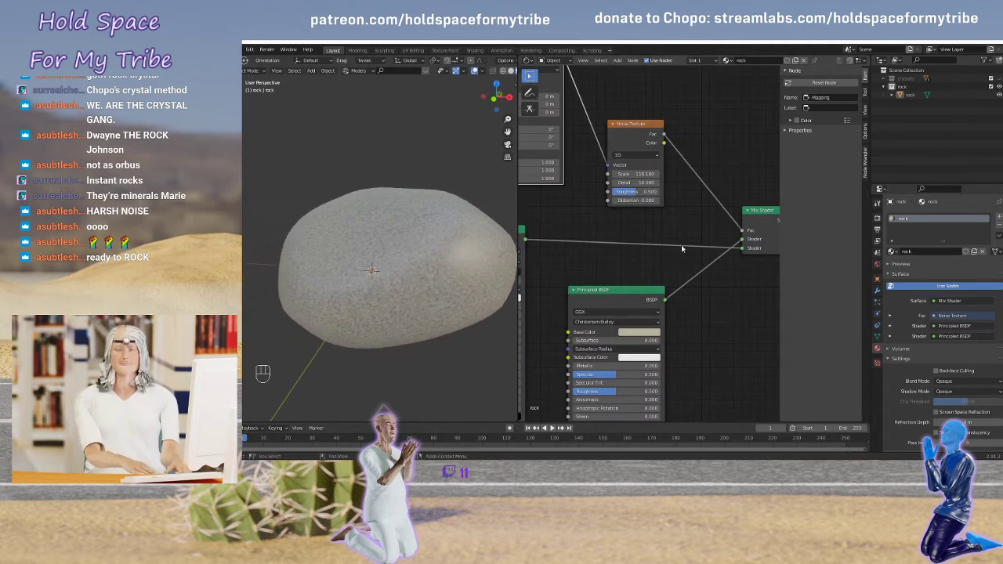
{"action": "middle_click_drag", "start_coordinate": [681, 244], "coordinate": [653, 242]}
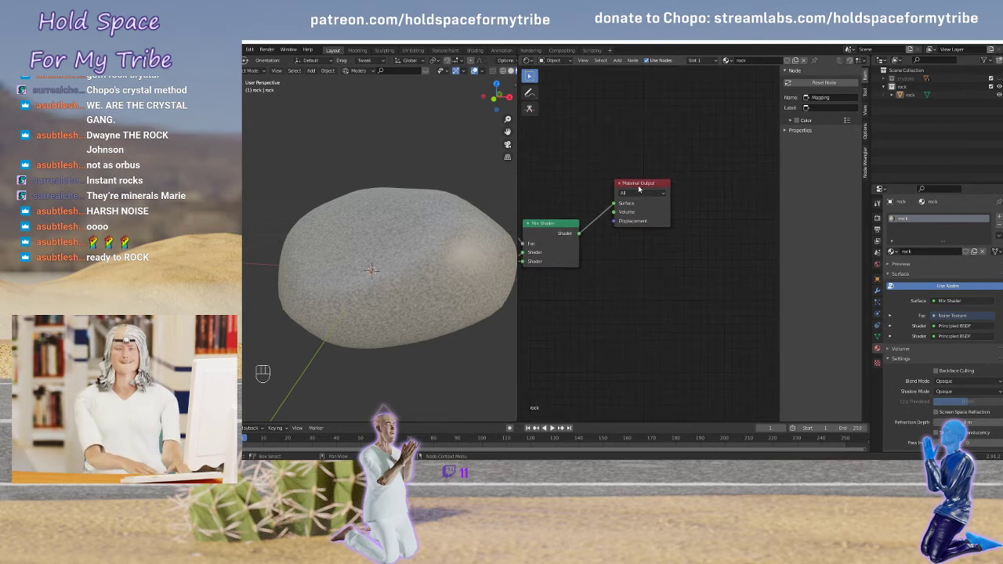
{"action": "left_click_drag", "start_coordinate": [639, 189], "coordinate": [708, 217]}
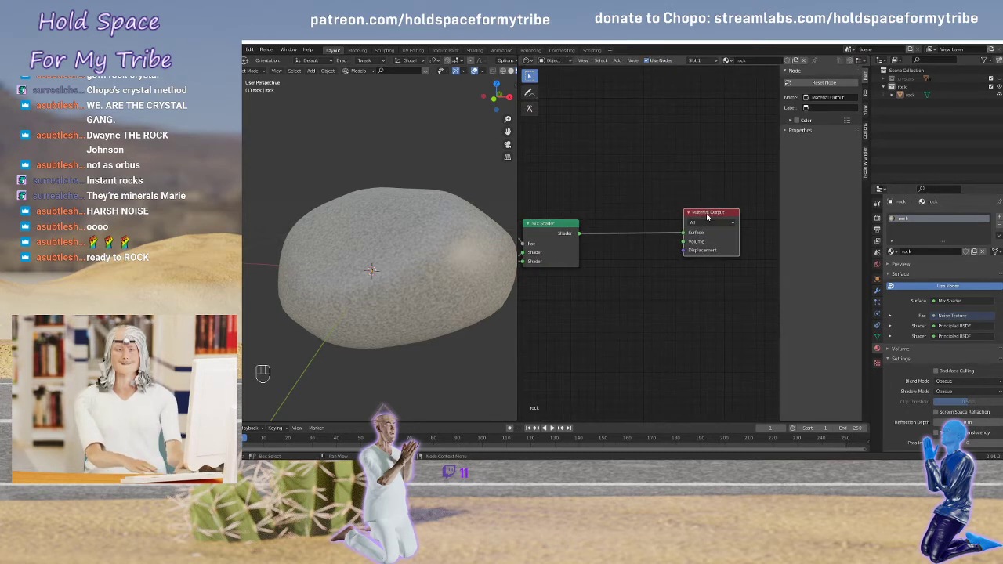
{"action": "key", "text": "shift+a"}
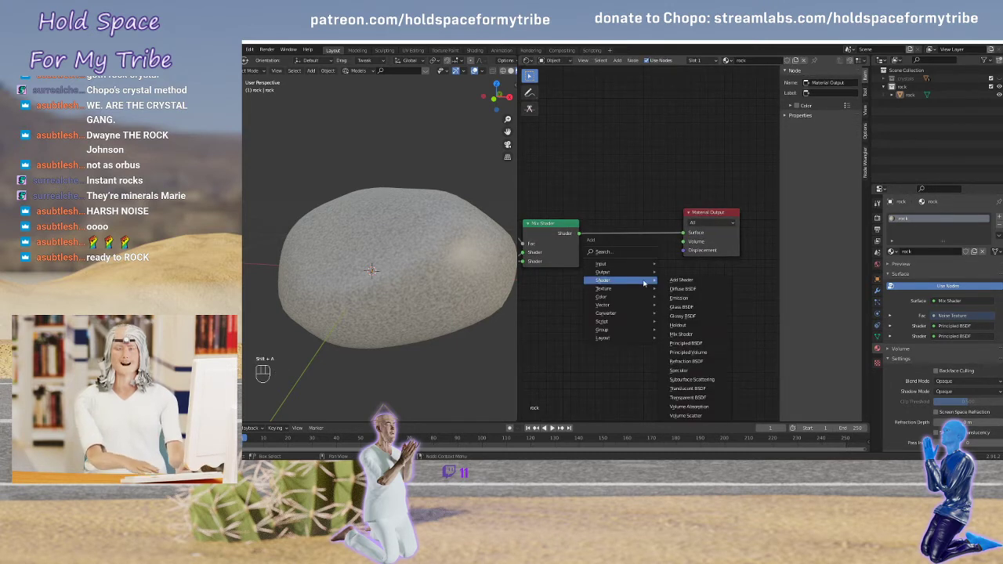
{"action": "mouse_move", "coordinate": [634, 305]}
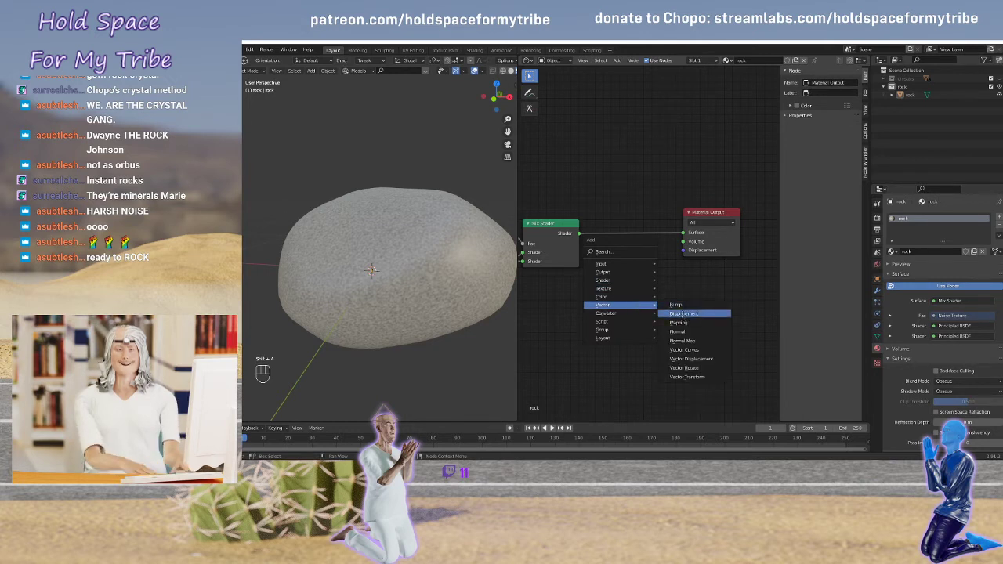
{"action": "left_click", "coordinate": [679, 314]}
{"action": "mouse_move", "coordinate": [657, 305]}
{"action": "left_mouse_down"}
{"action": "mouse_move", "coordinate": [665, 268]}
{"action": "mouse_move", "coordinate": [684, 250]}
{"action": "left_mouse_up"}
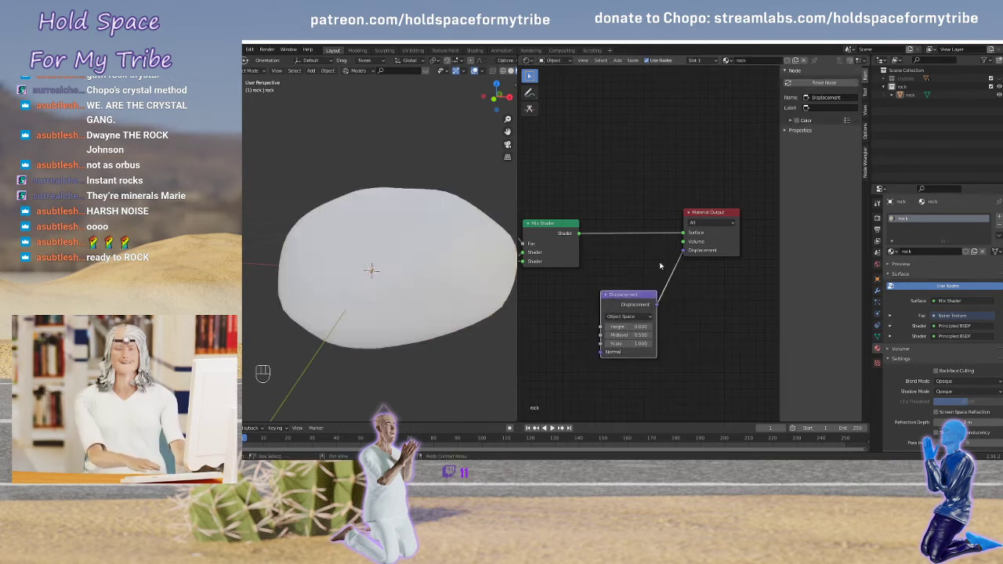
Connect the Noise Texture to the Displacement node's Height input and inspect the bumps on the rock
{"action": "key", "text": "Home"}
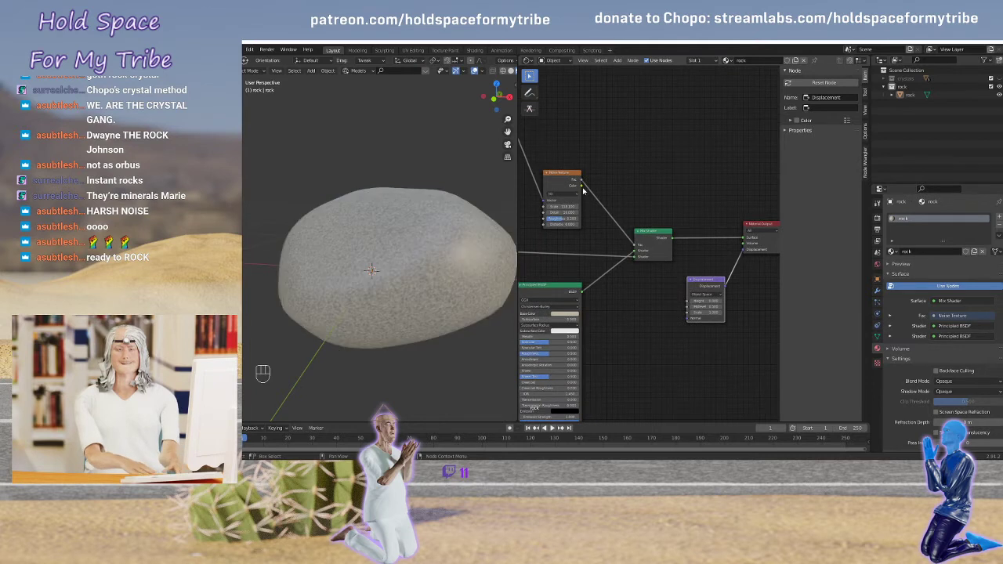
{"action": "mouse_move", "coordinate": [582, 183]}
{"action": "left_mouse_down"}
{"action": "mouse_move", "coordinate": [638, 299]}
{"action": "mouse_move", "coordinate": [687, 304]}
{"action": "left_mouse_up"}
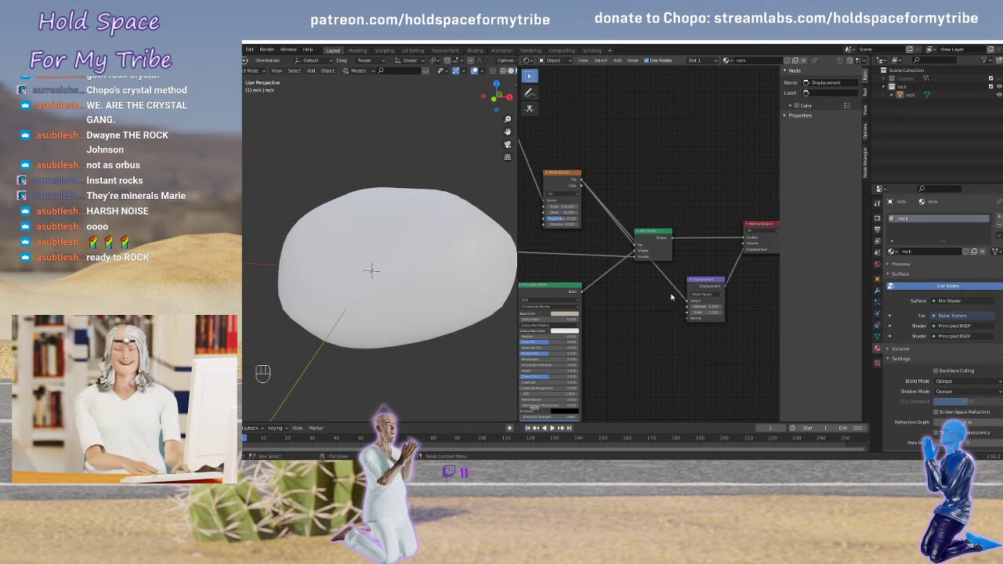
{"action": "scroll", "coordinate": [689, 305], "scroll_direction": "up", "scroll_amount": 5}
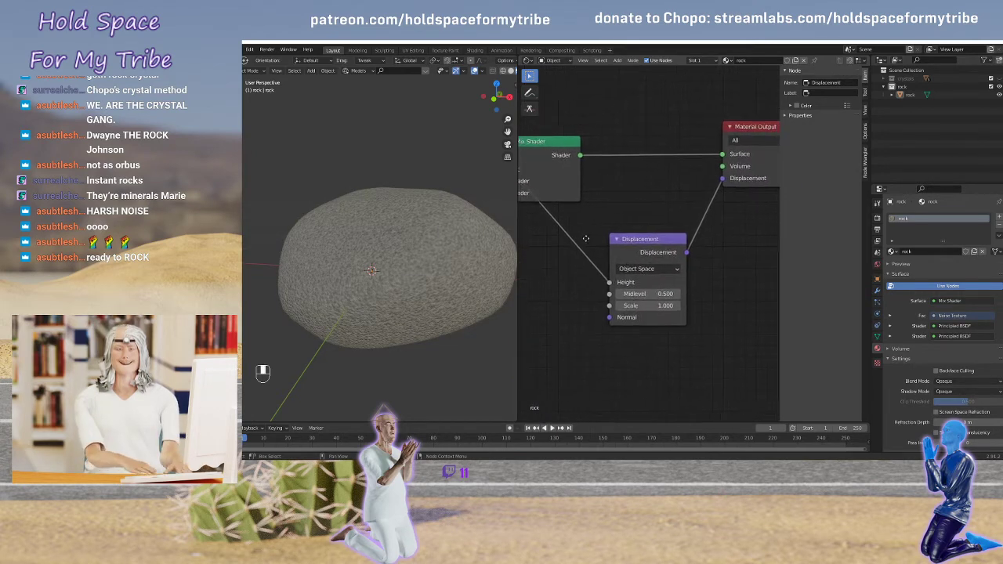
{"action": "scroll", "coordinate": [617, 248], "scroll_direction": "up", "scroll_amount": 1}
{"action": "scroll", "coordinate": [406, 264], "scroll_direction": "up", "scroll_amount": 5}
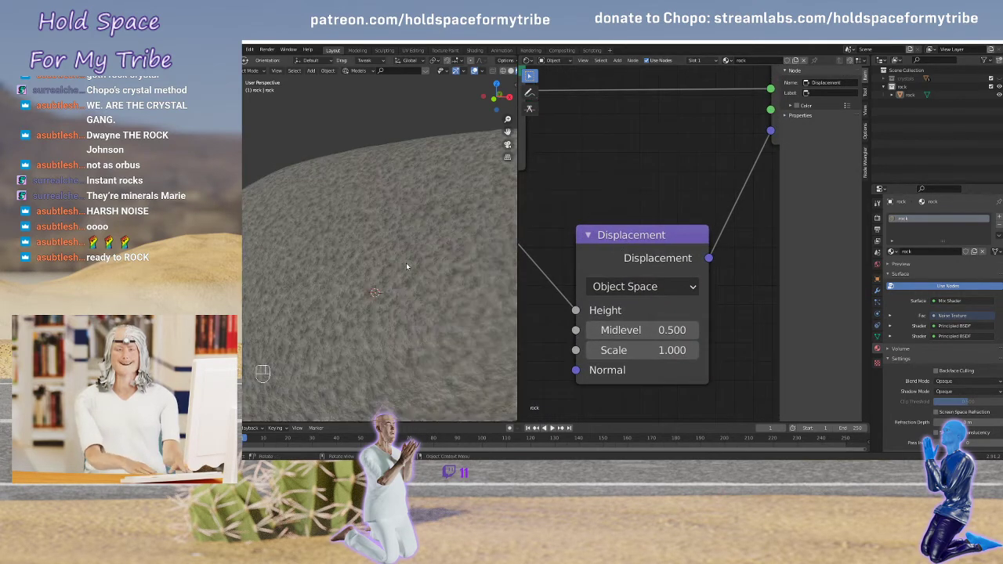
Set the Displacement node's Scale to 0.1 and check the rock's surface
{"action": "middle_click_drag", "start_coordinate": [393, 265], "coordinate": [439, 266]}
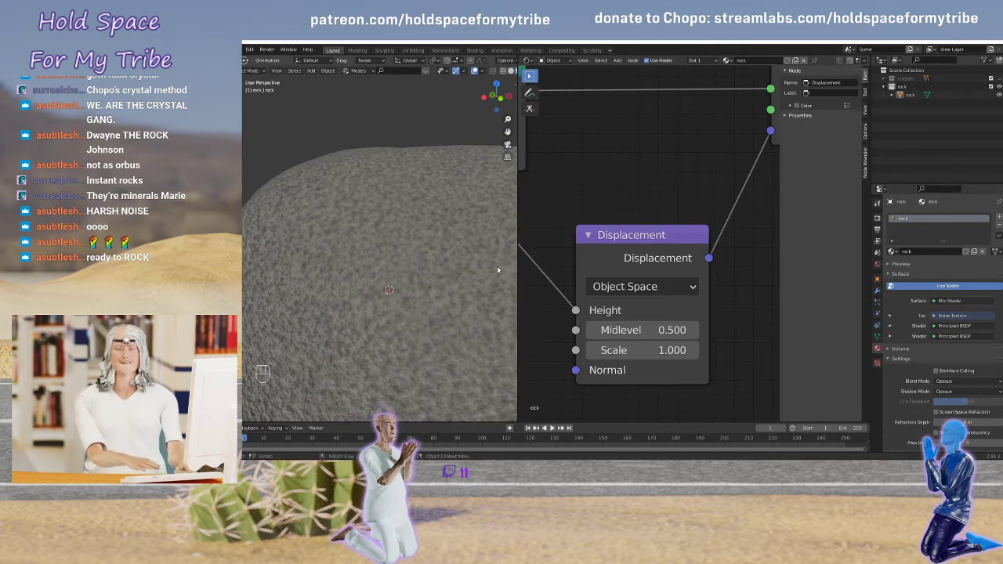
{"action": "double_click", "coordinate": [593, 351]}
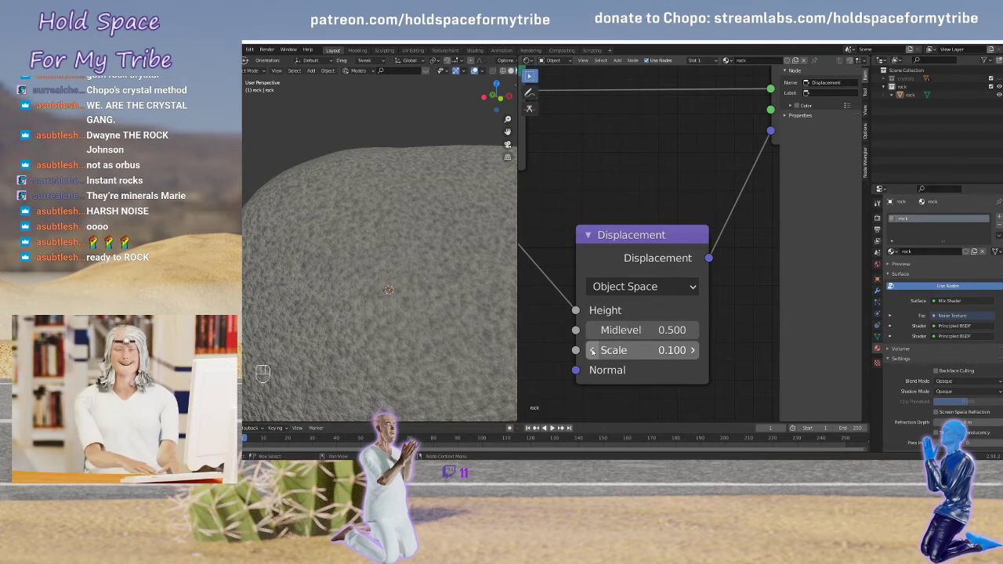
{"action": "middle_click_drag", "start_coordinate": [408, 306], "coordinate": [430, 293]}
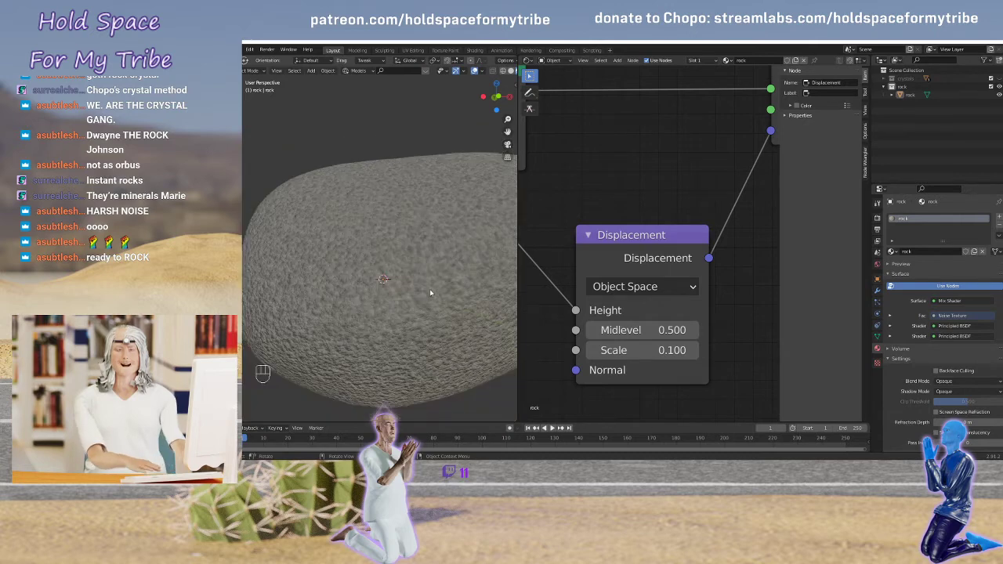
Move the Mix Shader out of the way and insert a ColorRamp between the Noise Texture and the Displacement's Height input
{"action": "scroll", "coordinate": [602, 191], "scroll_direction": "down", "scroll_amount": 10}
{"action": "middle_click_drag", "start_coordinate": [612, 217], "coordinate": [692, 227]}
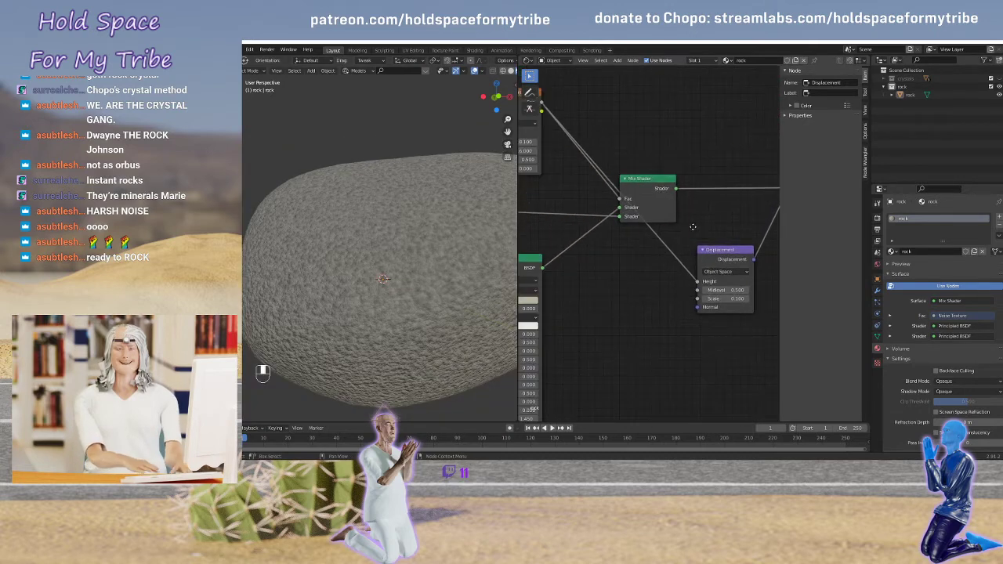
{"action": "left_click_drag", "start_coordinate": [649, 181], "coordinate": [695, 136]}
{"action": "middle_click_drag", "start_coordinate": [658, 240], "coordinate": [604, 240]}
{"action": "key", "text": "shift+a"}
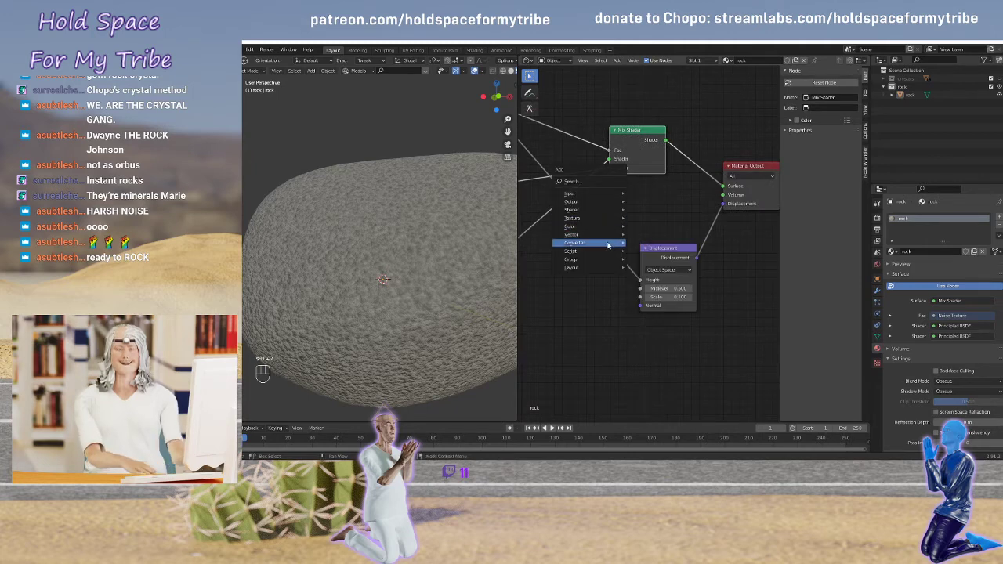
{"action": "mouse_move", "coordinate": [616, 243]}
{"action": "left_click", "coordinate": [650, 260]}
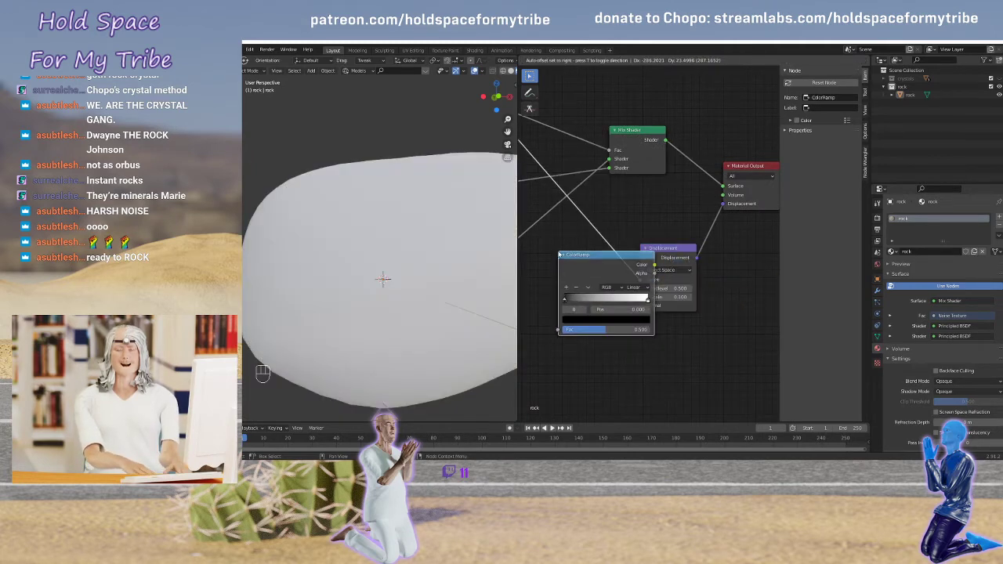
{"action": "left_click", "coordinate": [655, 241]}
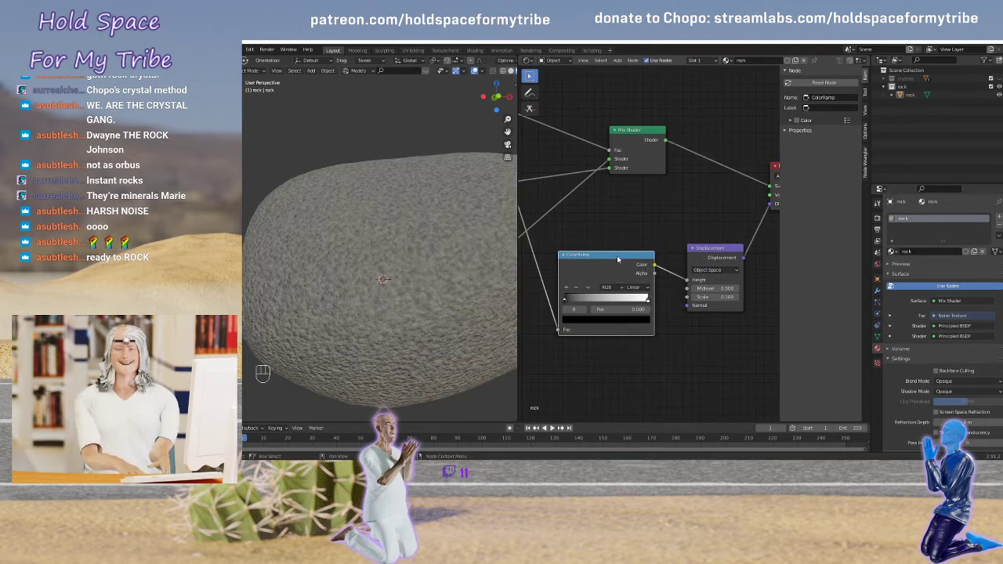
Lighten the ColorRamp's black stop at position 0 to nearly white to soften the rock's bumps
{"action": "key", "text": "KP_Decimal"}
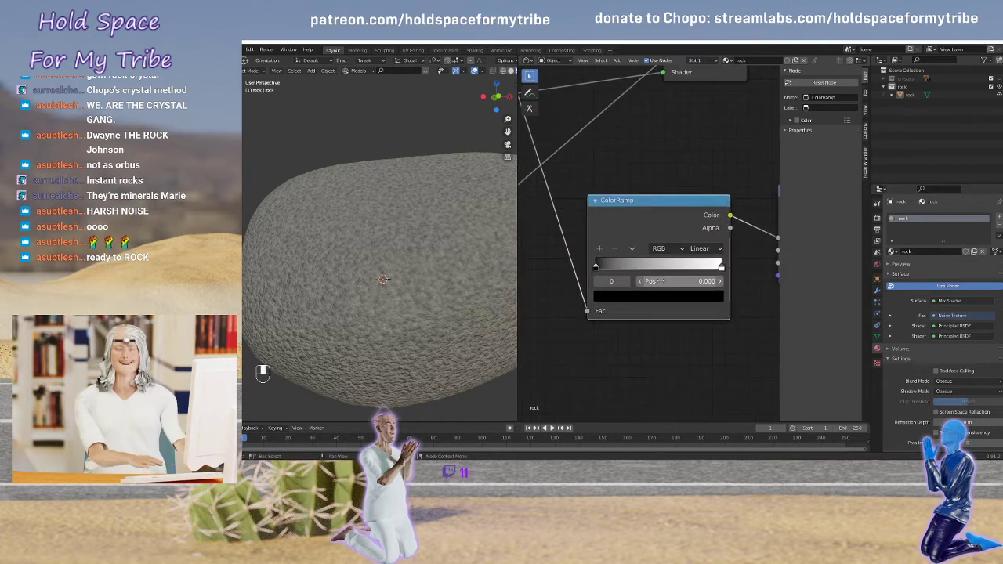
{"action": "left_click", "coordinate": [608, 281]}
{"action": "left_click_drag", "start_coordinate": [677, 185], "coordinate": [675, 108]}
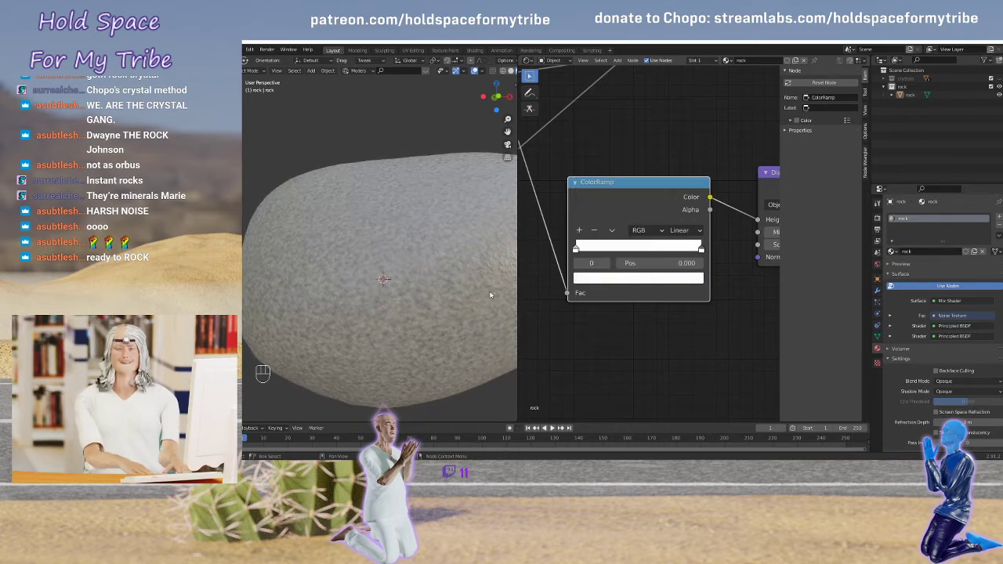
{"action": "mouse_move", "coordinate": [473, 284]}
{"action": "middle_mouse_down"}
{"action": "mouse_move", "coordinate": [493, 272]}
{"action": "mouse_move", "coordinate": [462, 268]}
{"action": "middle_mouse_up"}
{"action": "scroll", "coordinate": [462, 266], "scroll_direction": "up", "scroll_amount": 2}
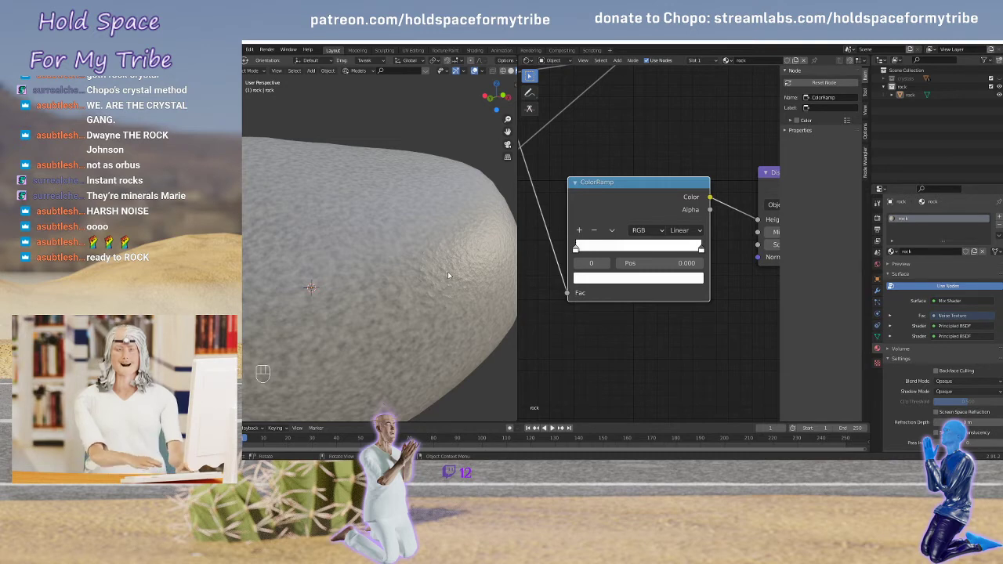
Adjust the Roughness of the dark blue Principled BSDF to about 0.27, comparing glossier values on the rock
{"action": "scroll", "coordinate": [677, 316], "scroll_direction": "down", "scroll_amount": 5}
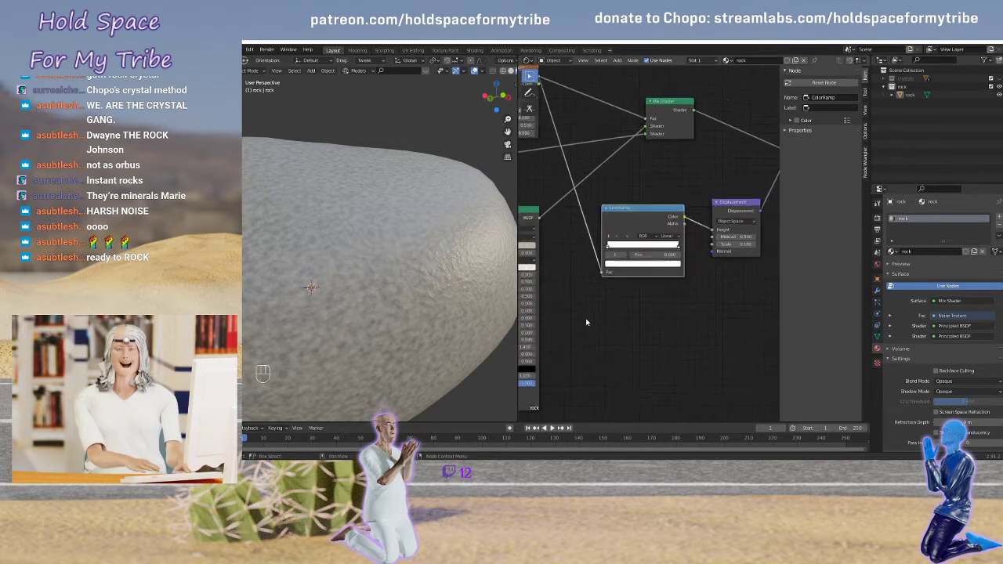
{"action": "scroll", "coordinate": [586, 322], "scroll_direction": "down", "scroll_amount": 1}
{"action": "middle_click_drag", "start_coordinate": [609, 322], "coordinate": [747, 309]}
{"action": "middle_click_drag", "start_coordinate": [563, 334], "coordinate": [627, 373]}
{"action": "scroll", "coordinate": [613, 289], "scroll_direction": "up", "scroll_amount": 2}
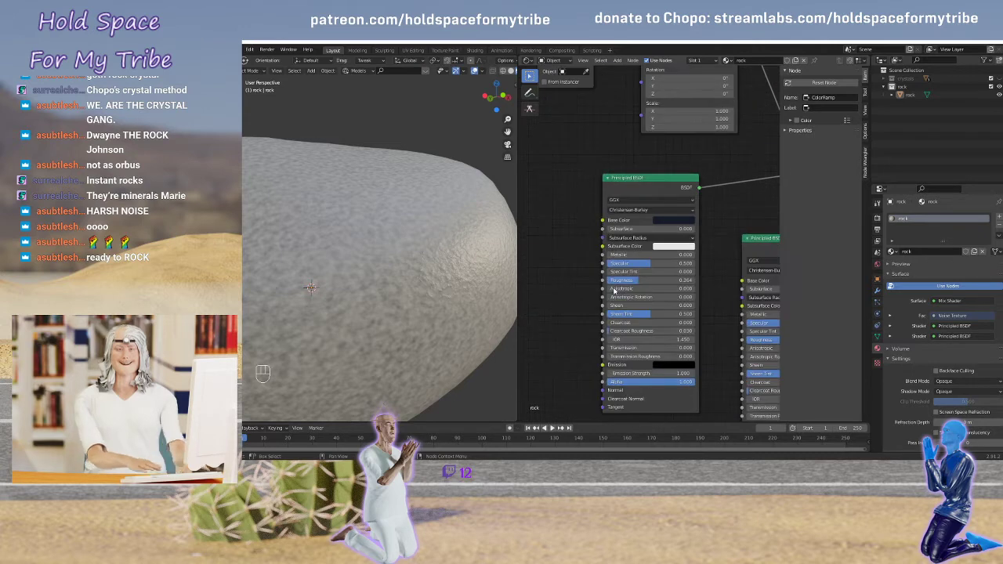
{"action": "scroll", "coordinate": [614, 290], "scroll_direction": "up", "scroll_amount": 2}
{"action": "mouse_move", "coordinate": [636, 297]}
{"action": "left_mouse_down"}
{"action": "mouse_move", "coordinate": [688, 298]}
{"action": "mouse_move", "coordinate": [624, 298]}
{"action": "left_mouse_up"}
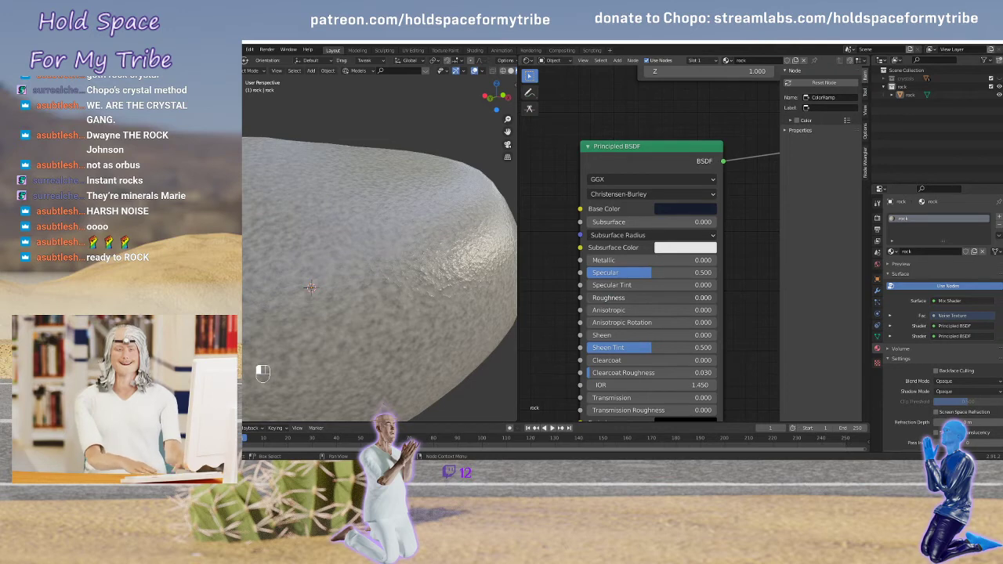
{"action": "left_click_drag", "start_coordinate": [599, 298], "coordinate": [600, 297]}
{"action": "scroll", "coordinate": [406, 312], "scroll_direction": "down", "scroll_amount": 5}
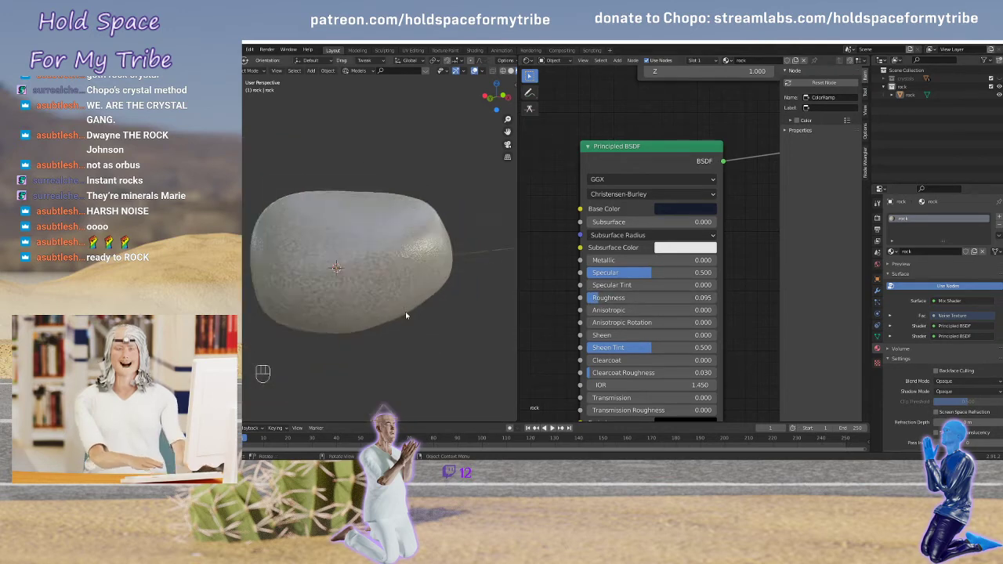
{"action": "scroll", "coordinate": [404, 311], "scroll_direction": "up", "scroll_amount": 2}
{"action": "mouse_move", "coordinate": [405, 310]}
{"action": "middle_mouse_down"}
{"action": "mouse_move", "coordinate": [362, 295]}
{"action": "mouse_move", "coordinate": [416, 311]}
{"action": "mouse_move", "coordinate": [406, 308]}
{"action": "middle_mouse_up"}
{"action": "left_click_drag", "start_coordinate": [609, 298], "coordinate": [641, 297]}
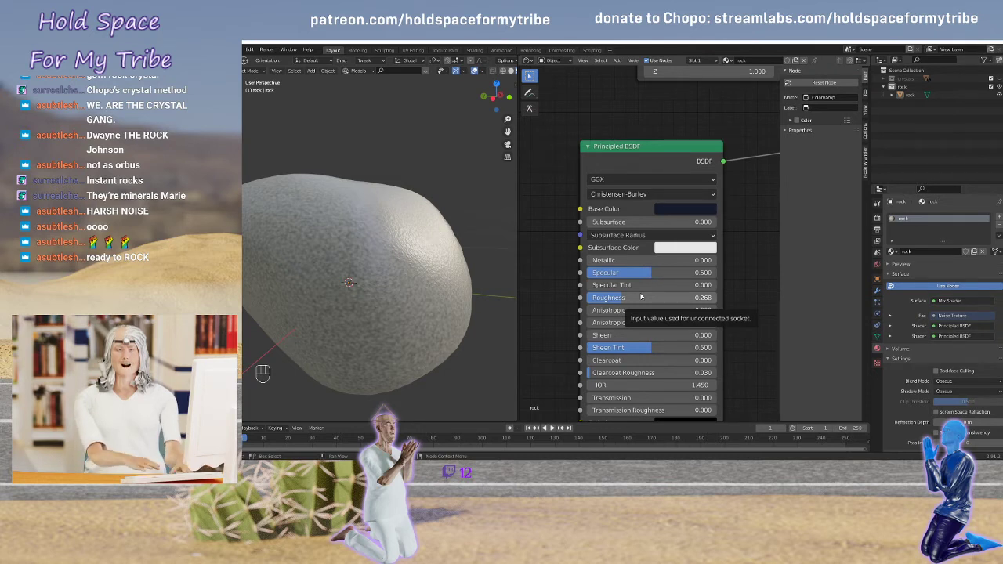
Look over the rock, maximize the 3D viewport and switch it to Solid shading
{"action": "middle_click_drag", "start_coordinate": [431, 274], "coordinate": [428, 272]}
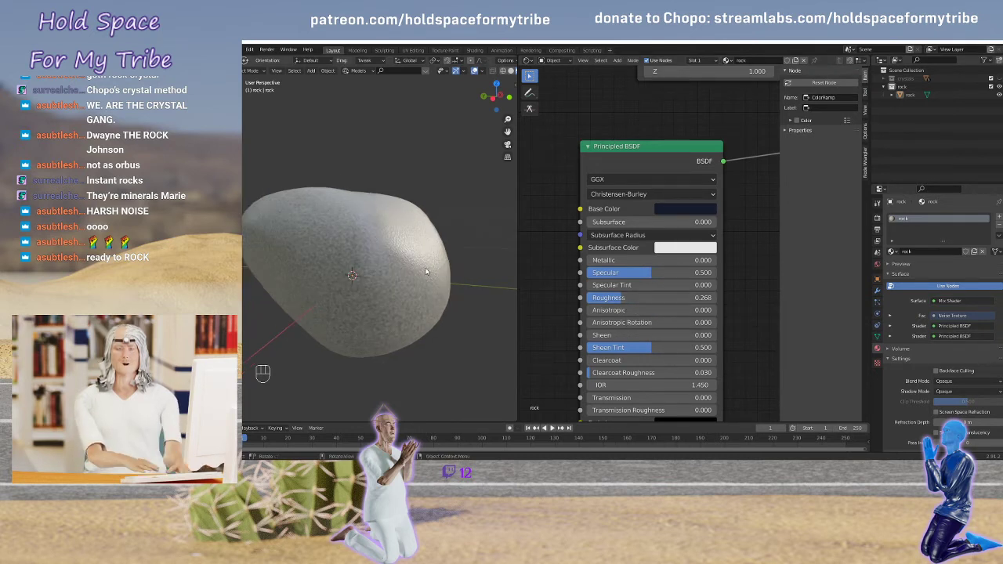
{"action": "middle_click_drag", "start_coordinate": [378, 251], "coordinate": [345, 251]}
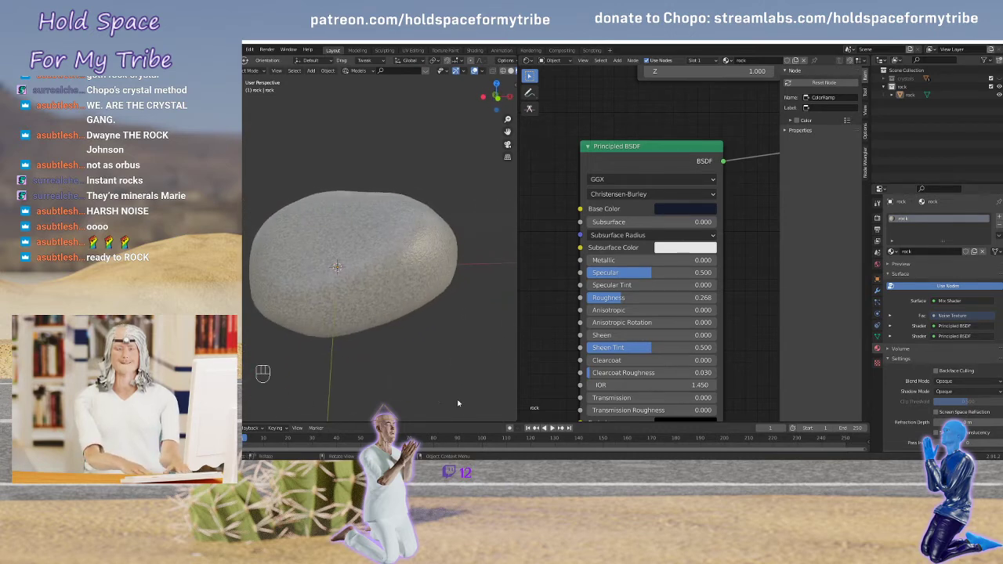
{"action": "key", "text": "ctrl+space"}
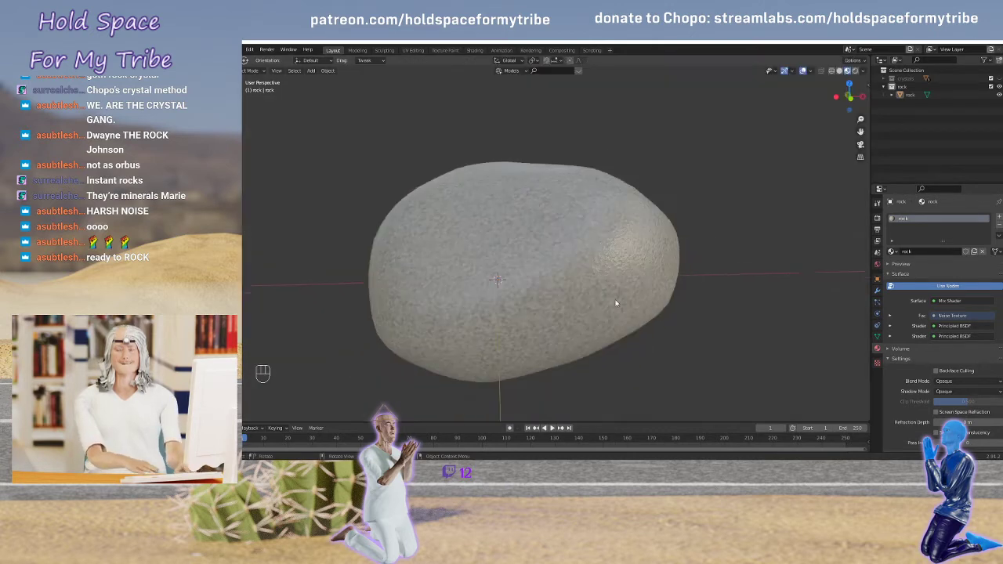
{"action": "key", "text": "z"}
{"action": "left_click", "coordinate": [652, 283]}
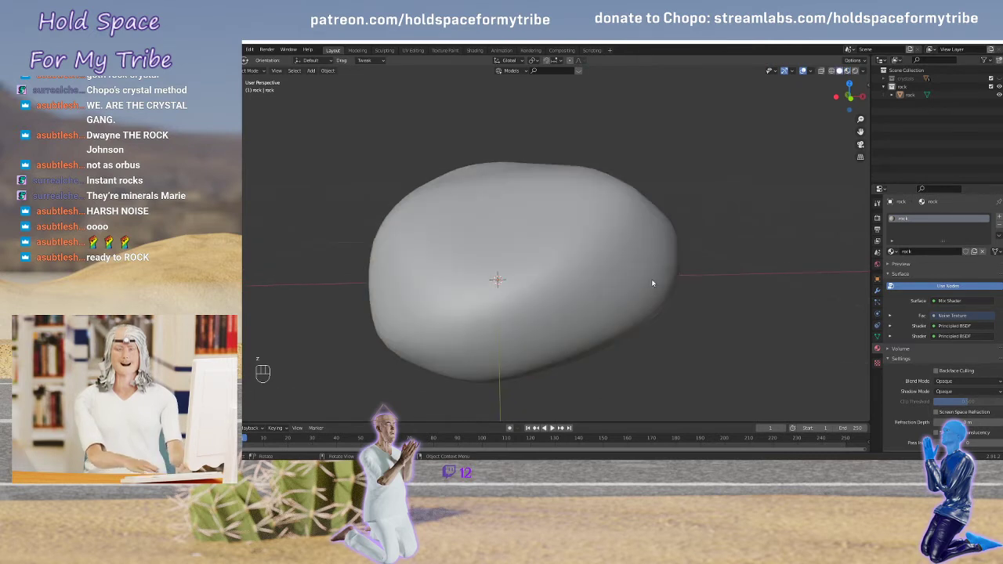
Select the rock and add a new particle system to it
{"action": "left_click", "coordinate": [616, 257]}
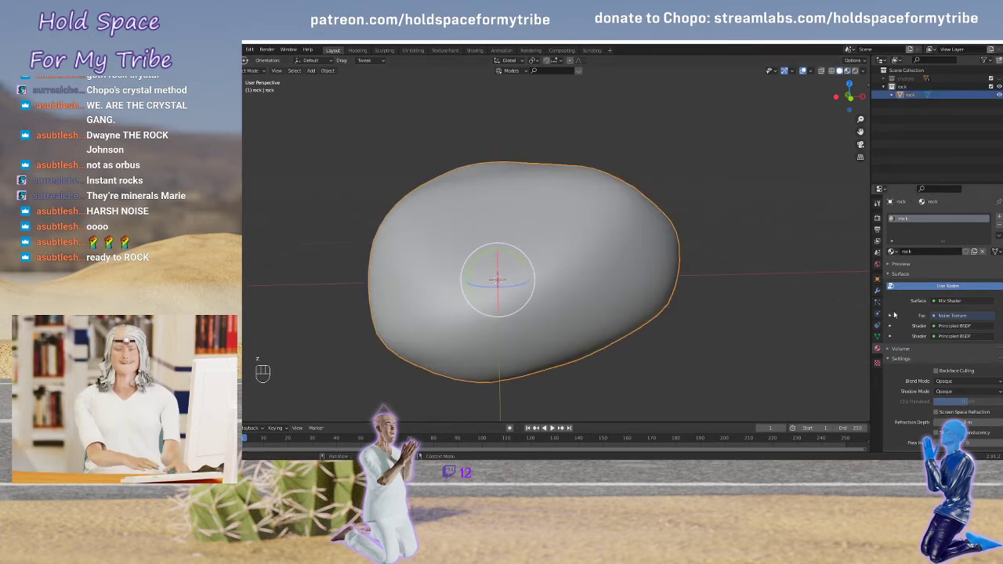
{"action": "left_click", "coordinate": [877, 302]}
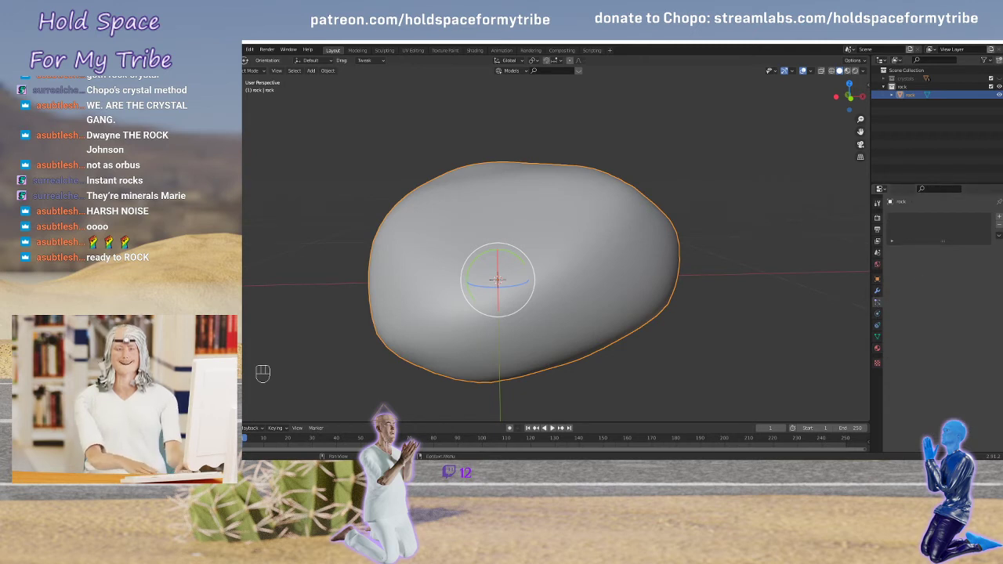
{"action": "left_click", "coordinate": [998, 219]}
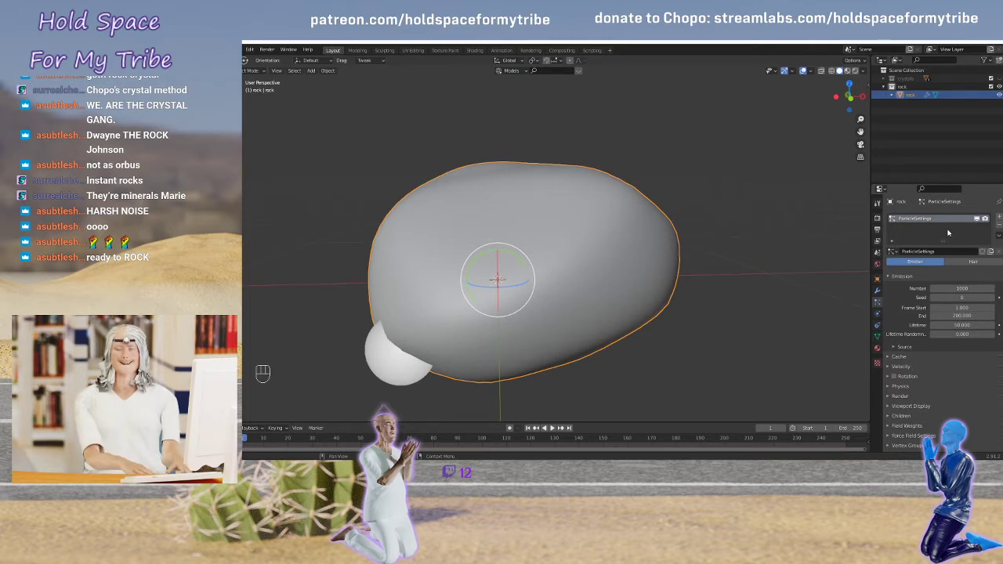
Enlarge the timeline, play back the rock's particle emission and return to the start of the animation
{"action": "scroll", "coordinate": [452, 264], "scroll_direction": "down", "scroll_amount": 5}
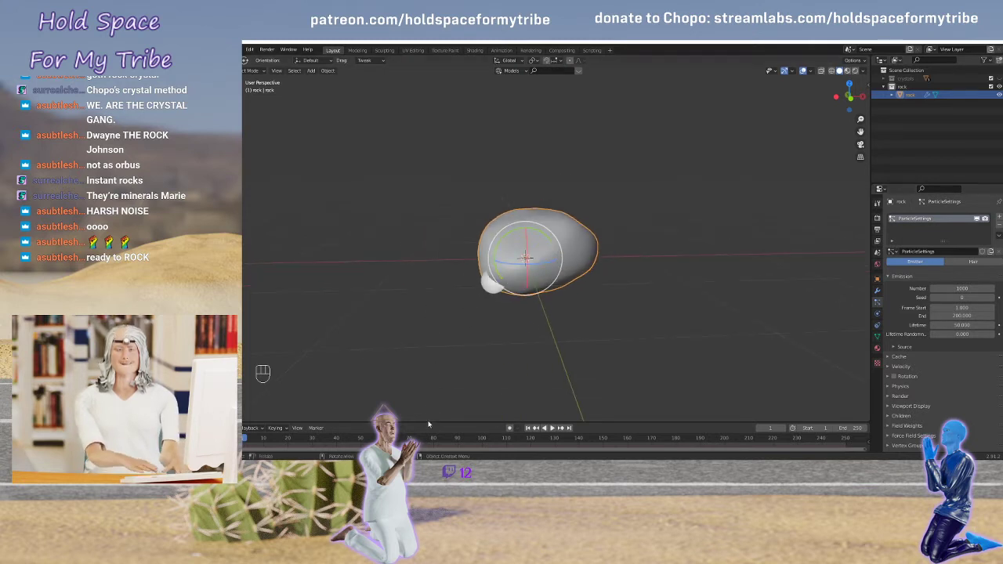
{"action": "left_click_drag", "start_coordinate": [428, 423], "coordinate": [427, 376]}
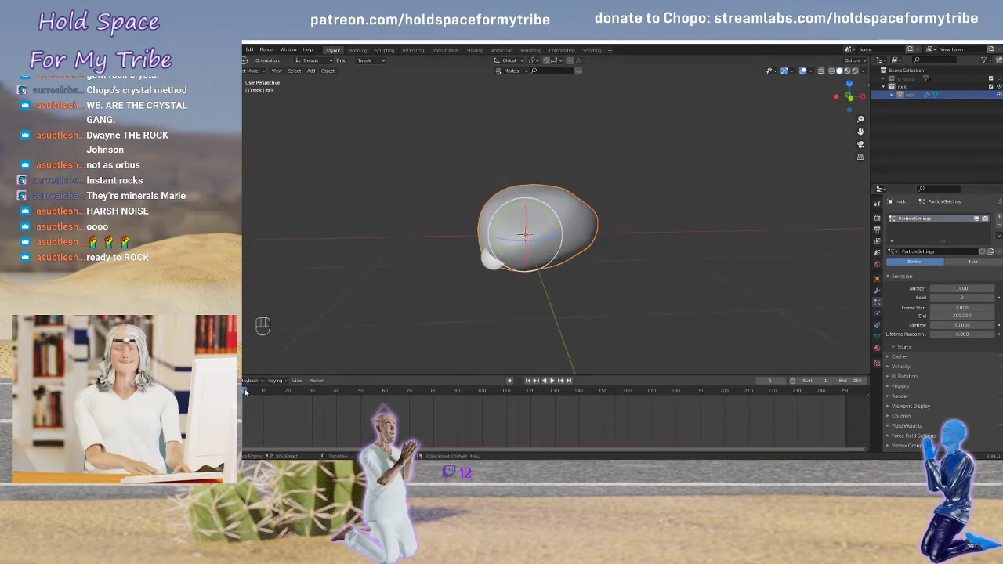
{"action": "key", "text": "space"}
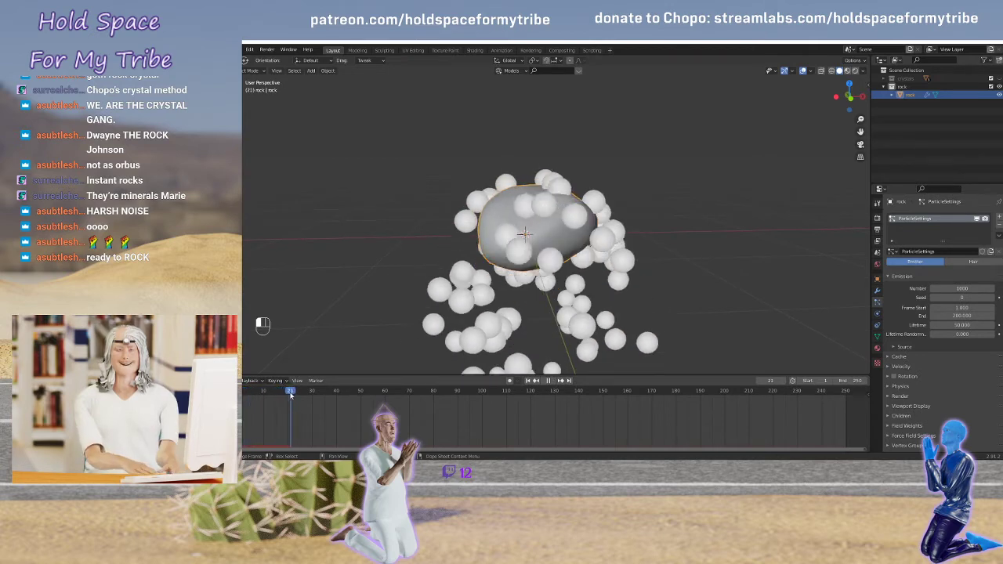
{"action": "mouse_move", "coordinate": [291, 395]}
{"action": "left_mouse_down"}
{"action": "mouse_move", "coordinate": [366, 395]}
{"action": "mouse_move", "coordinate": [289, 395]}
{"action": "left_mouse_up"}
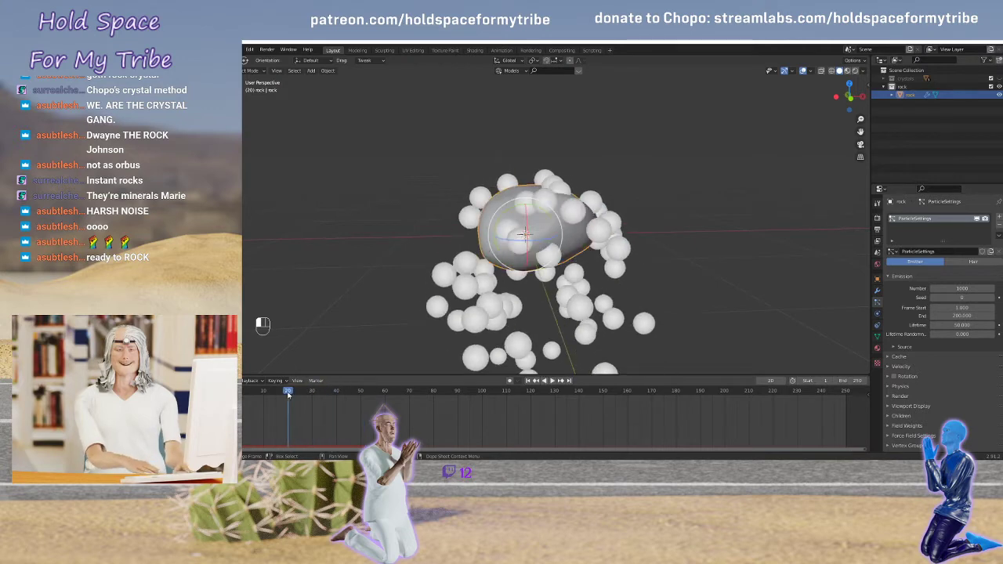
{"action": "key", "text": "space"}
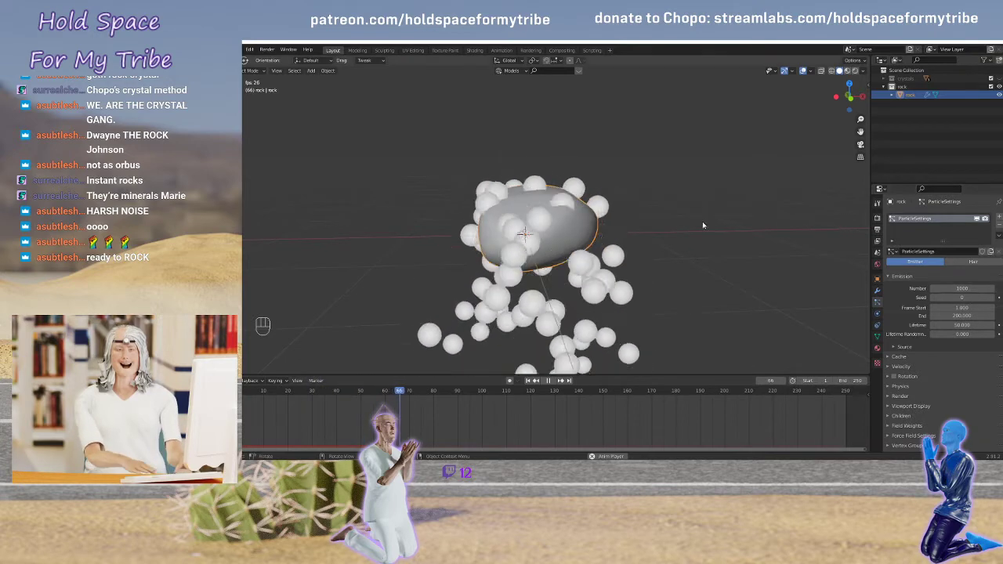
{"action": "key", "text": "space"}
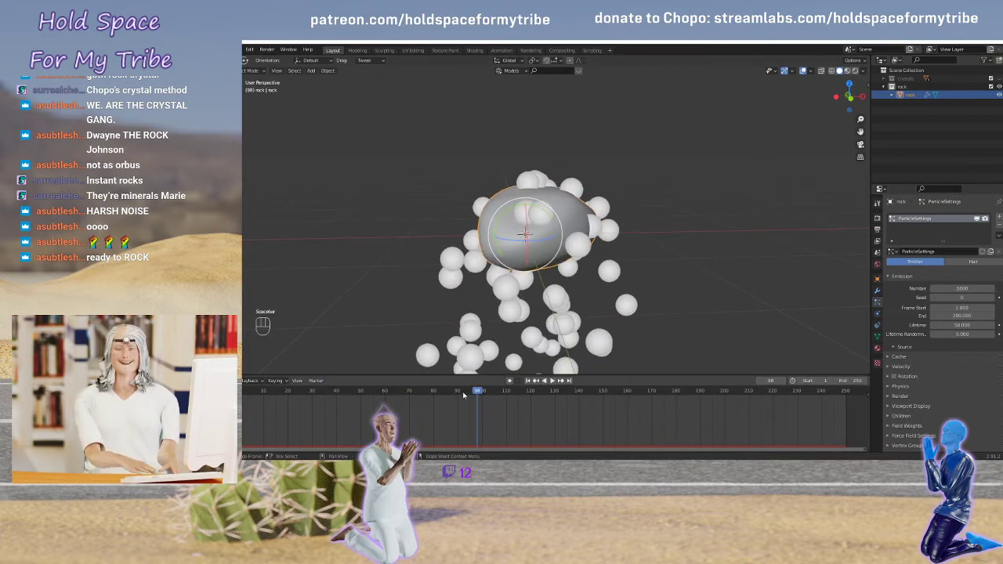
{"action": "key", "text": "shift+Left"}
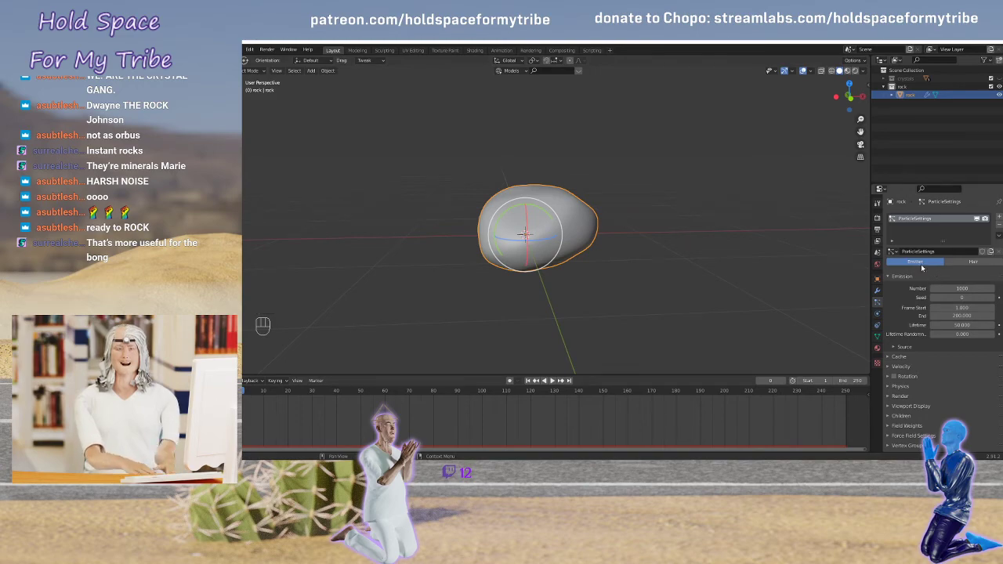
Change the rock's particle system to Hair and set its Number to 10
{"action": "left_click", "coordinate": [973, 261]}
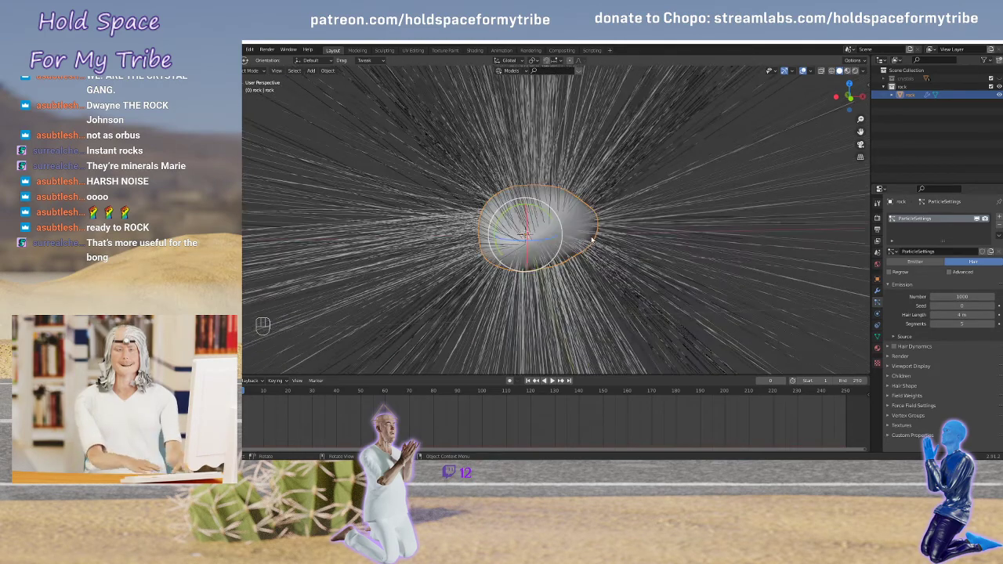
{"action": "left_click", "coordinate": [963, 297]}
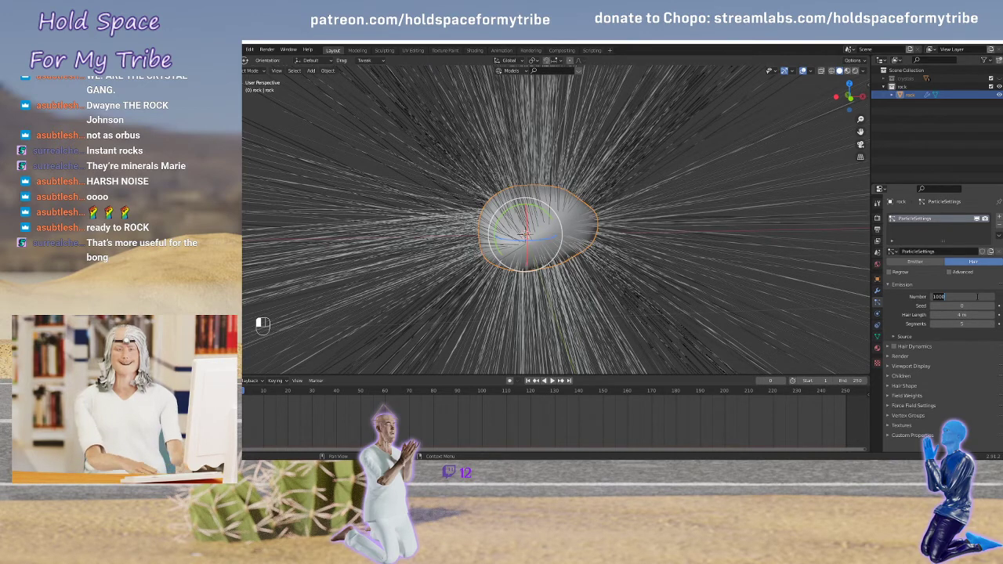
{"action": "type", "text": "10"}
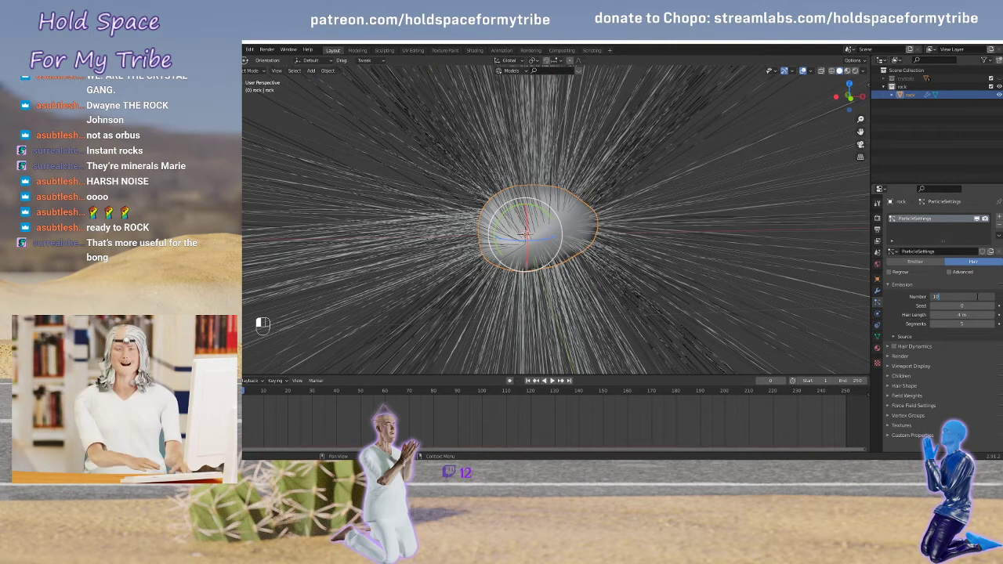
{"action": "key", "text": "Return"}
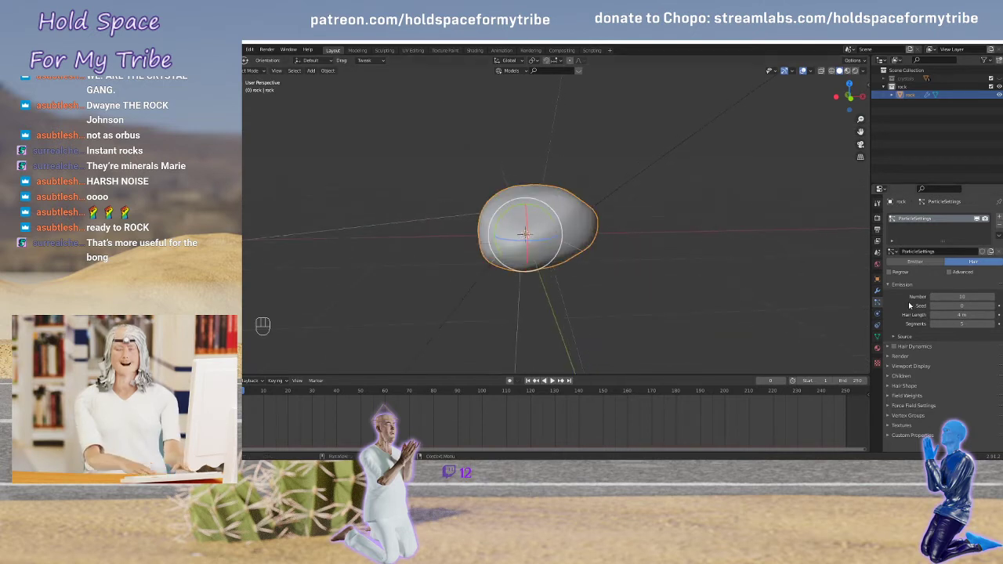
Render the hair particles as a Collection, using the crystals collection as the instances
{"action": "left_click", "coordinate": [888, 356]}
{"action": "scroll", "coordinate": [899, 361], "scroll_direction": "down", "scroll_amount": 3}
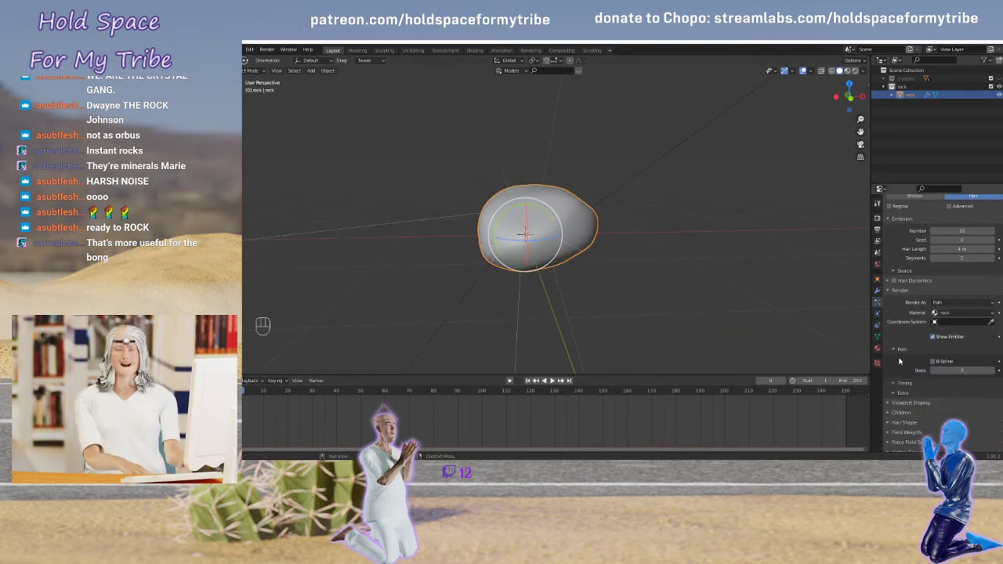
{"action": "left_click", "coordinate": [981, 304]}
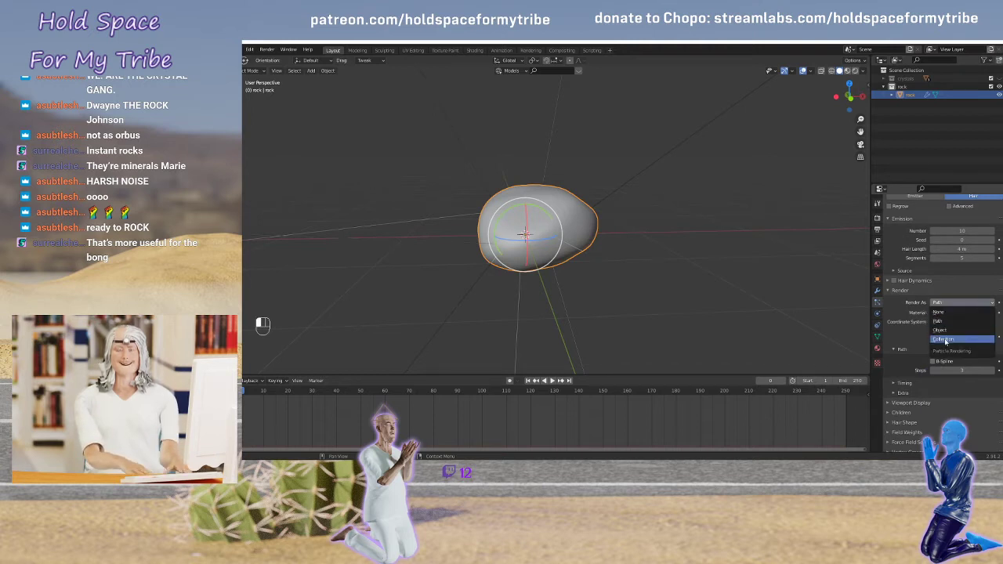
{"action": "left_click", "coordinate": [945, 340]}
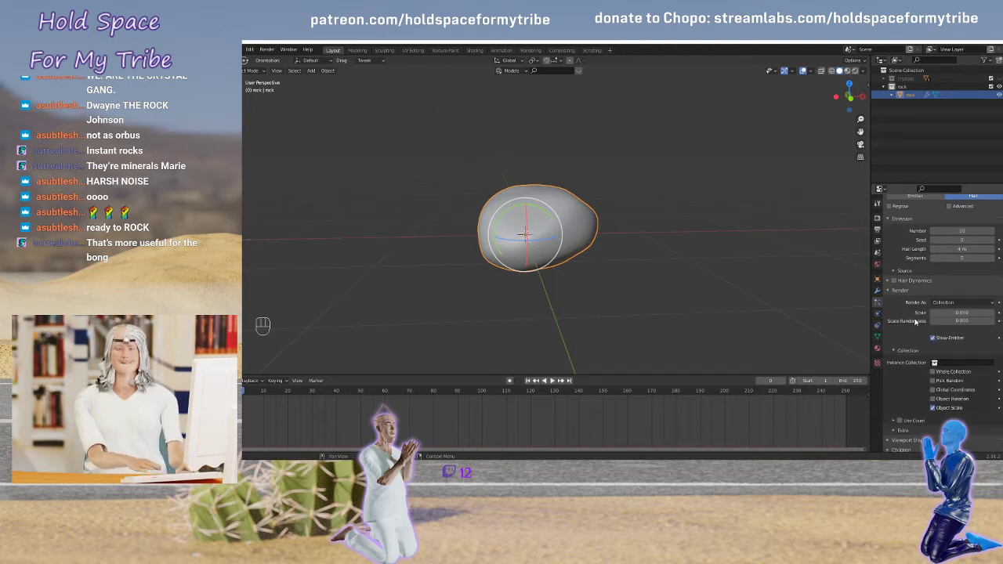
{"action": "scroll", "coordinate": [911, 319], "scroll_direction": "down", "scroll_amount": 2}
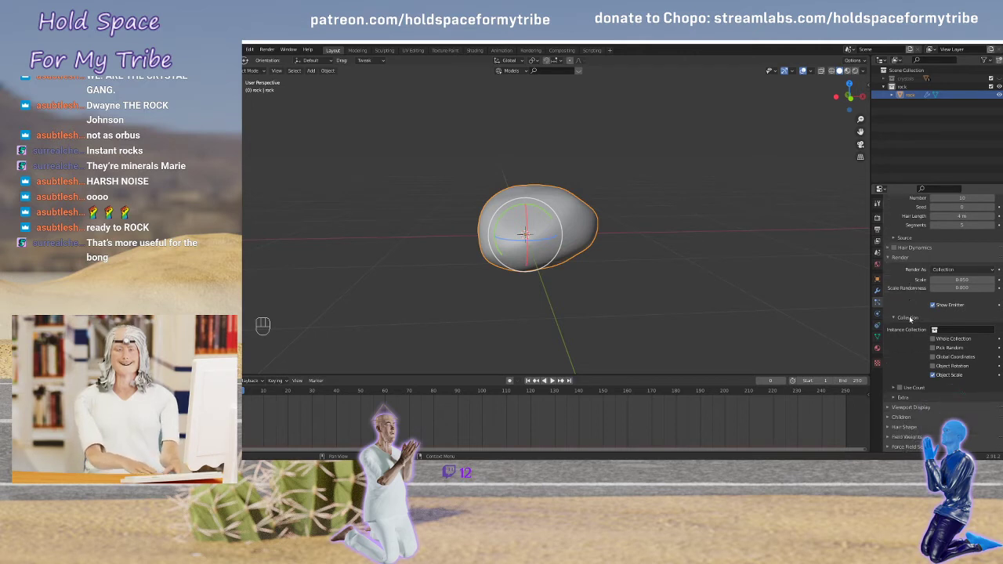
{"action": "left_click", "coordinate": [938, 331]}
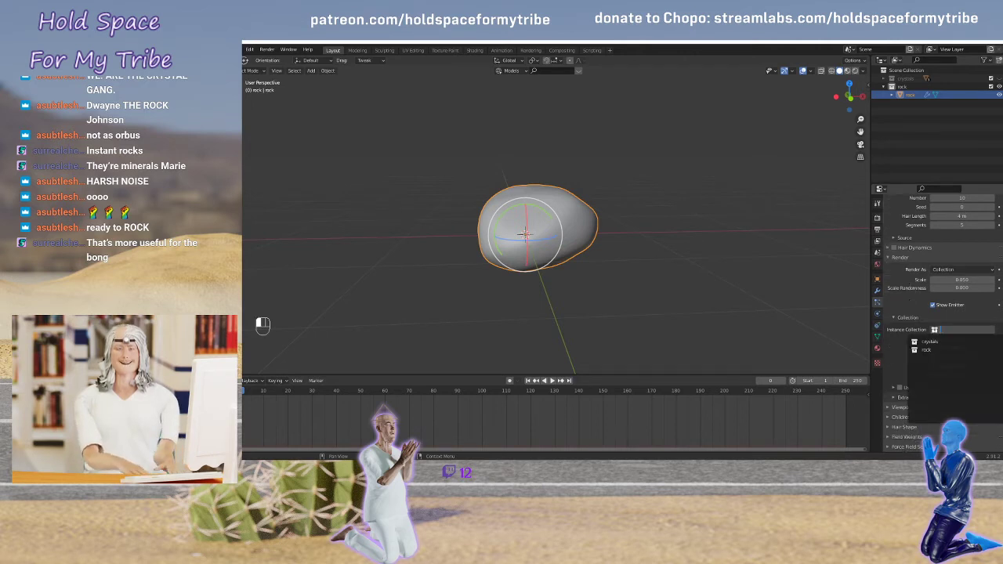
{"action": "left_click", "coordinate": [932, 345]}
Switch the viewport to Material Preview shading to view the crystals on the rock
{"action": "mouse_move", "coordinate": [648, 252]}
{"action": "middle_mouse_down"}
{"action": "mouse_move", "coordinate": [631, 241]}
{"action": "mouse_move", "coordinate": [647, 225]}
{"action": "mouse_move", "coordinate": [678, 250]}
{"action": "mouse_move", "coordinate": [667, 268]}
{"action": "mouse_move", "coordinate": [690, 245]}
{"action": "mouse_move", "coordinate": [643, 244]}
{"action": "mouse_move", "coordinate": [663, 250]}
{"action": "middle_mouse_up"}
{"action": "key", "text": "z"}
{"action": "left_click", "coordinate": [663, 287]}
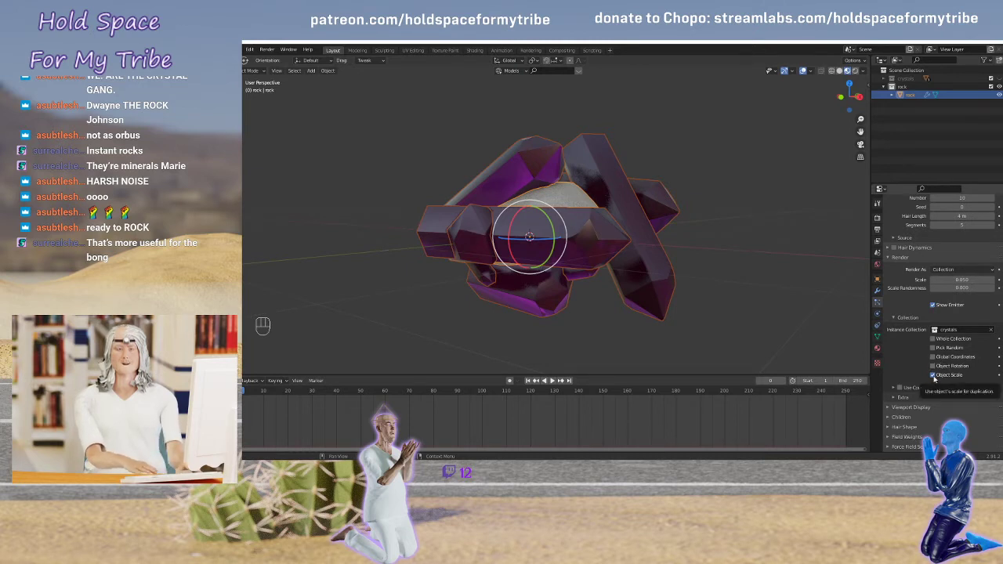
Enable Use Count for the instanced crystals, try duplicating a list entry, and move crystal.003 above crystal.002
{"action": "left_click", "coordinate": [900, 390]}
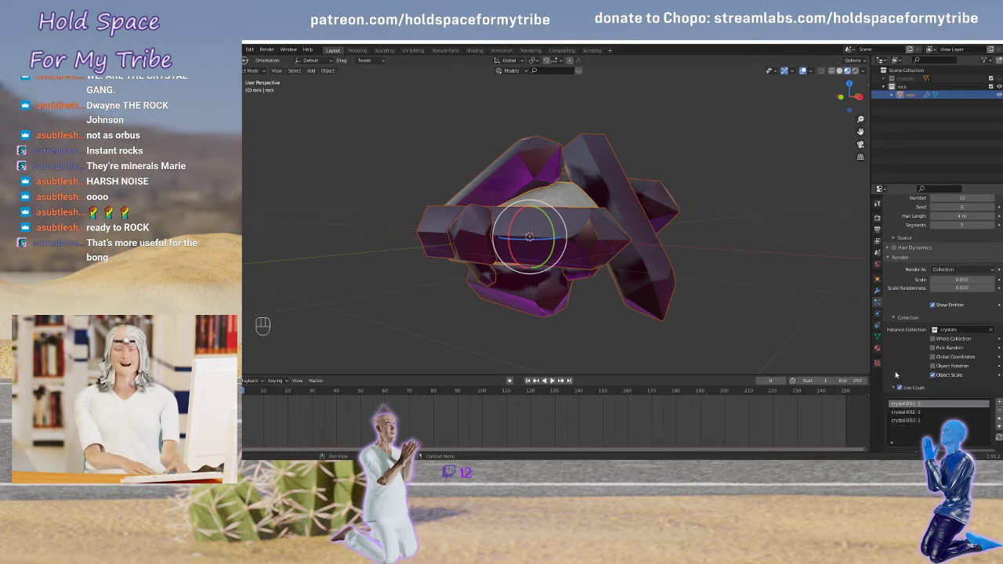
{"action": "scroll", "coordinate": [924, 383], "scroll_direction": "down", "scroll_amount": 2}
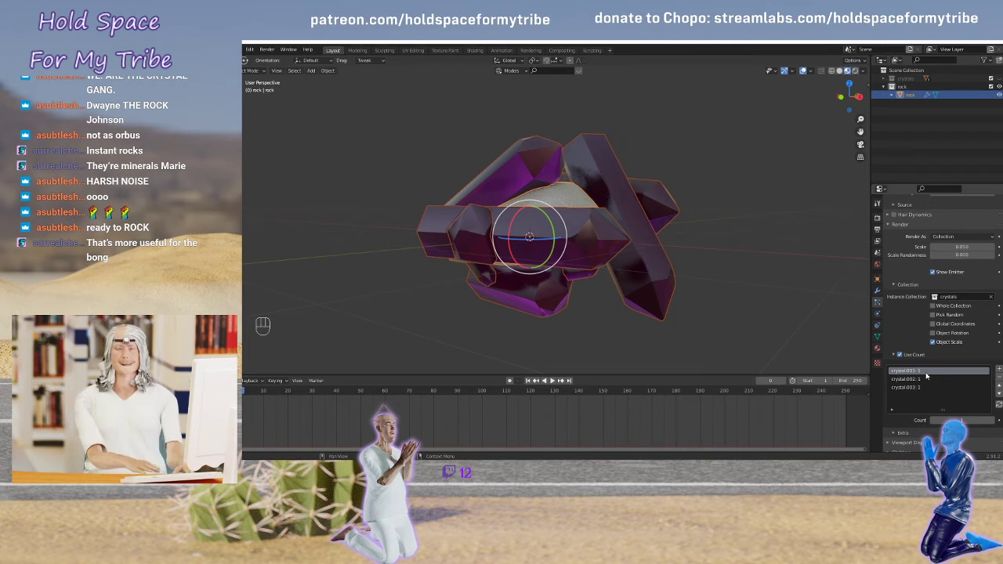
{"action": "left_click", "coordinate": [999, 369]}
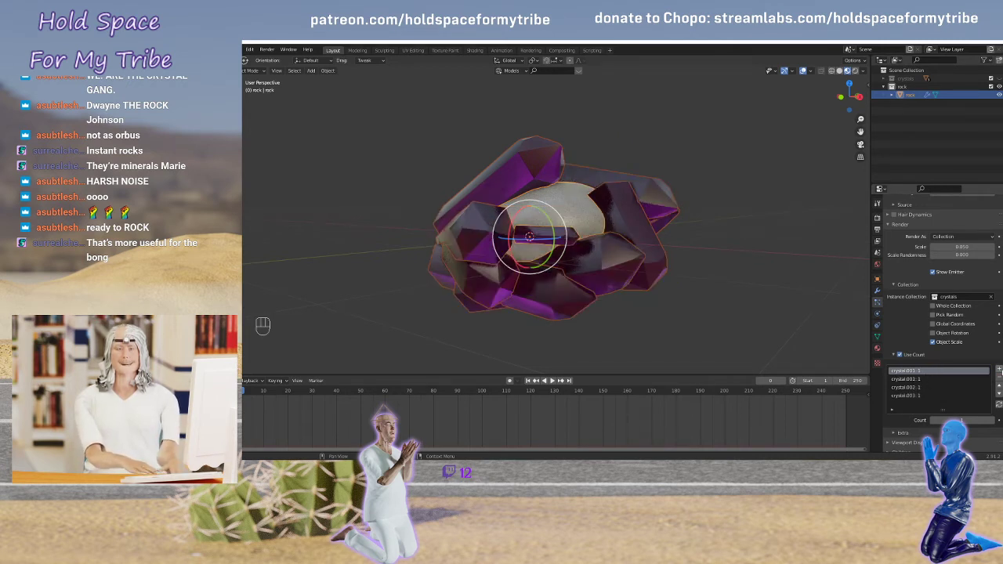
{"action": "left_click", "coordinate": [998, 377]}
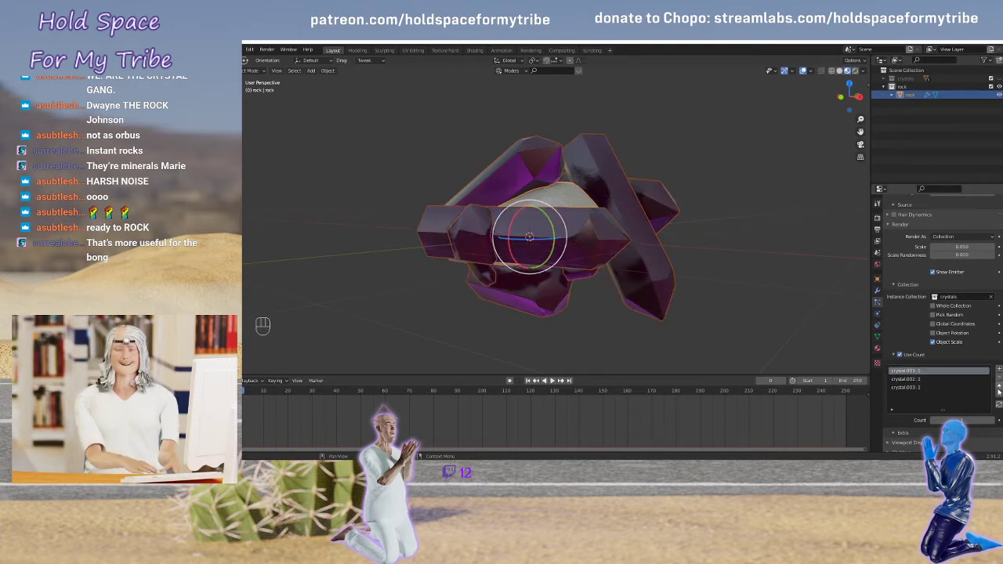
{"action": "left_click", "coordinate": [913, 380]}
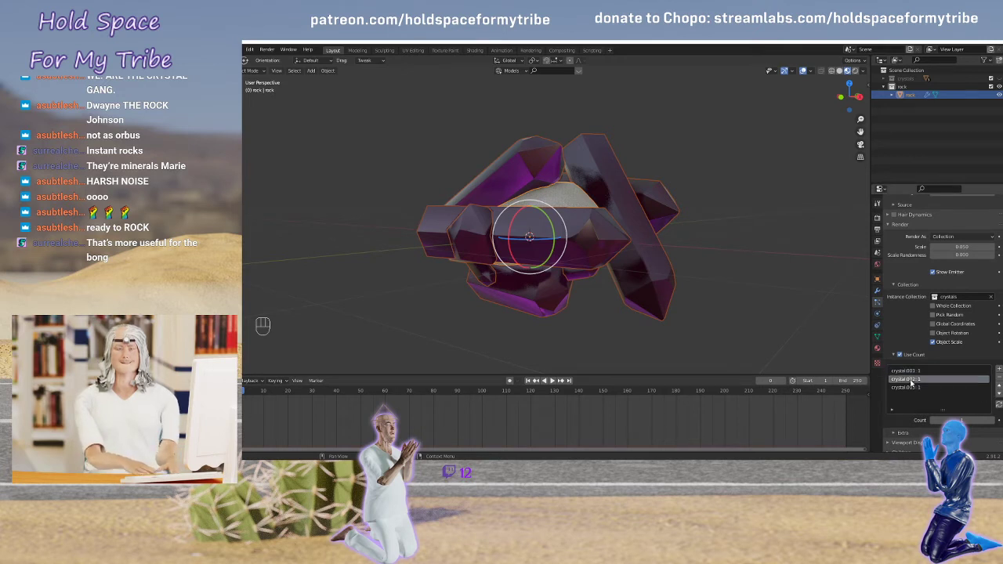
{"action": "left_click", "coordinate": [915, 388]}
{"action": "left_click", "coordinate": [999, 388]}
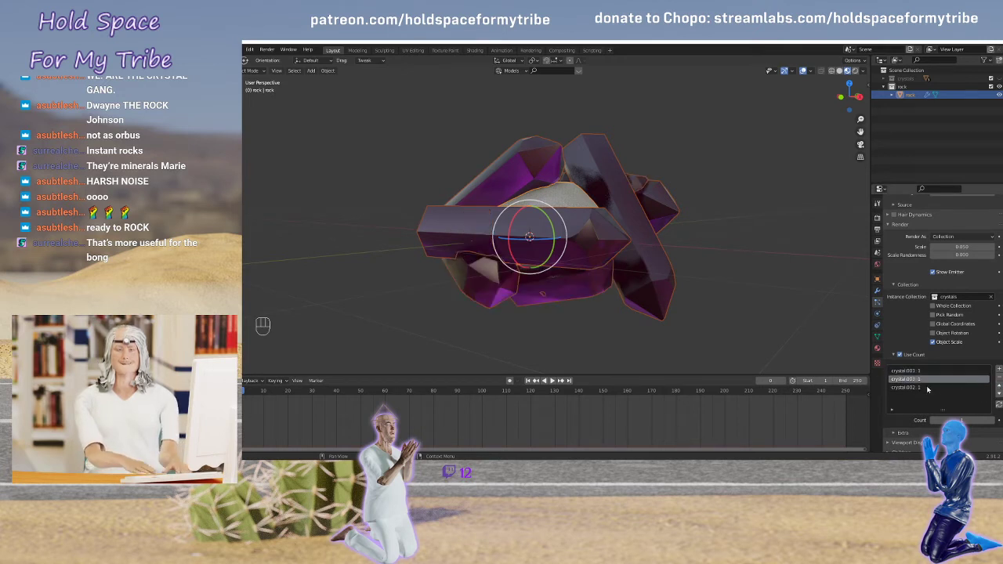
Raise the use count of crystal.002 to 4 and compare the crystals with Object Rotation on and off
{"action": "left_click", "coordinate": [969, 420]}
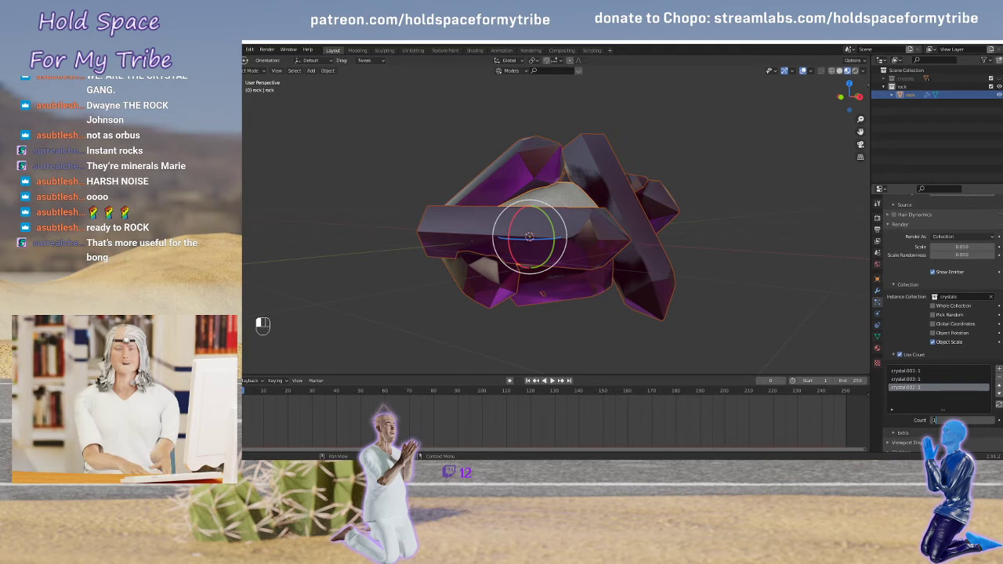
{"action": "left_click", "coordinate": [993, 422]}
{"action": "left_click", "coordinate": [993, 422]}
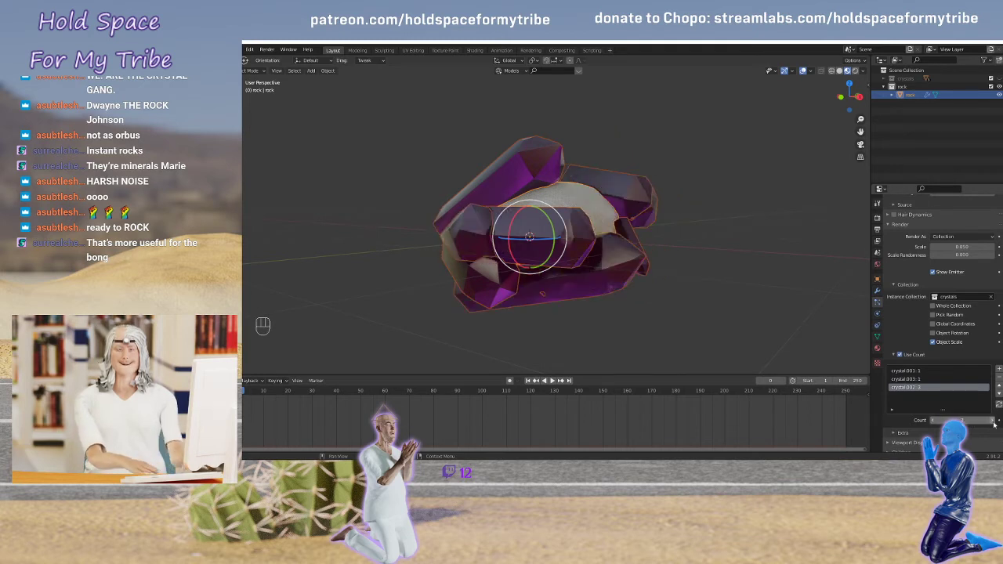
{"action": "left_click", "coordinate": [993, 422]}
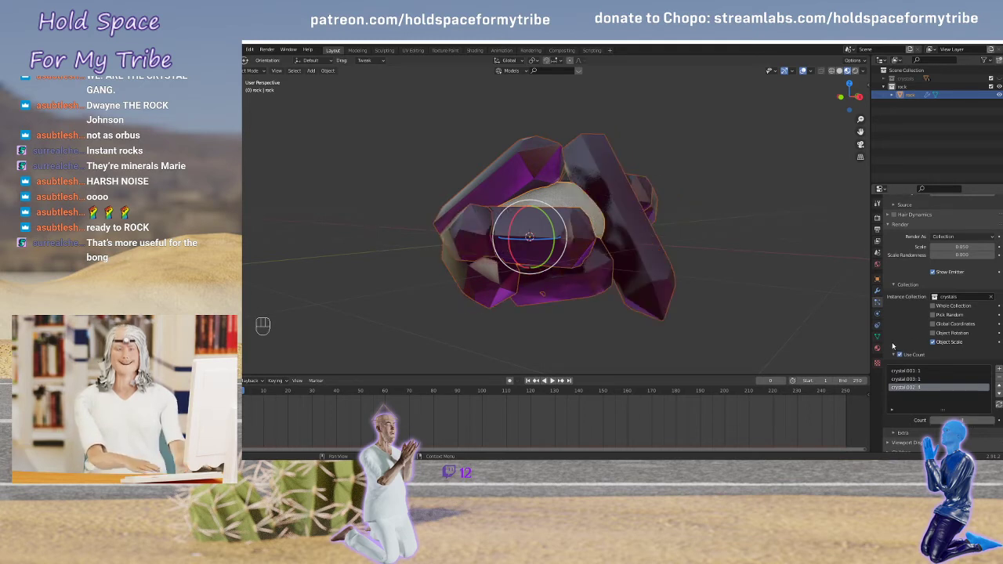
{"action": "left_click", "coordinate": [933, 333]}
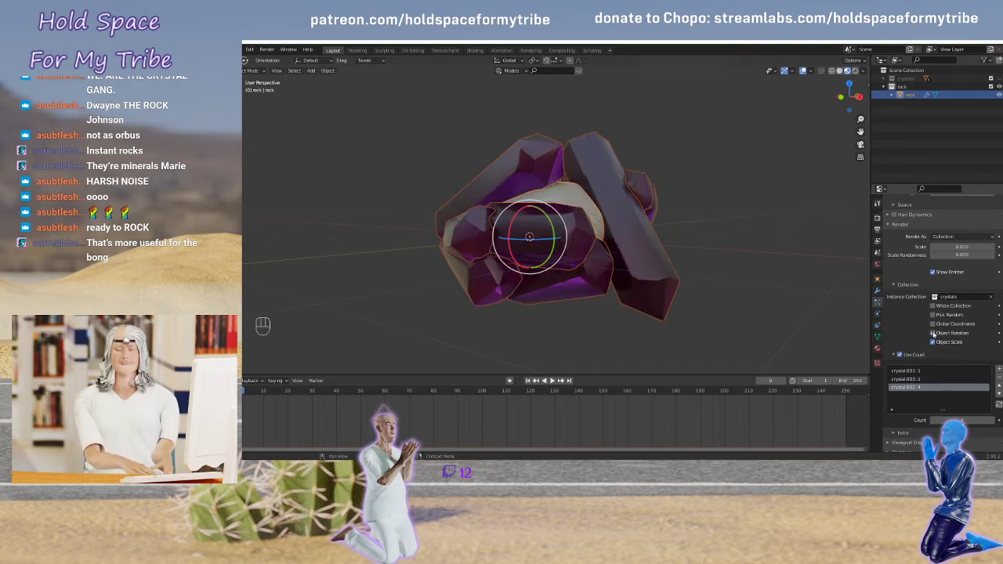
{"action": "left_click", "coordinate": [933, 334]}
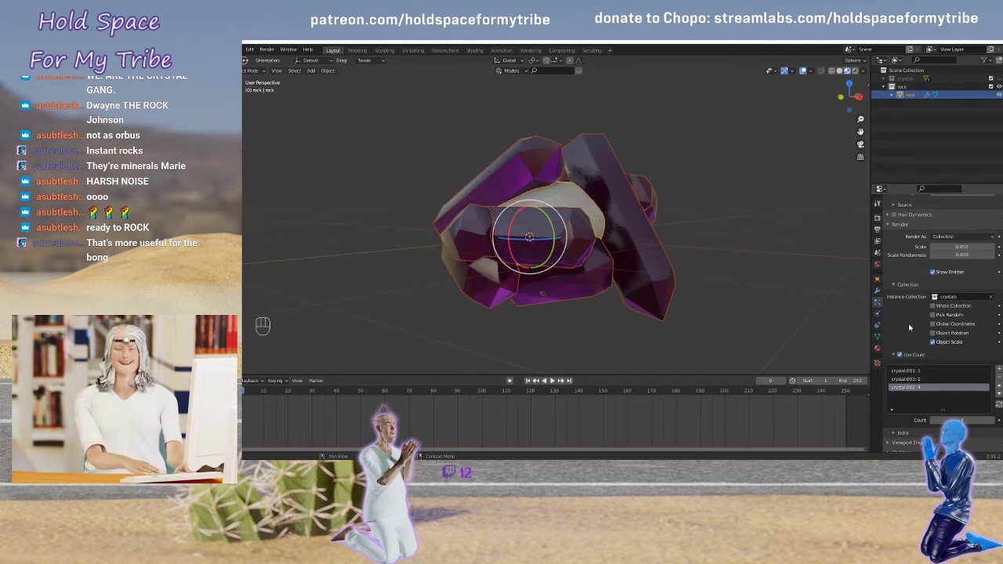
Compare the instanced crystals with Pick Random on and off, and look over the rock's remaining particle settings
{"action": "left_click", "coordinate": [932, 314]}
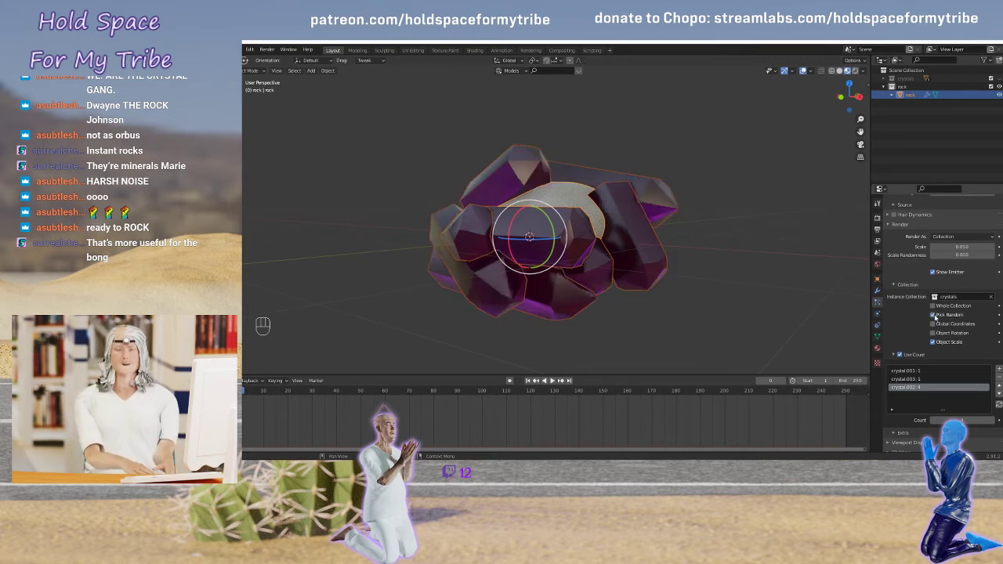
{"action": "left_click", "coordinate": [933, 315]}
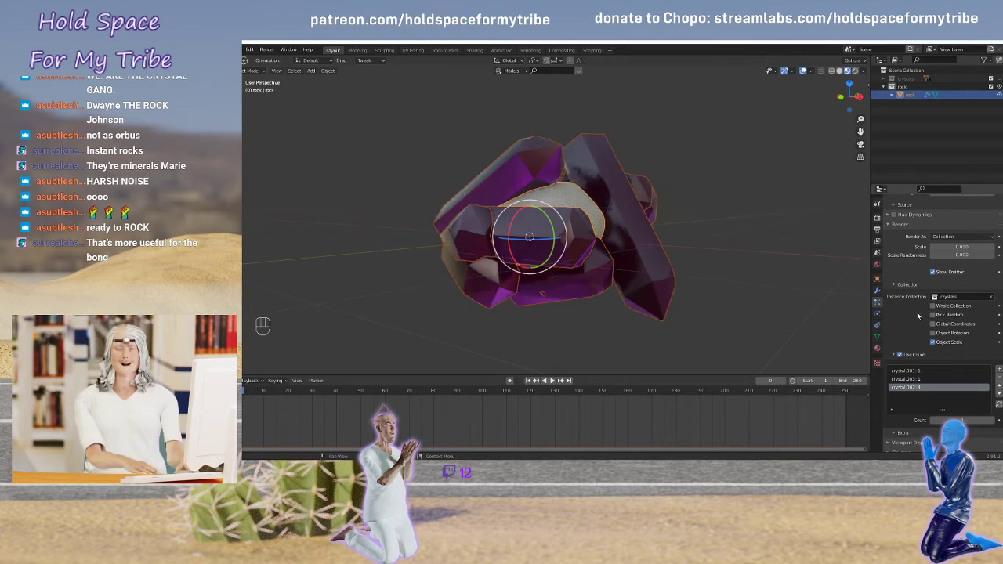
{"action": "scroll", "coordinate": [915, 310], "scroll_direction": "up", "scroll_amount": 5}
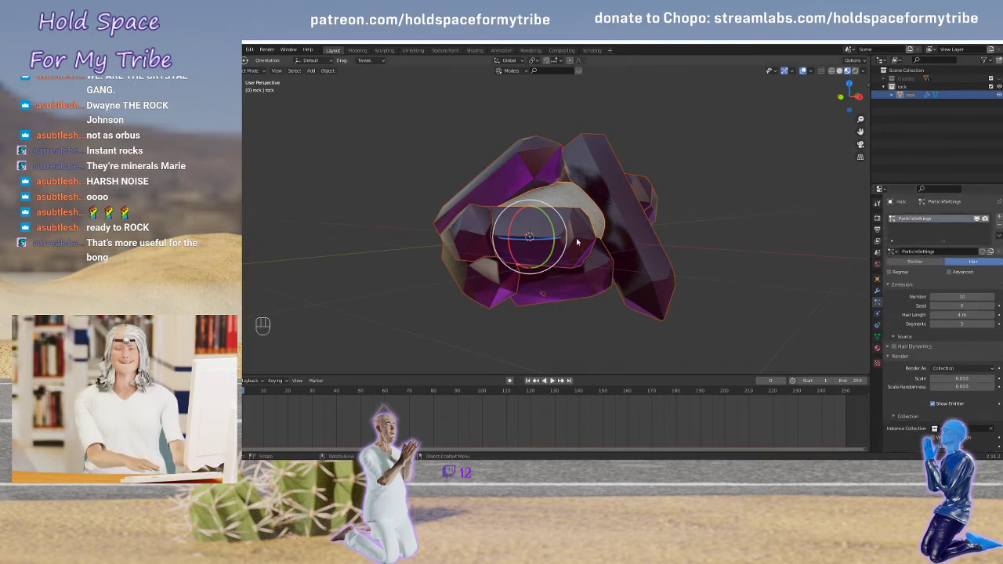
{"action": "middle_click_drag", "start_coordinate": [578, 242], "coordinate": [627, 243]}
{"action": "scroll", "coordinate": [933, 326], "scroll_direction": "down", "scroll_amount": 3}
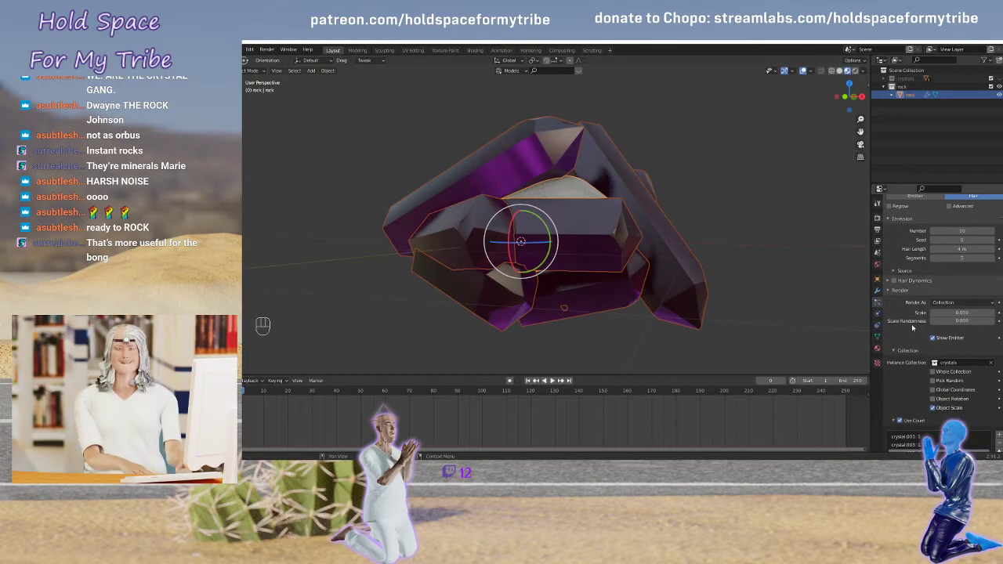
{"action": "scroll", "coordinate": [912, 328], "scroll_direction": "down", "scroll_amount": 6}
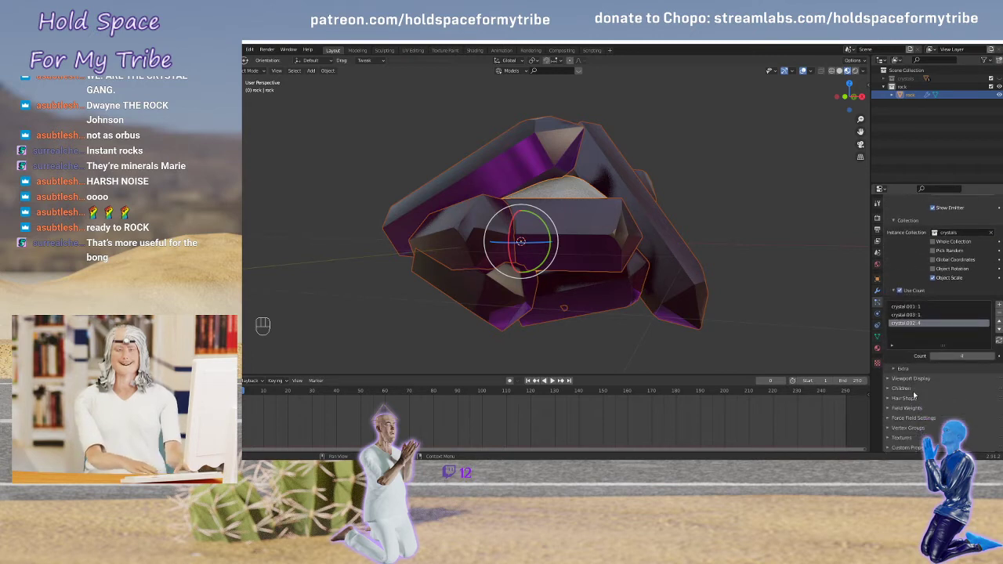
{"action": "scroll", "coordinate": [905, 411], "scroll_direction": "up", "scroll_amount": 9}
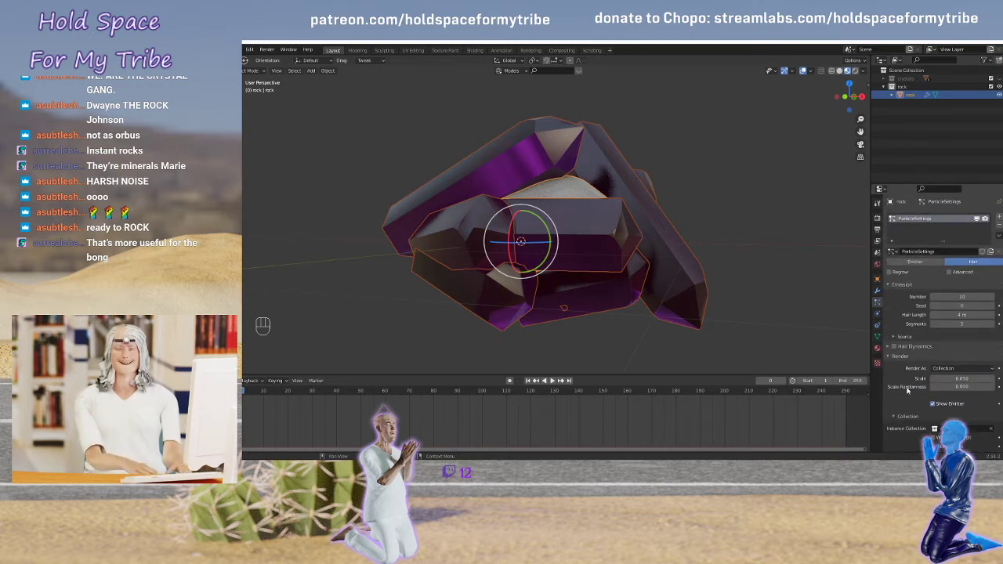
{"action": "scroll", "coordinate": [652, 231], "scroll_direction": "down", "scroll_amount": 3}
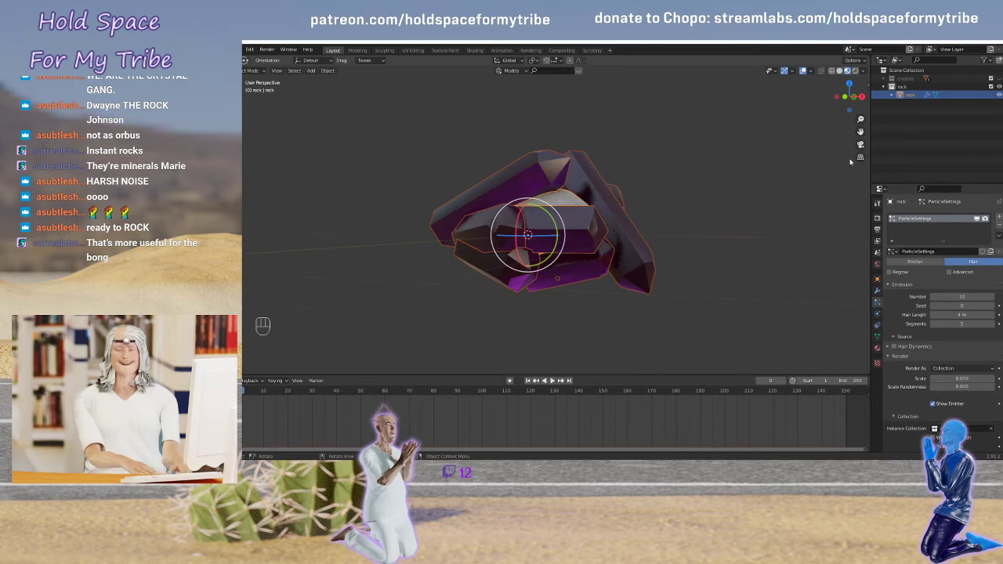
Hide the rock in the viewport and show the crystals collection with the three source crystals
{"action": "left_click", "coordinate": [999, 95]}
{"action": "left_click", "coordinate": [1000, 78]}
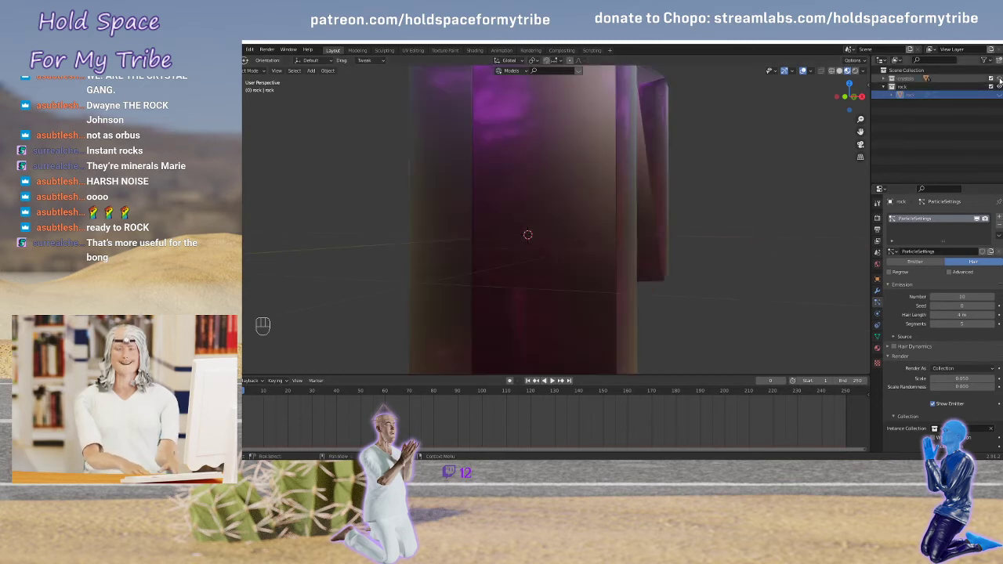
{"action": "scroll", "coordinate": [651, 210], "scroll_direction": "down", "scroll_amount": 7}
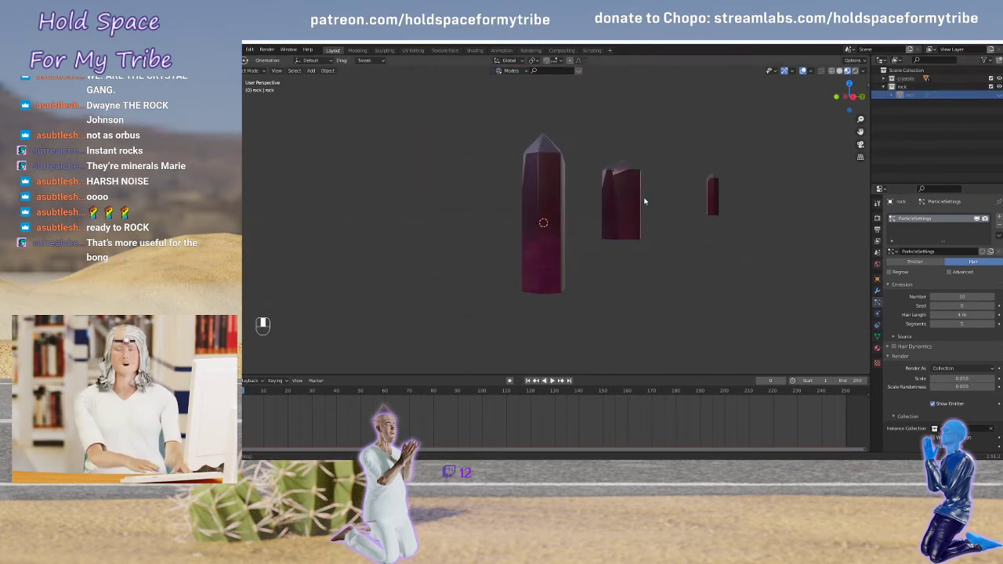
Snap the 3D cursor to the centre vertex of the base of crystal.001, the tallest crystal
{"action": "left_click", "coordinate": [541, 221]}
{"action": "scroll", "coordinate": [543, 224], "scroll_direction": "up", "scroll_amount": 4}
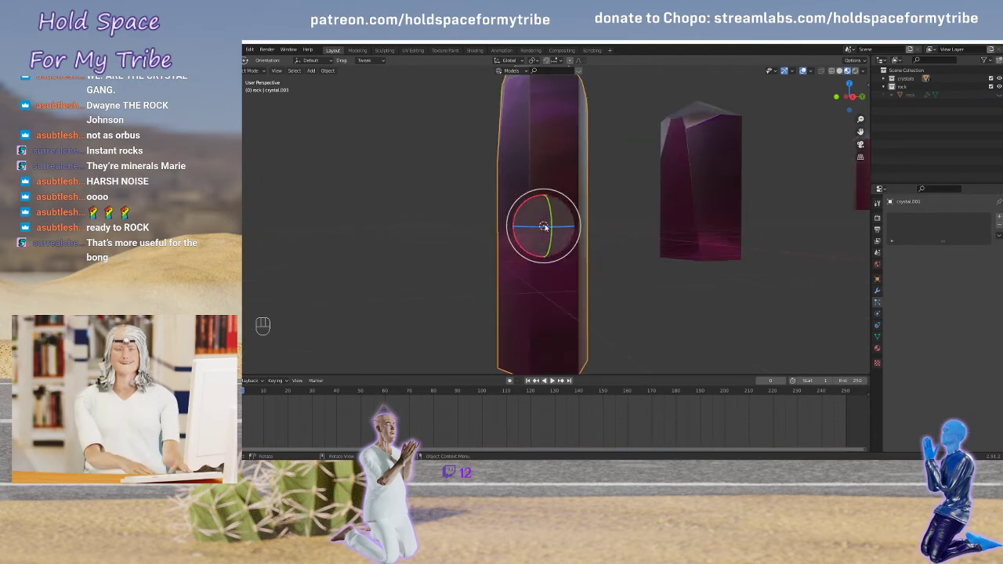
{"action": "middle_click_drag", "start_coordinate": [634, 316], "coordinate": [388, 195]}
{"action": "key", "text": "Tab"}
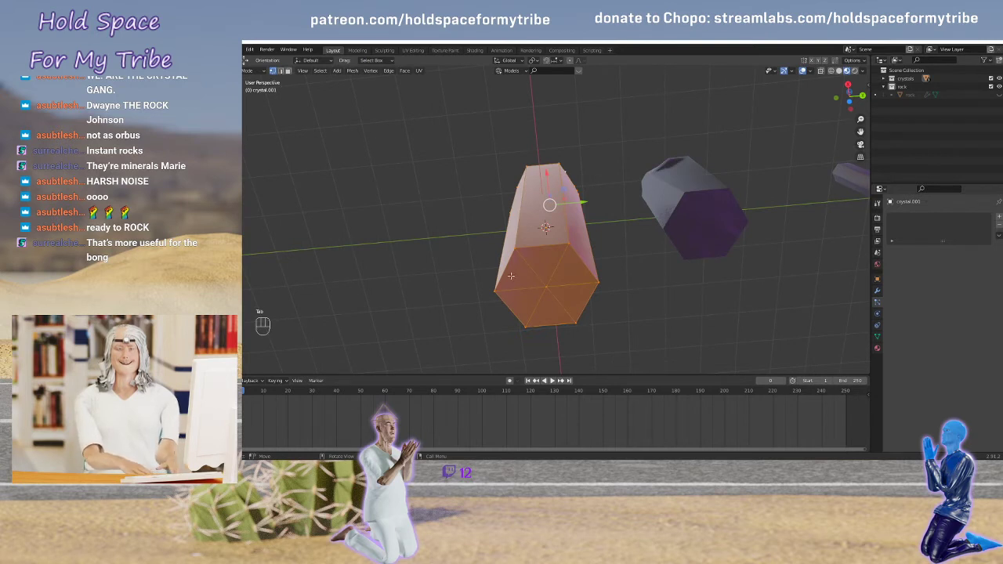
{"action": "left_click", "coordinate": [544, 285]}
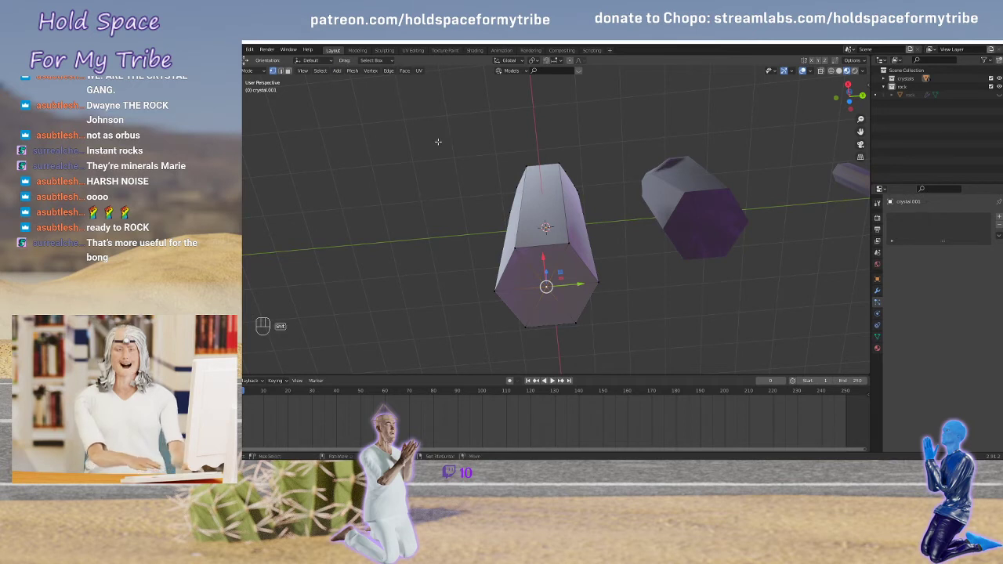
{"action": "key", "text": "shift+s"}
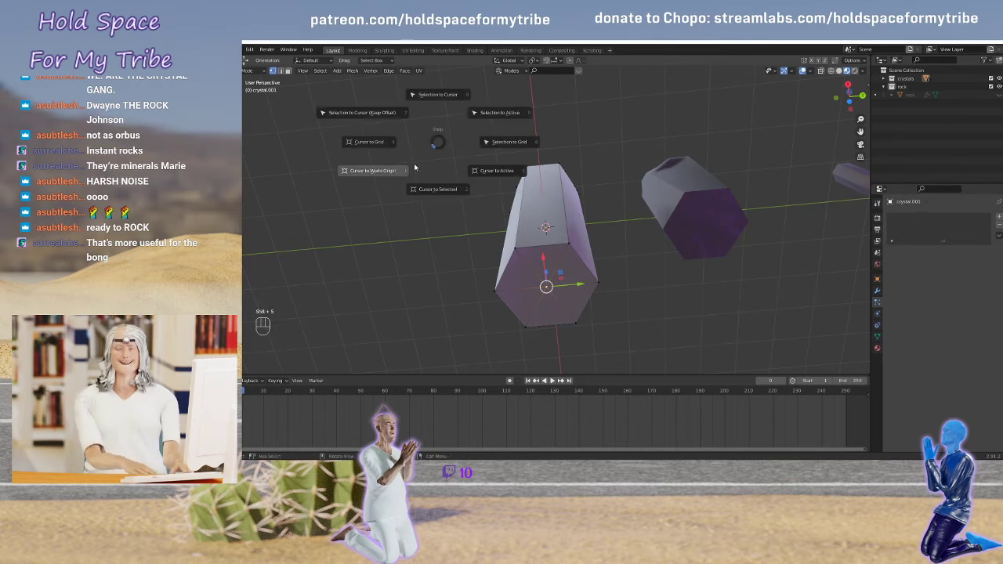
{"action": "left_click", "coordinate": [453, 187]}
{"action": "middle_click_drag", "start_coordinate": [478, 209], "coordinate": [511, 255]}
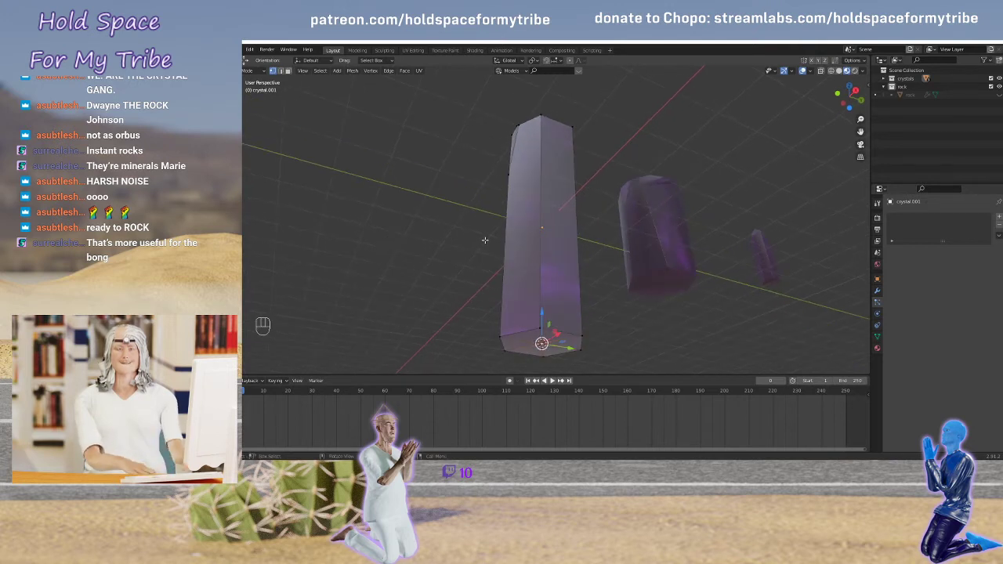
Set the origin of crystal.001 to the 3D cursor and test the new pivot with a trial rotation about X
{"action": "key", "text": "Tab"}
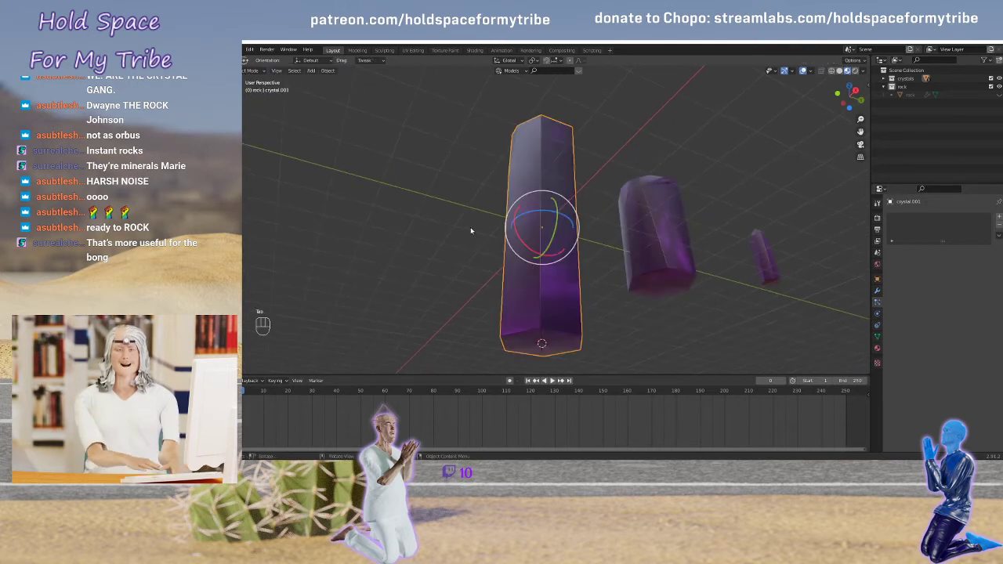
{"action": "left_click", "coordinate": [327, 70]}
{"action": "mouse_move", "coordinate": [355, 89]}
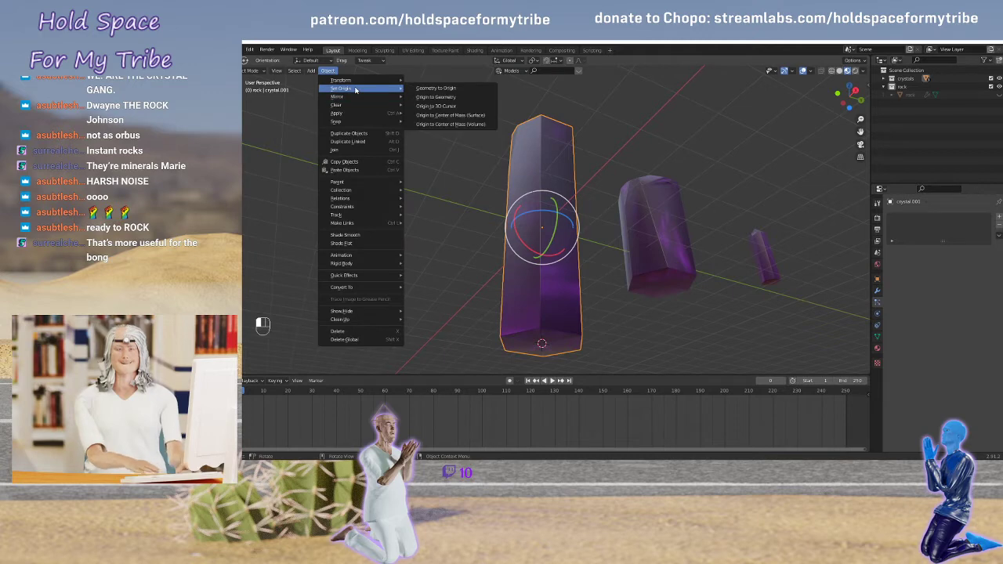
{"action": "left_click", "coordinate": [443, 107]}
{"action": "middle_click_drag", "start_coordinate": [510, 205], "coordinate": [509, 239]}
{"action": "scroll", "coordinate": [509, 239], "scroll_direction": "down", "scroll_amount": 3}
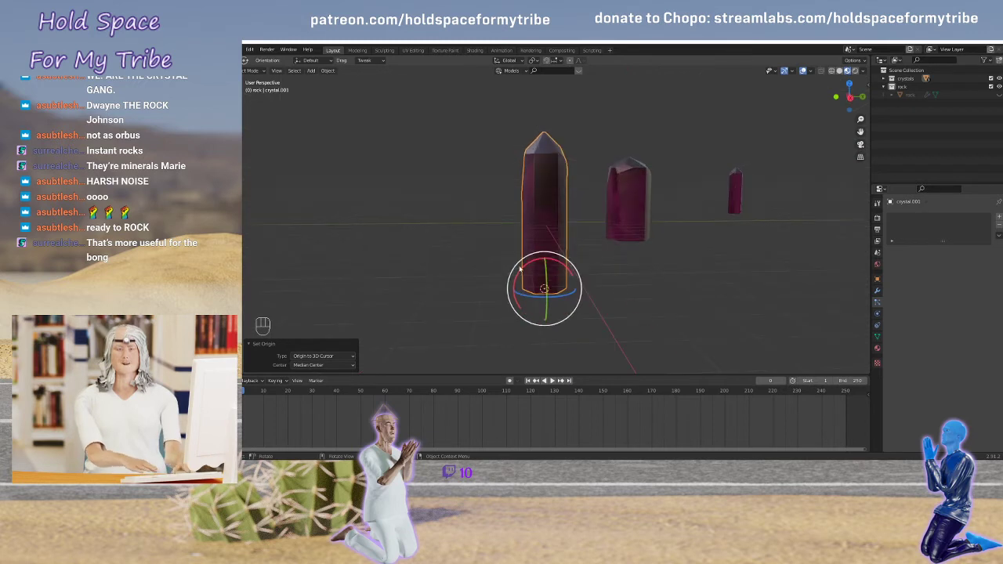
{"action": "left_click_drag", "start_coordinate": [524, 270], "coordinate": [513, 247]}
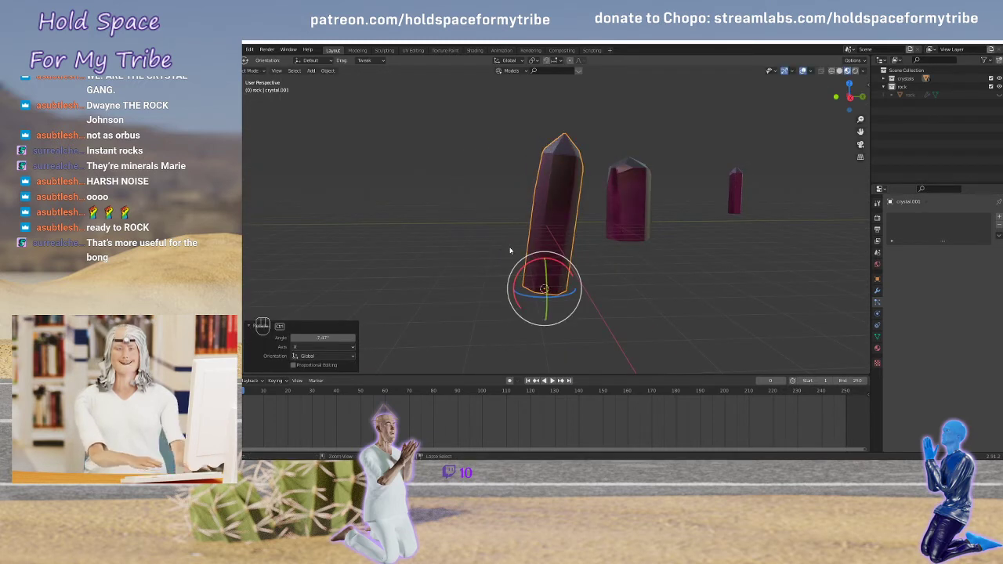
{"action": "key", "text": "ctrl+z"}
Snap the 3D cursor to the centre vertex of the base of crystal.002, the middle crystal
{"action": "left_click", "coordinate": [630, 206]}
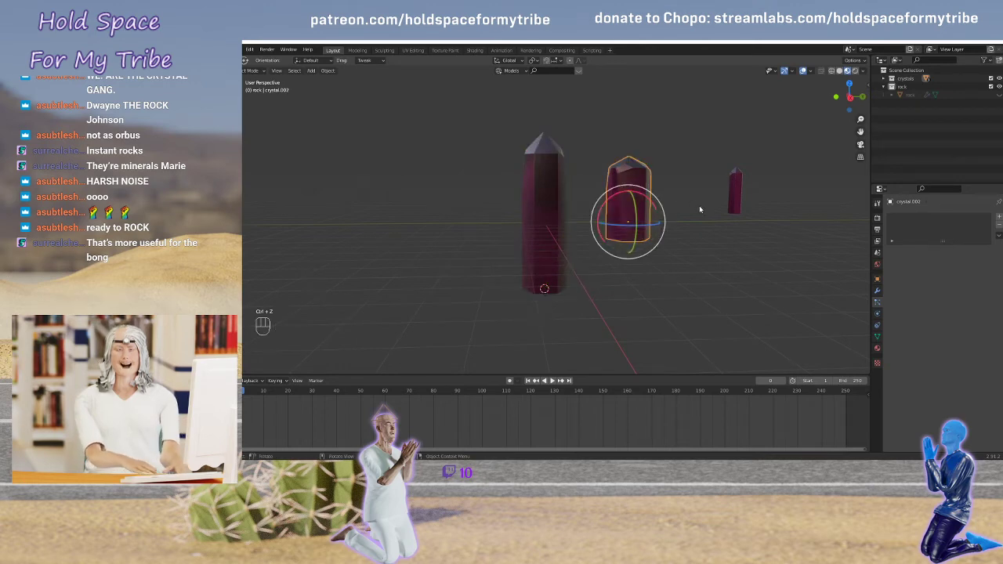
{"action": "scroll", "coordinate": [715, 213], "scroll_direction": "up", "scroll_amount": 4}
{"action": "middle_click_drag", "start_coordinate": [760, 230], "coordinate": [775, 193]}
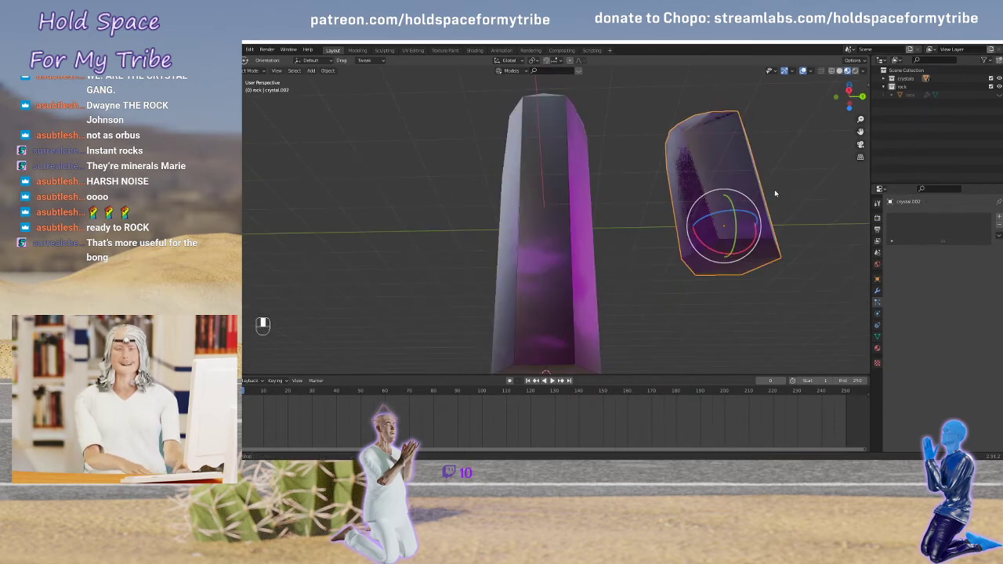
{"action": "key", "text": "Tab"}
{"action": "left_click", "coordinate": [732, 259]}
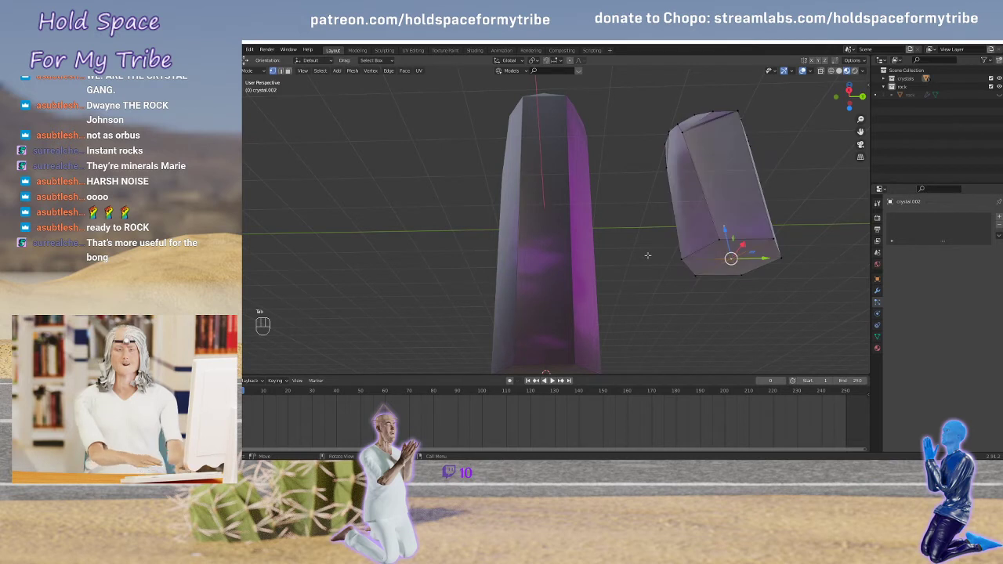
{"action": "key", "text": "shift+s"}
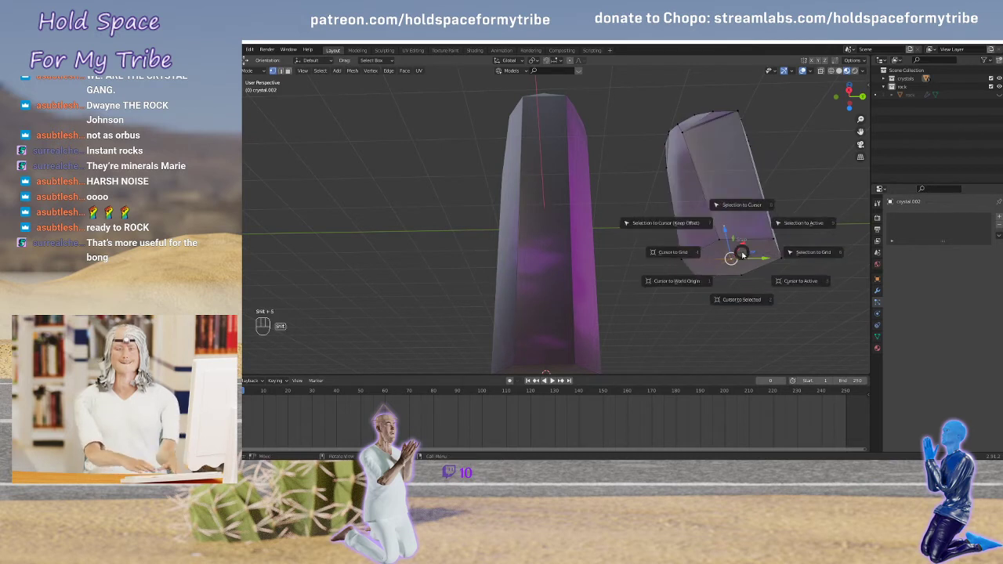
{"action": "left_click", "coordinate": [745, 301]}
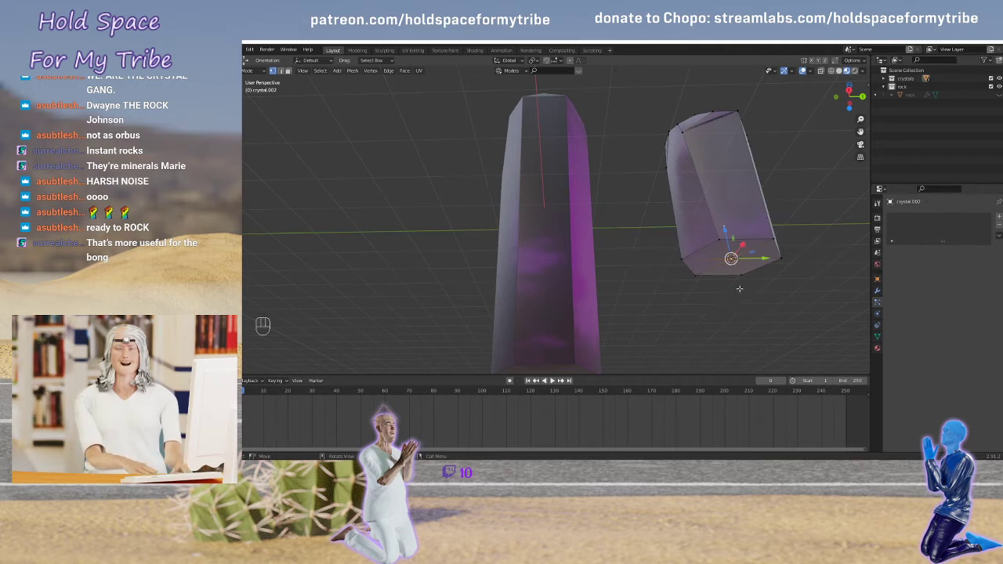
Move the origin of crystal.002 to the 3D cursor at its base
{"action": "key", "text": "Tab"}
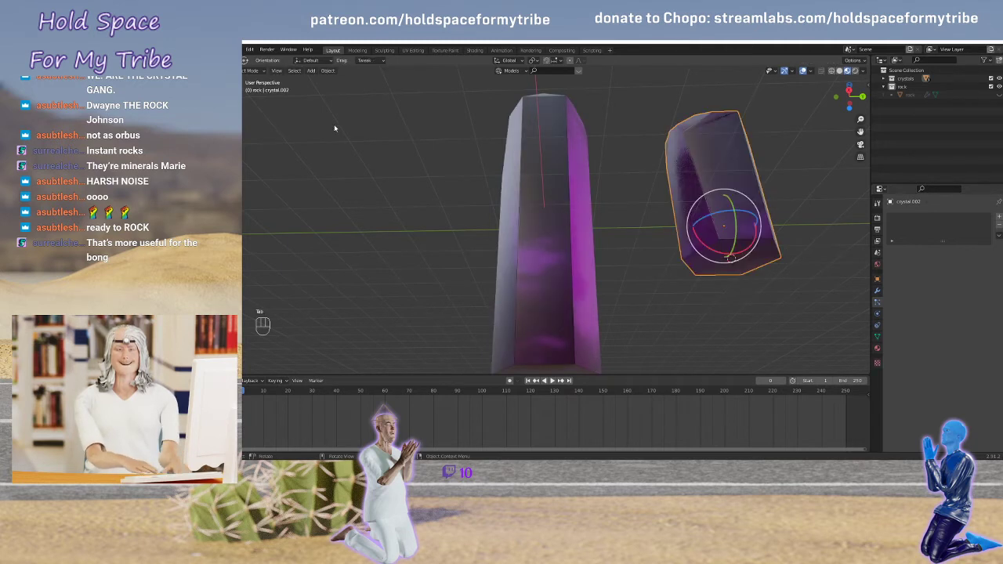
{"action": "left_click", "coordinate": [328, 70]}
{"action": "mouse_move", "coordinate": [345, 89]}
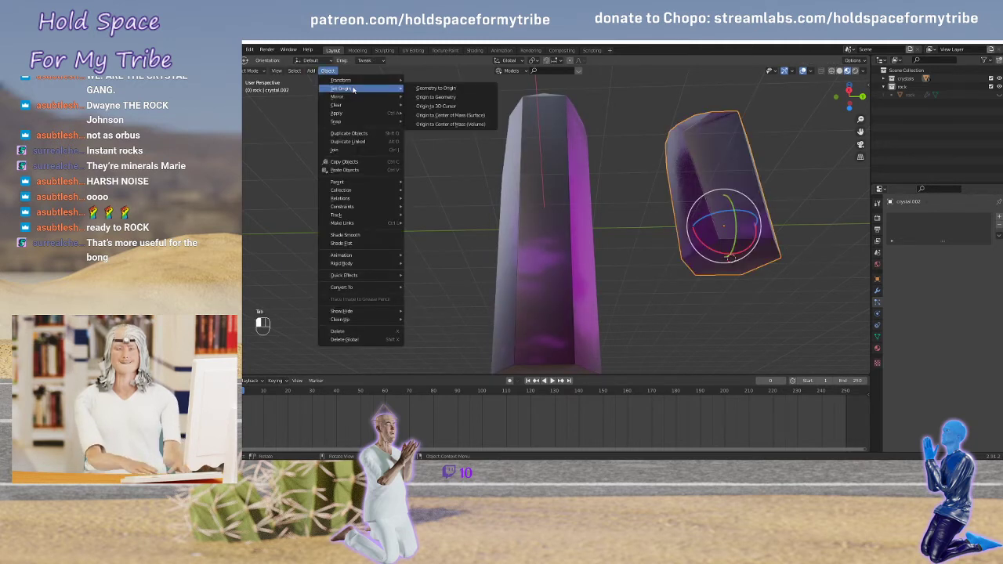
{"action": "left_click", "coordinate": [447, 106]}
{"action": "scroll", "coordinate": [546, 152], "scroll_direction": "down", "scroll_amount": 3}
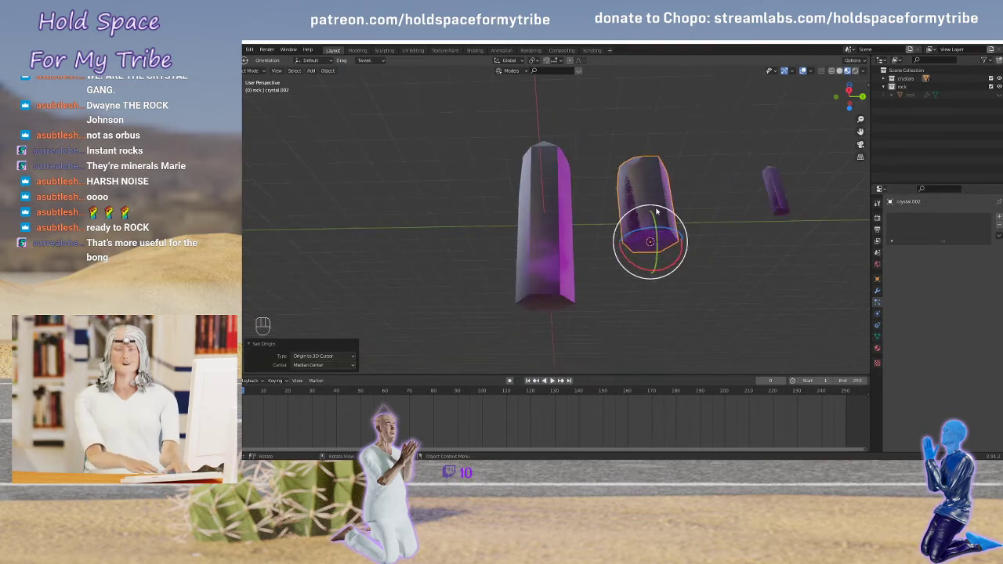
Select the centre vertex of the base of crystal.003, the smallest crystal, and set the object's origin to the 3D cursor
{"action": "middle_click_drag", "start_coordinate": [742, 196], "coordinate": [574, 233]}
{"action": "scroll", "coordinate": [596, 236], "scroll_direction": "up", "scroll_amount": 3}
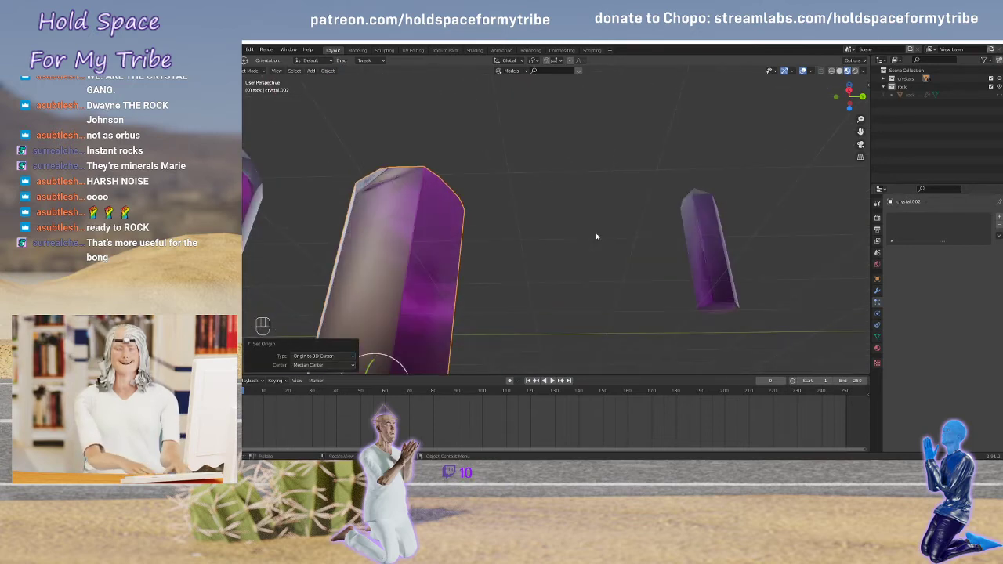
{"action": "left_click", "coordinate": [719, 236]}
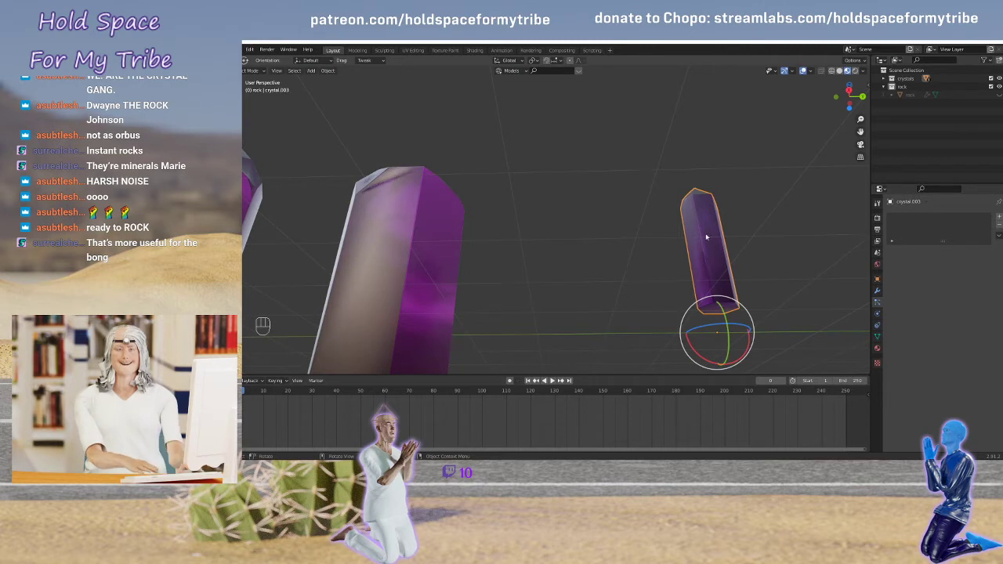
{"action": "key", "text": "Tab"}
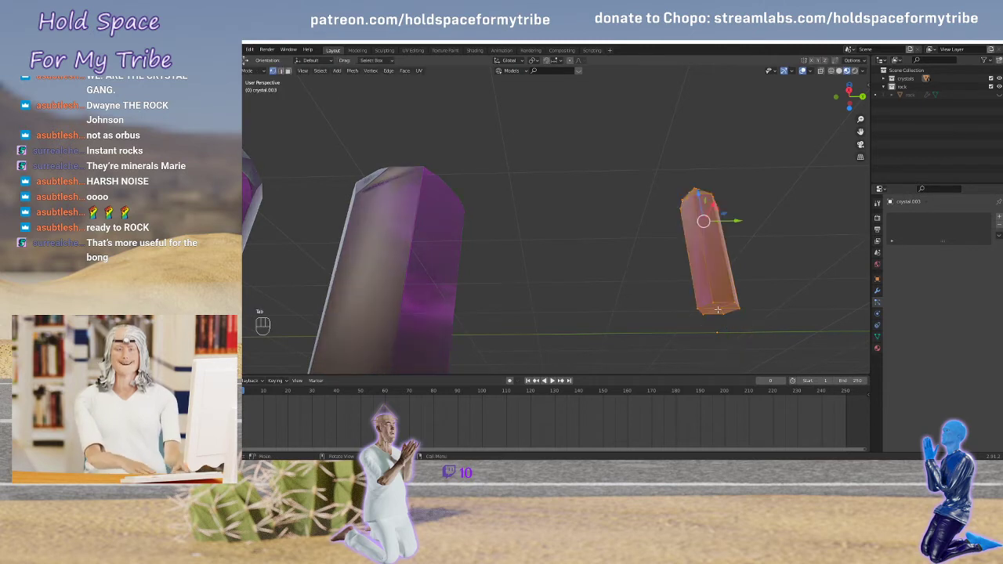
{"action": "left_click", "coordinate": [718, 308]}
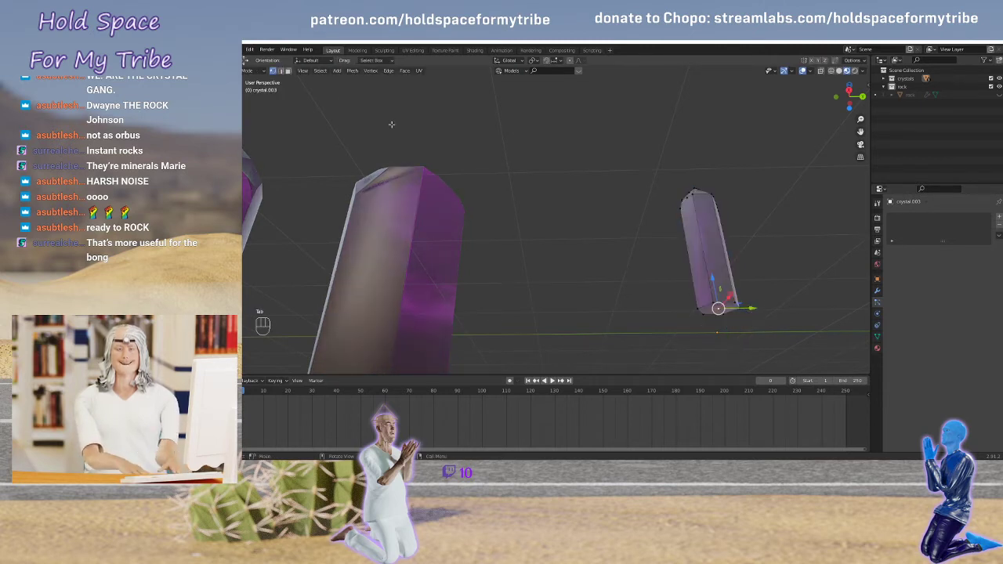
{"action": "key", "text": "Tab"}
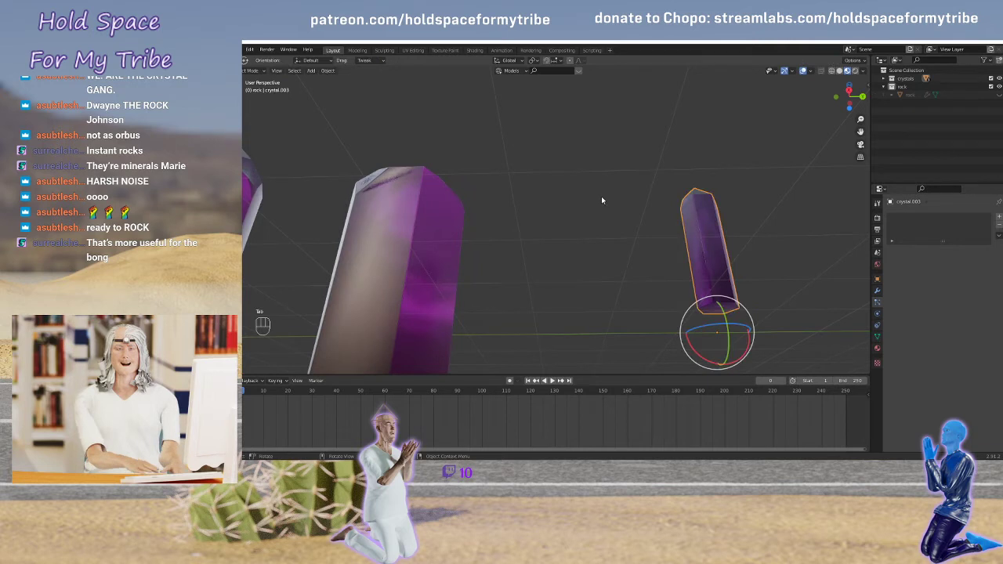
{"action": "left_click", "coordinate": [327, 71]}
{"action": "mouse_move", "coordinate": [346, 89]}
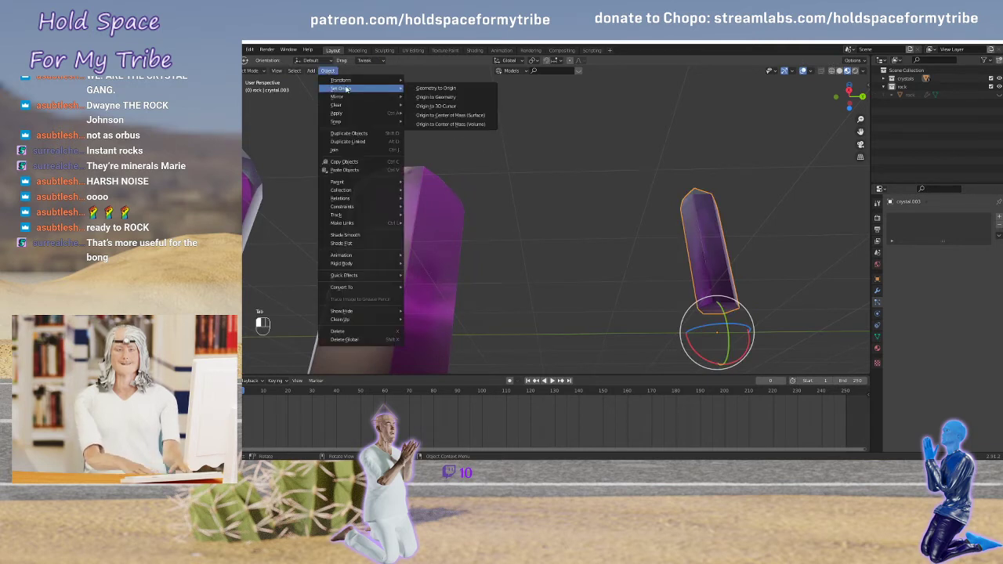
{"action": "left_click", "coordinate": [443, 107]}
Snap the 3D cursor to the selected base centre vertex of crystal.003 and return to Object Mode
{"action": "left_click", "coordinate": [708, 251]}
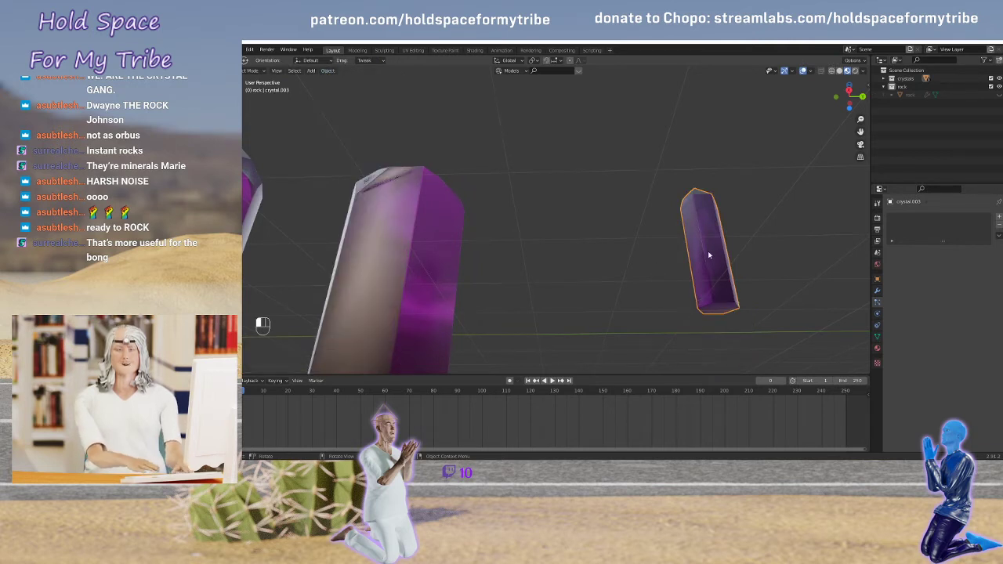
{"action": "key", "text": "Tab"}
{"action": "key", "text": "shift+s"}
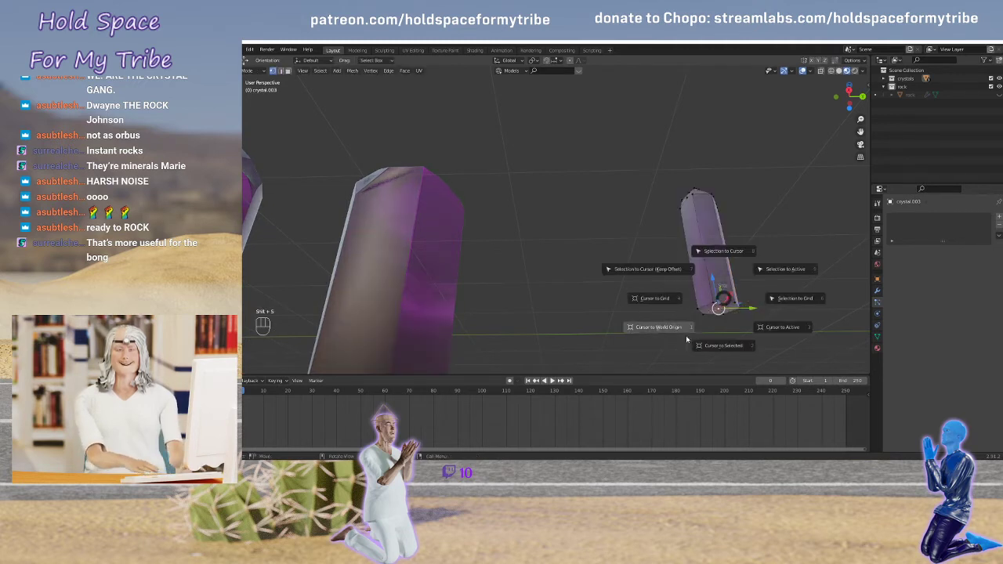
{"action": "left_click", "coordinate": [723, 345]}
{"action": "key", "text": "Tab"}
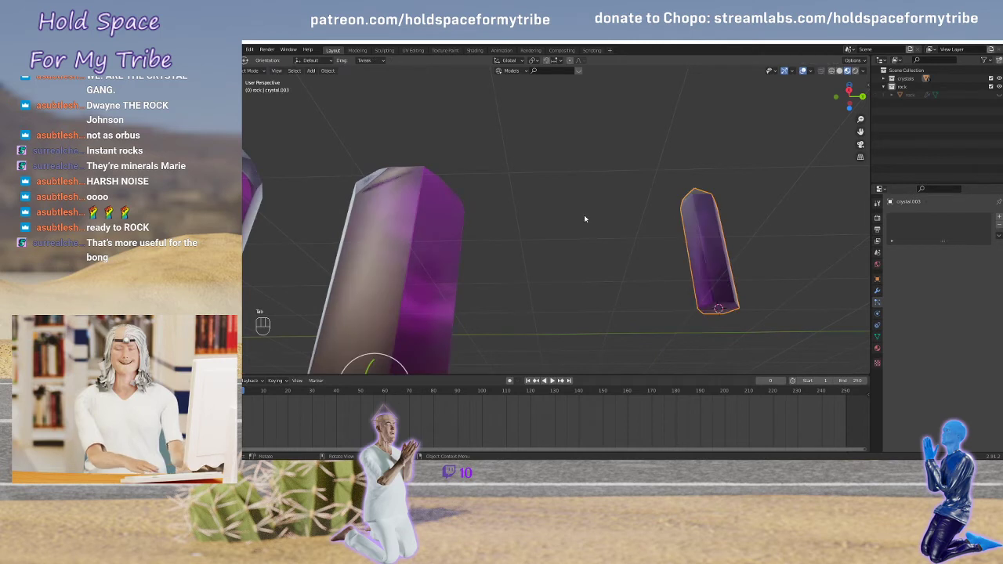
Move the origin of crystal.003 to the 3D cursor at its base and check the origins of the other two crystals
{"action": "left_click", "coordinate": [328, 70]}
{"action": "mouse_move", "coordinate": [346, 90]}
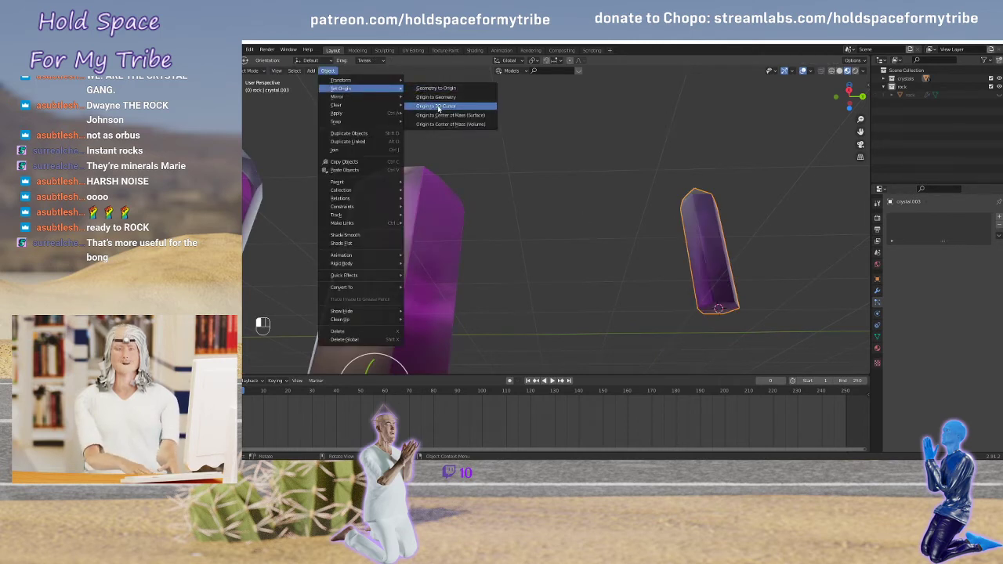
{"action": "left_click", "coordinate": [439, 107]}
{"action": "scroll", "coordinate": [578, 206], "scroll_direction": "down", "scroll_amount": 4}
{"action": "left_click", "coordinate": [456, 238]}
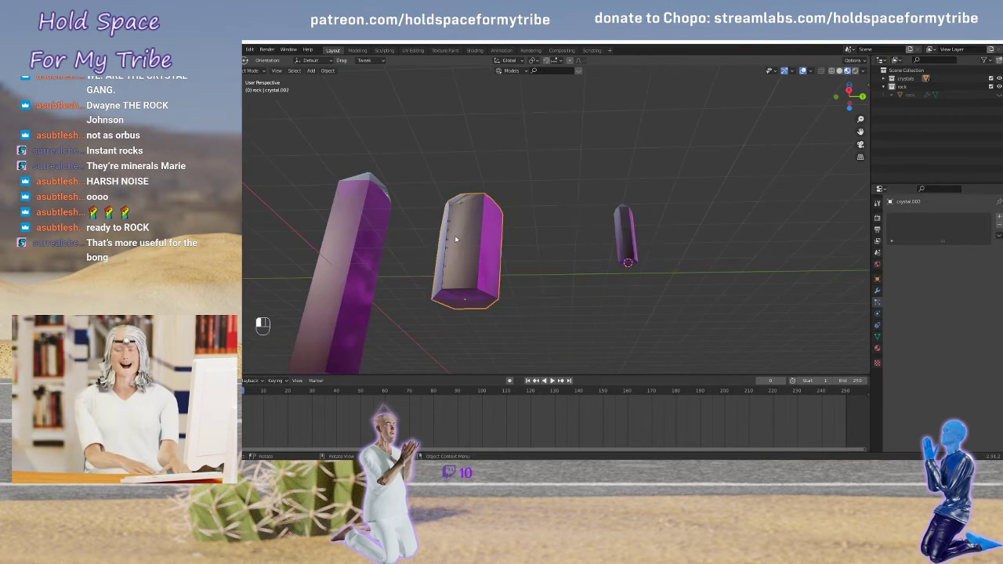
{"action": "left_click", "coordinate": [360, 245]}
{"action": "scroll", "coordinate": [384, 263], "scroll_direction": "down", "scroll_amount": 2}
{"action": "middle_click_drag", "start_coordinate": [406, 257], "coordinate": [722, 212]}
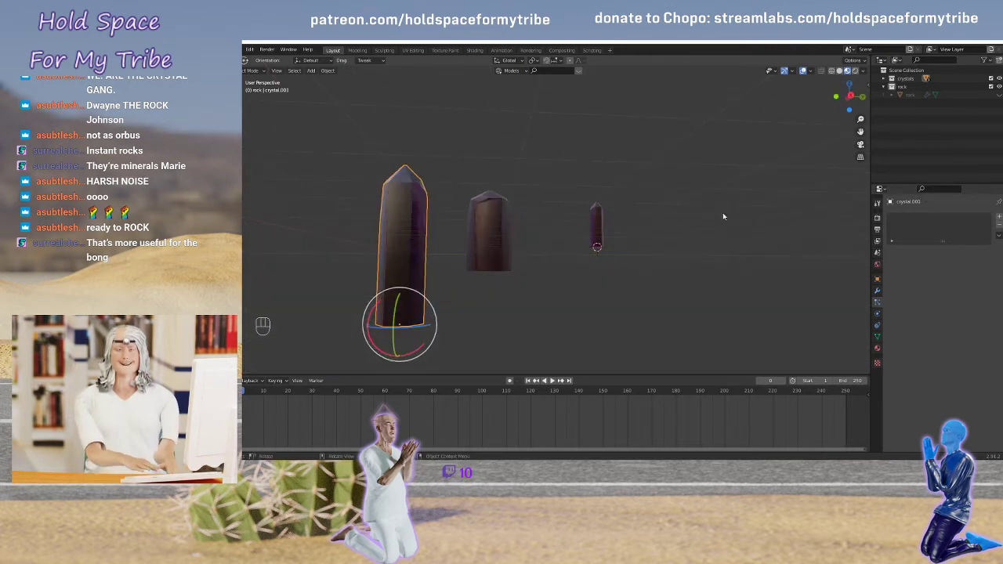
Hide the crystals collection and show the rock collection in the viewport
{"action": "left_click", "coordinate": [999, 87]}
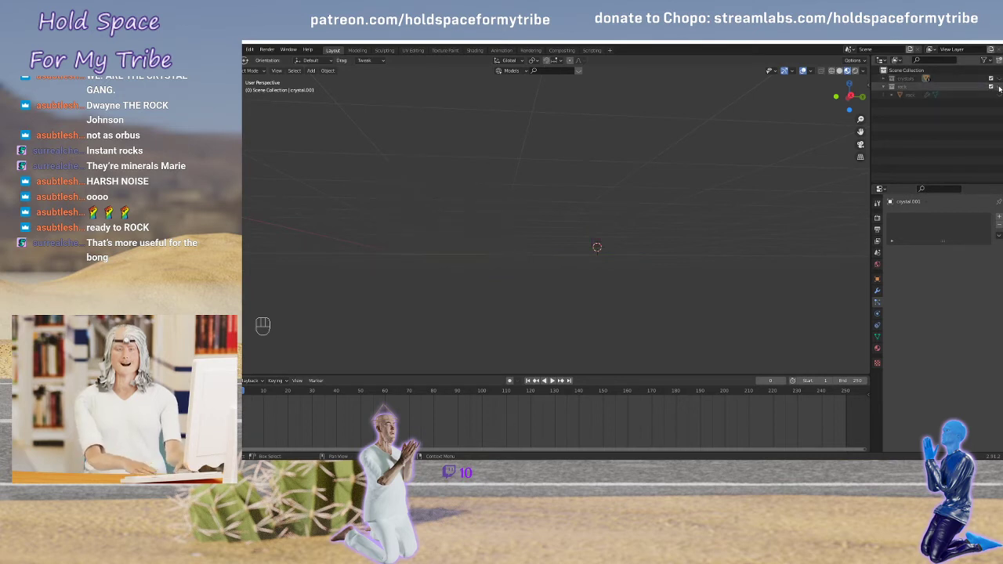
{"action": "left_click", "coordinate": [999, 87]}
{"action": "middle_click_drag", "start_coordinate": [460, 260], "coordinate": [663, 219]}
{"action": "scroll", "coordinate": [655, 210], "scroll_direction": "up", "scroll_amount": 3}
{"action": "scroll", "coordinate": [662, 219], "scroll_direction": "up", "scroll_amount": 2}
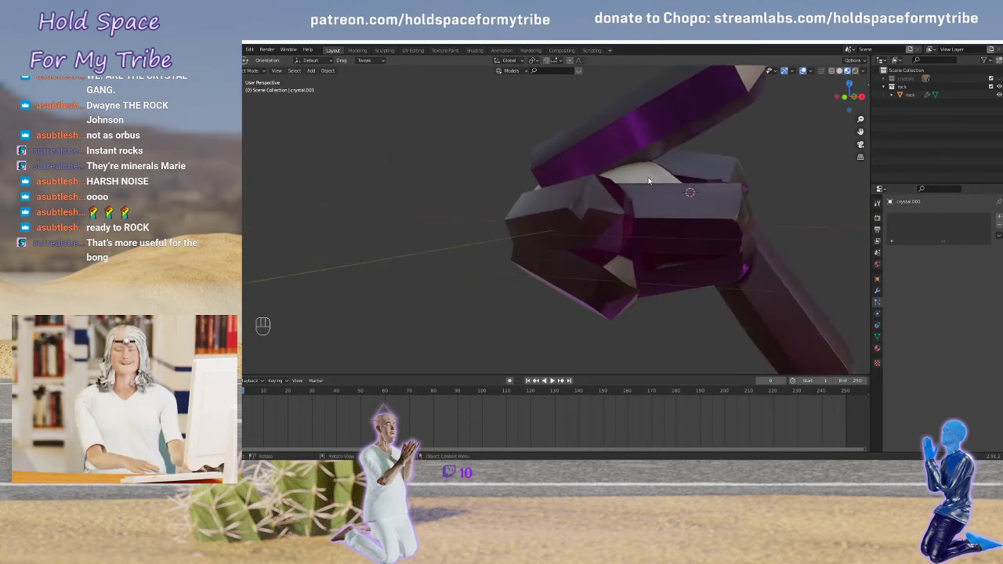
Set the rock's hair particle render scale to 0.020 and the scale randomness to 0.233
{"action": "left_click", "coordinate": [649, 181]}
{"action": "scroll", "coordinate": [907, 307], "scroll_direction": "down", "scroll_amount": 2}
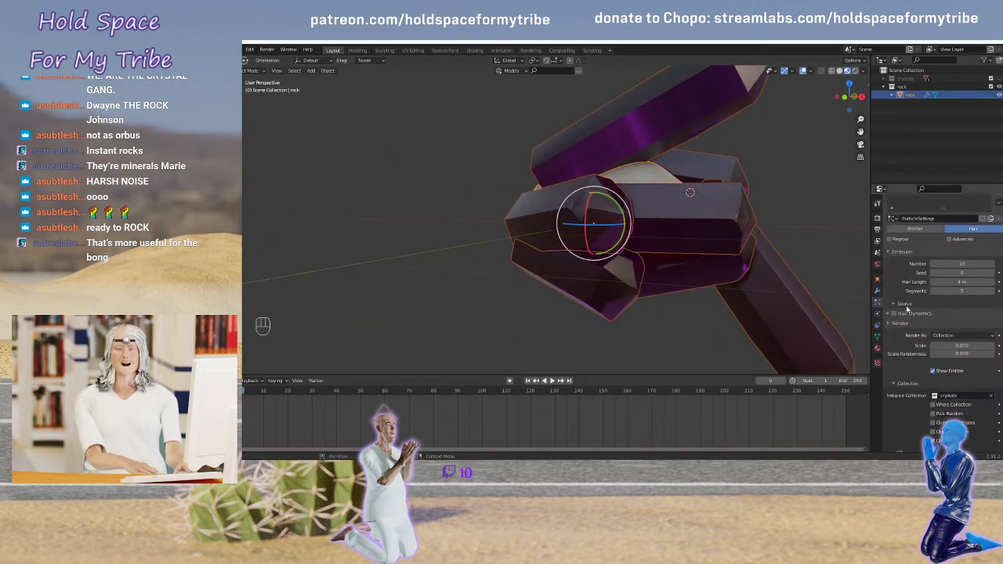
{"action": "scroll", "coordinate": [914, 285], "scroll_direction": "down", "scroll_amount": 2}
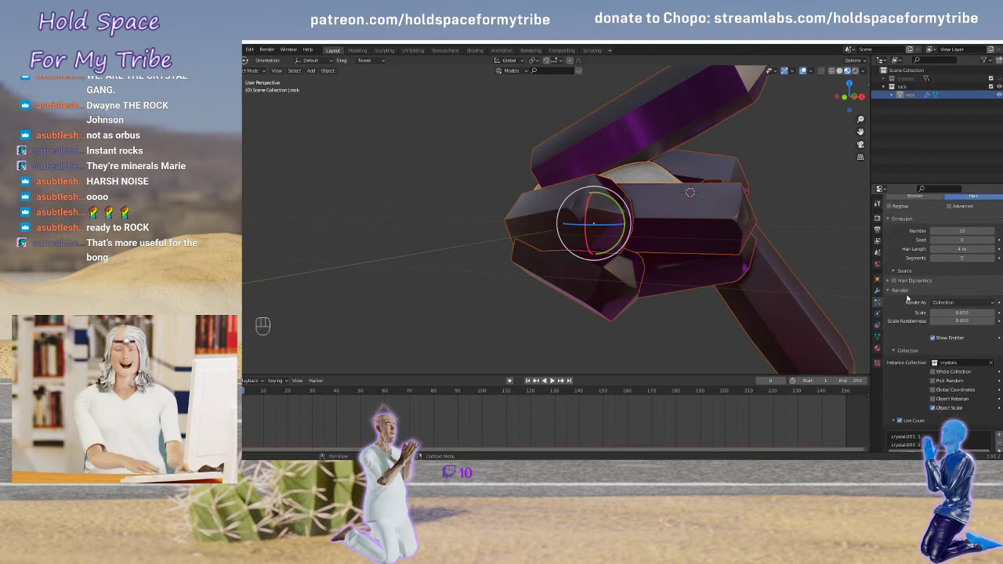
{"action": "scroll", "coordinate": [908, 299], "scroll_direction": "down", "scroll_amount": 1}
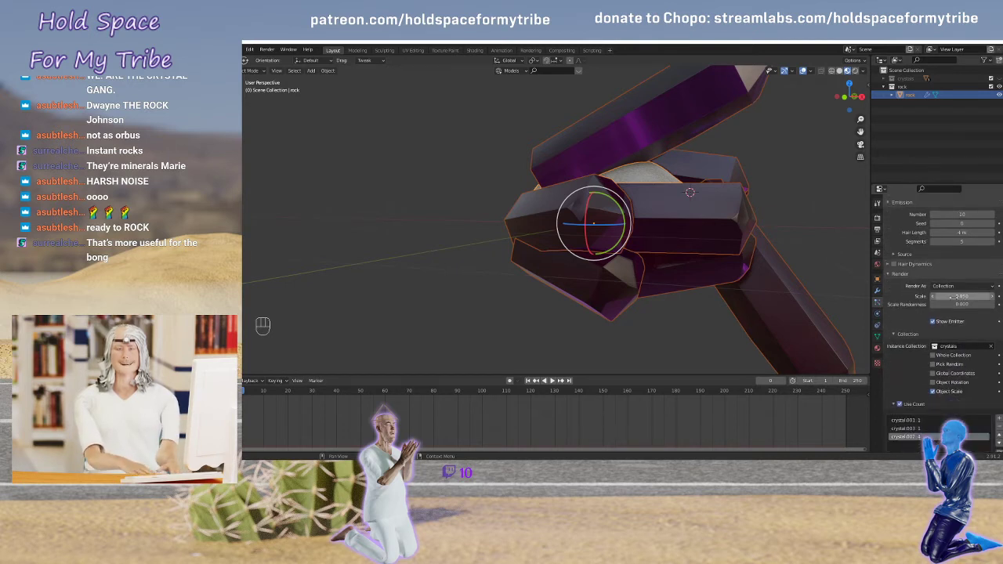
{"action": "left_click_drag", "start_coordinate": [951, 297], "coordinate": [934, 301]}
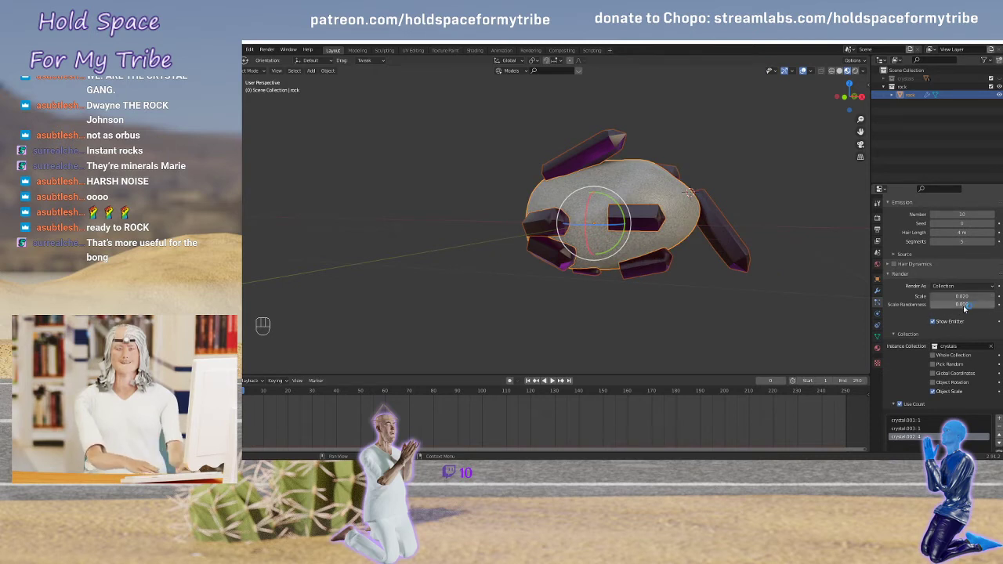
{"action": "left_click_drag", "start_coordinate": [956, 308], "coordinate": [942, 309]}
Try the Object Rotation option on the rock's instanced crystals, compare the effect and switch it back off
{"action": "scroll", "coordinate": [907, 310], "scroll_direction": "down", "scroll_amount": 2}
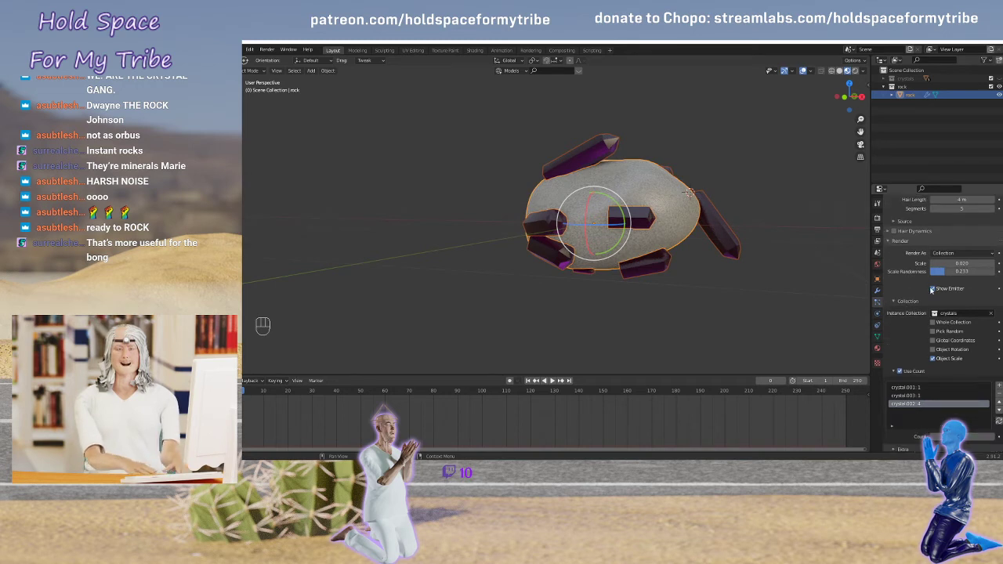
{"action": "scroll", "coordinate": [913, 291], "scroll_direction": "down", "scroll_amount": 1}
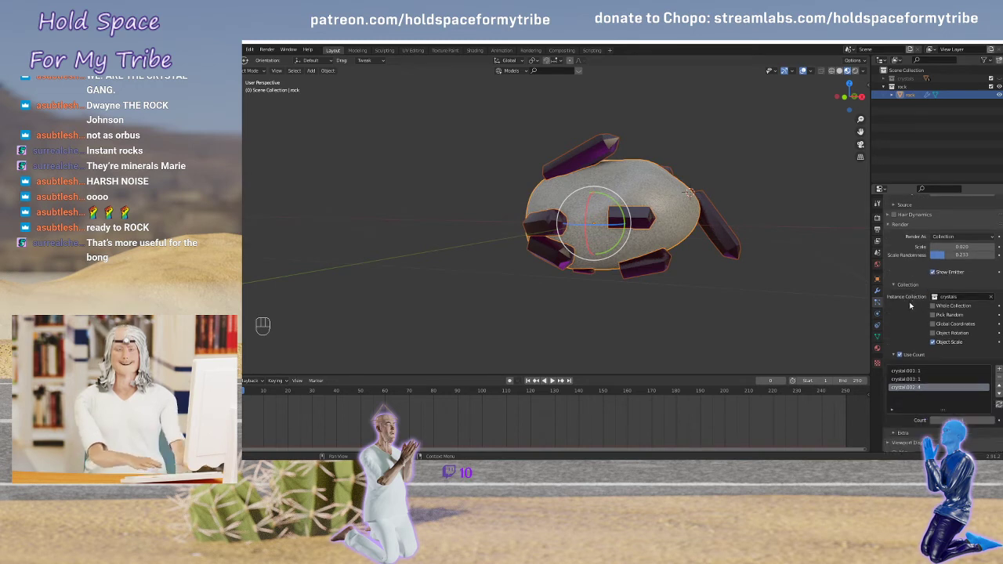
{"action": "scroll", "coordinate": [910, 306], "scroll_direction": "down", "scroll_amount": 1}
{"action": "scroll", "coordinate": [917, 297], "scroll_direction": "down", "scroll_amount": 1}
{"action": "left_click", "coordinate": [934, 300]}
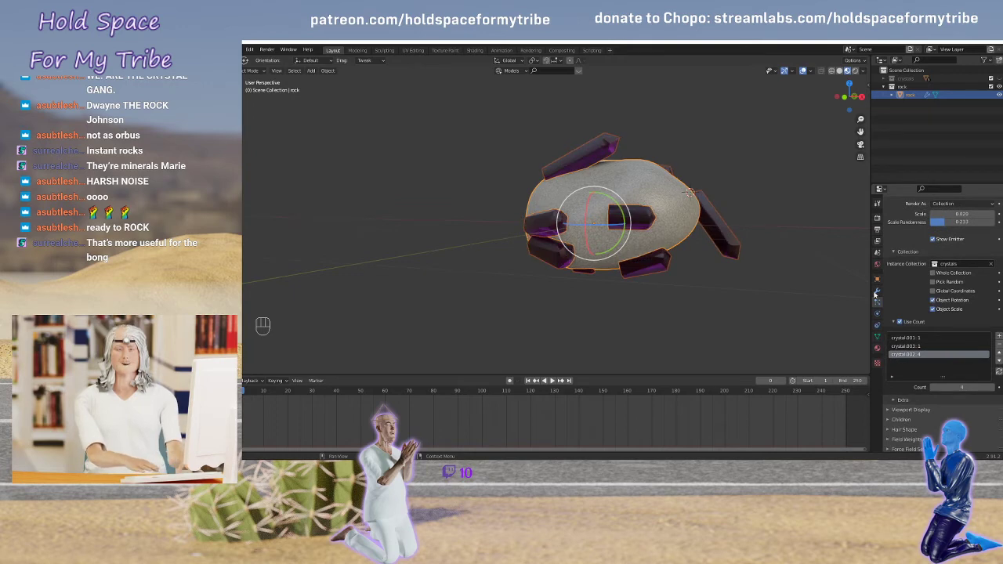
{"action": "middle_click_drag", "start_coordinate": [689, 192], "coordinate": [696, 251]}
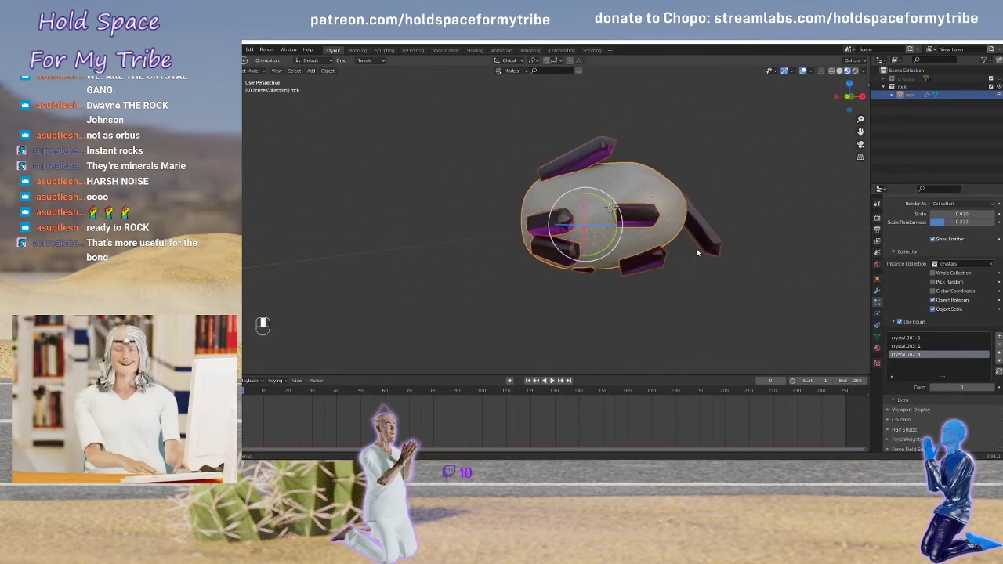
{"action": "left_click", "coordinate": [933, 300]}
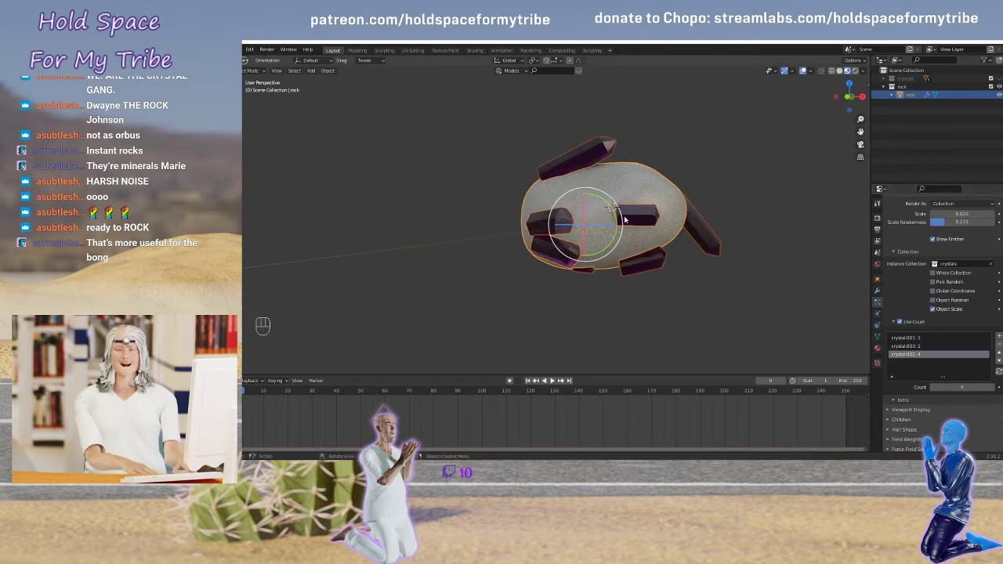
{"action": "middle_click_drag", "start_coordinate": [681, 210], "coordinate": [690, 224]}
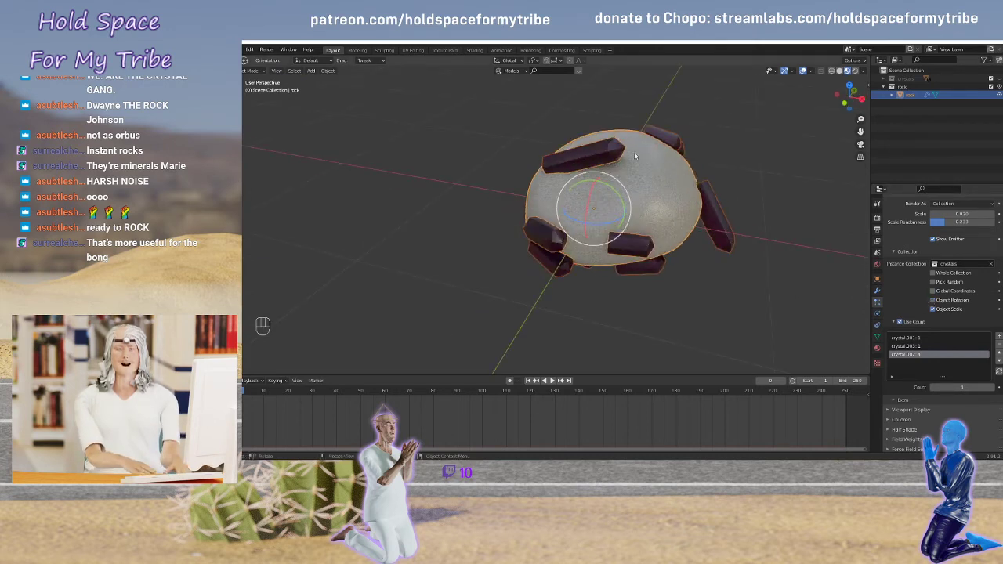
{"action": "middle_click_drag", "start_coordinate": [589, 218], "coordinate": [702, 205]}
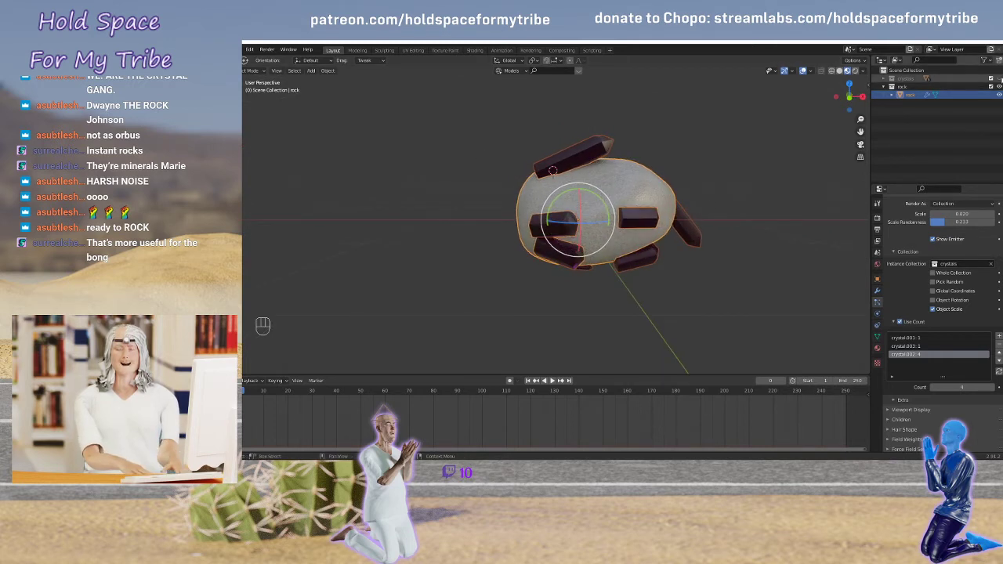
Show the crystals collection and rotate all three source crystals together by 90° about the global Y axis
{"action": "left_click", "coordinate": [991, 78]}
{"action": "scroll", "coordinate": [727, 204], "scroll_direction": "down", "scroll_amount": 10}
{"action": "scroll", "coordinate": [720, 204], "scroll_direction": "up", "scroll_amount": 1}
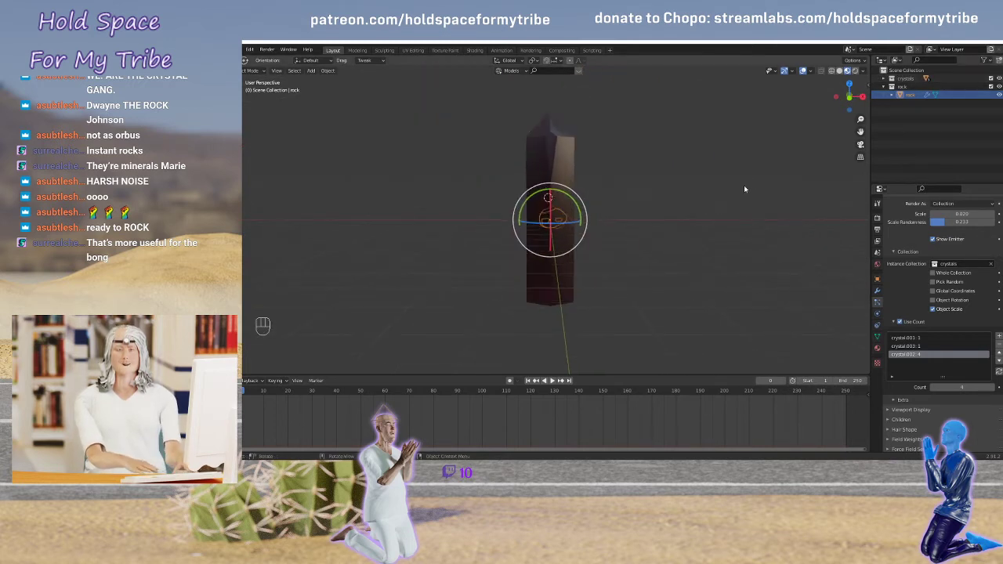
{"action": "middle_click_drag", "start_coordinate": [744, 187], "coordinate": [721, 191]}
{"action": "left_click", "coordinate": [575, 160]}
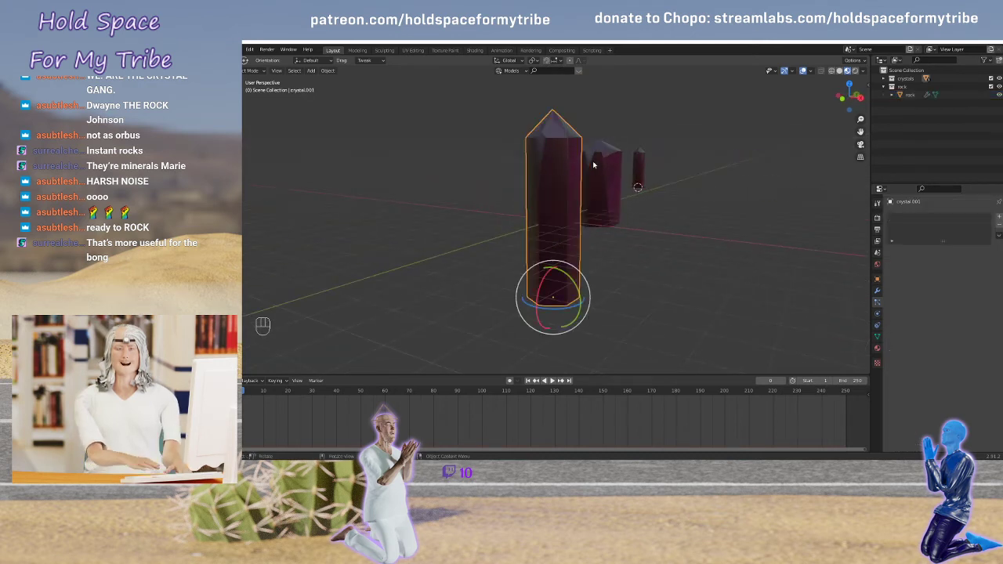
{"action": "left_click", "coordinate": [603, 161]}
{"action": "left_click", "coordinate": [637, 165]}
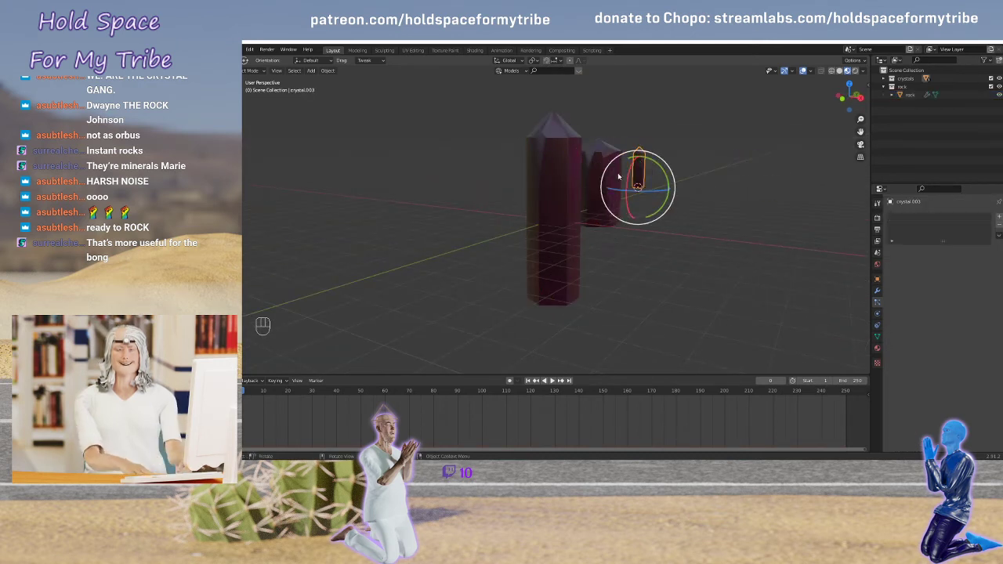
{"action": "left_click", "coordinate": [562, 171], "text": "shift"}
{"action": "left_click", "coordinate": [604, 161], "text": "shift"}
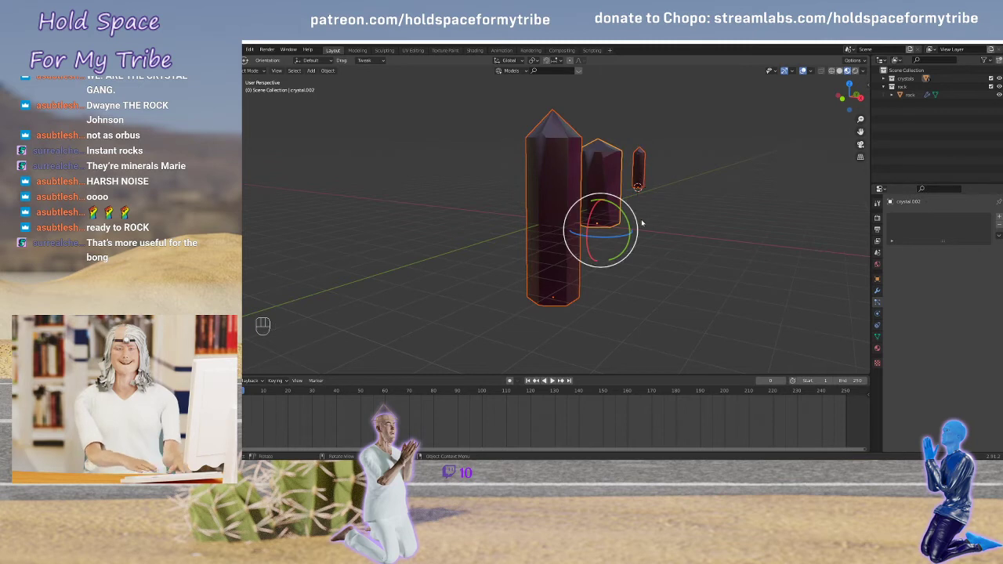
{"action": "middle_click_drag", "start_coordinate": [672, 195], "coordinate": [692, 189]}
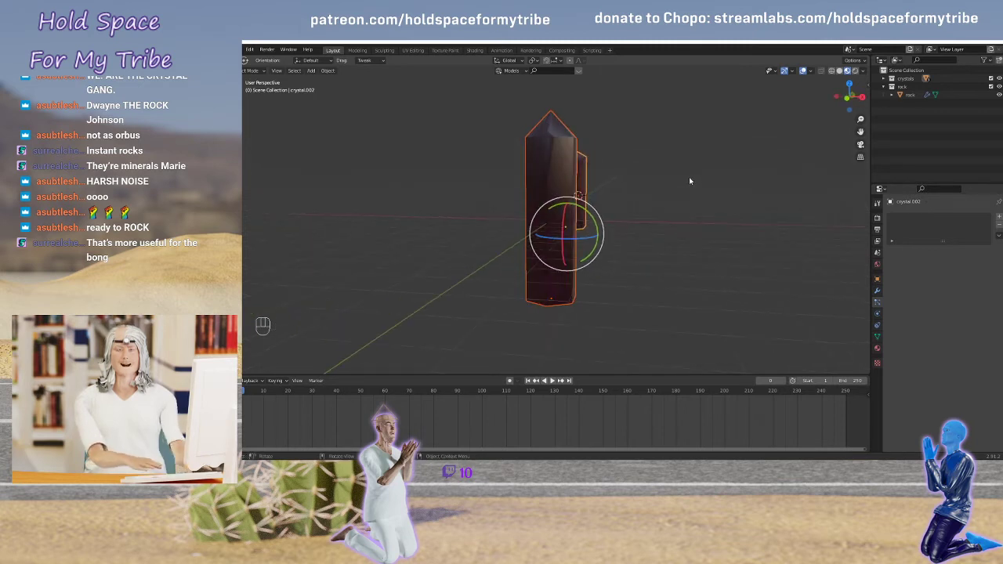
{"action": "type", "text": "ry90"}
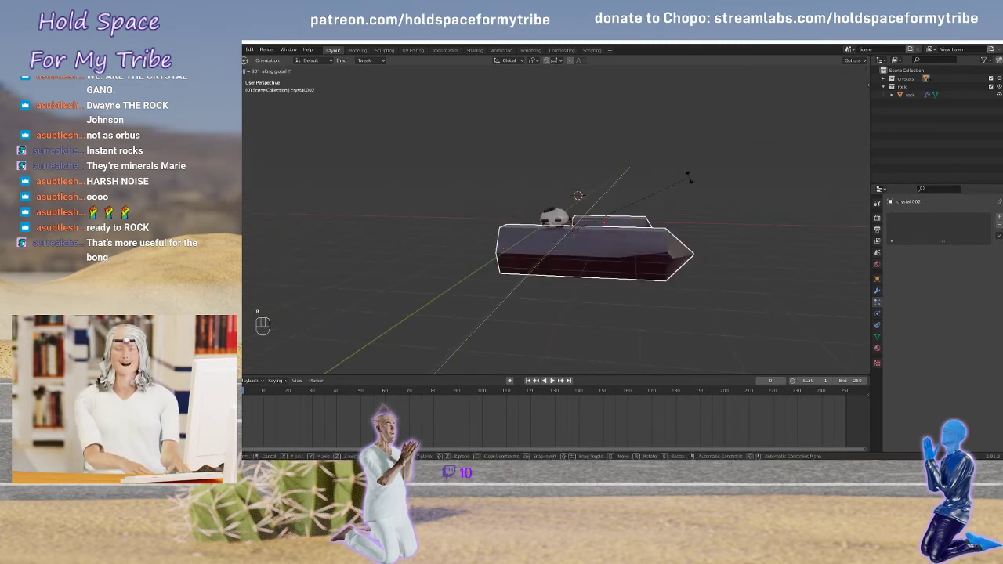
{"action": "left_click", "coordinate": [690, 181]}
Enable Object Rotation for the crystals collection instances in the rock's hair particle settings
{"action": "scroll", "coordinate": [649, 190], "scroll_direction": "up", "scroll_amount": 4}
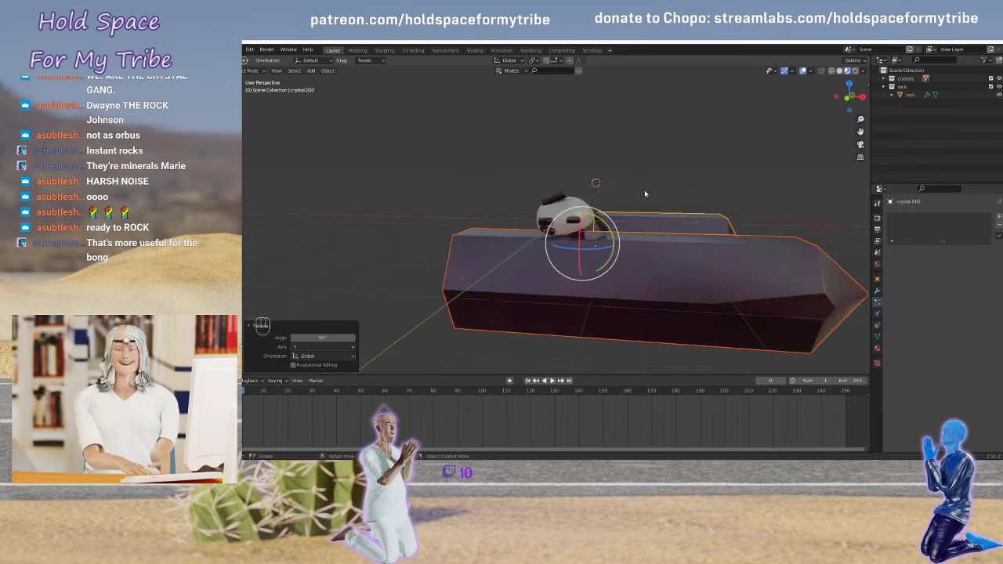
{"action": "left_click", "coordinate": [579, 207]}
{"action": "scroll", "coordinate": [911, 341], "scroll_direction": "down", "scroll_amount": 3}
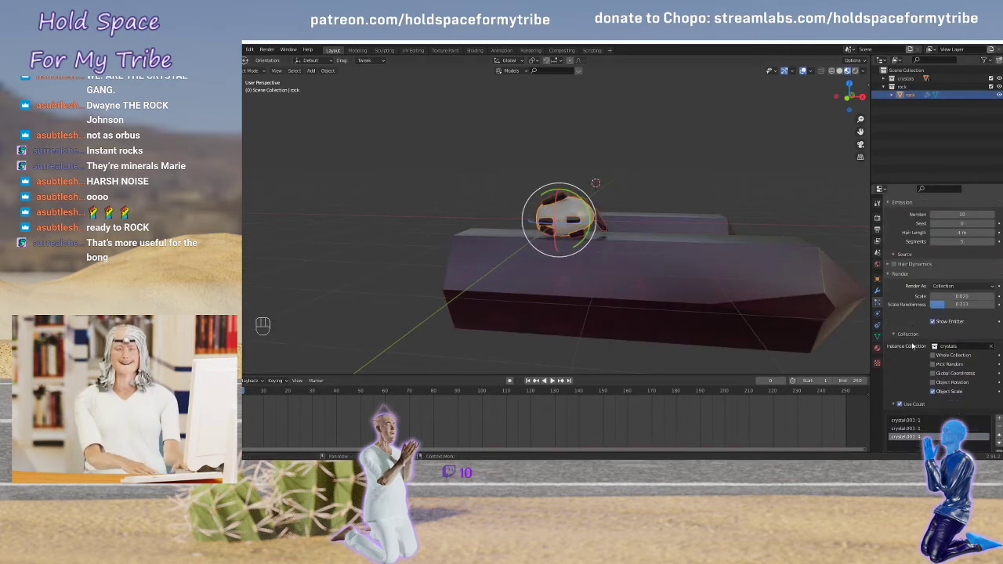
{"action": "left_click", "coordinate": [933, 382]}
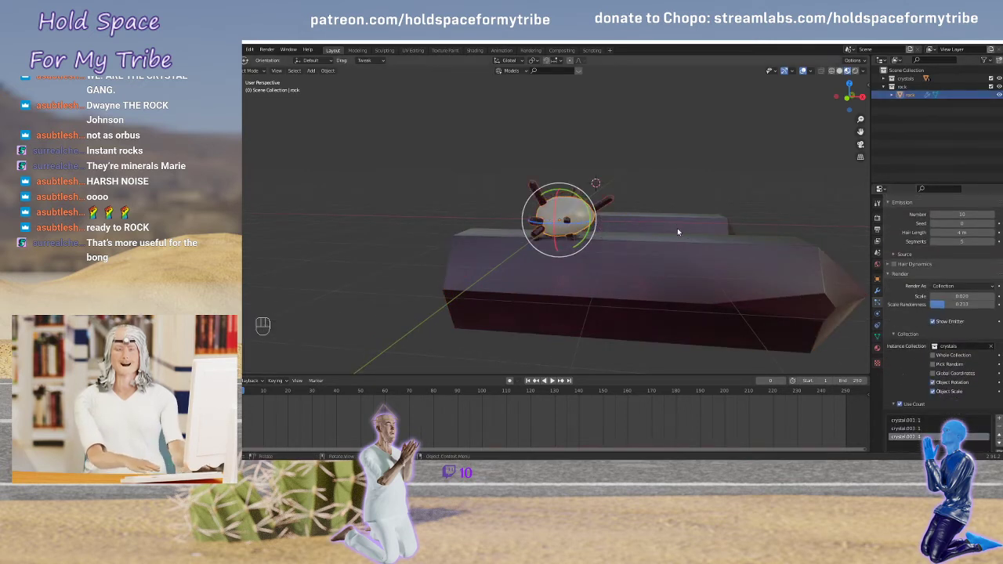
{"action": "middle_click_drag", "start_coordinate": [657, 223], "coordinate": [627, 205]}
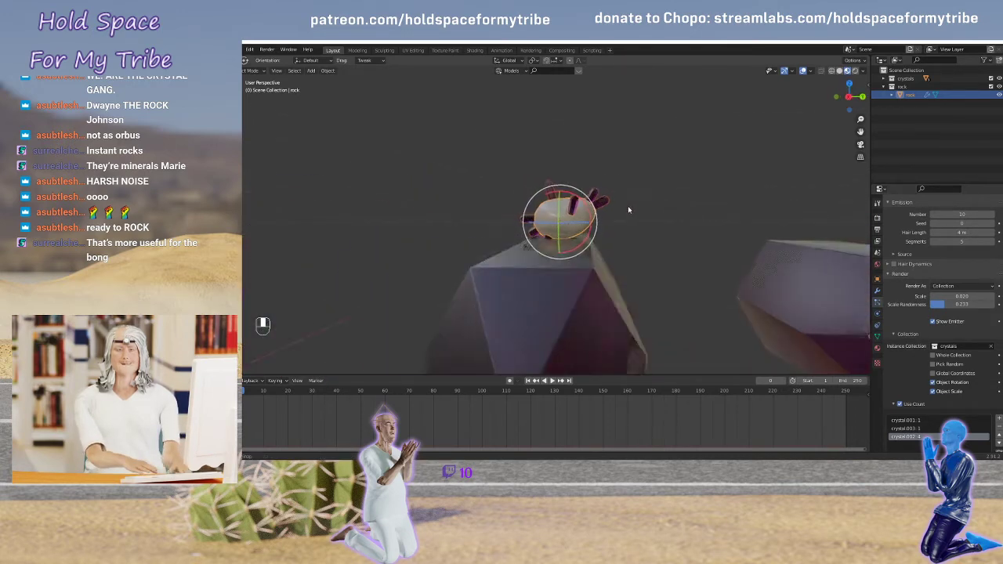
Hide the crystals collection and inspect how the crystals stand on the rock's surface
{"action": "left_click", "coordinate": [999, 78]}
{"action": "scroll", "coordinate": [655, 243], "scroll_direction": "up", "scroll_amount": 4}
{"action": "middle_click_drag", "start_coordinate": [655, 243], "coordinate": [685, 257]}
{"action": "scroll", "coordinate": [658, 238], "scroll_direction": "up", "scroll_amount": 2}
{"action": "scroll", "coordinate": [670, 244], "scroll_direction": "down", "scroll_amount": 2}
{"action": "scroll", "coordinate": [628, 249], "scroll_direction": "up", "scroll_amount": 2}
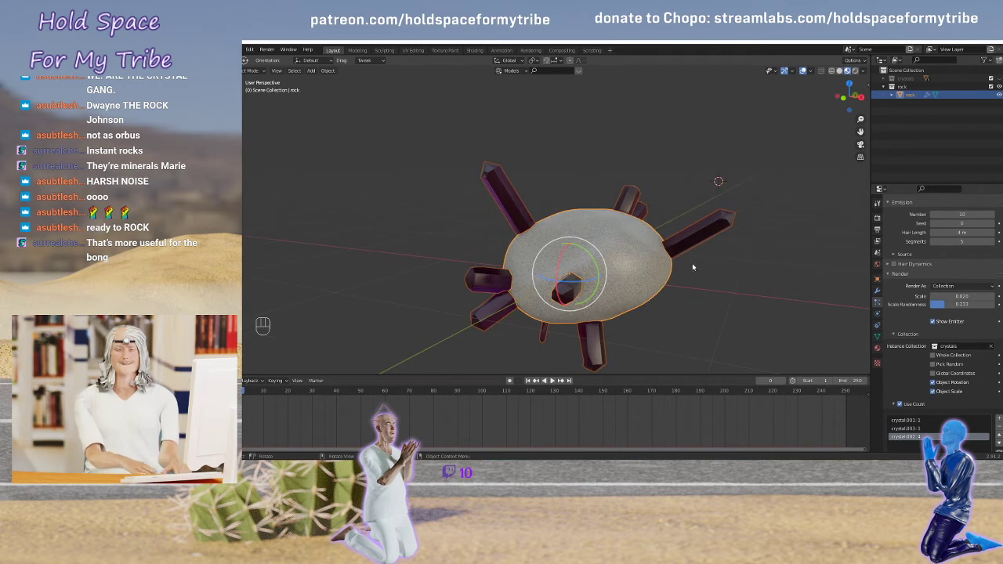
{"action": "scroll", "coordinate": [693, 267], "scroll_direction": "up", "scroll_amount": 2}
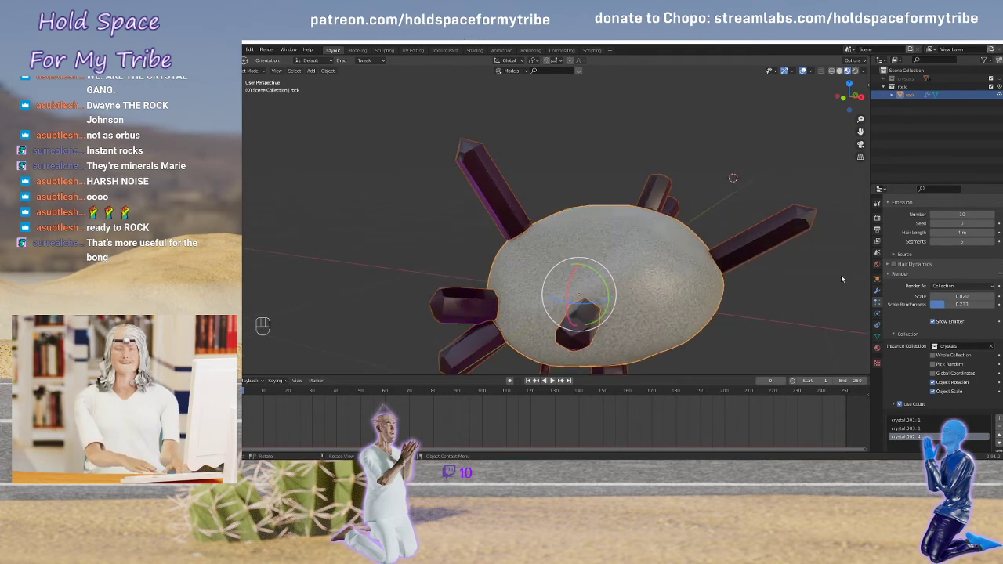
Look through the rock's hair particle settings, including Field Weights, Emission and Render, for further options
{"action": "scroll", "coordinate": [903, 315], "scroll_direction": "down", "scroll_amount": 4}
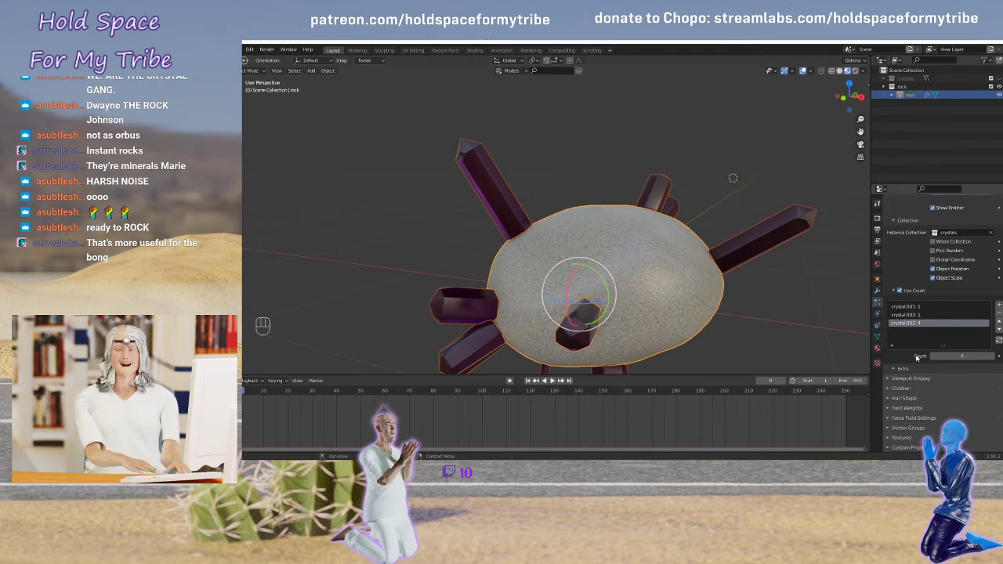
{"action": "left_click", "coordinate": [888, 409]}
{"action": "scroll", "coordinate": [901, 369], "scroll_direction": "down", "scroll_amount": 6}
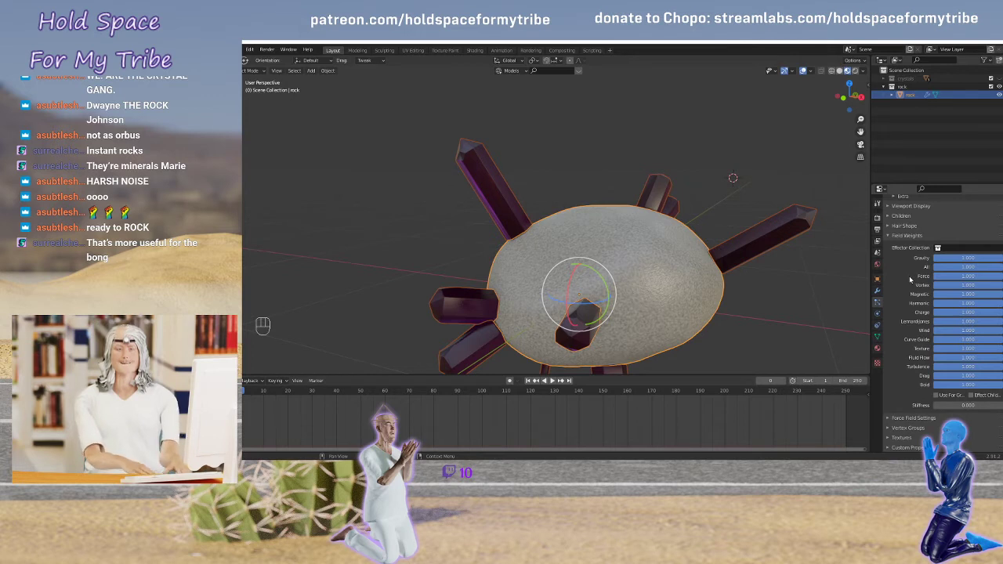
{"action": "scroll", "coordinate": [910, 290], "scroll_direction": "up", "scroll_amount": 2}
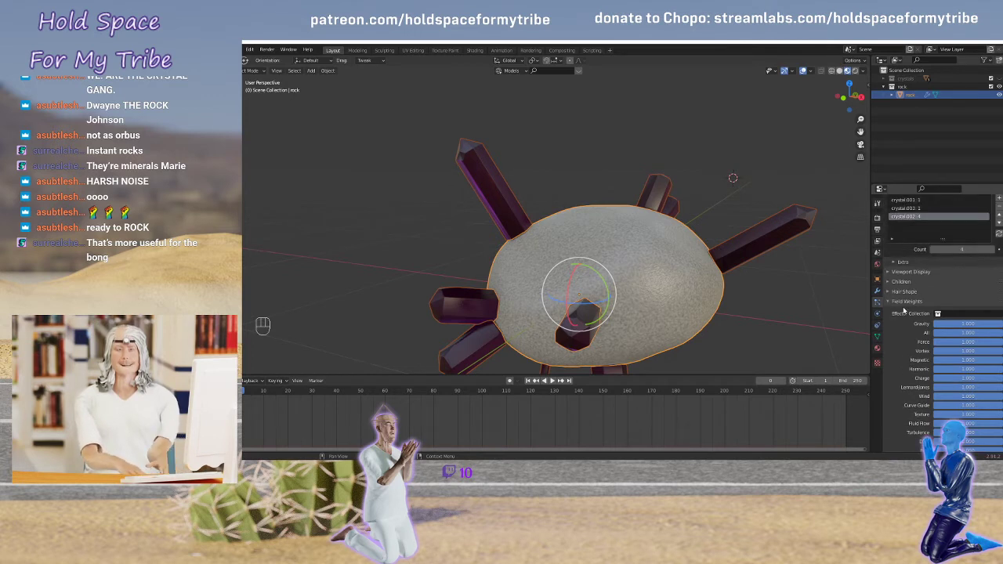
{"action": "left_click", "coordinate": [892, 303]}
{"action": "scroll", "coordinate": [900, 304], "scroll_direction": "up", "scroll_amount": 4}
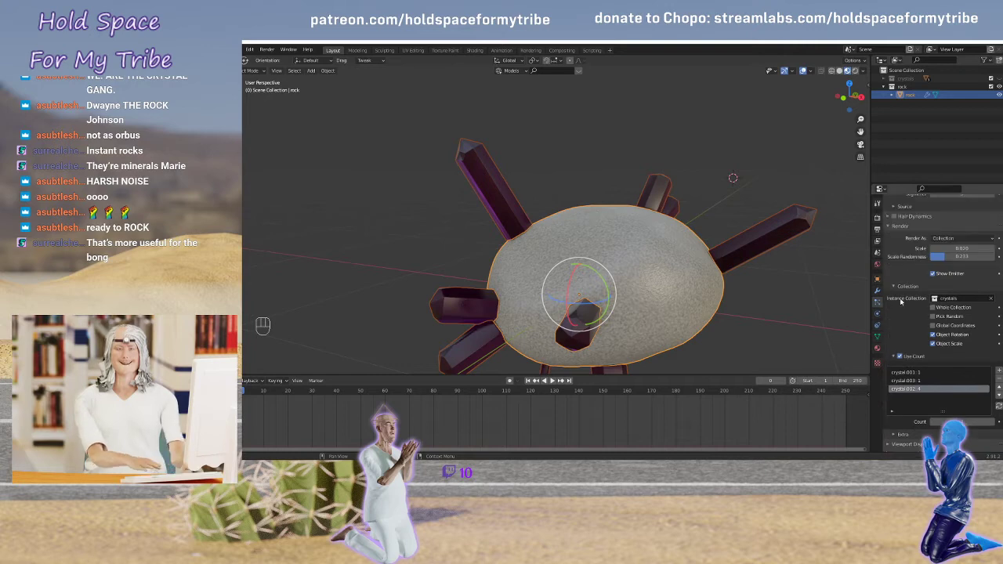
{"action": "scroll", "coordinate": [901, 303], "scroll_direction": "up", "scroll_amount": 2}
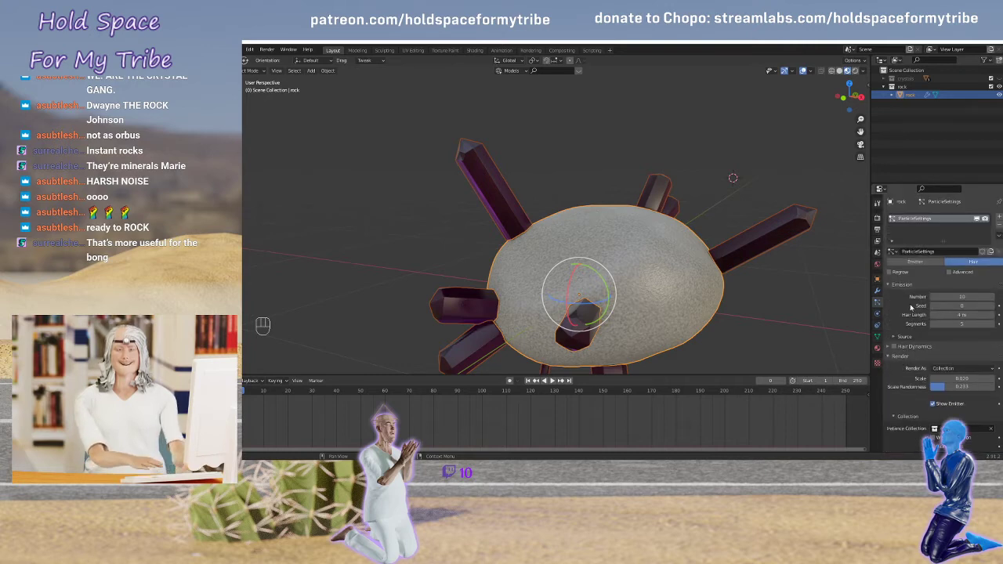
{"action": "scroll", "coordinate": [920, 305], "scroll_direction": "down", "scroll_amount": 4}
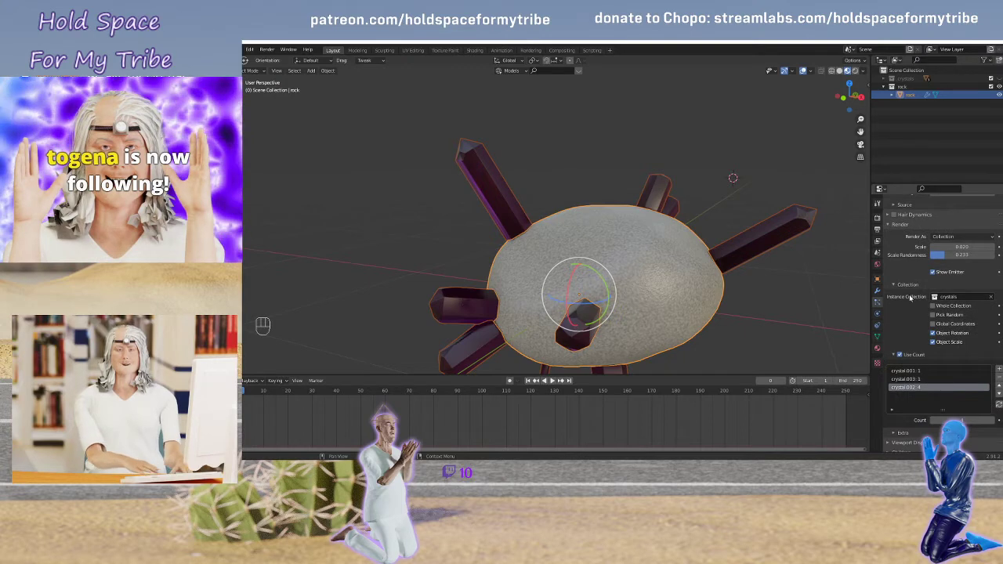
{"action": "scroll", "coordinate": [910, 298], "scroll_direction": "down", "scroll_amount": 2}
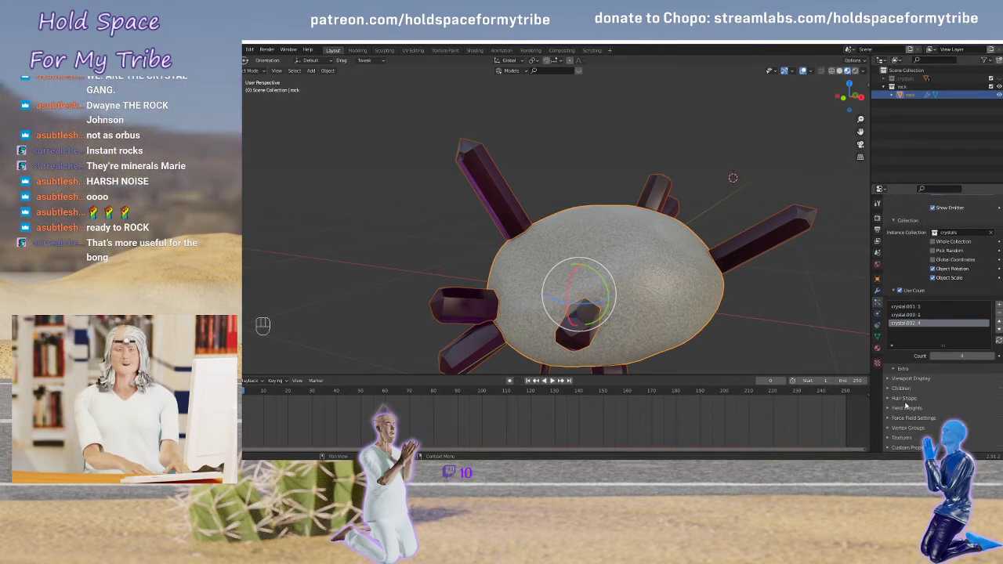
Deselect all of the rock's mesh vertices in Edit Mode and add a vertex group named dense
{"action": "left_click", "coordinate": [896, 427]}
{"action": "scroll", "coordinate": [915, 410], "scroll_direction": "down", "scroll_amount": 2}
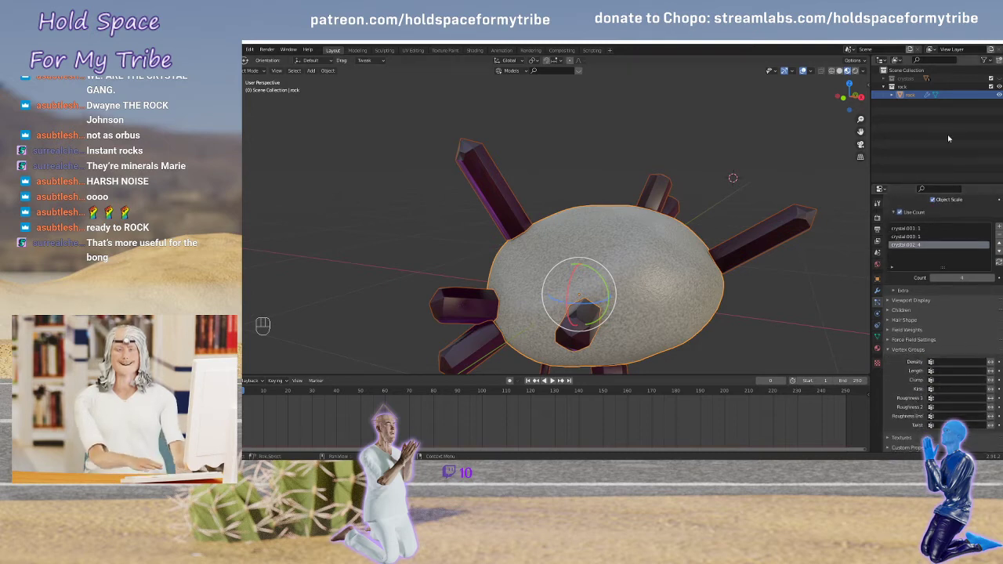
{"action": "key", "text": "Tab"}
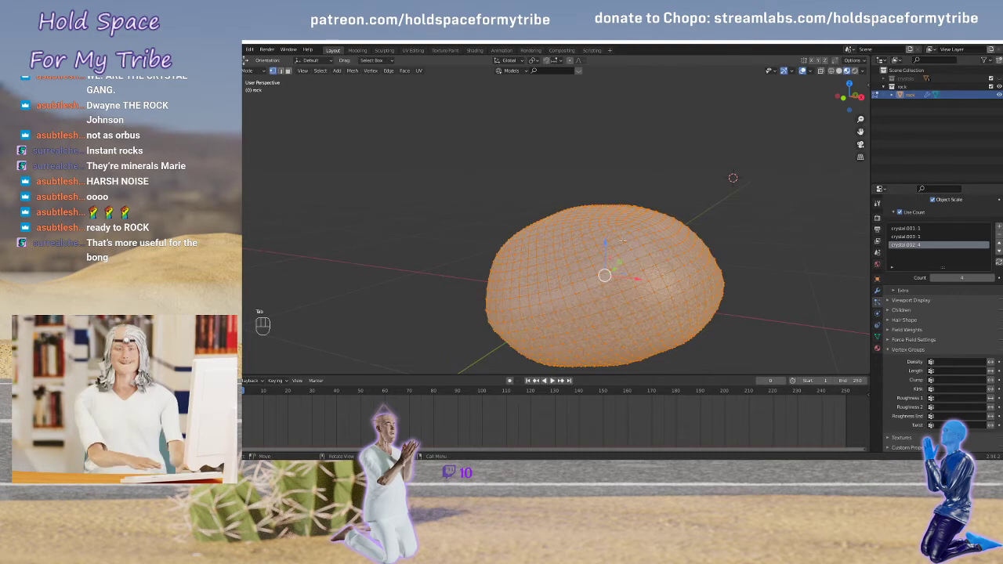
{"action": "middle_click_drag", "start_coordinate": [636, 254], "coordinate": [603, 227]}
{"action": "key", "text": "grave"}
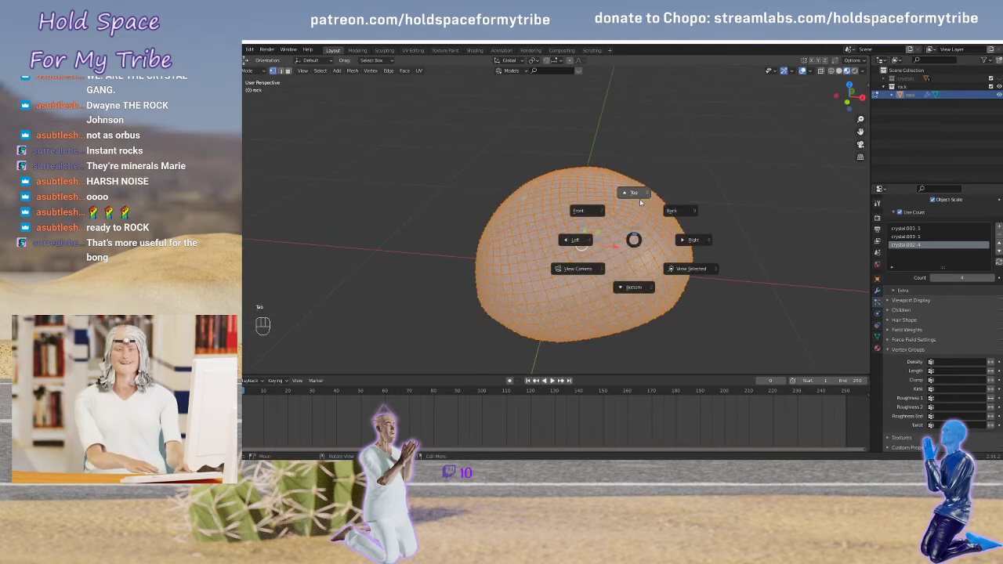
{"action": "left_click", "coordinate": [639, 198]}
{"action": "middle_click_drag", "start_coordinate": [628, 173], "coordinate": [644, 271], "text": "shift"}
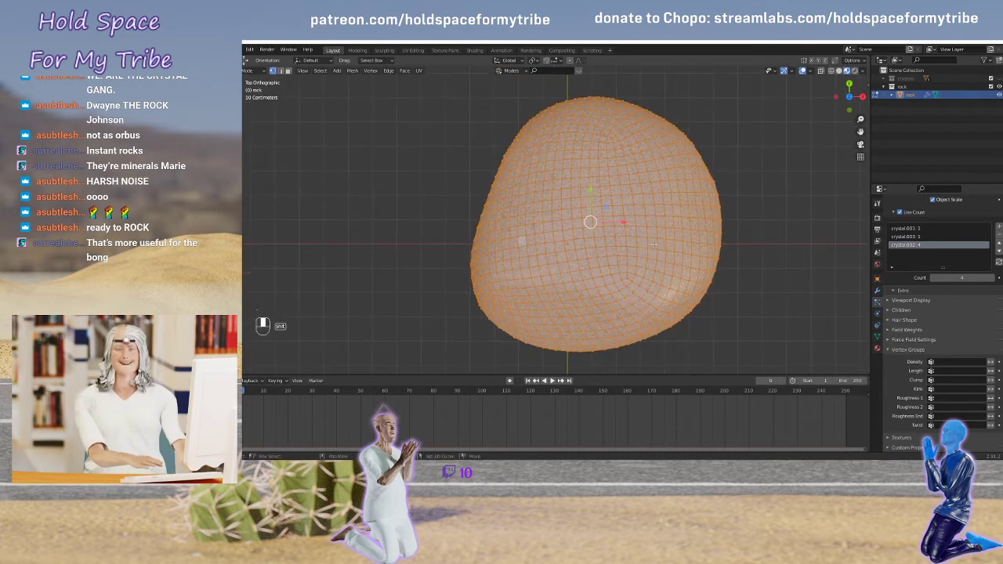
{"action": "scroll", "coordinate": [643, 271], "scroll_direction": "down", "scroll_amount": 3}
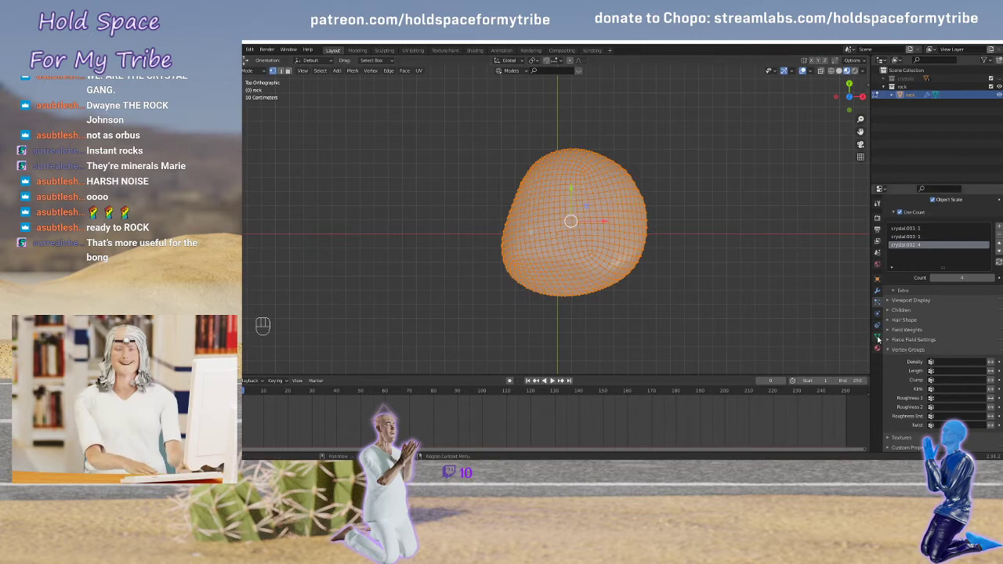
{"action": "left_click", "coordinate": [878, 338]}
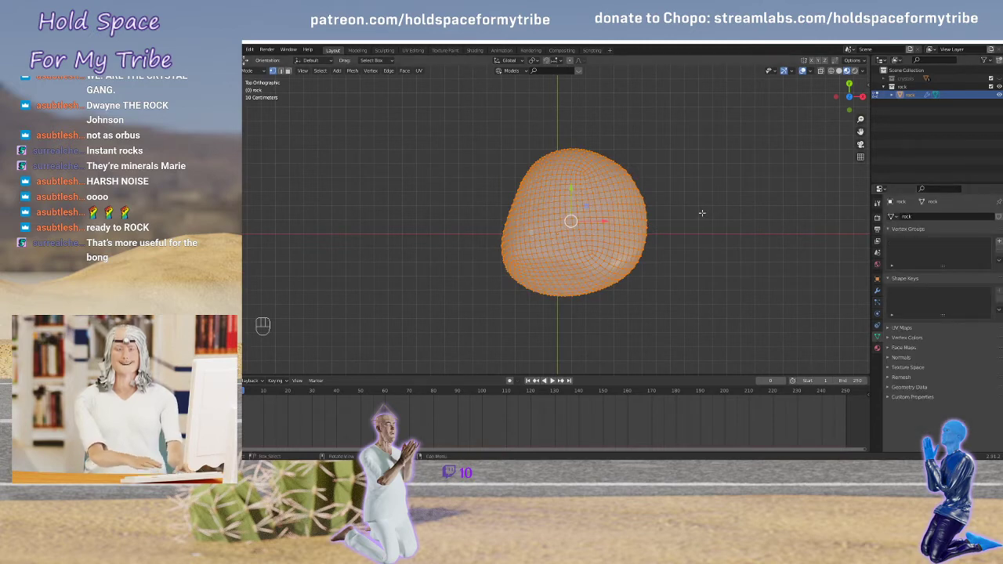
{"action": "key", "text": "a"}
{"action": "key", "text": "a"}
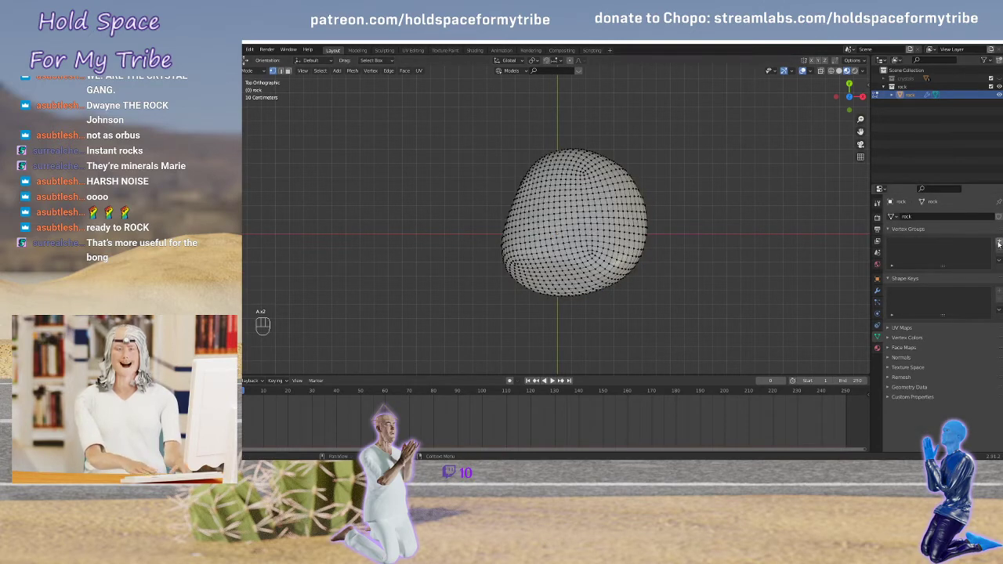
{"action": "left_click", "coordinate": [999, 243]}
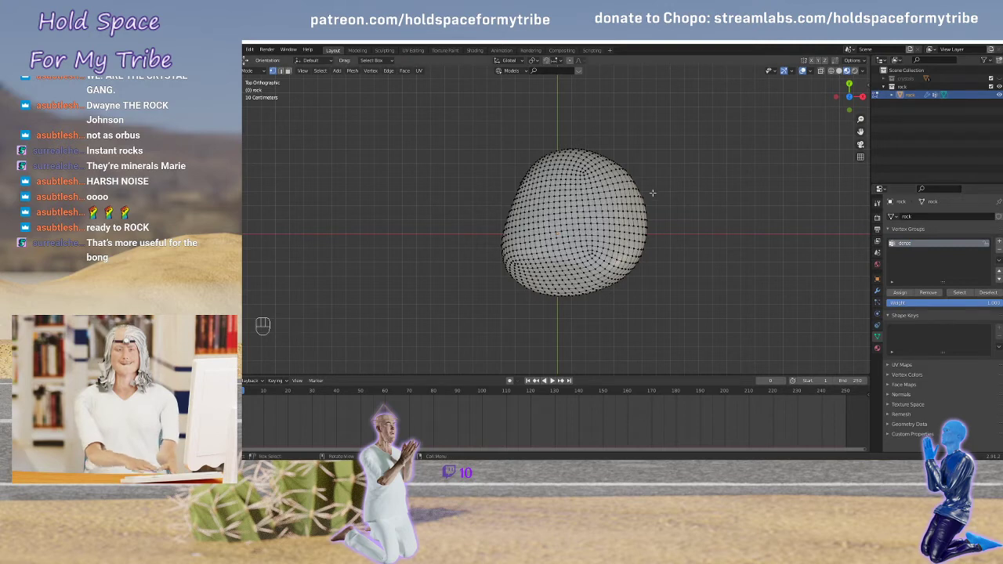
Box-select the rock's vertices from the top view, and circle-deselect the lower vertices on its first two sides
{"action": "scroll", "coordinate": [610, 193], "scroll_direction": "down", "scroll_amount": 1}
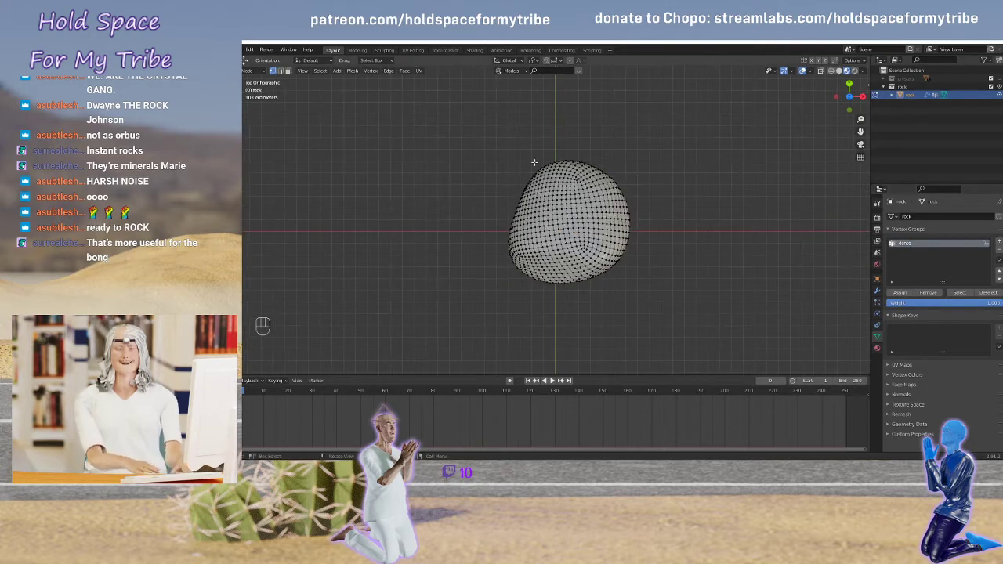
{"action": "left_click_drag", "start_coordinate": [424, 131], "coordinate": [686, 292]}
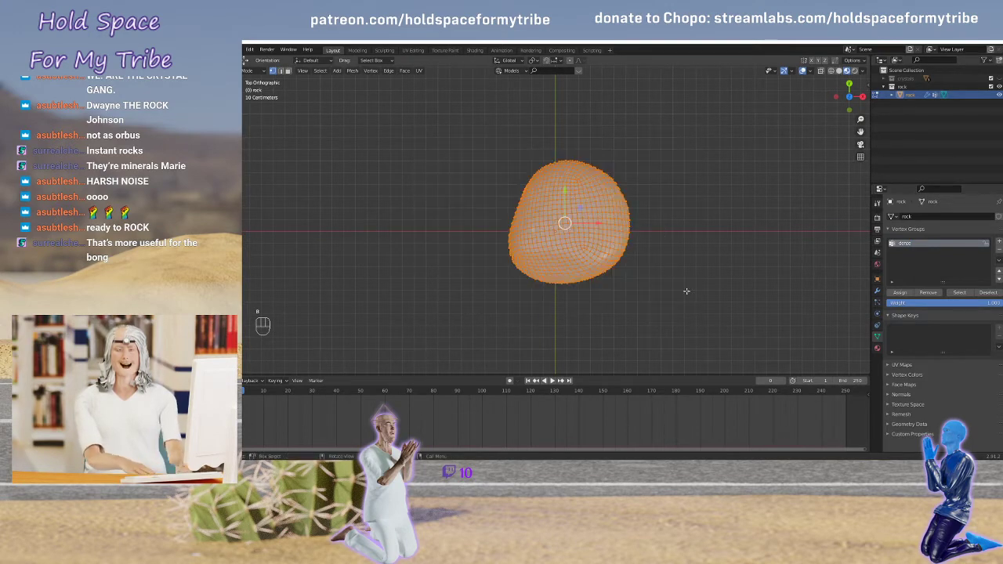
{"action": "middle_click_drag", "start_coordinate": [678, 274], "coordinate": [739, 175]}
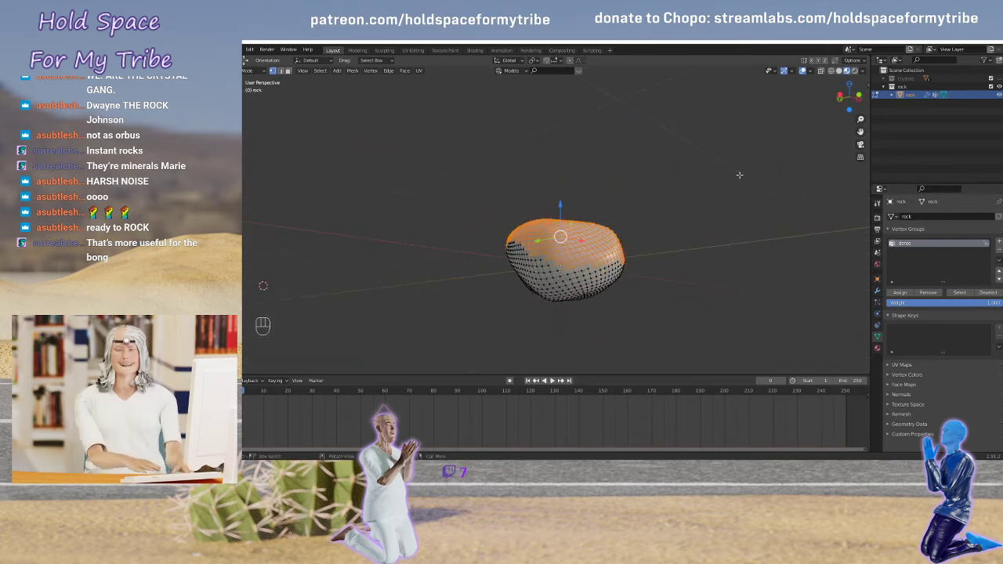
{"action": "key", "text": "c"}
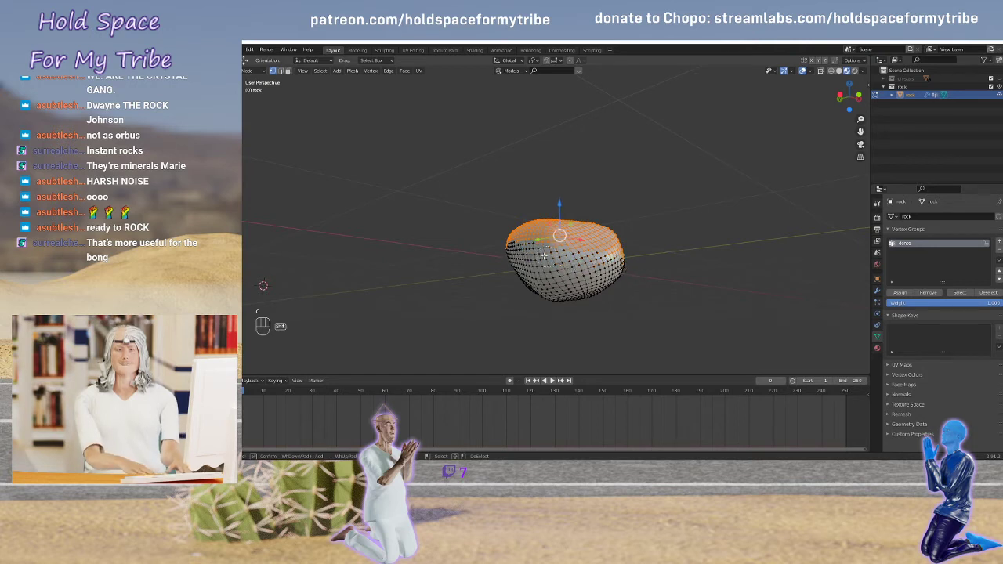
{"action": "right_click", "coordinate": [675, 257]}
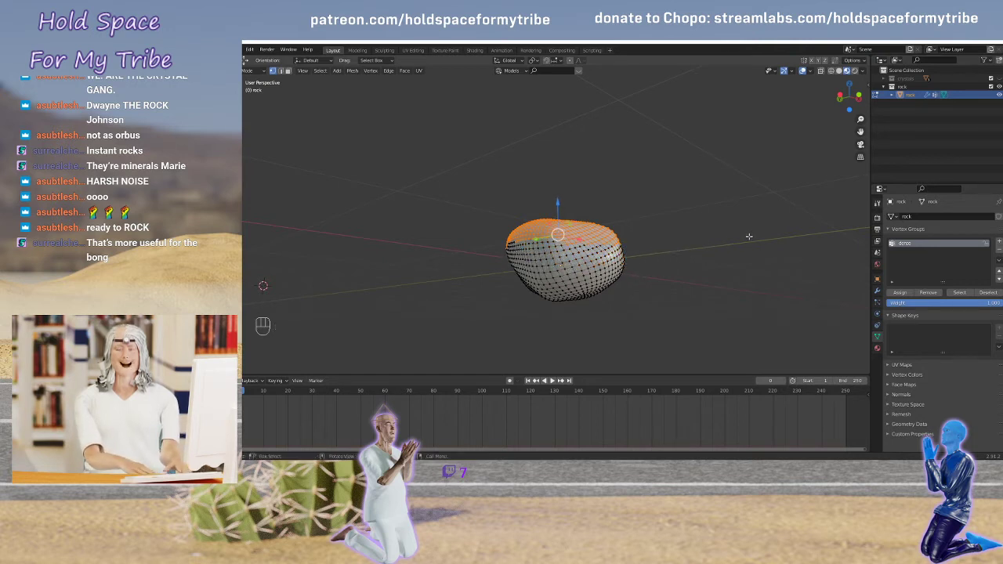
{"action": "middle_click_drag", "start_coordinate": [748, 235], "coordinate": [557, 275]}
{"action": "key", "text": "c"}
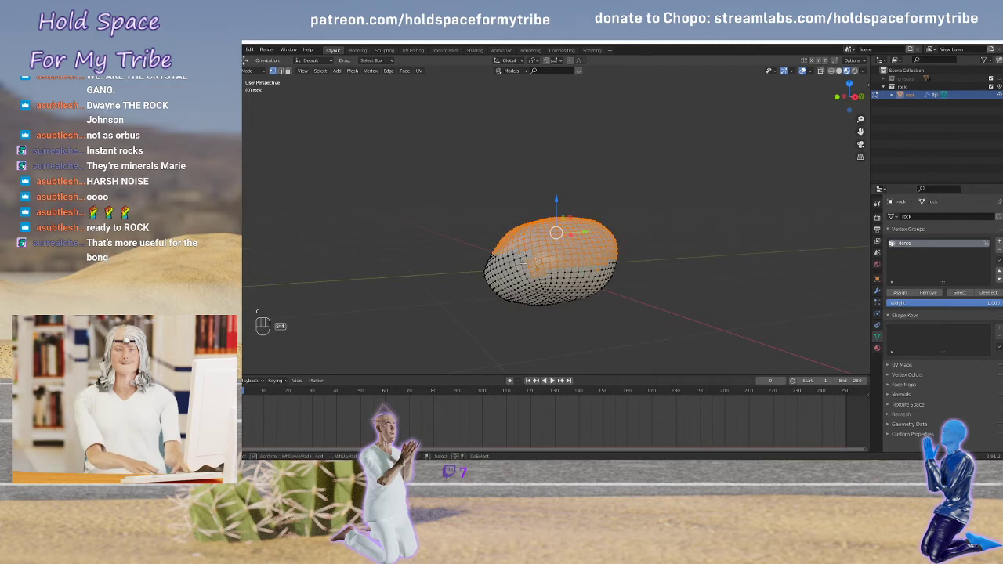
{"action": "mouse_move", "coordinate": [591, 259]}
{"action": "left_mouse_down", "text": "shift"}
{"action": "mouse_move", "coordinate": [497, 246]}
{"action": "mouse_move", "coordinate": [535, 252]}
{"action": "left_mouse_up", "text": "shift"}
{"action": "right_click", "coordinate": [679, 235]}
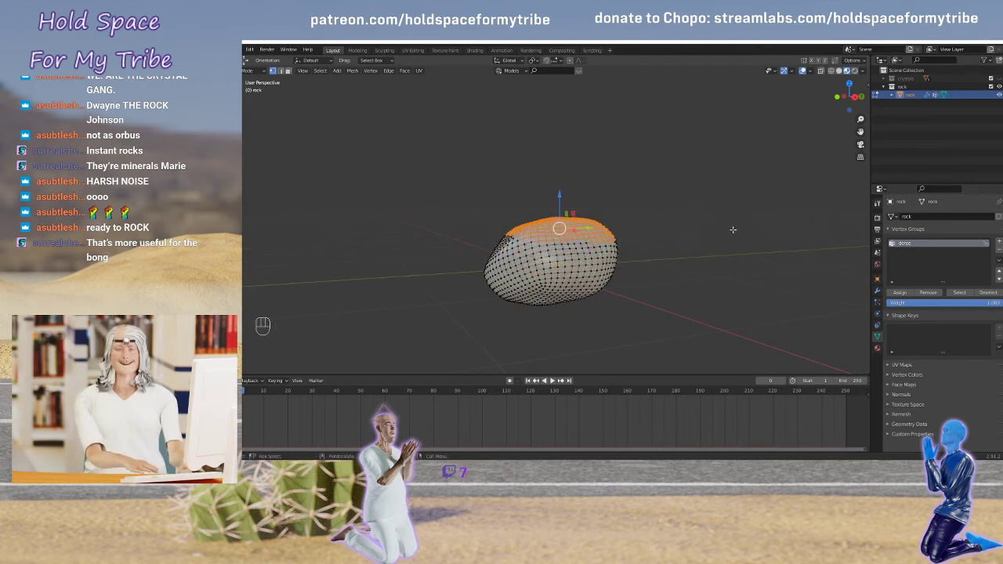
Trim the selection around the rock's remaining sides with circle select, leaving only the upper cap selected
{"action": "middle_click_drag", "start_coordinate": [733, 230], "coordinate": [619, 235]}
{"action": "key", "text": "c"}
{"action": "mouse_move", "coordinate": [512, 269]}
{"action": "left_mouse_down", "text": "shift"}
{"action": "mouse_move", "coordinate": [483, 249]}
{"action": "mouse_move", "coordinate": [591, 252]}
{"action": "left_mouse_up", "text": "shift"}
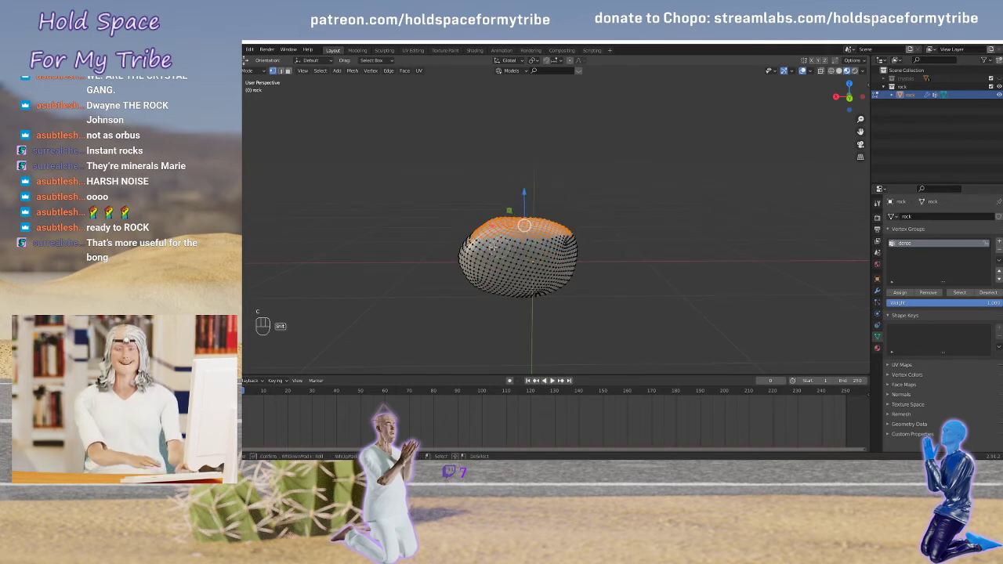
{"action": "right_click", "coordinate": [453, 240]}
{"action": "mouse_move", "coordinate": [452, 240]}
{"action": "middle_mouse_down"}
{"action": "mouse_move", "coordinate": [445, 279]}
{"action": "mouse_move", "coordinate": [665, 253]}
{"action": "middle_mouse_up"}
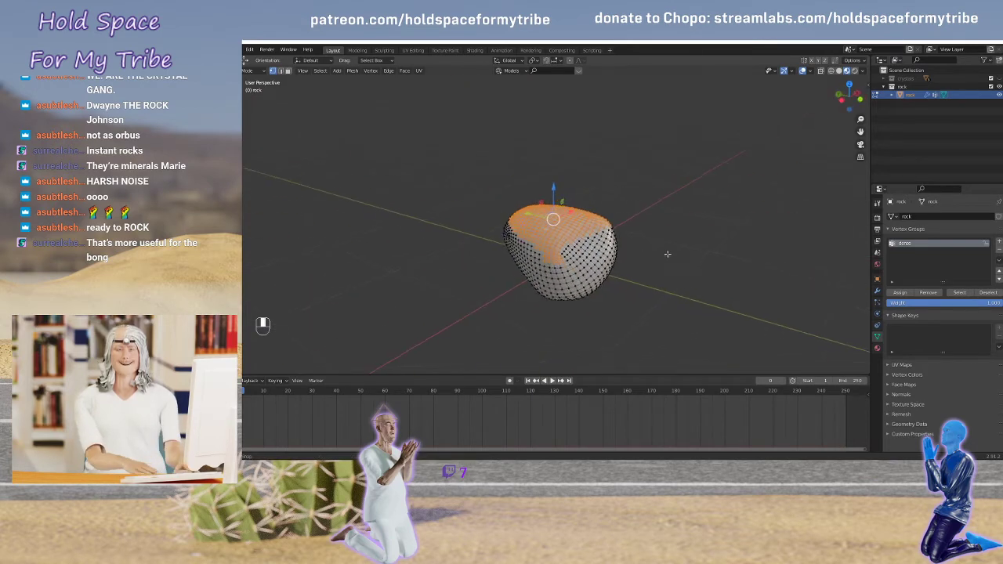
{"action": "key", "text": "c"}
{"action": "left_click_drag", "start_coordinate": [611, 272], "coordinate": [525, 256]}
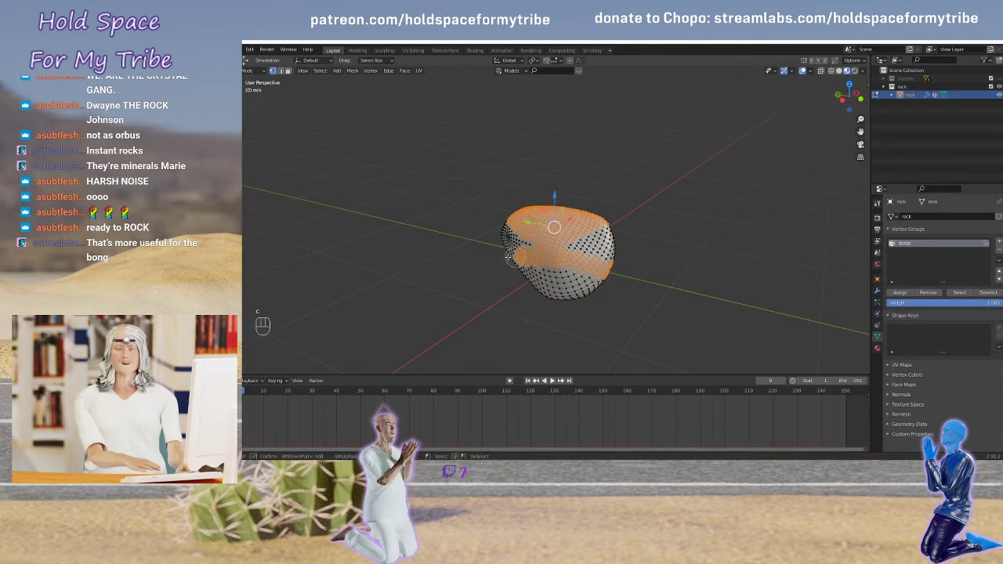
{"action": "mouse_move", "coordinate": [508, 257]}
{"action": "middle_mouse_down"}
{"action": "mouse_move", "coordinate": [549, 255]}
{"action": "mouse_move", "coordinate": [619, 276]}
{"action": "middle_mouse_up"}
{"action": "right_click", "coordinate": [681, 256]}
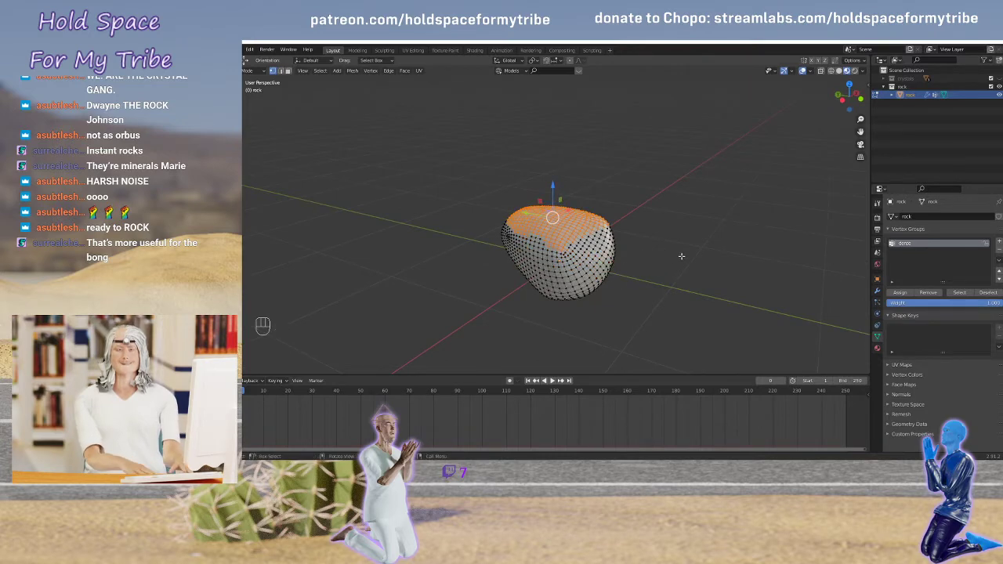
{"action": "middle_click_drag", "start_coordinate": [681, 256], "coordinate": [791, 270]}
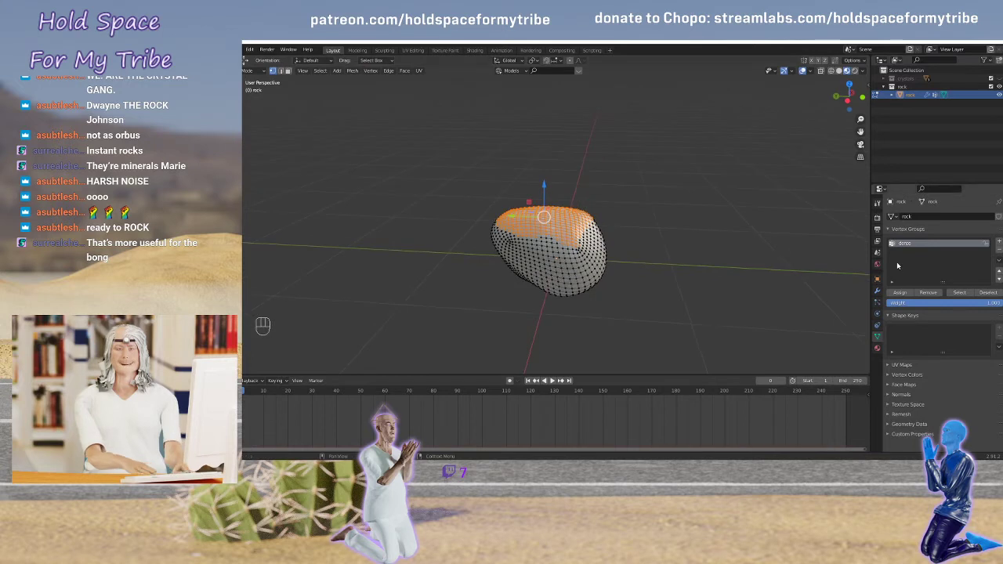
Assign the selected cap vertices to the dense group, and check it by clearing the selection and reselecting the group
{"action": "left_click", "coordinate": [903, 294]}
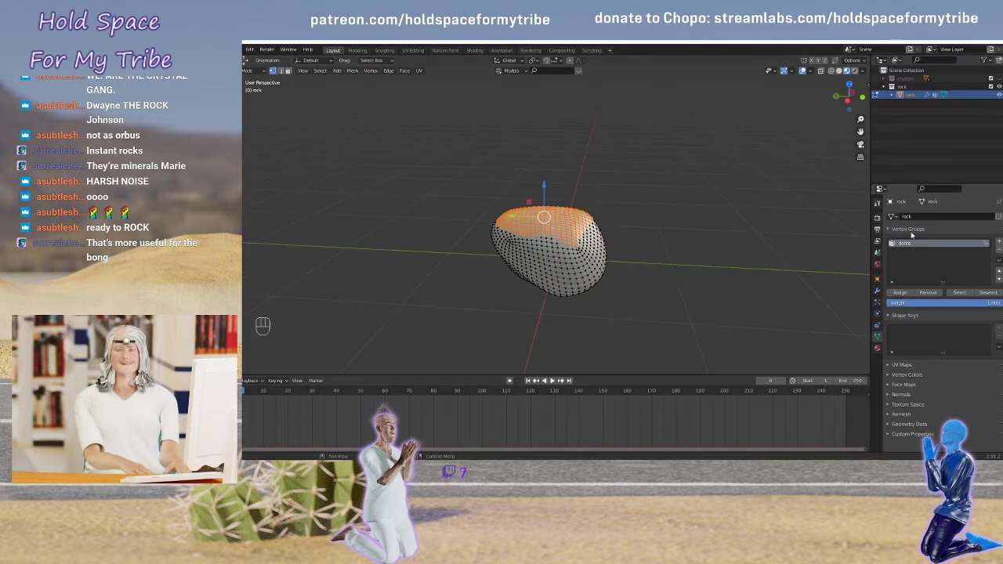
{"action": "key", "text": "a"}
{"action": "key", "text": "a"}
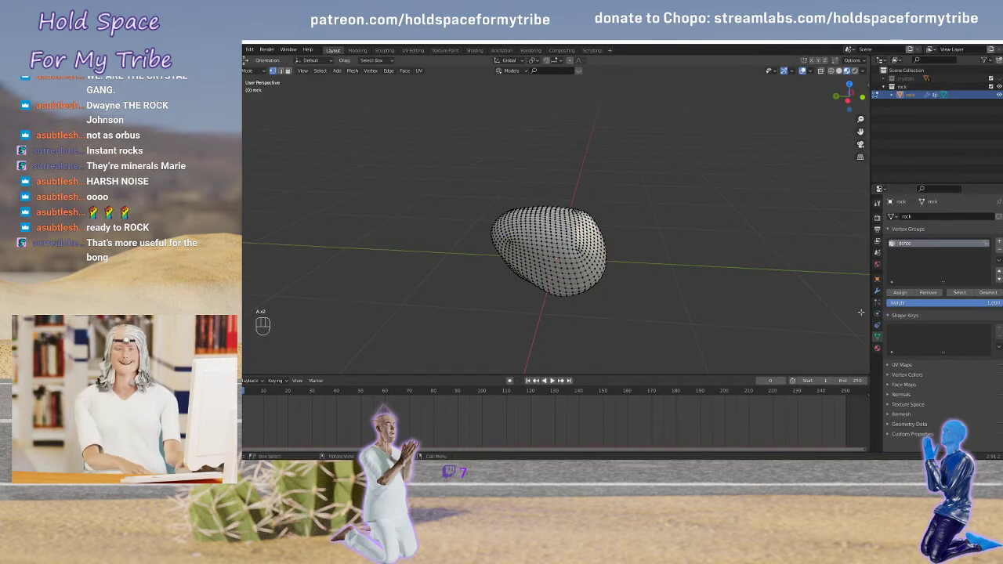
{"action": "left_click", "coordinate": [959, 292]}
{"action": "middle_click_drag", "start_coordinate": [689, 251], "coordinate": [715, 244]}
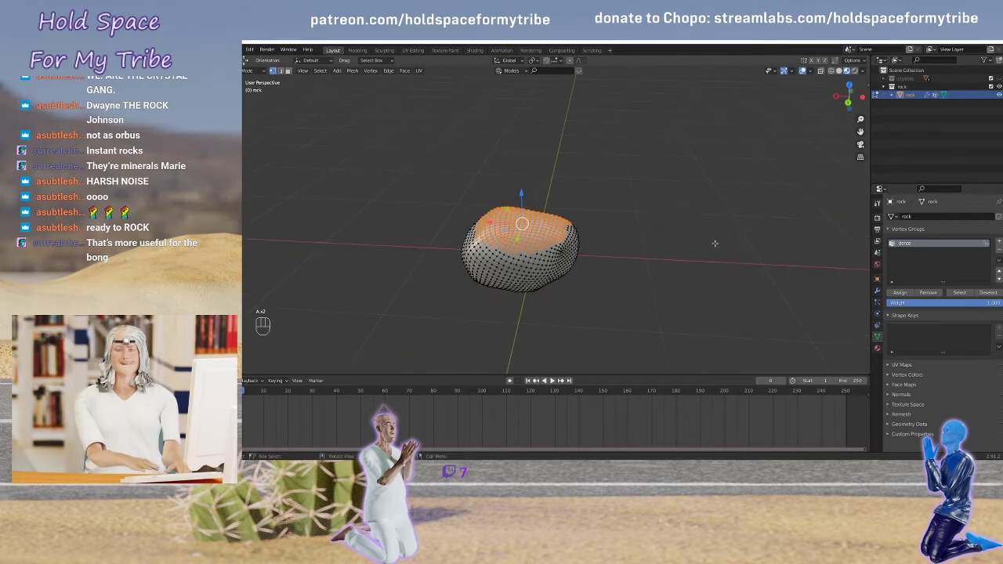
Return to Object Mode and set dense as the Density vertex group of the rock's hair particle system
{"action": "key", "text": "Tab"}
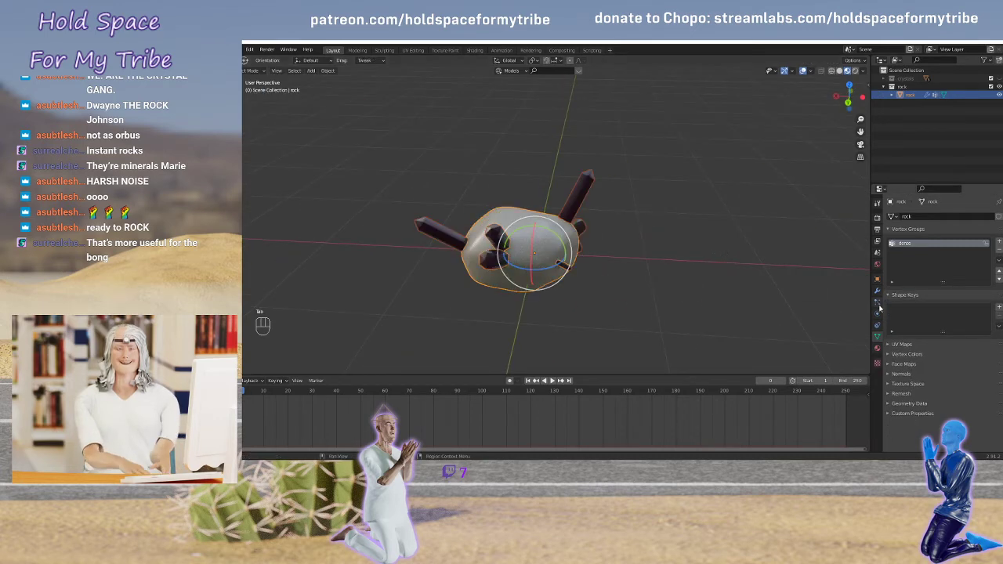
{"action": "left_click", "coordinate": [877, 303]}
{"action": "scroll", "coordinate": [913, 341], "scroll_direction": "down", "scroll_amount": 10}
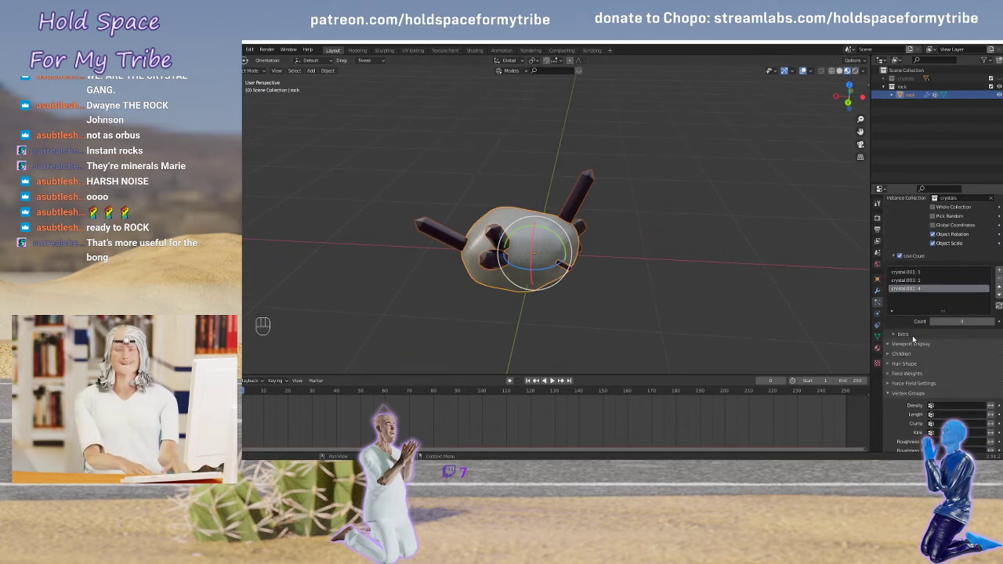
{"action": "left_click", "coordinate": [932, 361]}
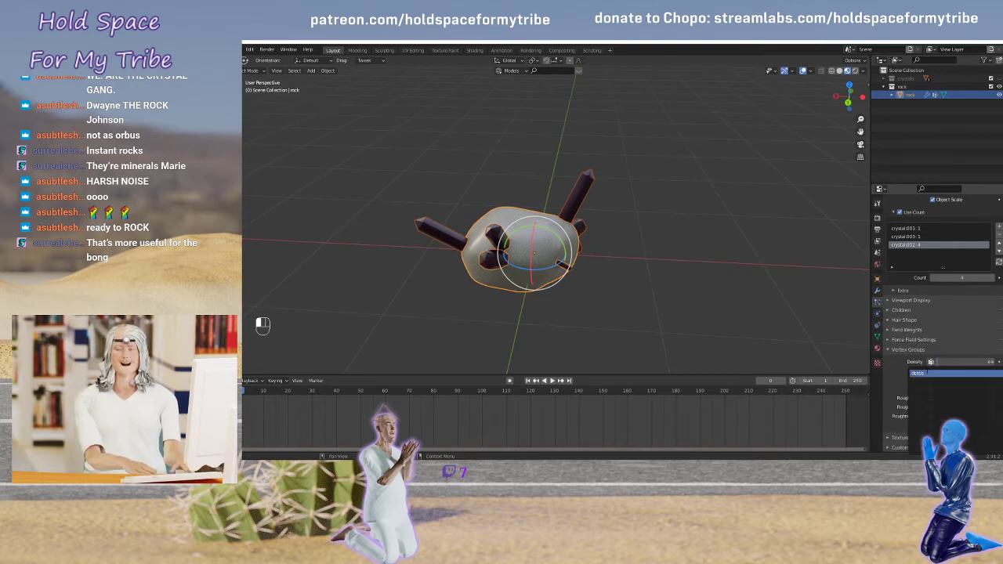
{"action": "left_click", "coordinate": [957, 374]}
{"action": "middle_click_drag", "start_coordinate": [599, 247], "coordinate": [730, 260]}
{"action": "scroll", "coordinate": [641, 233], "scroll_direction": "up", "scroll_amount": 5}
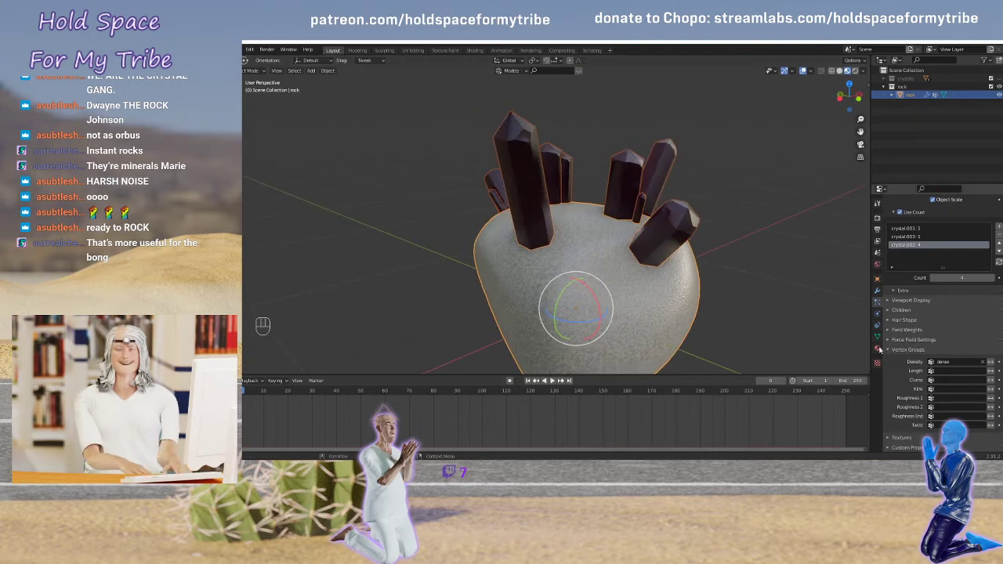
{"action": "middle_click_drag", "start_coordinate": [595, 261], "coordinate": [640, 261]}
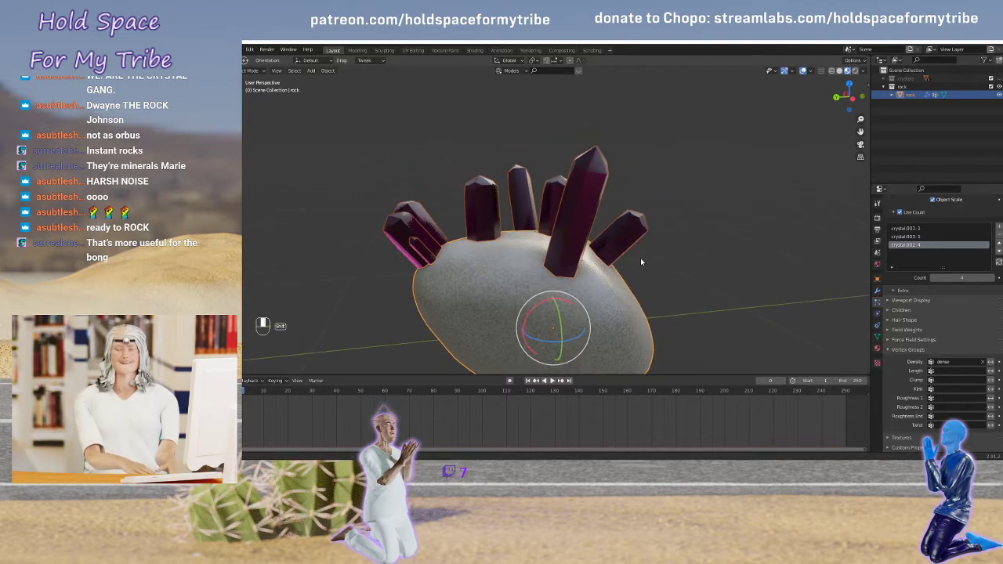
Look through the rock's Hair Shape, Children, Extra and Vertex Groups particle settings for further options
{"action": "scroll", "coordinate": [909, 347], "scroll_direction": "up", "scroll_amount": 2}
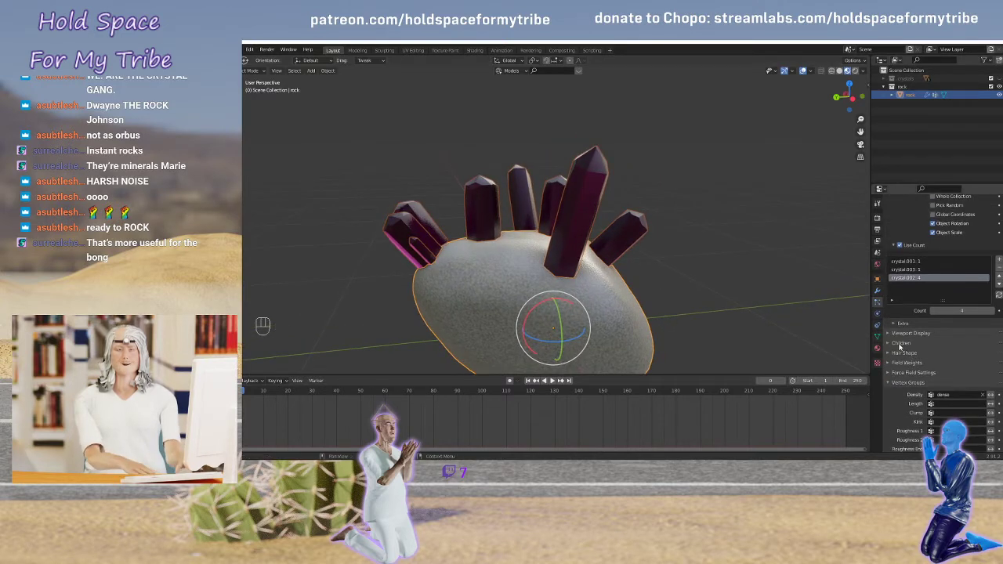
{"action": "left_click", "coordinate": [894, 353]}
{"action": "scroll", "coordinate": [901, 367], "scroll_direction": "down", "scroll_amount": 1}
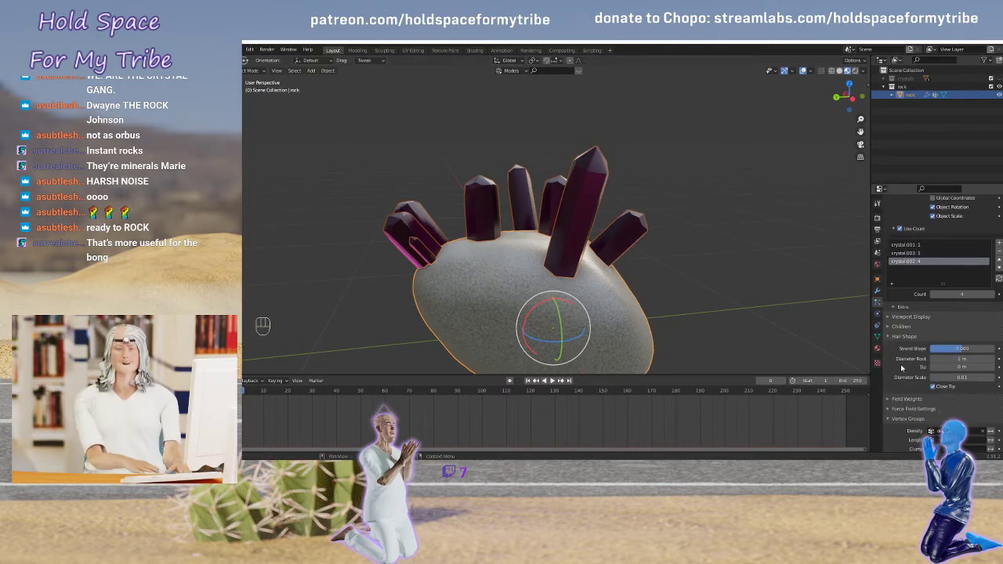
{"action": "left_click", "coordinate": [890, 338]}
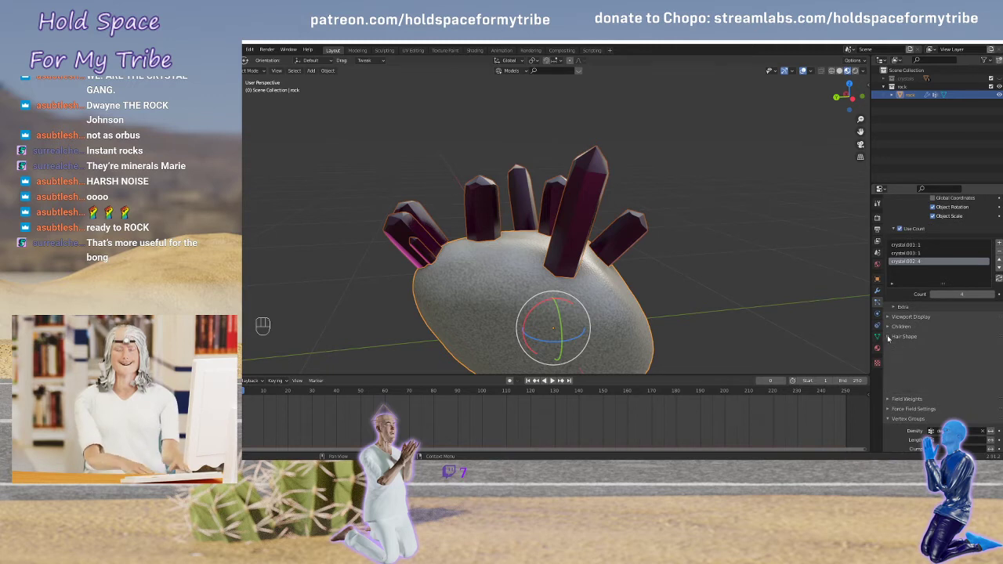
{"action": "left_click", "coordinate": [889, 328]}
{"action": "left_click", "coordinate": [889, 328]}
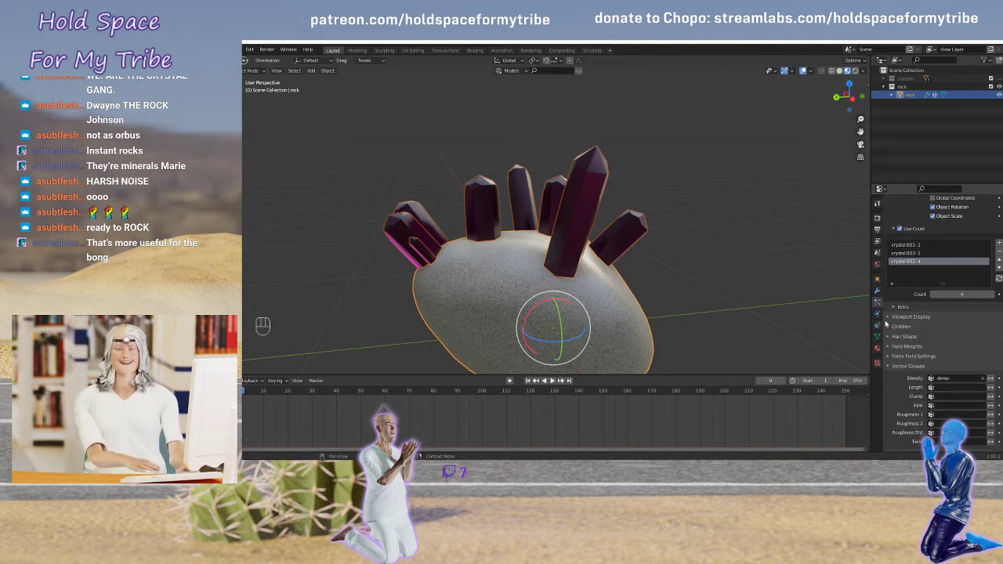
{"action": "scroll", "coordinate": [887, 353], "scroll_direction": "up", "scroll_amount": 3}
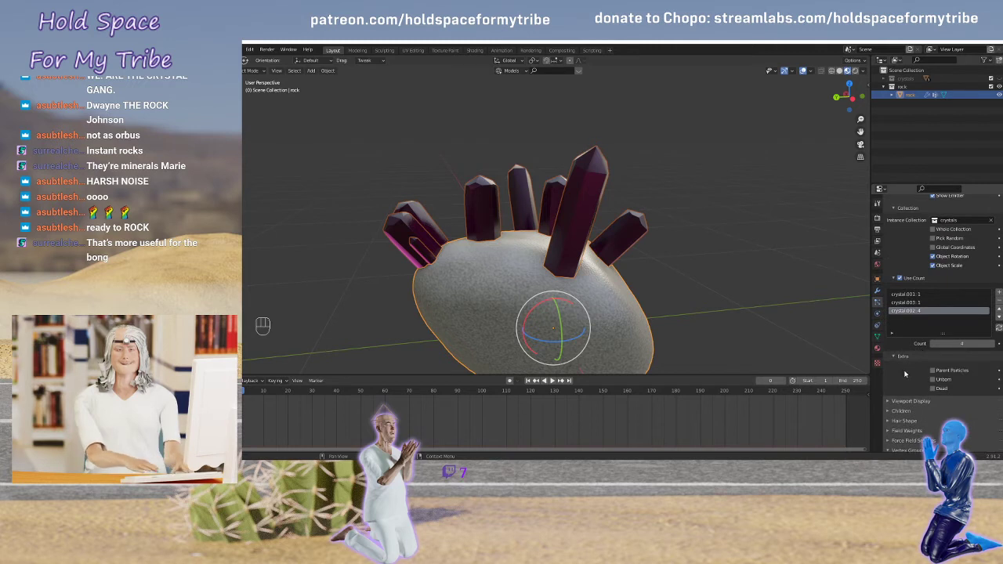
{"action": "scroll", "coordinate": [898, 365], "scroll_direction": "down", "scroll_amount": 4}
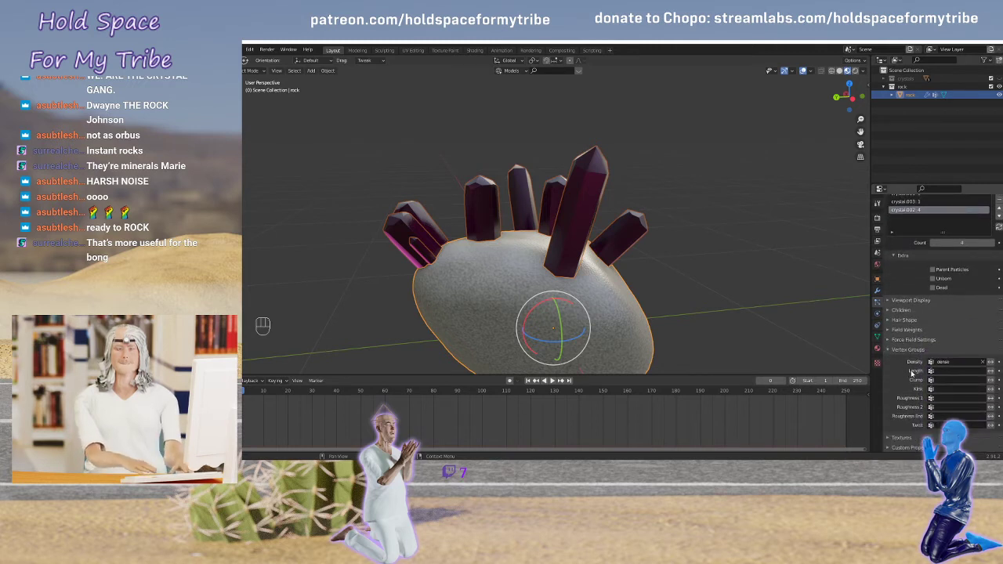
{"action": "scroll", "coordinate": [939, 381], "scroll_direction": "up", "scroll_amount": 12}
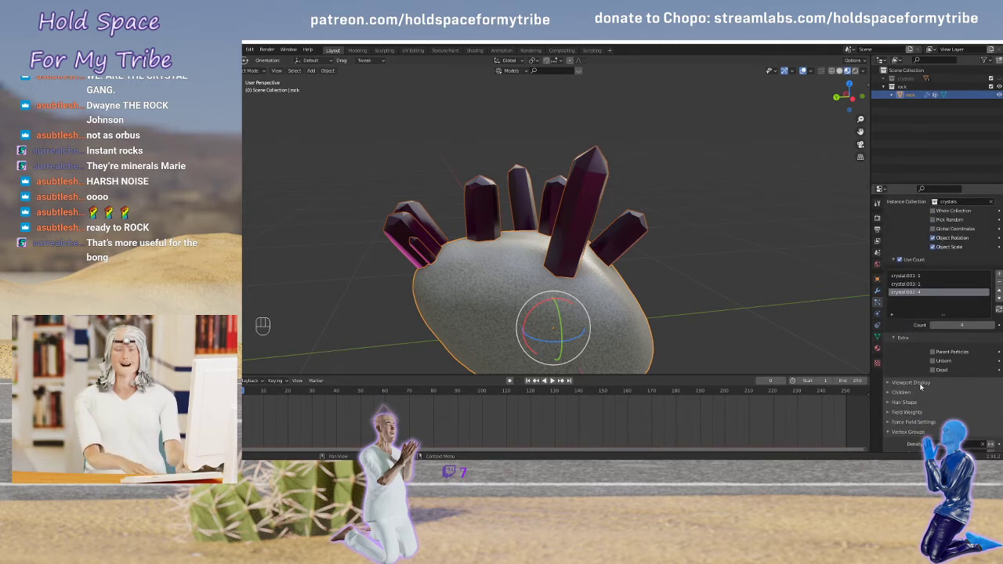
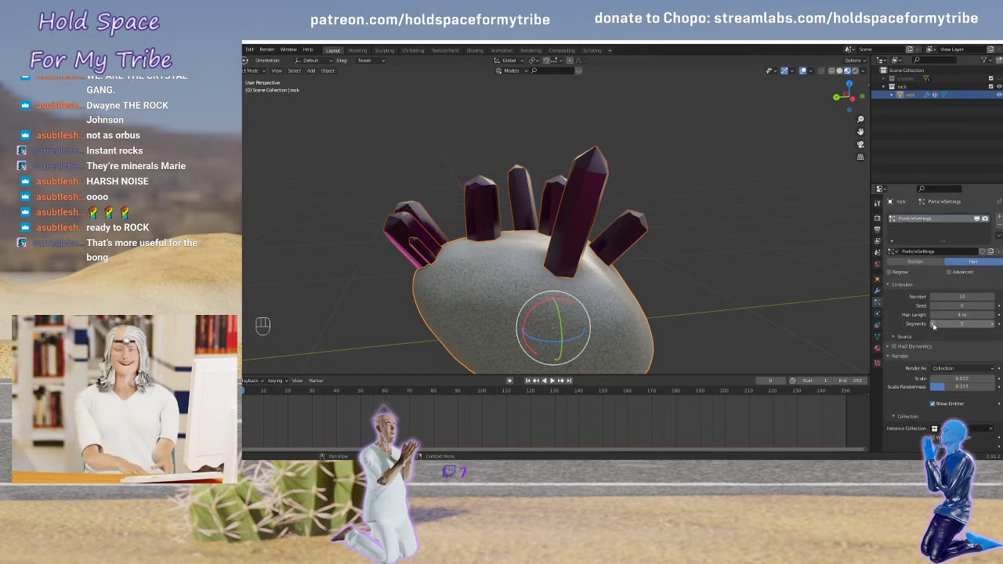
Raise the emission number of the rock's hair particle system to 161
{"action": "left_click_drag", "start_coordinate": [962, 296], "coordinate": [1000, 297]}
{"action": "middle_click_drag", "start_coordinate": [541, 259], "coordinate": [569, 267]}
{"action": "scroll", "coordinate": [565, 270], "scroll_direction": "down", "scroll_amount": 2}
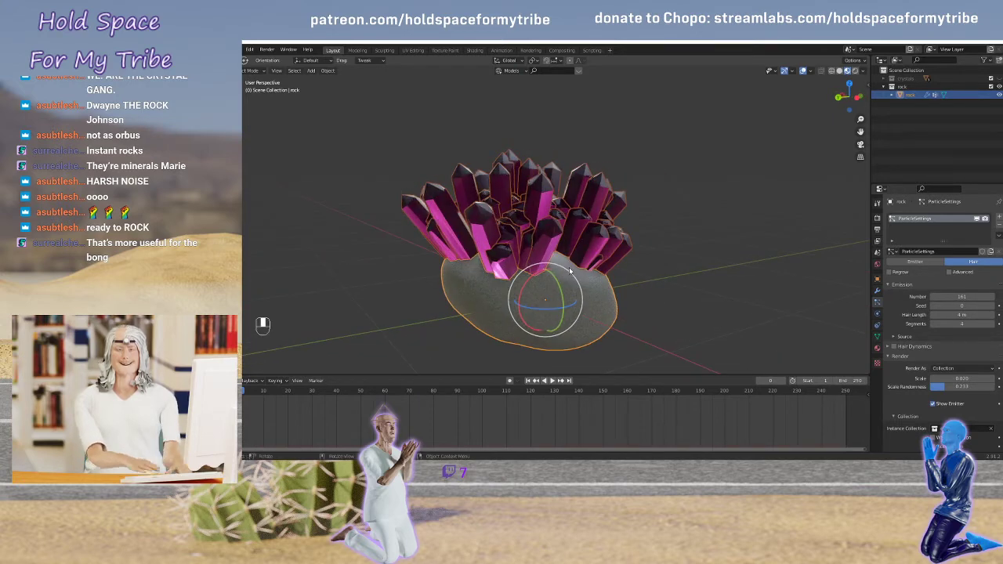
Enable the Advanced particle options and look through the Velocity, Rotation, Render and Vertex Groups settings for the crystals
{"action": "left_click", "coordinate": [950, 272]}
{"action": "scroll", "coordinate": [926, 375], "scroll_direction": "down", "scroll_amount": 2}
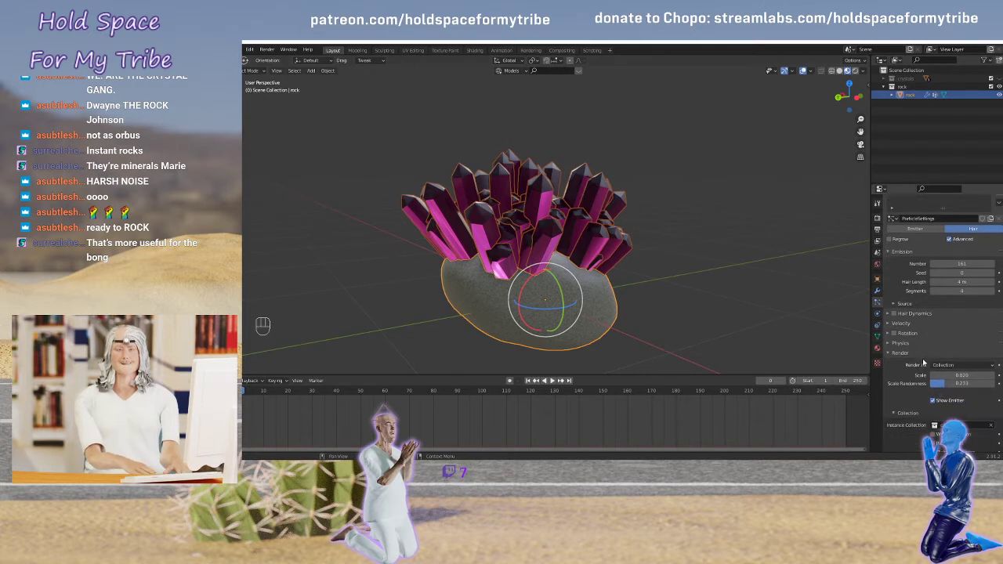
{"action": "left_click", "coordinate": [892, 324]}
{"action": "left_click", "coordinate": [889, 325]}
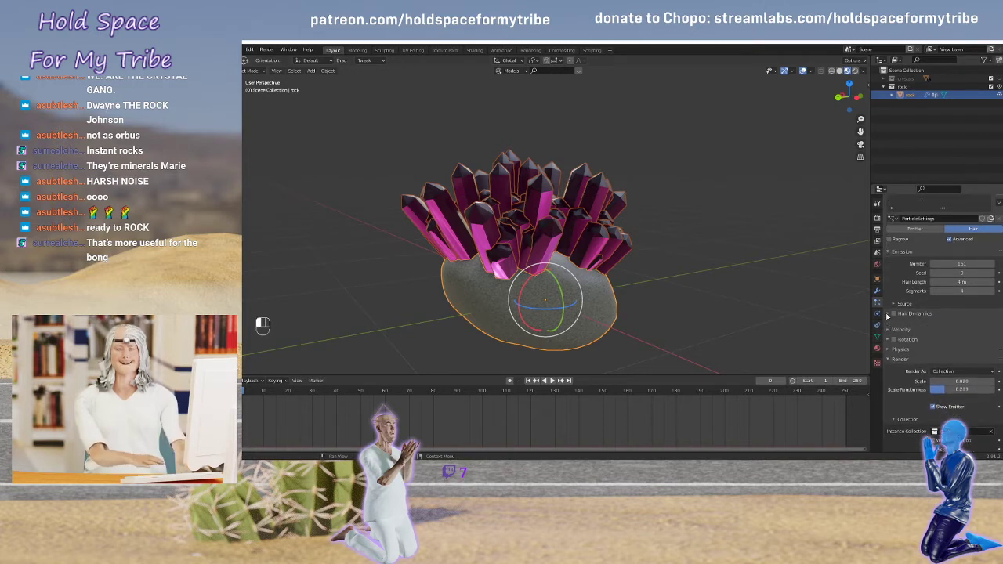
{"action": "left_click", "coordinate": [888, 334]}
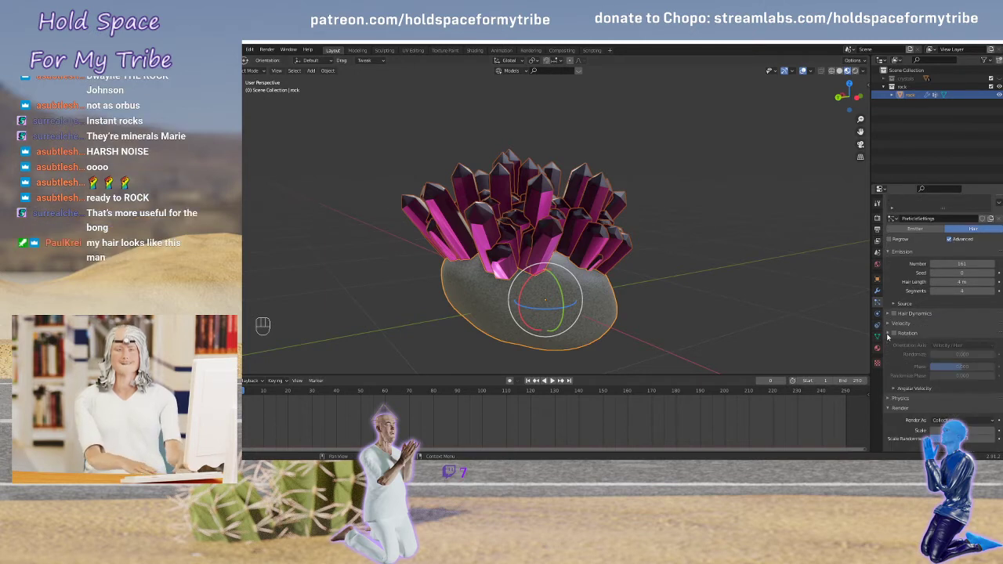
{"action": "left_click", "coordinate": [889, 334]}
{"action": "scroll", "coordinate": [909, 338], "scroll_direction": "down", "scroll_amount": 5}
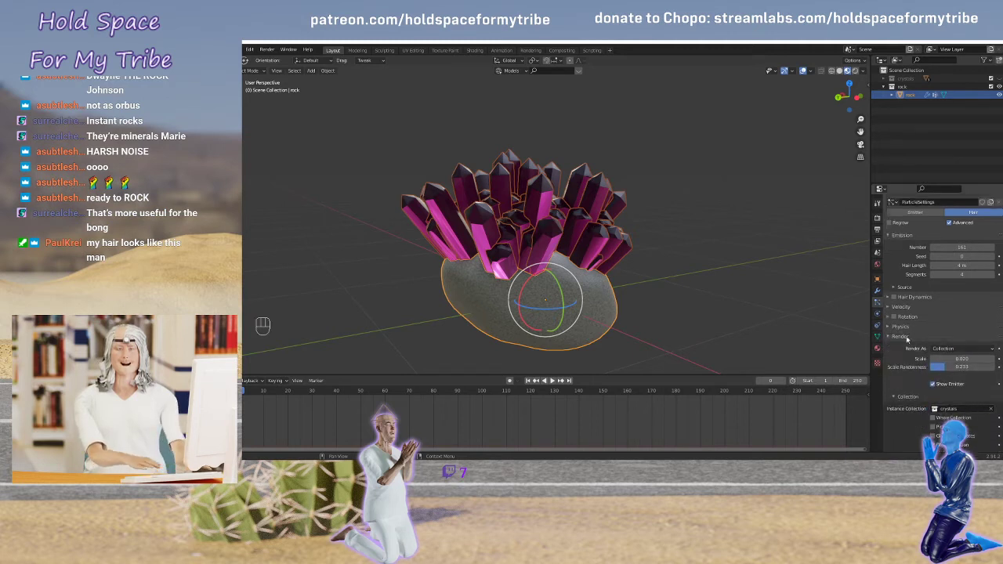
{"action": "scroll", "coordinate": [909, 339], "scroll_direction": "down", "scroll_amount": 8}
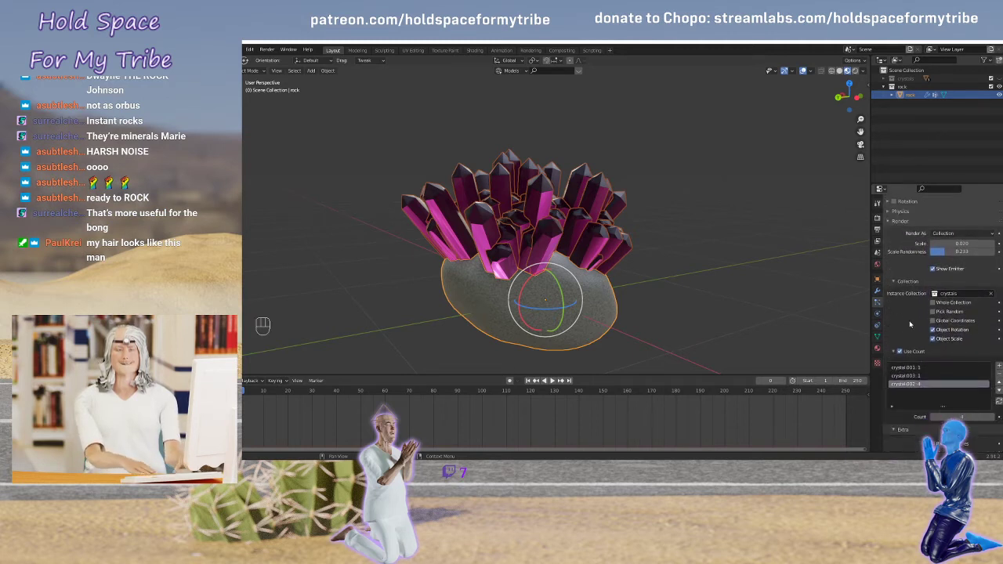
{"action": "scroll", "coordinate": [902, 350], "scroll_direction": "down", "scroll_amount": 1}
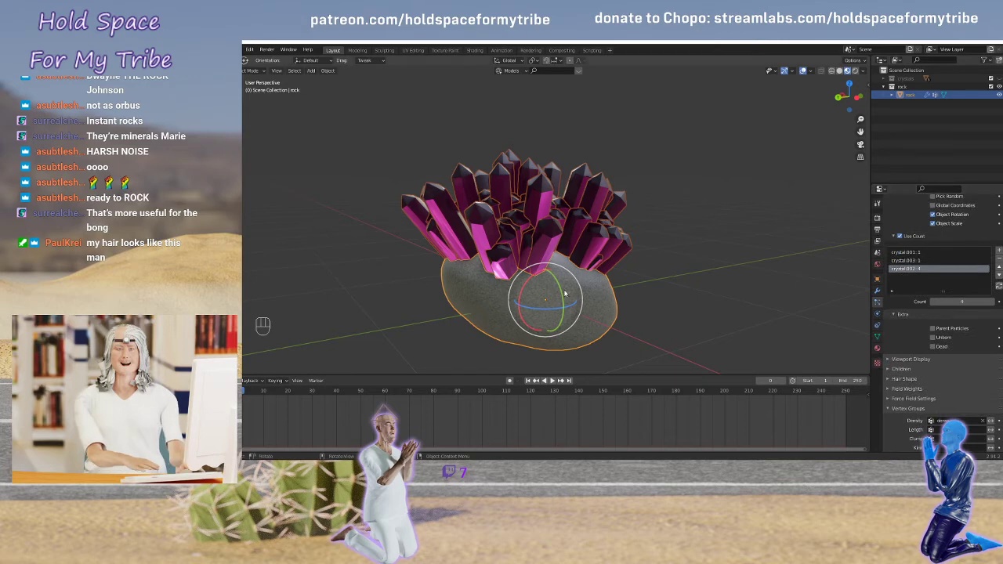
{"action": "middle_click_drag", "start_coordinate": [603, 275], "coordinate": [658, 278]}
{"action": "scroll", "coordinate": [921, 365], "scroll_direction": "down", "scroll_amount": 3}
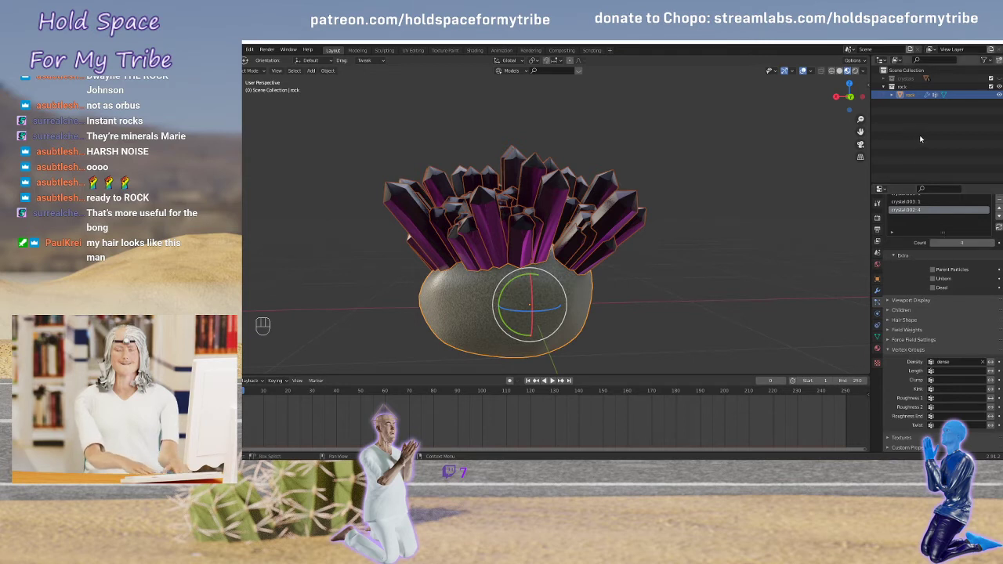
{"action": "scroll", "coordinate": [932, 319], "scroll_direction": "up", "scroll_amount": 8}
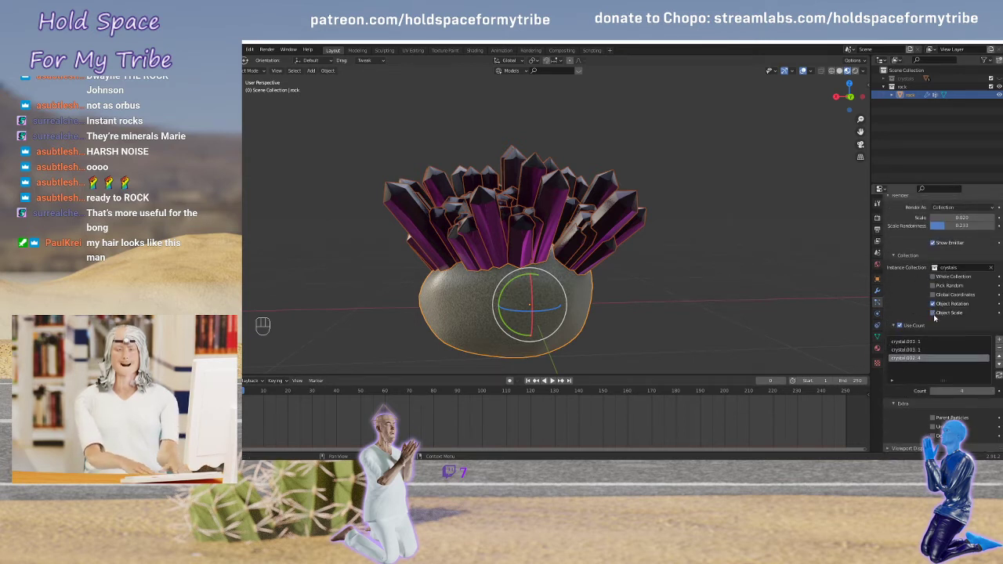
{"action": "scroll", "coordinate": [911, 290], "scroll_direction": "down", "scroll_amount": 1}
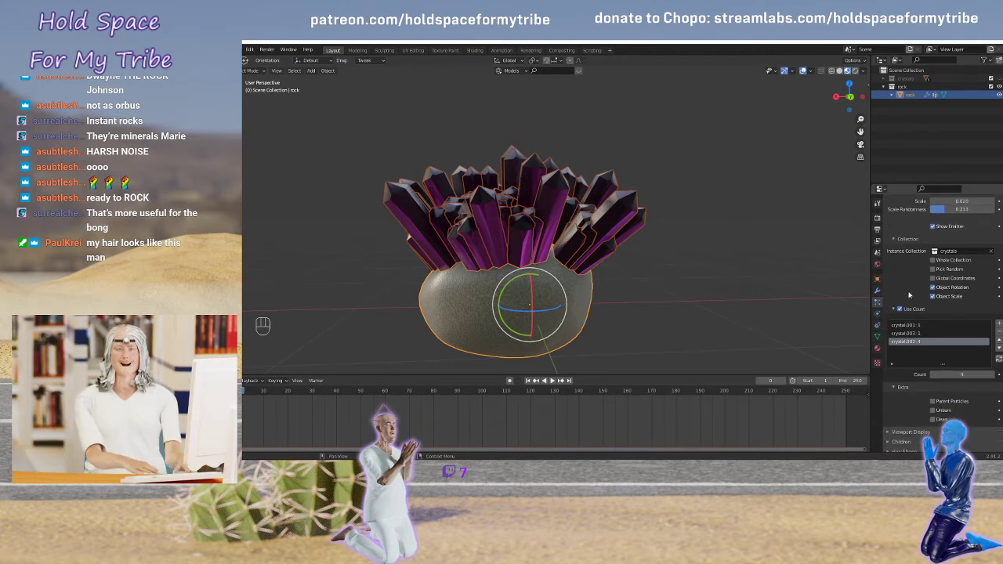
Set the use count of crystal.003 in the instance collection to 5 and check the crystals around the rock
{"action": "left_click", "coordinate": [916, 334]}
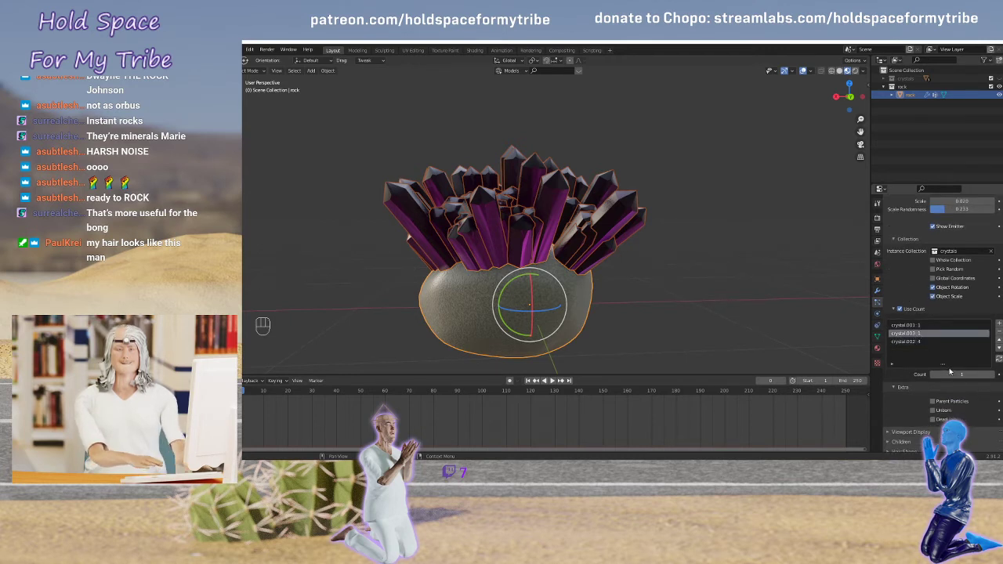
{"action": "left_click", "coordinate": [996, 377]}
{"action": "left_click", "coordinate": [996, 377]}
{"action": "left_click", "coordinate": [995, 377]}
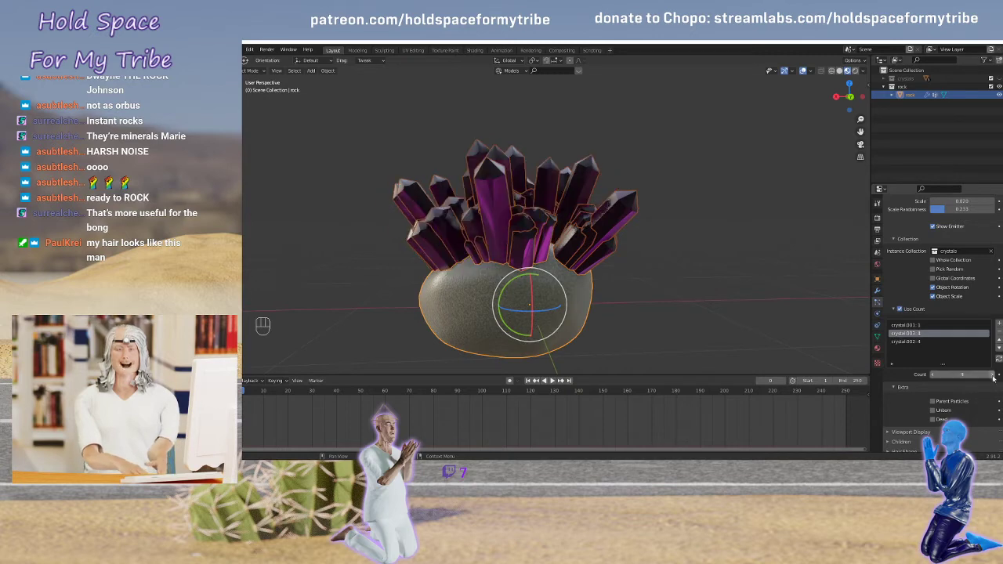
{"action": "left_click", "coordinate": [994, 377]}
{"action": "middle_click_drag", "start_coordinate": [589, 251], "coordinate": [450, 236]}
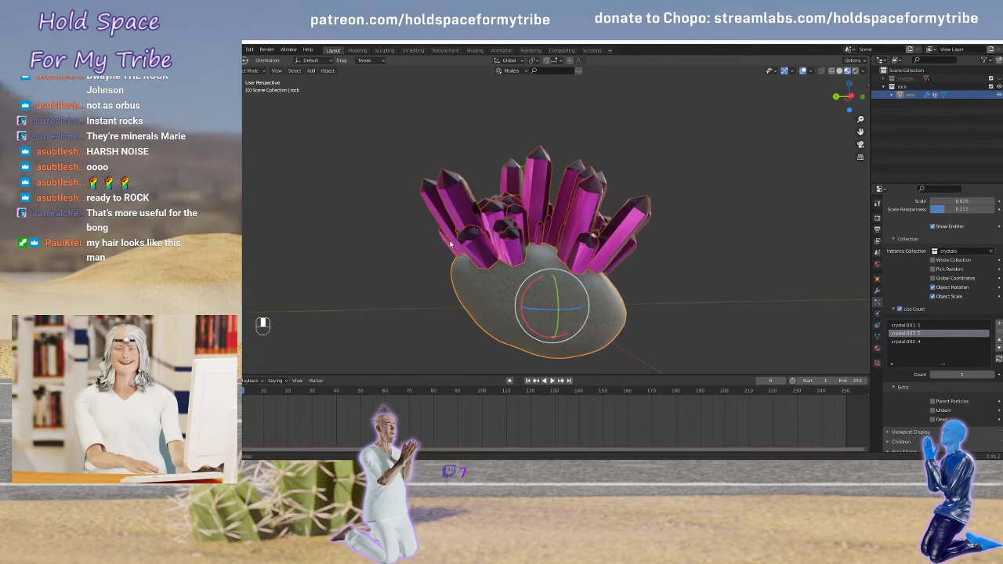
Reduce the use count of crystal.002 to 2, and then to 0, checking the crystals around the rock
{"action": "left_click", "coordinate": [902, 343]}
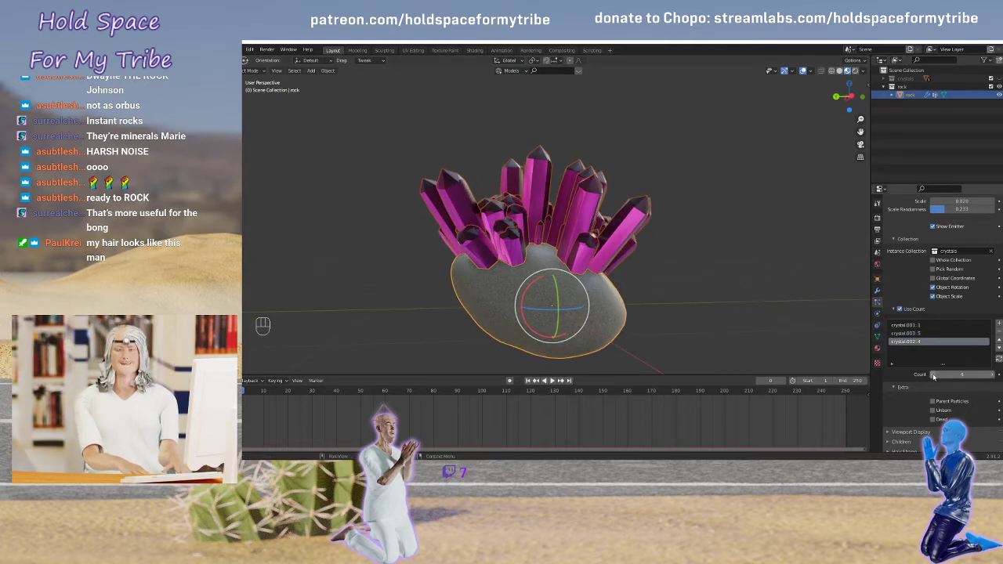
{"action": "left_click", "coordinate": [933, 376]}
{"action": "left_click", "coordinate": [934, 375]}
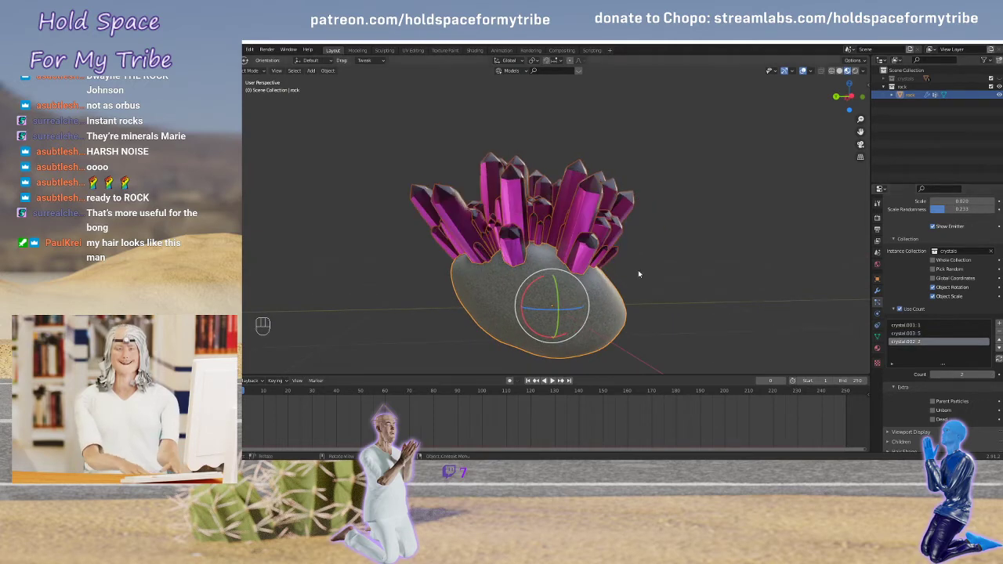
{"action": "middle_click_drag", "start_coordinate": [588, 255], "coordinate": [815, 243]}
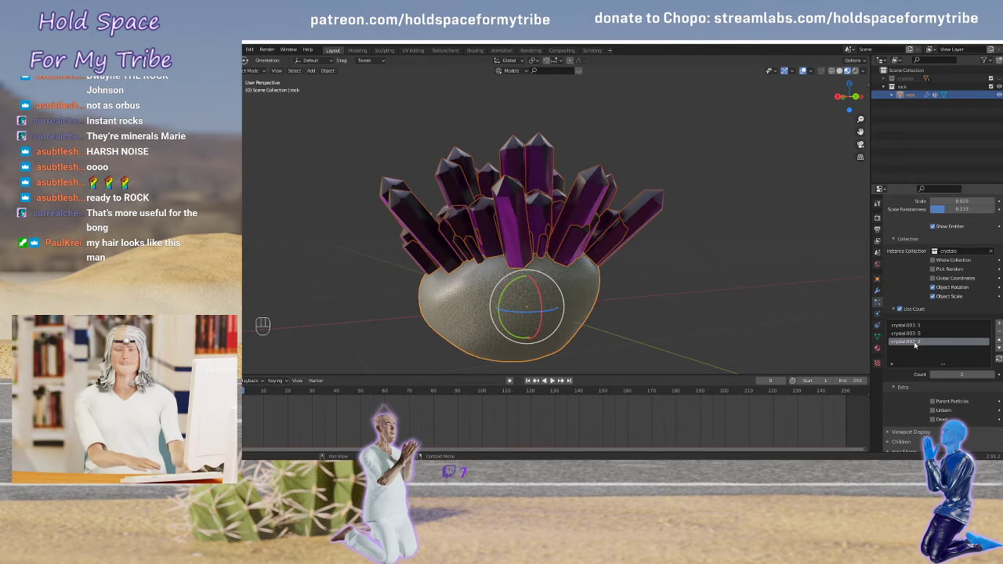
{"action": "left_click", "coordinate": [933, 375]}
{"action": "left_click", "coordinate": [933, 375]}
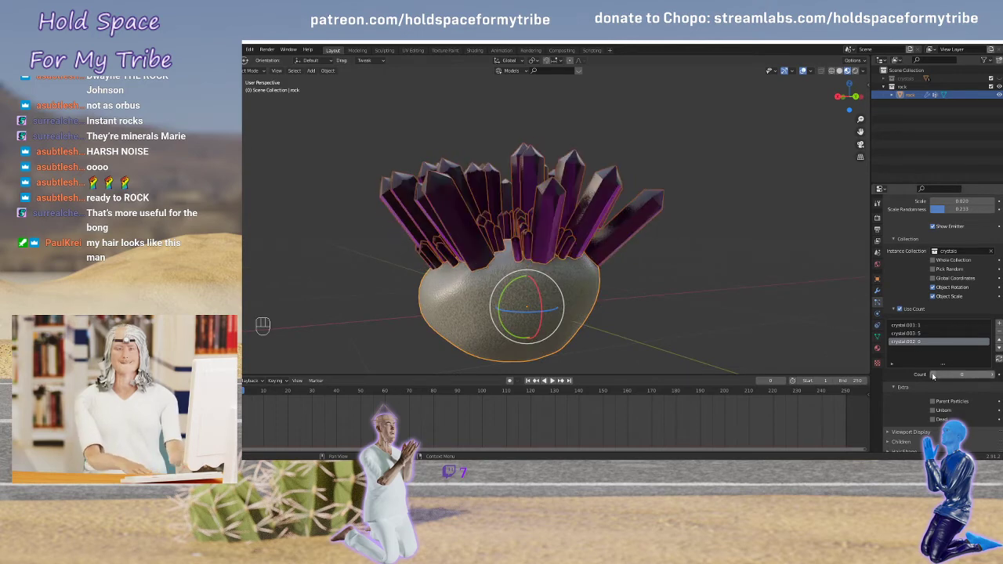
{"action": "middle_click_drag", "start_coordinate": [533, 259], "coordinate": [558, 234]}
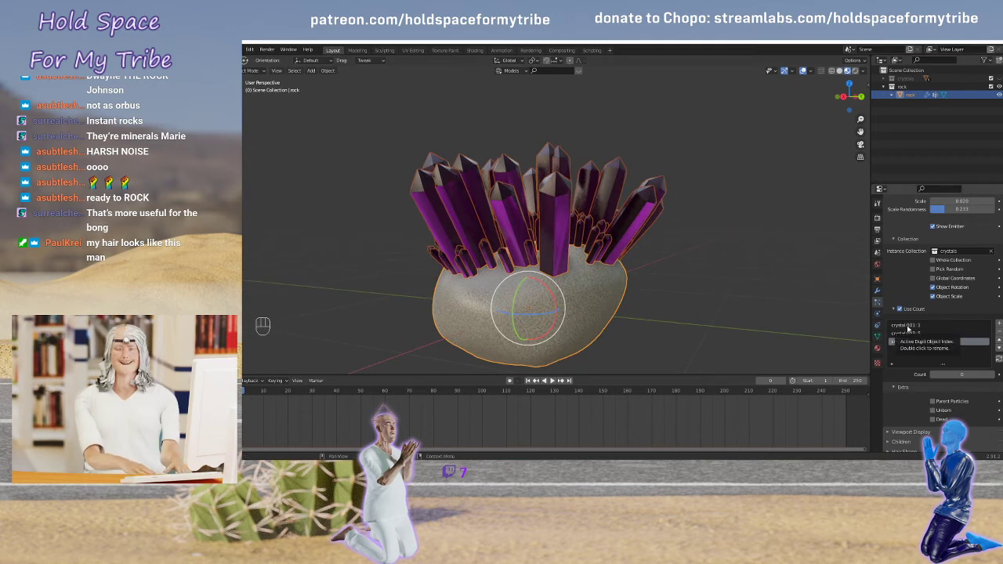
Lower the particle emission number to 32 and keep stepping it down to thin out the crystals
{"action": "scroll", "coordinate": [908, 329], "scroll_direction": "up", "scroll_amount": 6}
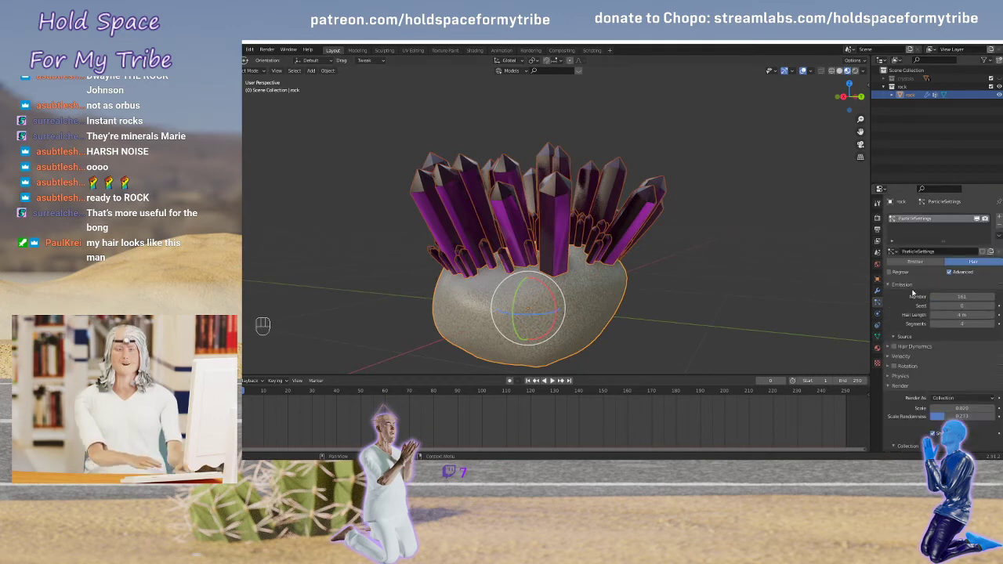
{"action": "left_click_drag", "start_coordinate": [960, 297], "coordinate": [849, 297]}
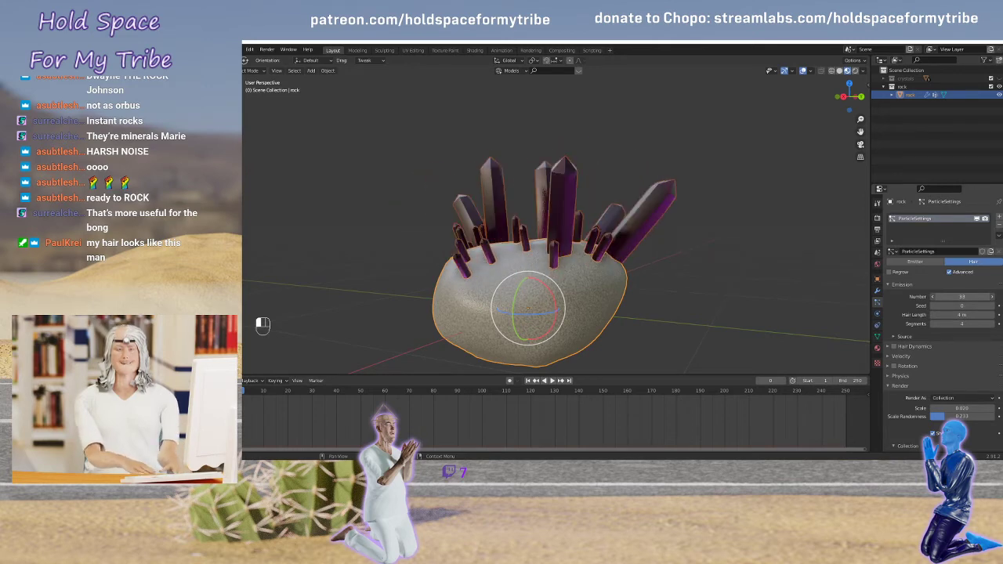
{"action": "middle_click_drag", "start_coordinate": [504, 264], "coordinate": [607, 268]}
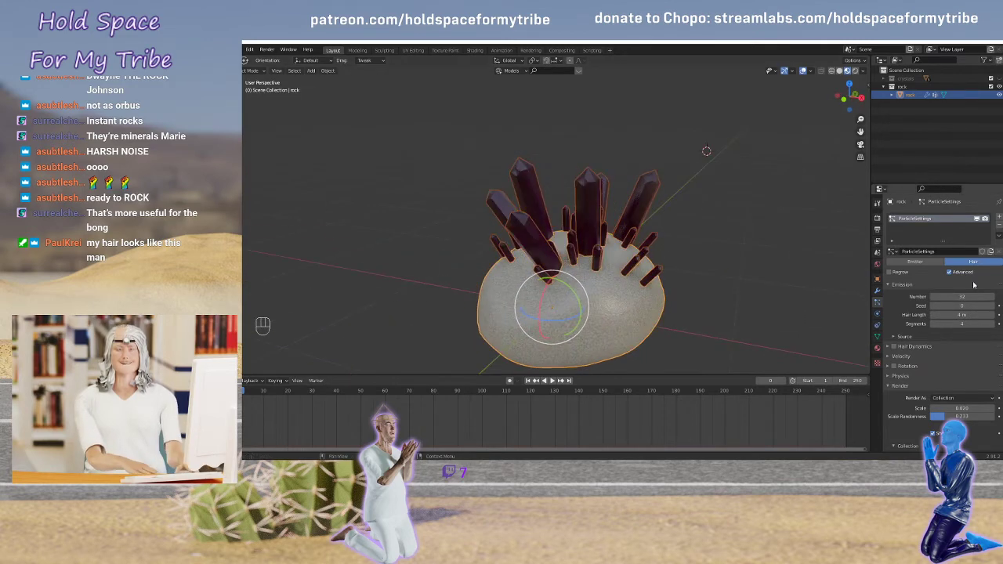
{"action": "left_click", "coordinate": [932, 298]}
{"action": "left_click", "coordinate": [932, 297]}
{"action": "left_click", "coordinate": [933, 298]}
{"action": "left_click", "coordinate": [933, 298]}
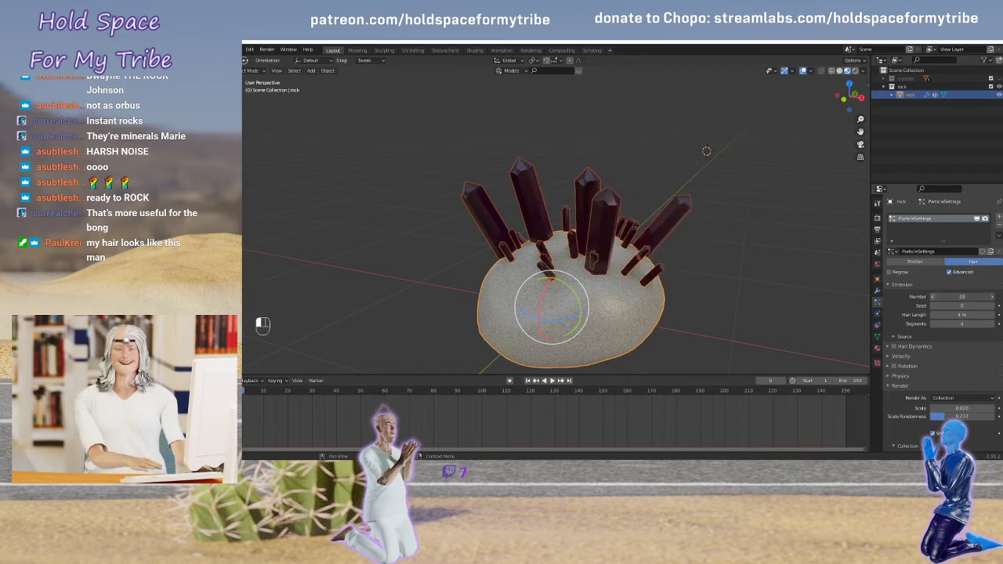
{"action": "left_click", "coordinate": [933, 299]}
{"action": "left_click", "coordinate": [932, 299]}
{"action": "left_click", "coordinate": [933, 299]}
{"action": "left_click", "coordinate": [933, 300]}
{"action": "left_click", "coordinate": [933, 298]}
{"action": "left_click", "coordinate": [932, 299]}
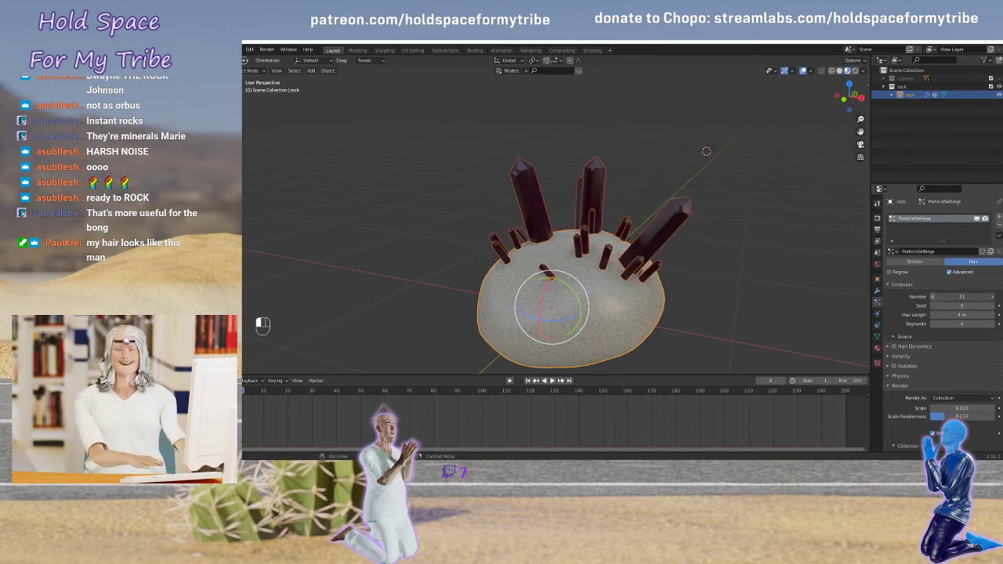
{"action": "left_click", "coordinate": [933, 299]}
{"action": "left_click", "coordinate": [933, 298]}
{"action": "left_click", "coordinate": [932, 298]}
{"action": "left_click", "coordinate": [932, 299]}
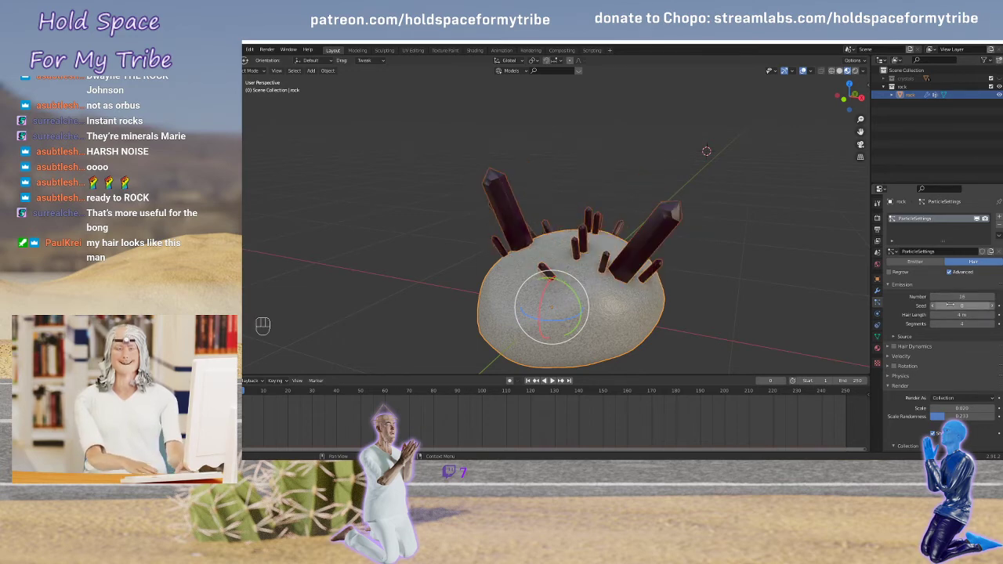
Raise the particle emission number to 203 and check the denser crystals and their use counts
{"action": "left_click_drag", "start_coordinate": [950, 297], "coordinate": [990, 297]}
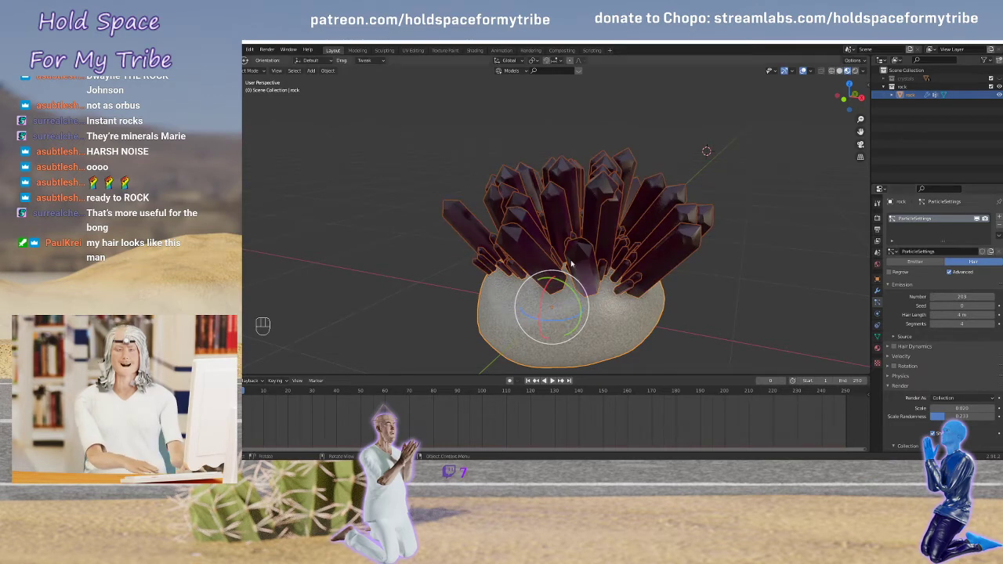
{"action": "middle_click_drag", "start_coordinate": [525, 242], "coordinate": [630, 230]}
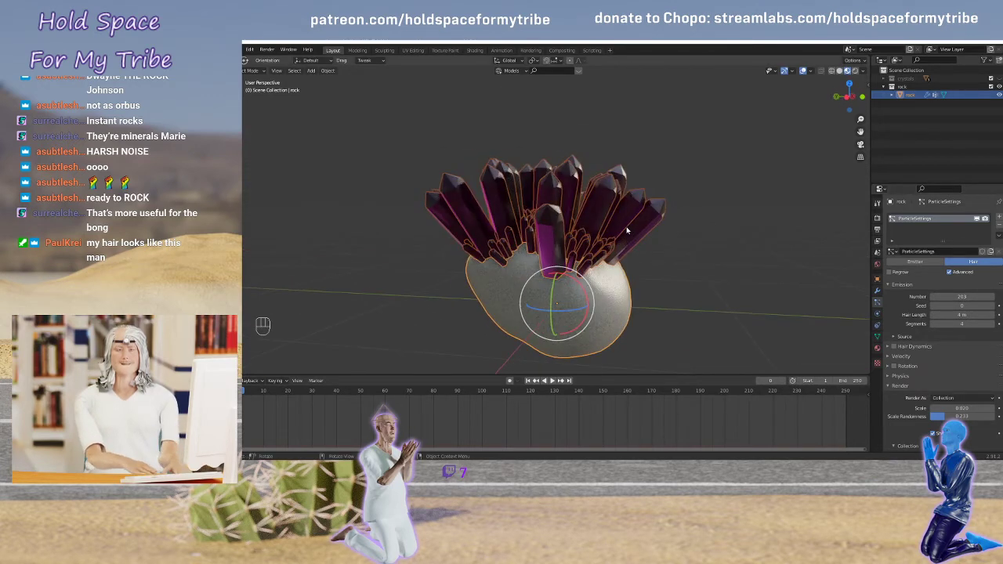
{"action": "scroll", "coordinate": [909, 314], "scroll_direction": "down", "scroll_amount": 7}
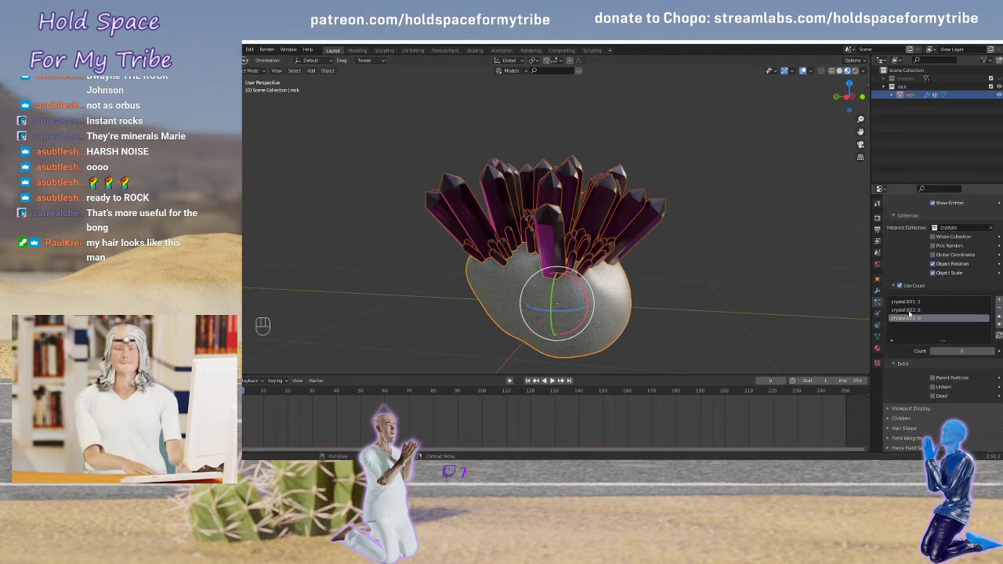
{"action": "scroll", "coordinate": [908, 310], "scroll_direction": "up", "scroll_amount": 1}
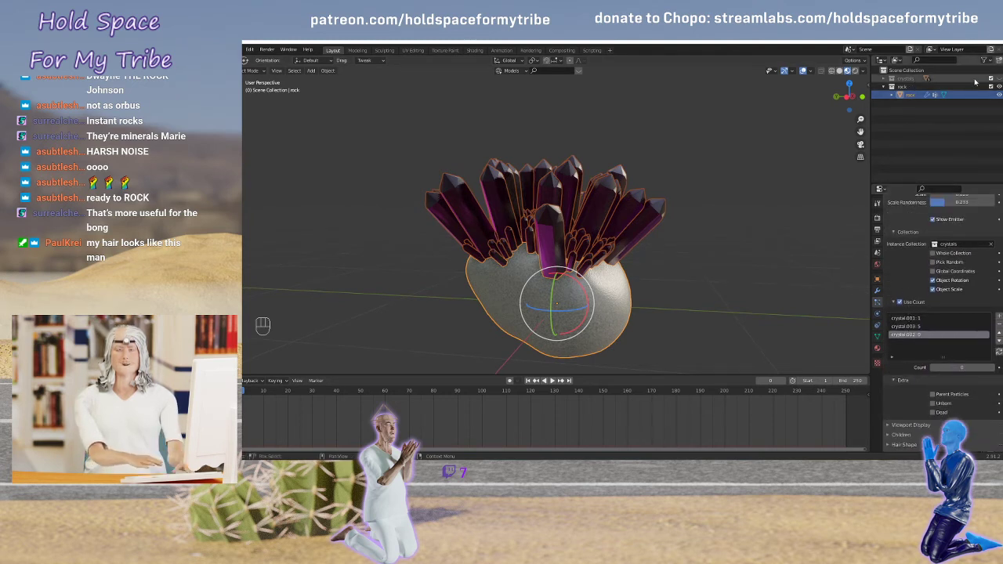
Show and expand the crystals collection to inspect its source crystals, and hide the collection again
{"action": "left_click", "coordinate": [999, 79]}
{"action": "left_click", "coordinate": [884, 80]}
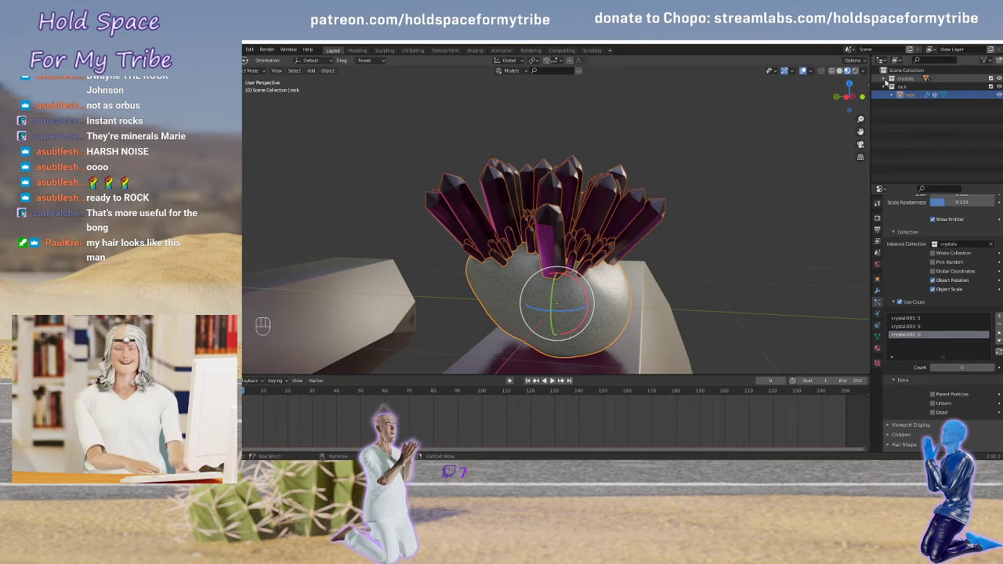
{"action": "scroll", "coordinate": [783, 179], "scroll_direction": "down", "scroll_amount": 5}
{"action": "scroll", "coordinate": [767, 185], "scroll_direction": "up", "scroll_amount": 4}
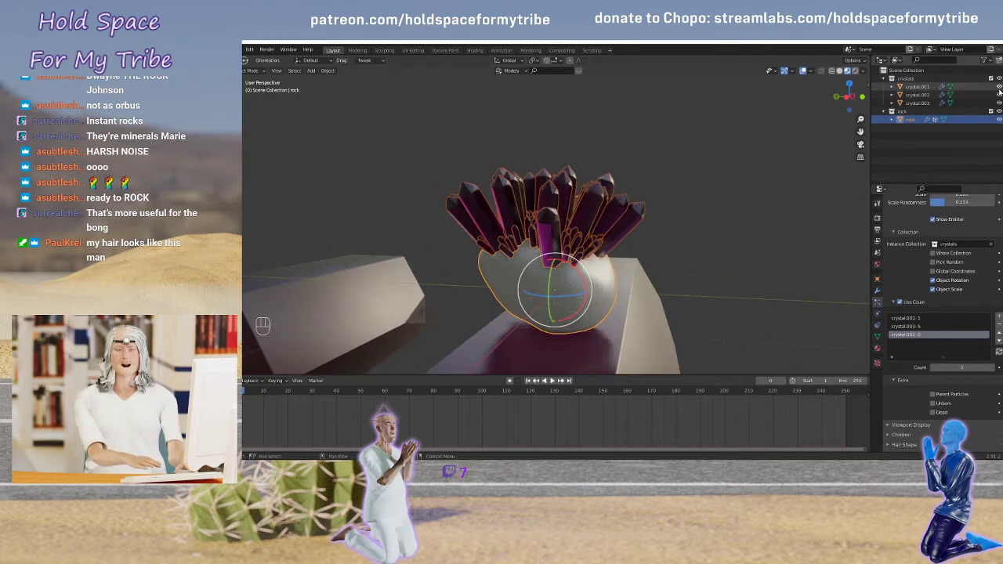
{"action": "left_click", "coordinate": [991, 78]}
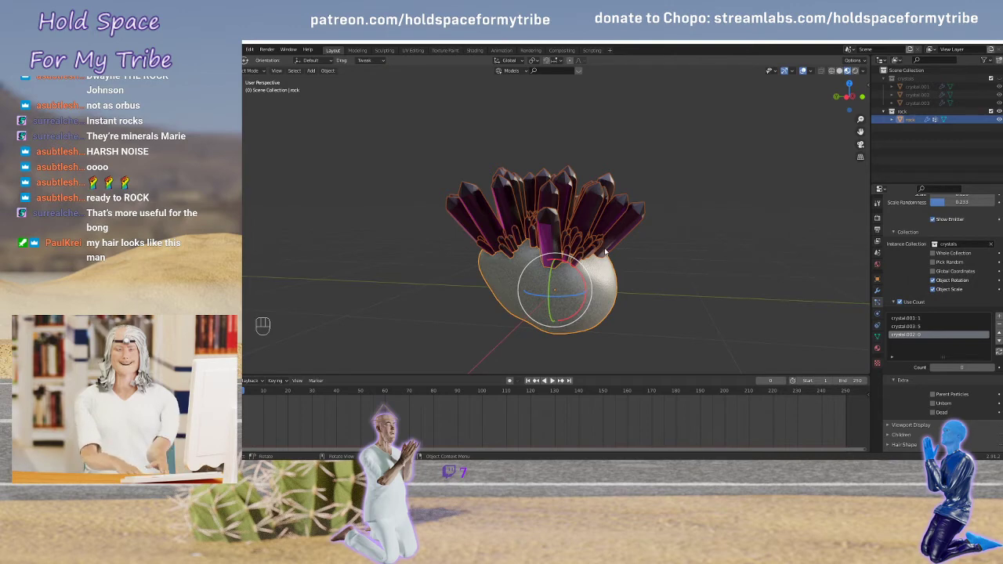
Try Pick Random for the crystals instance collection and switch it off again
{"action": "scroll", "coordinate": [566, 243], "scroll_direction": "up", "scroll_amount": 5}
{"action": "scroll", "coordinate": [564, 243], "scroll_direction": "down", "scroll_amount": 2}
{"action": "middle_click_drag", "start_coordinate": [523, 244], "coordinate": [652, 235]}
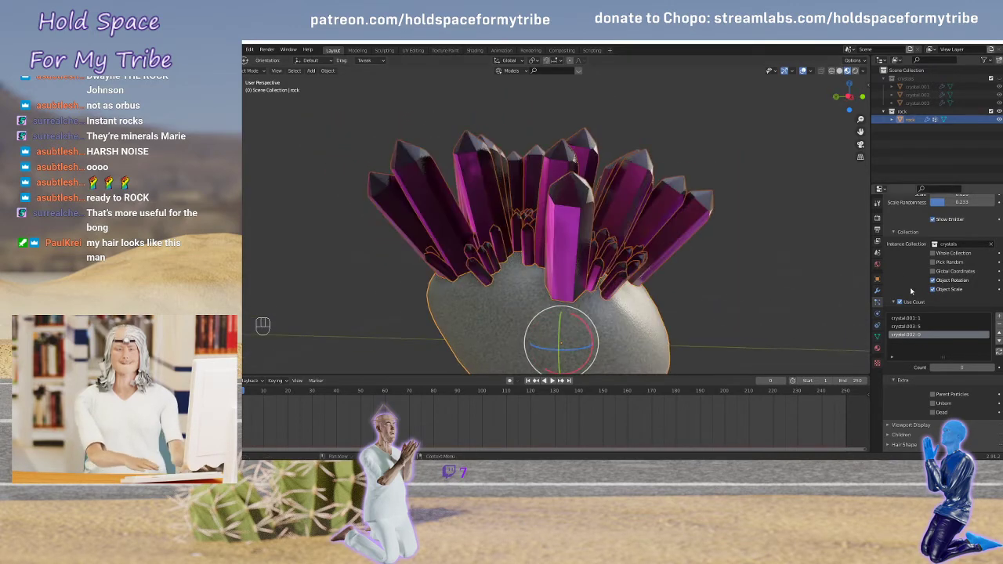
{"action": "scroll", "coordinate": [899, 272], "scroll_direction": "up", "scroll_amount": 1}
{"action": "left_click", "coordinate": [933, 279]}
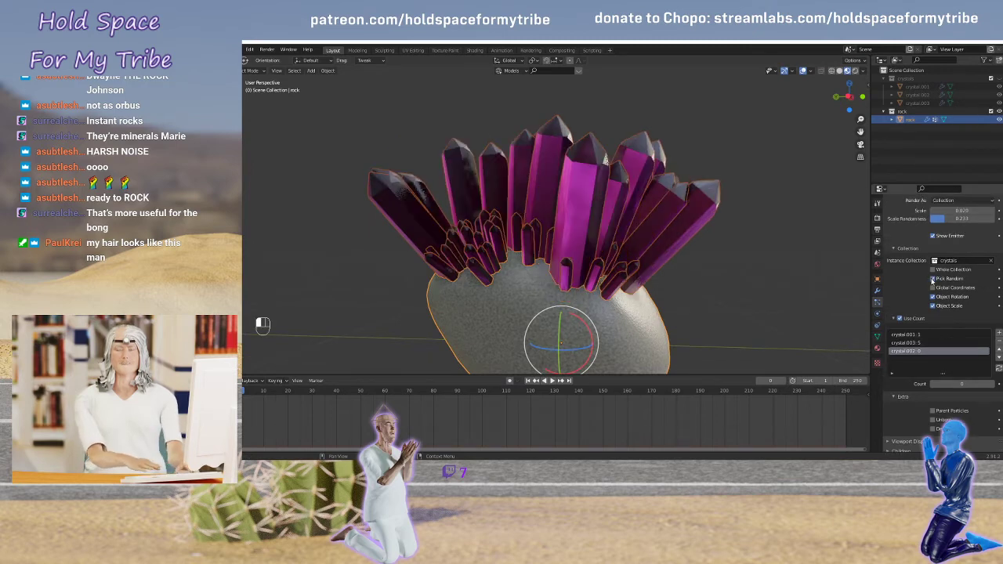
{"action": "left_click", "coordinate": [932, 279]}
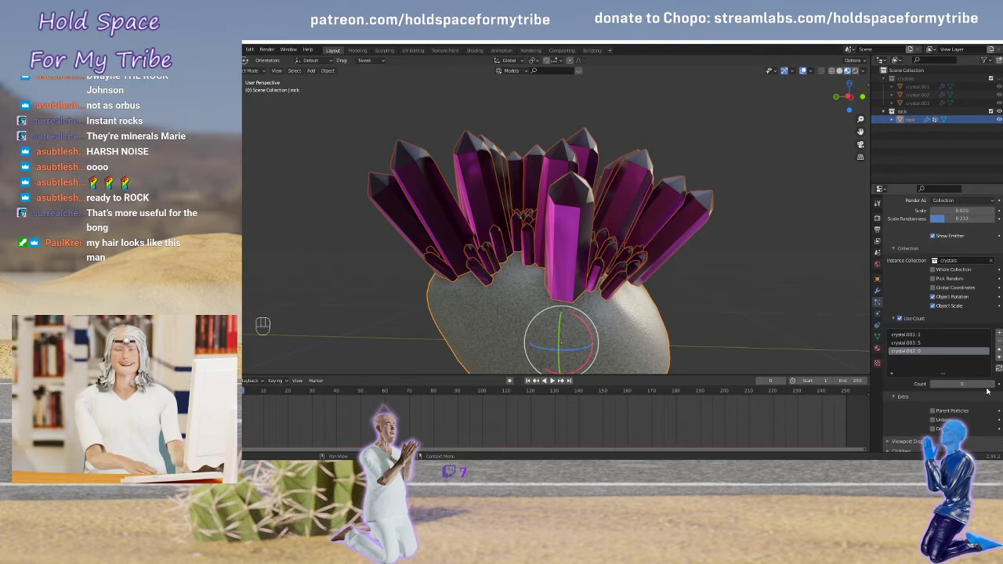
Show the crystals collection and scale crystal.002 down by a factor of about 0.271
{"action": "scroll", "coordinate": [680, 267], "scroll_direction": "down", "scroll_amount": 2}
{"action": "mouse_move", "coordinate": [597, 254]}
{"action": "middle_mouse_down"}
{"action": "mouse_move", "coordinate": [548, 260]}
{"action": "mouse_move", "coordinate": [609, 258]}
{"action": "mouse_move", "coordinate": [627, 268]}
{"action": "mouse_move", "coordinate": [507, 249]}
{"action": "mouse_move", "coordinate": [584, 253]}
{"action": "middle_mouse_up"}
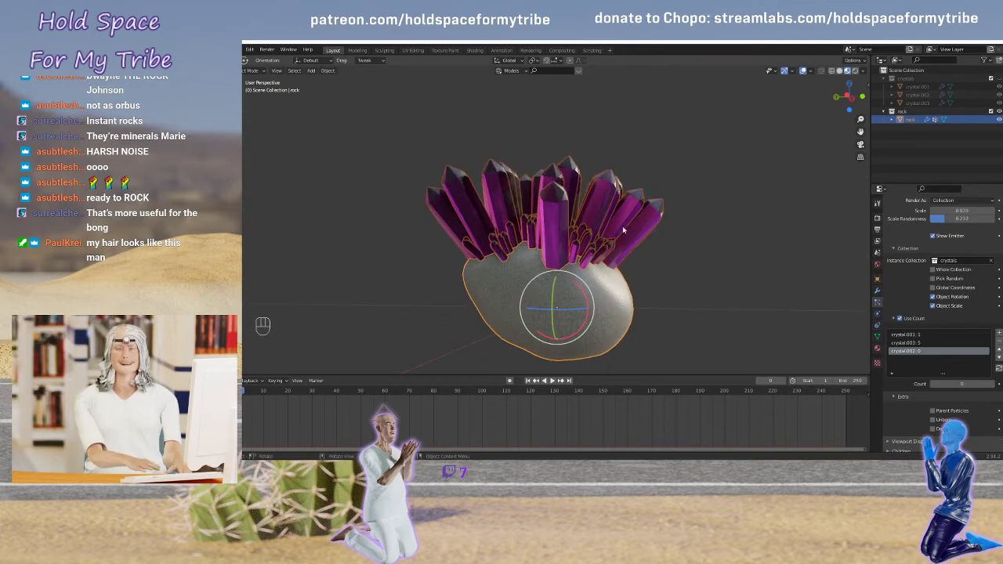
{"action": "left_click", "coordinate": [998, 78]}
{"action": "scroll", "coordinate": [641, 218], "scroll_direction": "down", "scroll_amount": 6}
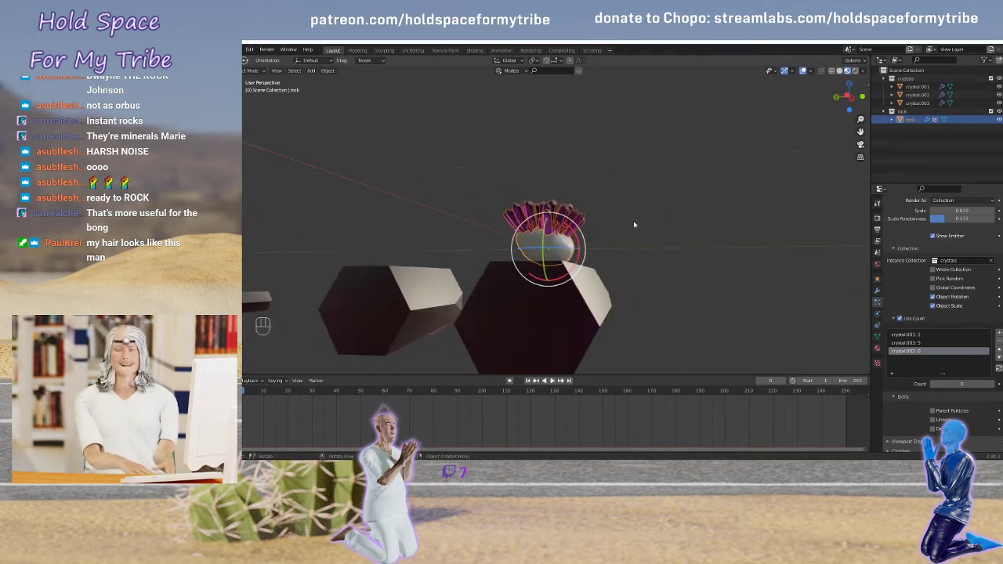
{"action": "middle_click_drag", "start_coordinate": [581, 272], "coordinate": [493, 237]}
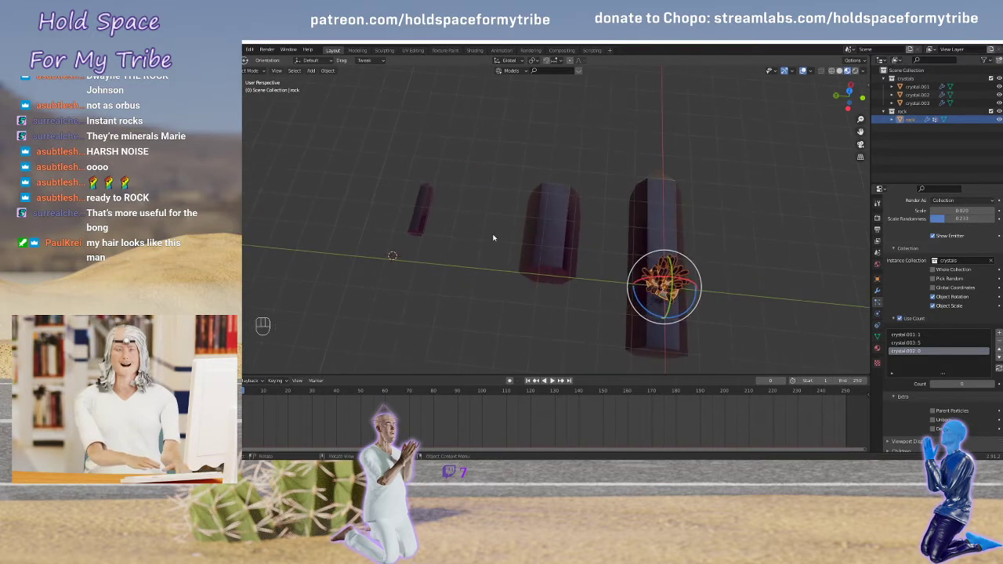
{"action": "left_click", "coordinate": [547, 236]}
{"action": "key", "text": "s"}
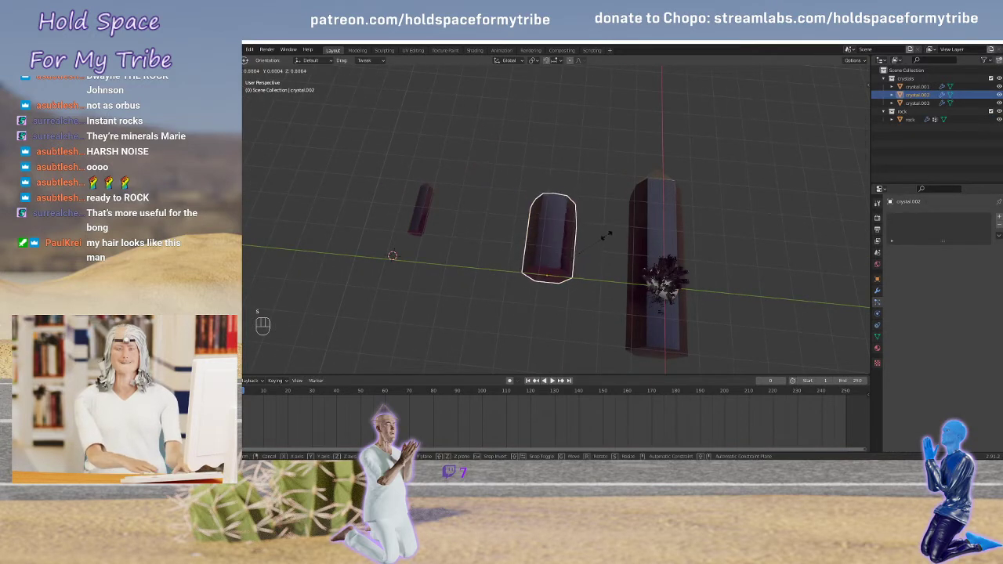
{"action": "left_click", "coordinate": [564, 265]}
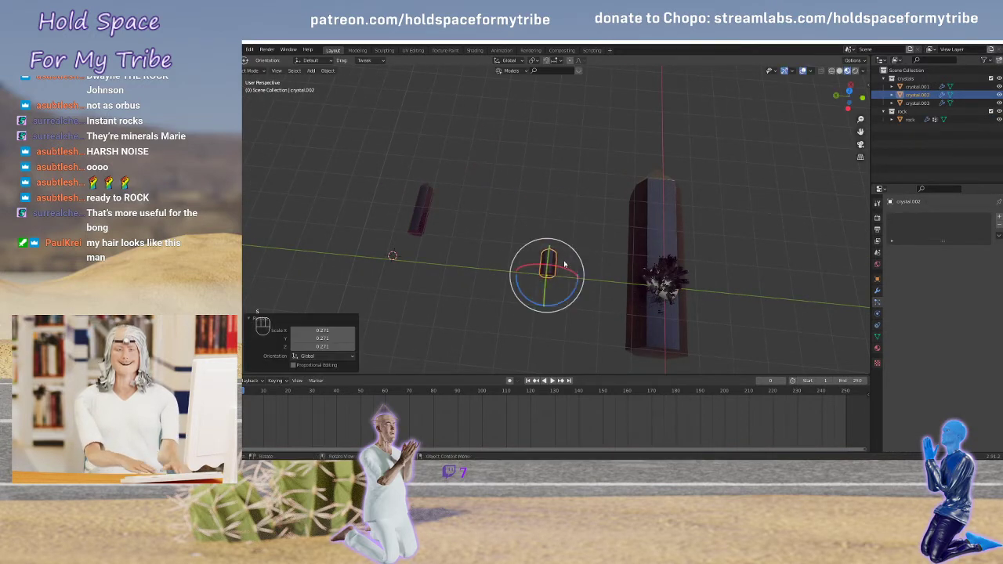
Scale crystal.003 down to a fraction of its size and enlarge crystal.001 by a factor of about 1.952
{"action": "left_click", "coordinate": [426, 215]}
{"action": "key", "text": "s"}
{"action": "left_click", "coordinate": [464, 221]}
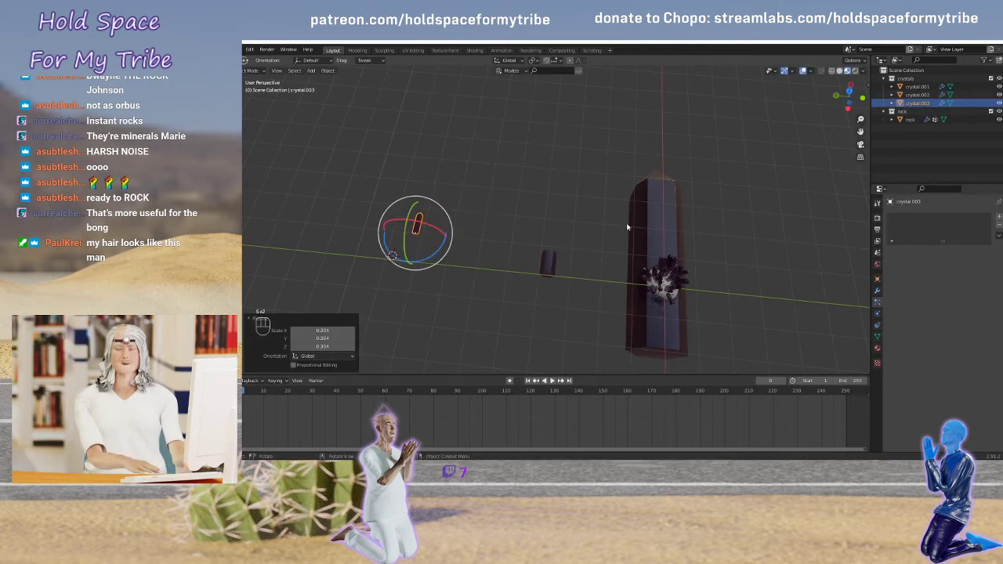
{"action": "left_click", "coordinate": [647, 227]}
{"action": "key", "text": "s"}
{"action": "left_click", "coordinate": [788, 147]}
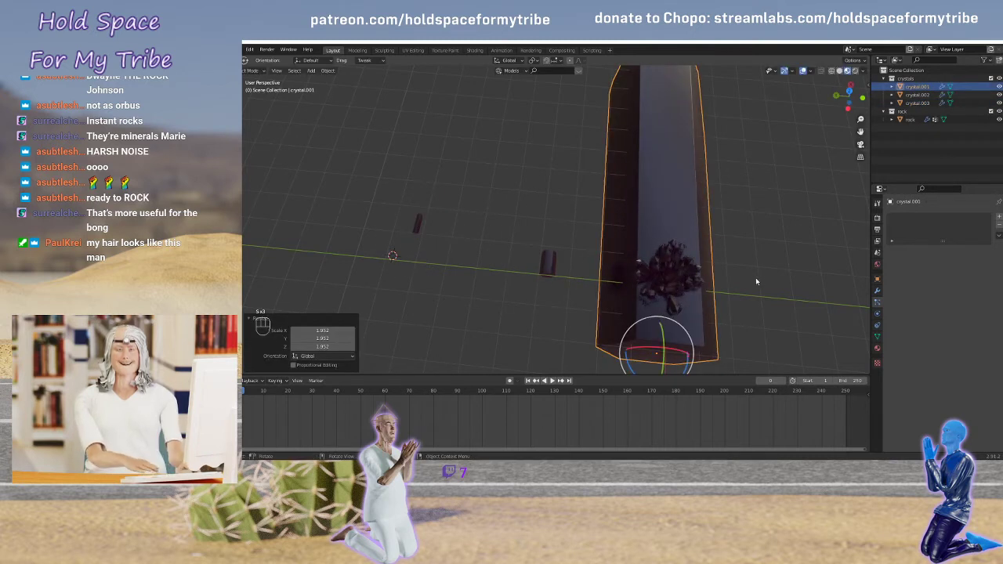
Hide the source crystals and check the resized crystal cluster on the rock
{"action": "key", "text": "h"}
{"action": "middle_click_drag", "start_coordinate": [726, 242], "coordinate": [642, 220]}
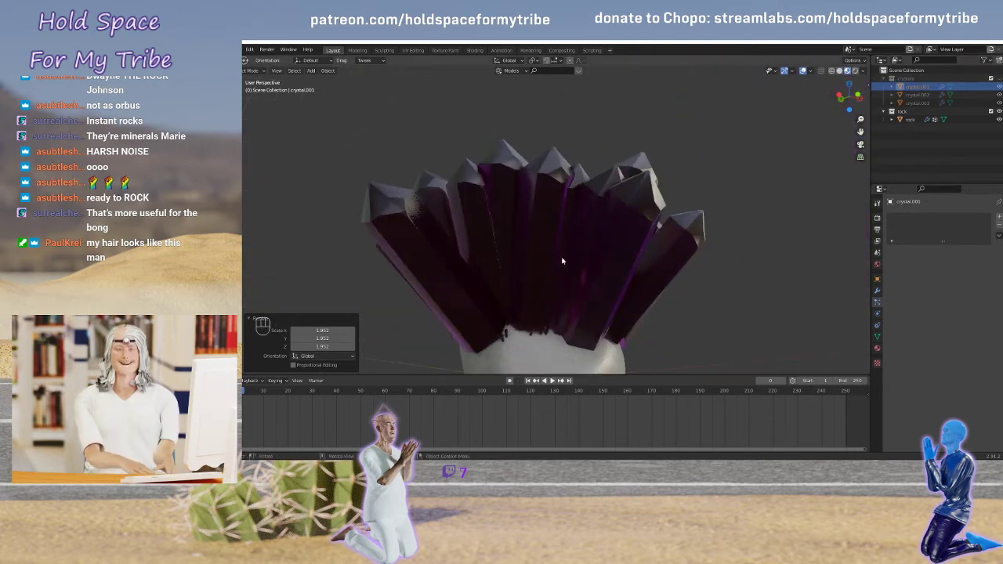
{"action": "middle_click_drag", "start_coordinate": [562, 261], "coordinate": [624, 242]}
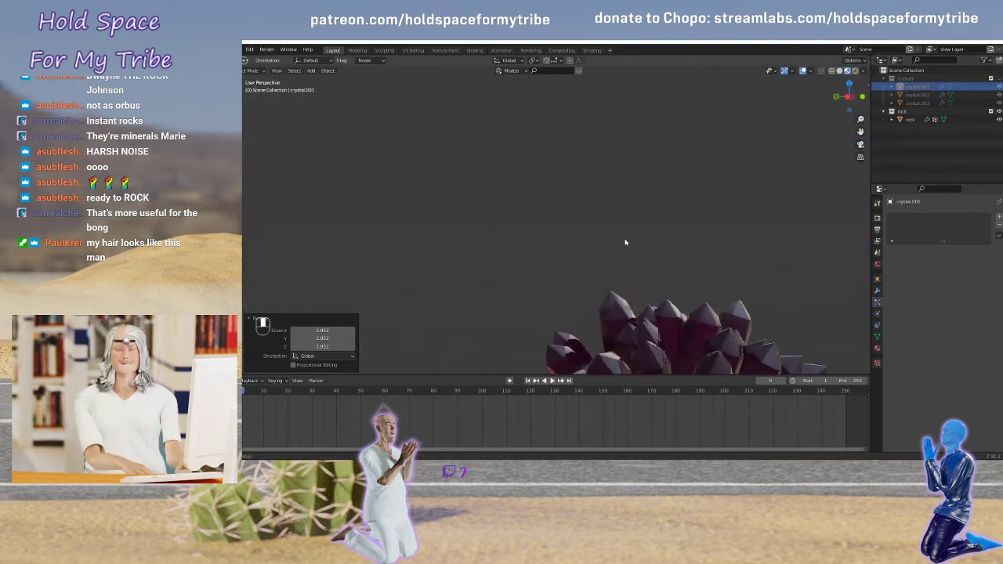
{"action": "scroll", "coordinate": [627, 242], "scroll_direction": "down", "scroll_amount": 3}
{"action": "scroll", "coordinate": [678, 277], "scroll_direction": "up", "scroll_amount": 4}
{"action": "middle_click_drag", "start_coordinate": [707, 288], "coordinate": [641, 198], "text": "shift"}
Set the emission seed of the rock's hair particle system to 3
{"action": "left_click", "coordinate": [668, 329]}
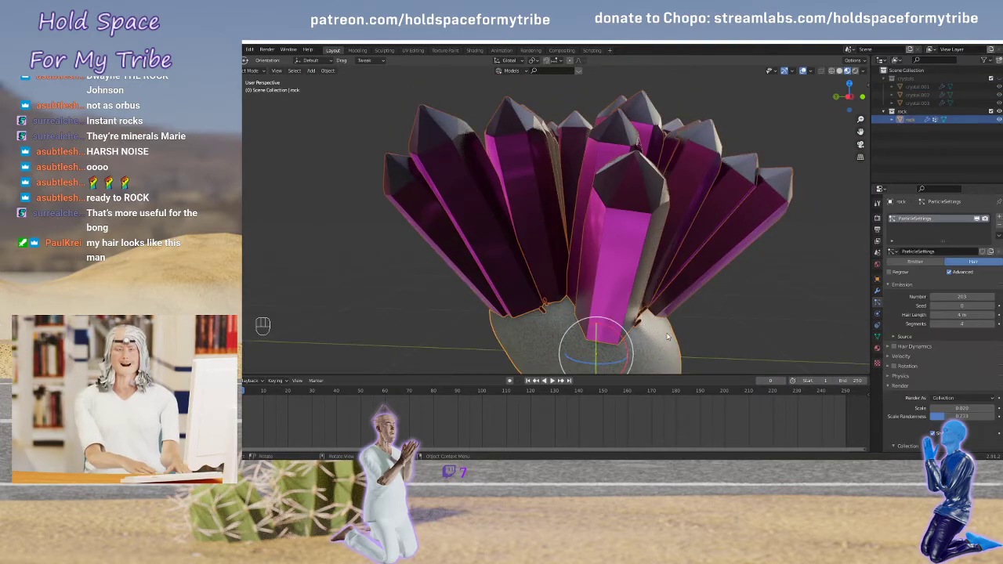
{"action": "scroll", "coordinate": [923, 313], "scroll_direction": "down", "scroll_amount": 1}
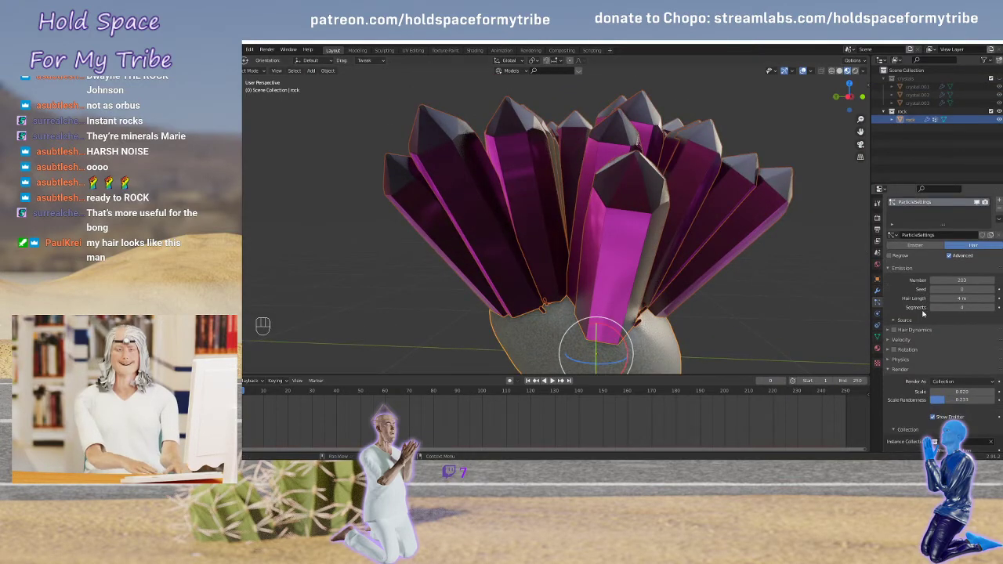
{"action": "left_click", "coordinate": [991, 289]}
{"action": "left_click", "coordinate": [991, 289]}
{"action": "left_click", "coordinate": [991, 289]}
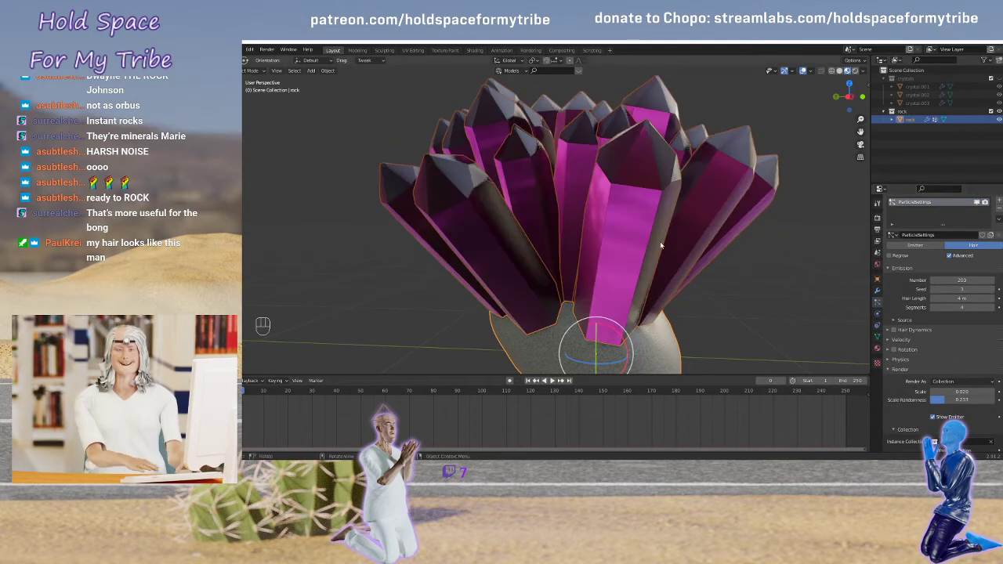
Switch the viewport to Rendered shading and examine the crystal cluster from several sides
{"action": "scroll", "coordinate": [634, 243], "scroll_direction": "down", "scroll_amount": 4}
{"action": "mouse_move", "coordinate": [634, 243]}
{"action": "middle_mouse_down"}
{"action": "mouse_move", "coordinate": [651, 244]}
{"action": "mouse_move", "coordinate": [638, 248]}
{"action": "middle_mouse_up"}
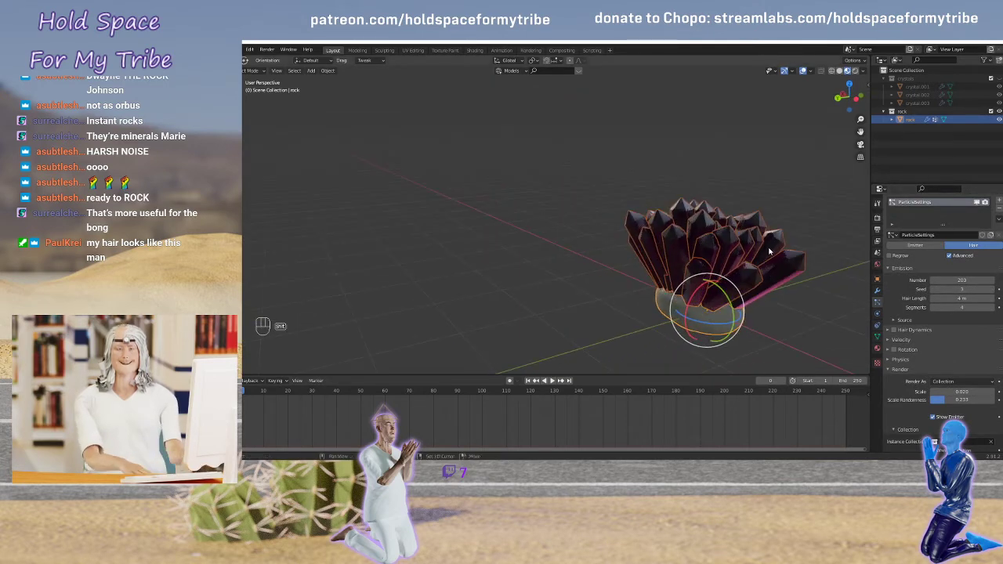
{"action": "middle_click_drag", "start_coordinate": [769, 251], "coordinate": [689, 218], "text": "shift"}
{"action": "key", "text": "z"}
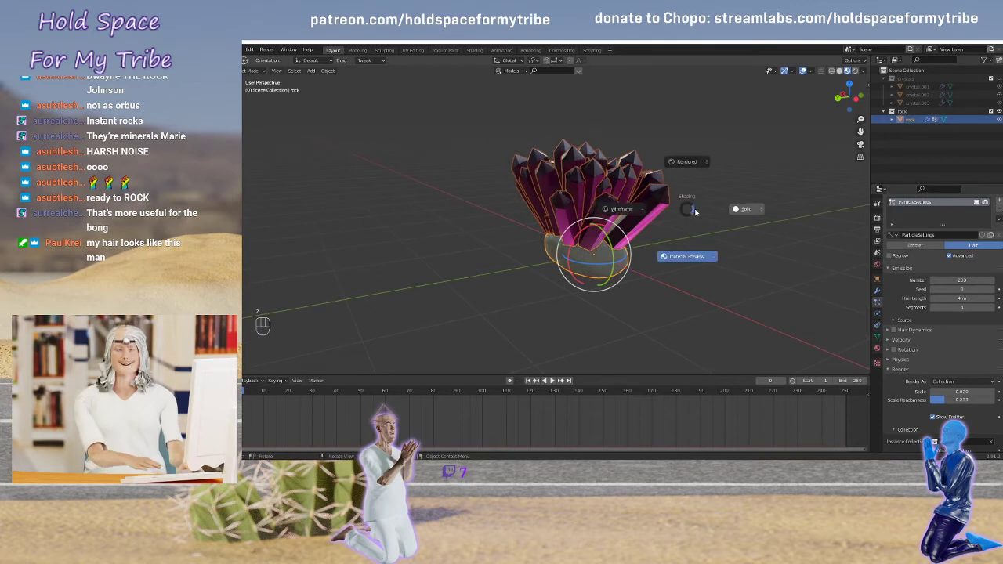
{"action": "left_click", "coordinate": [696, 164]}
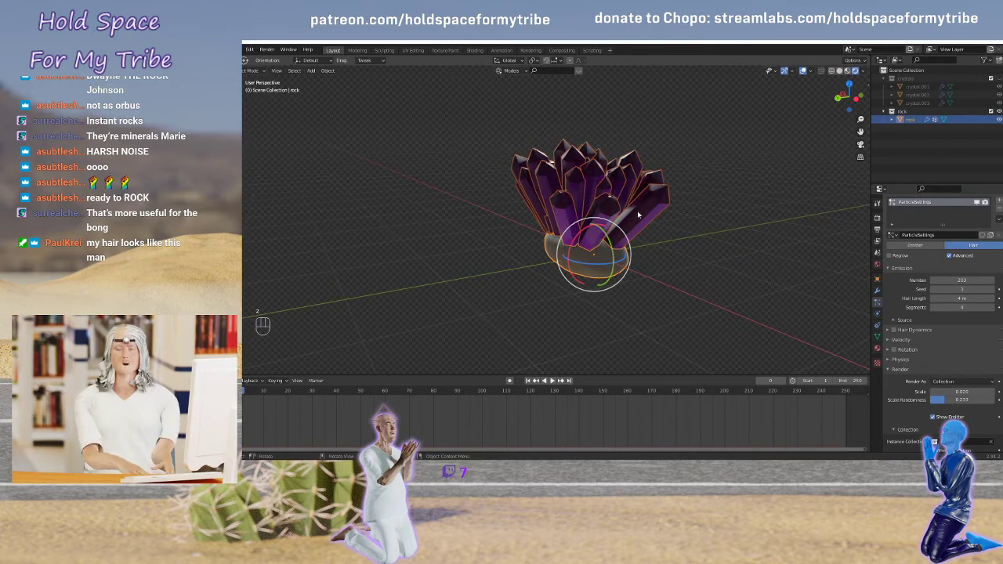
{"action": "middle_click_drag", "start_coordinate": [736, 196], "coordinate": [552, 186]}
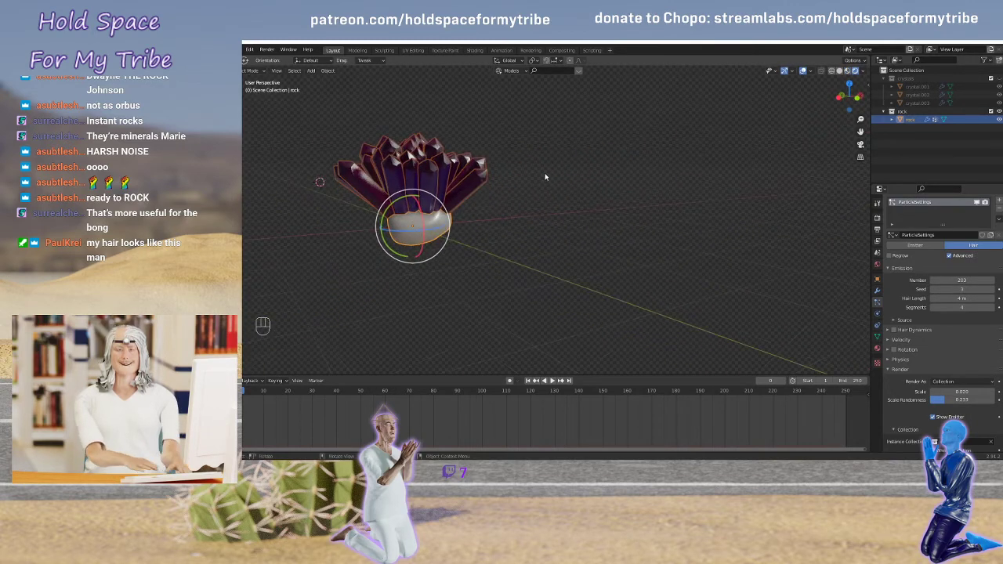
{"action": "key", "text": "KP_Decimal"}
{"action": "scroll", "coordinate": [611, 217], "scroll_direction": "up", "scroll_amount": 3}
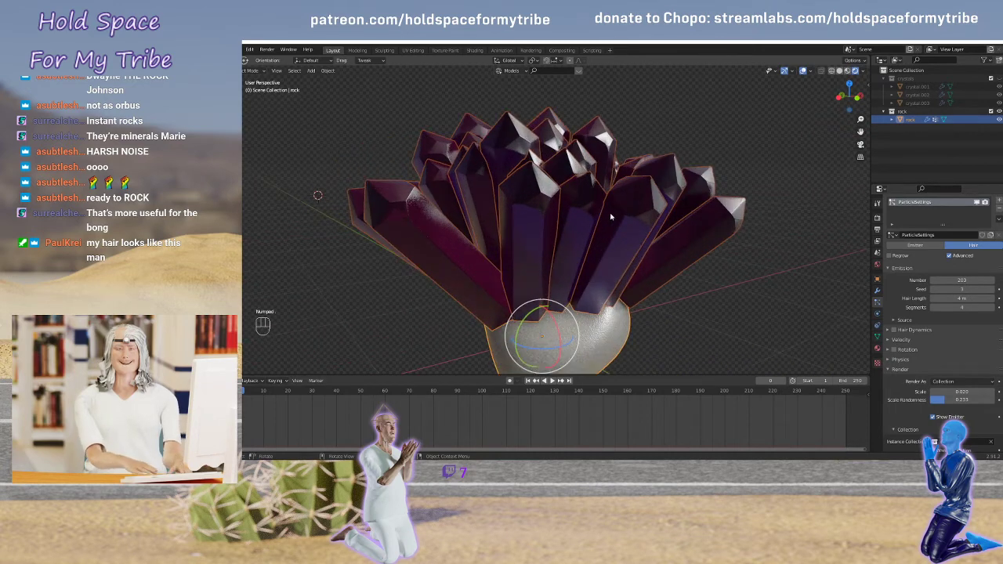
{"action": "scroll", "coordinate": [611, 216], "scroll_direction": "down", "scroll_amount": 2}
{"action": "mouse_move", "coordinate": [638, 239]}
{"action": "middle_mouse_down"}
{"action": "mouse_move", "coordinate": [669, 240]}
{"action": "mouse_move", "coordinate": [638, 247]}
{"action": "middle_mouse_up"}
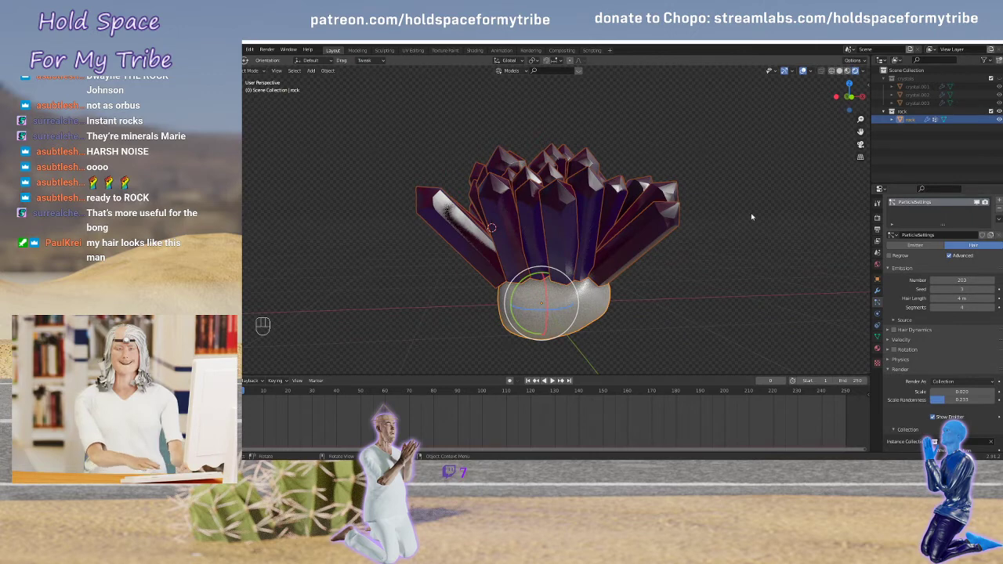
Show the crystals collection again and scale crystal.001 down by a factor of about 0.418
{"action": "left_click", "coordinate": [999, 78]}
{"action": "scroll", "coordinate": [649, 271], "scroll_direction": "down", "scroll_amount": 10}
{"action": "left_click", "coordinate": [649, 249]}
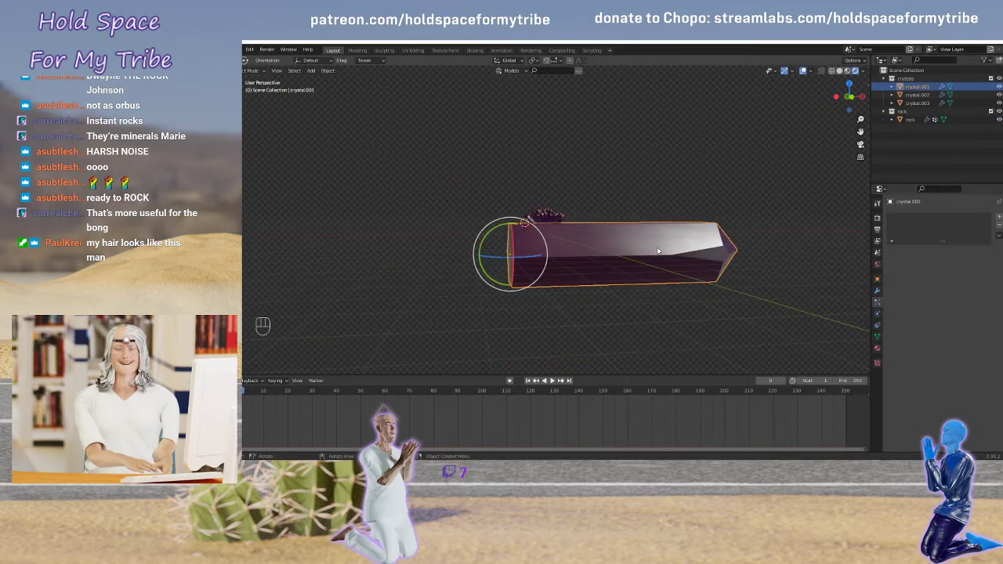
{"action": "scroll", "coordinate": [658, 249], "scroll_direction": "down", "scroll_amount": 3}
{"action": "middle_click_drag", "start_coordinate": [658, 248], "coordinate": [719, 289]}
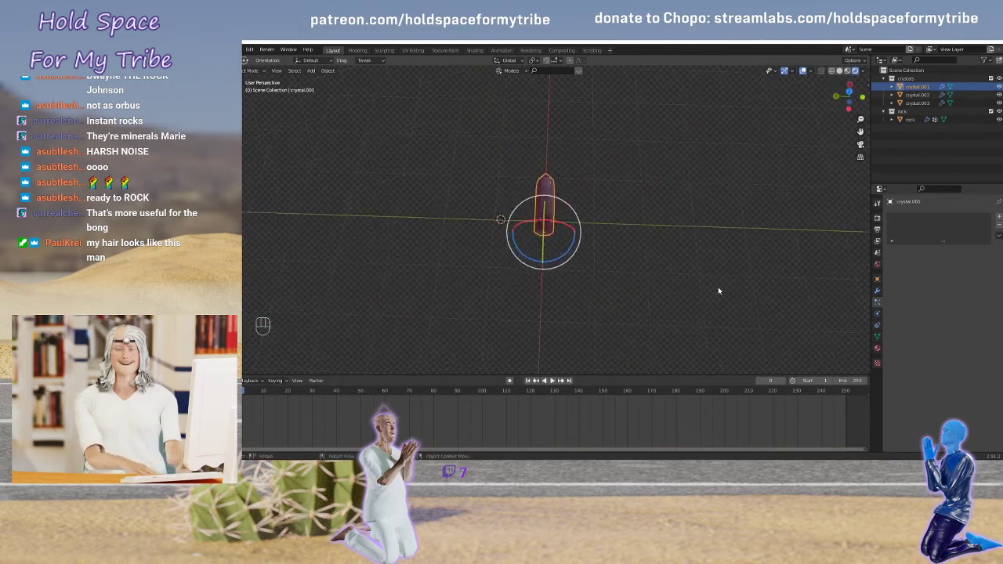
{"action": "scroll", "coordinate": [626, 268], "scroll_direction": "up", "scroll_amount": 6}
{"action": "key", "text": "s"}
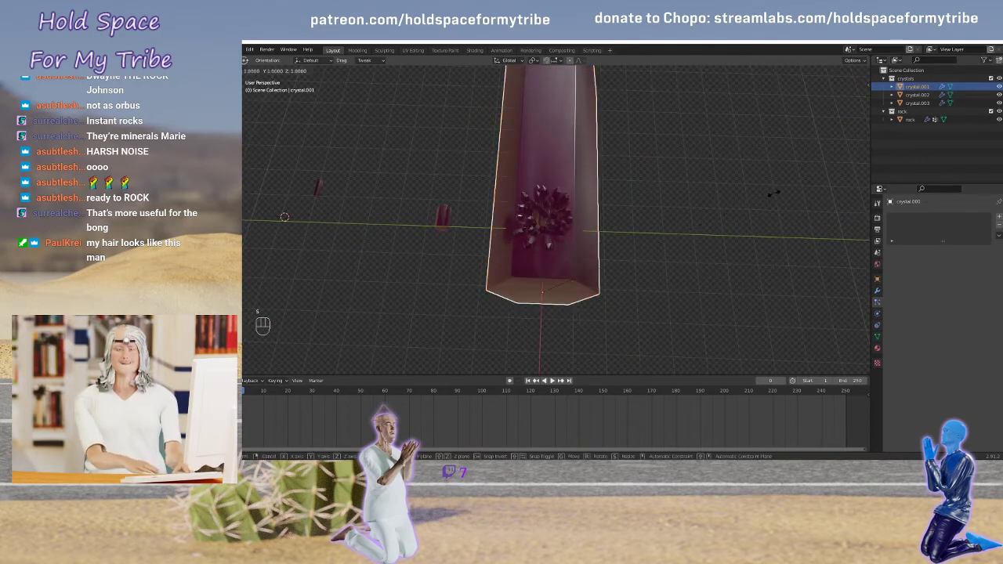
{"action": "left_click", "coordinate": [643, 252]}
Enlarge crystal.002 by a factor of about 5.593 and compare it with the rock cluster
{"action": "scroll", "coordinate": [613, 245], "scroll_direction": "up", "scroll_amount": 5}
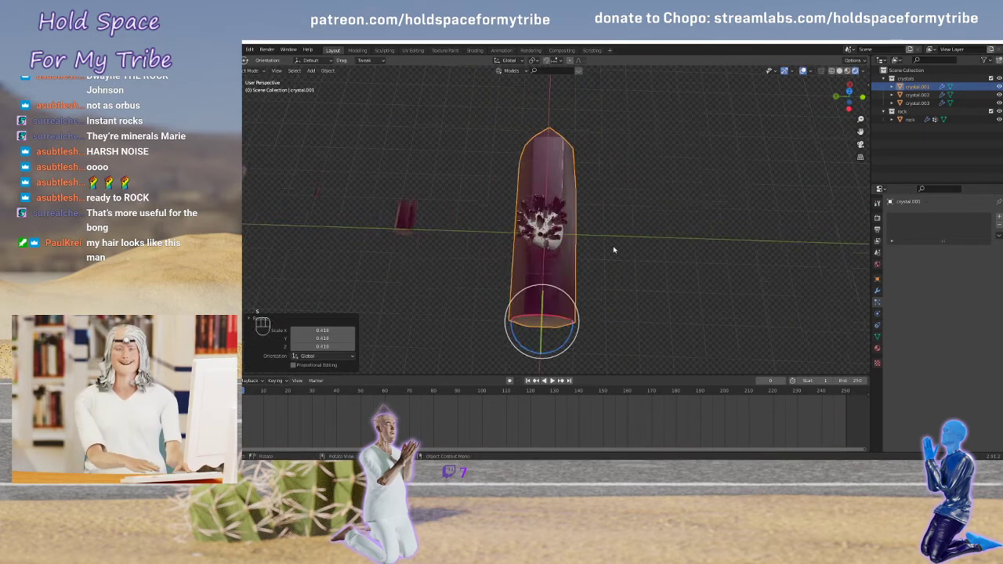
{"action": "middle_click_drag", "start_coordinate": [638, 254], "coordinate": [689, 244]}
{"action": "scroll", "coordinate": [670, 248], "scroll_direction": "down", "scroll_amount": 8}
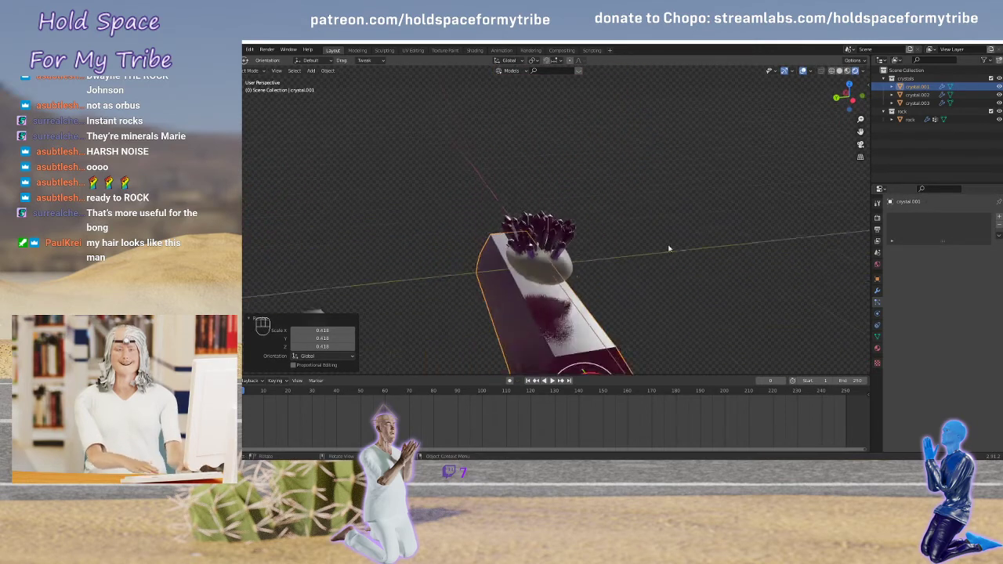
{"action": "middle_click_drag", "start_coordinate": [517, 270], "coordinate": [442, 246]}
{"action": "left_click", "coordinate": [443, 246]}
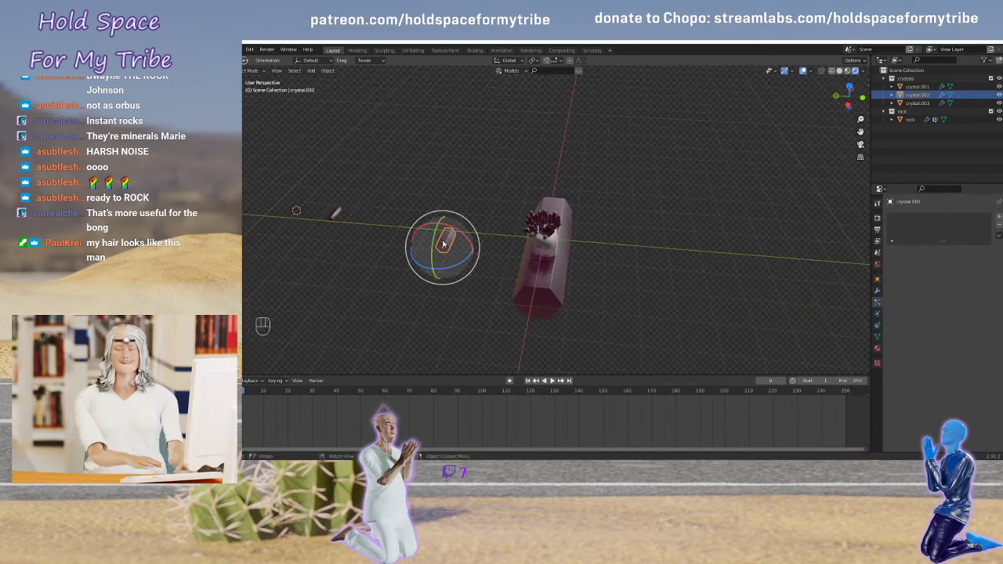
{"action": "key", "text": "s"}
{"action": "left_click", "coordinate": [476, 230]}
{"action": "scroll", "coordinate": [476, 230], "scroll_direction": "up", "scroll_amount": 5}
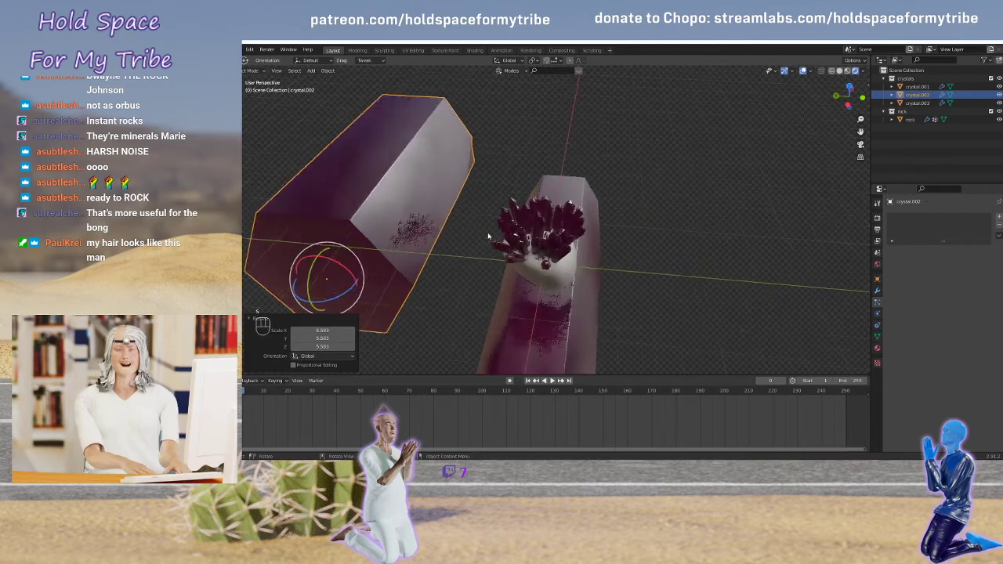
{"action": "middle_click_drag", "start_coordinate": [466, 273], "coordinate": [481, 230]}
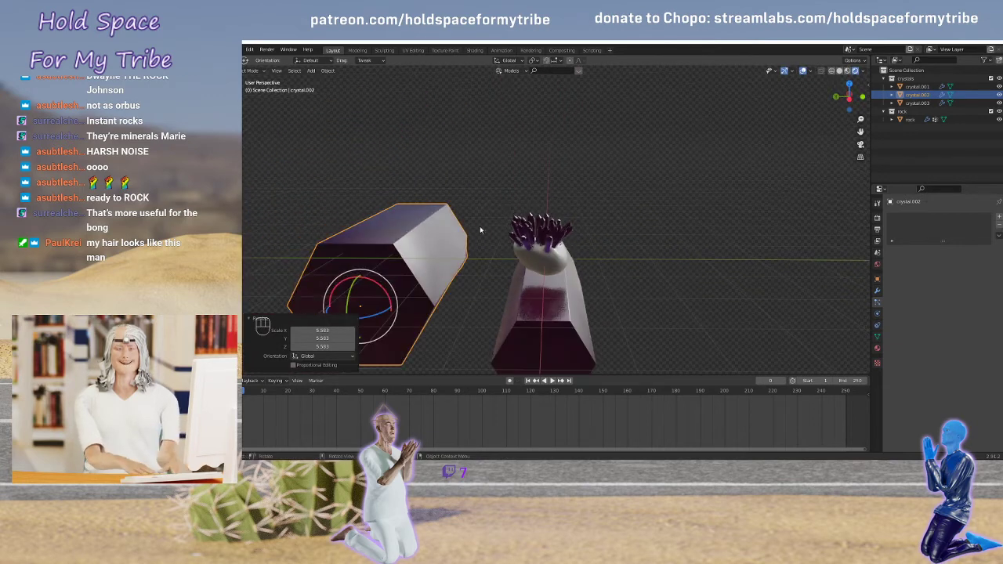
Set the use count of crystal.002 to 1 in the rock's particle settings
{"action": "left_click", "coordinate": [521, 328]}
{"action": "scroll", "coordinate": [915, 319], "scroll_direction": "down", "scroll_amount": 5}
{"action": "scroll", "coordinate": [917, 320], "scroll_direction": "down", "scroll_amount": 4}
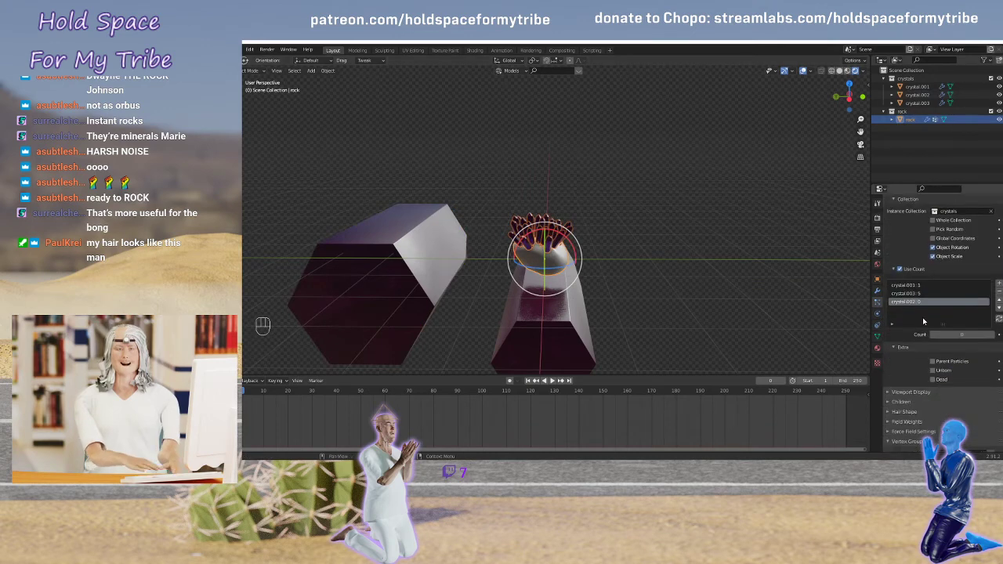
{"action": "left_click", "coordinate": [993, 336]}
Scale crystal.002 down by a factor of about 0.471 and check the crystals on the rock
{"action": "left_click", "coordinate": [435, 283]}
{"action": "key", "text": "s"}
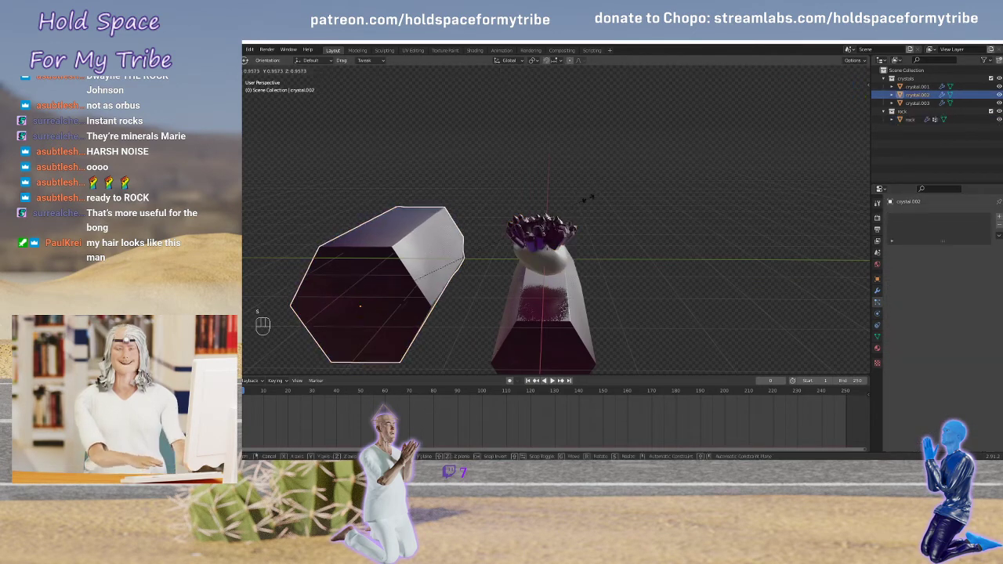
{"action": "left_click", "coordinate": [474, 248]}
{"action": "middle_click_drag", "start_coordinate": [474, 248], "coordinate": [604, 266]}
{"action": "scroll", "coordinate": [492, 245], "scroll_direction": "up", "scroll_amount": 5}
{"action": "scroll", "coordinate": [443, 272], "scroll_direction": "down", "scroll_amount": 4}
{"action": "middle_click_drag", "start_coordinate": [442, 272], "coordinate": [256, 272]}
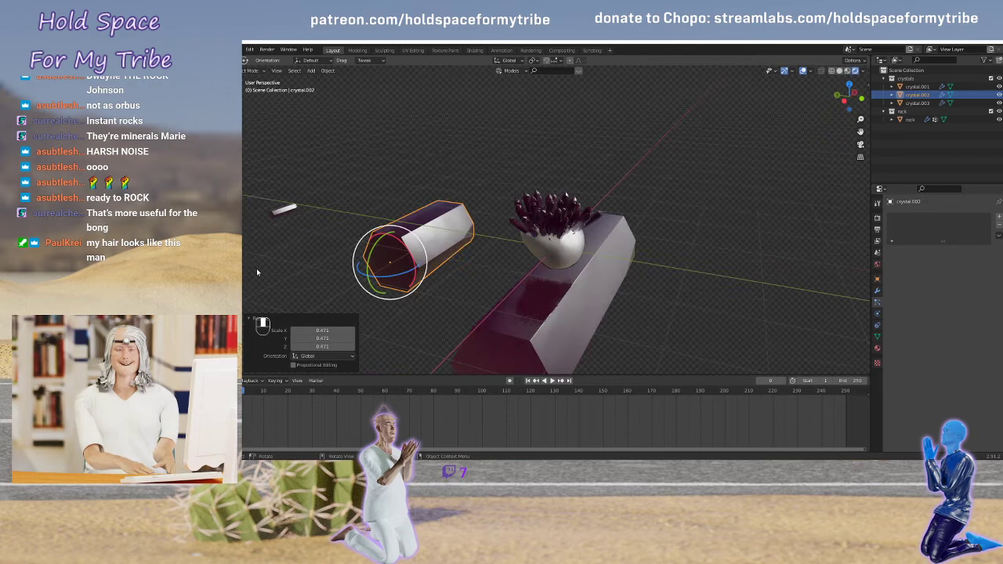
Enlarge crystal.003 by a factor of about 1.542, hide the crystals collection, and check the rock cluster
{"action": "left_click", "coordinate": [281, 210]}
{"action": "key", "text": "s"}
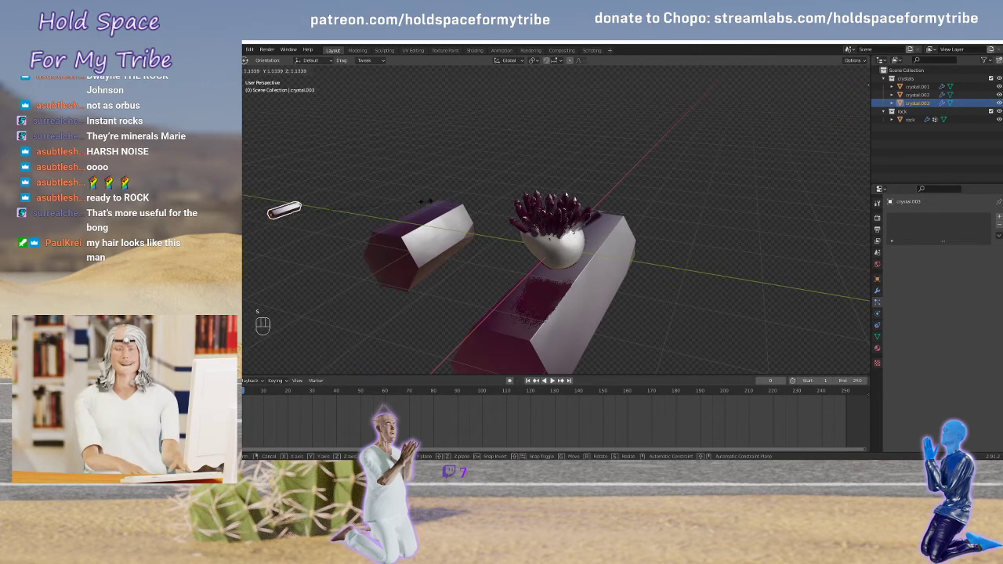
{"action": "left_click", "coordinate": [479, 193]}
{"action": "scroll", "coordinate": [479, 193], "scroll_direction": "up", "scroll_amount": 5}
{"action": "middle_click_drag", "start_coordinate": [490, 219], "coordinate": [406, 234]}
{"action": "middle_click_drag", "start_coordinate": [396, 237], "coordinate": [643, 259]}
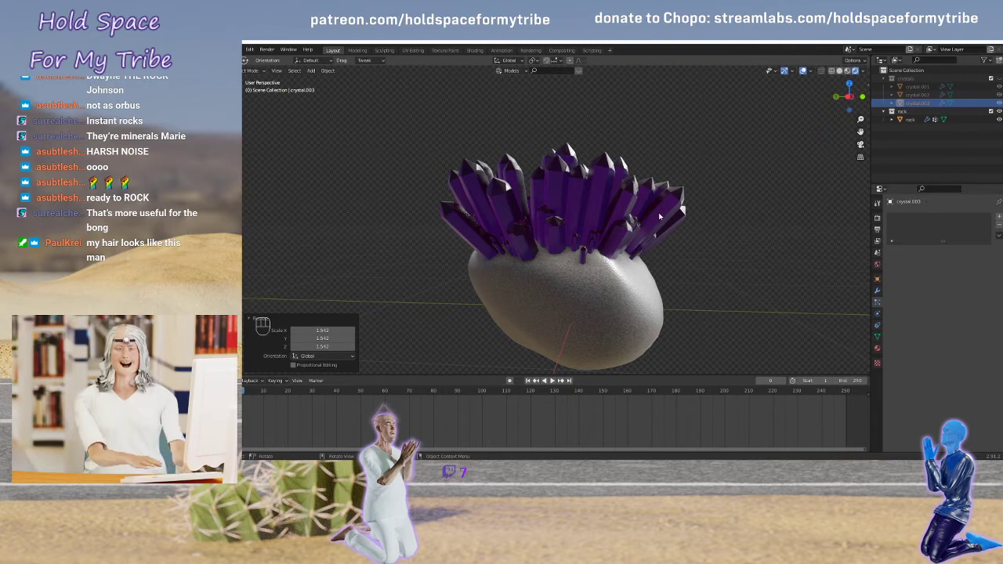
{"action": "middle_click_drag", "start_coordinate": [667, 262], "coordinate": [678, 230]}
Try a scale randomness of 1.000 for the rock's crystal particles and lower it to 0.175
{"action": "left_click", "coordinate": [606, 285]}
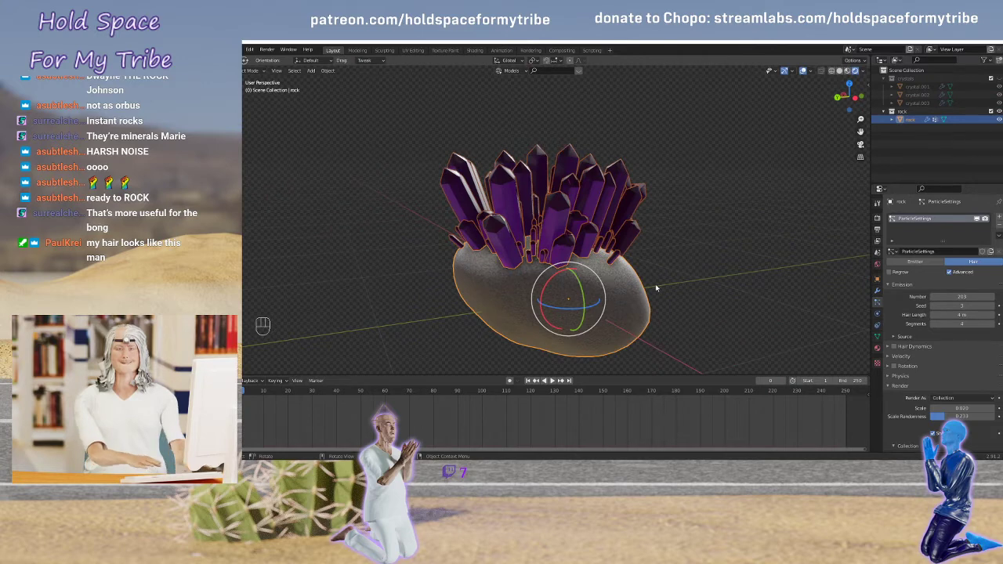
{"action": "scroll", "coordinate": [905, 320], "scroll_direction": "down", "scroll_amount": 3}
{"action": "scroll", "coordinate": [912, 309], "scroll_direction": "down", "scroll_amount": 3}
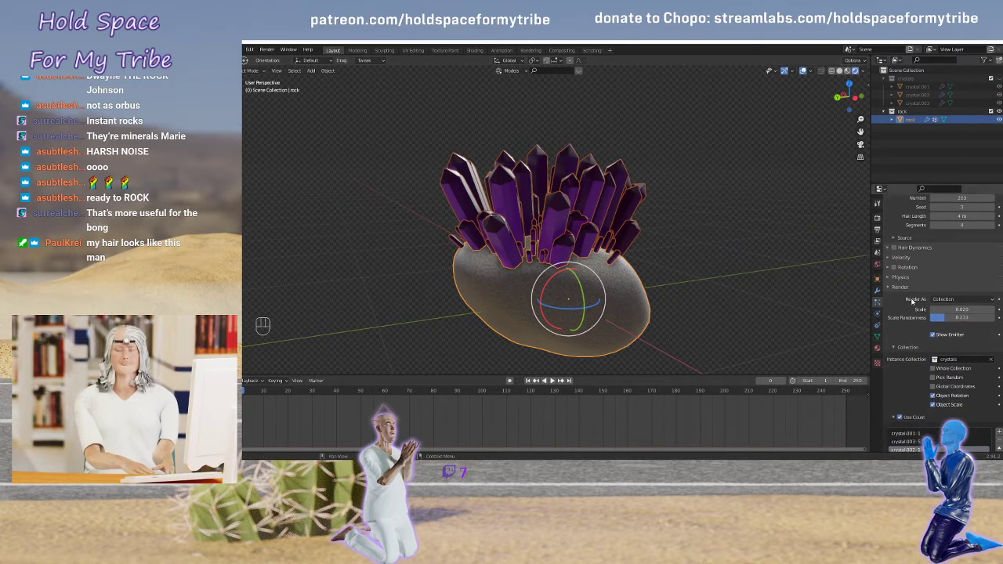
{"action": "left_click_drag", "start_coordinate": [946, 285], "coordinate": [994, 285]}
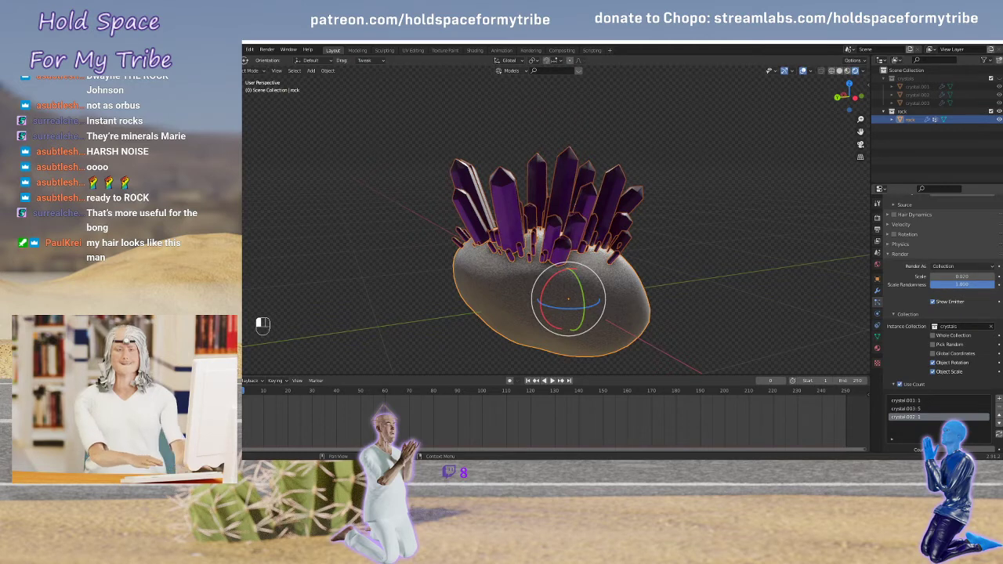
{"action": "left_click_drag", "start_coordinate": [994, 286], "coordinate": [933, 281]}
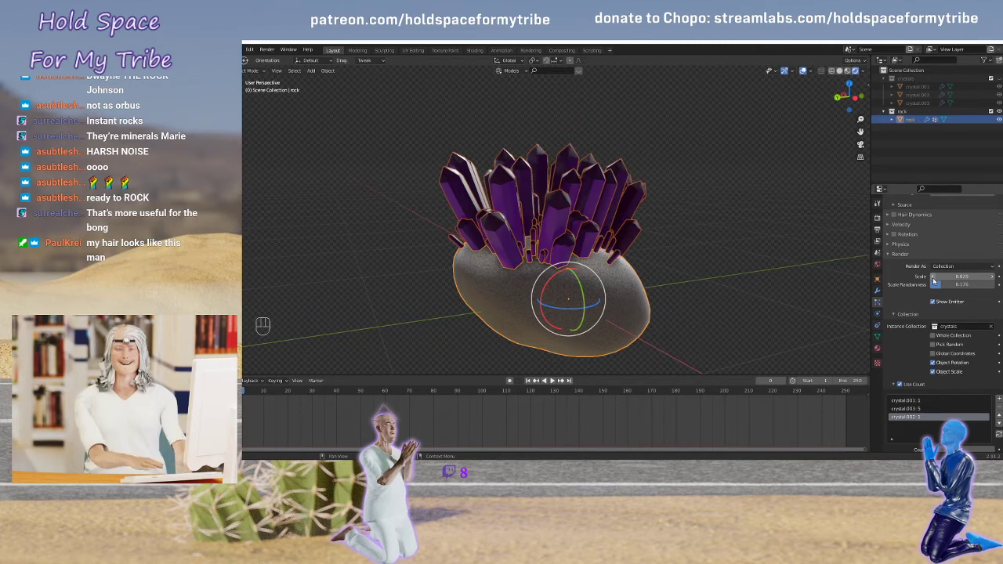
Look through the rock's particle settings, including viewport display, hair shape and field weights, for an option that adds variation
{"action": "scroll", "coordinate": [903, 296], "scroll_direction": "down", "scroll_amount": 6}
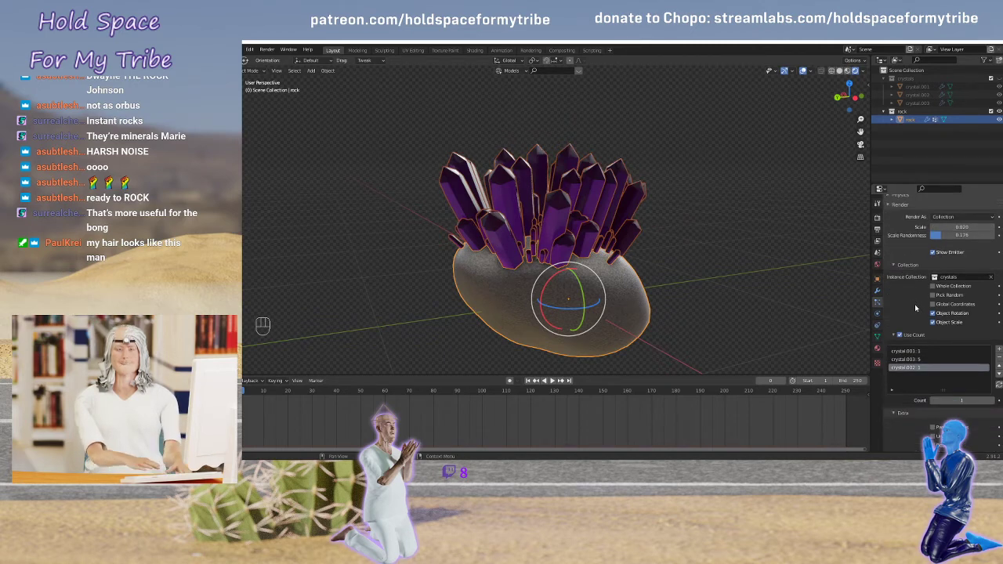
{"action": "scroll", "coordinate": [900, 362], "scroll_direction": "down", "scroll_amount": 2}
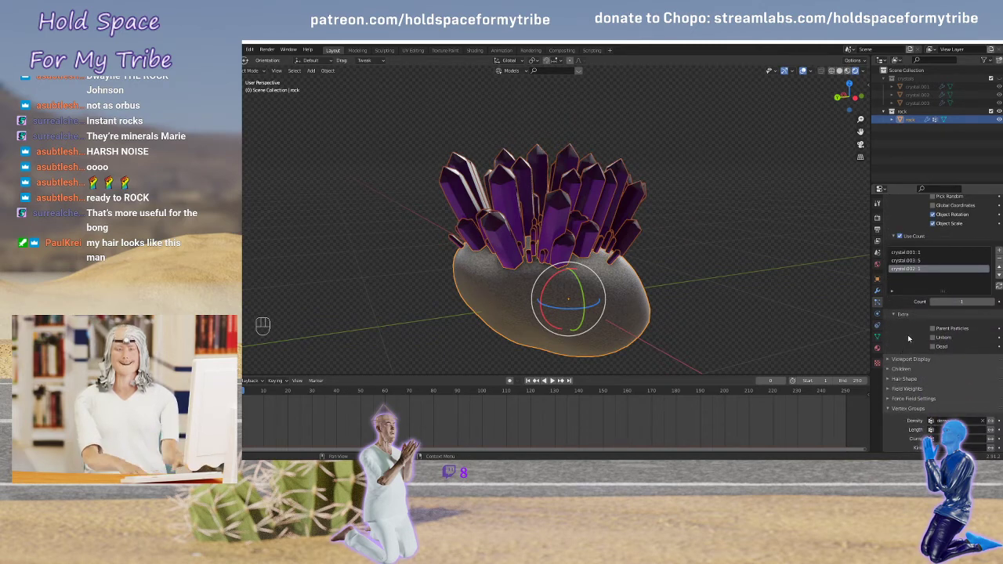
{"action": "scroll", "coordinate": [910, 339], "scroll_direction": "down", "scroll_amount": 2}
{"action": "left_click", "coordinate": [901, 327]}
{"action": "scroll", "coordinate": [899, 330], "scroll_direction": "down", "scroll_amount": 3}
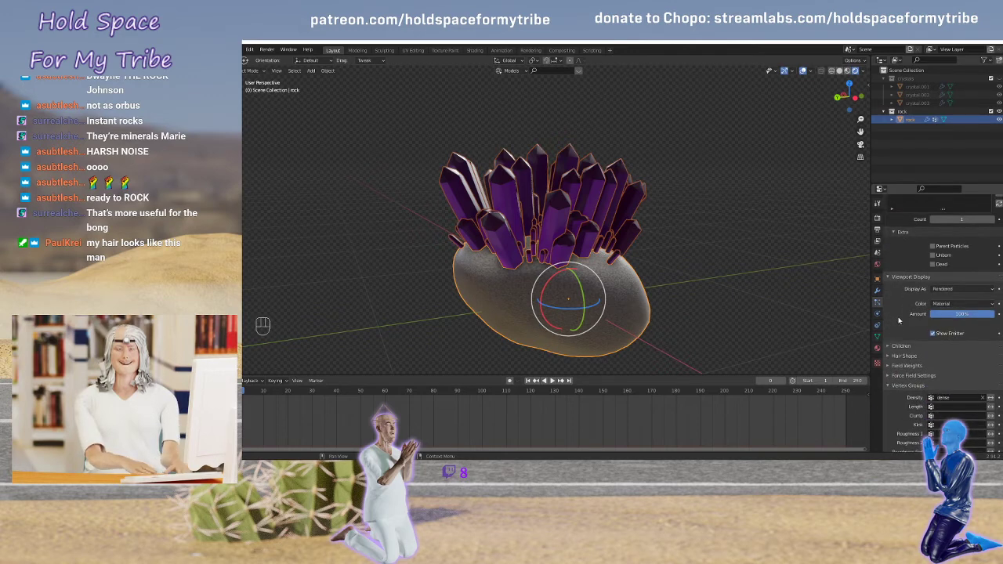
{"action": "scroll", "coordinate": [902, 316], "scroll_direction": "down", "scroll_amount": 2}
{"action": "left_click", "coordinate": [894, 320]}
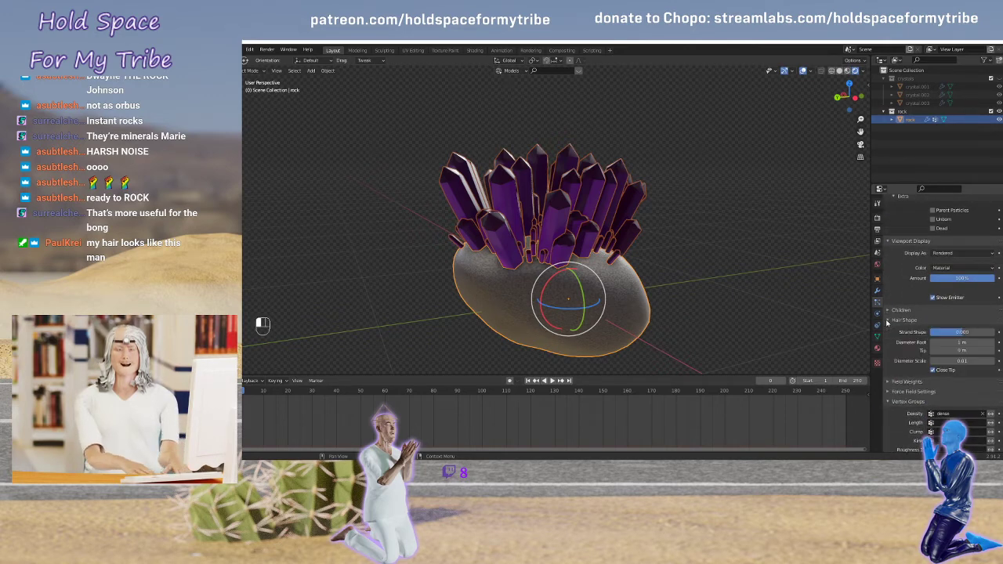
{"action": "scroll", "coordinate": [890, 323], "scroll_direction": "down", "scroll_amount": 2}
{"action": "scroll", "coordinate": [896, 311], "scroll_direction": "down", "scroll_amount": 1}
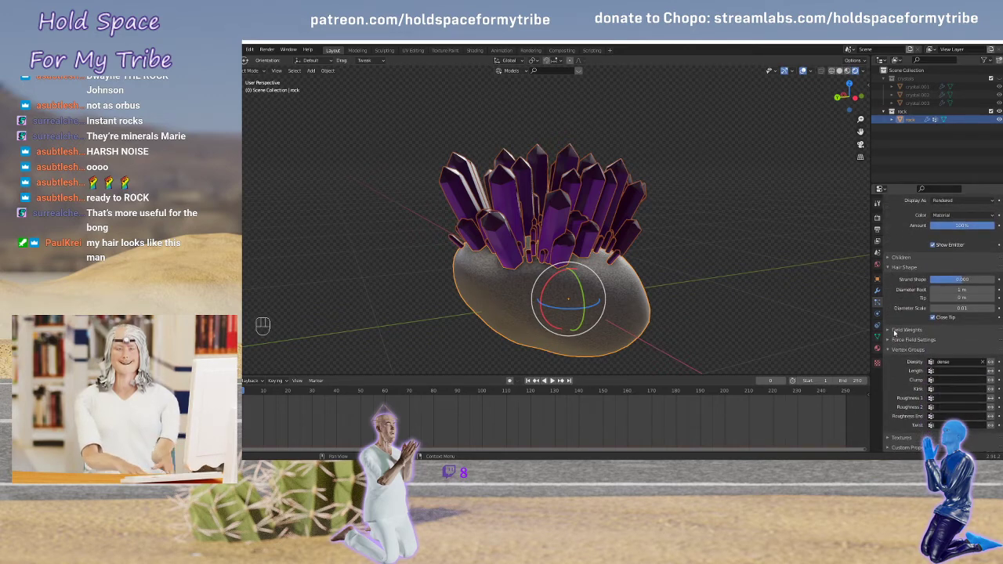
{"action": "left_click", "coordinate": [888, 330]}
{"action": "scroll", "coordinate": [900, 314], "scroll_direction": "down", "scroll_amount": 4}
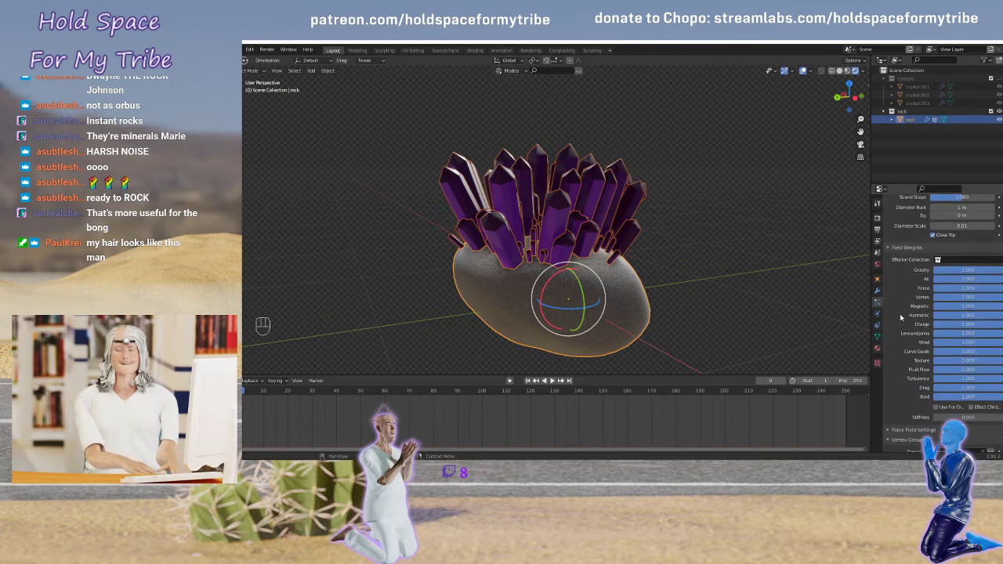
{"action": "left_click", "coordinate": [889, 248]}
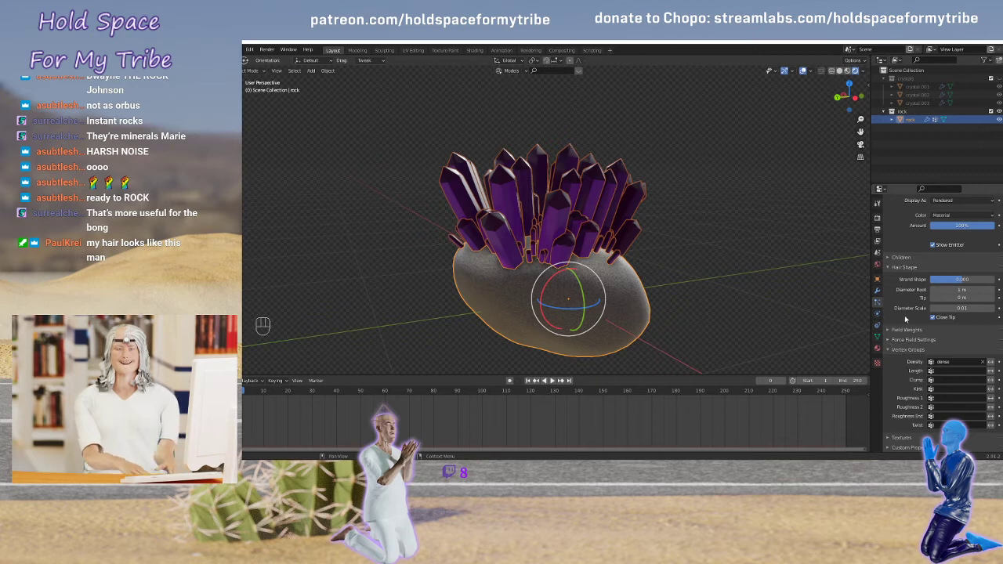
{"action": "scroll", "coordinate": [897, 321], "scroll_direction": "up", "scroll_amount": 8}
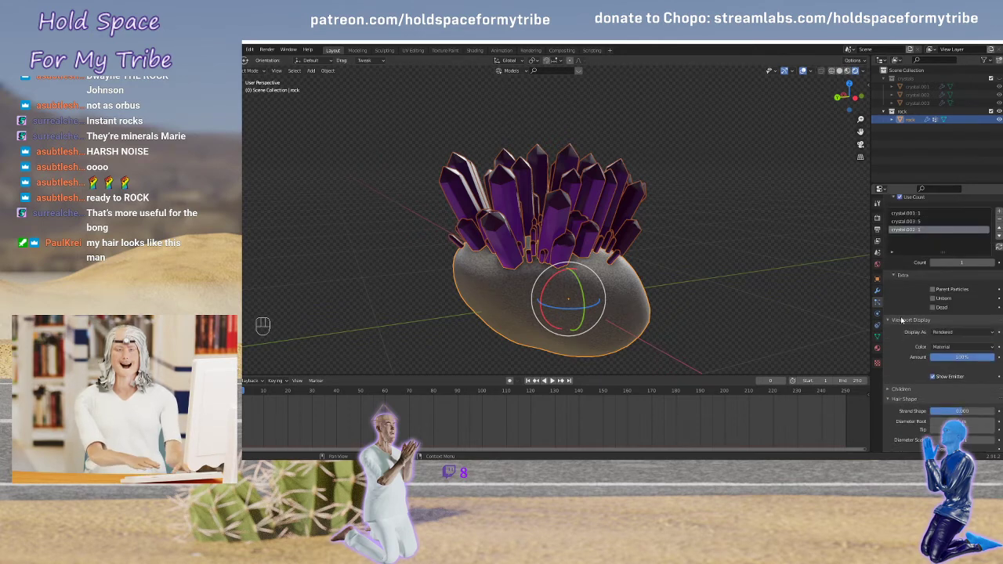
{"action": "scroll", "coordinate": [903, 320], "scroll_direction": "up", "scroll_amount": 3}
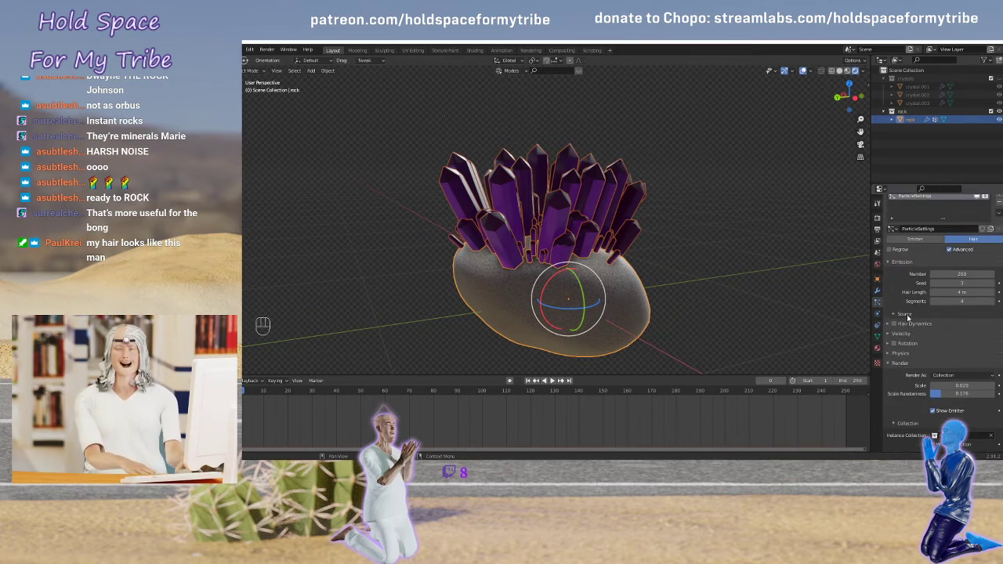
{"action": "scroll", "coordinate": [908, 310], "scroll_direction": "up", "scroll_amount": 1}
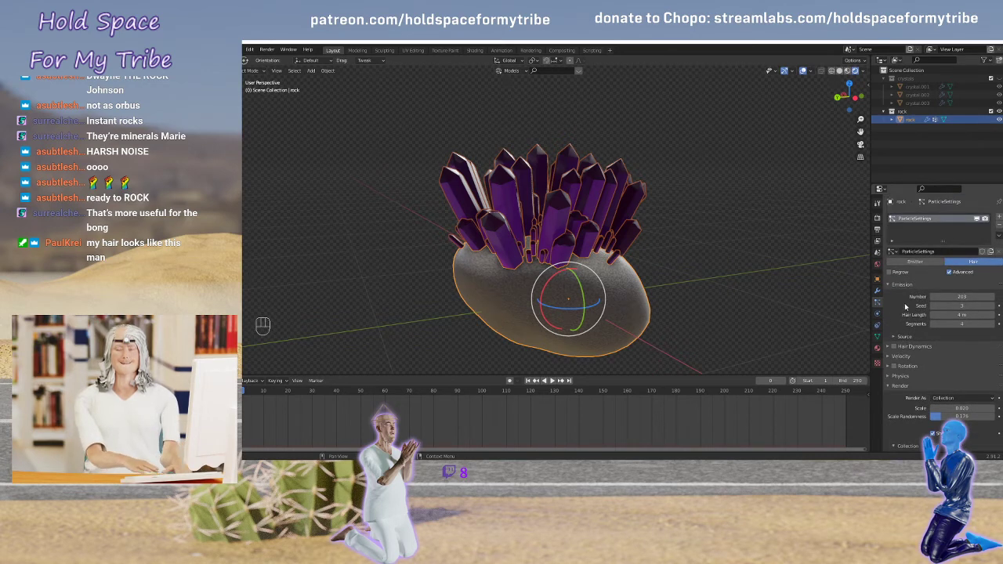
Set the velocity randomize of the rock's hair particles to 0.420 and inspect the crystal cluster
{"action": "scroll", "coordinate": [907, 308], "scroll_direction": "down", "scroll_amount": 2}
{"action": "left_click", "coordinate": [888, 324]}
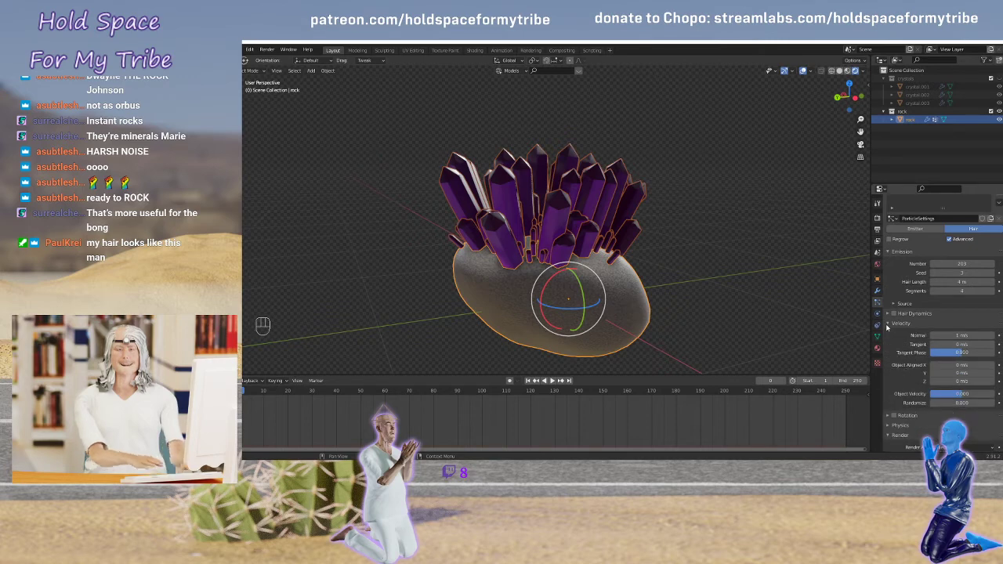
{"action": "left_click_drag", "start_coordinate": [954, 406], "coordinate": [990, 406]}
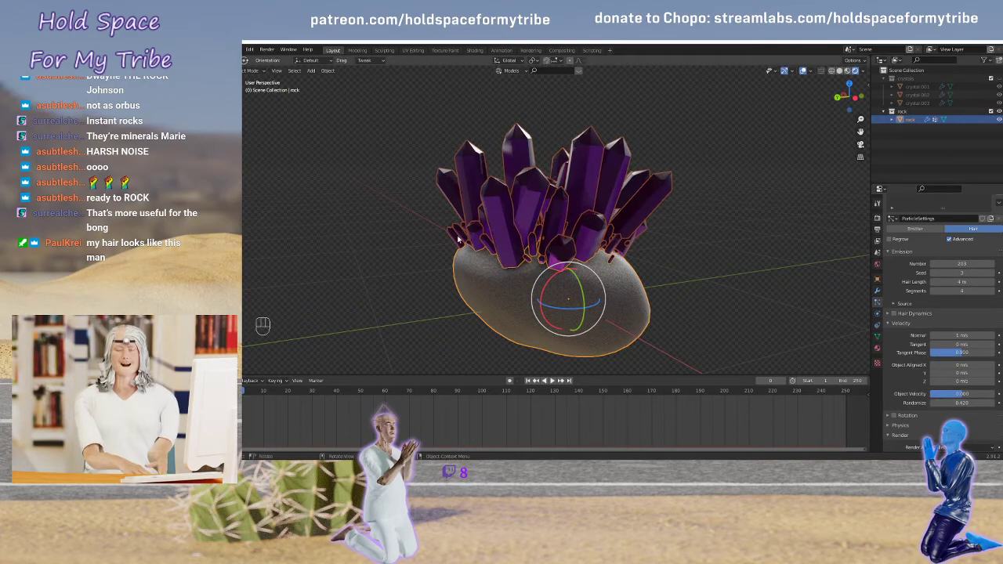
{"action": "middle_click_drag", "start_coordinate": [803, 362], "coordinate": [783, 284]}
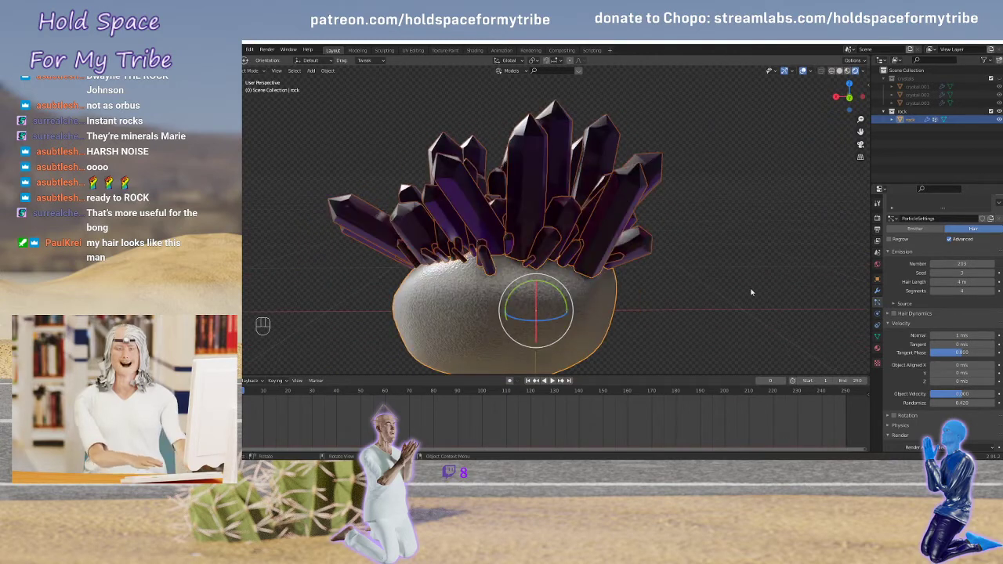
Split the 3D viewport into two side-by-side areas and switch the new area to the Shader Editor
{"action": "scroll", "coordinate": [717, 280], "scroll_direction": "down", "scroll_amount": 4}
{"action": "left_click_drag", "start_coordinate": [867, 371], "coordinate": [517, 329]}
{"action": "left_click", "coordinate": [525, 61]}
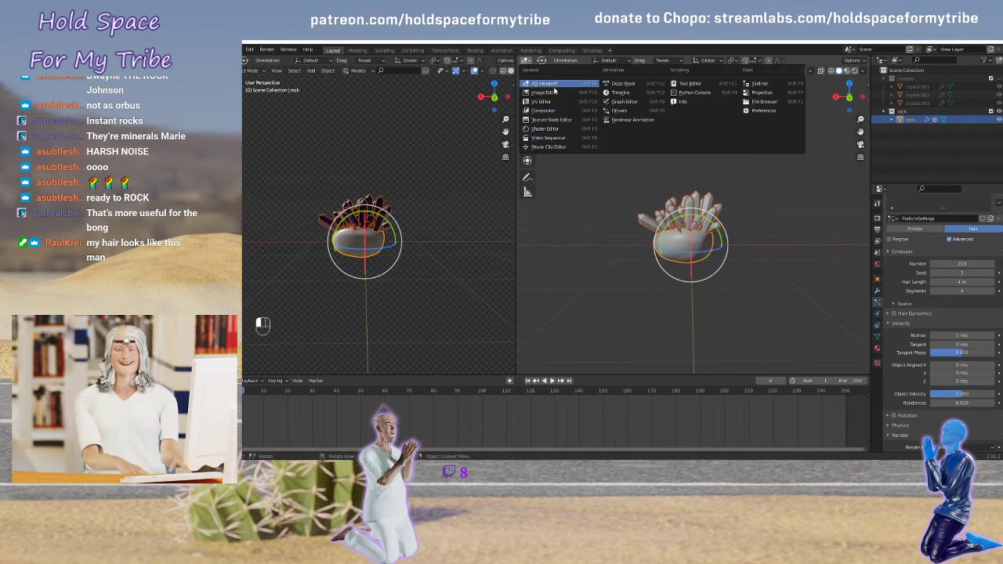
{"action": "left_click", "coordinate": [553, 130]}
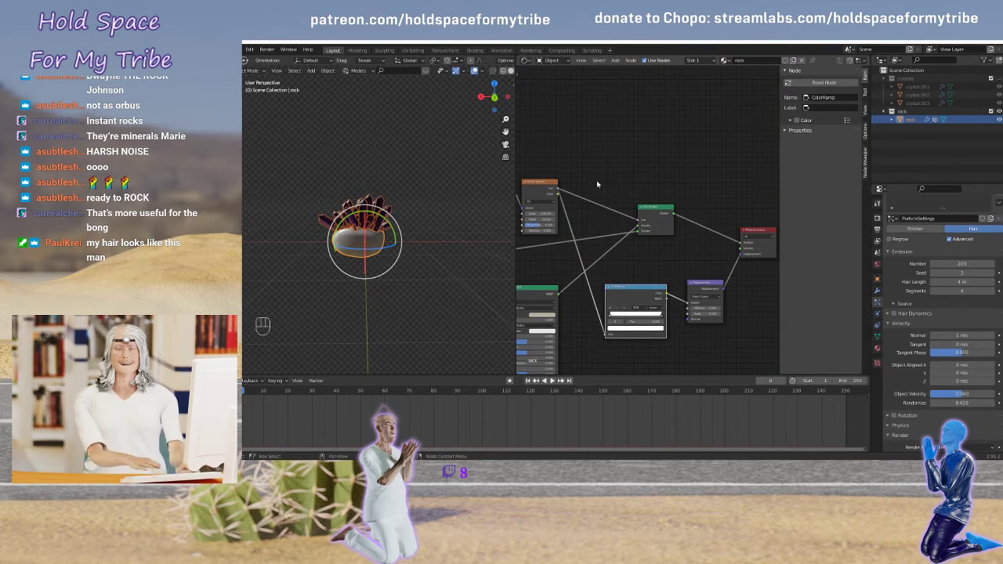
{"action": "middle_click_drag", "start_coordinate": [597, 184], "coordinate": [705, 135]}
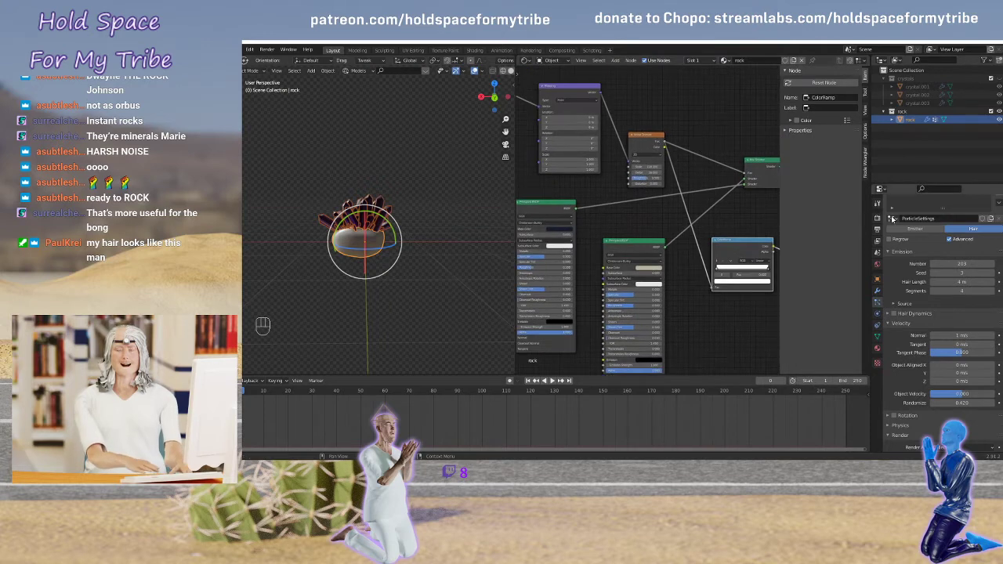
Add a Particle Info node to the material of crystal.001, placed above the existing ColorRamp
{"action": "left_click", "coordinate": [917, 87]}
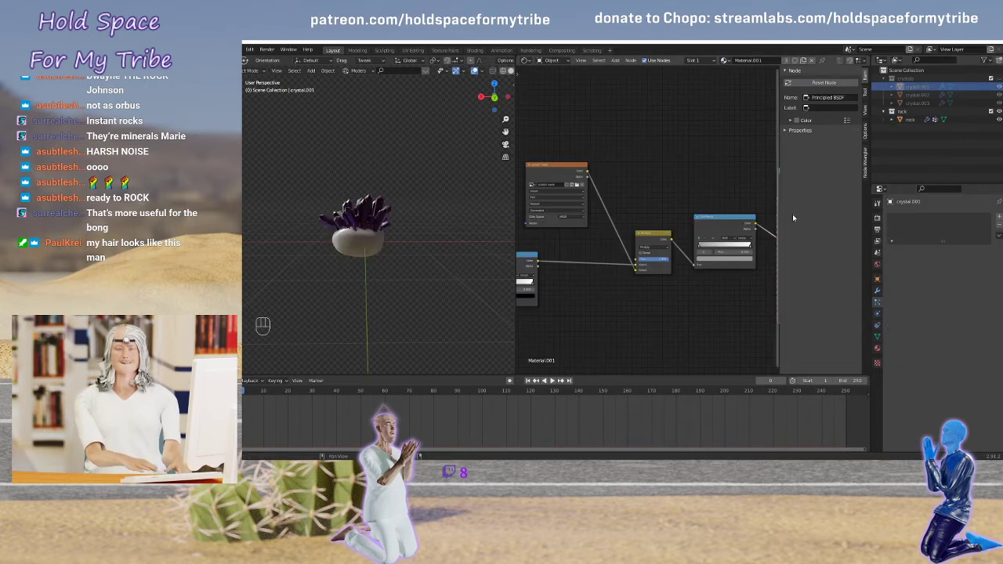
{"action": "middle_click_drag", "start_coordinate": [696, 257], "coordinate": [599, 178]}
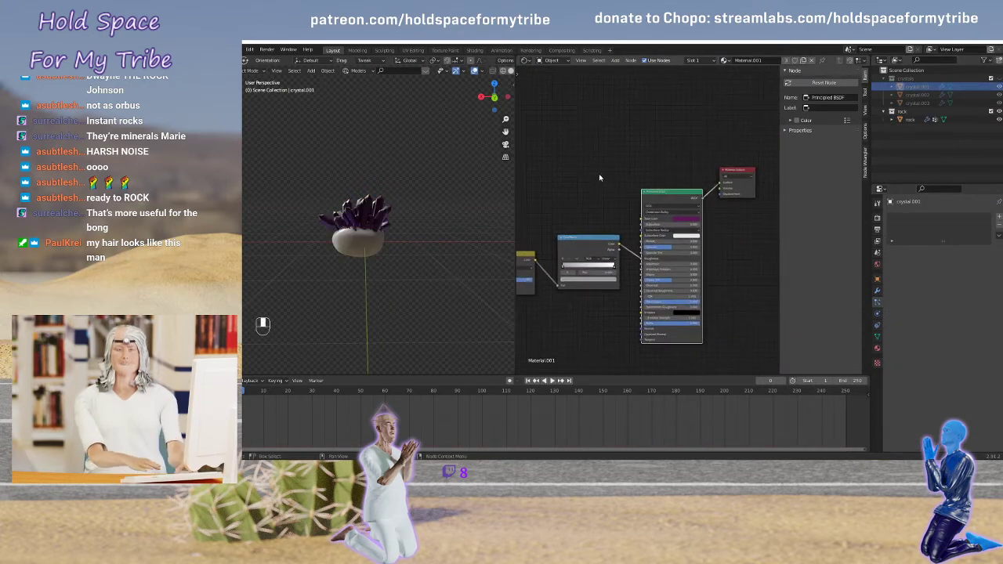
{"action": "scroll", "coordinate": [600, 178], "scroll_direction": "up", "scroll_amount": 4}
{"action": "scroll", "coordinate": [368, 231], "scroll_direction": "up", "scroll_amount": 5}
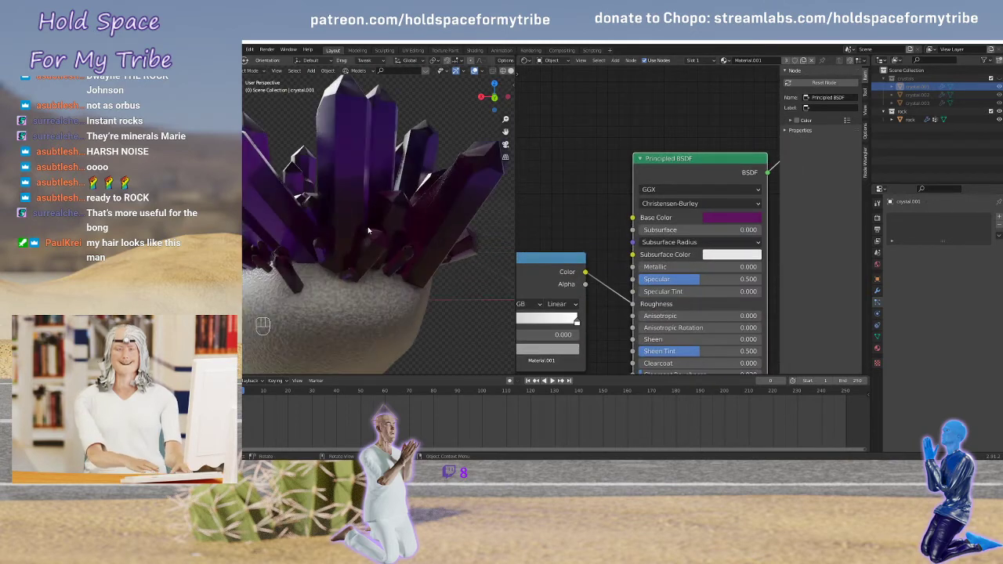
{"action": "scroll", "coordinate": [369, 231], "scroll_direction": "down", "scroll_amount": 3}
{"action": "scroll", "coordinate": [571, 172], "scroll_direction": "down", "scroll_amount": 5}
{"action": "key", "text": "shift+a"}
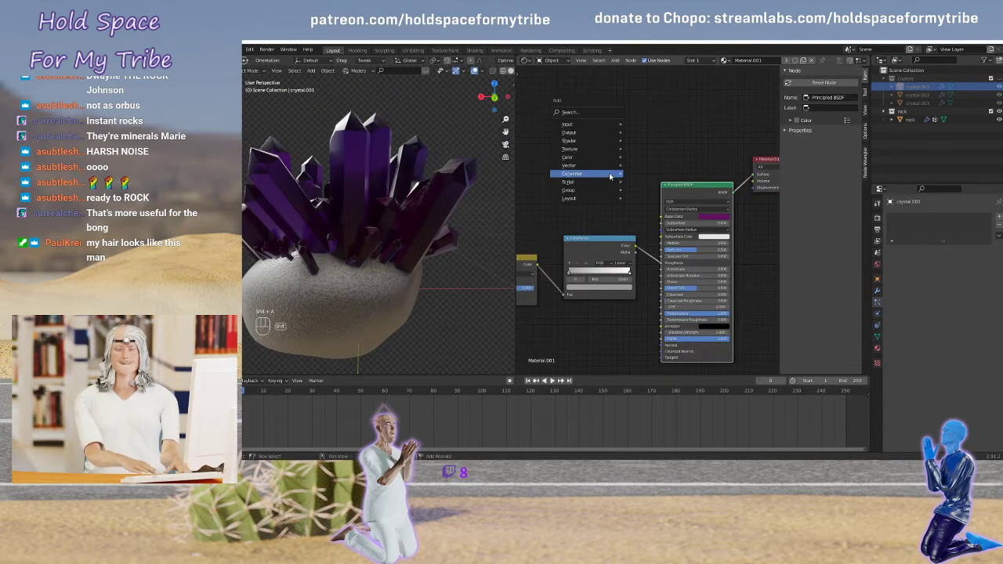
{"action": "mouse_move", "coordinate": [600, 166]}
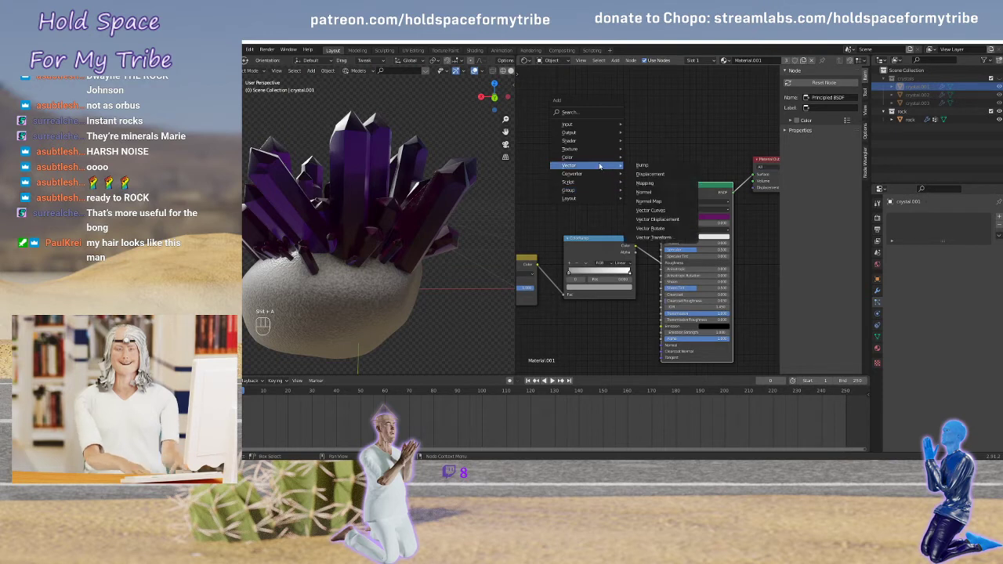
{"action": "mouse_move", "coordinate": [597, 126]}
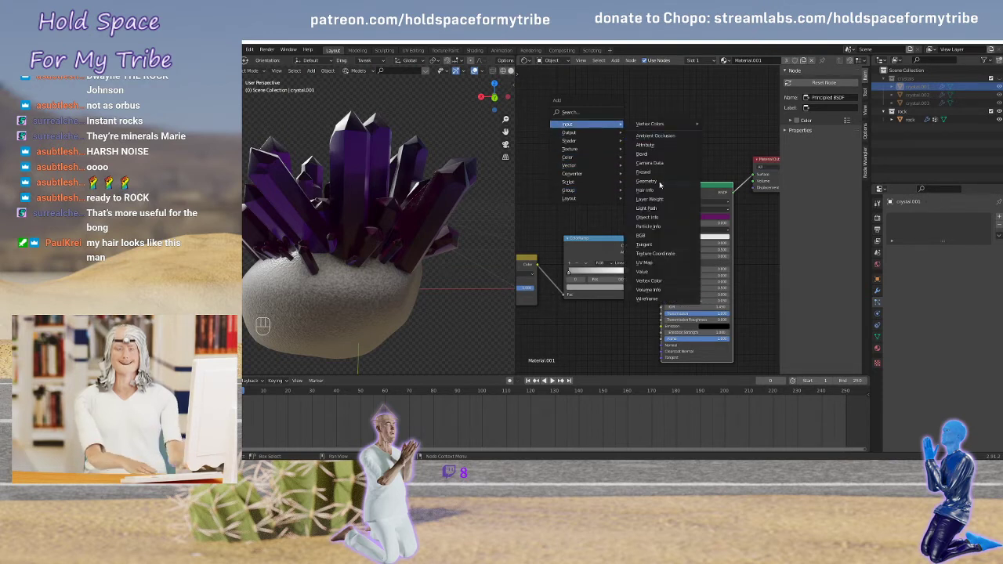
{"action": "left_click", "coordinate": [649, 227]}
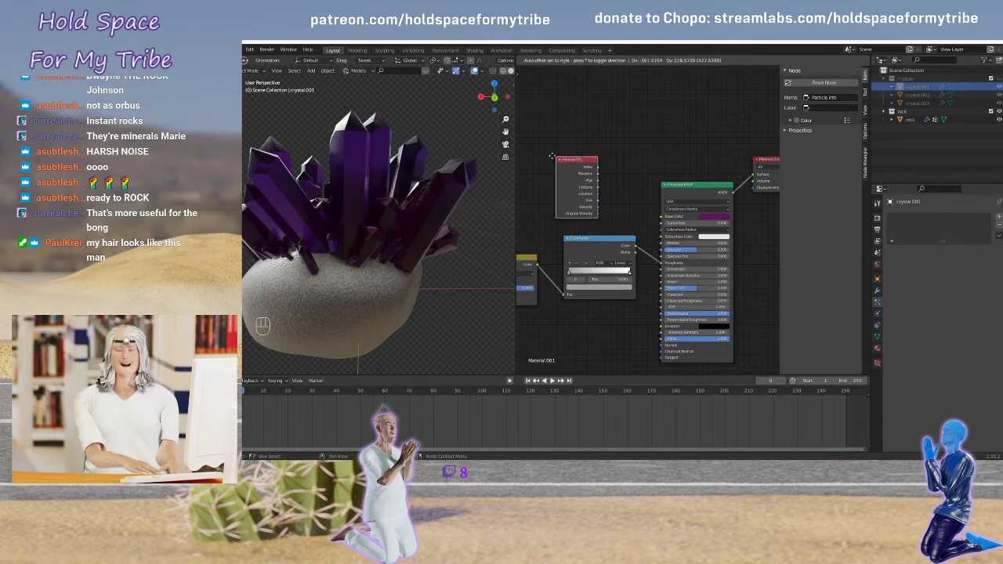
{"action": "left_click", "coordinate": [574, 141]}
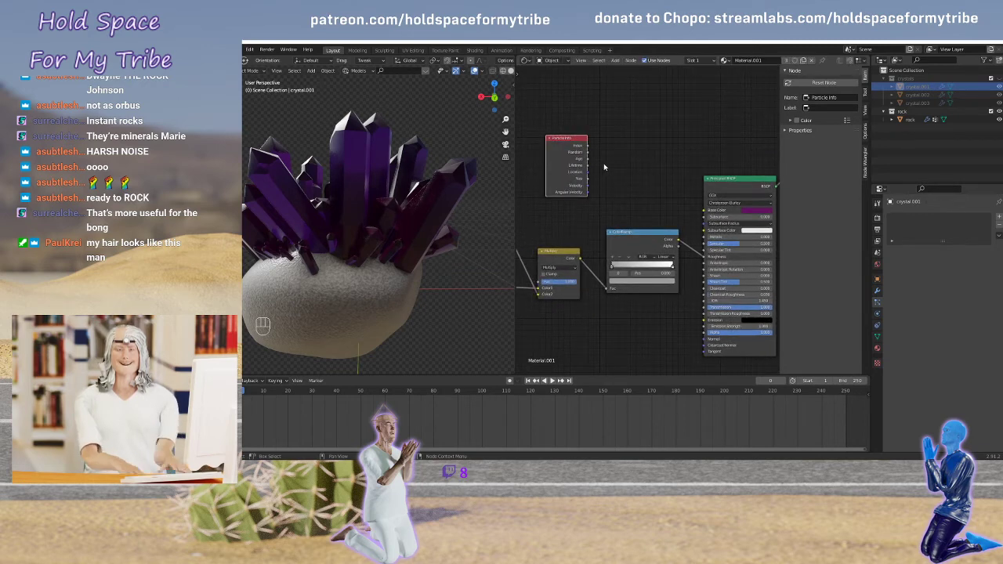
Connect the Particle Info Index output to the Principled BSDF Base Color and check the crystals
{"action": "left_click_drag", "start_coordinate": [588, 147], "coordinate": [706, 211]}
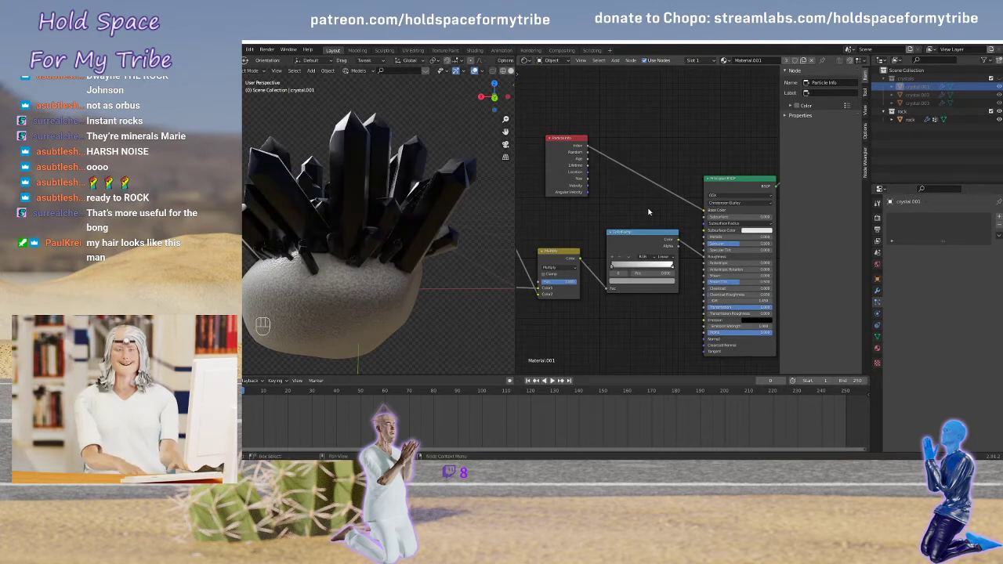
{"action": "scroll", "coordinate": [439, 214], "scroll_direction": "up", "scroll_amount": 6}
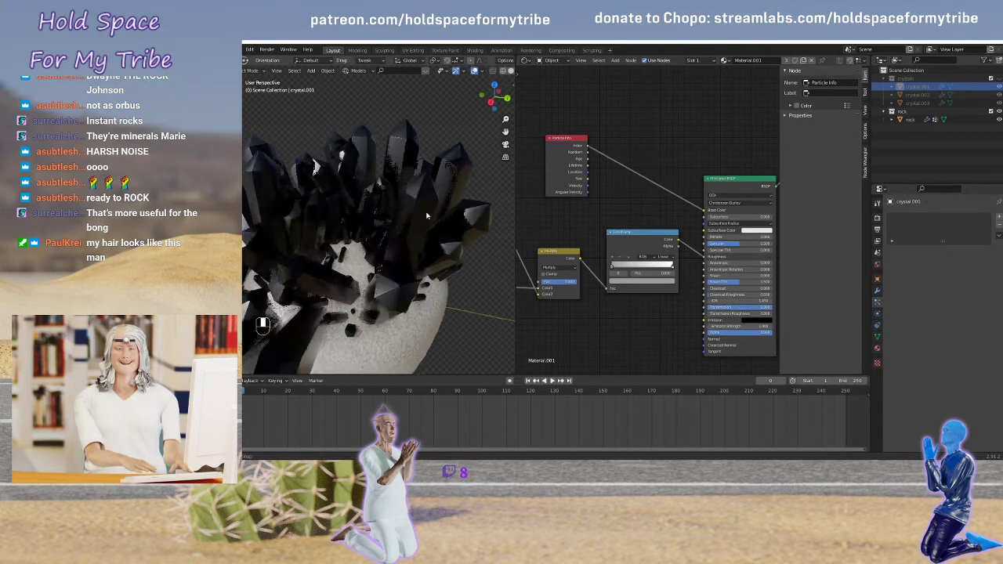
{"action": "scroll", "coordinate": [451, 205], "scroll_direction": "down", "scroll_amount": 5}
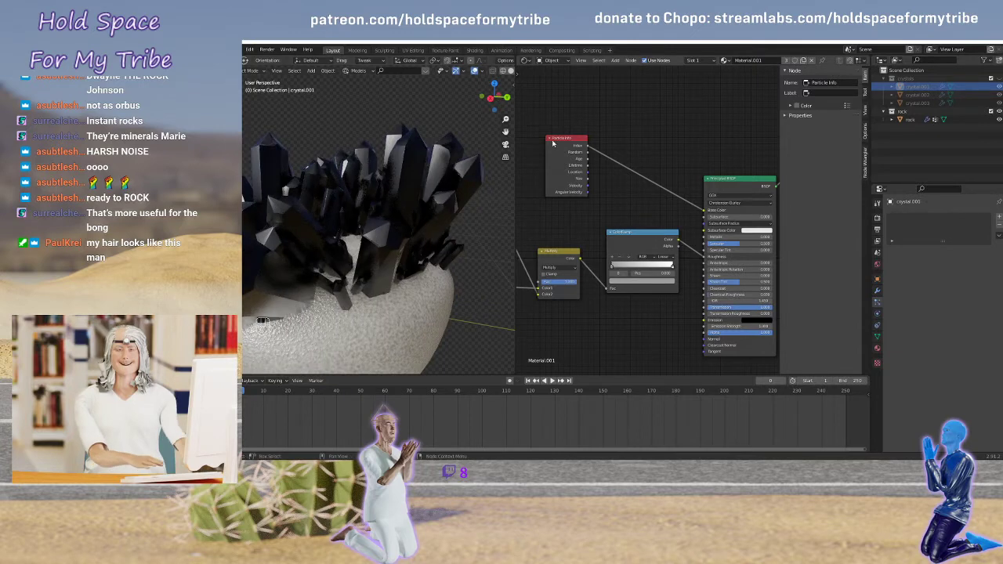
Insert a ColorRamp node on the link between Particle Info and the Principled BSDF Base Color
{"action": "left_click_drag", "start_coordinate": [560, 139], "coordinate": [538, 144]}
{"action": "key", "text": "shift+a"}
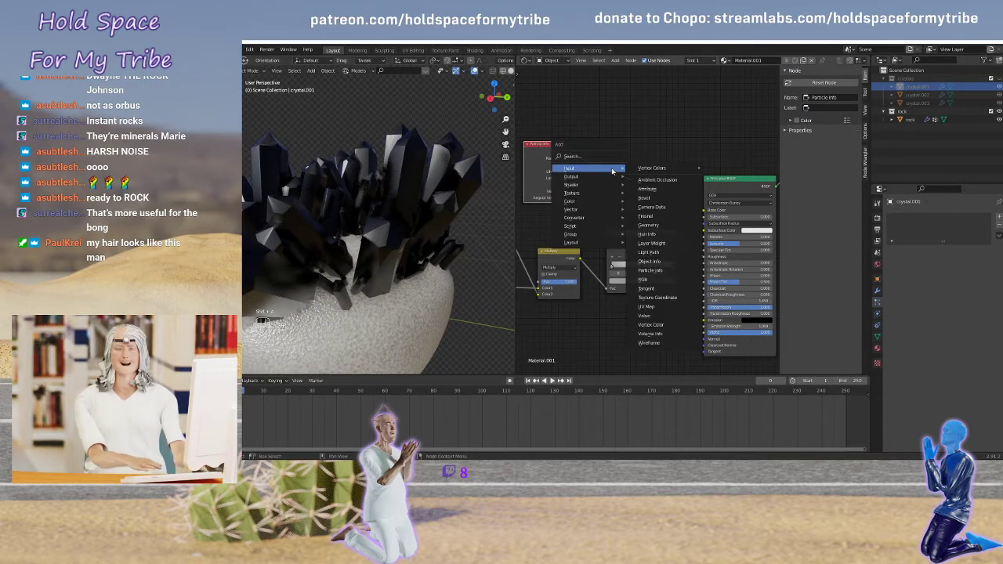
{"action": "mouse_move", "coordinate": [603, 208]}
{"action": "left_click", "coordinate": [639, 227]}
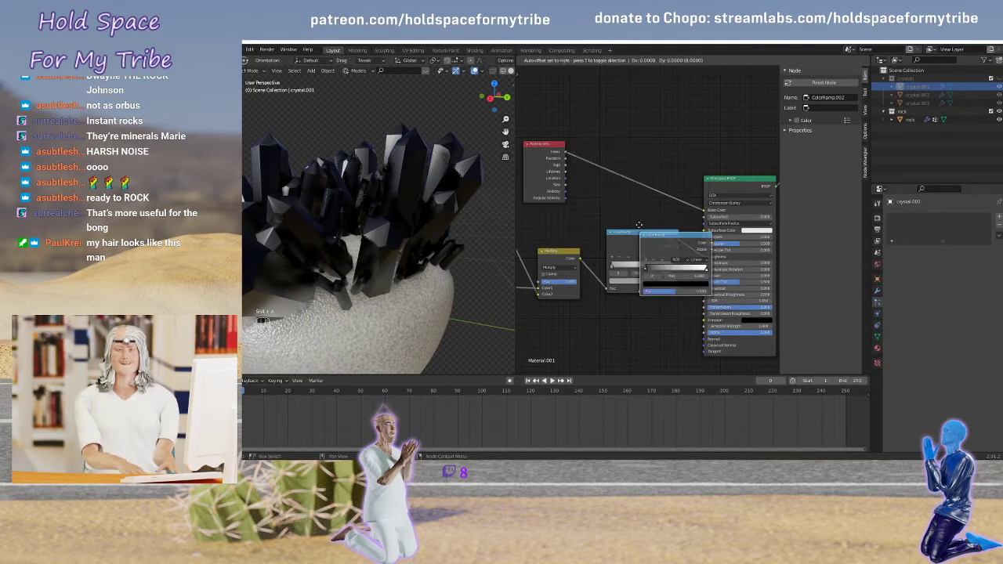
{"action": "left_click", "coordinate": [601, 145]}
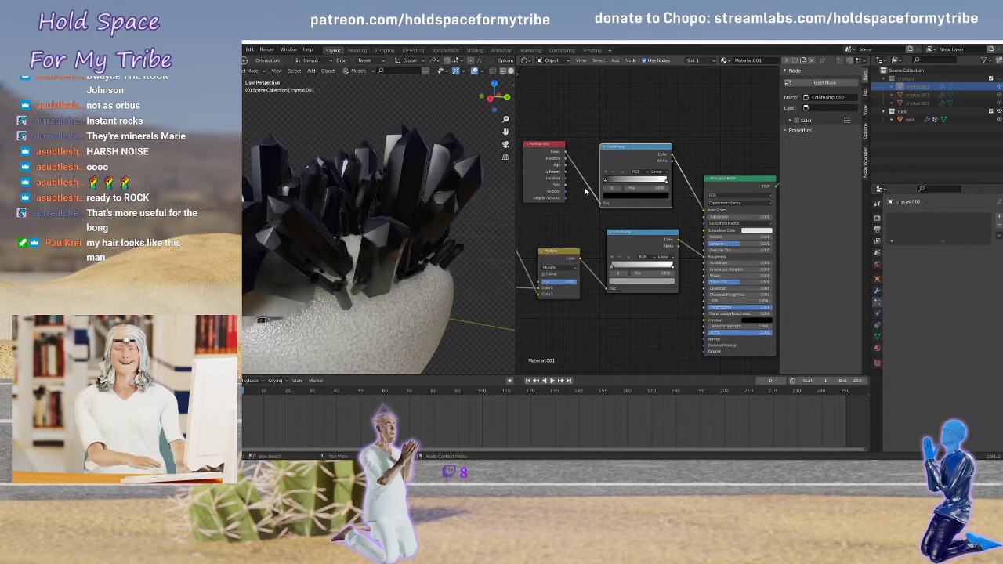
Set the first color stop of the new ColorRamp to bright red
{"action": "scroll", "coordinate": [619, 196], "scroll_direction": "up", "scroll_amount": 5}
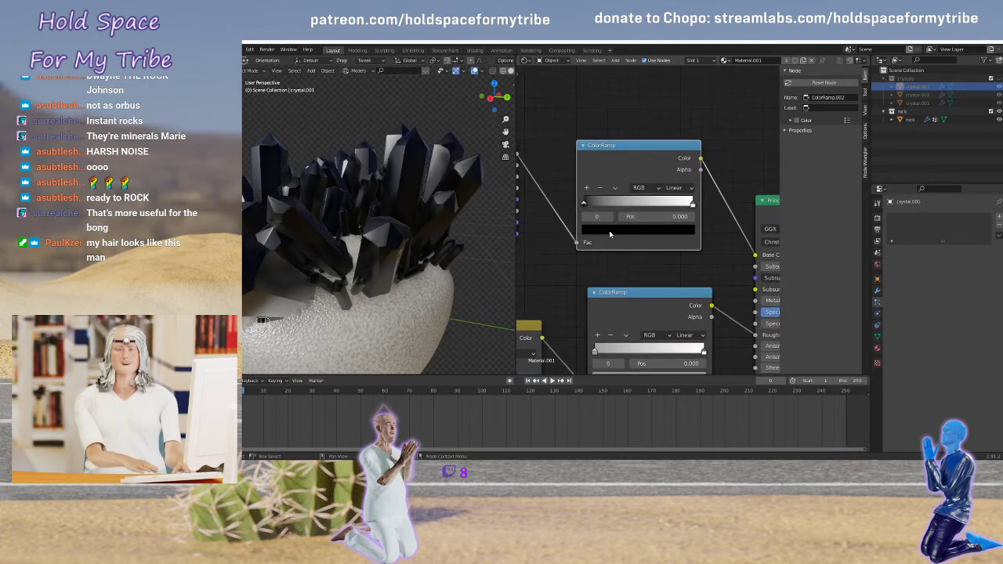
{"action": "left_click", "coordinate": [609, 232]}
{"action": "left_click_drag", "start_coordinate": [674, 142], "coordinate": [671, 81]}
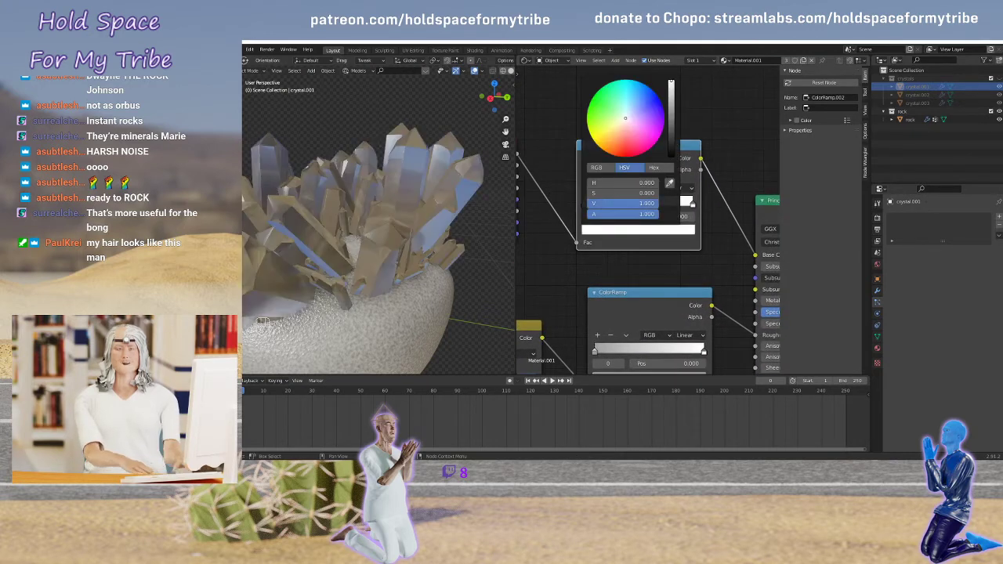
{"action": "left_click", "coordinate": [630, 143]}
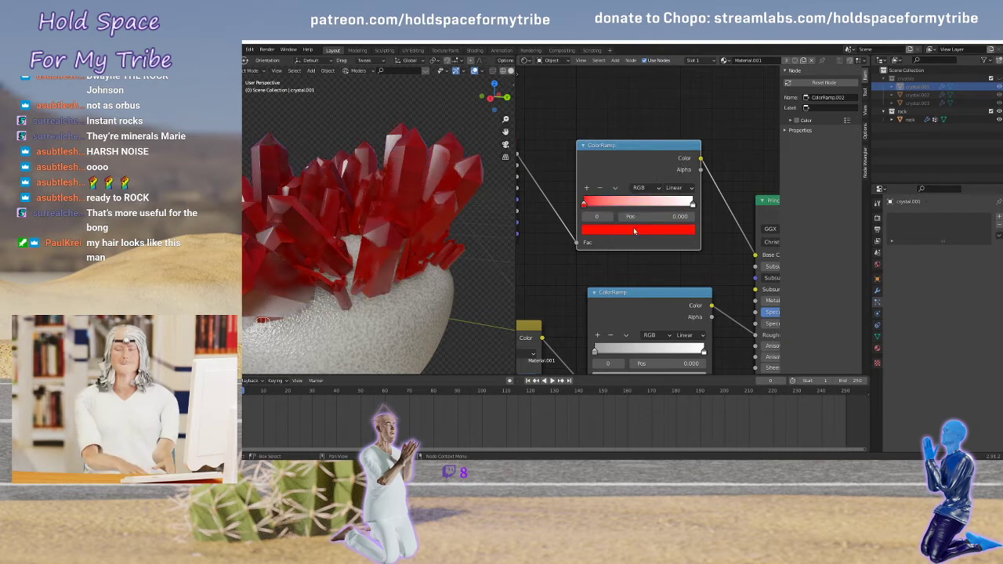
Set the new ColorRamp's second stop to cyan and its color mode to HSV
{"action": "left_click", "coordinate": [610, 216]}
{"action": "left_click", "coordinate": [630, 231]}
{"action": "left_click_drag", "start_coordinate": [635, 115], "coordinate": [625, 80]}
{"action": "left_click", "coordinate": [654, 189]}
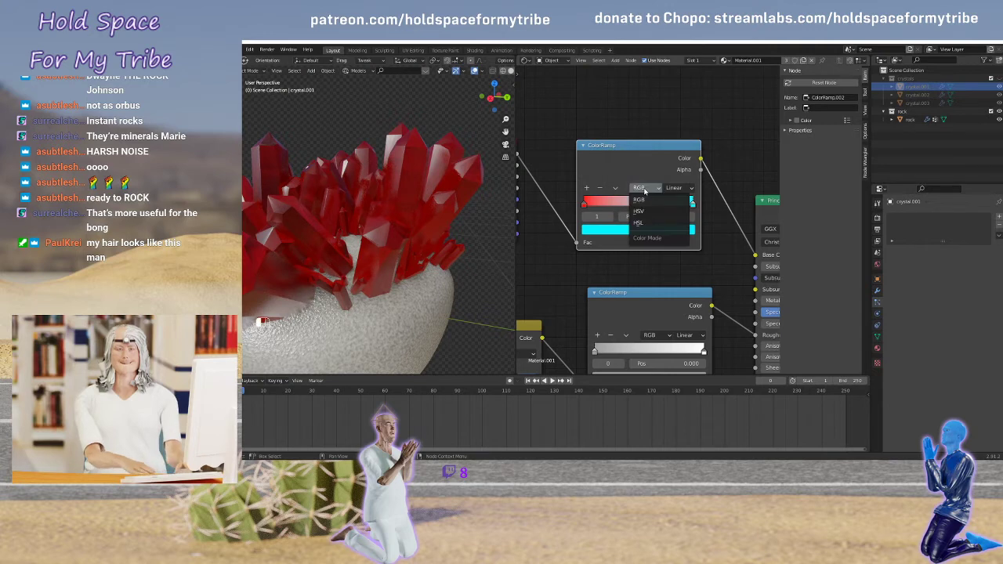
{"action": "left_click", "coordinate": [648, 202]}
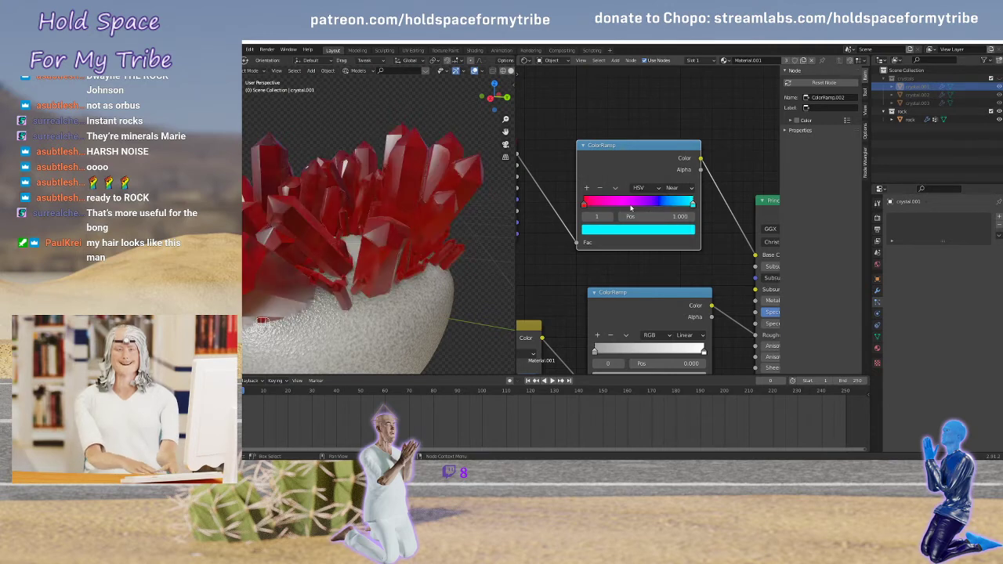
Connect the Particle Info Random output to the Fac input of the red-to-cyan ColorRamp
{"action": "scroll", "coordinate": [382, 252], "scroll_direction": "down", "scroll_amount": 3}
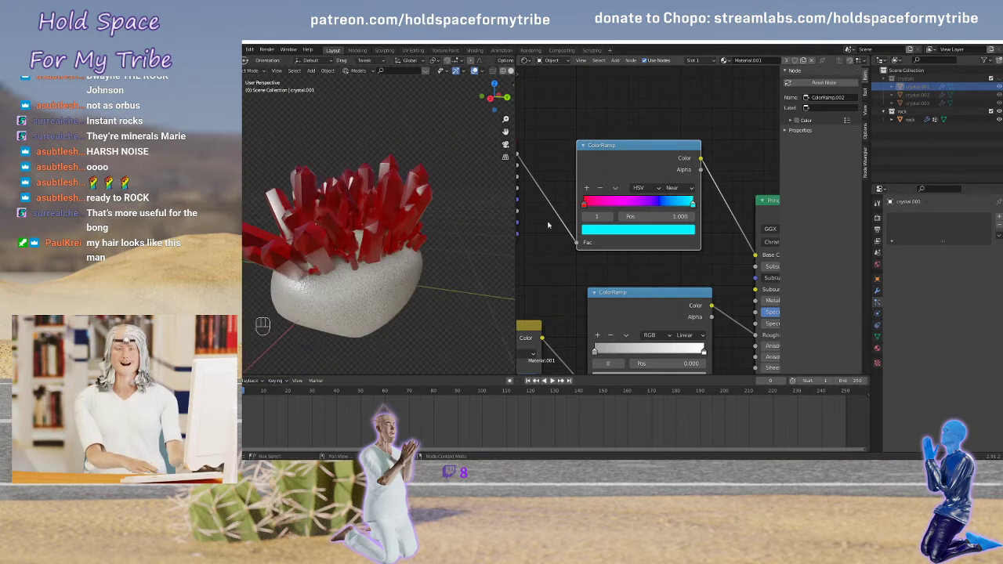
{"action": "scroll", "coordinate": [548, 212], "scroll_direction": "down", "scroll_amount": 2}
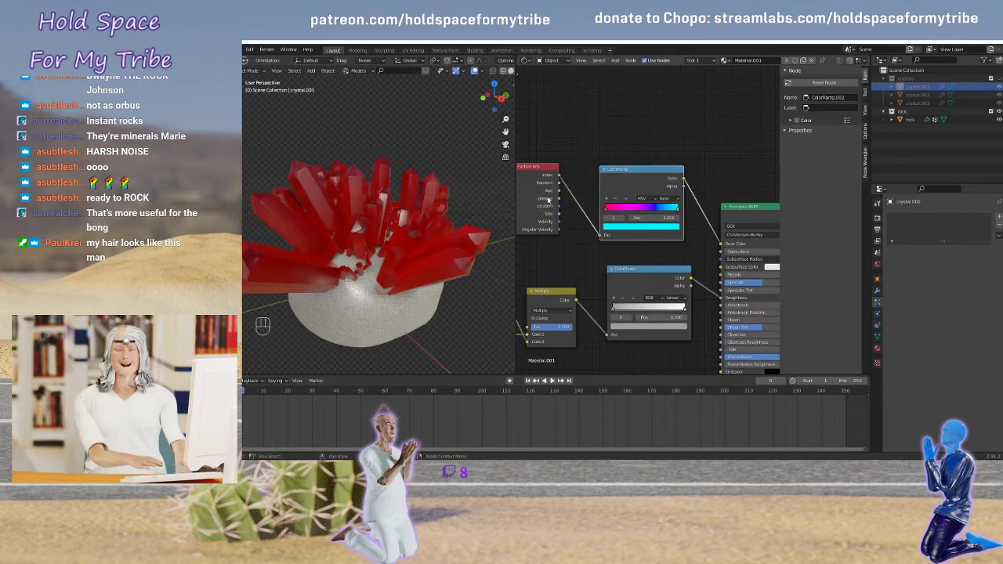
{"action": "middle_click_drag", "start_coordinate": [552, 202], "coordinate": [601, 214]}
{"action": "scroll", "coordinate": [656, 206], "scroll_direction": "up", "scroll_amount": 9}
{"action": "scroll", "coordinate": [673, 209], "scroll_direction": "down", "scroll_amount": 2}
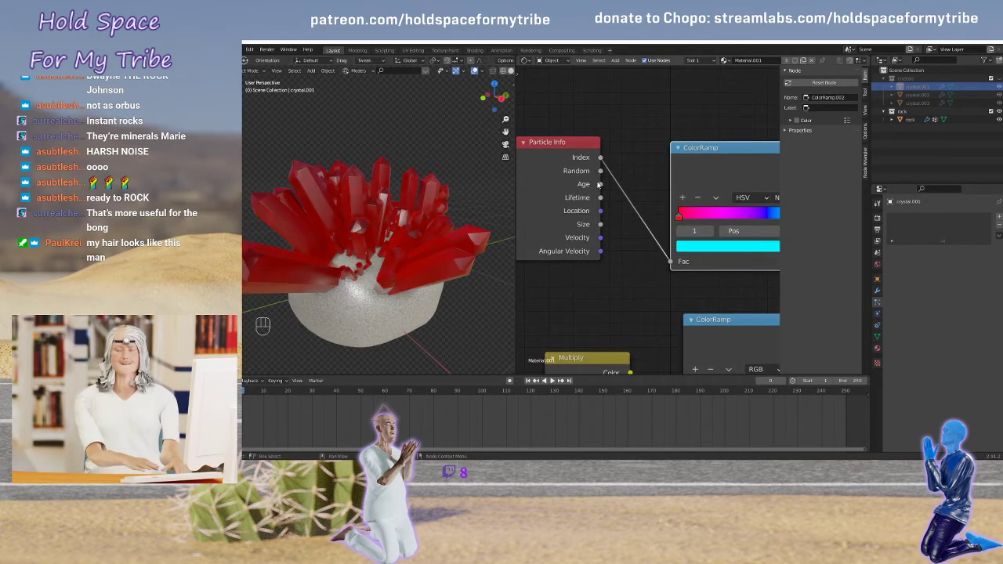
{"action": "left_click_drag", "start_coordinate": [601, 172], "coordinate": [669, 262]}
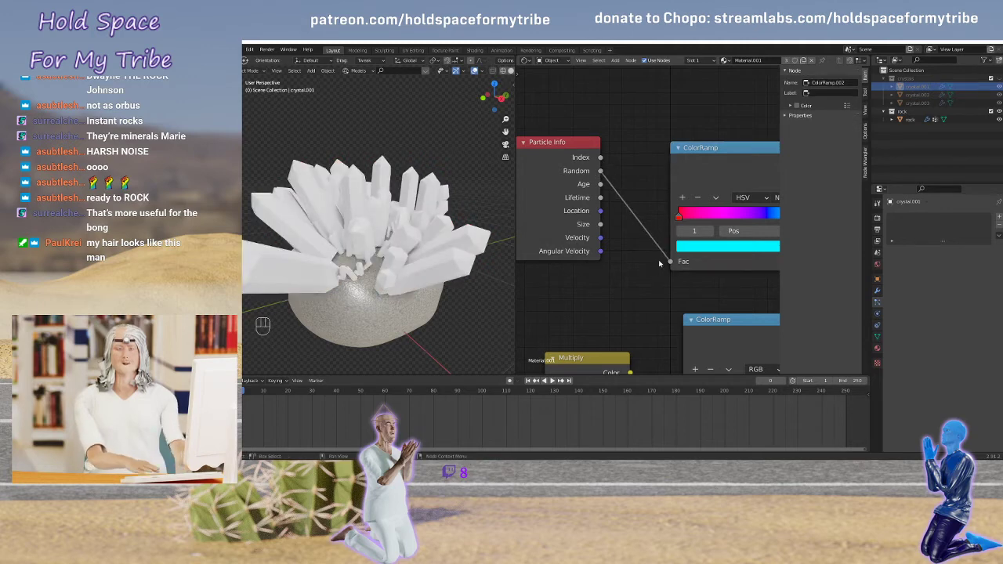
Move the cyan stop of the crystal ColorRamp to position 0.264, keeping the red stop at 0.000
{"action": "middle_click_drag", "start_coordinate": [656, 228], "coordinate": [562, 232]}
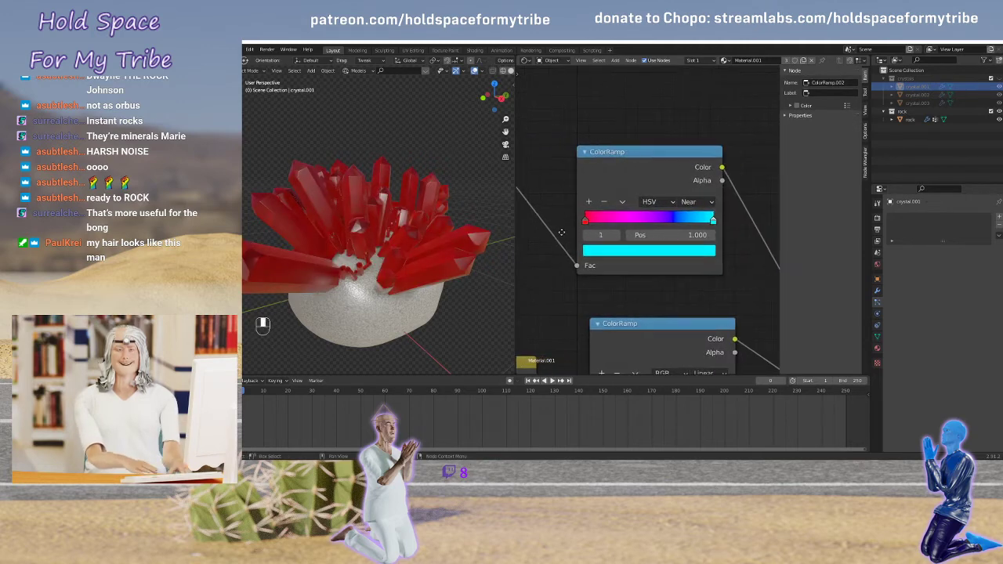
{"action": "left_click", "coordinate": [591, 220]}
{"action": "left_click_drag", "start_coordinate": [605, 221], "coordinate": [580, 222]}
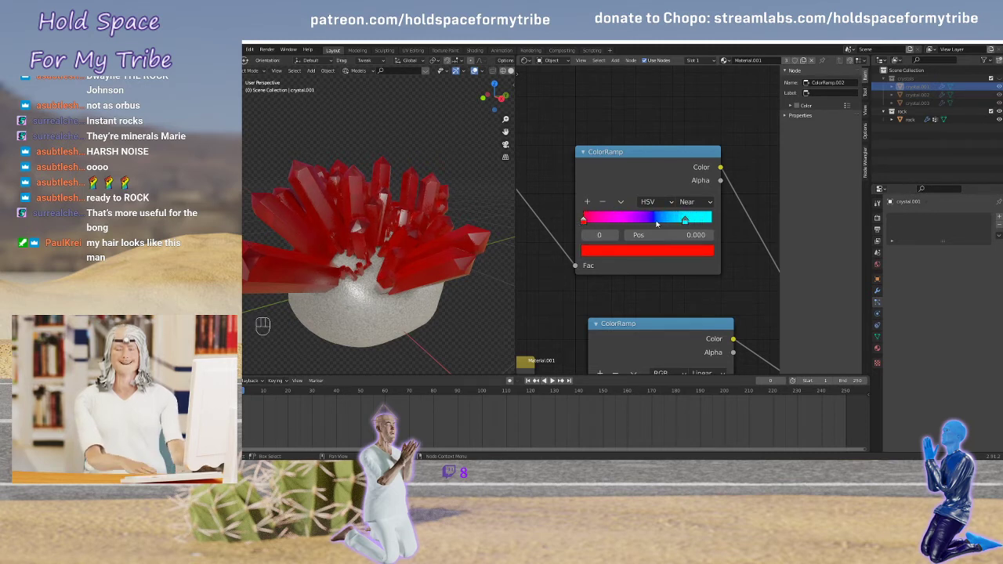
{"action": "left_click_drag", "start_coordinate": [685, 222], "coordinate": [616, 222]}
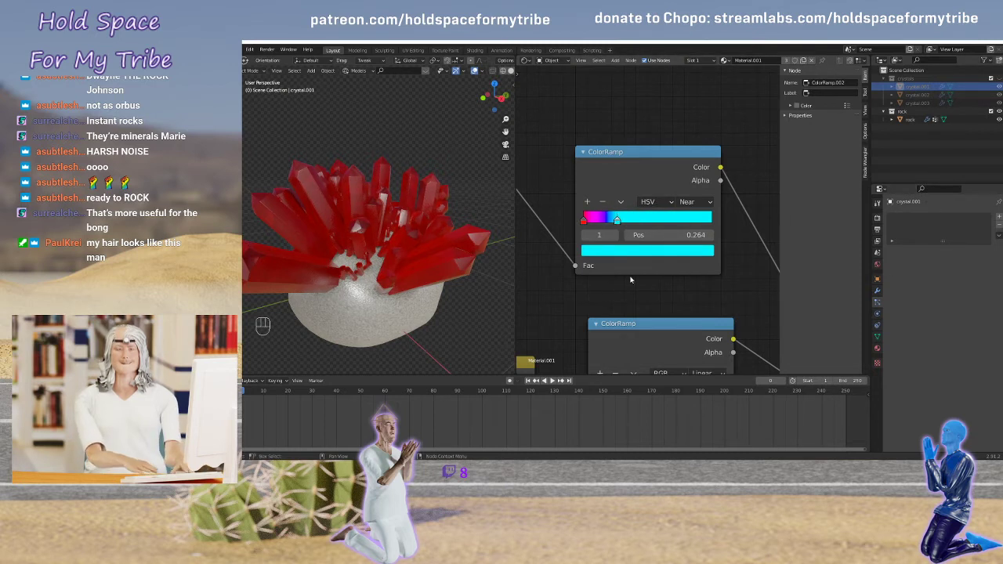
Try the Particle Info Location output and then its Size output as the ColorRamp factor
{"action": "middle_click_drag", "start_coordinate": [596, 277], "coordinate": [719, 277]}
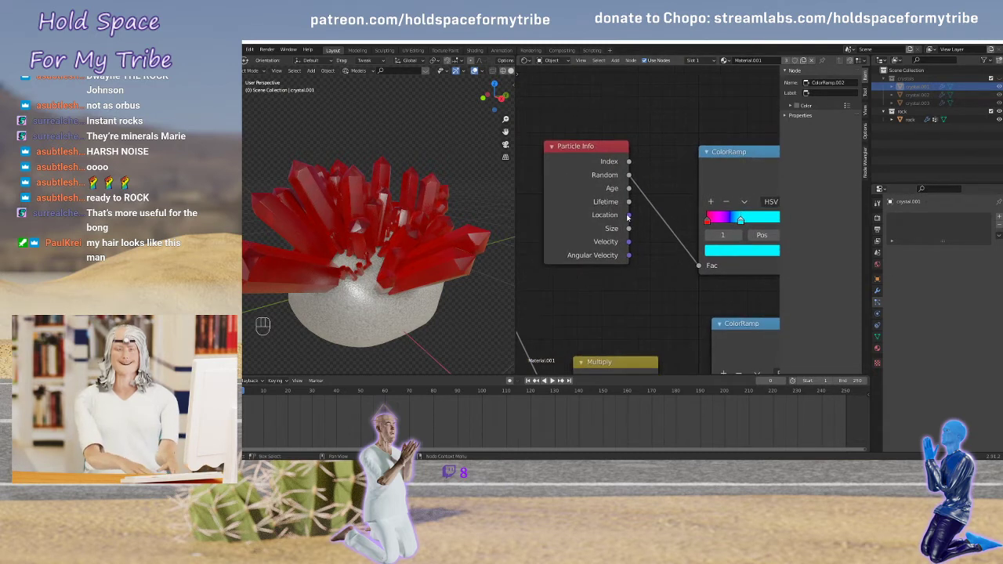
{"action": "left_click_drag", "start_coordinate": [628, 215], "coordinate": [699, 265]}
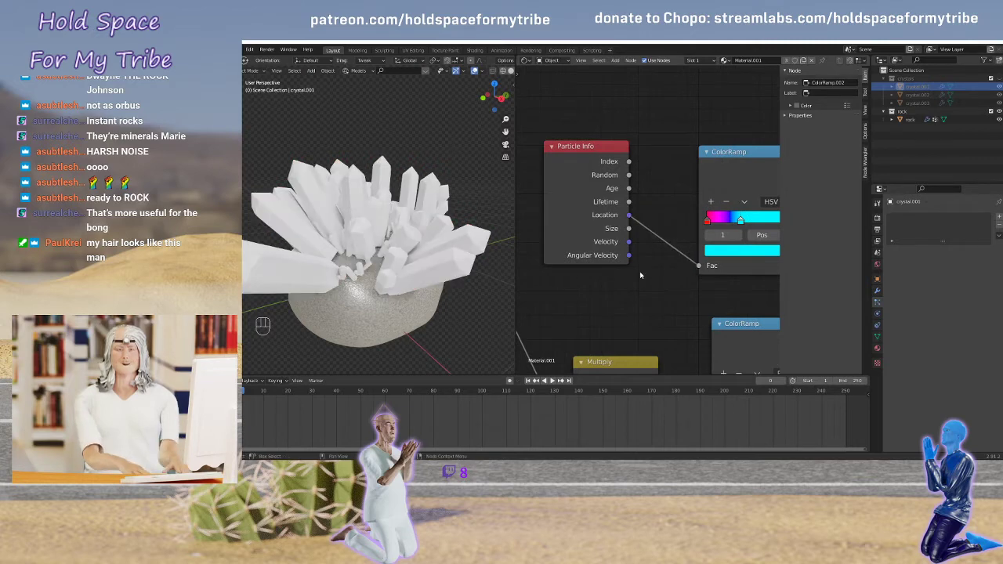
{"action": "scroll", "coordinate": [654, 269], "scroll_direction": "up", "scroll_amount": 2}
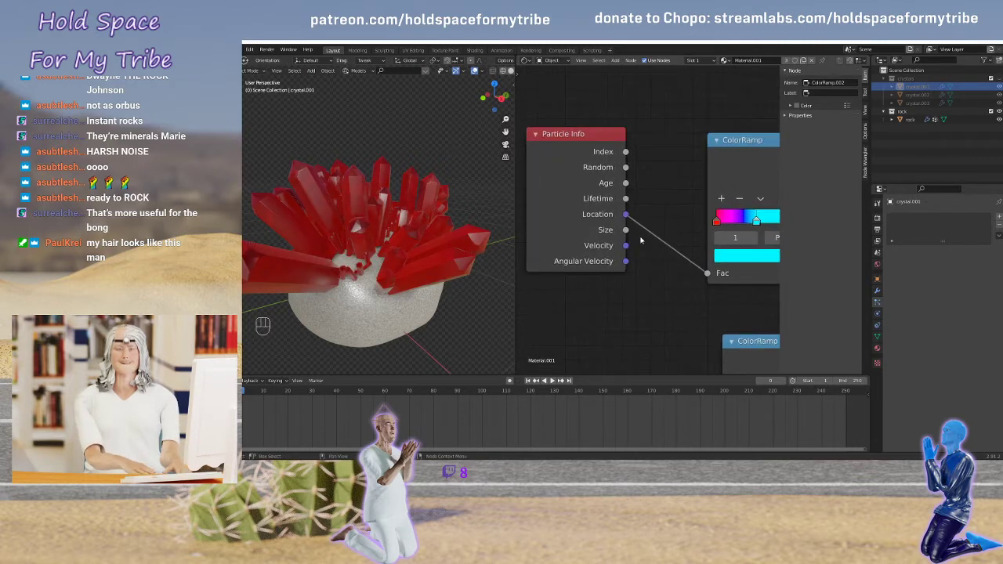
{"action": "left_click_drag", "start_coordinate": [626, 229], "coordinate": [707, 273]}
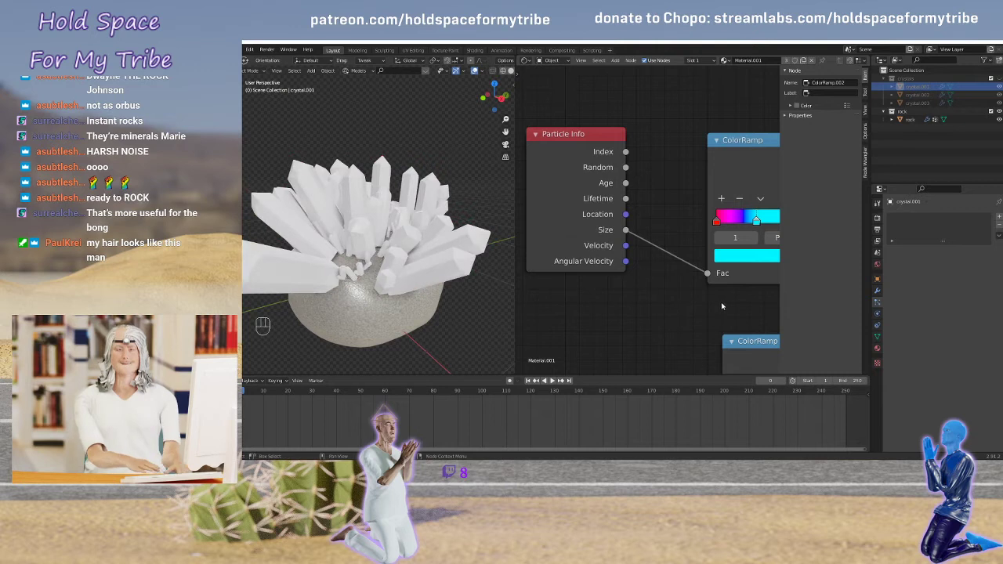
Reverse the crystal ColorRamp so cyan sits at the start and red at position 1.000
{"action": "middle_click_drag", "start_coordinate": [751, 308], "coordinate": [646, 305]}
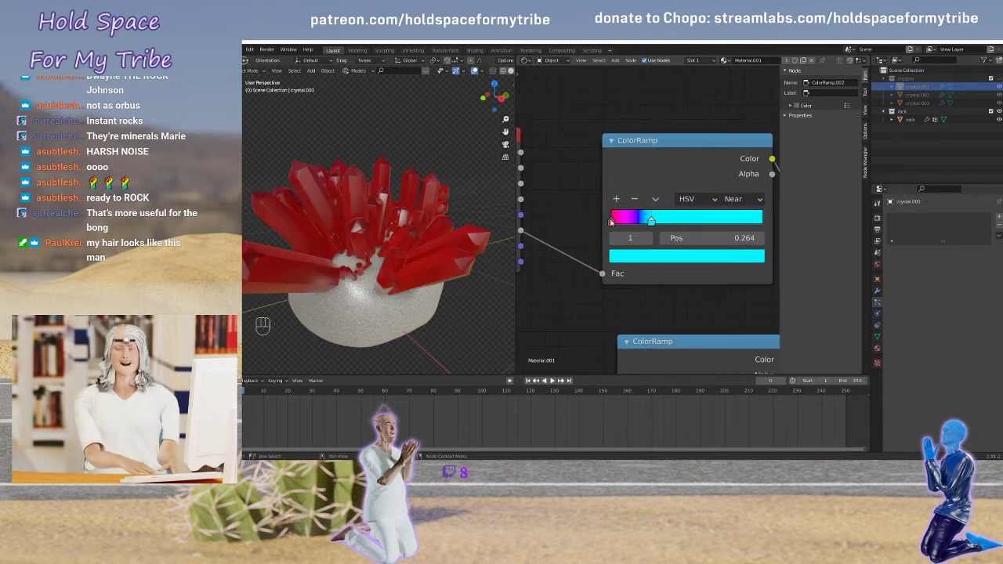
{"action": "left_click_drag", "start_coordinate": [612, 222], "coordinate": [760, 223]}
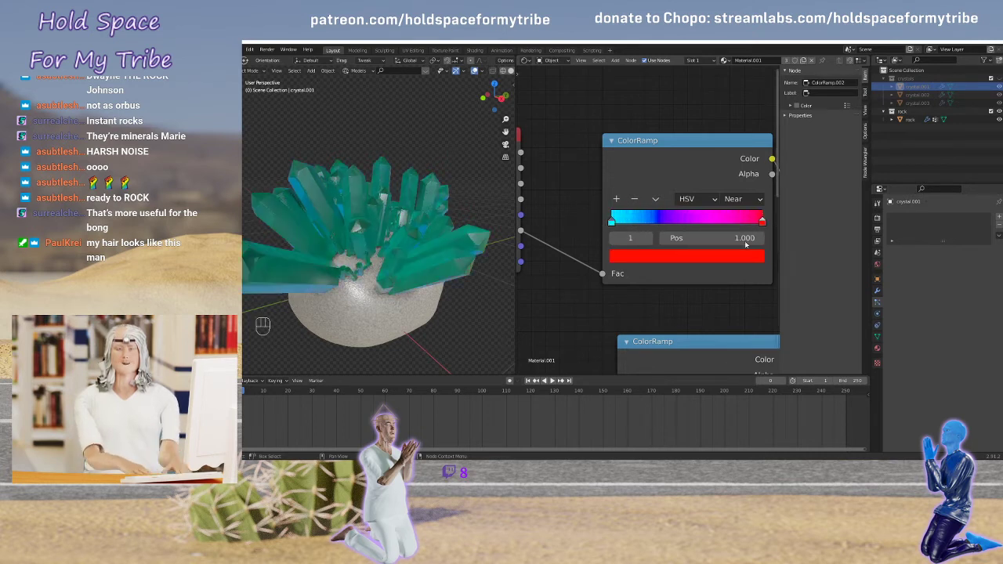
Delete the Particle Info node from the crystal material
{"action": "scroll", "coordinate": [610, 289], "scroll_direction": "down", "scroll_amount": 3}
{"action": "middle_click_drag", "start_coordinate": [629, 272], "coordinate": [686, 268]}
{"action": "scroll", "coordinate": [667, 254], "scroll_direction": "up", "scroll_amount": 2}
{"action": "scroll", "coordinate": [648, 222], "scroll_direction": "down", "scroll_amount": 3}
{"action": "left_click", "coordinate": [626, 181]}
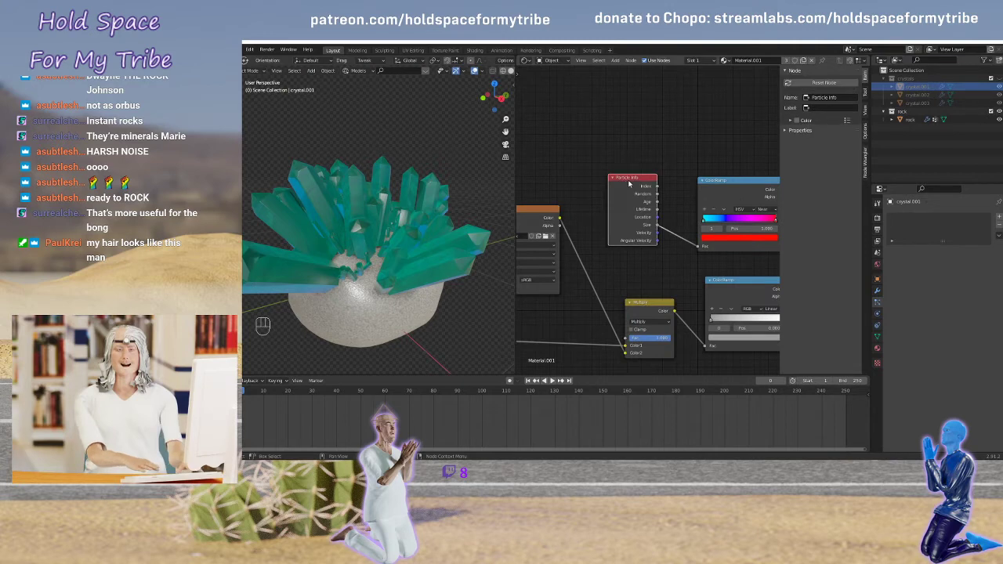
{"action": "key", "text": "x"}
Add an Object Info node, connect its Random output to the ColorRamp Fac input, and check the crystal colors
{"action": "key", "text": "shift+a"}
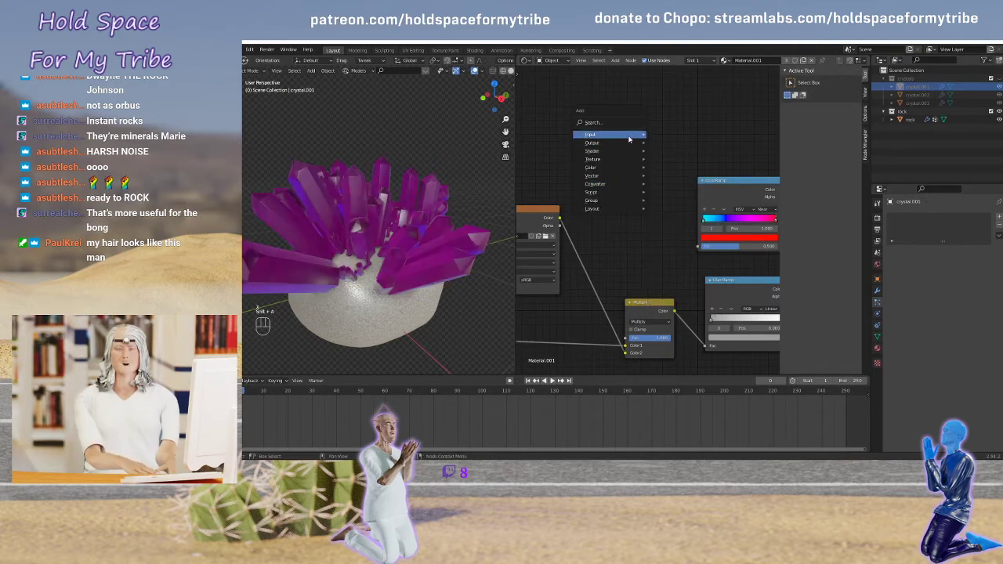
{"action": "mouse_move", "coordinate": [629, 139]}
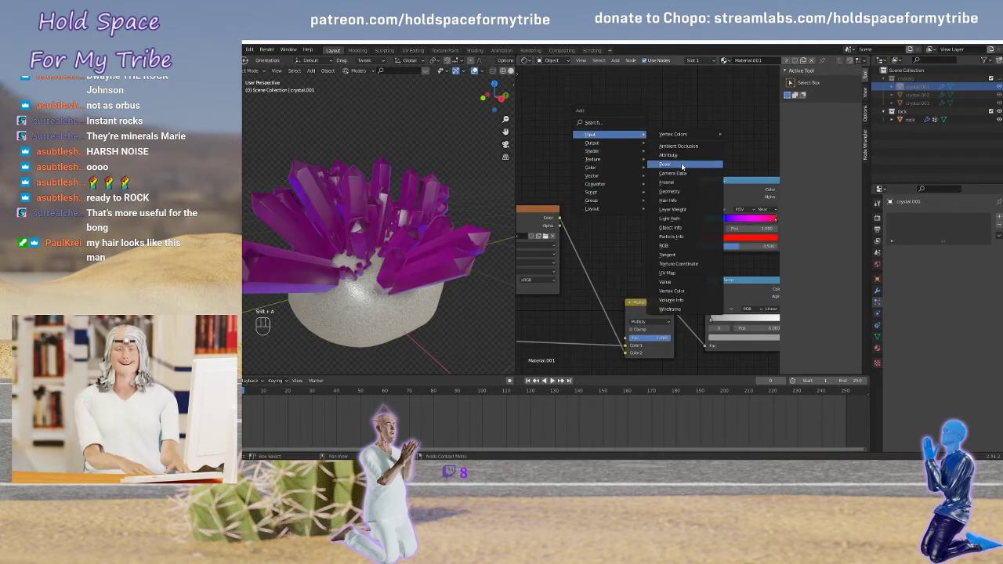
{"action": "left_click", "coordinate": [674, 227]}
{"action": "left_click", "coordinate": [646, 203]}
{"action": "scroll", "coordinate": [646, 204], "scroll_direction": "up", "scroll_amount": 3}
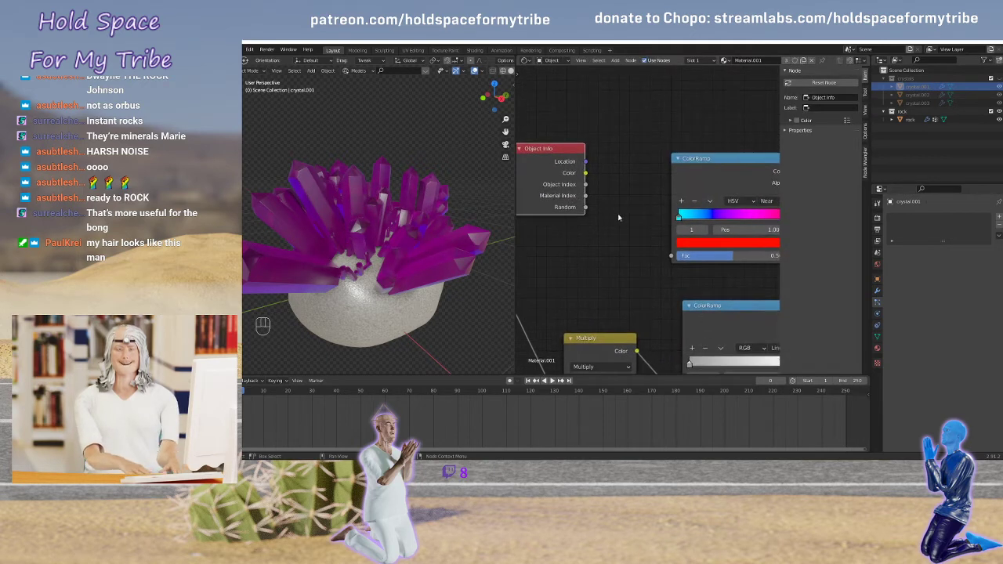
{"action": "left_click_drag", "start_coordinate": [586, 208], "coordinate": [672, 255]}
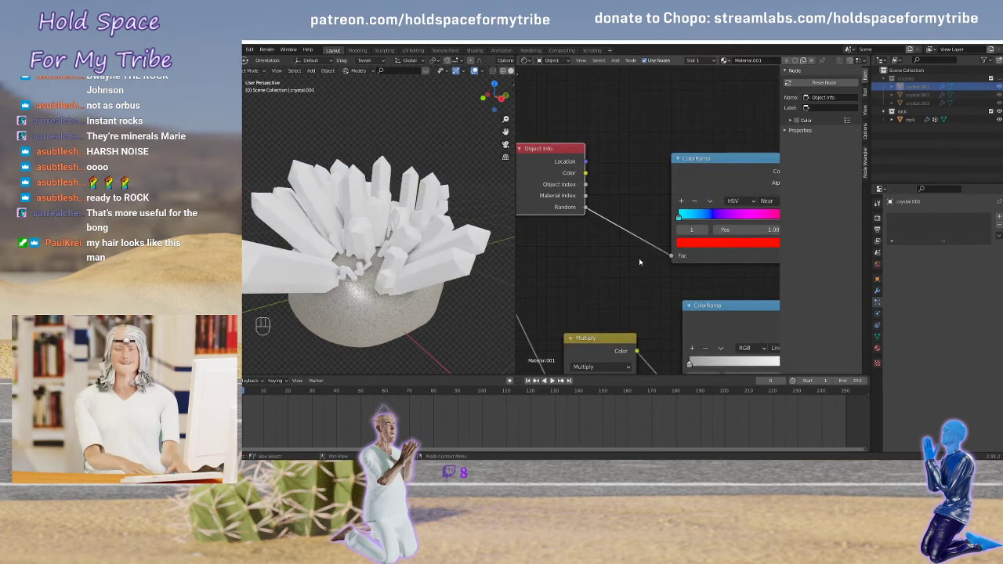
{"action": "middle_click_drag", "start_coordinate": [319, 242], "coordinate": [416, 250]}
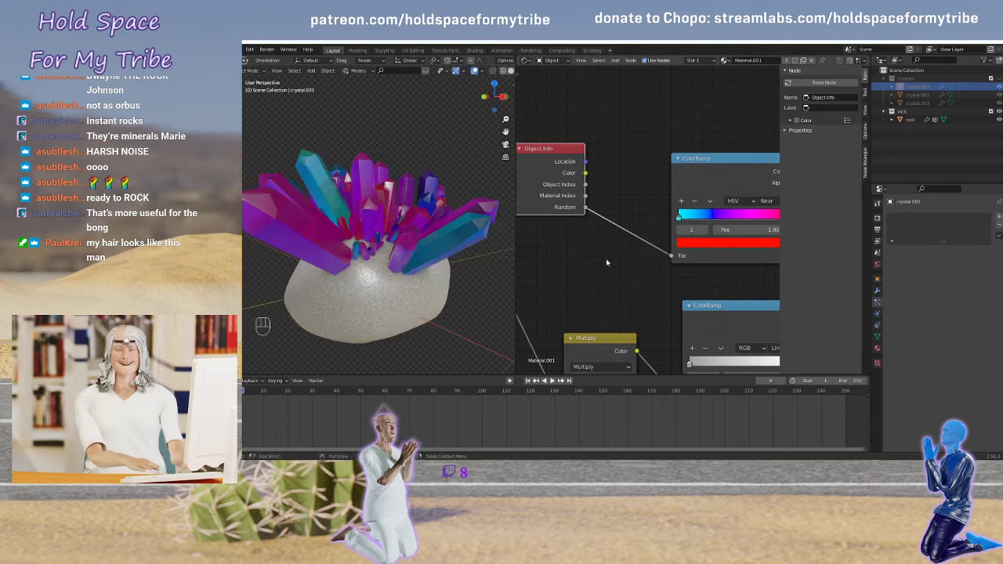
Move the ColorRamp closer to the Object Info node and darken its red stop to an HSV value of about 0.431
{"action": "left_click_drag", "start_coordinate": [726, 168], "coordinate": [679, 163]}
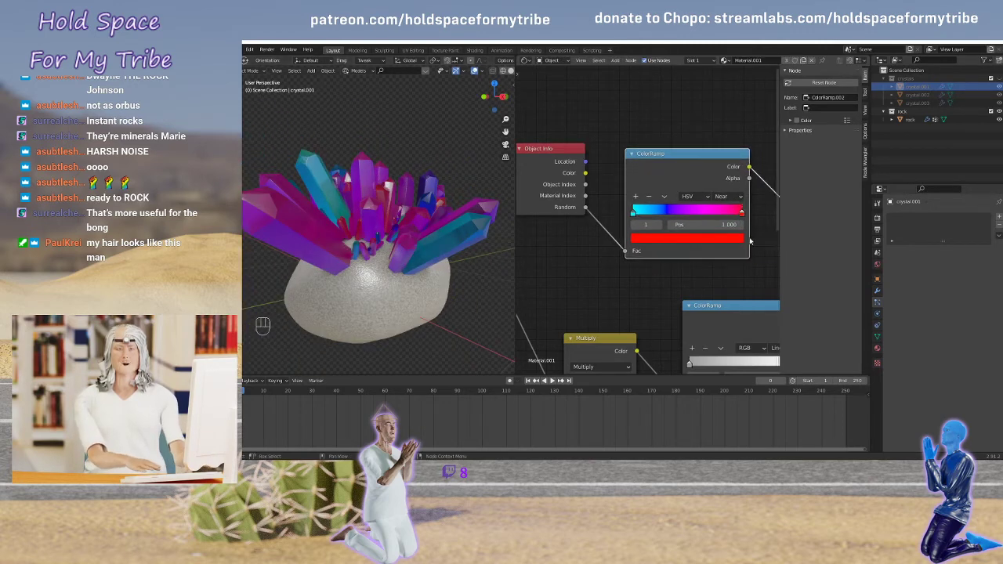
{"action": "left_click", "coordinate": [720, 240]}
{"action": "left_click_drag", "start_coordinate": [719, 110], "coordinate": [720, 131]}
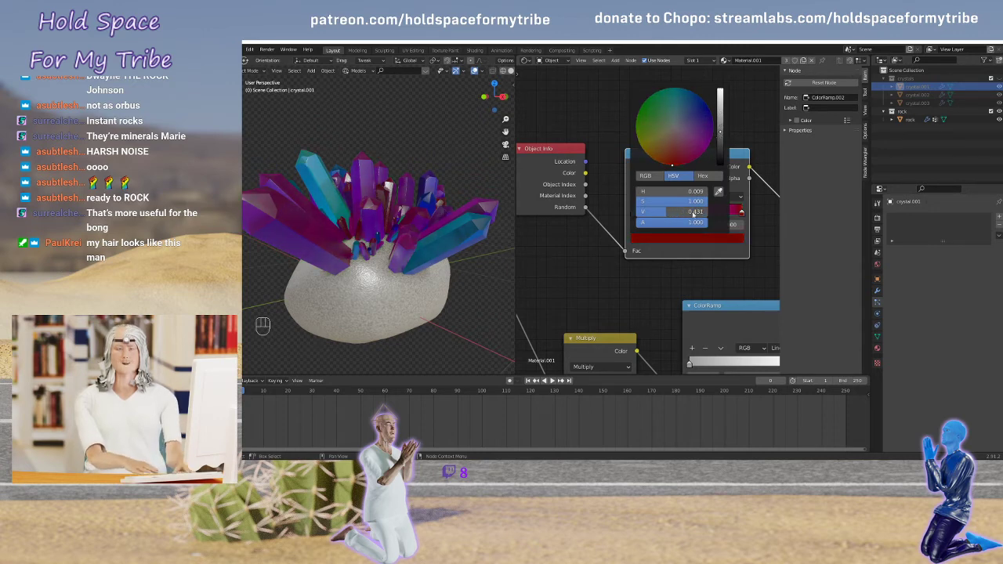
Move the ColorRamp's cyan stop to about position 0.341 and darken it to an HSV value of about 0.394
{"action": "left_click_drag", "start_coordinate": [634, 213], "coordinate": [672, 212]}
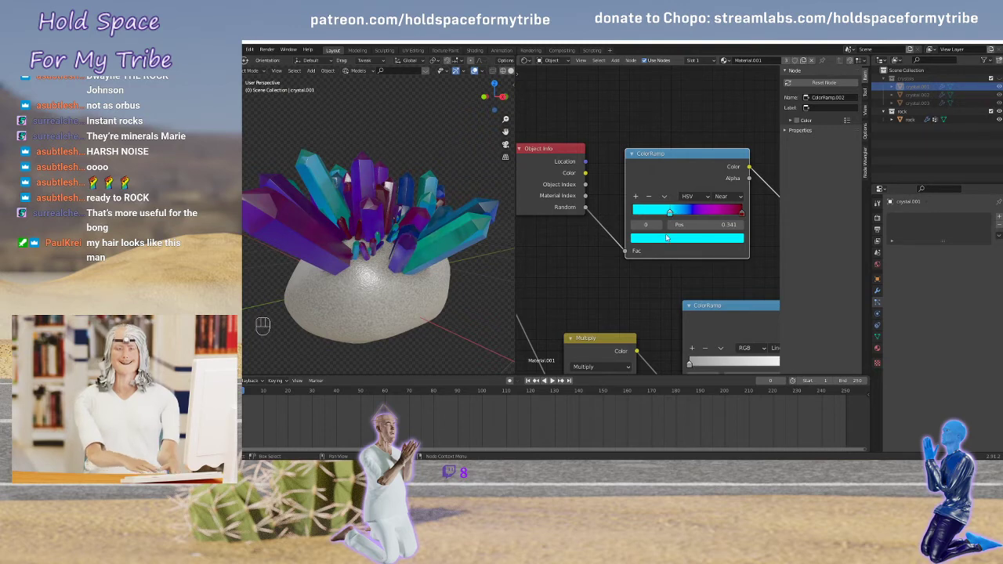
{"action": "left_click", "coordinate": [666, 237]}
{"action": "left_click_drag", "start_coordinate": [722, 132], "coordinate": [721, 133]}
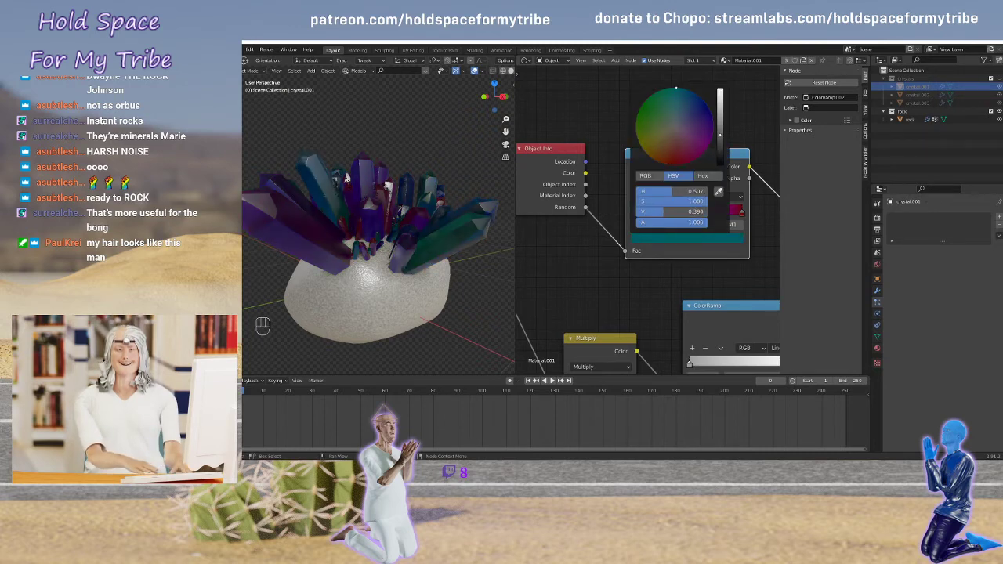
Select the rock and darken the beige Base Color of its Principled BSDF
{"action": "middle_click_drag", "start_coordinate": [446, 251], "coordinate": [384, 263]}
{"action": "left_click", "coordinate": [384, 263]}
{"action": "middle_click_drag", "start_coordinate": [565, 259], "coordinate": [690, 93]}
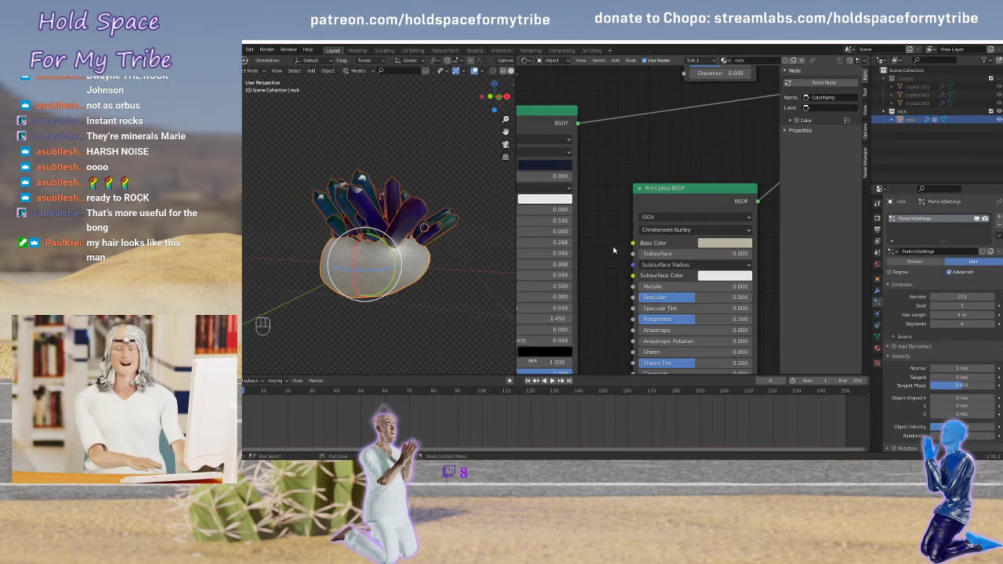
{"action": "left_click", "coordinate": [696, 246]}
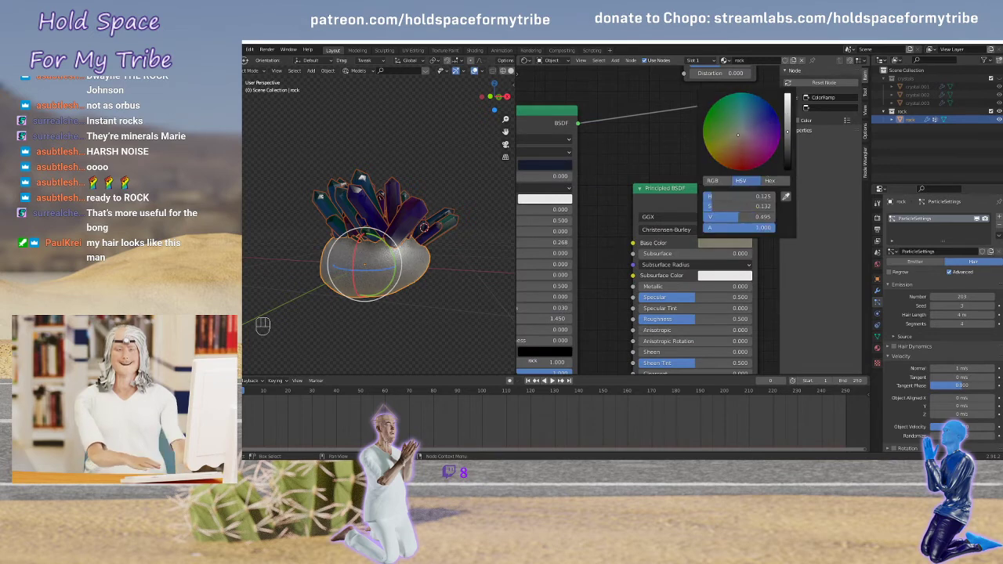
{"action": "left_click_drag", "start_coordinate": [787, 131], "coordinate": [788, 136]}
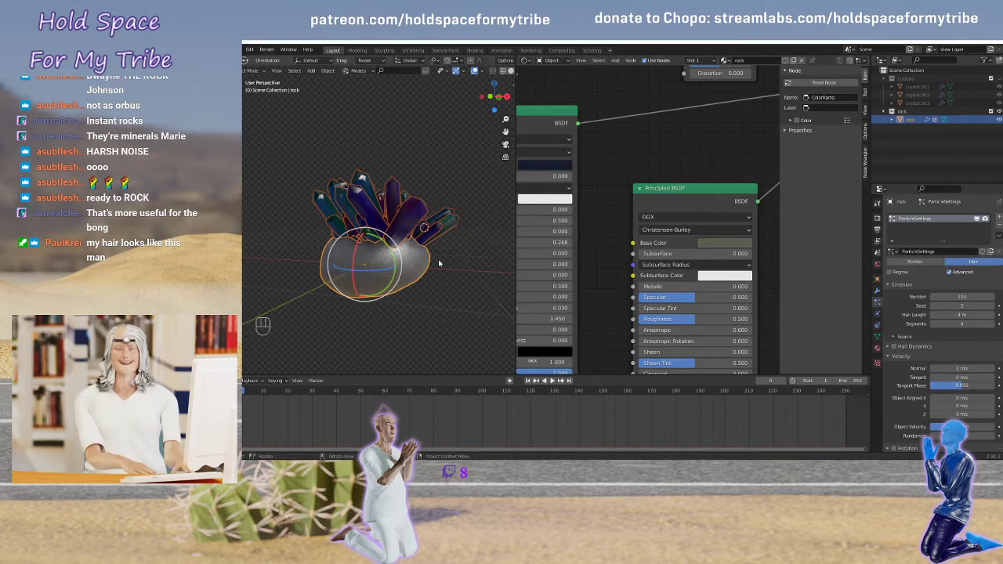
Deselect the rock, expand the 3D viewport over the node editor, and examine the crystal colors up close
{"action": "middle_click_drag", "start_coordinate": [439, 264], "coordinate": [407, 253]}
{"action": "left_click", "coordinate": [511, 373]}
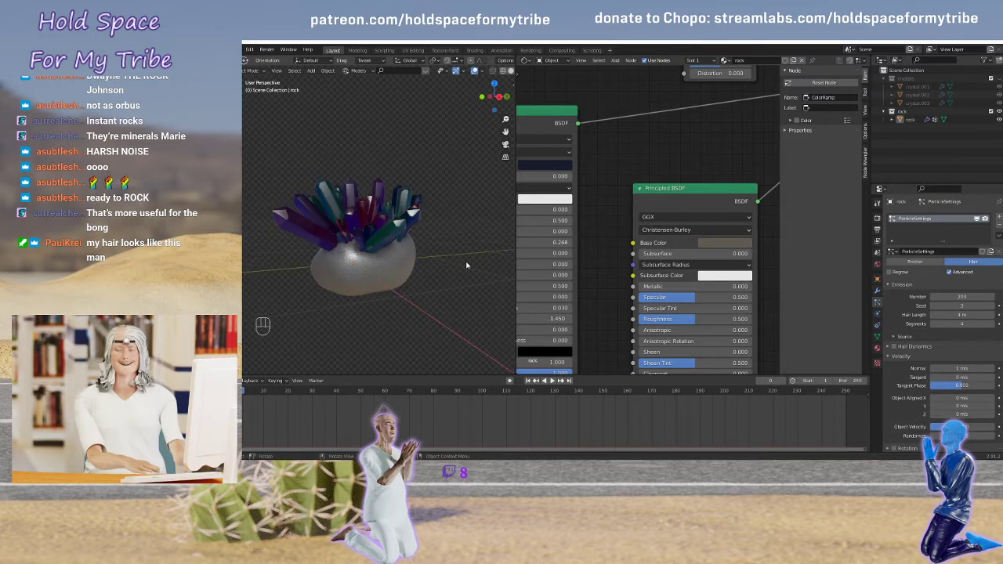
{"action": "left_click_drag", "start_coordinate": [512, 370], "coordinate": [714, 354]}
{"action": "scroll", "coordinate": [657, 294], "scroll_direction": "up", "scroll_amount": 2}
{"action": "scroll", "coordinate": [655, 276], "scroll_direction": "down", "scroll_amount": 3}
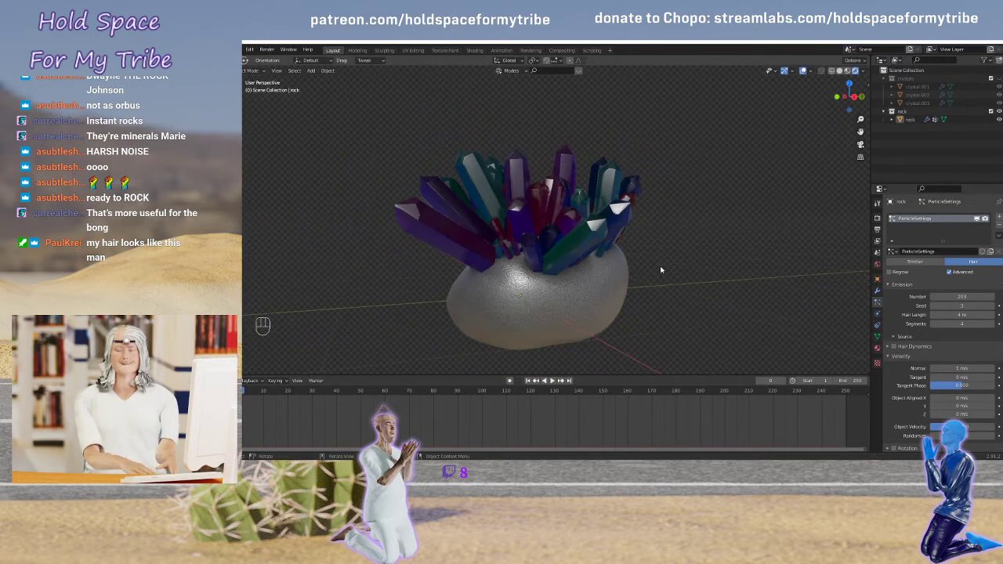
{"action": "mouse_move", "coordinate": [658, 278]}
{"action": "middle_mouse_down"}
{"action": "mouse_move", "coordinate": [611, 265]}
{"action": "mouse_move", "coordinate": [566, 269]}
{"action": "mouse_move", "coordinate": [608, 277]}
{"action": "mouse_move", "coordinate": [728, 267]}
{"action": "mouse_move", "coordinate": [666, 273]}
{"action": "middle_mouse_up"}
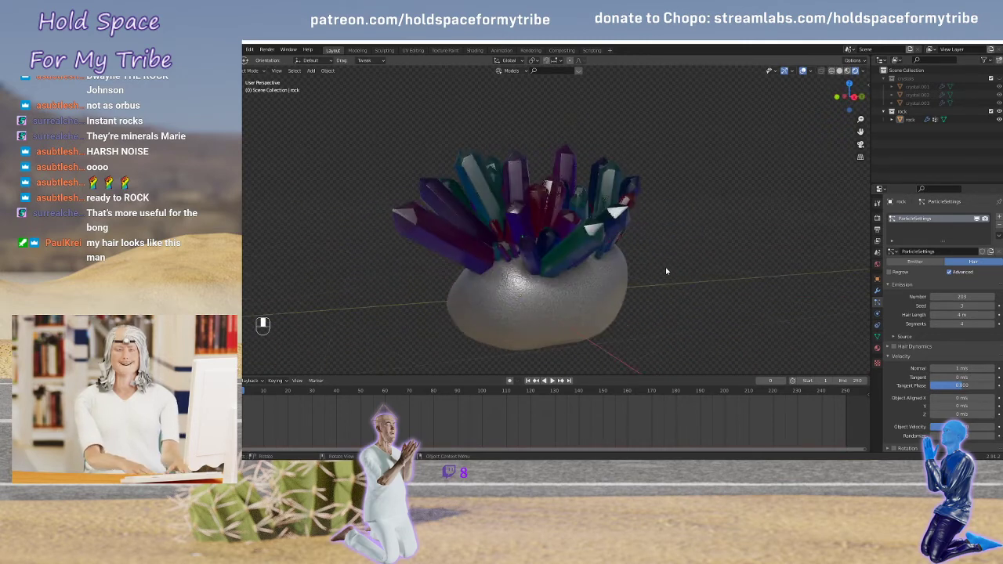
{"action": "scroll", "coordinate": [655, 272], "scroll_direction": "up", "scroll_amount": 4}
{"action": "scroll", "coordinate": [651, 271], "scroll_direction": "down", "scroll_amount": 4}
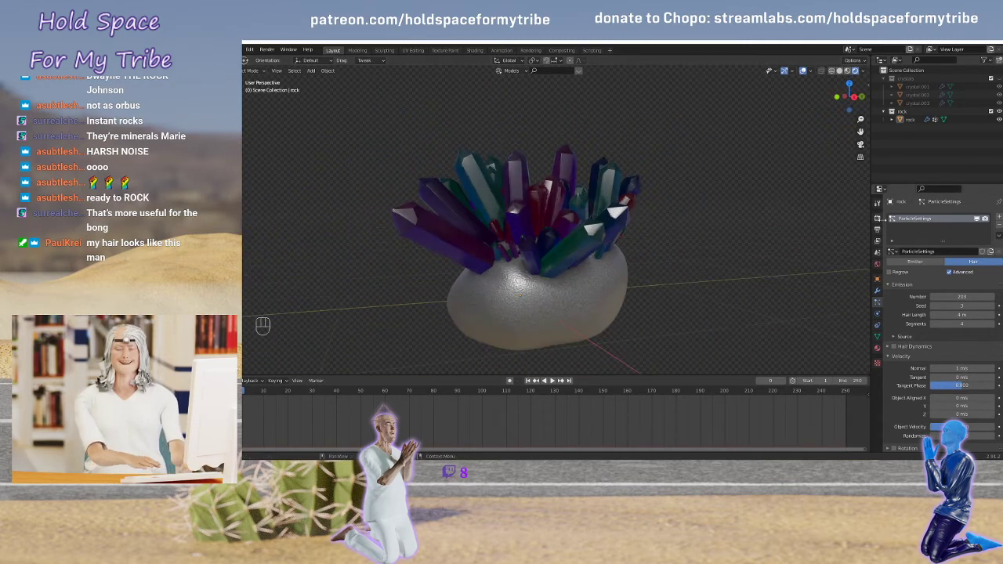
Change the render engine to Cycles and inspect the rendered crystal cluster
{"action": "left_click", "coordinate": [877, 217]}
{"action": "left_click", "coordinate": [948, 217]}
{"action": "left_click", "coordinate": [952, 244]}
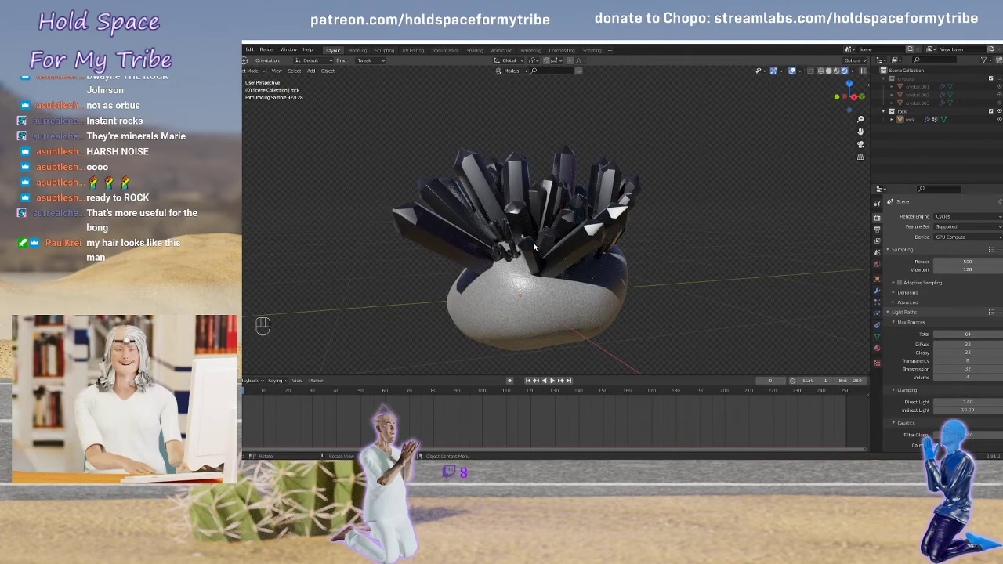
{"action": "middle_click_drag", "start_coordinate": [534, 248], "coordinate": [595, 254]}
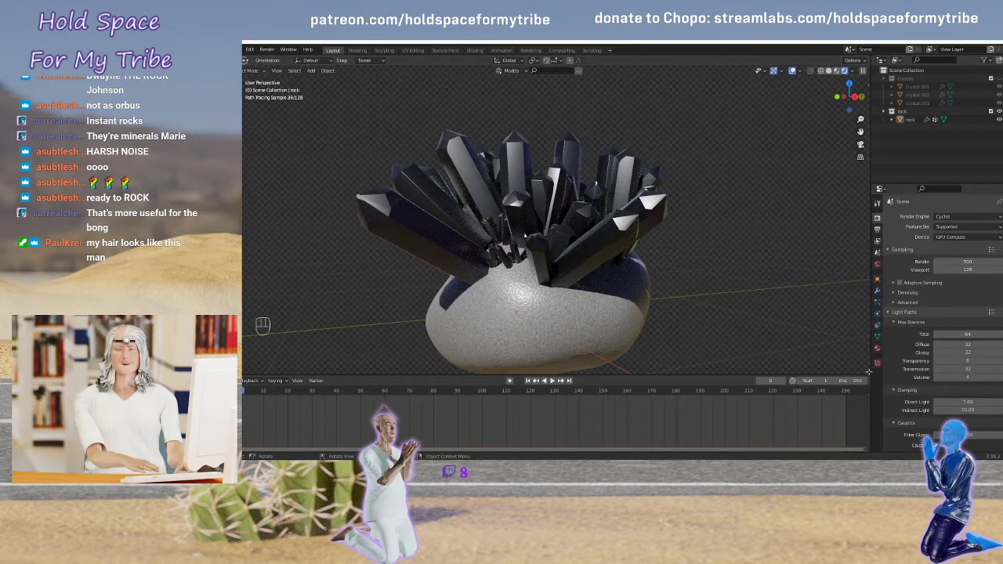
Split the 3D viewport vertically and turn the new area into a Shader Editor
{"action": "mouse_move", "coordinate": [862, 370]}
{"action": "left_mouse_down"}
{"action": "mouse_move", "coordinate": [649, 345]}
{"action": "mouse_move", "coordinate": [541, 344]}
{"action": "left_mouse_up"}
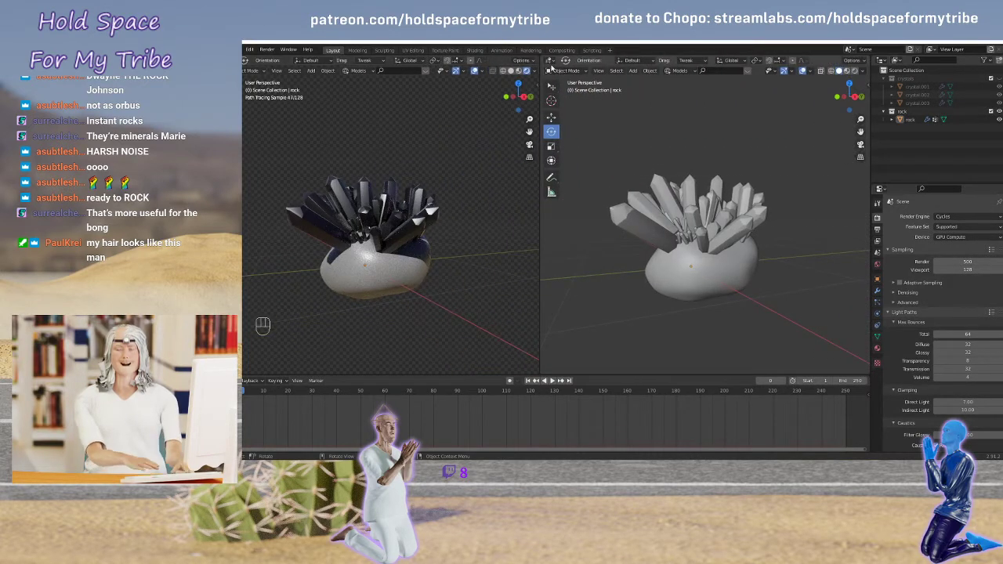
{"action": "left_click", "coordinate": [550, 61]}
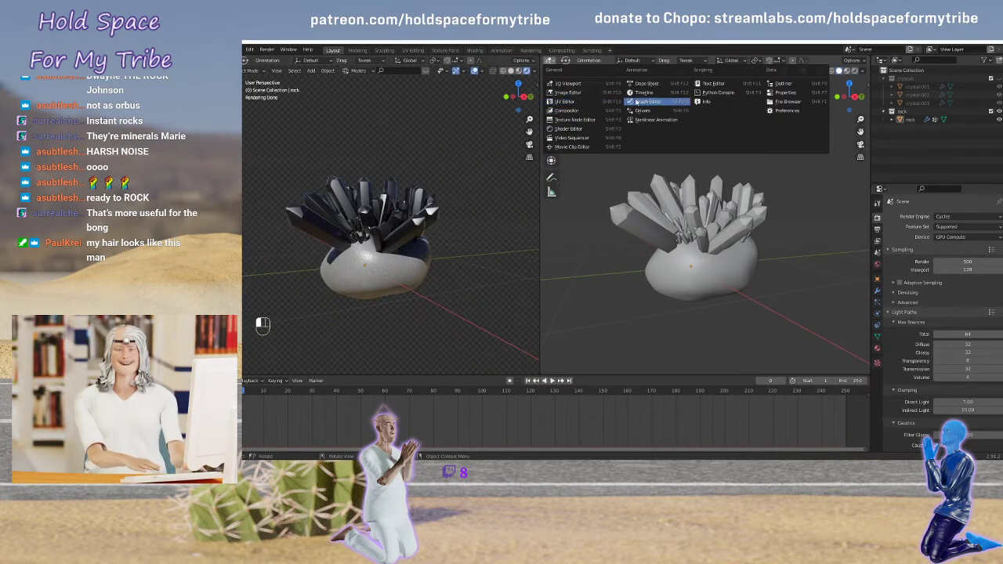
{"action": "left_click", "coordinate": [575, 130]}
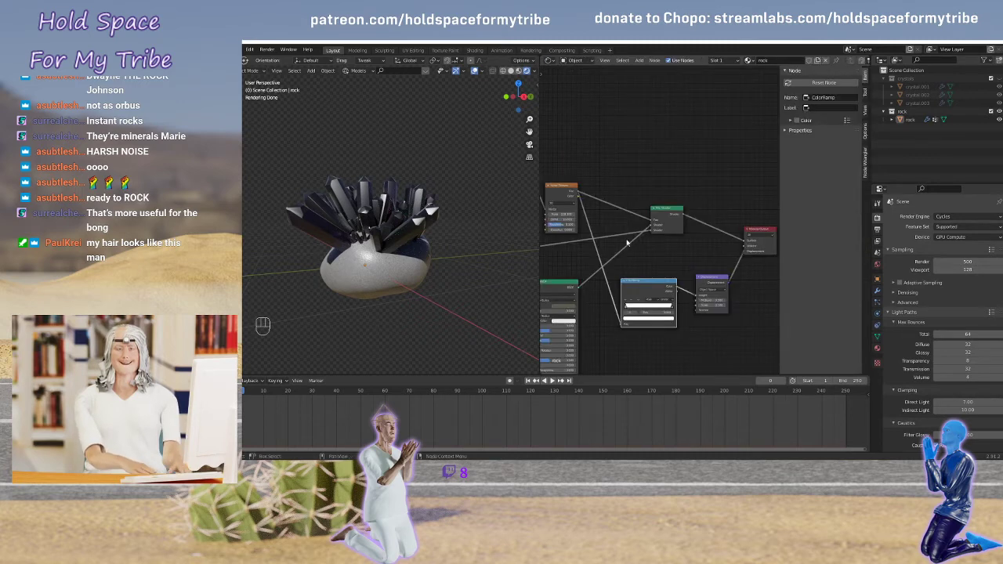
Raise the teal color ramp stop of crystal.001's material to bright cyan, then merge the Shader Editor area back into the 3D viewport
{"action": "middle_click_drag", "start_coordinate": [627, 243], "coordinate": [773, 231]}
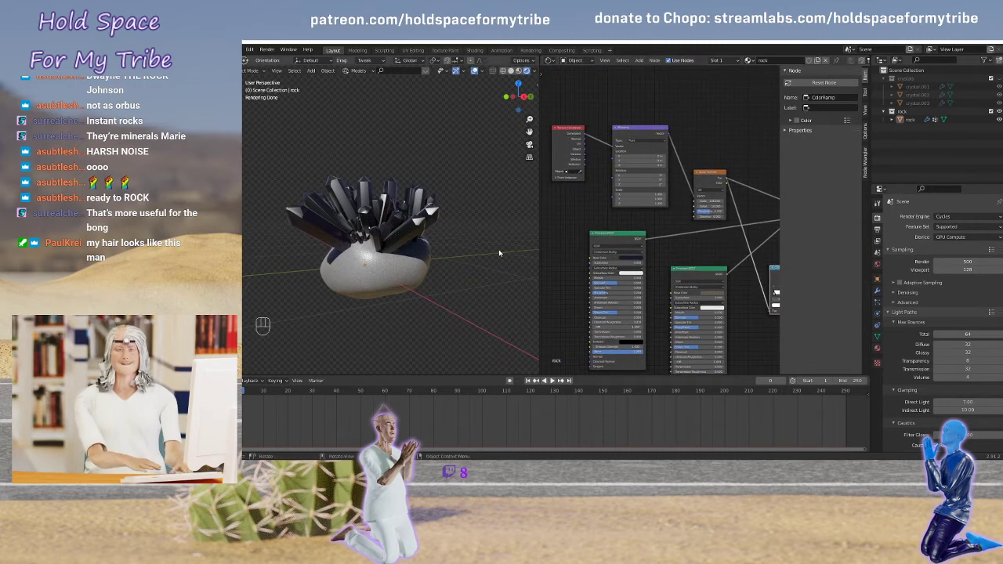
{"action": "left_click", "coordinate": [402, 226]}
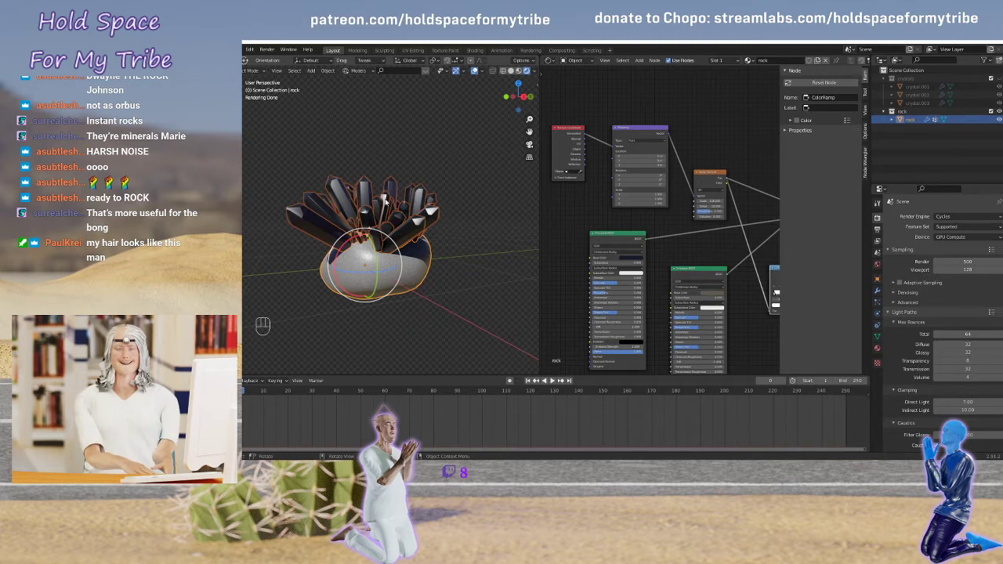
{"action": "left_click", "coordinate": [898, 87]}
{"action": "middle_click_drag", "start_coordinate": [698, 232], "coordinate": [600, 232]}
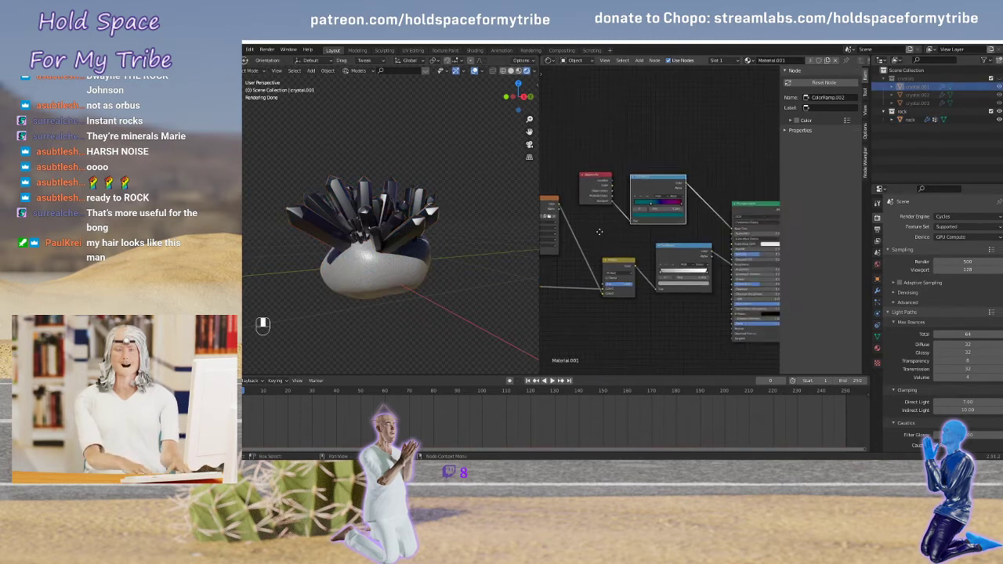
{"action": "scroll", "coordinate": [663, 225], "scroll_direction": "up", "scroll_amount": 4}
{"action": "left_click", "coordinate": [664, 213]}
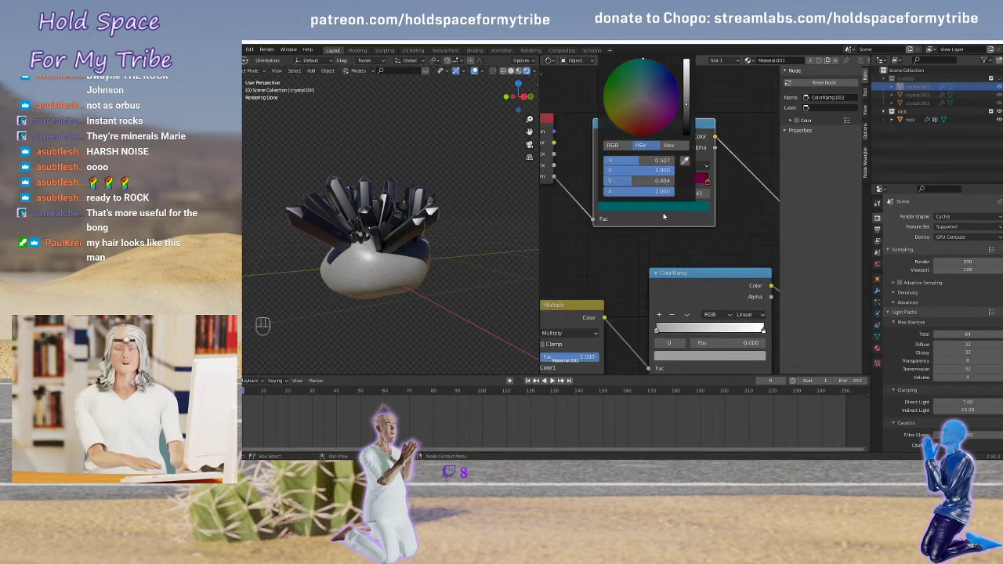
{"action": "left_click_drag", "start_coordinate": [687, 98], "coordinate": [687, 62]}
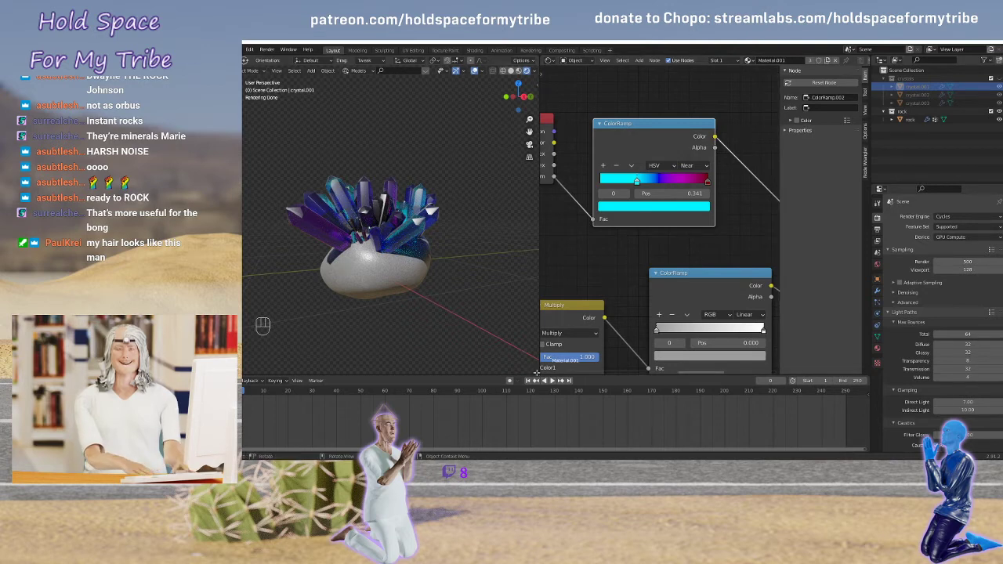
{"action": "left_click_drag", "start_coordinate": [537, 374], "coordinate": [656, 338]}
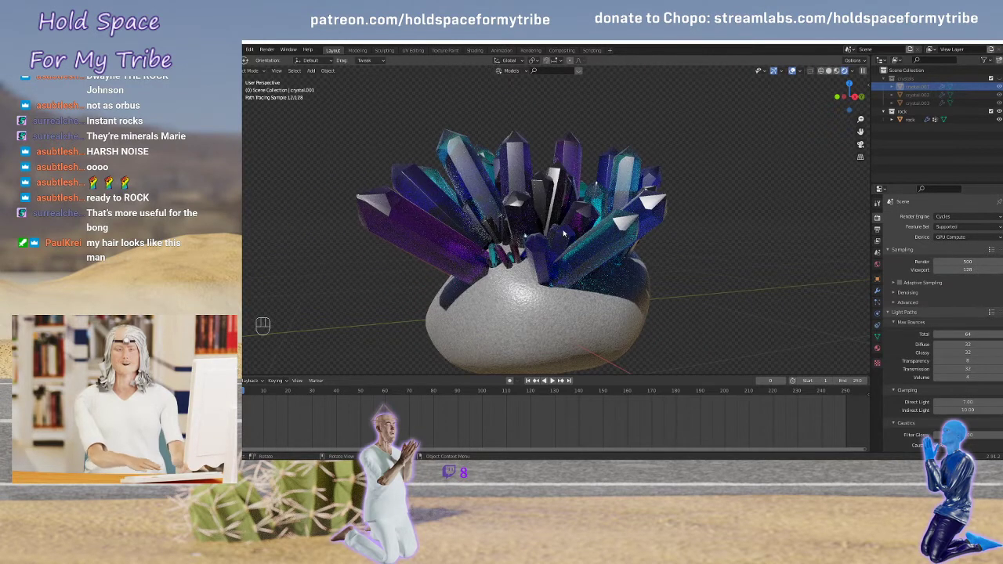
Add a camera to the scene and look through it
{"action": "scroll", "coordinate": [562, 233], "scroll_direction": "down", "scroll_amount": 4}
{"action": "key", "text": "shift+a"}
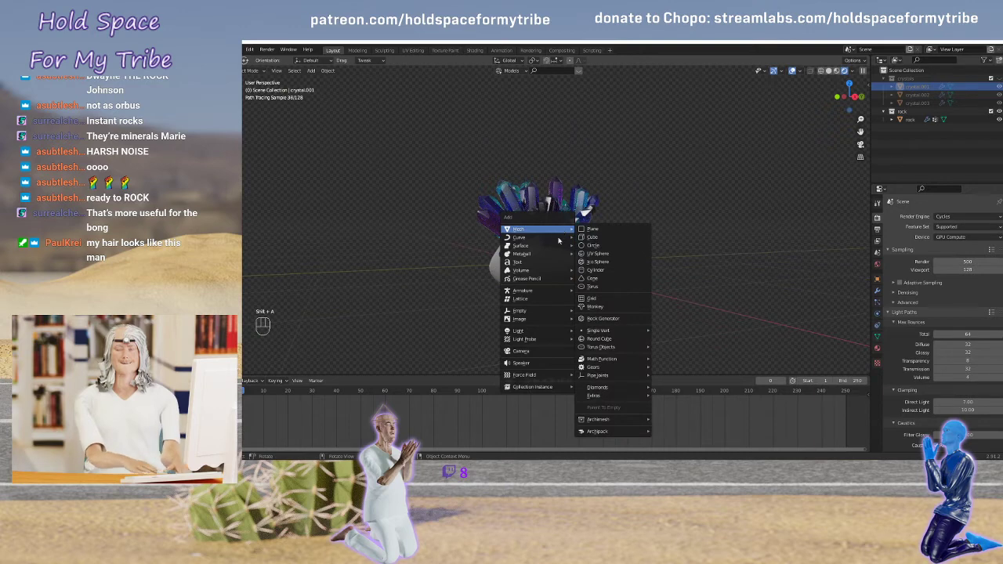
{"action": "left_click", "coordinate": [540, 352]}
{"action": "key", "text": "grave"}
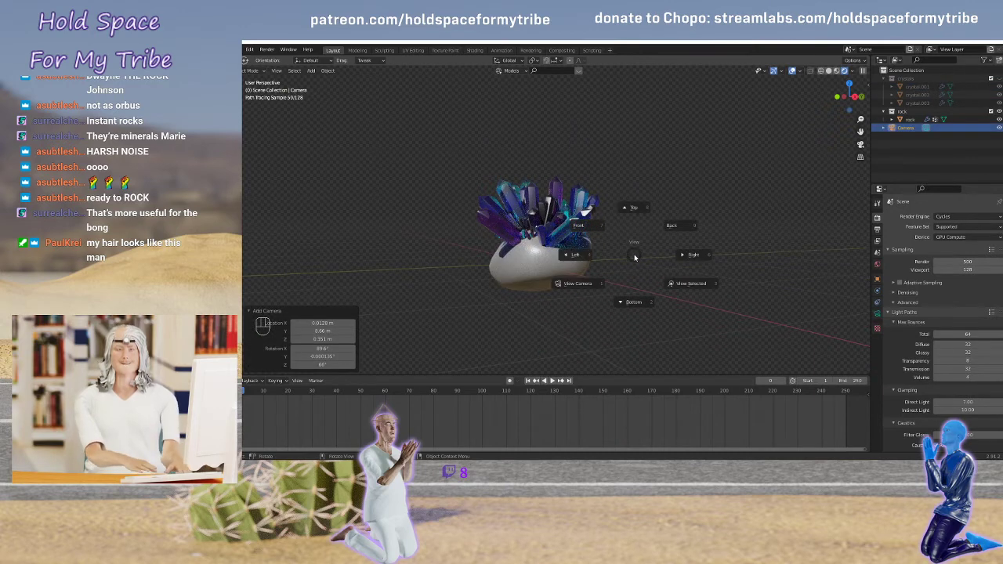
{"action": "left_click", "coordinate": [596, 283]}
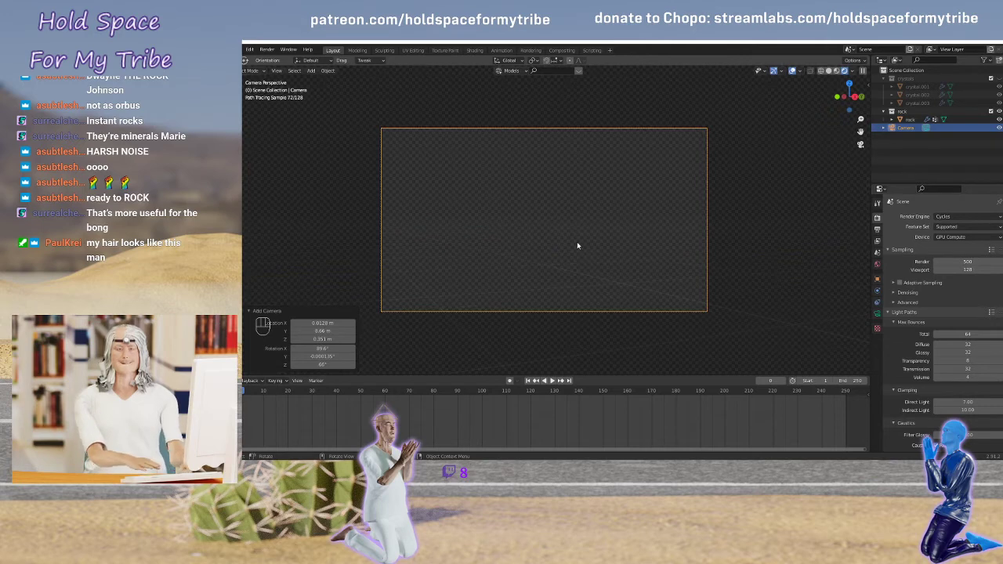
Lock the camera to the view and frame the rock and its whole crystal cluster inside the camera border
{"action": "key", "text": "n"}
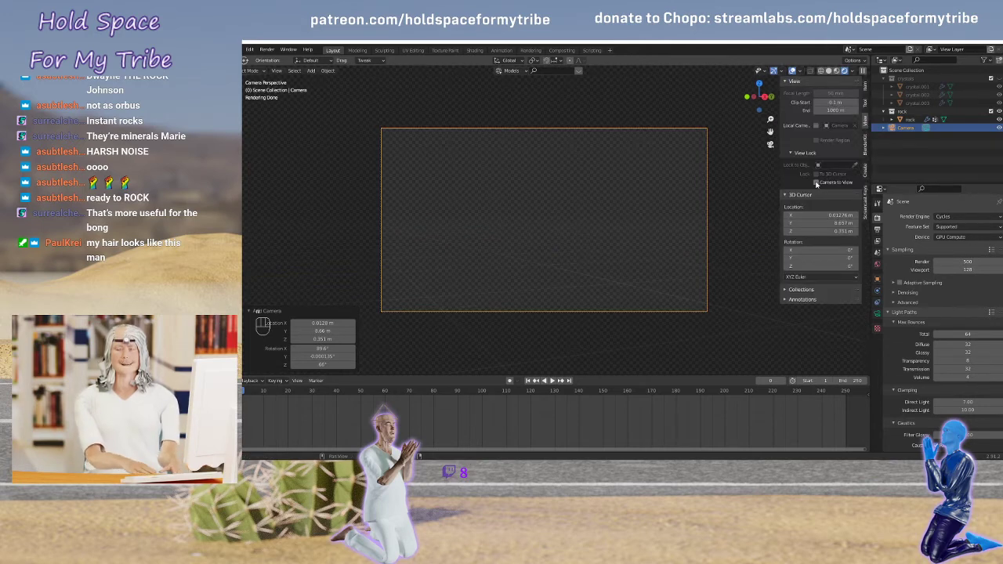
{"action": "mouse_move", "coordinate": [555, 216]}
{"action": "middle_mouse_down"}
{"action": "mouse_move", "coordinate": [423, 275]}
{"action": "mouse_move", "coordinate": [366, 217]}
{"action": "mouse_move", "coordinate": [373, 239]}
{"action": "mouse_move", "coordinate": [501, 218]}
{"action": "mouse_move", "coordinate": [425, 226]}
{"action": "mouse_move", "coordinate": [544, 239]}
{"action": "middle_mouse_up"}
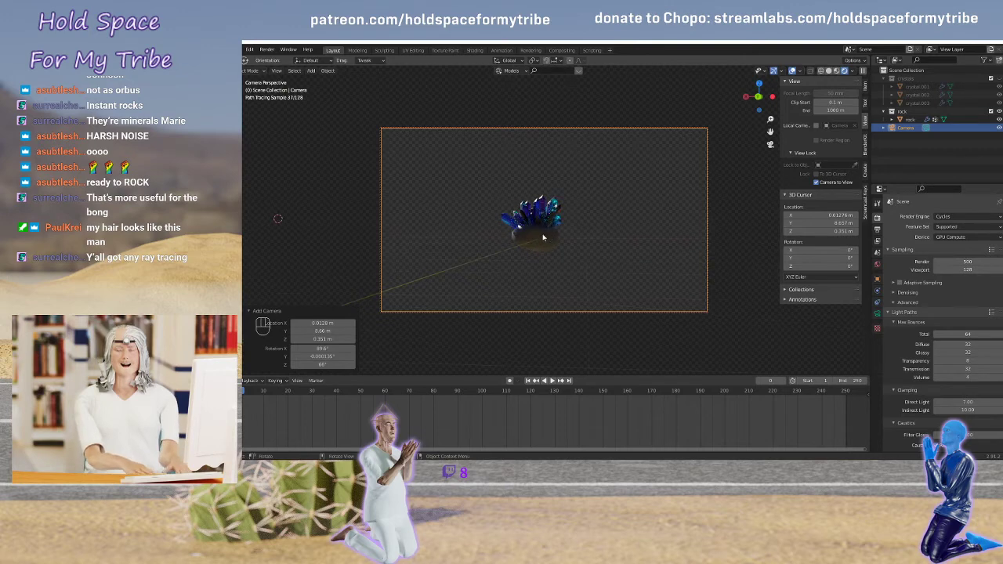
{"action": "left_click", "coordinate": [543, 237]}
{"action": "key", "text": "KP_Decimal"}
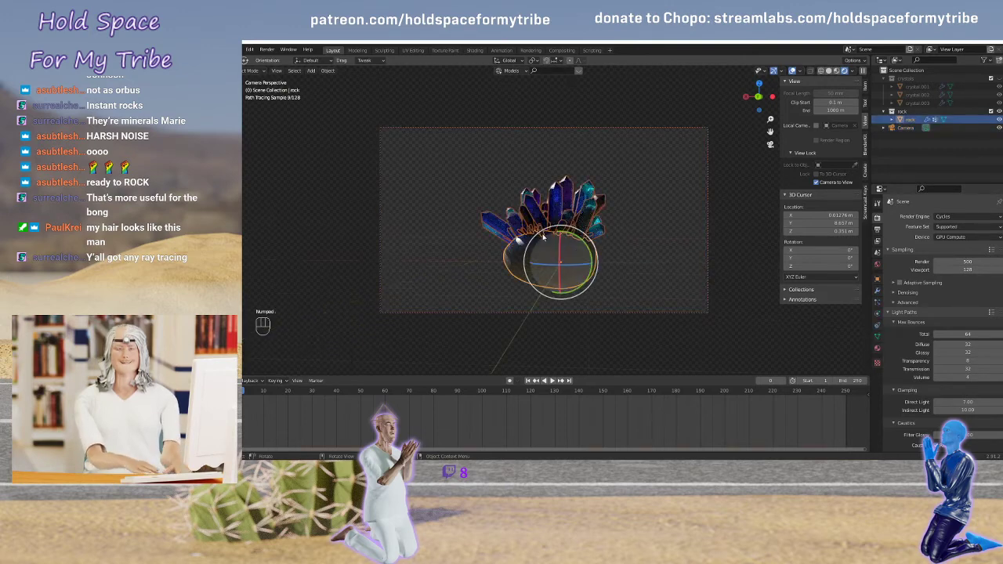
{"action": "scroll", "coordinate": [502, 263], "scroll_direction": "up", "scroll_amount": 5}
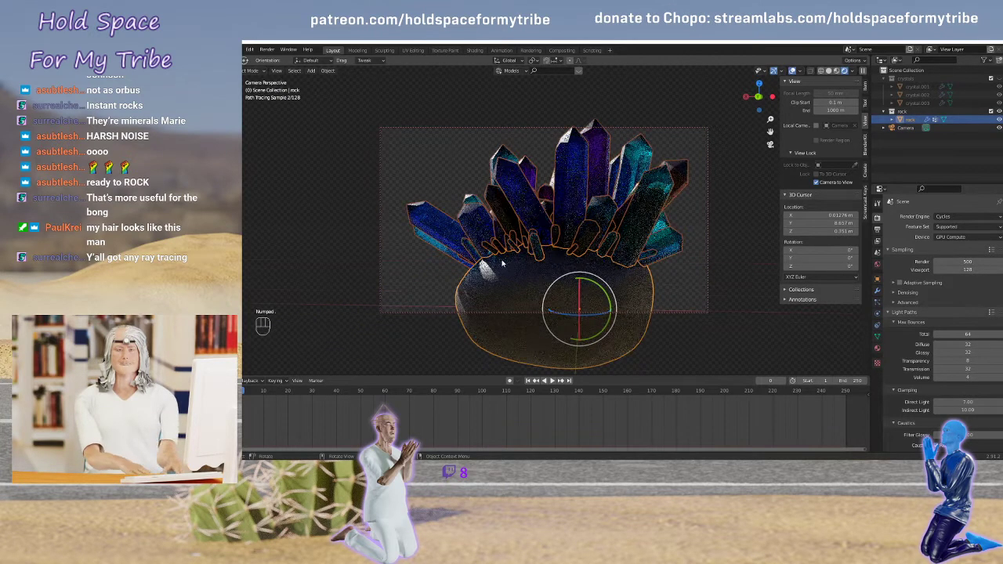
{"action": "scroll", "coordinate": [502, 260], "scroll_direction": "down", "scroll_amount": 3}
{"action": "mouse_move", "coordinate": [502, 263]}
{"action": "middle_mouse_down"}
{"action": "mouse_move", "coordinate": [614, 259]}
{"action": "mouse_move", "coordinate": [478, 253]}
{"action": "mouse_move", "coordinate": [406, 266]}
{"action": "mouse_move", "coordinate": [582, 273]}
{"action": "mouse_move", "coordinate": [558, 222]}
{"action": "mouse_move", "coordinate": [596, 248]}
{"action": "middle_mouse_up"}
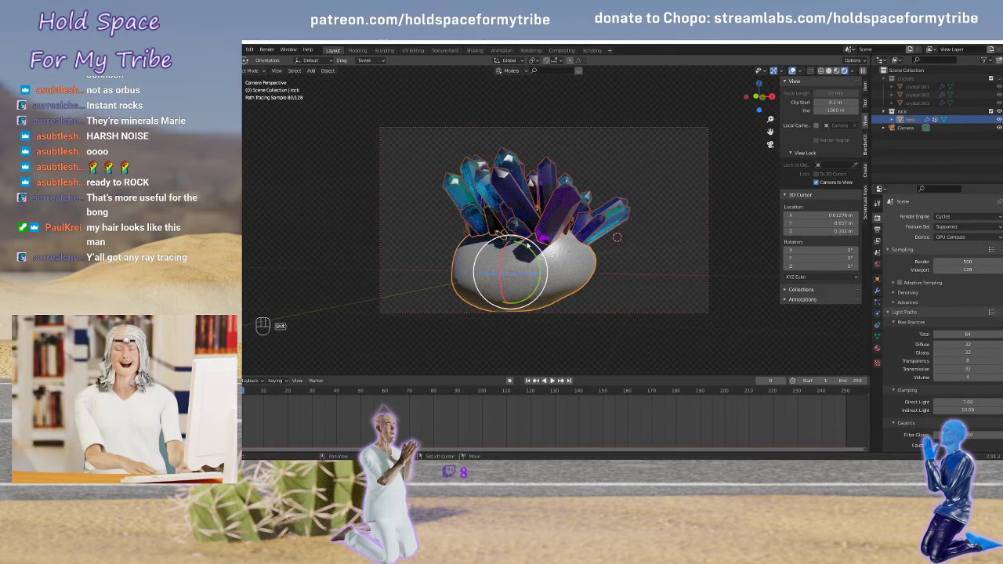
{"action": "middle_click_drag", "start_coordinate": [572, 239], "coordinate": [681, 262]}
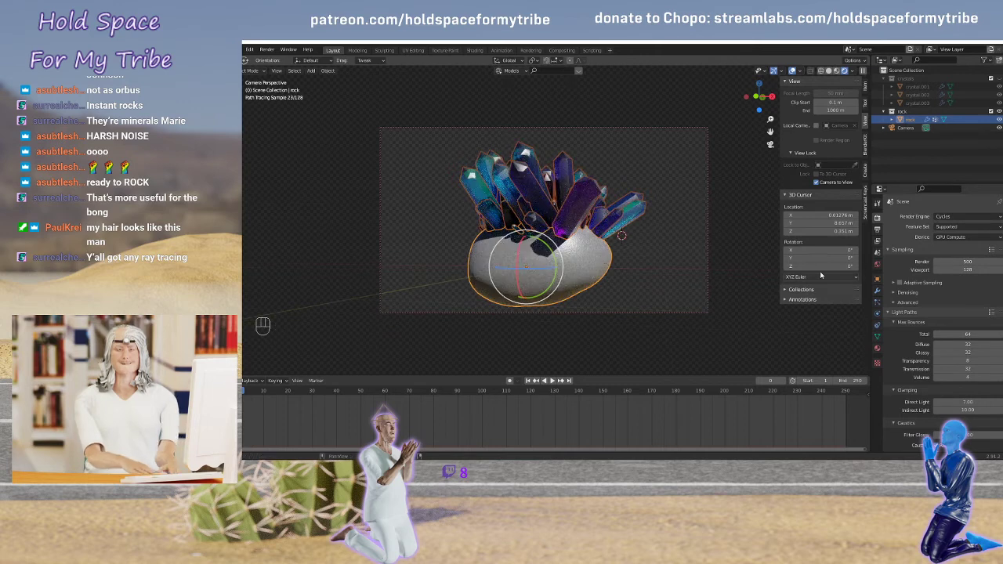
Unlink the HDR image from the World background and remove the Environment Texture from its color
{"action": "left_click", "coordinate": [877, 265]}
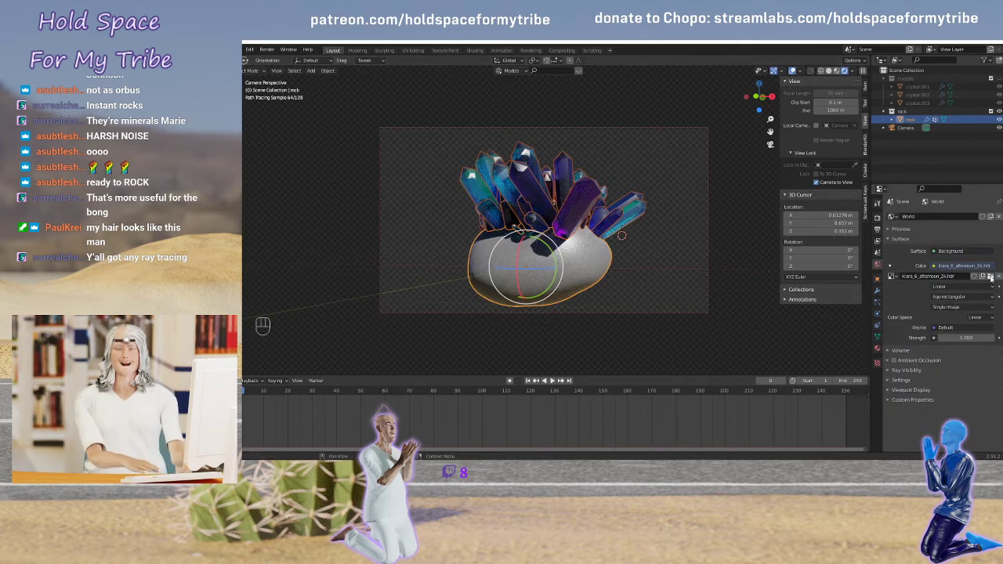
{"action": "left_click", "coordinate": [990, 277]}
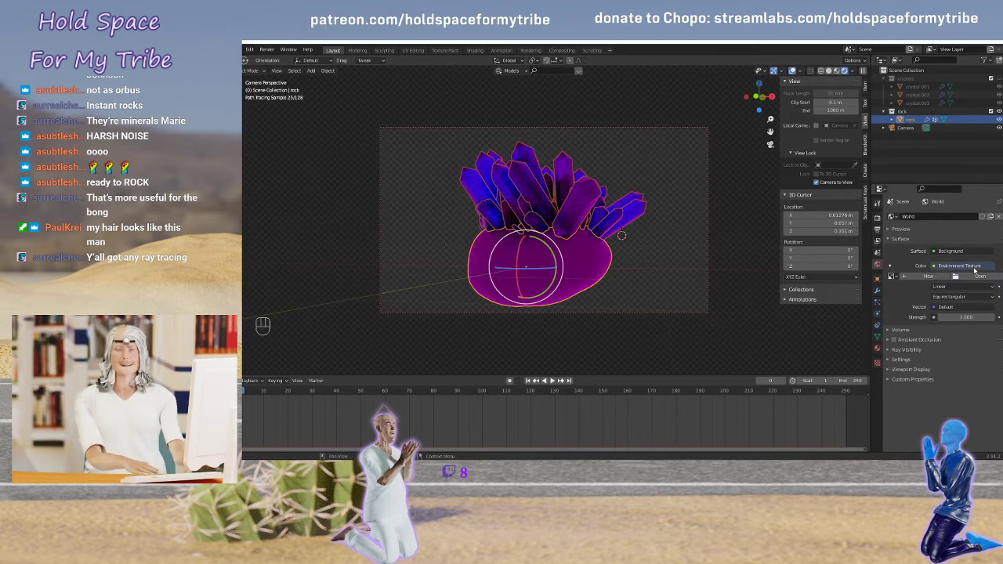
{"action": "left_click", "coordinate": [938, 268]}
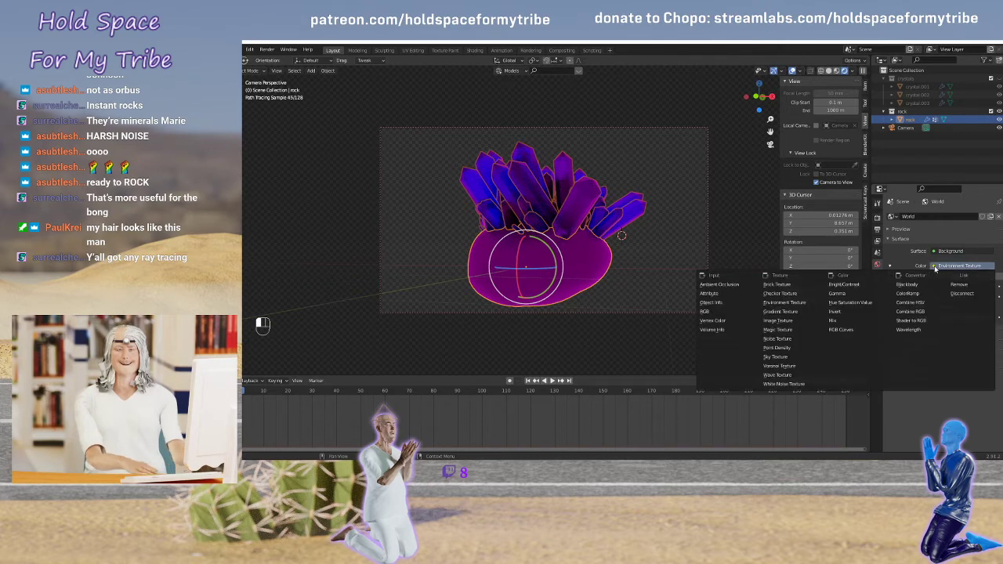
{"action": "left_click", "coordinate": [966, 291]}
Leave the camera view and add a 3 Point Lights setup aimed at the rock
{"action": "key", "text": "grave"}
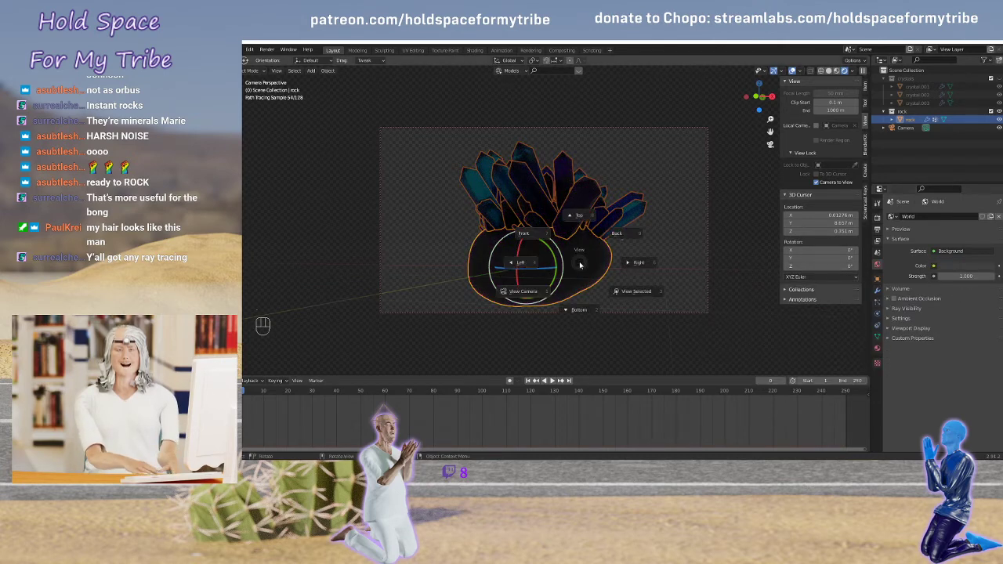
{"action": "left_click", "coordinate": [521, 263]}
{"action": "middle_click_drag", "start_coordinate": [517, 241], "coordinate": [464, 246]}
{"action": "scroll", "coordinate": [464, 246], "scroll_direction": "down", "scroll_amount": 2}
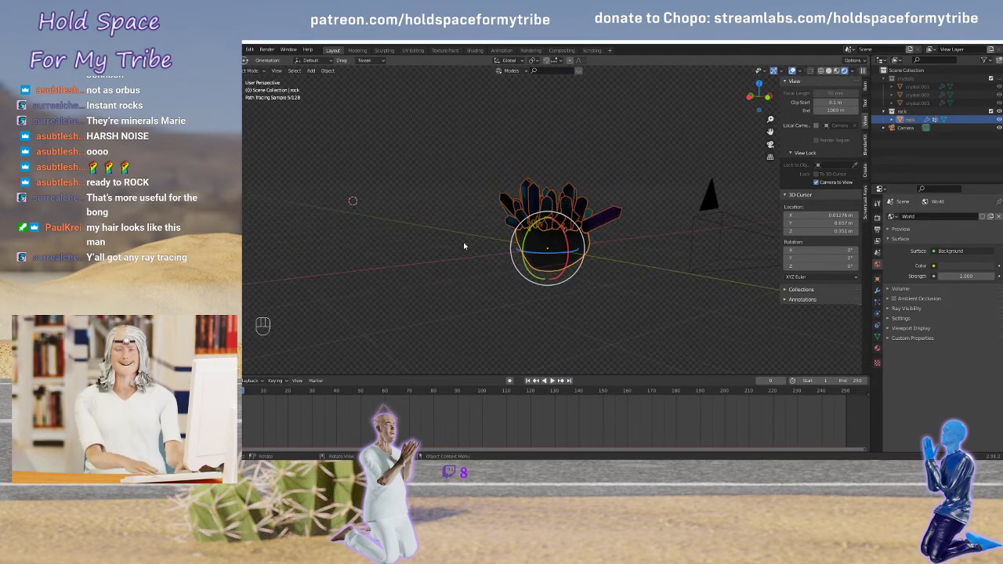
{"action": "scroll", "coordinate": [464, 245], "scroll_direction": "up", "scroll_amount": 2}
{"action": "key", "text": "shift+a"}
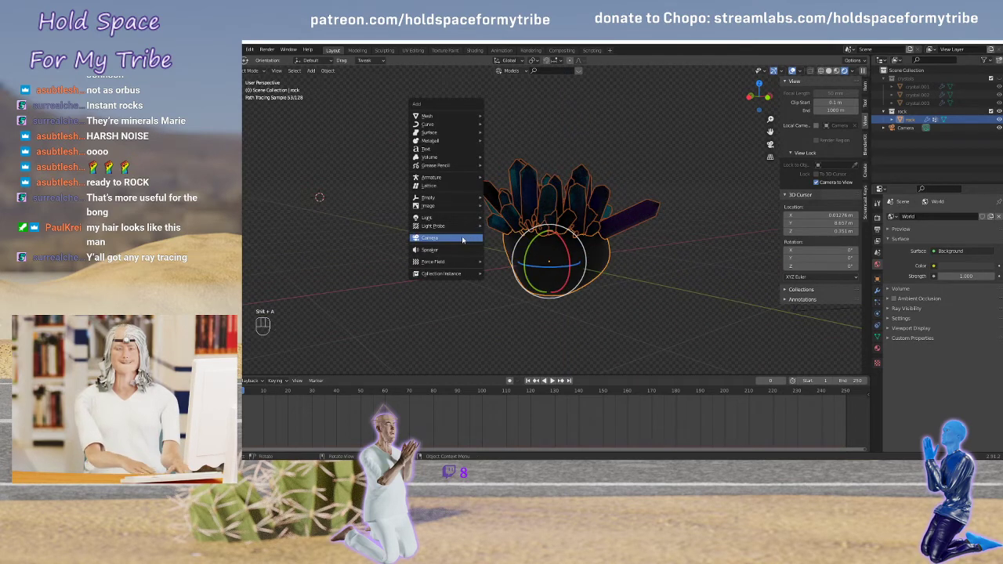
{"action": "mouse_move", "coordinate": [460, 221]}
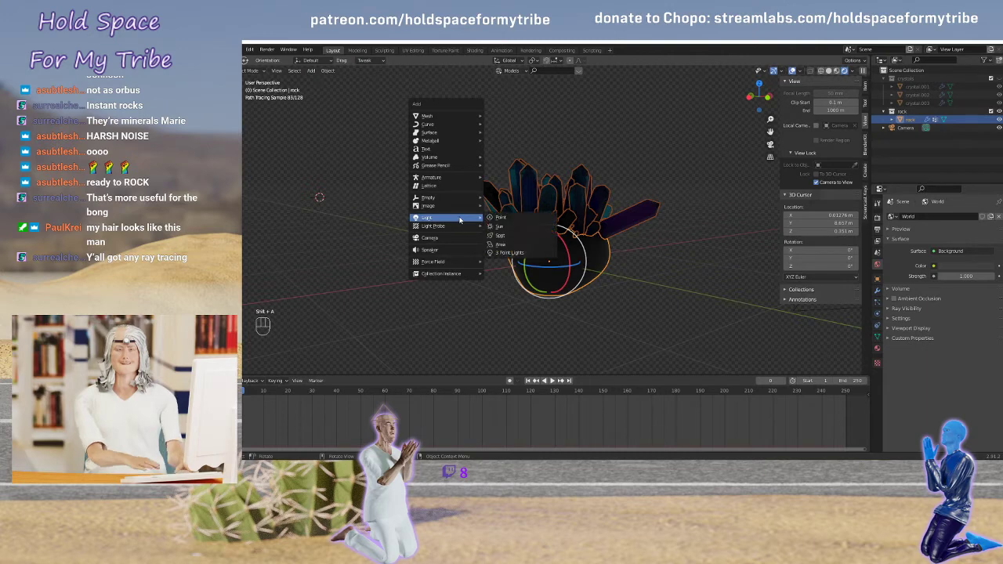
{"action": "left_click", "coordinate": [511, 252]}
{"action": "scroll", "coordinate": [600, 212], "scroll_direction": "down", "scroll_amount": 7}
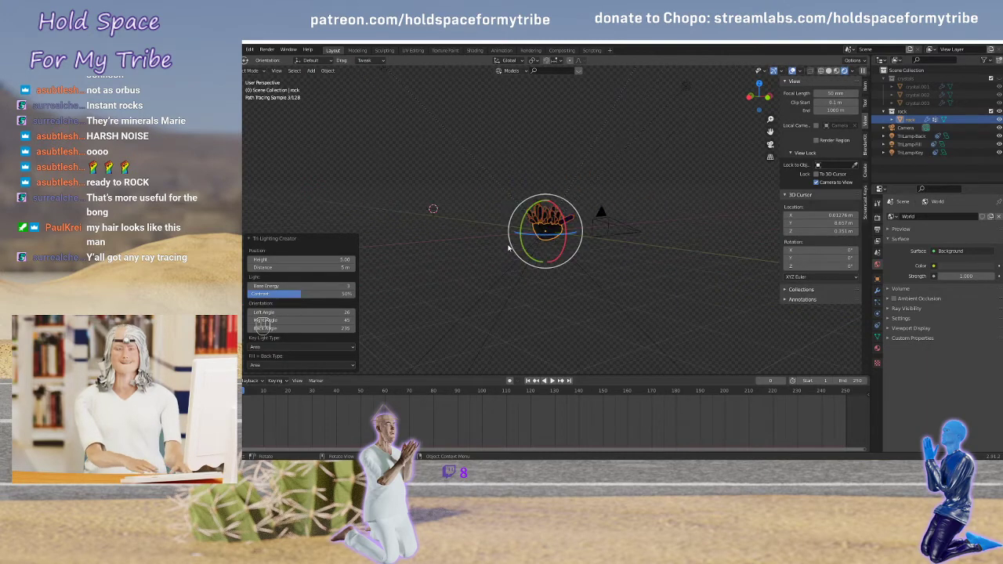
Select the key light and raise its power to about 1124 W
{"action": "left_click", "coordinate": [417, 98]}
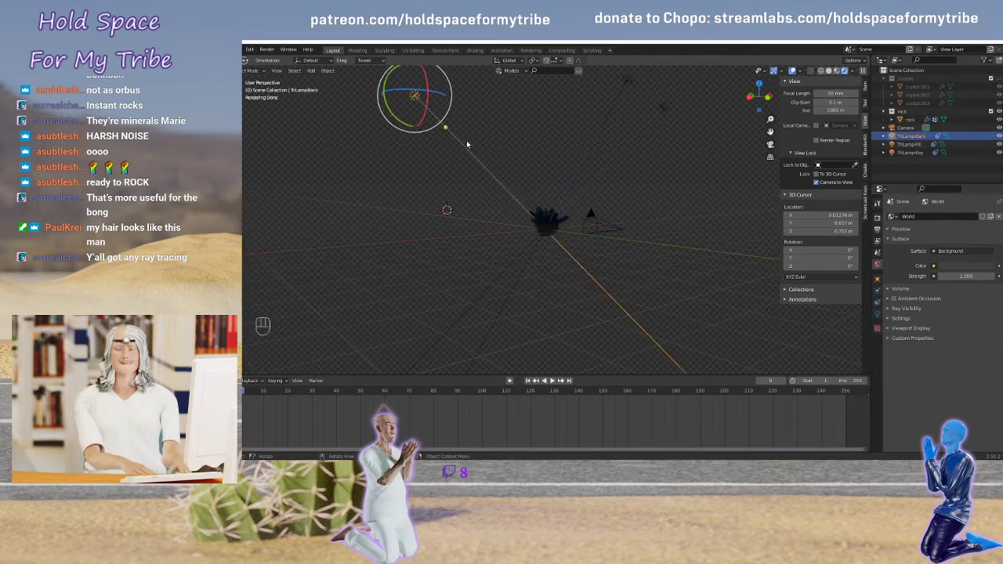
{"action": "left_click", "coordinate": [627, 82]}
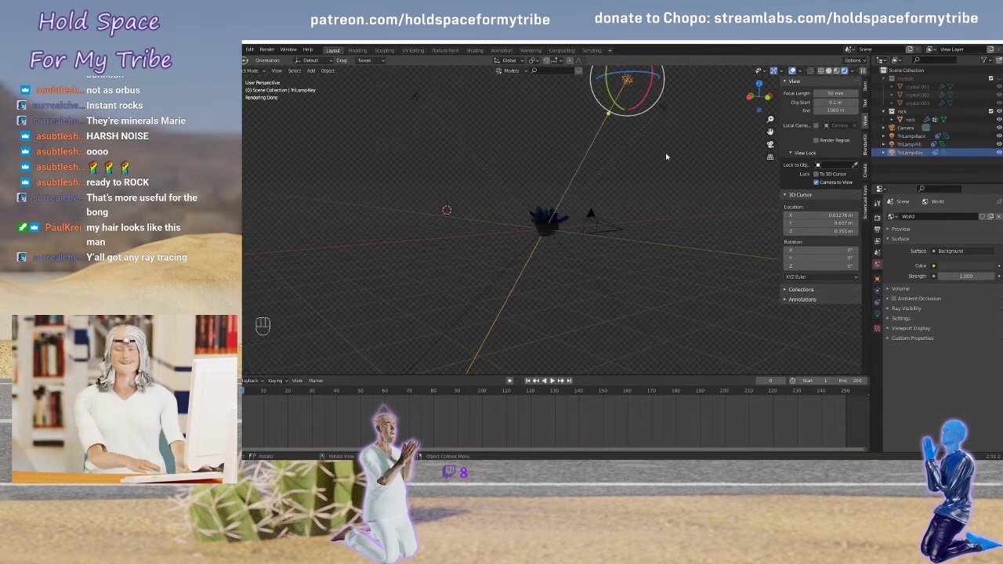
{"action": "left_click", "coordinate": [877, 314]}
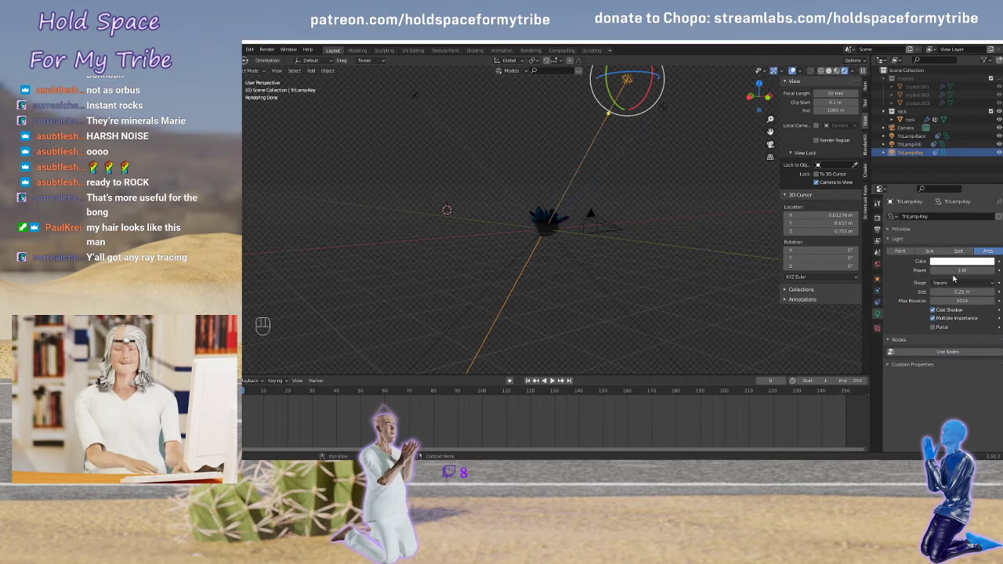
{"action": "left_click_drag", "start_coordinate": [954, 271], "coordinate": [975, 271]}
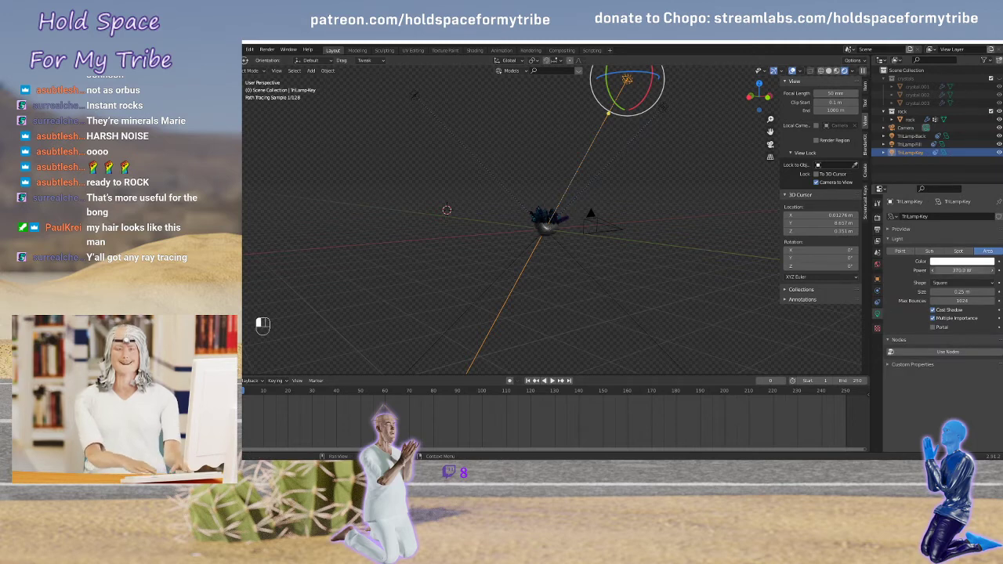
{"action": "left_click_drag", "start_coordinate": [962, 270], "coordinate": [976, 270]}
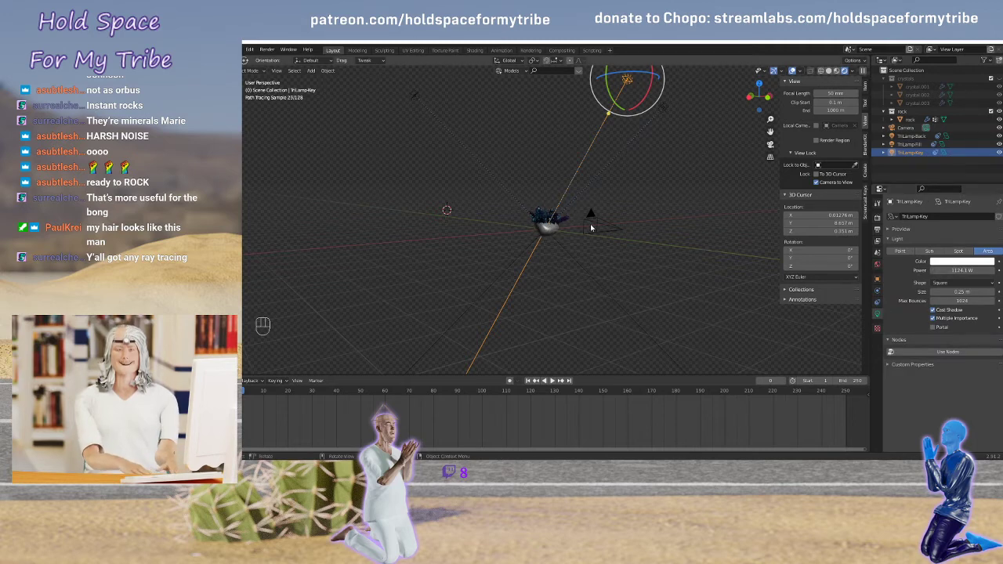
{"action": "scroll", "coordinate": [607, 231], "scroll_direction": "up", "scroll_amount": 8}
{"action": "scroll", "coordinate": [662, 261], "scroll_direction": "down", "scroll_amount": 10}
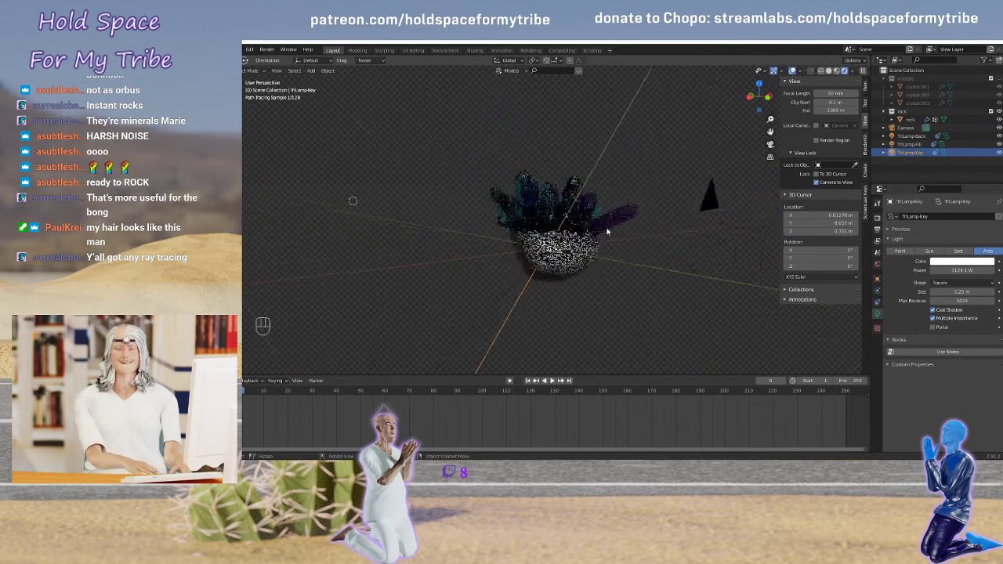
Select the back, fill and key lights together and lower them about 3.17 m along Z toward the rock
{"action": "middle_click_drag", "start_coordinate": [661, 260], "coordinate": [653, 260]}
{"action": "scroll", "coordinate": [653, 258], "scroll_direction": "down", "scroll_amount": 4}
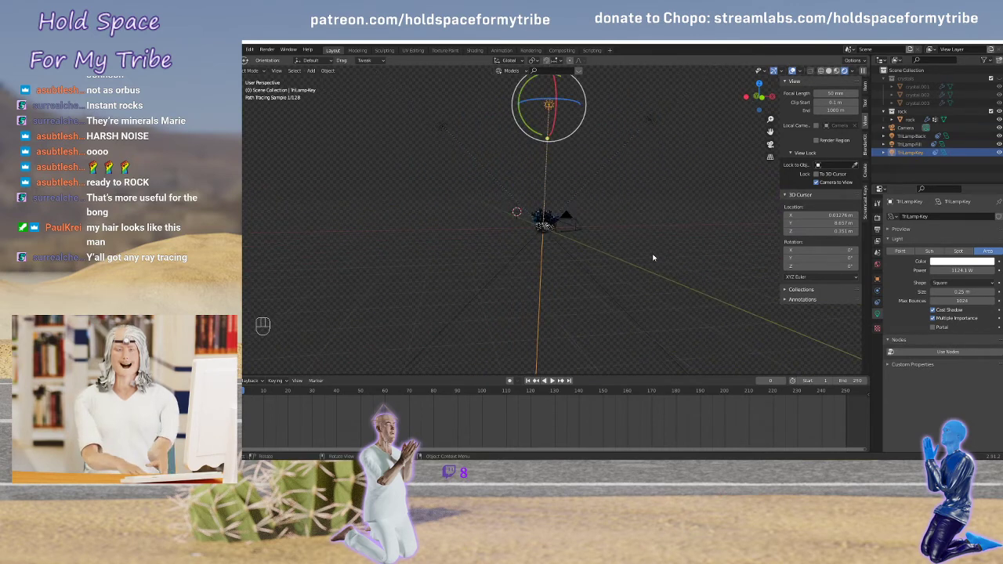
{"action": "left_click", "coordinate": [442, 125]}
{"action": "left_click", "coordinate": [649, 119], "text": "shift"}
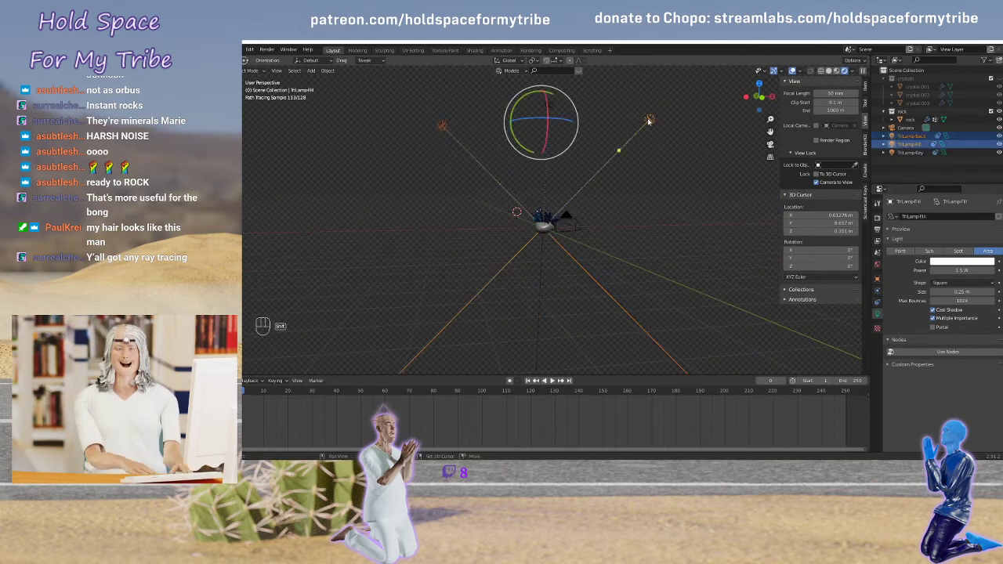
{"action": "left_click", "coordinate": [549, 107], "text": "shift"}
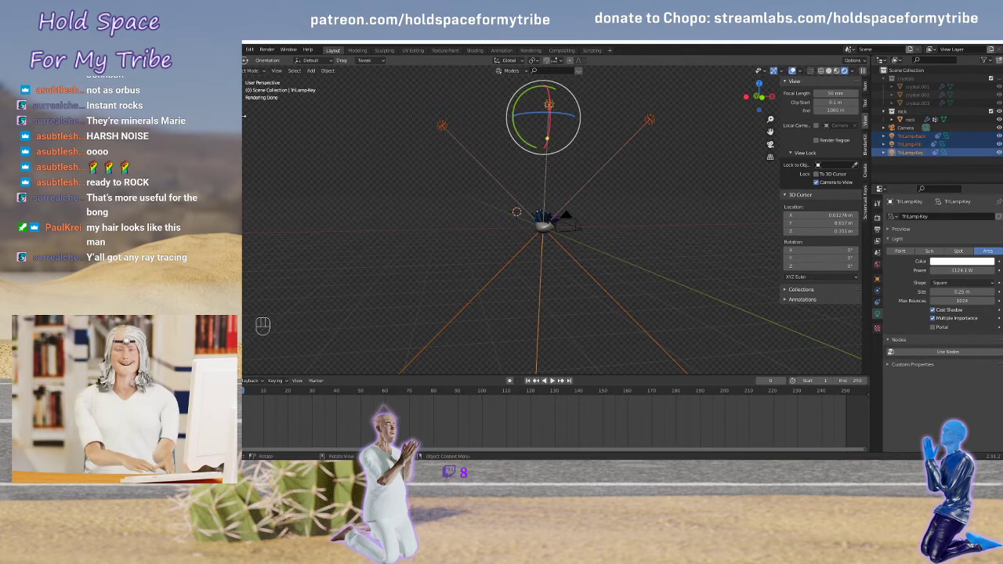
{"action": "left_click", "coordinate": [243, 115]}
{"action": "left_click_drag", "start_coordinate": [540, 84], "coordinate": [541, 165]}
{"action": "scroll", "coordinate": [568, 217], "scroll_direction": "up", "scroll_amount": 3}
{"action": "scroll", "coordinate": [568, 216], "scroll_direction": "up", "scroll_amount": 6}
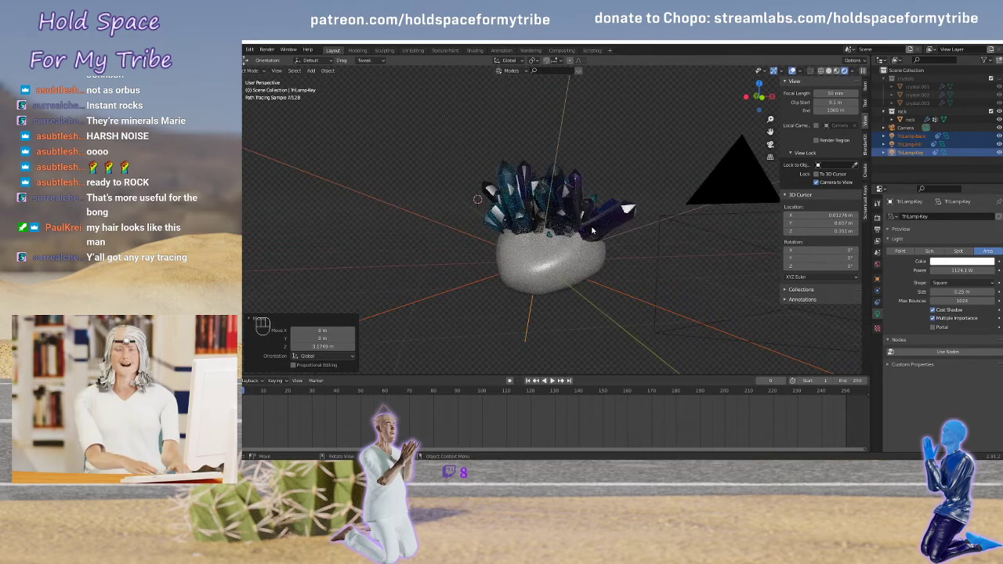
{"action": "scroll", "coordinate": [594, 230], "scroll_direction": "down", "scroll_amount": 6}
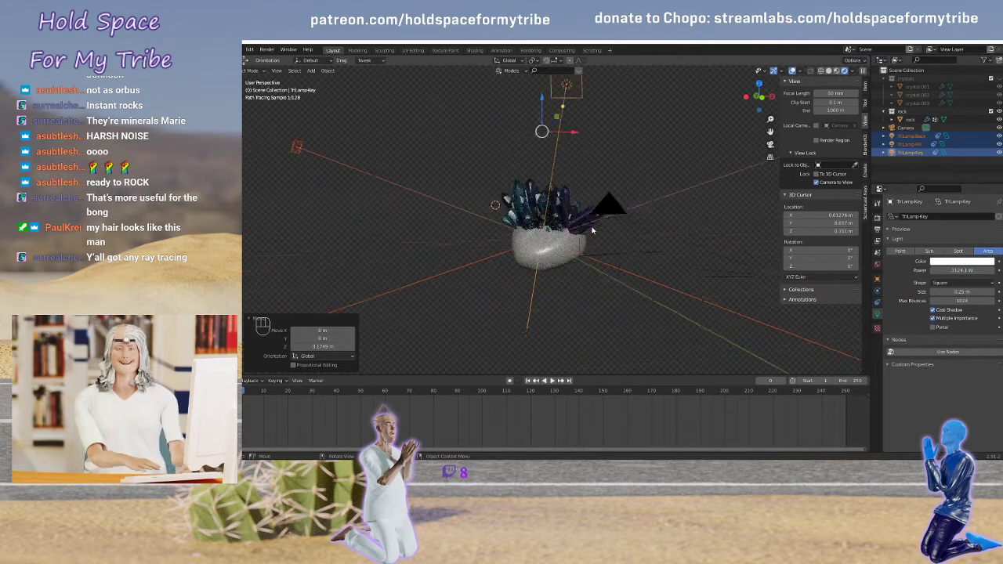
Adjust the fill light's power and raise the back light's power to about 3283 W
{"action": "left_click", "coordinate": [909, 137]}
{"action": "left_click", "coordinate": [912, 144]}
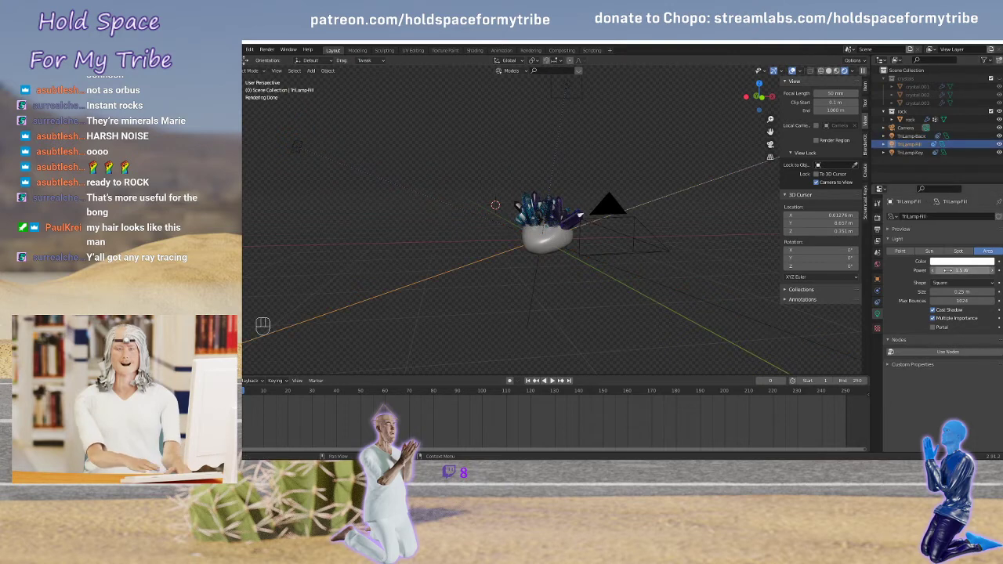
{"action": "mouse_move", "coordinate": [962, 270]}
{"action": "left_mouse_down"}
{"action": "mouse_move", "coordinate": [996, 270]}
{"action": "mouse_move", "coordinate": [973, 269]}
{"action": "left_mouse_up"}
{"action": "left_click", "coordinate": [910, 136]}
Return to the camera view and reframe the rock and its crystals within the frame
{"action": "key", "text": "grave"}
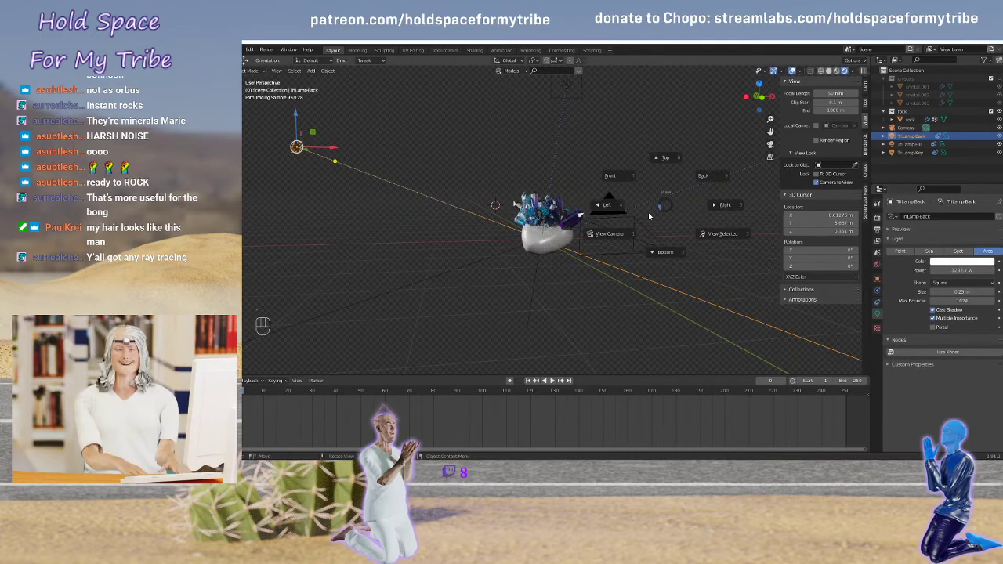
{"action": "left_click", "coordinate": [618, 231]}
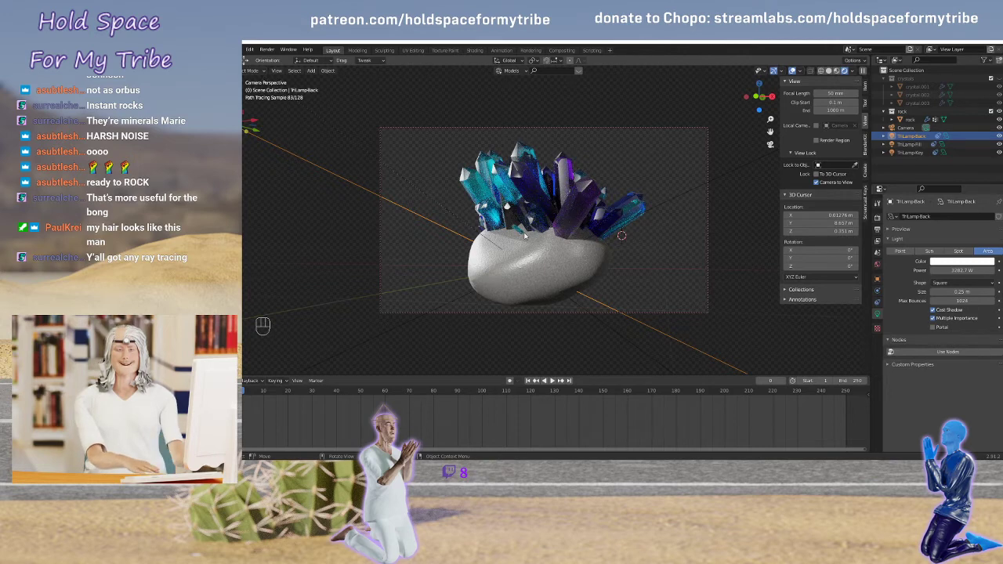
{"action": "middle_click_drag", "start_coordinate": [524, 235], "coordinate": [535, 232]}
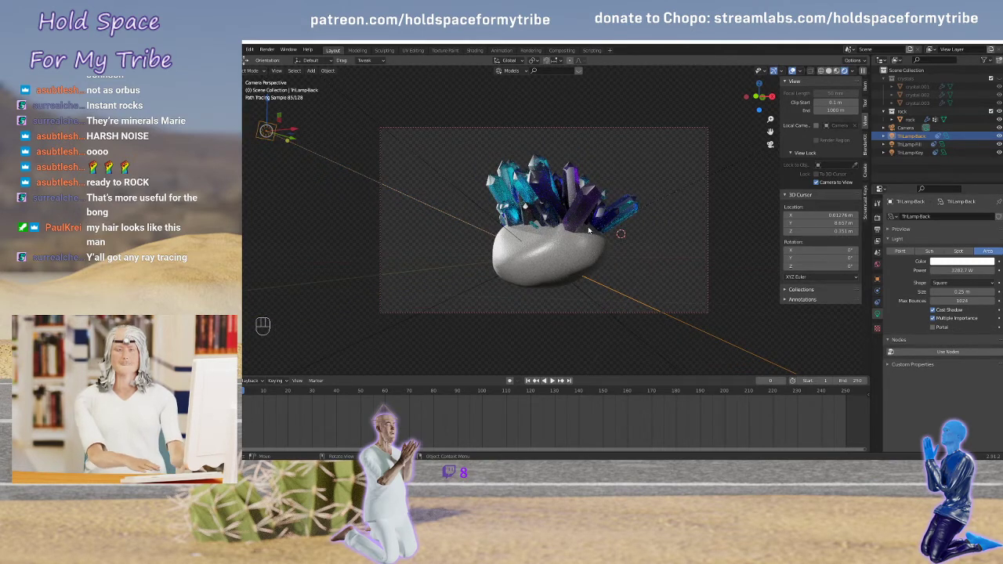
Switch the render engine to Eevee with Bloom enabled to compare the look, and return it to Cycles
{"action": "left_click", "coordinate": [877, 217]}
{"action": "left_click", "coordinate": [966, 216]}
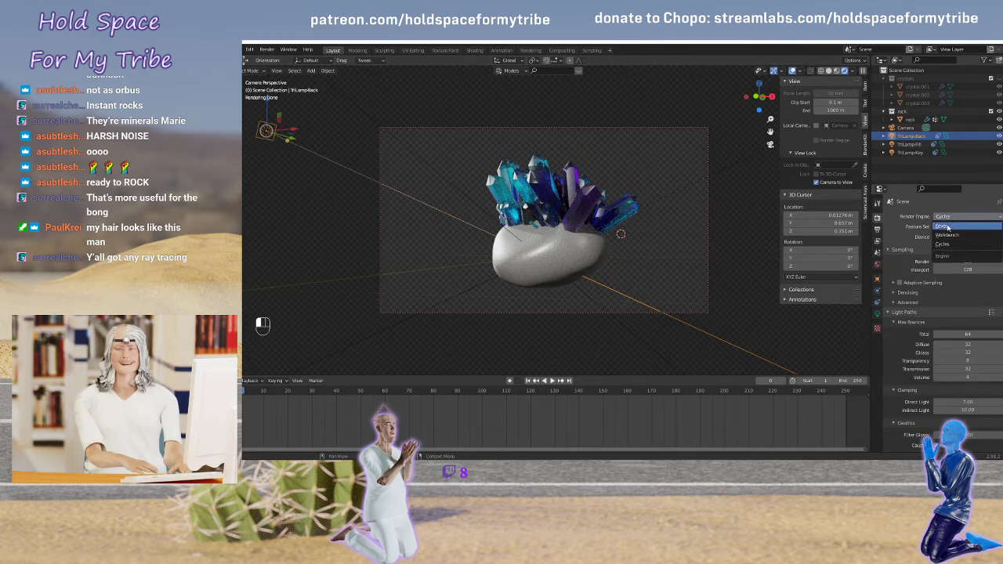
{"action": "left_click", "coordinate": [947, 227]}
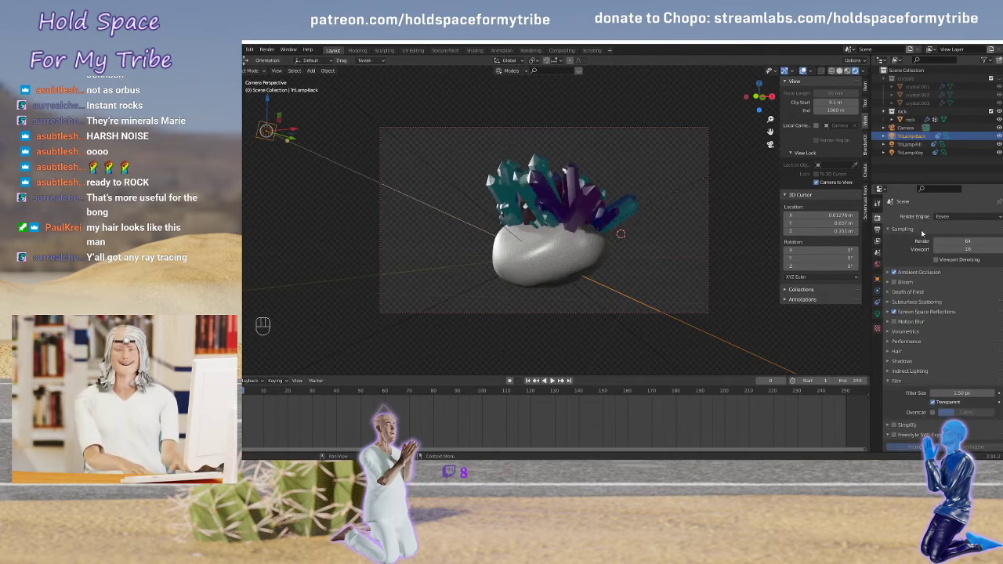
{"action": "left_click", "coordinate": [895, 282]}
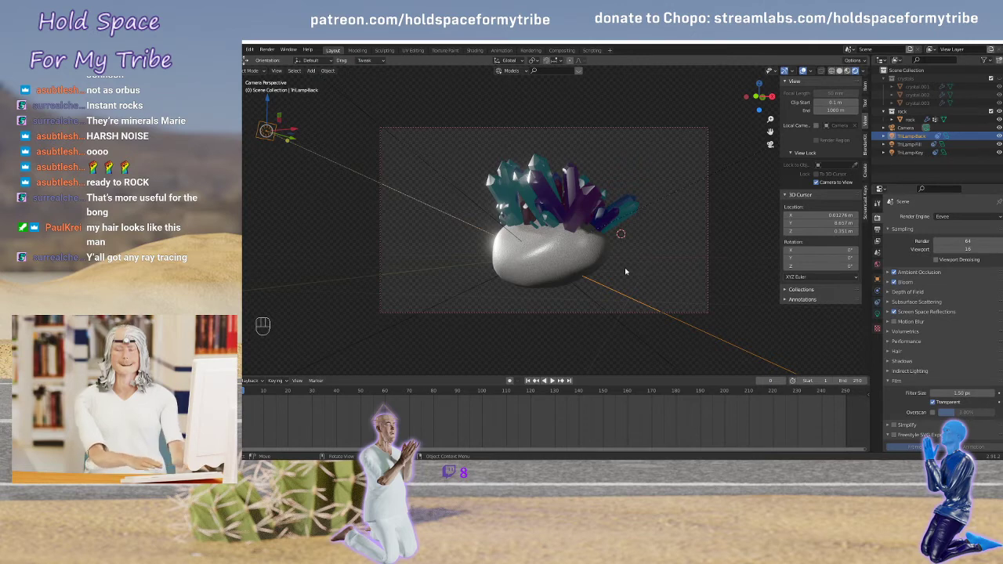
{"action": "left_click", "coordinate": [971, 216]}
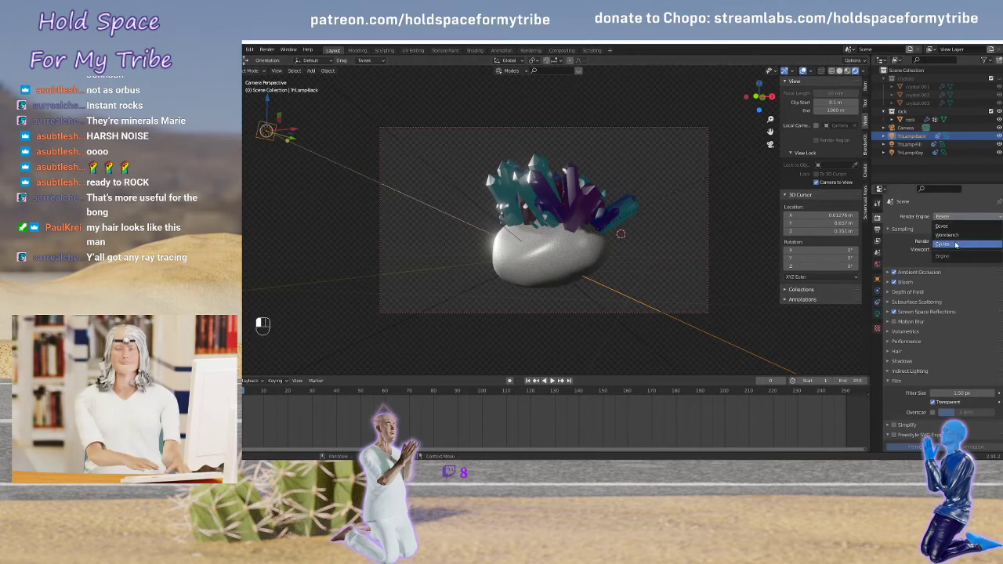
{"action": "left_click", "coordinate": [964, 244]}
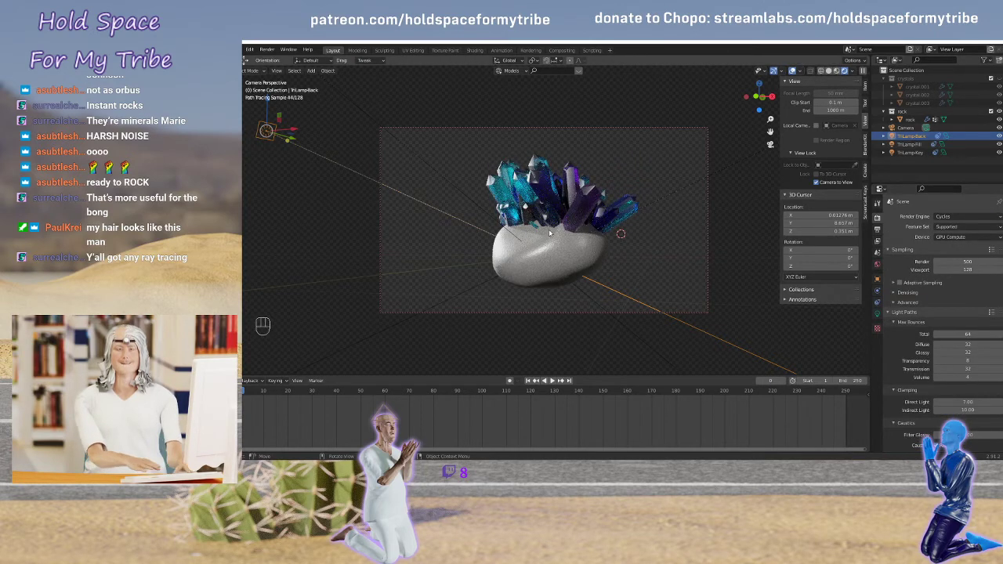
Swing the camera around to another side of the rock and open the camera's lens settings
{"action": "middle_click_drag", "start_coordinate": [550, 233], "coordinate": [506, 230]}
{"action": "scroll", "coordinate": [496, 226], "scroll_direction": "up", "scroll_amount": 1}
{"action": "left_click", "coordinate": [905, 128]}
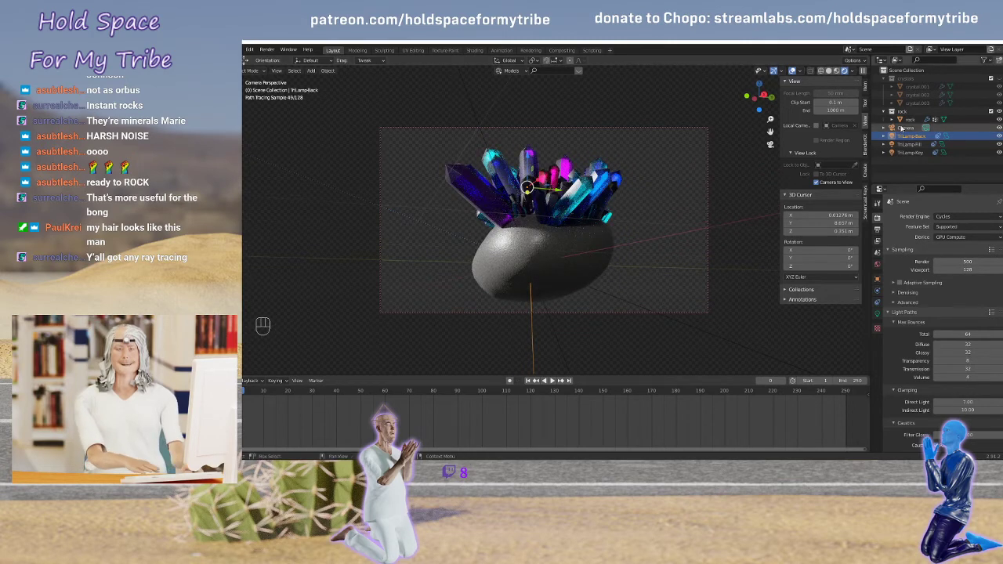
{"action": "left_click", "coordinate": [877, 313]}
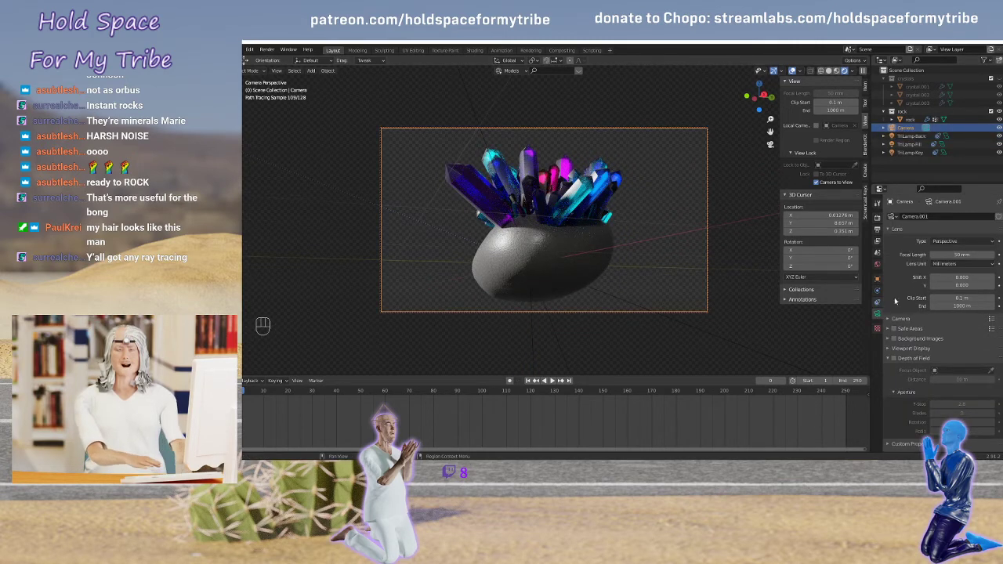
Try camera focal lengths of 8 mm and 97 mm, moving the camera to reframe the rock
{"action": "left_click_drag", "start_coordinate": [962, 254], "coordinate": [886, 255]}
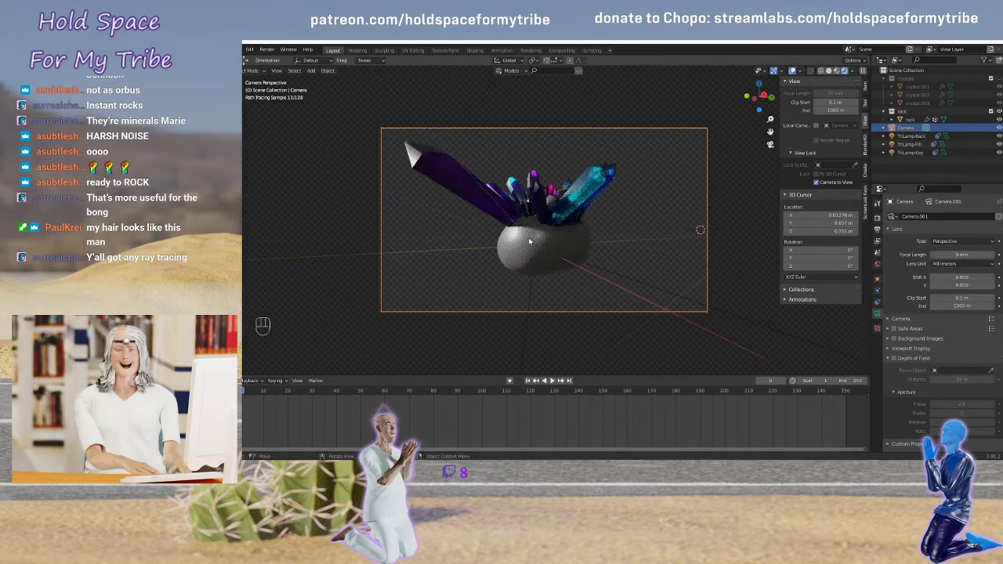
{"action": "left_click", "coordinate": [960, 255]}
{"action": "type", "text": "75"}
{"action": "key", "text": "Return"}
{"action": "scroll", "coordinate": [425, 134], "scroll_direction": "down", "scroll_amount": 5}
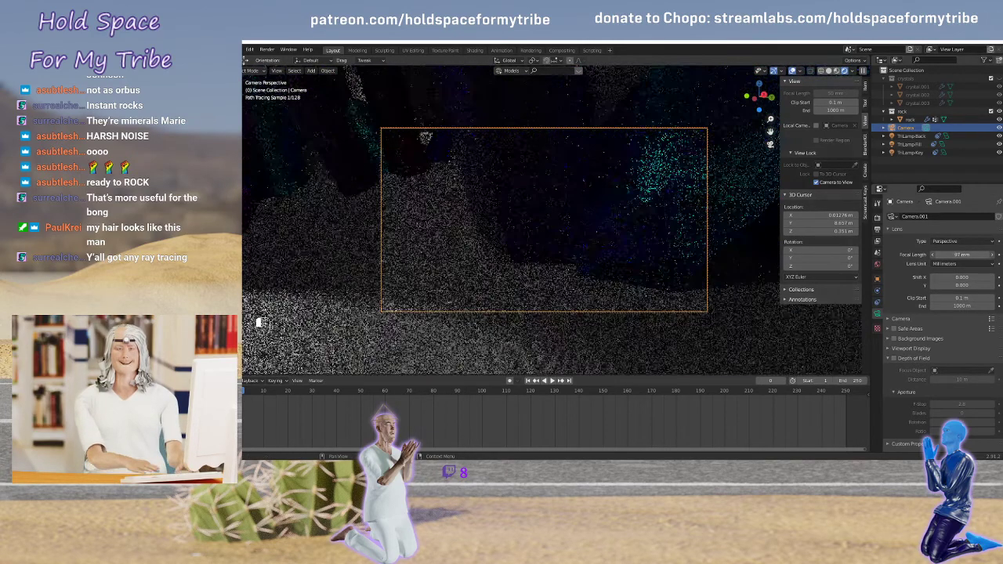
{"action": "scroll", "coordinate": [516, 239], "scroll_direction": "up", "scroll_amount": 3}
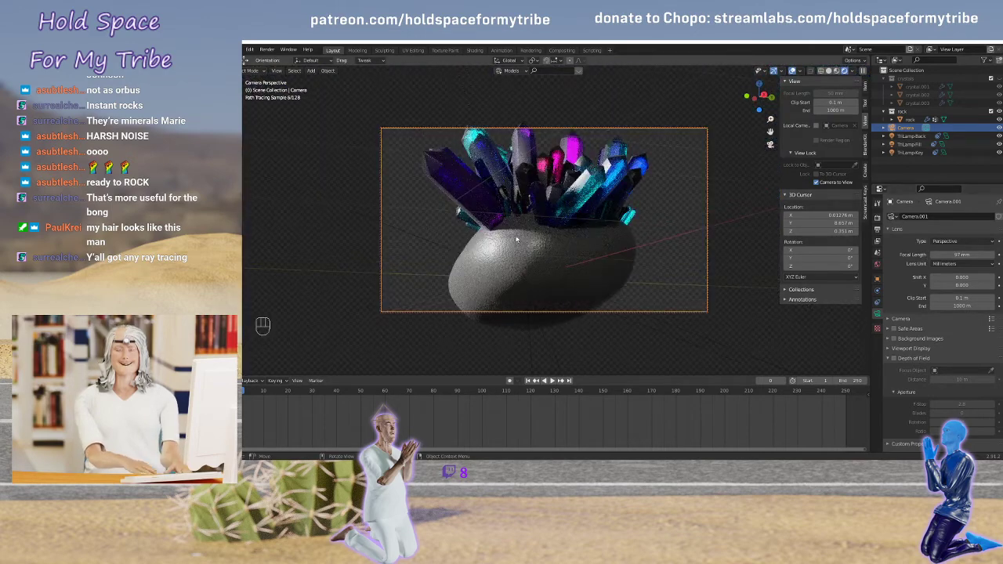
Set the camera's focal length to 40 mm and reframe the rock so it fills the shot
{"action": "left_click", "coordinate": [964, 255]}
{"action": "type", "text": "40"}
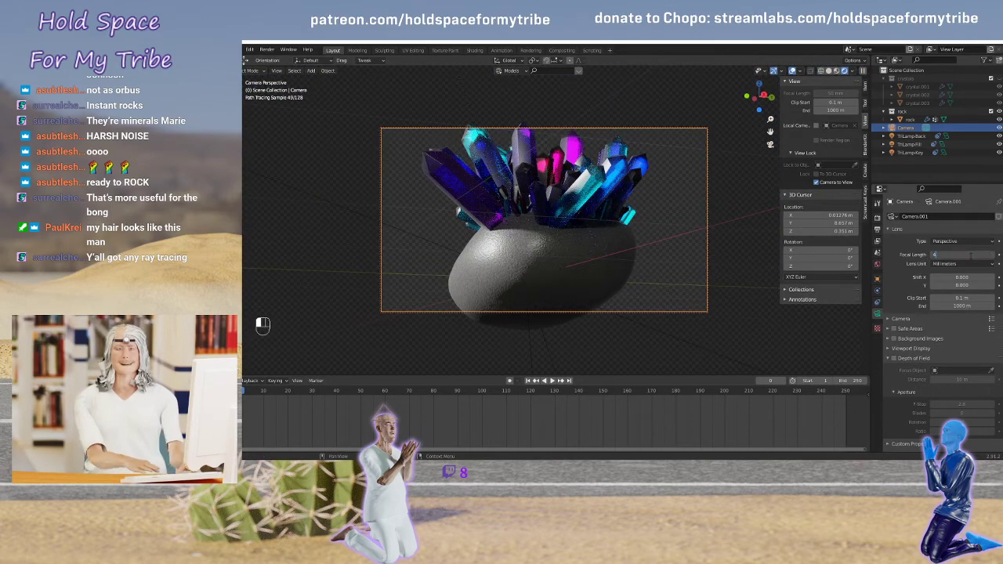
{"action": "key", "text": "Return"}
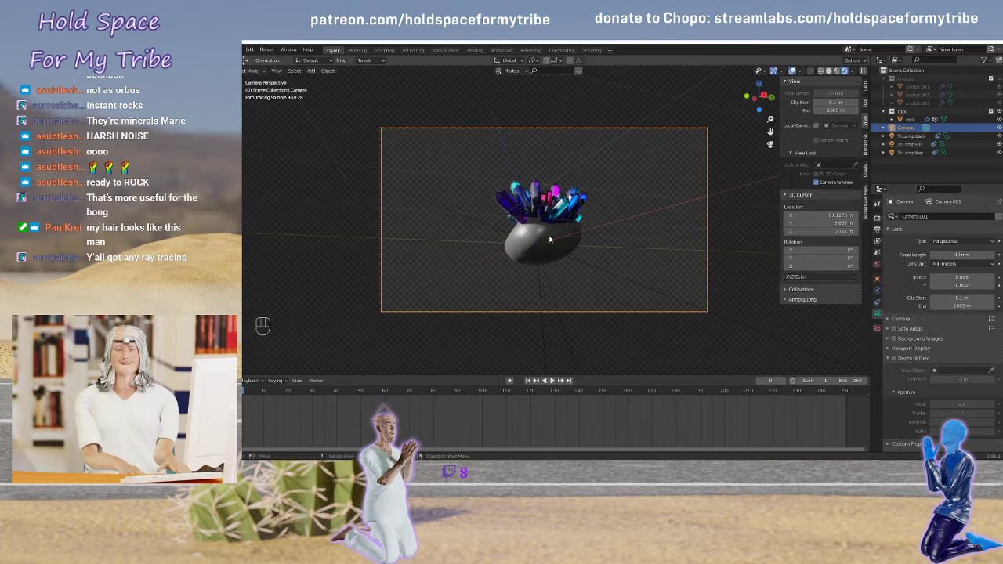
{"action": "scroll", "coordinate": [549, 239], "scroll_direction": "up", "scroll_amount": 3}
{"action": "middle_click_drag", "start_coordinate": [549, 239], "coordinate": [692, 238]}
{"action": "middle_click_drag", "start_coordinate": [601, 238], "coordinate": [528, 243]}
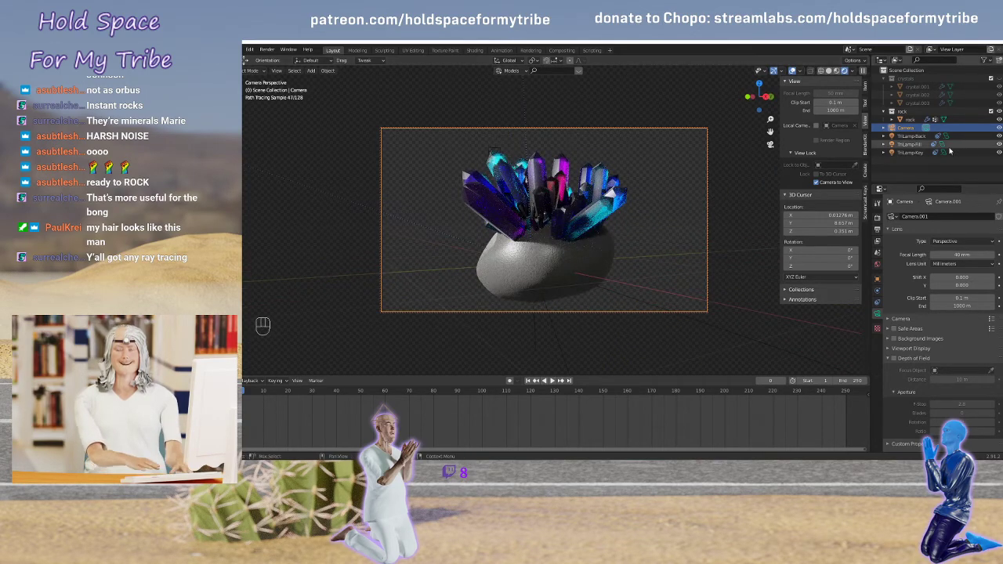
Select the fill light and set its power to 10 W
{"action": "left_click", "coordinate": [911, 144]}
{"action": "left_click_drag", "start_coordinate": [926, 272], "coordinate": [962, 263]}
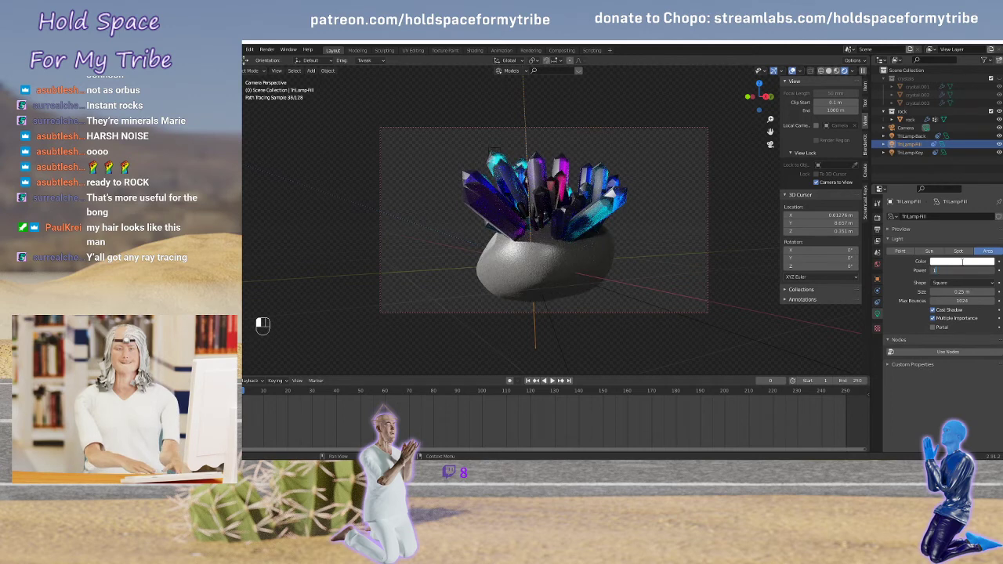
{"action": "key", "text": "Return"}
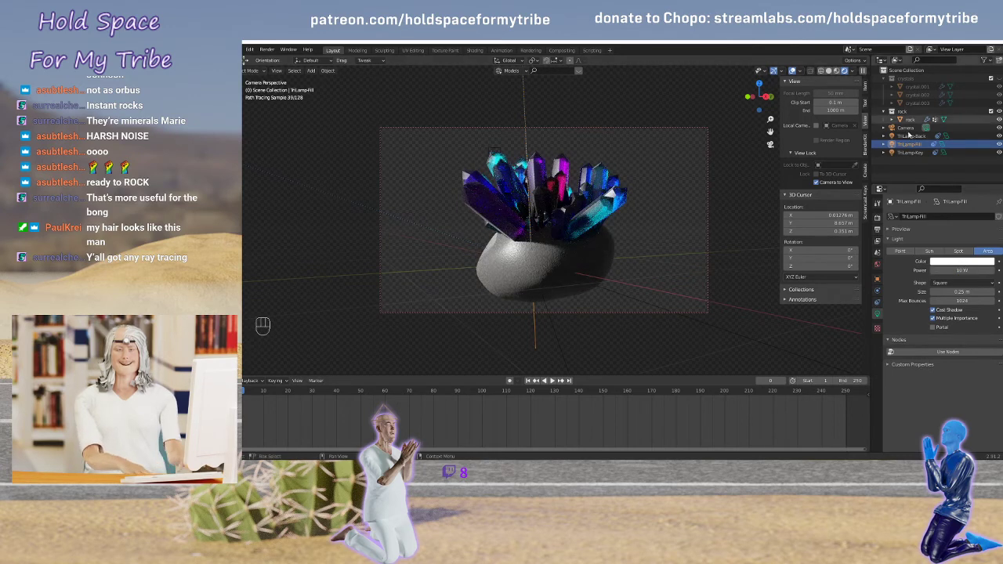
Try a higher power on the key light, and set it to 0 W to isolate the other lights
{"action": "left_click", "coordinate": [910, 152]}
{"action": "left_click_drag", "start_coordinate": [953, 269], "coordinate": [969, 270]}
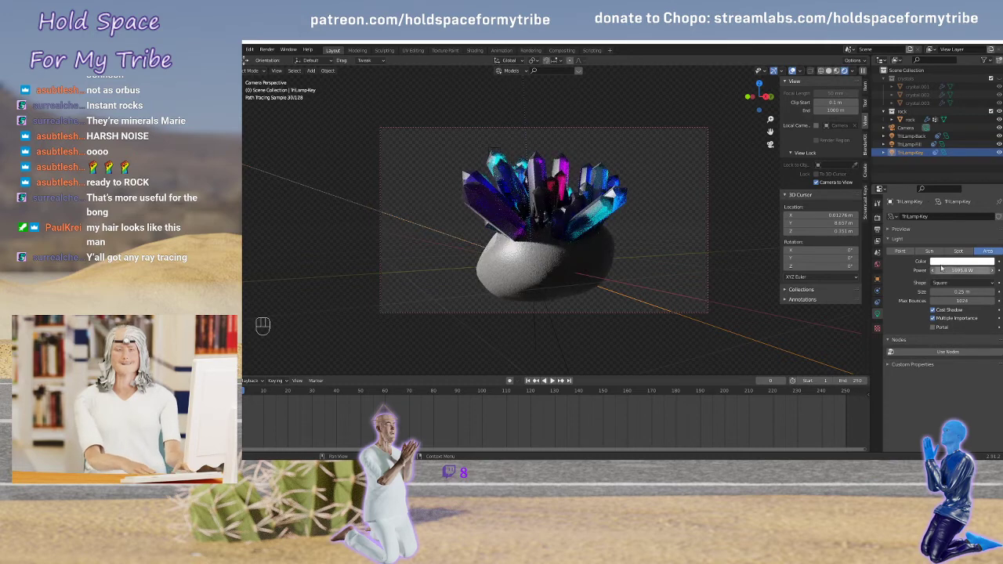
{"action": "left_click", "coordinate": [963, 270]}
{"action": "type", "text": "0"}
{"action": "key", "text": "Return"}
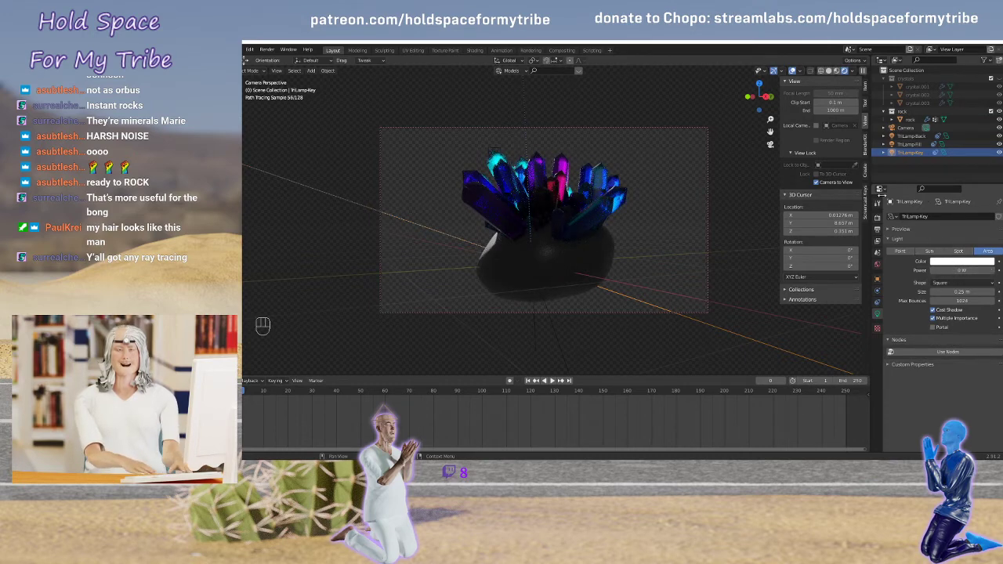
Select the back light and change its color to a pale blue
{"action": "left_click", "coordinate": [910, 136]}
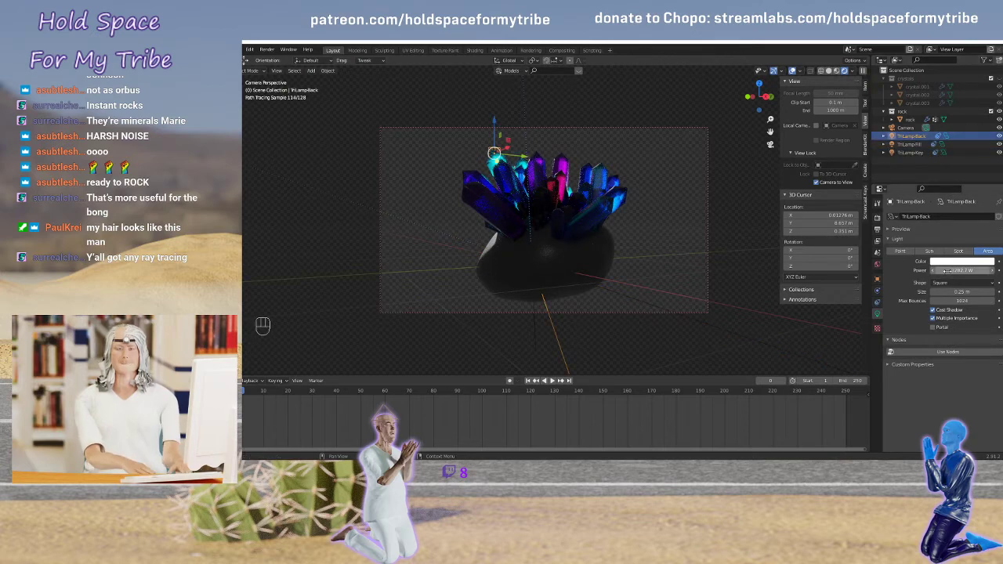
{"action": "left_click", "coordinate": [957, 262]}
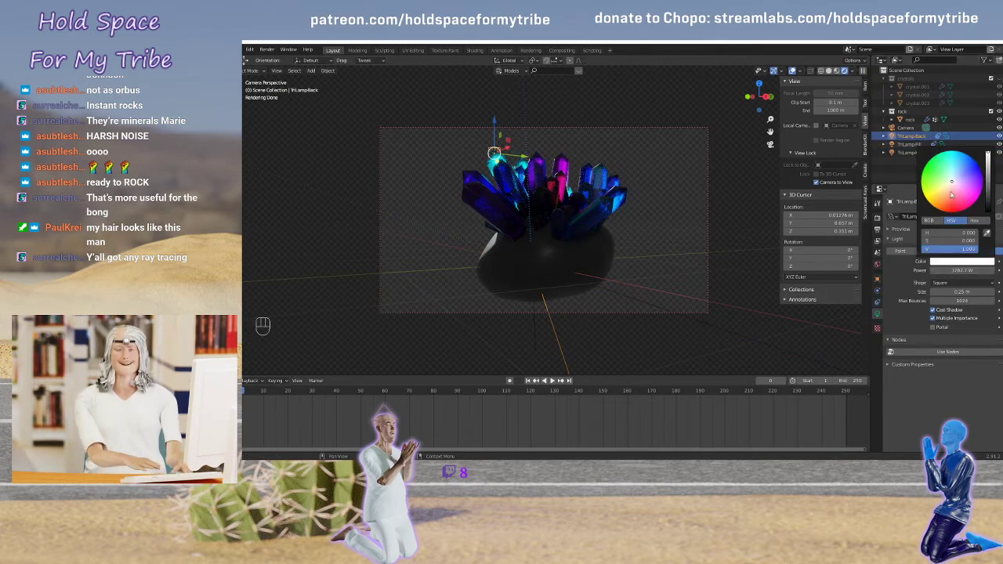
{"action": "left_click_drag", "start_coordinate": [951, 193], "coordinate": [956, 170]}
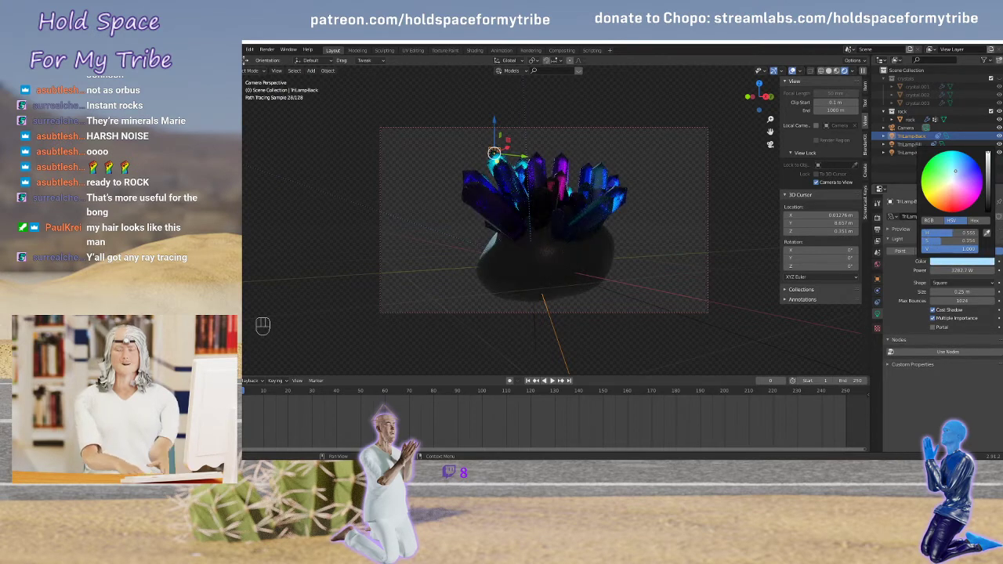
Bring the key light's power up to about 165 W and orbit the camera around to the blue-lit side of the rock
{"action": "left_click", "coordinate": [922, 154]}
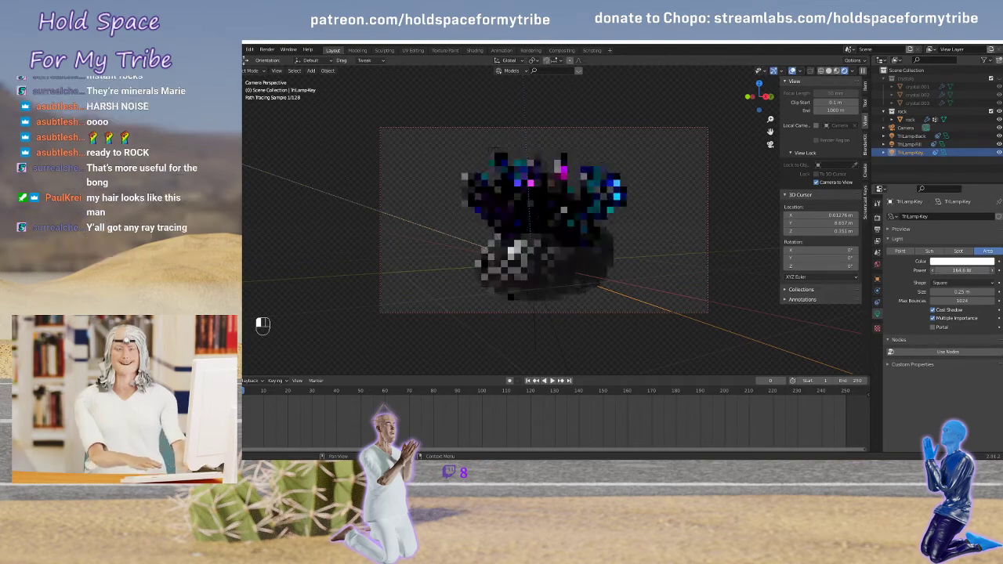
{"action": "mouse_move", "coordinate": [614, 245]}
{"action": "middle_mouse_down"}
{"action": "mouse_move", "coordinate": [573, 243]}
{"action": "mouse_move", "coordinate": [609, 245]}
{"action": "mouse_move", "coordinate": [592, 232]}
{"action": "mouse_move", "coordinate": [697, 253]}
{"action": "mouse_move", "coordinate": [746, 245]}
{"action": "mouse_move", "coordinate": [660, 253]}
{"action": "middle_mouse_up"}
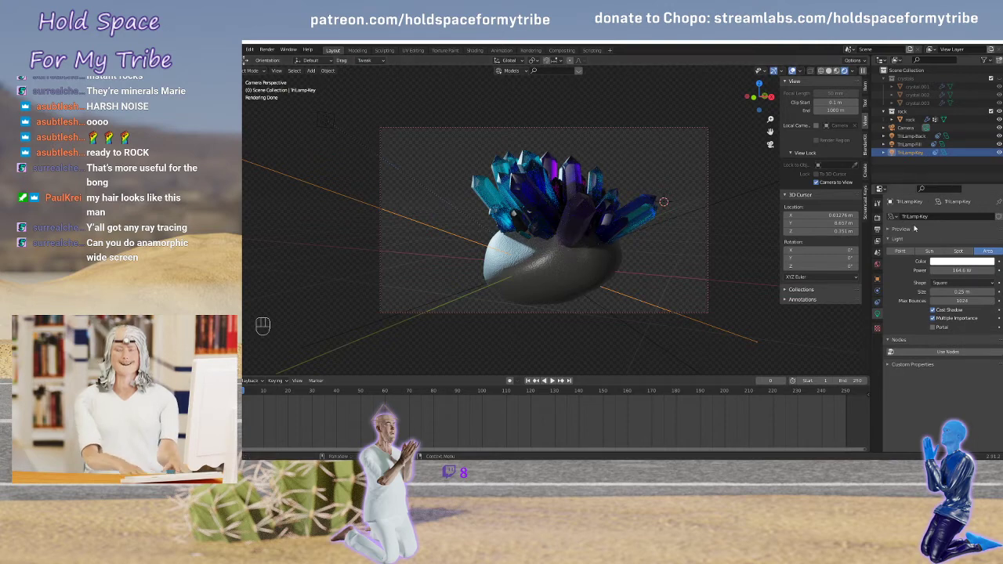
Enable Depth of Field on the camera with its Limits displayed, and switch to the left orthographic view
{"action": "left_click", "coordinate": [907, 127]}
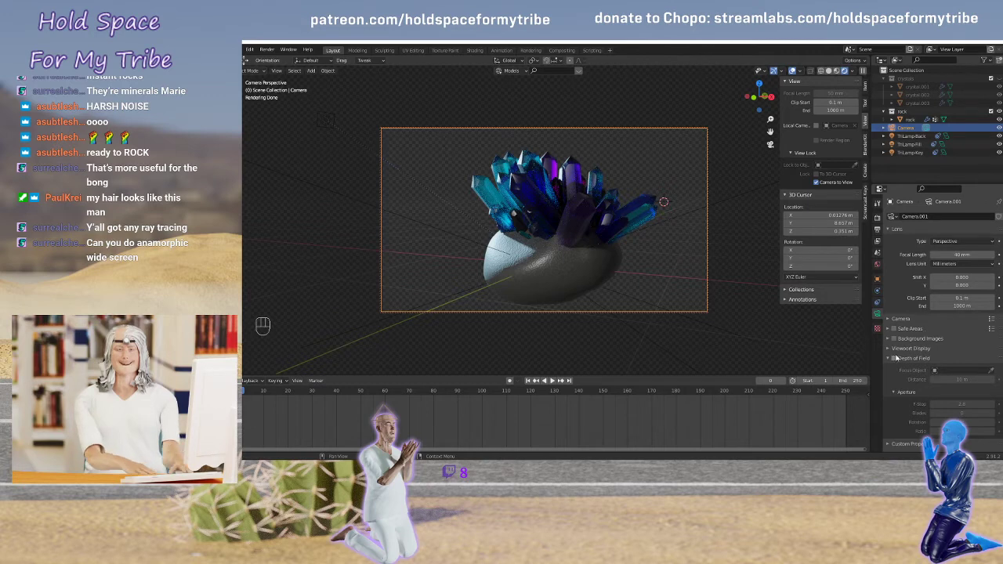
{"action": "left_click", "coordinate": [894, 358]}
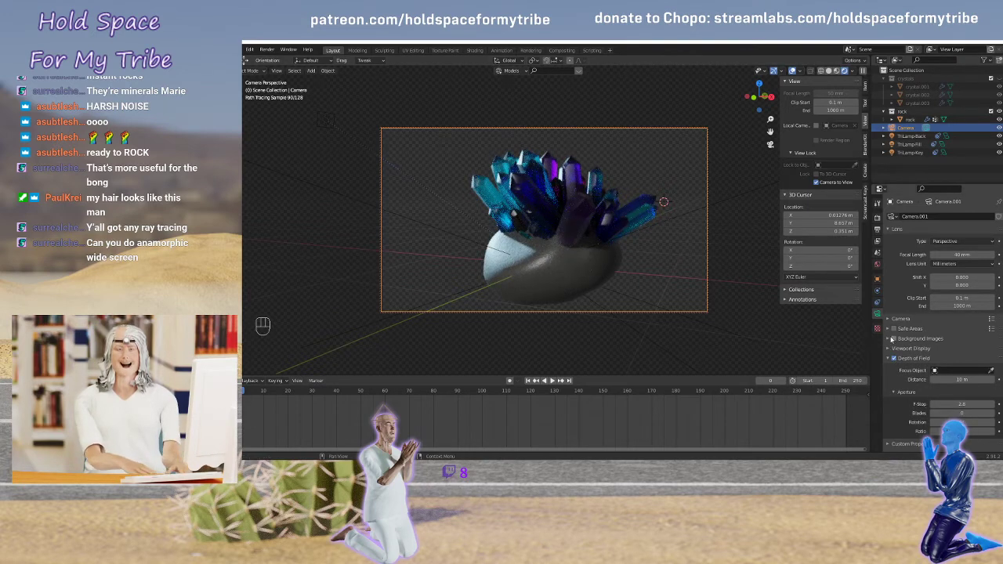
{"action": "left_click", "coordinate": [909, 348]}
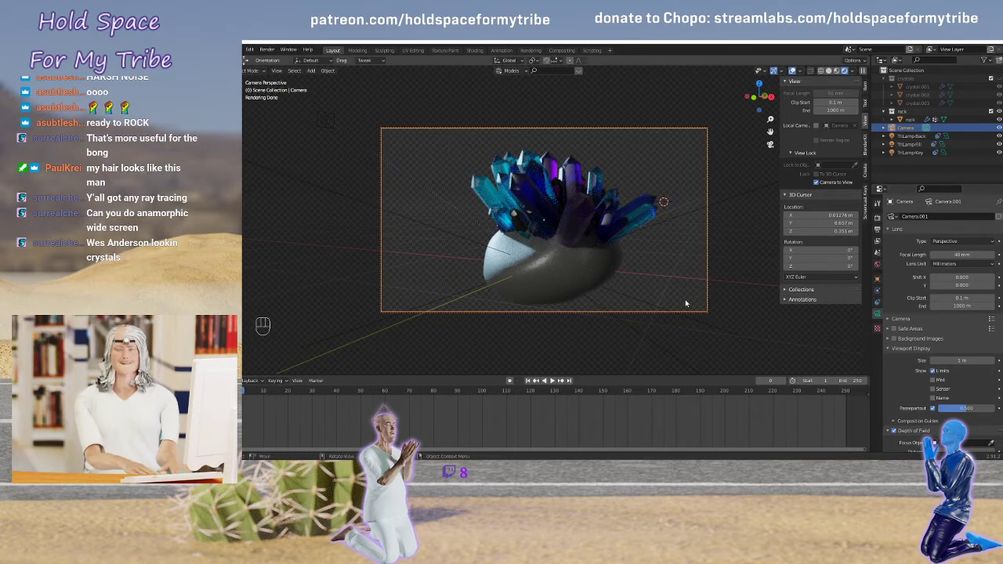
{"action": "key", "text": "grave"}
{"action": "left_click", "coordinate": [578, 261]}
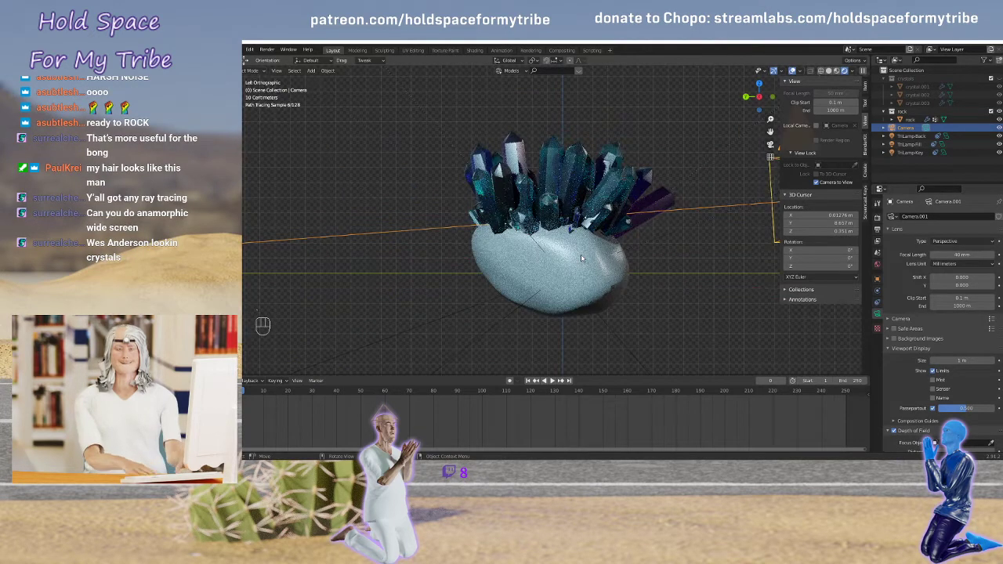
Examine the crystal rock from the side and through the camera, and check the camera's depth of field settings
{"action": "scroll", "coordinate": [581, 257], "scroll_direction": "down", "scroll_amount": 4}
{"action": "scroll", "coordinate": [580, 253], "scroll_direction": "down", "scroll_amount": 4}
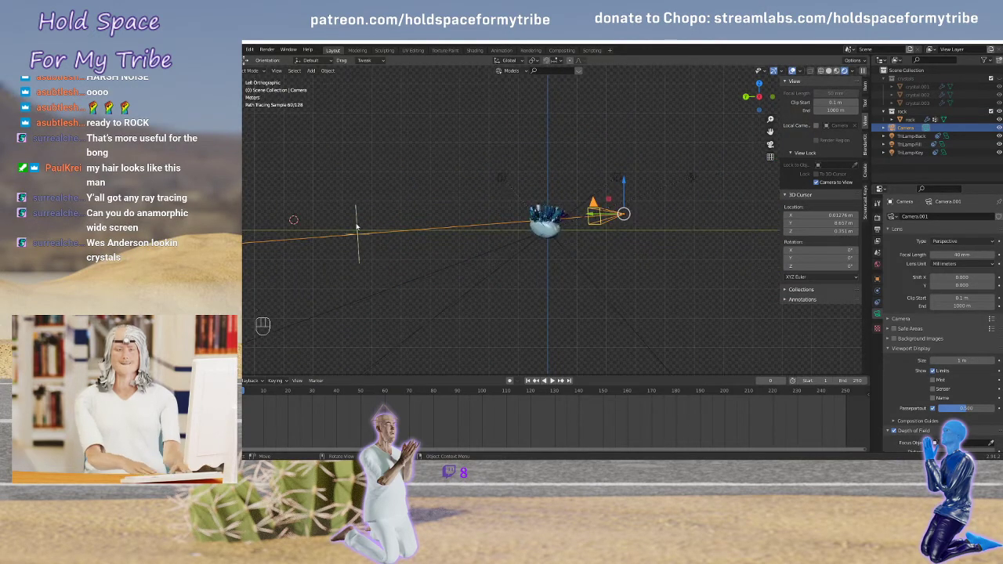
{"action": "scroll", "coordinate": [561, 225], "scroll_direction": "up", "scroll_amount": 5}
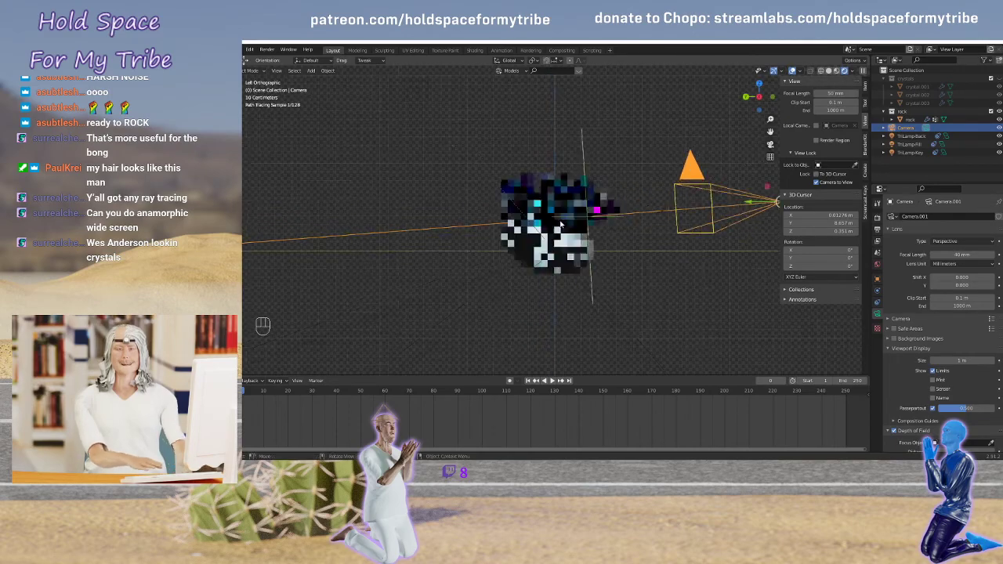
{"action": "middle_click_drag", "start_coordinate": [561, 225], "coordinate": [679, 229]}
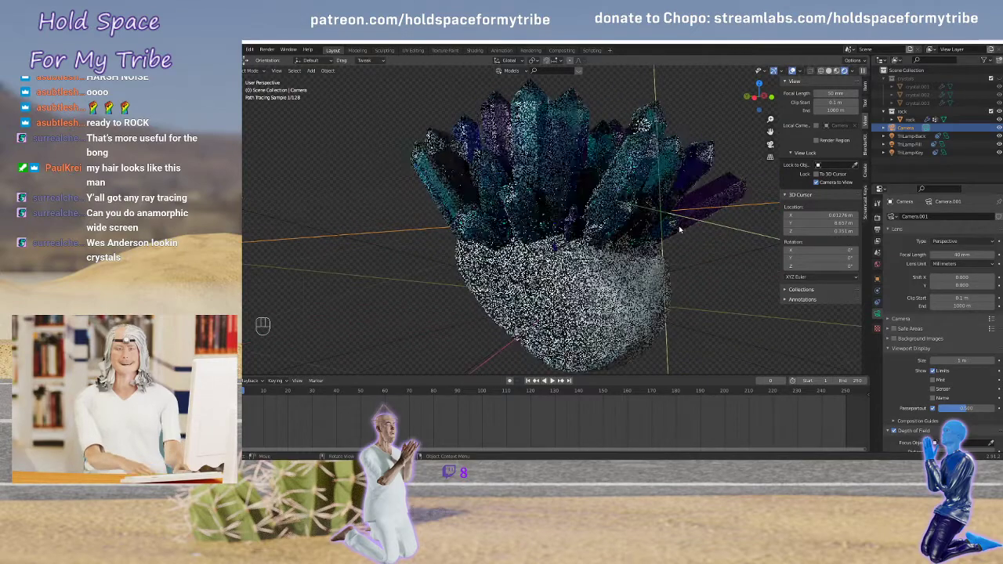
{"action": "left_click_drag", "start_coordinate": [713, 226], "coordinate": [698, 226]}
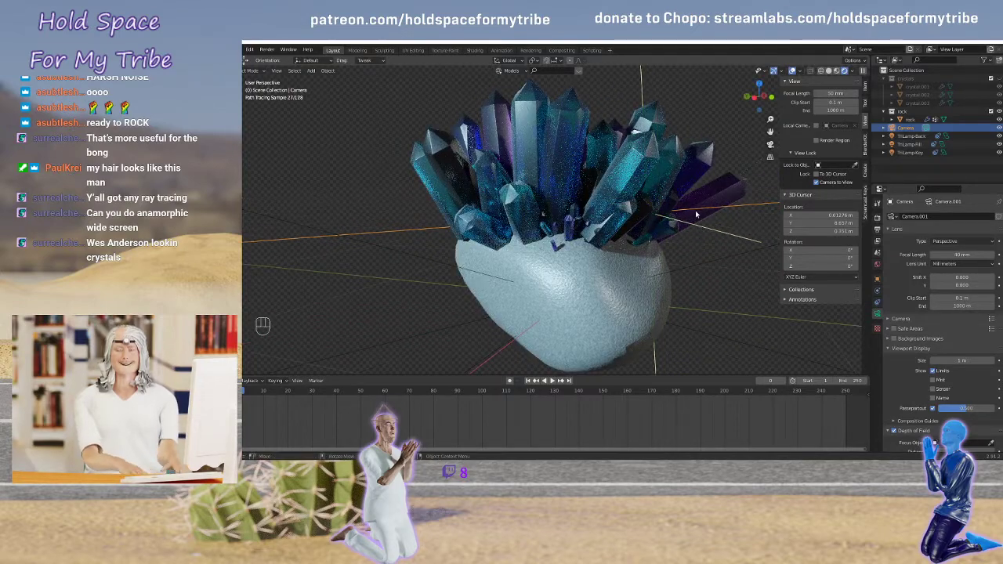
{"action": "key", "text": "KP_0"}
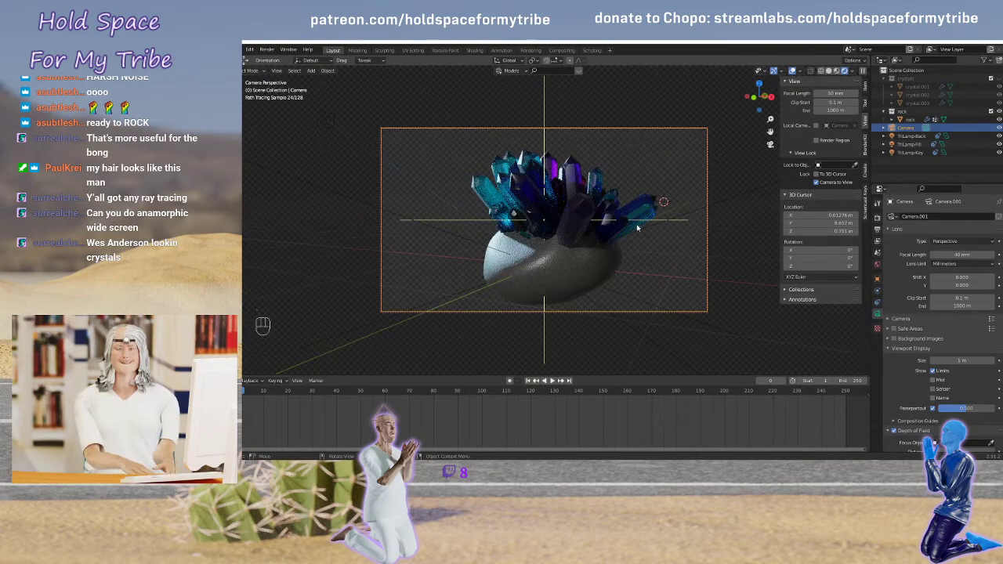
{"action": "scroll", "coordinate": [903, 328], "scroll_direction": "down", "scroll_amount": 4}
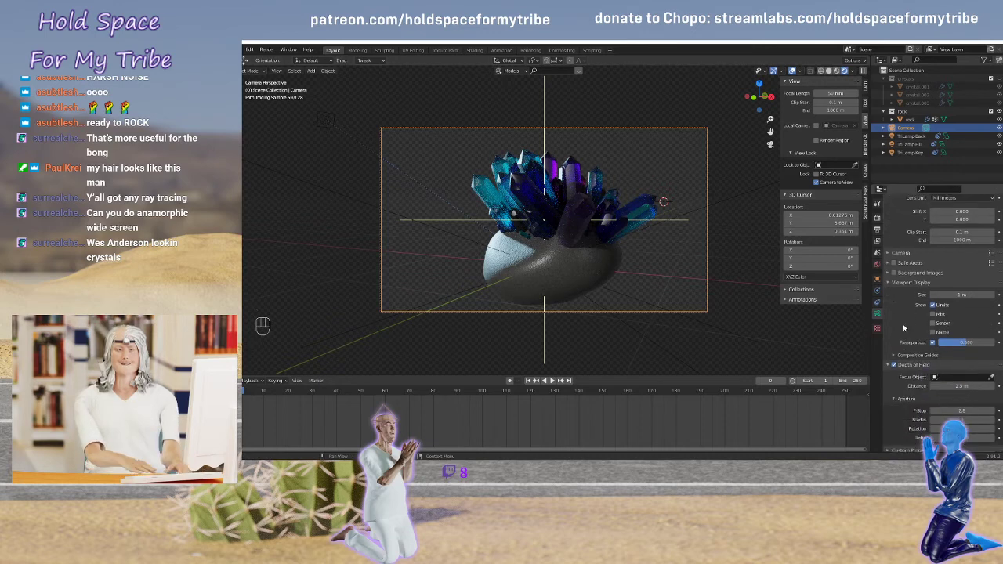
{"action": "scroll", "coordinate": [905, 324], "scroll_direction": "down", "scroll_amount": 1}
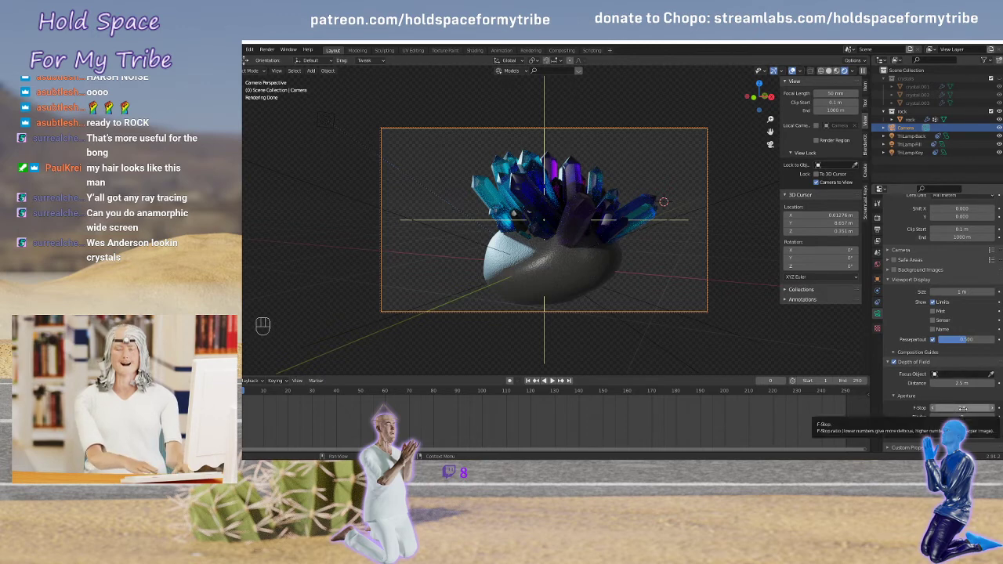
{"action": "scroll", "coordinate": [899, 376], "scroll_direction": "up", "scroll_amount": 3}
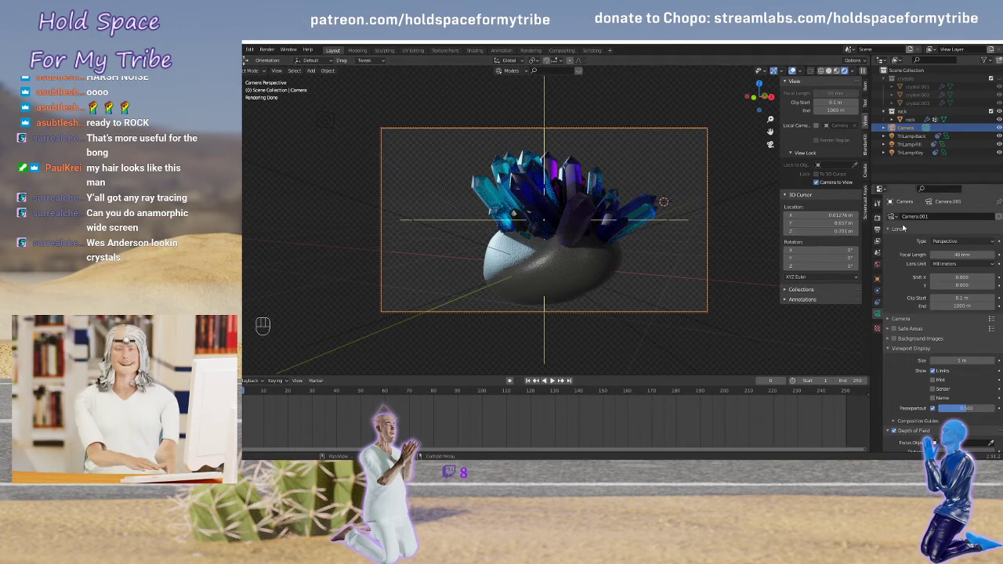
Set the Cycles maximum volume light bounces to 0 in the scene's render settings
{"action": "left_click", "coordinate": [877, 217]}
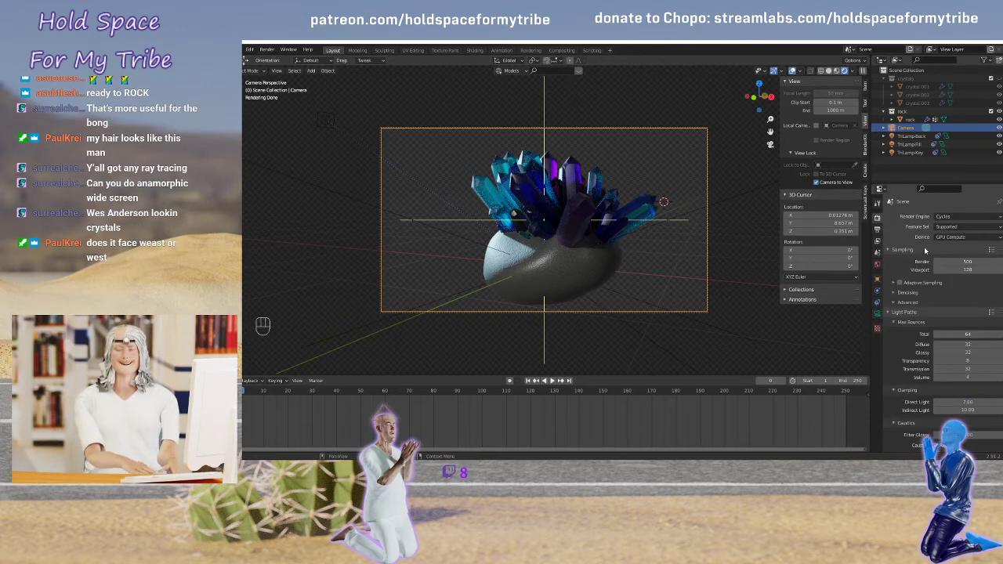
{"action": "scroll", "coordinate": [925, 249], "scroll_direction": "down", "scroll_amount": 3}
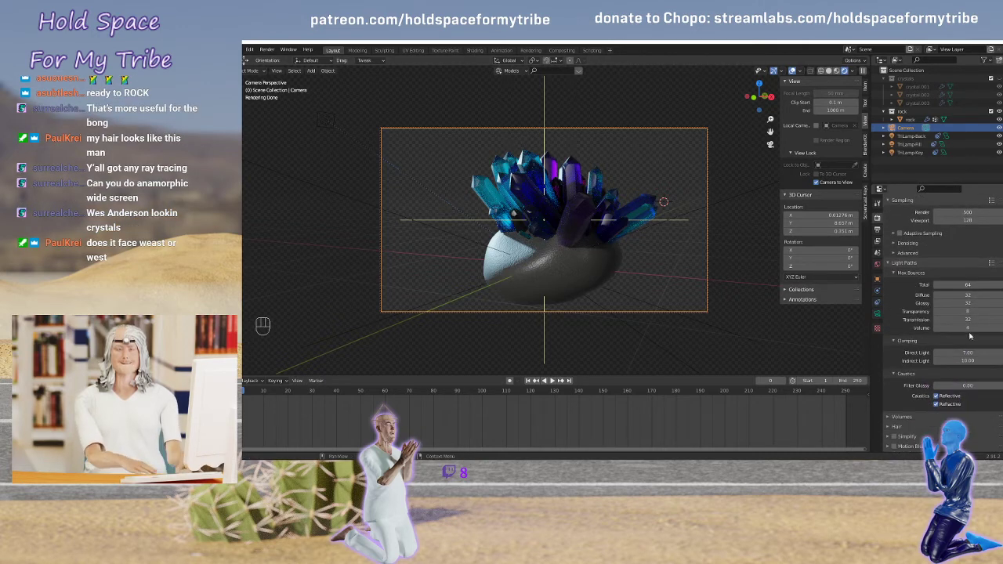
{"action": "left_click", "coordinate": [968, 328]}
{"action": "type", "text": "0"}
{"action": "key", "text": "Return"}
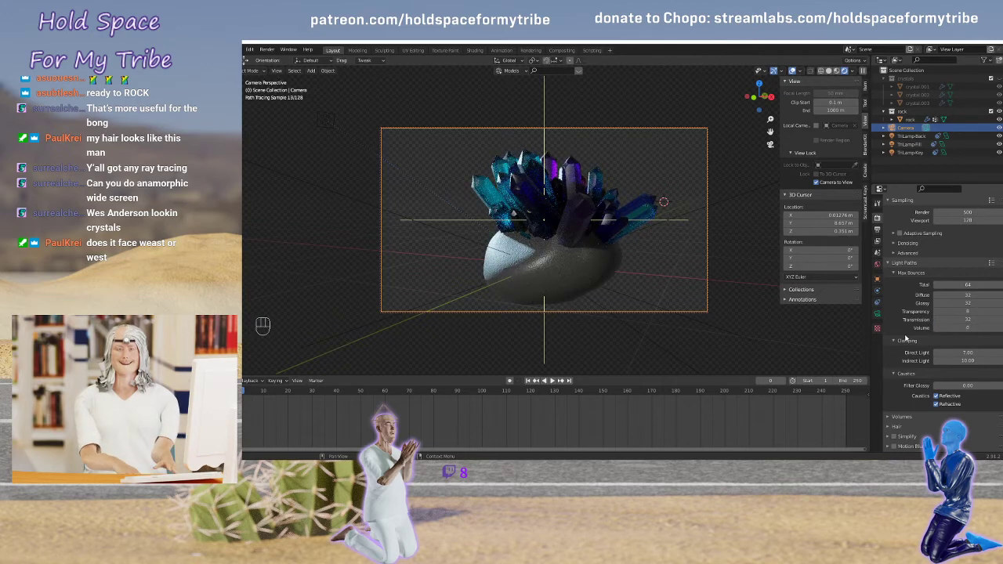
{"action": "scroll", "coordinate": [909, 336], "scroll_direction": "down", "scroll_amount": 5}
{"action": "scroll", "coordinate": [908, 328], "scroll_direction": "up", "scroll_amount": 8}
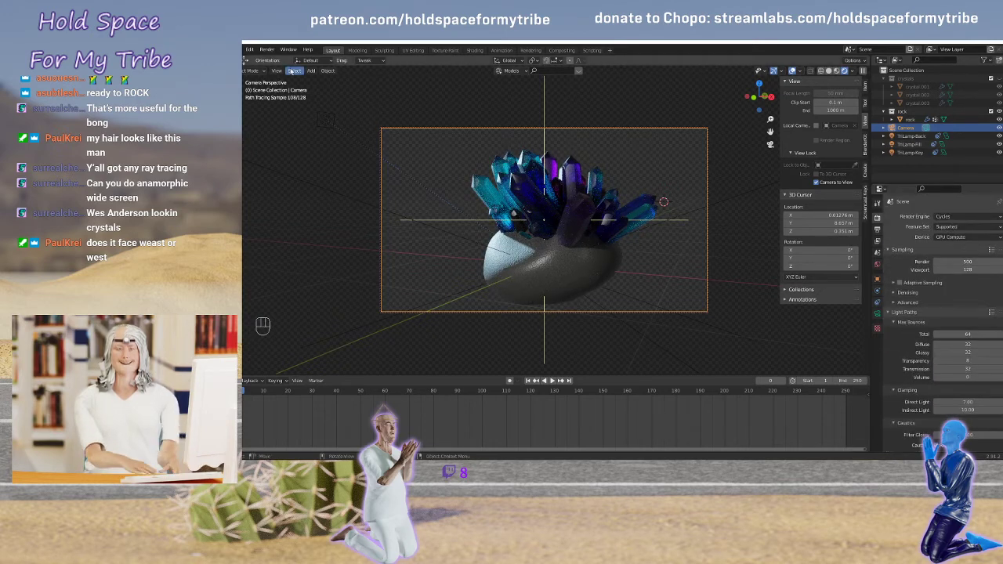
Render a test image of the crystal rock from the camera and return to the viewport
{"action": "left_click", "coordinate": [267, 50]}
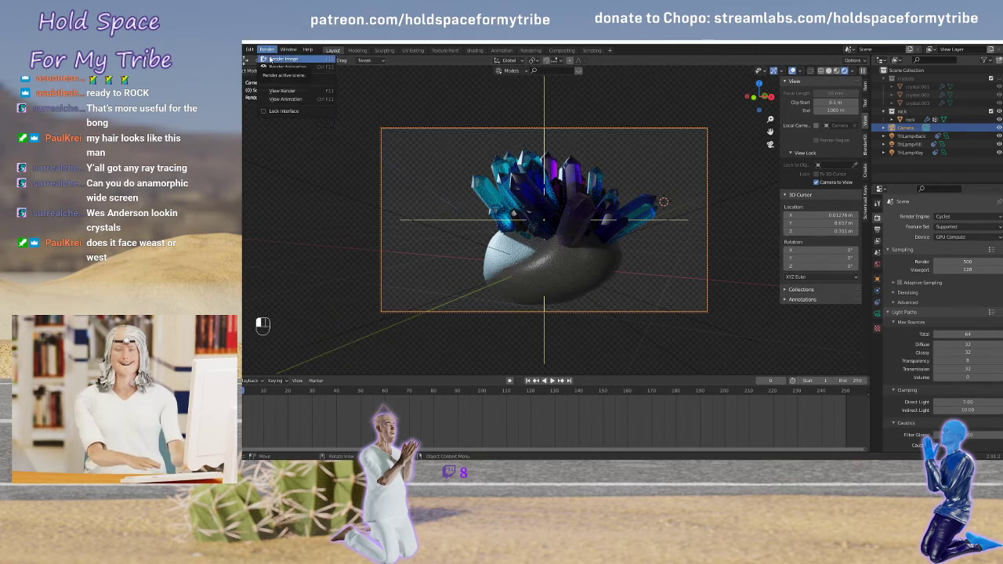
{"action": "left_click", "coordinate": [271, 59]}
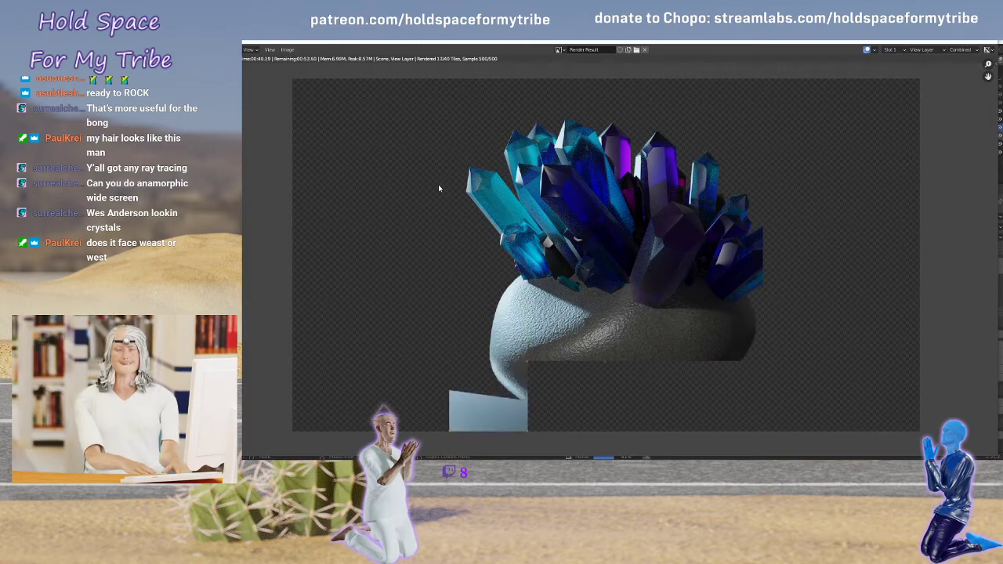
{"action": "key", "text": "Escape"}
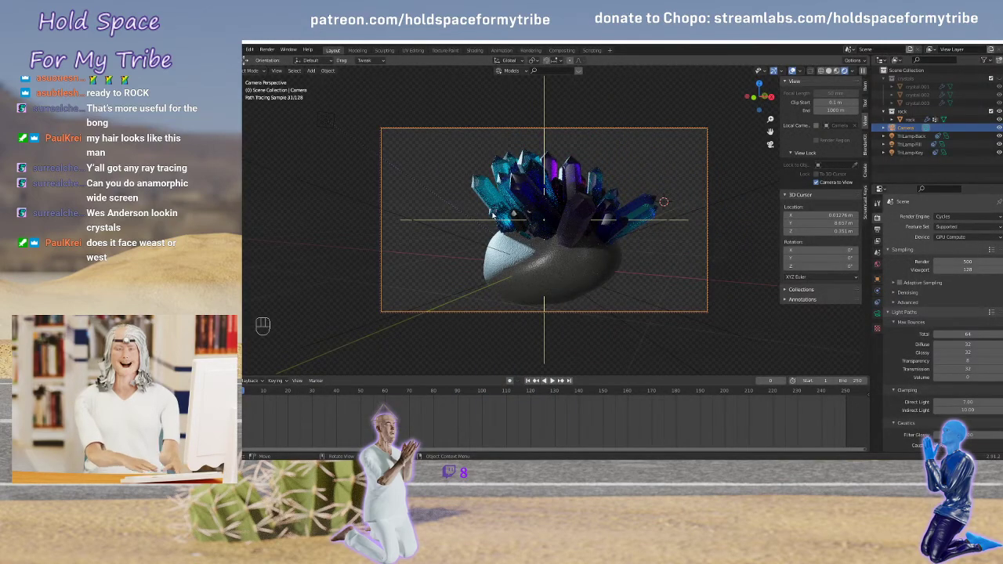
Move the TriLamp-Back light about 5.67 m along the X axis to the opposite side of the crystals
{"action": "key", "text": "grave"}
{"action": "left_click", "coordinate": [436, 216]}
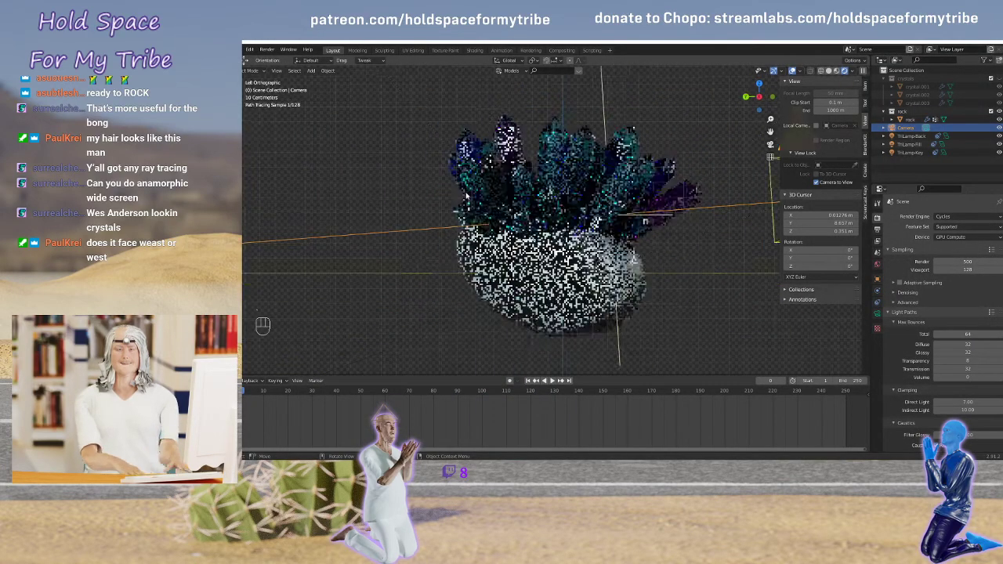
{"action": "middle_click_drag", "start_coordinate": [485, 196], "coordinate": [382, 158]}
{"action": "left_click", "coordinate": [384, 134]}
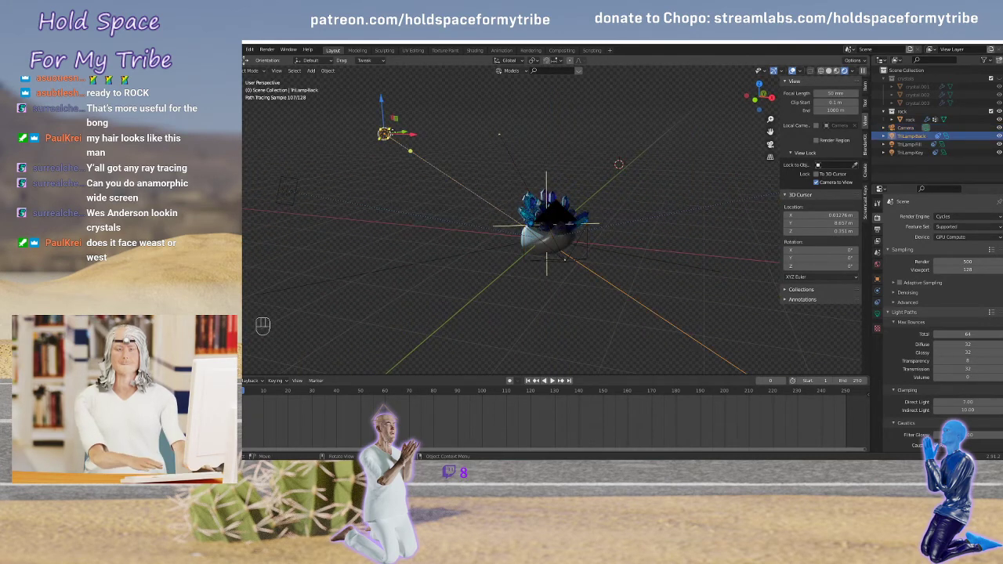
{"action": "key", "text": "g"}
{"action": "key", "text": "x"}
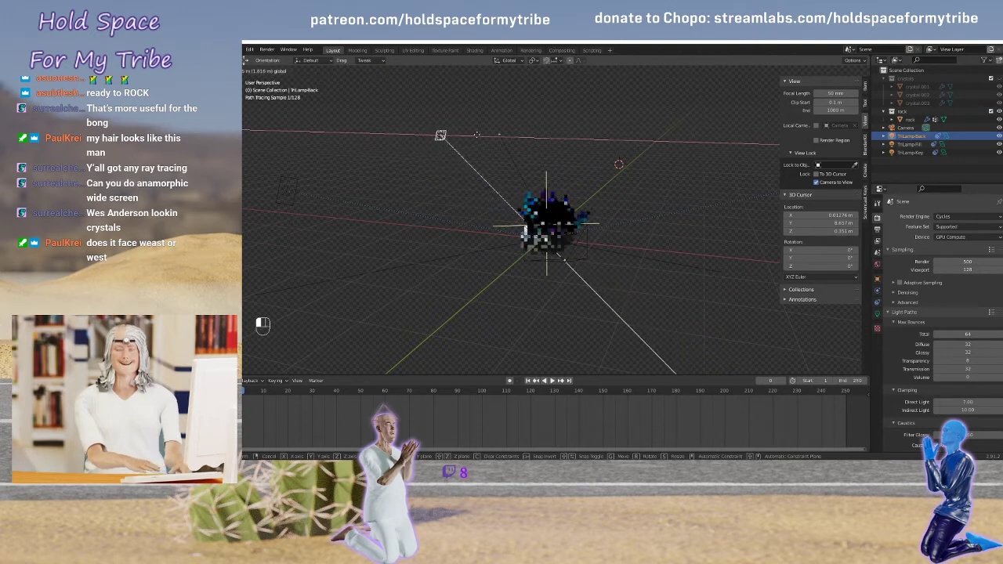
{"action": "left_click", "coordinate": [640, 158]}
{"action": "mouse_move", "coordinate": [640, 158]}
{"action": "middle_mouse_down"}
{"action": "mouse_move", "coordinate": [642, 173]}
{"action": "mouse_move", "coordinate": [636, 168]}
{"action": "middle_mouse_up"}
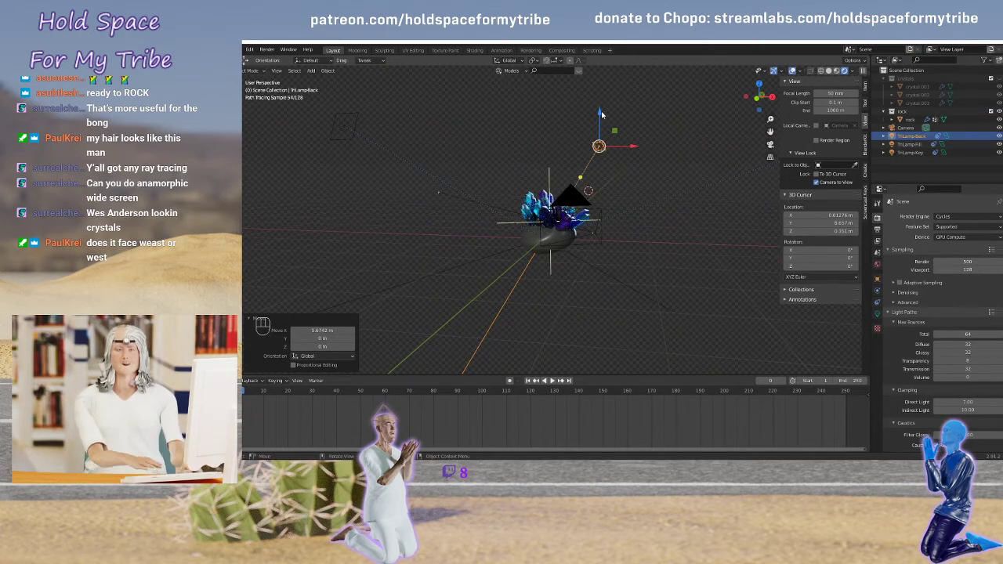
Lower TriLamp-Back to the height of the crystals and shift it about 1.33 m back along X, behind them
{"action": "key", "text": "g"}
{"action": "key", "text": "z"}
{"action": "left_click", "coordinate": [625, 240]}
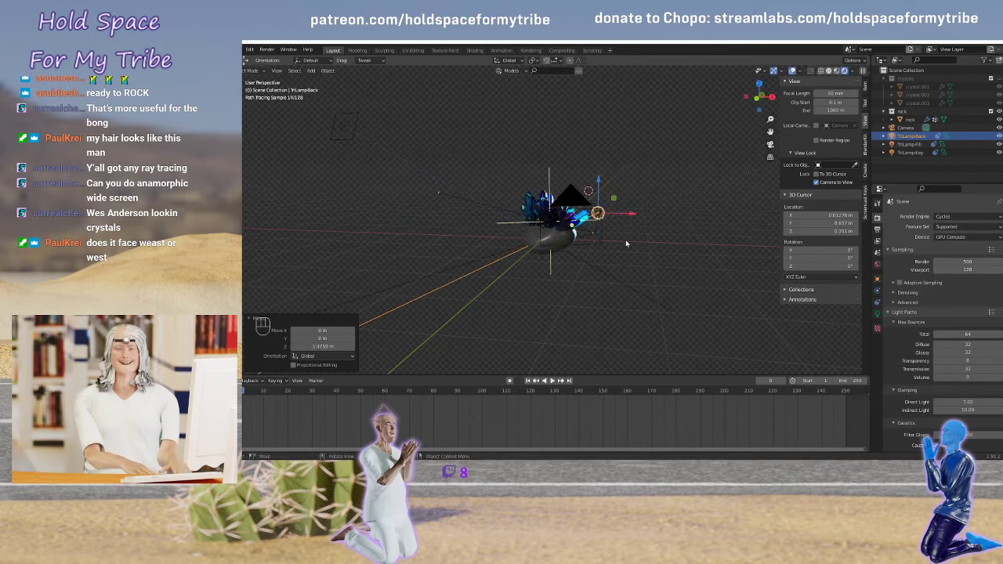
{"action": "key", "text": "KP_0"}
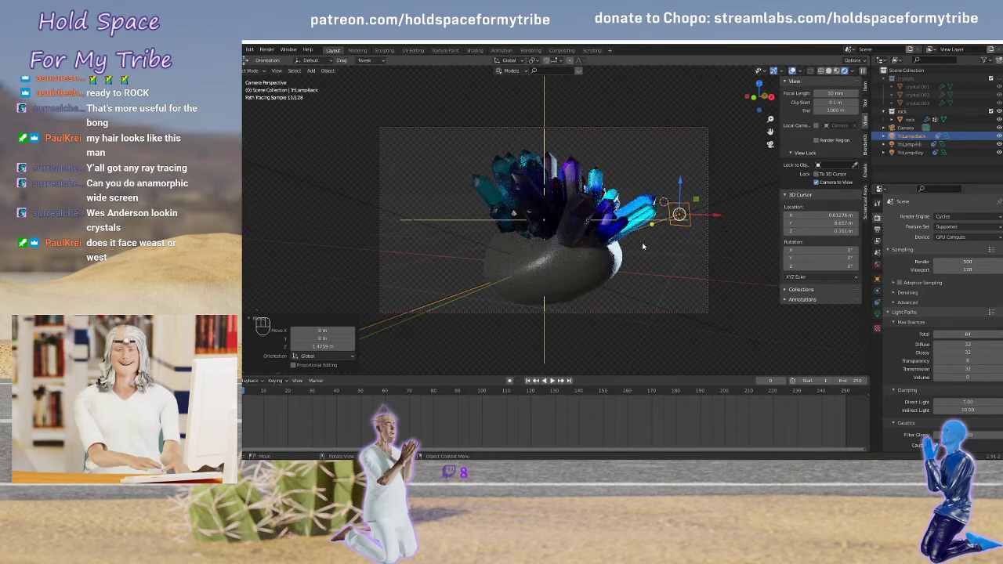
{"action": "key", "text": "g"}
{"action": "key", "text": "x"}
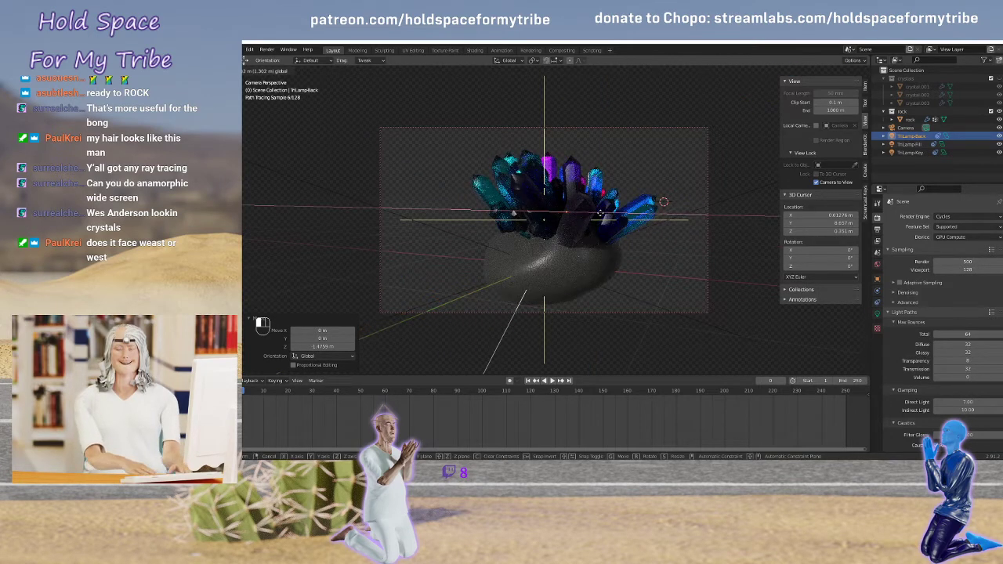
{"action": "left_click", "coordinate": [602, 214]}
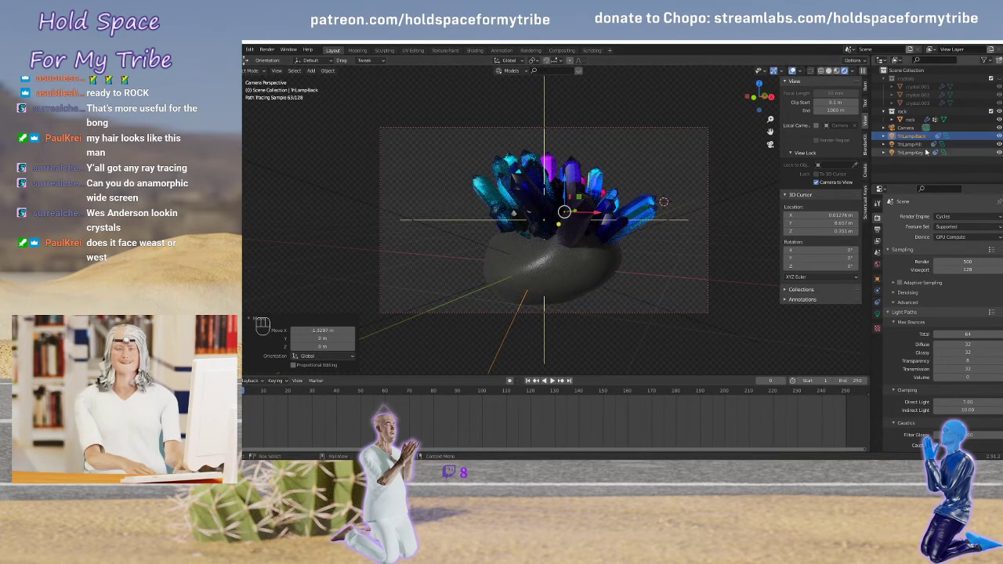
Raise the power of the TriLamp-Key light strongly so it brightens the front of the rock
{"action": "left_click", "coordinate": [910, 152]}
{"action": "left_click", "coordinate": [877, 313]}
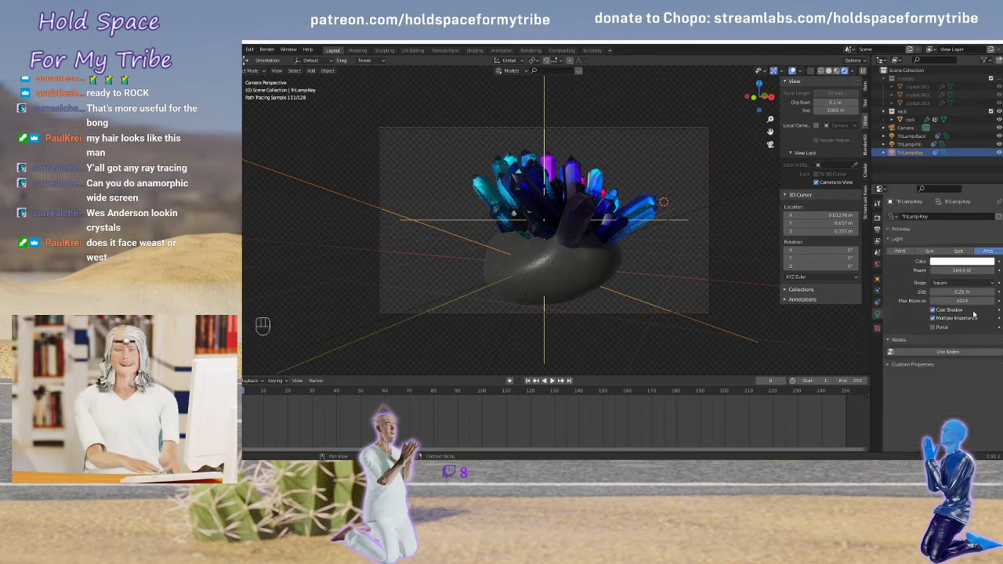
{"action": "left_click_drag", "start_coordinate": [947, 271], "coordinate": [1002, 270]}
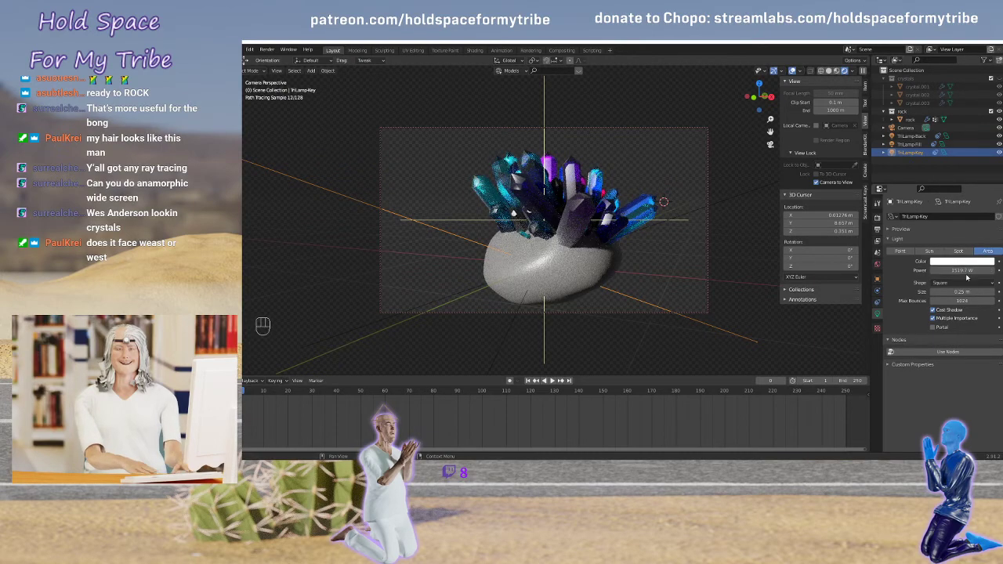
Tint the TriLamp-Key light a very pale pink and enlarge its square area to about 1.3 m
{"action": "left_click", "coordinate": [970, 263]}
{"action": "left_click", "coordinate": [953, 192]}
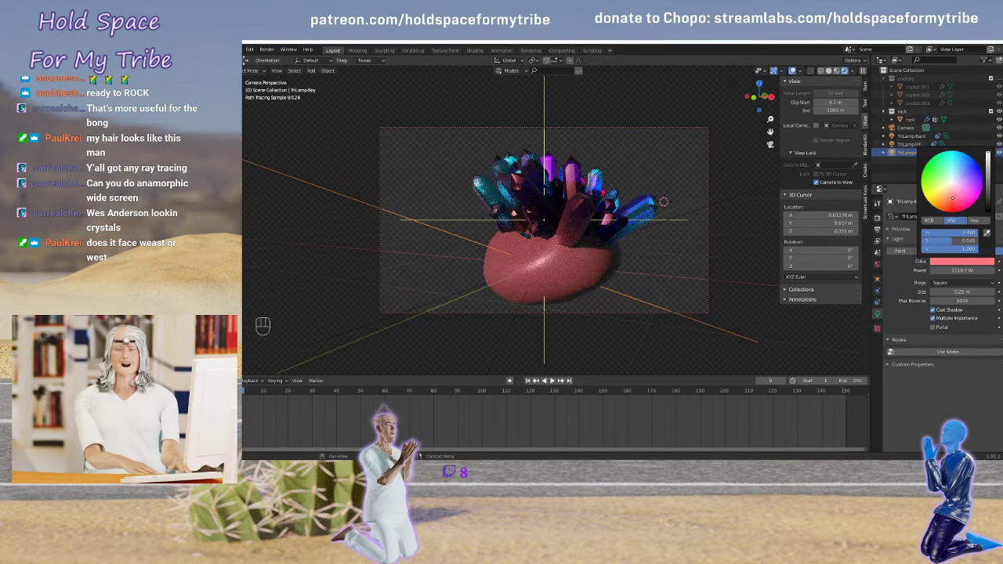
{"action": "left_click_drag", "start_coordinate": [954, 190], "coordinate": [953, 183]}
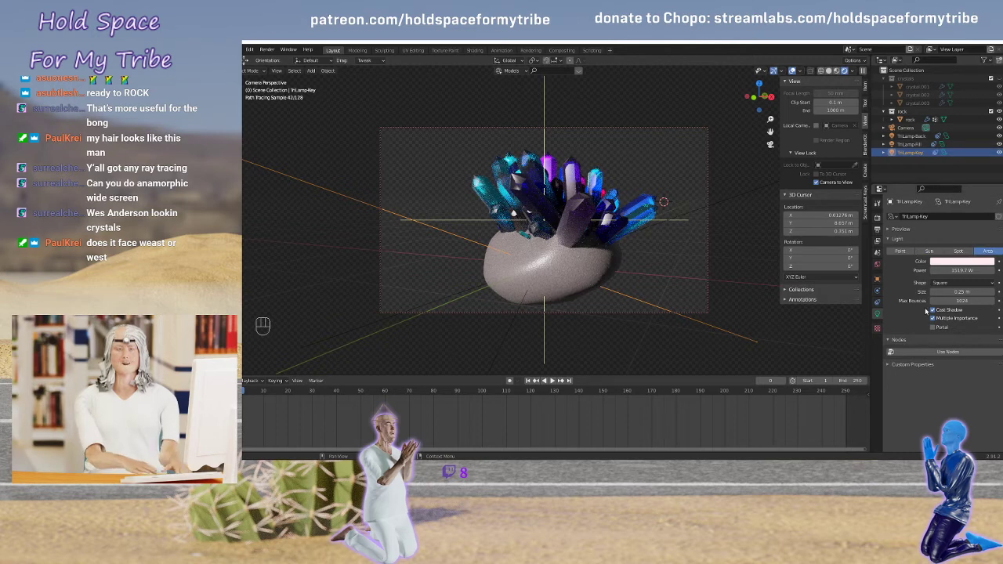
{"action": "left_click_drag", "start_coordinate": [962, 292], "coordinate": [995, 291]}
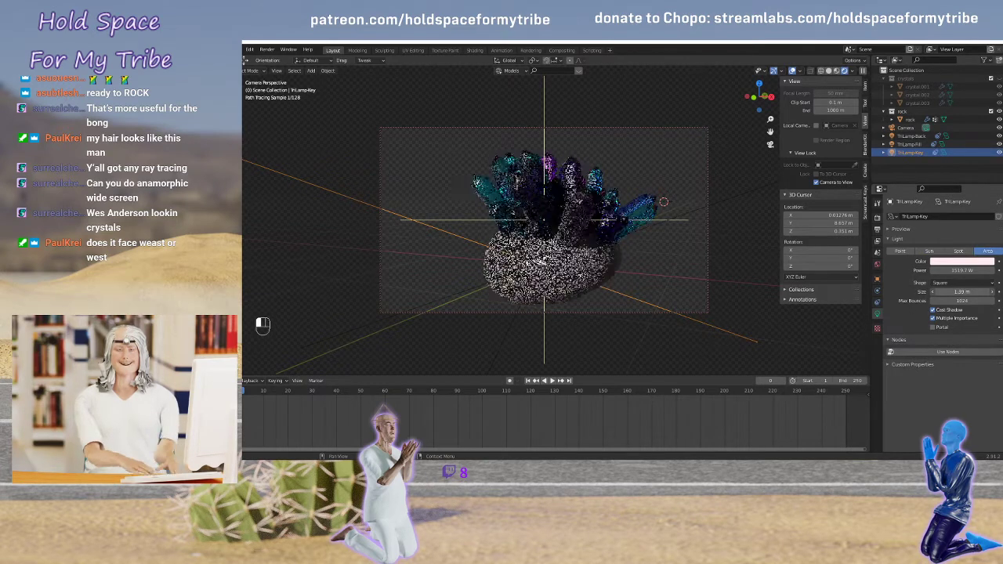
Enlarge TriLamp-Back to about 1.96 m, and set its power to 1000 W before lowering it to about 758 W
{"action": "left_click", "coordinate": [911, 137]}
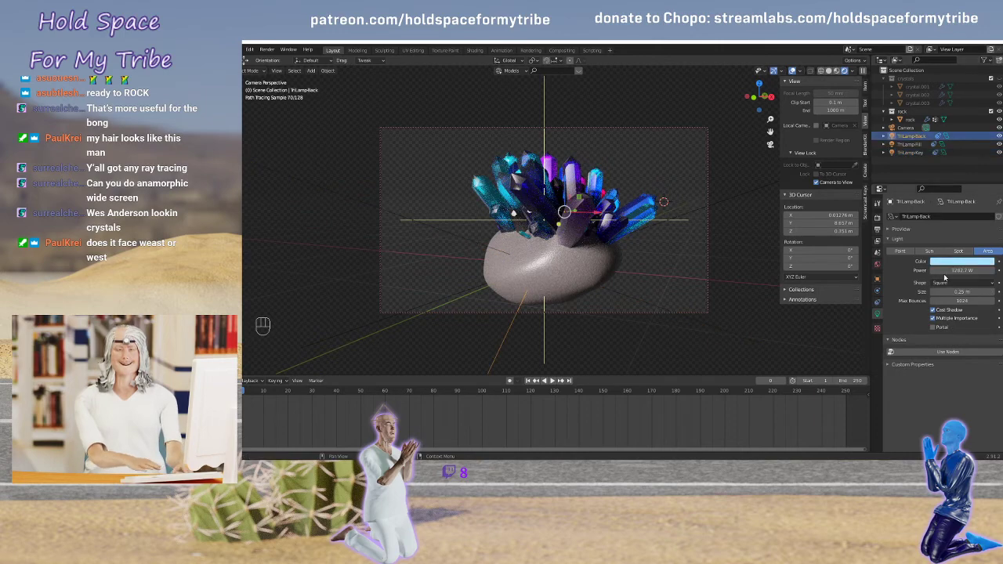
{"action": "left_click_drag", "start_coordinate": [961, 292], "coordinate": [968, 271]}
{"action": "left_click", "coordinate": [968, 270]}
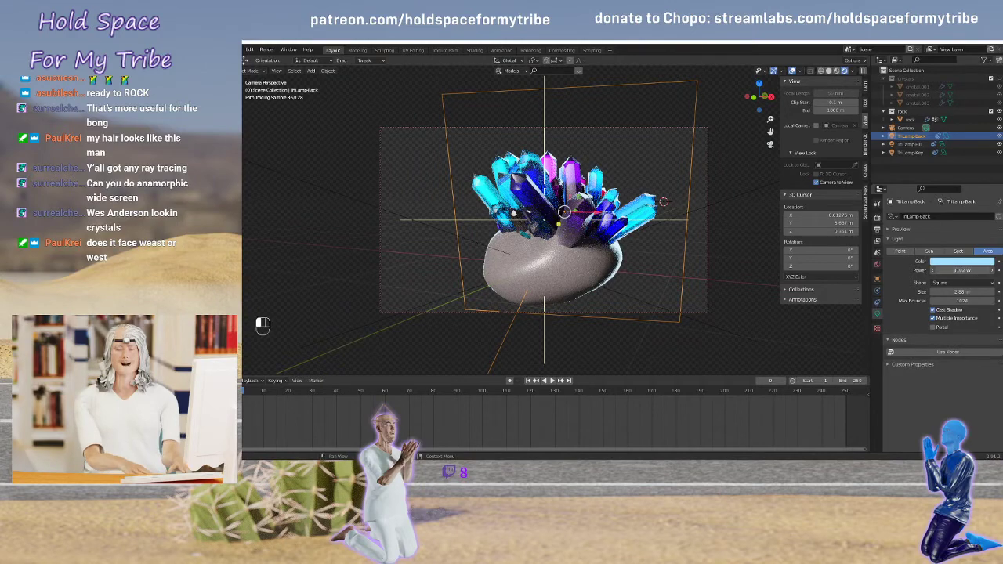
{"action": "type", "text": "1"}
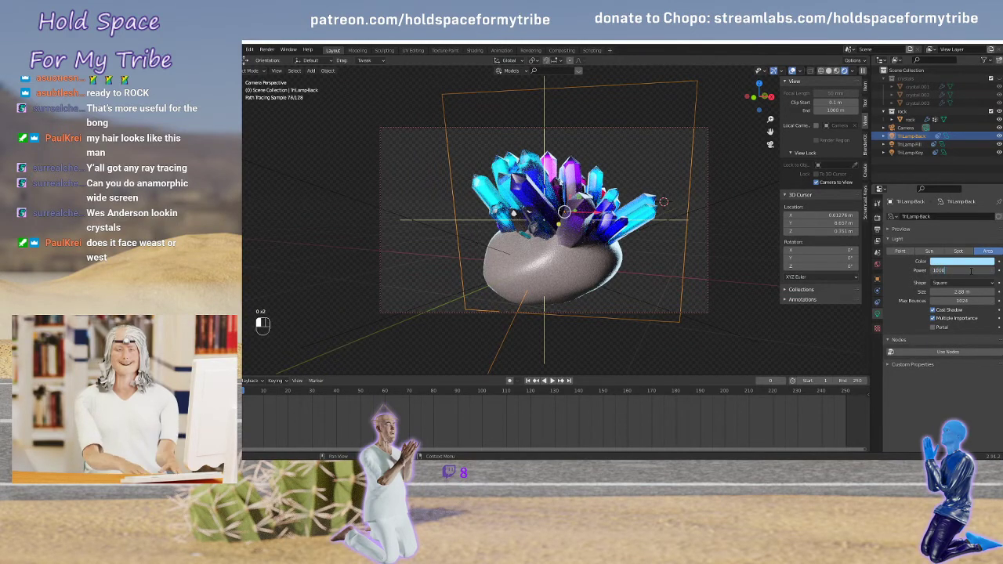
{"action": "type", "text": "000"}
{"action": "key", "text": "Return"}
{"action": "left_click_drag", "start_coordinate": [970, 271], "coordinate": [945, 292]}
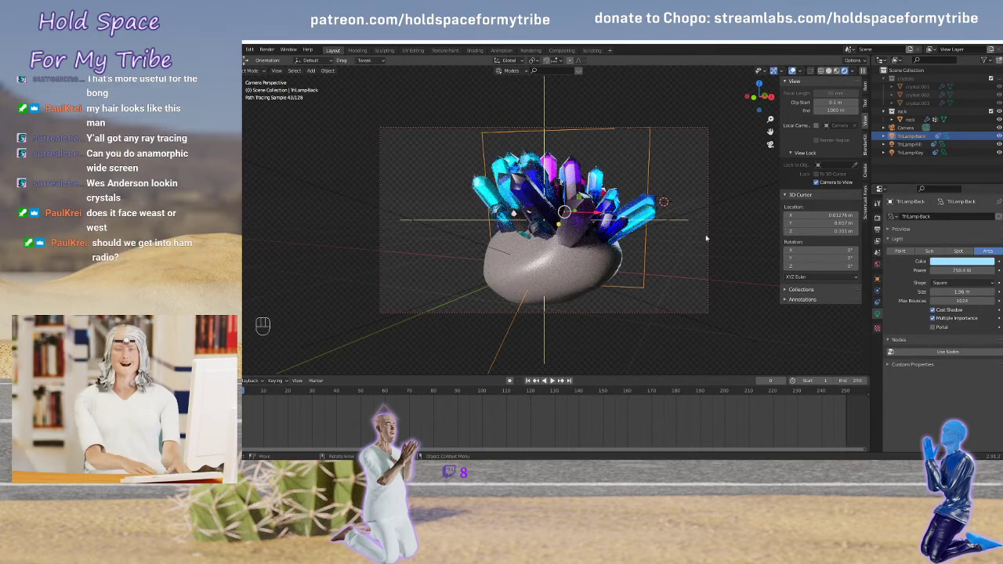
Reduce TriLamp-Key's power to about 376 W and slightly re-angle the locked camera around the rock
{"action": "left_click", "coordinate": [911, 152]}
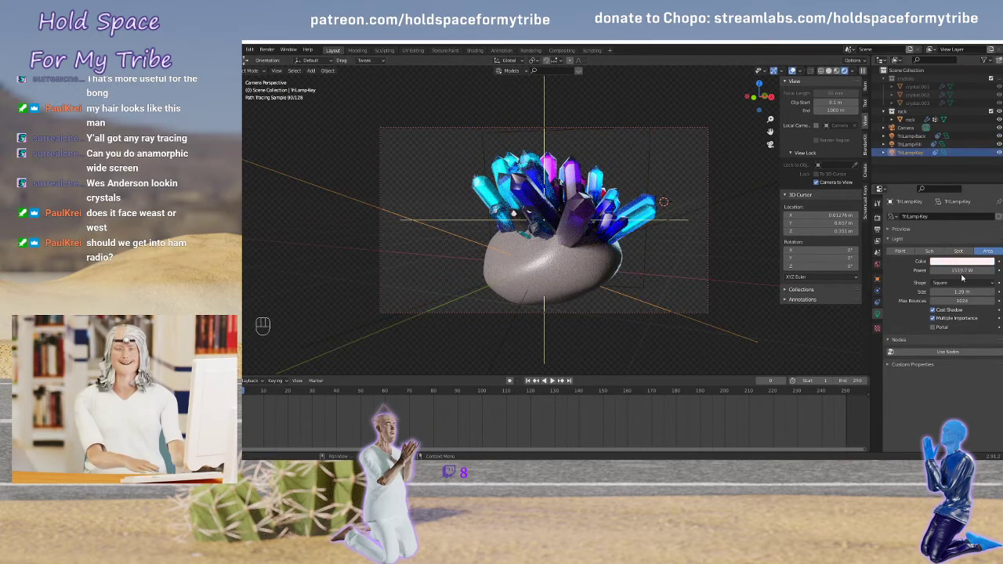
{"action": "left_click_drag", "start_coordinate": [963, 270], "coordinate": [1002, 270]}
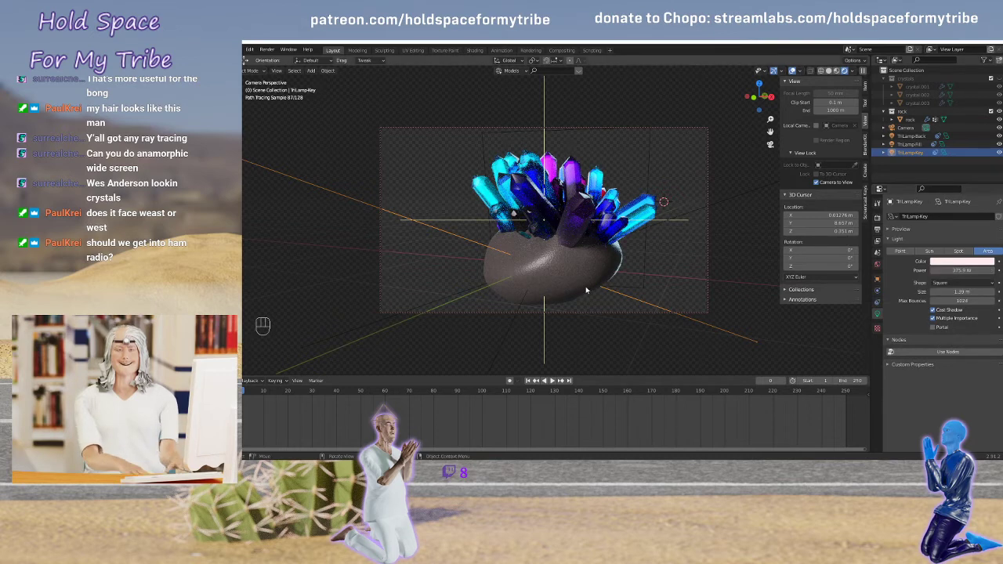
{"action": "middle_click_drag", "start_coordinate": [611, 280], "coordinate": [599, 263]}
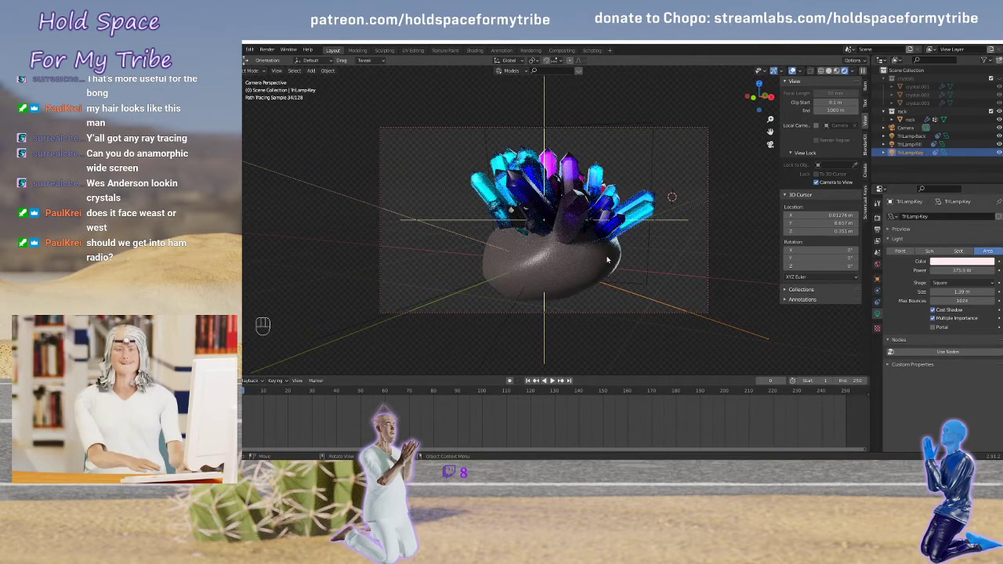
Set the camera's F-stop to 2.5 and its passepartout to 1.000, and check the frame with viewport overlays off and on
{"action": "left_click", "coordinate": [906, 127]}
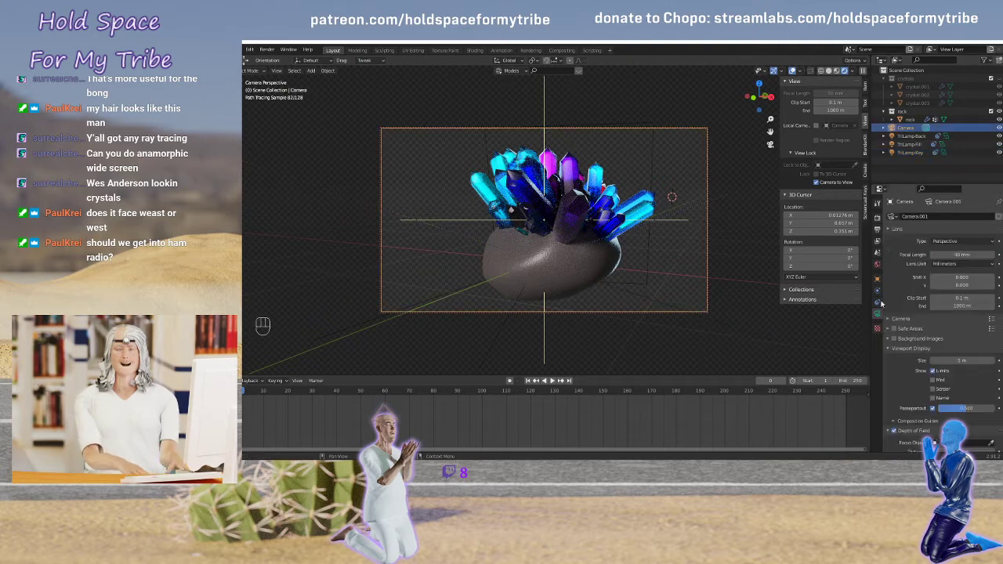
{"action": "scroll", "coordinate": [915, 281], "scroll_direction": "down", "scroll_amount": 3}
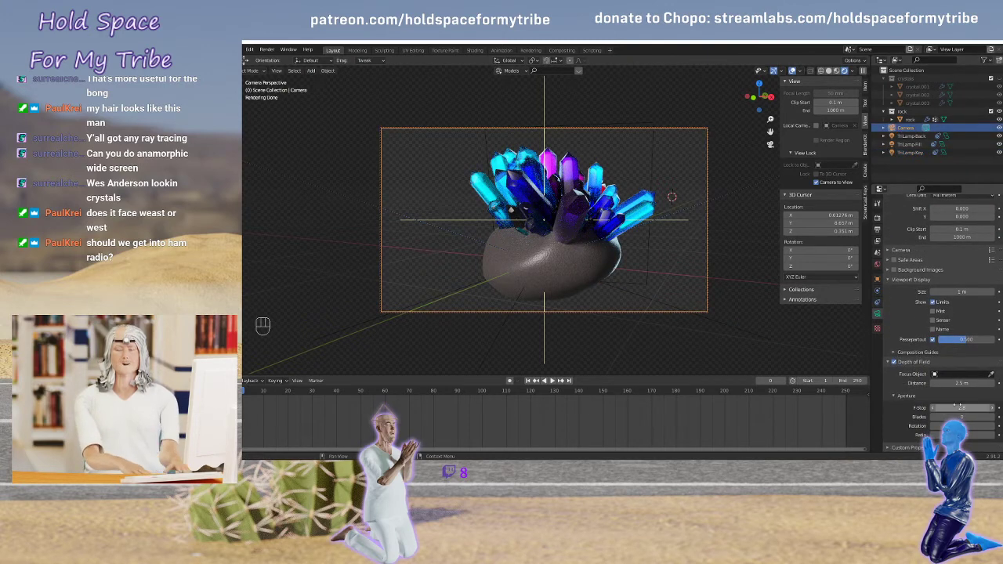
{"action": "left_click_drag", "start_coordinate": [962, 408], "coordinate": [950, 404]}
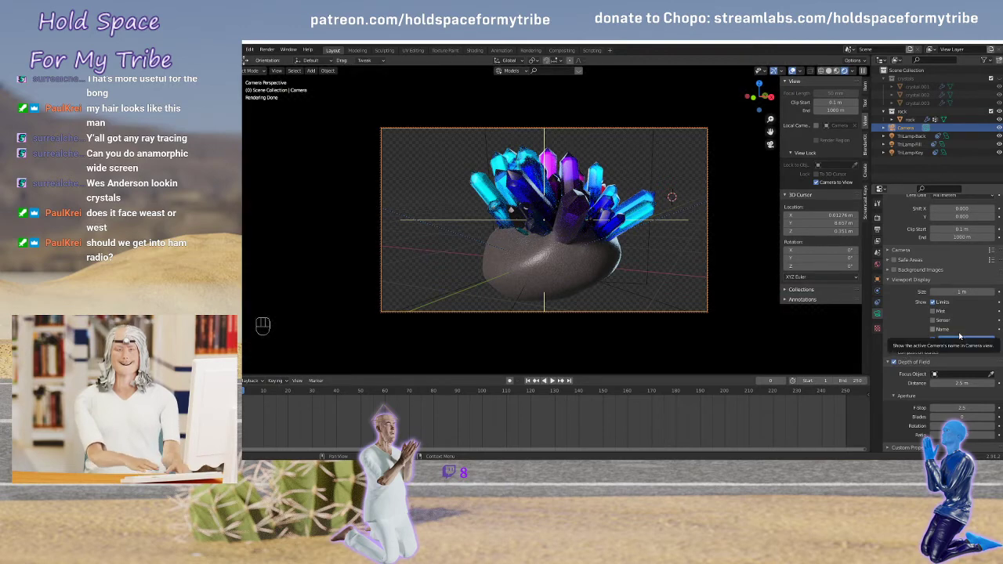
{"action": "left_click", "coordinate": [793, 71]}
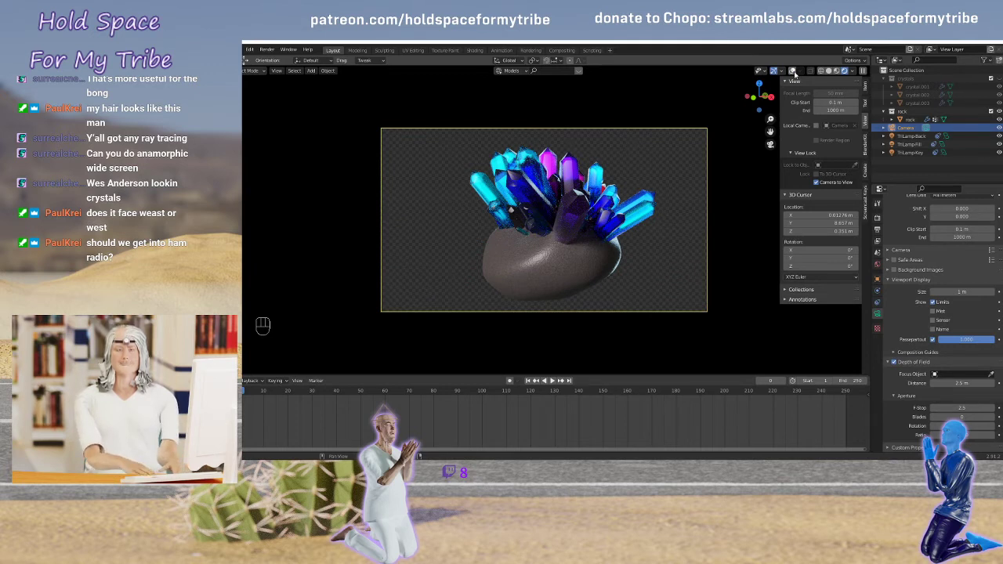
{"action": "left_click", "coordinate": [793, 72]}
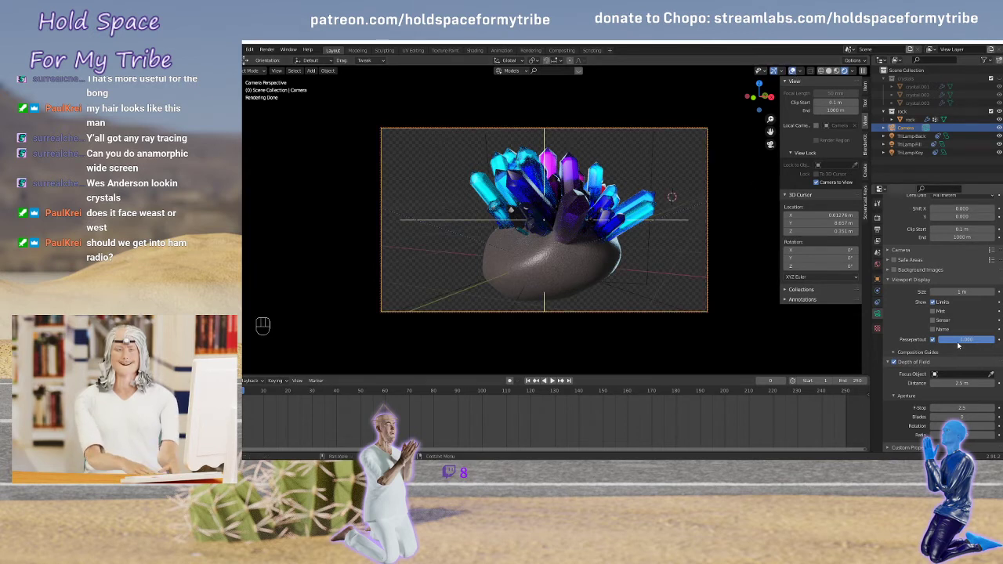
Set the camera's F-stop to 1.0 and compare the view with depth of field off and on
{"action": "left_click", "coordinate": [960, 408]}
{"action": "type", "text": "1"}
{"action": "key", "text": "Return"}
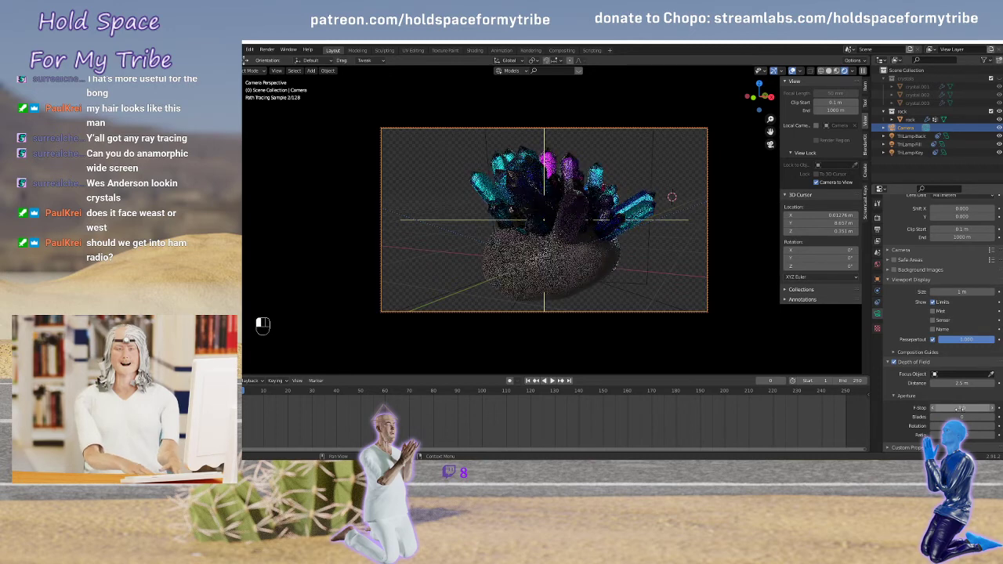
{"action": "left_click", "coordinate": [894, 363]}
{"action": "left_click", "coordinate": [894, 363]}
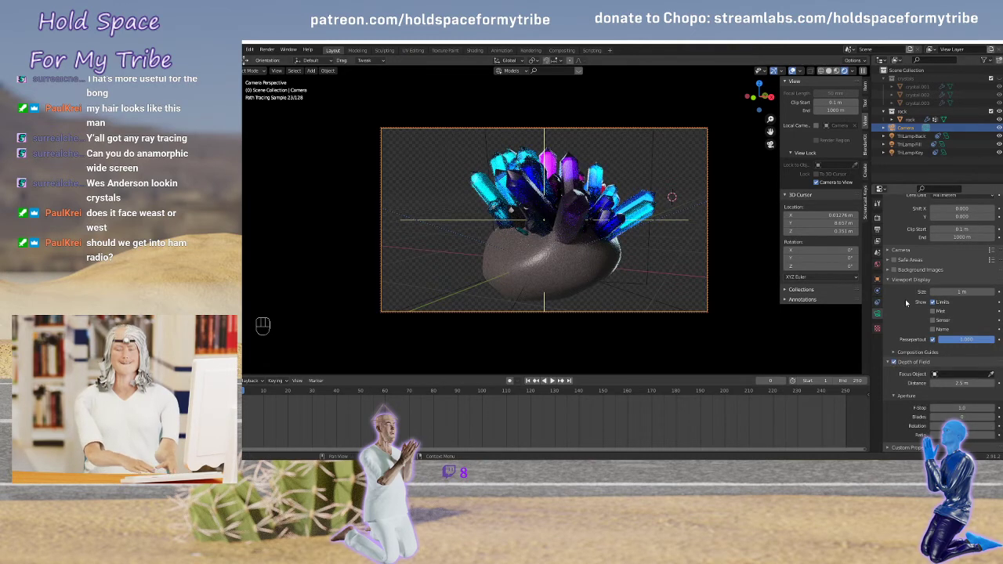
Try the Camera data-block on the scene camera, inspect it from outside, restore Camera.001 and return to the camera view
{"action": "scroll", "coordinate": [904, 233], "scroll_direction": "up", "scroll_amount": 3}
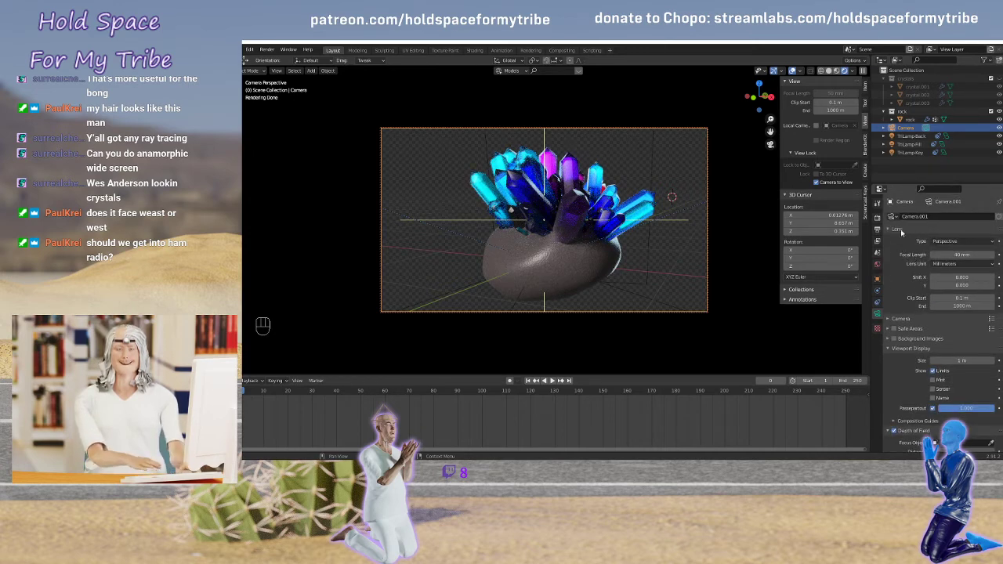
{"action": "left_click", "coordinate": [893, 216]}
{"action": "left_click", "coordinate": [899, 228]}
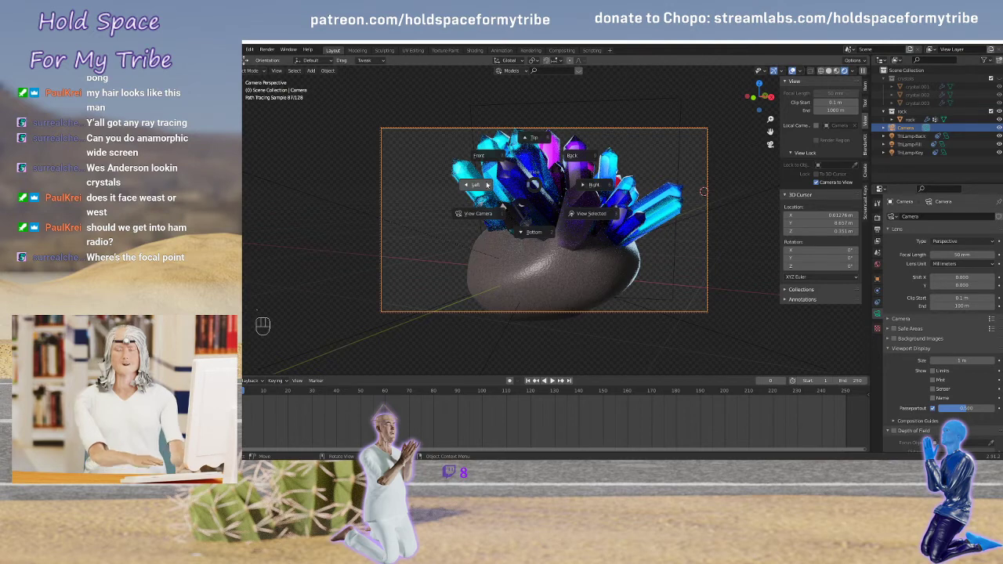
{"action": "key", "text": "ctrl+KP_3"}
{"action": "middle_click_drag", "start_coordinate": [539, 157], "coordinate": [658, 204]}
{"action": "left_click", "coordinate": [893, 216]}
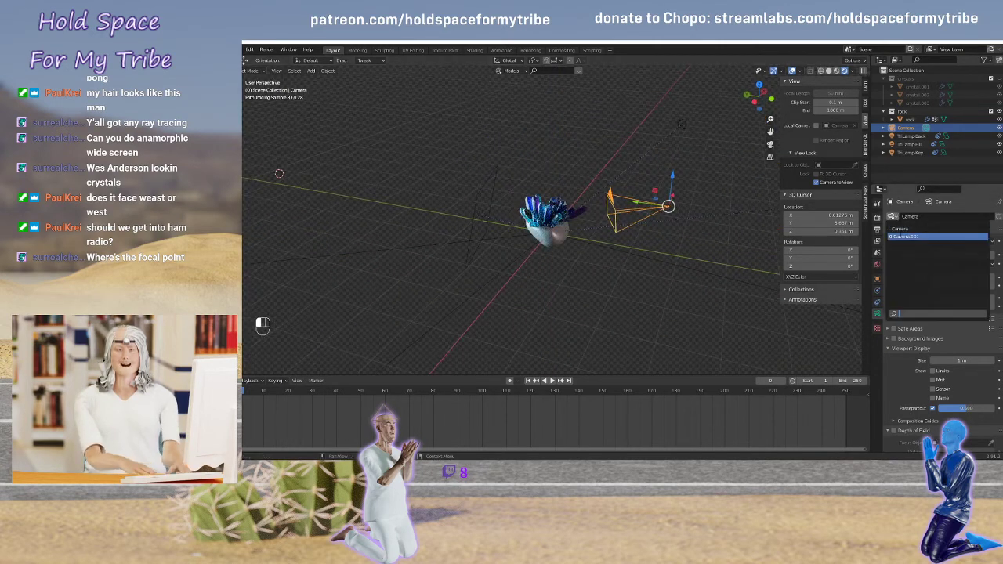
{"action": "left_click", "coordinate": [901, 236]}
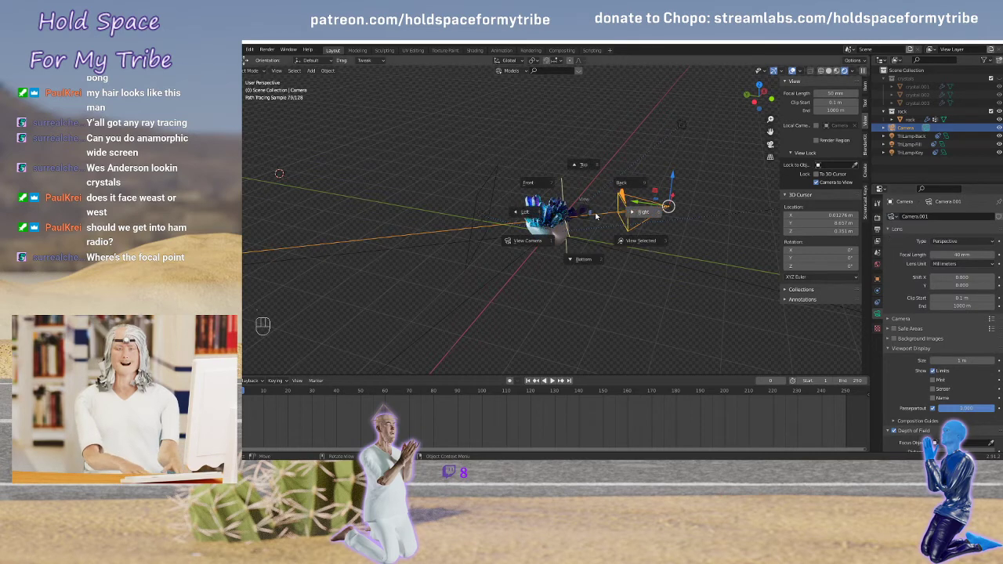
{"action": "key", "text": "KP_0"}
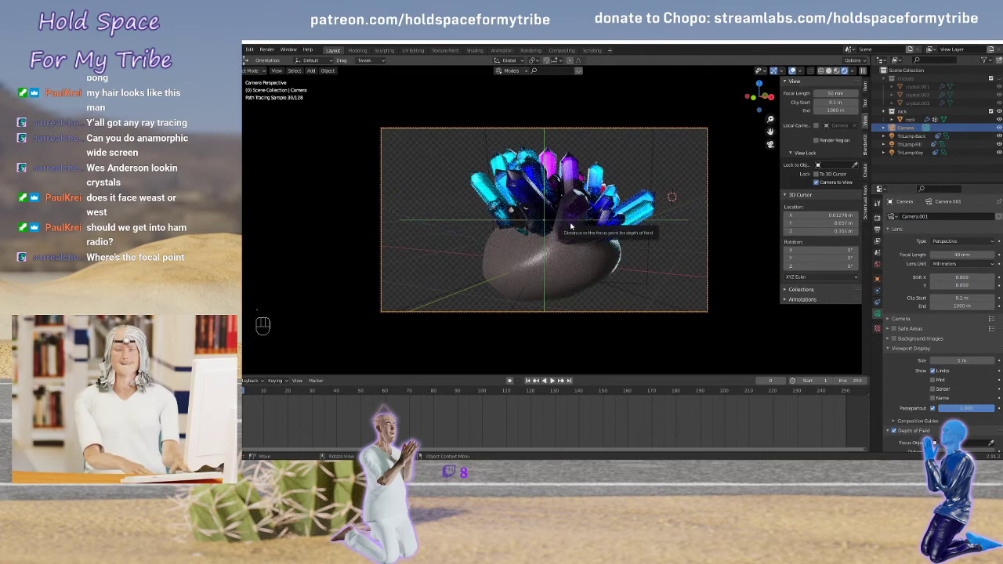
Examine the crystal rock and camera placement from behind, from the front and from the left, ending in the camera view
{"action": "key", "text": "grave"}
{"action": "left_click", "coordinate": [509, 221]}
{"action": "middle_click_drag", "start_coordinate": [501, 219], "coordinate": [575, 239]}
{"action": "scroll", "coordinate": [544, 238], "scroll_direction": "up", "scroll_amount": 7}
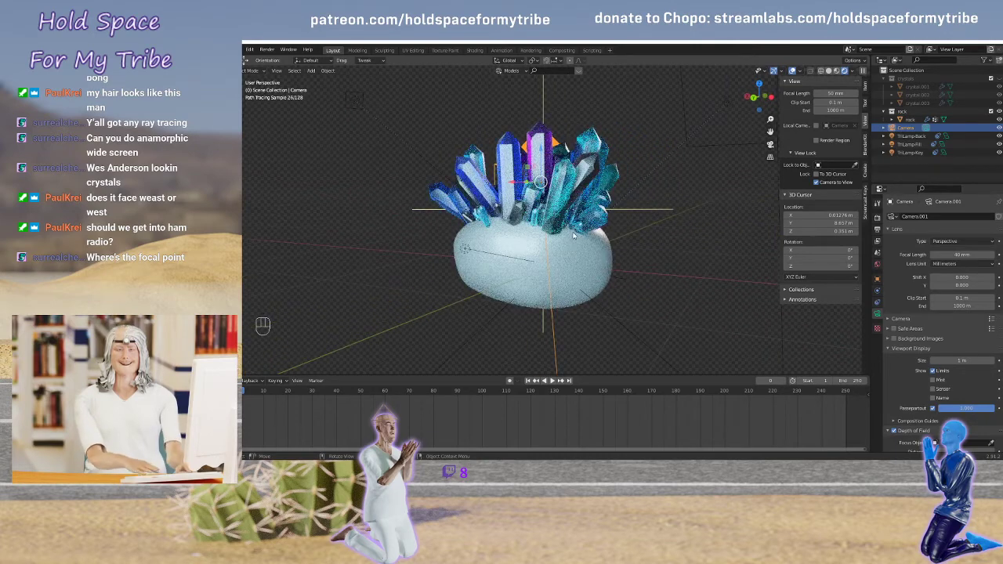
{"action": "key", "text": "grave"}
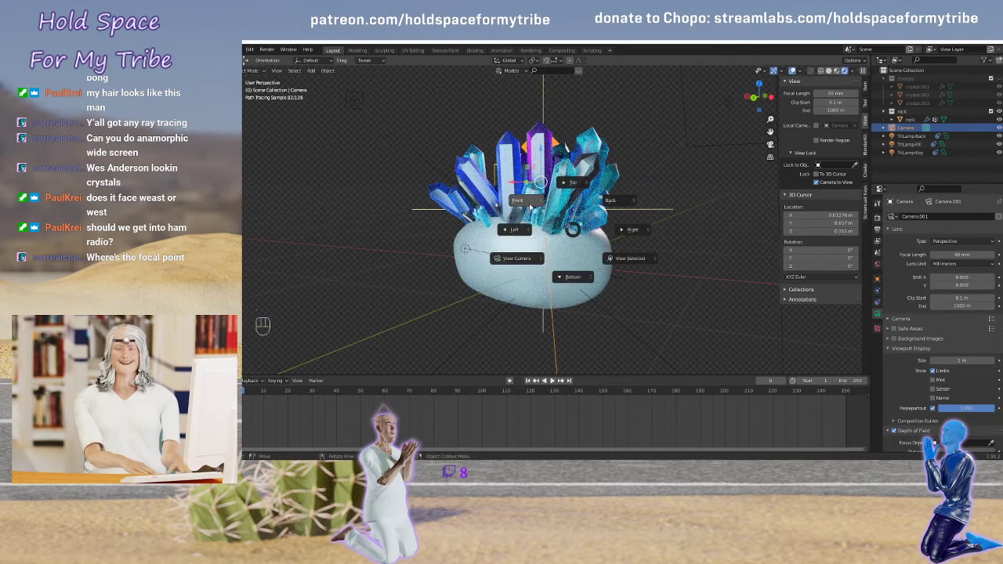
{"action": "left_click", "coordinate": [532, 203]}
{"action": "key", "text": "grave"}
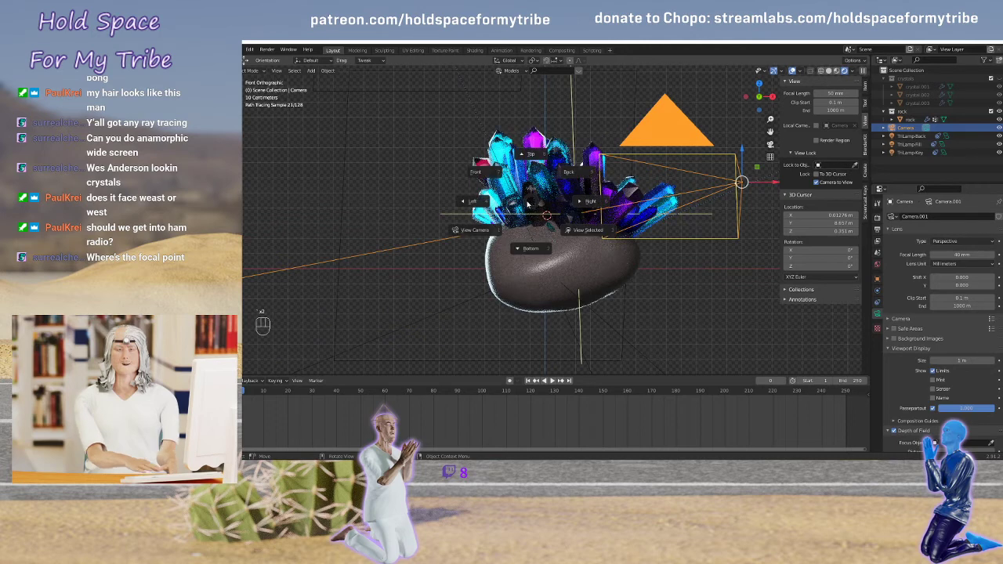
{"action": "left_click", "coordinate": [473, 227]}
{"action": "key", "text": "grave"}
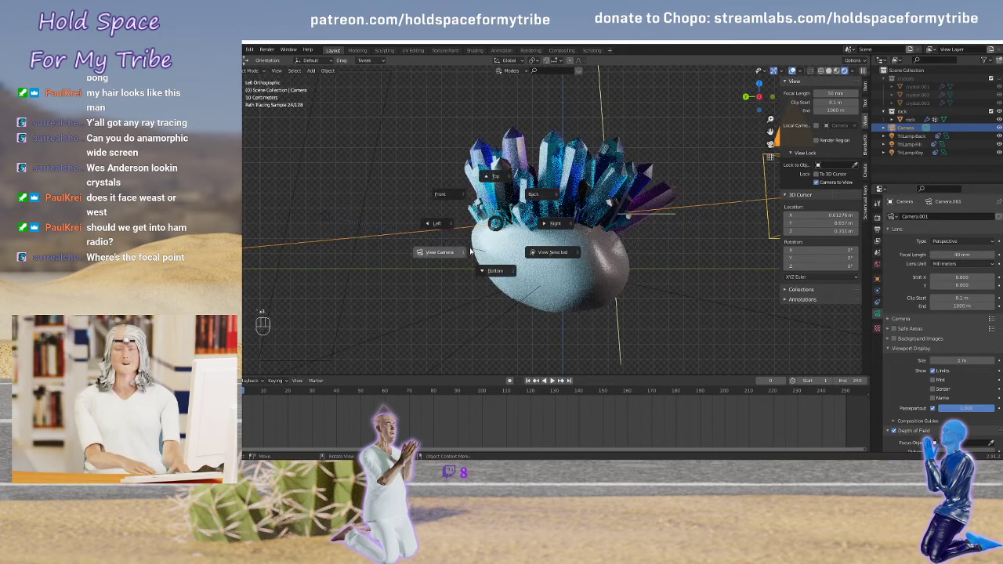
{"action": "left_click", "coordinate": [450, 254]}
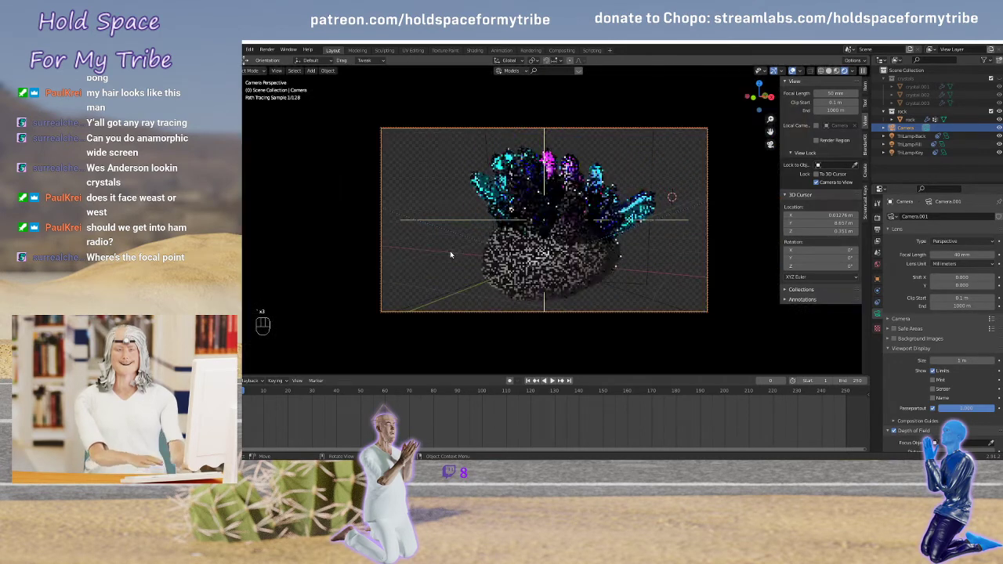
Tint TriLamp-Key pale cyan, enlarge its square area and raise its power to about 1400 W
{"action": "left_click", "coordinate": [913, 153]}
{"action": "left_click", "coordinate": [963, 261]}
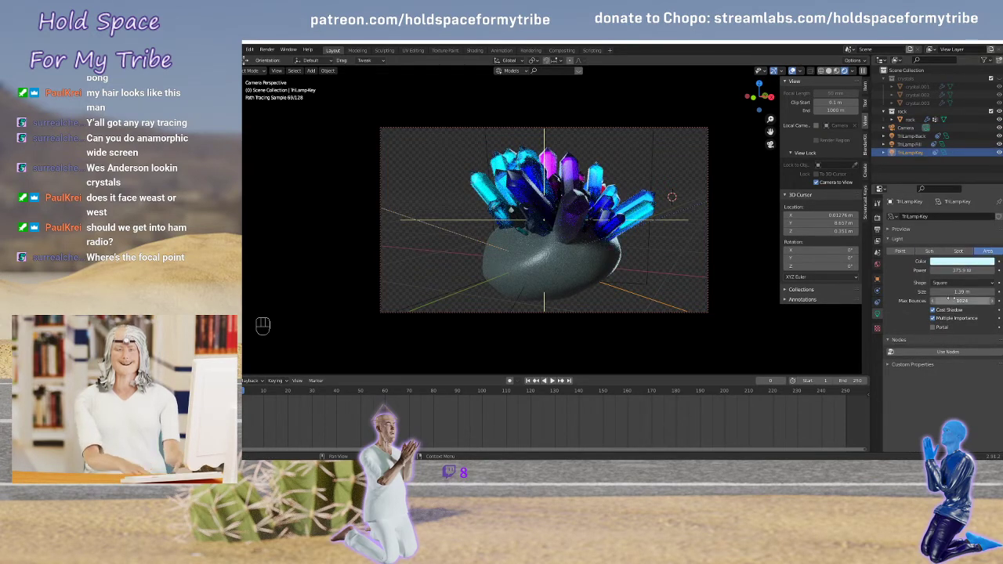
{"action": "mouse_move", "coordinate": [960, 292]}
{"action": "left_mouse_down"}
{"action": "mouse_move", "coordinate": [989, 292]}
{"action": "mouse_move", "coordinate": [955, 270]}
{"action": "mouse_move", "coordinate": [999, 270]}
{"action": "left_mouse_up"}
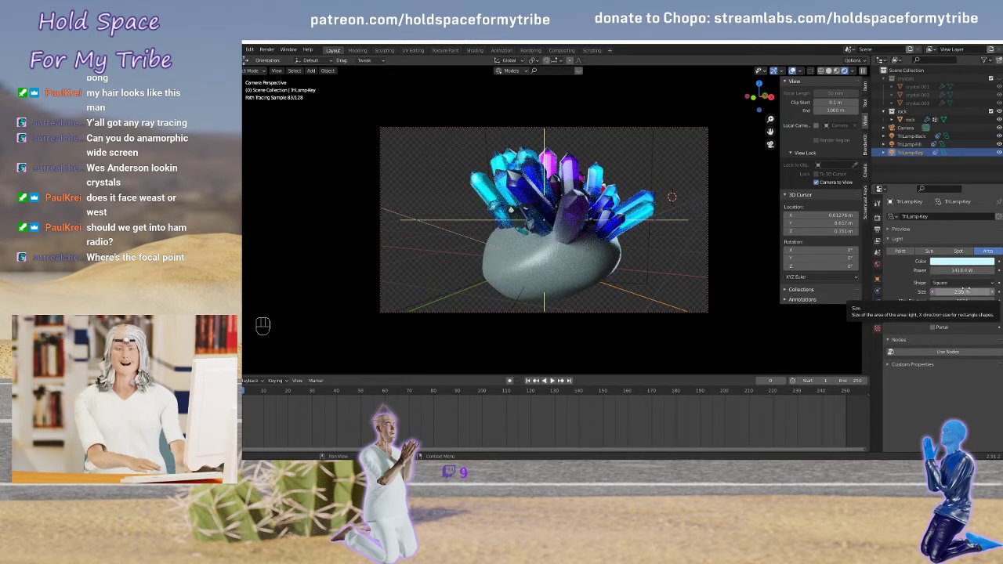
Re-angle the locked camera around the rock and render the still image, fitting the whole frame in view
{"action": "mouse_move", "coordinate": [622, 253]}
{"action": "middle_mouse_down"}
{"action": "mouse_move", "coordinate": [453, 253]}
{"action": "mouse_move", "coordinate": [628, 249]}
{"action": "mouse_move", "coordinate": [604, 249]}
{"action": "middle_mouse_up"}
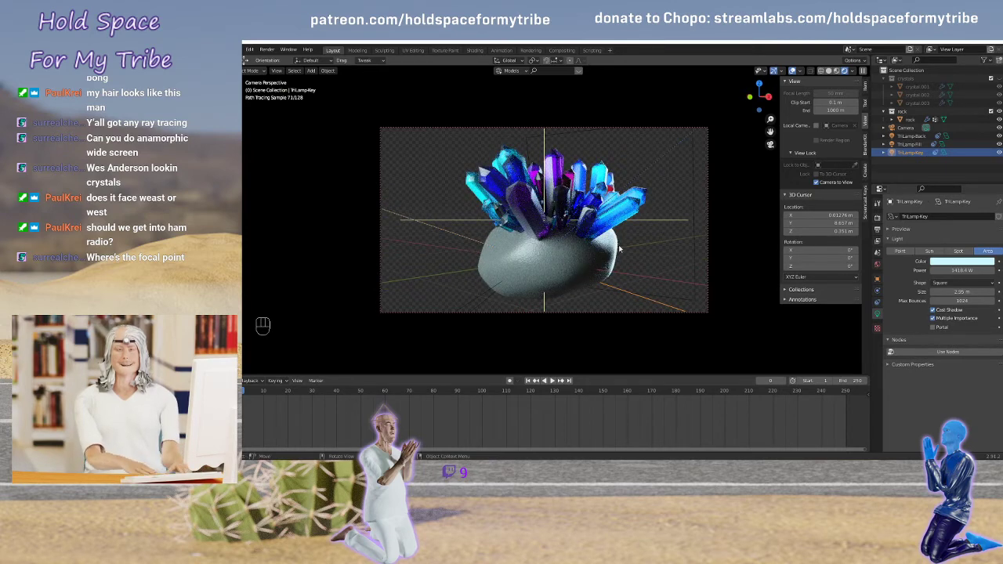
{"action": "left_click", "coordinate": [267, 49]}
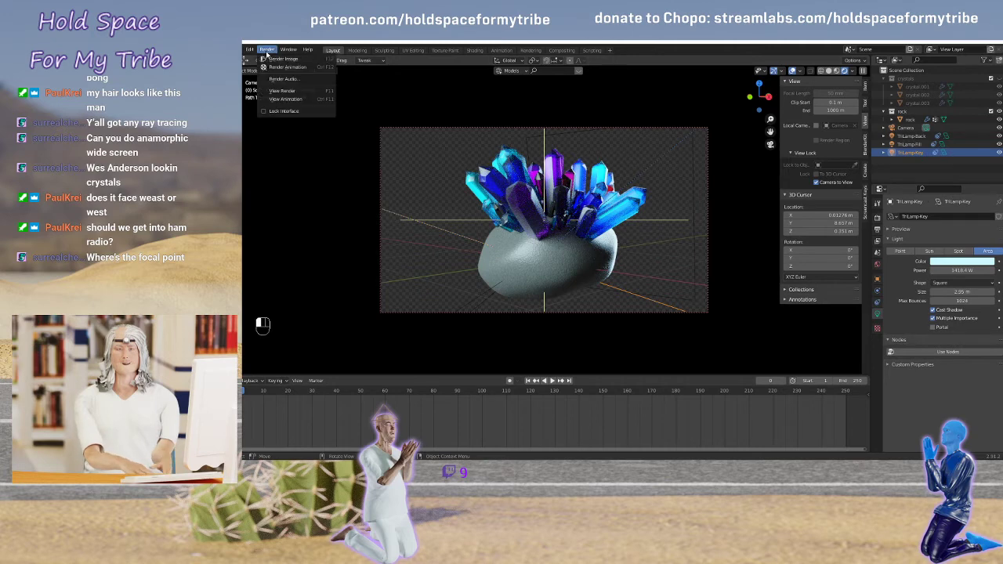
{"action": "left_click", "coordinate": [282, 58]}
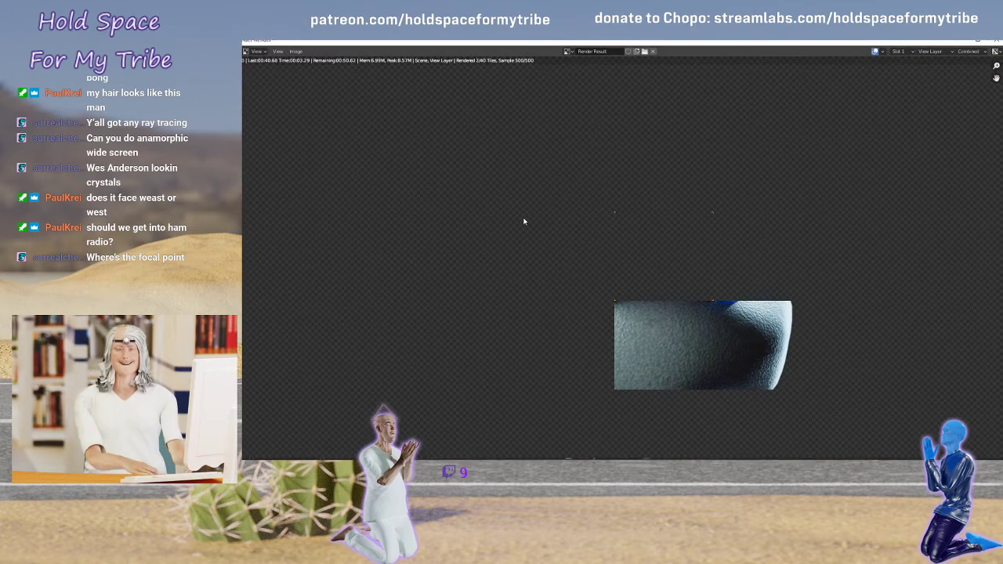
{"action": "scroll", "coordinate": [536, 216], "scroll_direction": "down", "scroll_amount": 1}
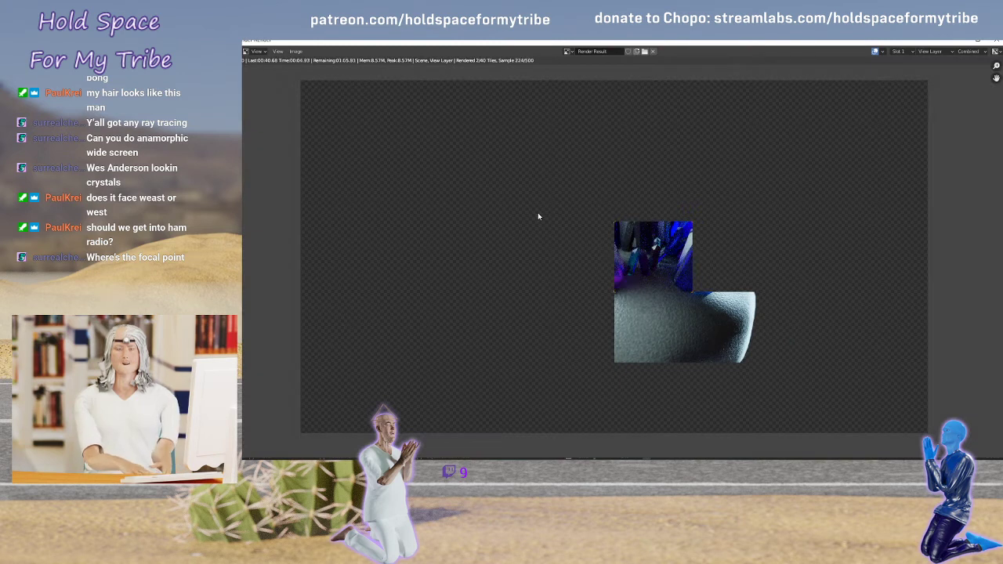
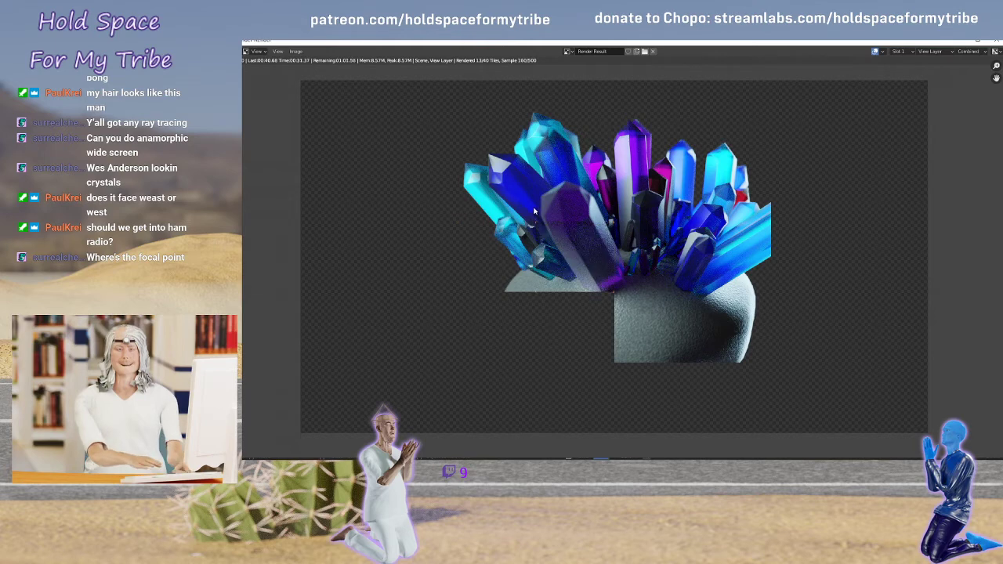
Inspect the rendered crystals up close and the full frame, and close the render result
{"action": "scroll", "coordinate": [524, 209], "scroll_direction": "up", "scroll_amount": 3}
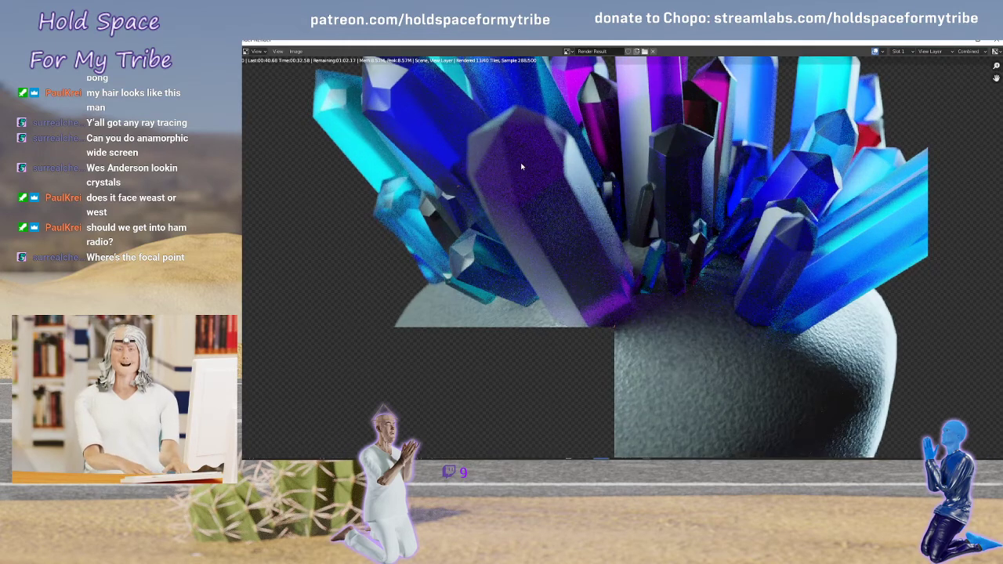
{"action": "middle_click_drag", "start_coordinate": [521, 166], "coordinate": [649, 302]}
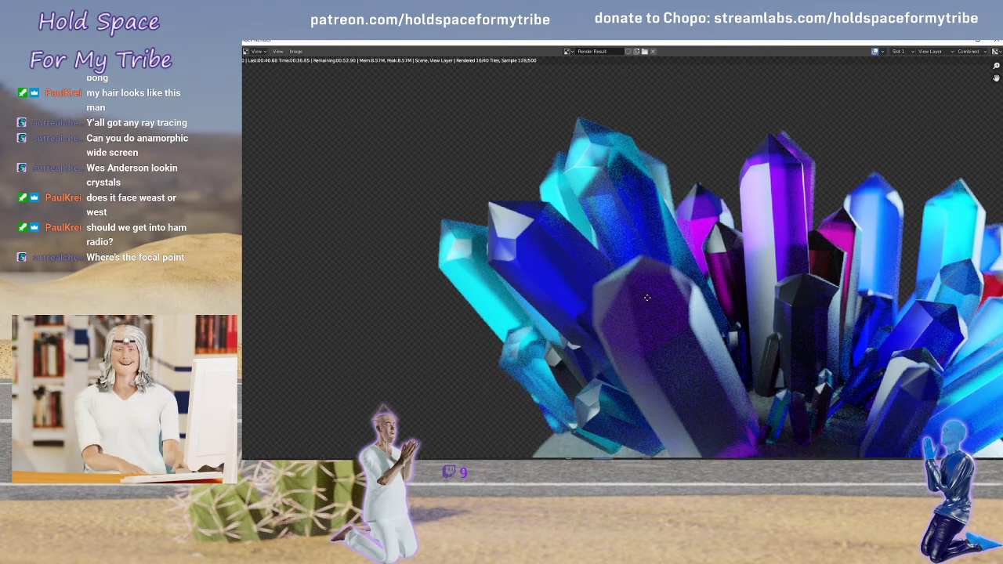
{"action": "scroll", "coordinate": [569, 202], "scroll_direction": "down", "scroll_amount": 2}
{"action": "scroll", "coordinate": [570, 202], "scroll_direction": "down", "scroll_amount": 3}
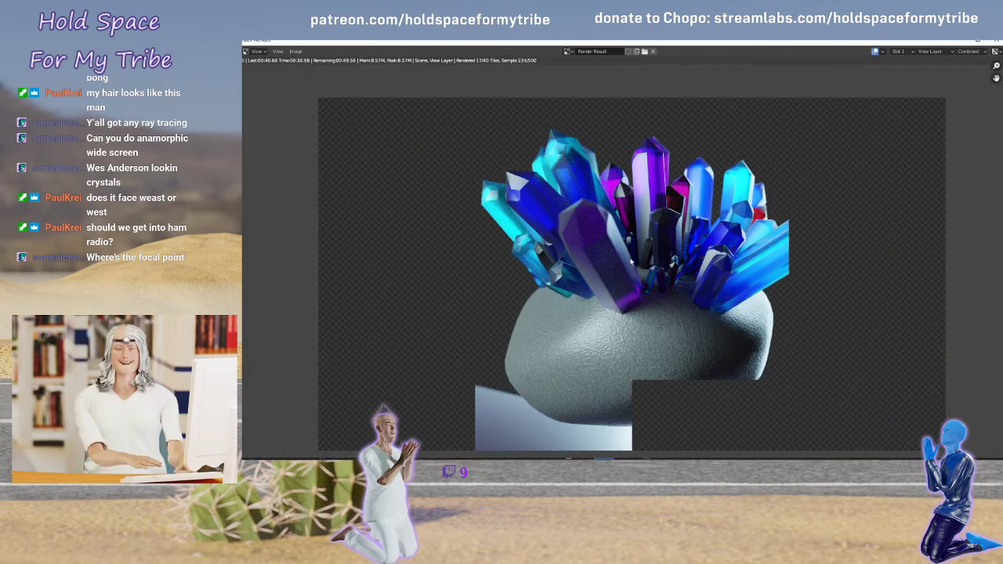
{"action": "middle_click_drag", "start_coordinate": [632, 264], "coordinate": [607, 214]}
{"action": "scroll", "coordinate": [608, 217], "scroll_direction": "down", "scroll_amount": 1}
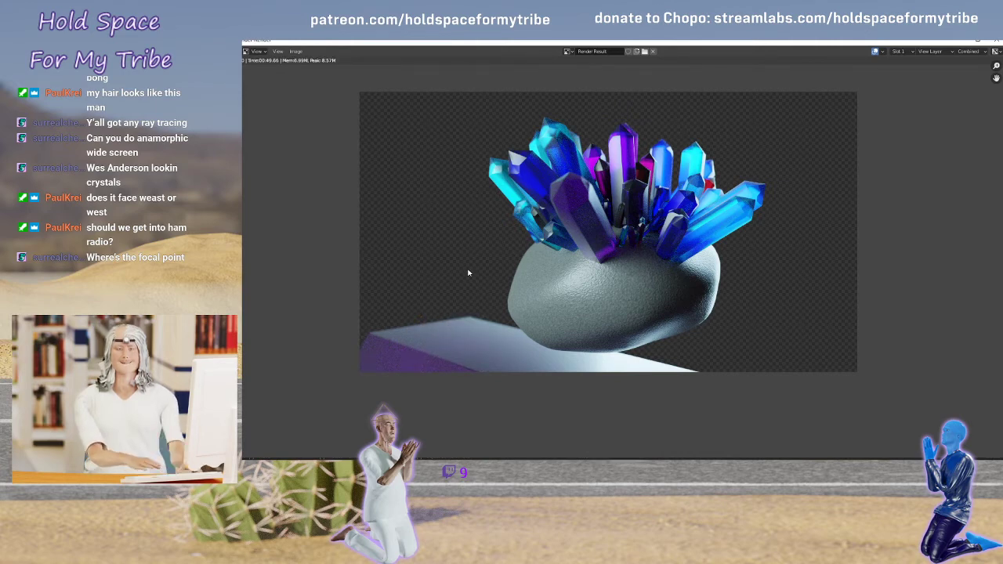
{"action": "key", "text": "Escape"}
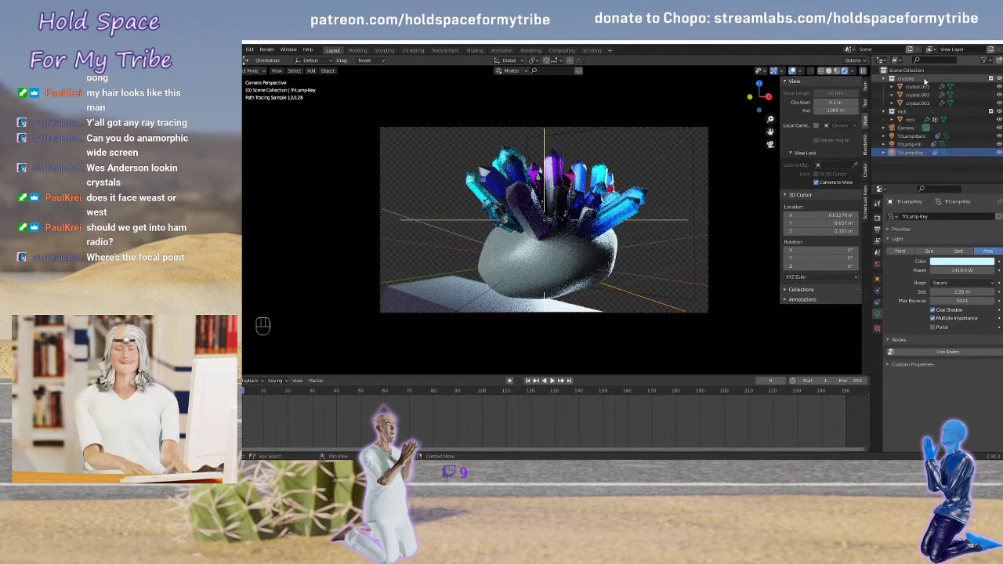
Exclude the crystals collection from the view layer and set the Cycles render samples to 1000
{"action": "left_click", "coordinate": [991, 80]}
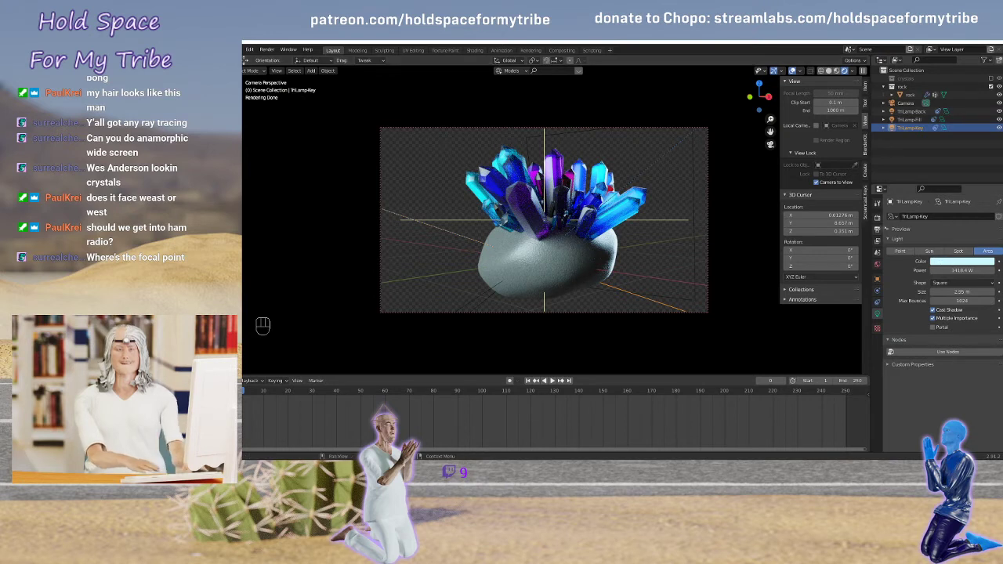
{"action": "left_click", "coordinate": [878, 217]}
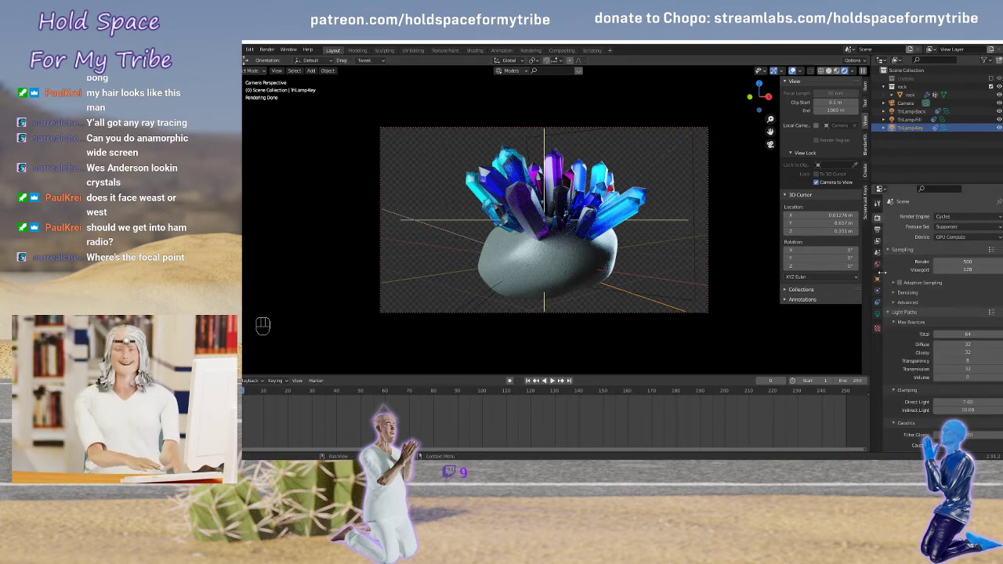
{"action": "left_click", "coordinate": [970, 262]}
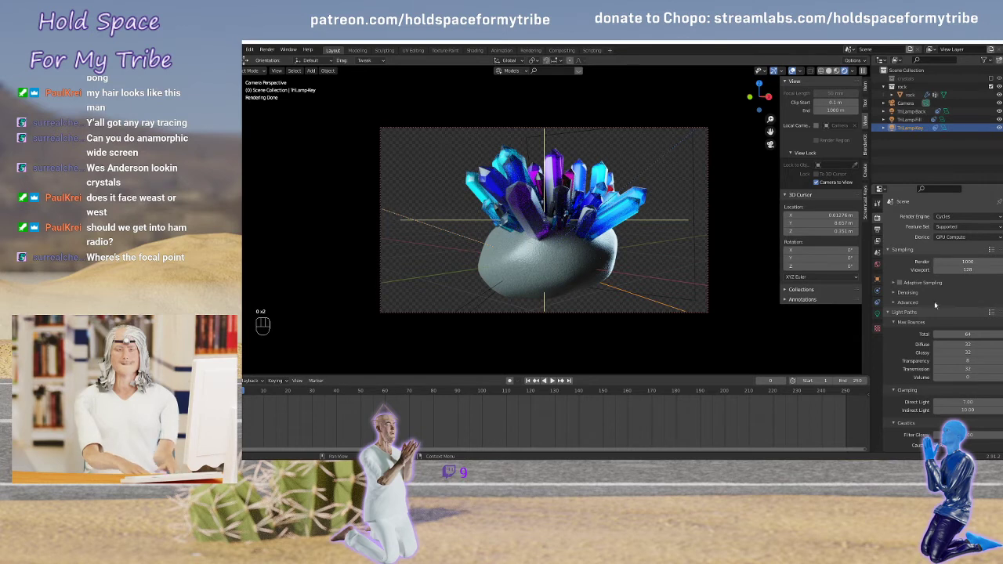
Set the maximum volume light bounces to 4
{"action": "scroll", "coordinate": [914, 330], "scroll_direction": "down", "scroll_amount": 2}
{"action": "scroll", "coordinate": [914, 321], "scroll_direction": "up", "scroll_amount": 2}
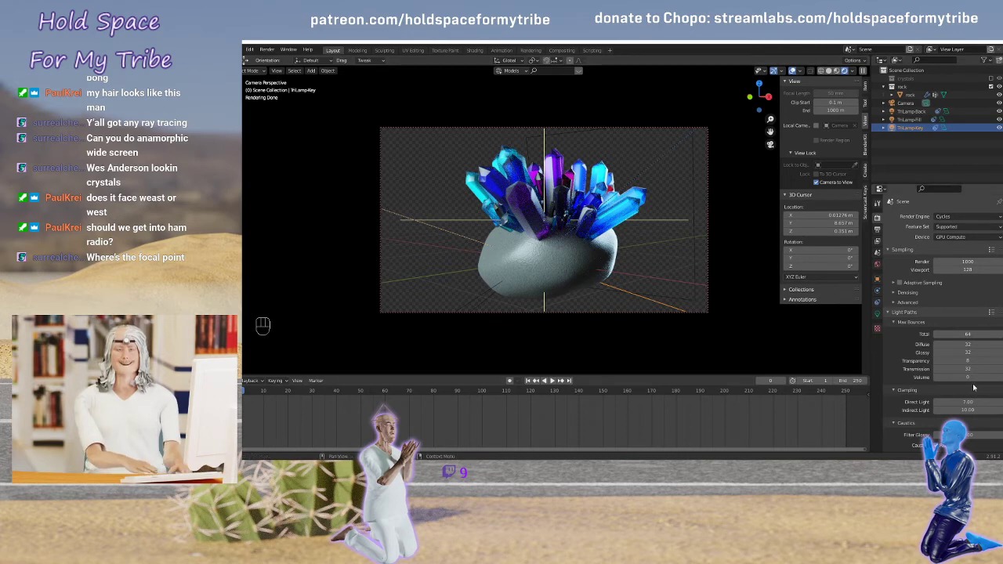
{"action": "left_click", "coordinate": [972, 378]}
{"action": "type", "text": "4"}
{"action": "key", "text": "Return"}
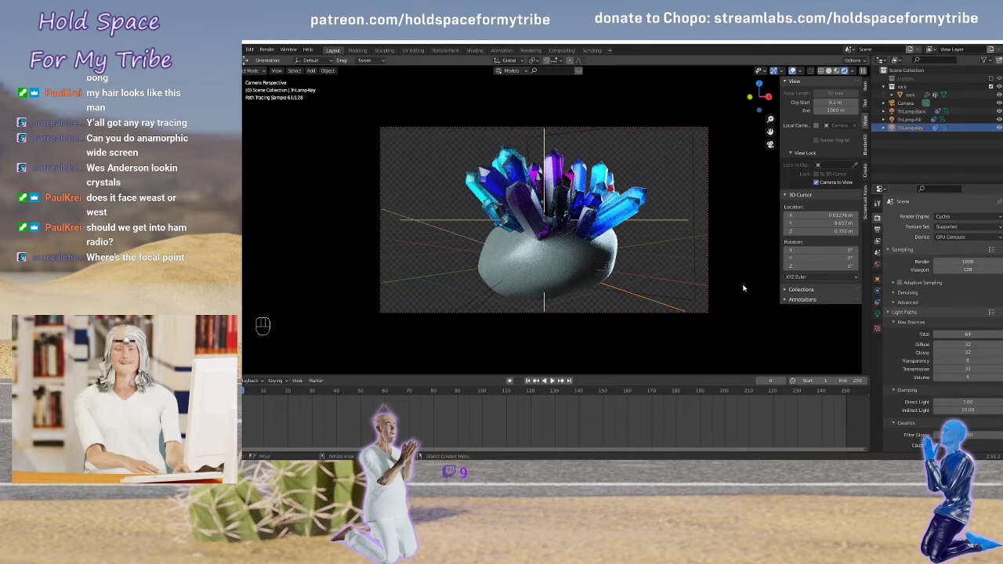
Split the 3D viewport in two side by side and take the second view out of the camera into user perspective
{"action": "left_click_drag", "start_coordinate": [866, 373], "coordinate": [573, 353]}
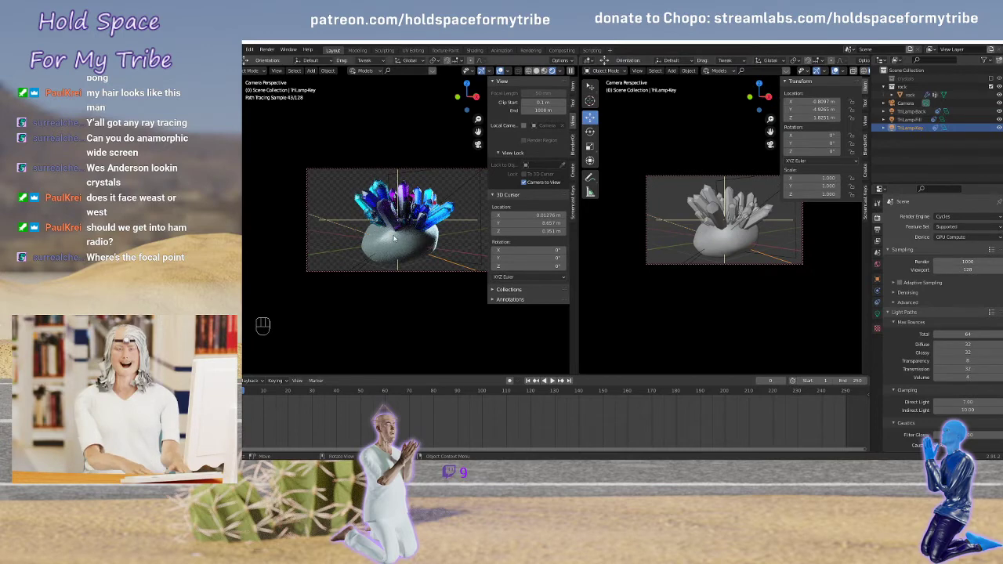
{"action": "key", "text": "grave"}
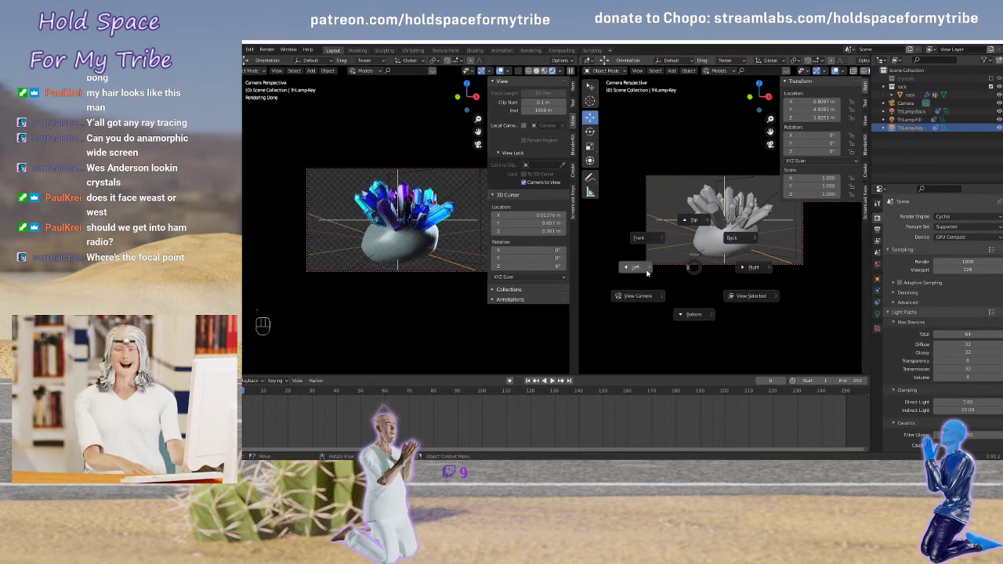
{"action": "left_click", "coordinate": [644, 291]}
{"action": "mouse_move", "coordinate": [676, 264]}
{"action": "middle_mouse_down"}
{"action": "mouse_move", "coordinate": [682, 271]}
{"action": "mouse_move", "coordinate": [666, 262]}
{"action": "middle_mouse_up"}
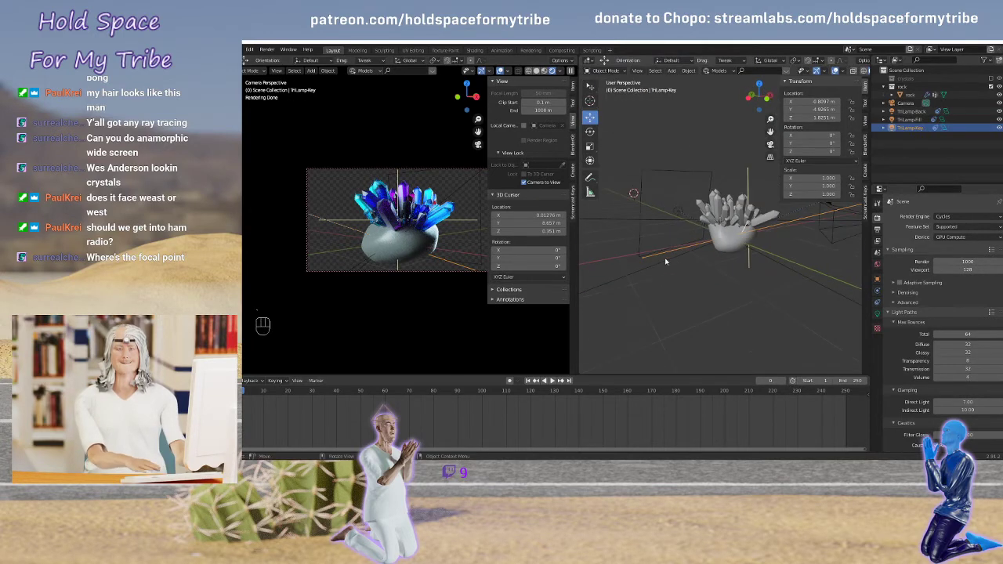
{"action": "key", "text": "shift+a"}
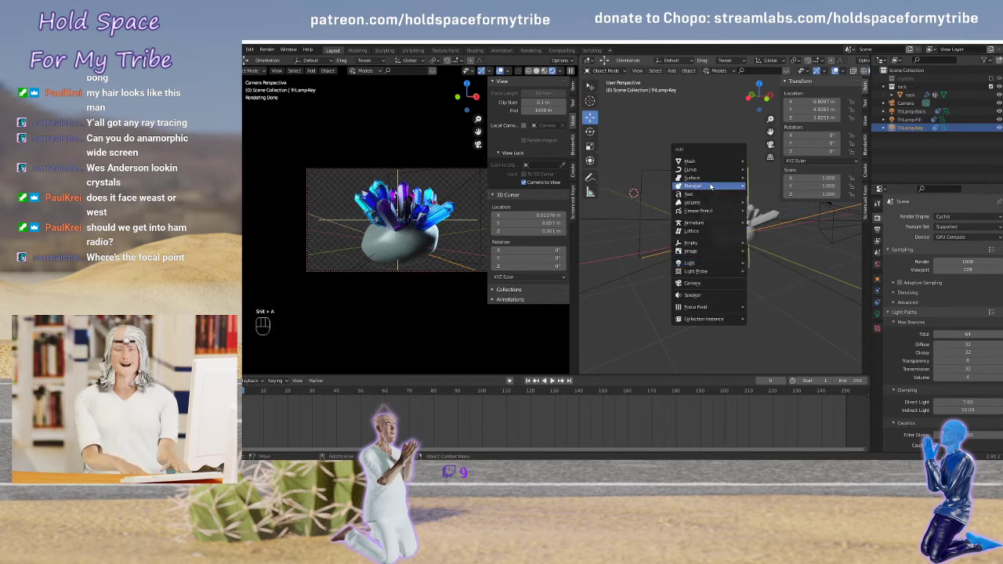
{"action": "mouse_move", "coordinate": [693, 161]}
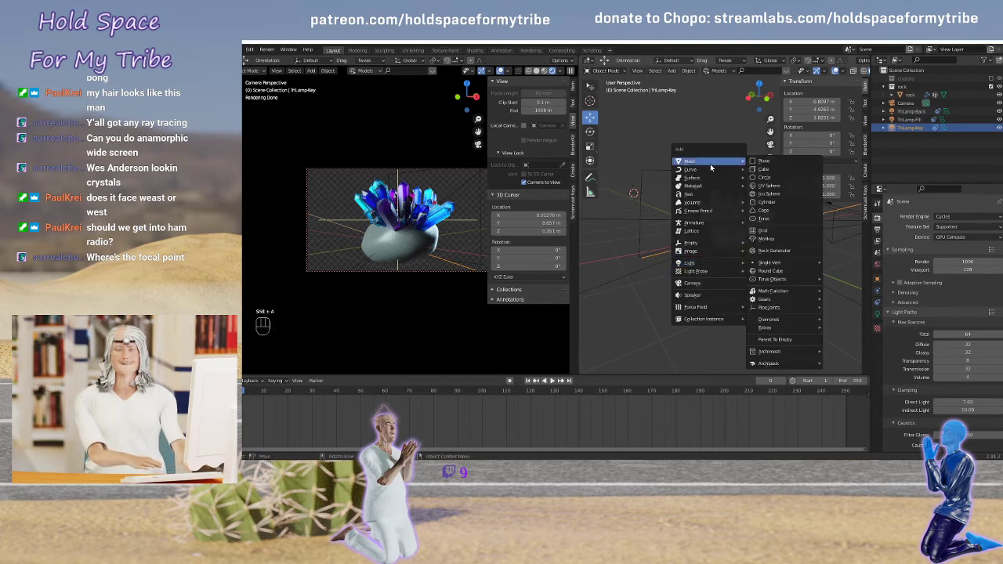
{"action": "left_click", "coordinate": [779, 162]}
{"action": "key", "text": "ctrl+z"}
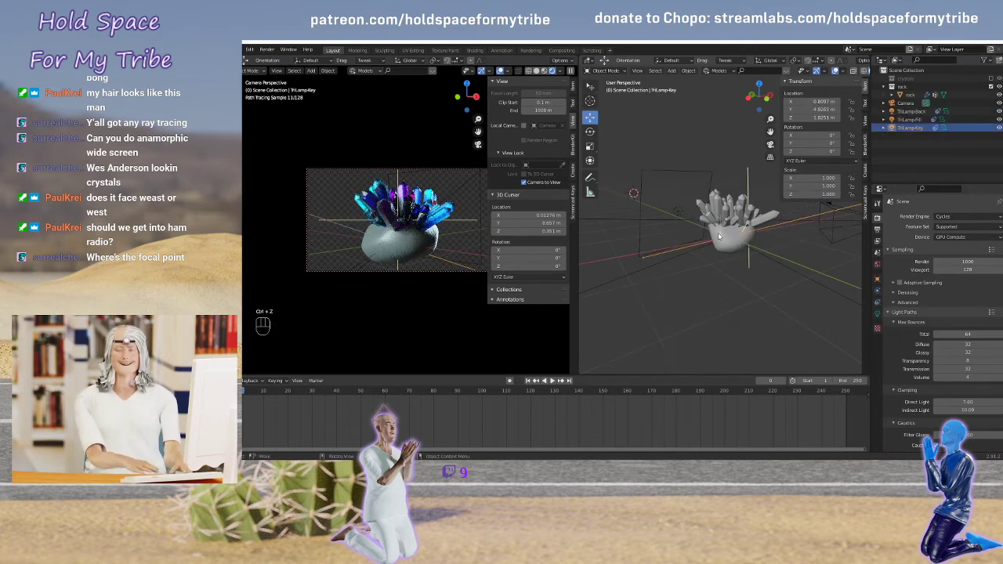
Add a 2 m cube and move it along the Y axis onto the crystal rock
{"action": "key", "text": "shift+a"}
{"action": "mouse_move", "coordinate": [682, 233]}
{"action": "left_click", "coordinate": [755, 241]}
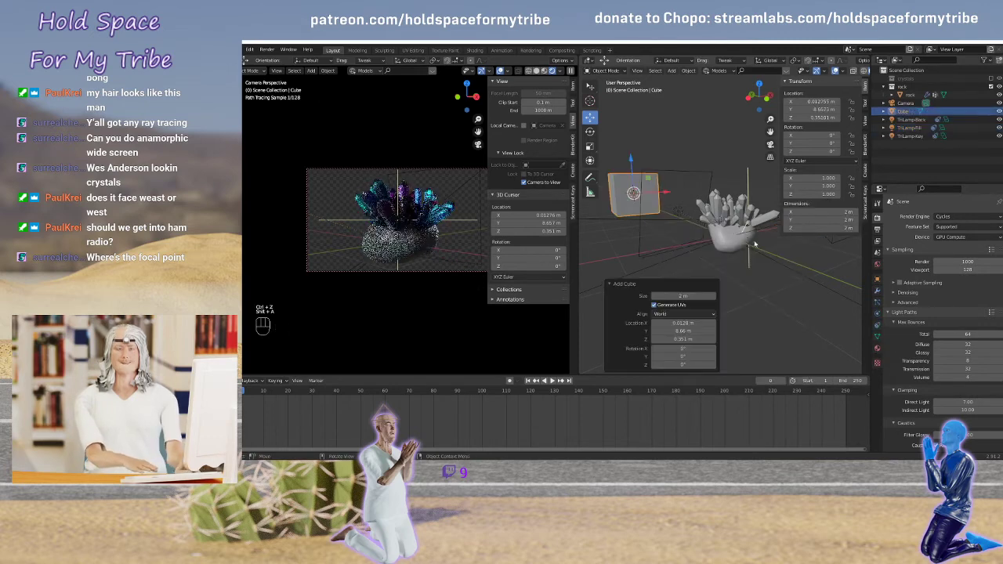
{"action": "scroll", "coordinate": [720, 246], "scroll_direction": "down", "scroll_amount": 3}
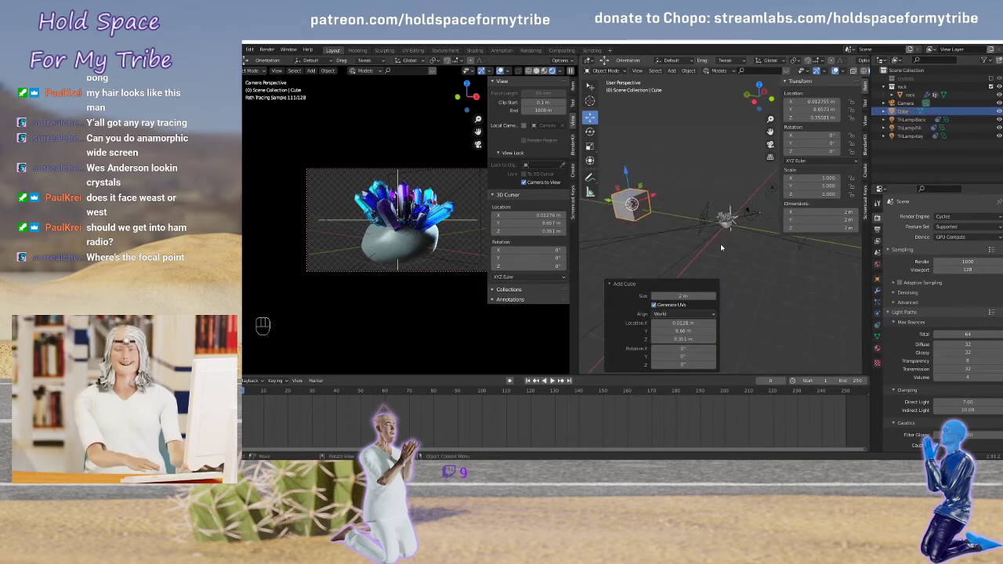
{"action": "middle_click_drag", "start_coordinate": [721, 246], "coordinate": [738, 260]}
{"action": "left_click_drag", "start_coordinate": [593, 208], "coordinate": [699, 218]}
Scale the cube up by about 2.41 to enclose the rock, and merge the two viewports back into the camera view
{"action": "scroll", "coordinate": [751, 241], "scroll_direction": "up", "scroll_amount": 3}
{"action": "middle_click_drag", "start_coordinate": [751, 242], "coordinate": [679, 244]}
{"action": "key", "text": "s"}
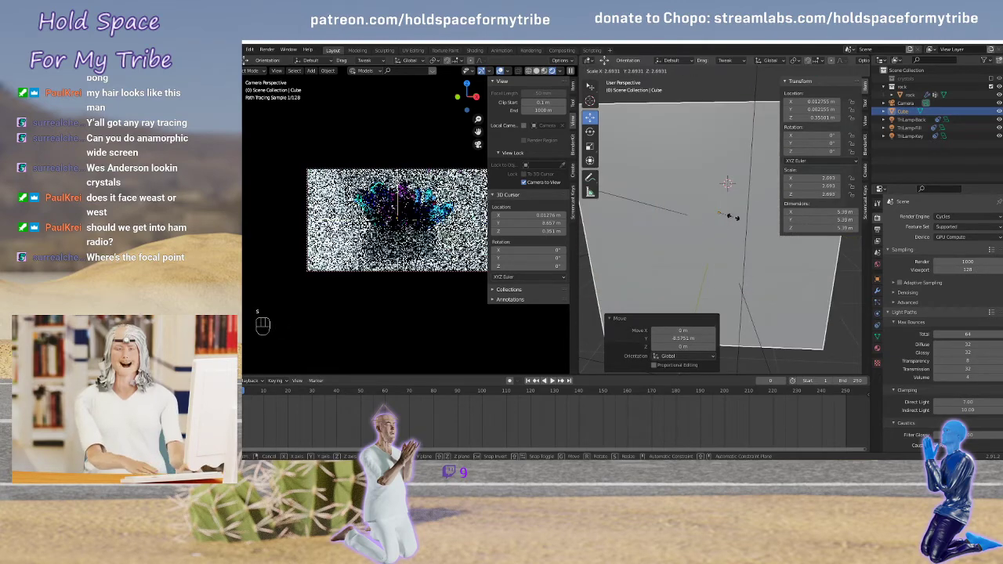
{"action": "left_click", "coordinate": [728, 217]}
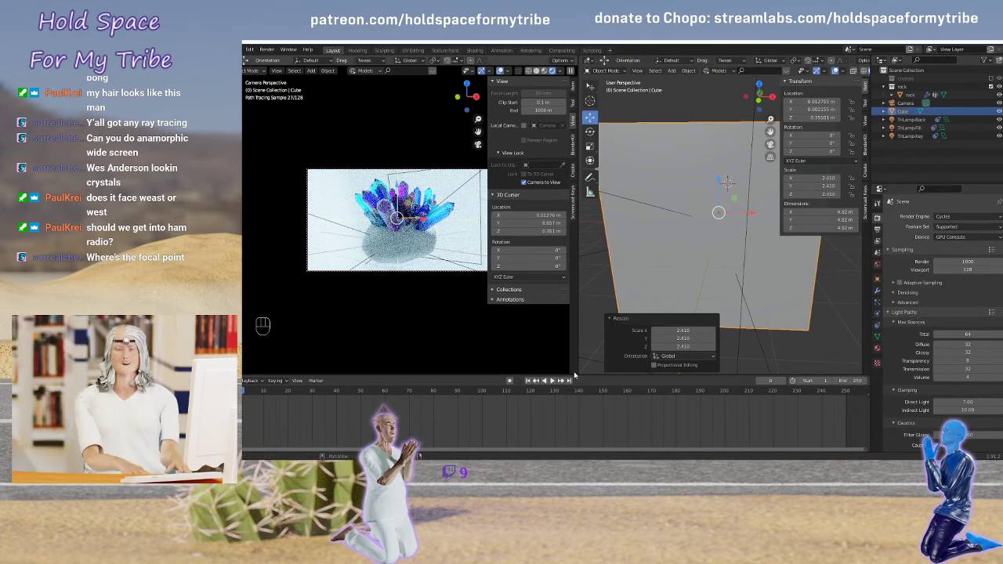
{"action": "left_click_drag", "start_coordinate": [576, 372], "coordinate": [661, 341]}
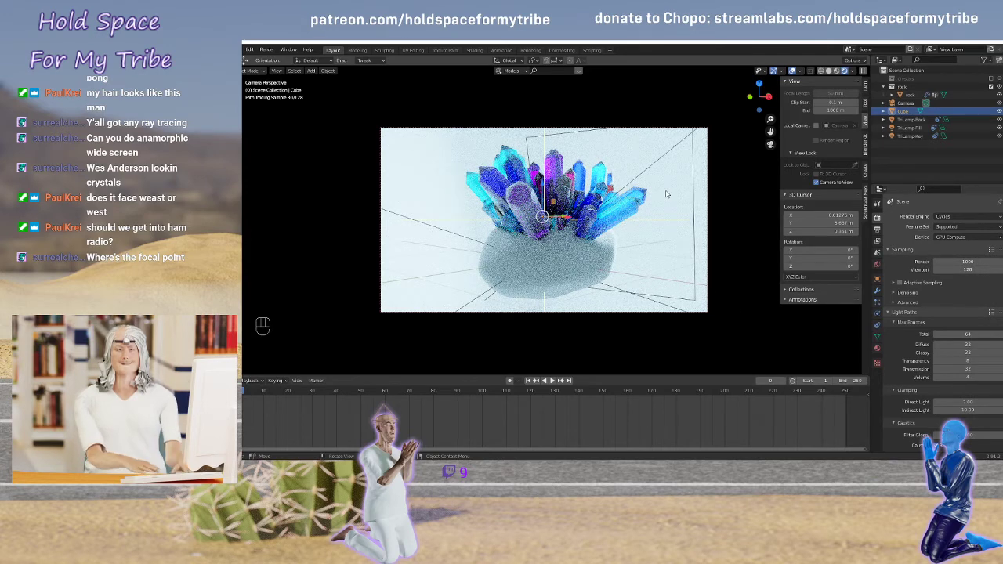
Split the viewport again and turn the new area into a Shader Editor beside the rendered camera view
{"action": "left_click_drag", "start_coordinate": [867, 372], "coordinate": [525, 356]}
{"action": "left_click", "coordinate": [539, 70]}
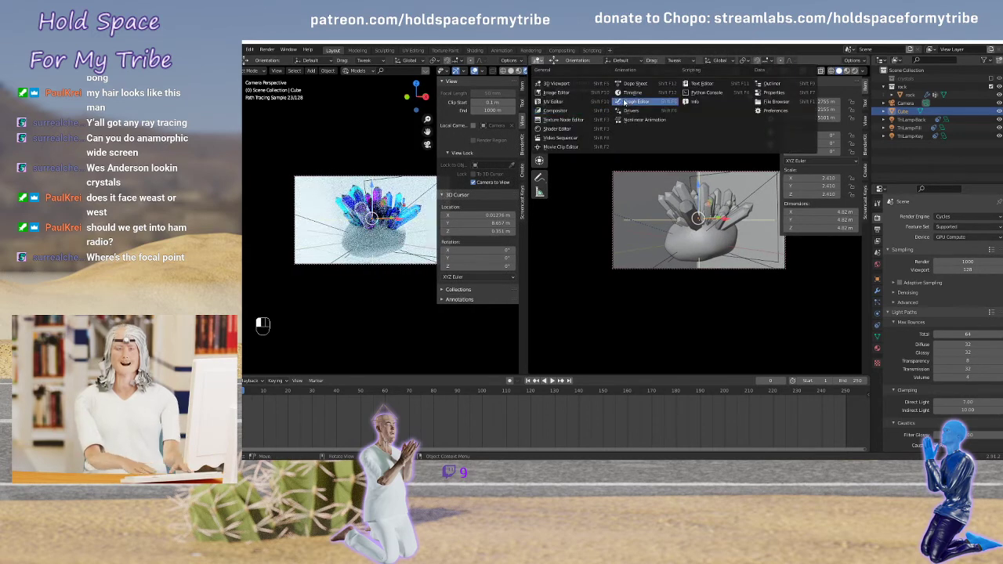
{"action": "left_click", "coordinate": [559, 128]}
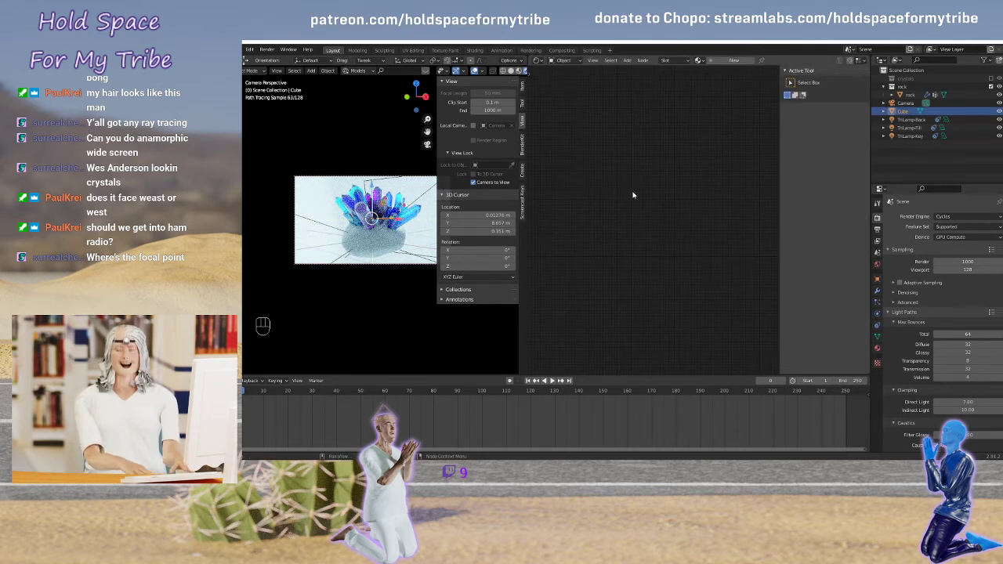
Create a new material for the cube and switch its Principled BSDF node to a Principled Volume
{"action": "left_click", "coordinate": [877, 348]}
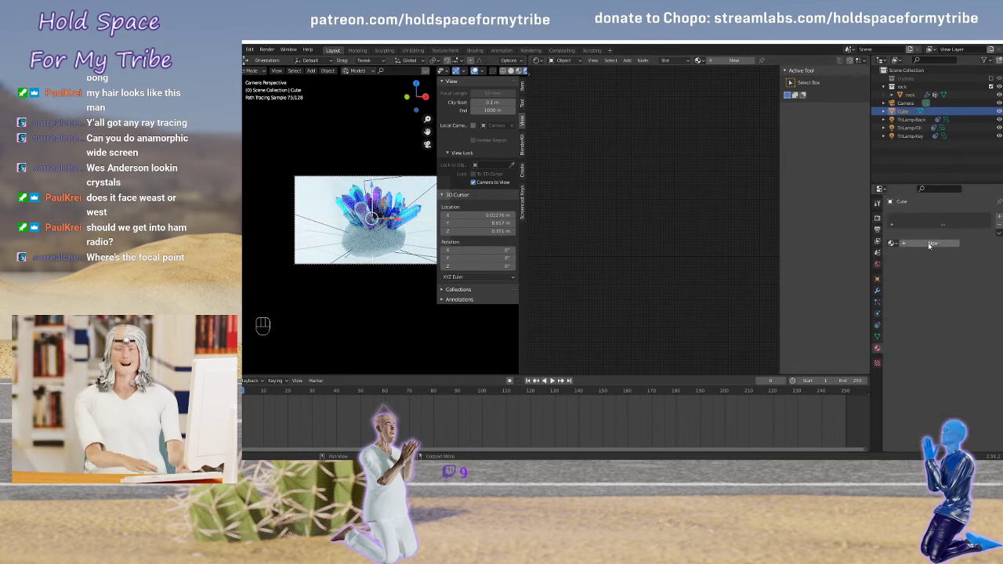
{"action": "left_click", "coordinate": [931, 244]}
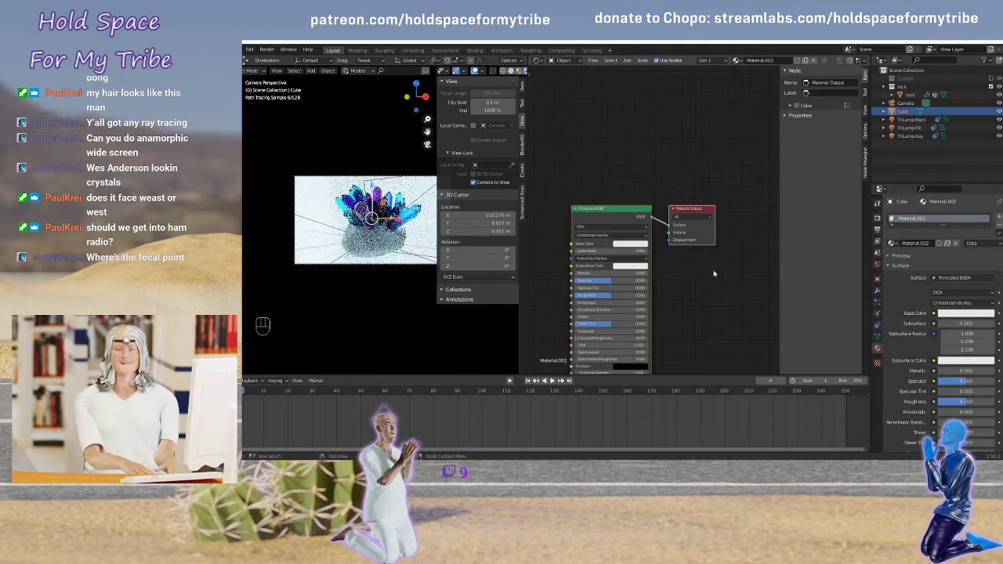
{"action": "scroll", "coordinate": [714, 259], "scroll_direction": "down", "scroll_amount": 3}
{"action": "left_click_drag", "start_coordinate": [652, 185], "coordinate": [616, 184]}
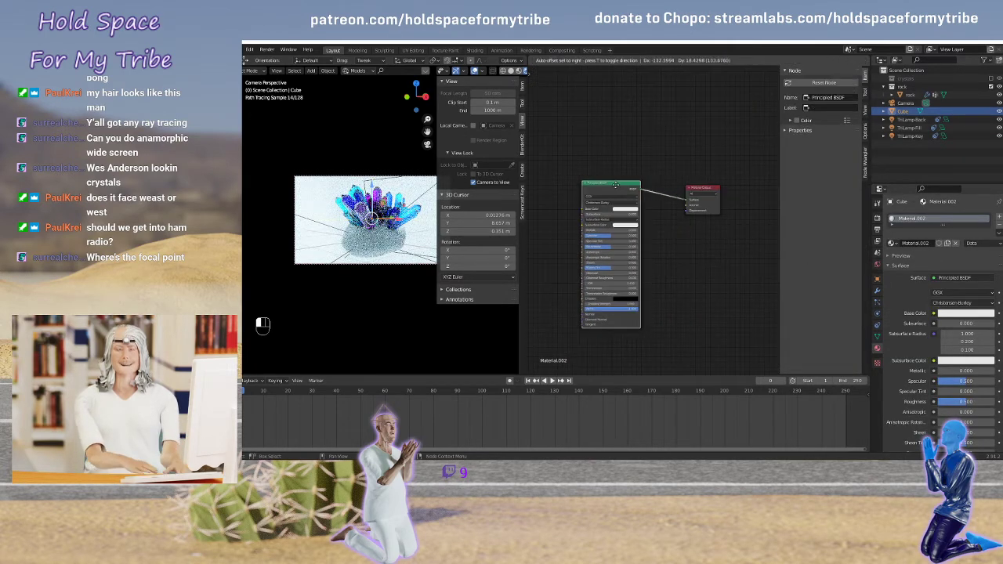
{"action": "key", "text": "shift+s"}
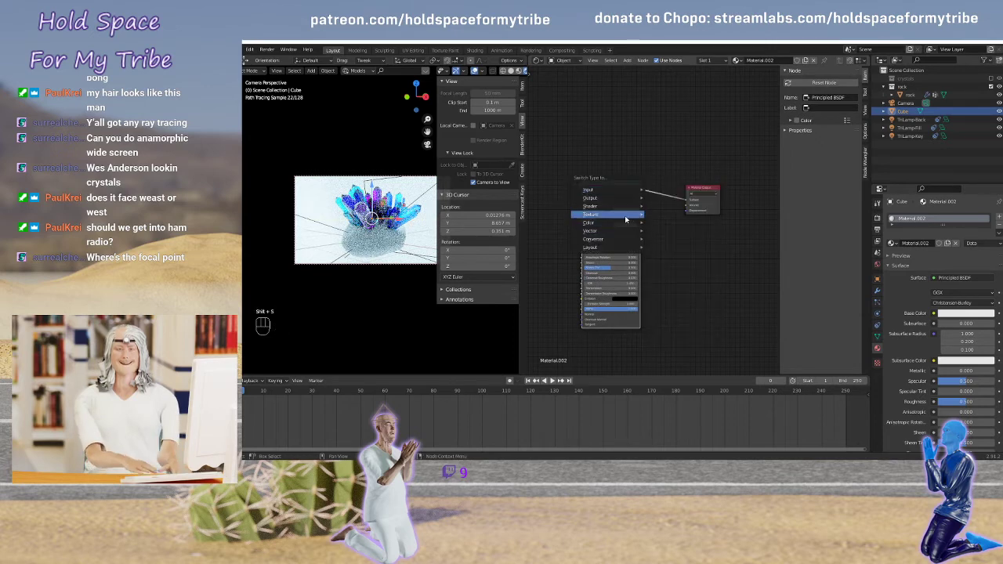
{"action": "mouse_move", "coordinate": [620, 206]}
{"action": "left_click", "coordinate": [673, 291]}
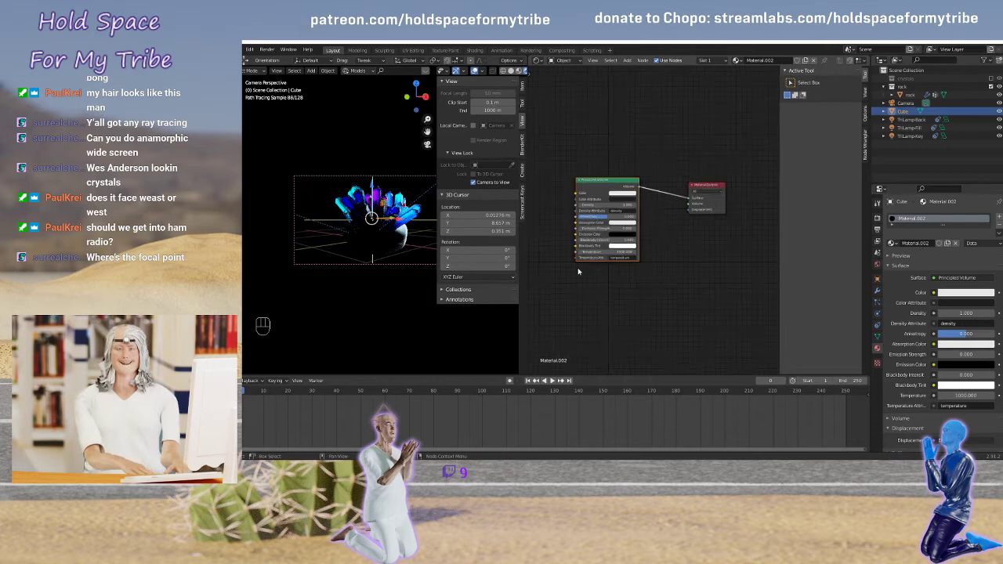
Add a Noise Texture node and connect its Fac output to the Principled Volume's Color input
{"action": "scroll", "coordinate": [588, 282], "scroll_direction": "up", "scroll_amount": 4}
{"action": "middle_click_drag", "start_coordinate": [589, 305], "coordinate": [648, 303]}
{"action": "scroll", "coordinate": [648, 303], "scroll_direction": "down", "scroll_amount": 4}
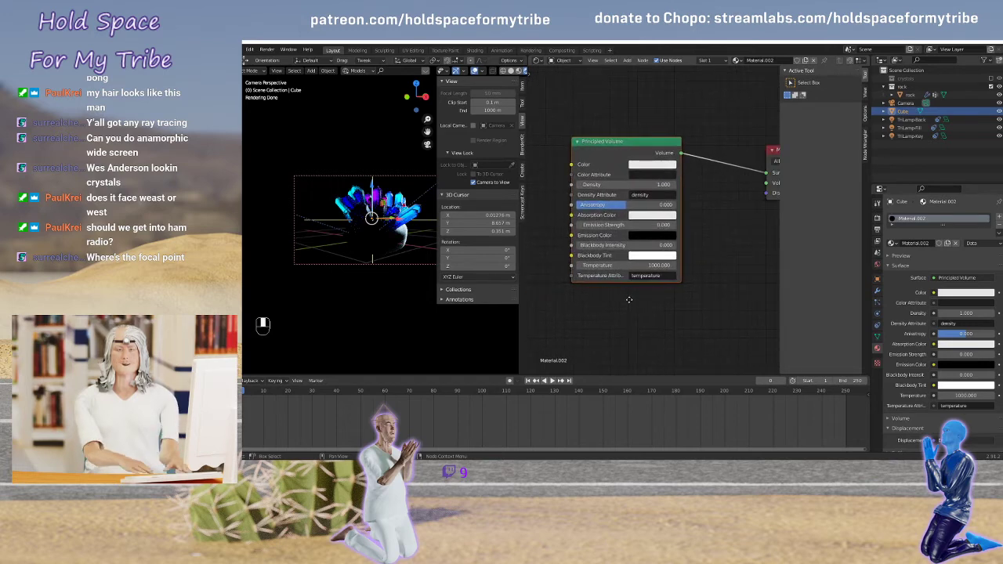
{"action": "key", "text": "shift+a"}
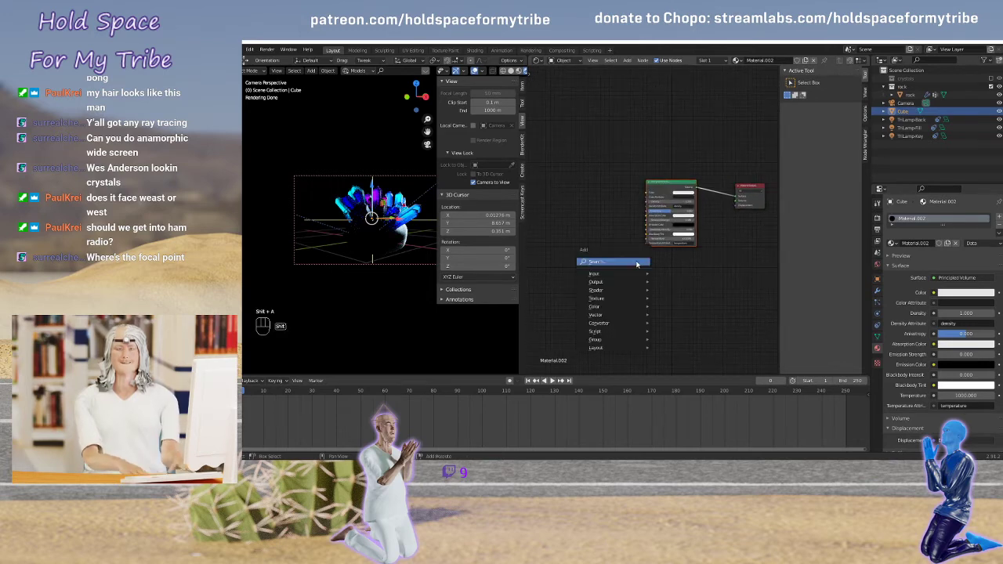
{"action": "mouse_move", "coordinate": [632, 301]}
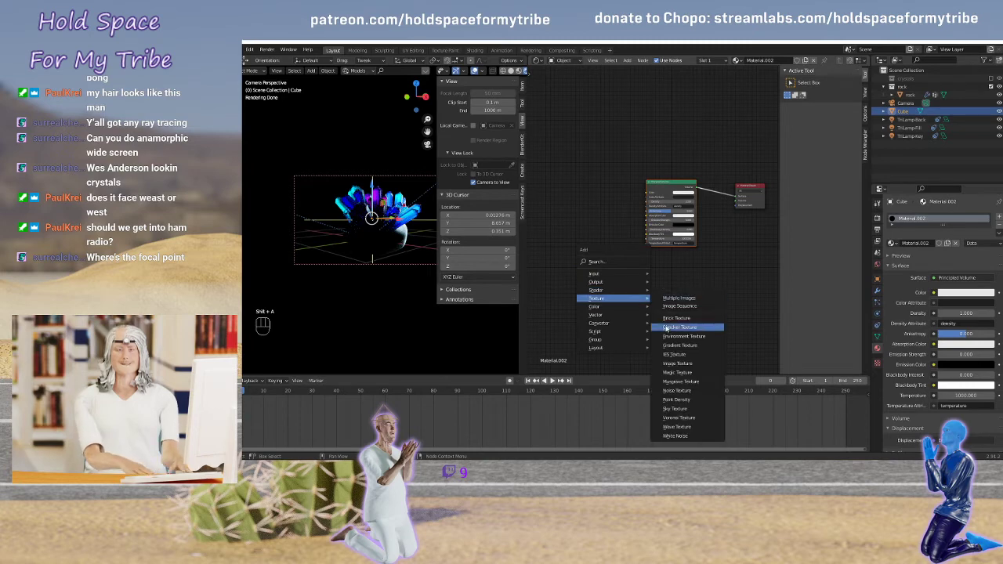
{"action": "left_click", "coordinate": [678, 391]}
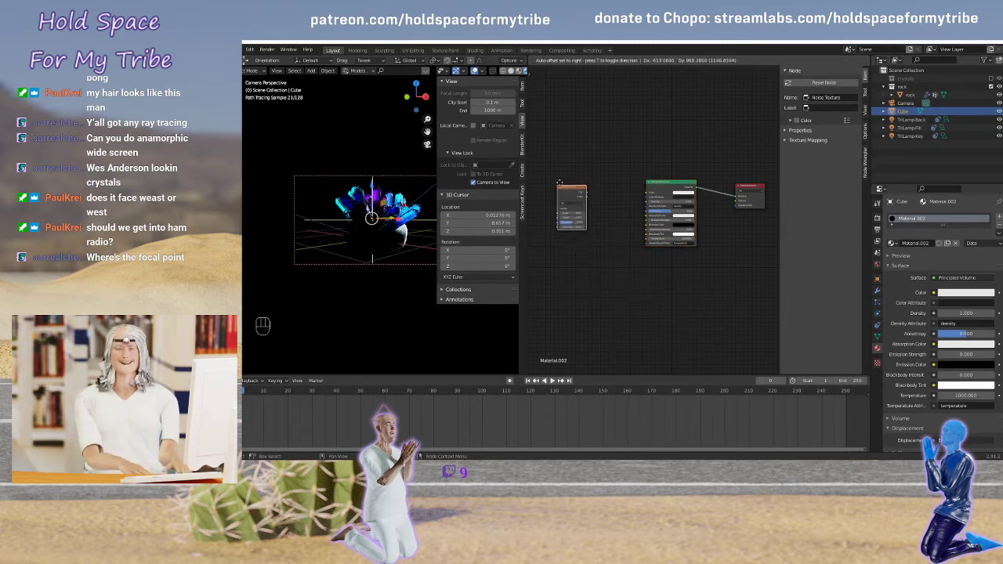
{"action": "left_click", "coordinate": [604, 205]}
{"action": "scroll", "coordinate": [605, 205], "scroll_direction": "up", "scroll_amount": 3}
{"action": "middle_click_drag", "start_coordinate": [605, 210], "coordinate": [624, 218]}
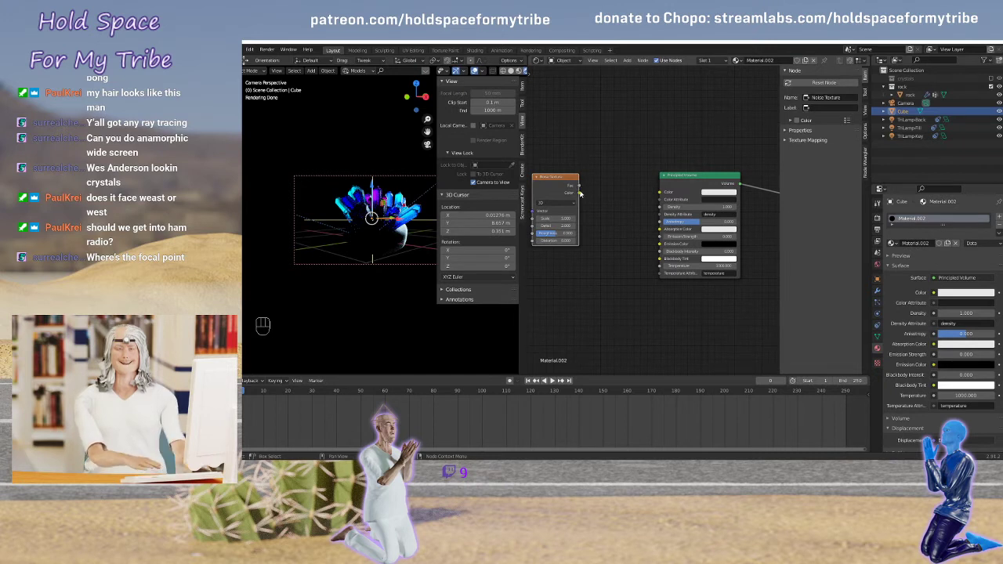
{"action": "left_click_drag", "start_coordinate": [580, 192], "coordinate": [660, 192]}
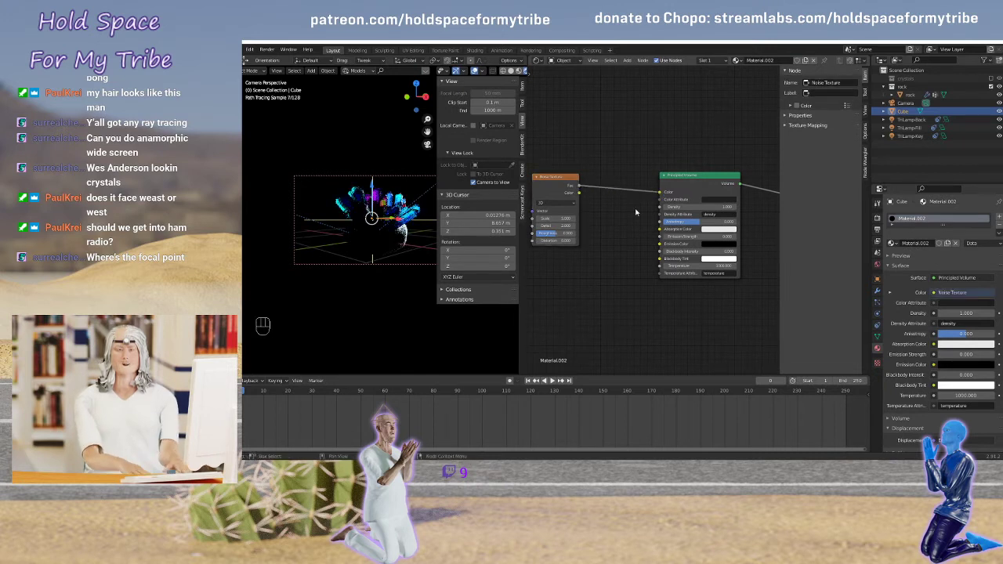
{"action": "middle_click_drag", "start_coordinate": [623, 225], "coordinate": [646, 221]}
Make room beside the Noise Texture and insert a ColorRamp between it and the Principled Volume
{"action": "left_click", "coordinate": [578, 181]}
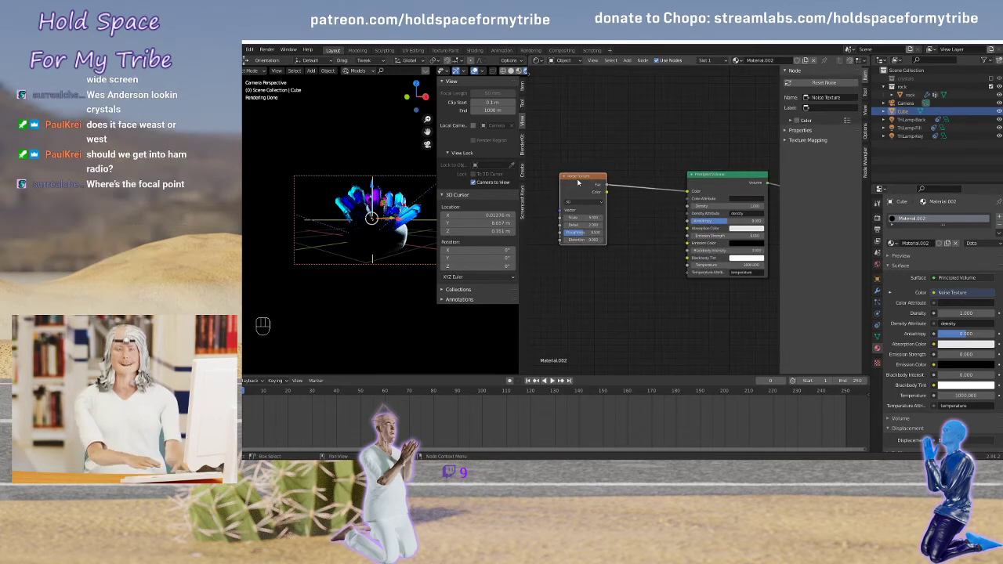
{"action": "left_click_drag", "start_coordinate": [582, 181], "coordinate": [553, 188]}
{"action": "middle_click_drag", "start_coordinate": [594, 213], "coordinate": [646, 211]}
{"action": "key", "text": "shift+a"}
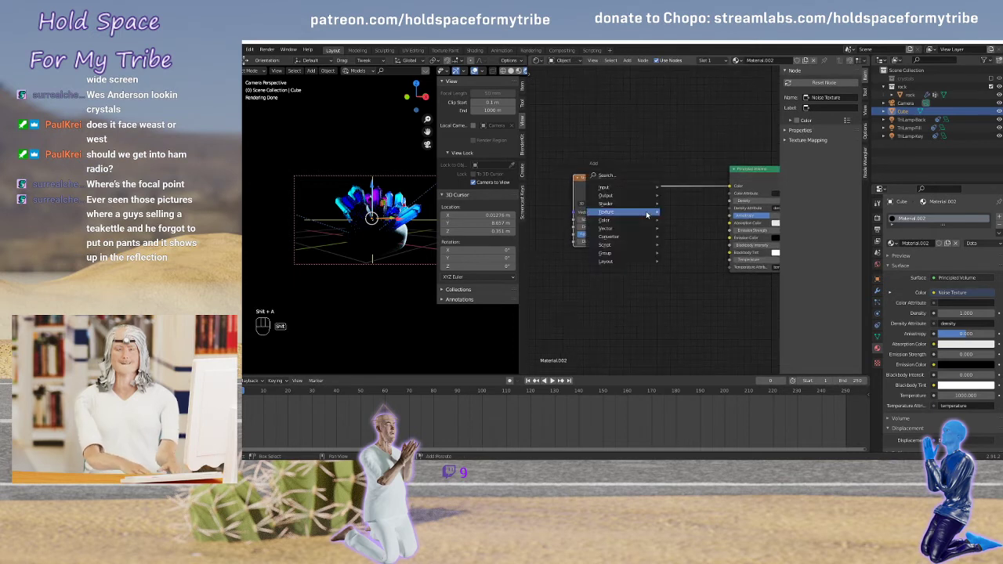
{"action": "mouse_move", "coordinate": [647, 213]}
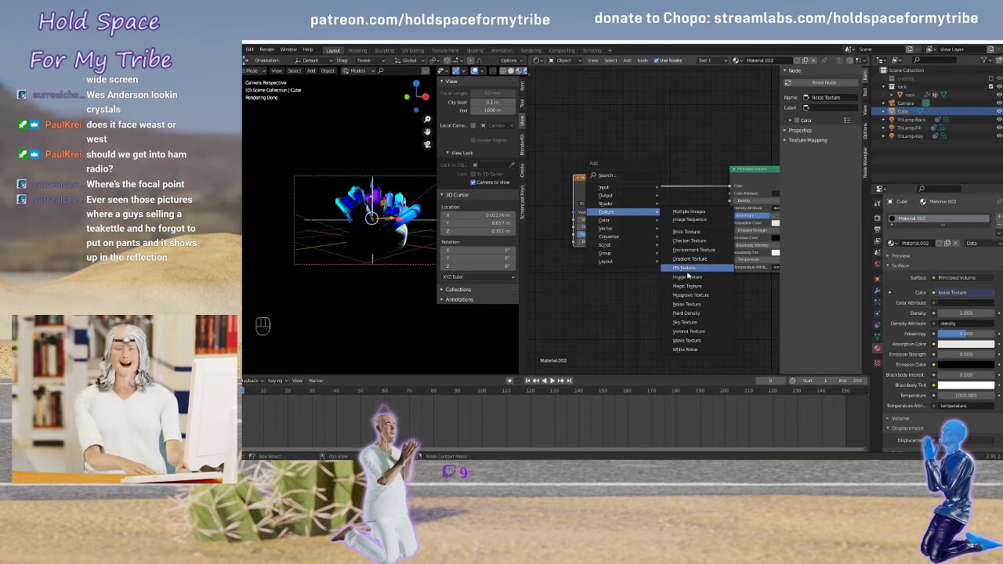
{"action": "mouse_move", "coordinate": [623, 238]}
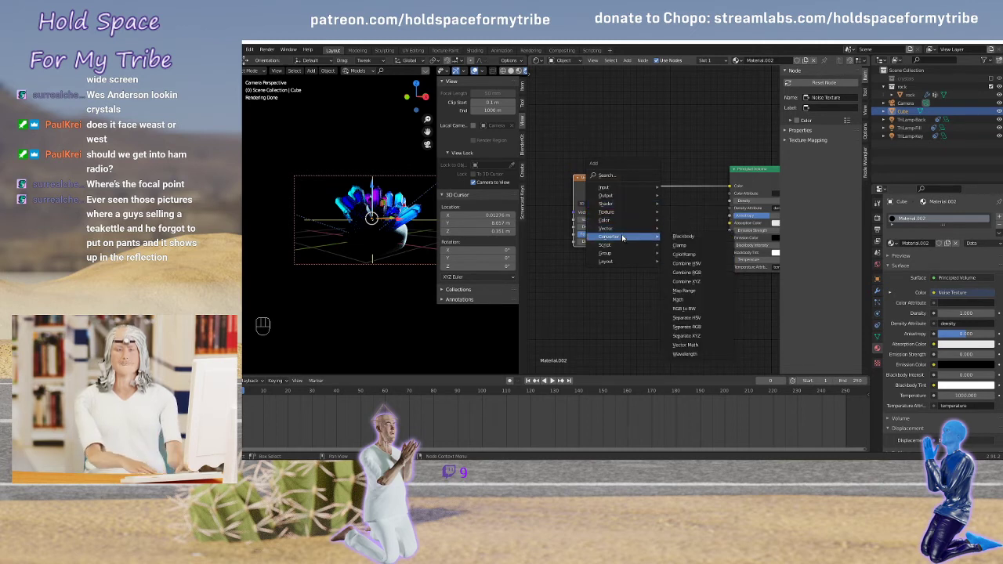
{"action": "left_click", "coordinate": [684, 254]}
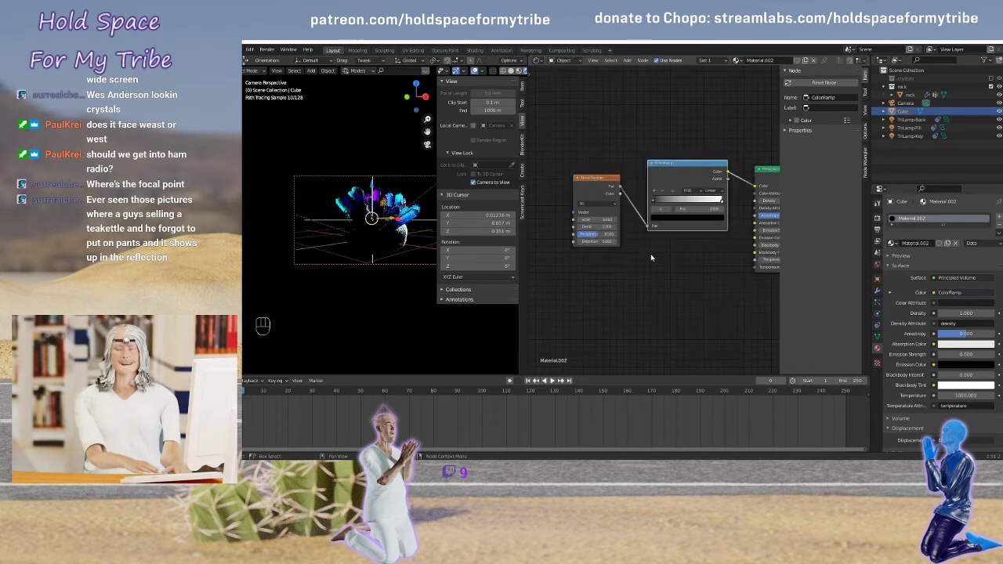
{"action": "left_click", "coordinate": [662, 271]}
Move the ColorRamp's black stop to about 0.55
{"action": "scroll", "coordinate": [643, 235], "scroll_direction": "up", "scroll_amount": 2}
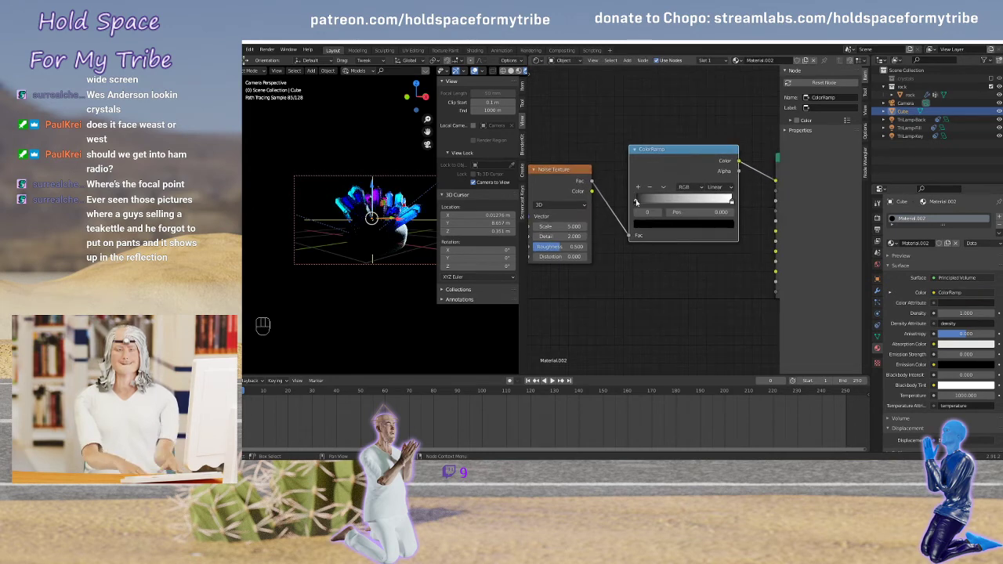
{"action": "left_click_drag", "start_coordinate": [636, 202], "coordinate": [691, 203]}
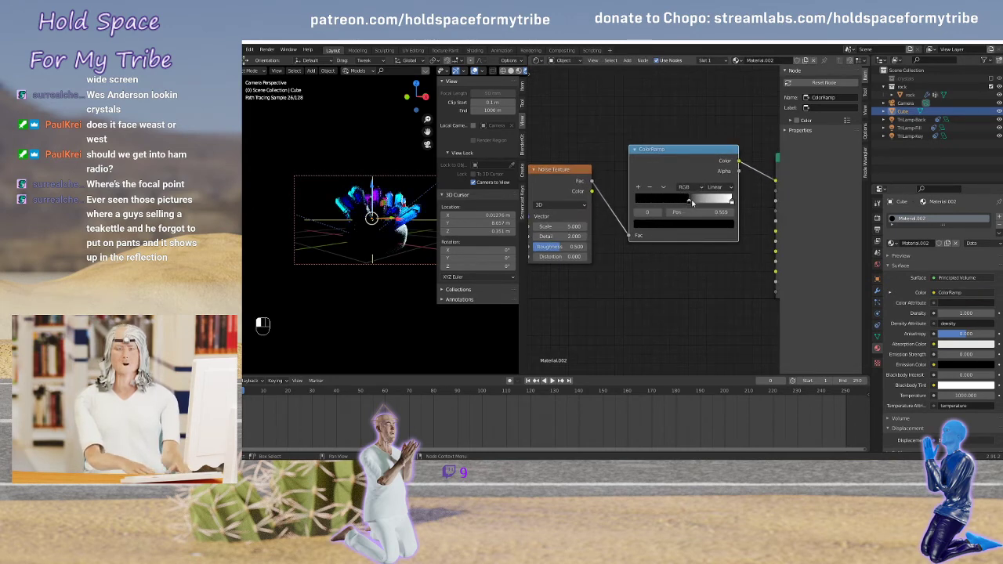
{"action": "scroll", "coordinate": [642, 281], "scroll_direction": "down", "scroll_amount": 2}
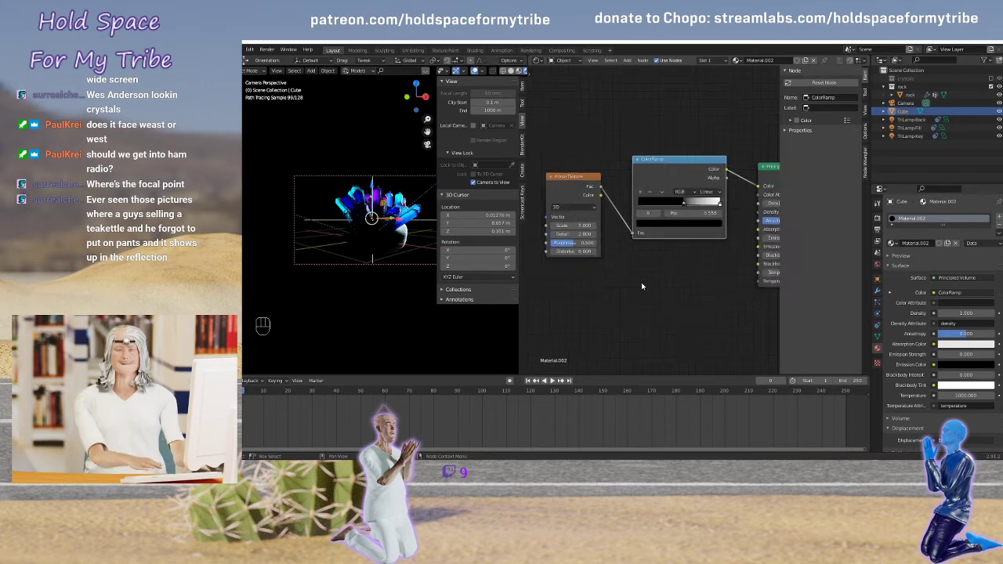
Preview the Noise Texture directly on the cube through a Viewer node and turn off locking the camera to the view
{"action": "left_click", "coordinate": [575, 191], "text": "ctrl+shift"}
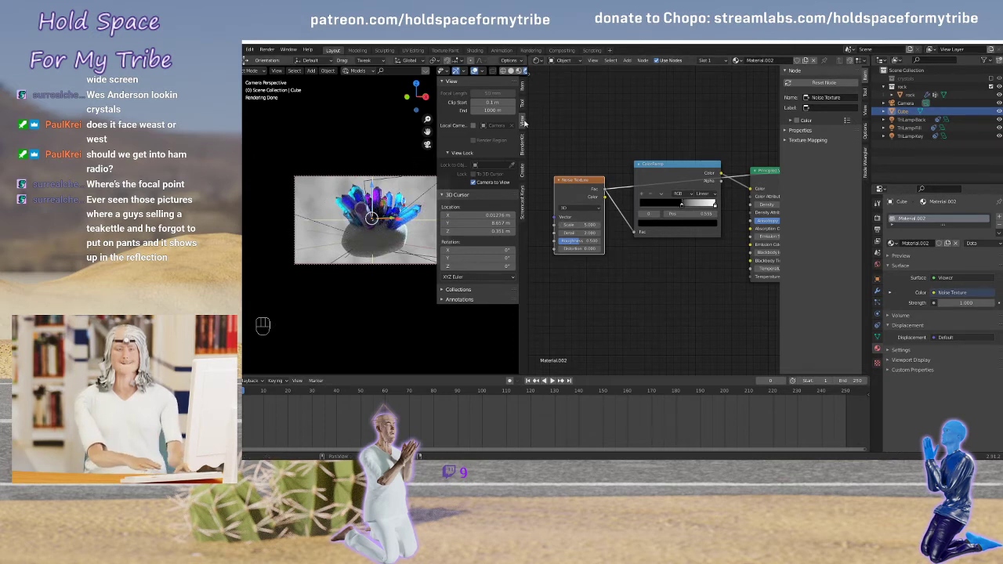
{"action": "left_click", "coordinate": [473, 183]}
{"action": "scroll", "coordinate": [368, 213], "scroll_direction": "up", "scroll_amount": 6}
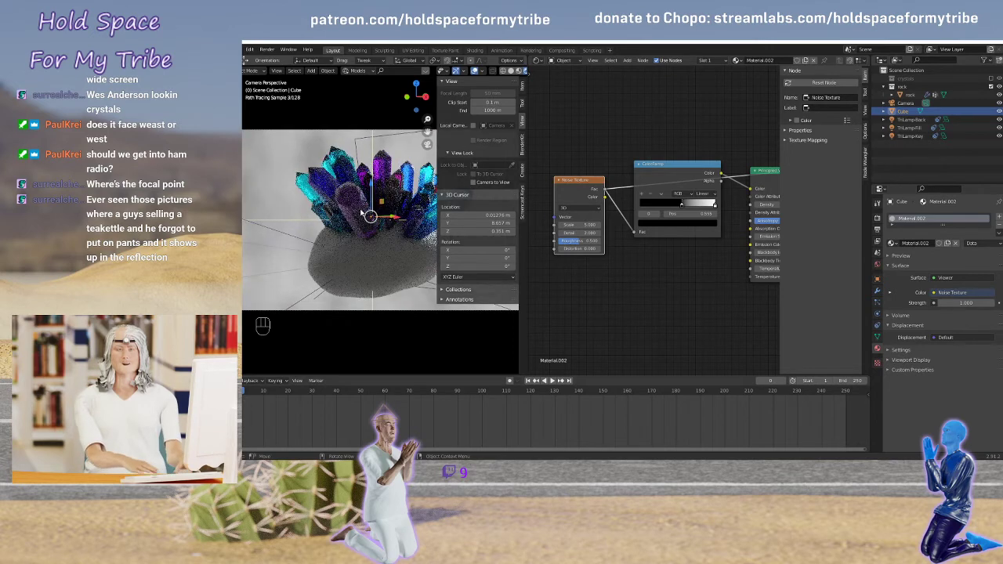
{"action": "scroll", "coordinate": [362, 211], "scroll_direction": "up", "scroll_amount": 2}
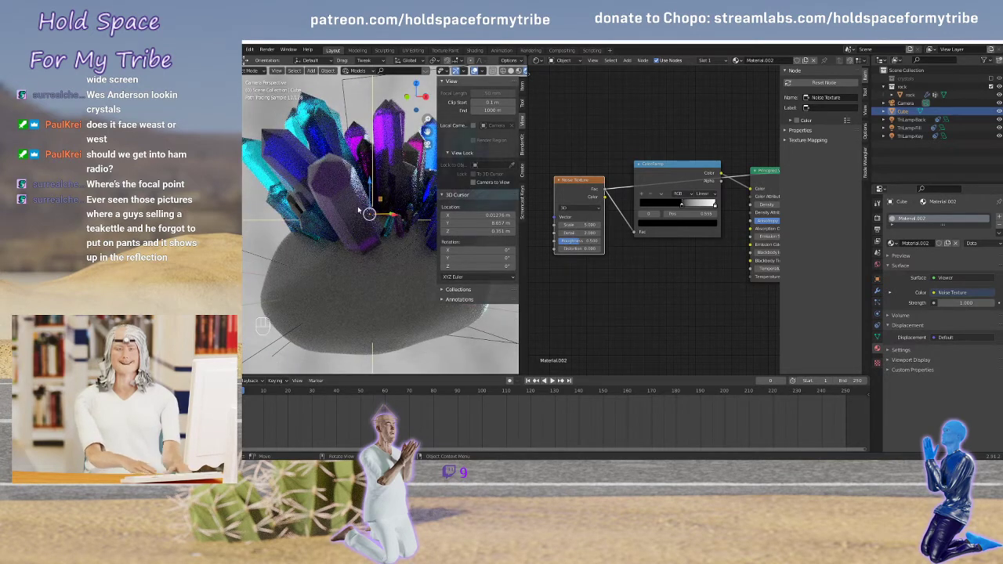
Adjust the Noise Texture's Scale and set its Distortion to 3
{"action": "key", "text": "n"}
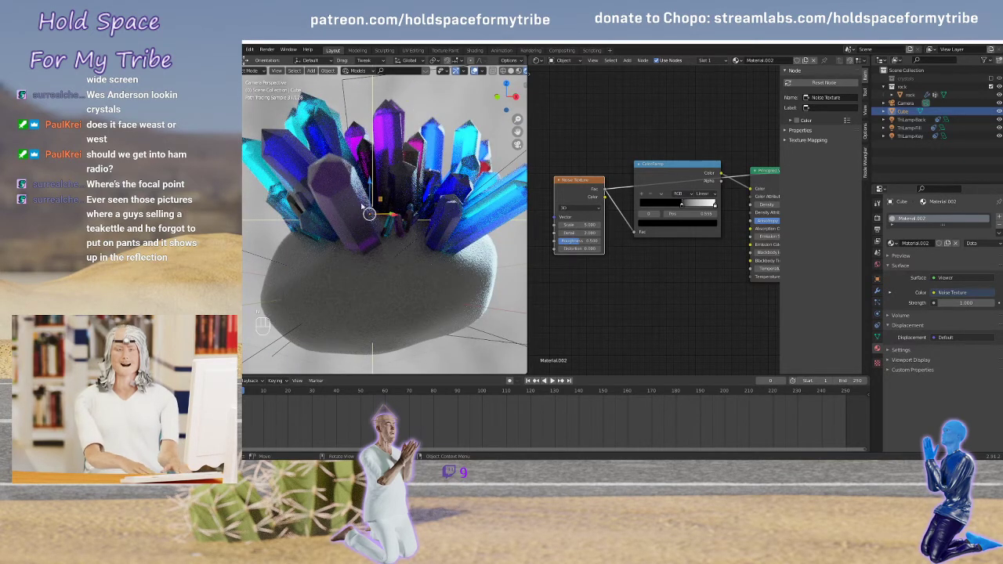
{"action": "left_click_drag", "start_coordinate": [578, 224], "coordinate": [649, 225]}
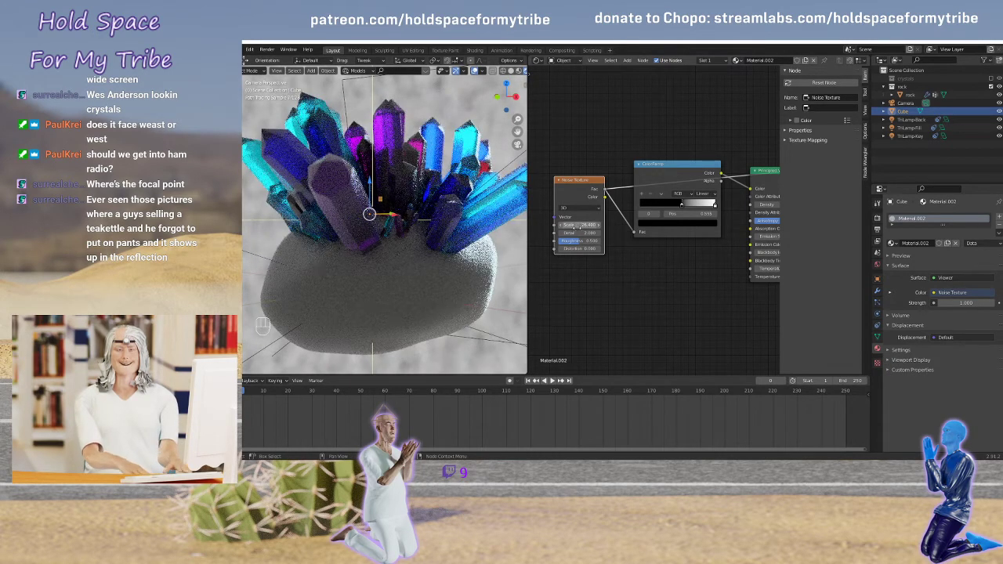
{"action": "left_click_drag", "start_coordinate": [571, 249], "coordinate": [556, 225]}
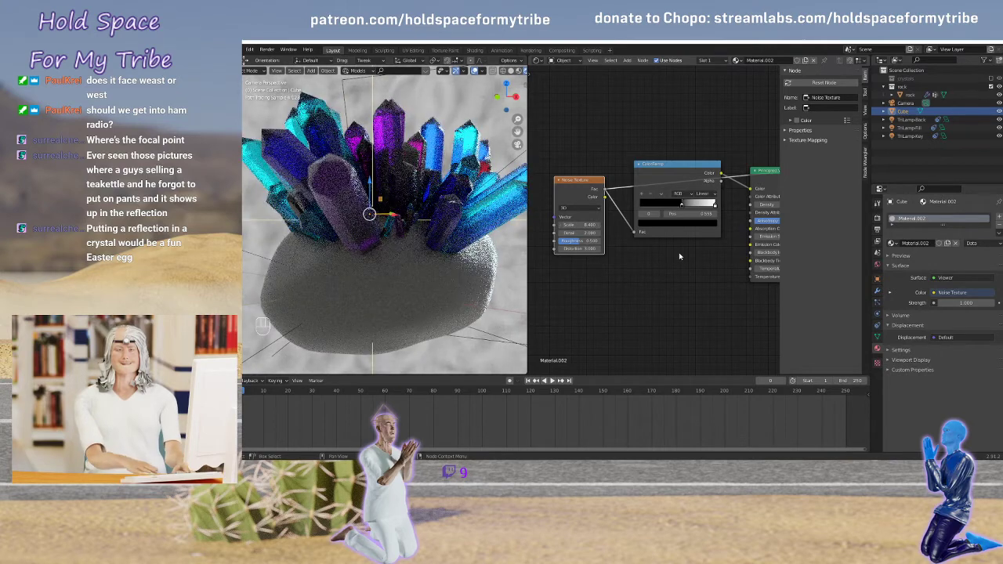
Reconnect the Principled Volume to the Material Output in place of the noise preview and widen the 3D viewport
{"action": "scroll", "coordinate": [654, 214], "scroll_direction": "down", "scroll_amount": 2}
{"action": "scroll", "coordinate": [693, 190], "scroll_direction": "down", "scroll_amount": 1}
{"action": "middle_click_drag", "start_coordinate": [743, 142], "coordinate": [636, 149]}
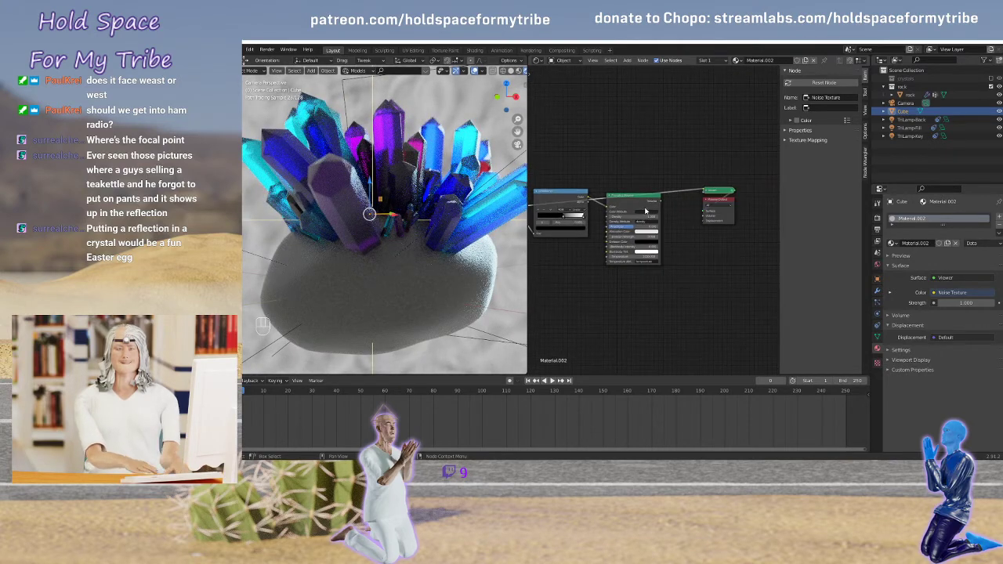
{"action": "left_click", "coordinate": [632, 205]}
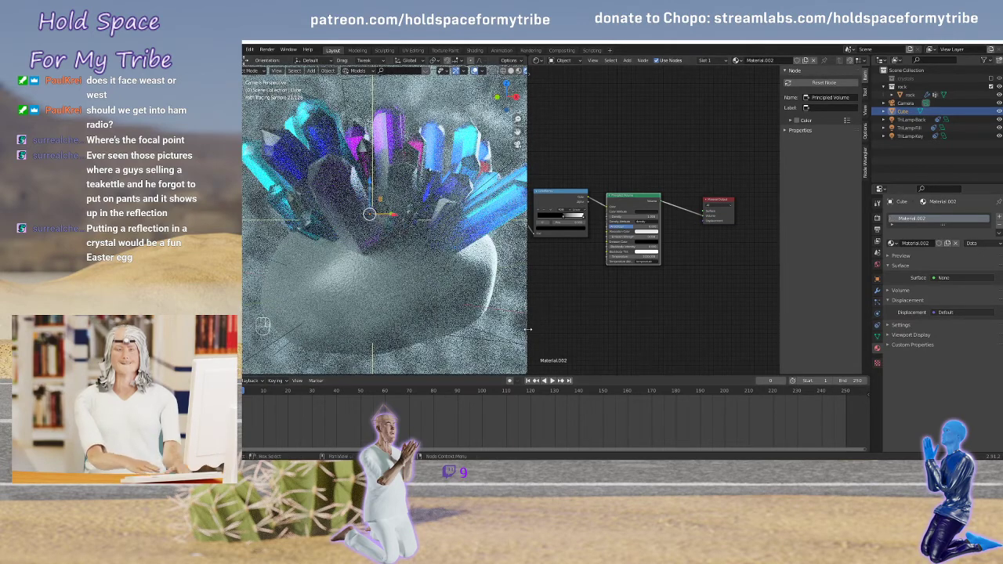
{"action": "left_click_drag", "start_coordinate": [529, 331], "coordinate": [670, 331]}
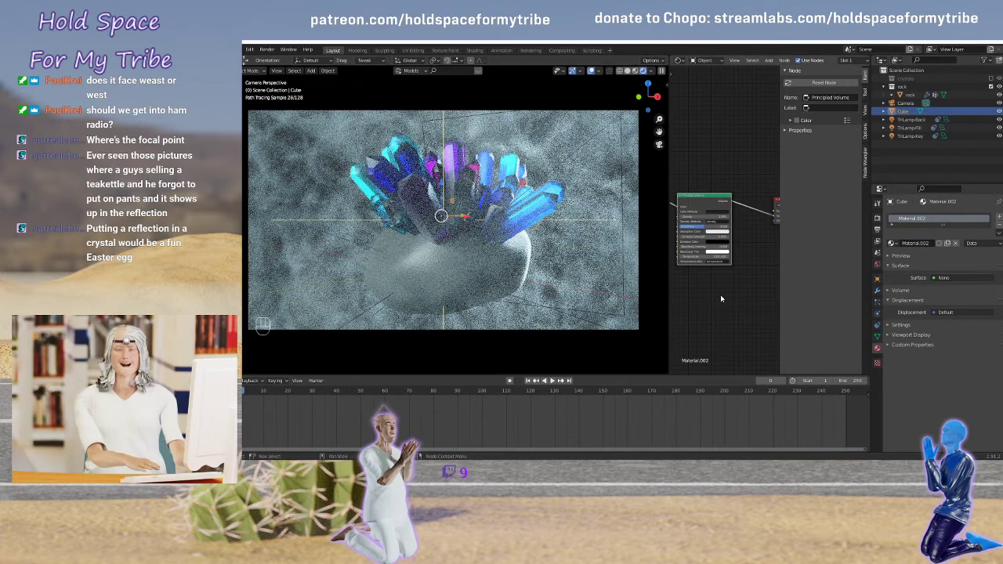
Try the ColorRamp's black stop at the start of the gradient, and settle it at about 0.53
{"action": "scroll", "coordinate": [750, 295], "scroll_direction": "up", "scroll_amount": 1}
{"action": "middle_click_drag", "start_coordinate": [731, 295], "coordinate": [761, 296]}
{"action": "scroll", "coordinate": [742, 278], "scroll_direction": "up", "scroll_amount": 5}
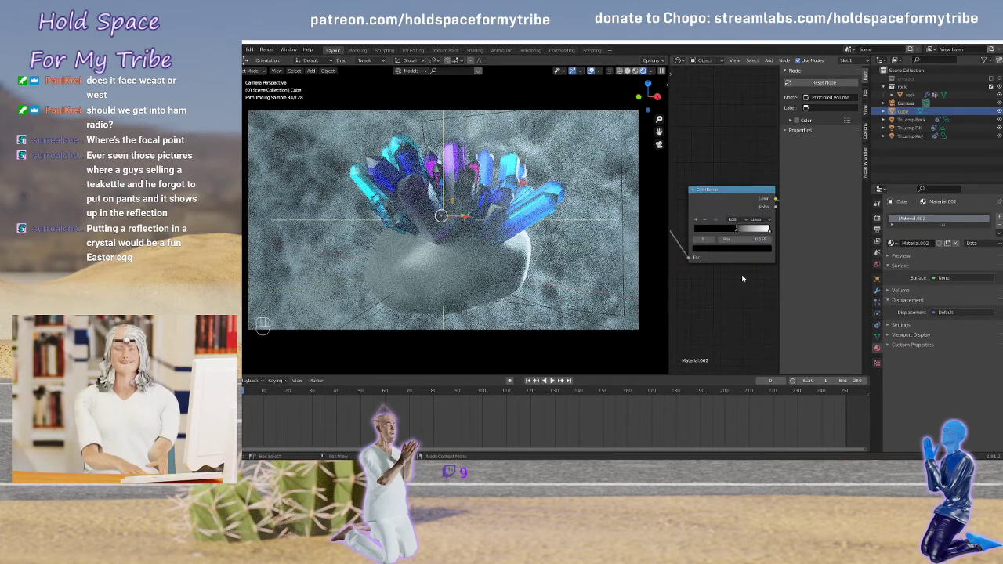
{"action": "left_click_drag", "start_coordinate": [732, 231], "coordinate": [684, 232]}
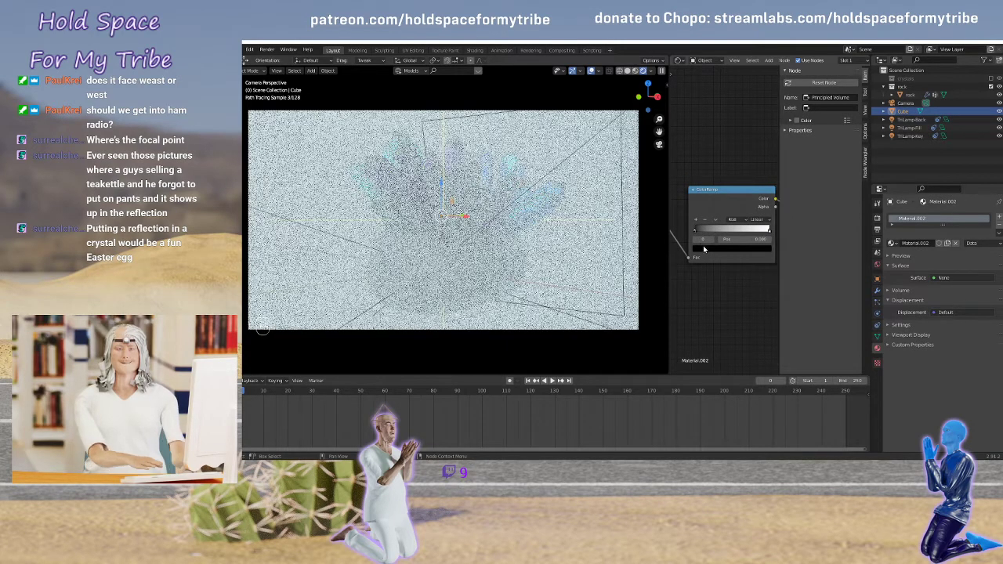
{"action": "left_click_drag", "start_coordinate": [732, 232], "coordinate": [736, 233]}
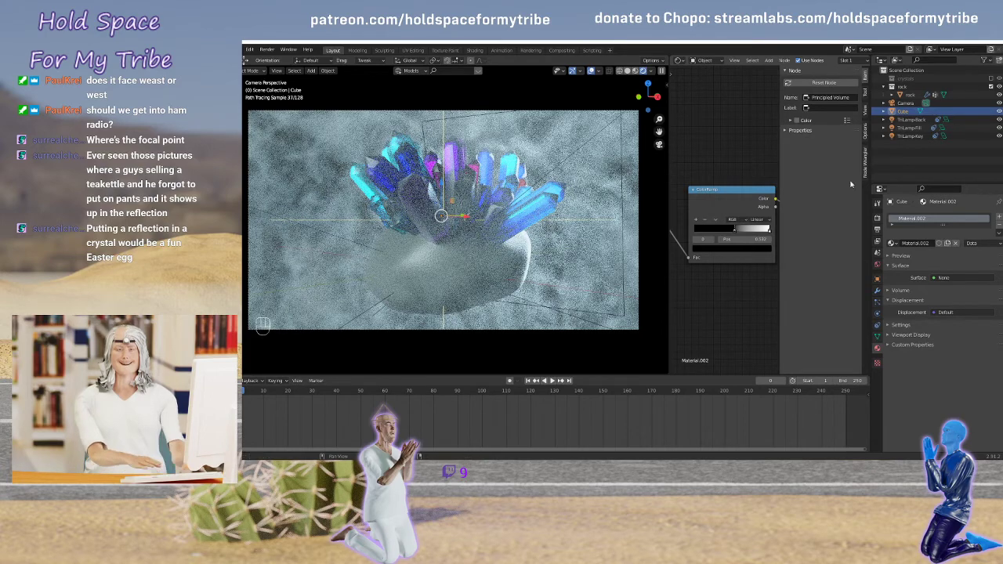
Compare the lighting with the key and back lamps switched off and on, and hide the fill lamp
{"action": "left_click", "coordinate": [911, 136]}
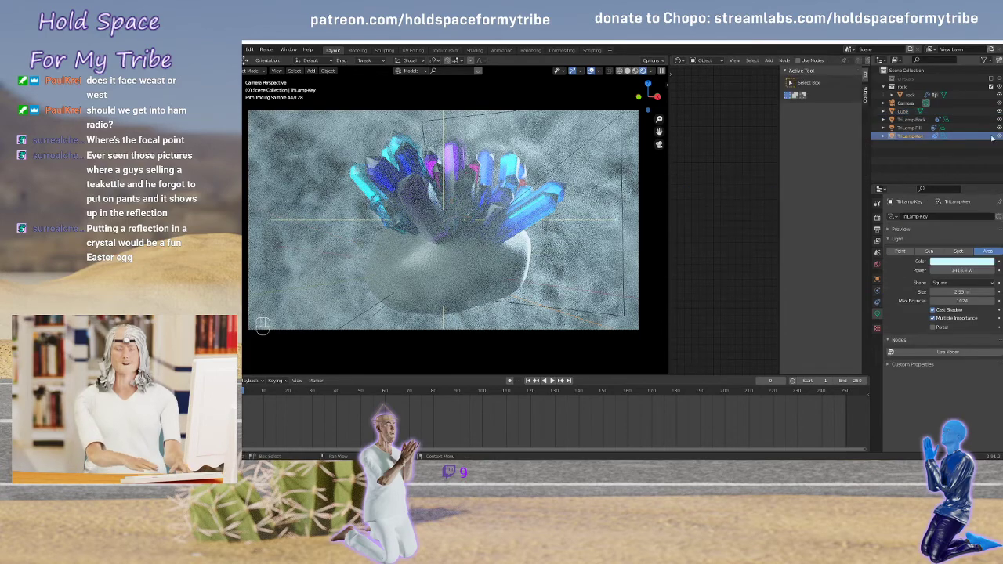
{"action": "left_click", "coordinate": [999, 136]}
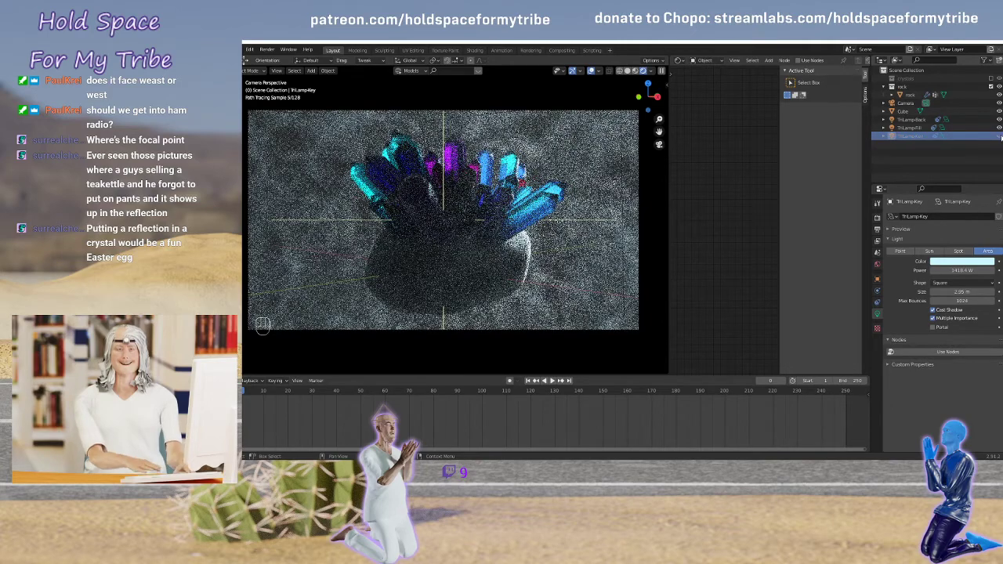
{"action": "left_click", "coordinate": [998, 136]}
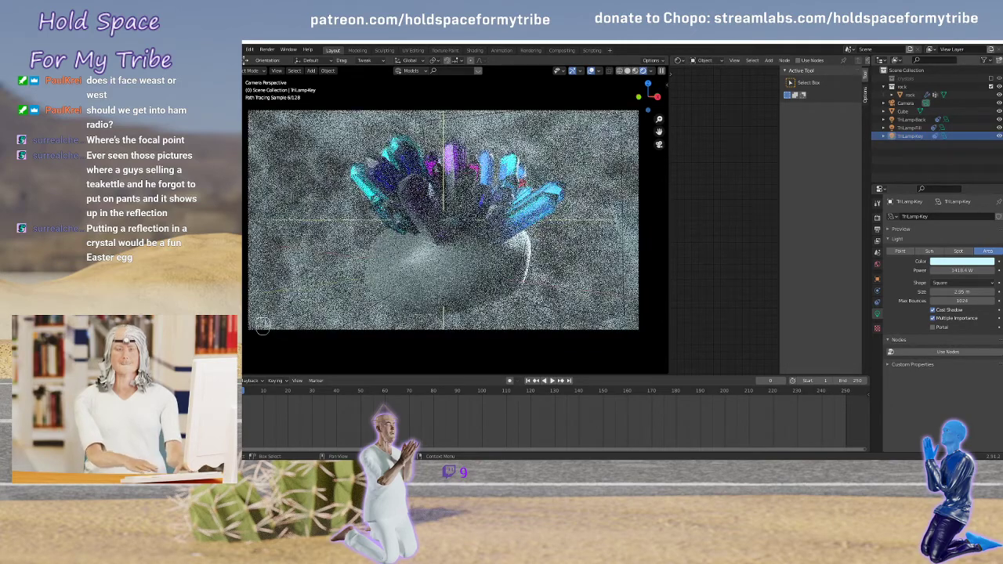
{"action": "left_click", "coordinate": [999, 119]}
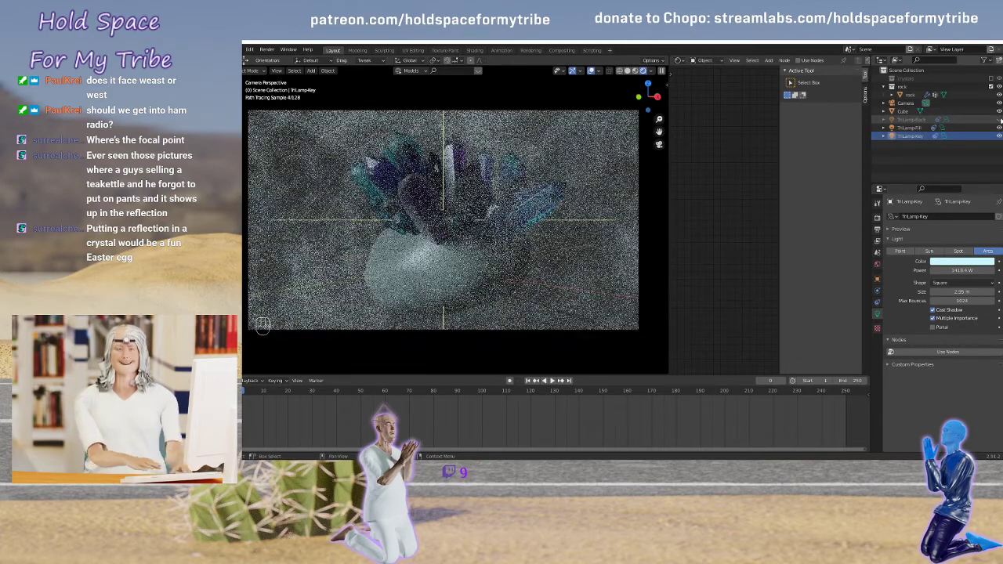
{"action": "left_click", "coordinate": [999, 119]}
{"action": "left_click", "coordinate": [999, 128]}
{"action": "left_click", "coordinate": [998, 127]}
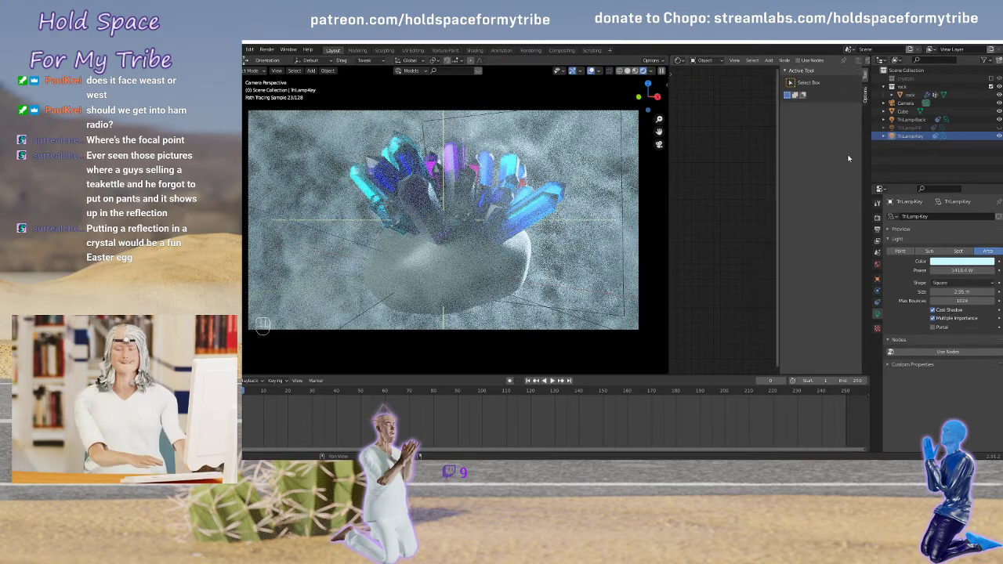
On the cube's ColorRamp, try a lighter black stop and return it to black, and darken the white stop to dark grey
{"action": "left_click", "coordinate": [905, 112]}
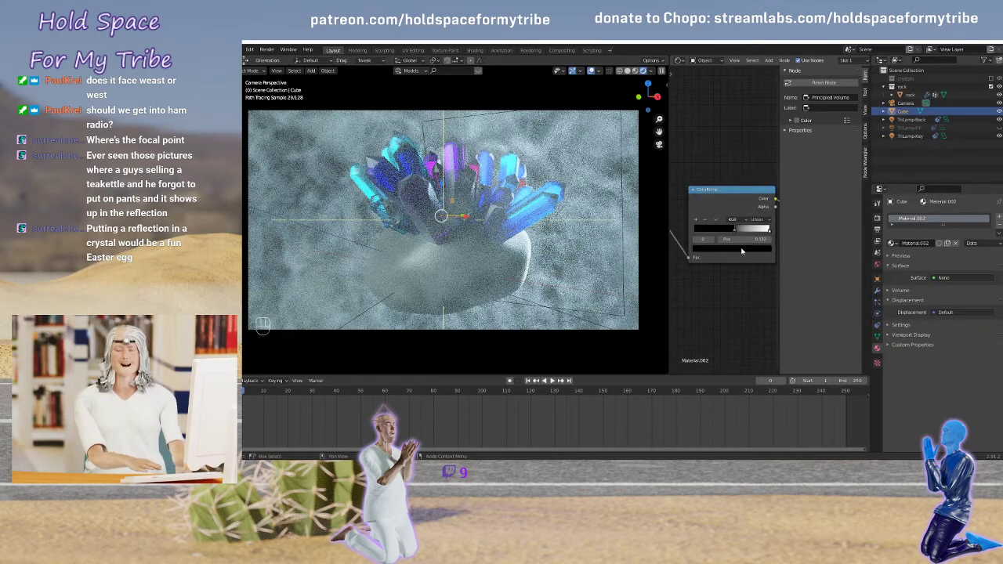
{"action": "left_click", "coordinate": [742, 250]}
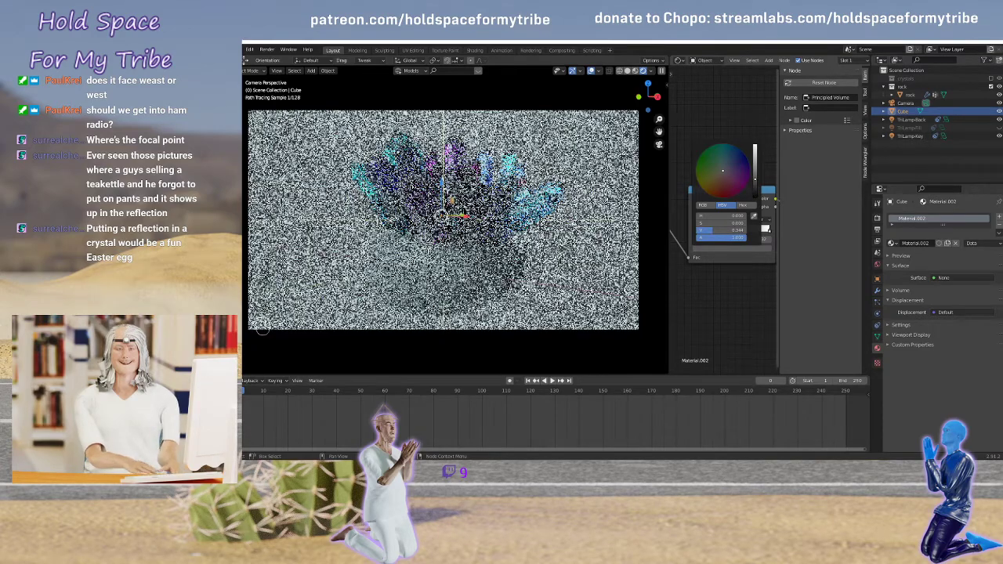
{"action": "left_click_drag", "start_coordinate": [756, 179], "coordinate": [756, 197]}
{"action": "left_click", "coordinate": [713, 240]}
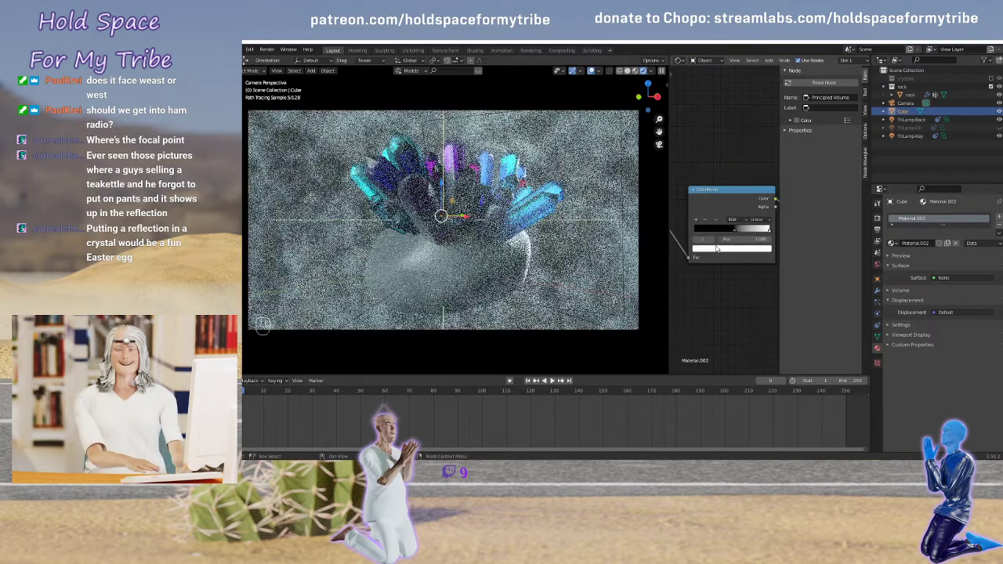
{"action": "left_click", "coordinate": [716, 248]}
{"action": "left_click_drag", "start_coordinate": [756, 149], "coordinate": [756, 179]}
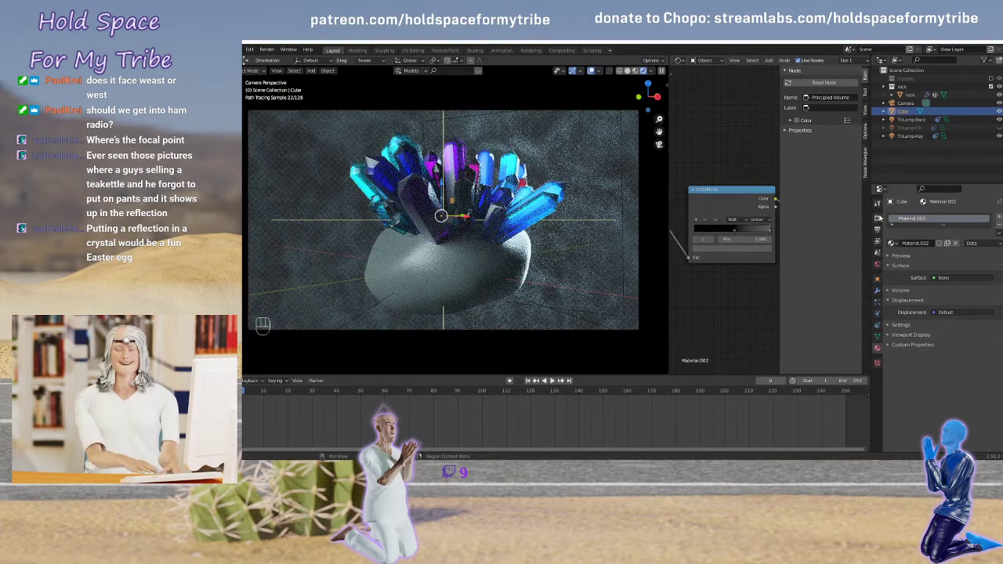
Set the render output's colour mode to RGB for the PNG format
{"action": "left_click", "coordinate": [878, 218]}
{"action": "left_click", "coordinate": [877, 229]}
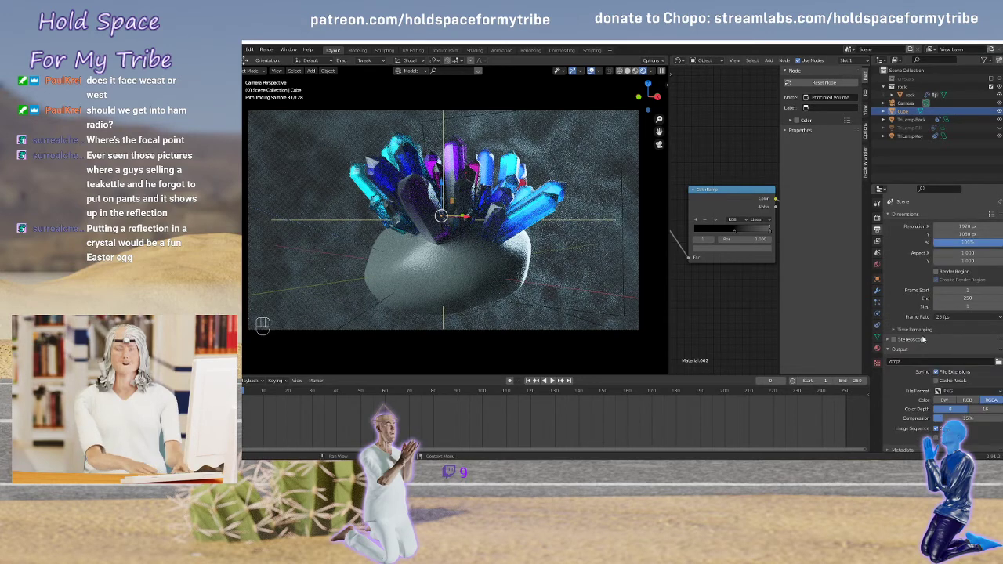
{"action": "left_click", "coordinate": [970, 388]}
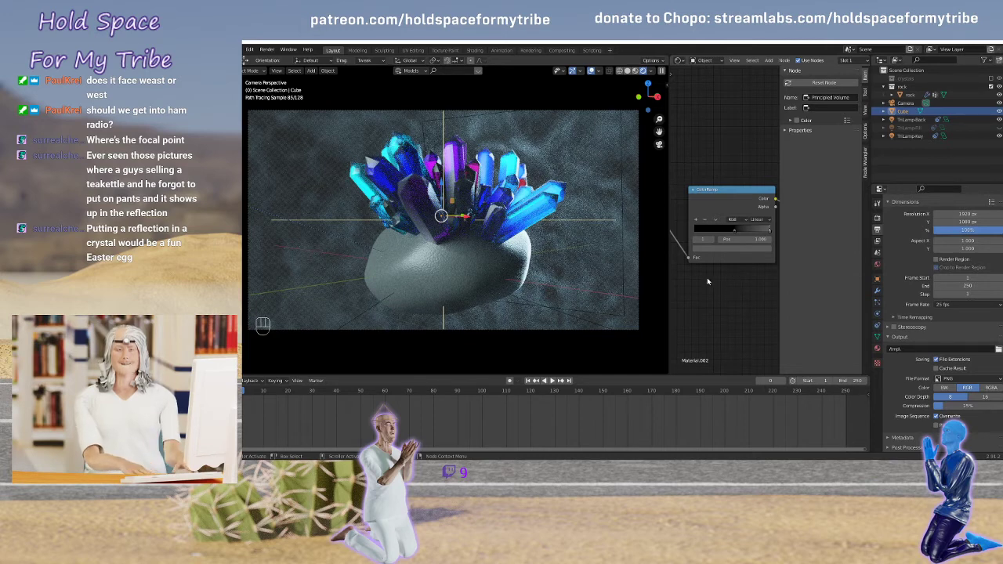
Set the Noise Texture's Scale to 4.8 and its Detail to 16
{"action": "middle_click_drag", "start_coordinate": [707, 281], "coordinate": [800, 281]}
{"action": "scroll", "coordinate": [690, 281], "scroll_direction": "up", "scroll_amount": 4}
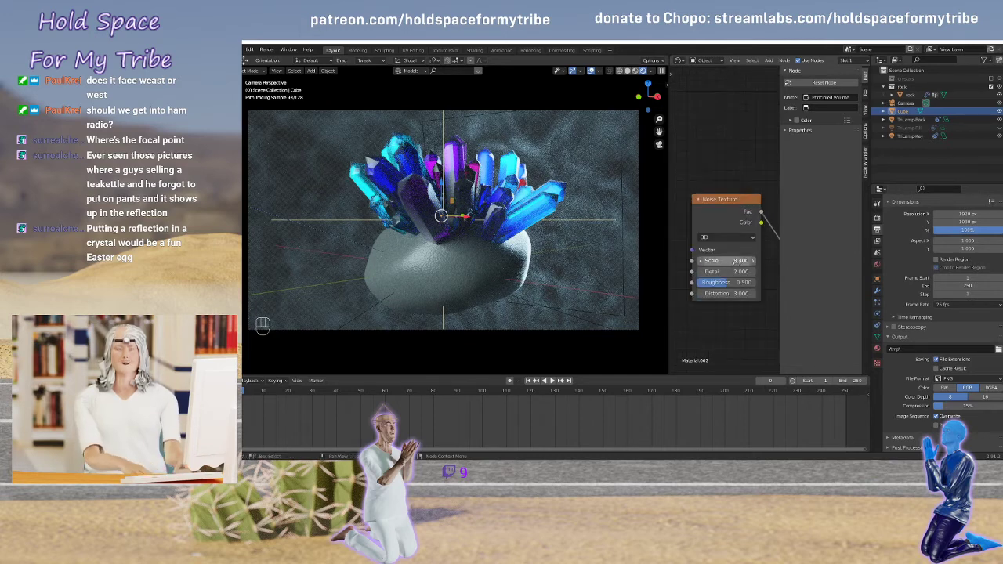
{"action": "left_click_drag", "start_coordinate": [732, 261], "coordinate": [731, 323]}
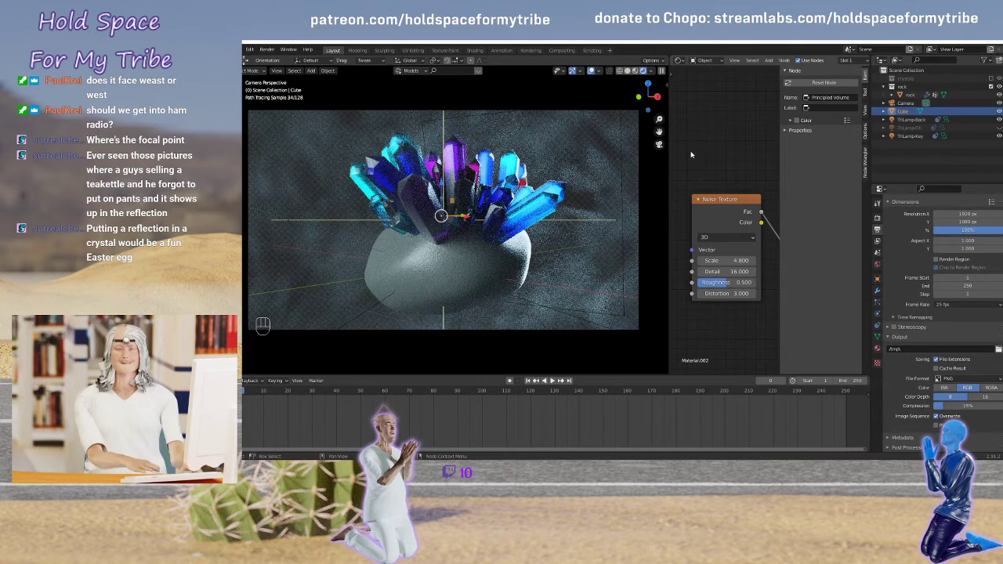
Render the foggy crystal scene as a still image
{"action": "left_click", "coordinate": [267, 49]}
{"action": "left_click", "coordinate": [286, 60]}
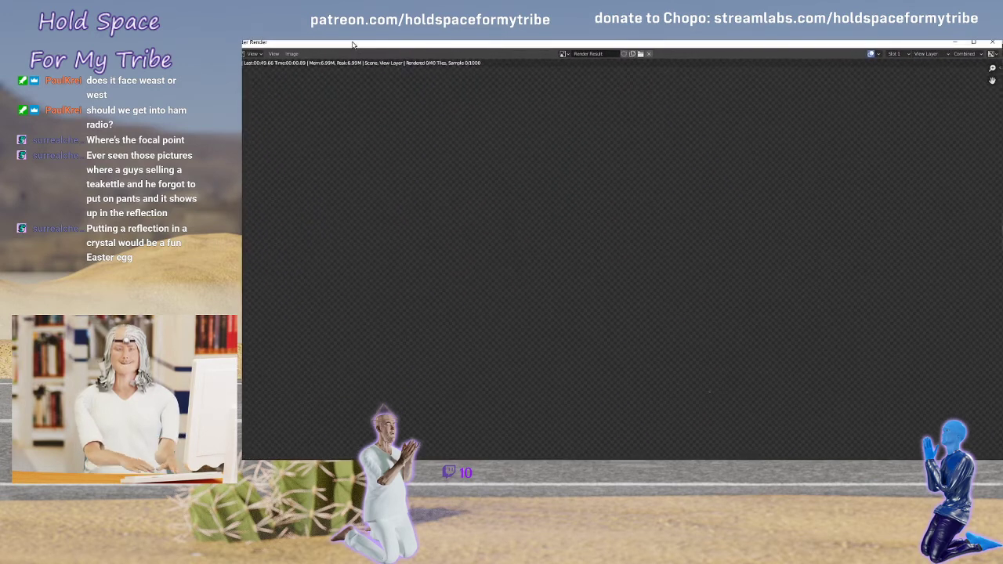
{"action": "scroll", "coordinate": [454, 149], "scroll_direction": "down", "scroll_amount": 2}
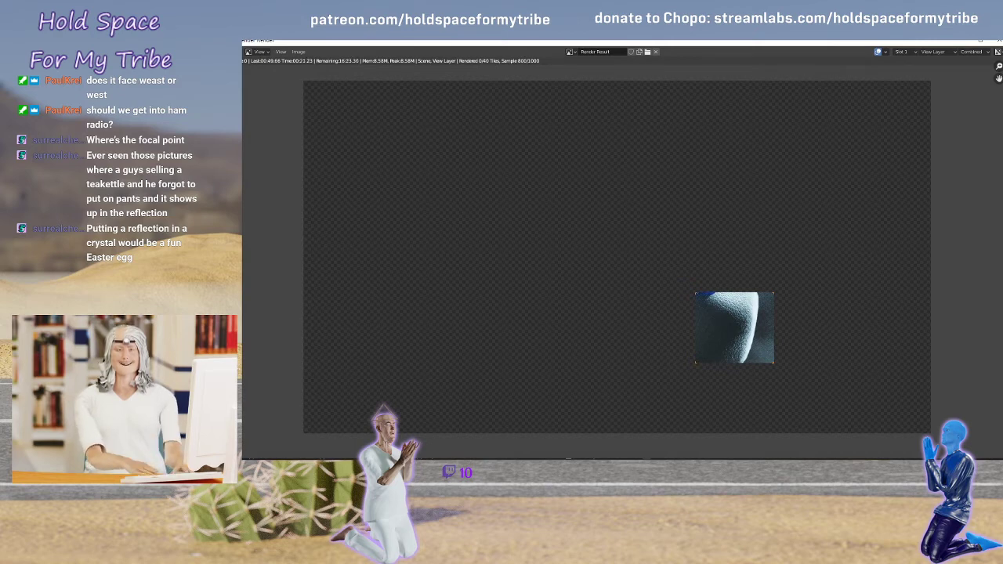
Examine the rock surface, fog and crystal details in the finished tiles while the image renders
{"action": "scroll", "coordinate": [761, 332], "scroll_direction": "up", "scroll_amount": 3}
{"action": "middle_click_drag", "start_coordinate": [836, 365], "coordinate": [612, 167]}
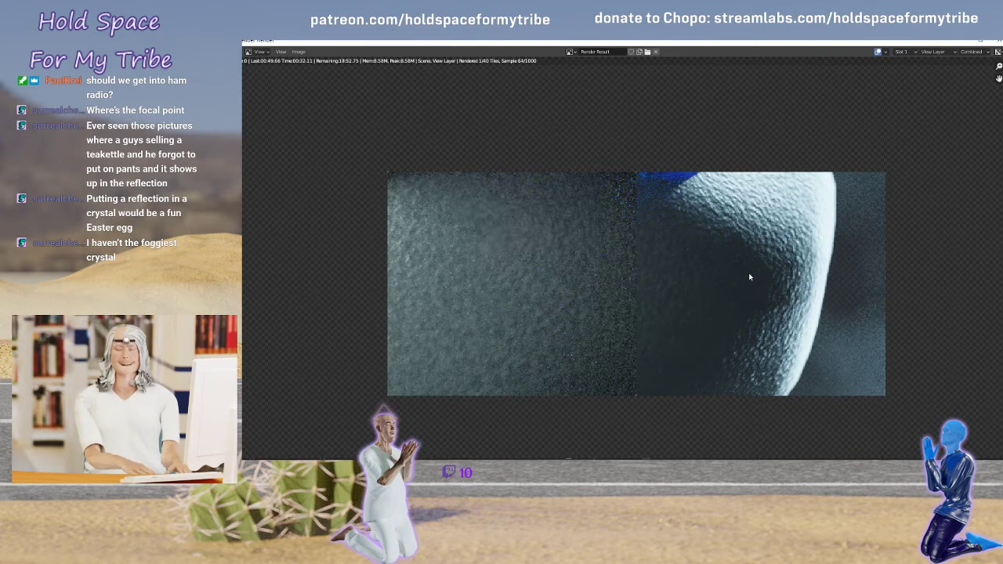
{"action": "scroll", "coordinate": [708, 269], "scroll_direction": "down", "scroll_amount": 3}
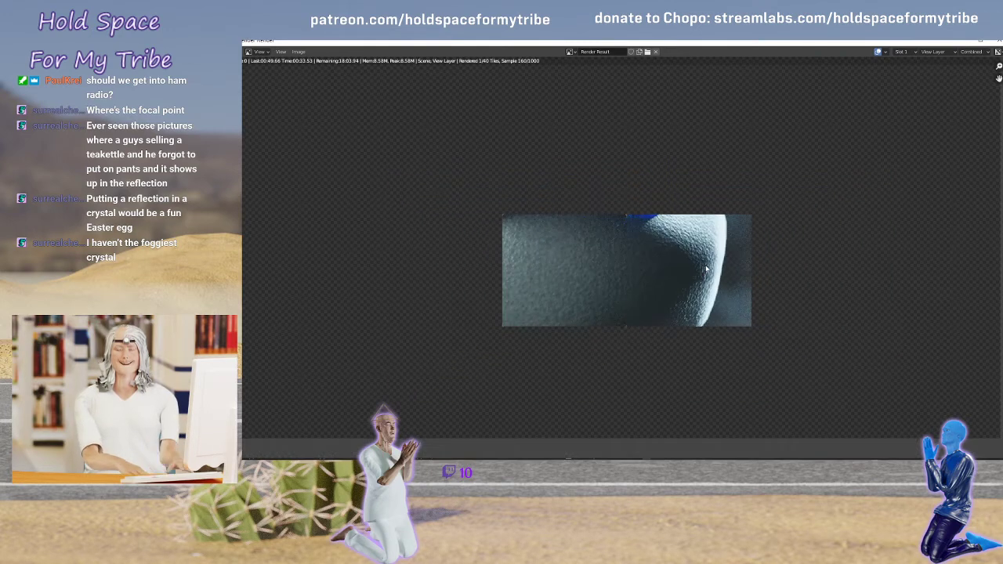
{"action": "middle_click_drag", "start_coordinate": [646, 243], "coordinate": [702, 282]}
{"action": "scroll", "coordinate": [655, 253], "scroll_direction": "down", "scroll_amount": 3}
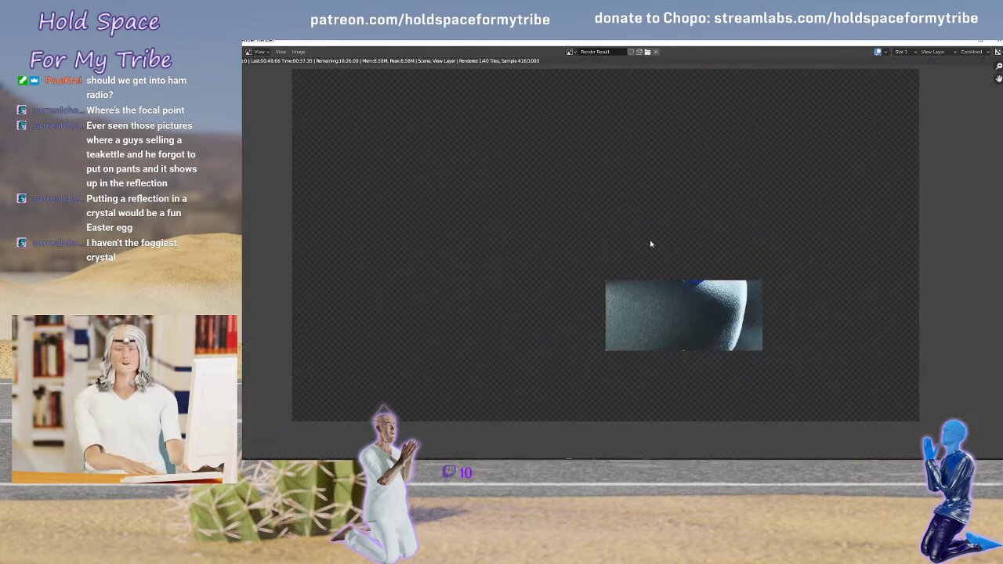
{"action": "mouse_move", "coordinate": [650, 244]}
{"action": "middle_mouse_down"}
{"action": "mouse_move", "coordinate": [663, 264]}
{"action": "mouse_move", "coordinate": [661, 253]}
{"action": "middle_mouse_up"}
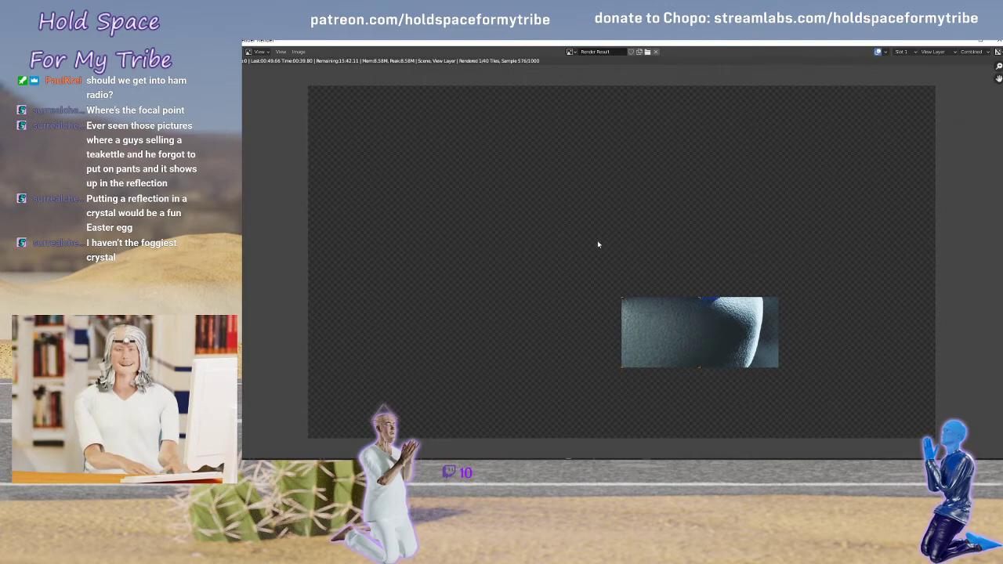
{"action": "scroll", "coordinate": [649, 298], "scroll_direction": "up", "scroll_amount": 4}
{"action": "middle_click_drag", "start_coordinate": [689, 347], "coordinate": [625, 189]}
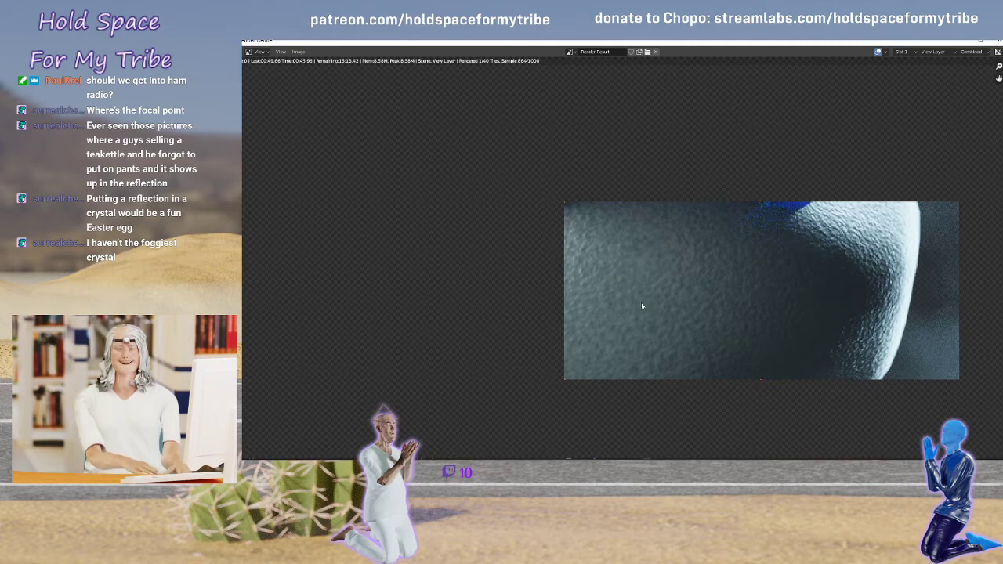
{"action": "scroll", "coordinate": [628, 295], "scroll_direction": "down", "scroll_amount": 1}
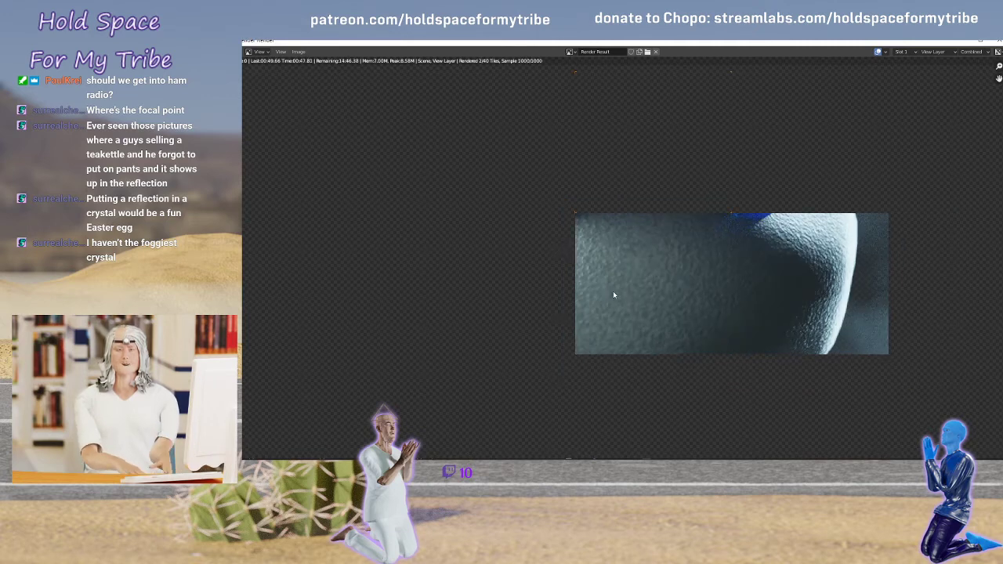
{"action": "scroll", "coordinate": [608, 290], "scroll_direction": "down", "scroll_amount": 1}
{"action": "middle_click_drag", "start_coordinate": [620, 258], "coordinate": [625, 279]}
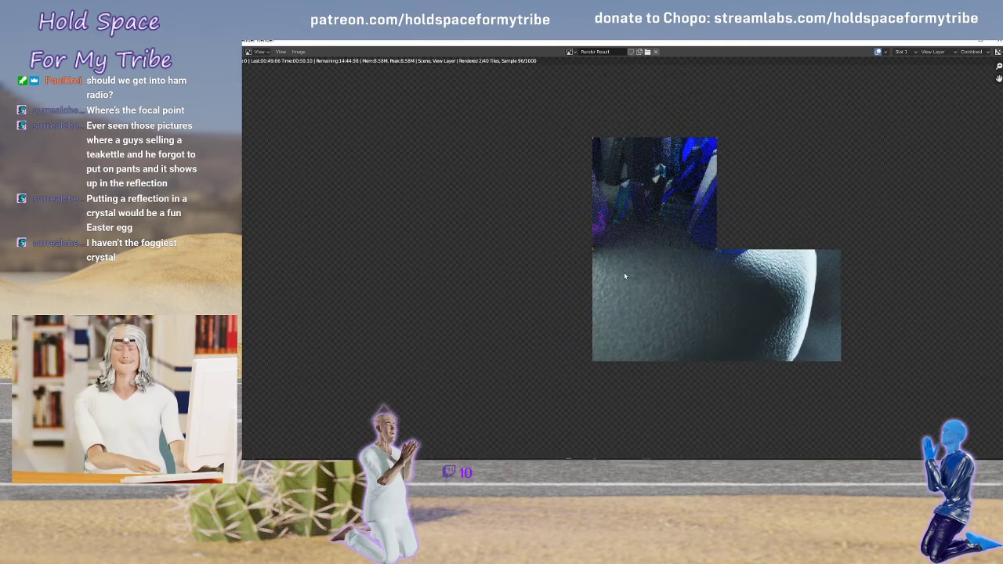
{"action": "scroll", "coordinate": [624, 272], "scroll_direction": "down", "scroll_amount": 2}
{"action": "scroll", "coordinate": [617, 258], "scroll_direction": "up", "scroll_amount": 2}
{"action": "scroll", "coordinate": [617, 251], "scroll_direction": "down", "scroll_amount": 1}
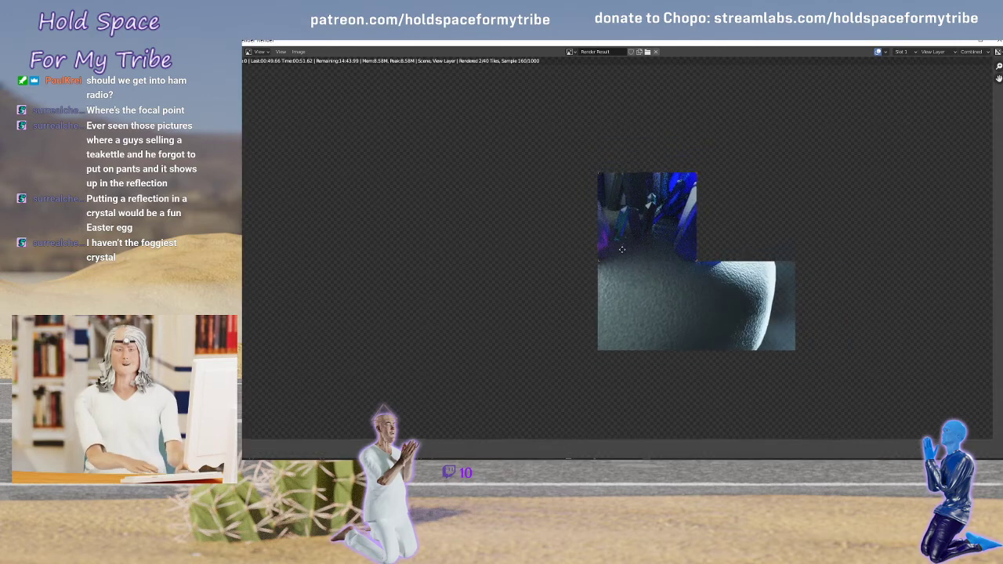
{"action": "scroll", "coordinate": [626, 263], "scroll_direction": "down", "scroll_amount": 1}
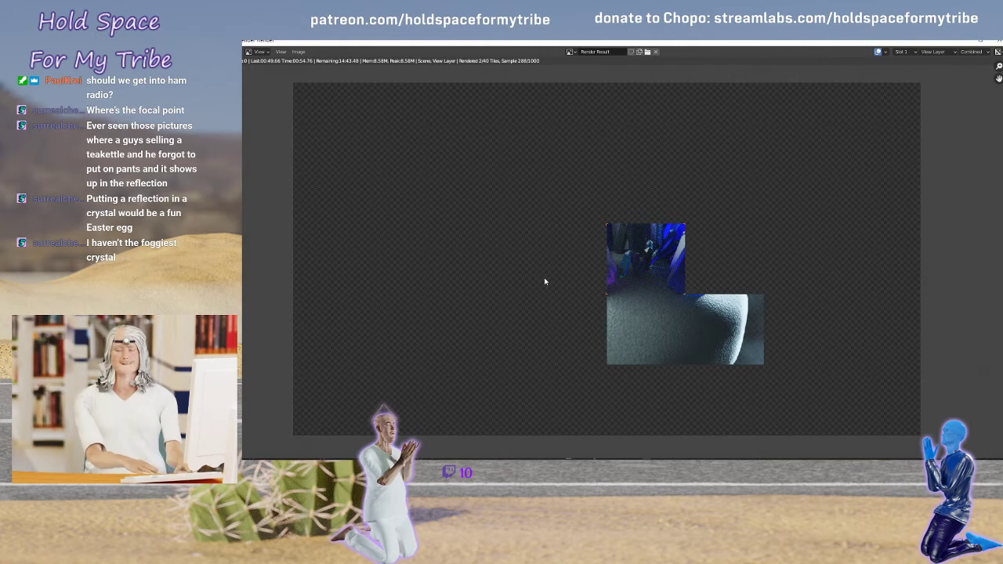
{"action": "scroll", "coordinate": [616, 257], "scroll_direction": "up", "scroll_amount": 6}
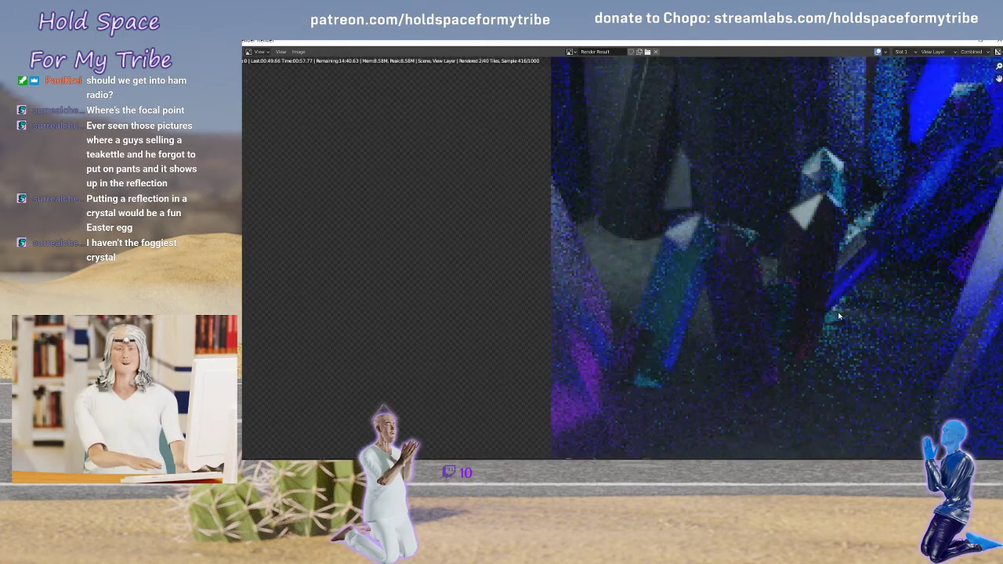
{"action": "scroll", "coordinate": [863, 327], "scroll_direction": "down", "scroll_amount": 6}
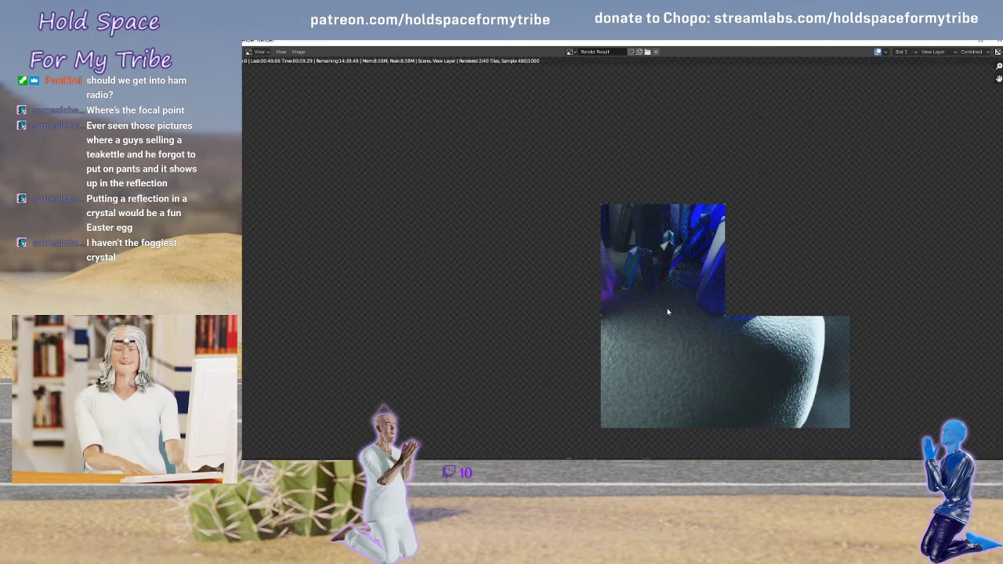
Inspect the crystal tips and the fog behind them up close in the finished tiles of the running render
{"action": "scroll", "coordinate": [660, 302], "scroll_direction": "down", "scroll_amount": 3}
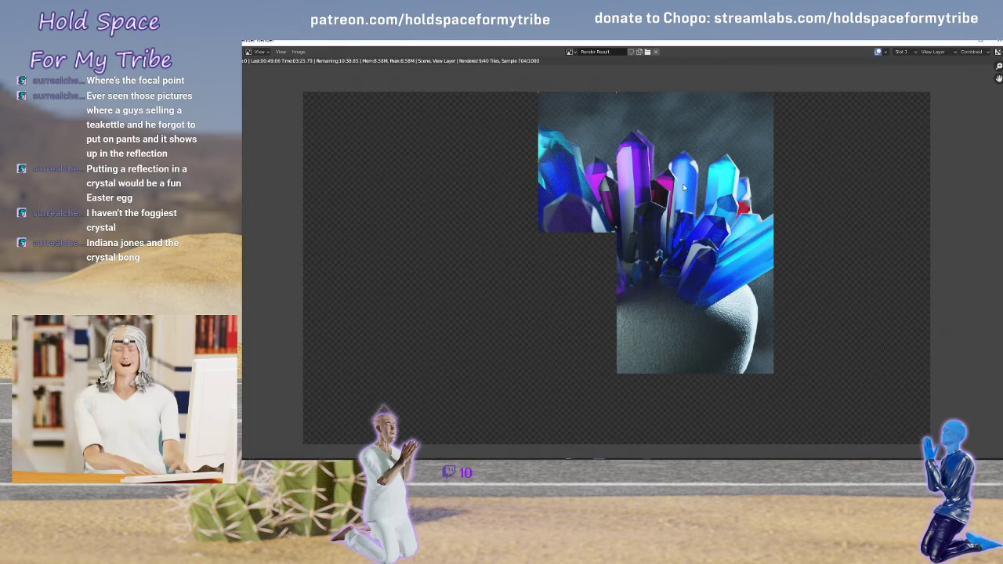
{"action": "scroll", "coordinate": [665, 183], "scroll_direction": "up", "scroll_amount": 5}
{"action": "middle_click_drag", "start_coordinate": [787, 121], "coordinate": [561, 309]}
{"action": "middle_click_drag", "start_coordinate": [740, 144], "coordinate": [852, 276]}
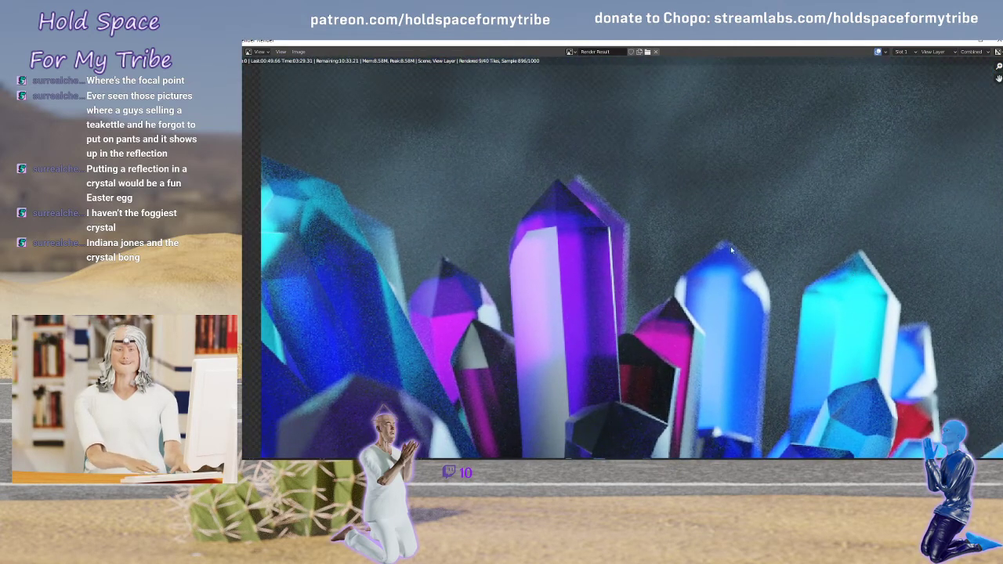
{"action": "scroll", "coordinate": [730, 246], "scroll_direction": "down", "scroll_amount": 5}
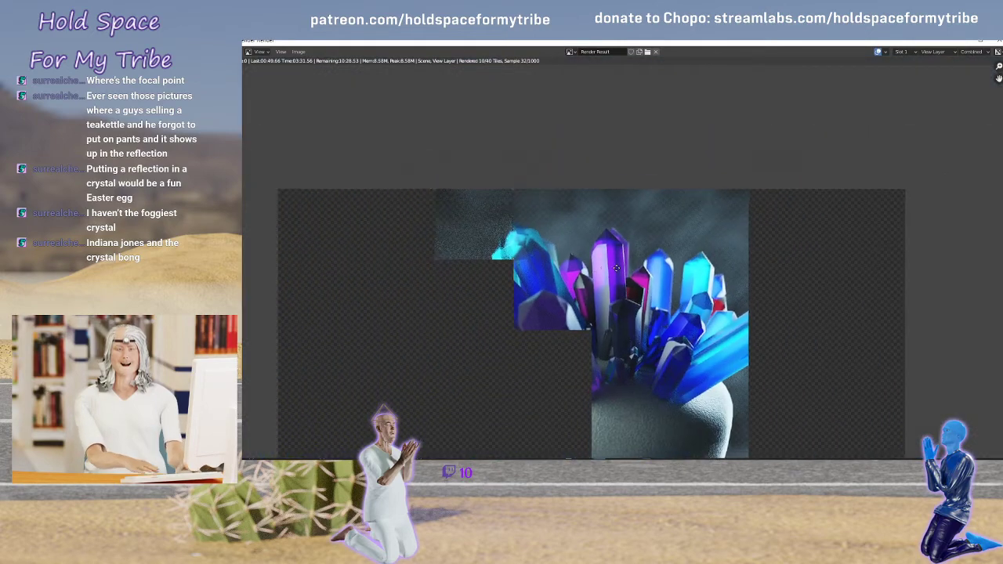
{"action": "middle_click_drag", "start_coordinate": [616, 268], "coordinate": [630, 183]}
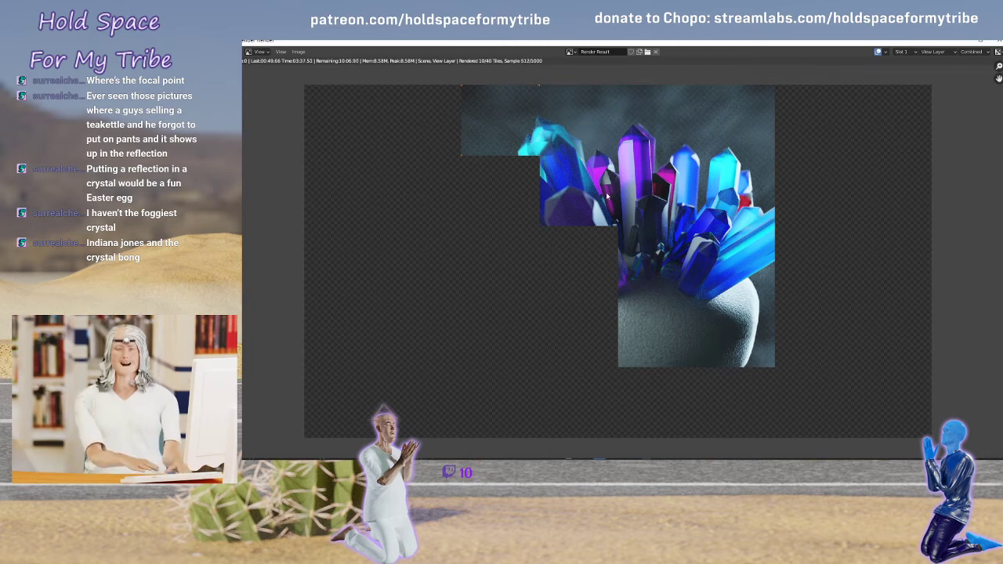
{"action": "scroll", "coordinate": [608, 196], "scroll_direction": "down", "scroll_amount": 1}
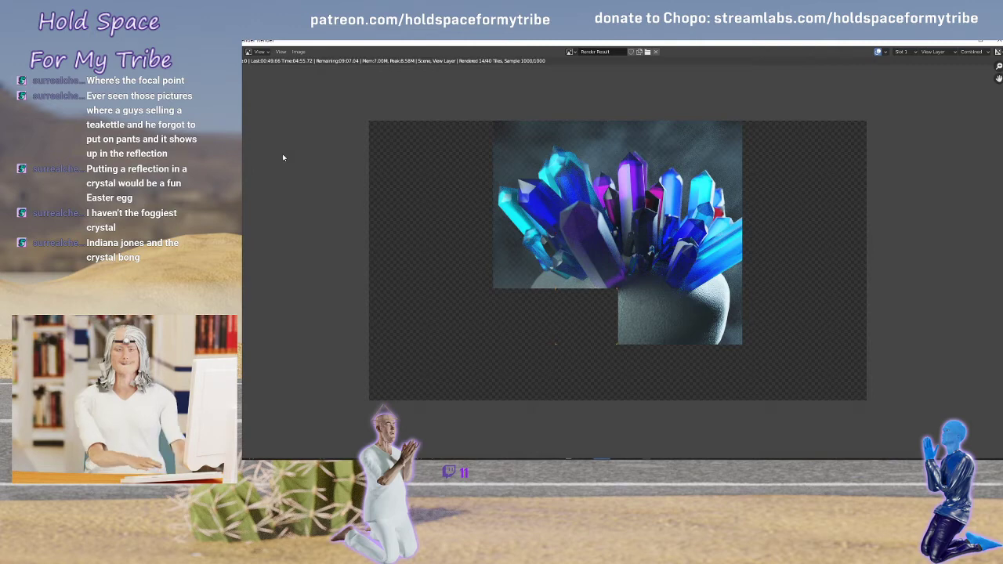
Examine the front purple crystal, the crystal bases and the rock's bumpy surface in the partially rendered image
{"action": "scroll", "coordinate": [593, 242], "scroll_direction": "up", "scroll_amount": 3}
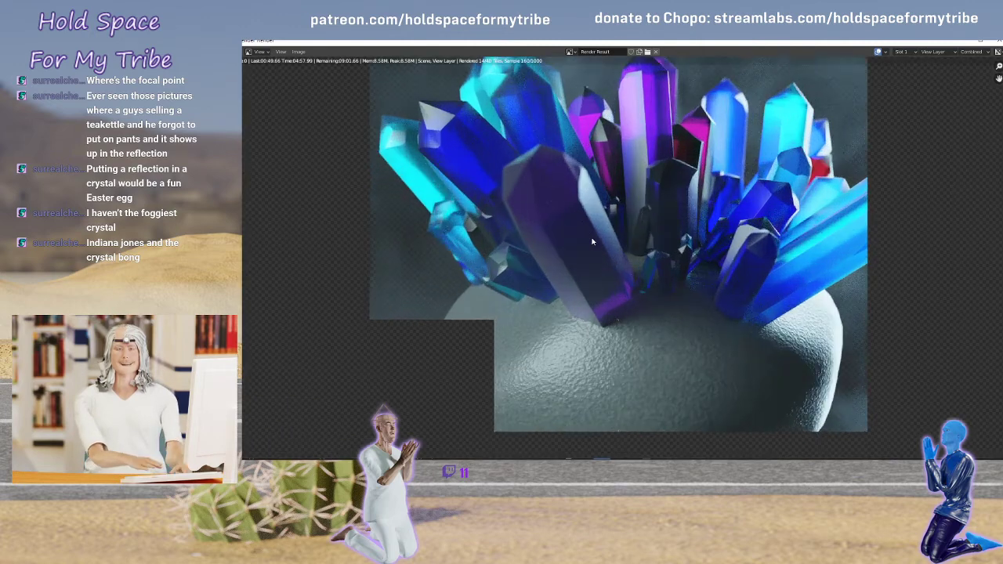
{"action": "middle_click_drag", "start_coordinate": [615, 206], "coordinate": [627, 266]}
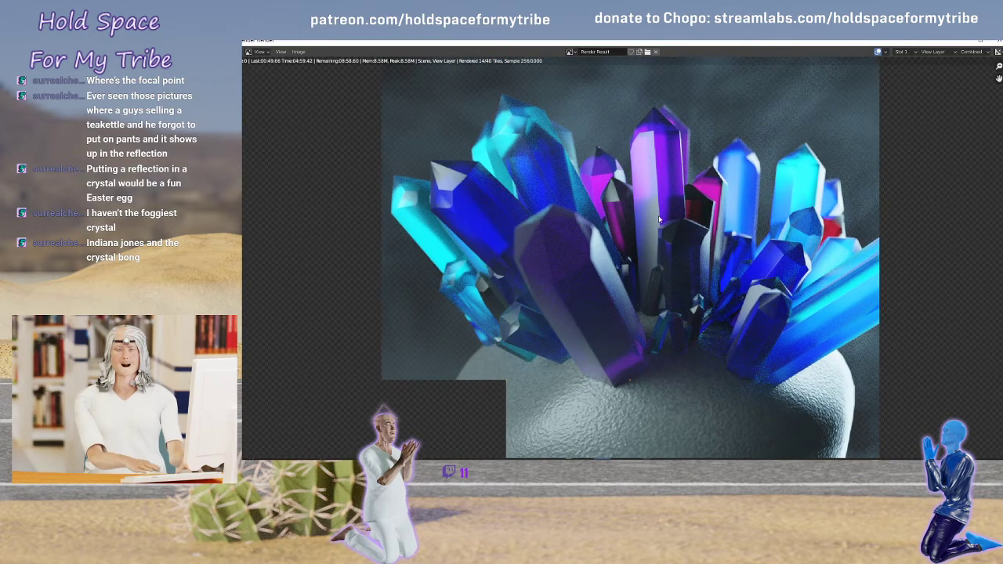
{"action": "scroll", "coordinate": [671, 249], "scroll_direction": "down", "scroll_amount": 2}
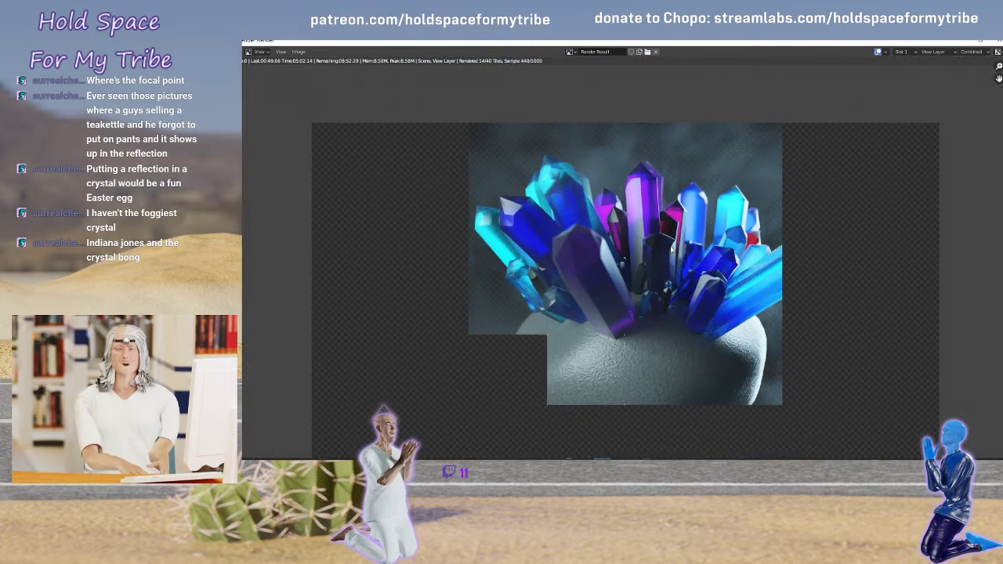
{"action": "middle_click_drag", "start_coordinate": [674, 269], "coordinate": [674, 259]}
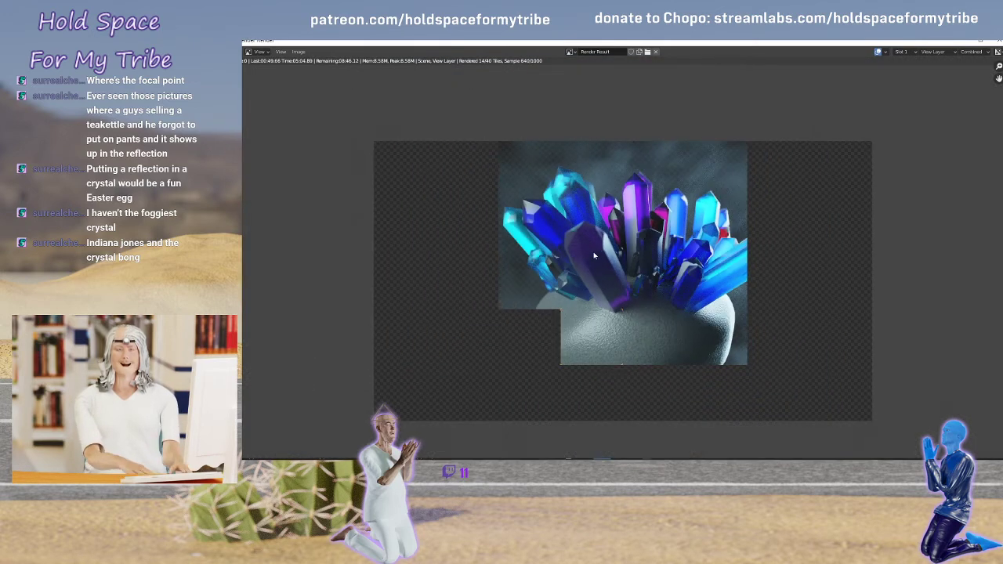
{"action": "scroll", "coordinate": [595, 249], "scroll_direction": "up", "scroll_amount": 5}
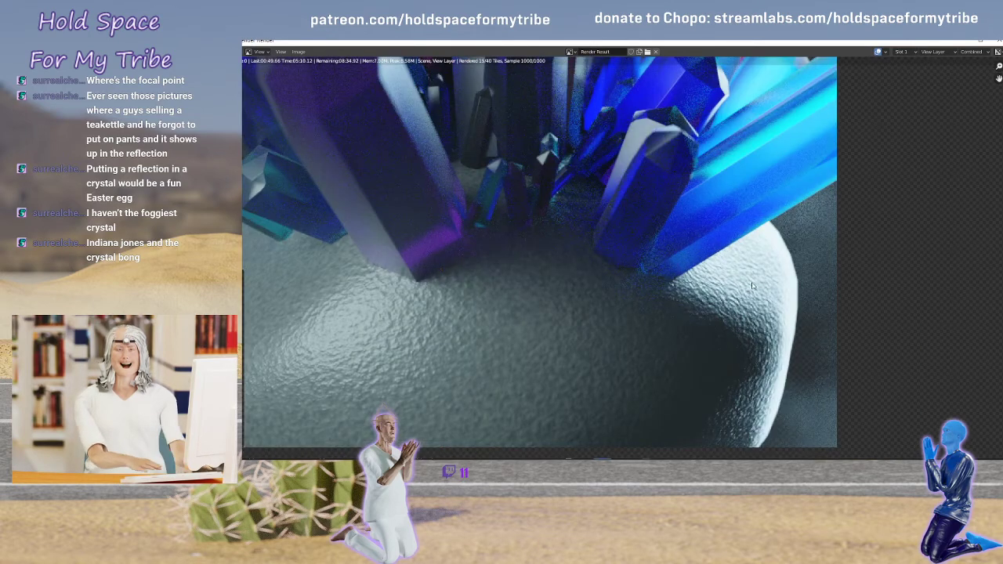
{"action": "scroll", "coordinate": [750, 282], "scroll_direction": "down", "scroll_amount": 4}
{"action": "middle_click_drag", "start_coordinate": [503, 248], "coordinate": [579, 252]}
{"action": "scroll", "coordinate": [576, 268], "scroll_direction": "down", "scroll_amount": 1}
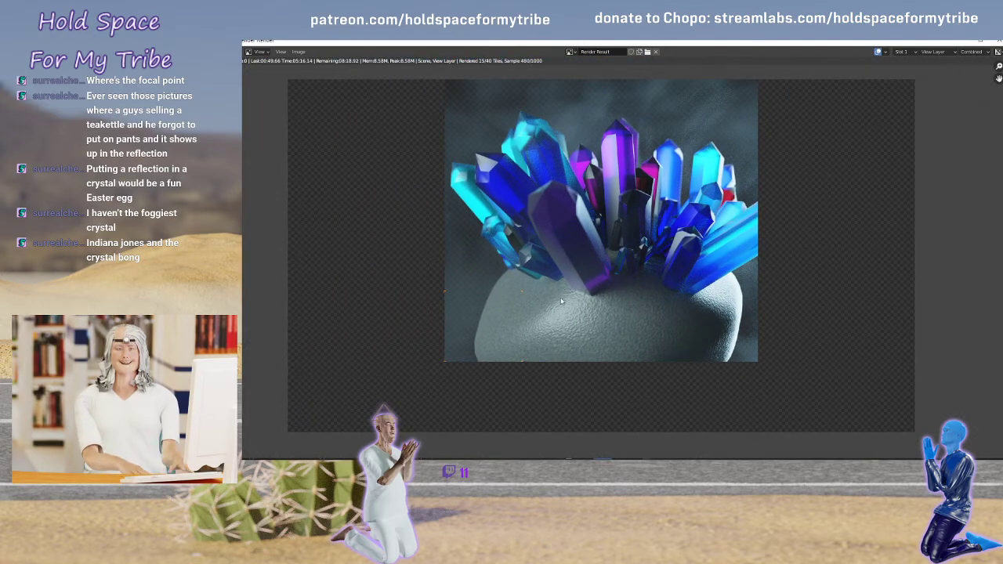
{"action": "scroll", "coordinate": [772, 319], "scroll_direction": "up", "scroll_amount": 3}
{"action": "middle_click_drag", "start_coordinate": [772, 319], "coordinate": [654, 257]}
{"action": "scroll", "coordinate": [688, 258], "scroll_direction": "down", "scroll_amount": 4}
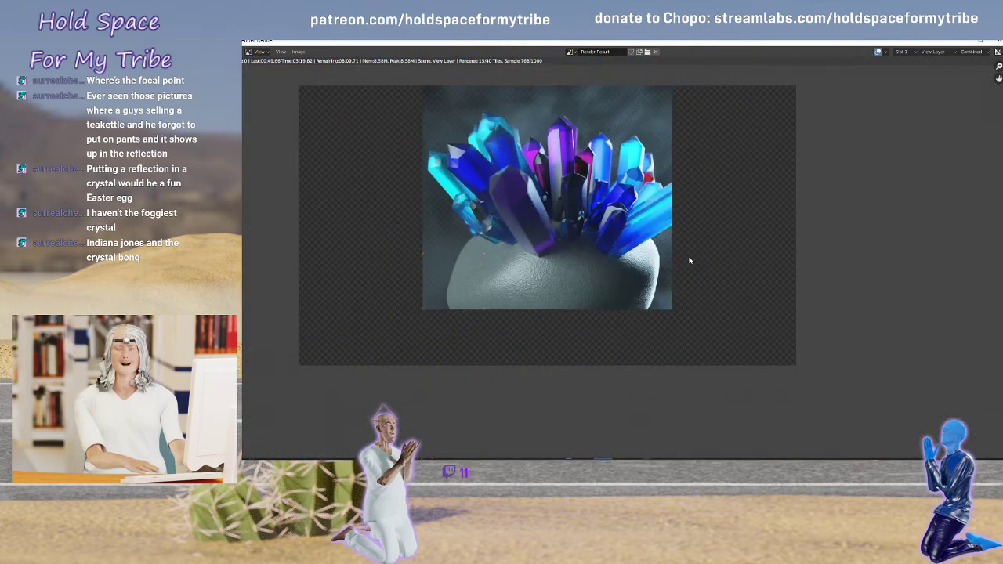
{"action": "middle_click_drag", "start_coordinate": [598, 230], "coordinate": [674, 275]}
{"action": "scroll", "coordinate": [673, 275], "scroll_direction": "up", "scroll_amount": 1}
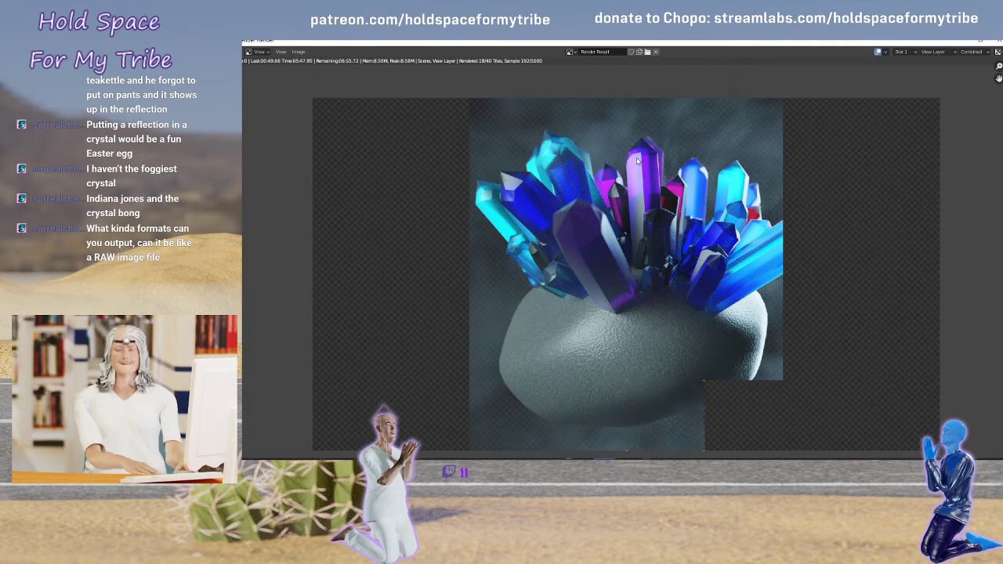
Check the overall composition of crystals, rock and foggy background while the remaining tiles render
{"action": "scroll", "coordinate": [638, 160], "scroll_direction": "down", "scroll_amount": 1}
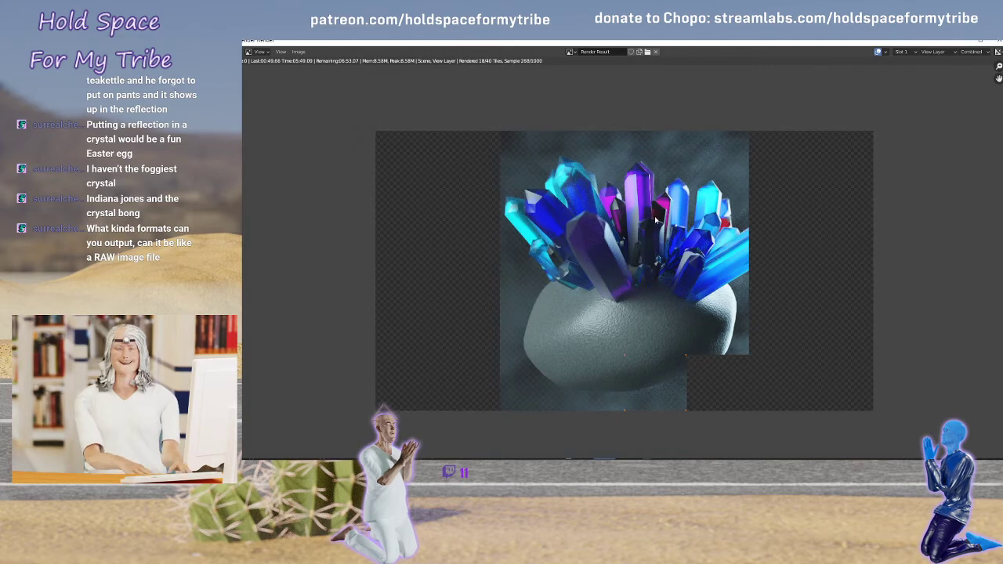
{"action": "scroll", "coordinate": [656, 205], "scroll_direction": "up", "scroll_amount": 2}
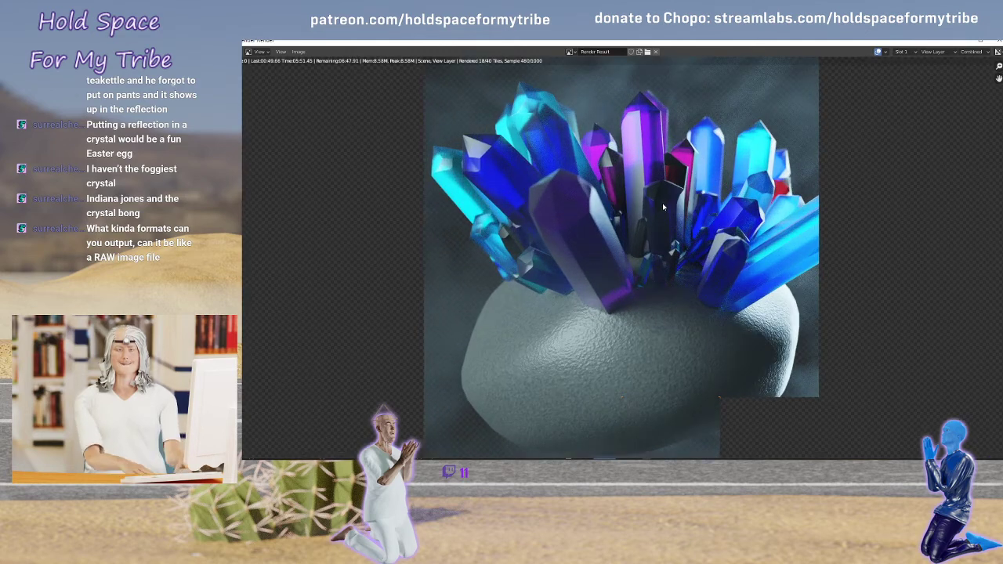
{"action": "scroll", "coordinate": [660, 212], "scroll_direction": "down", "scroll_amount": 1}
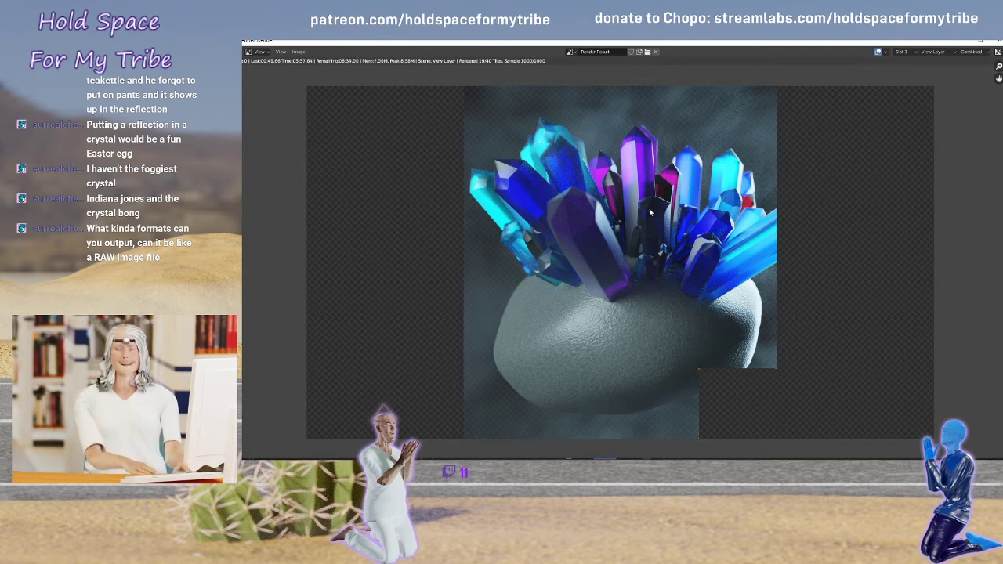
{"action": "scroll", "coordinate": [642, 212], "scroll_direction": "up", "scroll_amount": 1}
{"action": "scroll", "coordinate": [649, 206], "scroll_direction": "down", "scroll_amount": 1}
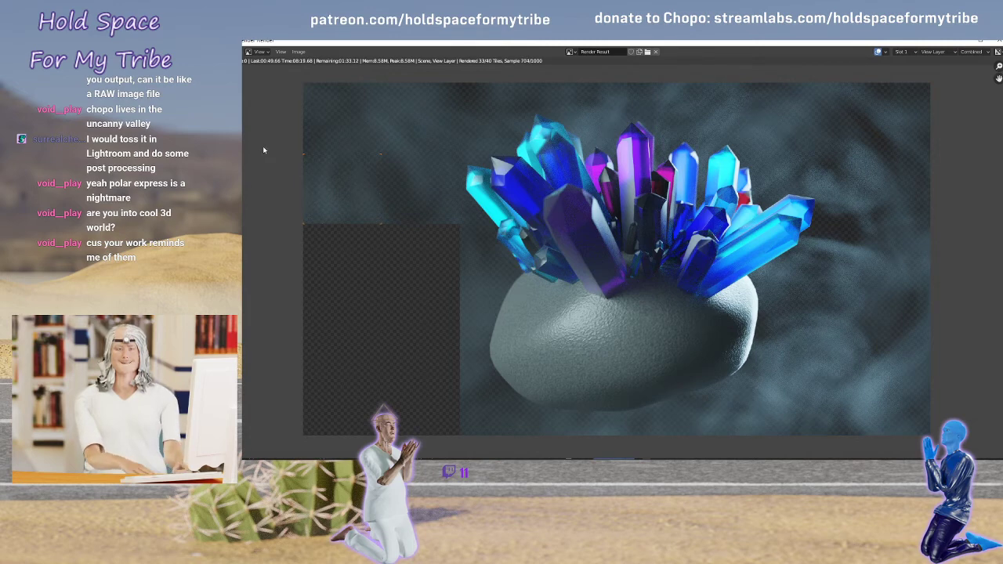
{"action": "scroll", "coordinate": [266, 147], "scroll_direction": "down", "scroll_amount": 1}
{"action": "scroll", "coordinate": [273, 149], "scroll_direction": "up", "scroll_amount": 1}
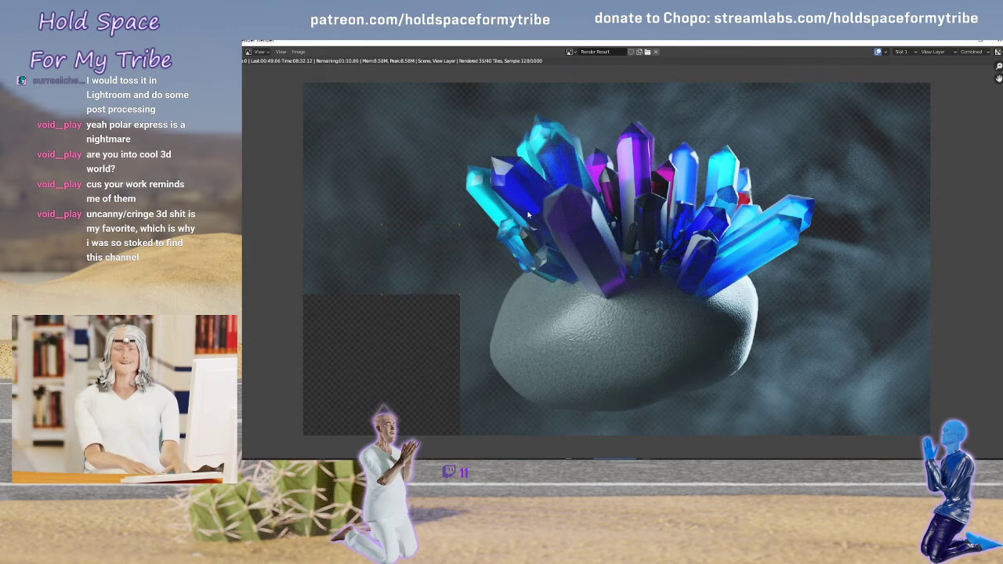
{"action": "scroll", "coordinate": [528, 214], "scroll_direction": "up", "scroll_amount": 1}
{"action": "scroll", "coordinate": [528, 214], "scroll_direction": "up", "scroll_amount": 1}
{"action": "scroll", "coordinate": [528, 214], "scroll_direction": "down", "scroll_amount": 2}
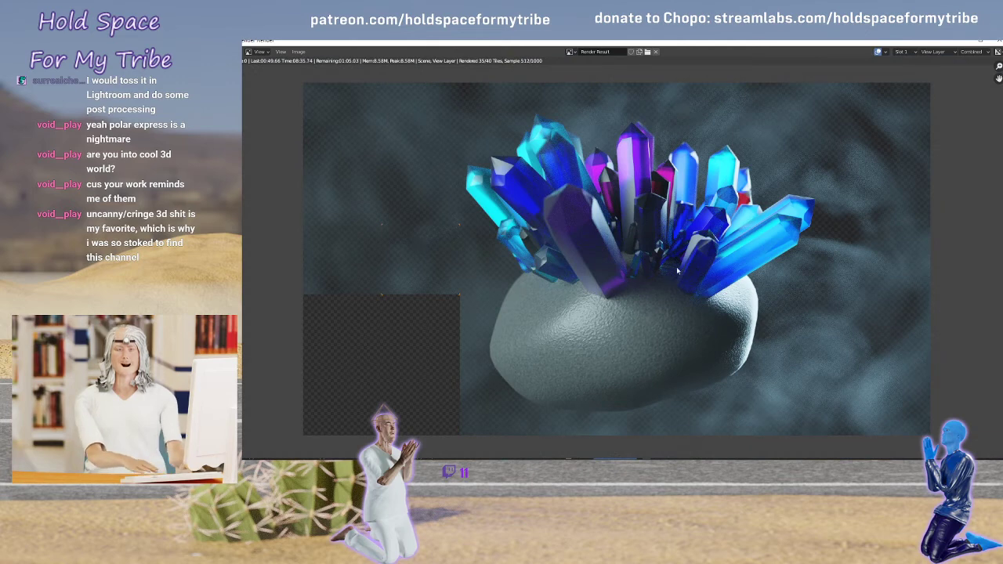
Inspect the rock's lit edge and the completed image, and close the render view
{"action": "scroll", "coordinate": [528, 213], "scroll_direction": "up", "scroll_amount": 6}
{"action": "scroll", "coordinate": [671, 248], "scroll_direction": "up", "scroll_amount": 1}
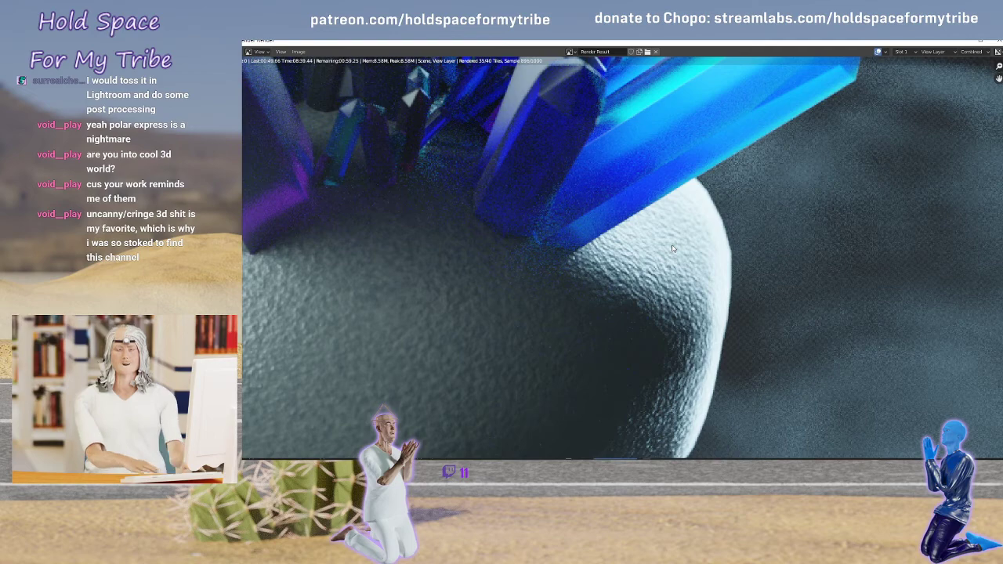
{"action": "scroll", "coordinate": [670, 247], "scroll_direction": "down", "scroll_amount": 5}
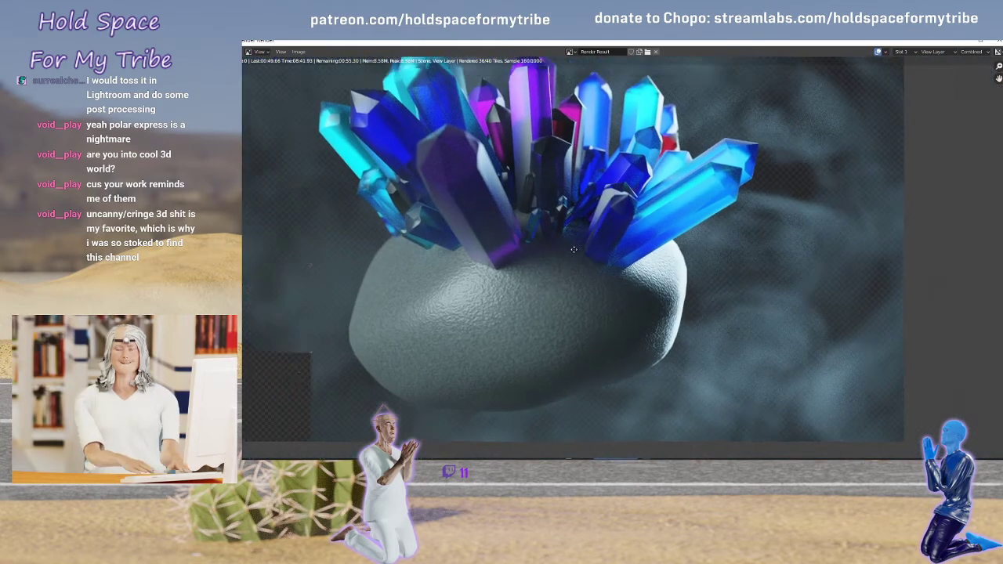
{"action": "scroll", "coordinate": [662, 270], "scroll_direction": "down", "scroll_amount": 2}
{"action": "scroll", "coordinate": [660, 270], "scroll_direction": "up", "scroll_amount": 1}
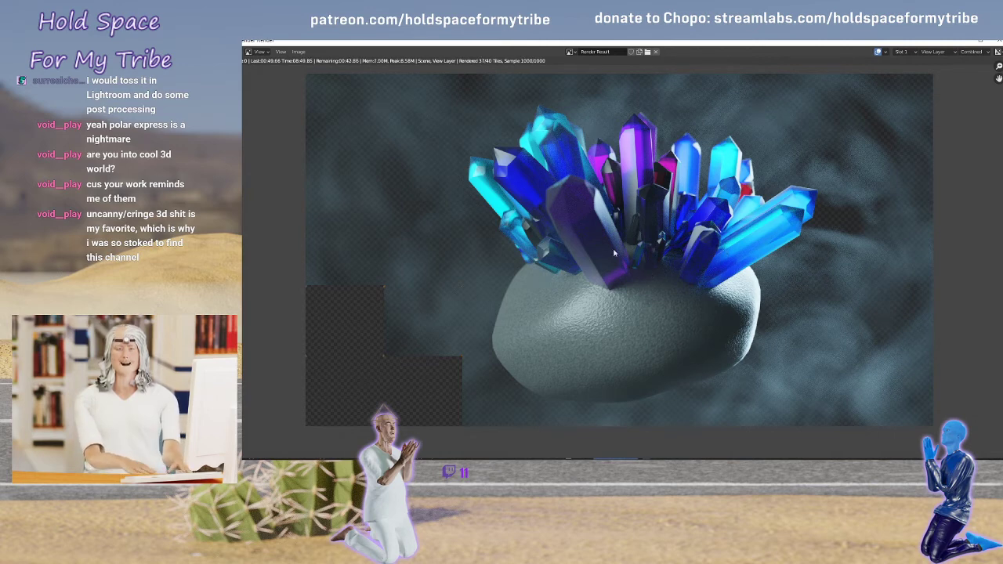
{"action": "mouse_move", "coordinate": [559, 246]}
{"action": "middle_mouse_down"}
{"action": "mouse_move", "coordinate": [629, 246]}
{"action": "mouse_move", "coordinate": [509, 255]}
{"action": "mouse_move", "coordinate": [554, 261]}
{"action": "middle_mouse_up"}
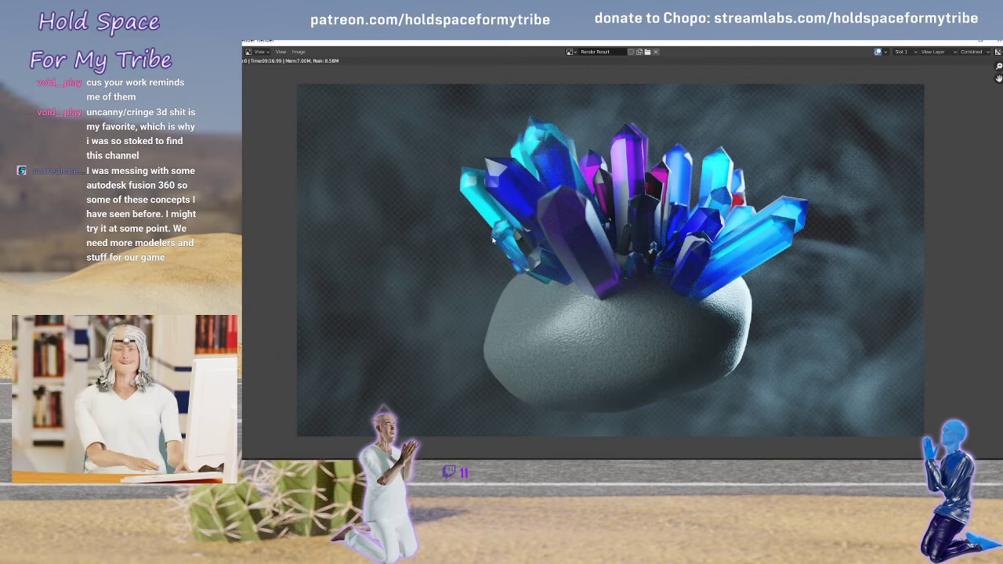
{"action": "scroll", "coordinate": [558, 233], "scroll_direction": "up", "scroll_amount": 1}
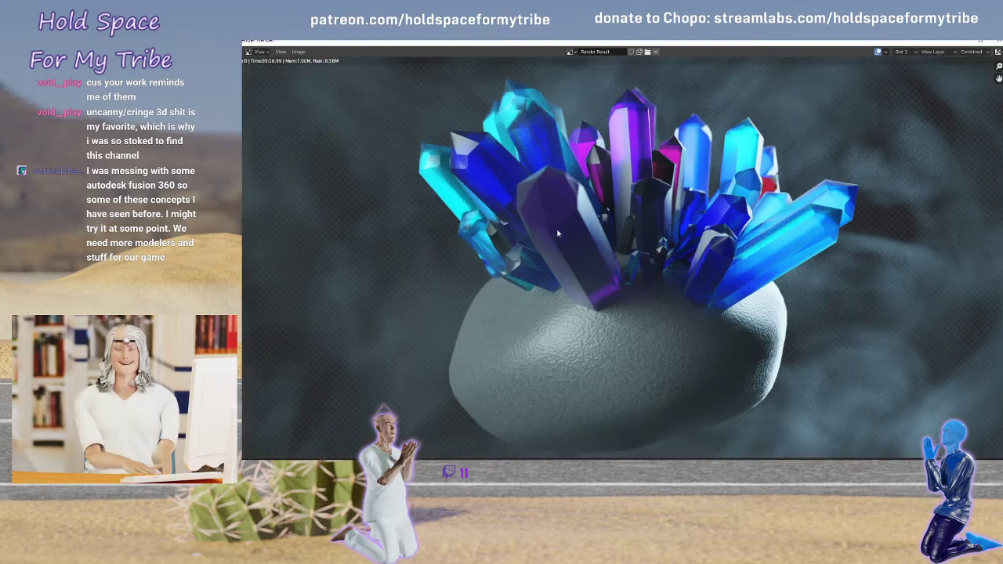
{"action": "scroll", "coordinate": [559, 233], "scroll_direction": "down", "scroll_amount": 1}
{"action": "key", "text": "Escape"}
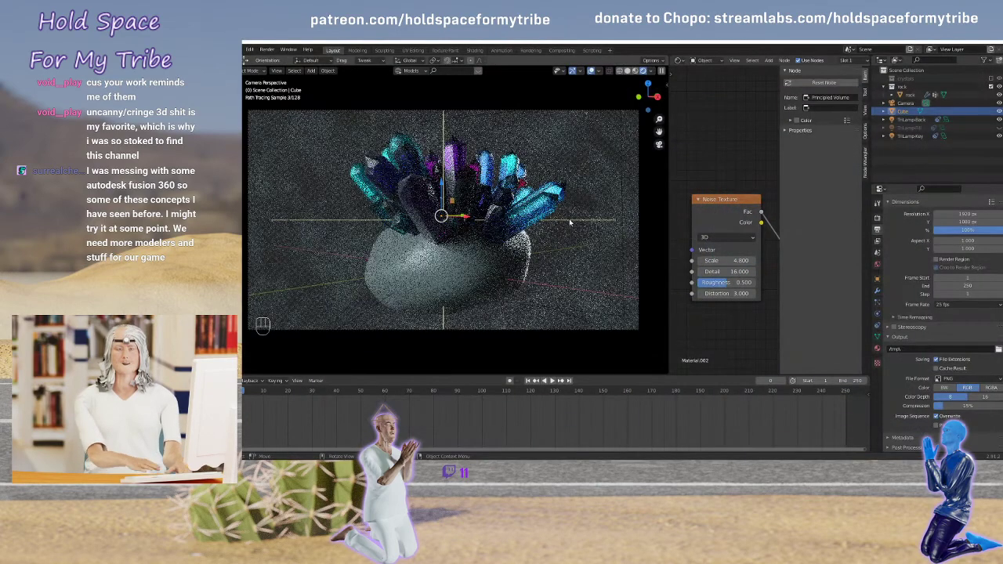
Switch the scene's render engine from Cycles to Eevee
{"action": "left_click", "coordinate": [878, 218]}
{"action": "left_click", "coordinate": [948, 205]}
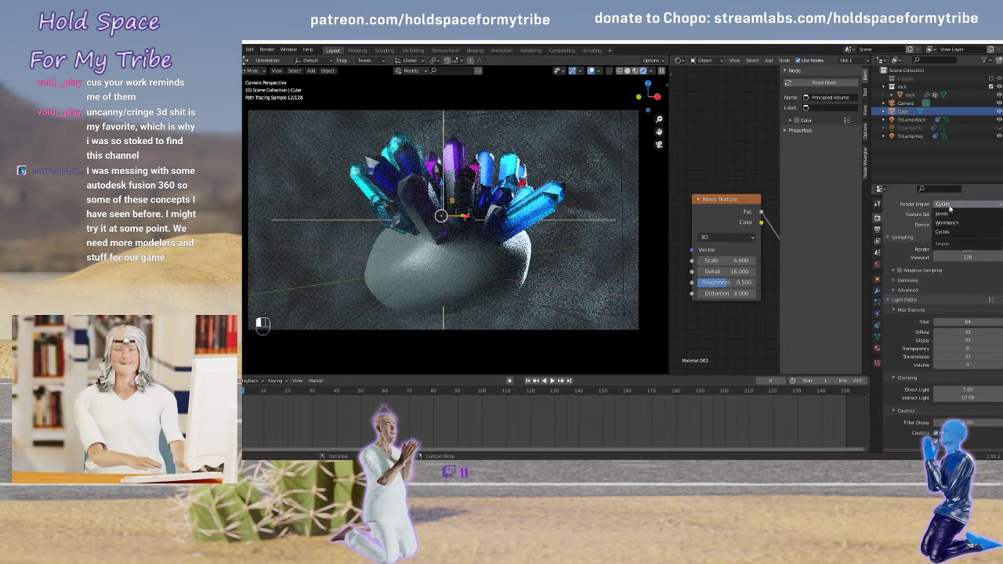
{"action": "left_click", "coordinate": [950, 218]}
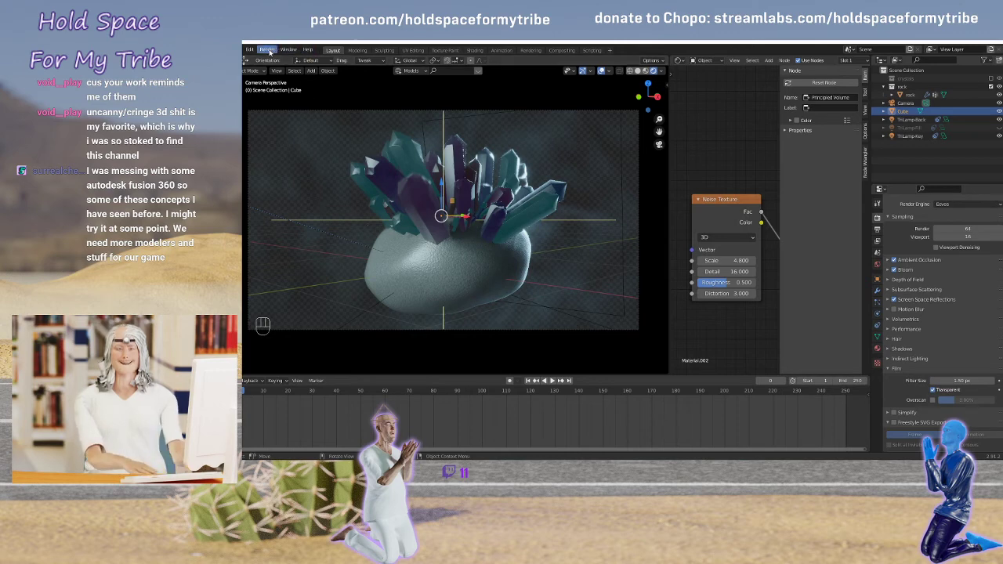
{"action": "left_click", "coordinate": [268, 51]}
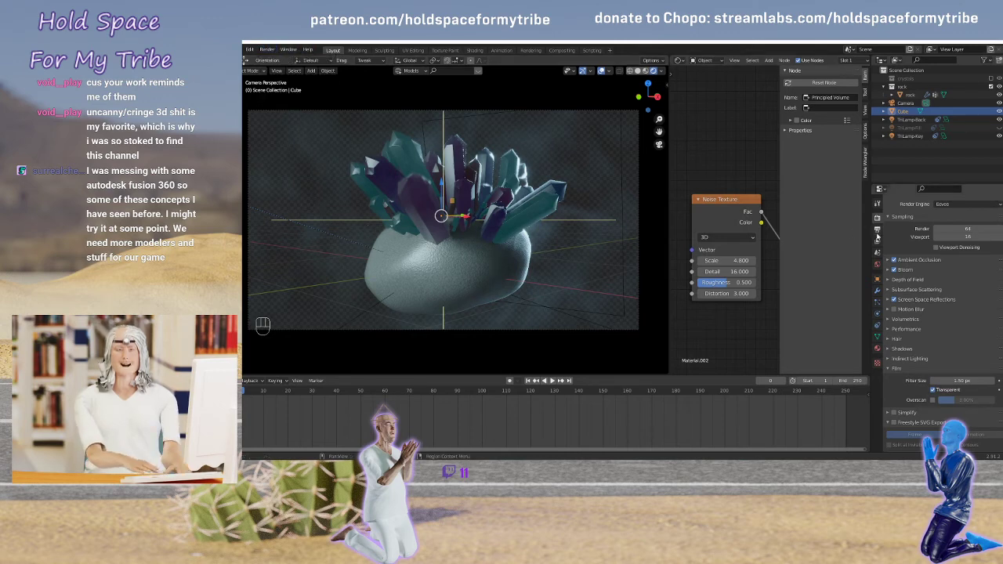
Set the Volumetrics tile size to 2 px in Eevee's render settings
{"action": "scroll", "coordinate": [933, 291], "scroll_direction": "down", "scroll_amount": 3}
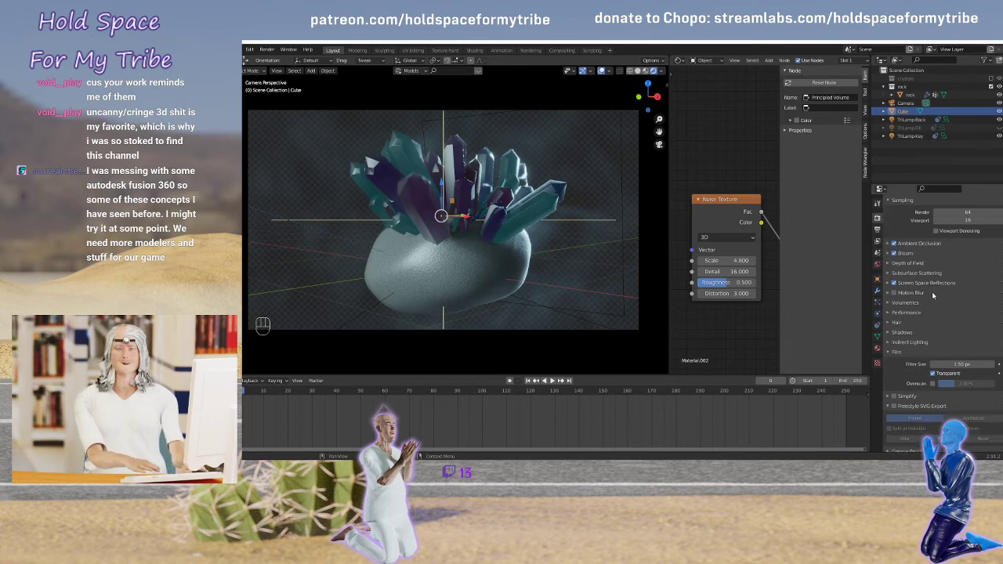
{"action": "left_click", "coordinate": [888, 280]}
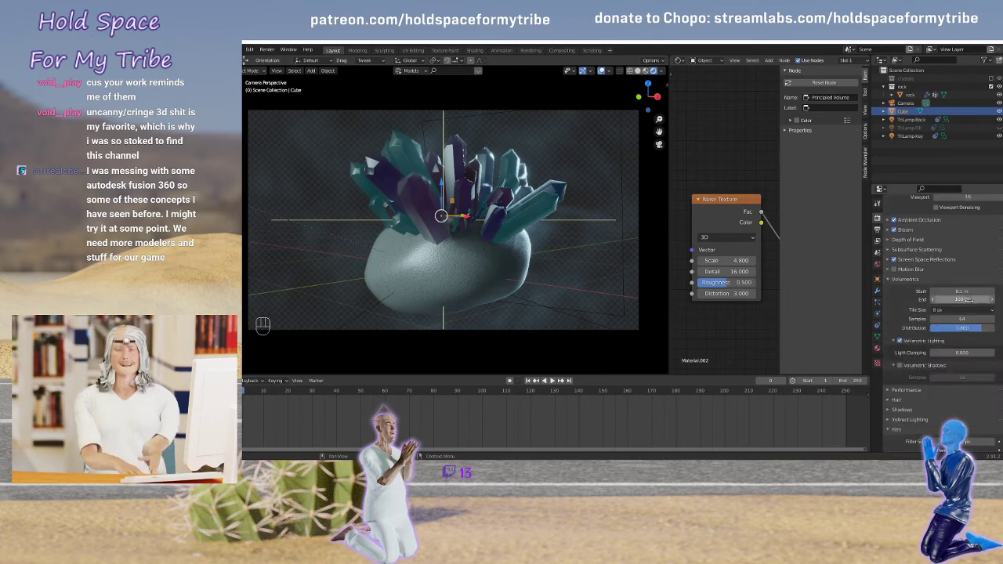
{"action": "left_click", "coordinate": [945, 309]}
{"action": "left_click", "coordinate": [949, 320]}
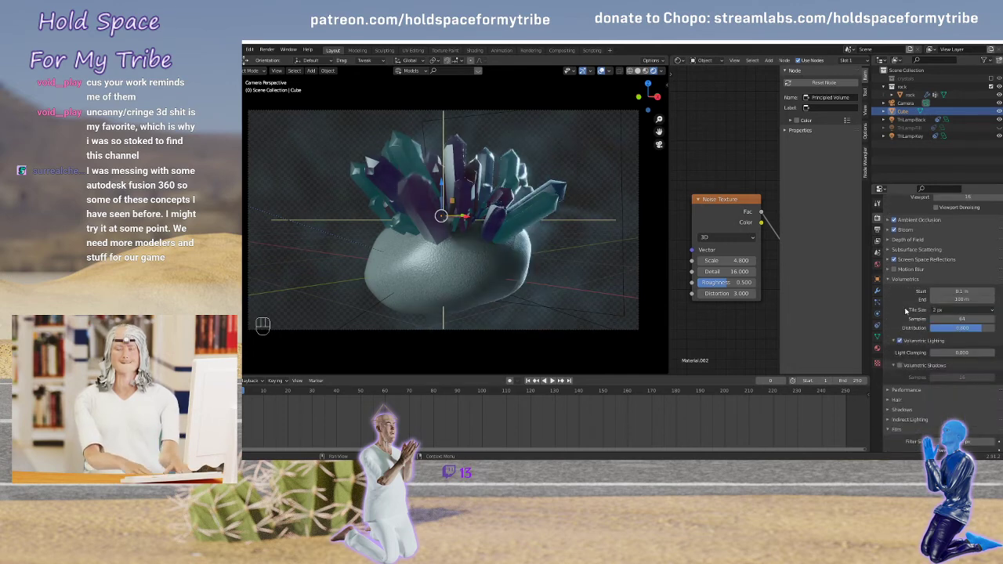
Set the shadow cube size to 1024 px and enable high bitdepth for Eevee's shadows
{"action": "scroll", "coordinate": [905, 313], "scroll_direction": "down", "scroll_amount": 1}
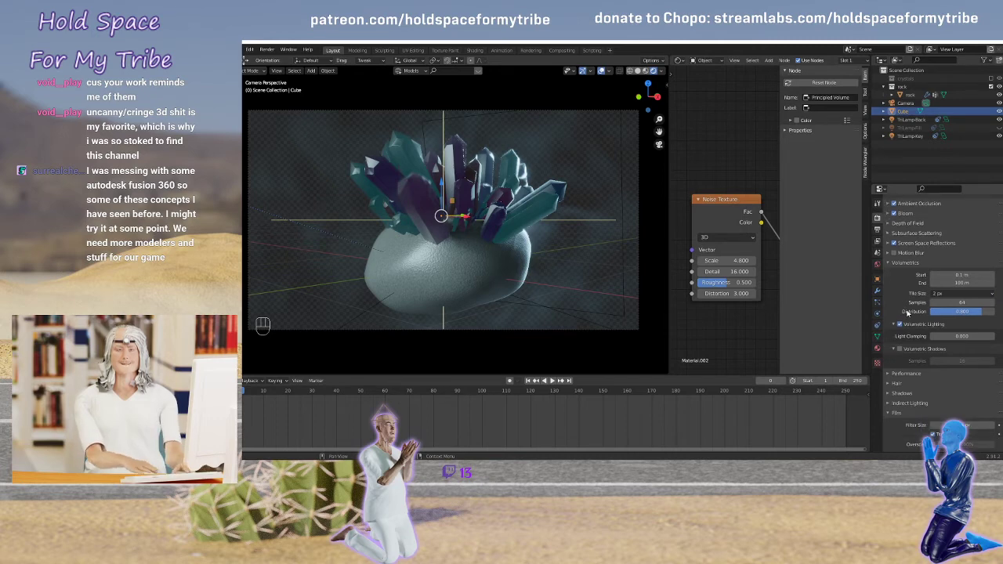
{"action": "scroll", "coordinate": [913, 321], "scroll_direction": "down", "scroll_amount": 2}
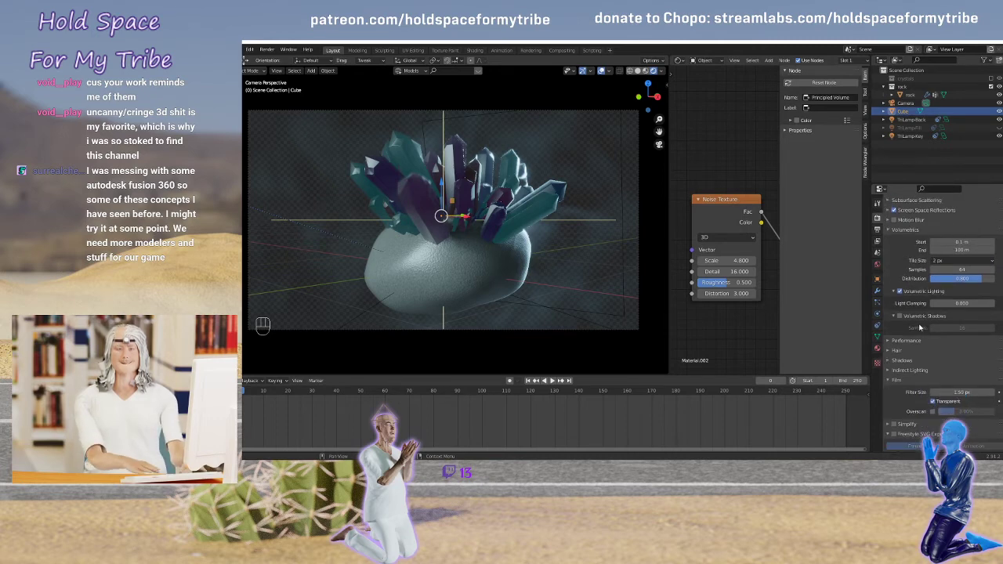
{"action": "scroll", "coordinate": [919, 326], "scroll_direction": "down", "scroll_amount": 3}
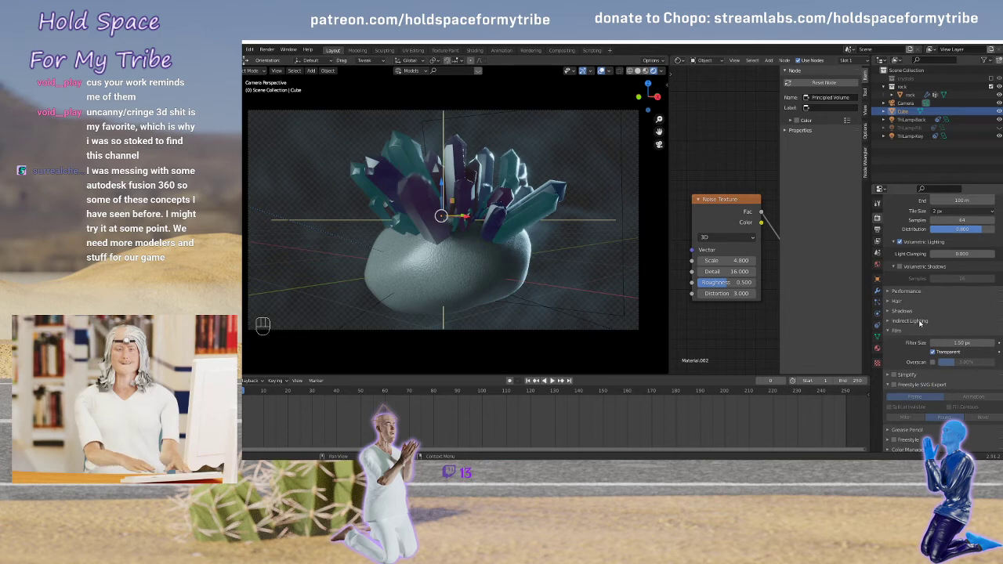
{"action": "left_click", "coordinate": [898, 314]}
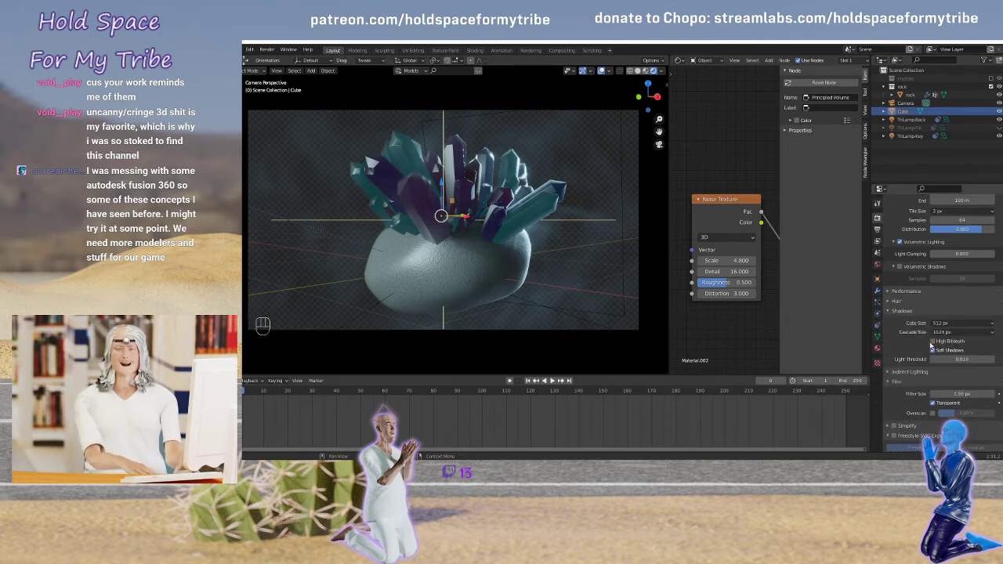
{"action": "left_click", "coordinate": [954, 323]}
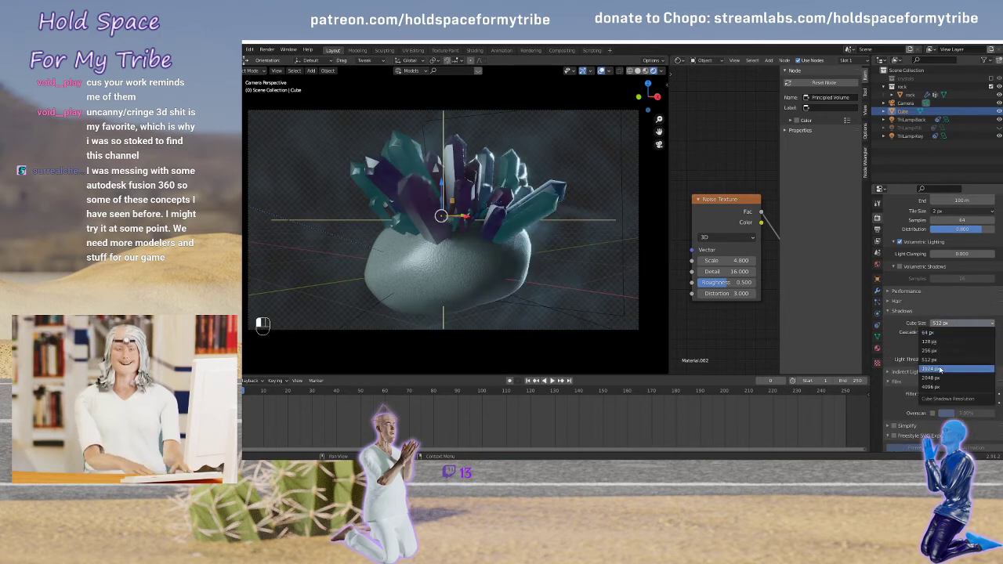
{"action": "left_click", "coordinate": [940, 369]}
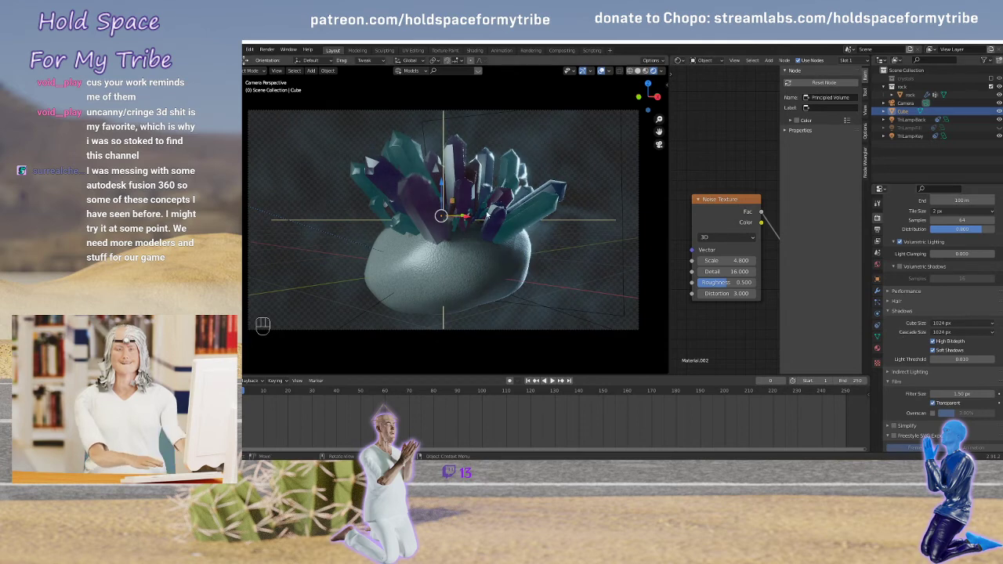
Render a still image of the scene with Eevee and bring the render window fully into view
{"action": "left_click", "coordinate": [266, 49]}
{"action": "left_click", "coordinate": [273, 58]}
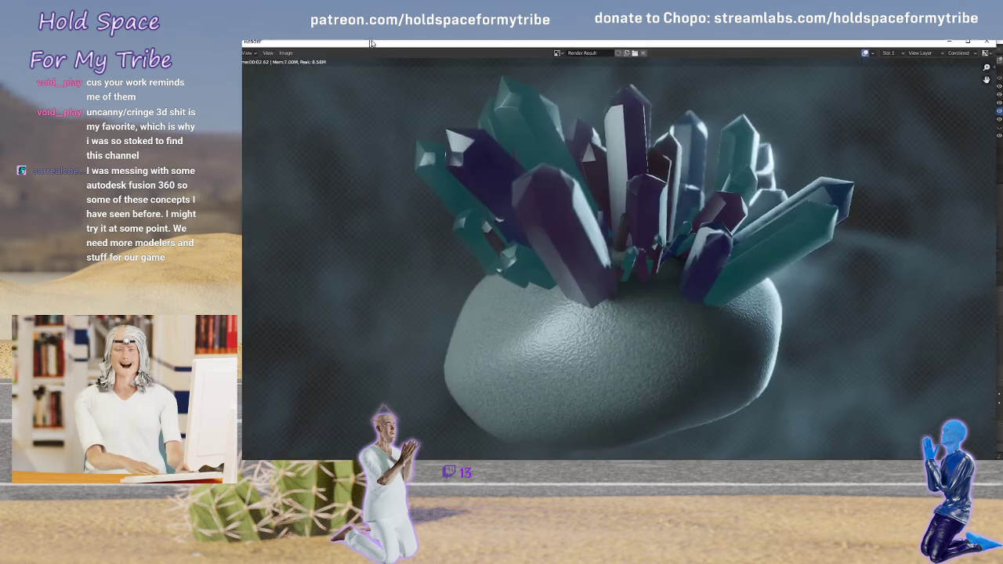
{"action": "left_click_drag", "start_coordinate": [372, 44], "coordinate": [383, 42]}
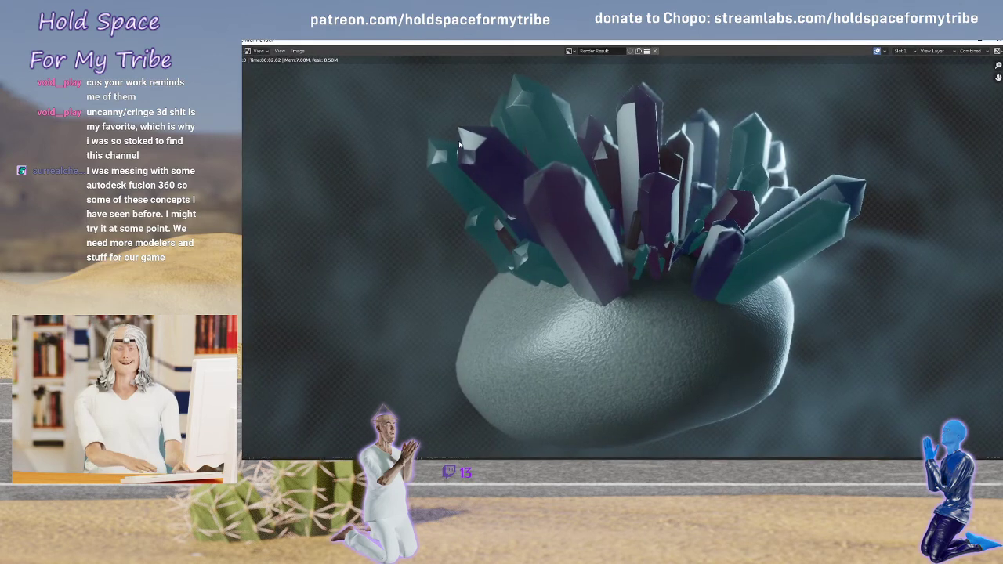
Examine the crystals, rock surface and foggy background in the Eevee render, and close the render view
{"action": "scroll", "coordinate": [460, 144], "scroll_direction": "down", "scroll_amount": 1}
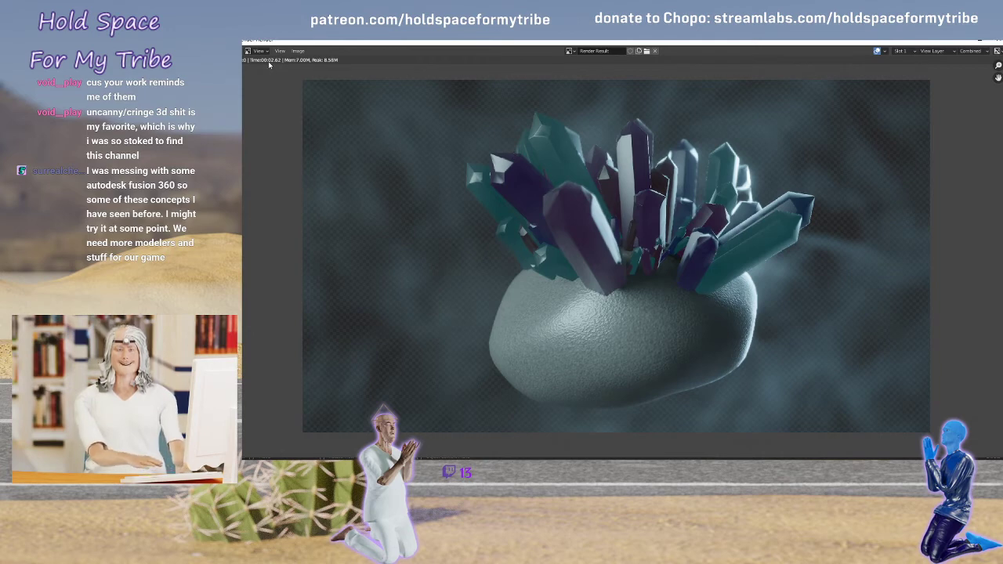
{"action": "scroll", "coordinate": [592, 180], "scroll_direction": "up", "scroll_amount": 3}
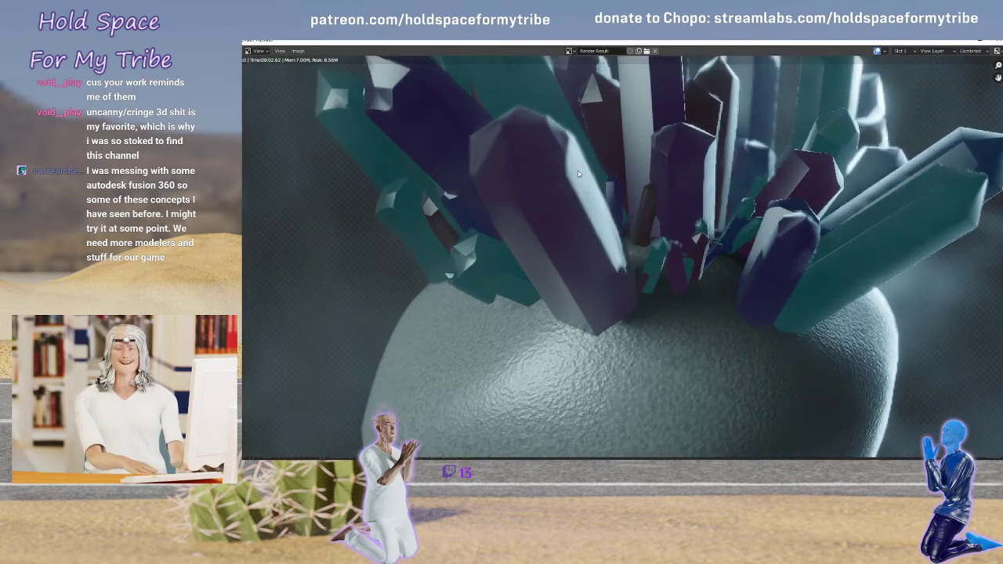
{"action": "scroll", "coordinate": [592, 180], "scroll_direction": "down", "scroll_amount": 2}
{"action": "scroll", "coordinate": [641, 208], "scroll_direction": "down", "scroll_amount": 1}
{"action": "scroll", "coordinate": [641, 208], "scroll_direction": "up", "scroll_amount": 1}
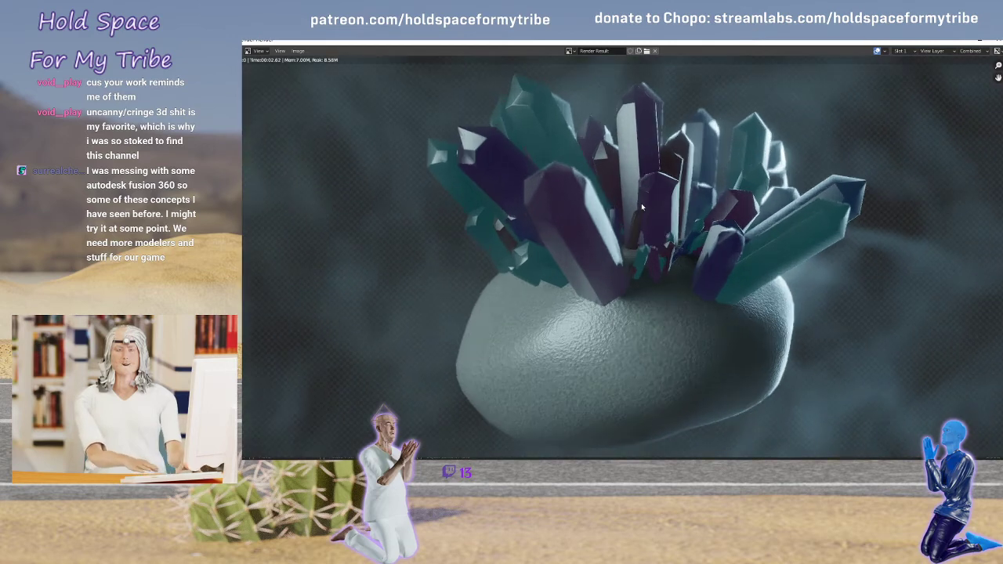
{"action": "scroll", "coordinate": [548, 186], "scroll_direction": "down", "scroll_amount": 1}
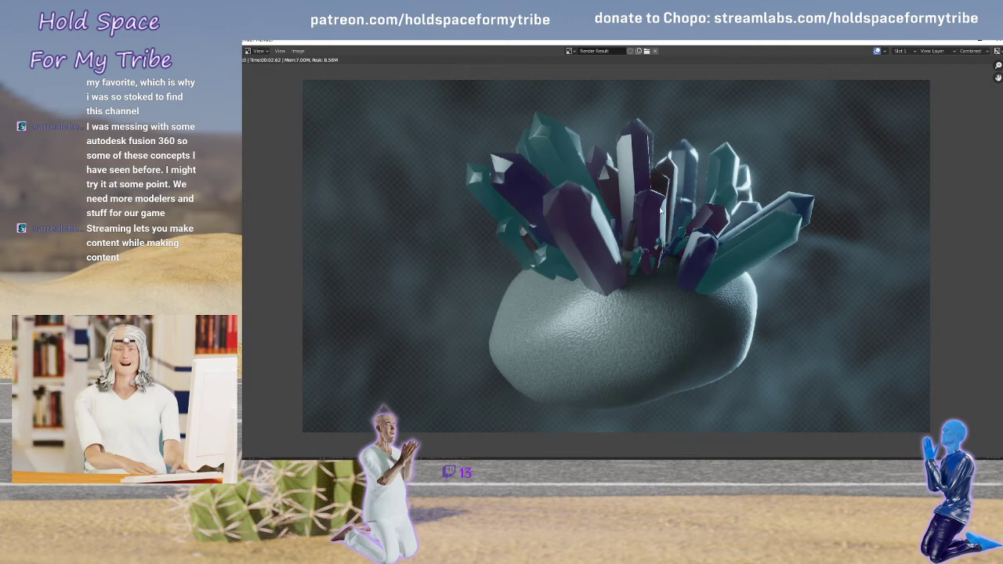
{"action": "mouse_move", "coordinate": [659, 208]}
{"action": "middle_mouse_down"}
{"action": "mouse_move", "coordinate": [627, 210]}
{"action": "mouse_move", "coordinate": [640, 212]}
{"action": "middle_mouse_up"}
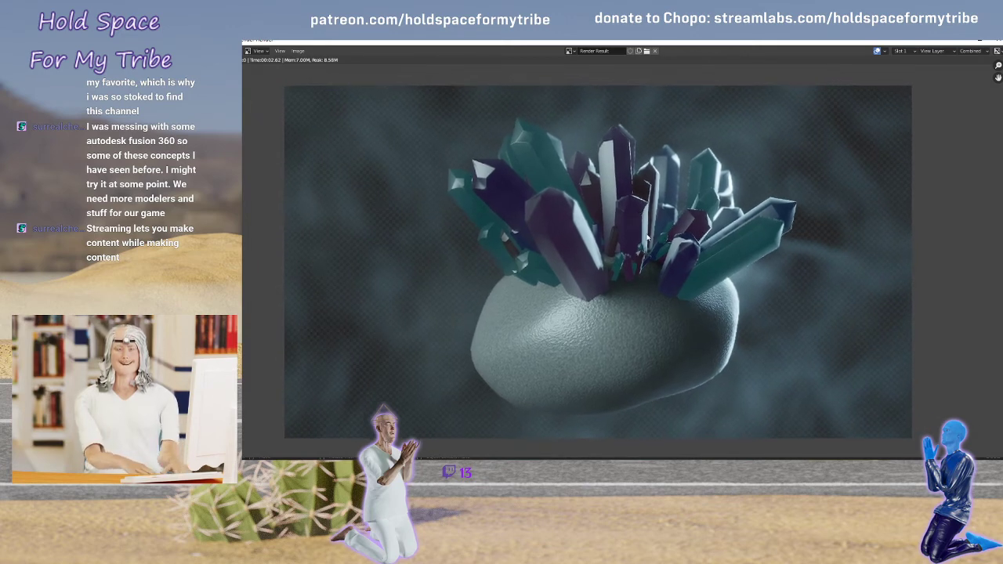
{"action": "key", "text": "Escape"}
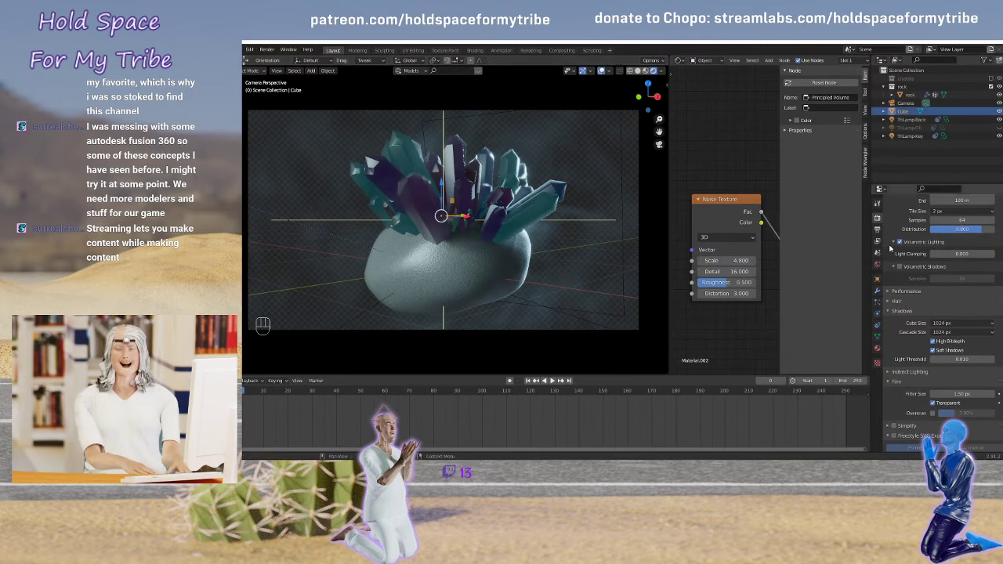
Set the Bloom threshold to about 0.36 and the Bloom intensity to about 0.082
{"action": "scroll", "coordinate": [904, 311], "scroll_direction": "up", "scroll_amount": 5}
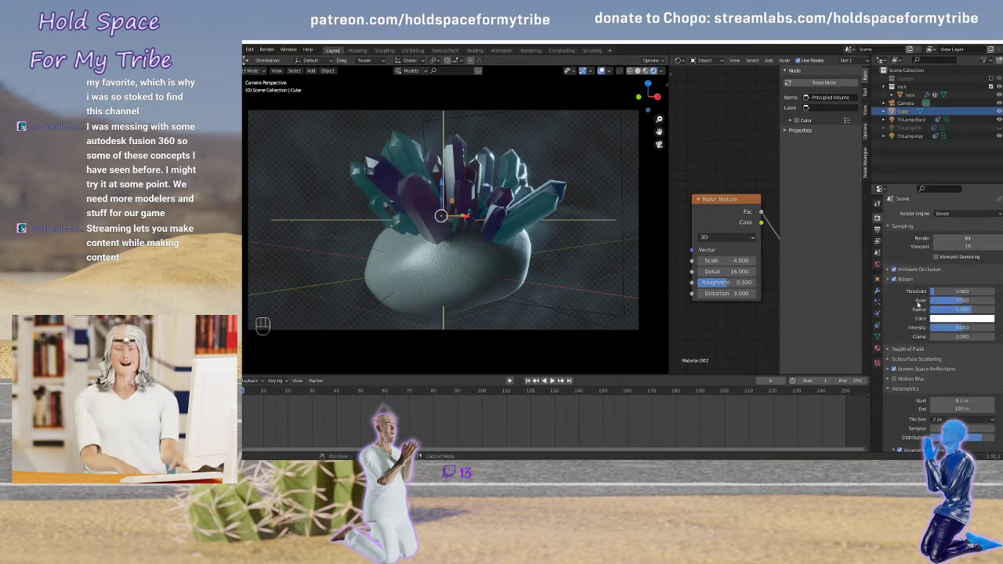
{"action": "left_click_drag", "start_coordinate": [938, 293], "coordinate": [979, 293]}
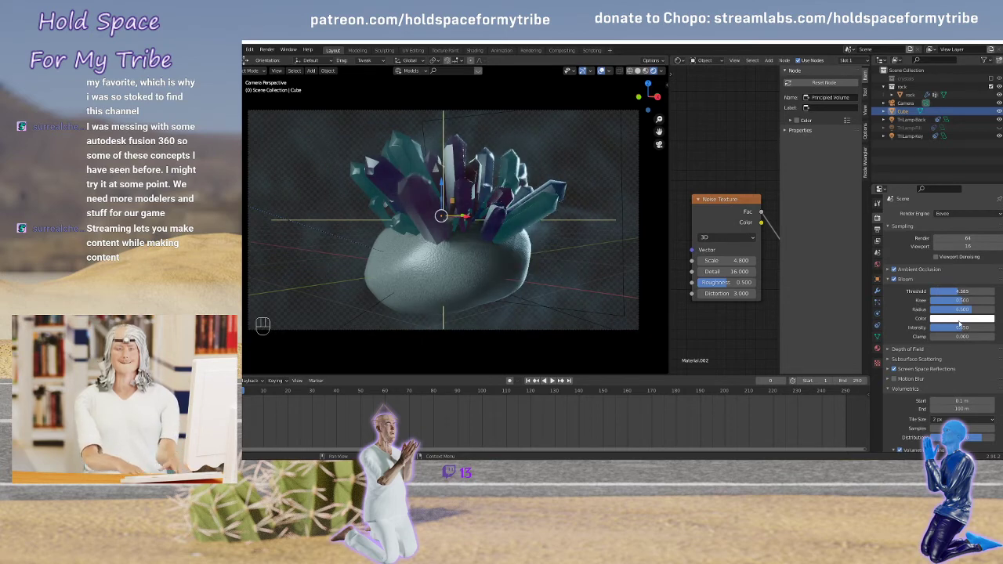
{"action": "left_click_drag", "start_coordinate": [951, 329], "coordinate": [984, 329]}
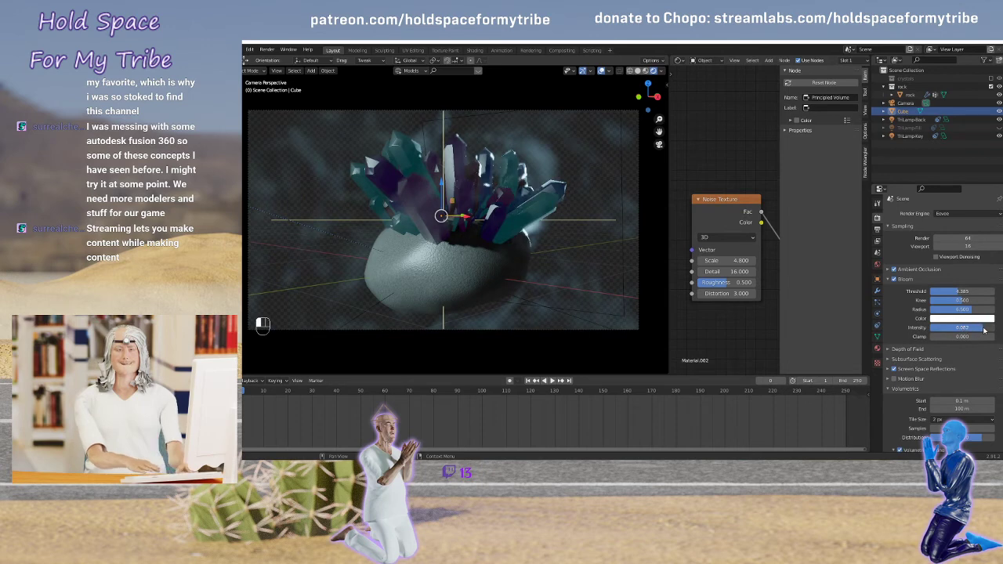
{"action": "left_click_drag", "start_coordinate": [953, 290], "coordinate": [931, 290]}
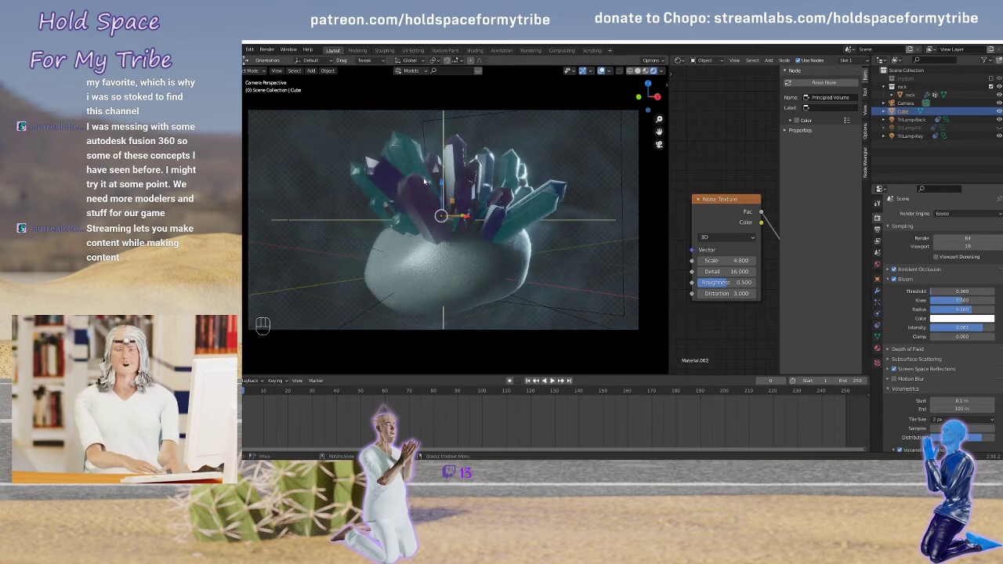
Set the Depth of Field maximum bokeh size to 200 px
{"action": "scroll", "coordinate": [885, 324], "scroll_direction": "down", "scroll_amount": 3}
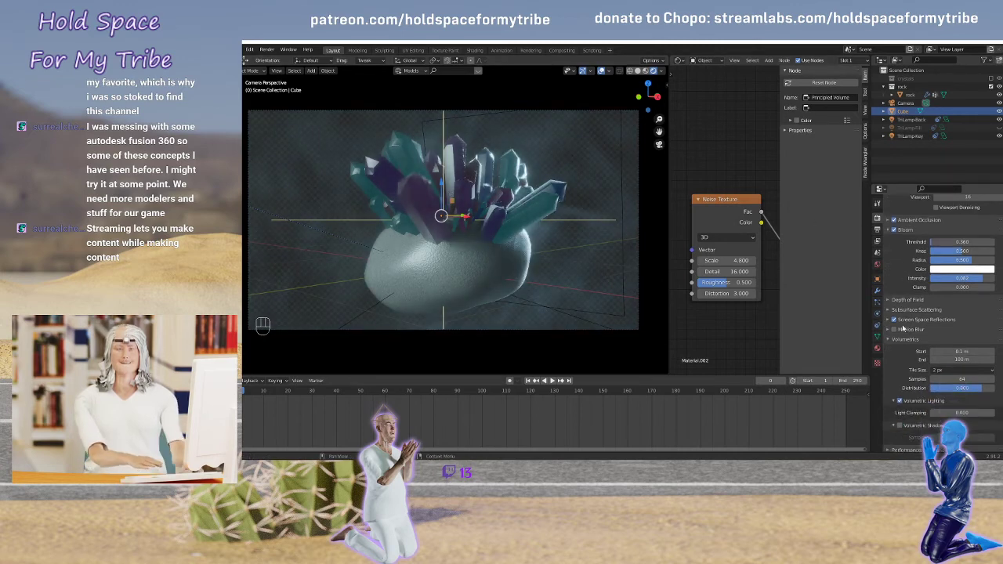
{"action": "left_click", "coordinate": [893, 301]}
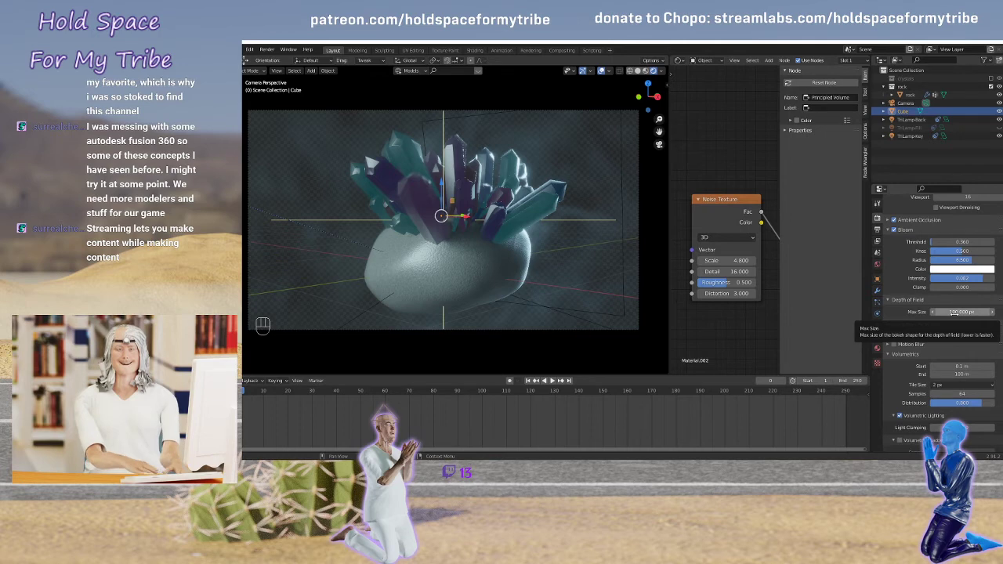
{"action": "left_click", "coordinate": [956, 312]}
{"action": "type", "text": "200"}
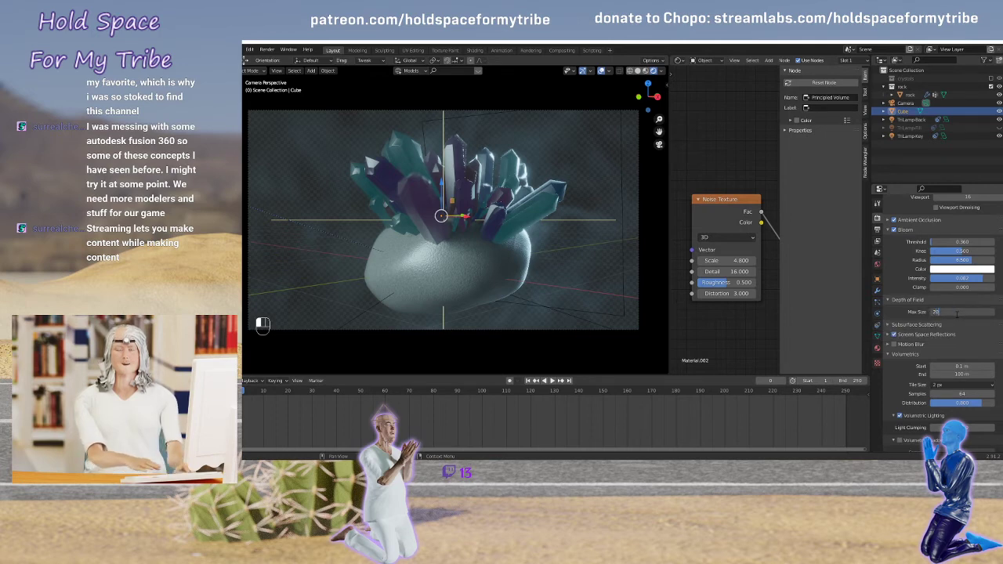
{"action": "key", "text": "Return"}
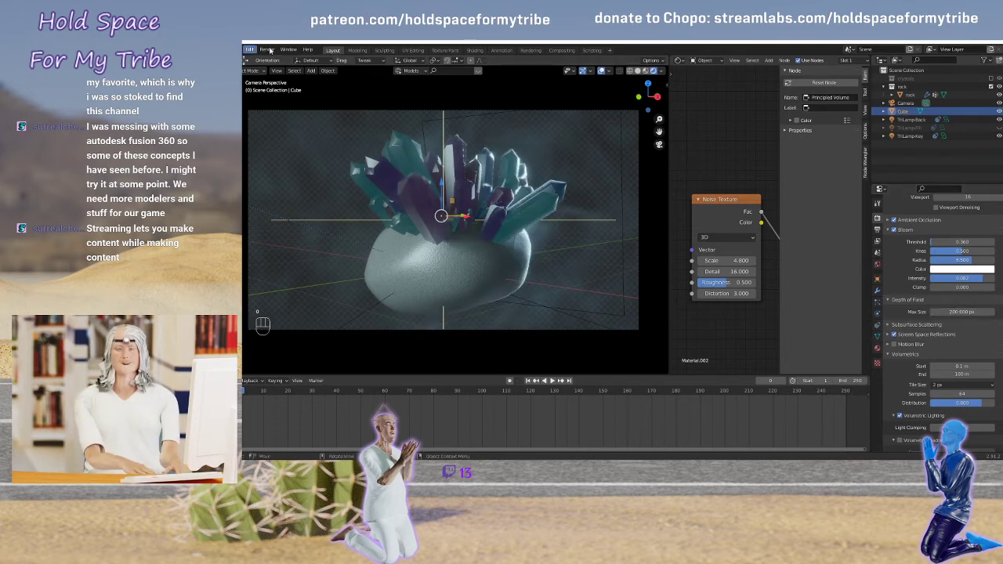
Render the still with the adjusted Bloom and Depth of Field settings, check the whole image and close it
{"action": "left_click", "coordinate": [267, 49]}
{"action": "left_click", "coordinate": [278, 62]}
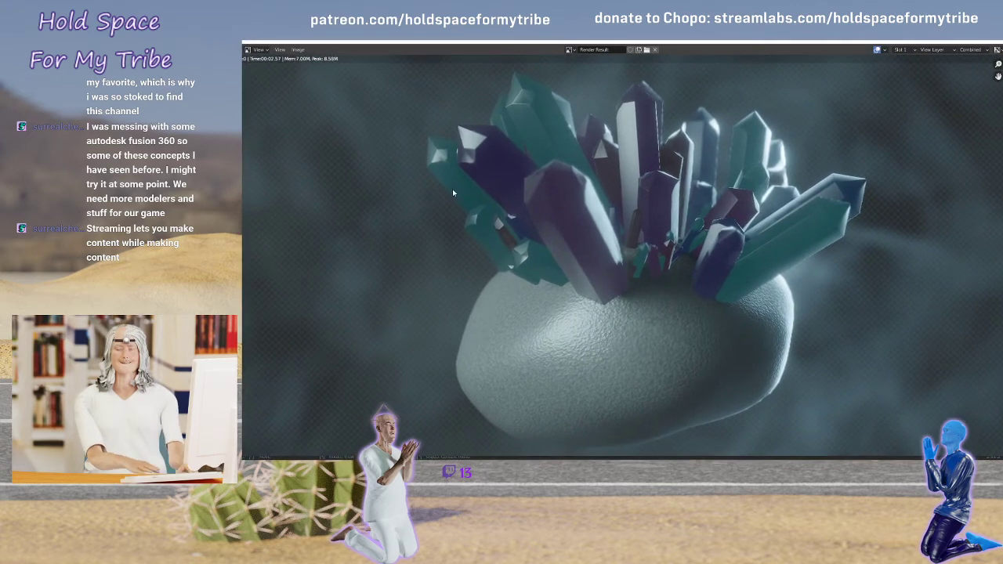
{"action": "scroll", "coordinate": [453, 189], "scroll_direction": "down", "scroll_amount": 1}
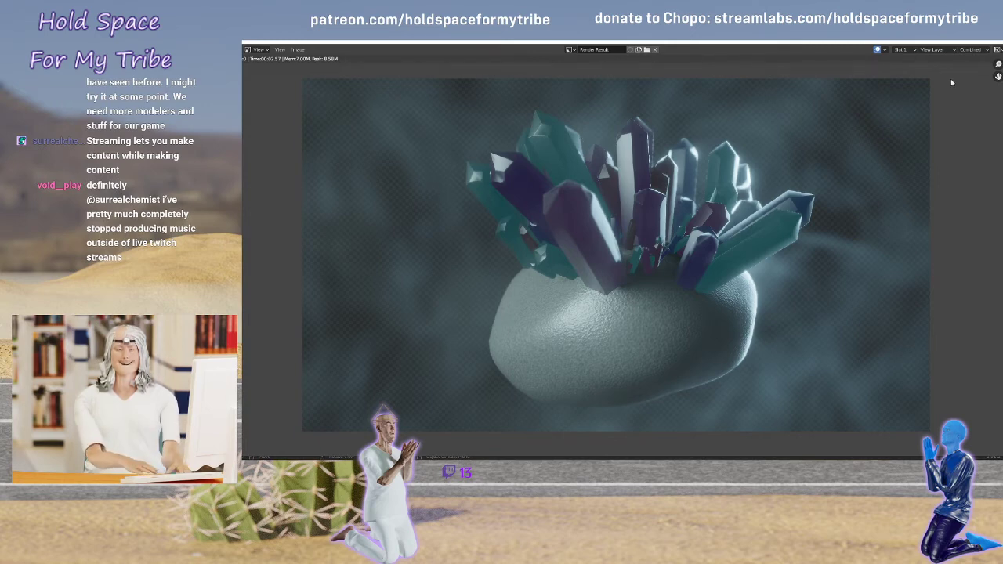
{"action": "key", "text": "Escape"}
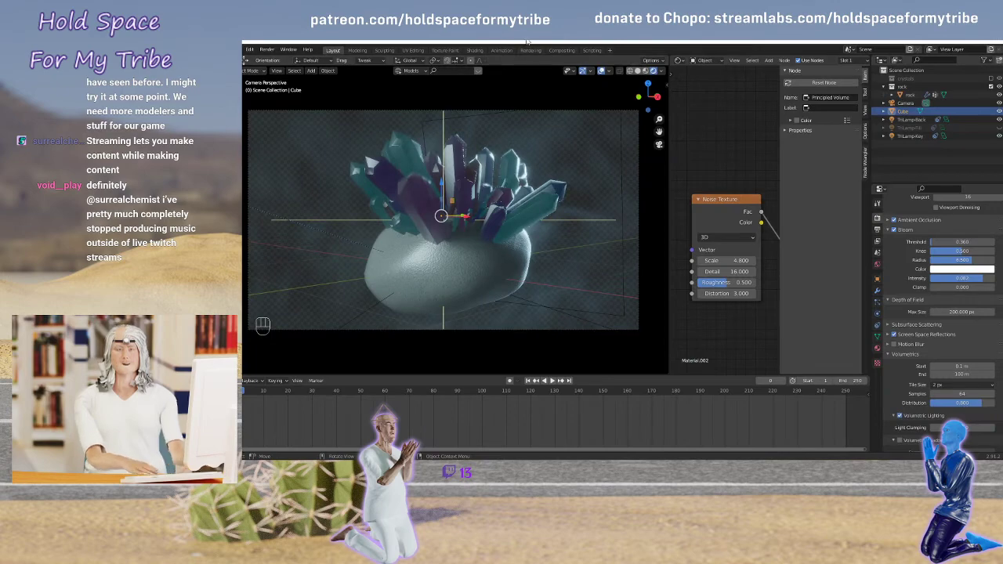
Hide the armature of the human figure in Collection 1 and view the figure above the rock
{"action": "left_click_drag", "start_coordinate": [527, 42], "coordinate": [1002, 79]}
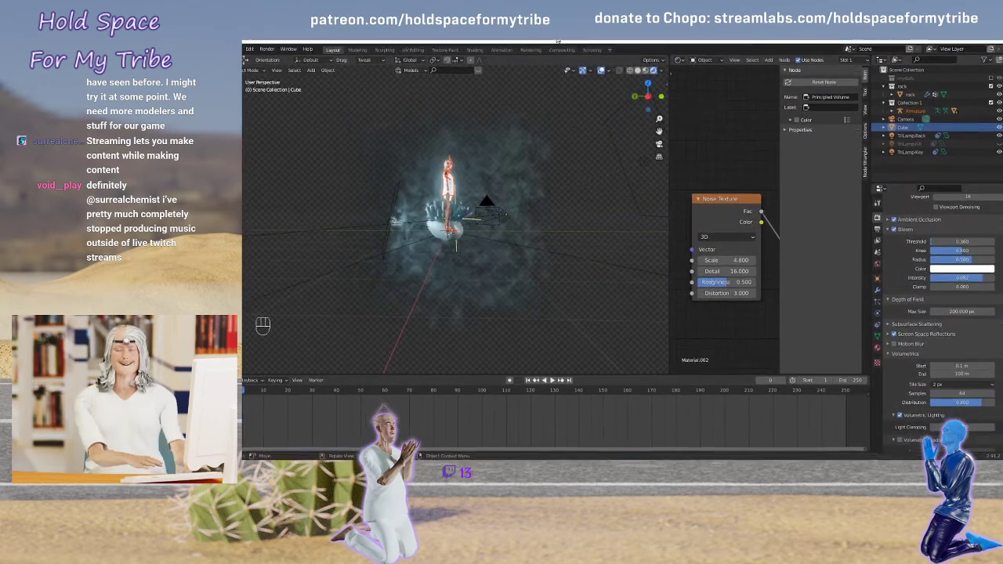
{"action": "middle_click_drag", "start_coordinate": [564, 159], "coordinate": [486, 157]}
{"action": "scroll", "coordinate": [487, 157], "scroll_direction": "up", "scroll_amount": 5}
{"action": "scroll", "coordinate": [487, 158], "scroll_direction": "down", "scroll_amount": 3}
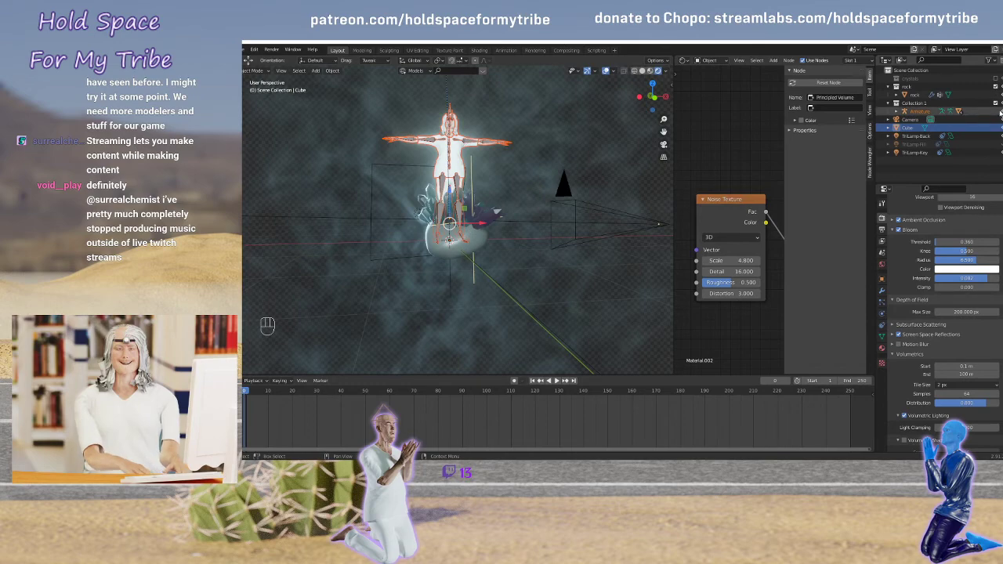
{"action": "left_click", "coordinate": [972, 111]}
{"action": "middle_click_drag", "start_coordinate": [549, 156], "coordinate": [535, 171]}
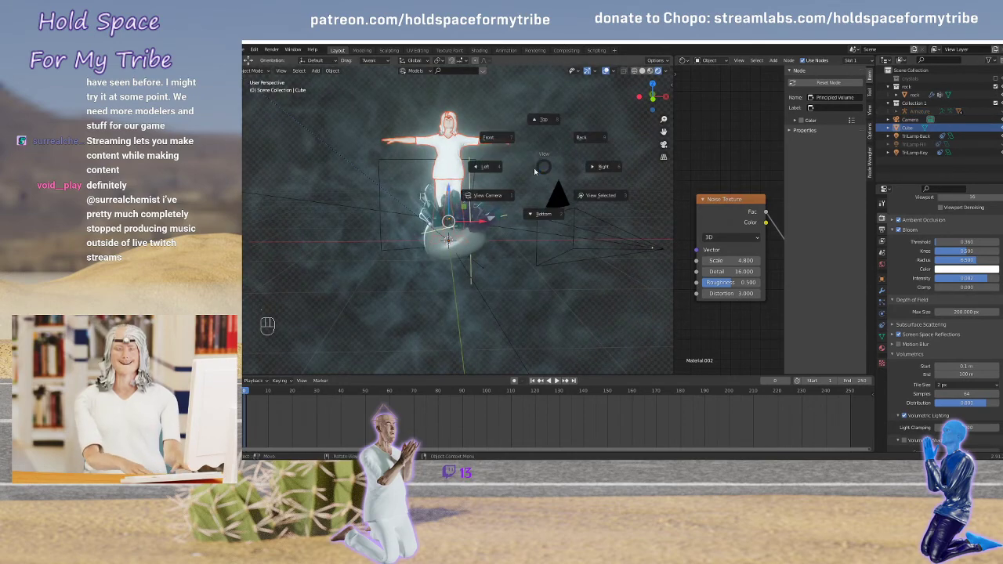
Look through the camera, make the figure's armature visible again and move it down about 1.06 m along Z
{"action": "key", "text": "KP_0"}
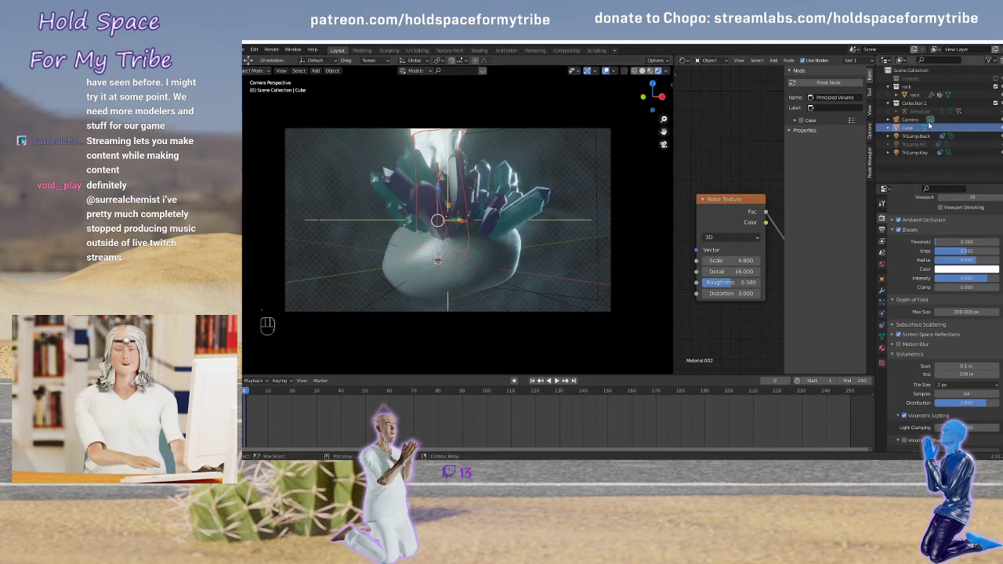
{"action": "left_click", "coordinate": [921, 103]}
{"action": "right_click", "coordinate": [921, 104]}
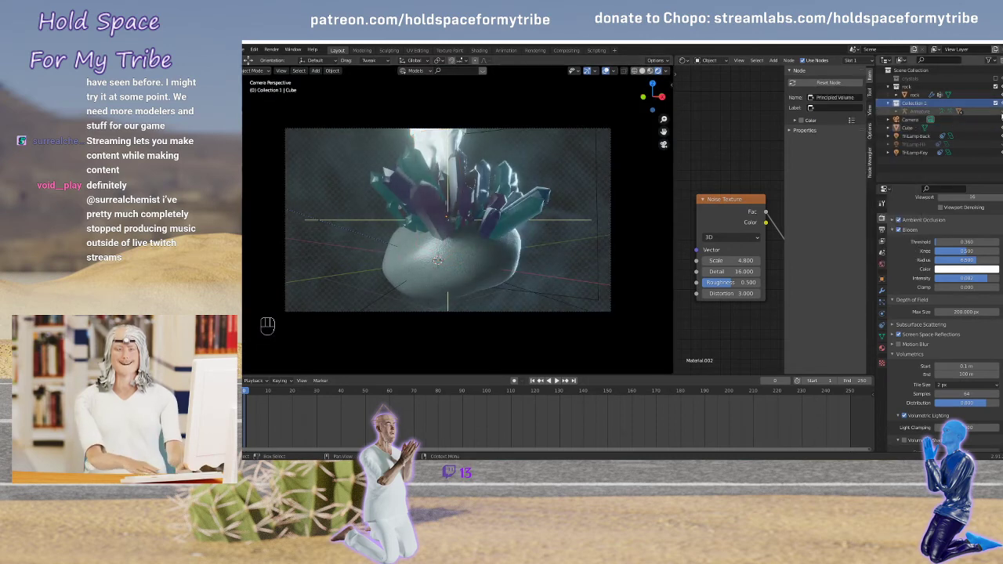
{"action": "left_click", "coordinate": [1001, 111]}
{"action": "left_click", "coordinate": [436, 185]}
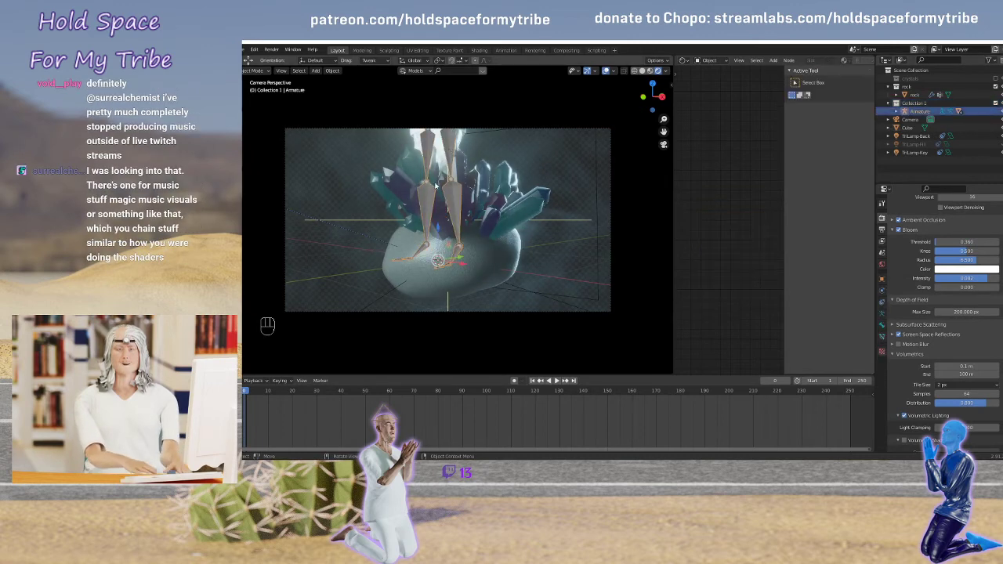
{"action": "key", "text": "g"}
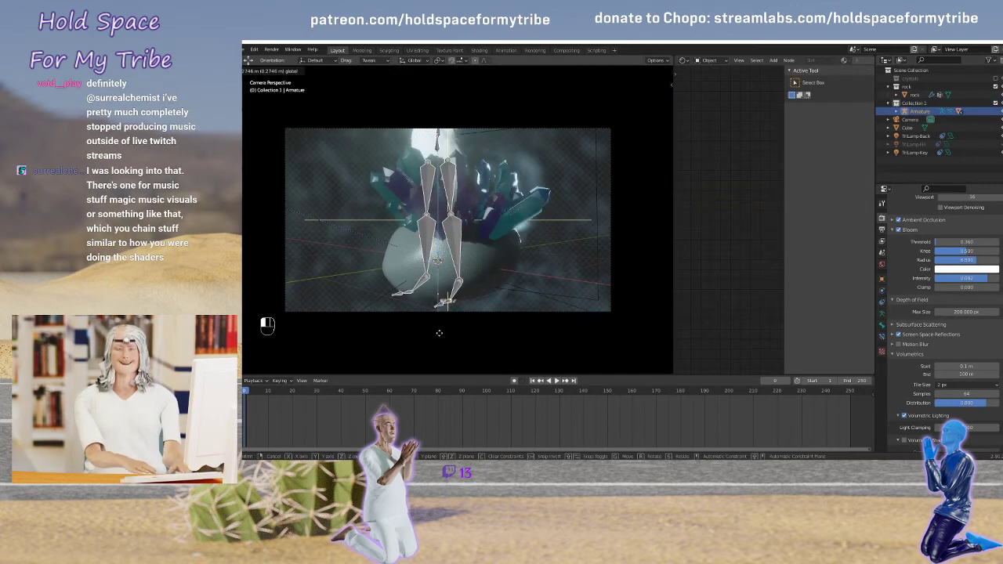
{"action": "left_click", "coordinate": [440, 356]}
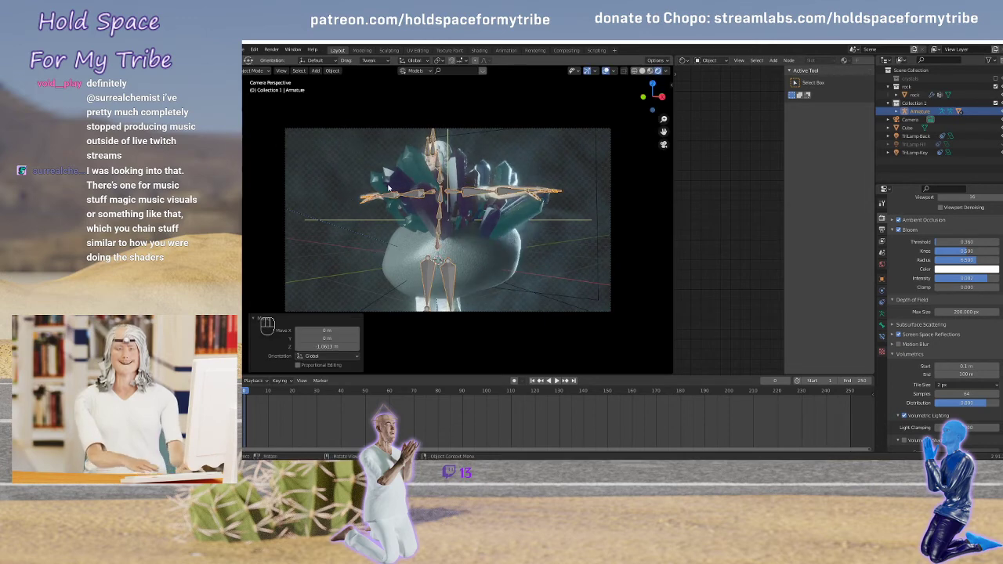
Rotate the figure's armature about the global Z axis so its outstretched arms face the camera more squarely
{"action": "key", "text": "g"}
{"action": "key", "text": "z"}
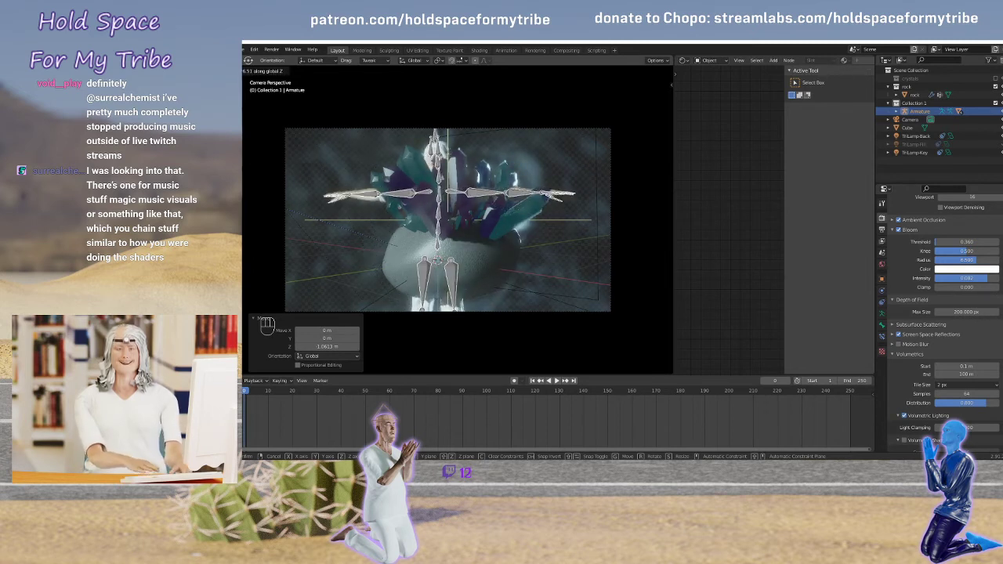
{"action": "left_click", "coordinate": [277, 186]}
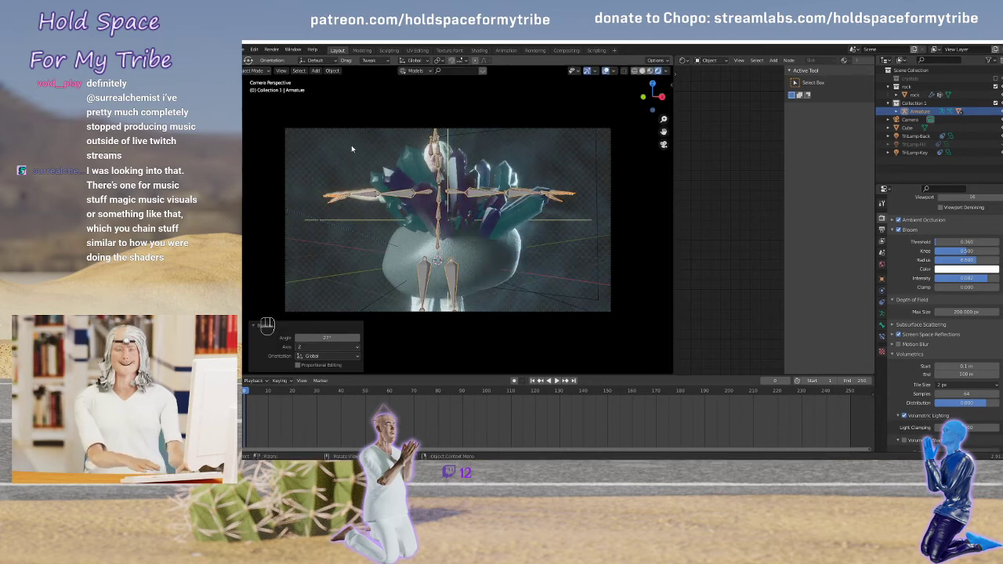
Rotate the figure's armature about 13° around the global Z axis and scale it up uniformly by about 1.845
{"action": "key", "text": "g"}
{"action": "key", "text": "z"}
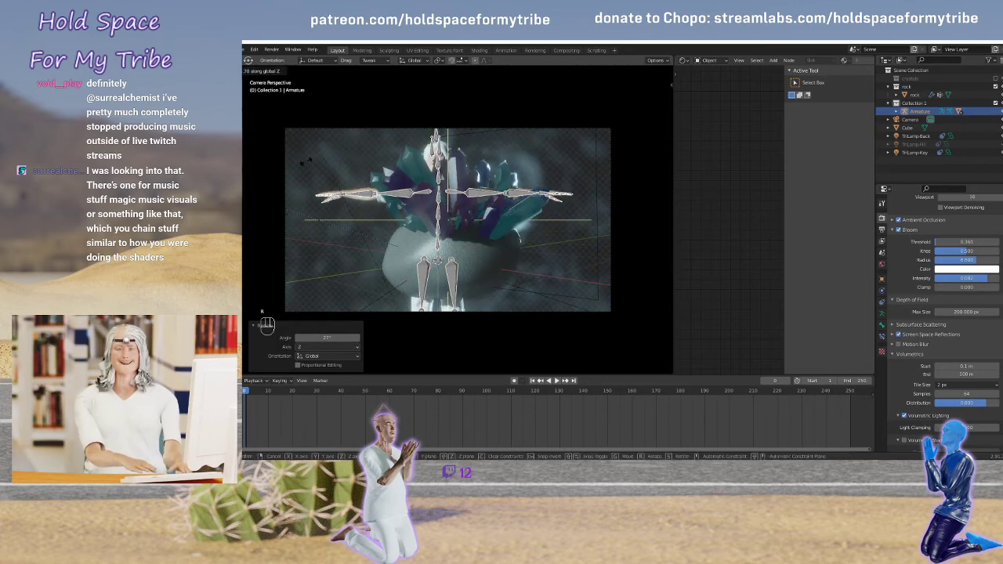
{"action": "left_click", "coordinate": [349, 211]}
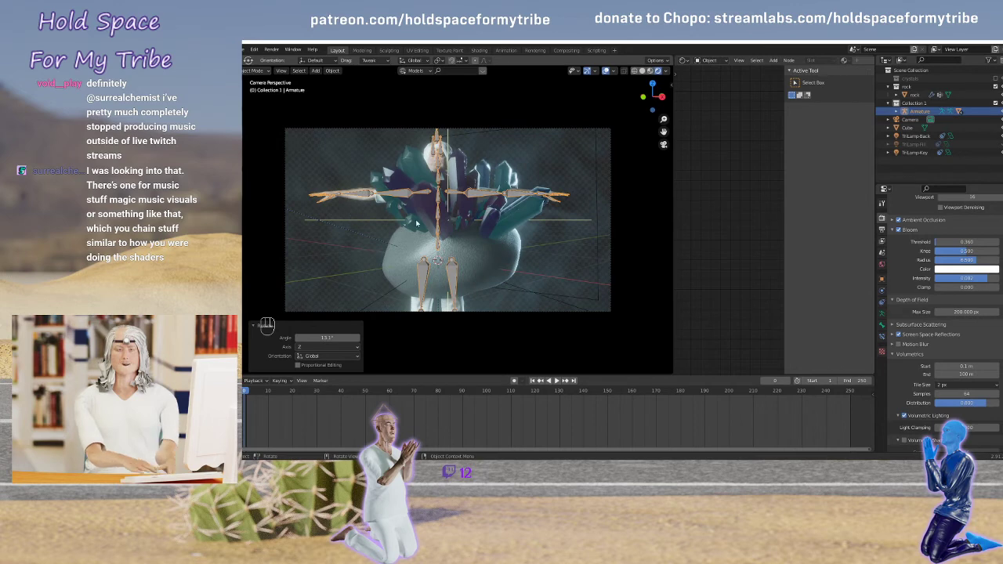
{"action": "key", "text": "s"}
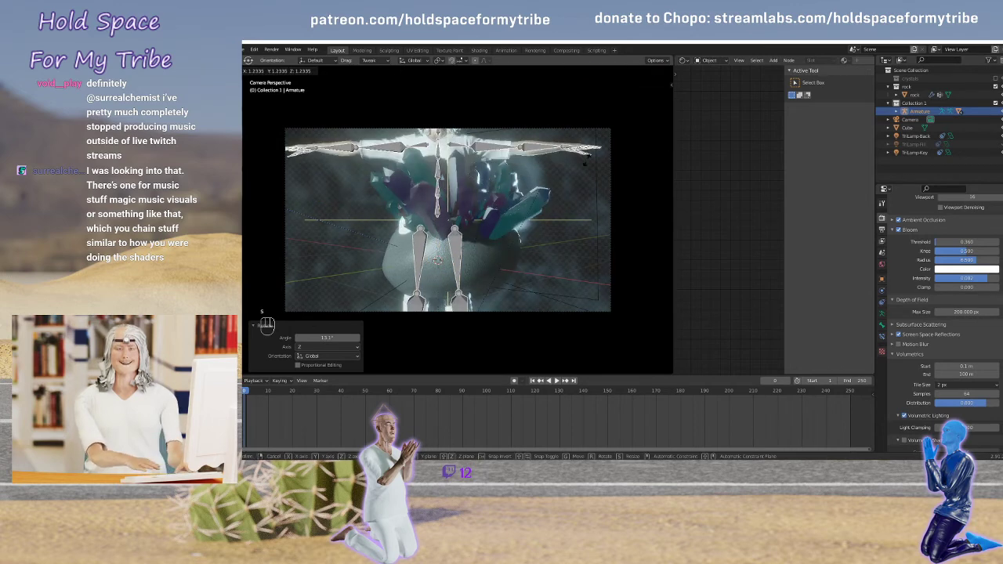
{"action": "left_click", "coordinate": [582, 192]}
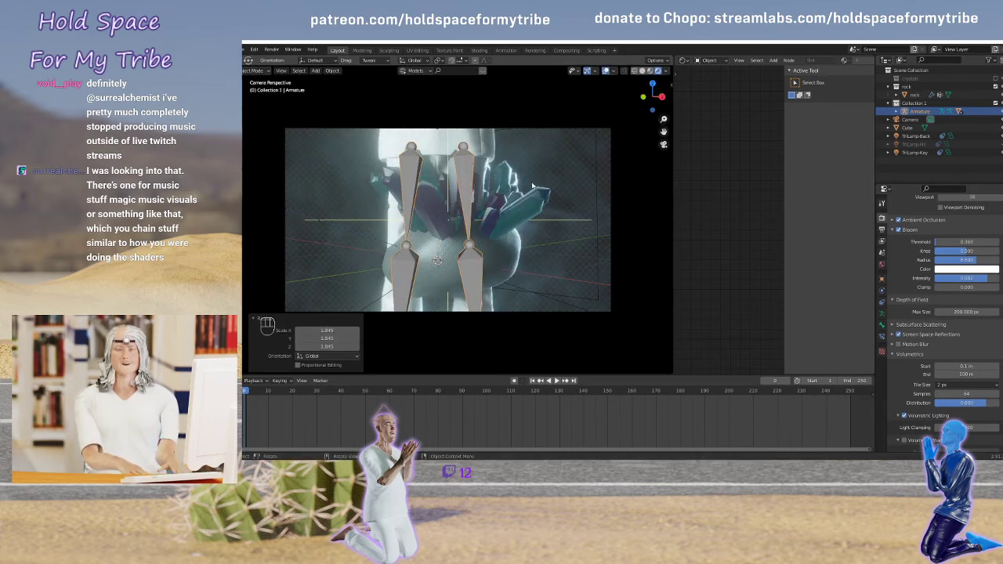
Move the enlarged armature down 2 m along the global Z axis
{"action": "key", "text": "g"}
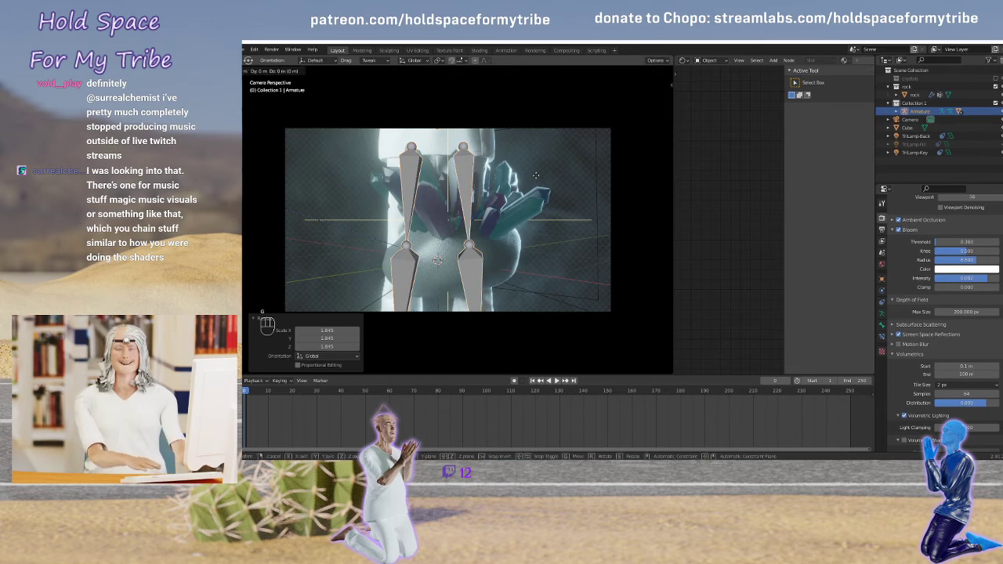
{"action": "type", "text": "z"}
{"action": "type", "text": "-4"}
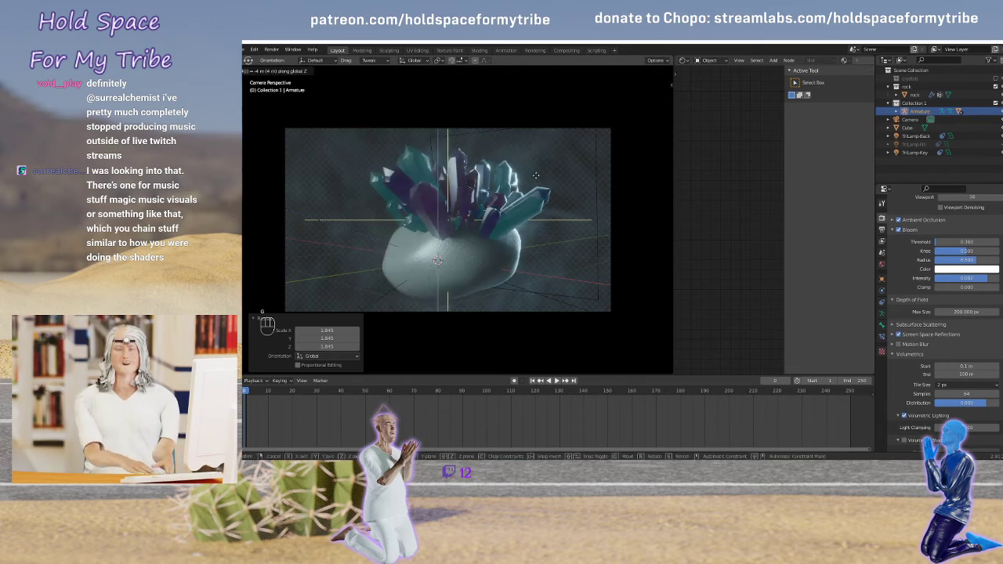
{"action": "key", "text": "BackSpace"}
{"action": "type", "text": "3"}
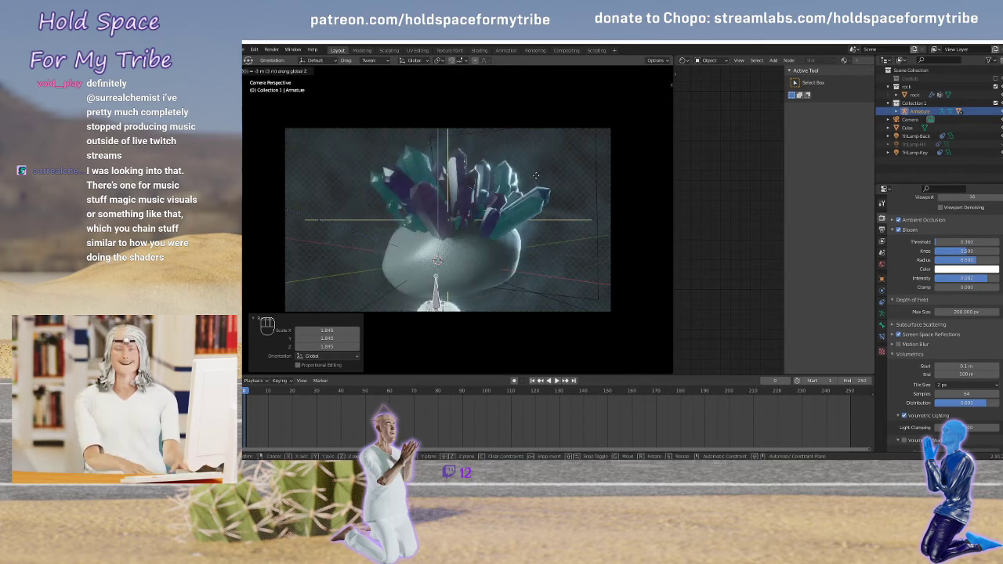
{"action": "key", "text": "BackSpace"}
{"action": "type", "text": "2"}
{"action": "key", "text": "Return"}
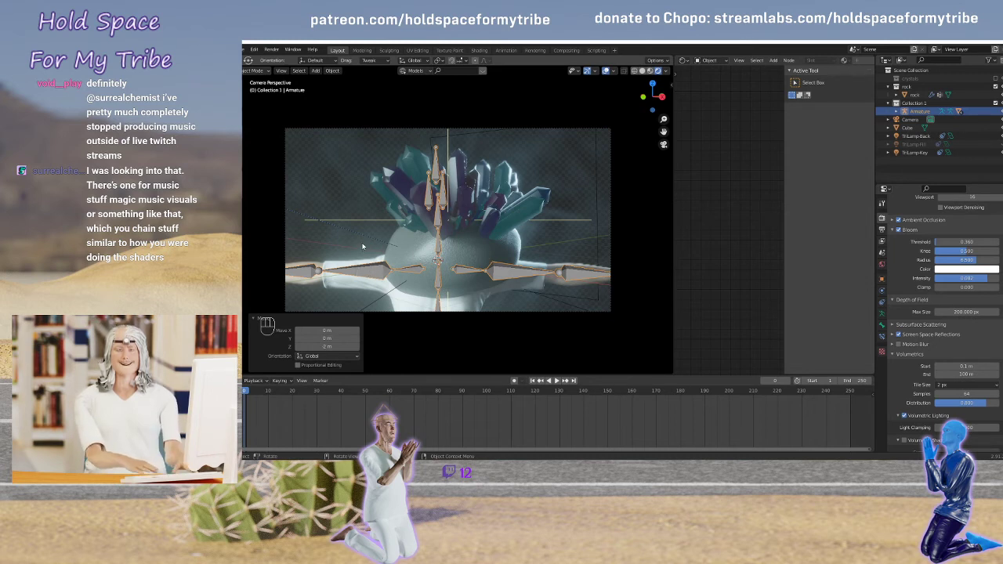
Move the armature beside the rock, about 0.84 m in X and 0.81 m in Y, and check the figure with the bones briefly hidden
{"action": "key", "text": "g"}
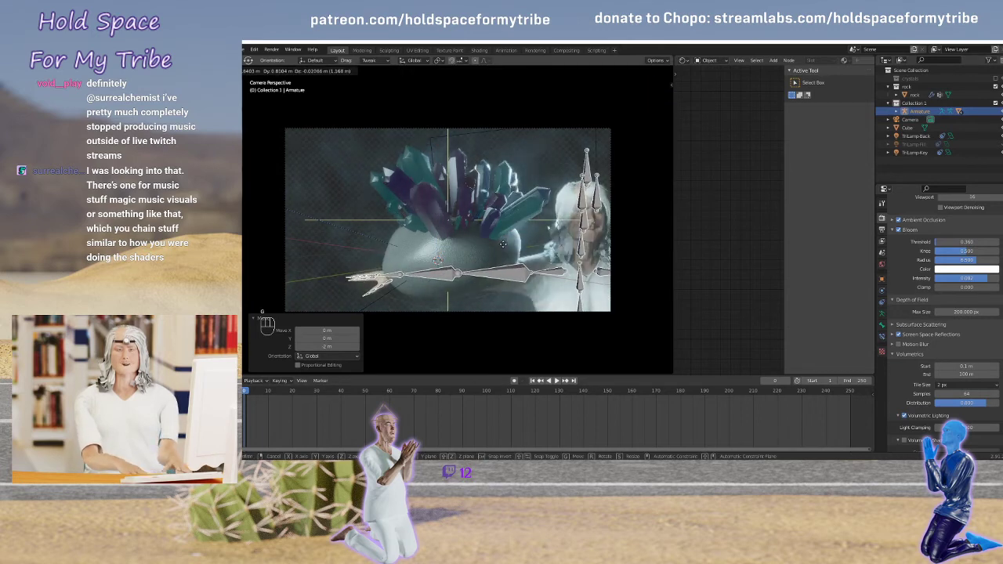
{"action": "left_click", "coordinate": [504, 248]}
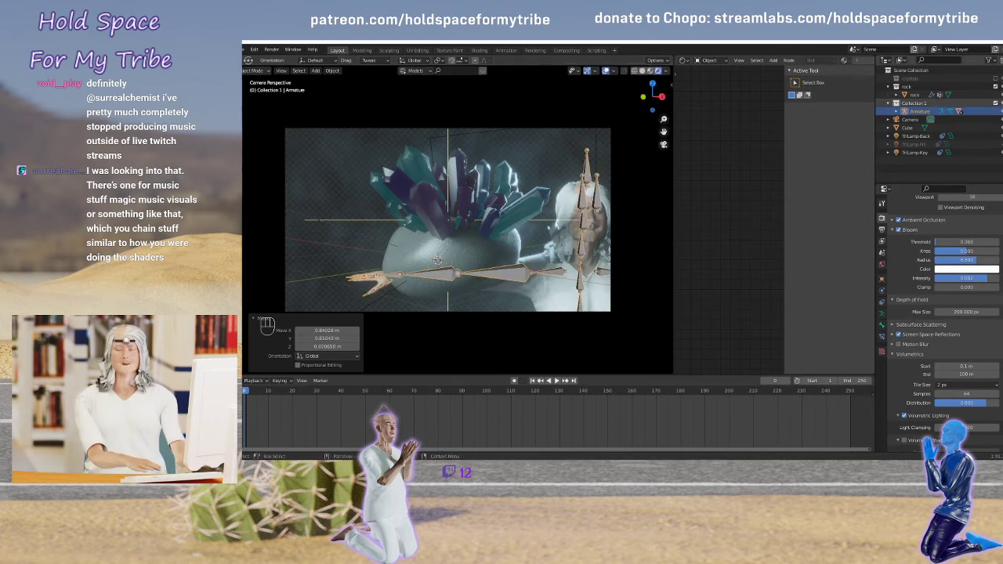
{"action": "key", "text": "h"}
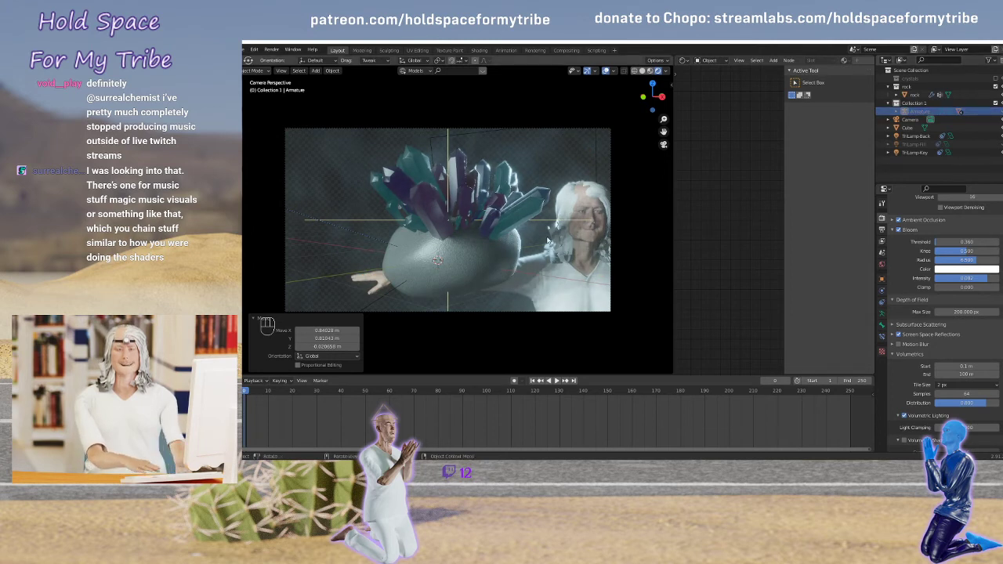
{"action": "key", "text": "alt+h"}
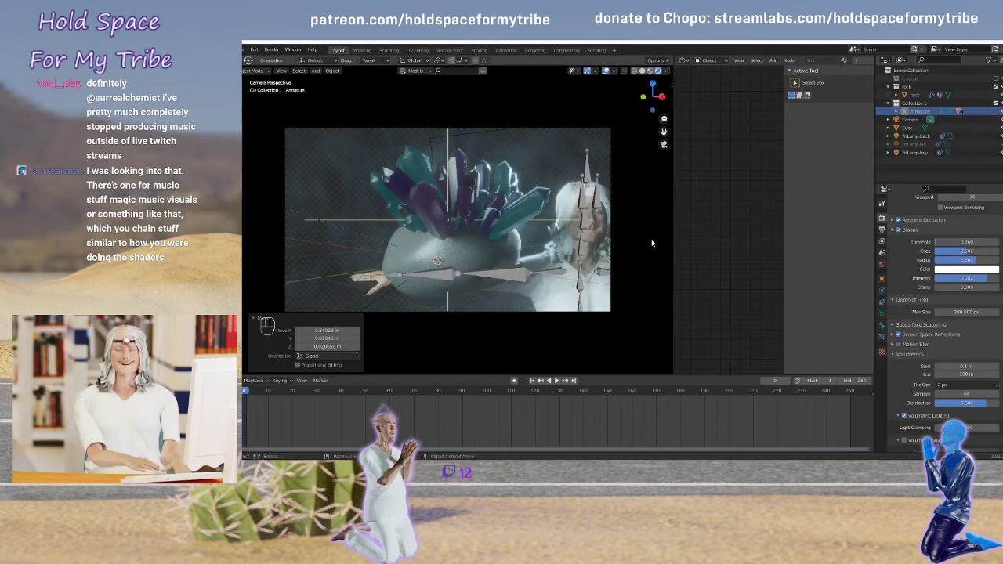
Scale the figure's armature up uniformly by about 1.378 and move it down about 1.29 m along Z
{"action": "left_click", "coordinate": [582, 202]}
{"action": "key", "text": "g"}
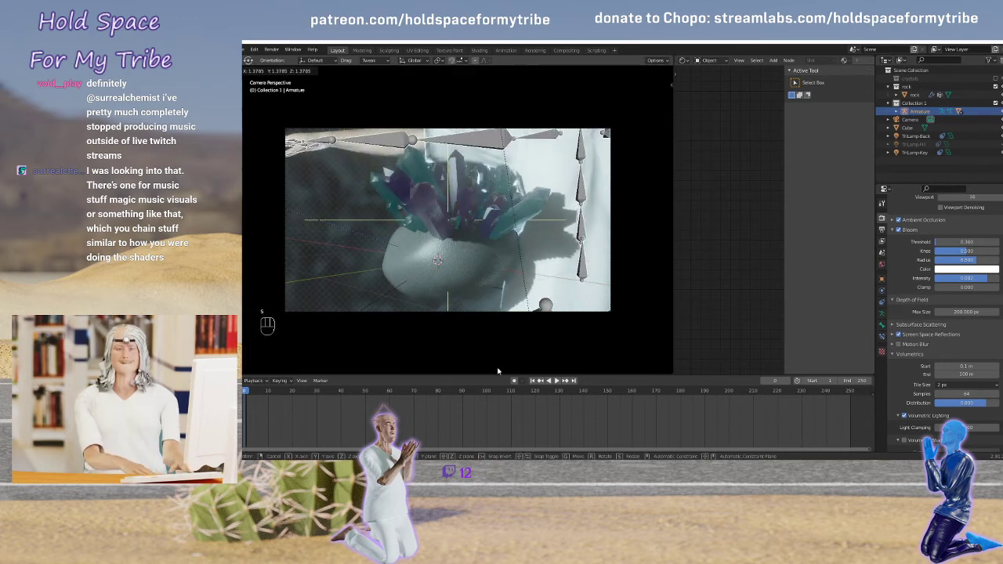
{"action": "left_click", "coordinate": [577, 243]}
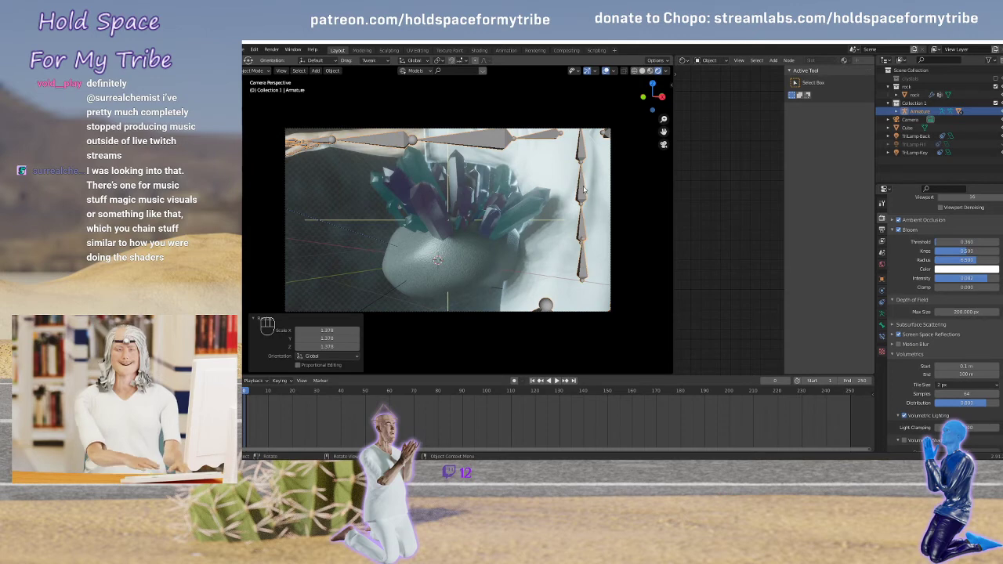
{"action": "key", "text": "g"}
{"action": "key", "text": "z"}
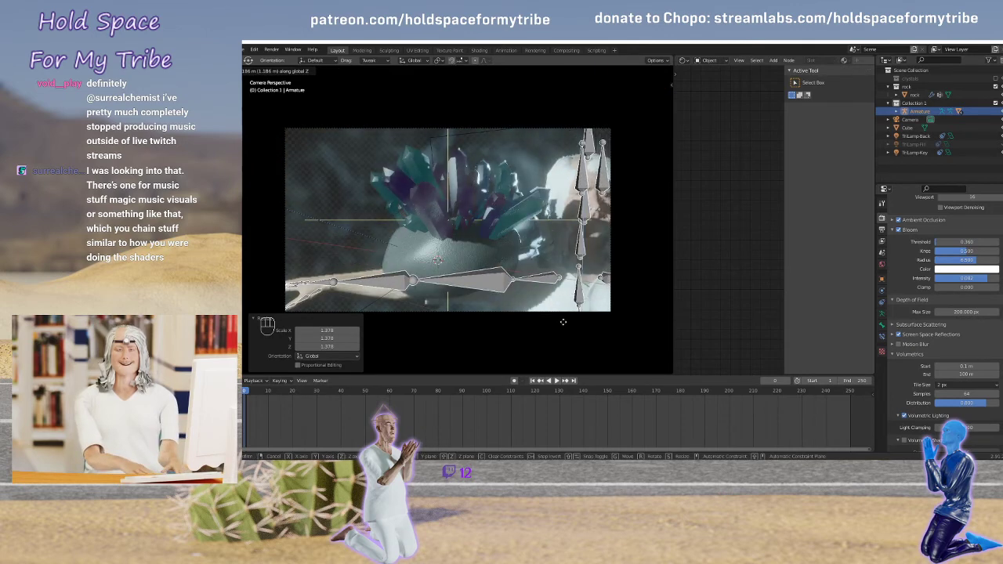
{"action": "left_click", "coordinate": [563, 323]}
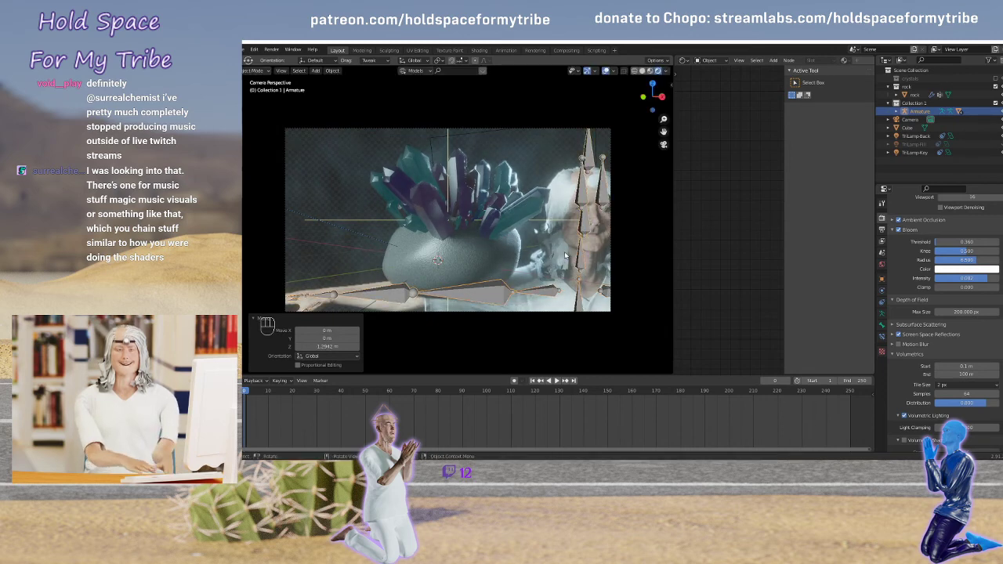
Rotate the armature about 50° around the global Z axis so the figure turns toward the crystal-covered rock
{"action": "key", "text": "g"}
{"action": "key", "text": "z"}
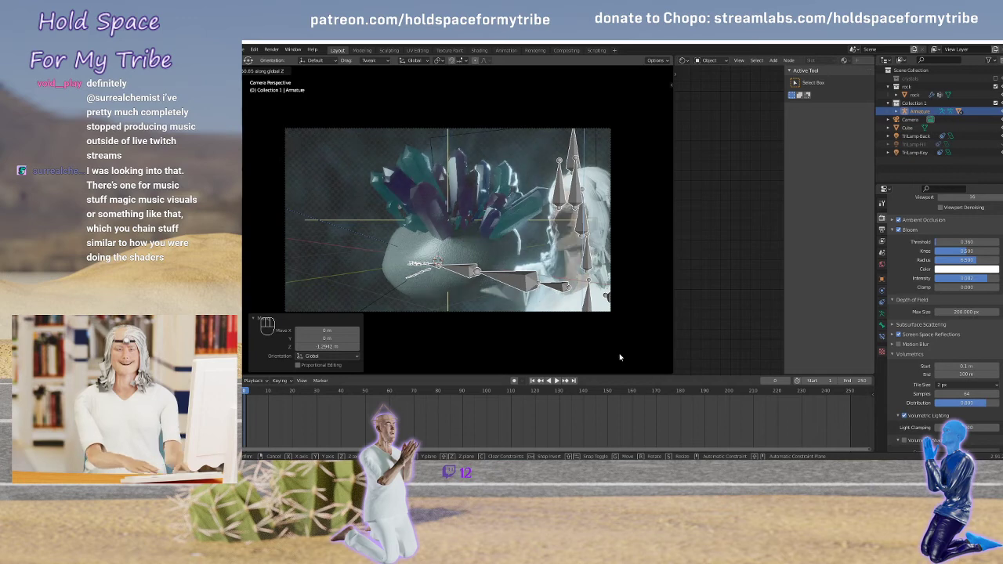
{"action": "key", "text": "Escape"}
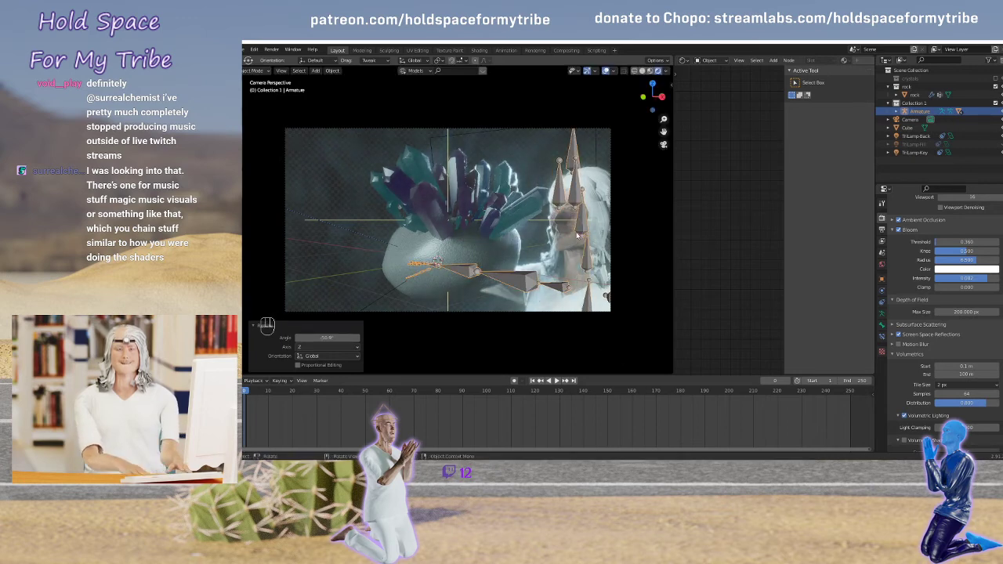
Scale the turned armature up uniformly by about 1.253 and move it down about 1.37 m along Z
{"action": "key", "text": "s"}
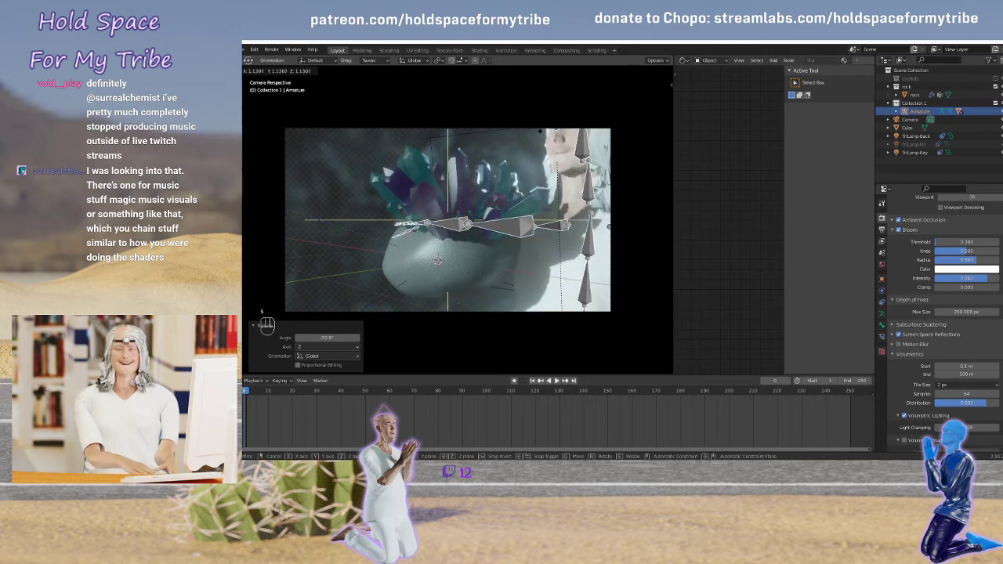
{"action": "left_click", "coordinate": [569, 194]}
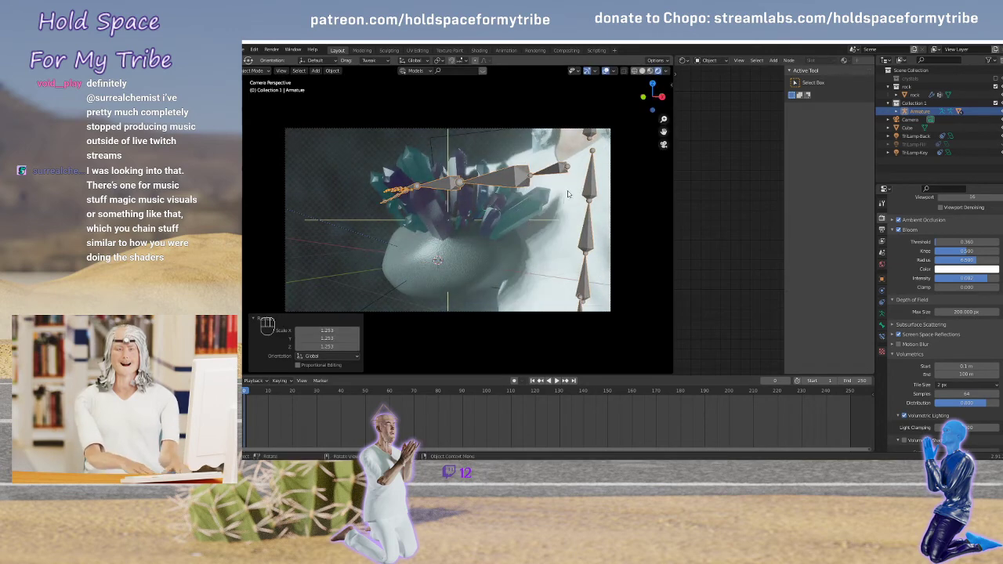
{"action": "key", "text": "g"}
{"action": "key", "text": "z"}
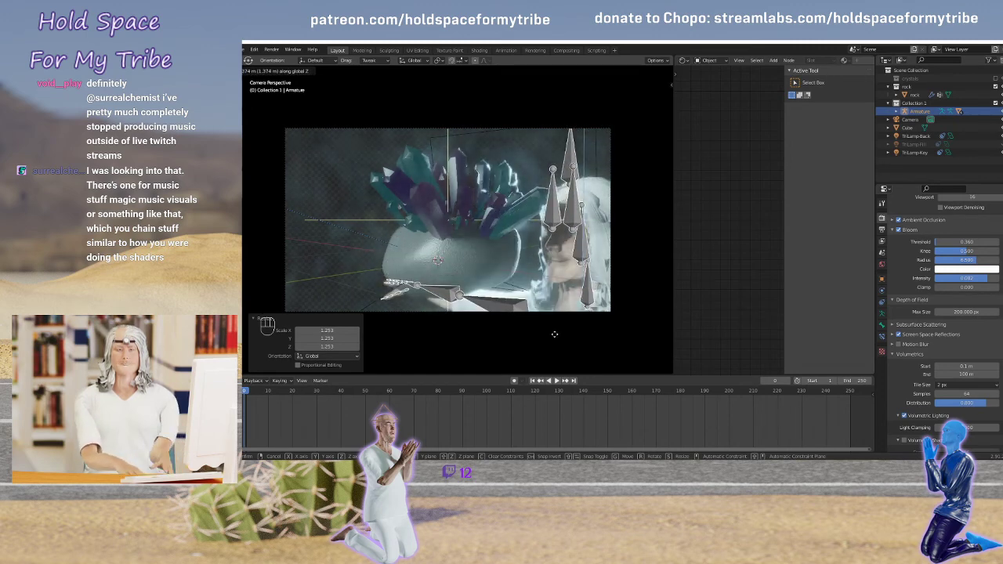
{"action": "left_click", "coordinate": [555, 338]}
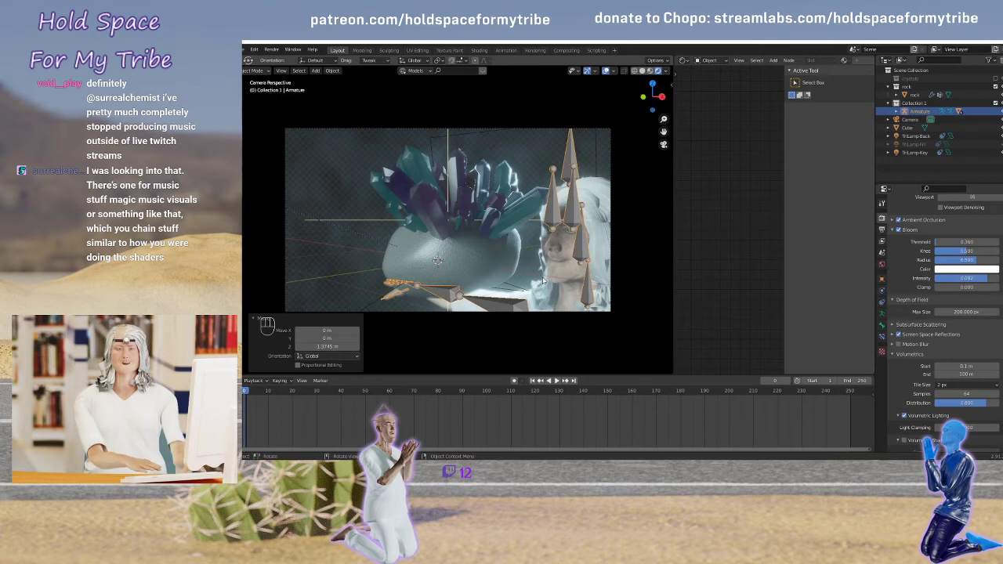
Reselect the figure's armature and scale it up uniformly by about 1.345
{"action": "key", "text": "a"}
{"action": "key", "text": "a"}
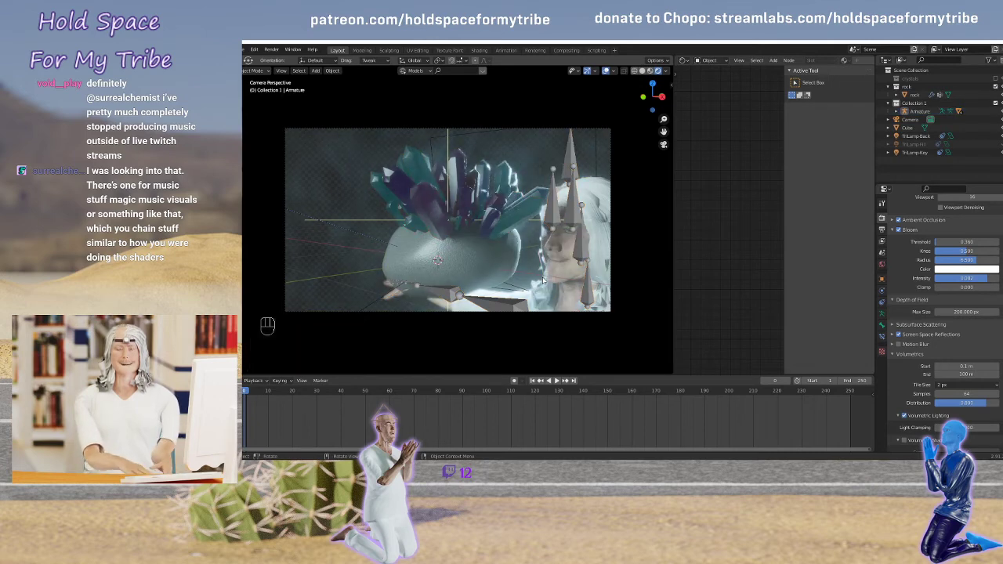
{"action": "left_click", "coordinate": [575, 220]}
{"action": "key", "text": "s"}
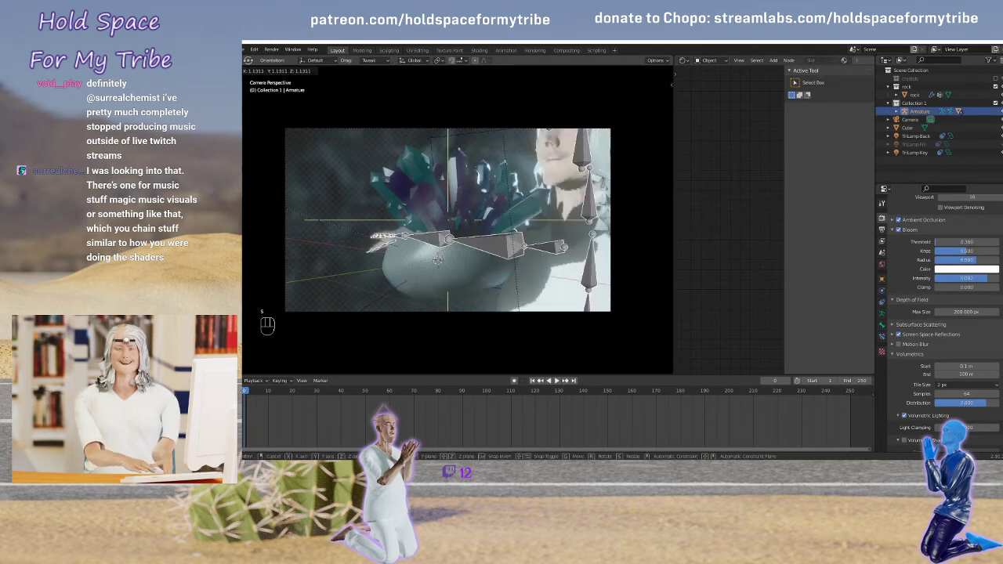
{"action": "left_click", "coordinate": [544, 308]}
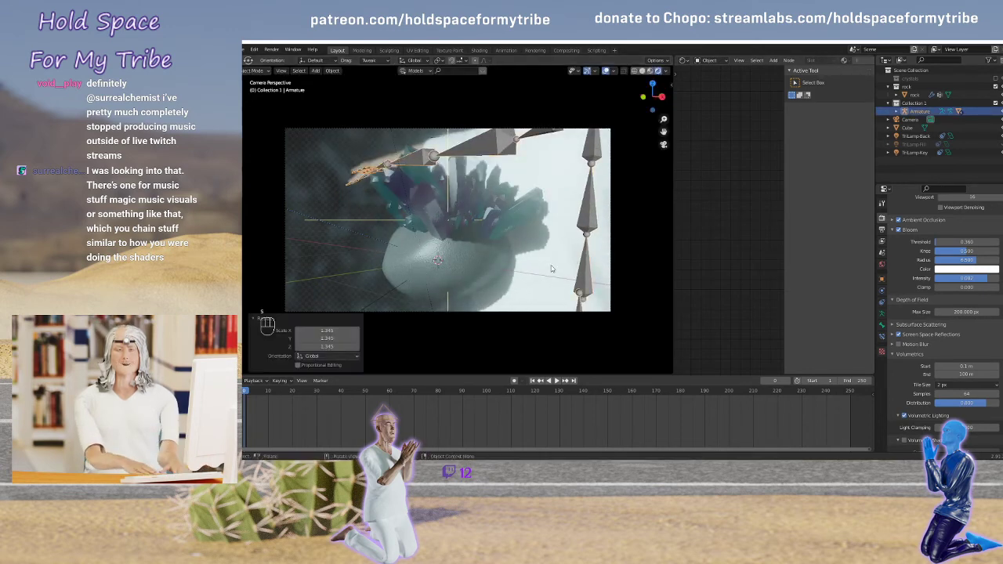
Move the armature down about 1.52 m along Z and check the figure's framing with the bones briefly hidden
{"action": "key", "text": "g"}
{"action": "key", "text": "z"}
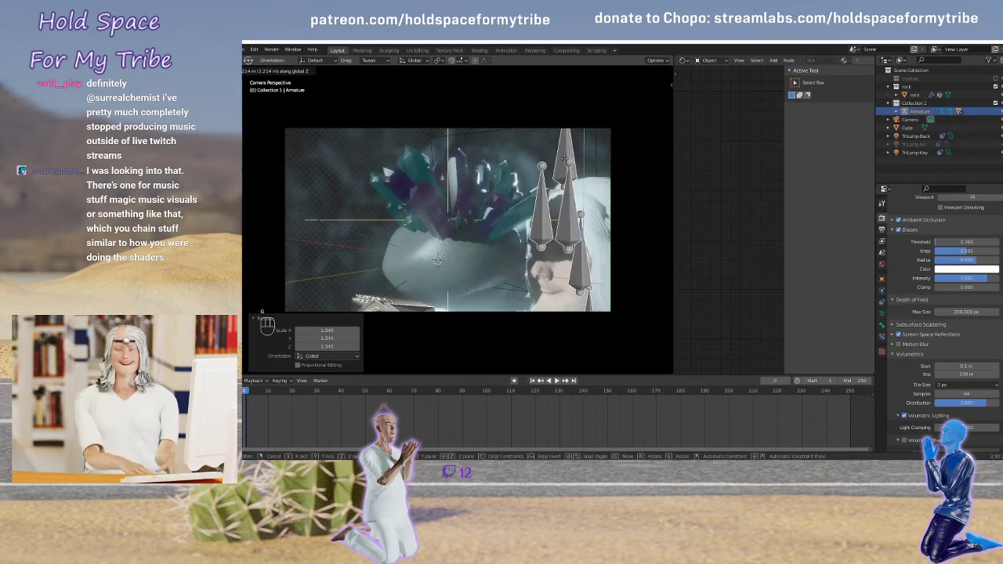
{"action": "left_click", "coordinate": [552, 85]}
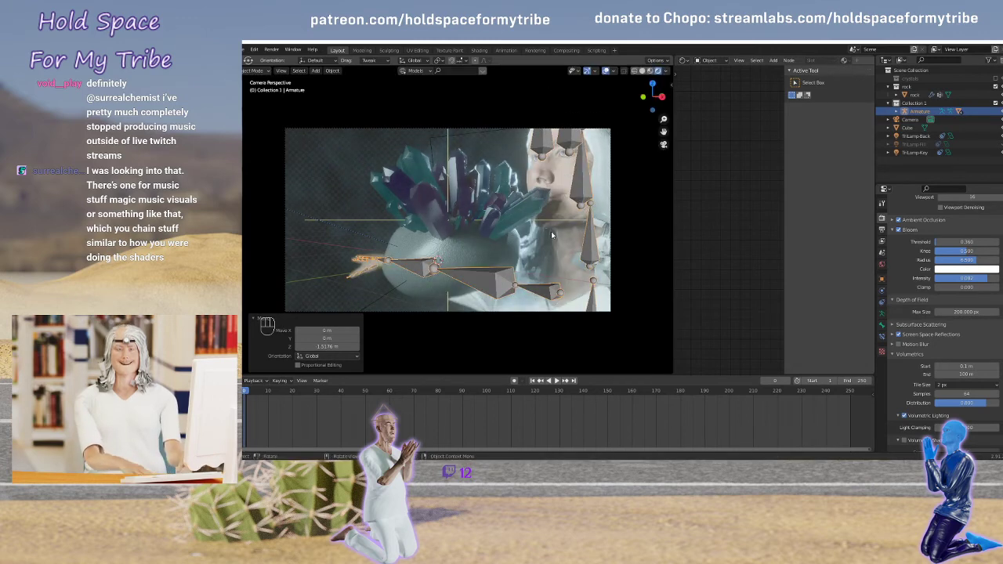
{"action": "left_click", "coordinate": [1000, 112]}
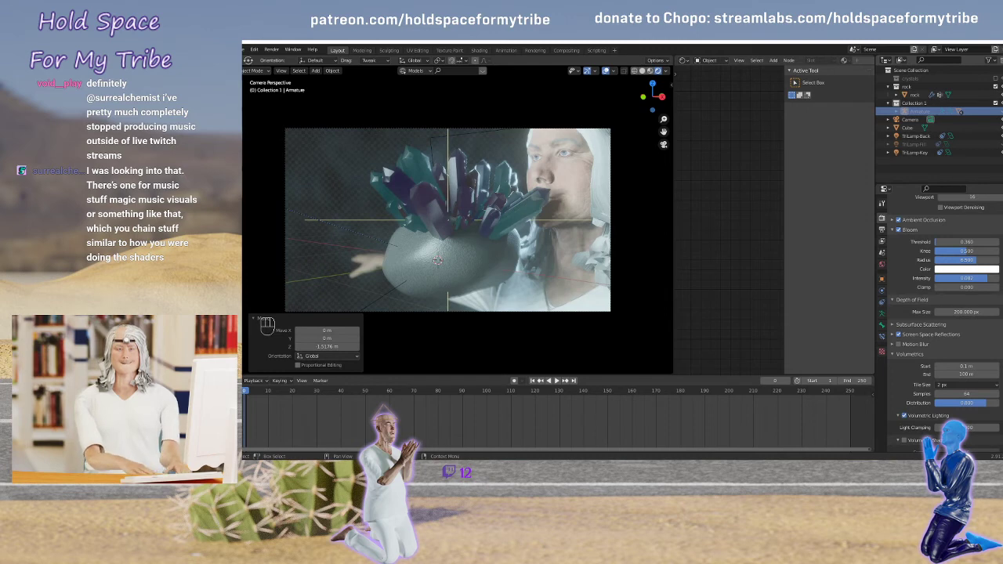
{"action": "left_click", "coordinate": [1000, 111]}
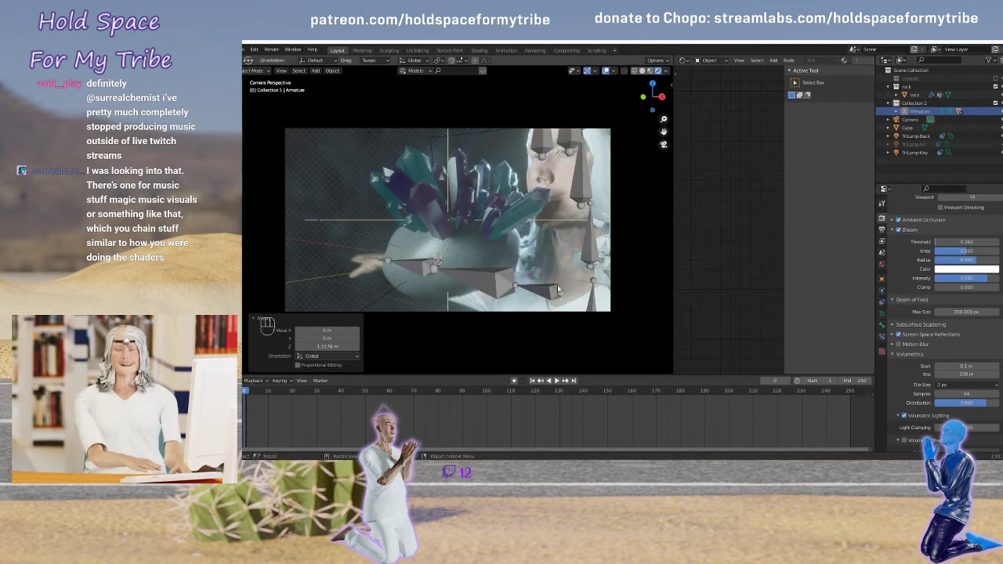
In Pose Mode, rotate the RightArm bone about 58° around its X axis using the Normal orientation, lowering the arm from the rock
{"action": "left_click", "coordinate": [491, 286]}
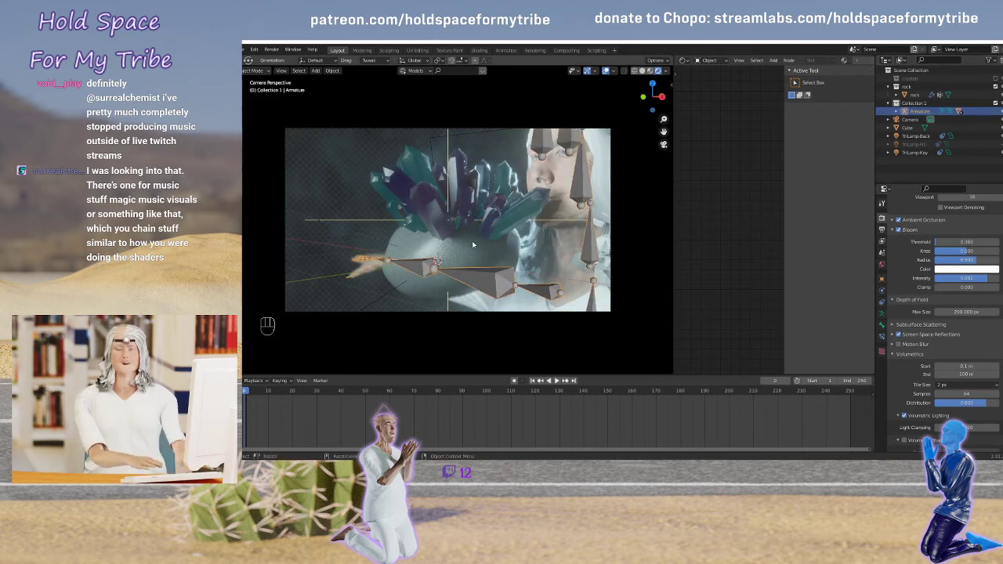
{"action": "key", "text": "ctrl+Tab"}
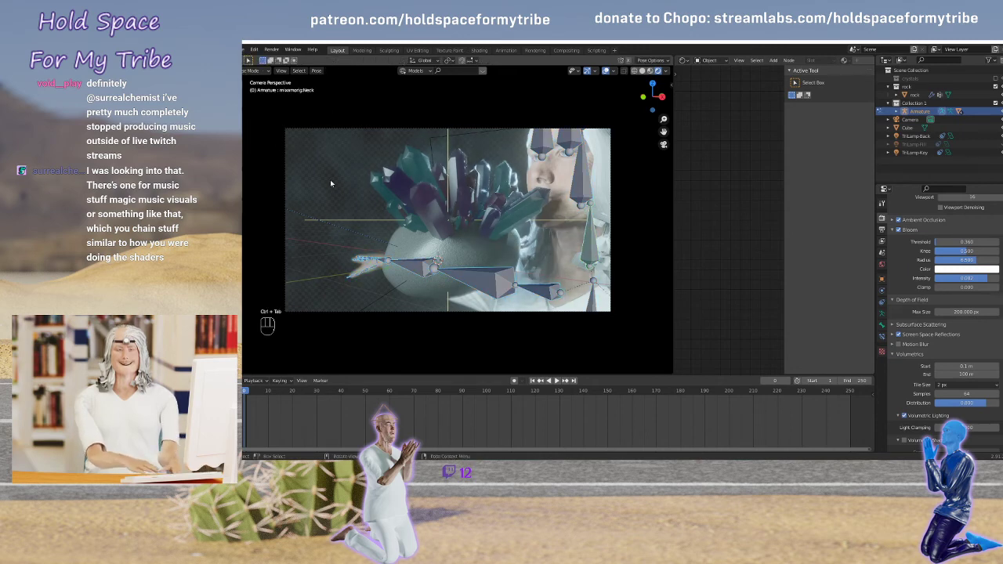
{"action": "left_click", "coordinate": [498, 287]}
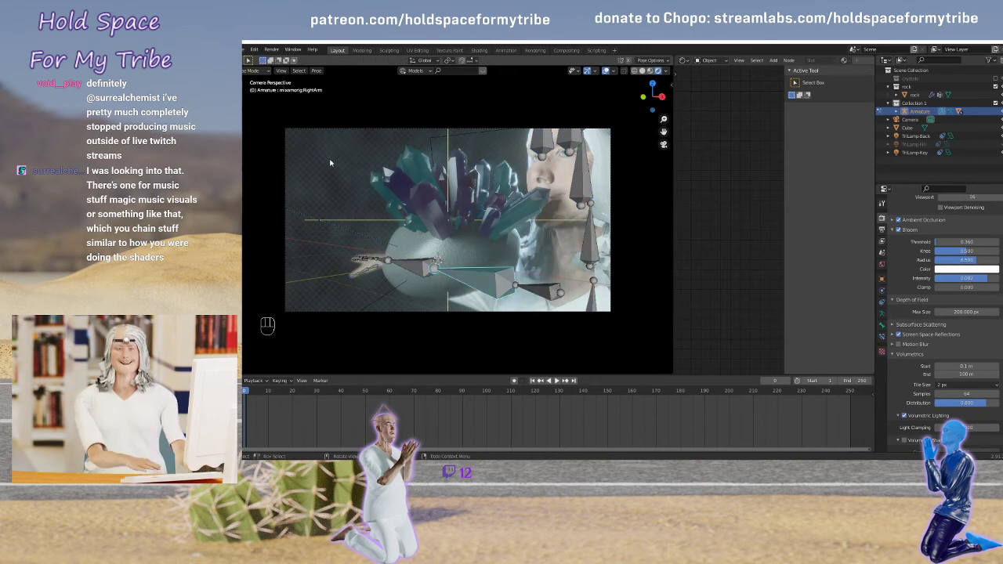
{"action": "key", "text": "shift+space"}
{"action": "key", "text": "r"}
{"action": "left_click", "coordinate": [424, 60]}
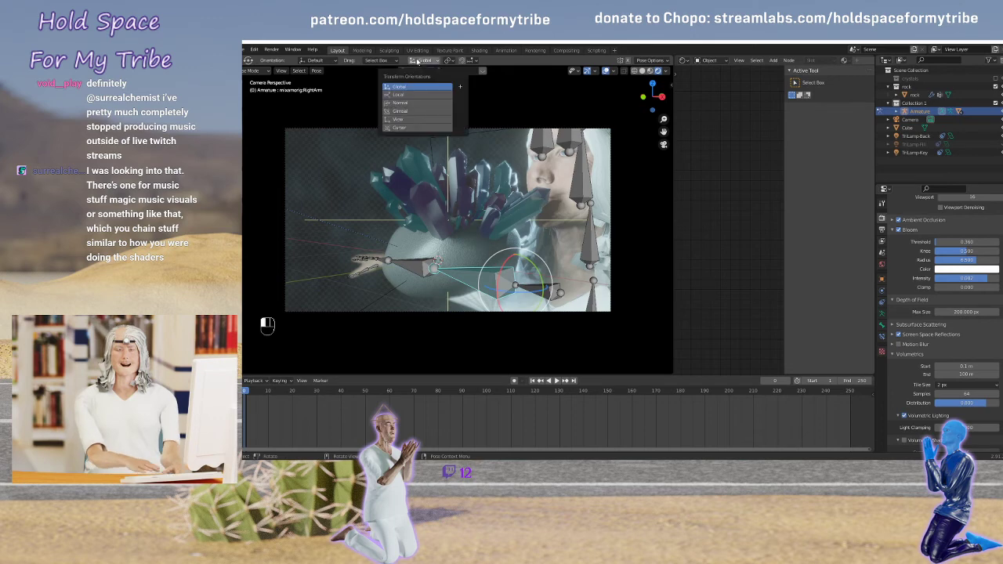
{"action": "left_click", "coordinate": [401, 102]}
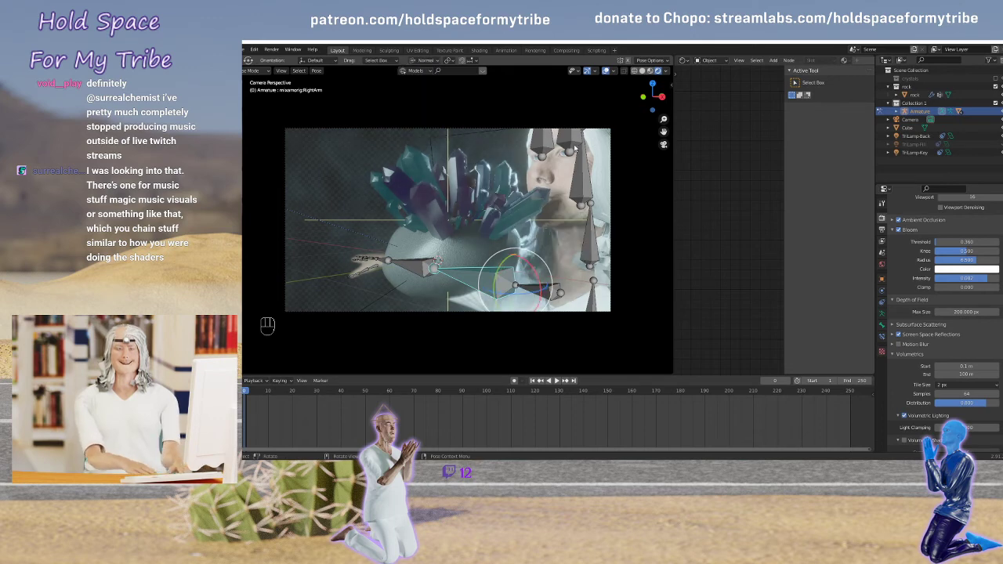
{"action": "left_click_drag", "start_coordinate": [526, 263], "coordinate": [513, 282]}
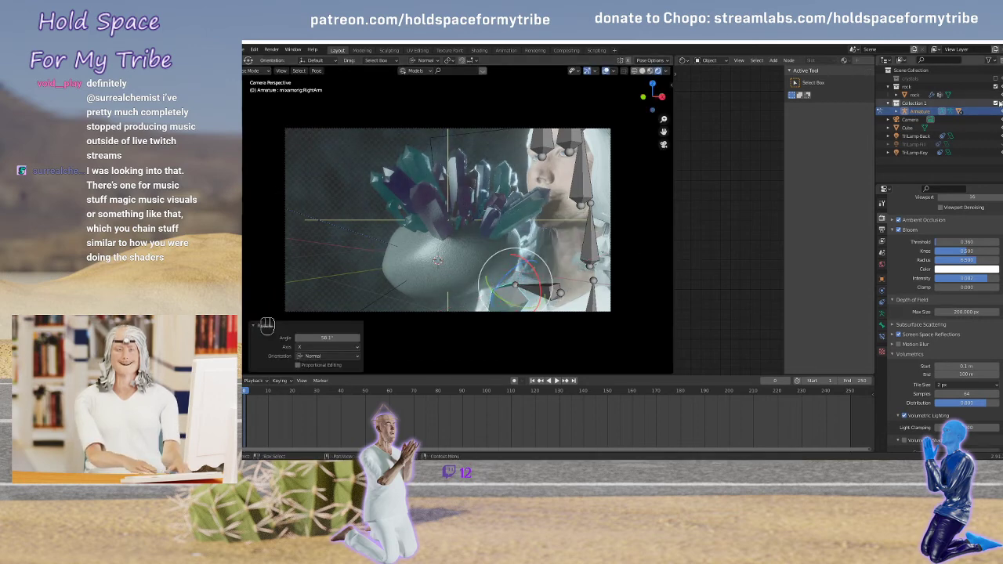
Hide the armature, select the figure's Body mesh and set its MouthOpen shape key to 1.000
{"action": "left_click", "coordinate": [896, 114]}
{"action": "left_click", "coordinate": [896, 113]}
{"action": "left_click", "coordinate": [924, 135]}
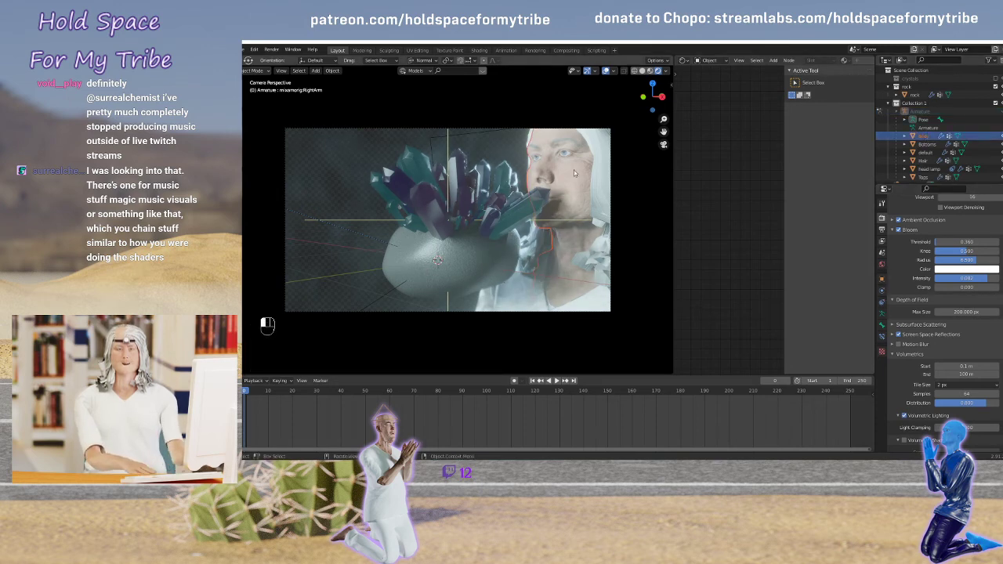
{"action": "left_click", "coordinate": [883, 337]}
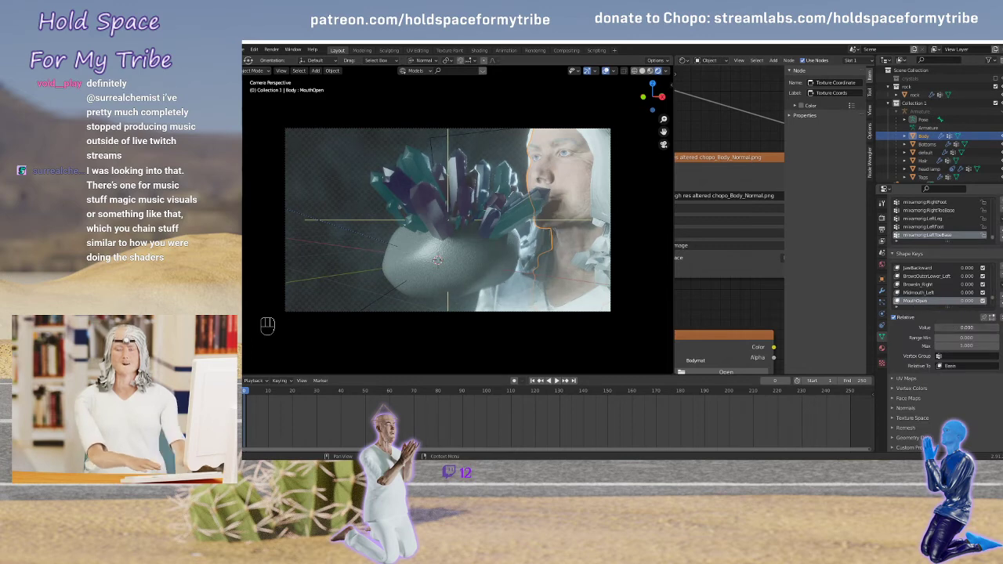
{"action": "left_click_drag", "start_coordinate": [955, 327], "coordinate": [1000, 328]}
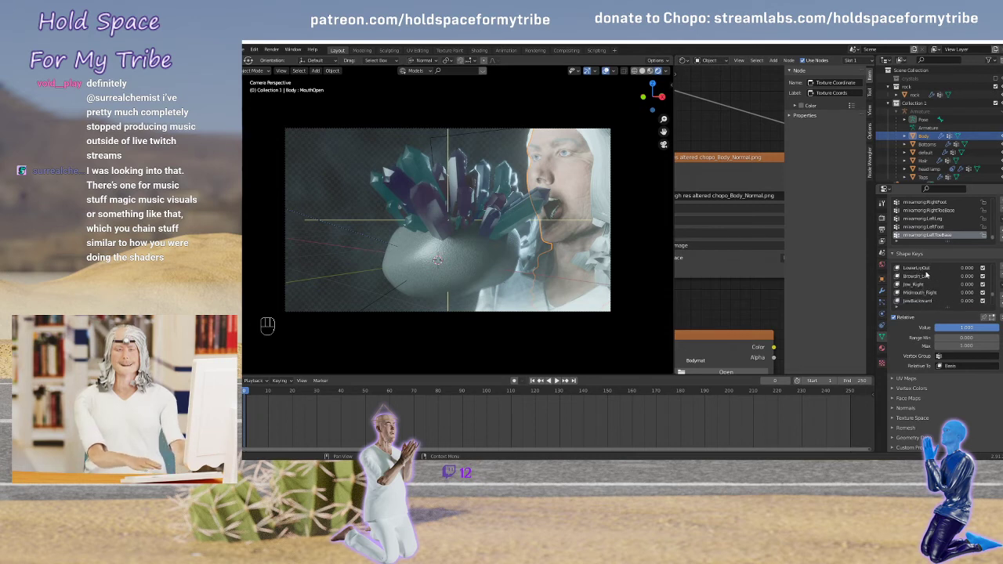
Open the filter options of the Body's shape key list and sort the keys by name
{"action": "scroll", "coordinate": [930, 279], "scroll_direction": "down", "scroll_amount": 1}
{"action": "scroll", "coordinate": [930, 280], "scroll_direction": "up", "scroll_amount": 2}
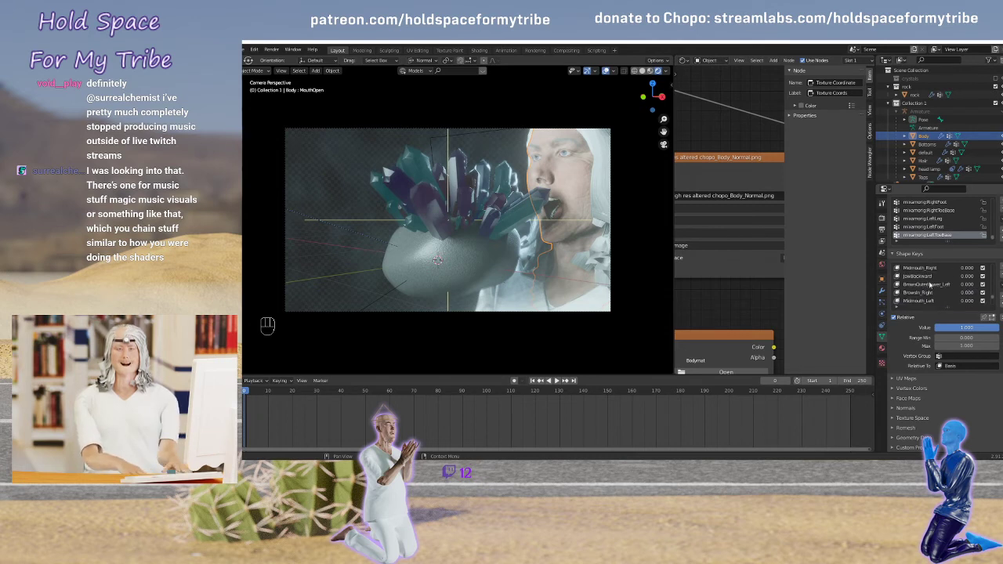
{"action": "scroll", "coordinate": [925, 298], "scroll_direction": "down", "scroll_amount": 5}
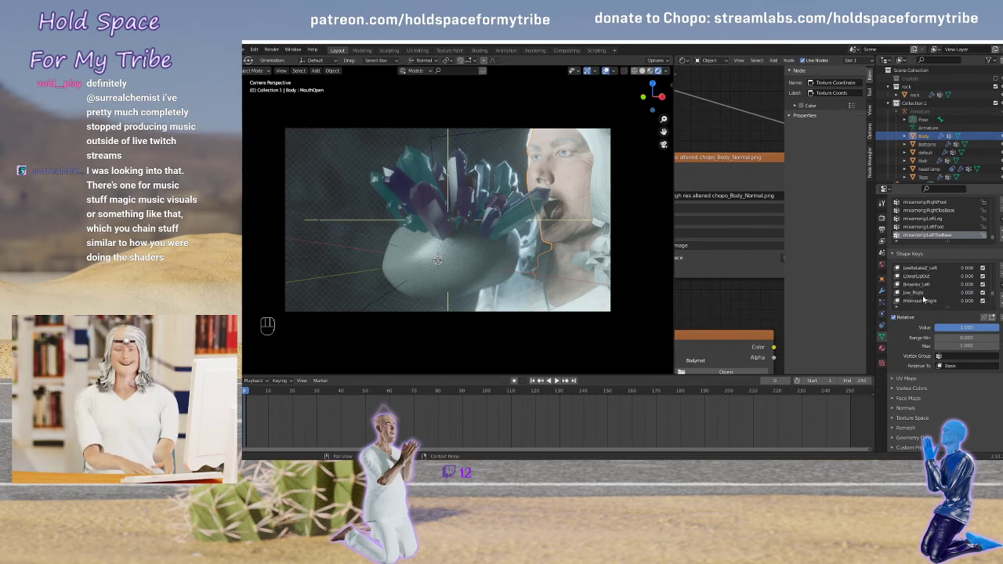
{"action": "left_click", "coordinate": [898, 309]}
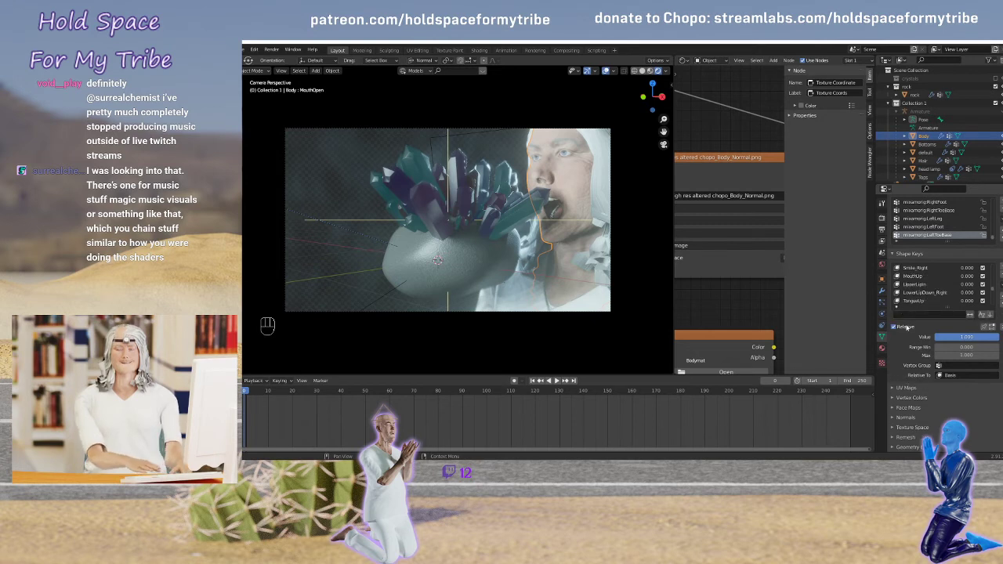
{"action": "left_click", "coordinate": [982, 315]}
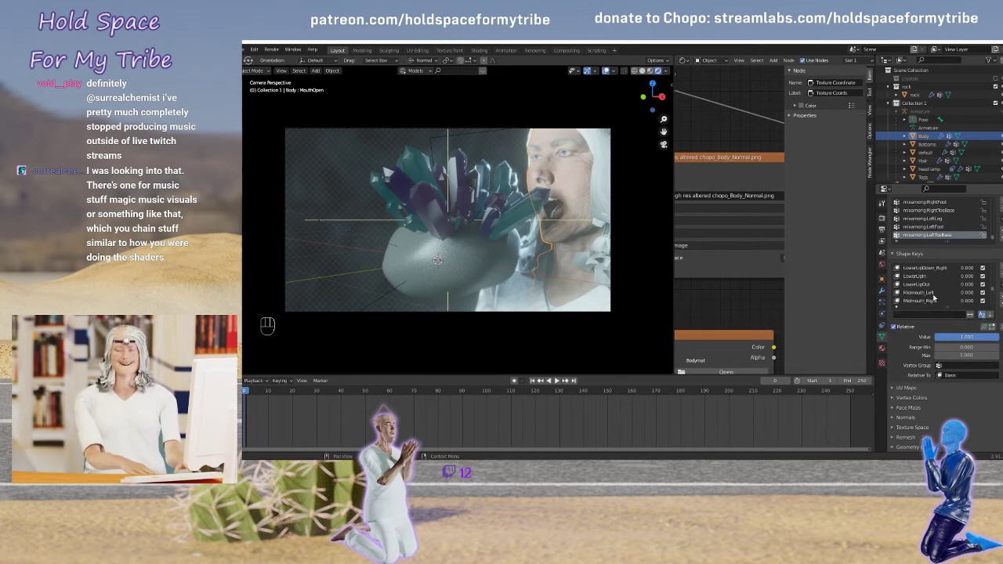
{"action": "scroll", "coordinate": [930, 294], "scroll_direction": "up", "scroll_amount": 12}
{"action": "scroll", "coordinate": [926, 293], "scroll_direction": "up", "scroll_amount": 5}
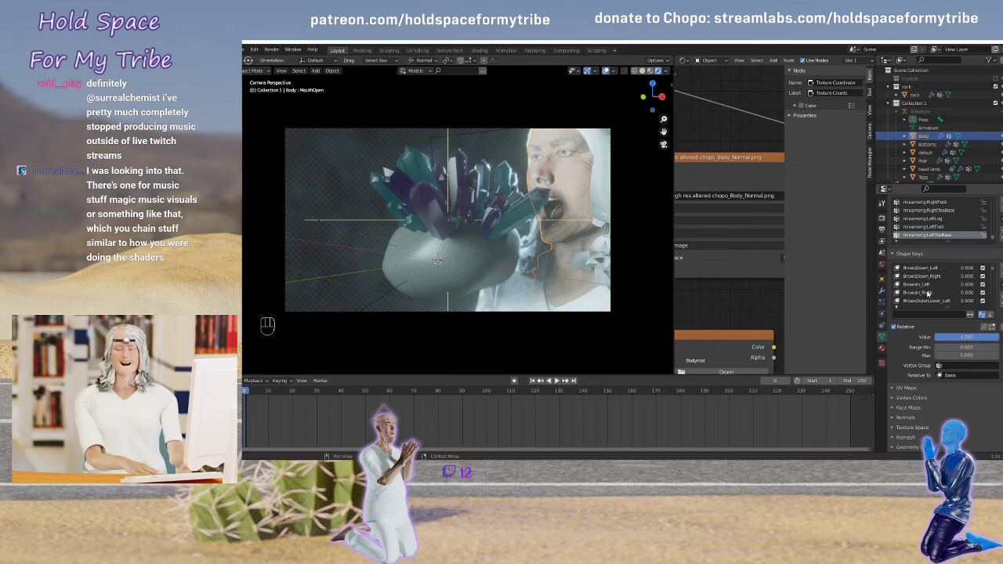
Set the Body's Blink_Right shape key to about 0.283 and both BrowsUp_Left and BrowsUp_Right to 1.000
{"action": "scroll", "coordinate": [928, 292], "scroll_direction": "down", "scroll_amount": 1}
{"action": "scroll", "coordinate": [923, 280], "scroll_direction": "up", "scroll_amount": 2}
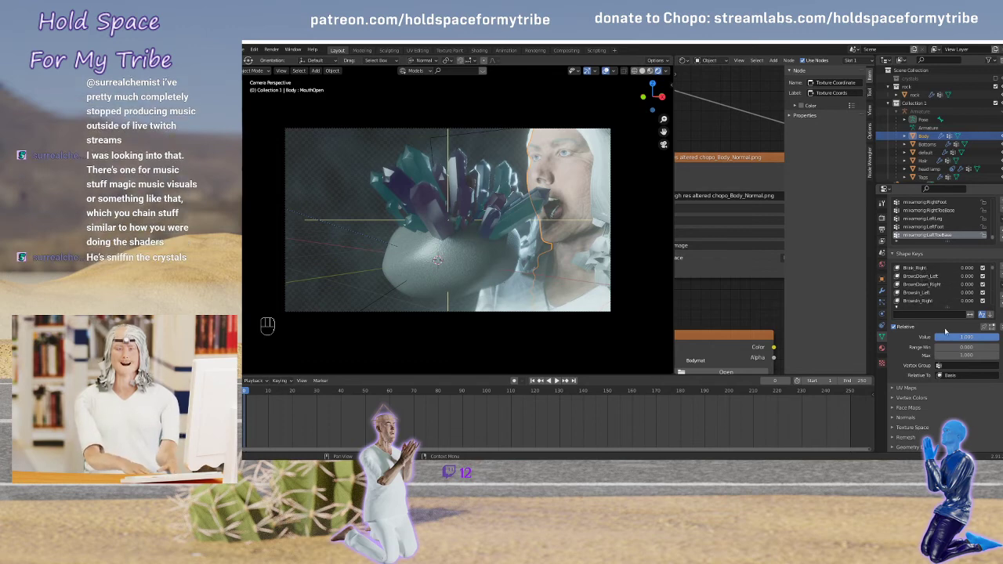
{"action": "left_click", "coordinate": [915, 267]}
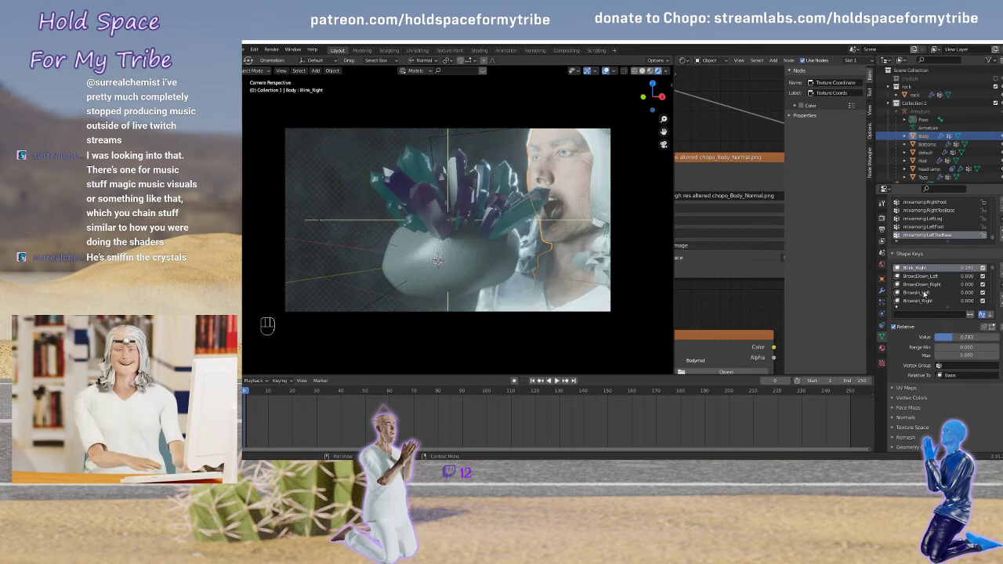
{"action": "scroll", "coordinate": [925, 283], "scroll_direction": "down", "scroll_amount": 3}
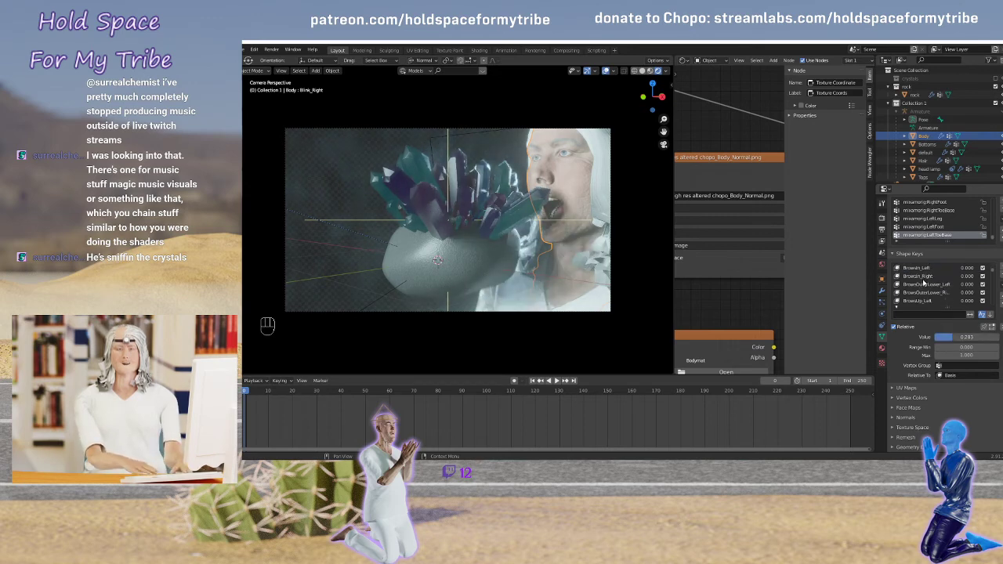
{"action": "left_click", "coordinate": [933, 295]}
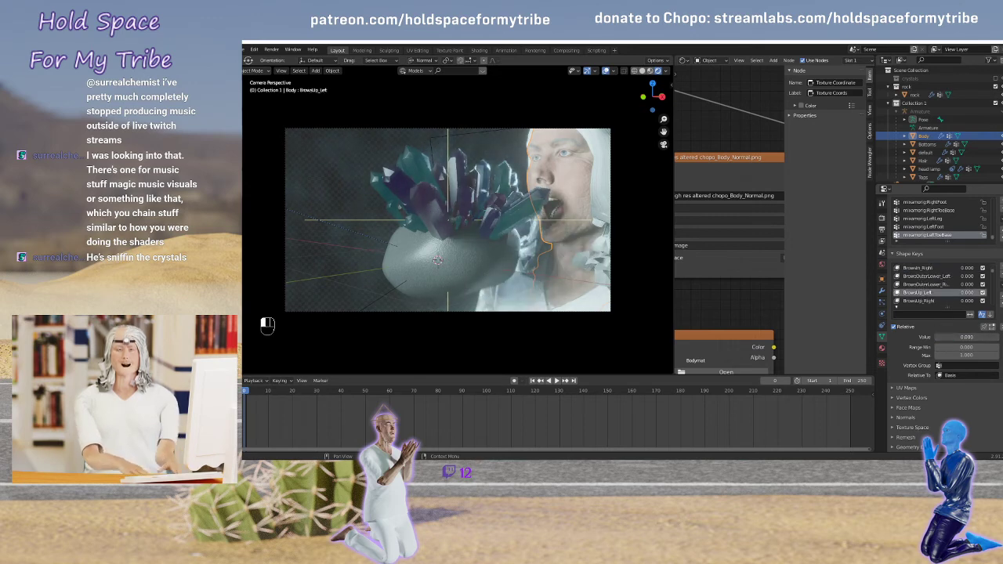
{"action": "left_click", "coordinate": [921, 301]}
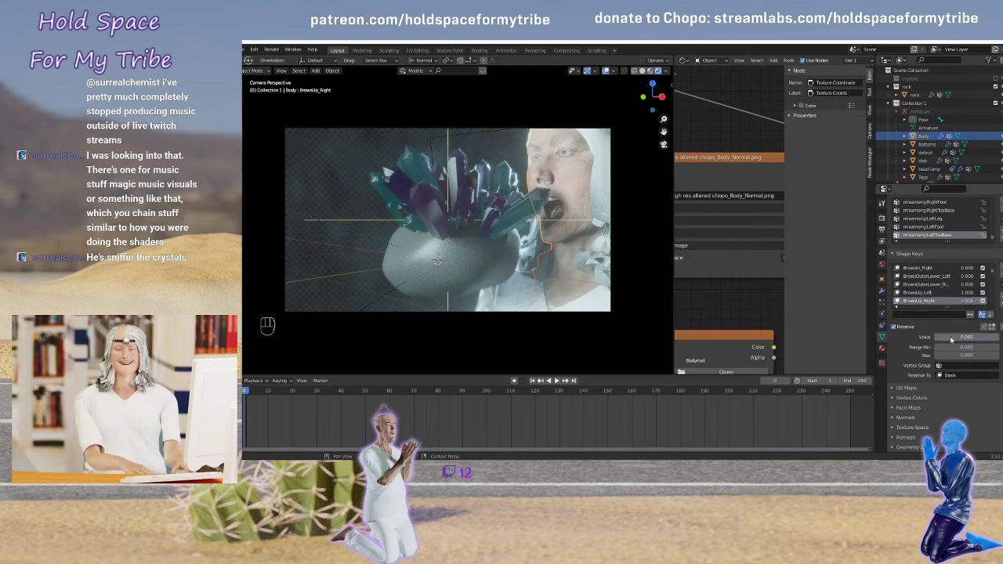
Set the Body's TongueUp shape key to 1.000
{"action": "scroll", "coordinate": [923, 291], "scroll_direction": "down", "scroll_amount": 12}
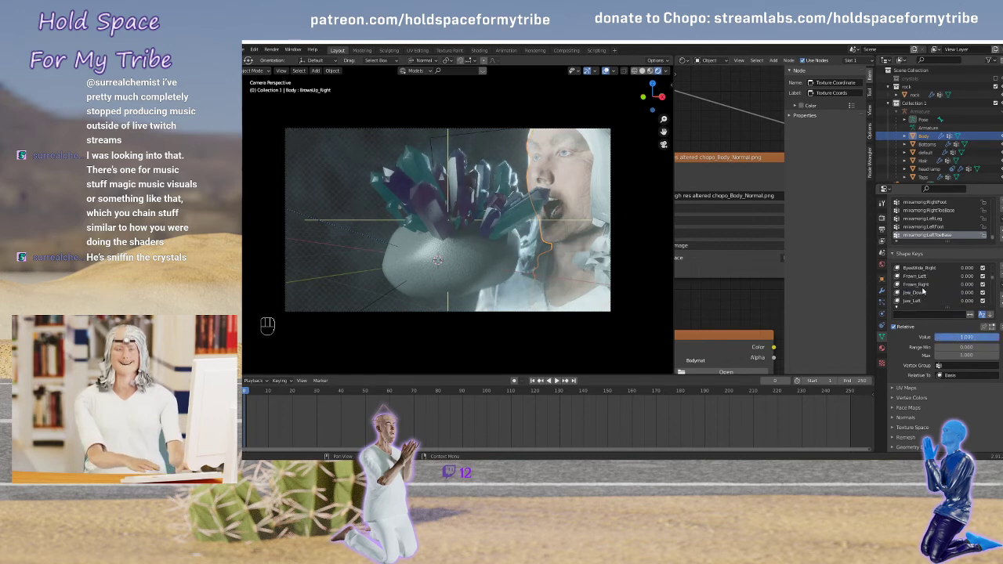
{"action": "scroll", "coordinate": [923, 291], "scroll_direction": "down", "scroll_amount": 15}
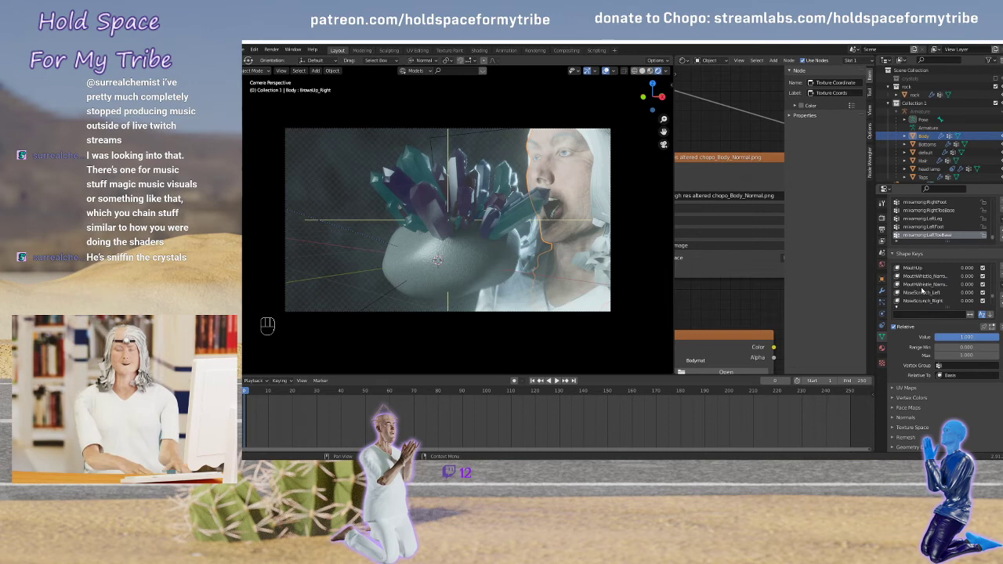
{"action": "scroll", "coordinate": [922, 291], "scroll_direction": "up", "scroll_amount": 1}
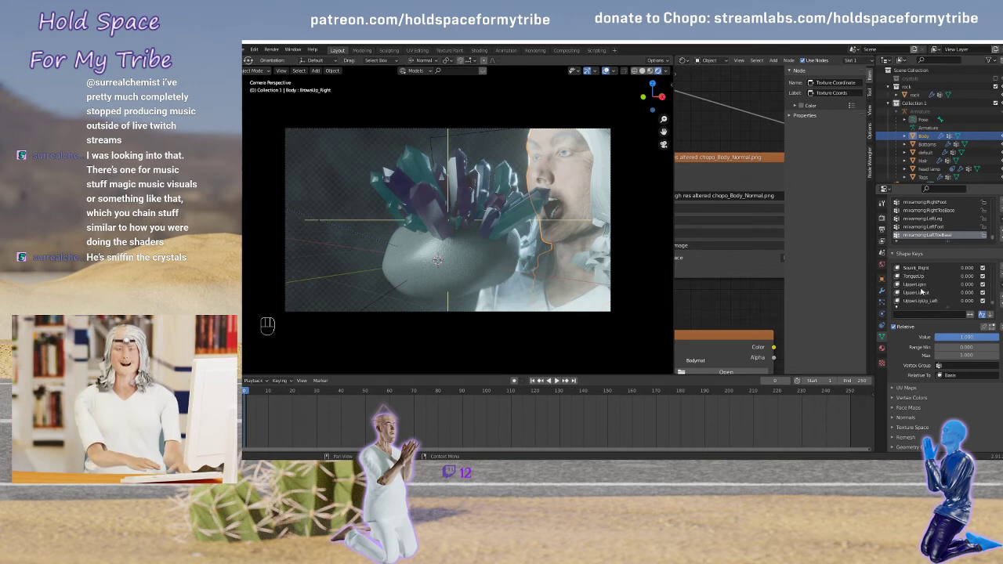
{"action": "left_click", "coordinate": [927, 279]}
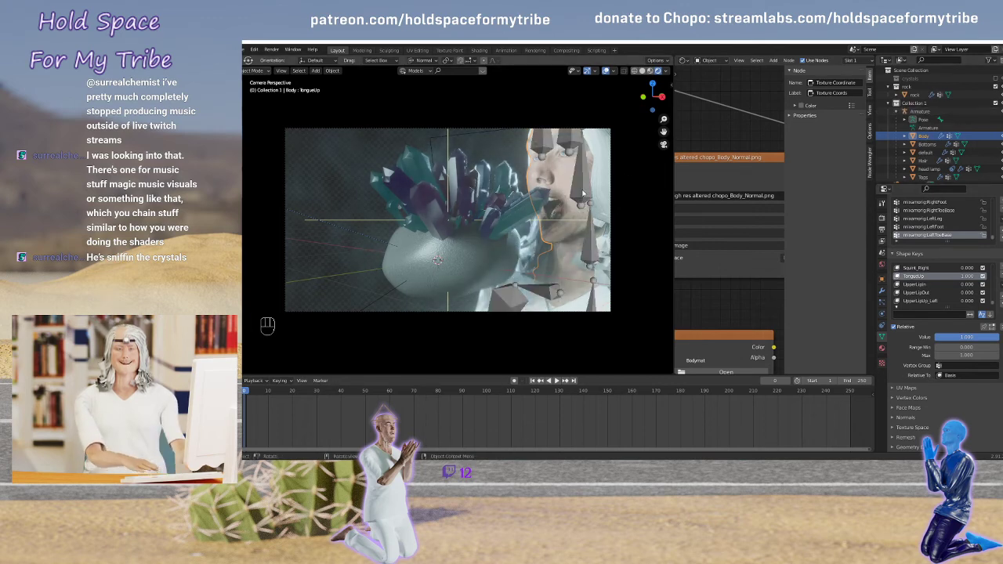
Put the figure's armature in Pose Mode and tilt the Head bone back slightly around its X axis using the Normal orientation
{"action": "left_click", "coordinate": [582, 193]}
{"action": "key", "text": "ctrl+Tab"}
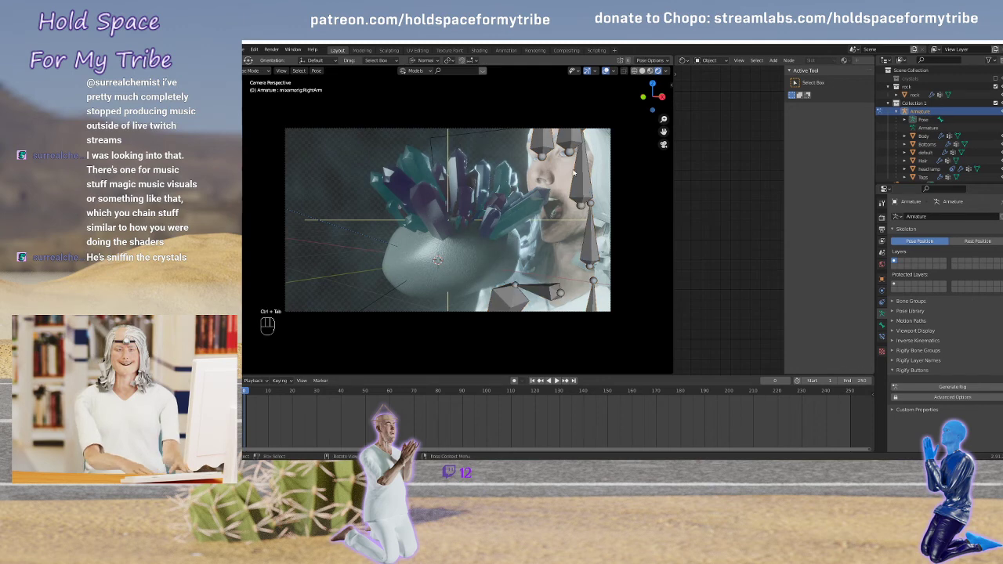
{"action": "left_click", "coordinate": [560, 156]}
{"action": "key", "text": "r"}
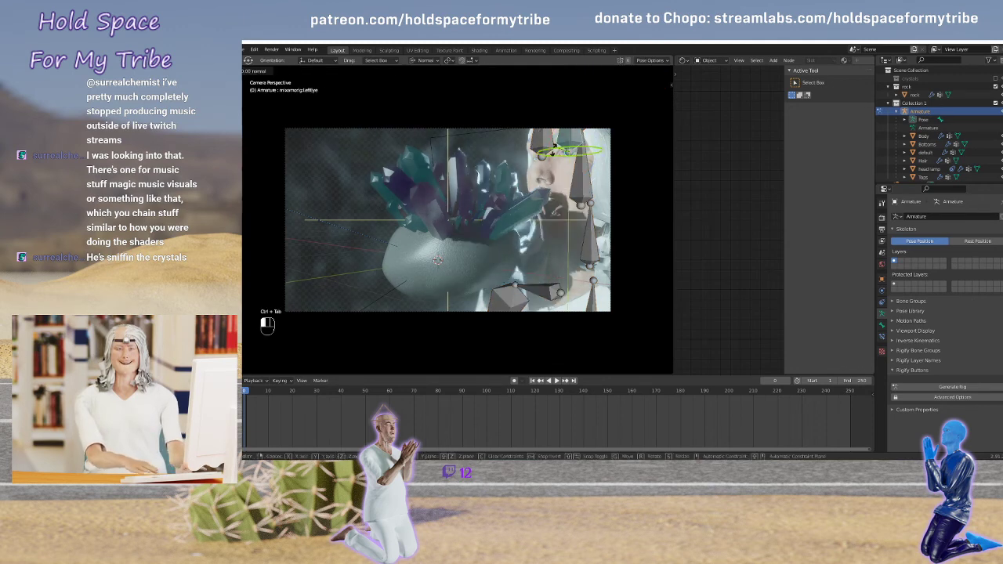
{"action": "left_click", "coordinate": [584, 189]}
{"action": "left_click", "coordinate": [582, 194]}
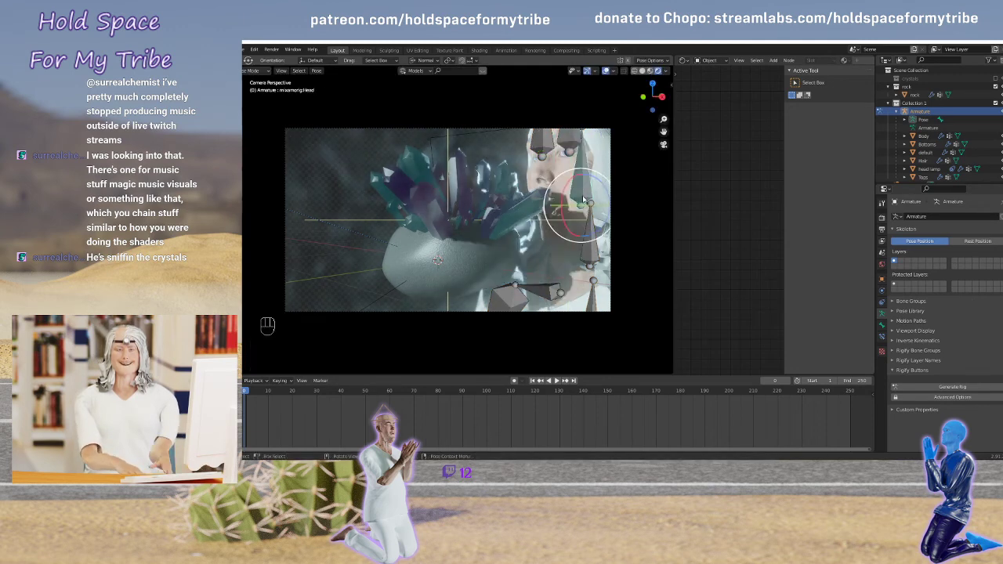
{"action": "key", "text": "r"}
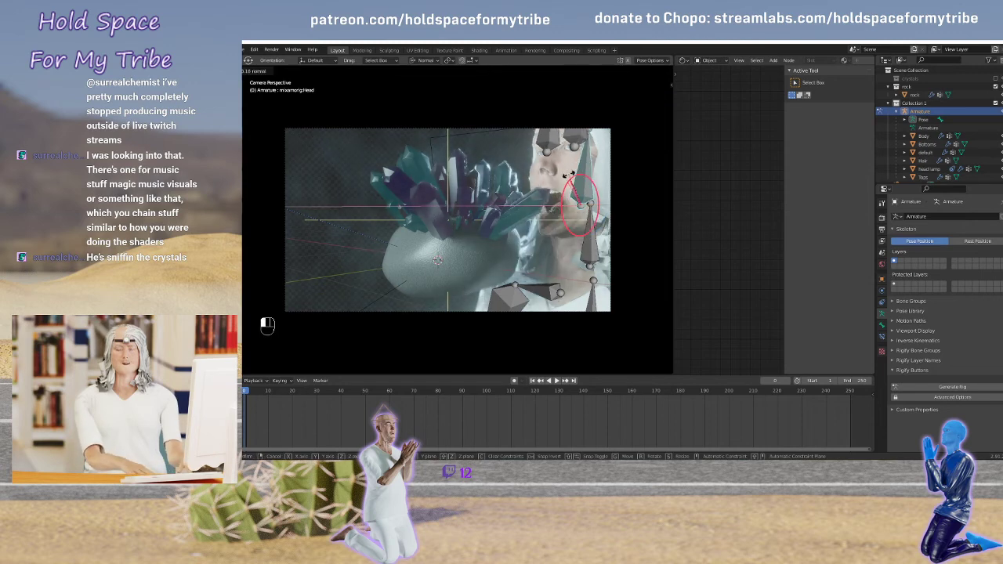
{"action": "left_click", "coordinate": [571, 174]}
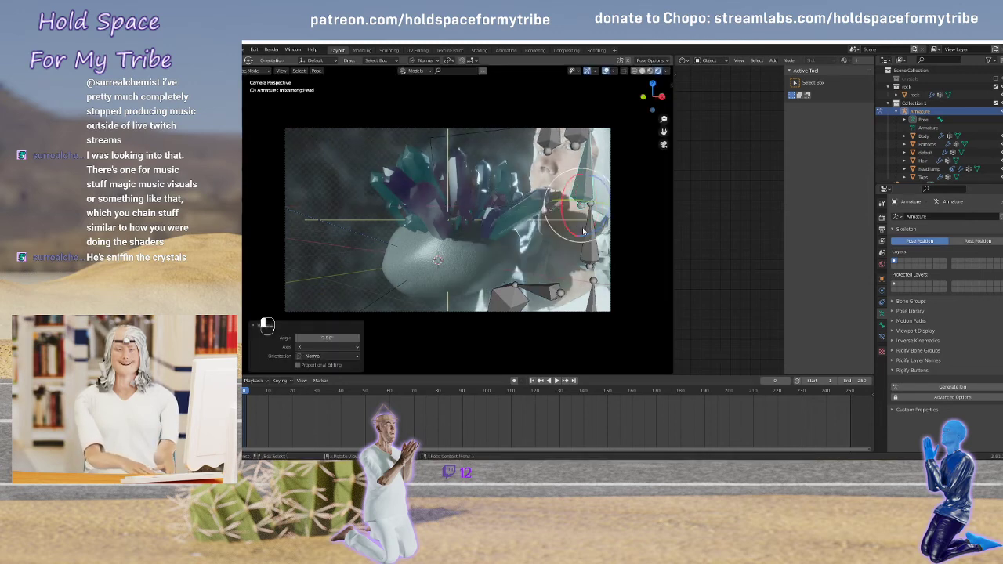
Rotate the Neck bone about 27° around its X axis, leaning the head forward over the crystals
{"action": "left_click", "coordinate": [576, 220]}
{"action": "key", "text": "r"}
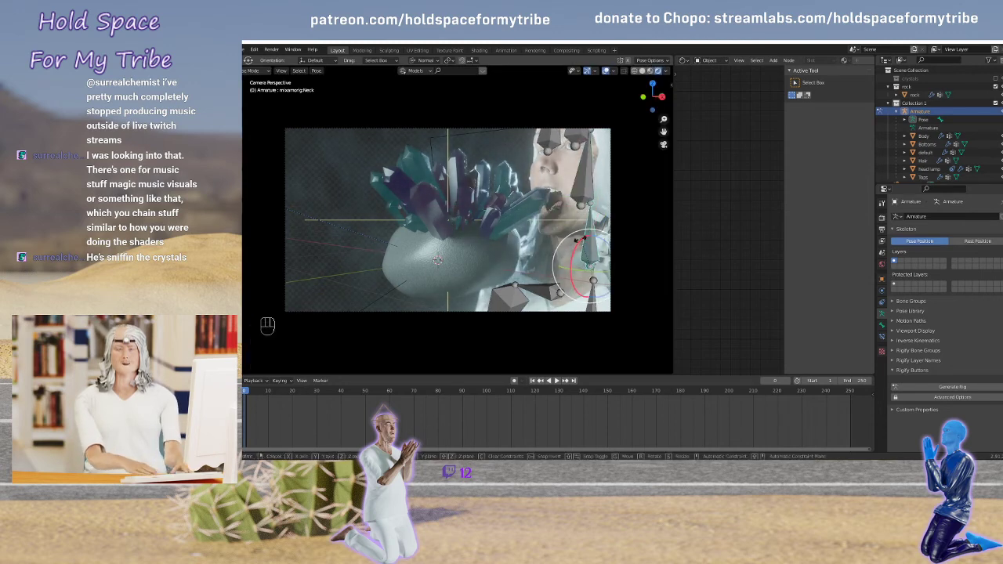
{"action": "left_click", "coordinate": [565, 243]}
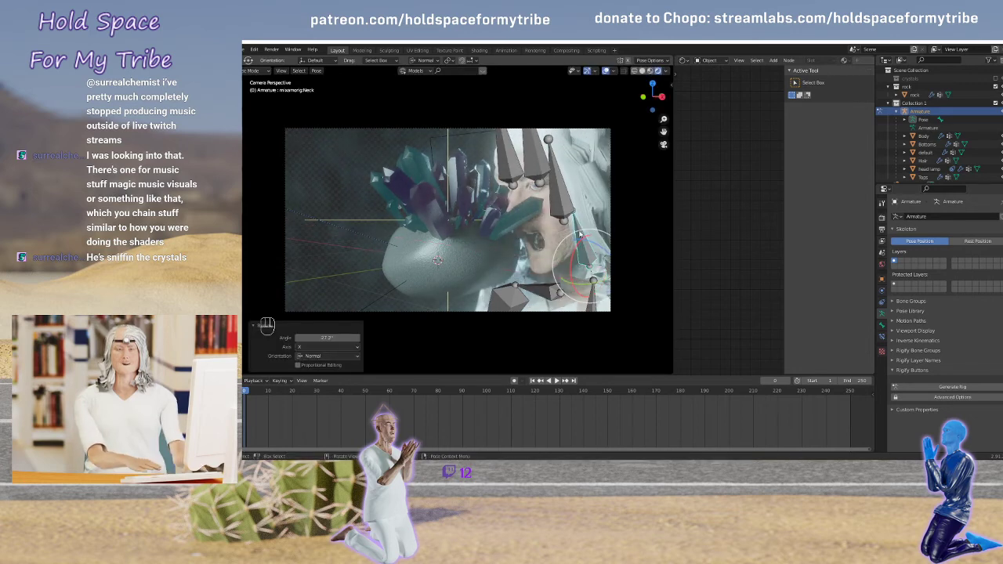
Rotate the Head bone back to raise the face, and turn the left and right eye bones around their X axis
{"action": "left_click", "coordinate": [551, 205]}
{"action": "left_click_drag", "start_coordinate": [550, 205], "coordinate": [495, 147]}
{"action": "left_click", "coordinate": [568, 148]}
{"action": "left_click", "coordinate": [523, 146]}
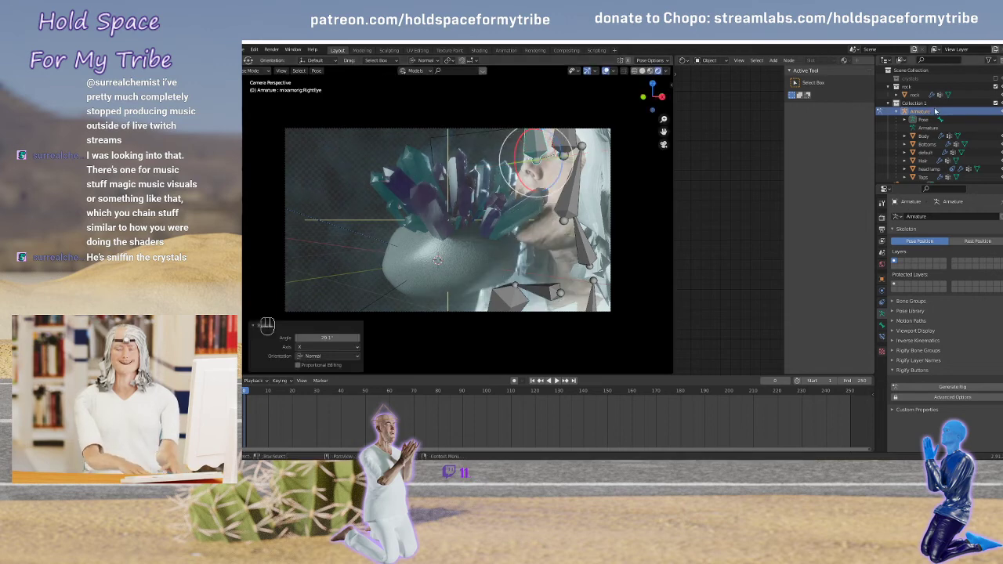
Leave Pose Mode with the bones hidden, widen the 3D viewport over the node editor and return it to the camera view
{"action": "key", "text": "ctrl+Tab"}
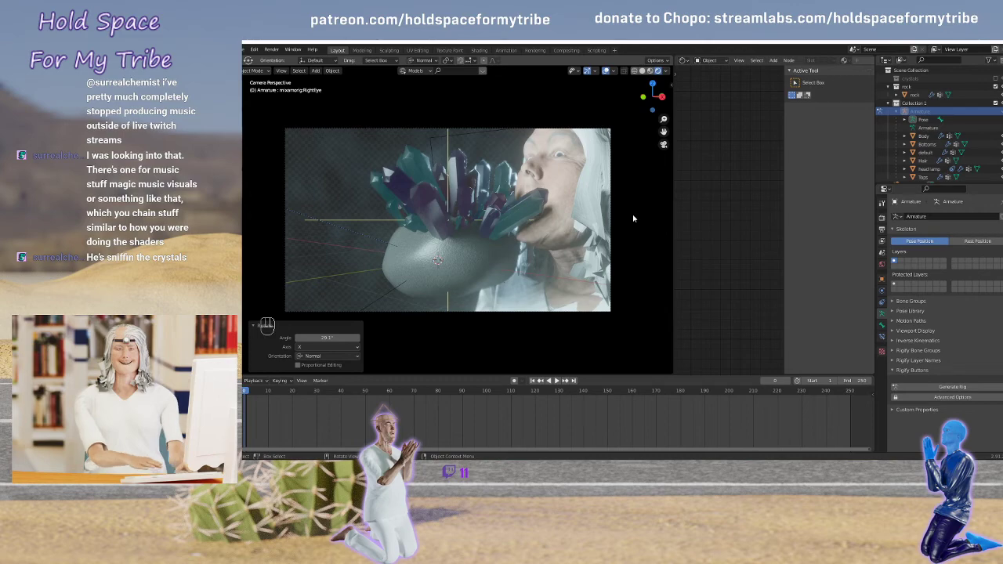
{"action": "middle_click_drag", "start_coordinate": [564, 227], "coordinate": [472, 247]}
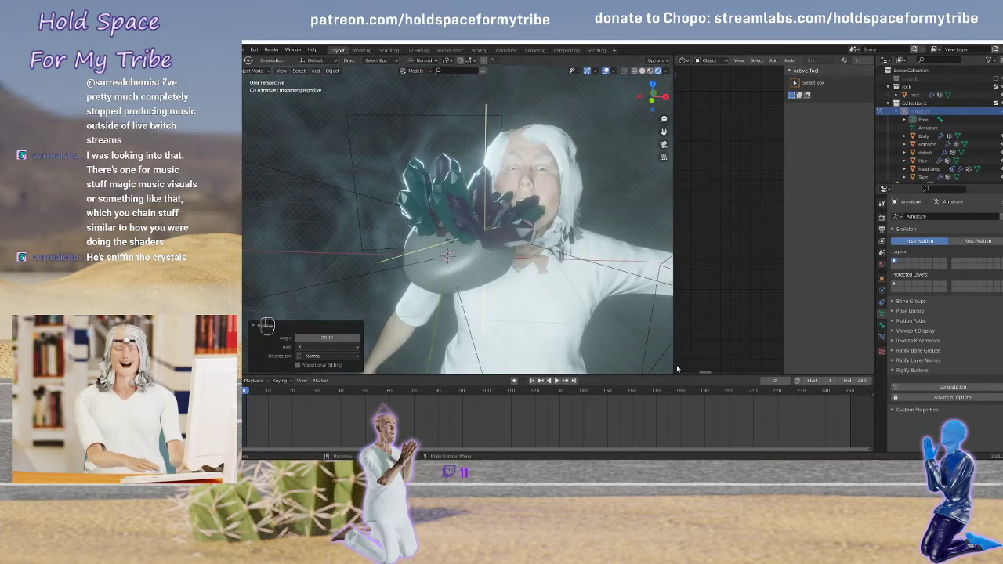
{"action": "left_click_drag", "start_coordinate": [671, 370], "coordinate": [725, 235]}
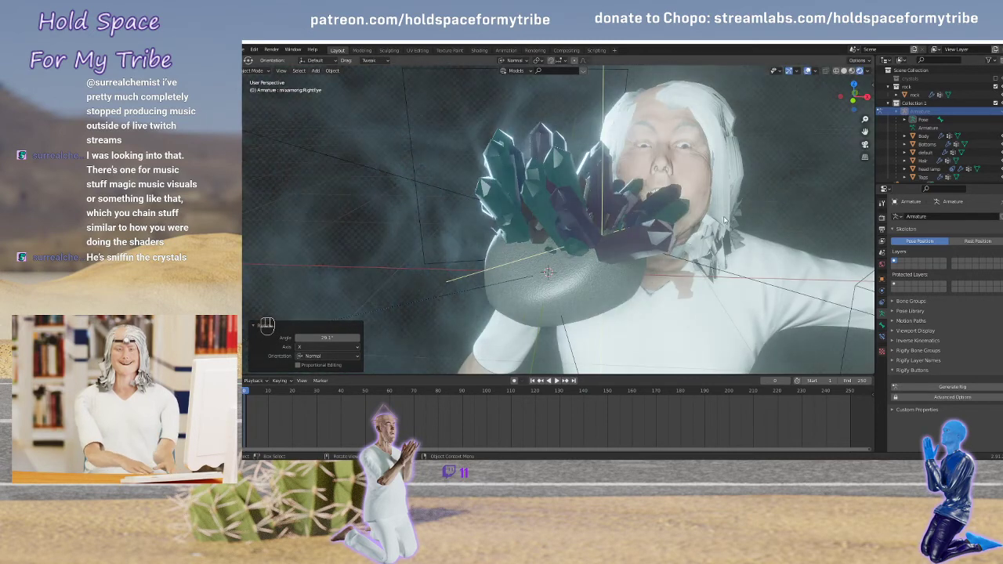
{"action": "key", "text": "grave"}
{"action": "left_click", "coordinate": [679, 254]}
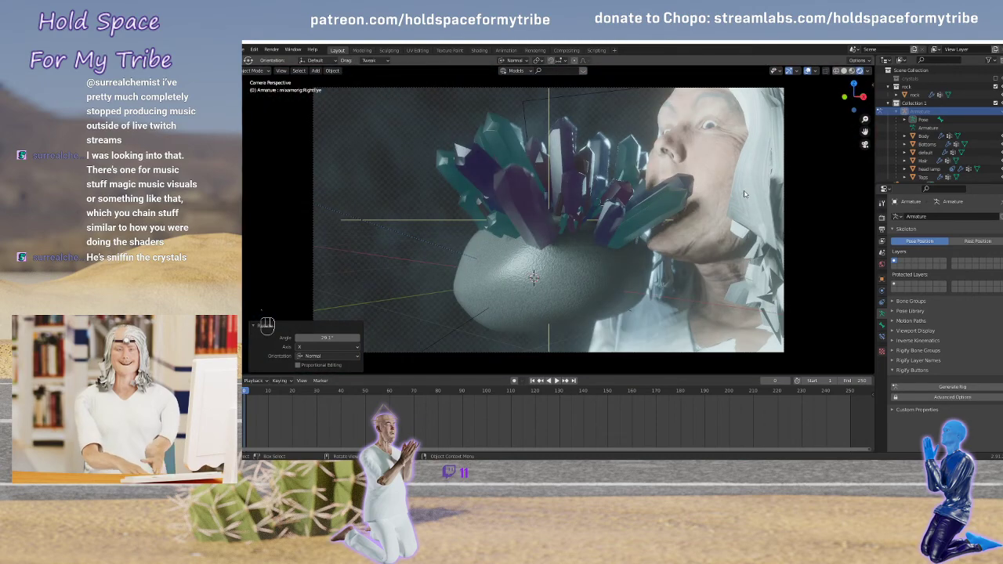
Lock the camera to the view and orbit it around the rock until it faces the figure from the front
{"action": "key", "text": "n"}
{"action": "left_click", "coordinate": [821, 183]}
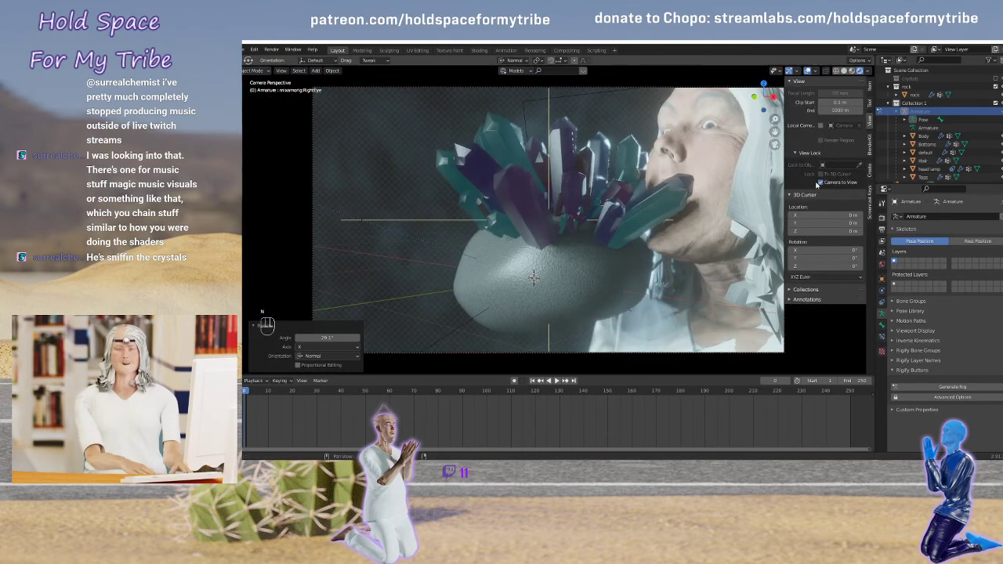
{"action": "key", "text": "n"}
{"action": "middle_click_drag", "start_coordinate": [596, 205], "coordinate": [672, 212]}
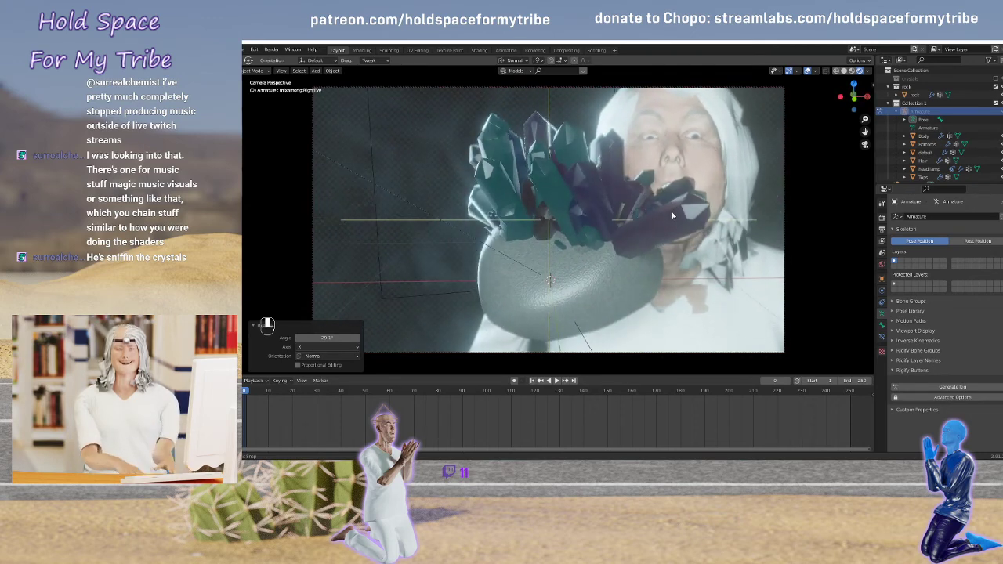
{"action": "left_click", "coordinate": [672, 211]}
In Pose Mode, tilt the armature's Head bone sideways about 43° around its Z axis, away from the rock, and hide the bones
{"action": "left_click", "coordinate": [949, 111]}
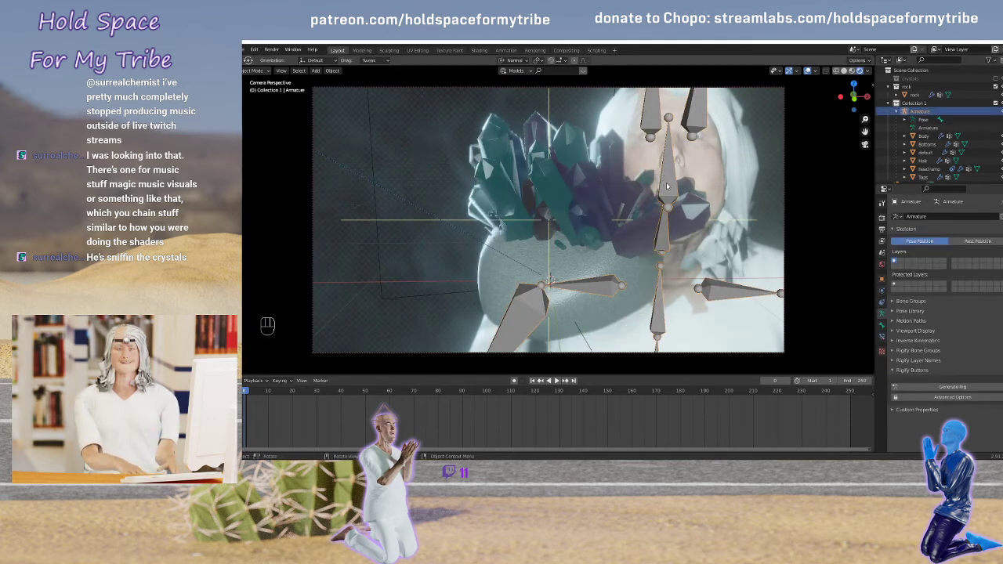
{"action": "left_click", "coordinate": [670, 185]}
{"action": "key", "text": "ctrl+Tab"}
{"action": "left_click", "coordinate": [671, 188]}
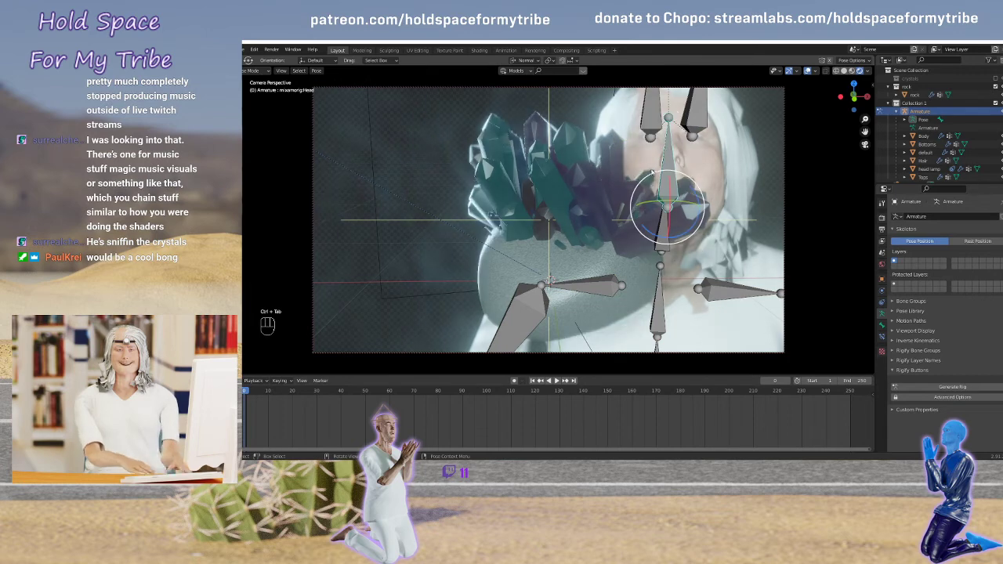
{"action": "left_click_drag", "start_coordinate": [693, 226], "coordinate": [685, 280]}
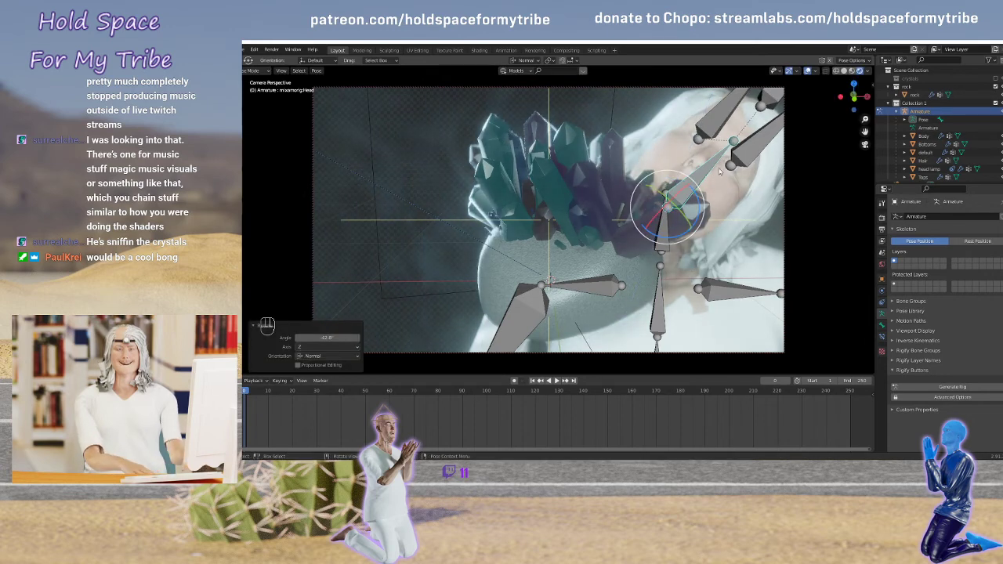
{"action": "left_click", "coordinate": [880, 112]}
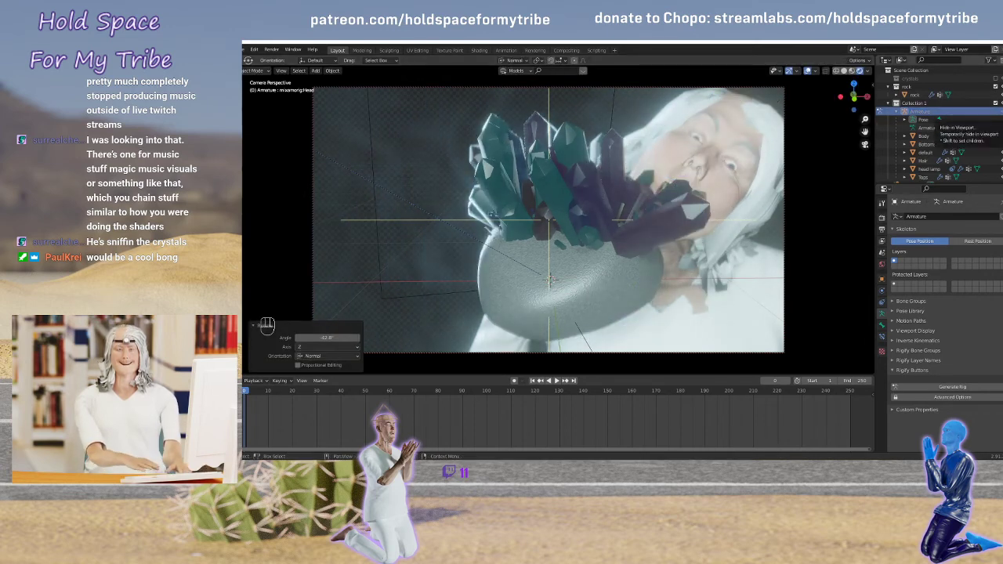
Select the fog volume cube and rotate it about 35° around its Z axis
{"action": "left_click", "coordinate": [608, 286]}
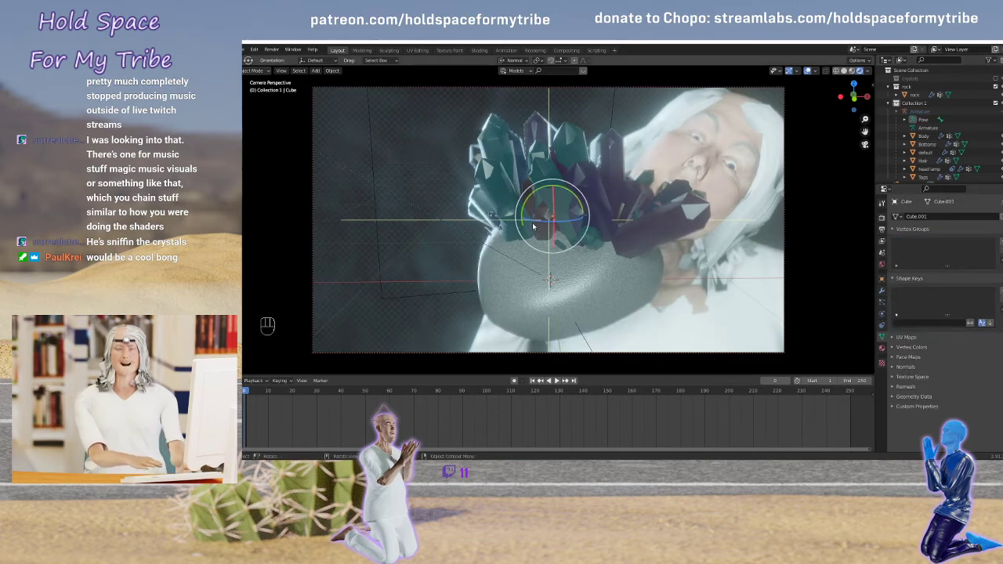
{"action": "left_click_drag", "start_coordinate": [533, 223], "coordinate": [529, 248]}
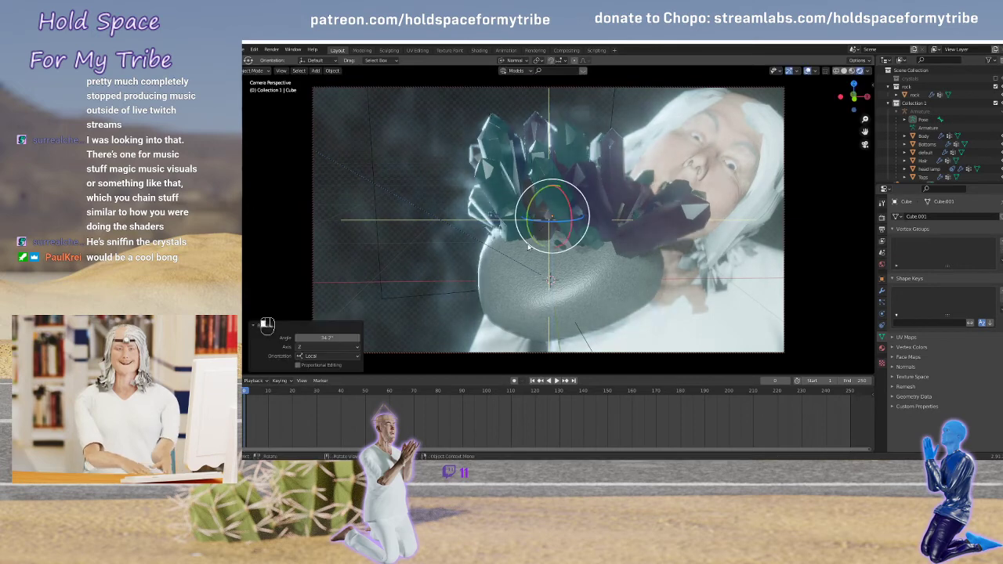
Switch the transform orientation to Global and rotate the crystal-covered rock slightly around Z and about 2° around Y
{"action": "left_click", "coordinate": [530, 293]}
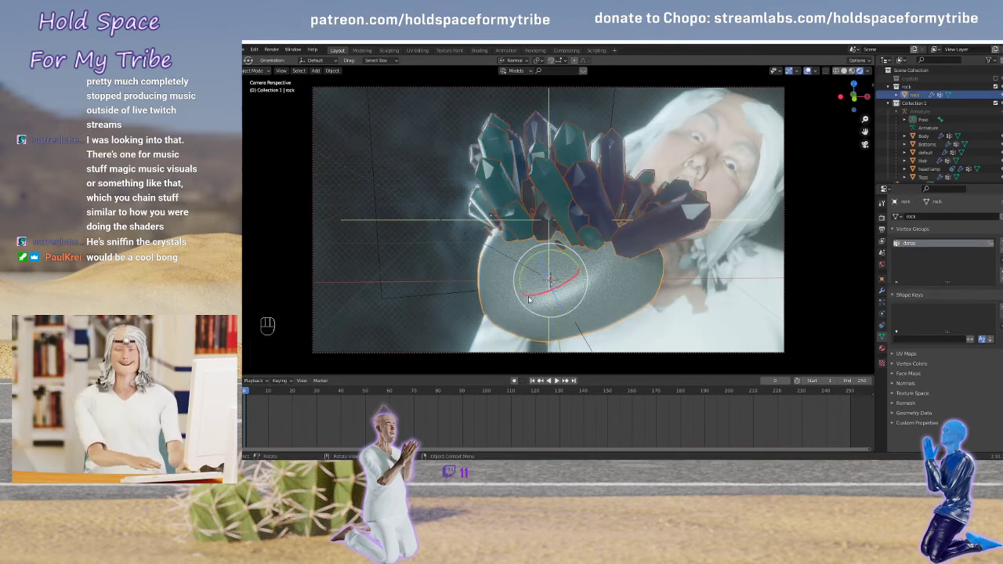
{"action": "left_click", "coordinate": [518, 60]}
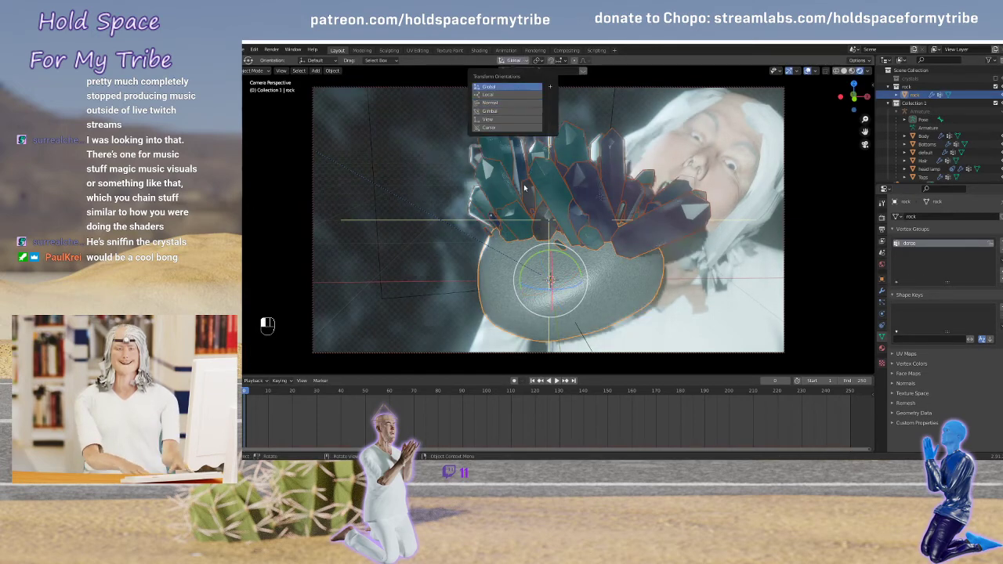
{"action": "left_click", "coordinate": [513, 81]}
{"action": "left_click_drag", "start_coordinate": [527, 291], "coordinate": [531, 280]}
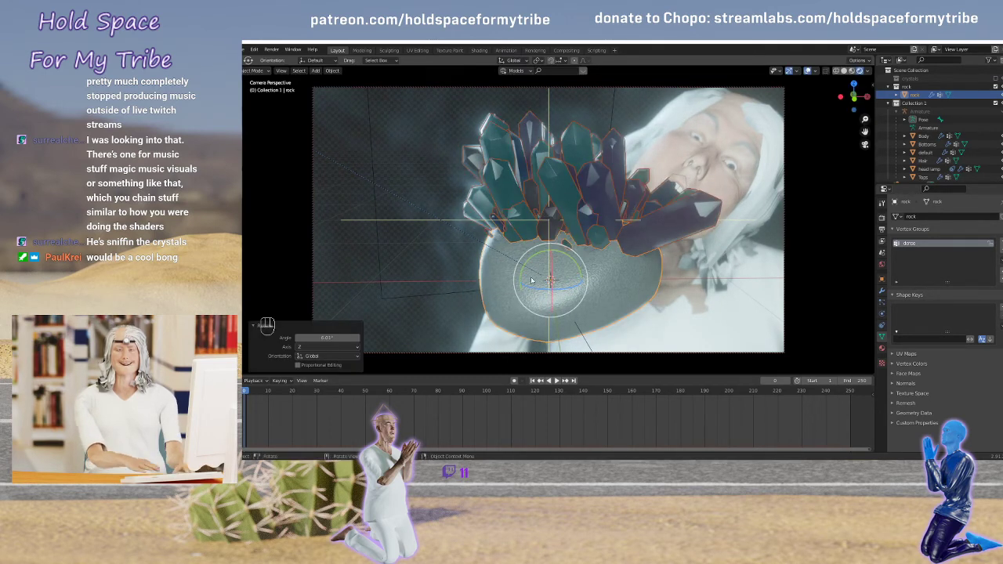
{"action": "key", "text": "r"}
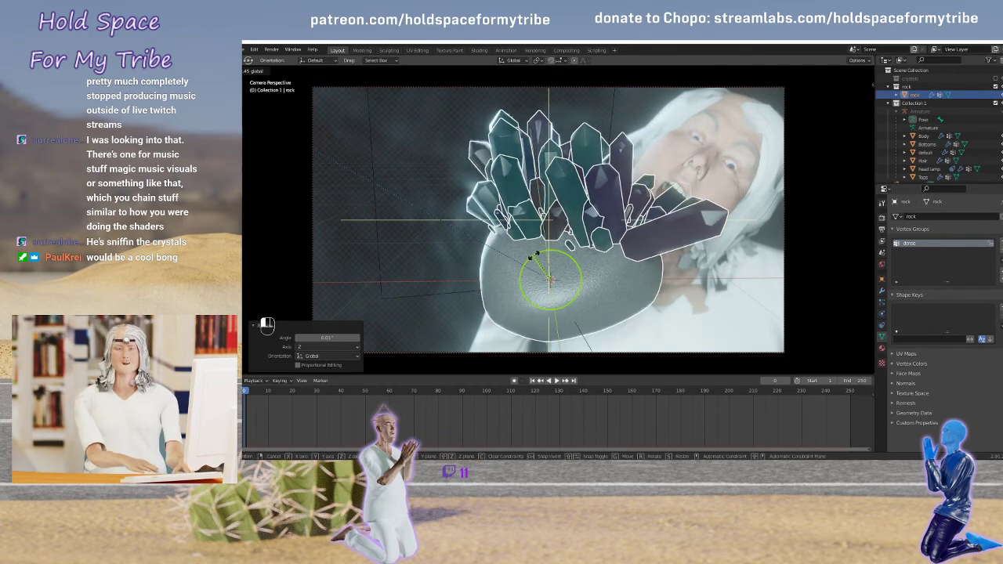
{"action": "left_click_drag", "start_coordinate": [533, 257], "coordinate": [534, 255]}
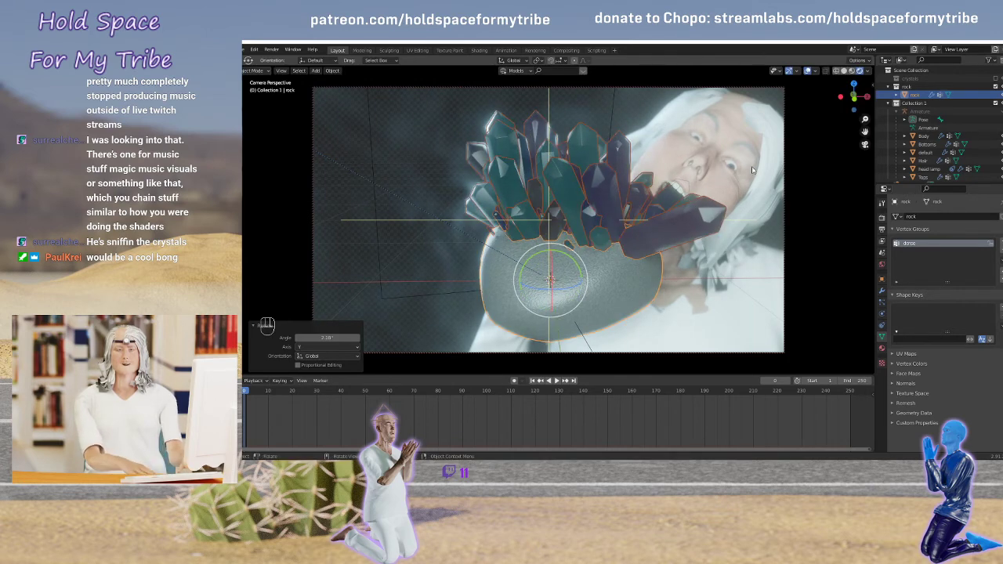
Deselect everything and orbit the locked camera around the rock to show more of the figure's shoulders and arm
{"action": "key", "text": "a"}
{"action": "key", "text": "a"}
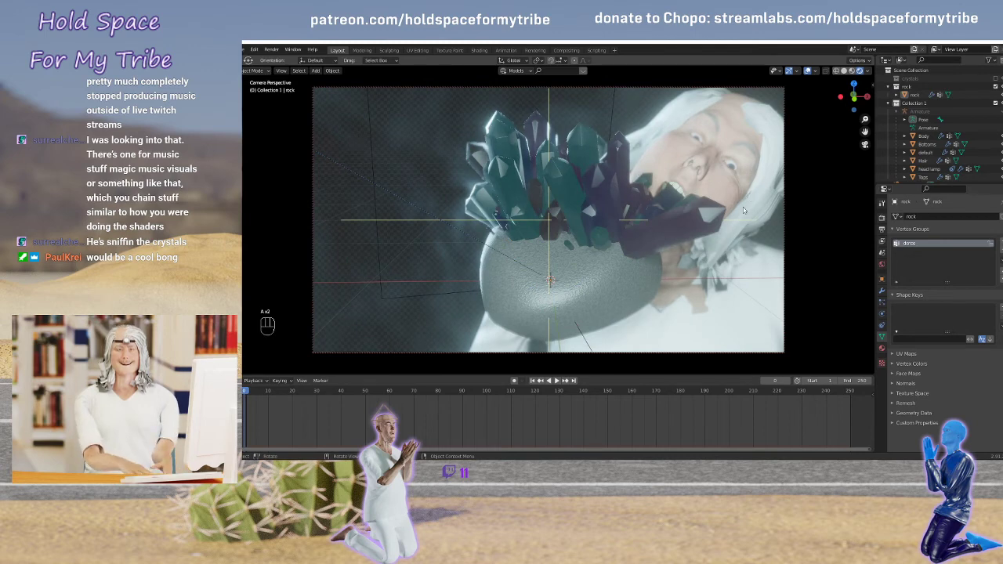
{"action": "middle_click_drag", "start_coordinate": [732, 210], "coordinate": [708, 193]}
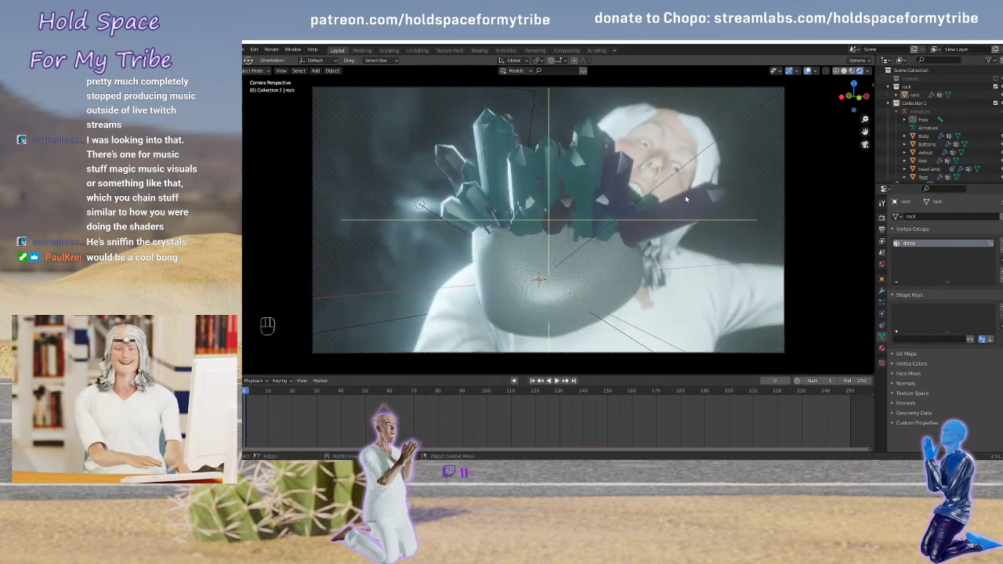
Shift the camera's depth-of-field focus plane back toward the figure's face from the left view, checking the focus through the camera
{"action": "key", "text": "grave"}
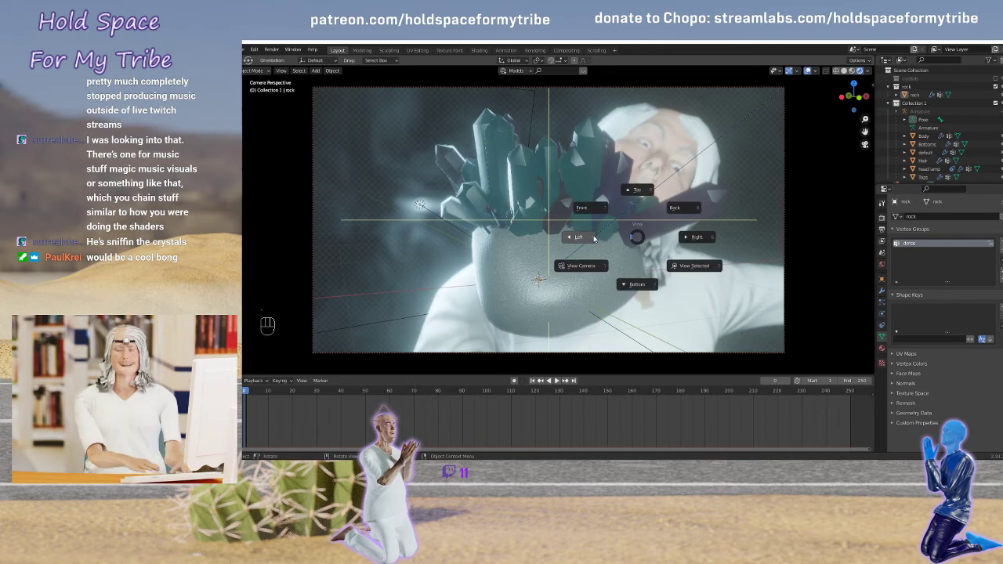
{"action": "left_click", "coordinate": [593, 237]}
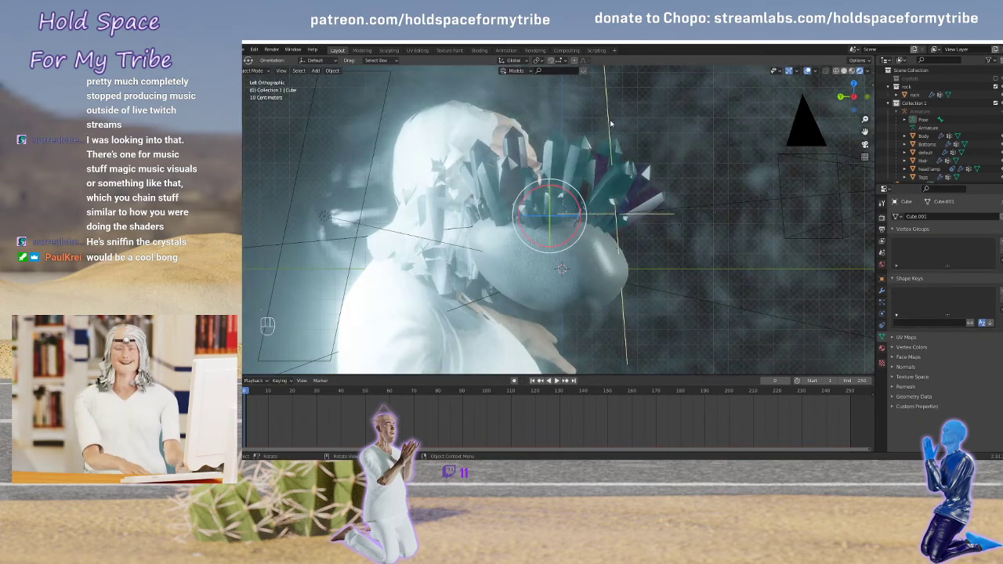
{"action": "left_click", "coordinate": [609, 116]}
{"action": "left_click_drag", "start_coordinate": [609, 114], "coordinate": [524, 118]}
{"action": "key", "text": "grave"}
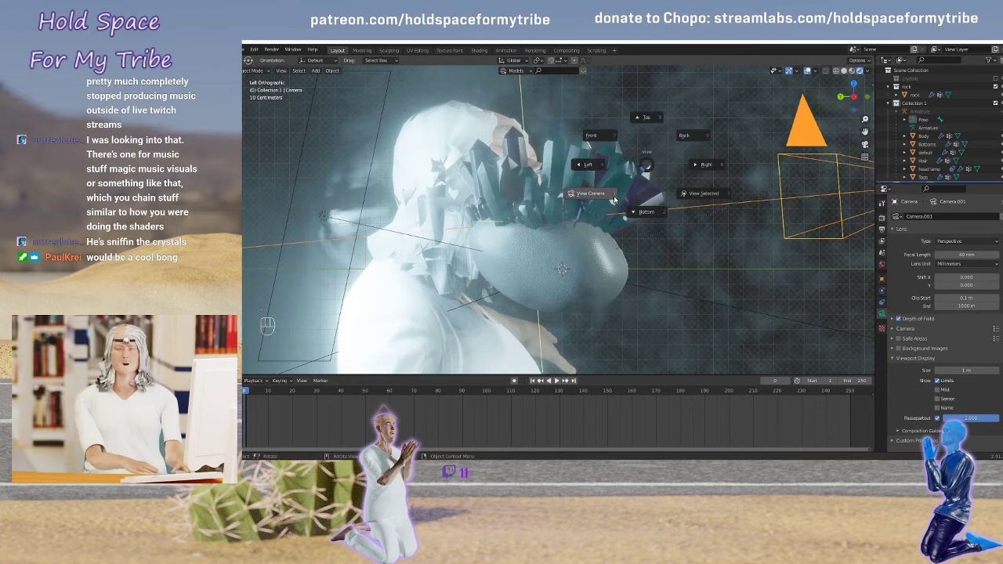
{"action": "left_click", "coordinate": [615, 197]}
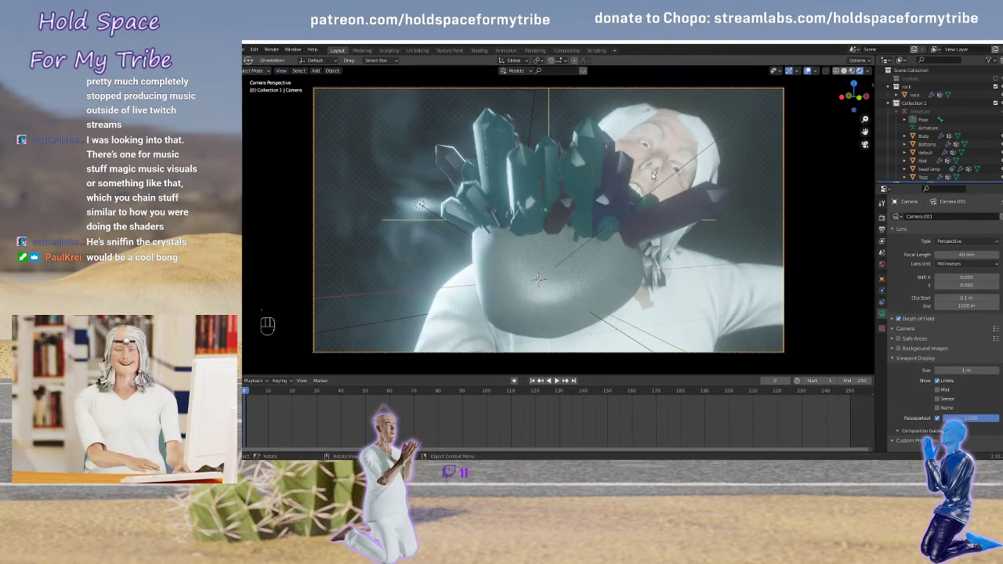
{"action": "key", "text": "grave"}
{"action": "left_click", "coordinate": [600, 180]}
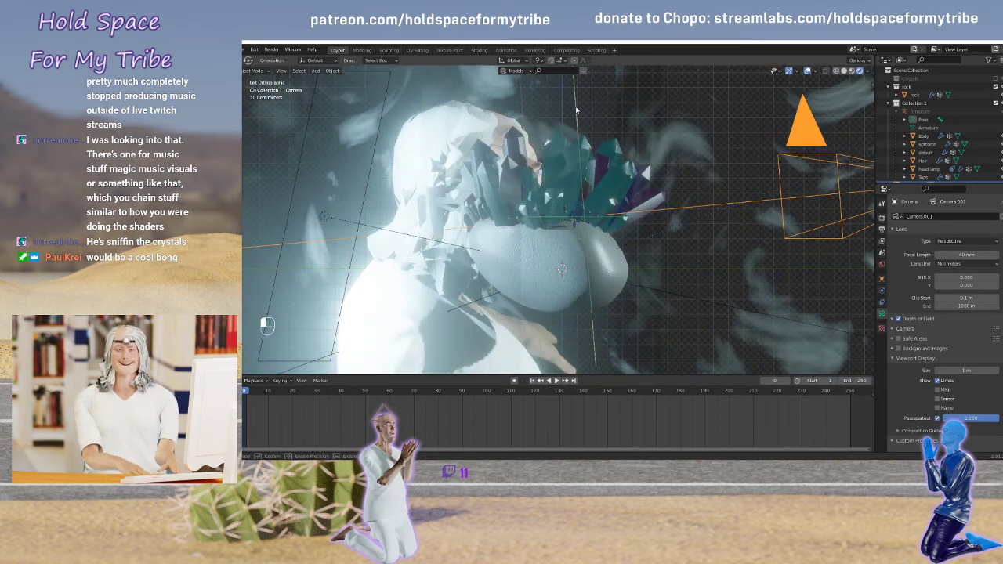
{"action": "middle_click_drag", "start_coordinate": [558, 110], "coordinate": [683, 177]}
{"action": "key", "text": "grave"}
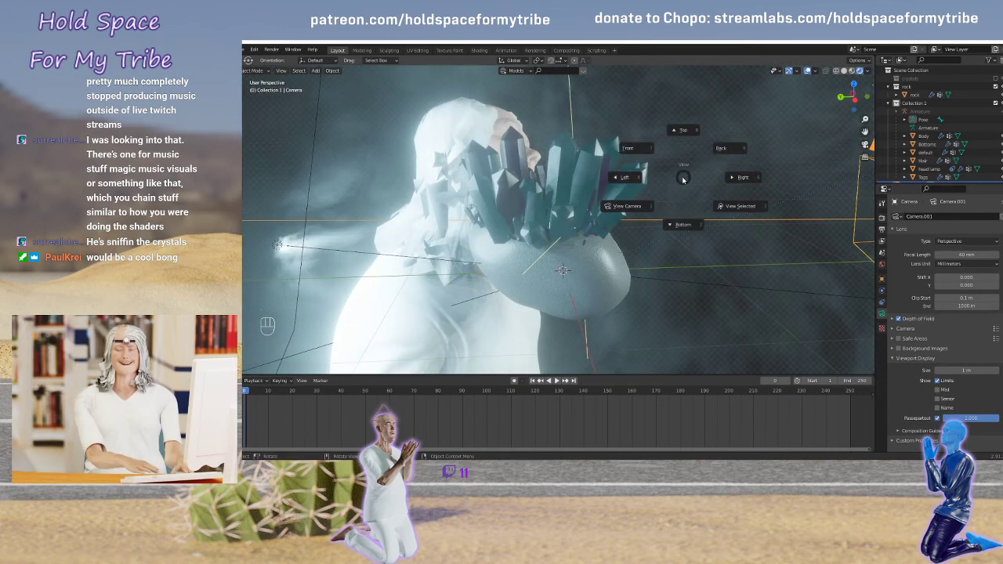
{"action": "left_click", "coordinate": [636, 210]}
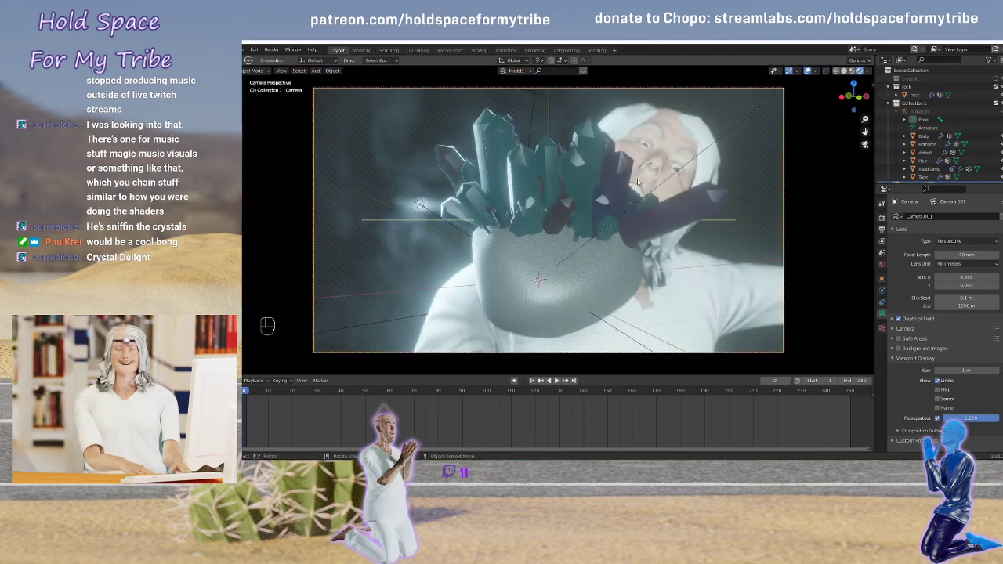
Render the current frame, examine the whole image in the render window and close it
{"action": "left_click", "coordinate": [271, 49]}
{"action": "left_click", "coordinate": [286, 58]}
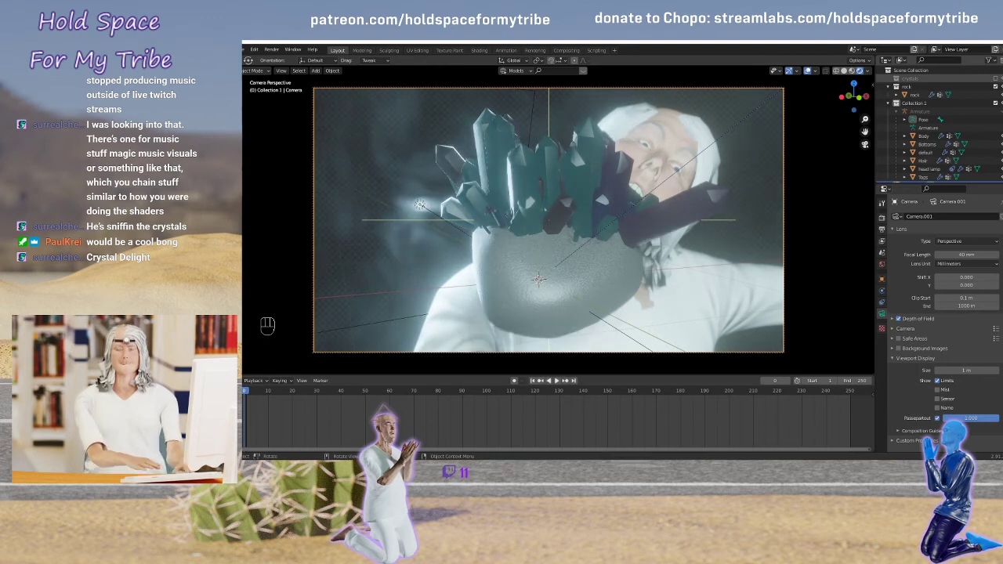
{"action": "left_click_drag", "start_coordinate": [1002, 49], "coordinate": [665, 41]}
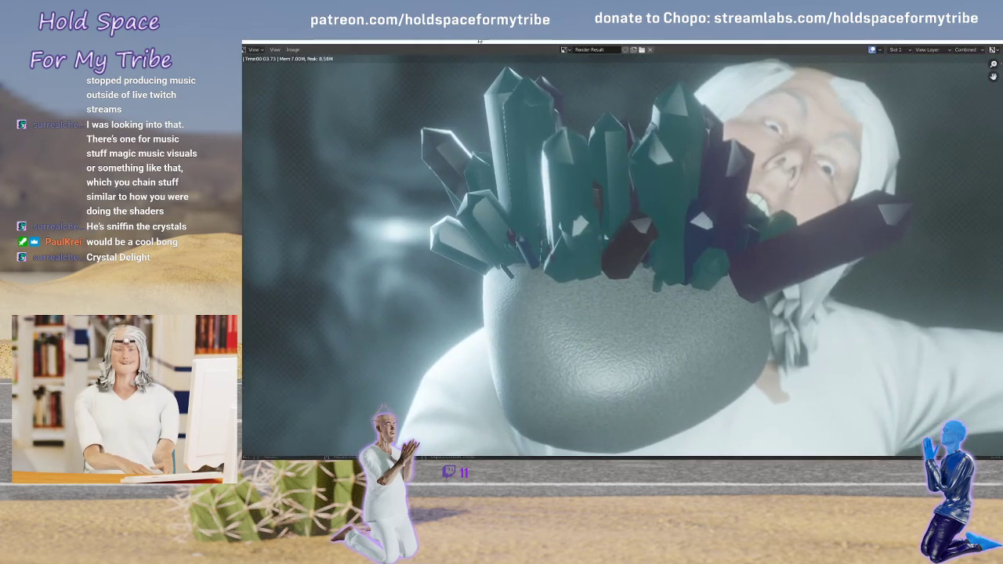
{"action": "scroll", "coordinate": [643, 229], "scroll_direction": "down", "scroll_amount": 2}
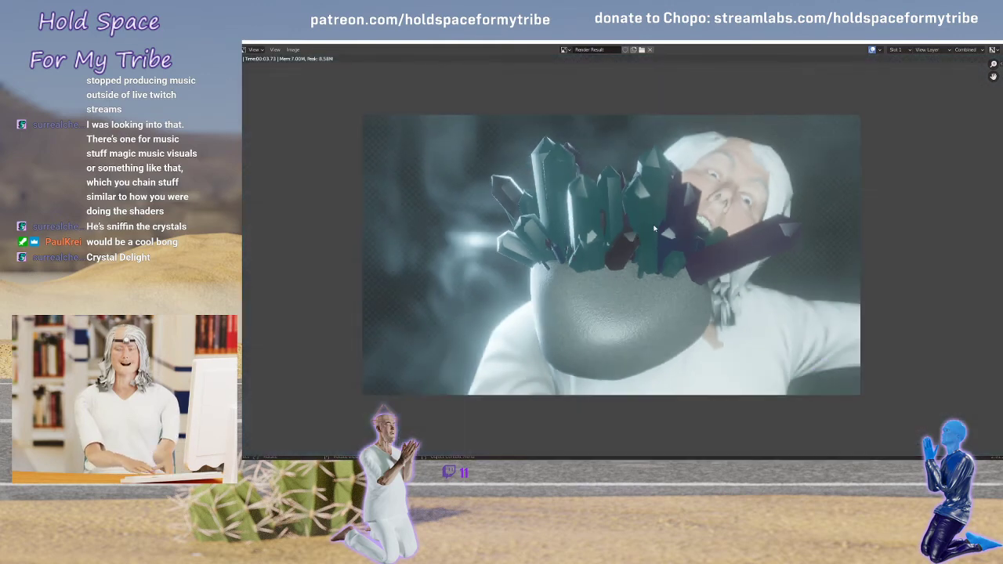
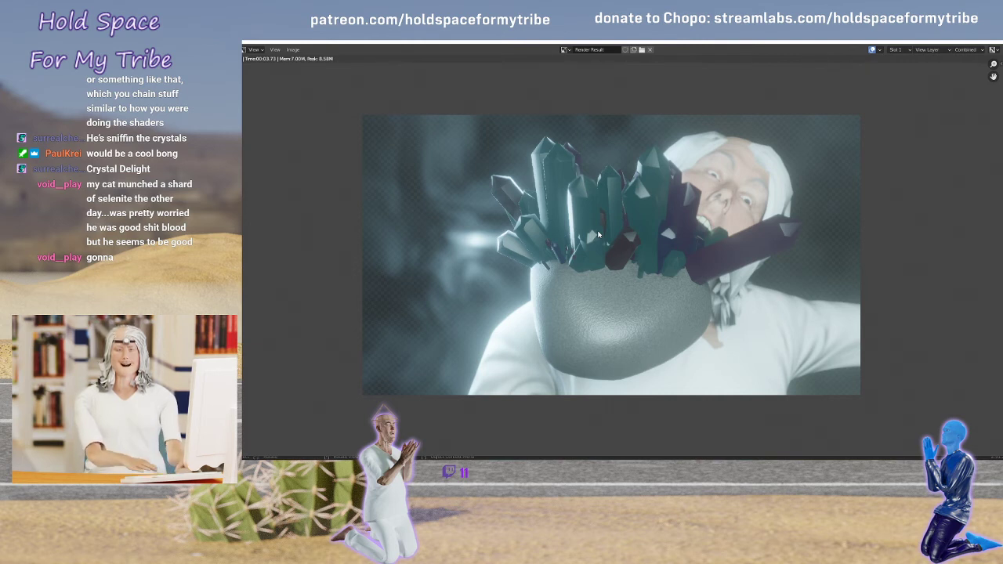
{"action": "key", "text": "Escape"}
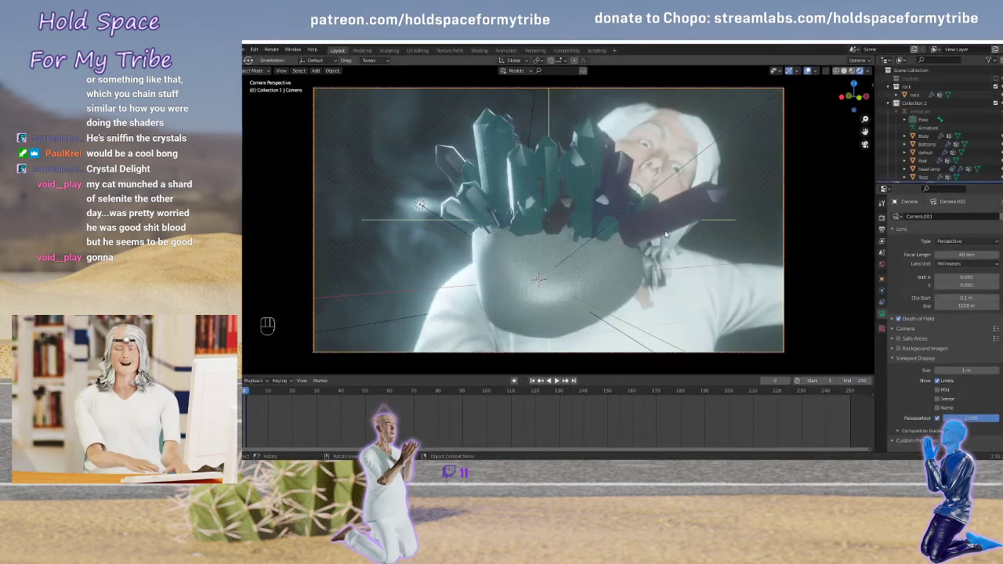
Enable the crystals collection, select crystal.001 and show its material in a Shader Editor split off beside the 3D viewport
{"action": "left_click", "coordinate": [580, 171]}
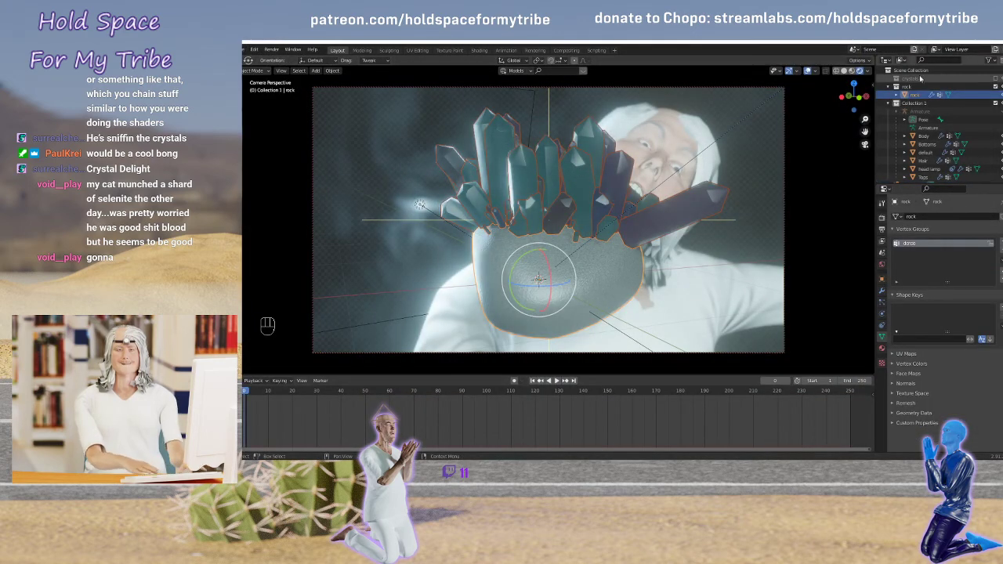
{"action": "left_click", "coordinate": [996, 81]}
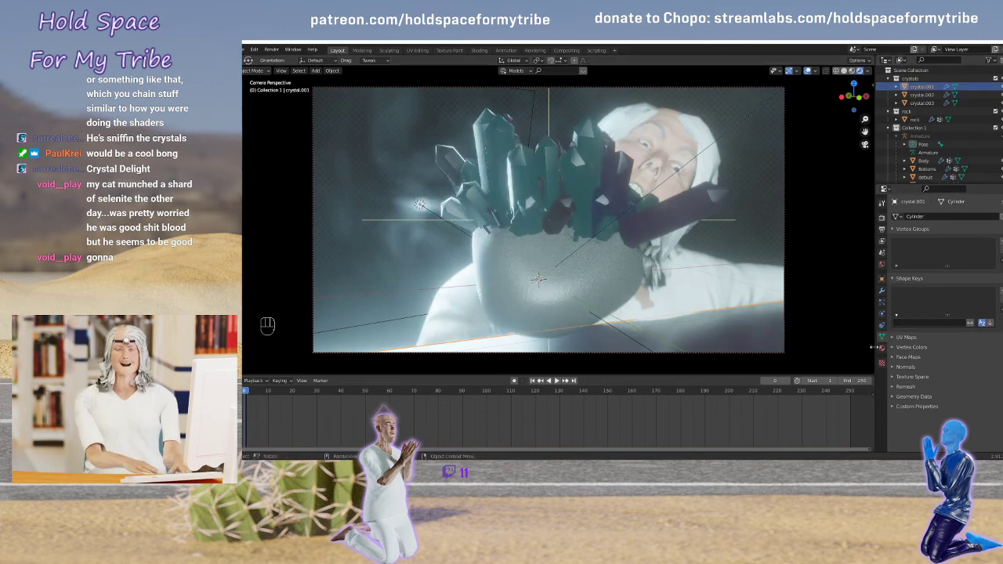
{"action": "left_click_drag", "start_coordinate": [836, 367], "coordinate": [556, 345]}
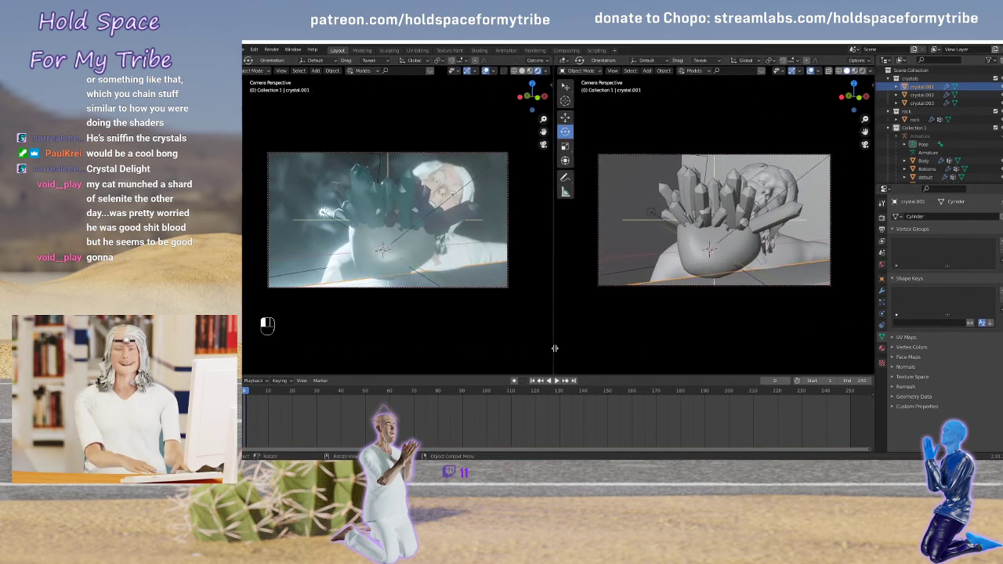
{"action": "left_click", "coordinate": [580, 71]}
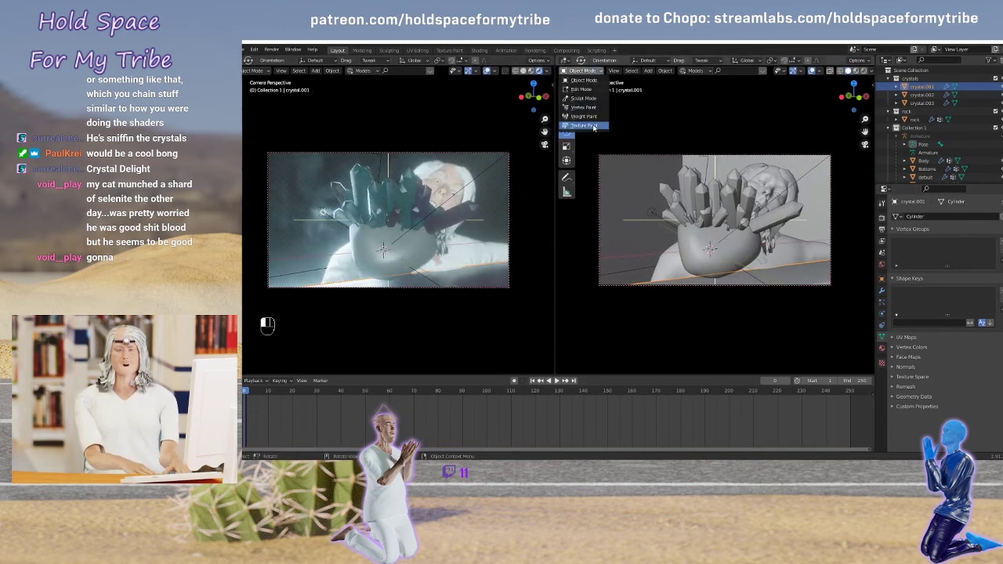
{"action": "left_click", "coordinate": [580, 80]}
{"action": "left_click", "coordinate": [564, 62]}
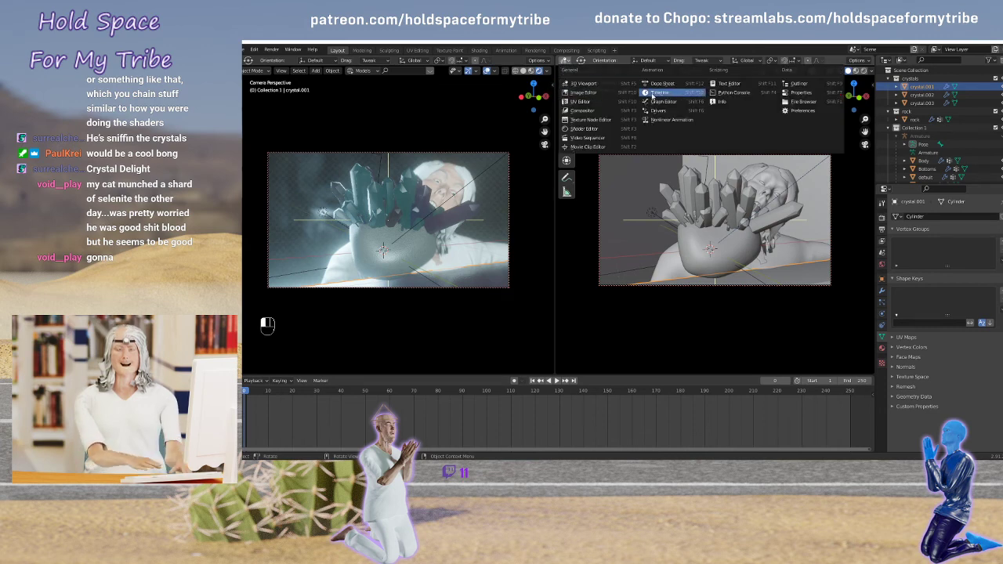
{"action": "left_click", "coordinate": [594, 129]}
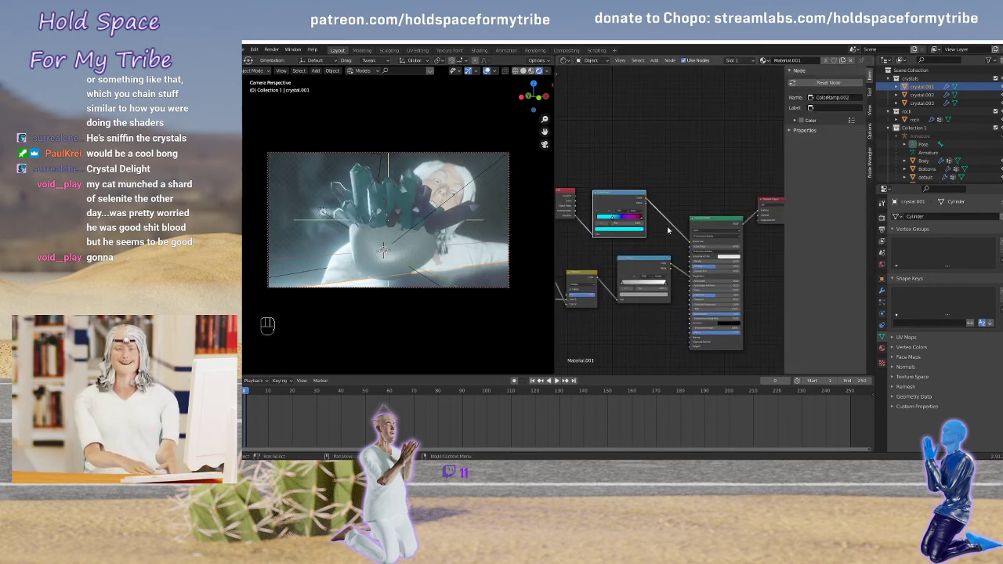
Try darkening the cyan stop of the crystal material's base-color ColorRamp
{"action": "scroll", "coordinate": [668, 229], "scroll_direction": "up", "scroll_amount": 5}
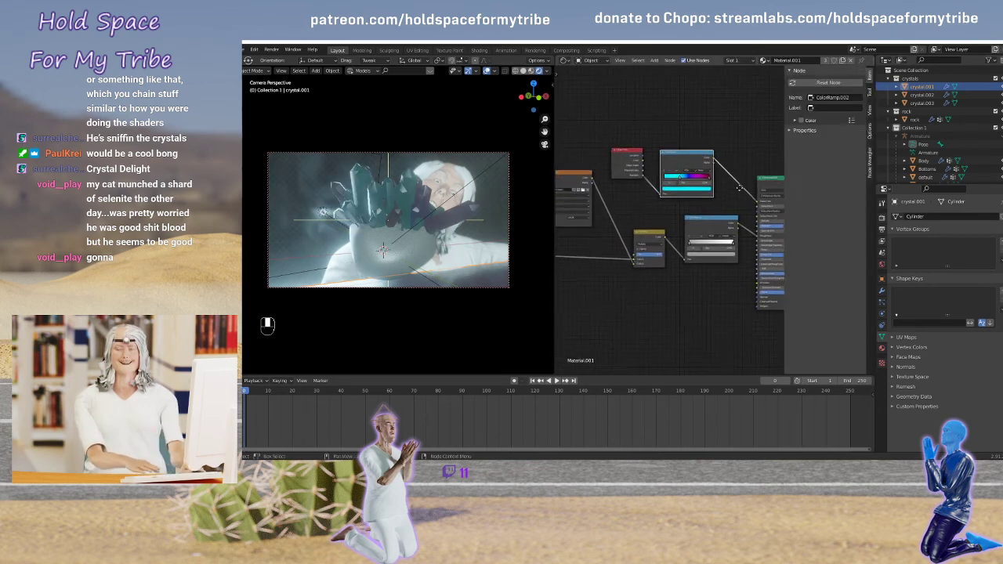
{"action": "left_click", "coordinate": [676, 180]}
{"action": "scroll", "coordinate": [682, 211], "scroll_direction": "down", "scroll_amount": 3}
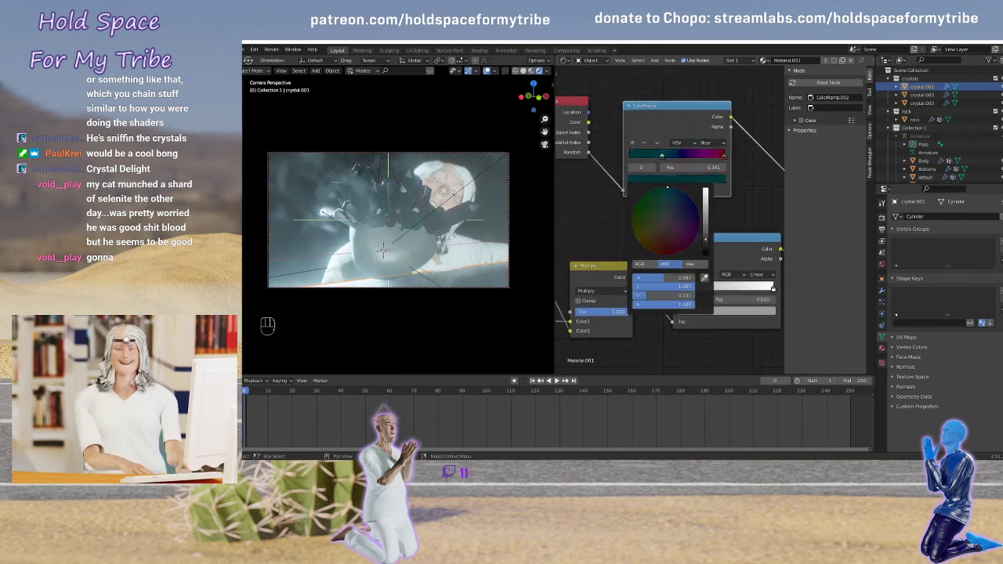
{"action": "scroll", "coordinate": [682, 211], "scroll_direction": "up", "scroll_amount": 3}
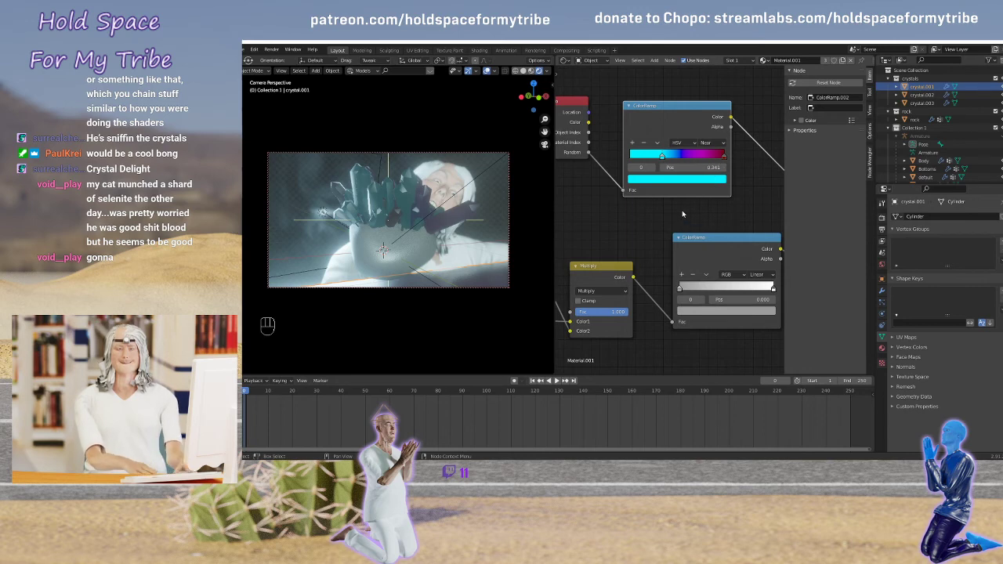
Brighten the red stop at position 1.000 of the base-color ColorRamp to a full bright red
{"action": "middle_click_drag", "start_coordinate": [715, 217], "coordinate": [658, 223]}
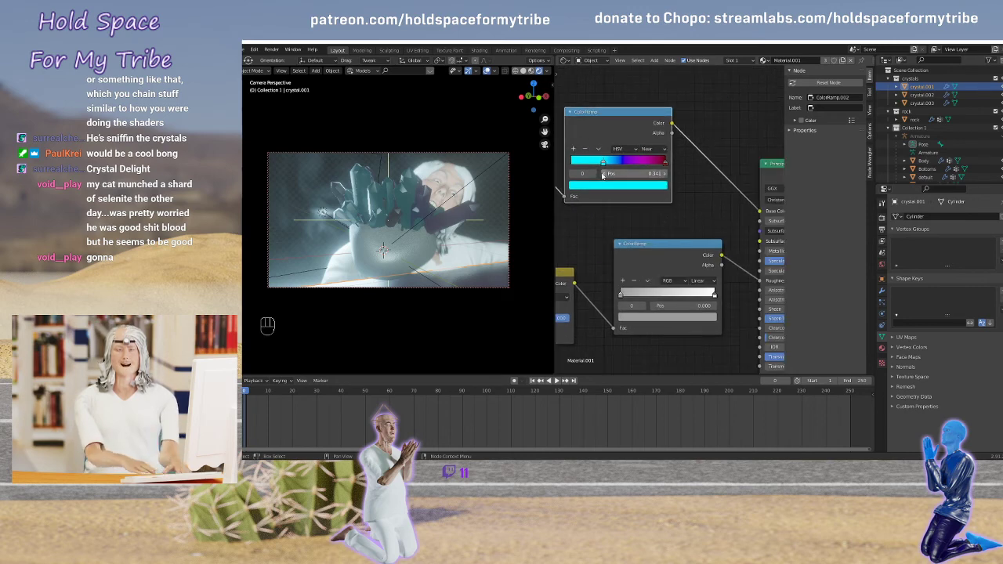
{"action": "left_click", "coordinate": [665, 161]}
{"action": "left_click", "coordinate": [606, 187]}
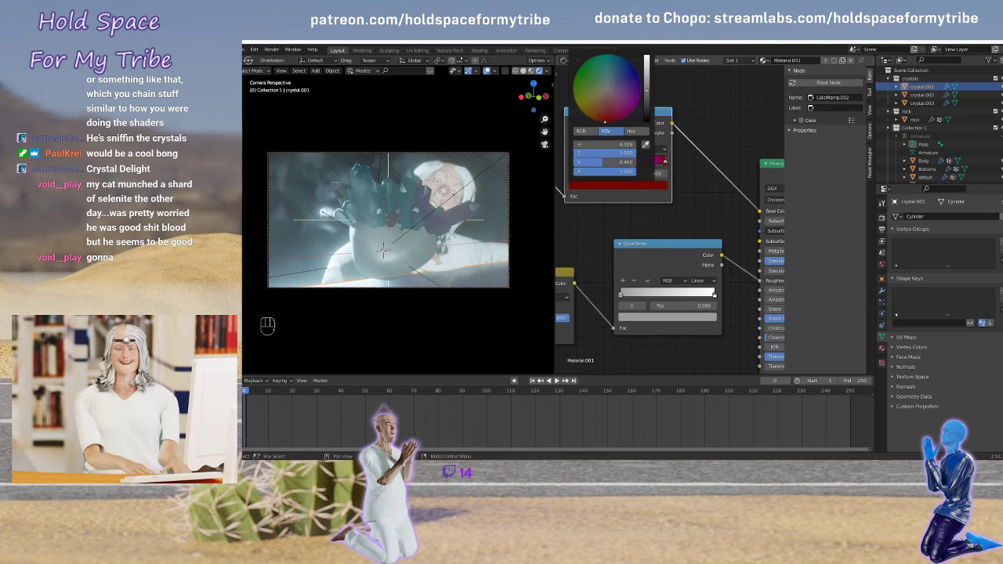
Adjust the grey brightness of the first stop, at position 0.000, in the ColorRamp feeding the crystal material's Roughness
{"action": "middle_click_drag", "start_coordinate": [722, 206], "coordinate": [698, 146]}
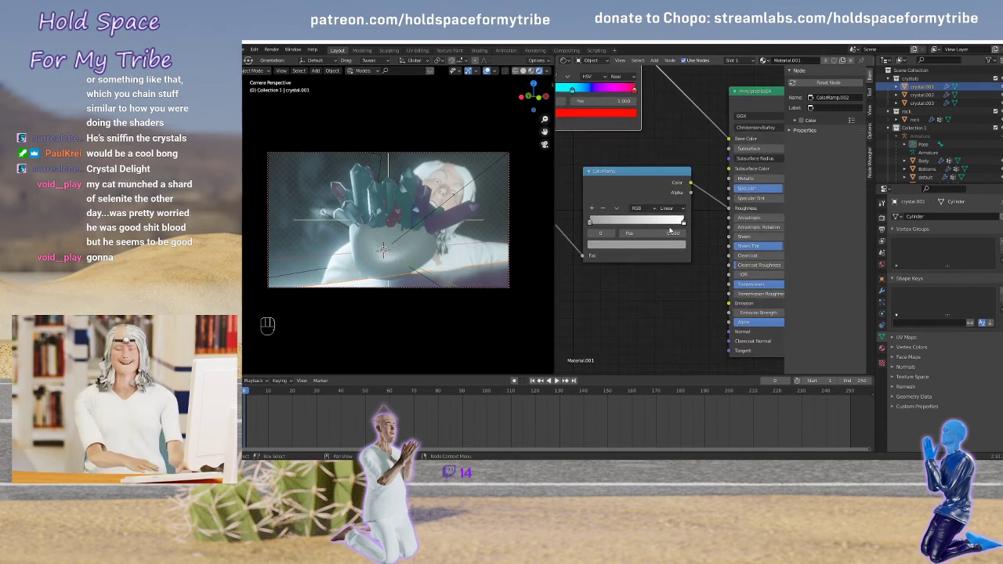
{"action": "left_click", "coordinate": [613, 245]}
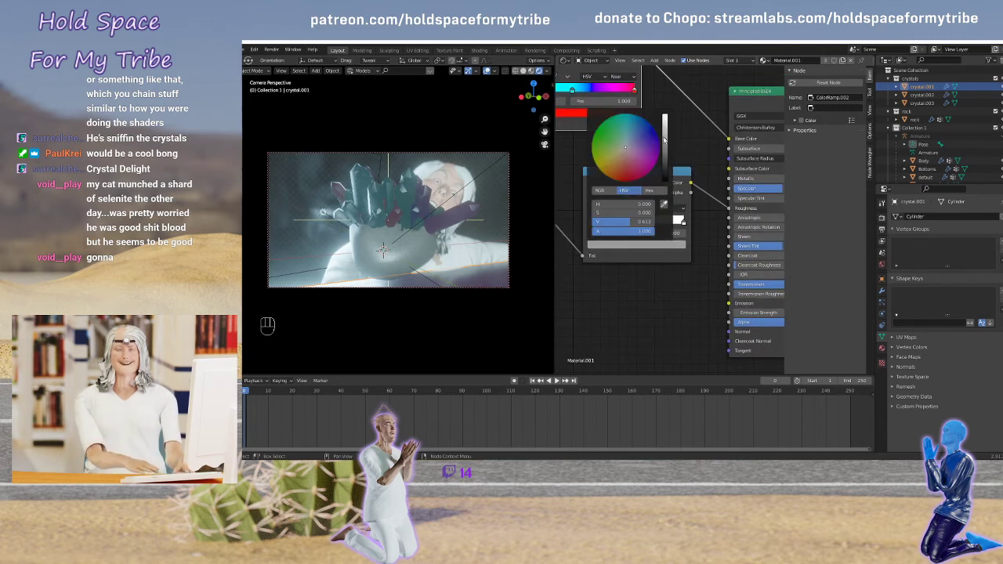
{"action": "mouse_move", "coordinate": [663, 140]}
{"action": "left_mouse_down"}
{"action": "mouse_move", "coordinate": [665, 179]}
{"action": "mouse_move", "coordinate": [665, 133]}
{"action": "left_mouse_up"}
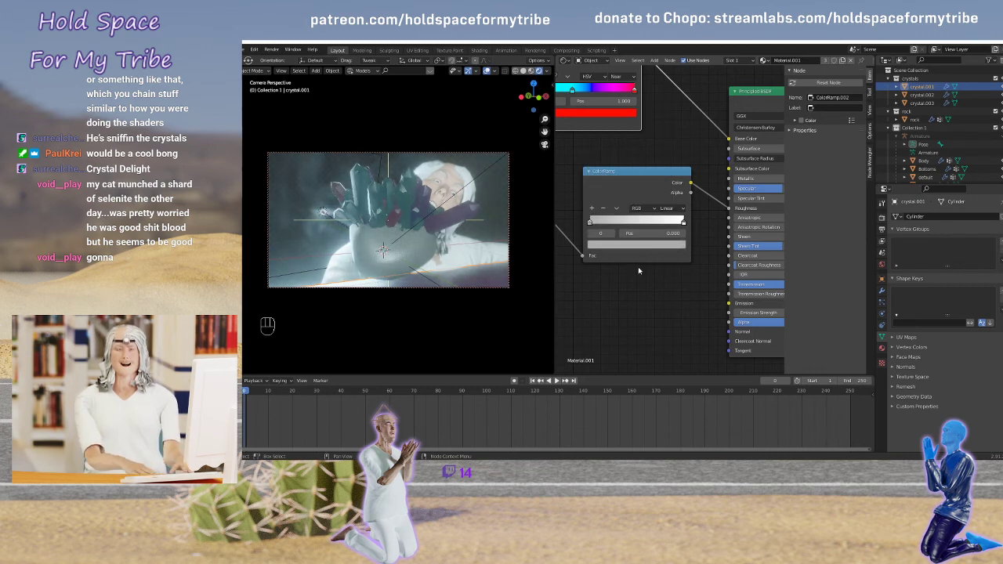
Try feeding the grey ColorRamp's colour into the Principled BSDF's Transmission Roughness instead of its Roughness
{"action": "middle_click_drag", "start_coordinate": [674, 268], "coordinate": [652, 246]}
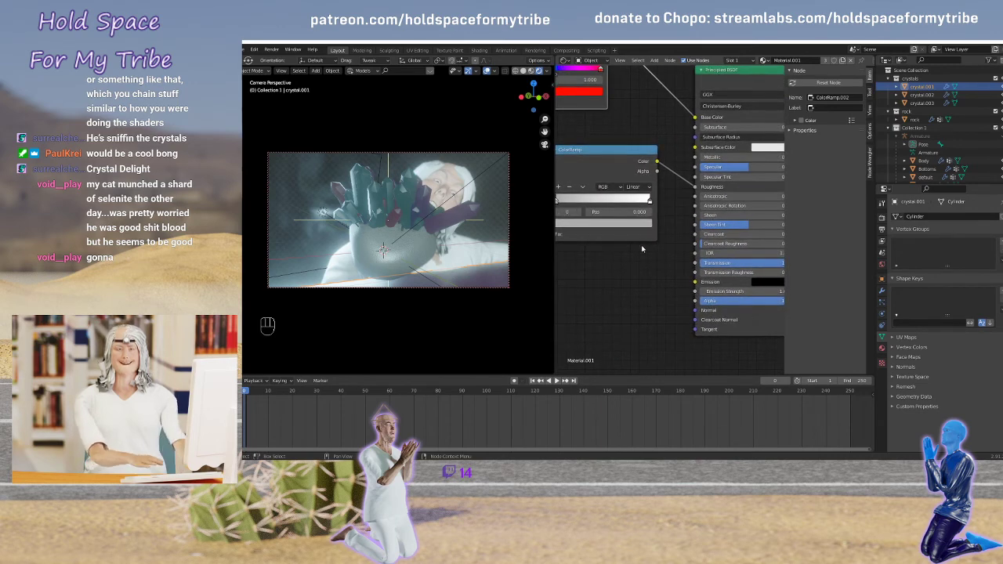
{"action": "left_click", "coordinate": [642, 129]}
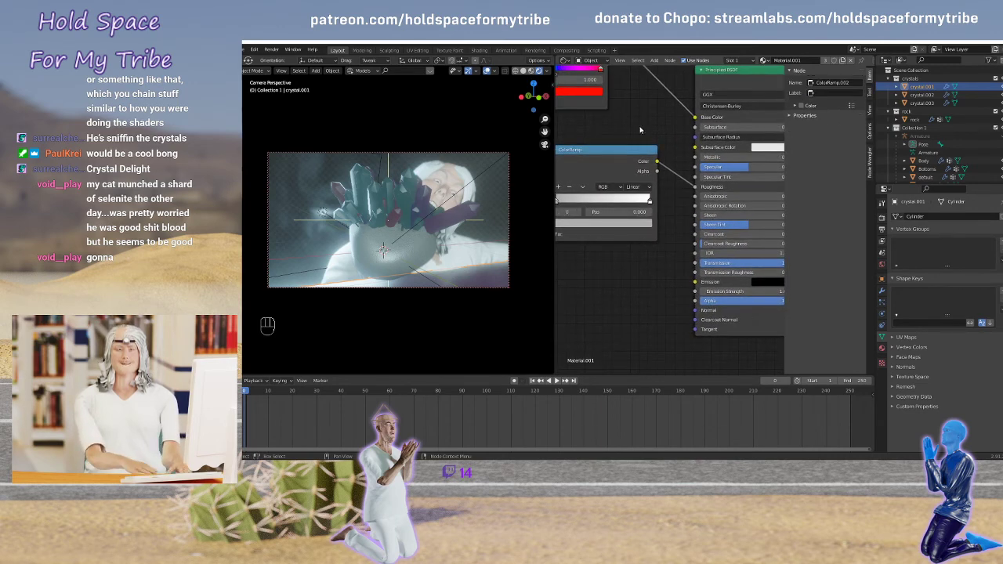
{"action": "key", "text": "t"}
{"action": "left_click", "coordinate": [566, 109]}
{"action": "mouse_move", "coordinate": [675, 161]}
{"action": "left_mouse_down"}
{"action": "mouse_move", "coordinate": [663, 182]}
{"action": "mouse_move", "coordinate": [659, 166]}
{"action": "mouse_move", "coordinate": [695, 272]}
{"action": "left_mouse_up"}
{"action": "left_click", "coordinate": [566, 76]}
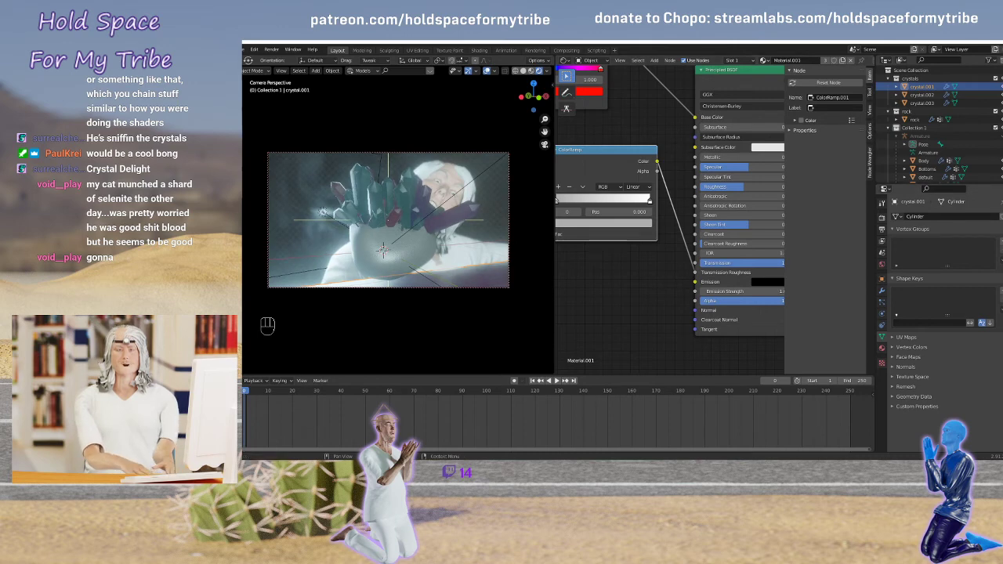
Set the crystal material's Blend Mode to Alpha Blend and its Shadow Mode to Alpha Hashed
{"action": "left_click", "coordinate": [882, 348]}
{"action": "scroll", "coordinate": [911, 354], "scroll_direction": "down", "scroll_amount": 10}
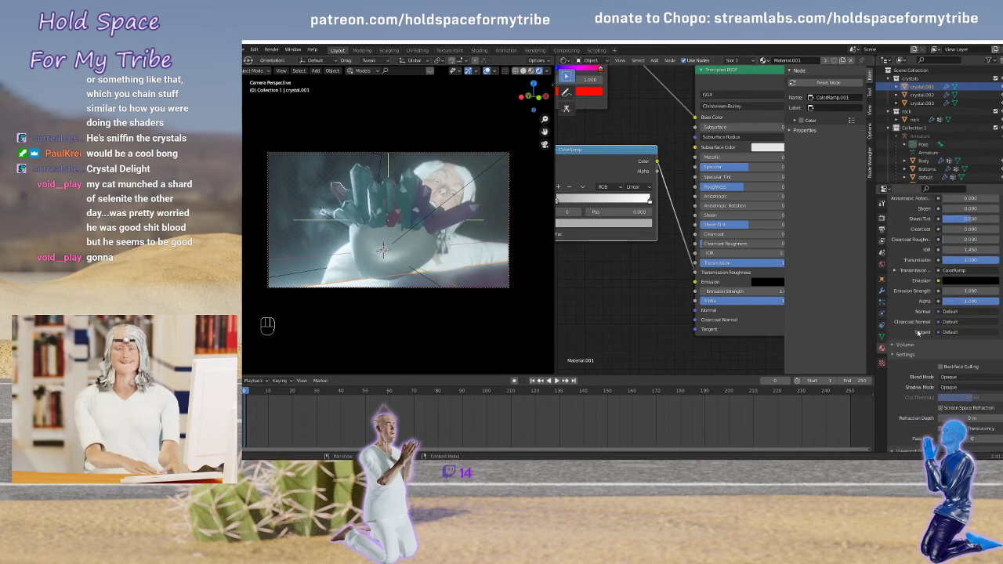
{"action": "left_click", "coordinate": [950, 364]}
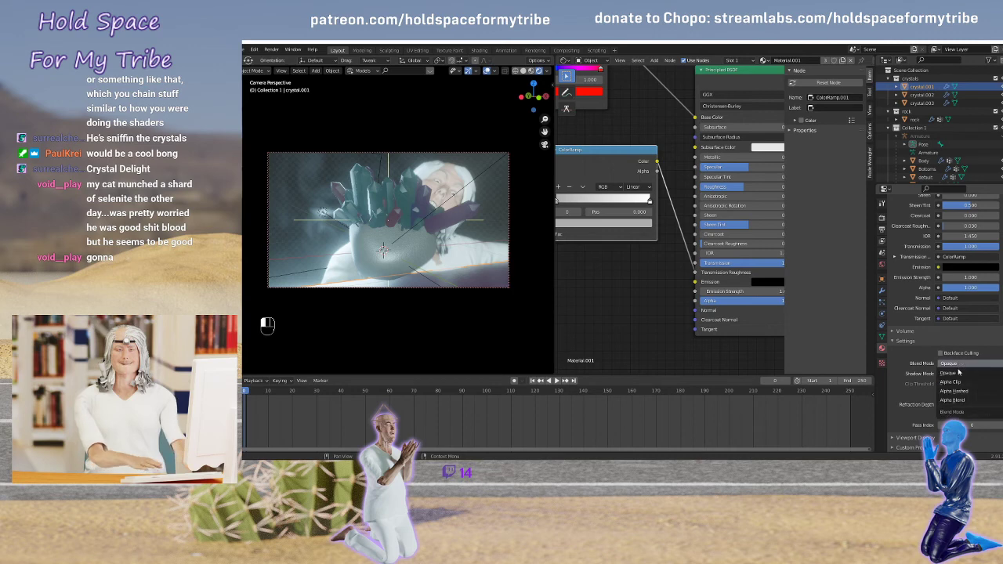
{"action": "key", "text": "Return"}
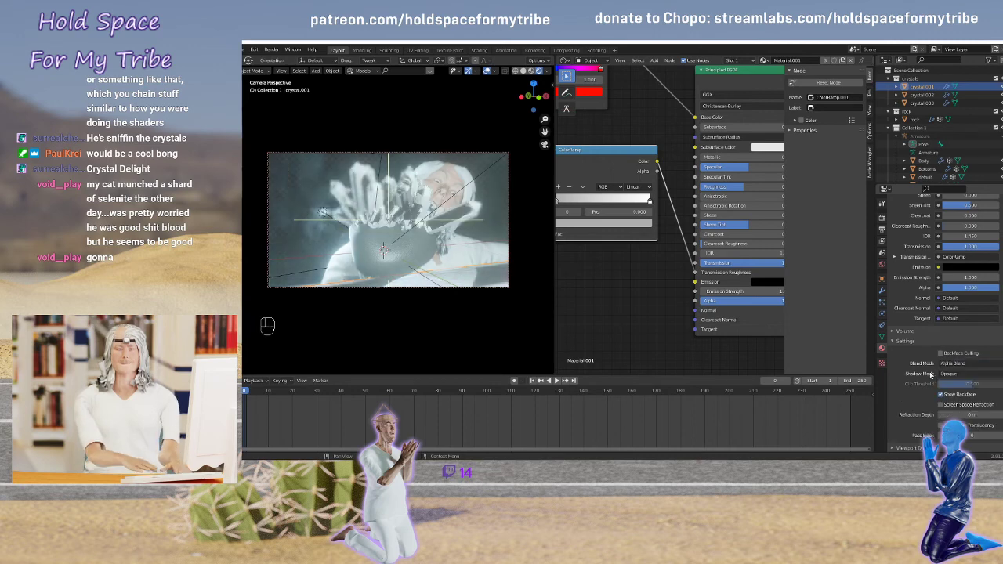
{"action": "left_click", "coordinate": [950, 374]}
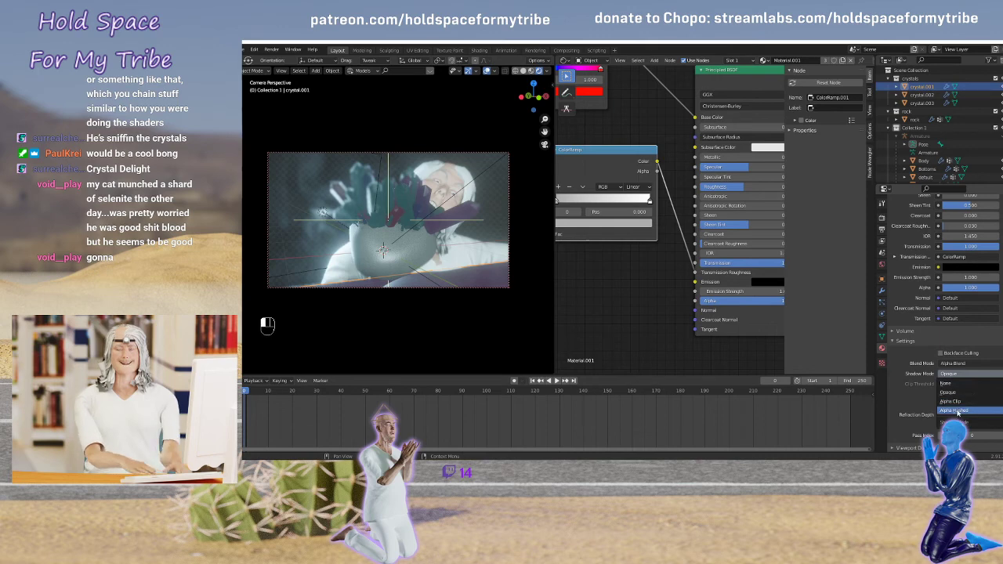
{"action": "left_click", "coordinate": [956, 410]}
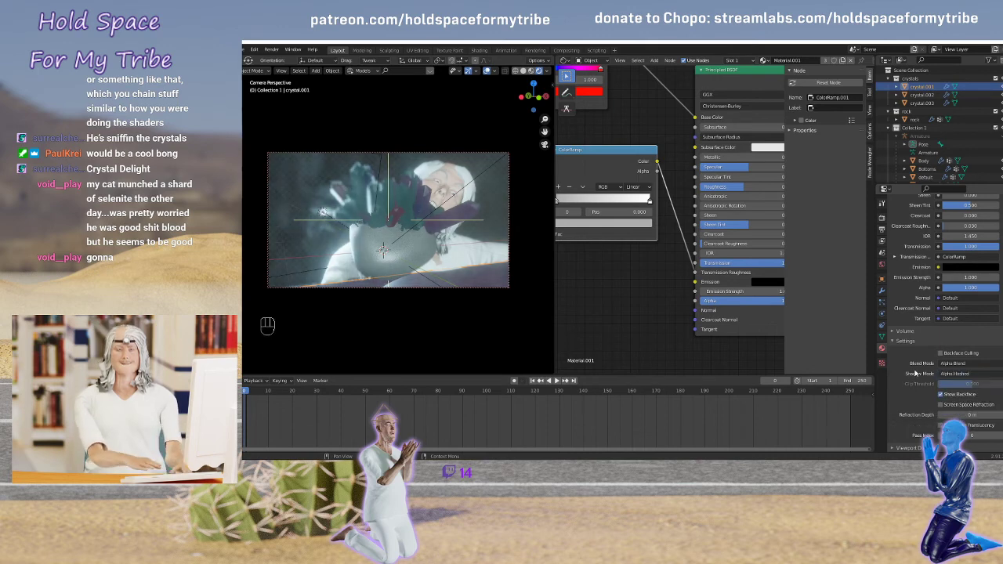
Try Alpha Clip shadows and an Alpha Hashed blend mode, restoring Alpha Hashed shadows and Alpha Blend
{"action": "left_click", "coordinate": [961, 376]}
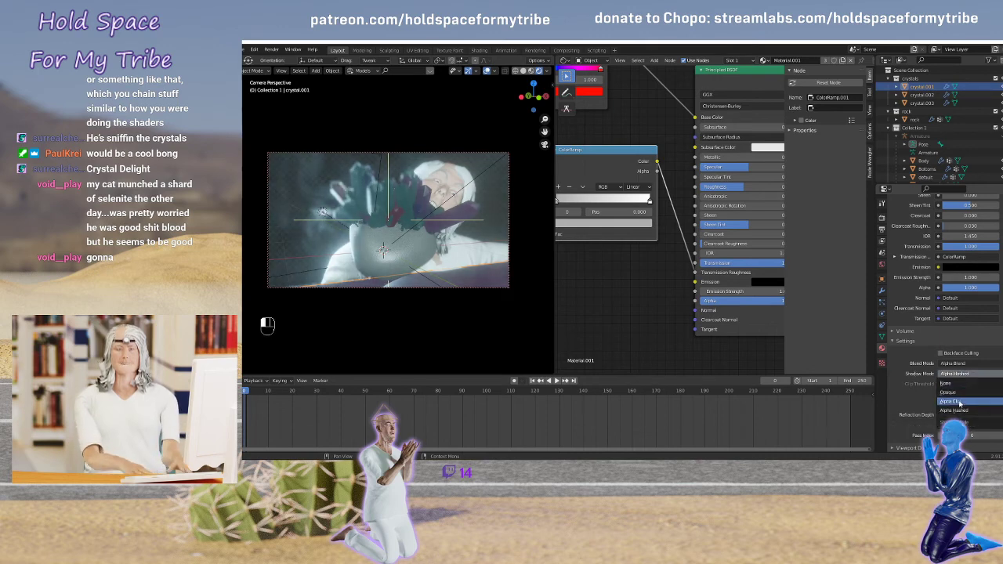
{"action": "left_click", "coordinate": [960, 402]}
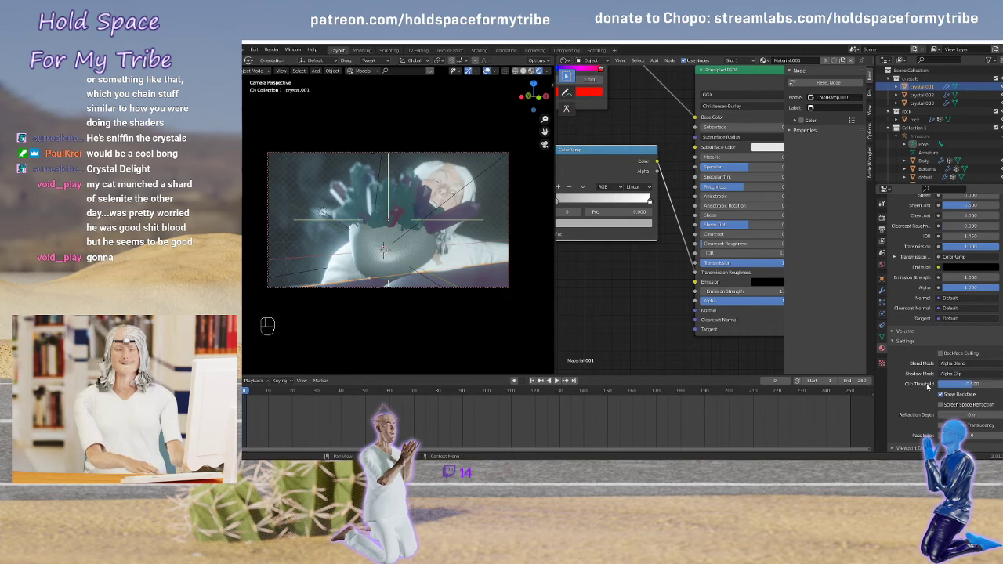
{"action": "left_click", "coordinate": [985, 375]}
{"action": "left_click", "coordinate": [967, 410]}
{"action": "left_click", "coordinate": [971, 364]}
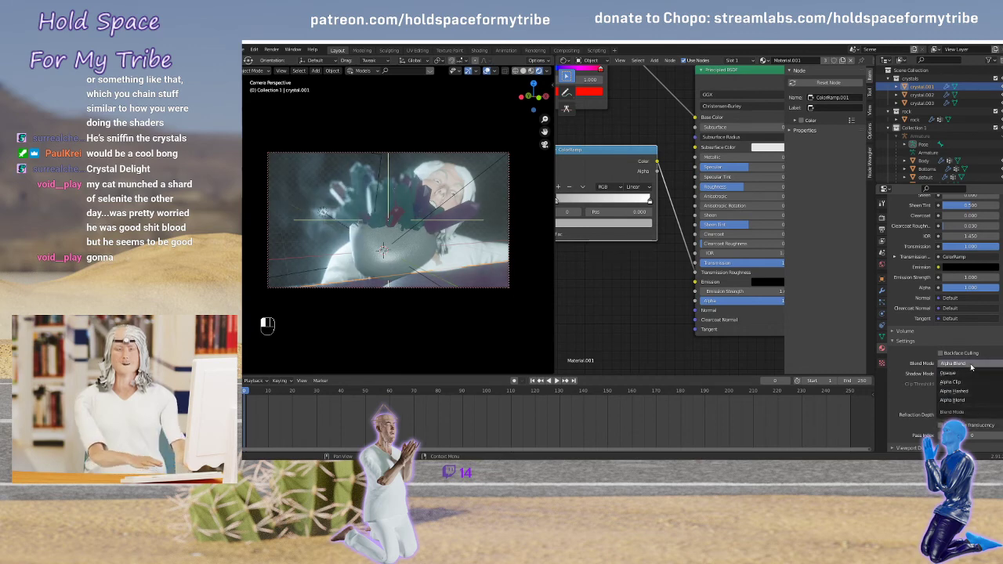
{"action": "left_click", "coordinate": [953, 390]}
{"action": "left_click", "coordinate": [968, 365]}
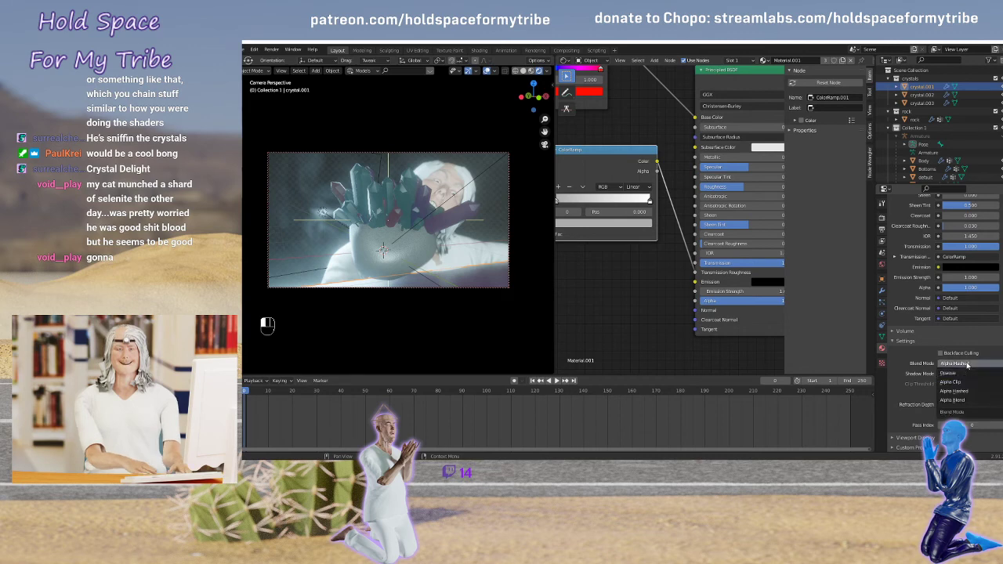
{"action": "left_click", "coordinate": [952, 400]}
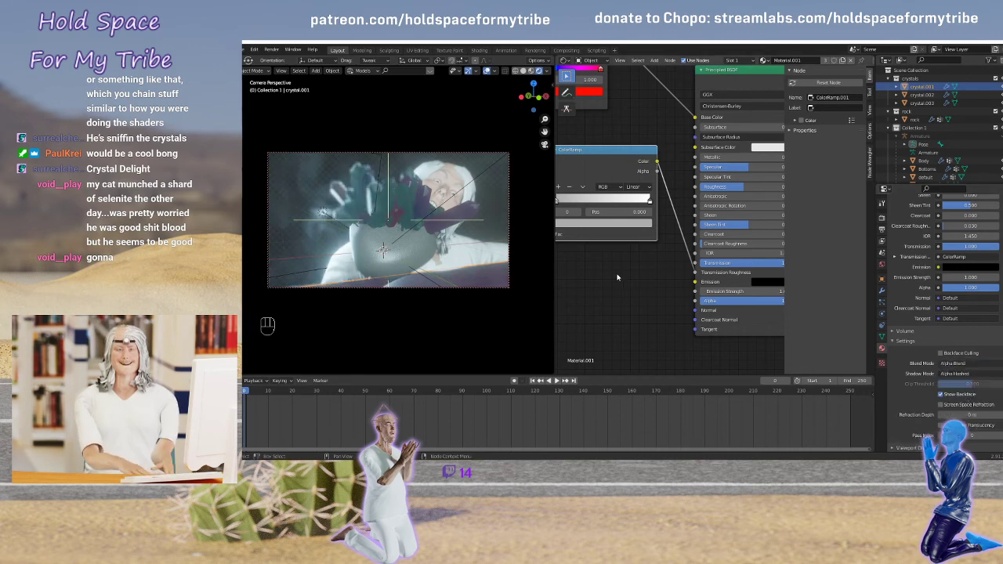
Disconnect the grey ColorRamp from Transmission Roughness and link its colour output back to the Principled BSDF's Roughness
{"action": "mouse_move", "coordinate": [616, 276]}
{"action": "middle_mouse_down"}
{"action": "mouse_move", "coordinate": [627, 284]}
{"action": "mouse_move", "coordinate": [643, 281]}
{"action": "mouse_move", "coordinate": [615, 274]}
{"action": "mouse_move", "coordinate": [649, 272]}
{"action": "mouse_move", "coordinate": [612, 295]}
{"action": "middle_mouse_up"}
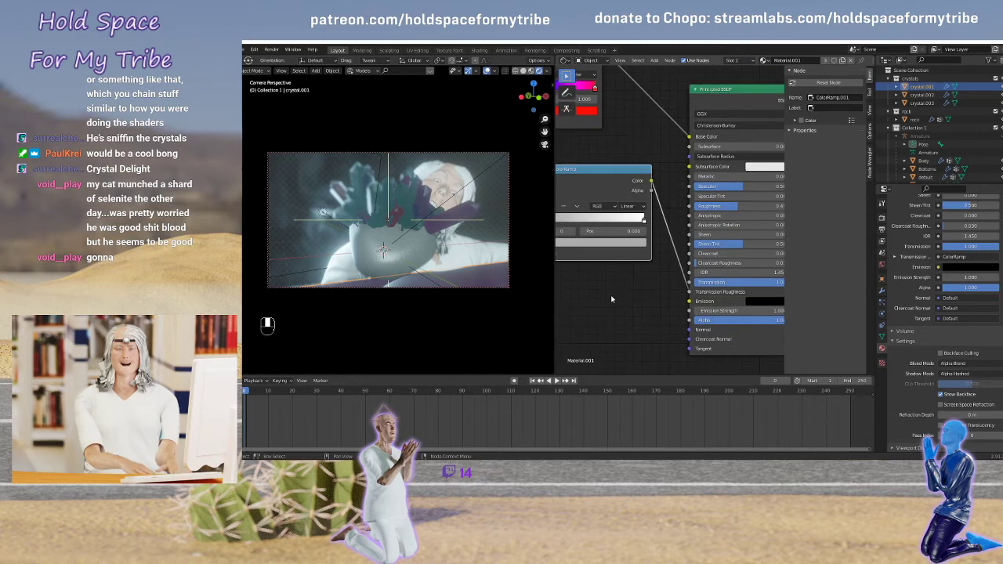
{"action": "left_click", "coordinate": [568, 111]}
{"action": "left_click_drag", "start_coordinate": [675, 233], "coordinate": [656, 238]}
{"action": "left_click", "coordinate": [566, 76]}
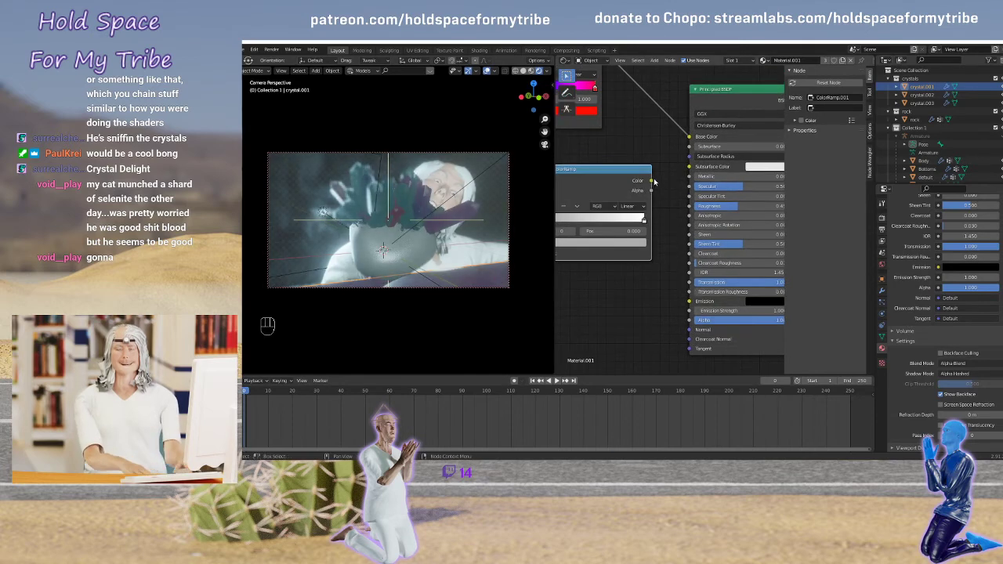
{"action": "left_click_drag", "start_coordinate": [651, 181], "coordinate": [688, 206]}
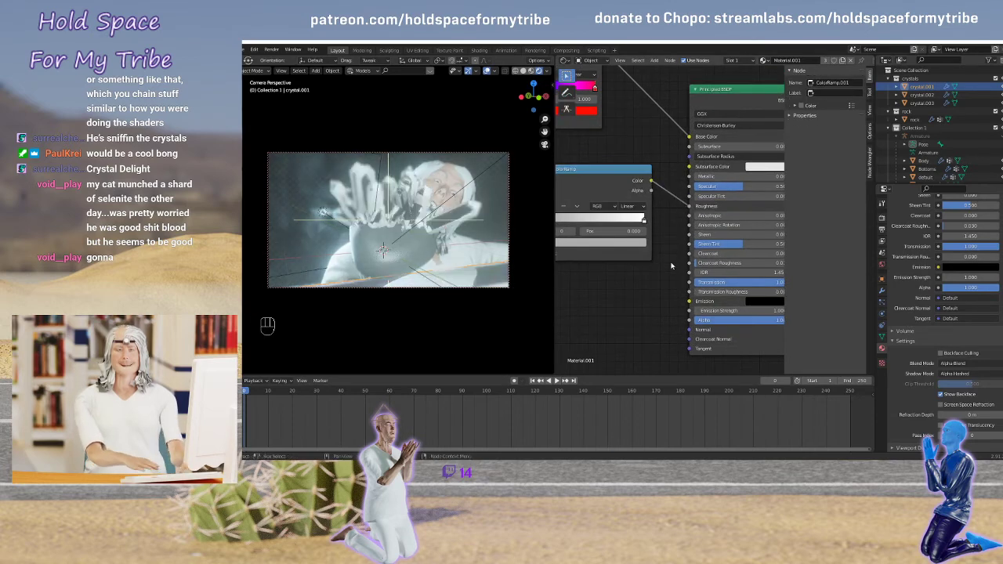
Move the Material Output farther from the Principled BSDF and insert a Mix Shader on the link between them
{"action": "scroll", "coordinate": [667, 258], "scroll_direction": "down", "scroll_amount": 4}
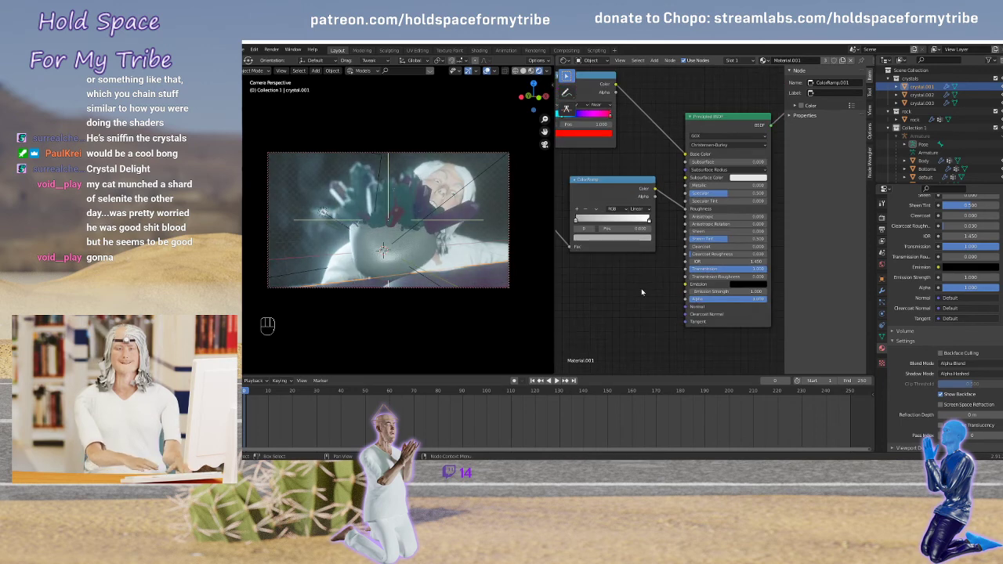
{"action": "scroll", "coordinate": [659, 255], "scroll_direction": "down", "scroll_amount": 4}
{"action": "middle_click_drag", "start_coordinate": [665, 251], "coordinate": [560, 280]}
{"action": "scroll", "coordinate": [672, 229], "scroll_direction": "up", "scroll_amount": 5}
{"action": "middle_click_drag", "start_coordinate": [681, 194], "coordinate": [675, 254]}
{"action": "left_click_drag", "start_coordinate": [663, 191], "coordinate": [750, 217]}
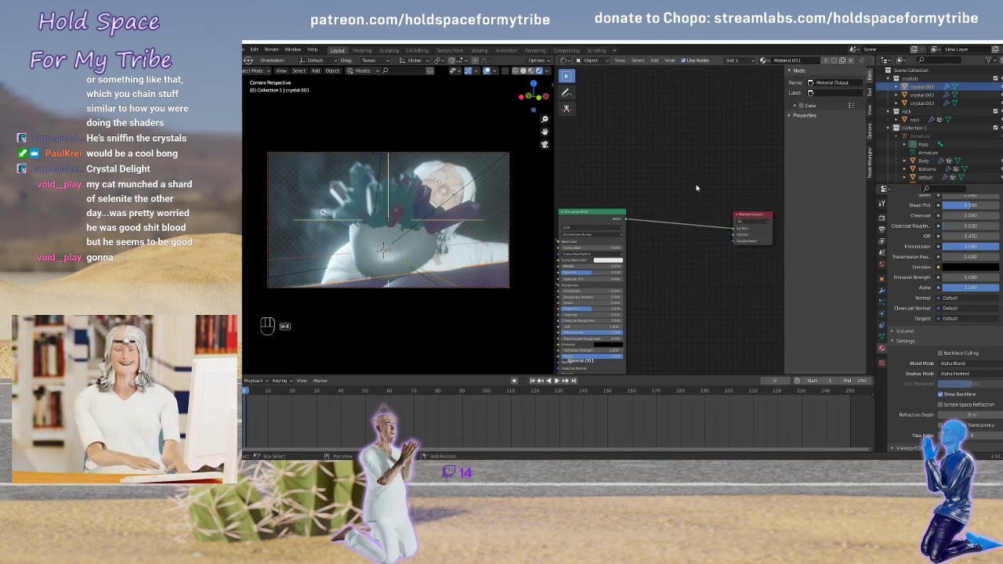
{"action": "key", "text": "shift+a"}
{"action": "mouse_move", "coordinate": [677, 151]}
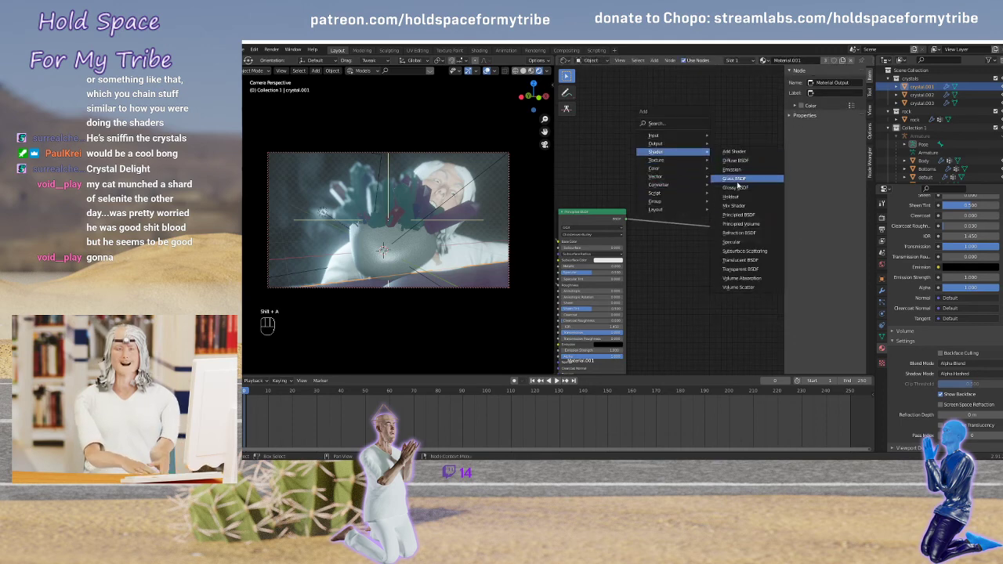
{"action": "left_click", "coordinate": [741, 208]}
{"action": "left_click", "coordinate": [667, 214]}
Add a Transparent BSDF and connect it to the Mix Shader's second shader input, spacing out the nodes
{"action": "key", "text": "shift+a"}
{"action": "mouse_move", "coordinate": [666, 182]}
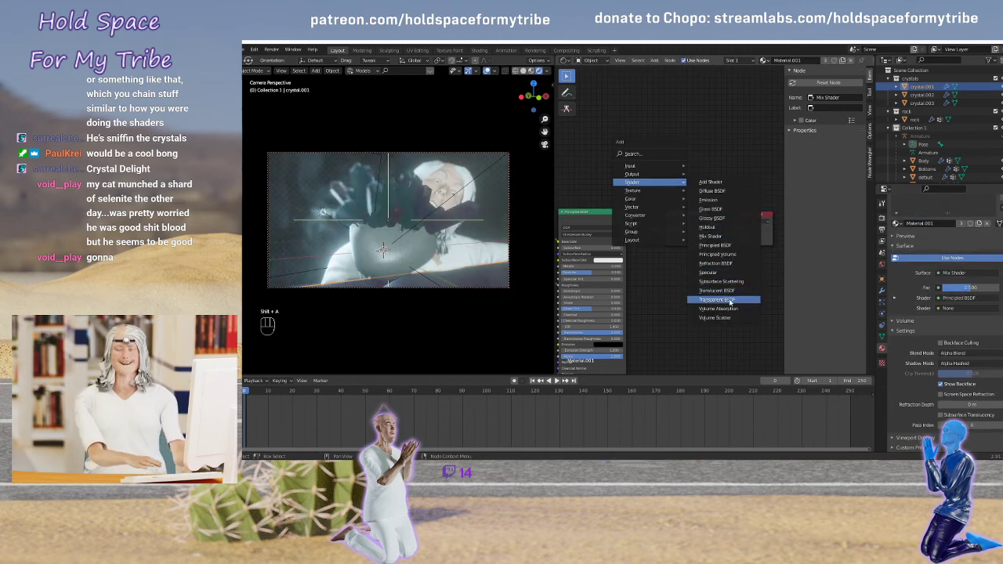
{"action": "left_click", "coordinate": [717, 299]}
{"action": "left_click", "coordinate": [664, 270]}
{"action": "left_click_drag", "start_coordinate": [674, 225], "coordinate": [708, 195]}
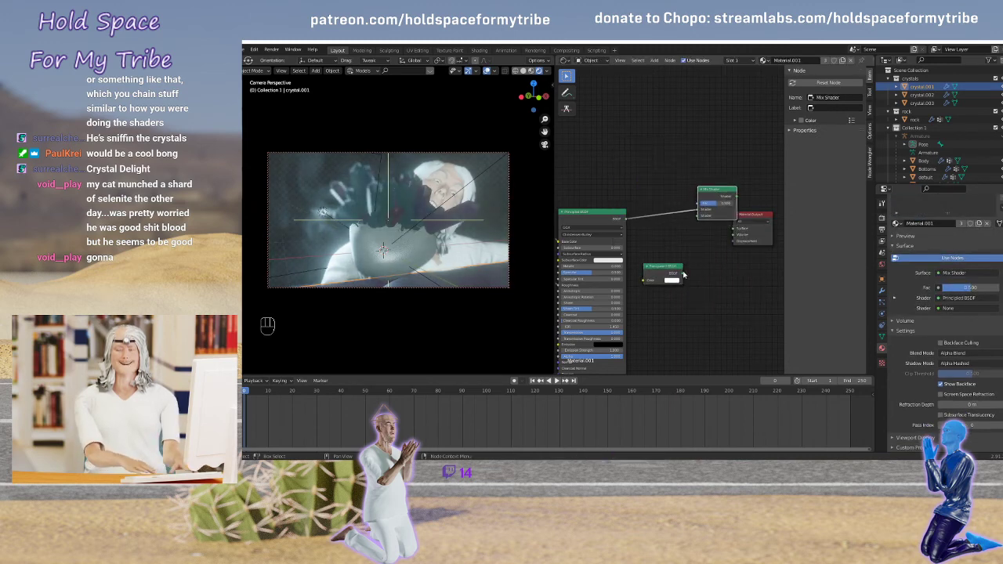
{"action": "left_click_drag", "start_coordinate": [684, 273], "coordinate": [770, 205]}
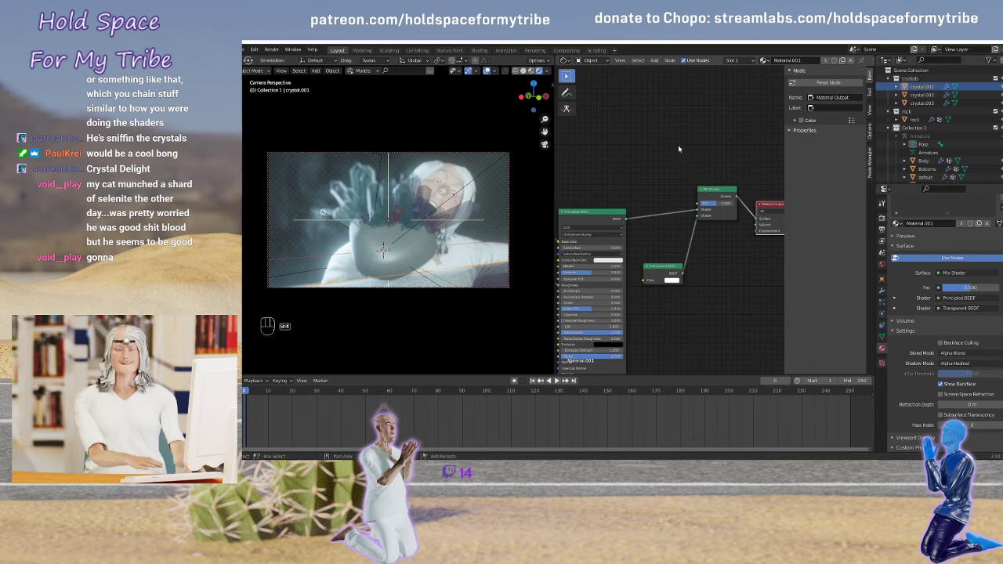
Add a Fresnel node above the Principled BSDF's output link and switch its type to Layer Weight
{"action": "key", "text": "shift+a"}
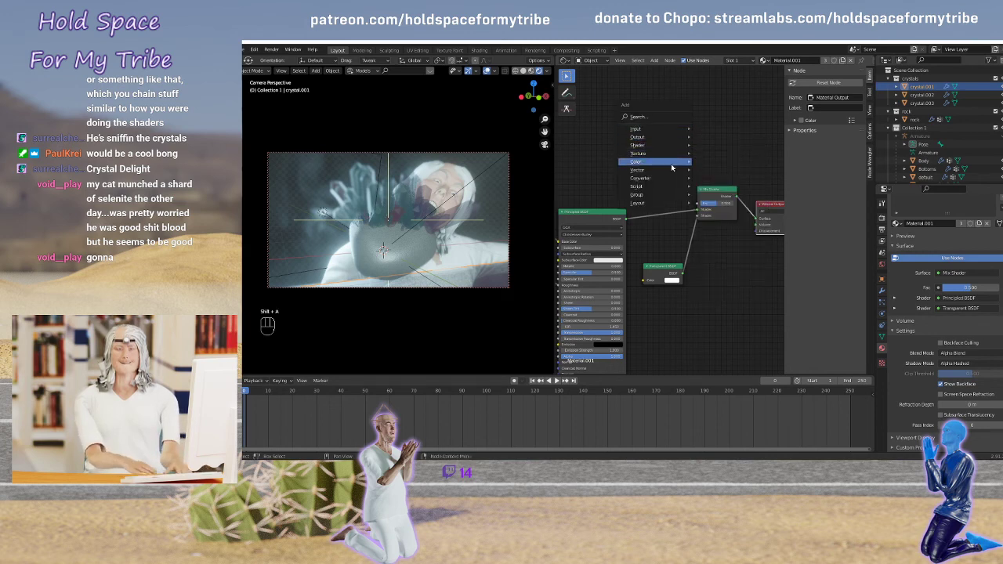
{"action": "mouse_move", "coordinate": [664, 129]}
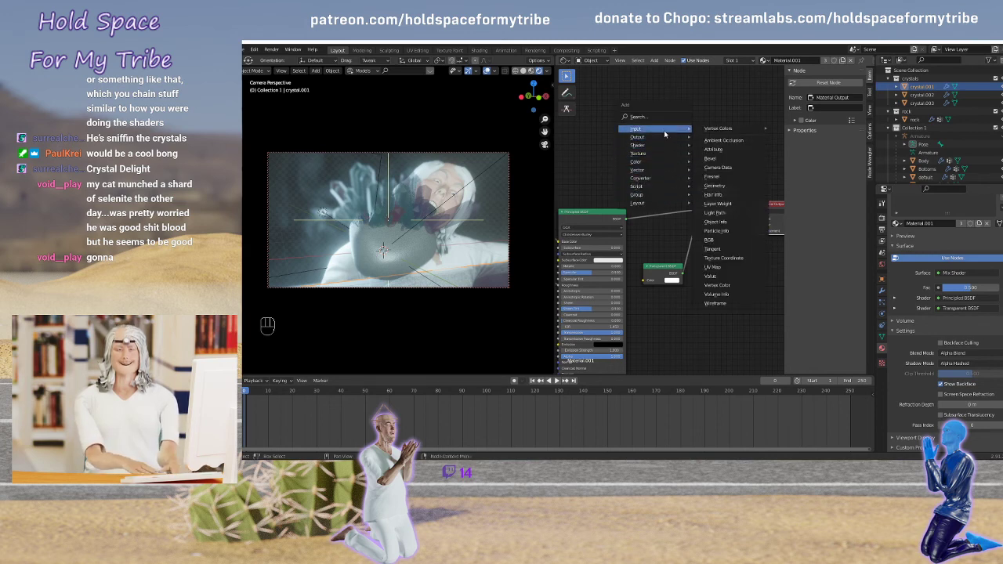
{"action": "left_click", "coordinate": [729, 168]}
{"action": "left_click", "coordinate": [623, 166]}
{"action": "scroll", "coordinate": [681, 174], "scroll_direction": "up", "scroll_amount": 2}
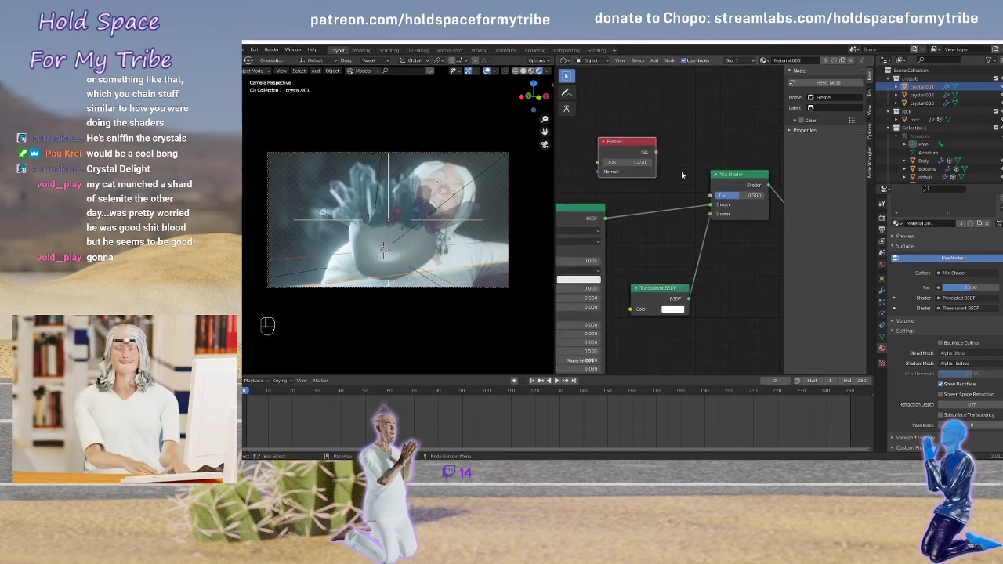
{"action": "key", "text": "shift+s"}
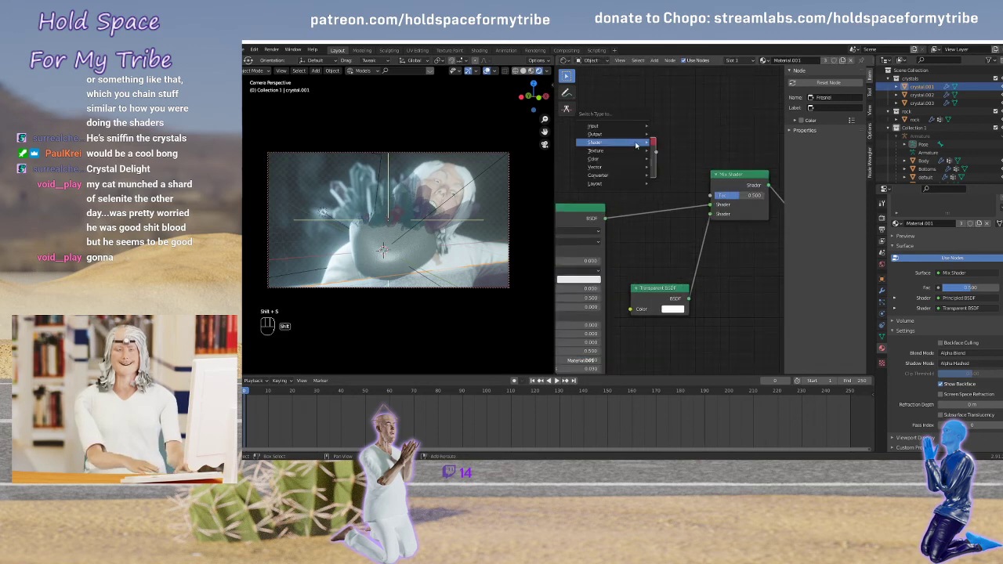
{"action": "mouse_move", "coordinate": [639, 126]}
{"action": "left_click", "coordinate": [676, 182]}
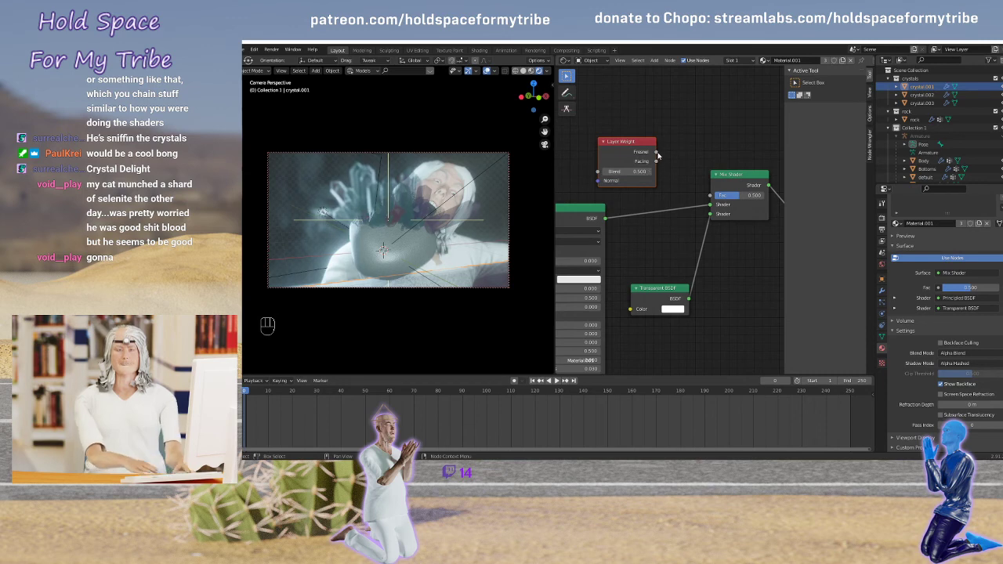
Connect the Layer Weight's Fresnel output to the Mix Shader's Fac and set Blend to 0.100
{"action": "left_click_drag", "start_coordinate": [656, 159], "coordinate": [709, 195]}
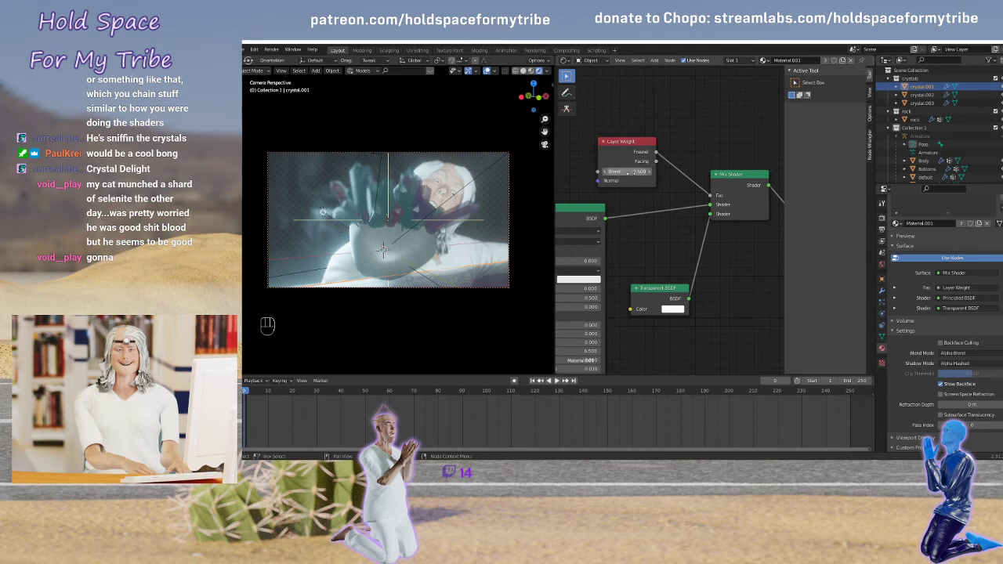
{"action": "mouse_move", "coordinate": [630, 171]}
{"action": "left_mouse_down"}
{"action": "mouse_move", "coordinate": [604, 172]}
{"action": "mouse_move", "coordinate": [650, 172]}
{"action": "mouse_move", "coordinate": [601, 171]}
{"action": "mouse_move", "coordinate": [650, 174]}
{"action": "left_mouse_up"}
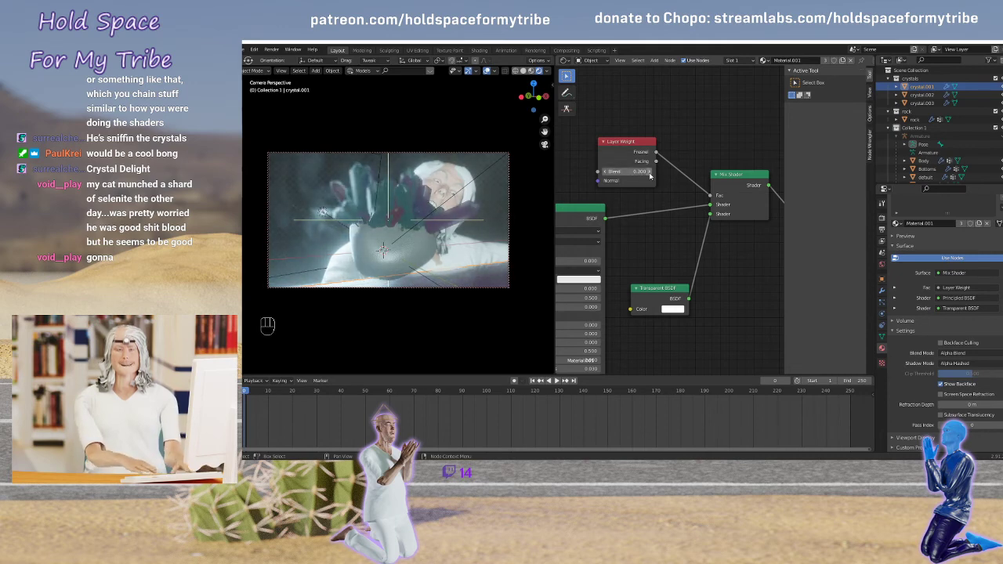
{"action": "left_click", "coordinate": [605, 171]}
Switch the Transparent BSDF feeding the Mix Shader to an Emission shader
{"action": "middle_click_drag", "start_coordinate": [660, 241], "coordinate": [625, 202]}
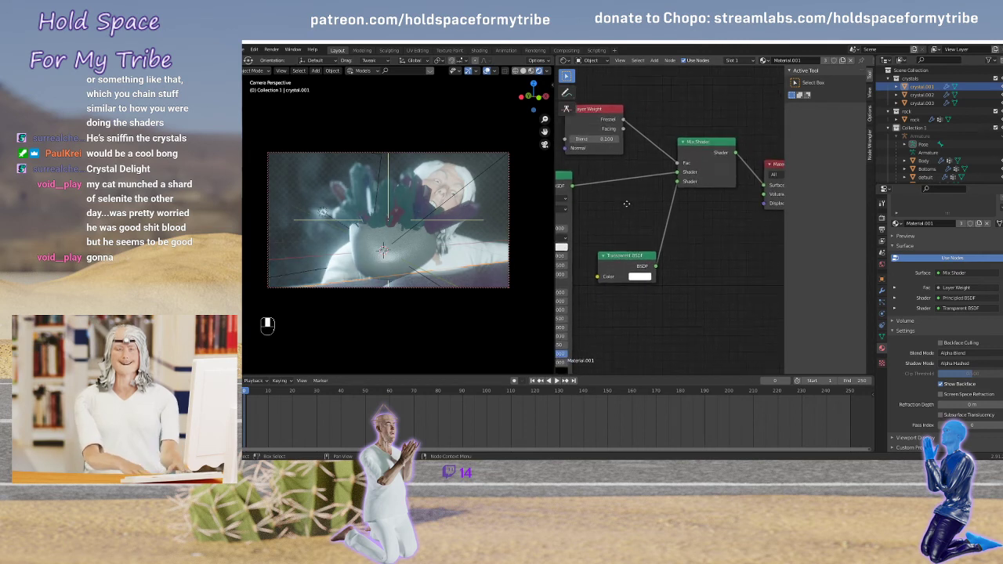
{"action": "left_click", "coordinate": [648, 249]}
{"action": "key", "text": "shift+s"}
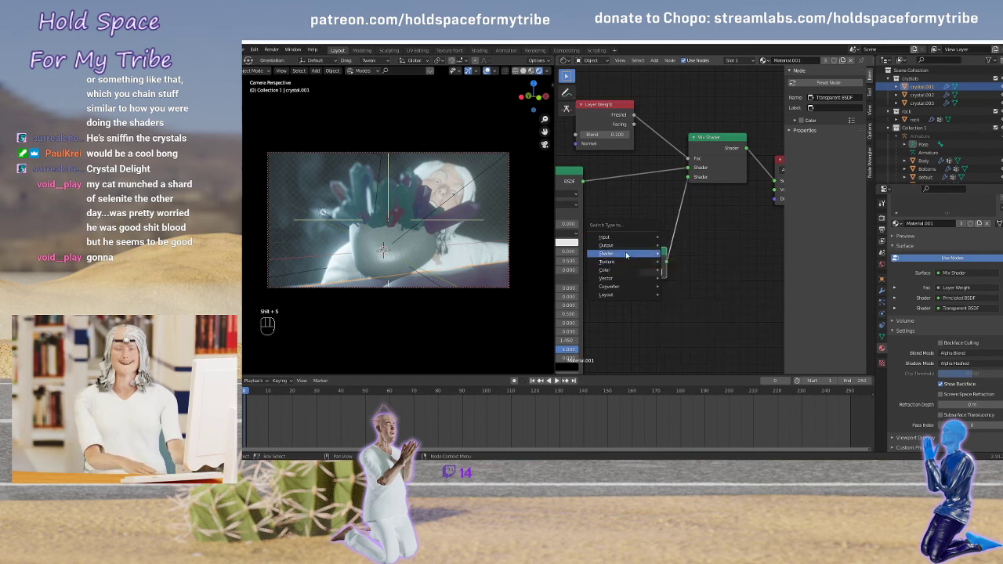
{"action": "mouse_move", "coordinate": [627, 254]}
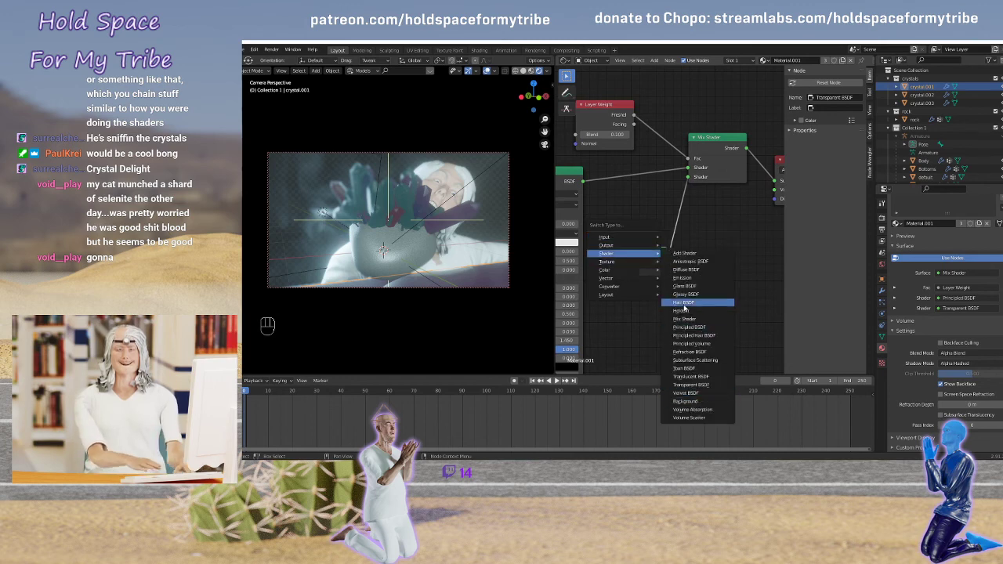
{"action": "left_click", "coordinate": [693, 280]}
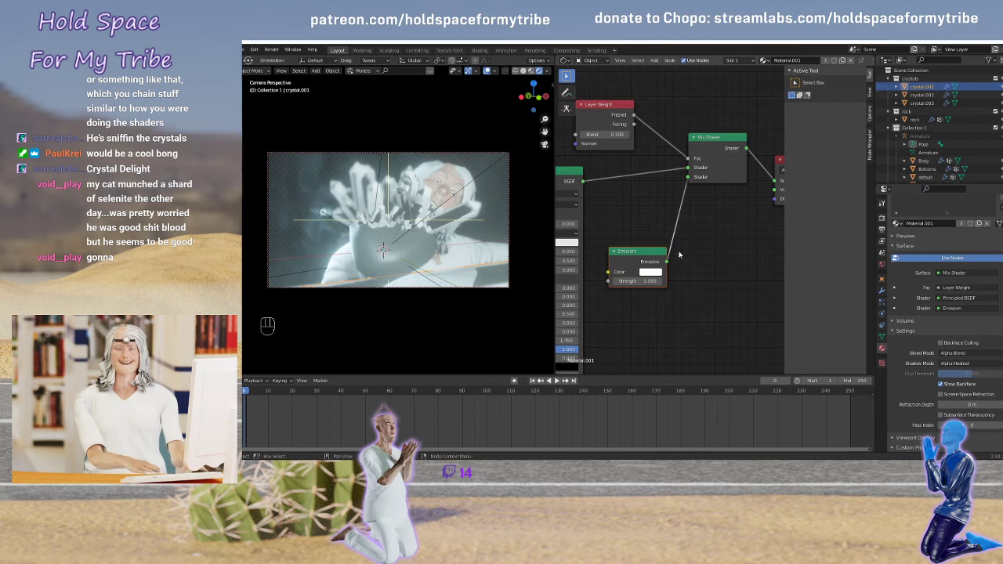
Adjust the strength of the Emission shader feeding the Mix Shader
{"action": "scroll", "coordinate": [651, 232], "scroll_direction": "up", "scroll_amount": 2}
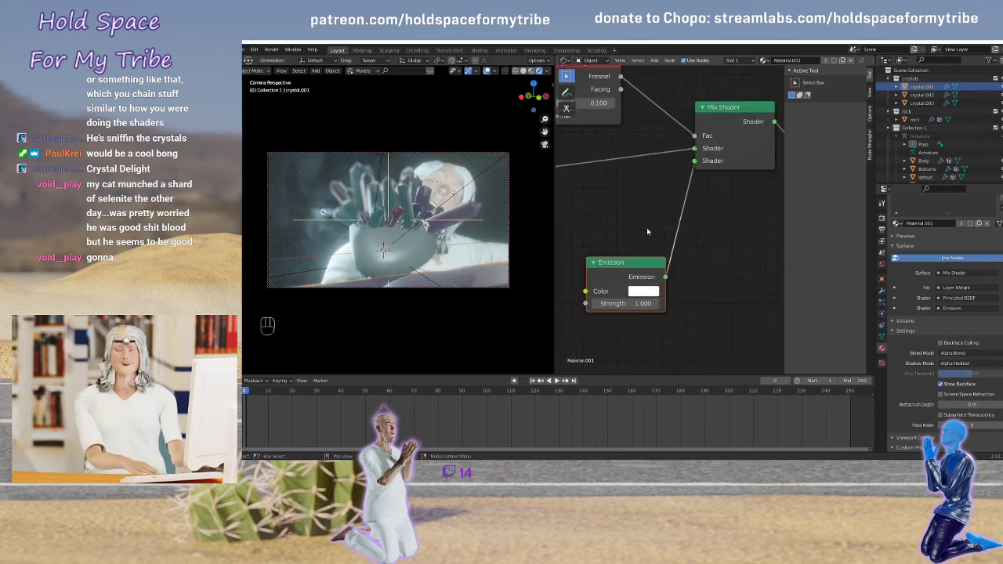
{"action": "left_click_drag", "start_coordinate": [629, 298], "coordinate": [681, 297]}
{"action": "scroll", "coordinate": [615, 218], "scroll_direction": "down", "scroll_amount": 4}
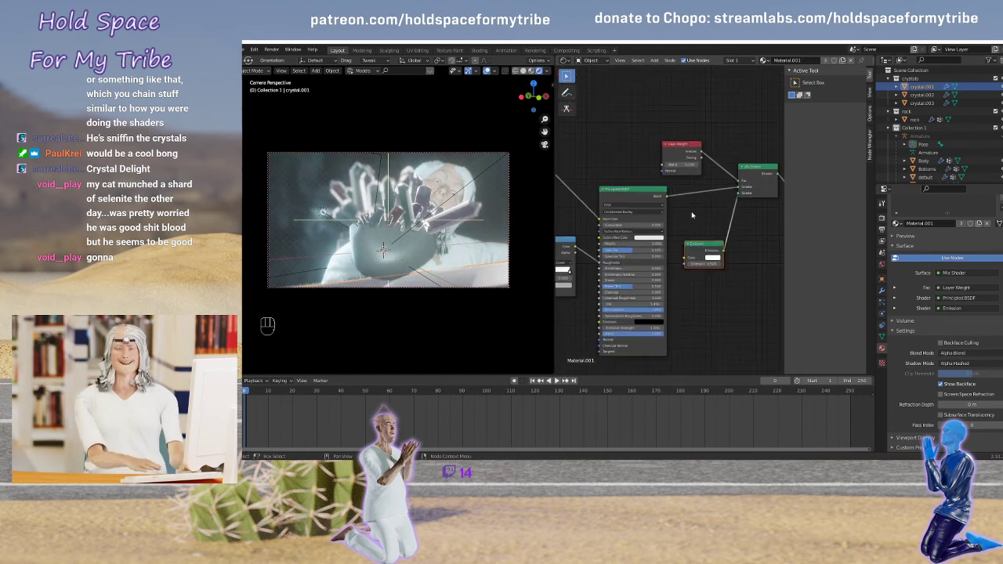
Feed the ColorRamp's color output into the Emission shader's Color and set the Layer Weight's Blend to 0.200
{"action": "left_click", "coordinate": [562, 169]}
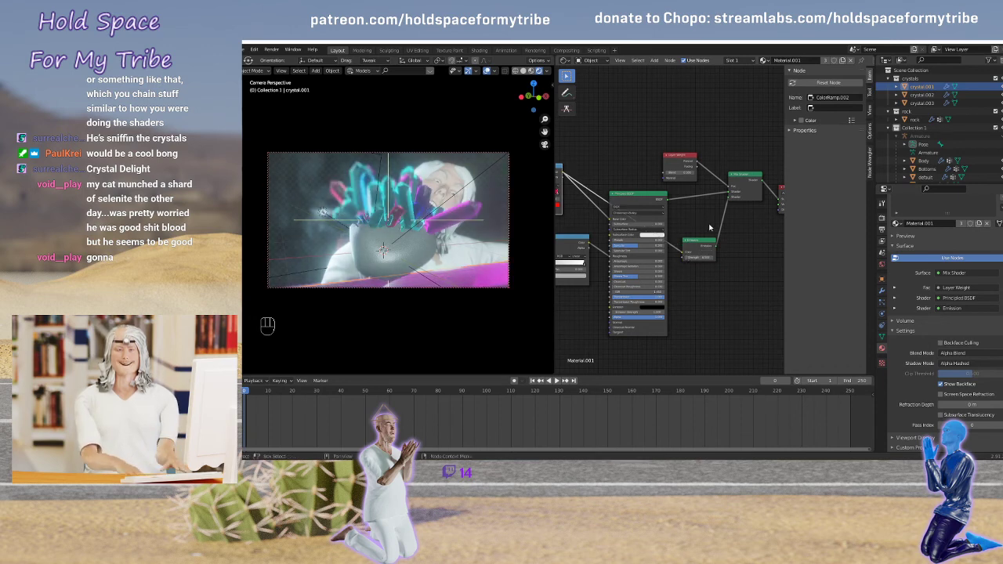
{"action": "scroll", "coordinate": [710, 227], "scroll_direction": "up", "scroll_amount": 2}
{"action": "scroll", "coordinate": [666, 233], "scroll_direction": "up", "scroll_amount": 2}
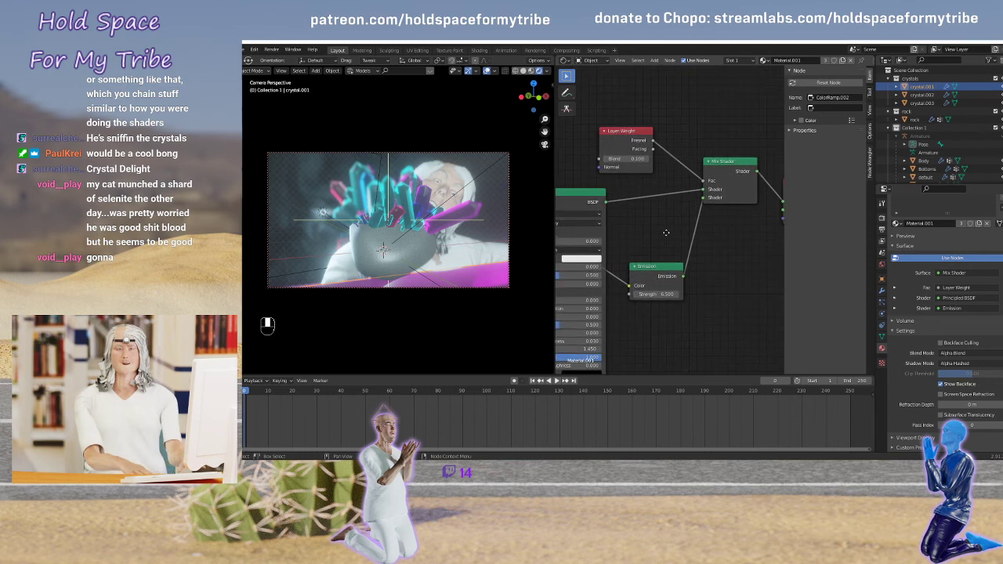
{"action": "left_click_drag", "start_coordinate": [646, 161], "coordinate": [648, 162]}
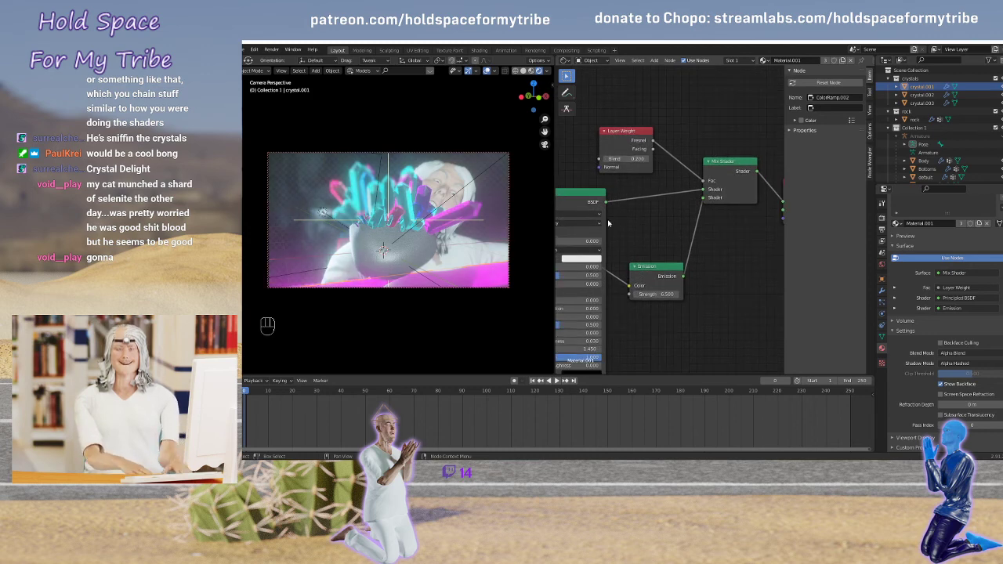
Swap the Mix Shader's inputs so Emission comes first and Principled BSDF second, and raise the Layer Weight's Blend to 0.700
{"action": "left_click_drag", "start_coordinate": [682, 276], "coordinate": [688, 228]}
{"action": "left_click_drag", "start_coordinate": [703, 191], "coordinate": [703, 189]}
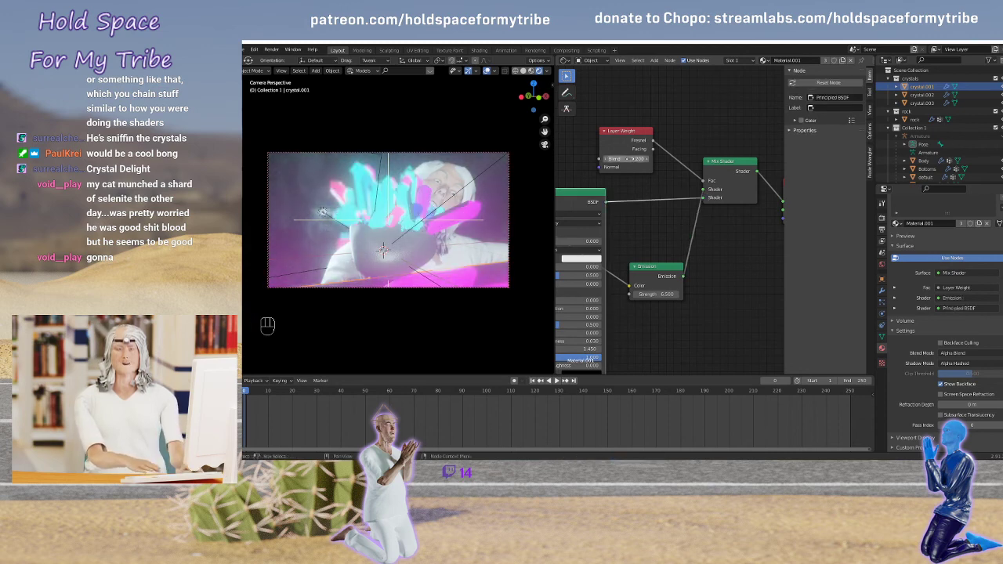
{"action": "left_click", "coordinate": [647, 159]}
{"action": "left_click", "coordinate": [647, 159]}
{"action": "left_click", "coordinate": [646, 159]}
{"action": "left_click", "coordinate": [647, 159]}
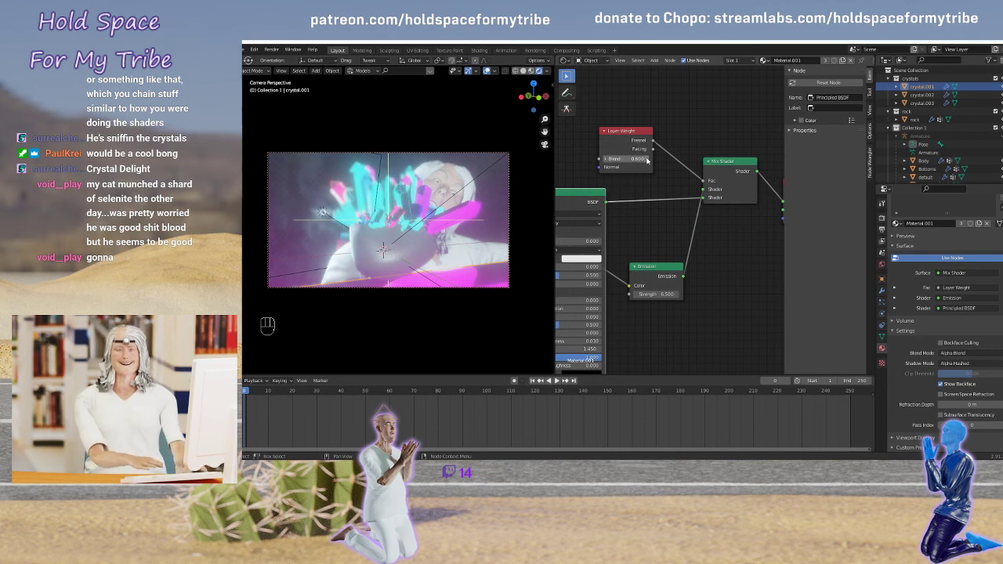
{"action": "left_click_drag", "start_coordinate": [635, 159], "coordinate": [666, 159]}
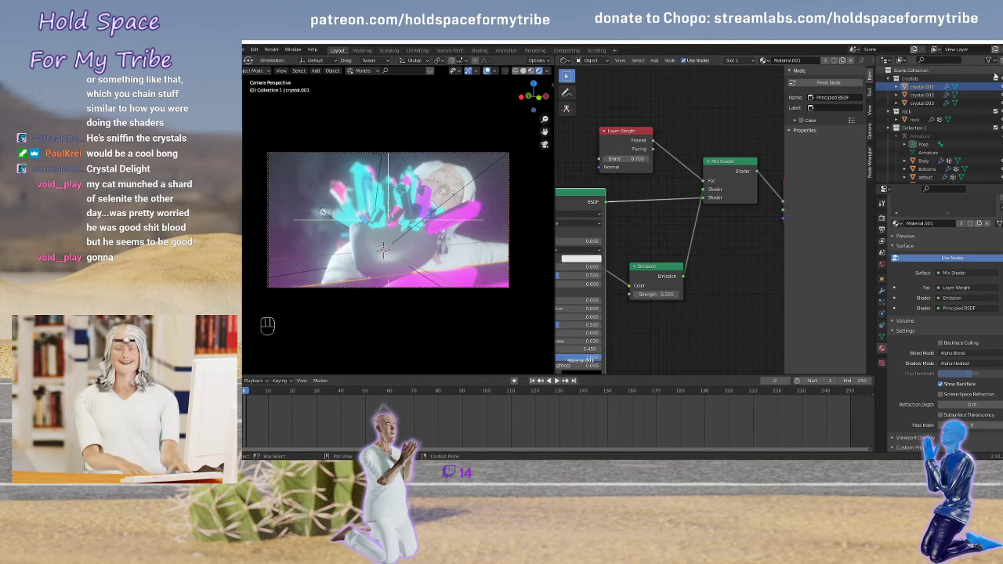
Exclude the crystals collection from the view layer and set the Bloom threshold to about 1.0 and intensity to about 0.056
{"action": "left_click", "coordinate": [995, 79]}
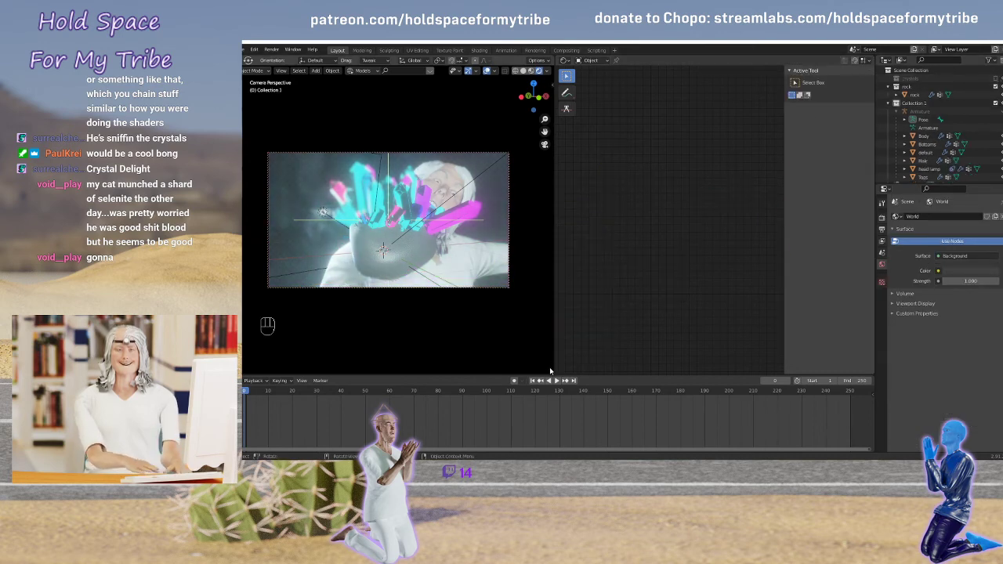
{"action": "left_click_drag", "start_coordinate": [552, 372], "coordinate": [681, 352]}
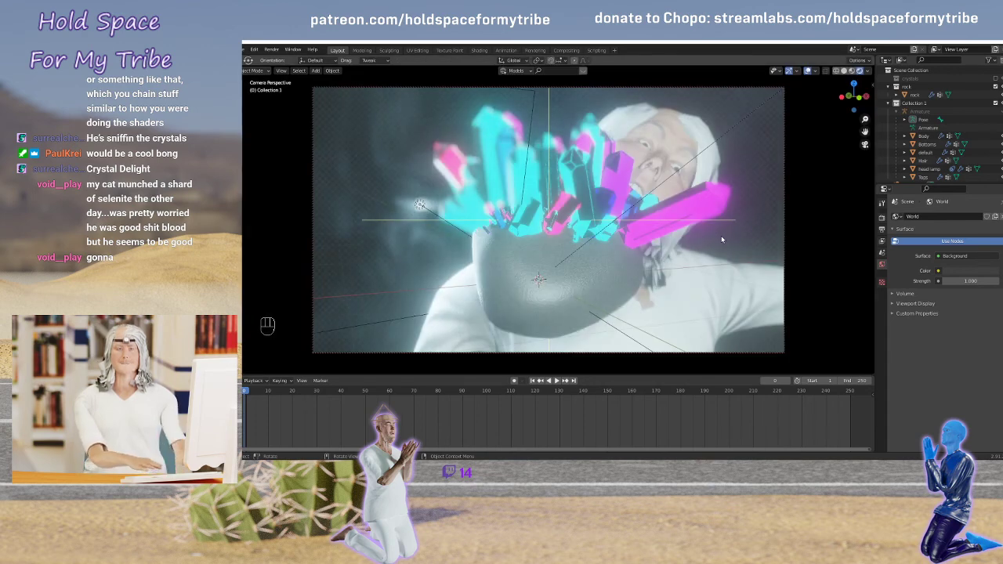
{"action": "left_click", "coordinate": [882, 219]}
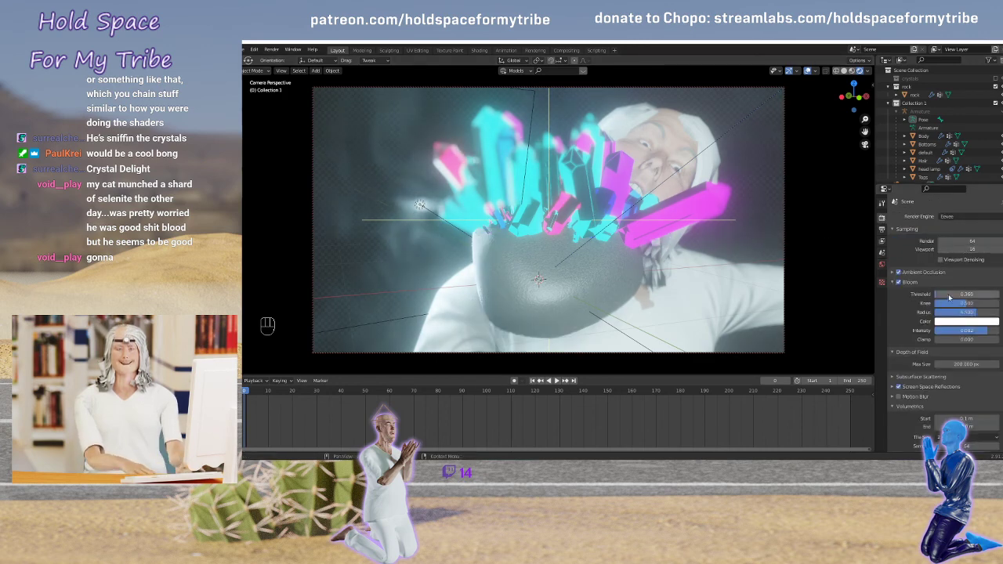
{"action": "left_click_drag", "start_coordinate": [940, 294], "coordinate": [985, 294]}
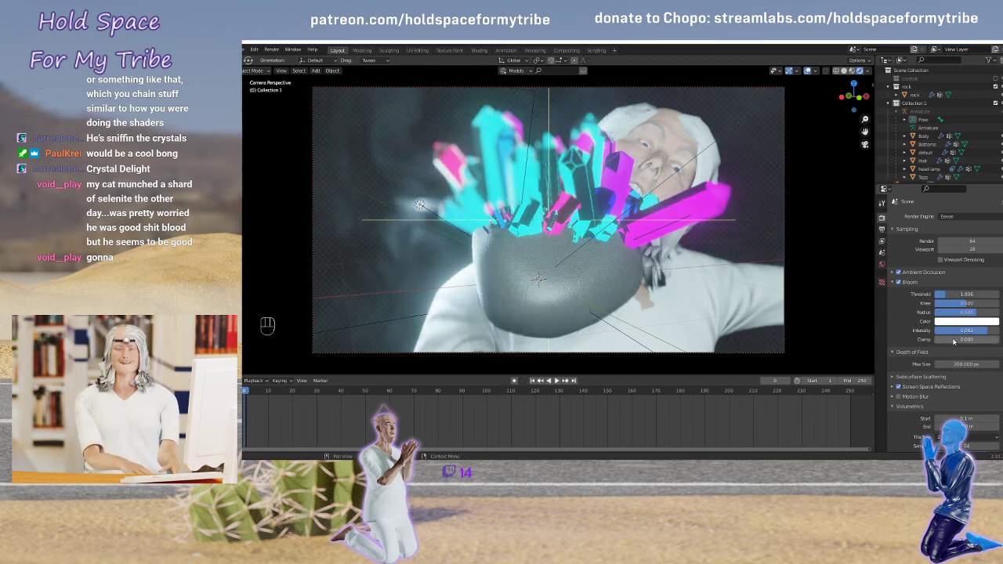
{"action": "left_click_drag", "start_coordinate": [971, 330], "coordinate": [959, 330]}
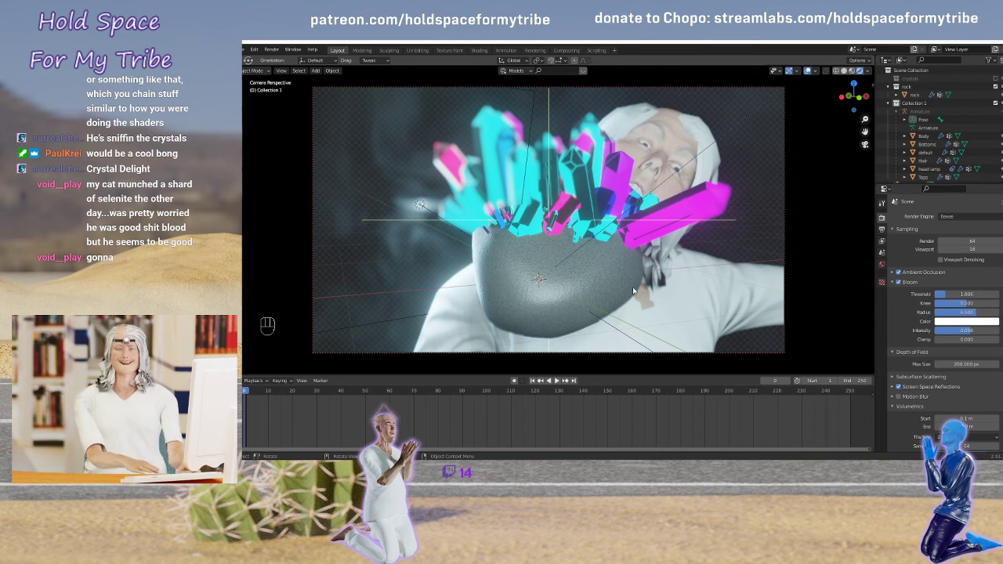
Split off a Shader Editor beside the camera view and re-enable the crystals collection
{"action": "left_click_drag", "start_coordinate": [869, 371], "coordinate": [608, 212]}
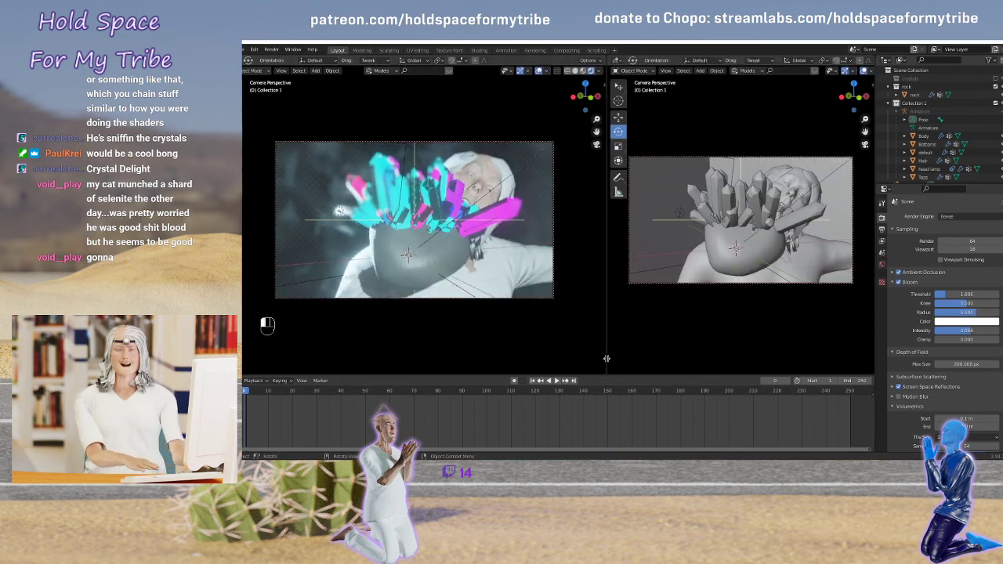
{"action": "left_click", "coordinate": [617, 61]}
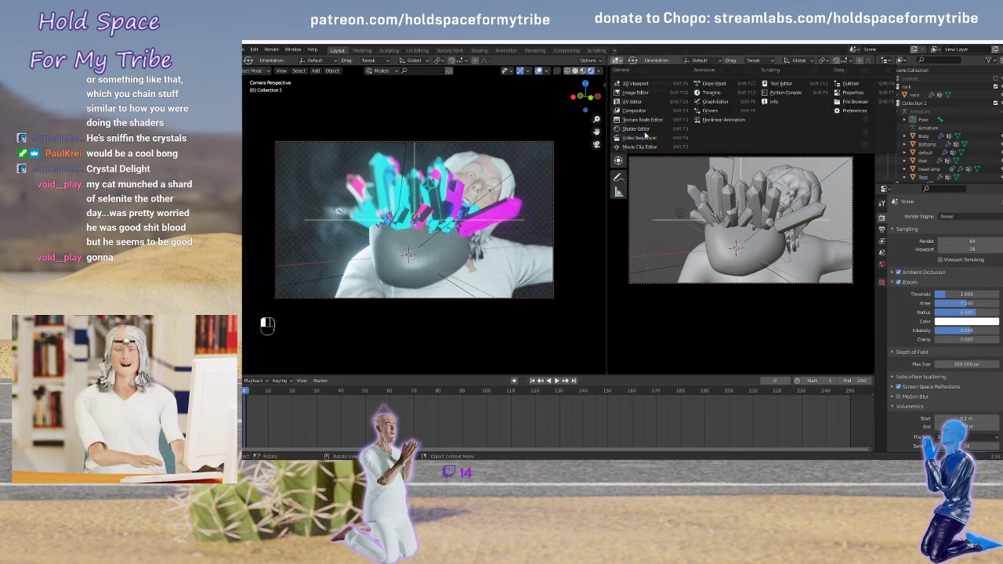
{"action": "left_click", "coordinate": [639, 129]}
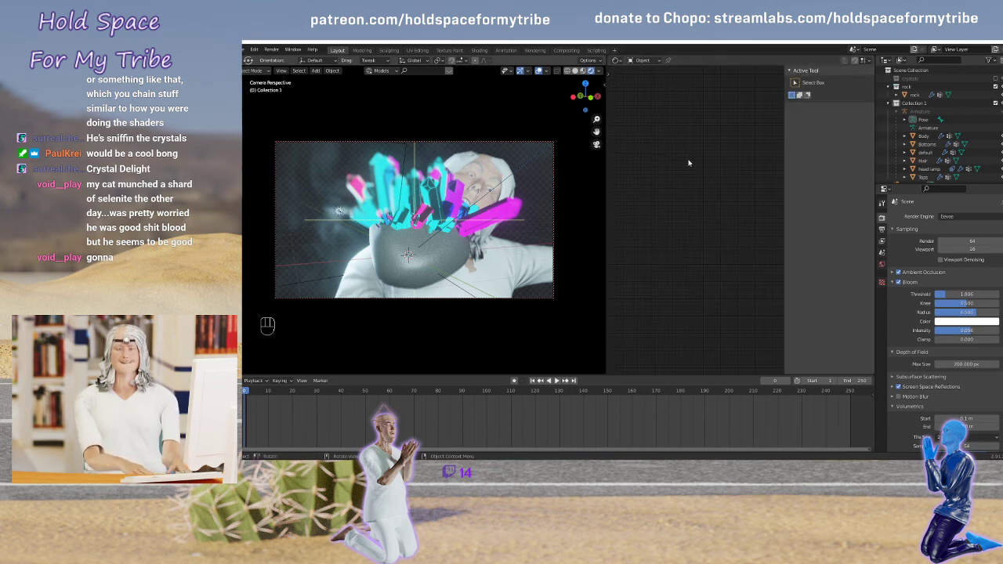
{"action": "left_click", "coordinate": [996, 79]}
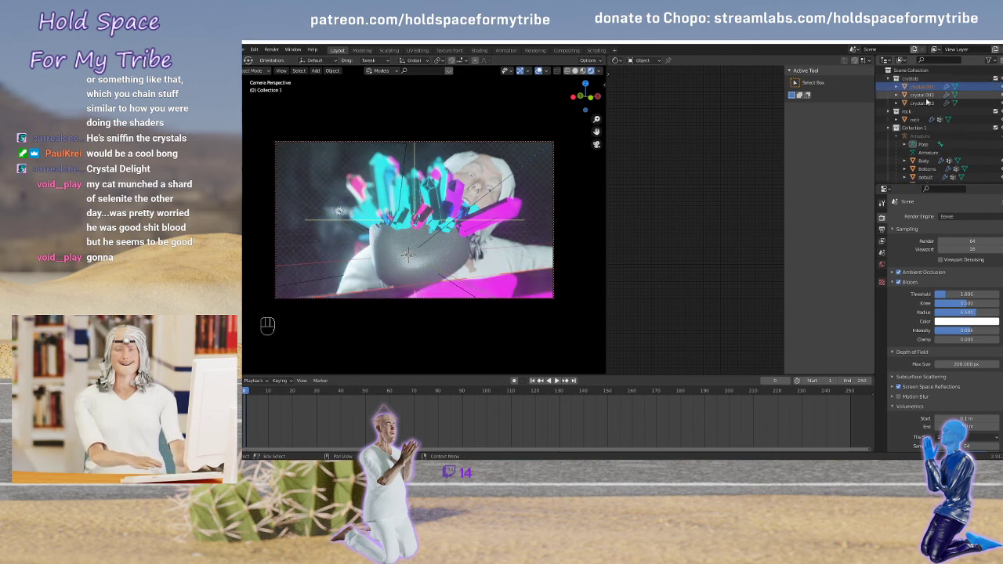
Switch crystal.001's Emission shader feeding the Mix Shader to a Principled BSDF
{"action": "scroll", "coordinate": [703, 310], "scroll_direction": "up", "scroll_amount": 6}
{"action": "middle_click_drag", "start_coordinate": [704, 309], "coordinate": [544, 275]}
{"action": "scroll", "coordinate": [686, 276], "scroll_direction": "up", "scroll_amount": 3}
{"action": "middle_click_drag", "start_coordinate": [676, 277], "coordinate": [706, 258]}
{"action": "scroll", "coordinate": [705, 262], "scroll_direction": "down", "scroll_amount": 2}
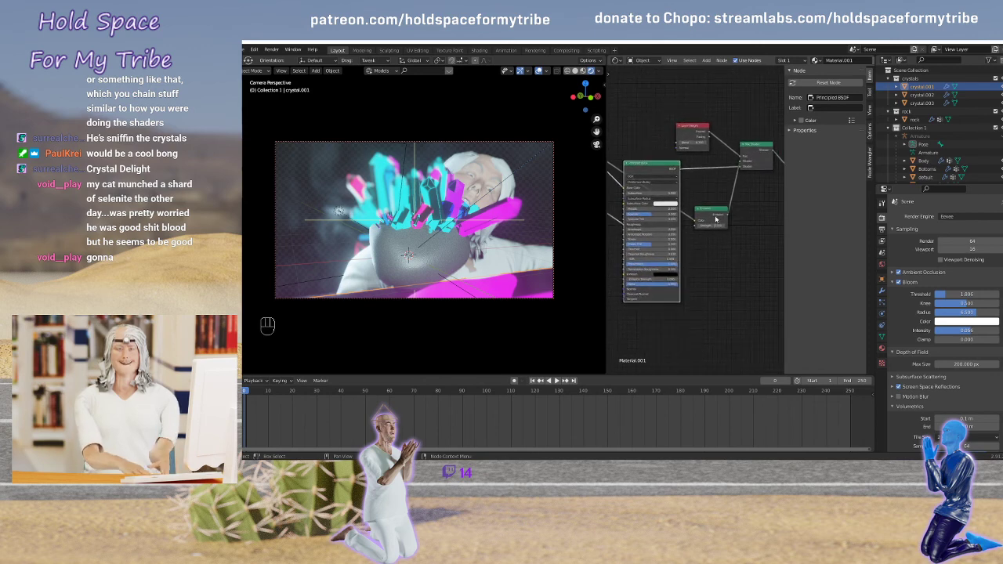
{"action": "left_click", "coordinate": [711, 217]}
{"action": "key", "text": "shift+s"}
{"action": "mouse_move", "coordinate": [705, 213]}
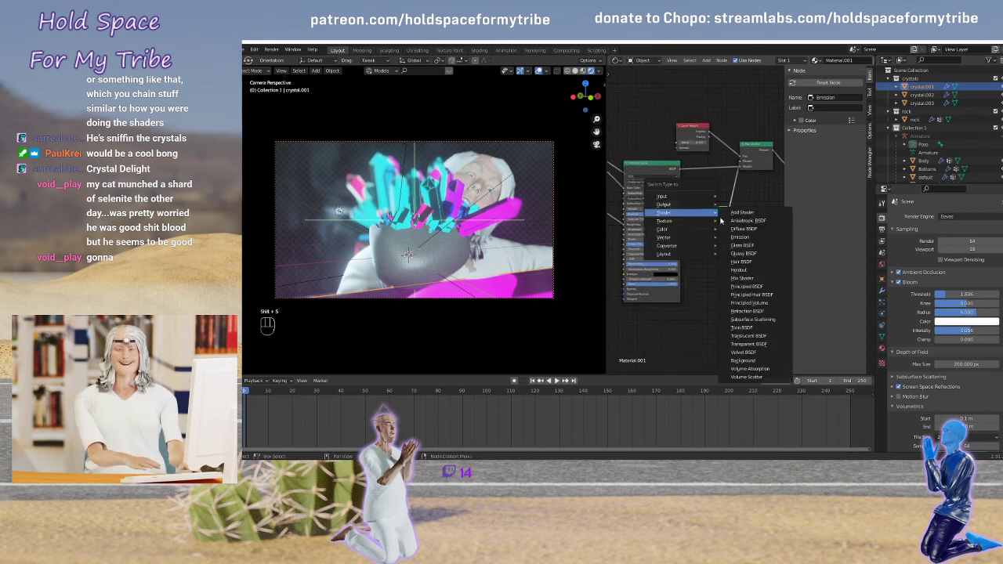
{"action": "left_click", "coordinate": [761, 287]}
Feed the ColorRamp's color into the second Principled BSDF's Emission input and adjust that shader's Emission Strength
{"action": "middle_click_drag", "start_coordinate": [690, 249], "coordinate": [725, 245]}
{"action": "middle_click_drag", "start_coordinate": [641, 183], "coordinate": [584, 183]}
{"action": "scroll", "coordinate": [698, 234], "scroll_direction": "up", "scroll_amount": 4}
{"action": "middle_click_drag", "start_coordinate": [698, 279], "coordinate": [688, 202]}
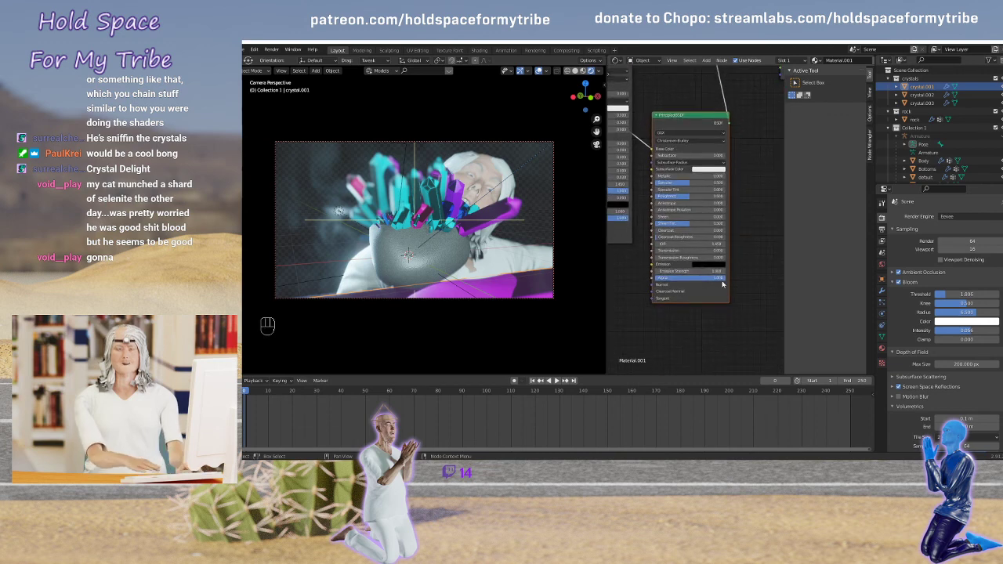
{"action": "left_click_drag", "start_coordinate": [681, 272], "coordinate": [700, 271]}
{"action": "middle_click_drag", "start_coordinate": [630, 269], "coordinate": [710, 274]}
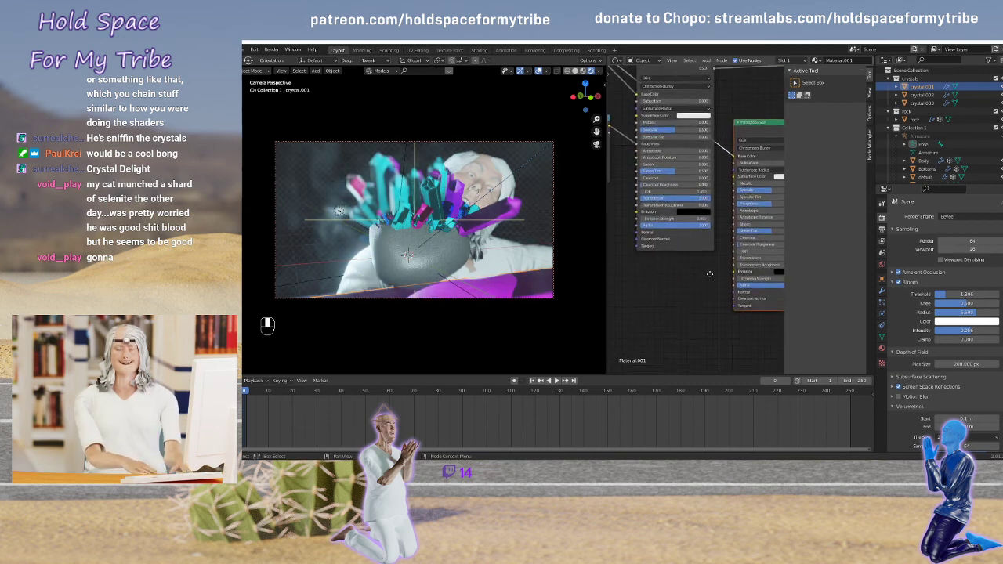
{"action": "scroll", "coordinate": [676, 212], "scroll_direction": "down", "scroll_amount": 6}
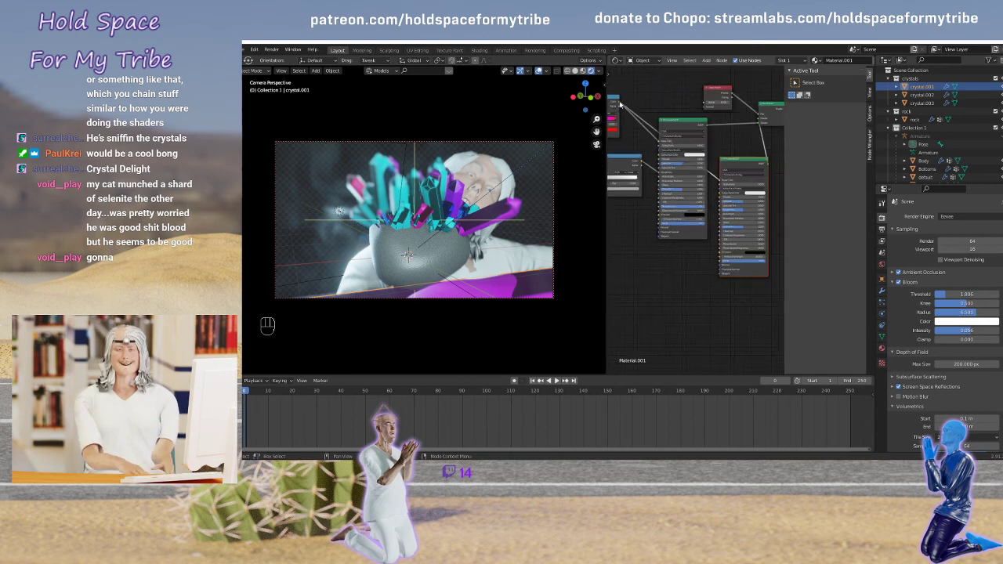
{"action": "left_click_drag", "start_coordinate": [621, 105], "coordinate": [716, 213]}
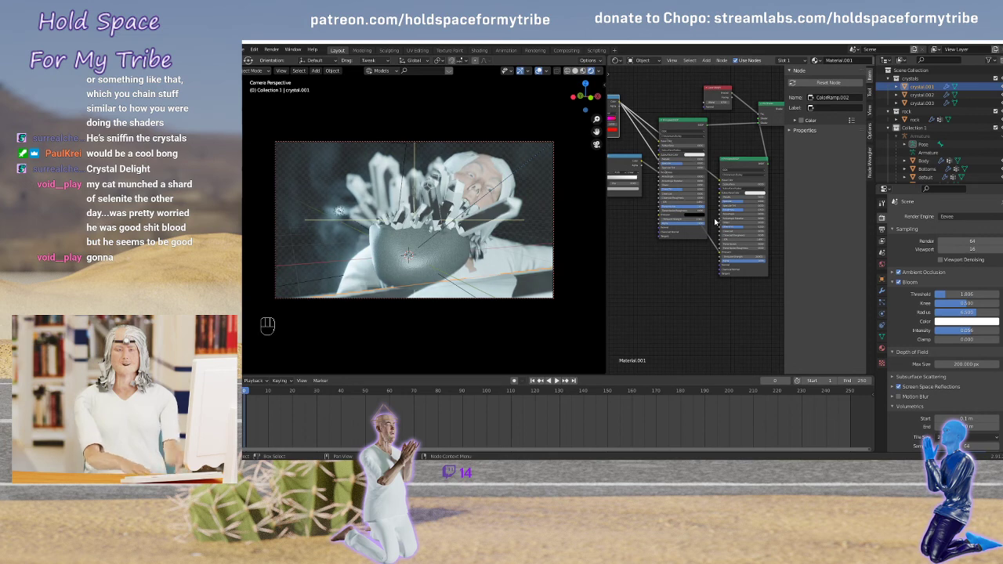
{"action": "scroll", "coordinate": [714, 226], "scroll_direction": "up", "scroll_amount": 1}
{"action": "scroll", "coordinate": [713, 229], "scroll_direction": "up", "scroll_amount": 4}
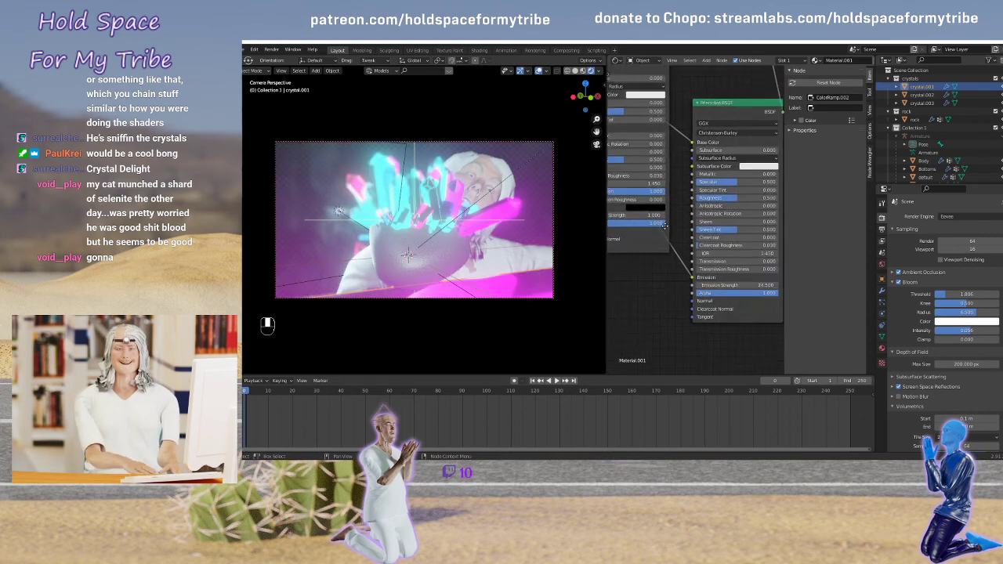
{"action": "left_click_drag", "start_coordinate": [717, 267], "coordinate": [683, 268]}
{"action": "middle_click_drag", "start_coordinate": [613, 280], "coordinate": [703, 373]}
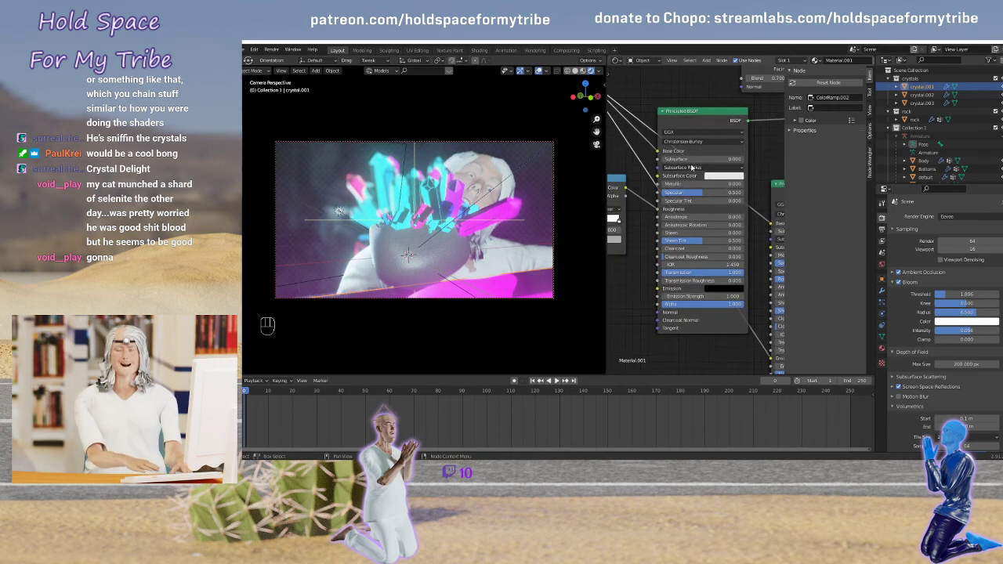
Connect the Layer Weight's Facing output to the Mix Shader's Fac and set Blend to 0.900
{"action": "middle_click_drag", "start_coordinate": [695, 167], "coordinate": [636, 275]}
{"action": "scroll", "coordinate": [664, 199], "scroll_direction": "up", "scroll_amount": 5}
{"action": "scroll", "coordinate": [704, 213], "scroll_direction": "up", "scroll_amount": 1}
{"action": "middle_click_drag", "start_coordinate": [704, 213], "coordinate": [634, 204]}
{"action": "left_click_drag", "start_coordinate": [665, 156], "coordinate": [742, 205]}
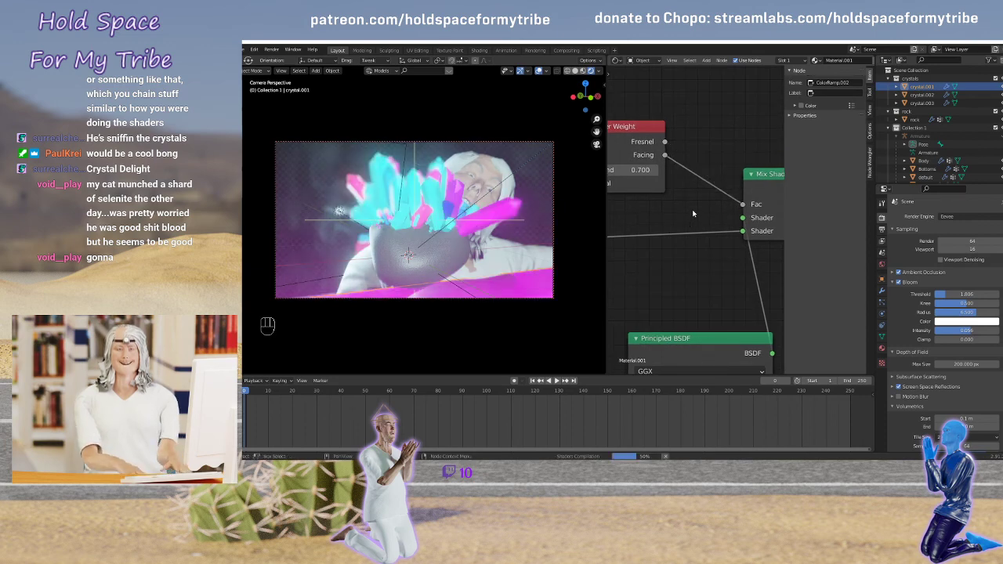
{"action": "middle_click_drag", "start_coordinate": [646, 218], "coordinate": [710, 227]}
{"action": "mouse_move", "coordinate": [687, 179]}
{"action": "left_mouse_down"}
{"action": "mouse_move", "coordinate": [644, 179]}
{"action": "mouse_move", "coordinate": [698, 178]}
{"action": "left_mouse_up"}
Rewire the Mix Shader so the original Principled BSDF feeds the first shader input and the emissive Principled BSDF the second
{"action": "middle_click_drag", "start_coordinate": [760, 231], "coordinate": [691, 207]}
{"action": "scroll", "coordinate": [694, 210], "scroll_direction": "down", "scroll_amount": 2}
{"action": "middle_click_drag", "start_coordinate": [665, 240], "coordinate": [685, 226]}
{"action": "middle_click_drag", "start_coordinate": [773, 310], "coordinate": [769, 318]}
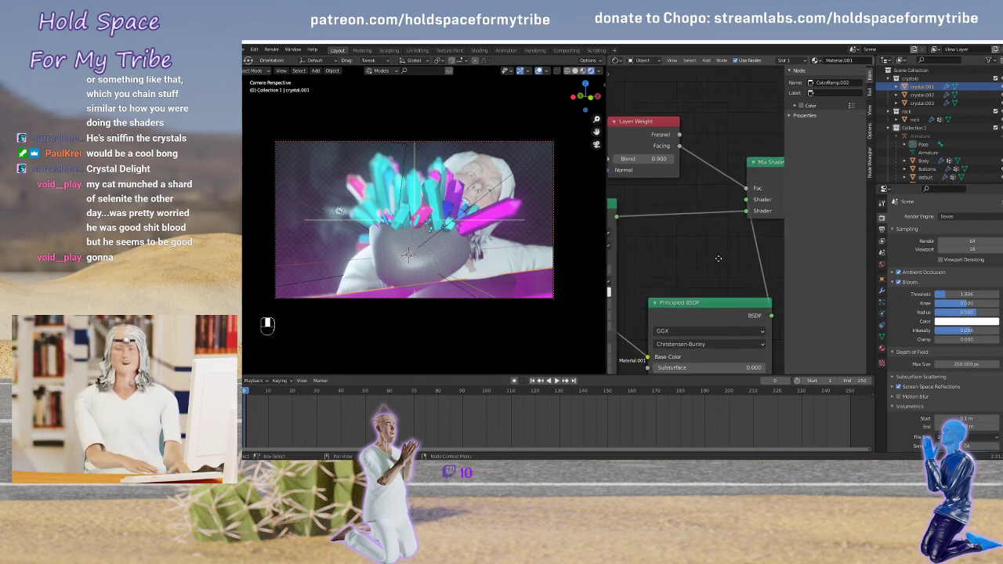
{"action": "left_click_drag", "start_coordinate": [618, 216], "coordinate": [746, 199]}
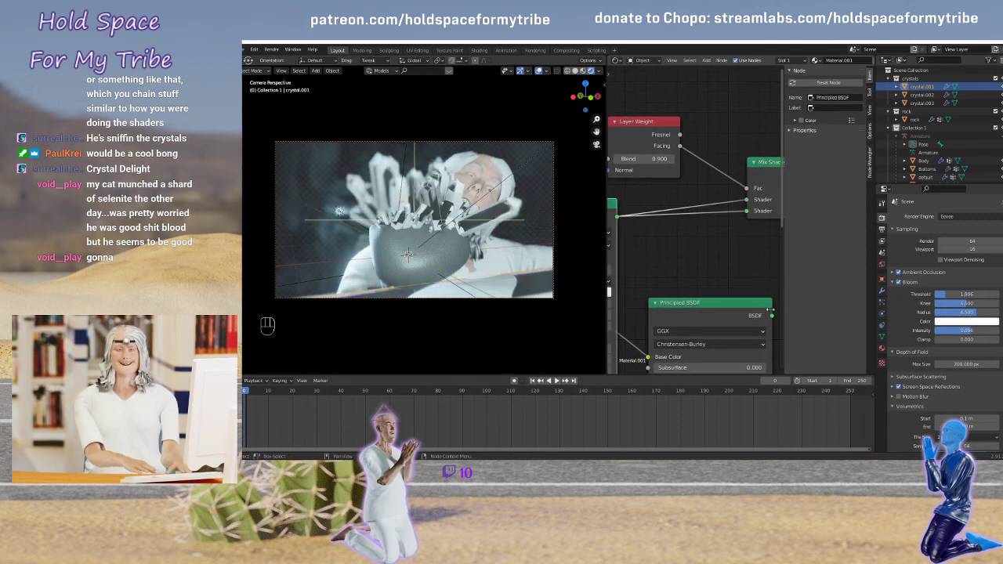
{"action": "left_click_drag", "start_coordinate": [772, 317], "coordinate": [746, 211]}
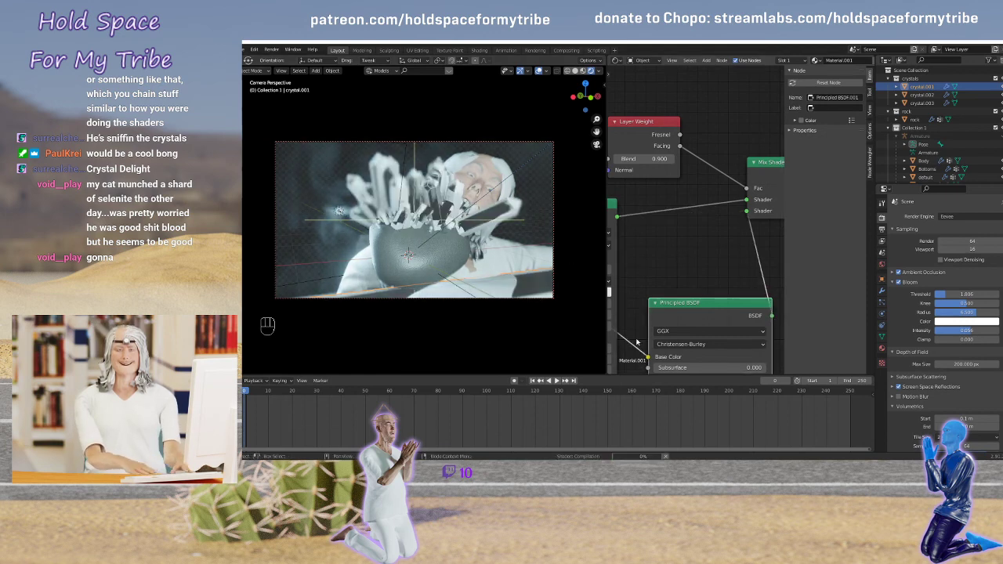
Lower the Layer Weight's Blend to 0.400
{"action": "middle_click_drag", "start_coordinate": [658, 243], "coordinate": [691, 261]}
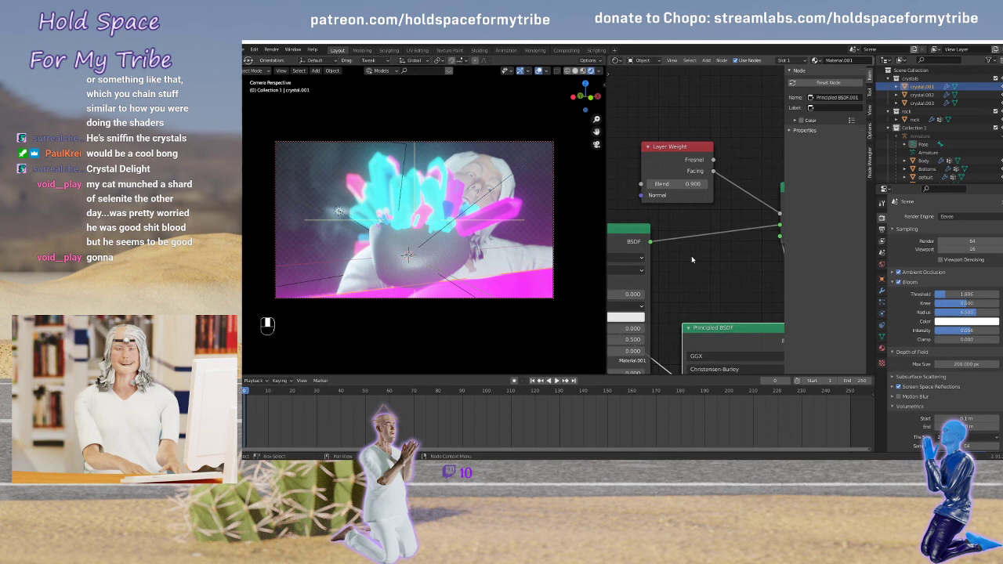
{"action": "left_click", "coordinate": [650, 185]}
{"action": "left_click", "coordinate": [650, 185]}
{"action": "left_click", "coordinate": [649, 185]}
{"action": "left_click", "coordinate": [649, 184]}
{"action": "left_click", "coordinate": [650, 185]}
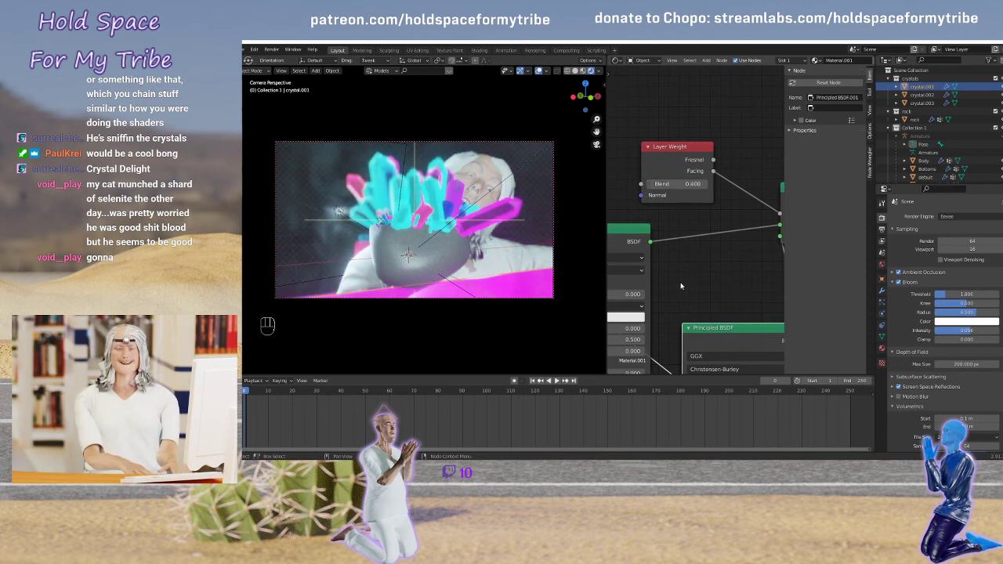
Enlarge the camera viewport and render a still image to inspect the crystals at different magnifications
{"action": "left_click_drag", "start_coordinate": [603, 373], "coordinate": [739, 319]}
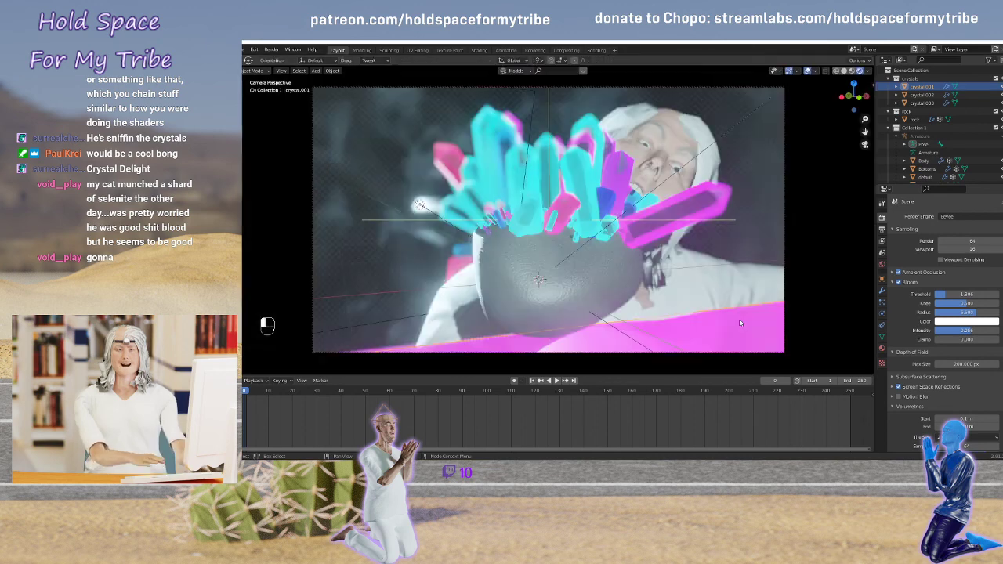
{"action": "left_click", "coordinate": [271, 49]}
{"action": "left_click", "coordinate": [284, 59]}
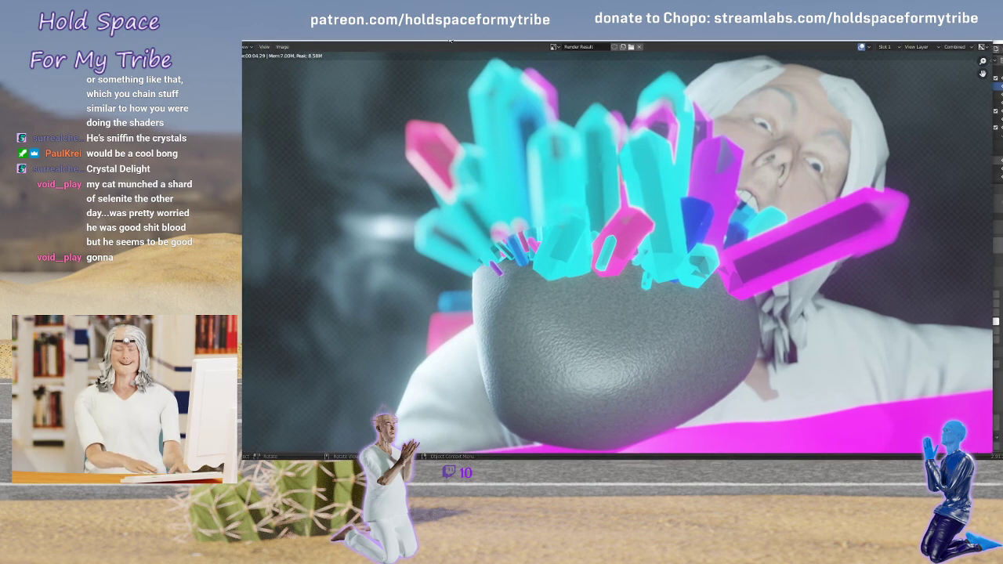
{"action": "scroll", "coordinate": [488, 250], "scroll_direction": "down", "scroll_amount": 1}
{"action": "scroll", "coordinate": [488, 251], "scroll_direction": "up", "scroll_amount": 2}
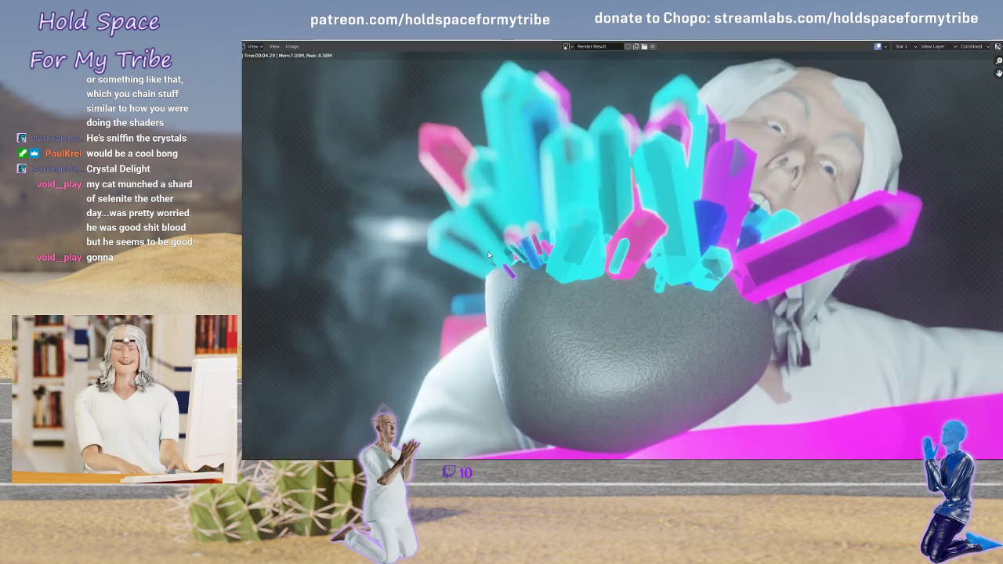
{"action": "scroll", "coordinate": [489, 255], "scroll_direction": "down", "scroll_amount": 1}
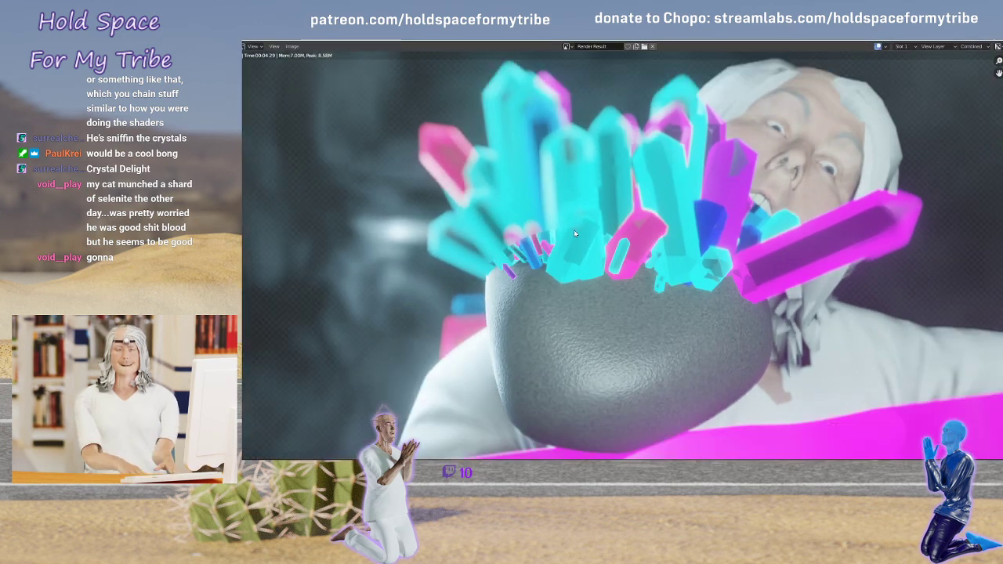
{"action": "scroll", "coordinate": [571, 244], "scroll_direction": "down", "scroll_amount": 2}
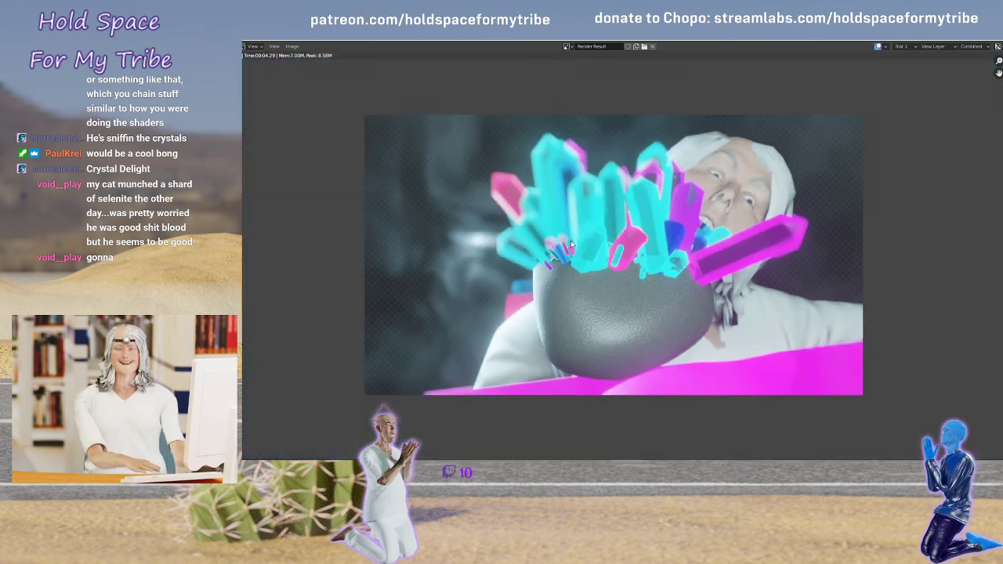
{"action": "scroll", "coordinate": [571, 245], "scroll_direction": "up", "scroll_amount": 1}
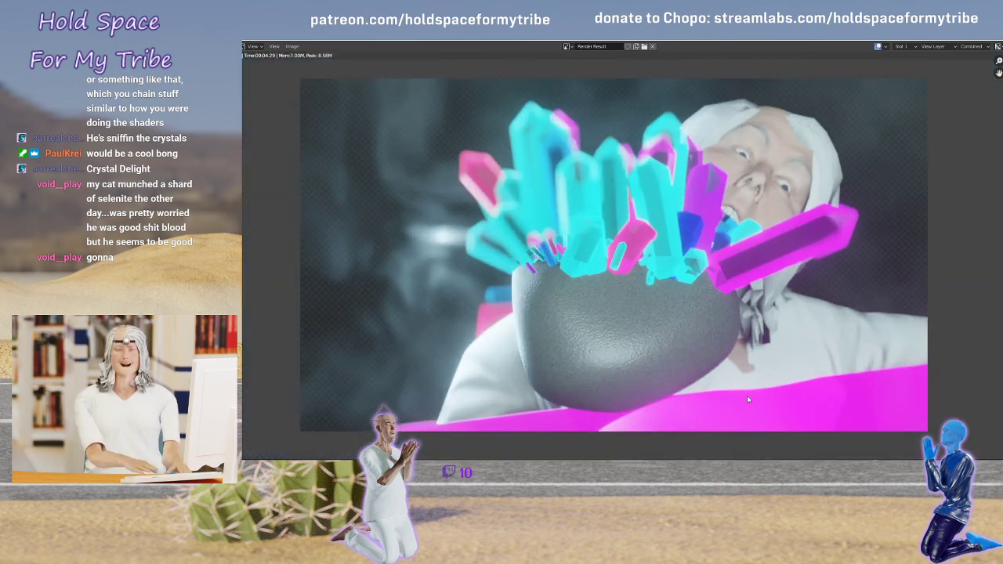